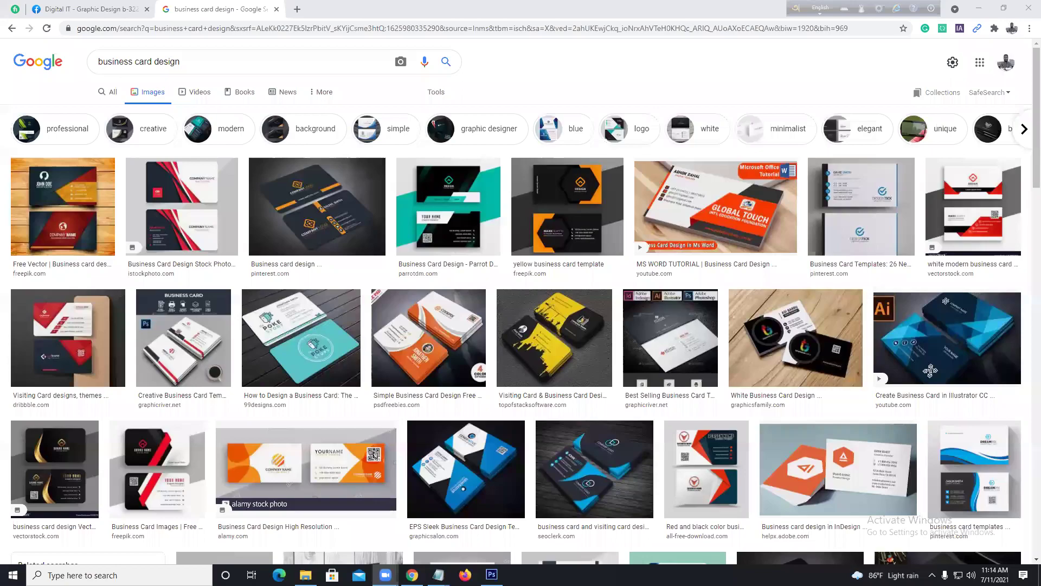
Step: Browse the 'business card design' image results for layout ideas, then start a new blank tab
scroll(596, 298, "down", 3)
scroll(569, 298, "up", 3)
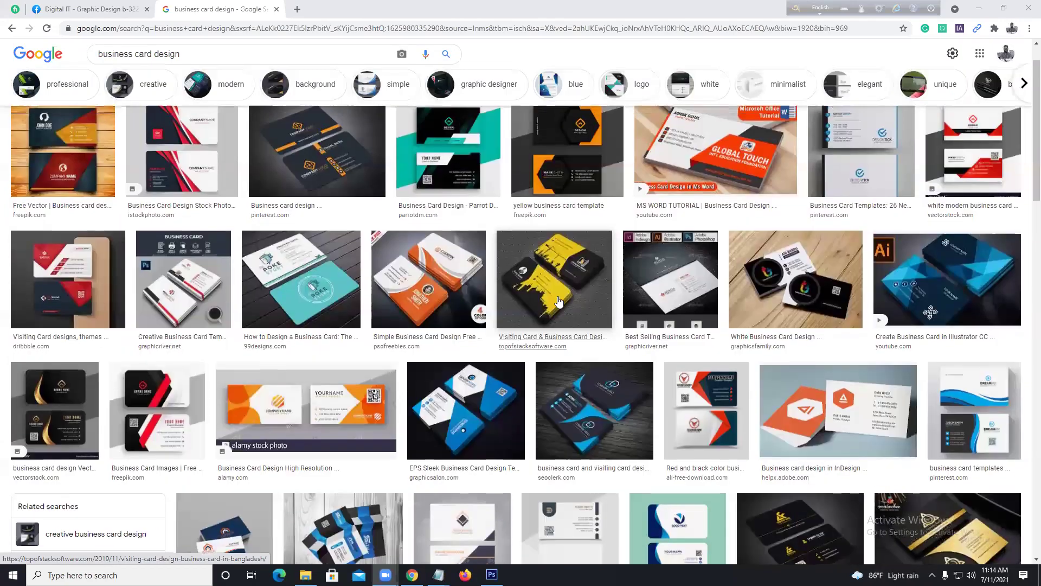
left_click(335, 262)
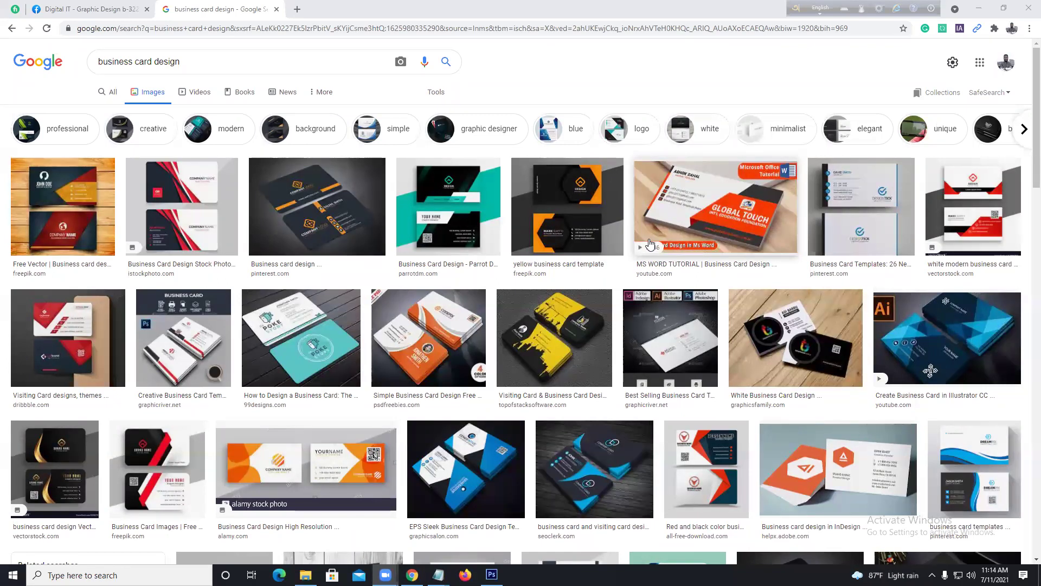
scroll(650, 241, "down", 3)
scroll(645, 234, "up", 3)
left_click(635, 230)
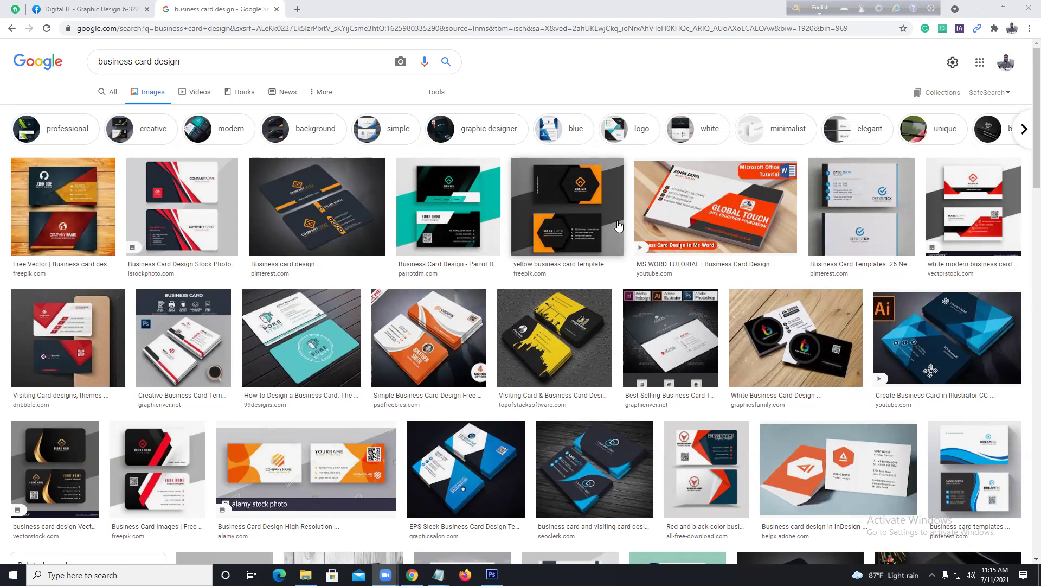
left_click(297, 10)
Step: Open the saved 99designs business card sizes article from the size bookmarks
left_click(485, 47)
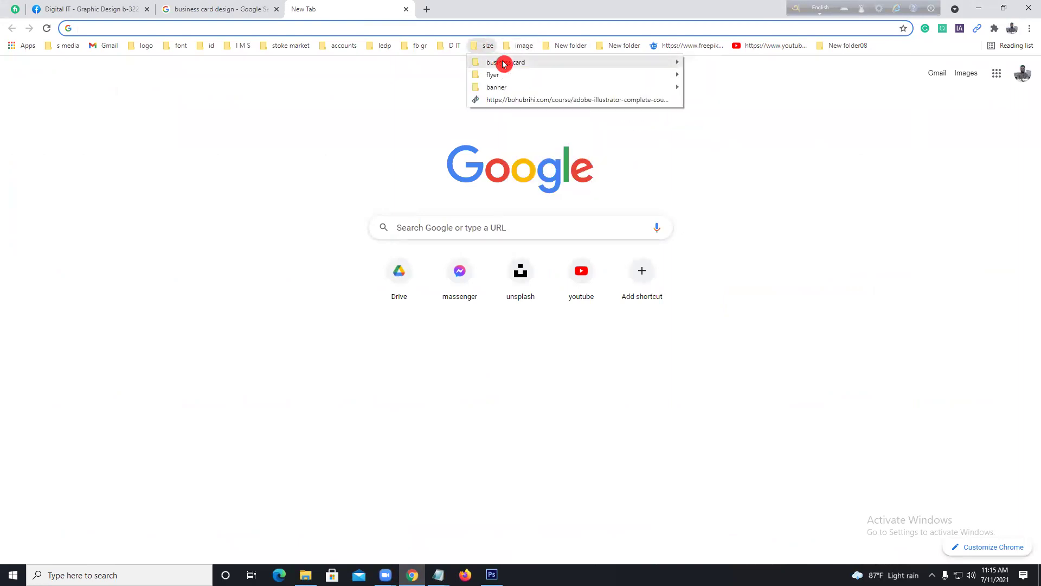
left_click(718, 64)
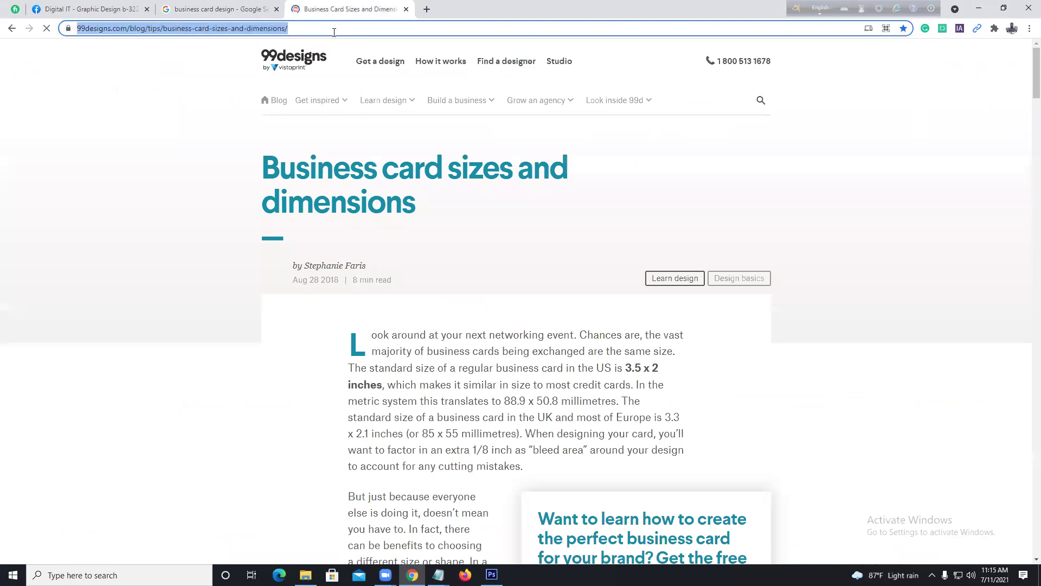
left_click(264, 358)
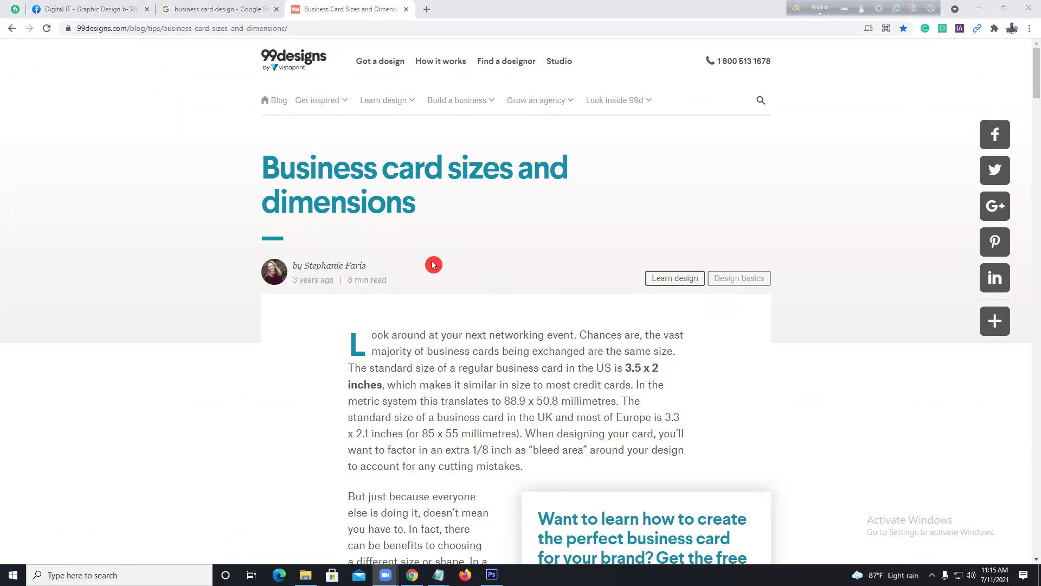
Step: Scroll through the 99designs article's business card sizes and dimensions
scroll(551, 354, "down", 2)
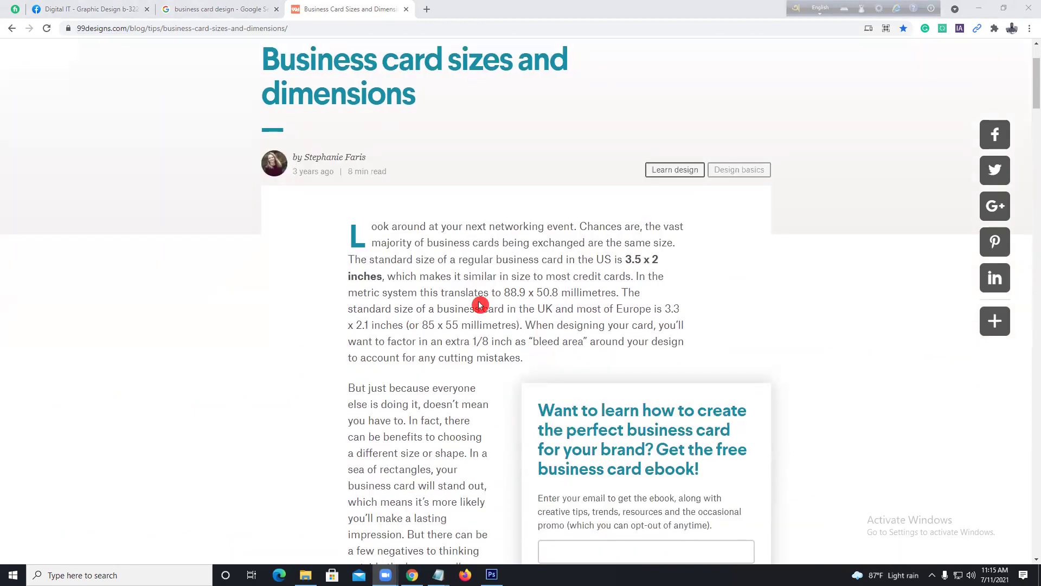
scroll(479, 304, "down", 8)
scroll(479, 304, "down", 5)
scroll(478, 304, "down", 3)
scroll(477, 303, "down", 4)
scroll(451, 284, "up", 3)
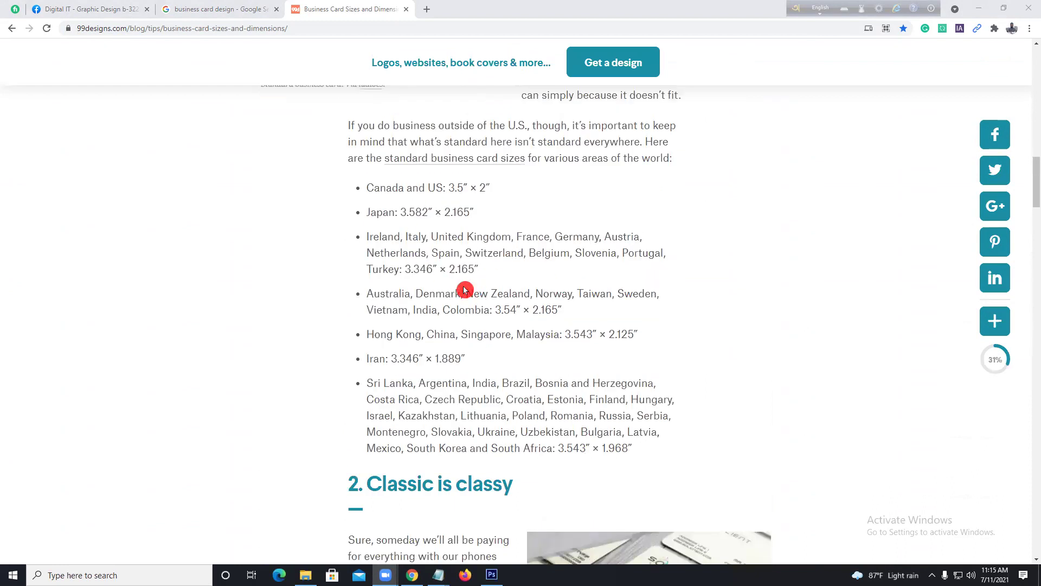
scroll(551, 368, "down", 3)
scroll(551, 368, "down", 4)
scroll(551, 368, "down", 3)
scroll(551, 367, "down", 4)
scroll(551, 364, "down", 4)
scroll(550, 360, "down", 5)
scroll(550, 361, "down", 8)
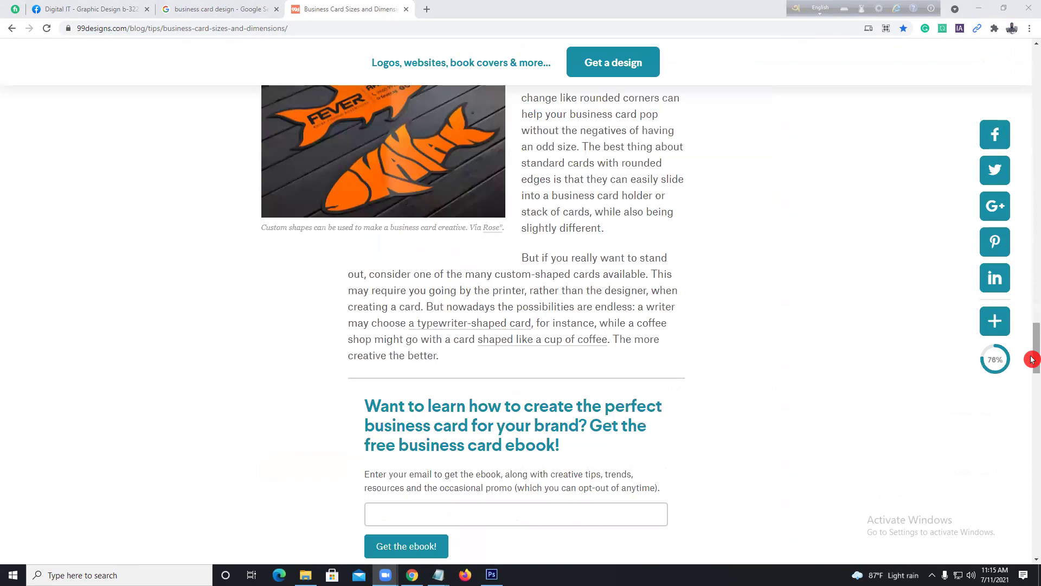
Step: Move through the article and point out the 3.54″ card width
left_click(1032, 417)
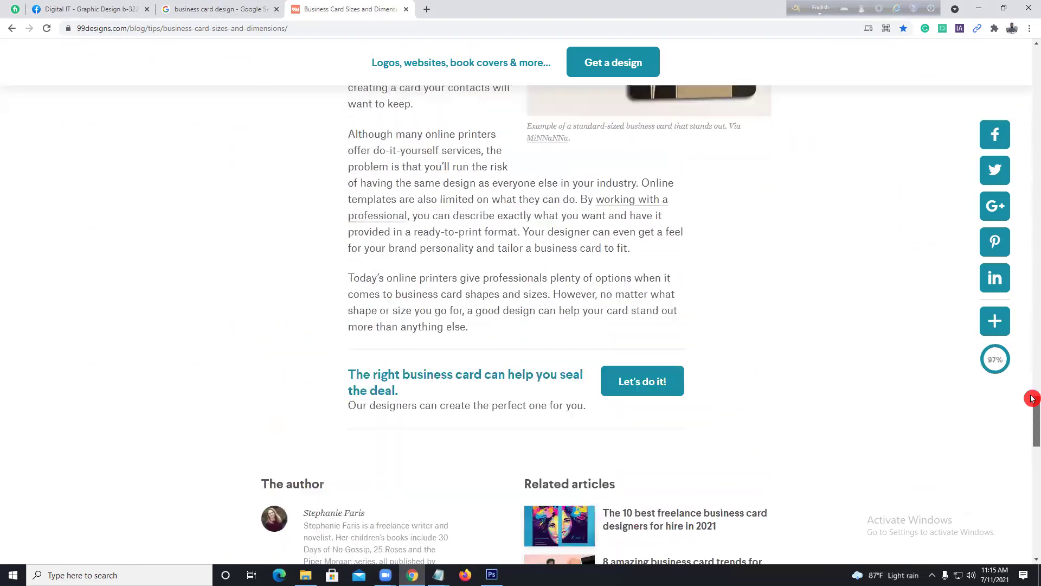
mouse_move(1032, 417)
left_mouse_down()
mouse_move(1031, 174)
mouse_move(1000, 139)
left_mouse_up()
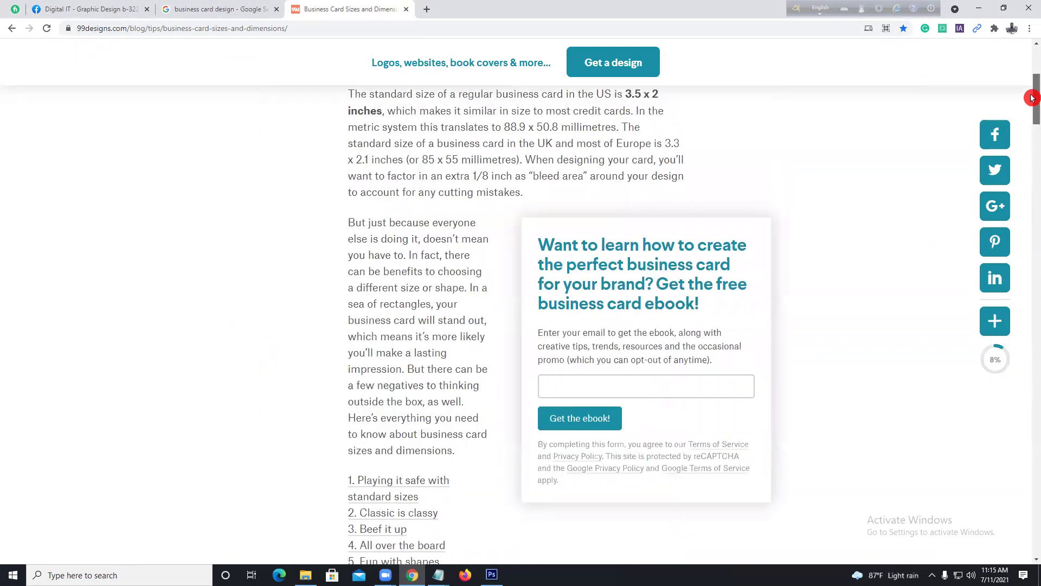
scroll(1000, 138, "down", 10)
scroll(978, 181, "down", 4)
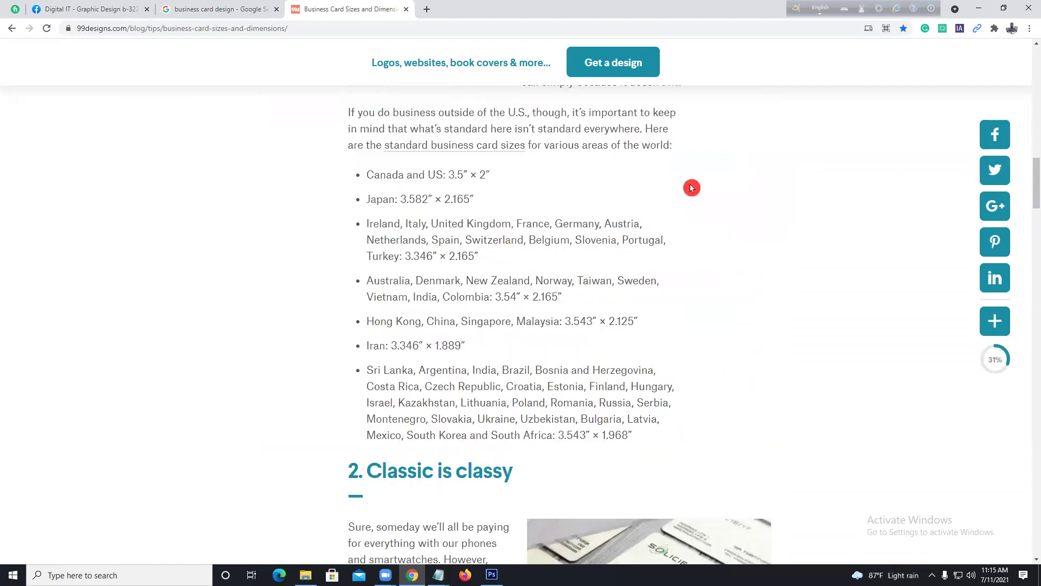
double_click(498, 295)
left_click(891, 364)
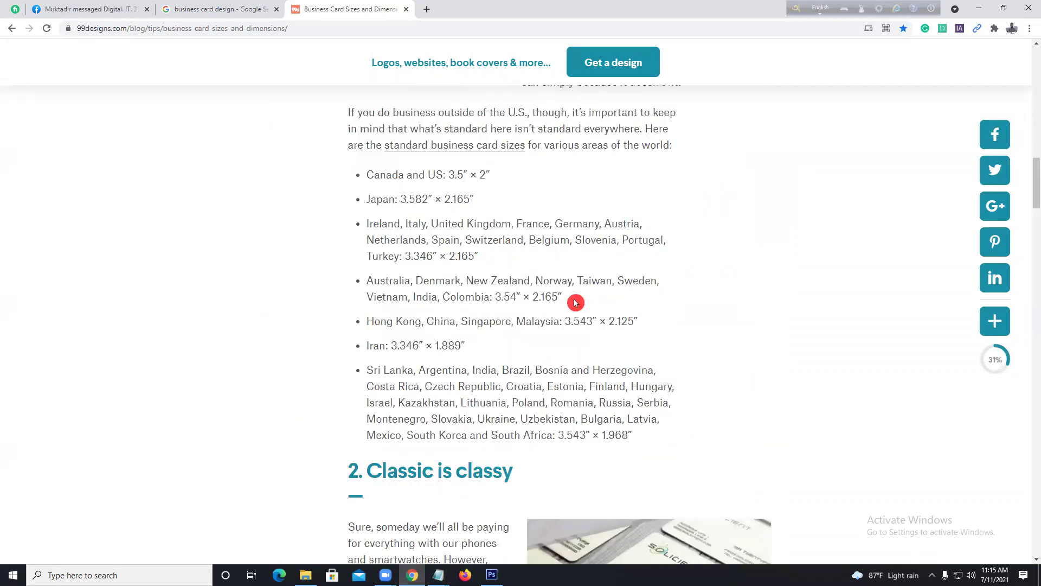
Step: Highlight the 3.5″ x 2″ standard business card size
scroll(651, 301, "up", 4)
scroll(672, 309, "up", 2)
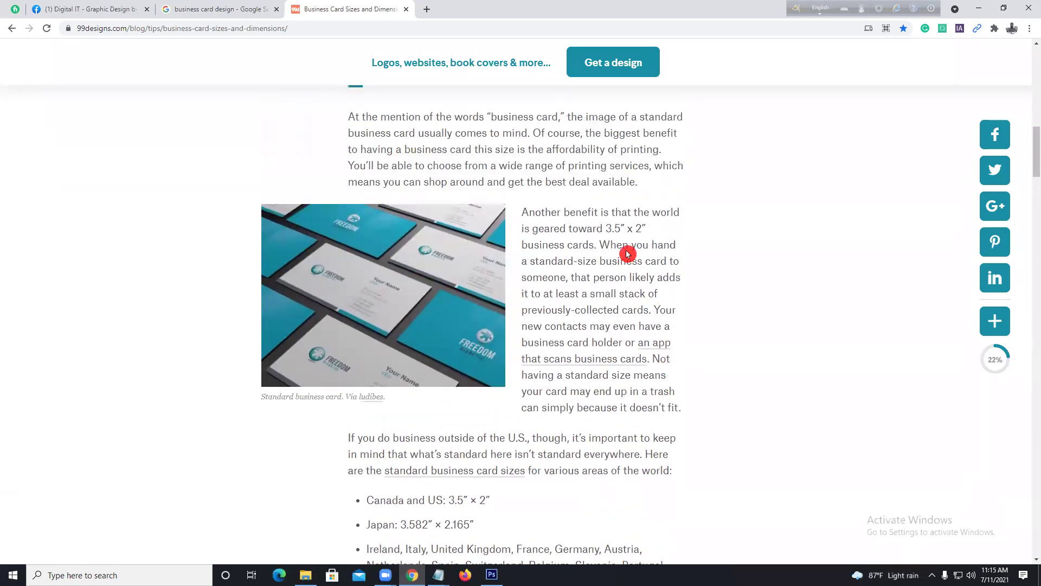
left_click_drag(603, 228, 644, 231)
left_click(588, 228)
scroll(426, 141, "up", 1)
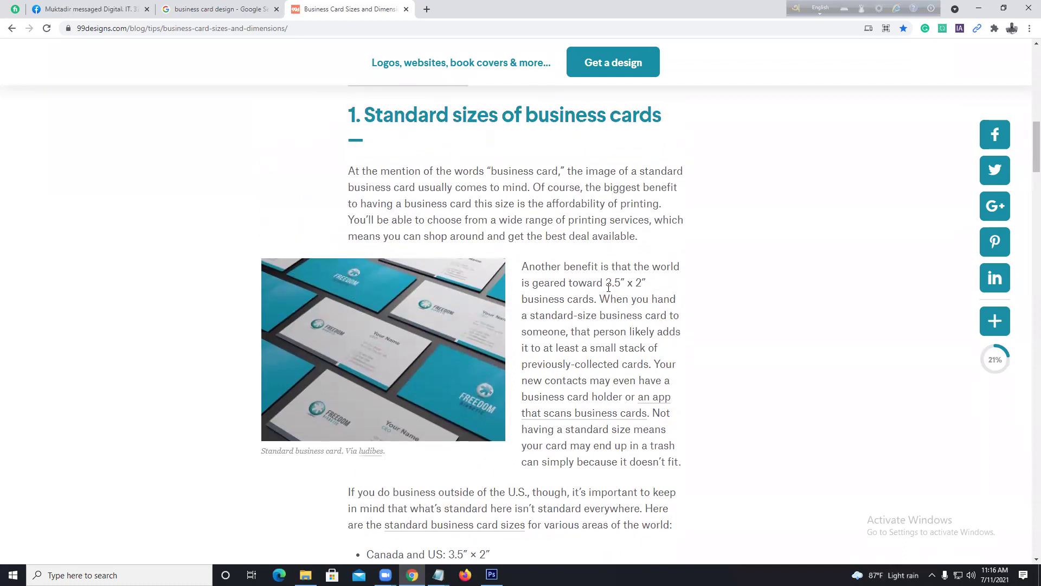
left_click_drag(607, 283, 644, 283)
left_click(634, 283)
Step: Return to the 'business card design' image results and scroll through them
left_click(263, 8)
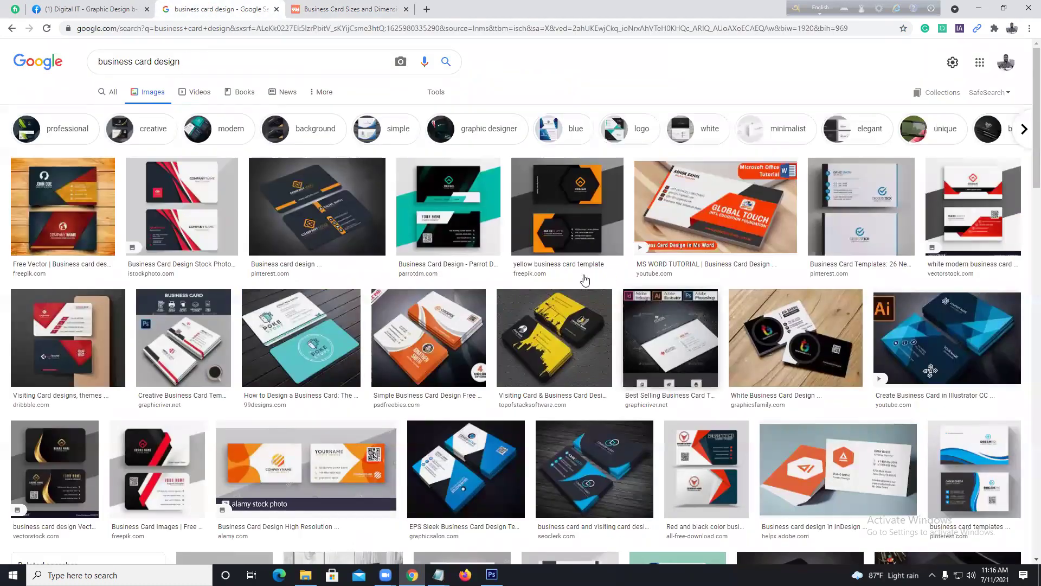
scroll(512, 275, "down", 3)
scroll(505, 278, "down", 5)
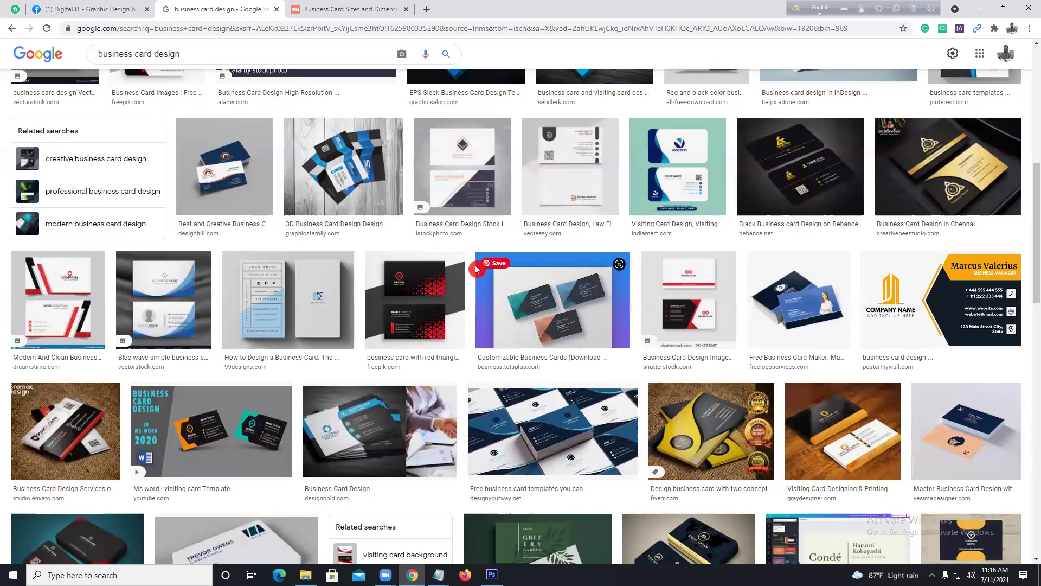
scroll(474, 269, "up", 4)
scroll(470, 268, "up", 4)
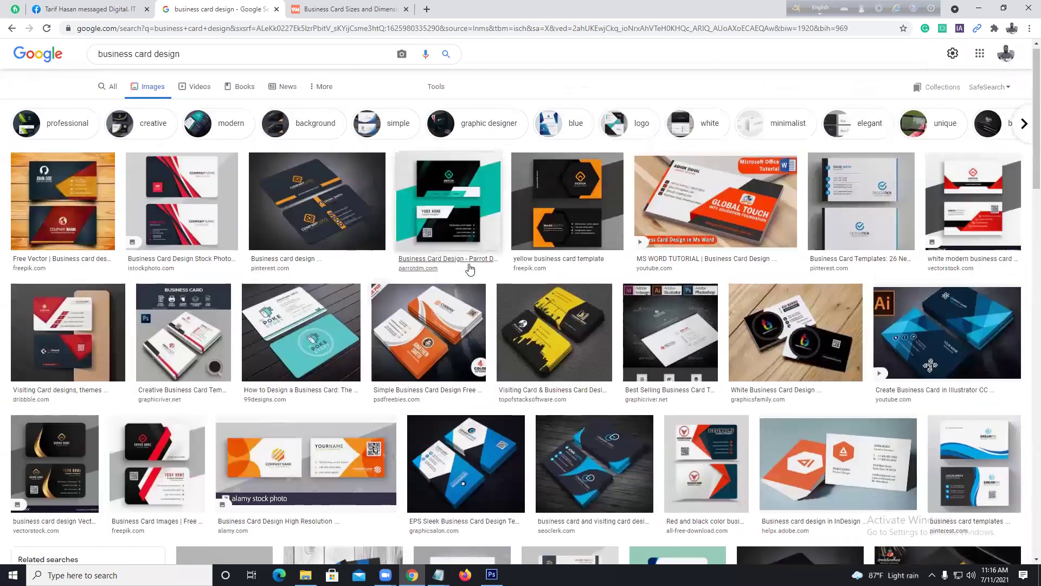
scroll(463, 266, "down", 2)
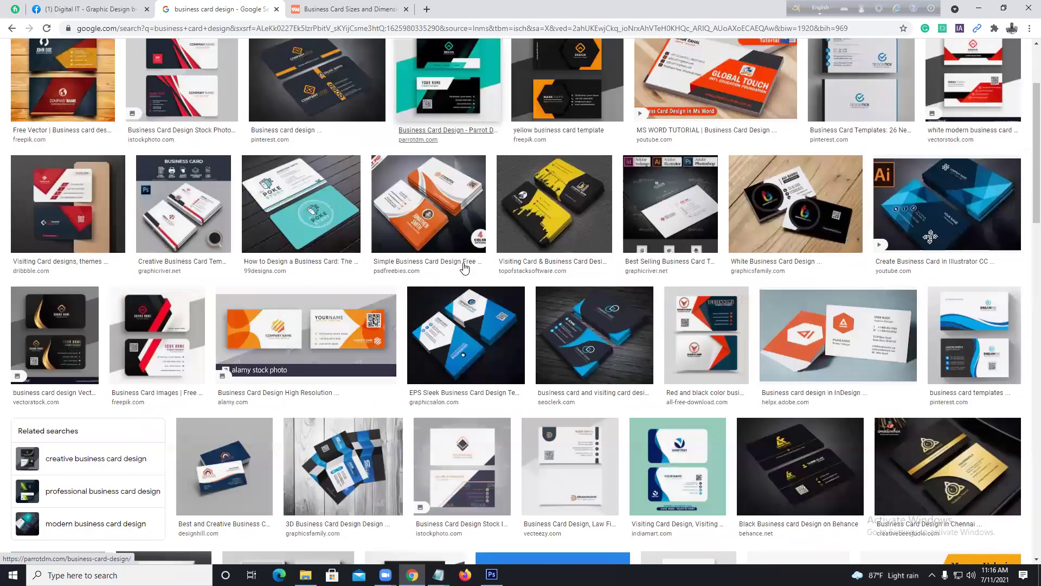
scroll(461, 266, "up", 2)
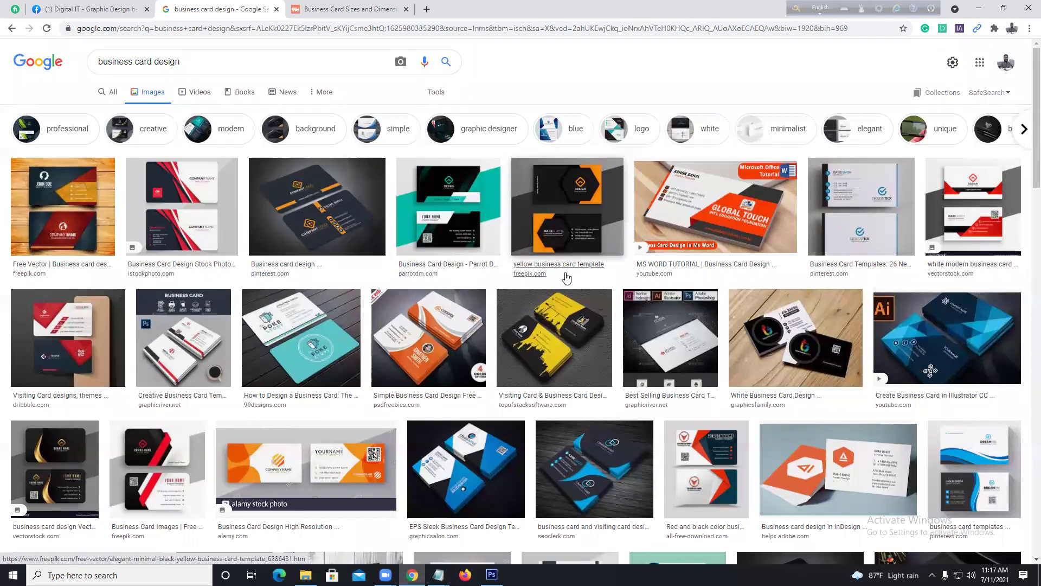
scroll(564, 277, "down", 2)
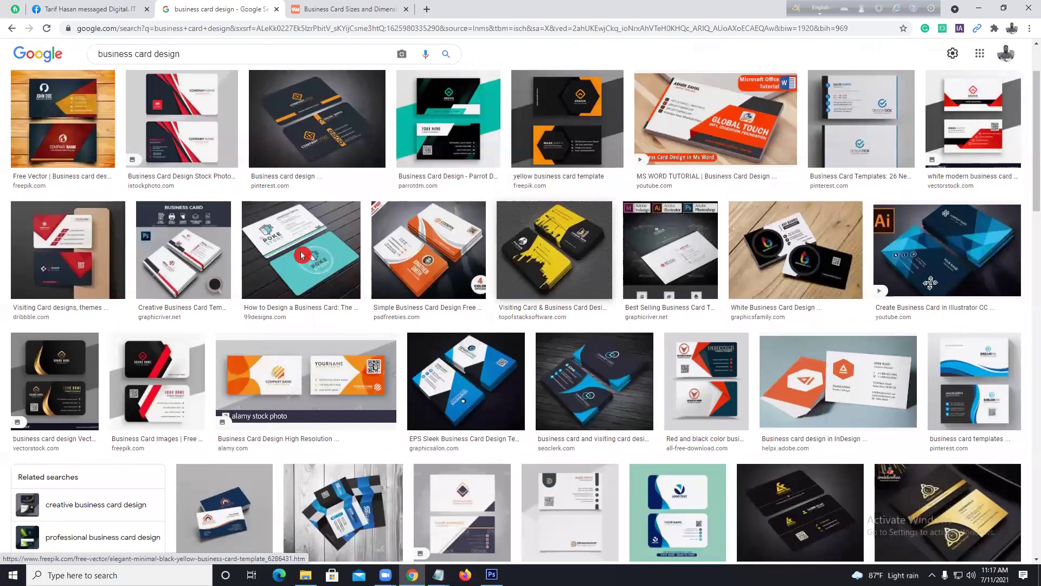
scroll(453, 301, "down", 7)
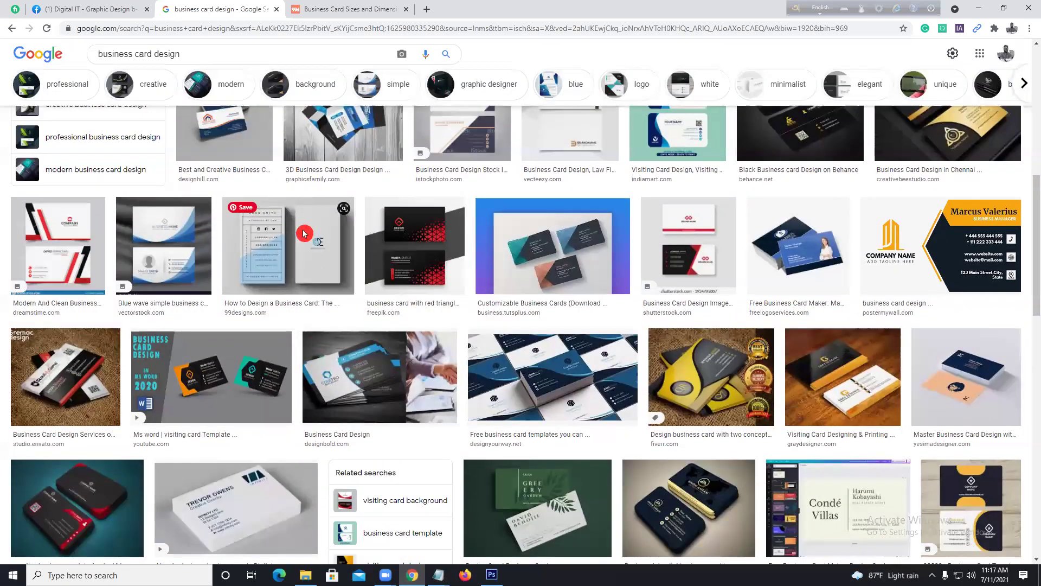
Step: Open the 99designs and red-triangle card examples in new tabs and view the 99designs one
middle_click(290, 227)
right_click(393, 206)
left_click(420, 217)
left_click(372, 10)
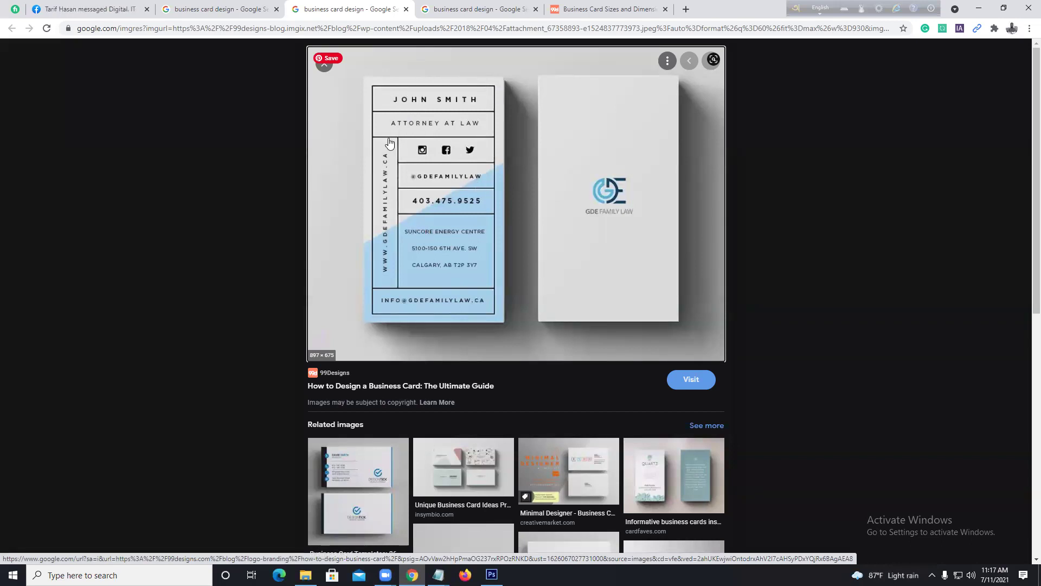
Step: Compare the 99designs and black-and-red card previews, then close both
left_click(460, 9)
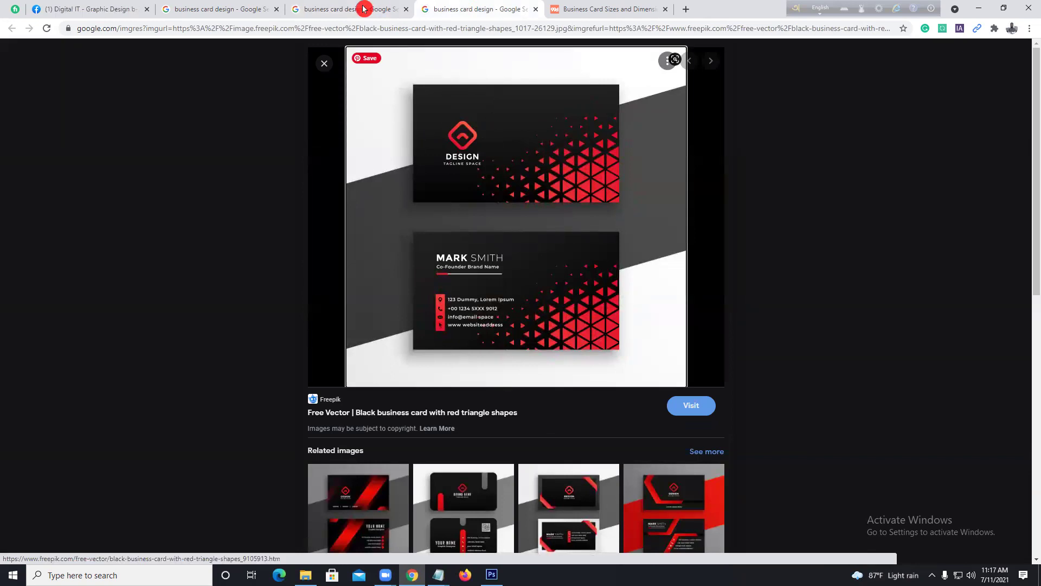
key("ctrl+shift+Tab")
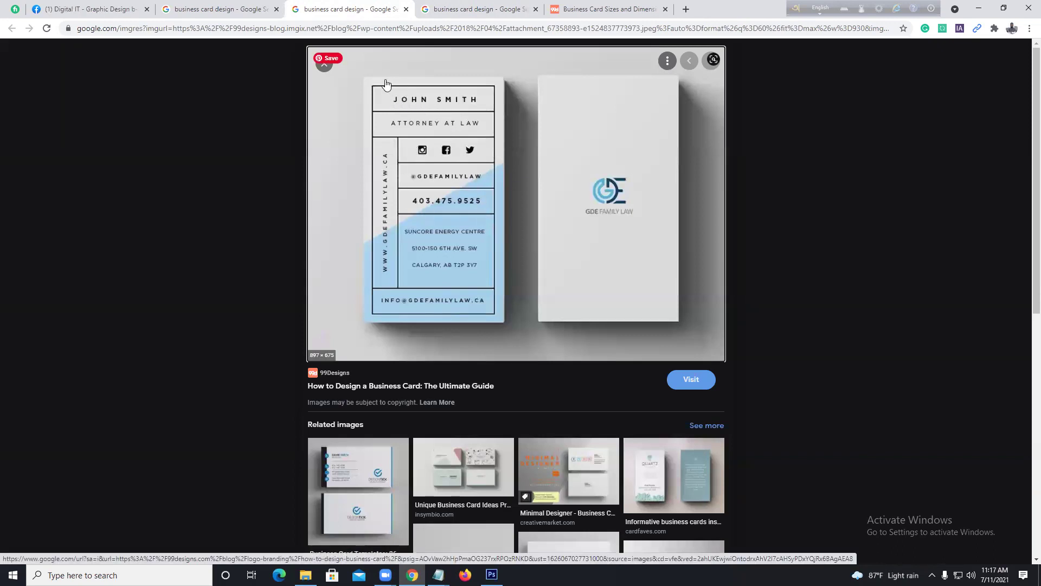
key("ctrl+Tab")
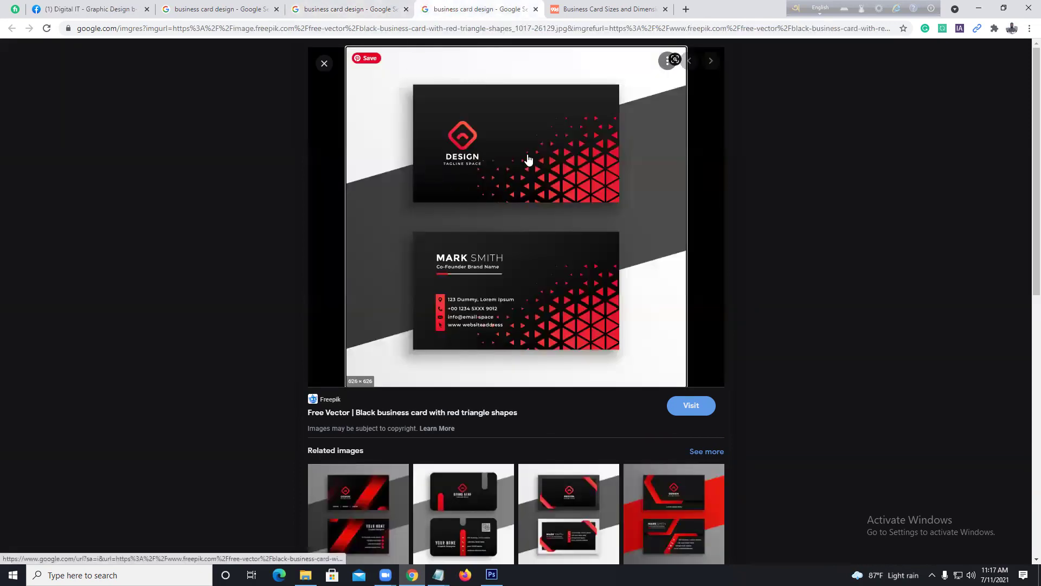
left_click(406, 10)
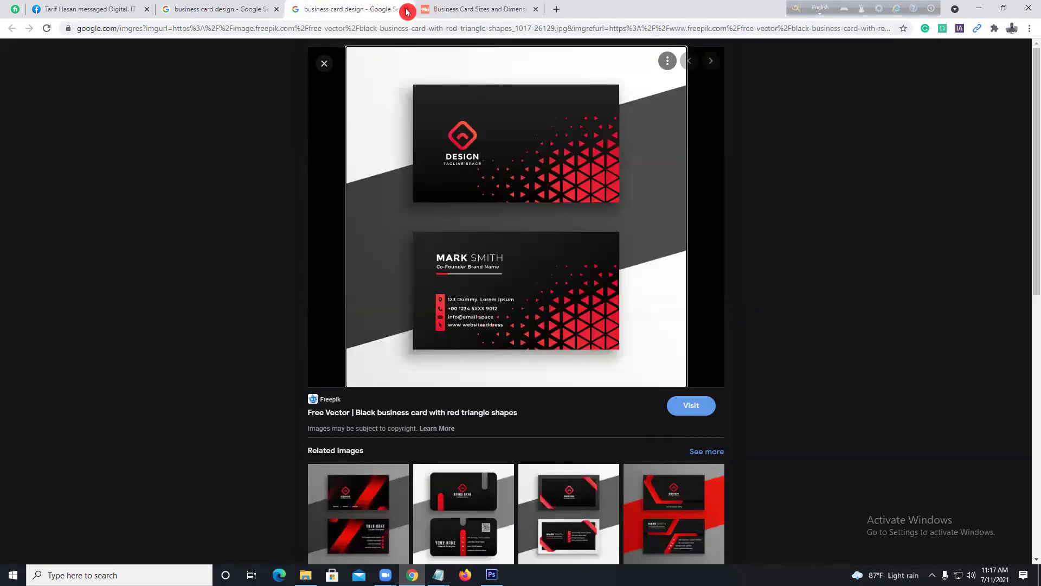
left_click(406, 10)
Step: Open the yellow-black card and Visiting Card Design image in new tabs
scroll(636, 320, "down", 1)
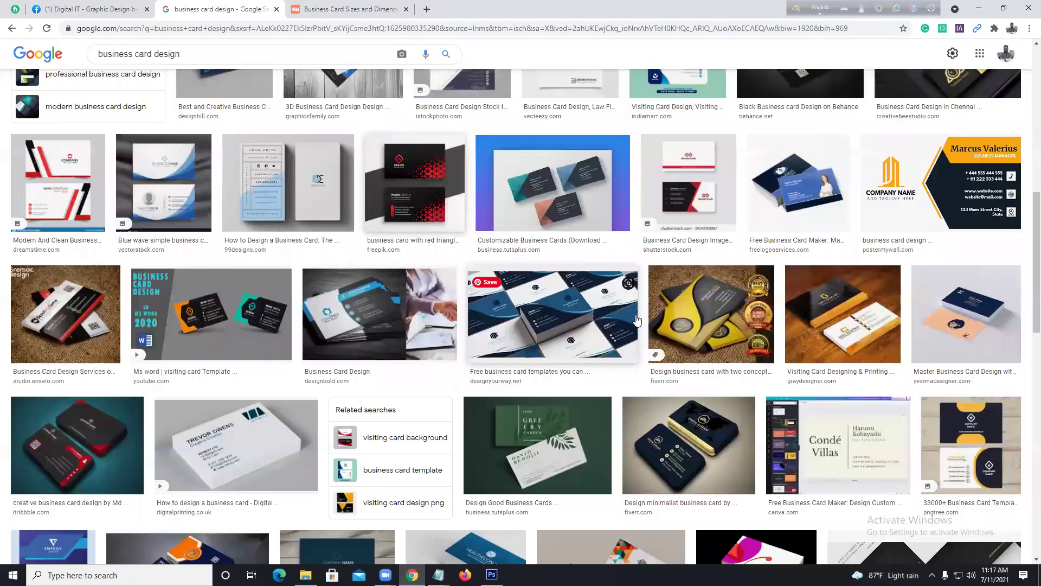
scroll(636, 320, "down", 2)
right_click(698, 98)
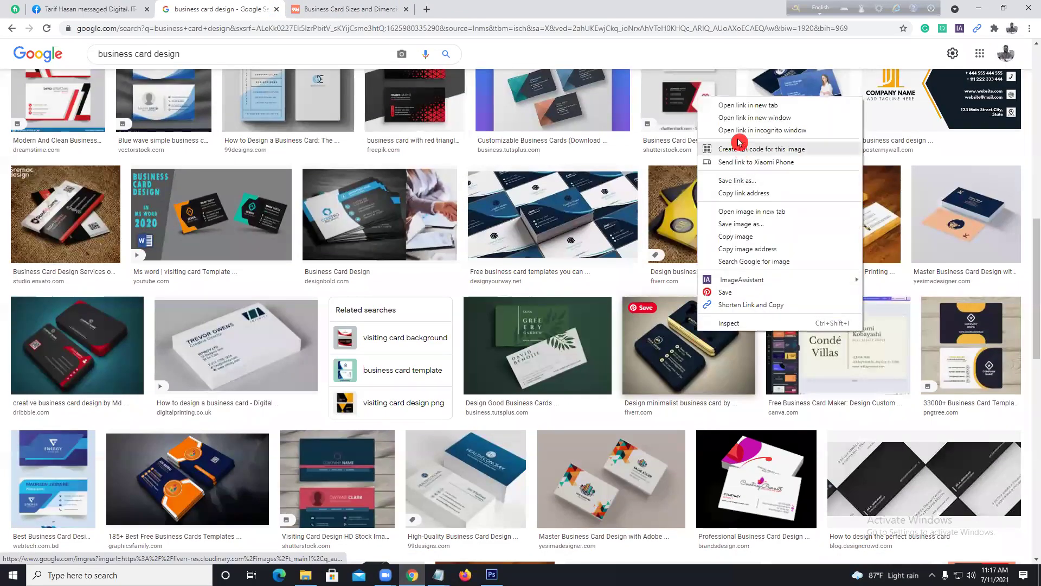
left_click(740, 105)
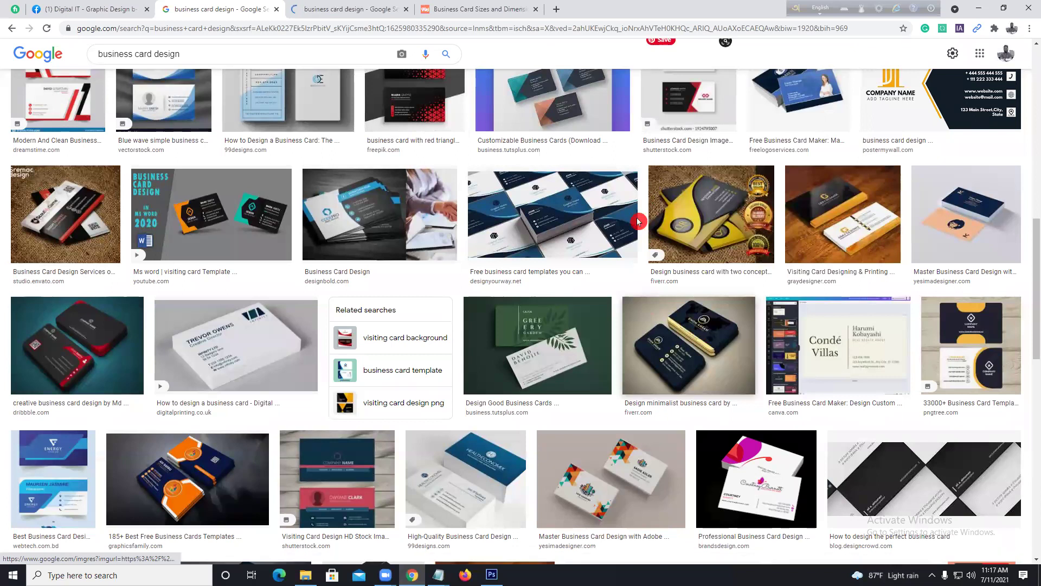
scroll(634, 237, "down", 3)
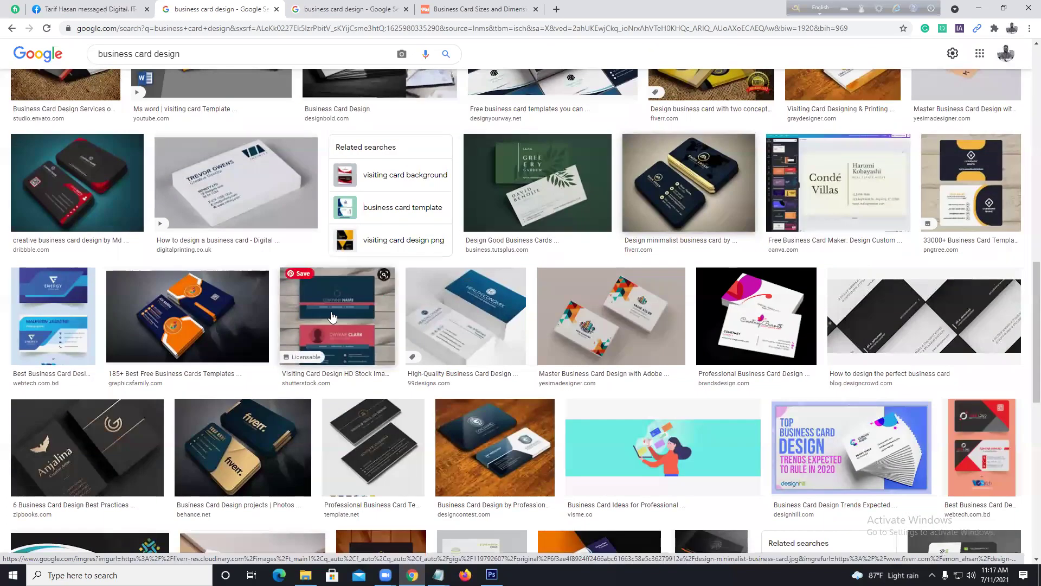
right_click(333, 314)
left_click(357, 321)
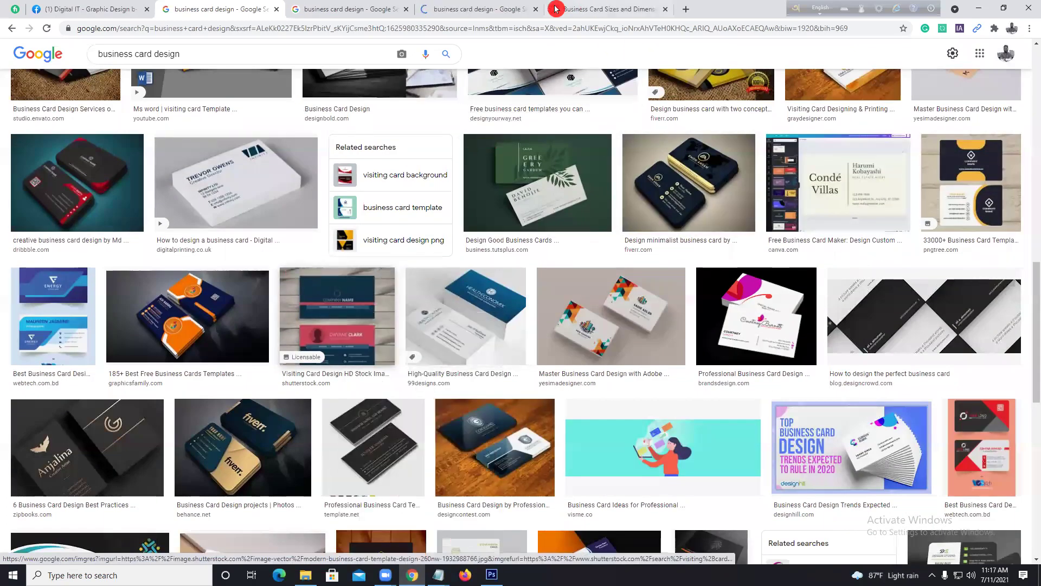
Step: Review the Shutterstock, Fiverr, Behance and Lovepik card previews, then close a preview tab
left_click(476, 9)
mouse_move(515, 128)
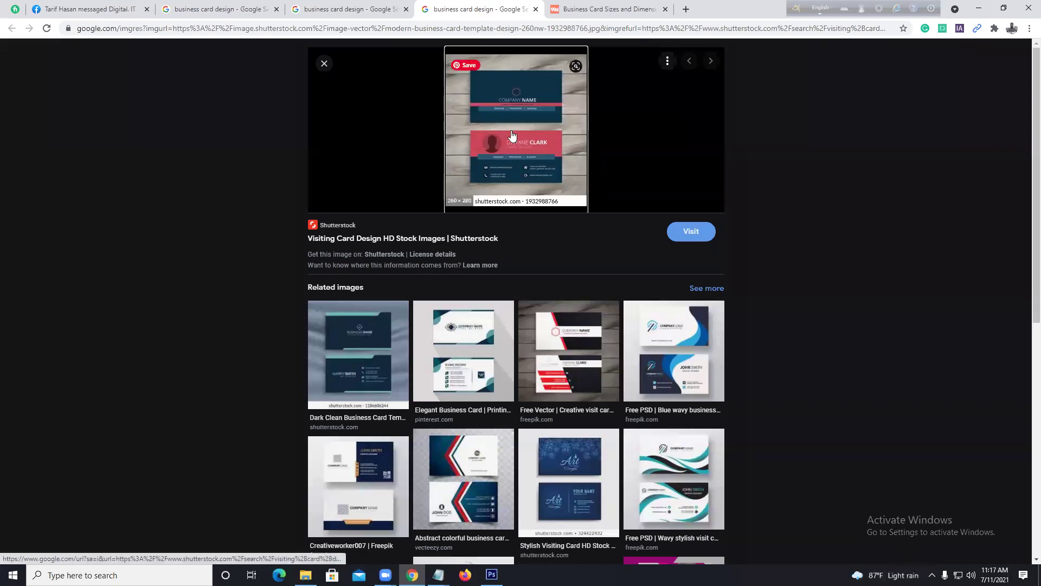
left_click(589, 10)
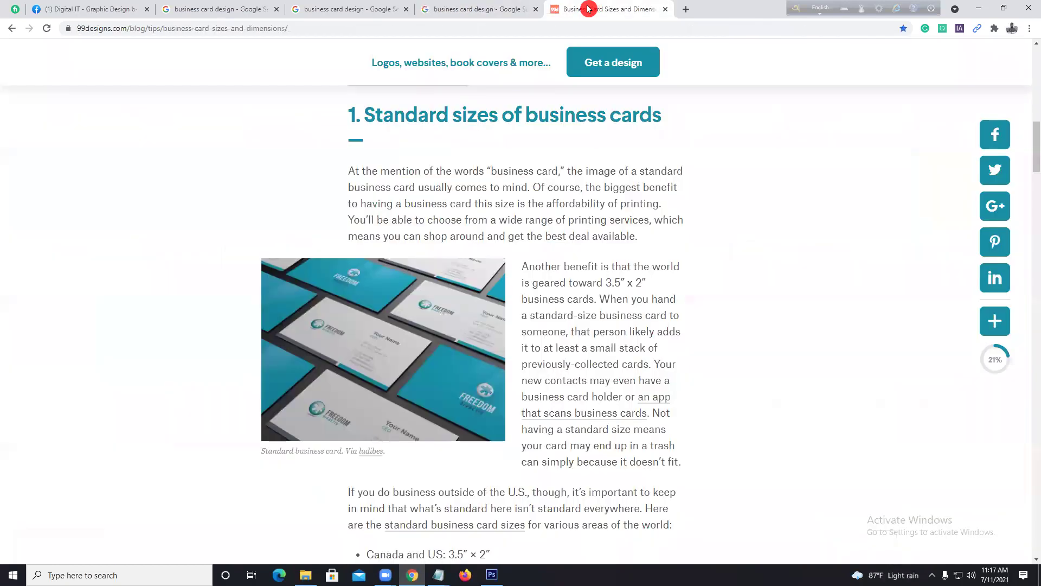
left_click(514, 9)
left_click(391, 9)
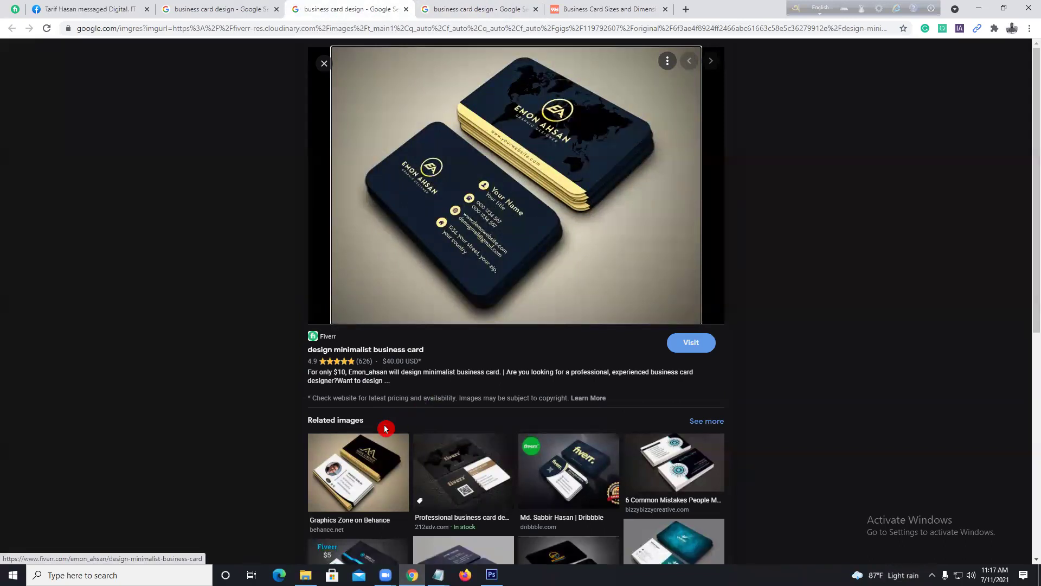
left_click(375, 447)
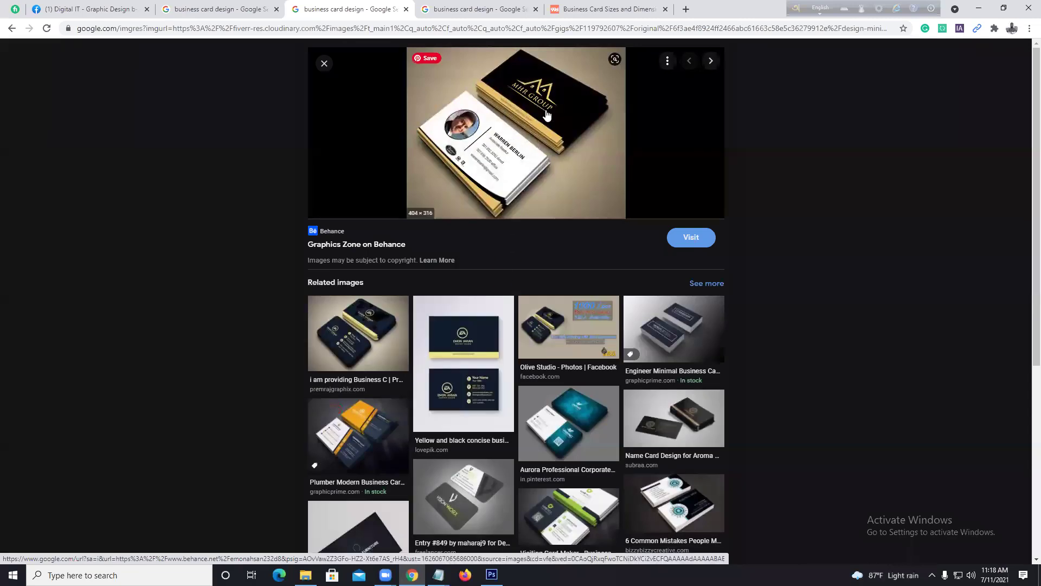
left_click(476, 367)
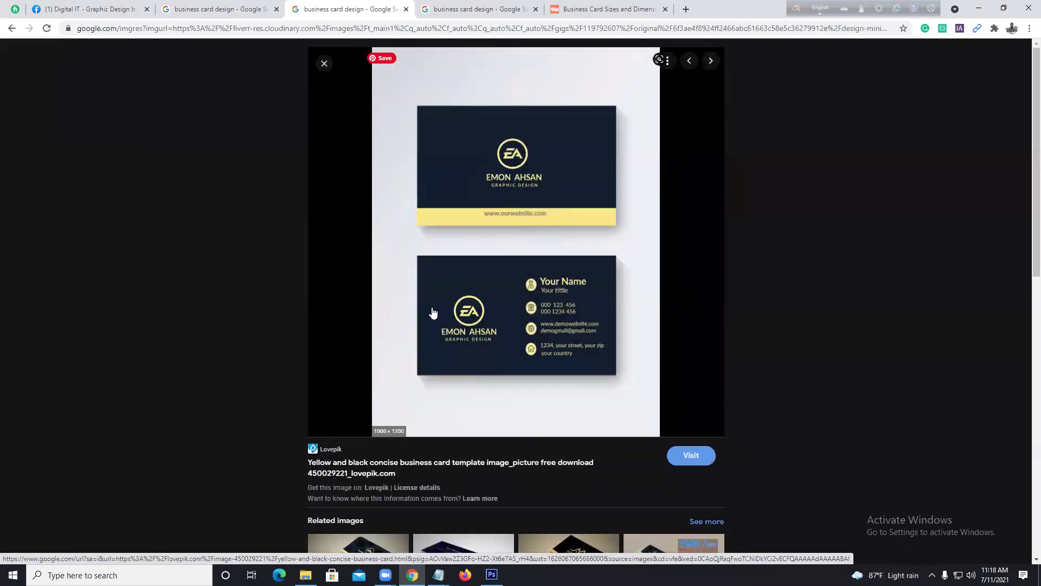
left_click(353, 323)
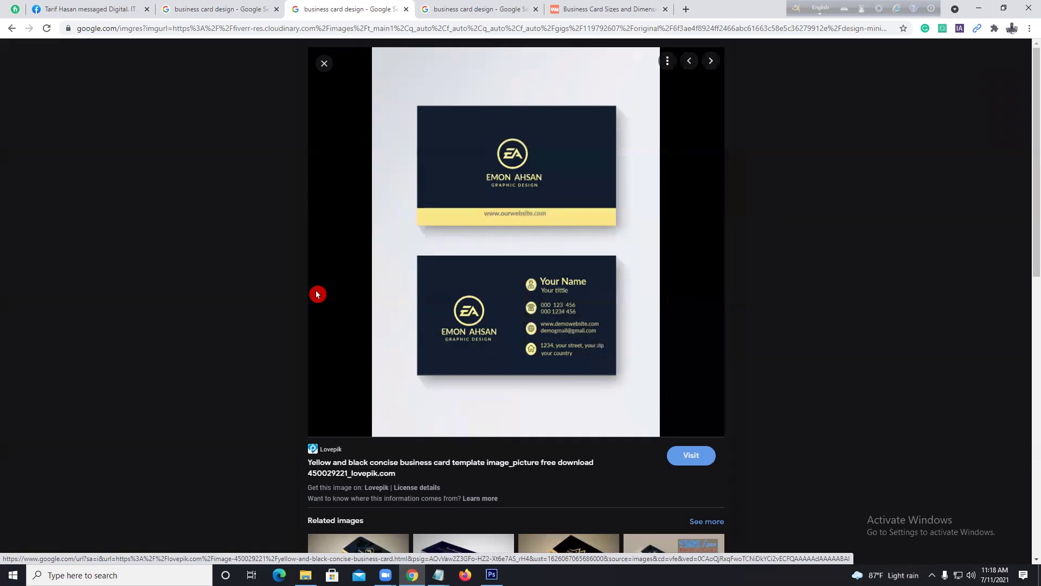
left_click(407, 11)
left_click(411, 13)
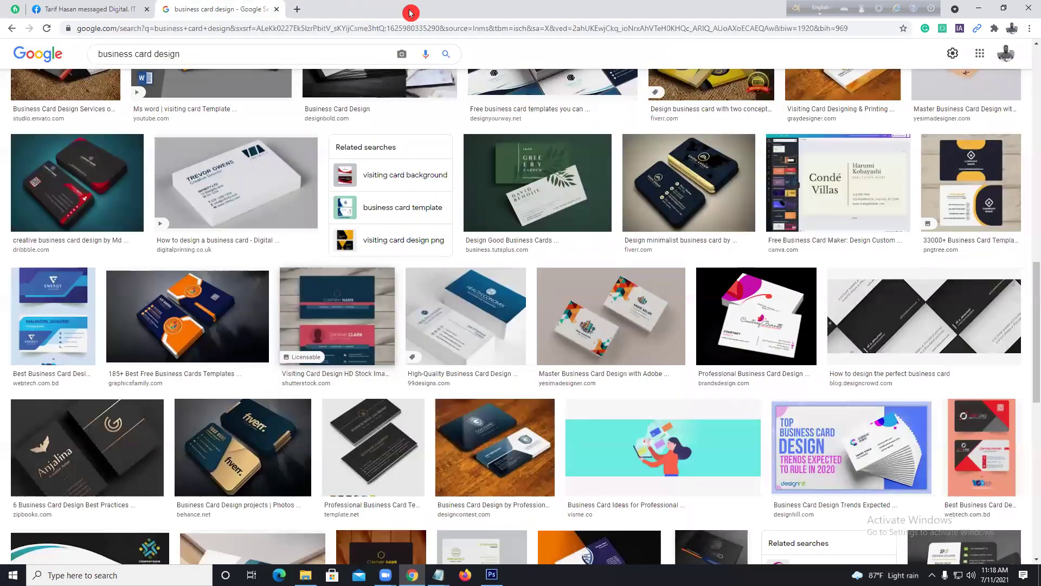
scroll(502, 224, "down", 5)
scroll(721, 244, "down", 2)
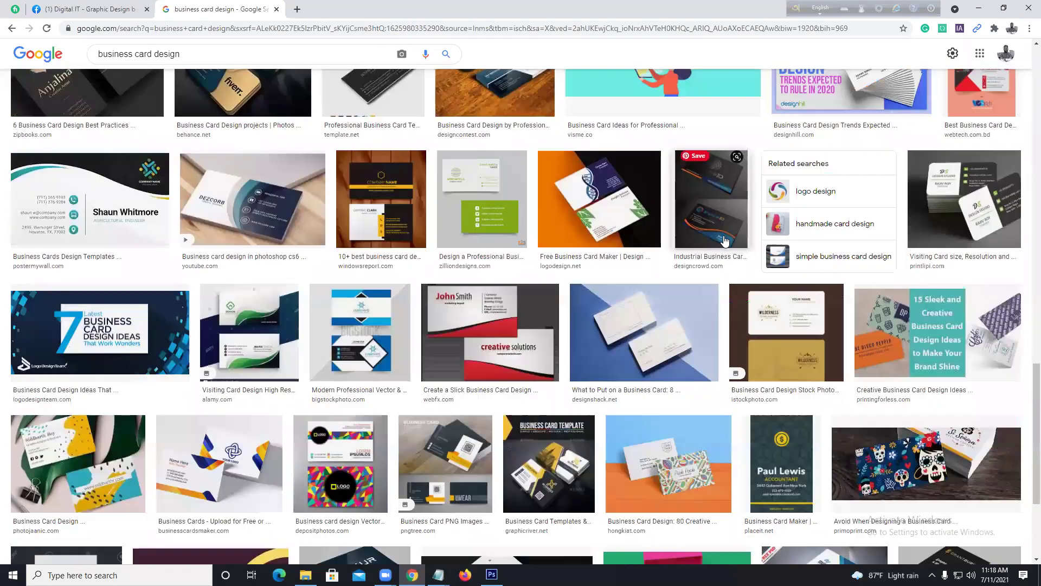
scroll(720, 241, "down", 5)
scroll(433, 228, "down", 4)
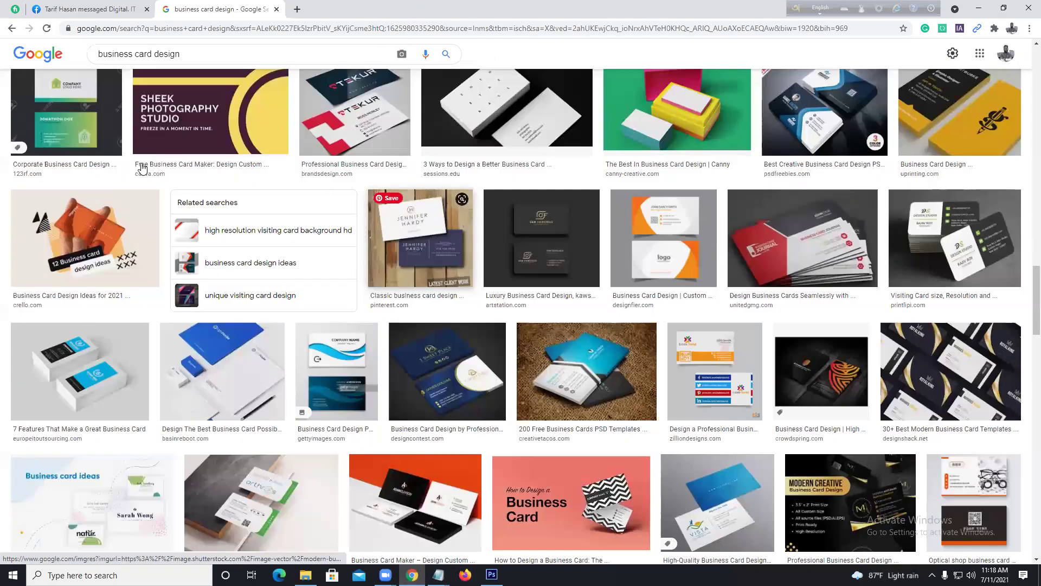
scroll(325, 260, "down", 1)
scroll(488, 261, "down", 1)
scroll(851, 259, "down", 2)
scroll(830, 255, "down", 1)
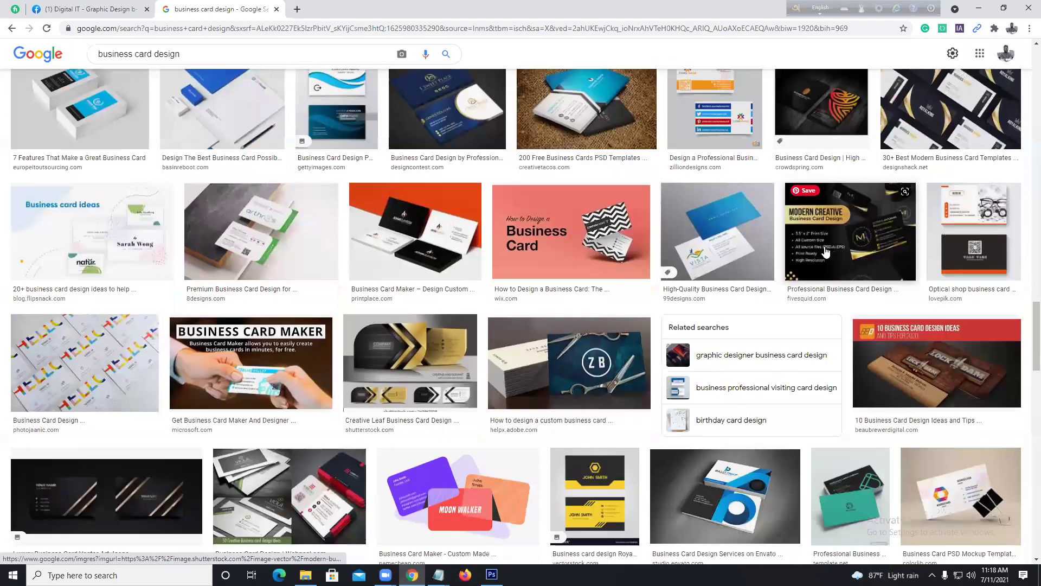
scroll(797, 249, "down", 2)
scroll(789, 249, "down", 3)
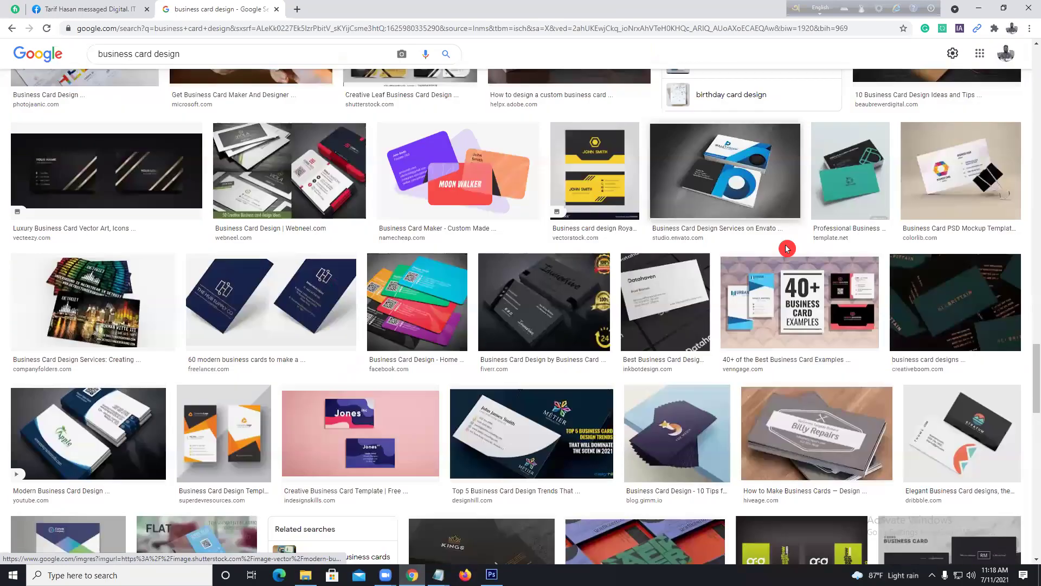
scroll(787, 248, "down", 2)
scroll(770, 244, "down", 1)
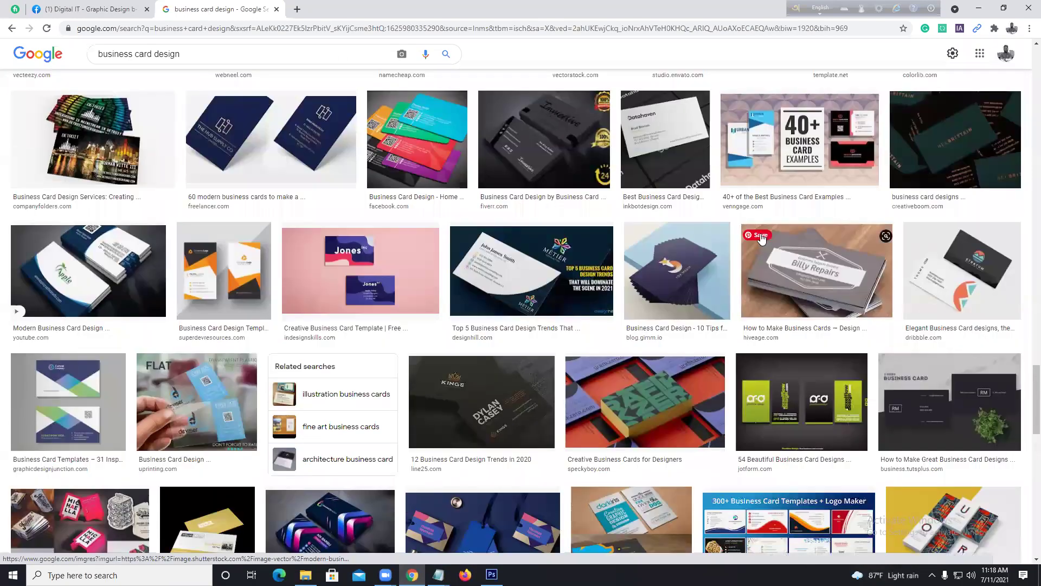
scroll(746, 228, "down", 1)
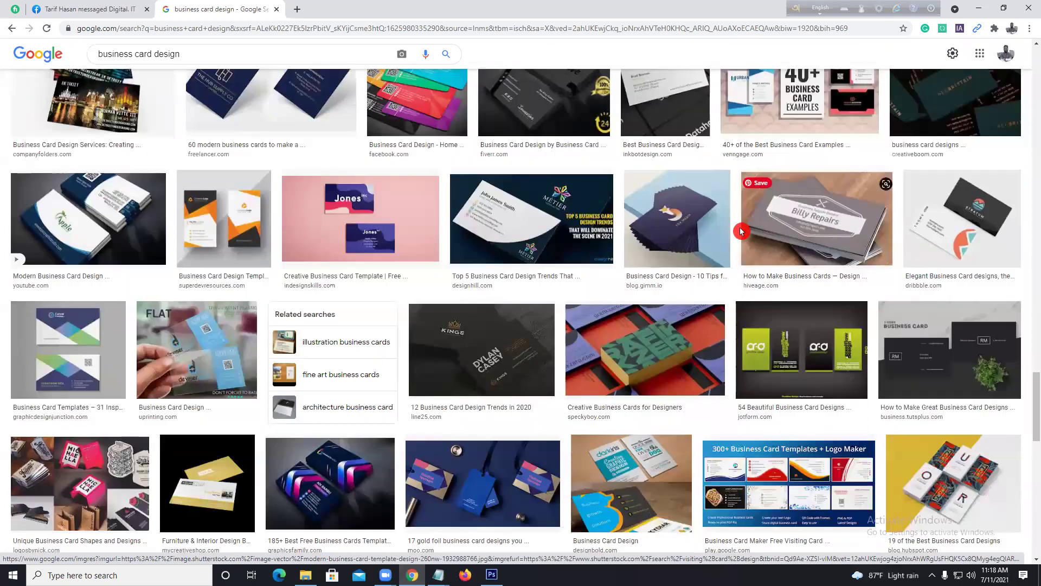
scroll(743, 231, "down", 3)
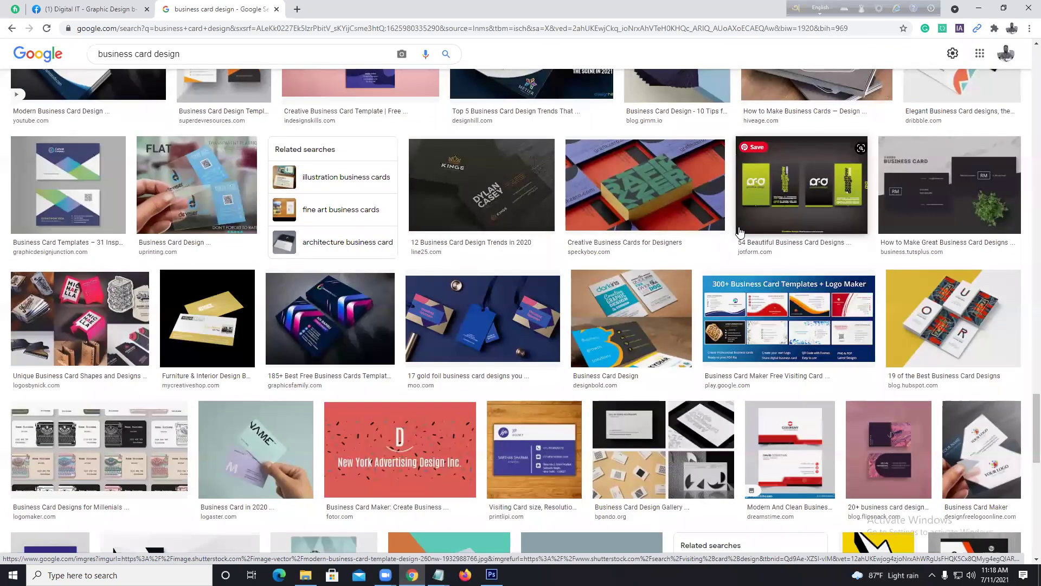
scroll(738, 232, "down", 3)
left_click_drag(1032, 446, 1030, 81)
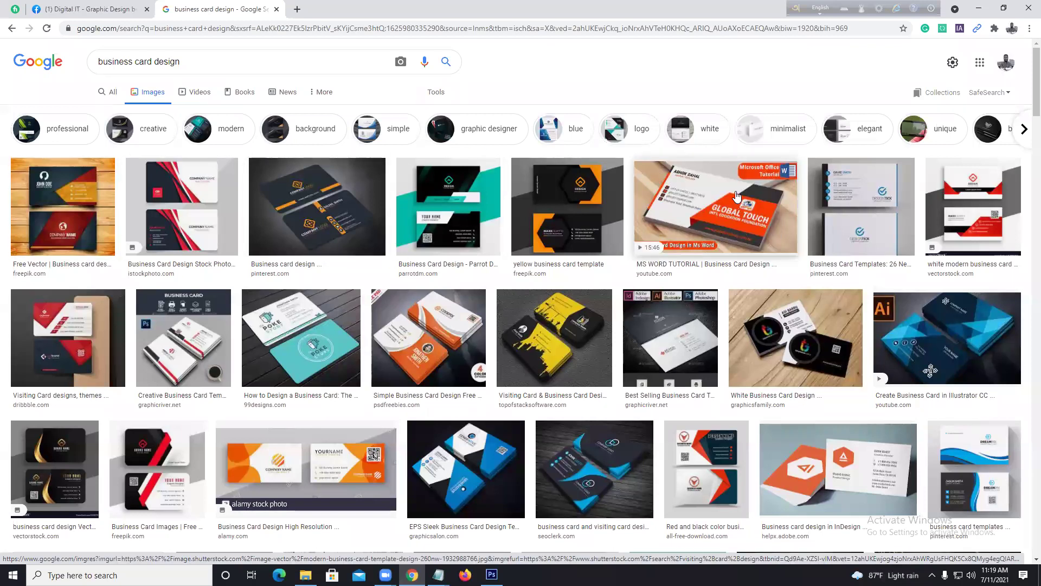
scroll(736, 197, "down", 2)
scroll(739, 201, "up", 1)
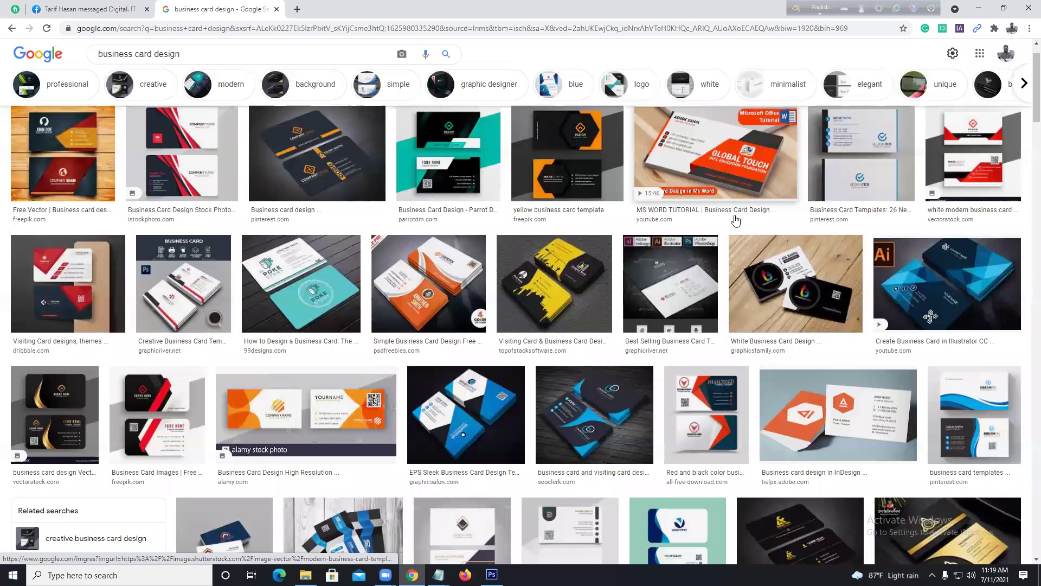
scroll(735, 204, "down", 5)
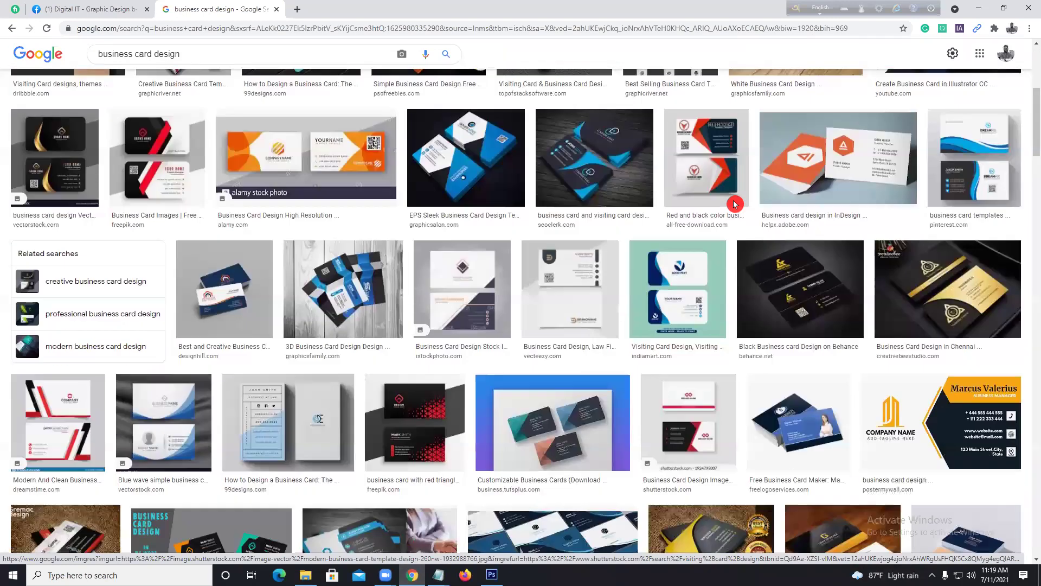
scroll(735, 204, "down", 1)
scroll(735, 204, "down", 3)
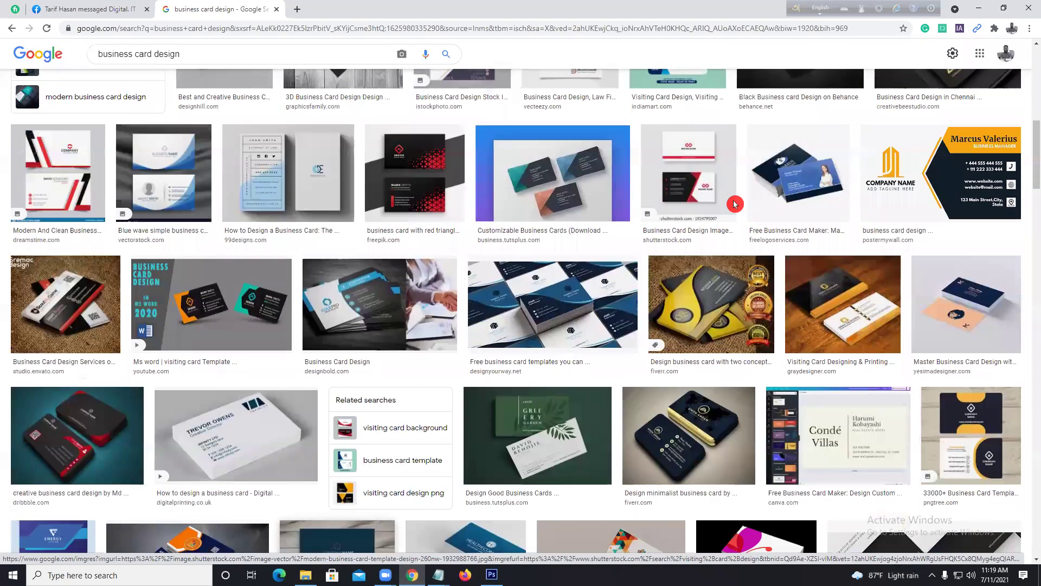
scroll(734, 204, "down", 1)
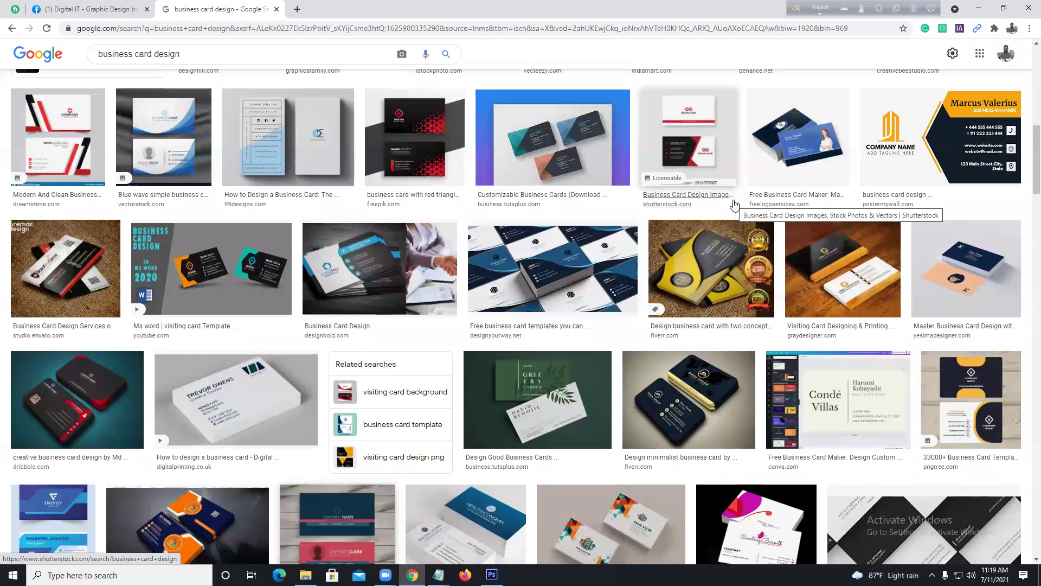
scroll(734, 204, "down", 3)
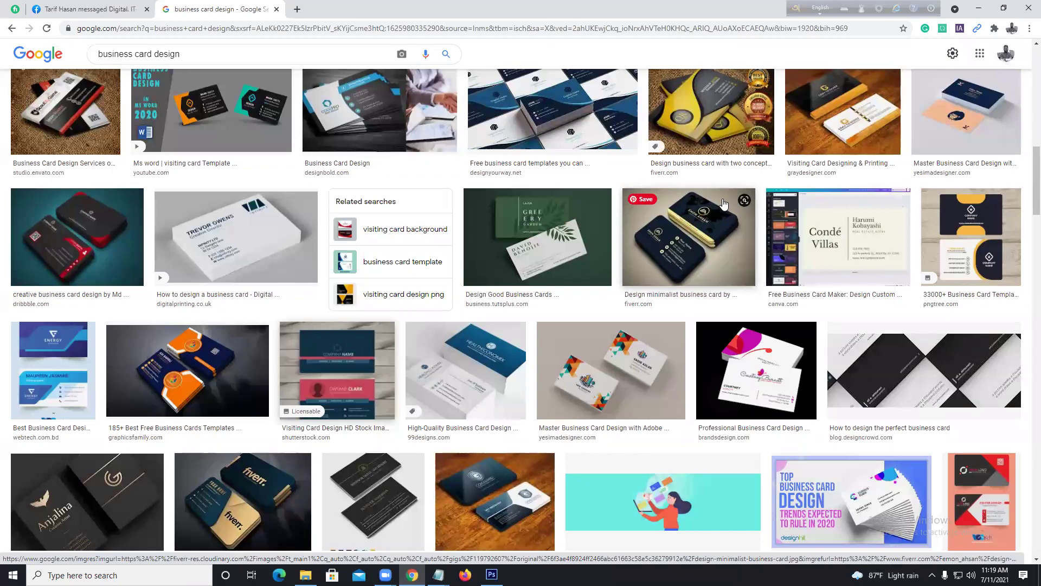
scroll(723, 203, "down", 3)
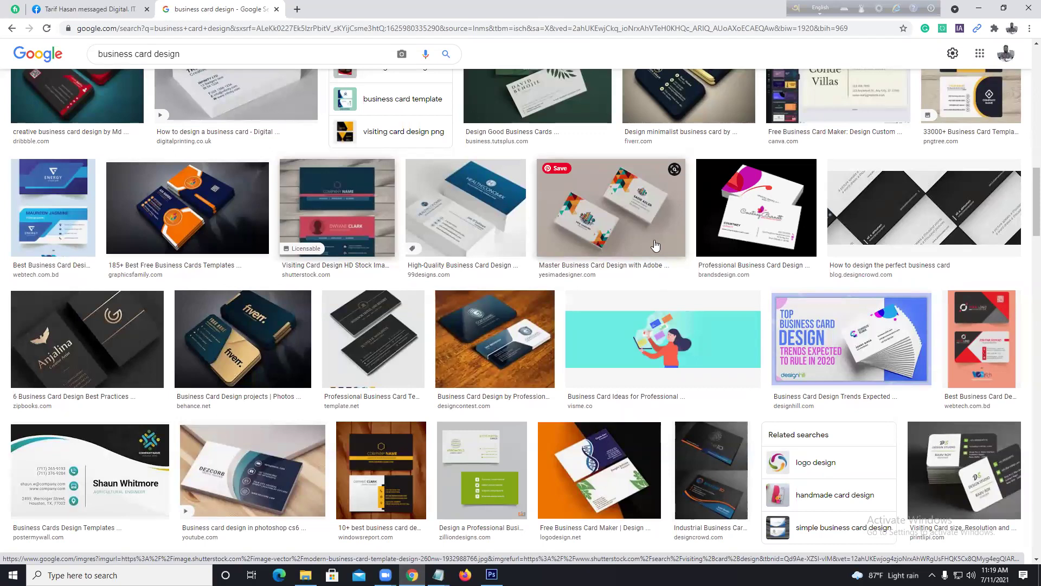
scroll(655, 246, "down", 2)
scroll(655, 245, "down", 1)
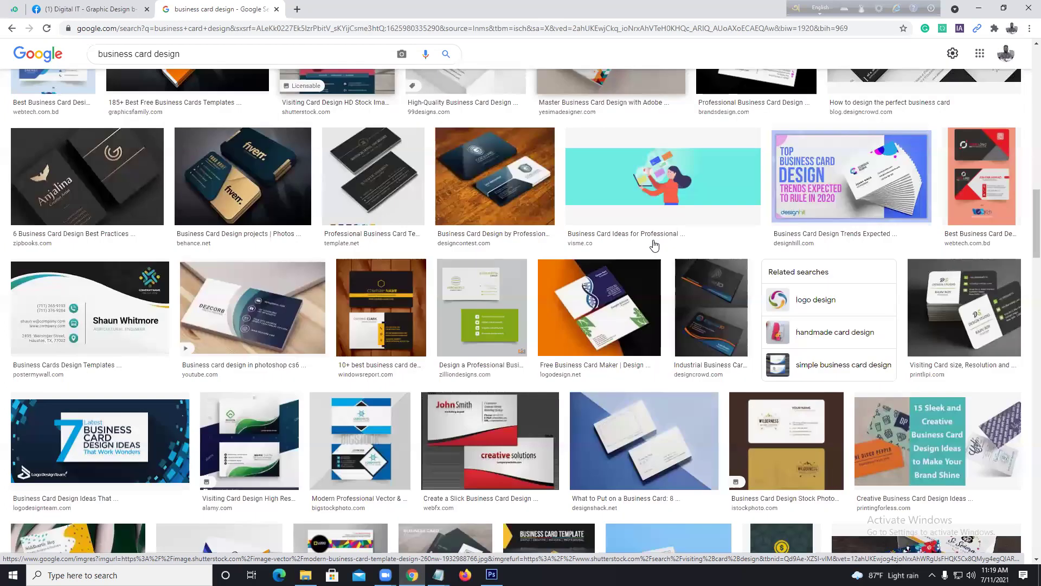
scroll(653, 244, "down", 3)
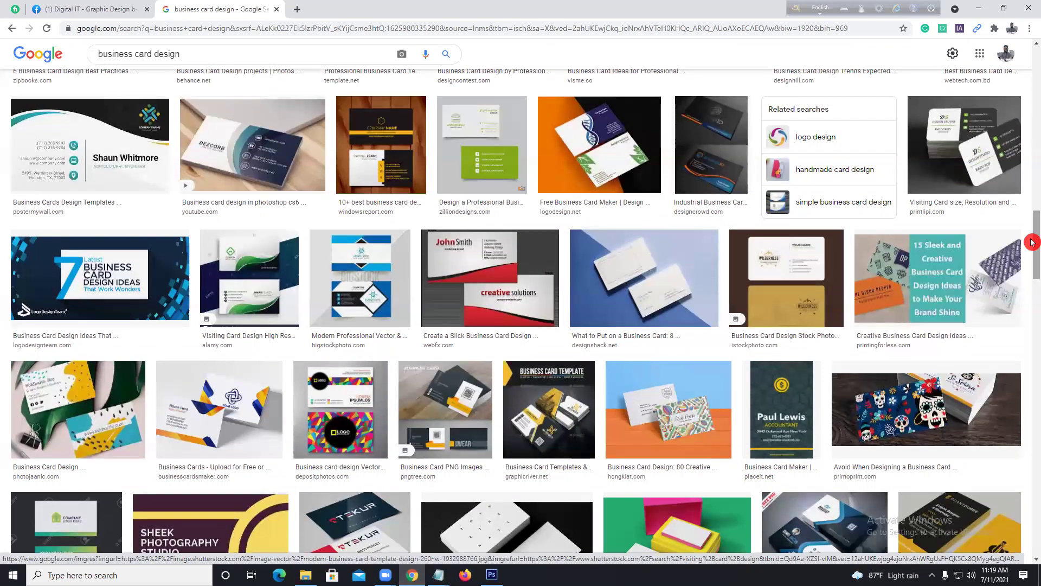
scroll(1032, 217, "up", 6)
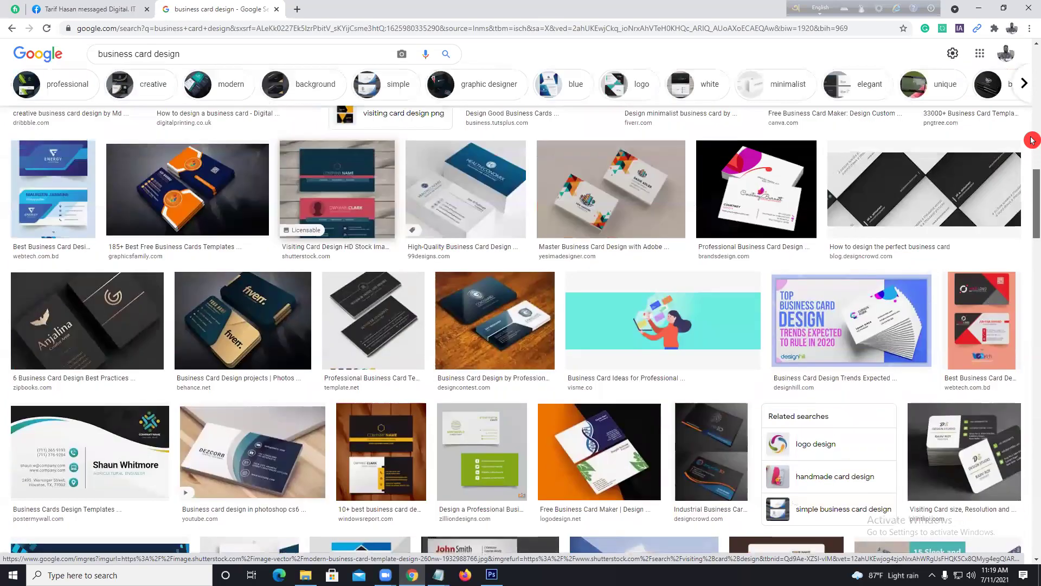
scroll(1032, 140, "up", 5)
scroll(1028, 198, "up", 5)
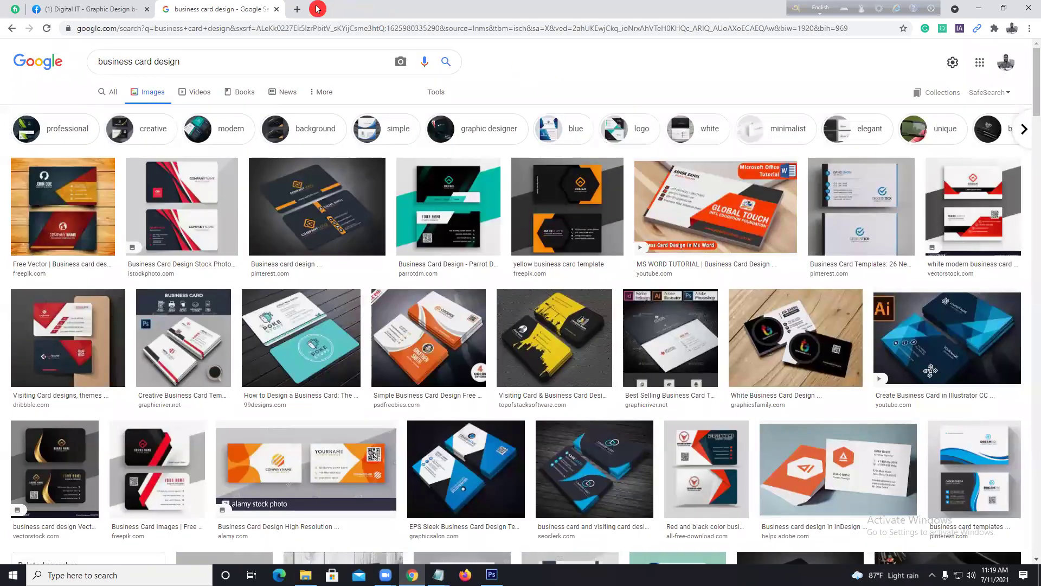
Step: Go to the GraphicRiver site in a new tab
left_click(297, 9)
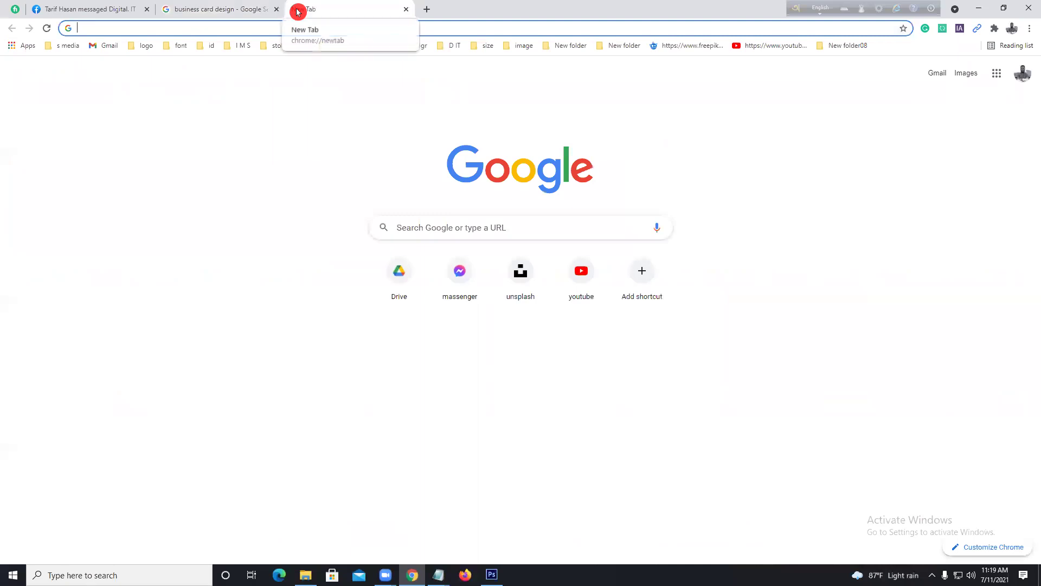
type("gra")
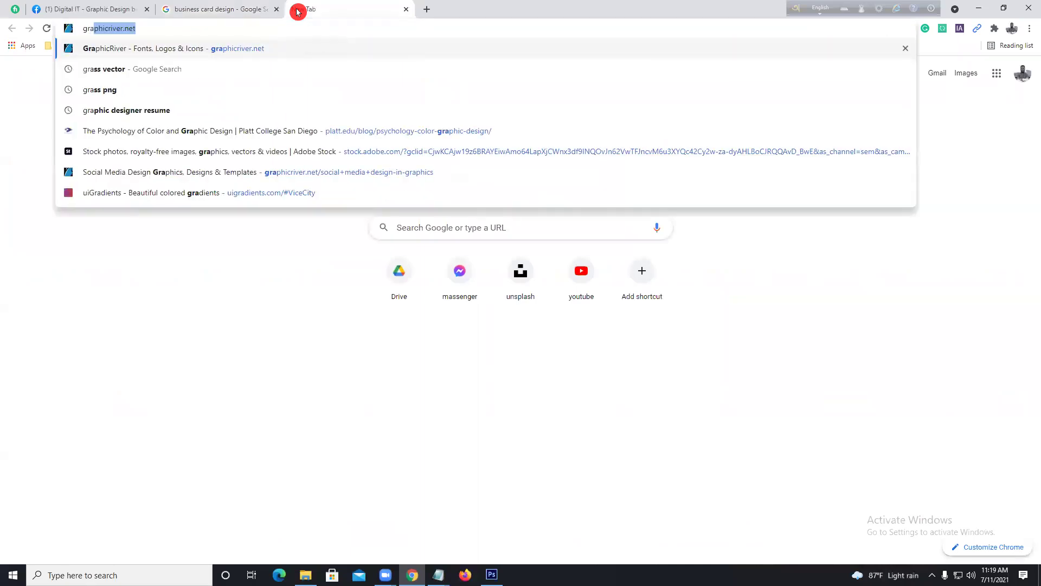
key("Return")
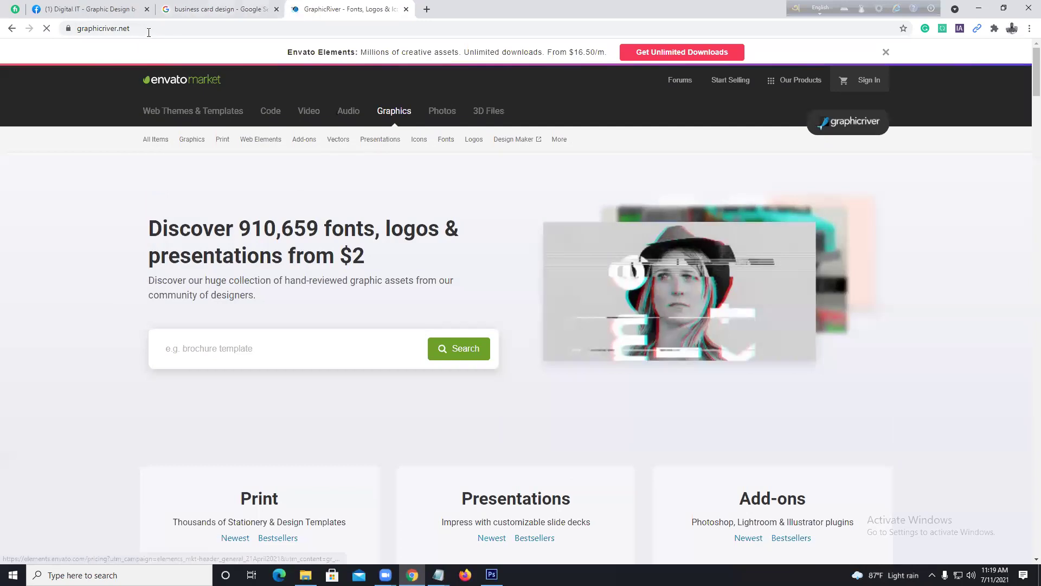
left_click(149, 30)
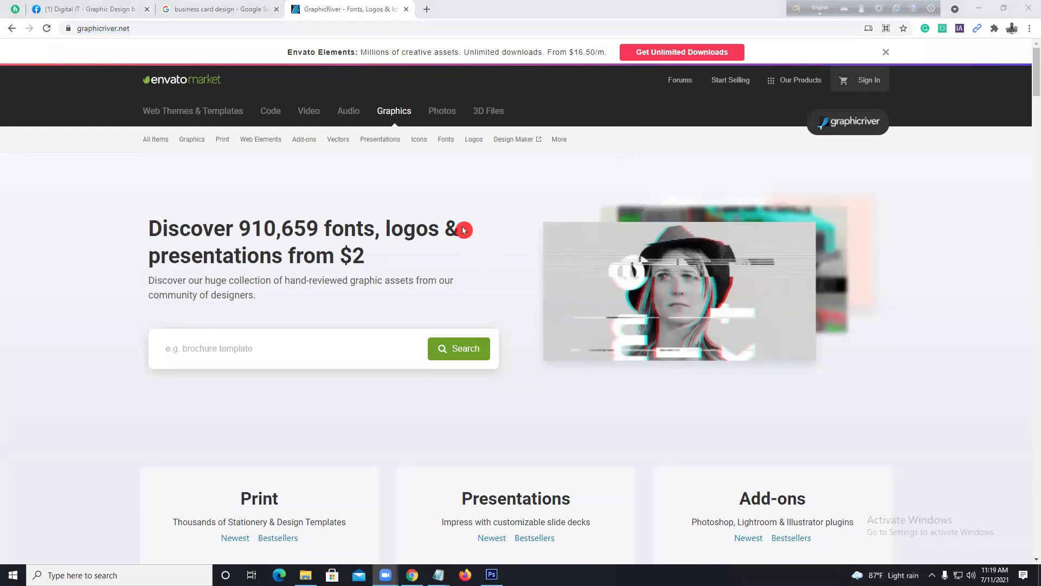
Step: Scroll through the GraphicRiver homepage categories and back to the top
scroll(348, 256, "down", 3)
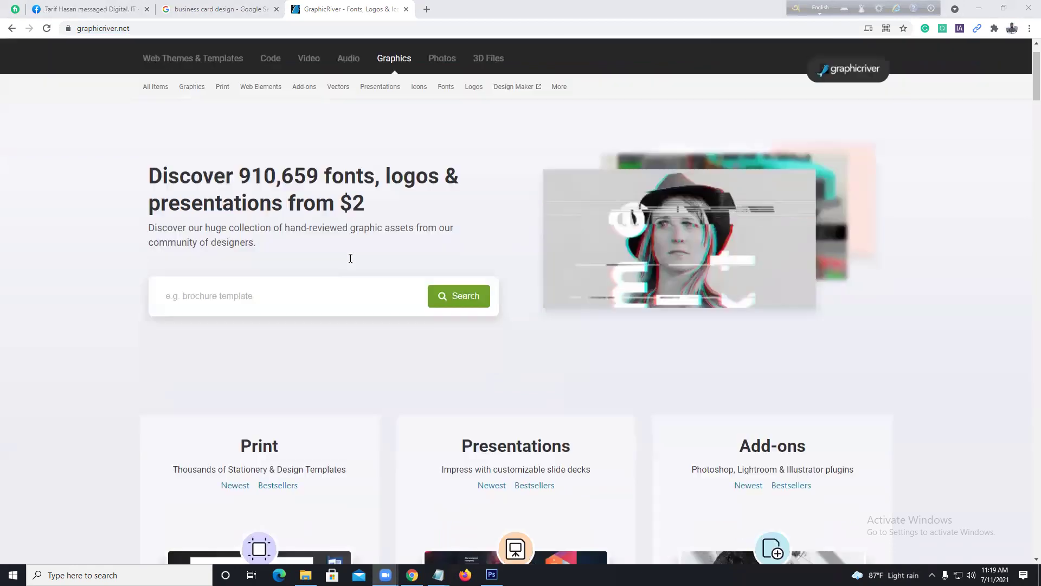
scroll(348, 255, "down", 6)
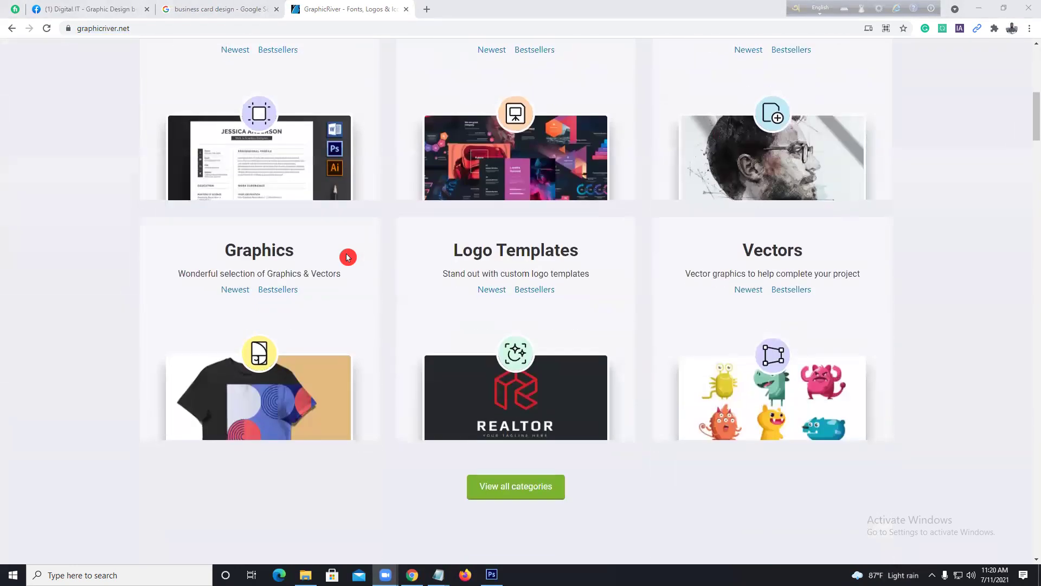
scroll(347, 264, "down", 5)
scroll(347, 264, "up", 2)
scroll(347, 263, "up", 4)
scroll(347, 260, "up", 3)
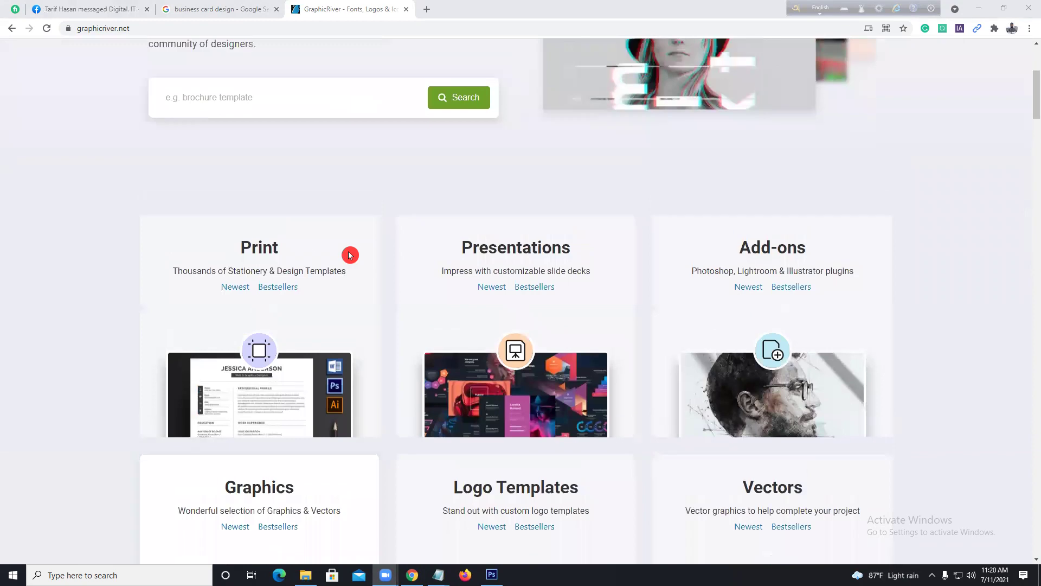
scroll(348, 255, "up", 4)
scroll(348, 254, "up", 1)
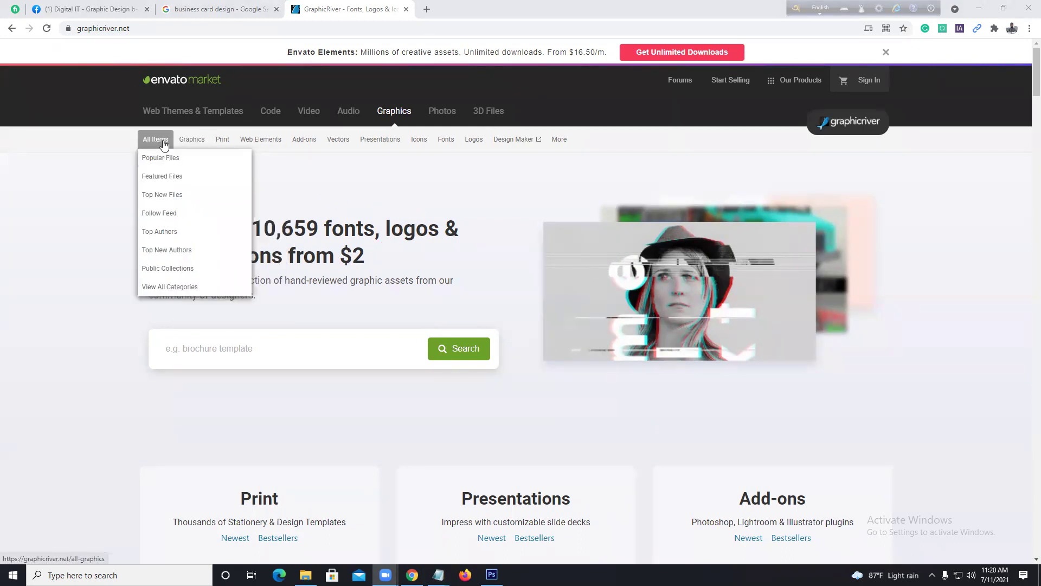
mouse_move(192, 138)
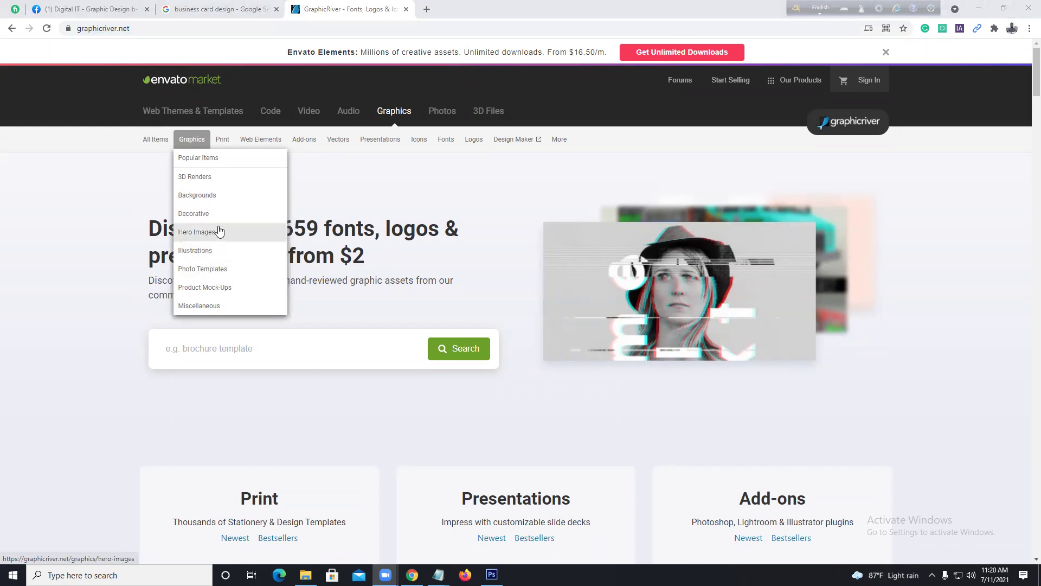
right_click(221, 194)
left_click(236, 200)
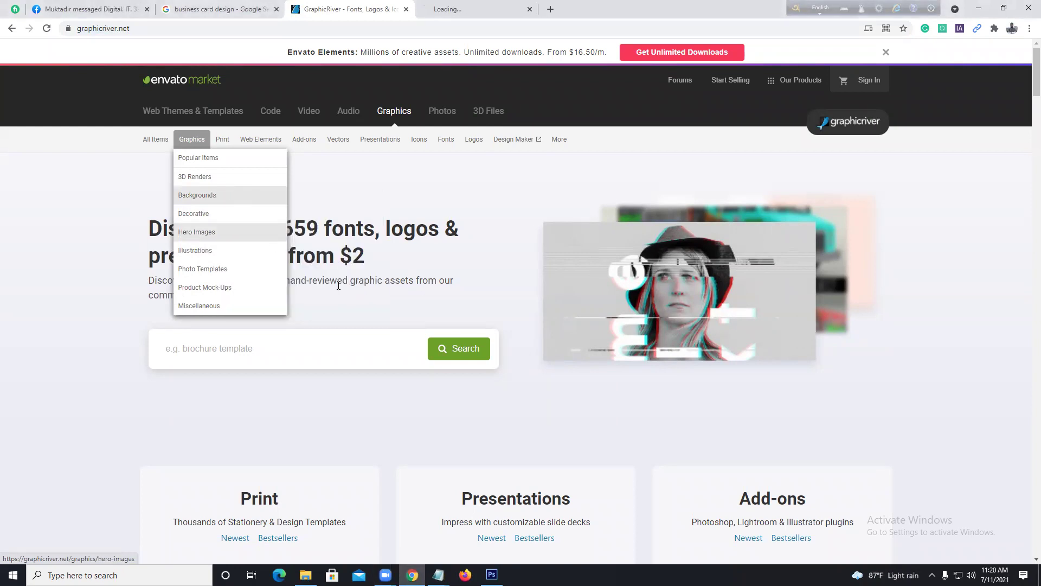
left_click(453, 8)
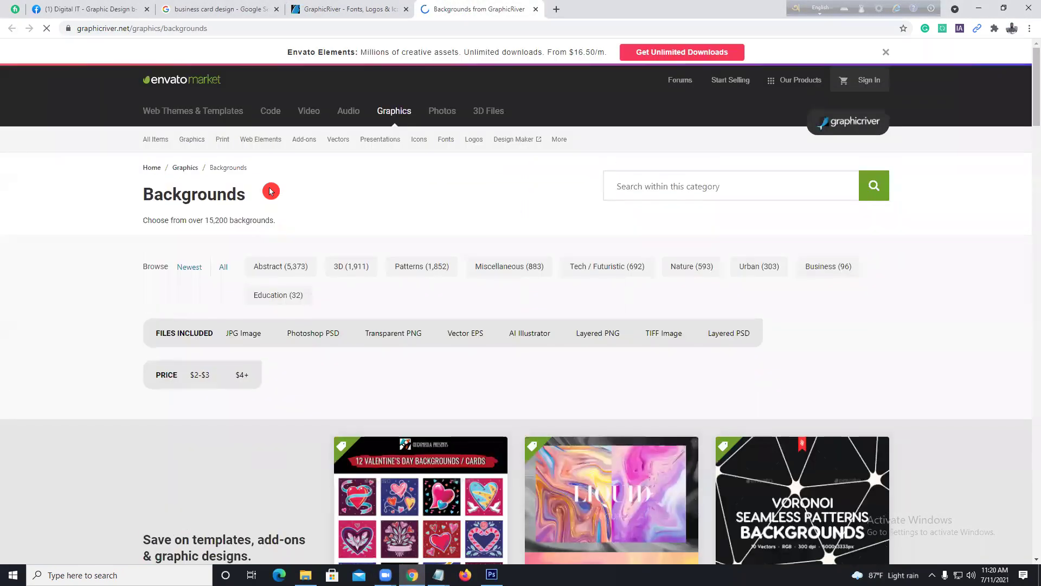
scroll(239, 195, "down", 5)
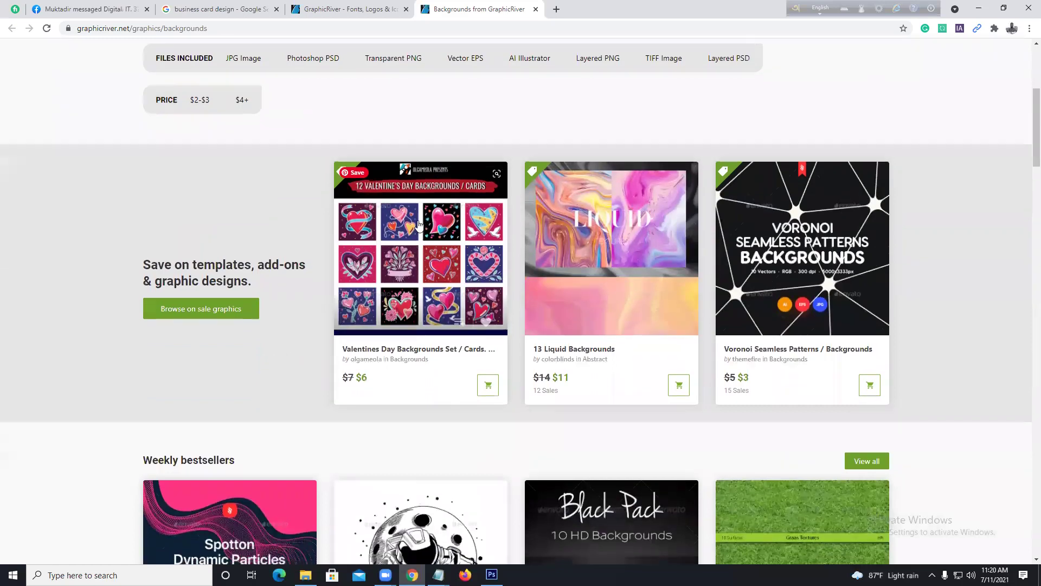
scroll(477, 223, "down", 3)
scroll(470, 242, "down", 3)
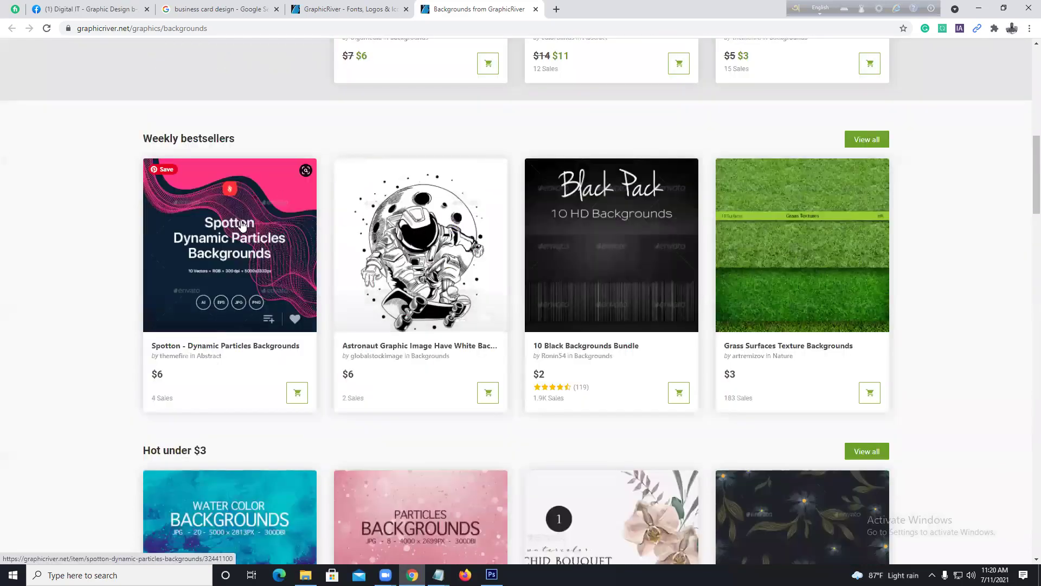
scroll(244, 221, "down", 3)
scroll(286, 420, "down", 4)
scroll(703, 248, "down", 4)
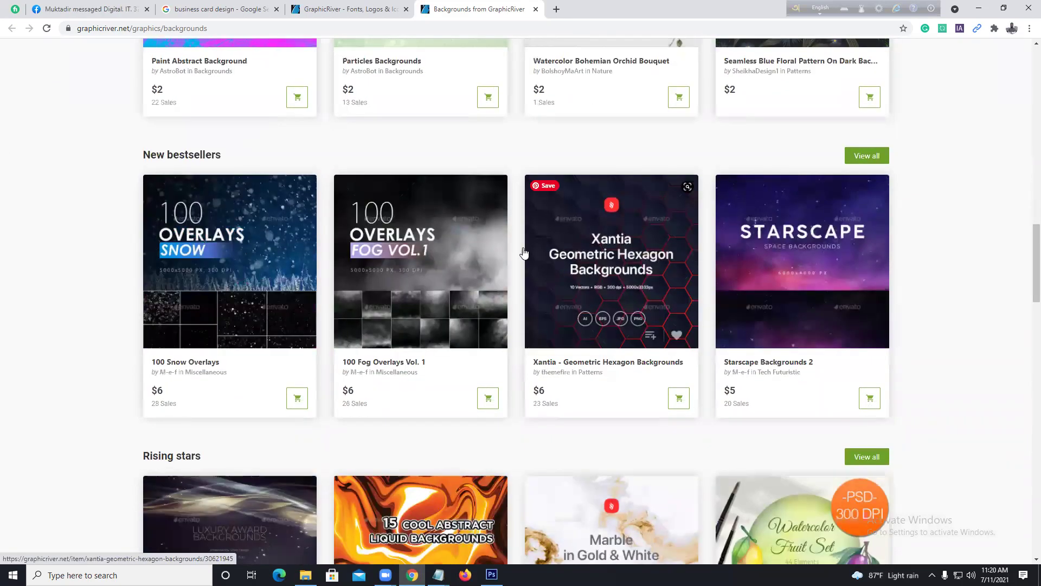
scroll(829, 294, "down", 3)
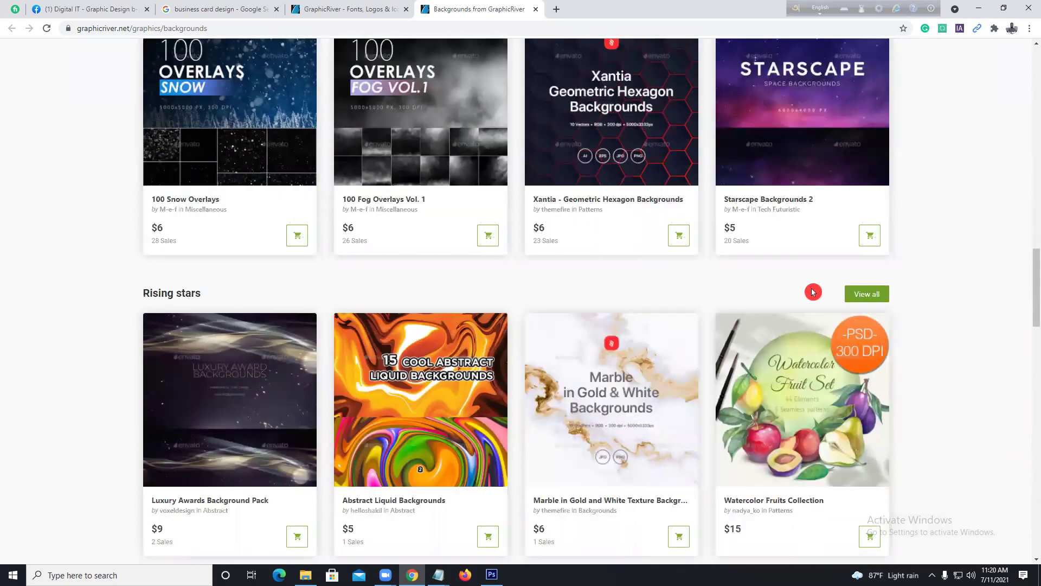
scroll(808, 290, "down", 3)
scroll(805, 291, "up", 2)
scroll(805, 292, "up", 2)
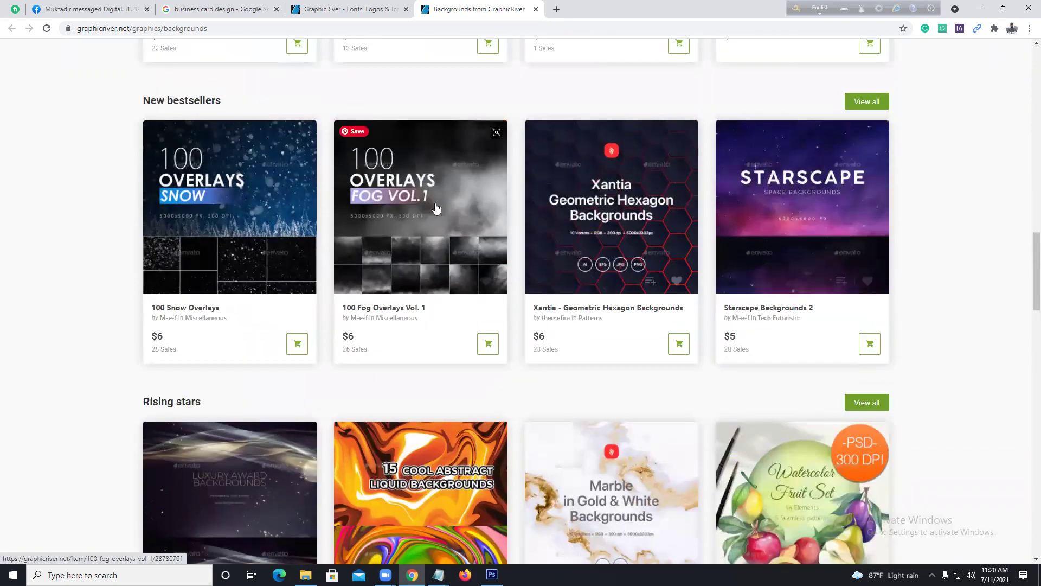
left_click(350, 345)
left_click(179, 351)
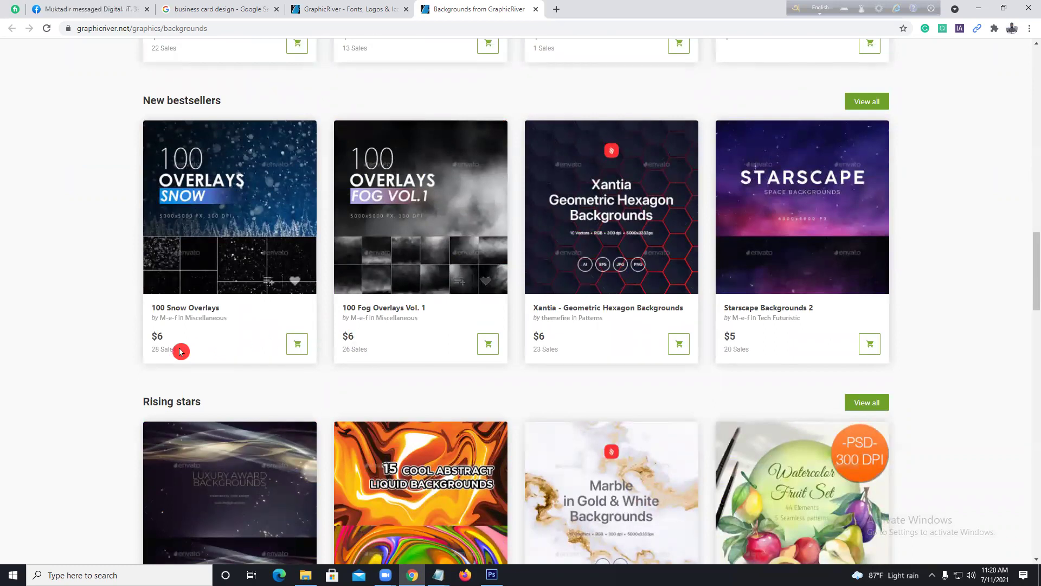
scroll(244, 304, "down", 5)
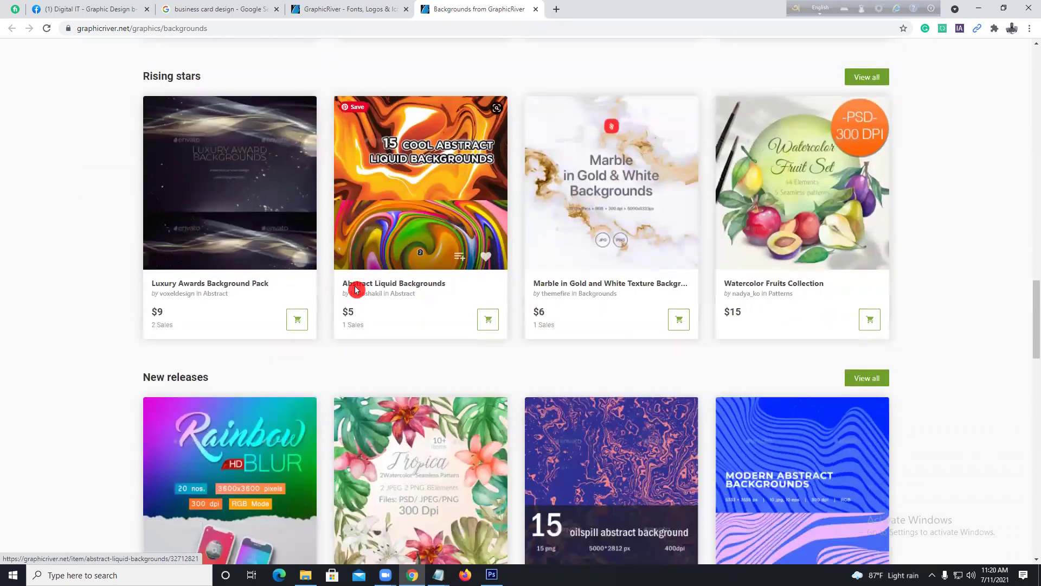
scroll(916, 280, "down", 3)
scroll(909, 274, "down", 3)
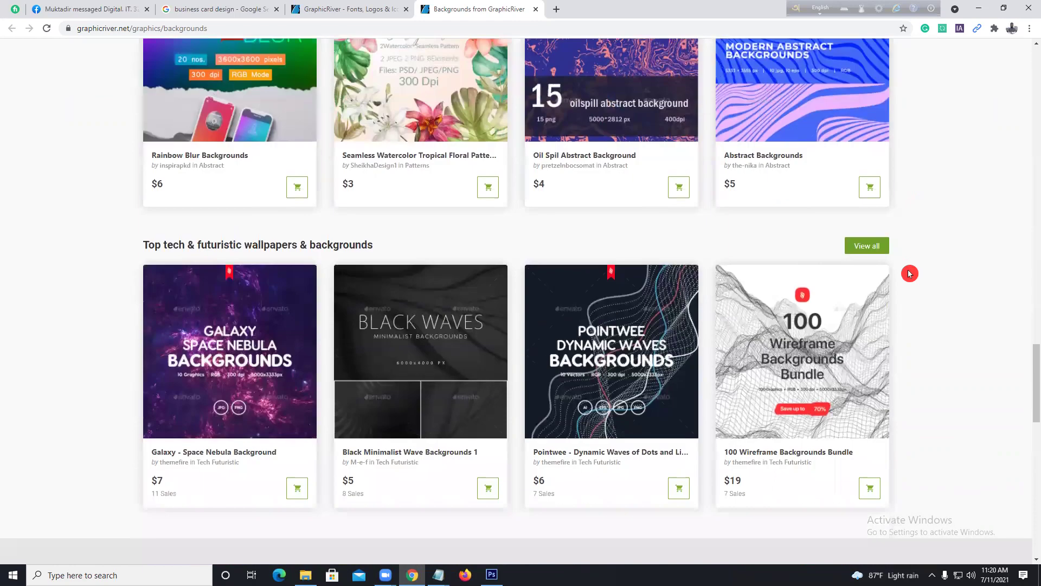
scroll(909, 274, "down", 2)
scroll(909, 274, "down", 1)
scroll(909, 273, "down", 3)
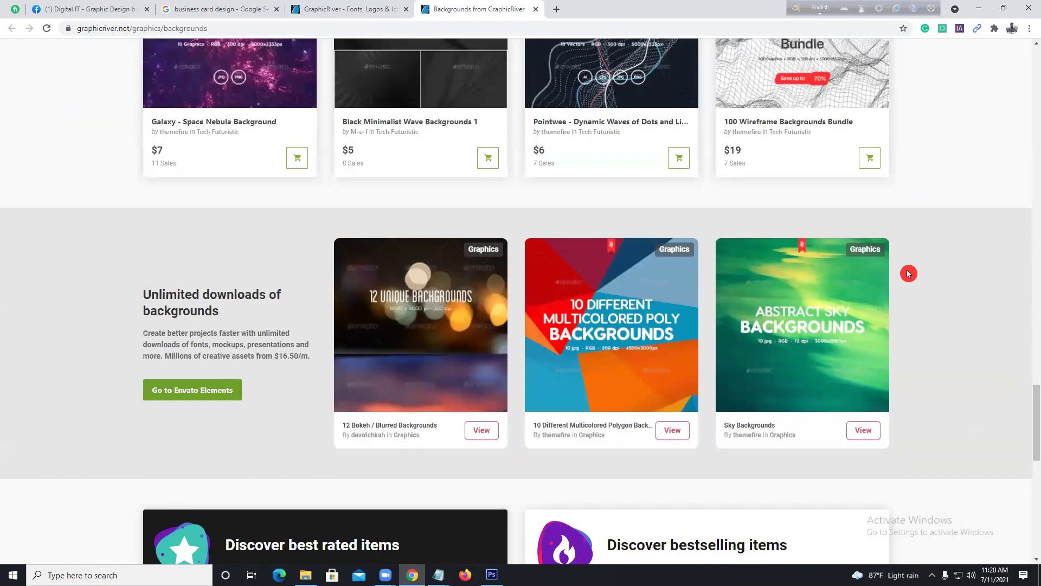
scroll(908, 274, "down", 3)
left_click(1032, 241)
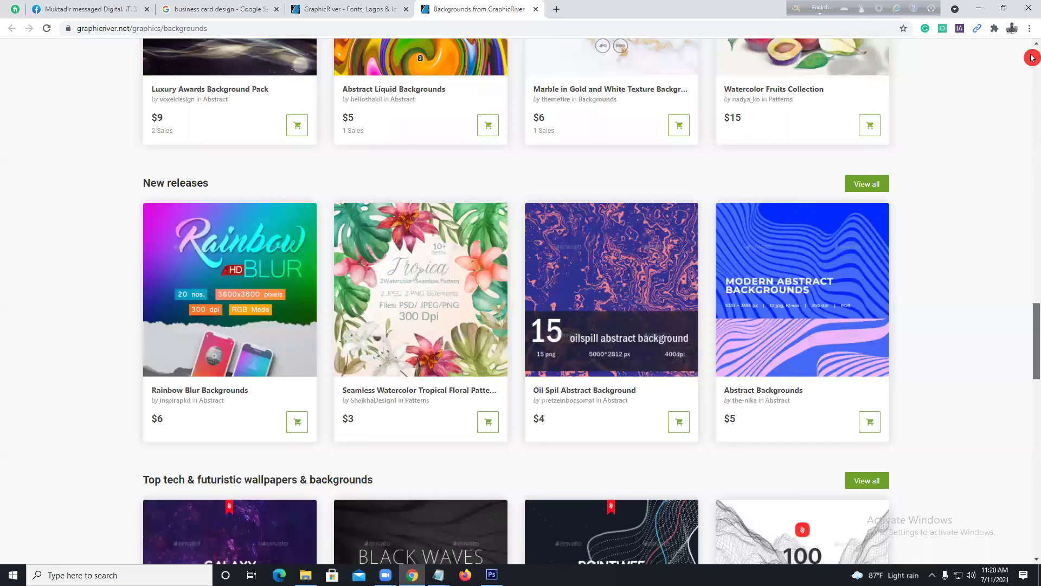
left_click(1032, 58)
Step: Close the Backgrounds tab and open the Business Cards category under Print templates
left_click(536, 10)
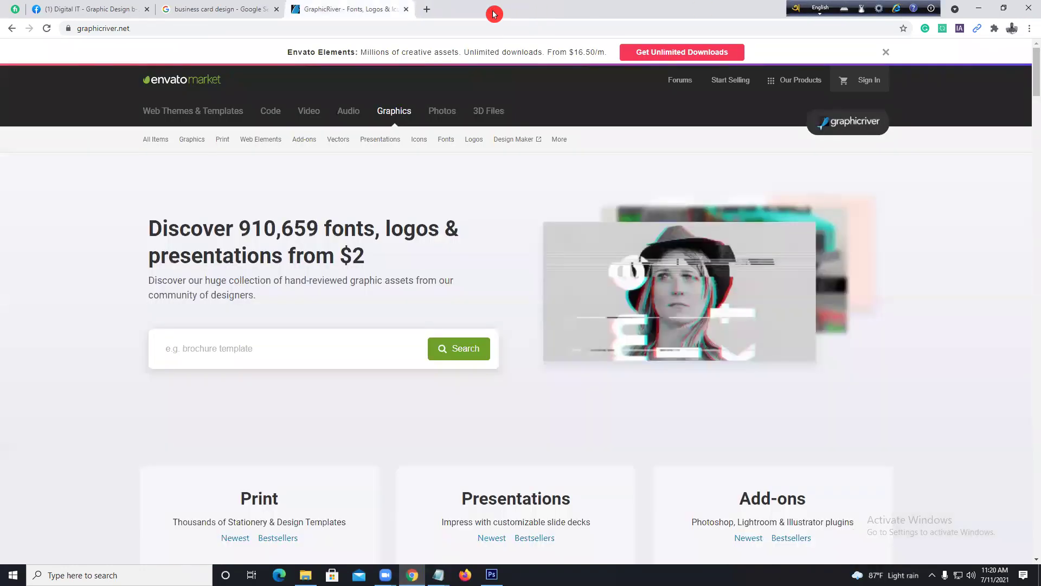
left_click(224, 139)
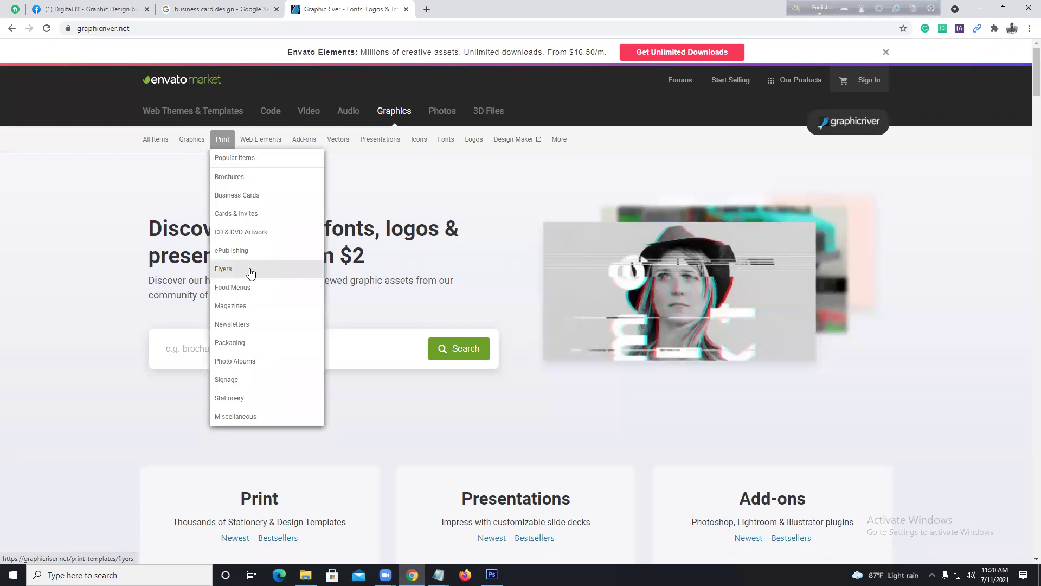
left_click(248, 199)
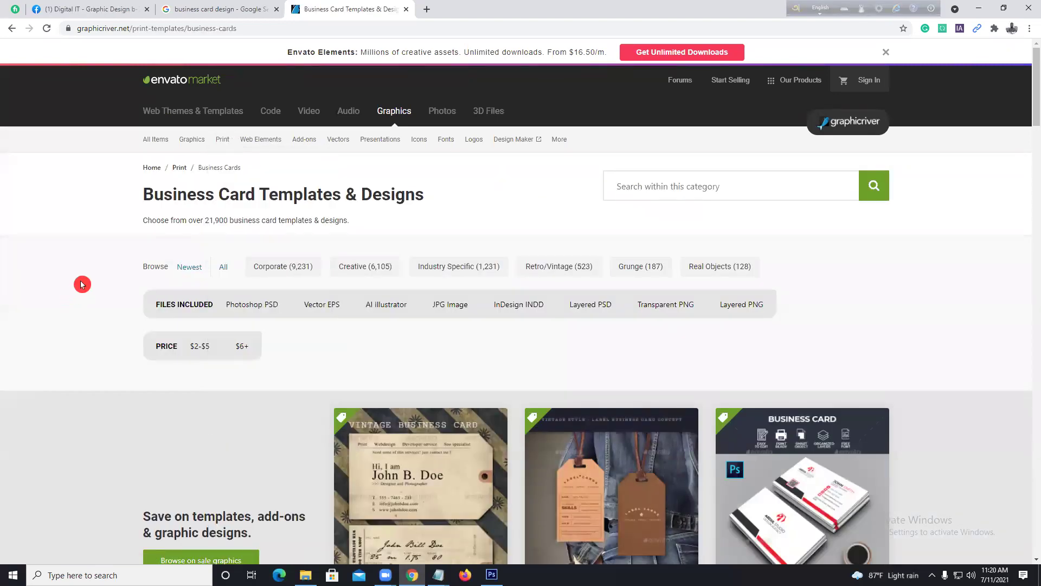
scroll(82, 284, "down", 3)
scroll(83, 281, "up", 2)
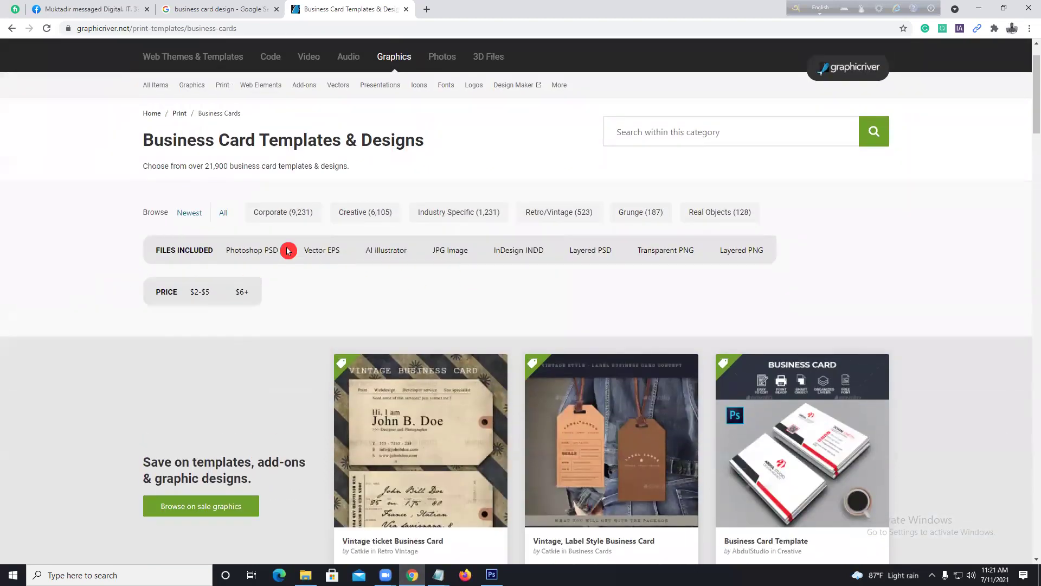
Step: Check the Corporate filter's link options, then scroll through the 21,900+ business card templates
right_click(289, 215)
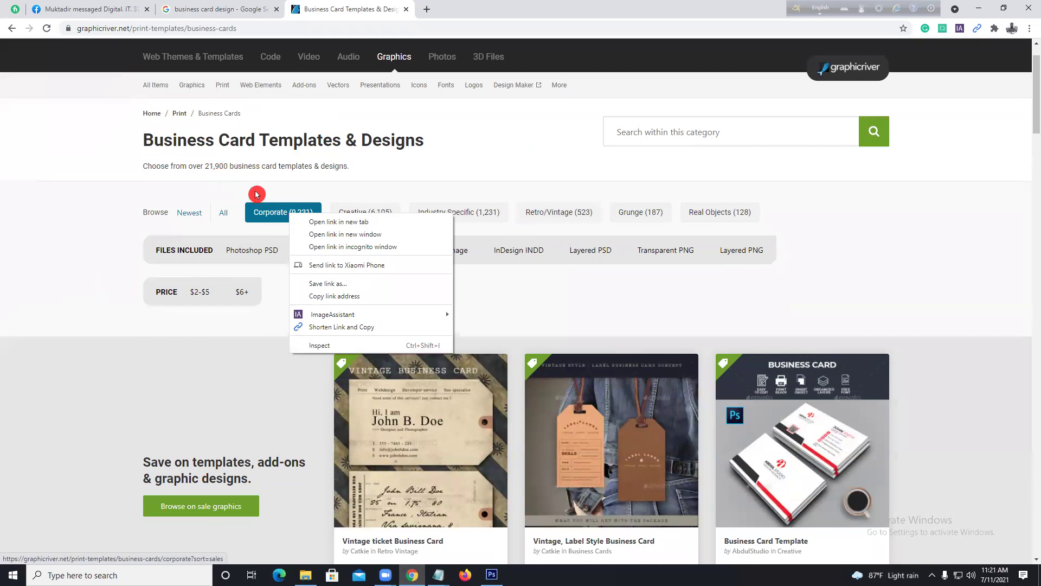
left_click(81, 187)
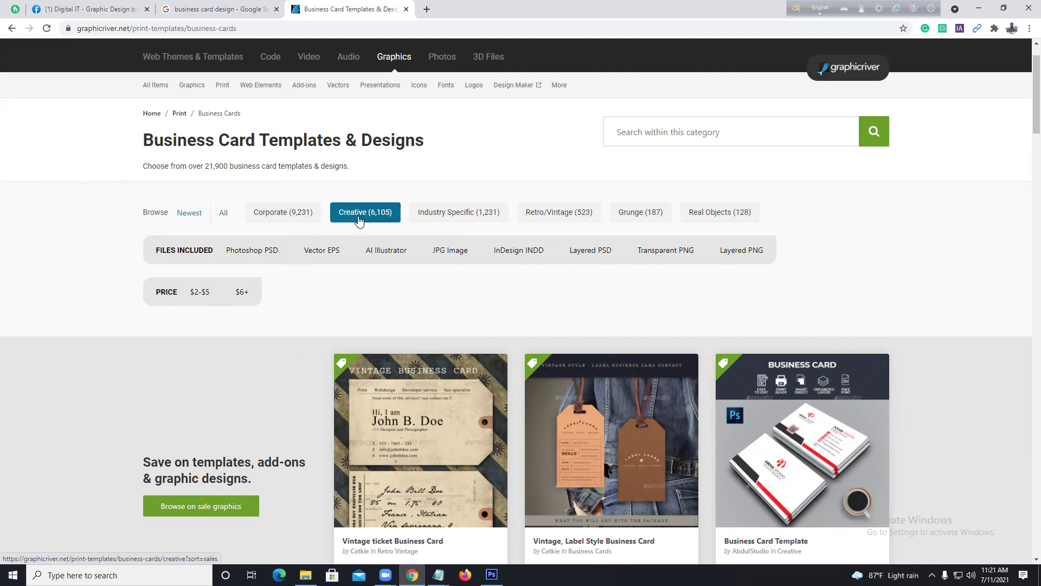
left_click(470, 239)
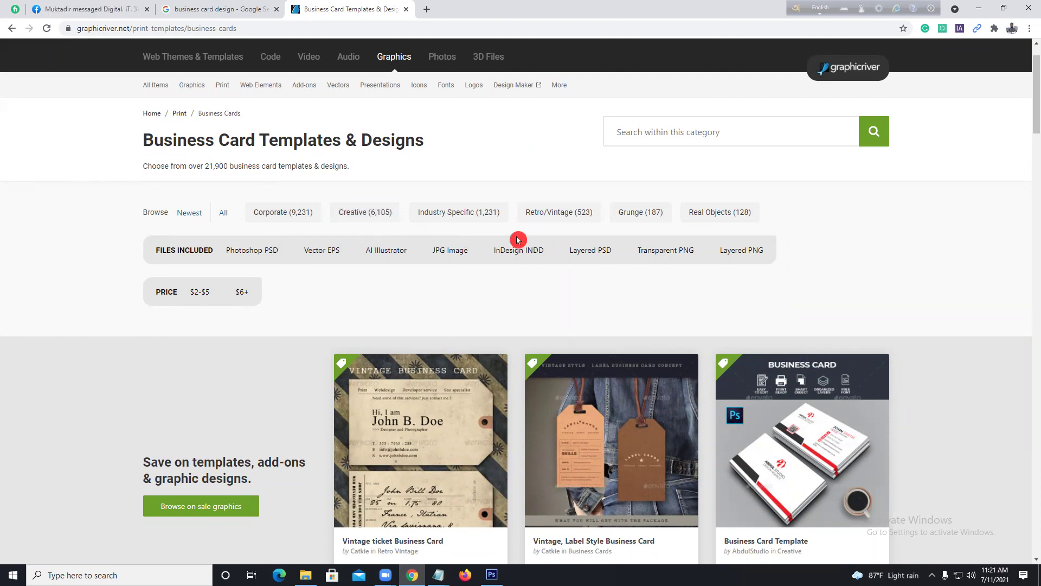
mouse_move(421, 440)
scroll(469, 419, "down", 1)
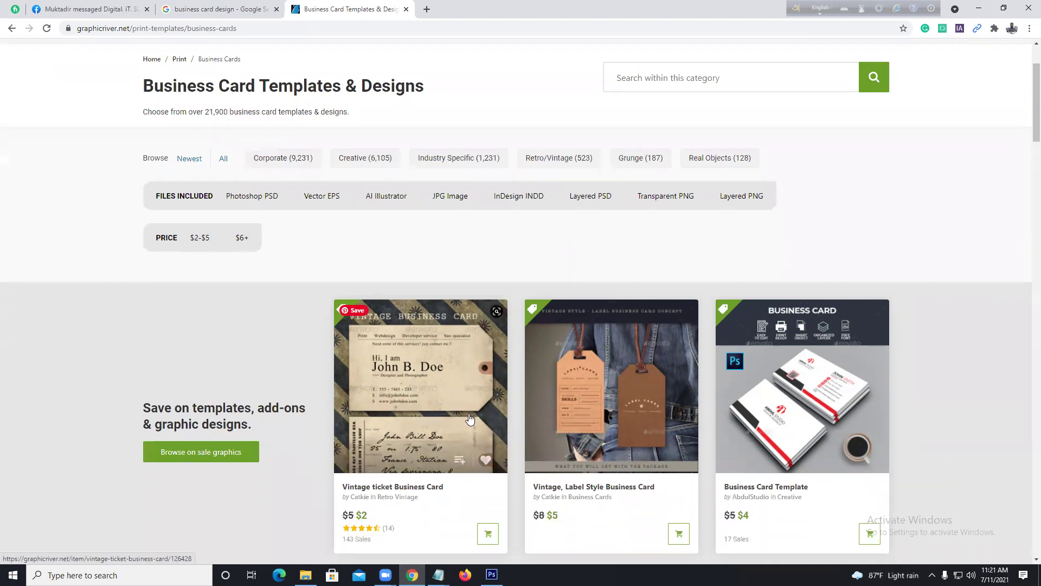
scroll(654, 401, "down", 3)
scroll(654, 402, "up", 3)
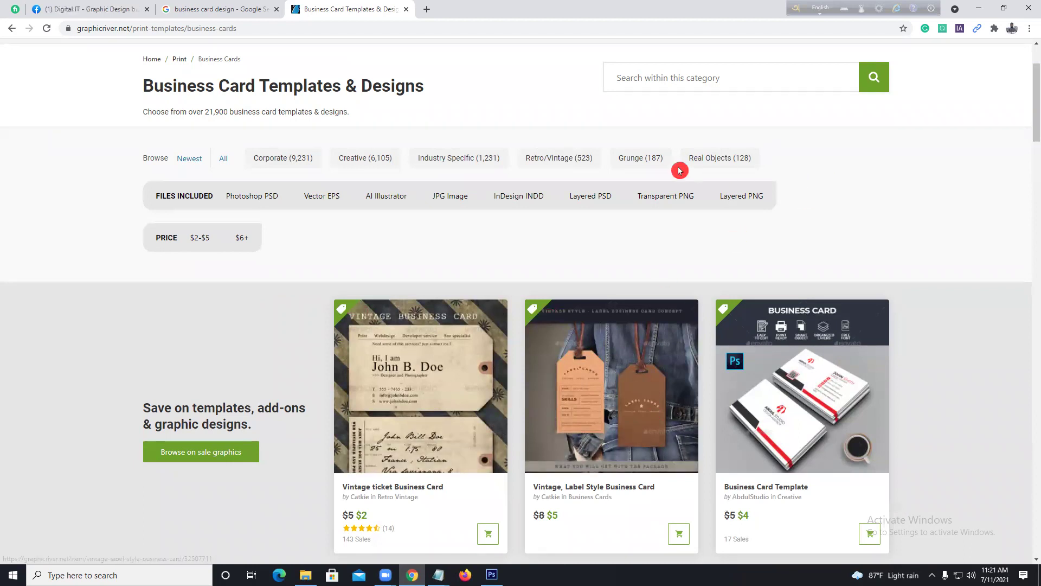
scroll(688, 241, "down", 4)
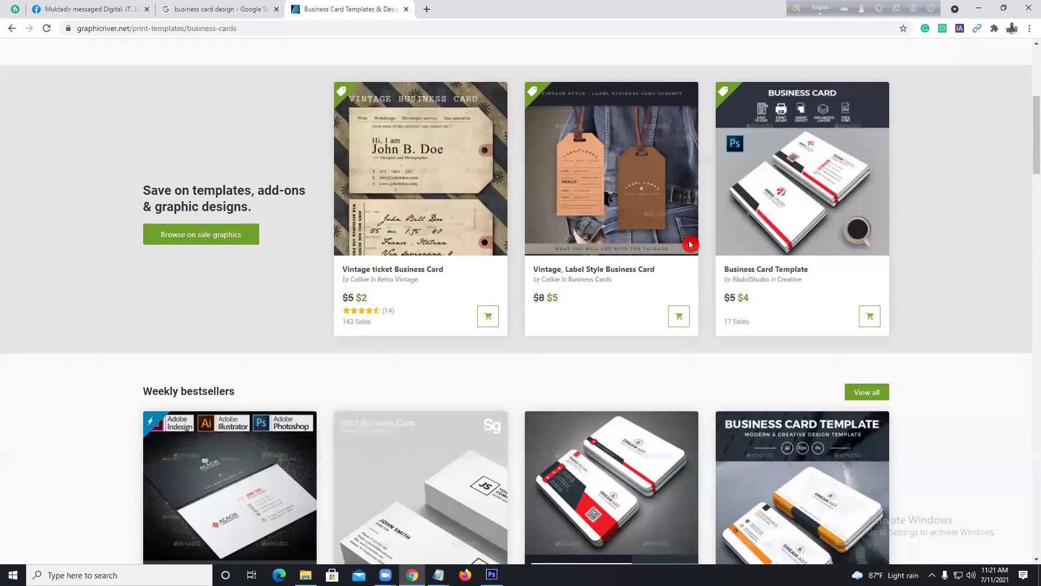
scroll(690, 244, "down", 3)
scroll(688, 245, "down", 3)
scroll(686, 247, "down", 6)
scroll(680, 249, "down", 3)
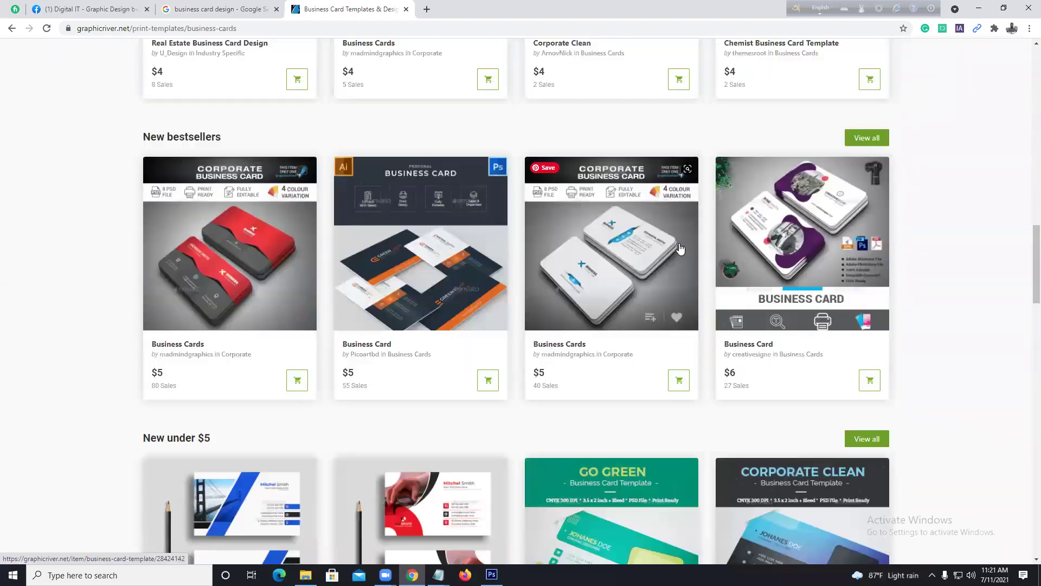
mouse_move(1032, 300)
left_mouse_down()
mouse_move(1031, 318)
mouse_move(1031, 103)
left_mouse_up()
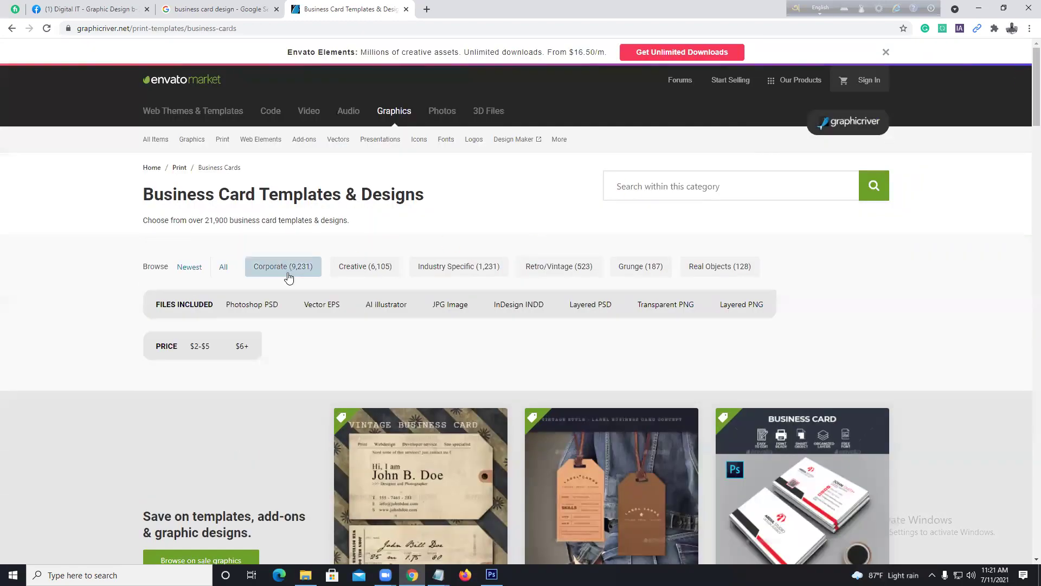
Step: Open Corporate business cards in a new tab and compare it with the other result tabs
left_click(301, 270)
left_click(283, 300)
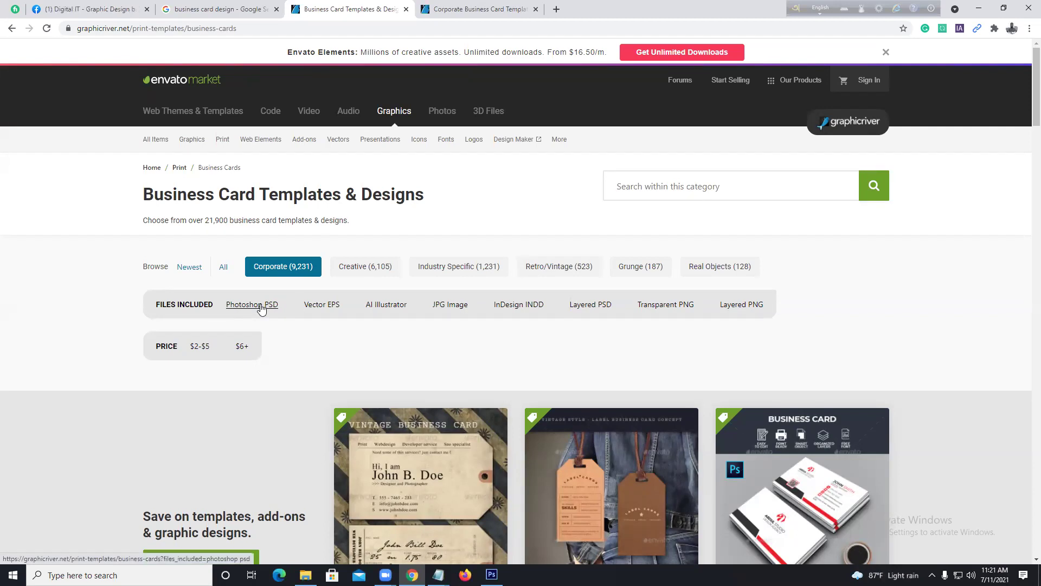
left_click(477, 9)
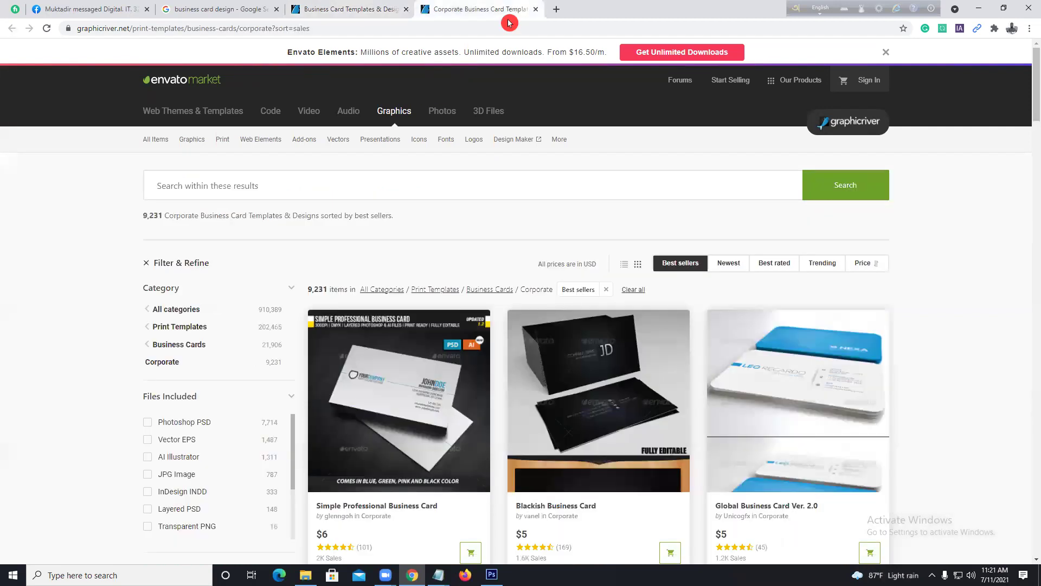
scroll(977, 367, "down", 5)
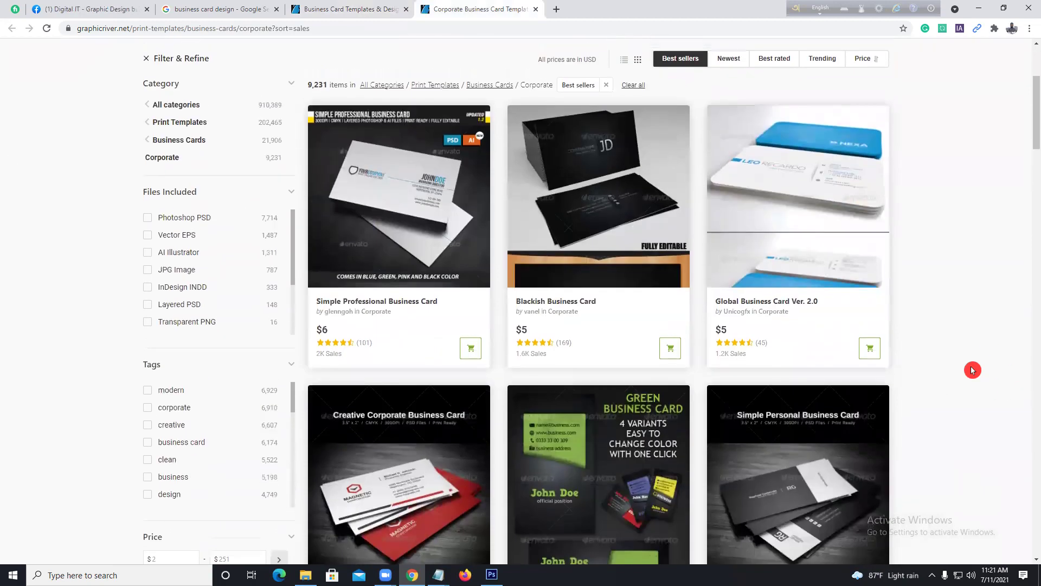
scroll(948, 342, "up", 5)
left_click(394, 8)
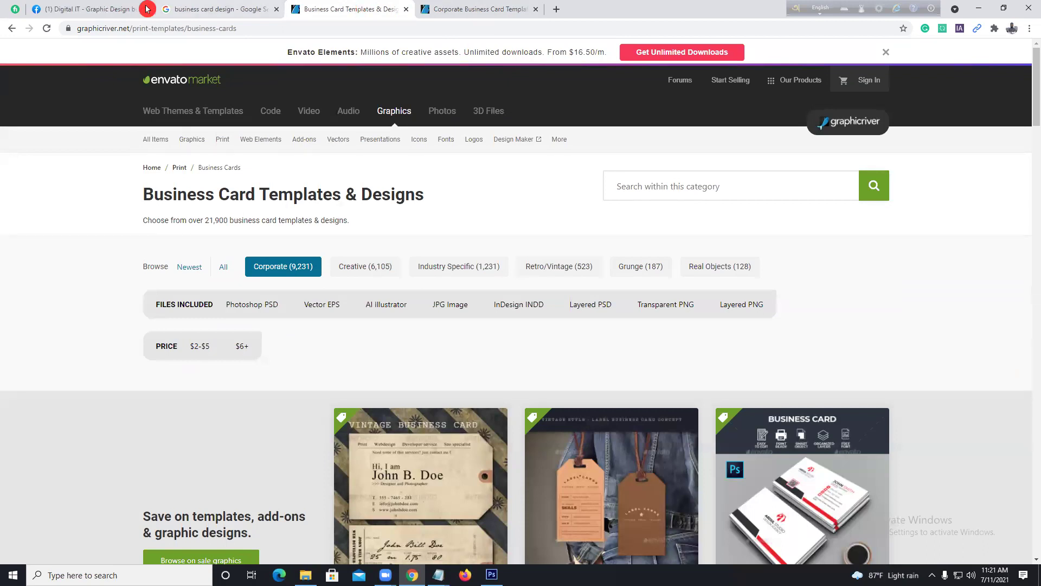
left_click(223, 9)
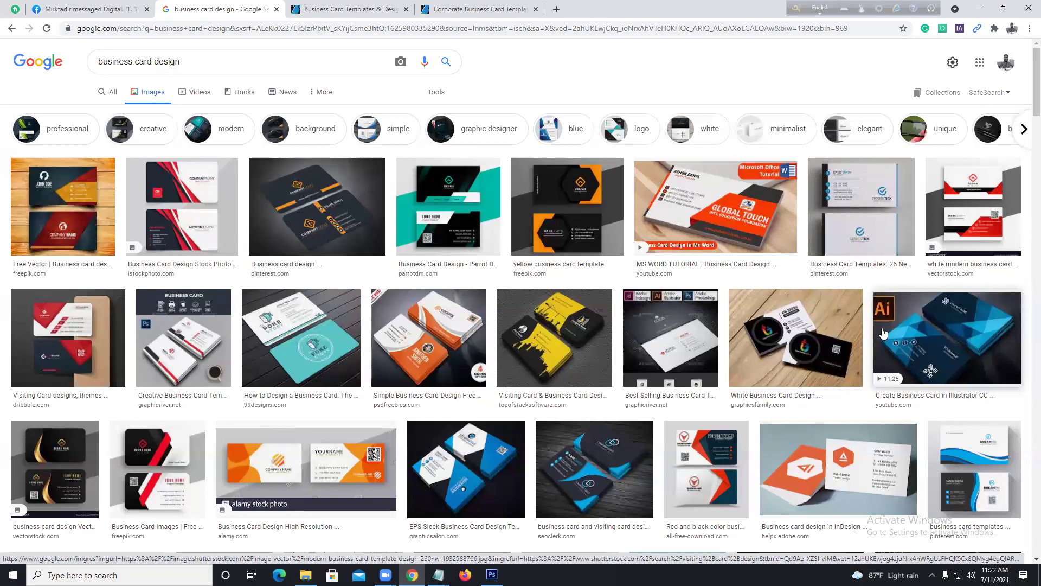
Step: Scroll through the Corporate business card best-sellers listing to review the templates
left_click(460, 9)
scroll(964, 357, "down", 3)
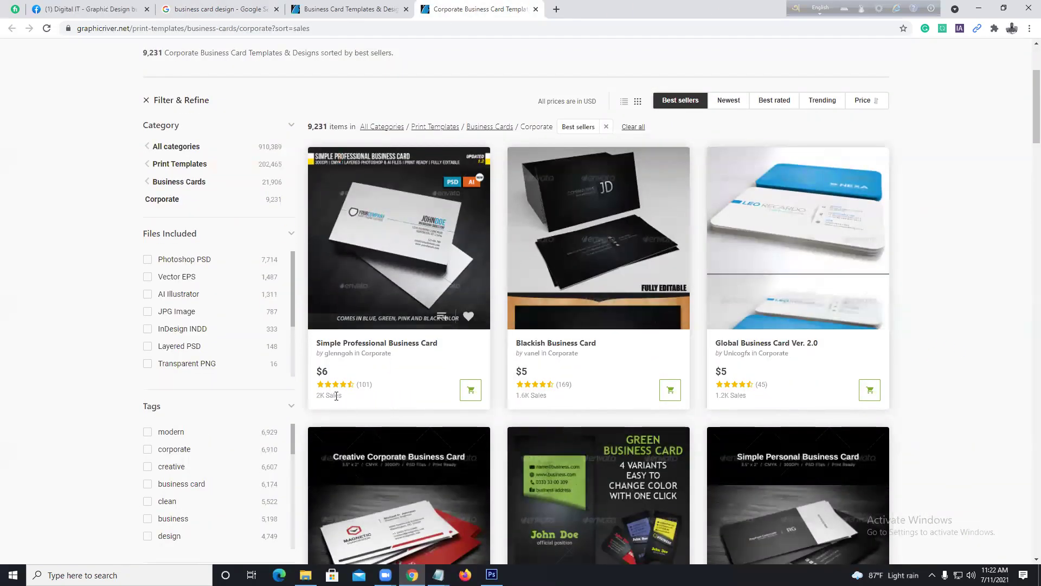
mouse_move(399, 237)
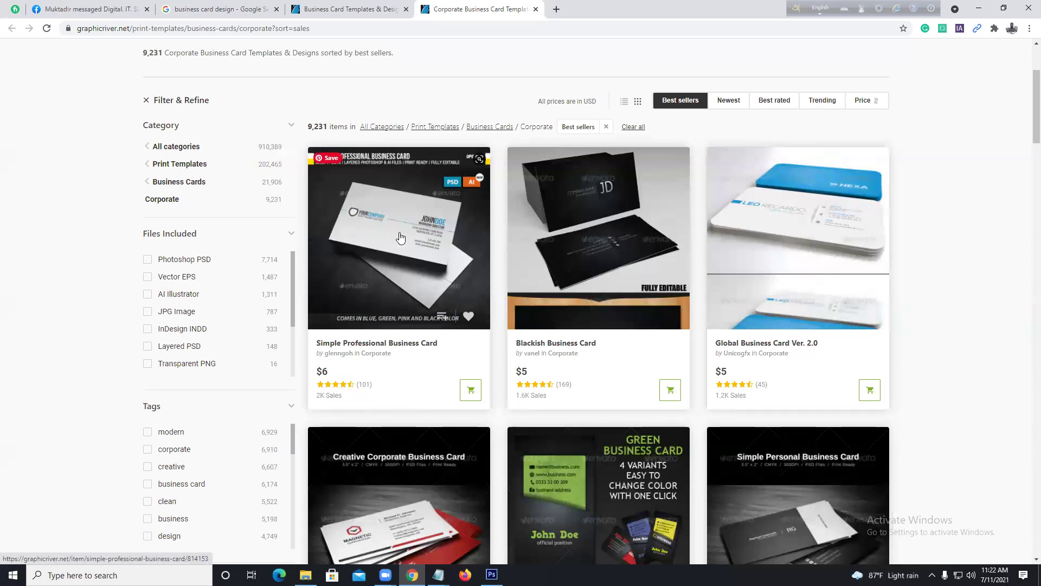
scroll(753, 311, "down", 3)
scroll(596, 298, "down", 1)
scroll(487, 286, "down", 2)
scroll(487, 286, "down", 1)
scroll(651, 304, "down", 3)
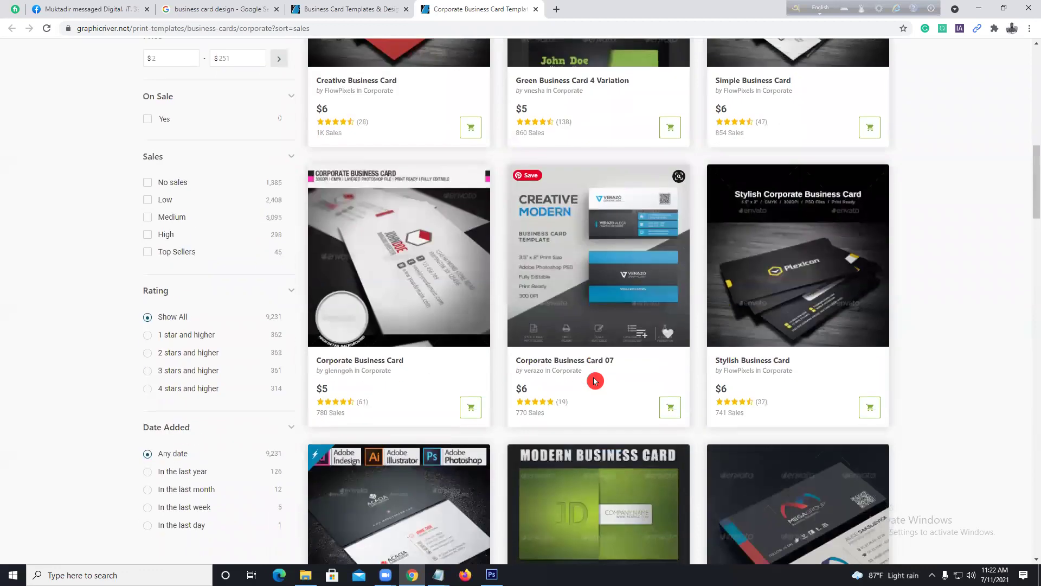
scroll(650, 298, "down", 3)
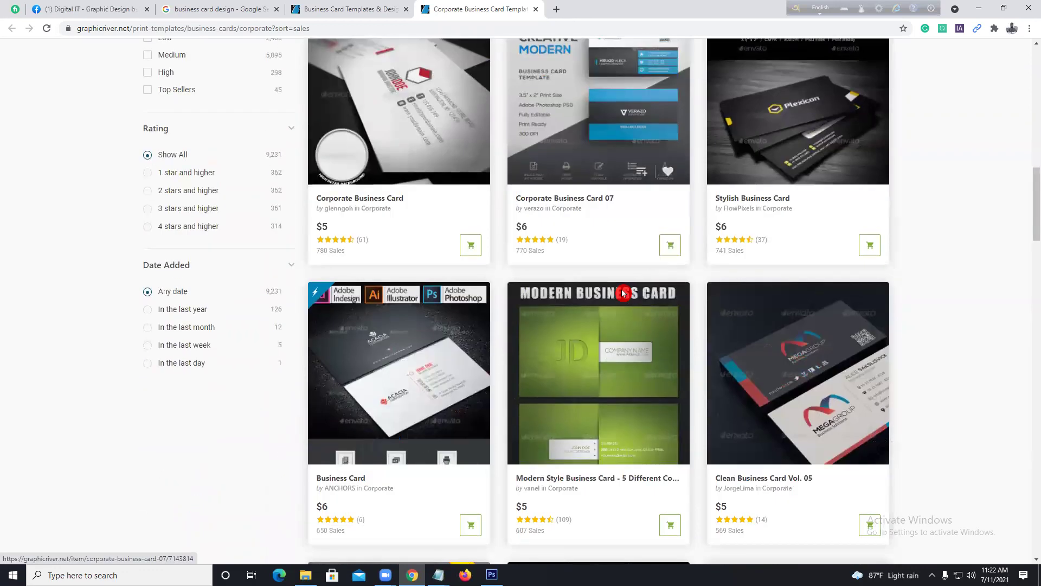
scroll(488, 266, "down", 3)
mouse_move(398, 372)
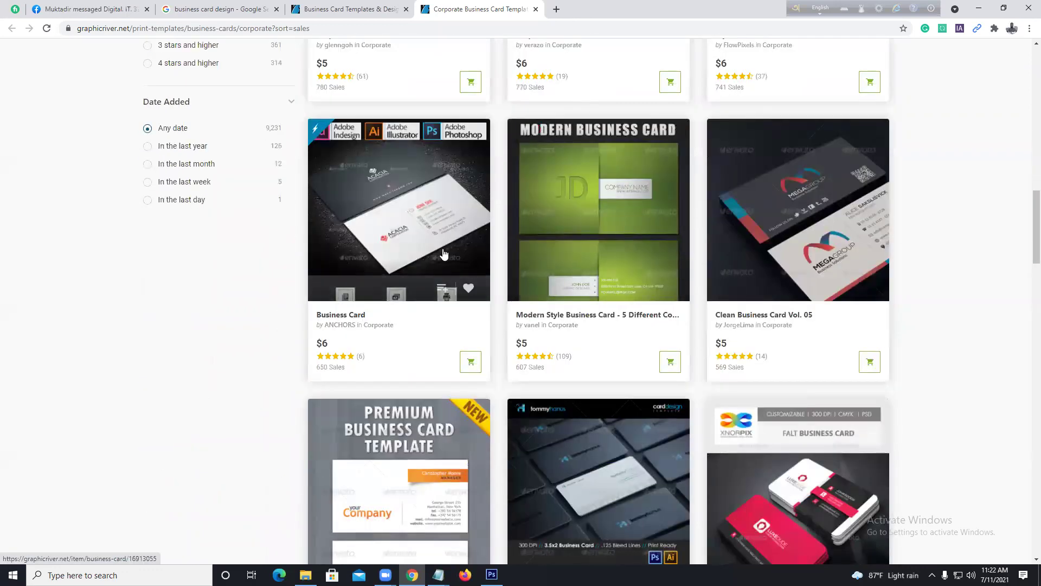
scroll(656, 320, "down", 5)
scroll(654, 317, "down", 3)
scroll(652, 313, "down", 2)
scroll(652, 313, "down", 4)
scroll(652, 314, "down", 2)
scroll(652, 313, "down", 4)
scroll(652, 313, "down", 2)
scroll(652, 313, "down", 3)
scroll(652, 312, "down", 3)
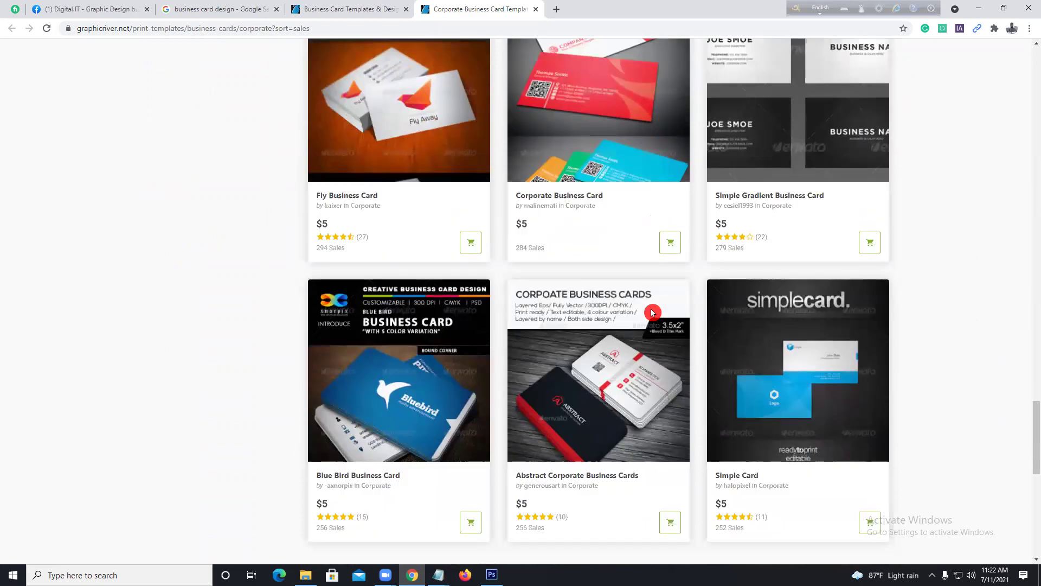
scroll(652, 313, "down", 3)
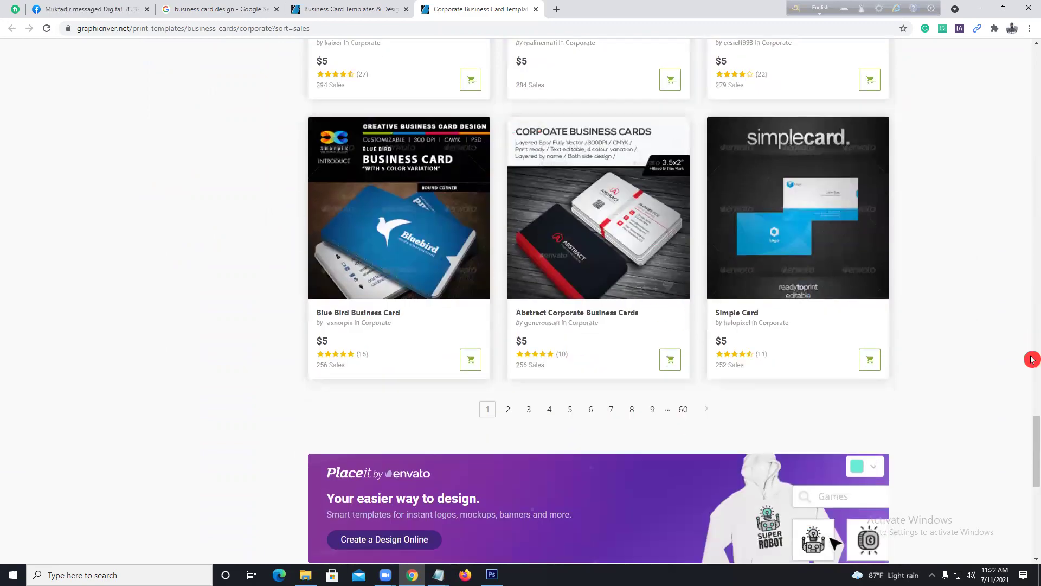
left_click_drag(1031, 444, 1029, 51)
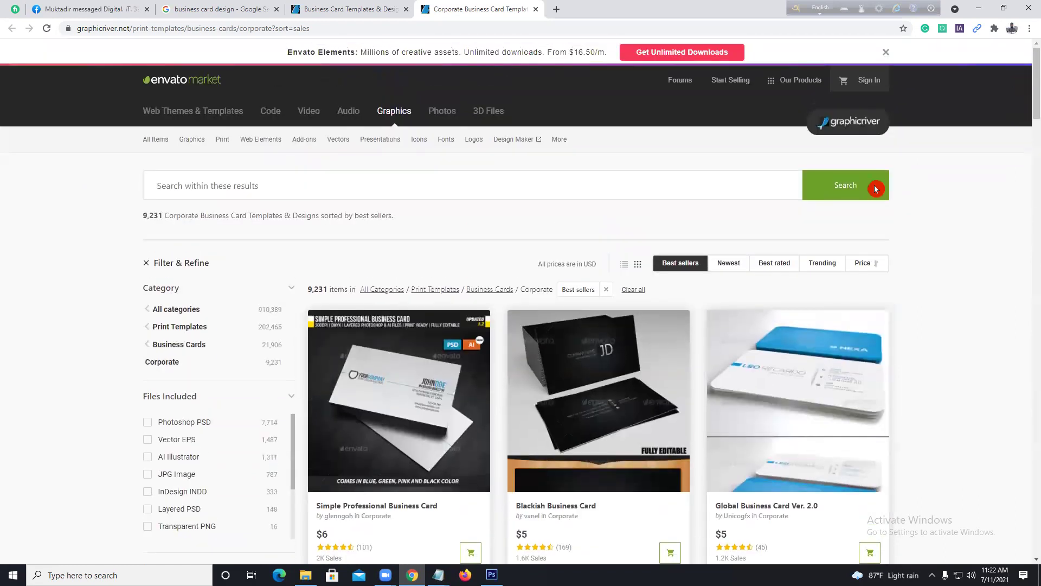
left_click(367, 9)
left_click(477, 8)
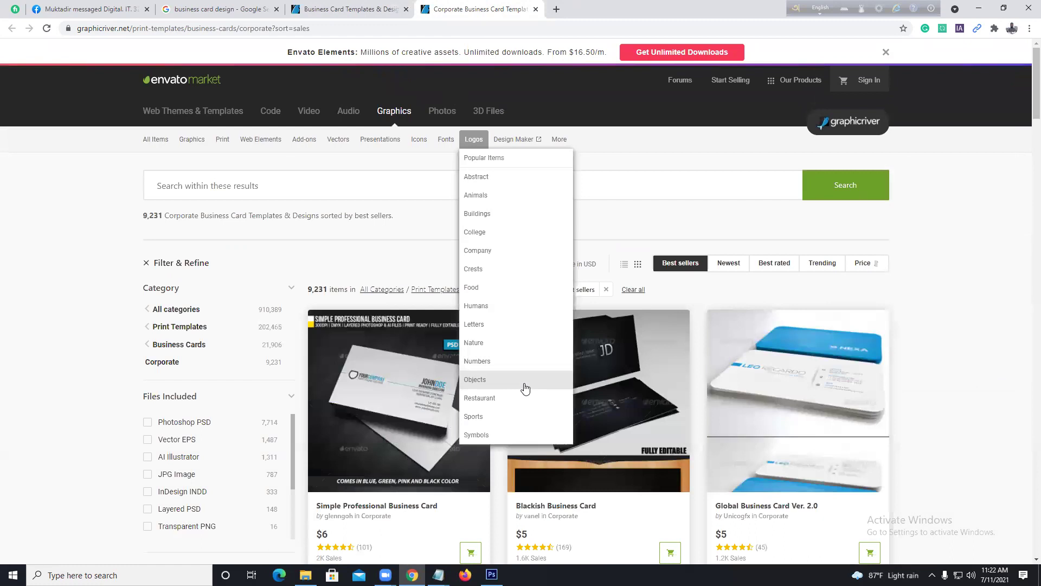
scroll(525, 388, "down", 5)
scroll(521, 386, "down", 3)
scroll(518, 384, "down", 2)
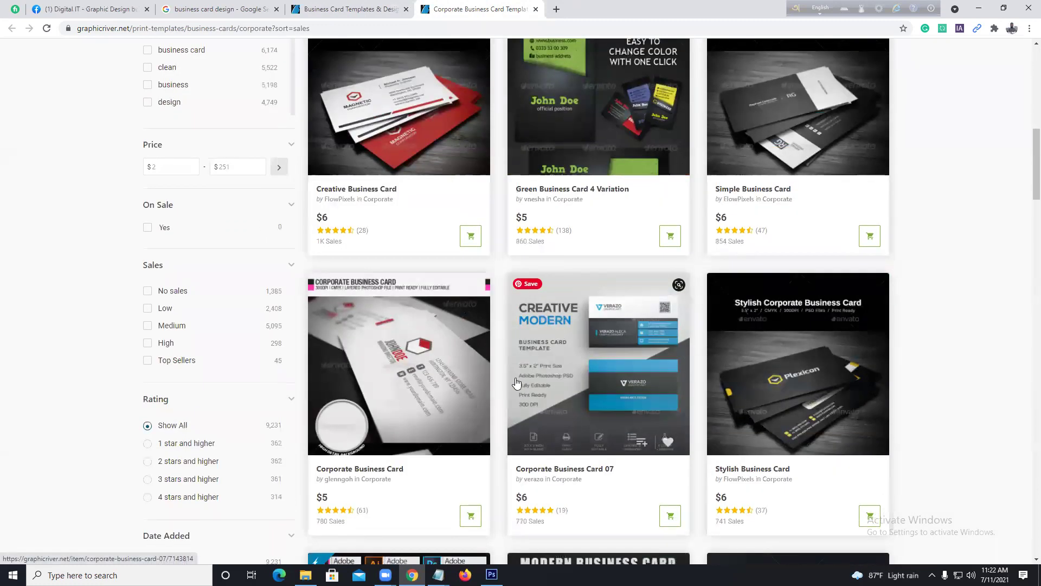
Step: Open the Creative Business Card and Business Card templates in new tabs
right_click(368, 103)
left_click(382, 107)
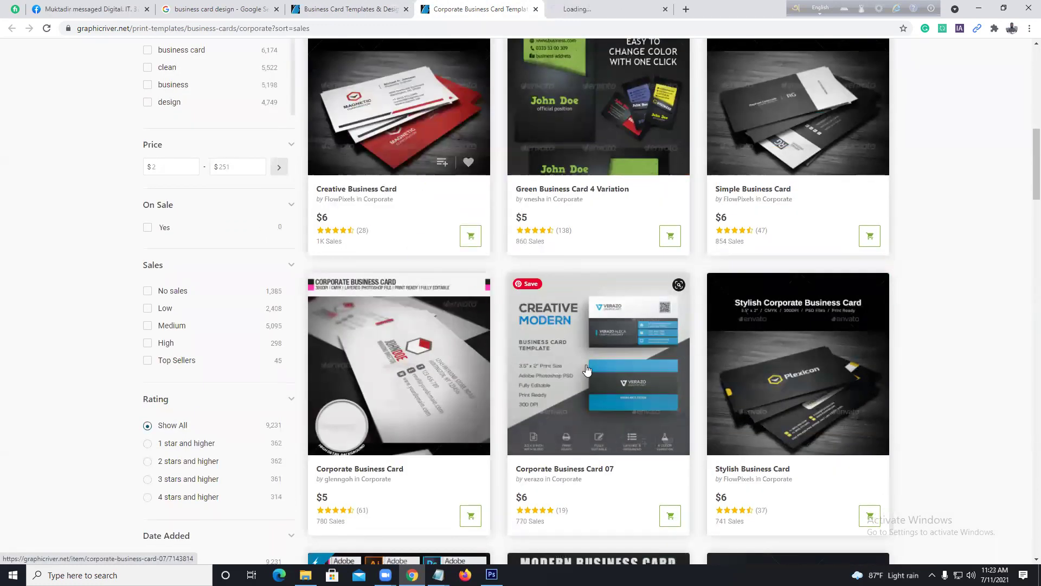
scroll(580, 366, "down", 4)
scroll(542, 355, "down", 4)
scroll(535, 357, "down", 2)
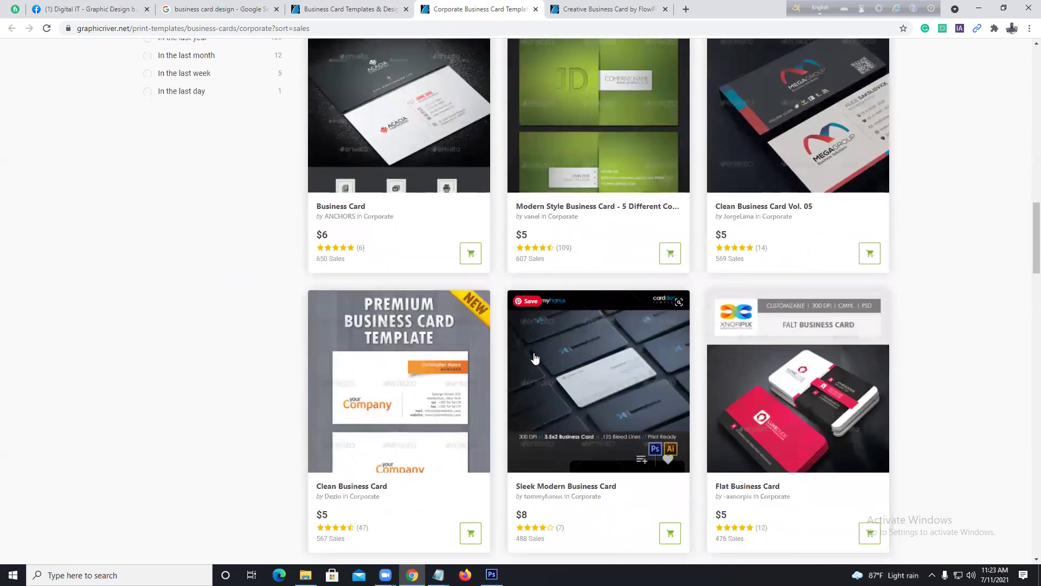
scroll(533, 356, "down", 1)
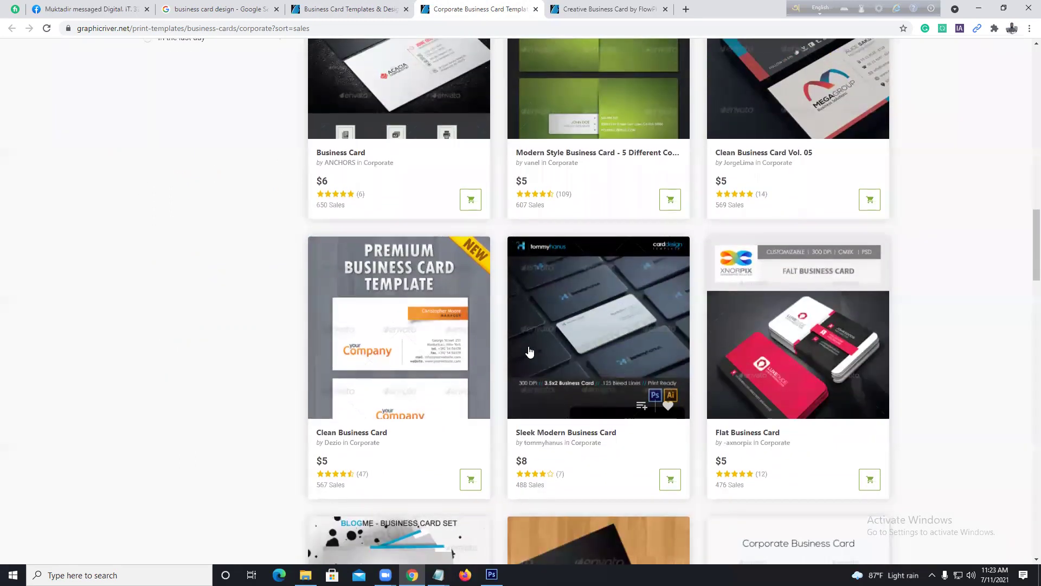
scroll(529, 352, "up", 2)
right_click(425, 145)
left_click(440, 155)
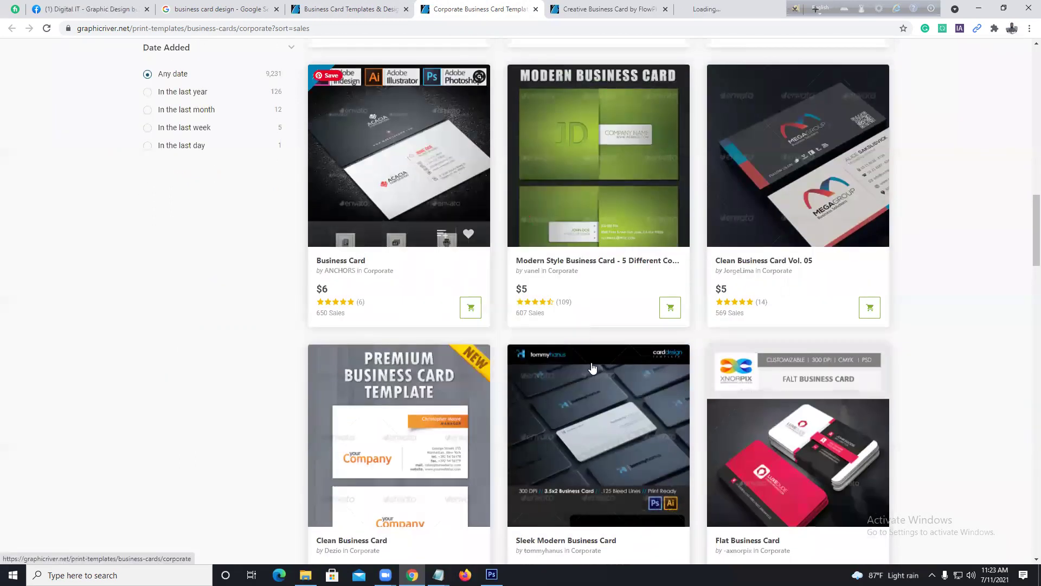
Step: Scroll further and open Abstract Corporate Business Cards in a new tab
scroll(591, 369, "down", 5)
scroll(574, 380, "down", 3)
scroll(539, 371, "down", 1)
scroll(538, 374, "down", 2)
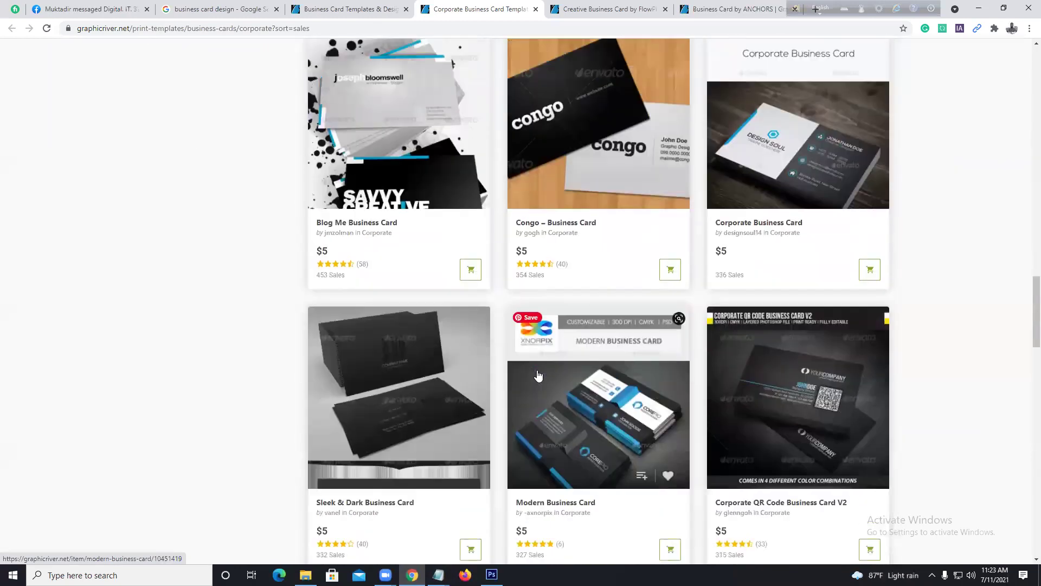
scroll(537, 374, "down", 8)
scroll(538, 374, "down", 1)
scroll(538, 374, "down", 3)
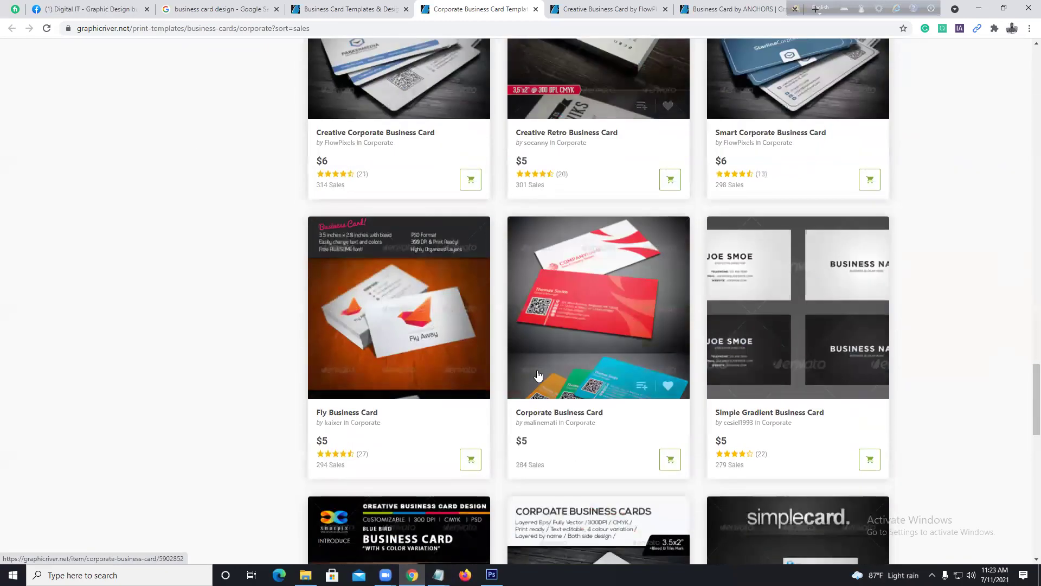
scroll(538, 374, "down", 5)
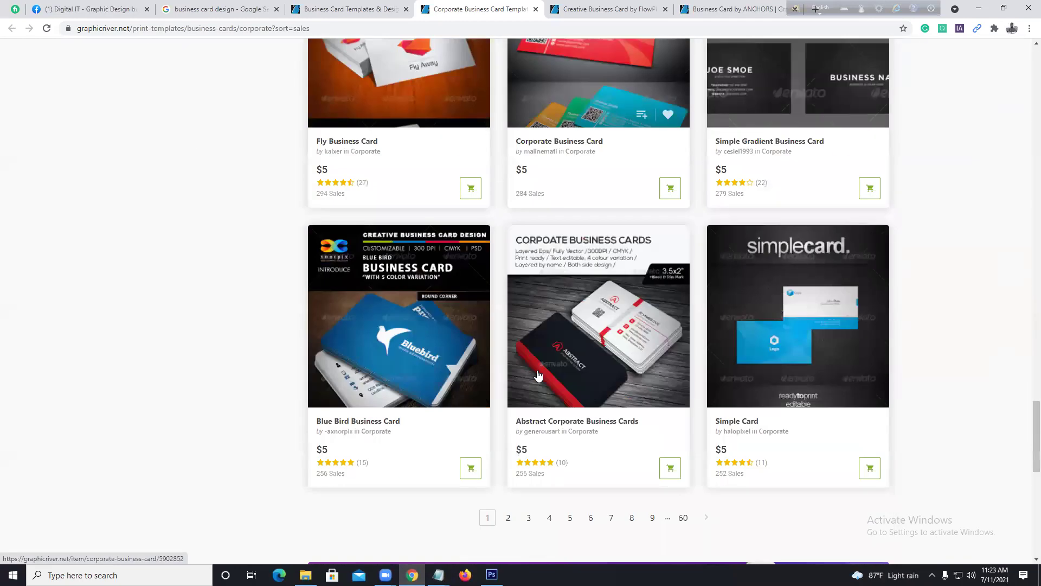
right_click(599, 319)
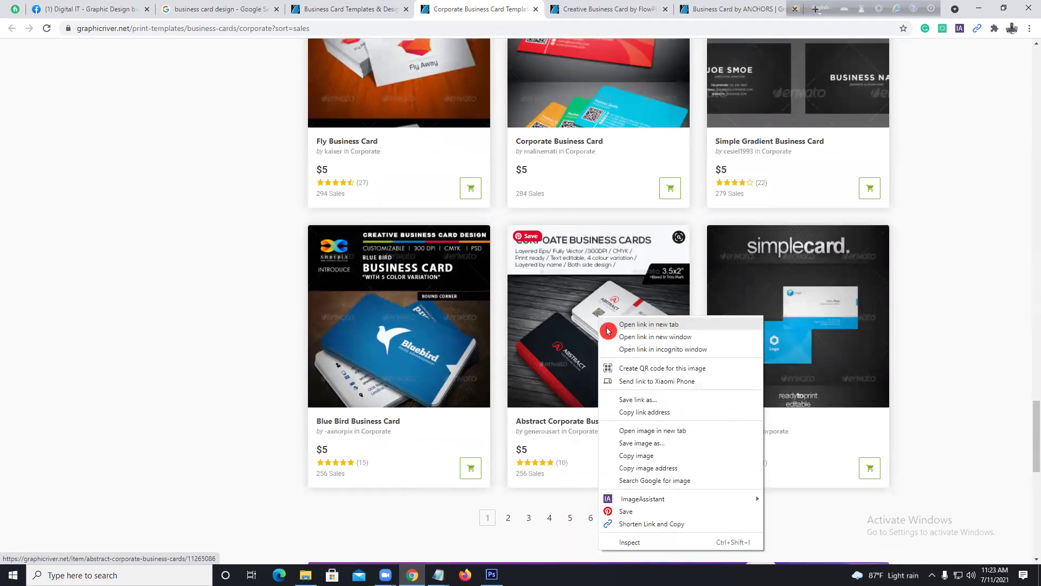
left_click(608, 328)
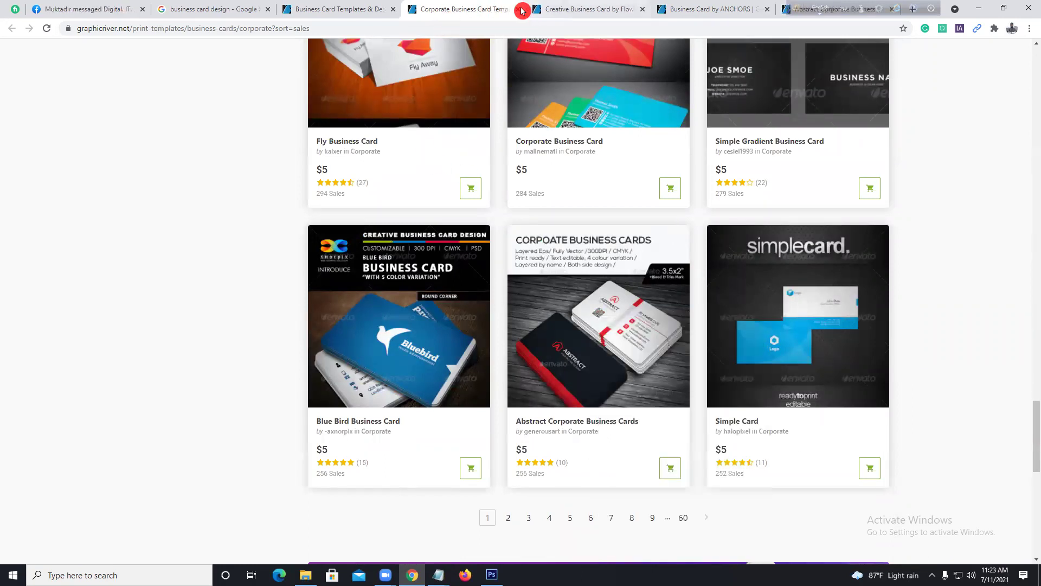
Step: Close the corporate listing tab and open the Business Card Template in a new tab
key("ctrl+w")
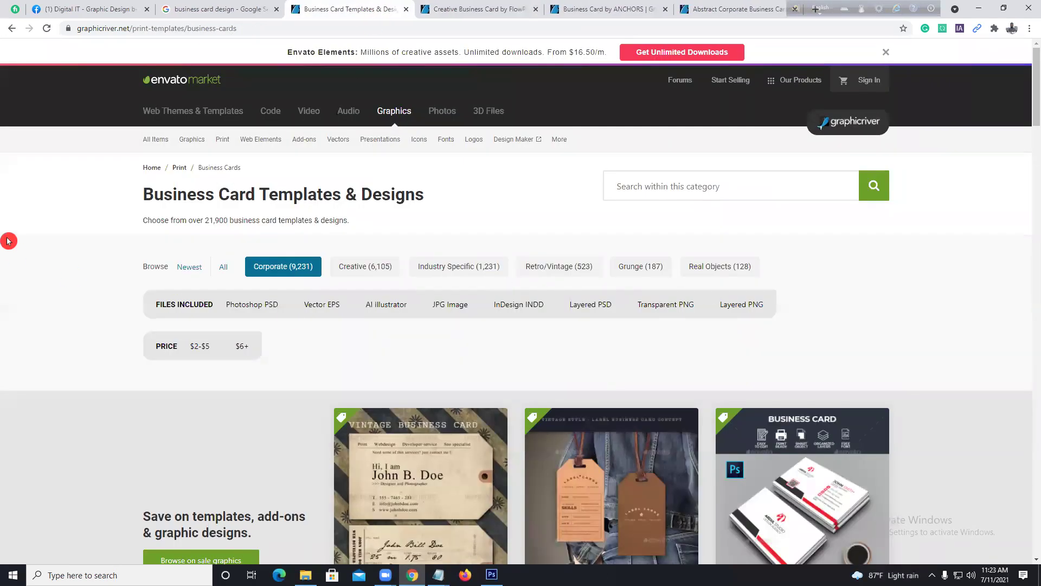
scroll(454, 209, "down", 3)
scroll(455, 210, "down", 3)
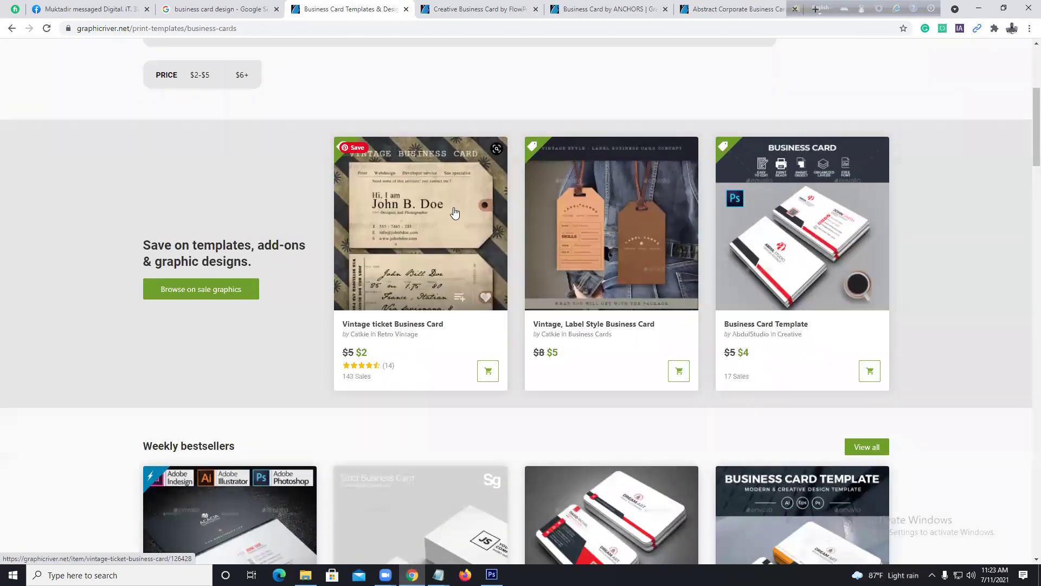
right_click(778, 125)
left_click(797, 137)
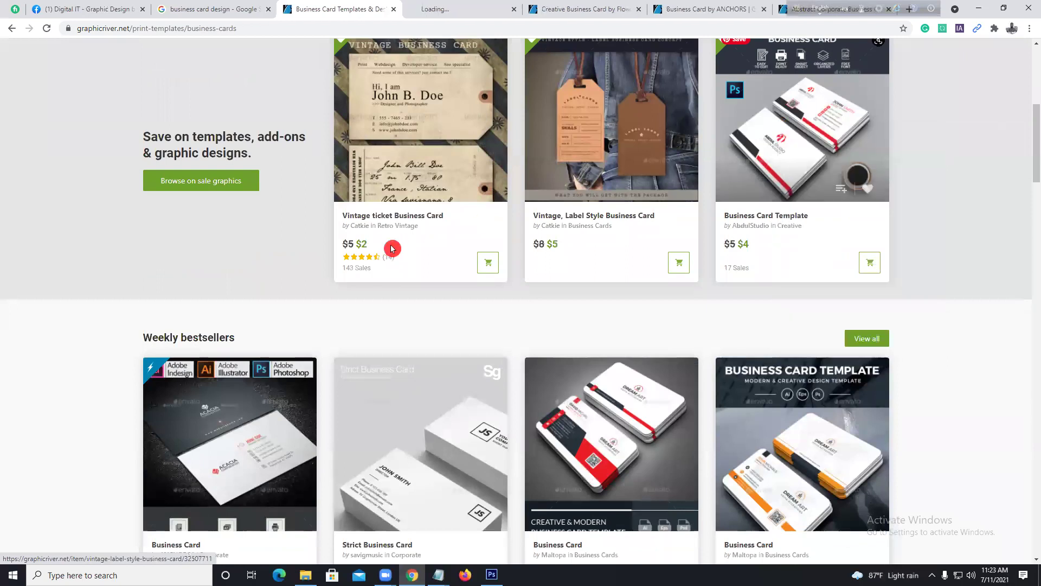
Step: Open two more Business Card designs from the business-cards category in new tabs
scroll(781, 141, "down", 3)
scroll(778, 140, "down", 2)
right_click(776, 141)
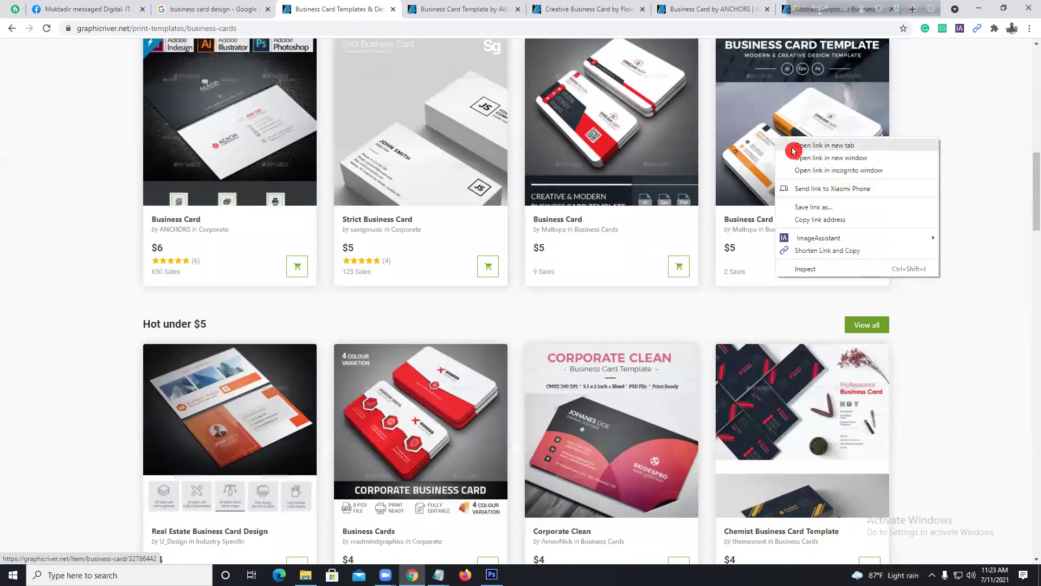
left_click(797, 145)
scroll(471, 273, "down", 5)
scroll(434, 260, "down", 3)
scroll(409, 233, "down", 1)
right_click(392, 195)
left_click(423, 203)
Step: Bring up the $6 Business Card item page rated 5.00 with 650 sales
scroll(462, 258, "down", 3)
scroll(461, 259, "down", 2)
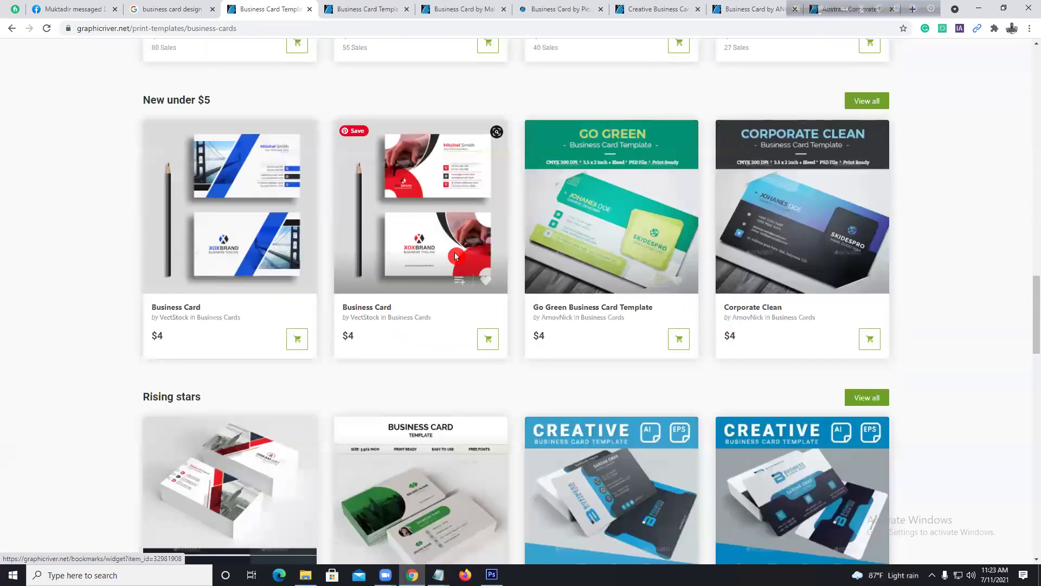
scroll(454, 252, "down", 4)
scroll(447, 244, "down", 2)
scroll(441, 237, "down", 2)
scroll(444, 239, "down", 4)
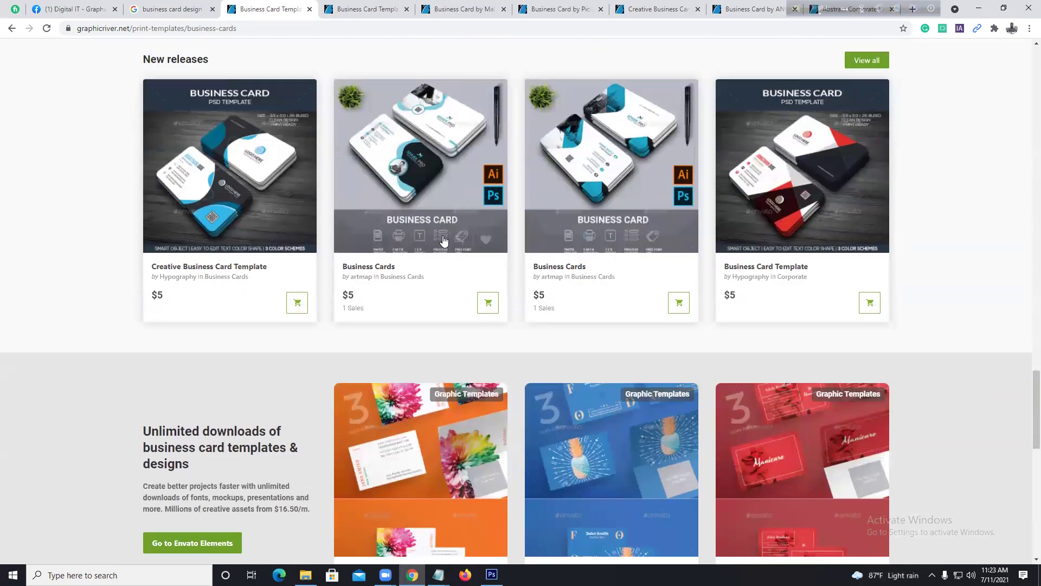
scroll(445, 240, "down", 4)
scroll(992, 374, "up", 4)
scroll(1014, 395, "up", 3)
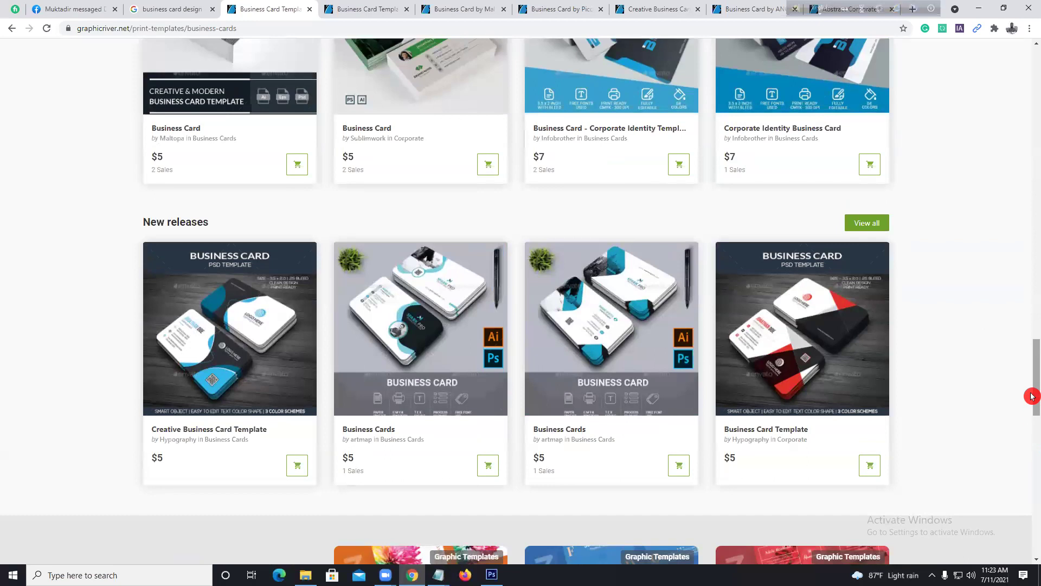
left_click_drag(1032, 415, 1032, 57)
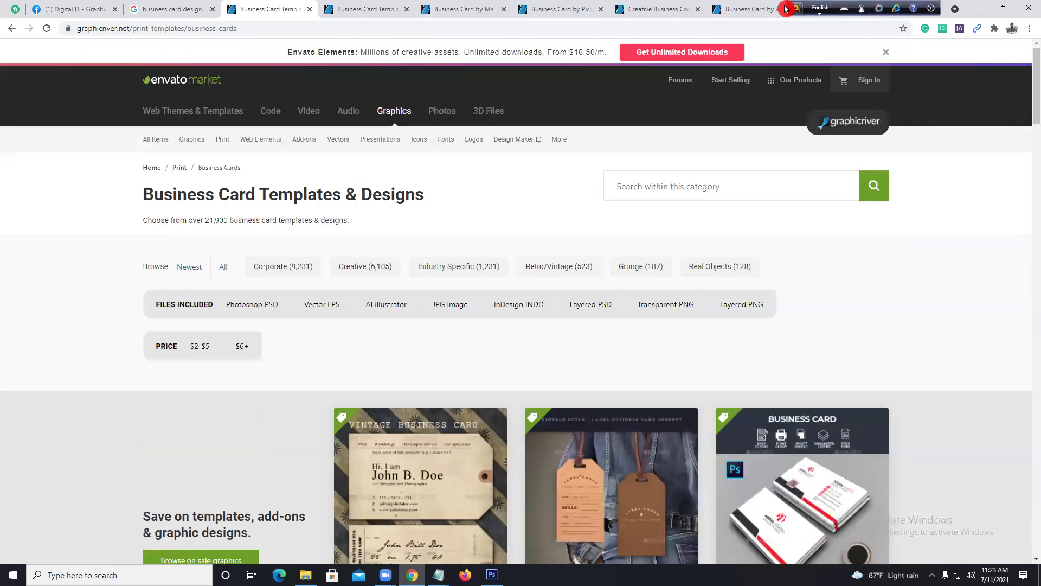
left_click(770, 9)
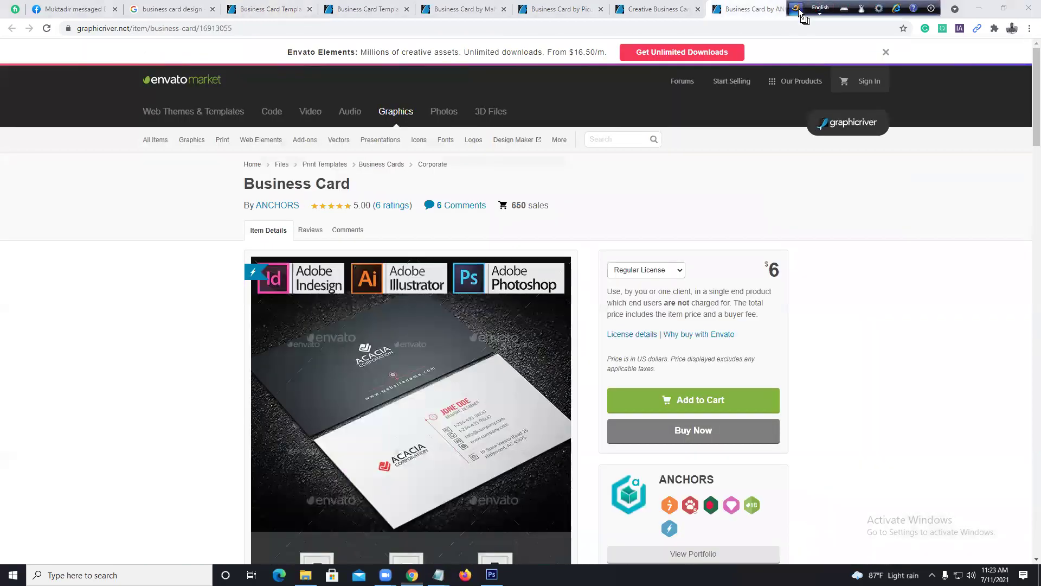
Step: Switch to the $4 Business Card Template listing and highlight its 3.5x2 print dimensions
left_click(375, 10)
scroll(577, 206, "down", 1)
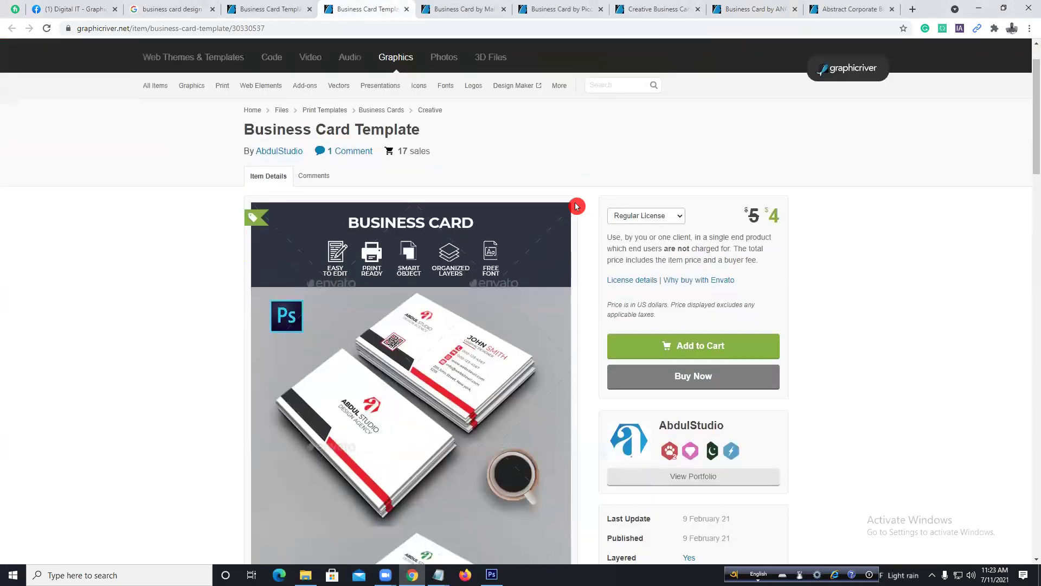
scroll(564, 225, "down", 3)
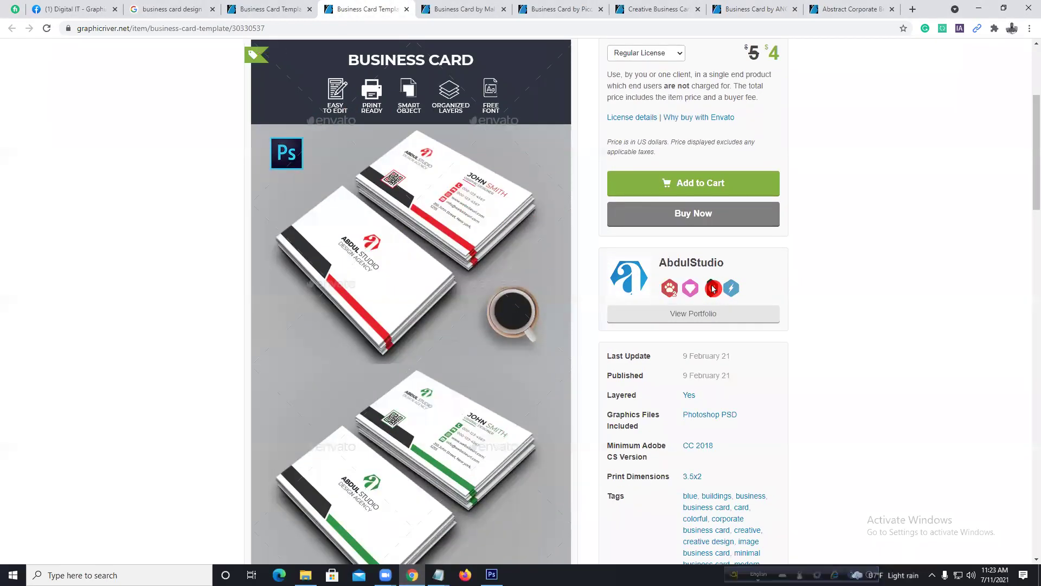
scroll(715, 292, "down", 3)
scroll(701, 276, "down", 1)
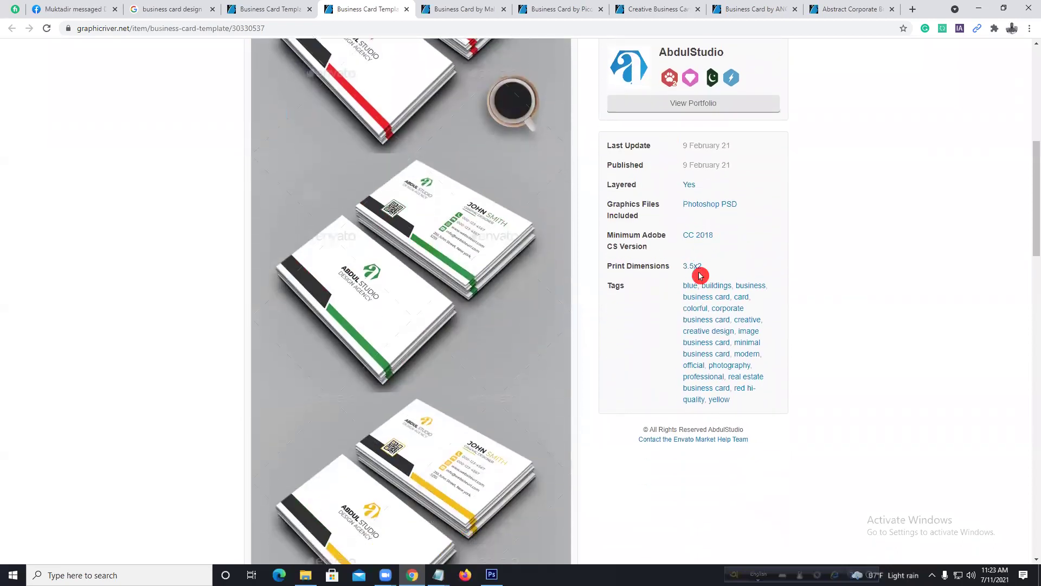
left_click_drag(705, 261, 682, 260)
right_click(705, 260)
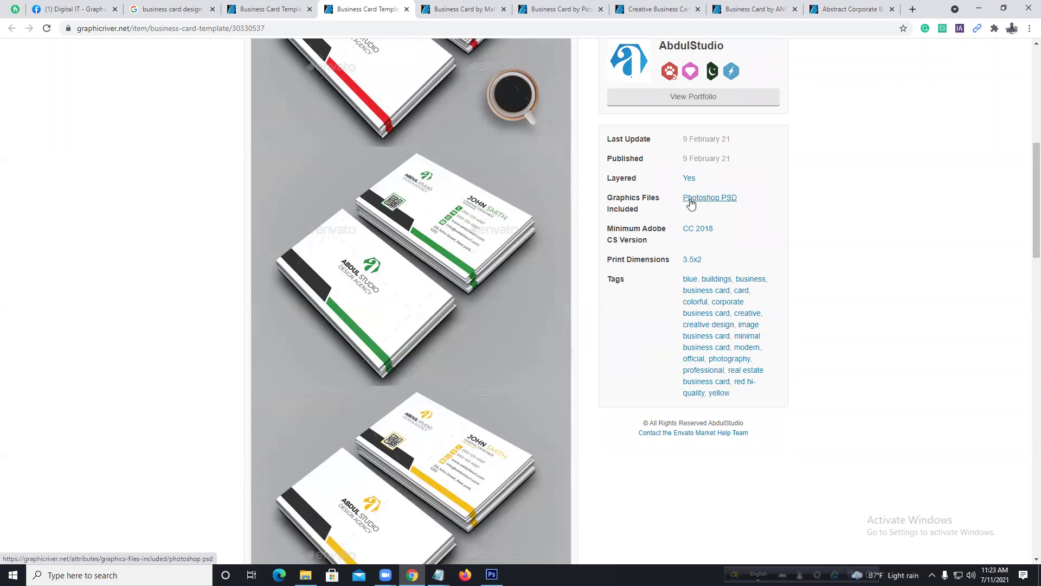
Step: Highlight the 3.5×2 card size and Smart Object entries in the Features list
scroll(759, 313, "down", 2)
scroll(759, 313, "down", 6)
scroll(759, 313, "down", 7)
scroll(759, 313, "down", 2)
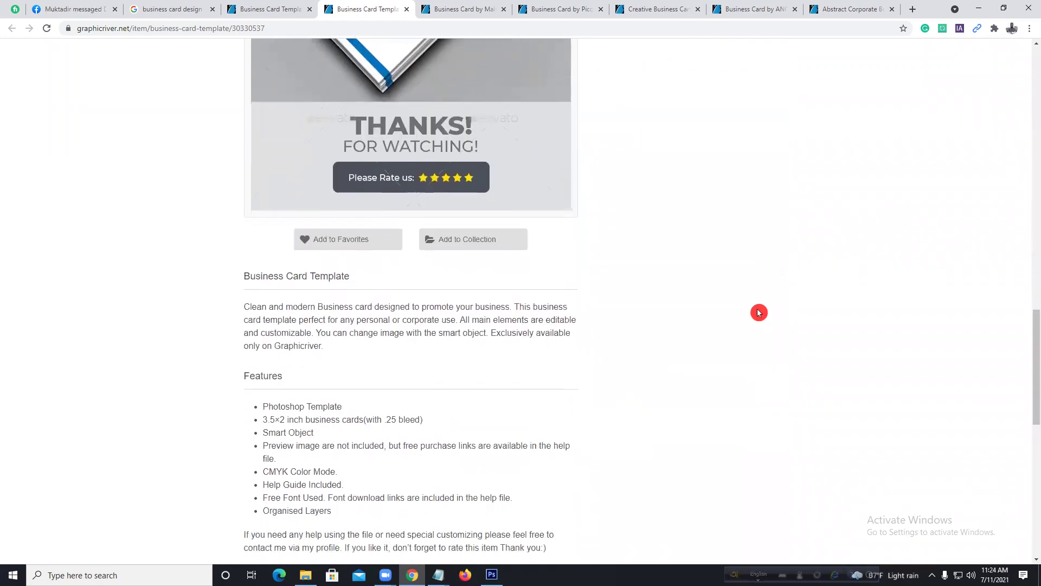
scroll(758, 312, "down", 4)
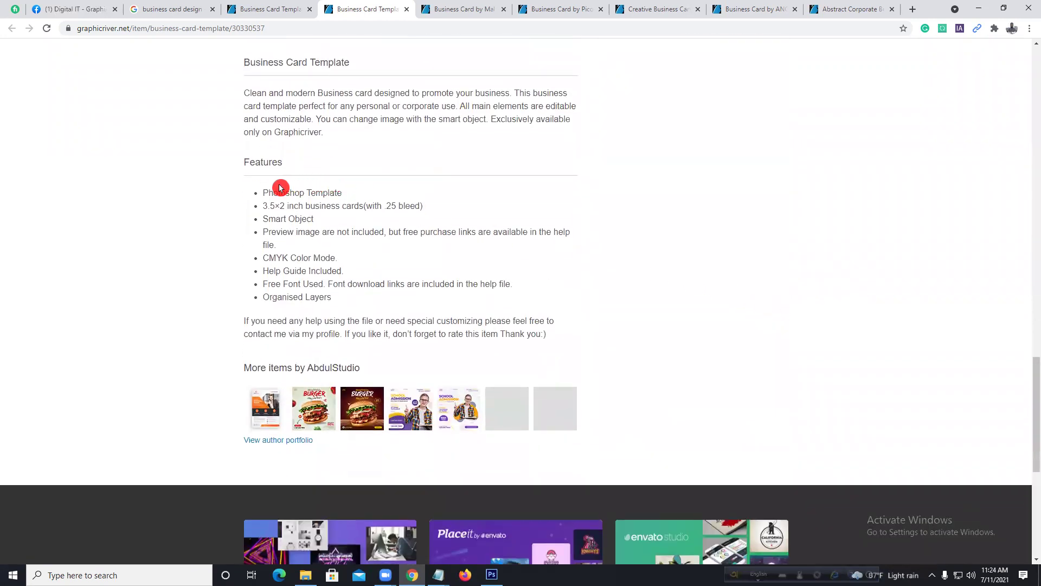
left_click(285, 194)
left_click(284, 216)
left_click_drag(274, 206, 280, 205)
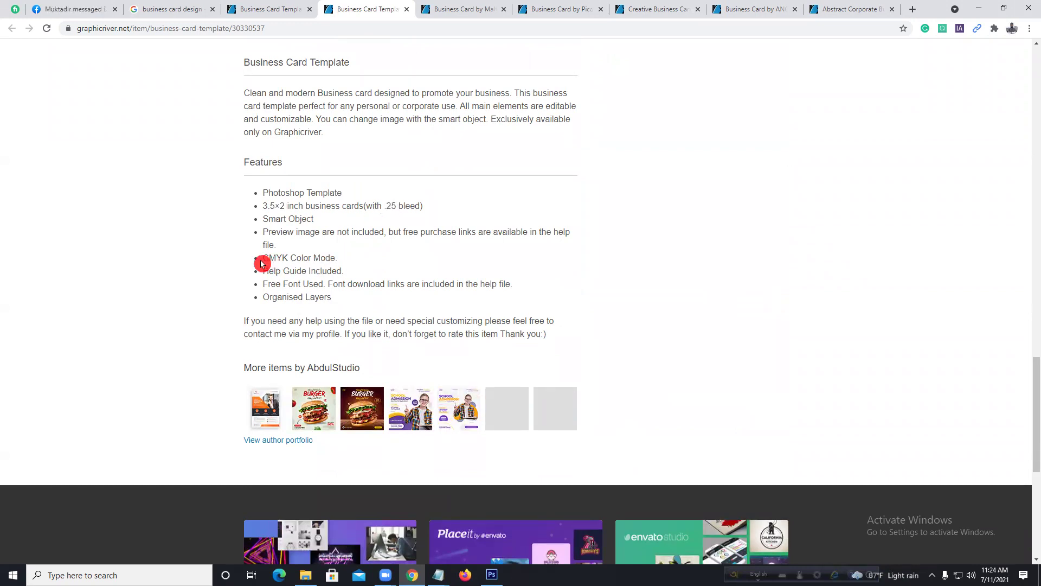
left_click_drag(271, 220, 323, 225)
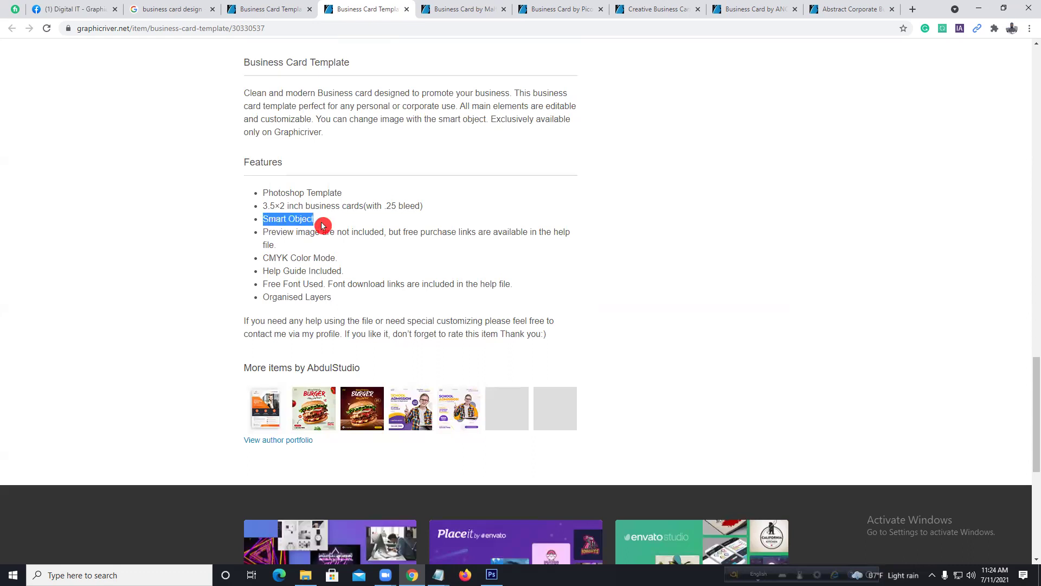
left_click(261, 262)
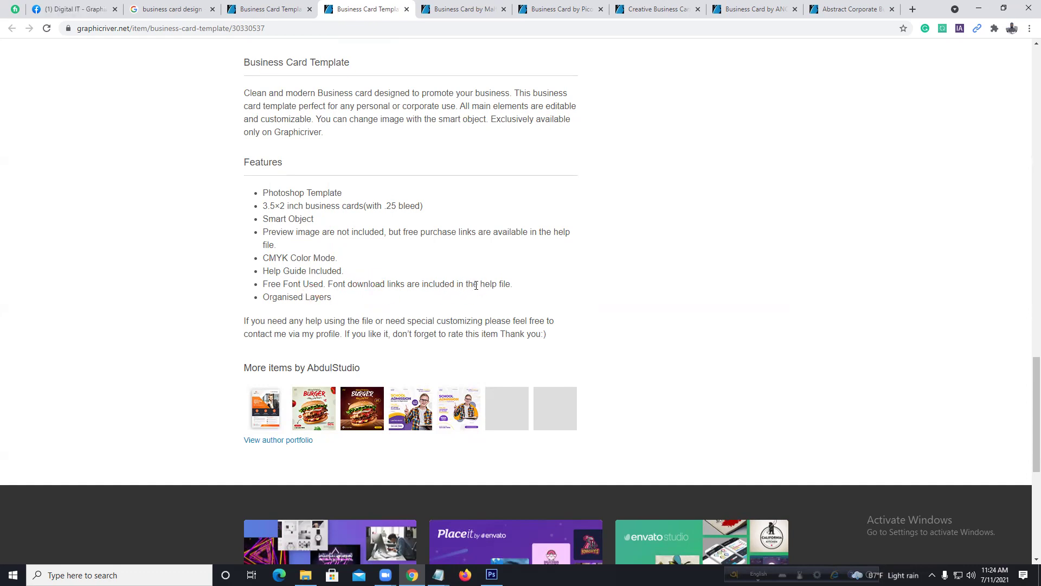
Step: Highlight the free font note about the help file, then scroll back to the top
left_click_drag(484, 285, 496, 286)
left_click(456, 281)
scroll(542, 298, "up", 5)
scroll(588, 313, "up", 5)
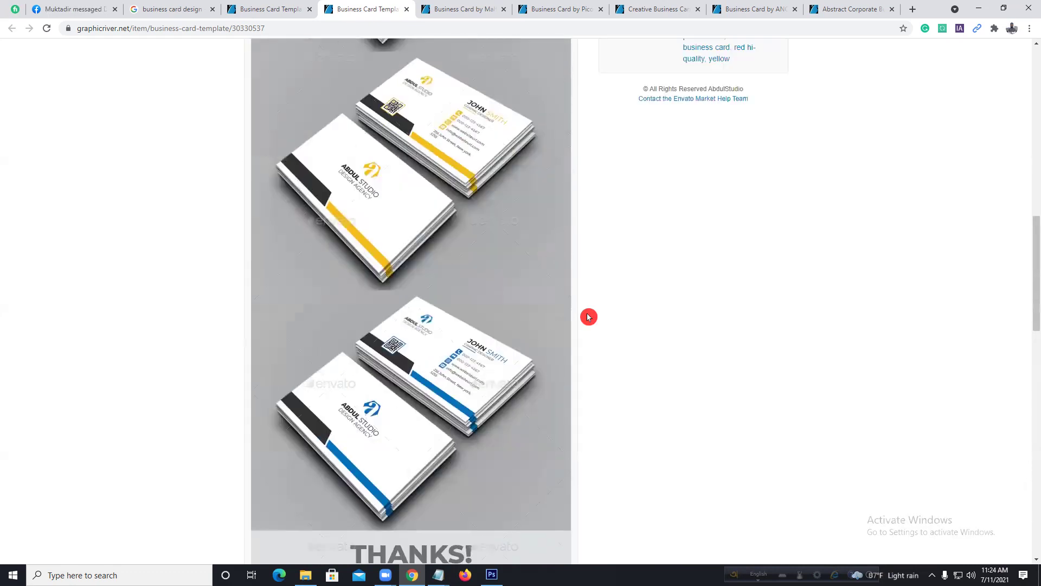
scroll(587, 313, "up", 5)
scroll(601, 309, "up", 5)
scroll(606, 311, "up", 4)
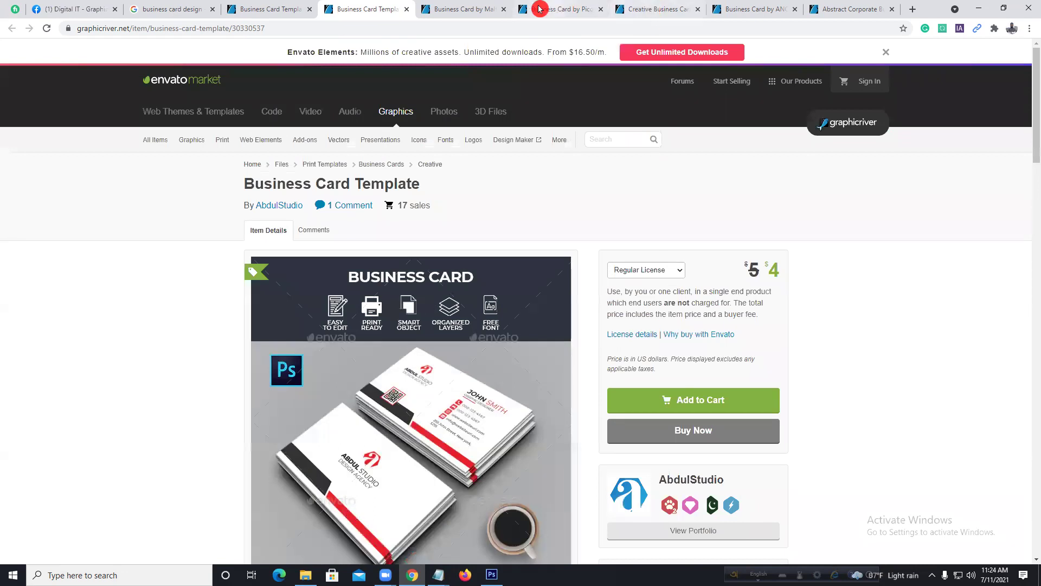
Step: Review the next Business Card listing's specs, including CMYK 300 DPI and 3.75×2.25 bleed size
left_click(458, 9)
scroll(662, 347, "down", 3)
scroll(607, 325, "down", 1)
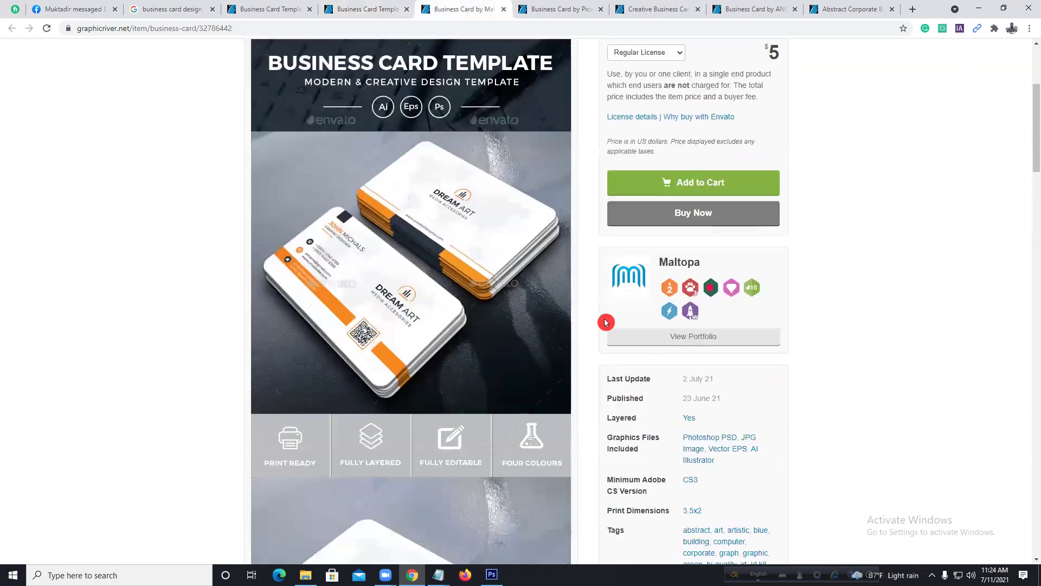
scroll(710, 260, "down", 1)
scroll(713, 247, "down", 2)
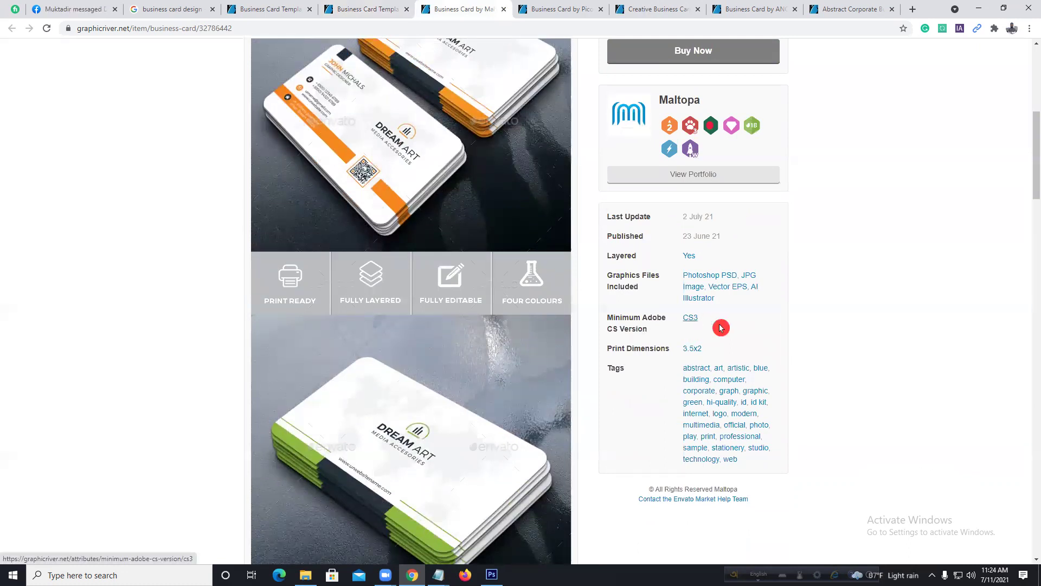
scroll(699, 325, "down", 2)
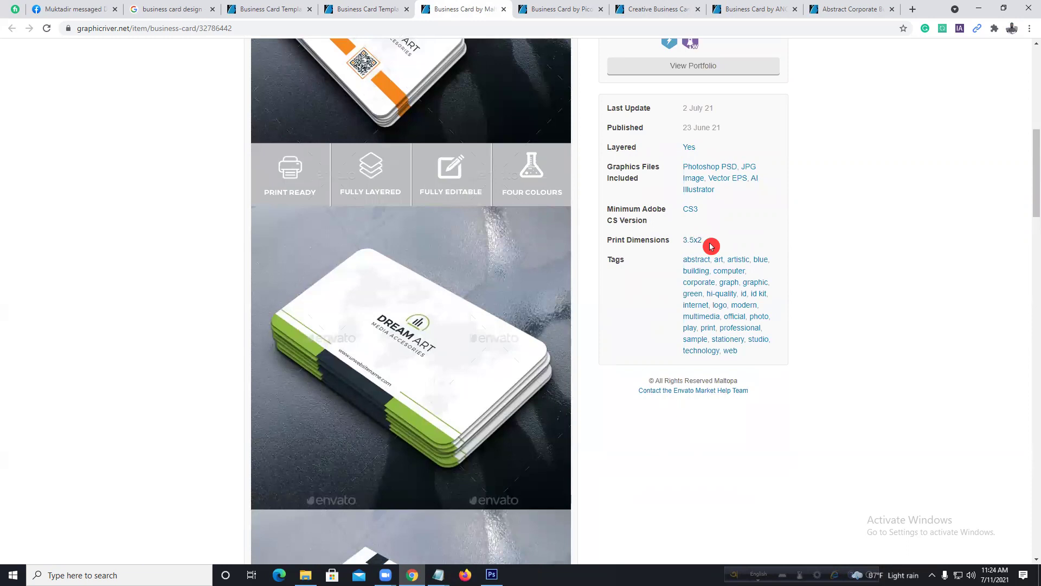
scroll(715, 239, "up", 4)
scroll(719, 234, "up", 3)
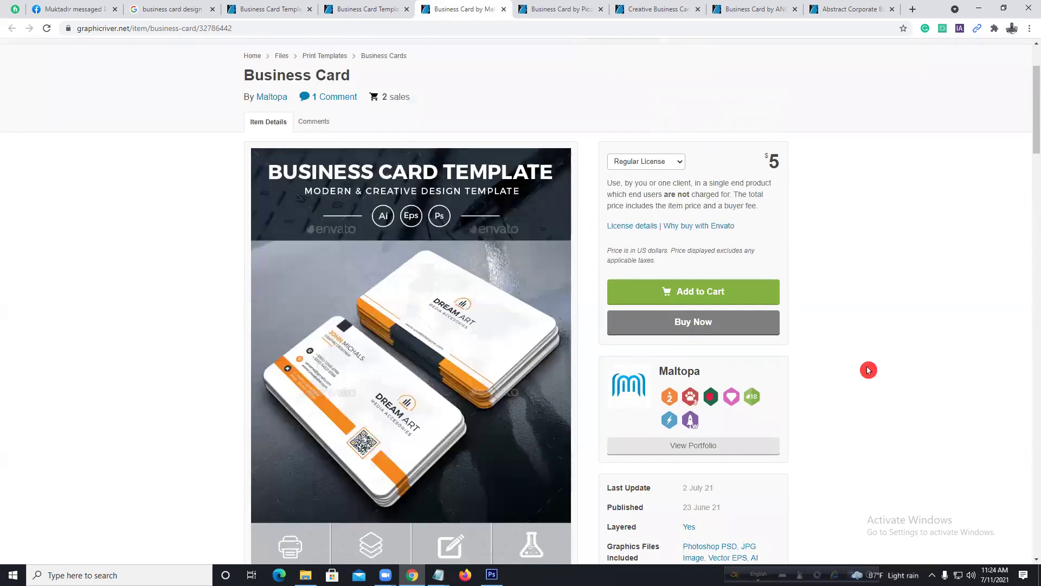
scroll(868, 369, "down", 3)
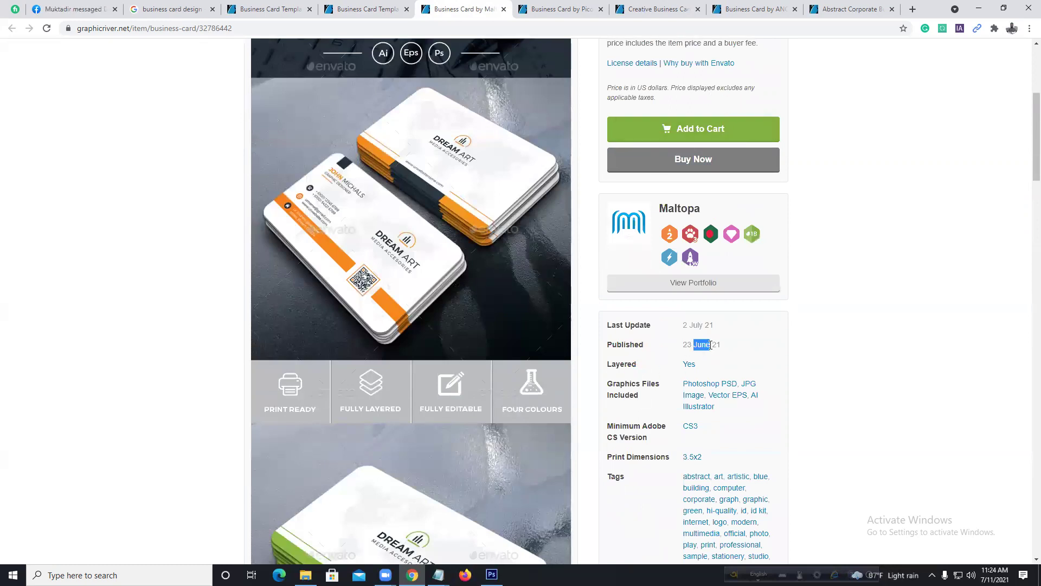
left_click(811, 345)
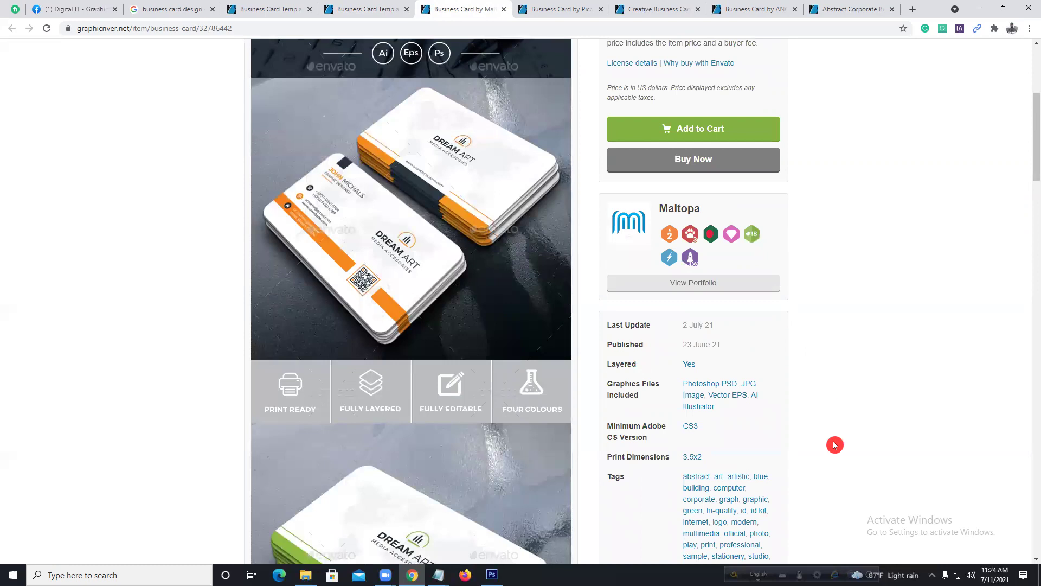
scroll(834, 434, "down", 3)
scroll(834, 433, "down", 4)
scroll(833, 433, "down", 2)
scroll(833, 433, "down", 8)
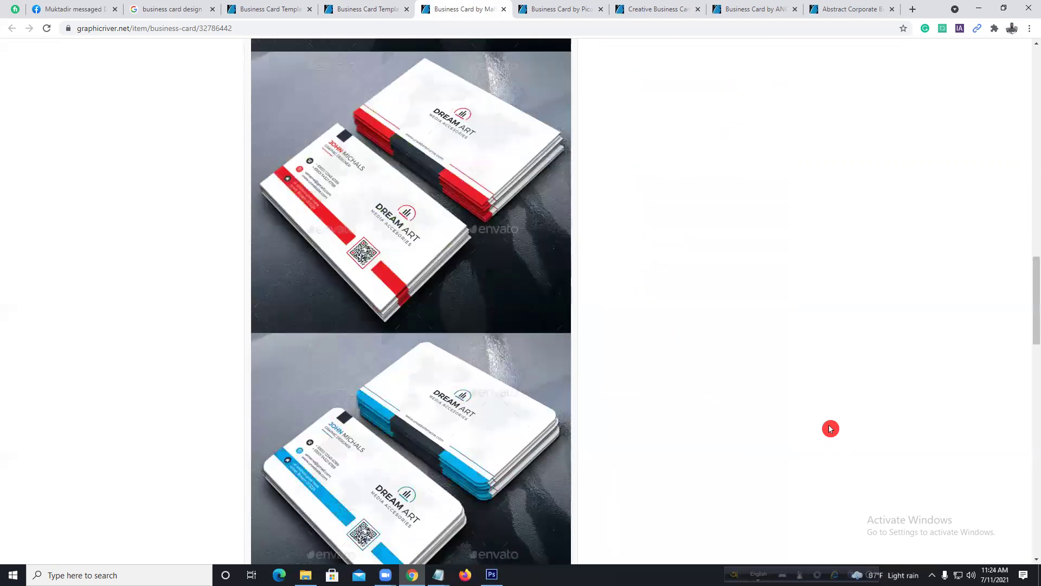
scroll(833, 434, "down", 2)
scroll(829, 428, "down", 7)
scroll(825, 423, "down", 3)
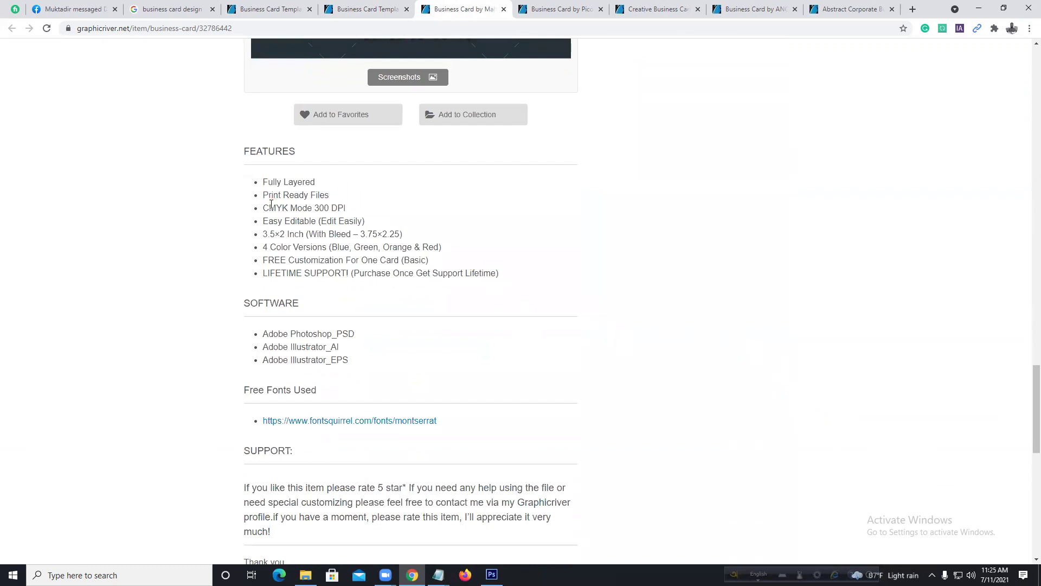
left_click_drag(271, 205, 296, 205)
left_click(291, 206)
left_click(393, 233)
Step: Note the Illustrator EPS format and open the Montserrat font link in a new tab
scroll(541, 312, "up", 2)
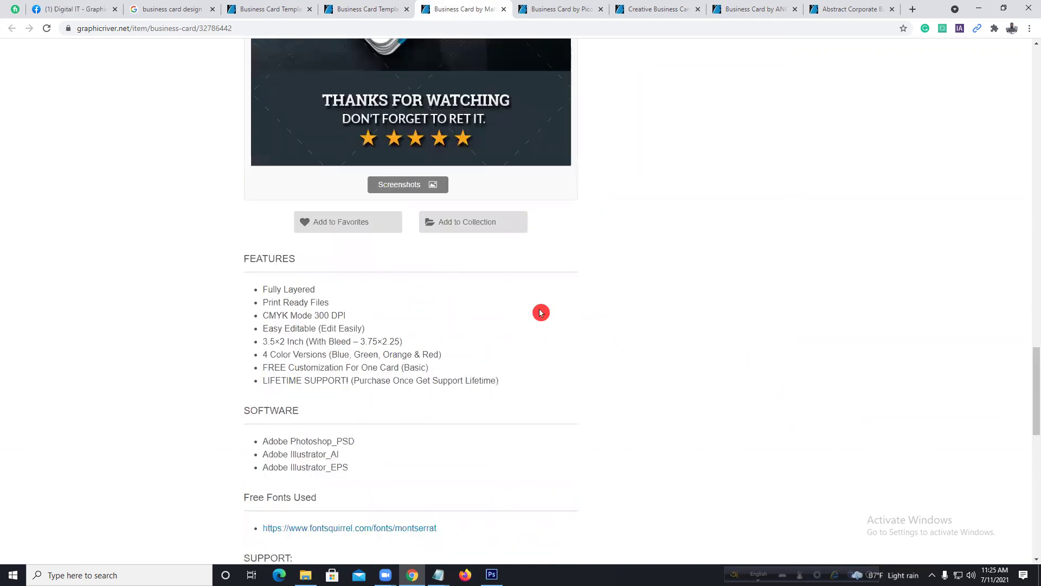
scroll(560, 323, "up", 5)
scroll(562, 327, "up", 4)
scroll(564, 329, "down", 3)
scroll(564, 329, "down", 8)
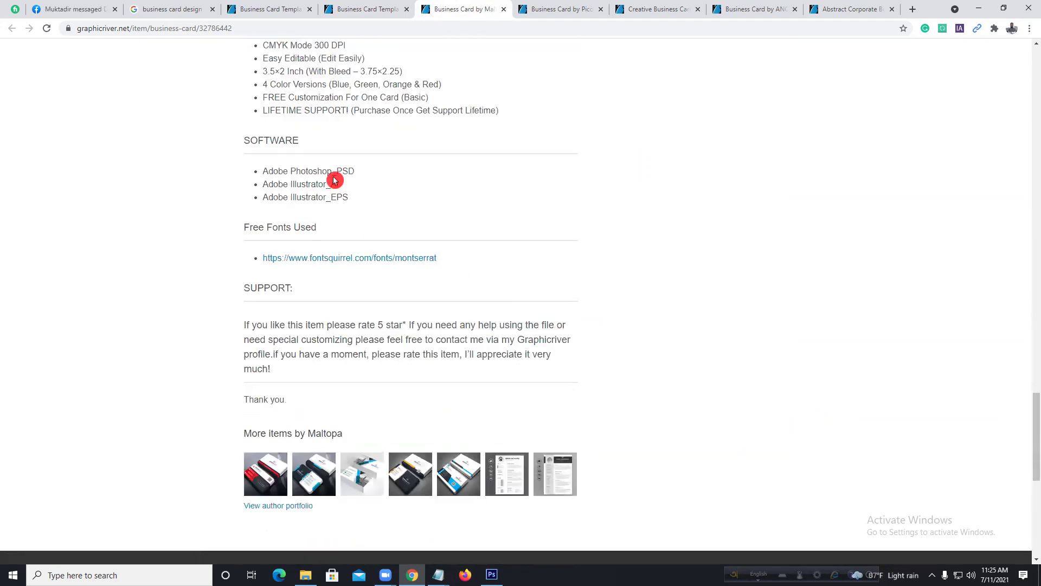
left_click_drag(336, 198, 351, 200)
right_click(404, 262)
left_click(425, 205)
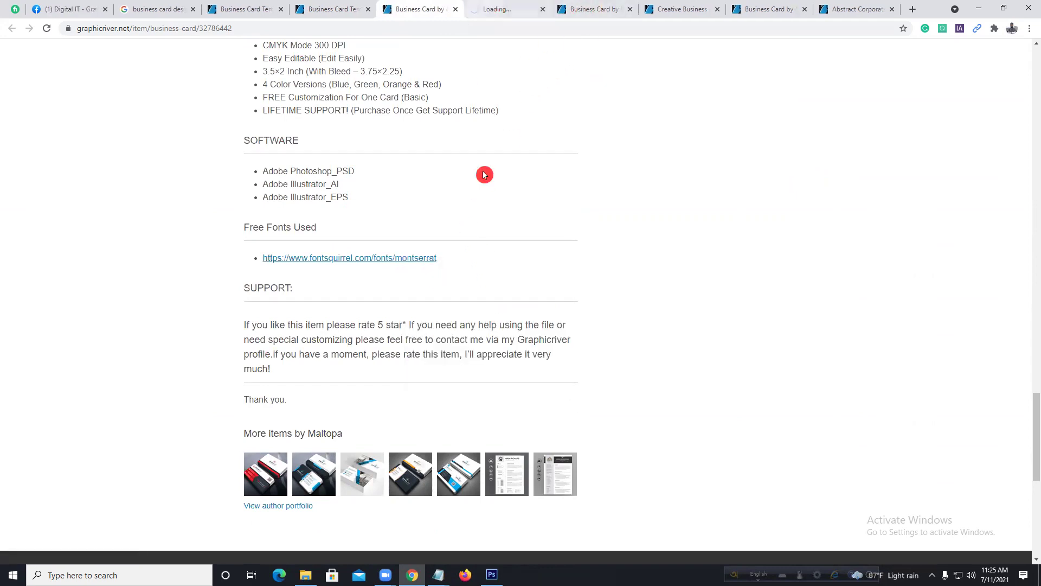
Step: Check the dark Green Light card listing's 3.5x2 print dimensions and Montserrat font
scroll(603, 251, "up", 4)
scroll(604, 252, "up", 4)
scroll(618, 251, "up", 5)
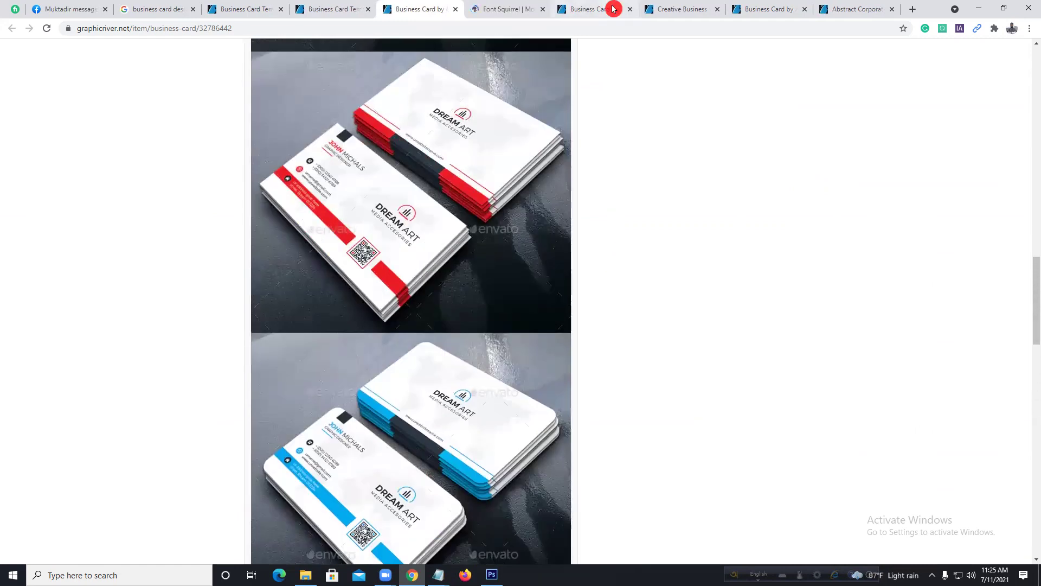
left_click(597, 8)
scroll(542, 209, "down", 5)
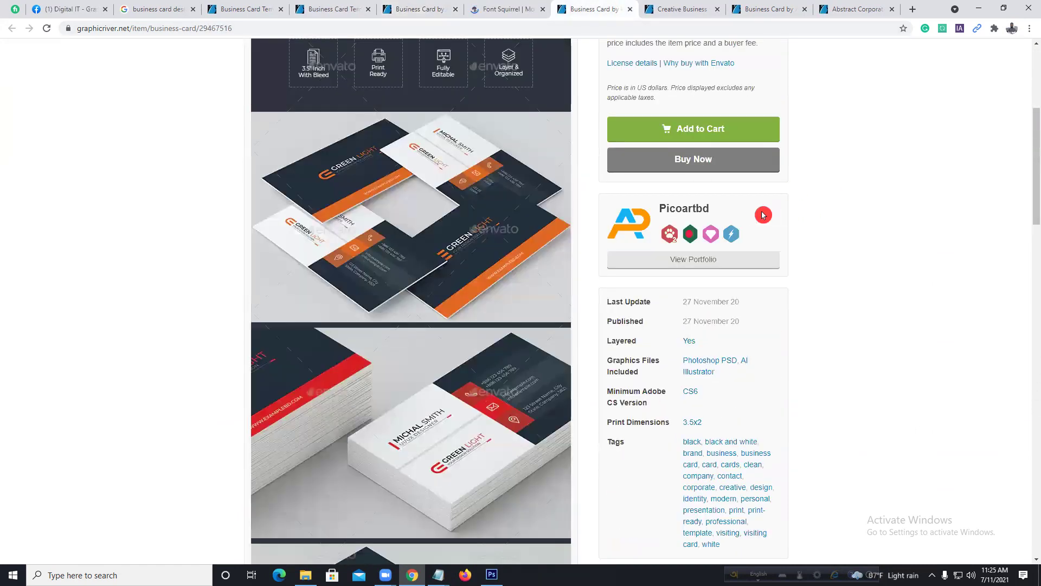
scroll(746, 211, "down", 4)
left_click_drag(707, 206, 684, 207)
scroll(943, 274, "down", 5)
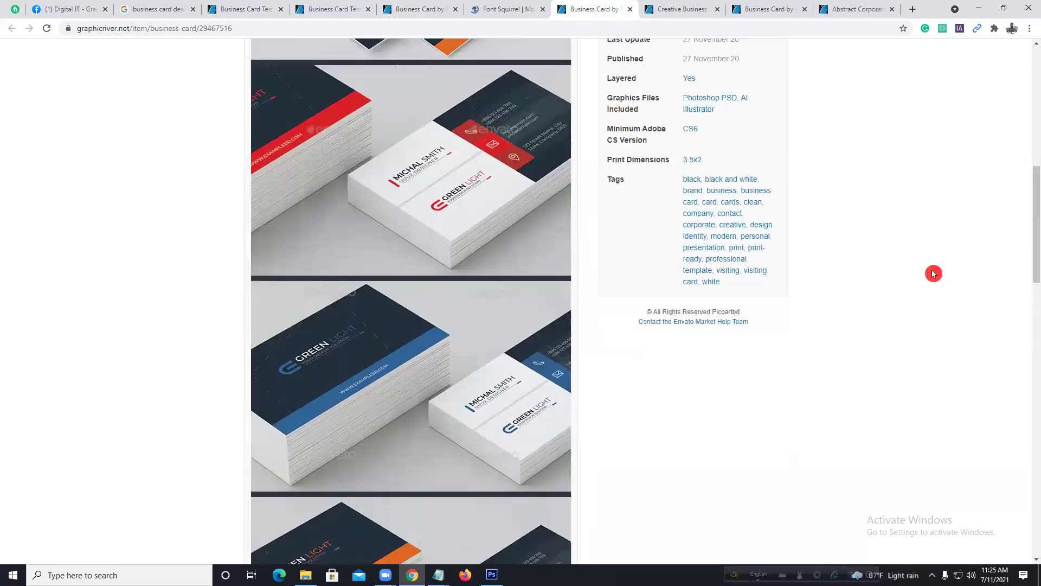
scroll(933, 269, "down", 5)
scroll(921, 263, "down", 5)
left_click_drag(306, 413, 258, 413)
Step: Revisit the Dream Art listing, then return to the listing naming Montserrat
left_click(405, 10)
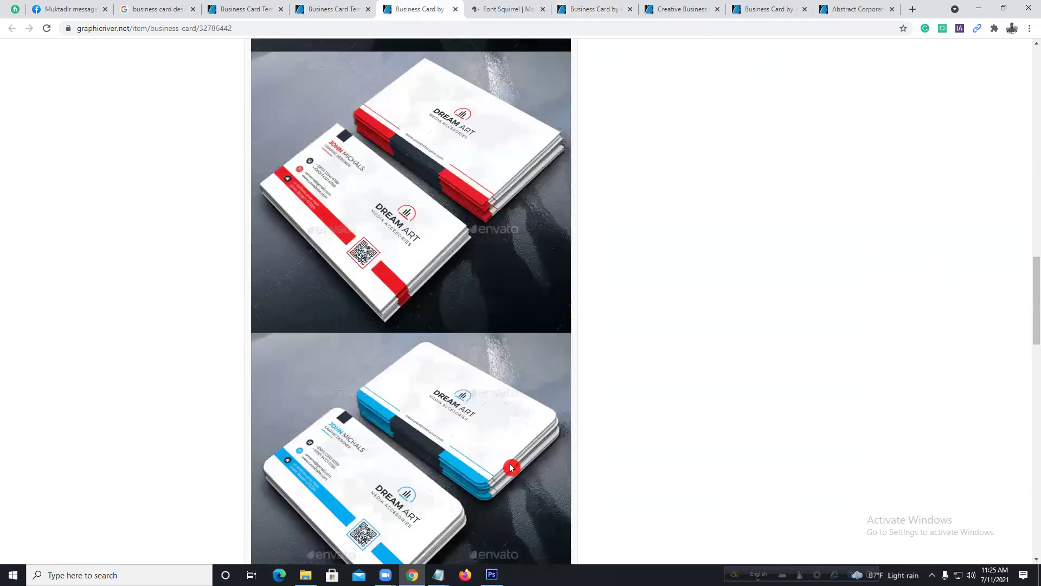
scroll(509, 465, "down", 15)
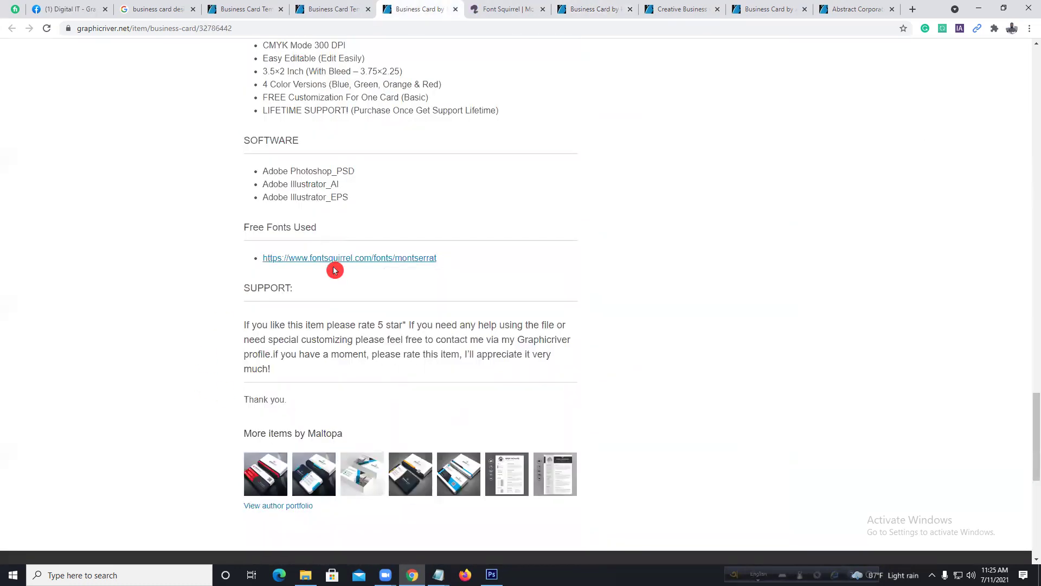
left_click(583, 9)
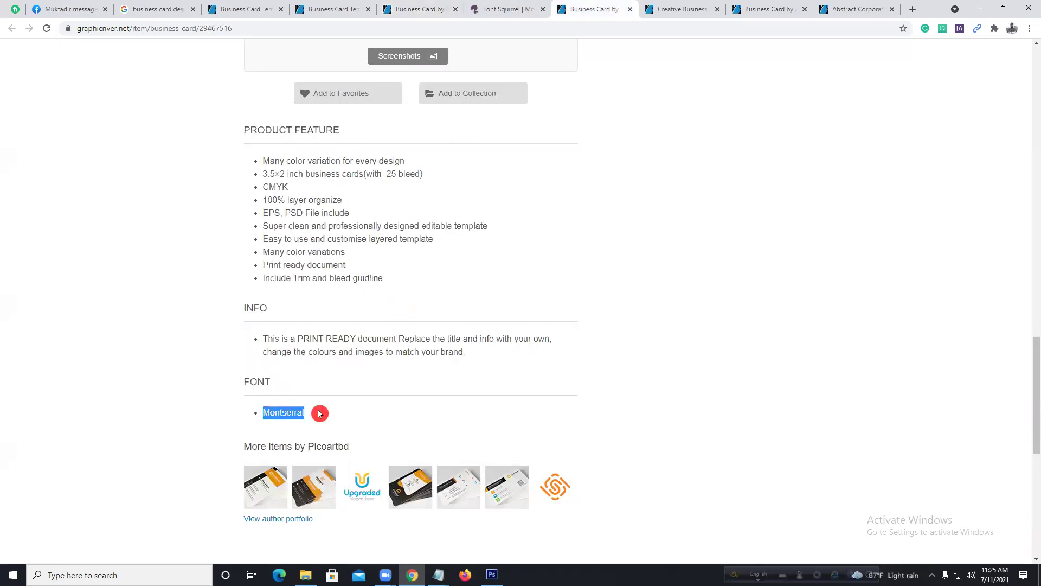
left_click(186, 399)
Step: Check the Creative Business Card's 3.5x2 print dimensions in its Details section
left_click(672, 9)
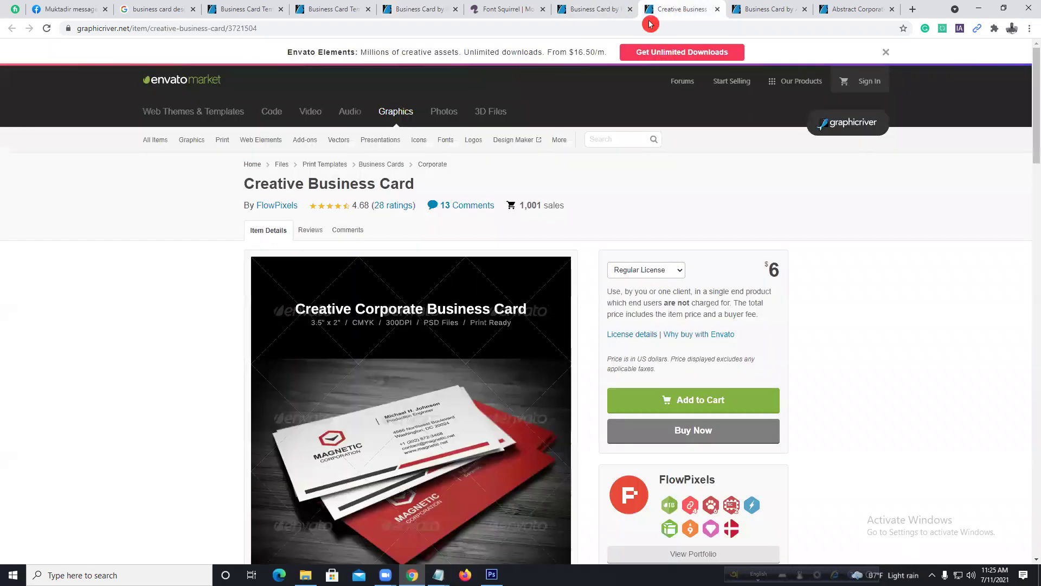
scroll(968, 359, "down", 5)
scroll(969, 359, "down", 1)
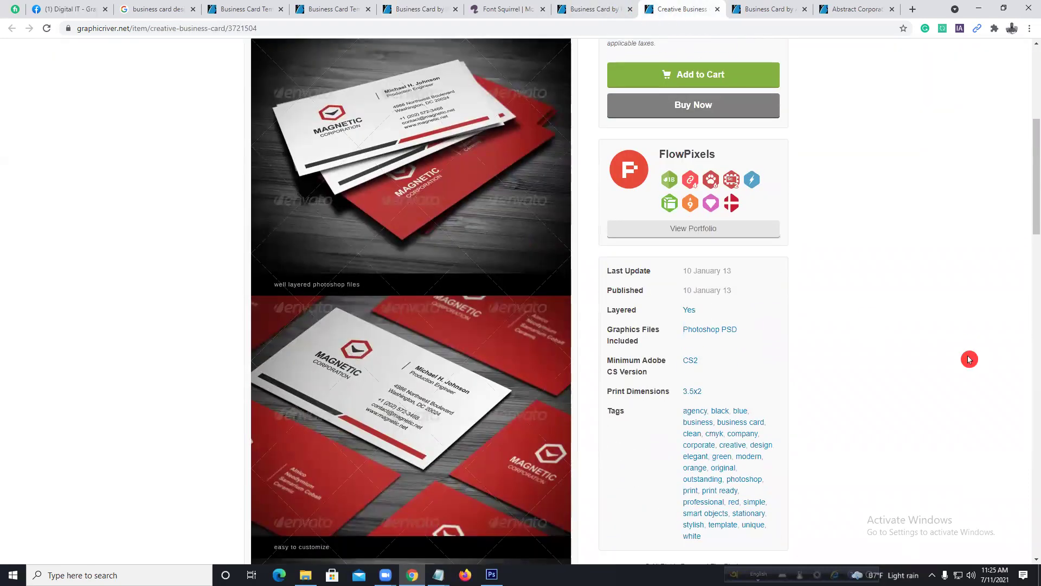
scroll(969, 359, "down", 4)
scroll(962, 362, "down", 5)
scroll(957, 364, "down", 3)
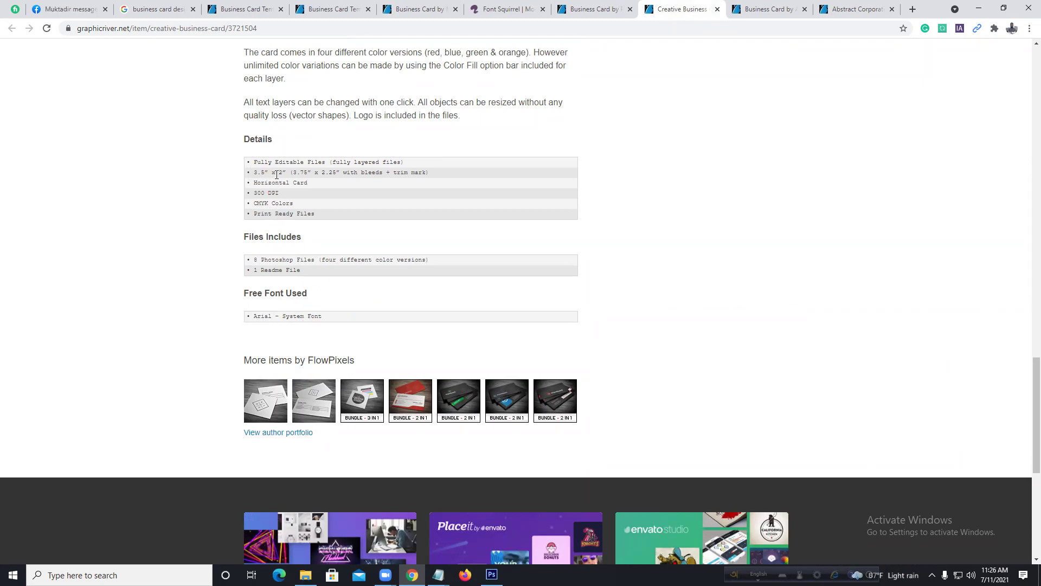
left_click(254, 172)
scroll(607, 161, "up", 1)
scroll(705, 174, "up", 8)
scroll(779, 181, "up", 7)
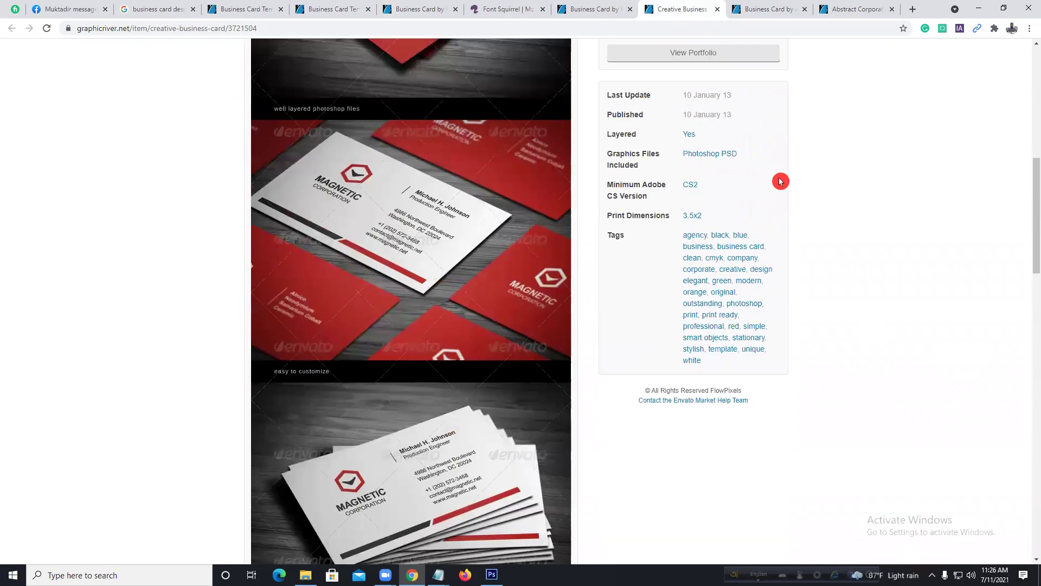
scroll(776, 181, "up", 2)
Step: View the ANCHORS template features: 3.5×2 in, 0.25 bleed, CMYK, Sansation and Bebas Neue fonts
left_click(767, 9)
scroll(721, 214, "down", 1)
scroll(721, 213, "down", 5)
scroll(721, 213, "down", 3)
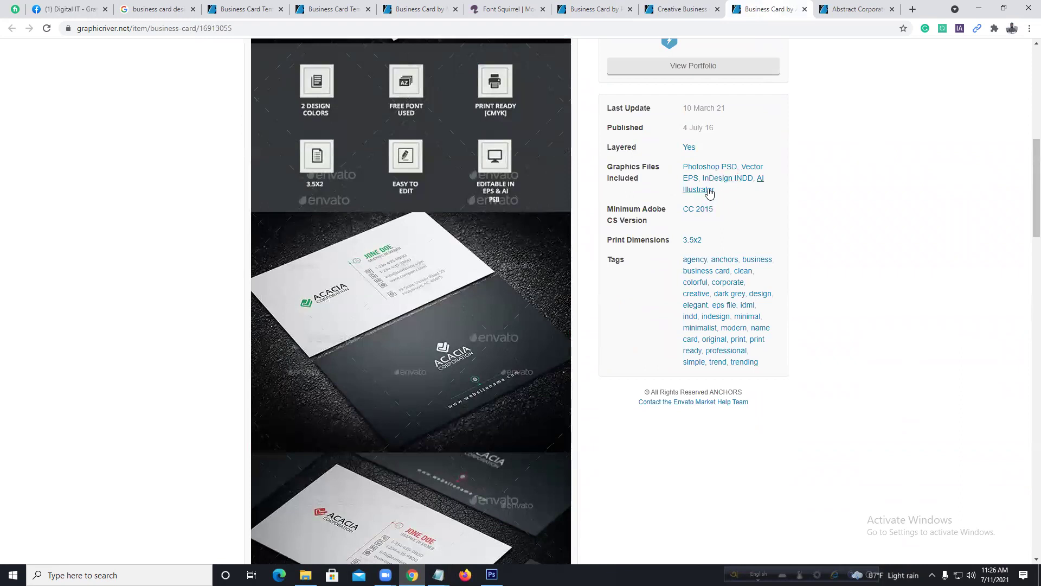
left_click(670, 188)
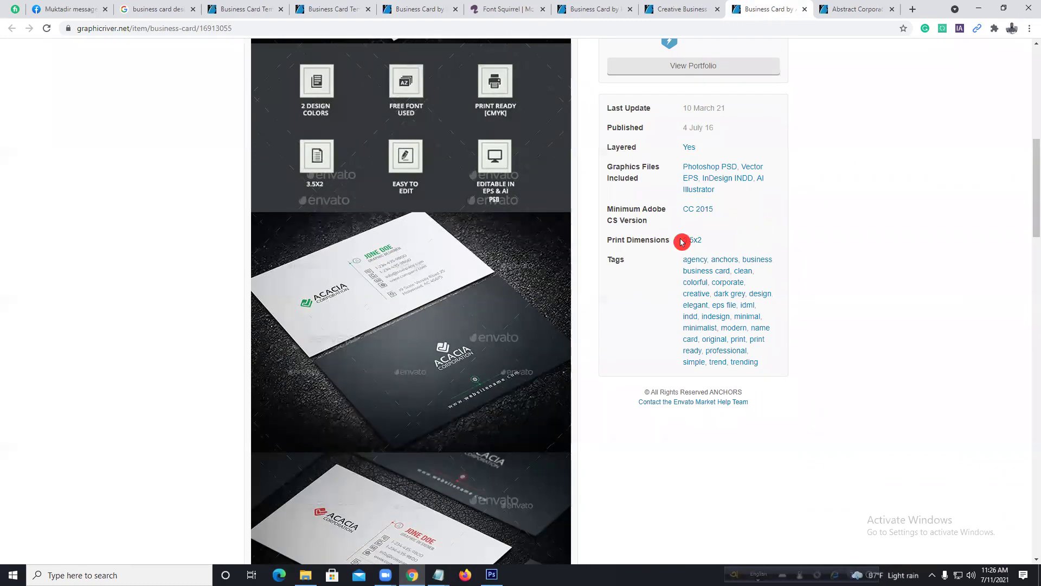
scroll(716, 247, "down", 4)
scroll(602, 323, "down", 5)
scroll(601, 330, "down", 6)
scroll(602, 331, "down", 3)
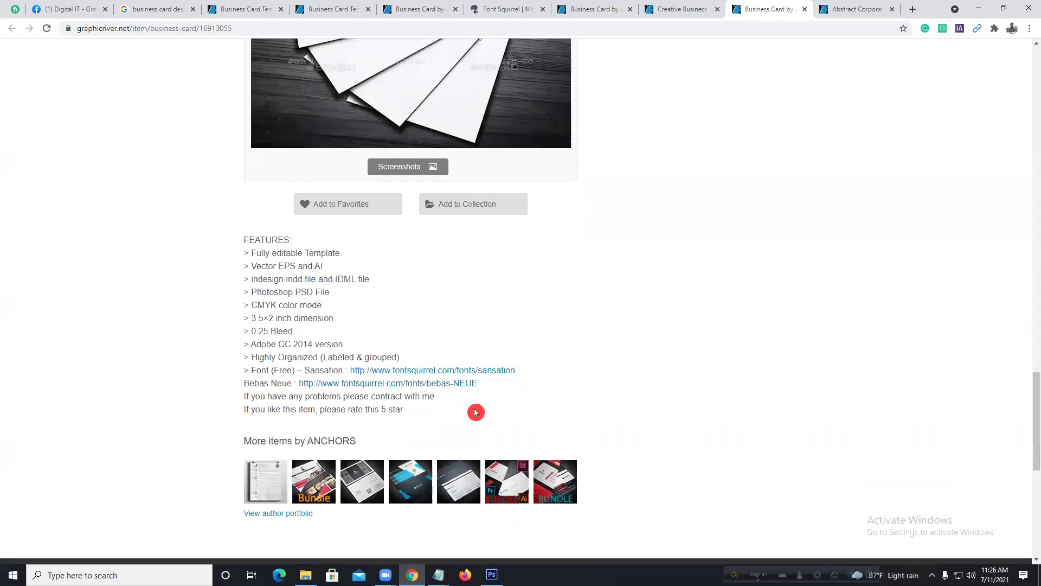
scroll(493, 345, "up", 1)
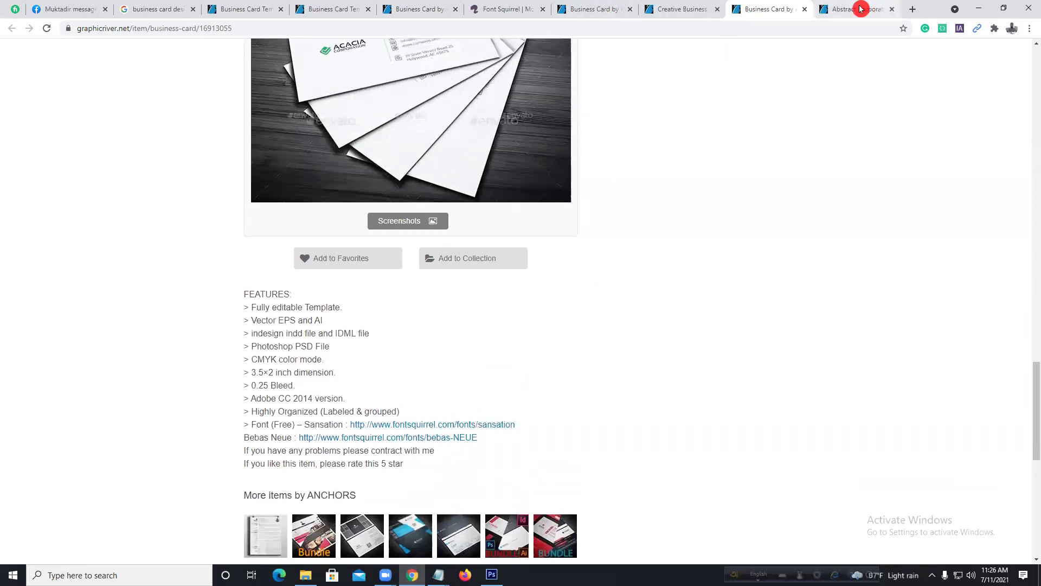
Step: Review the Abstract Corporate Business Cards' print details and File Information
left_click(860, 10)
scroll(790, 427, "down", 3)
scroll(792, 412, "down", 3)
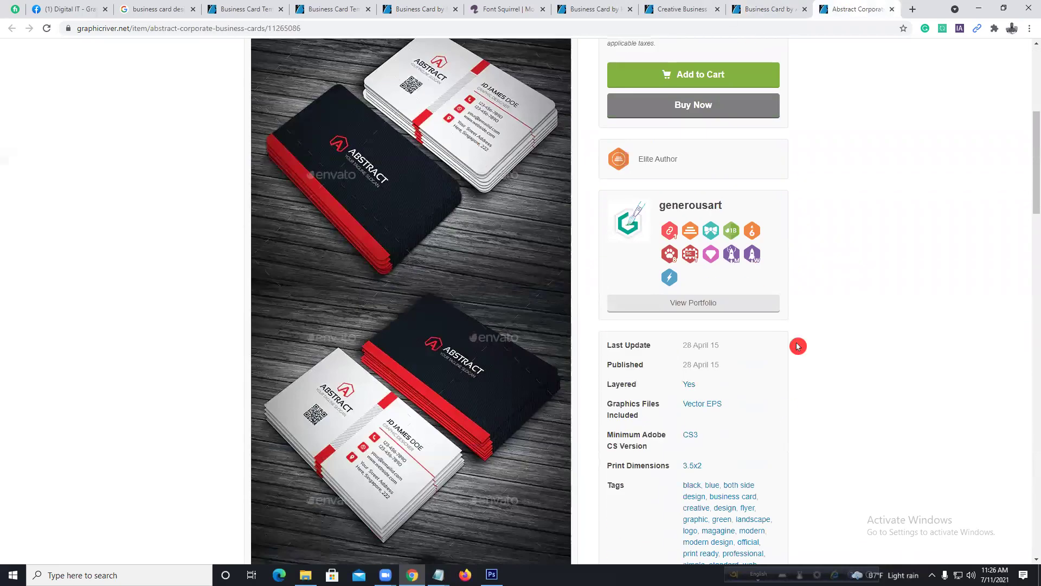
scroll(798, 370, "down", 4)
scroll(756, 297, "up", 1)
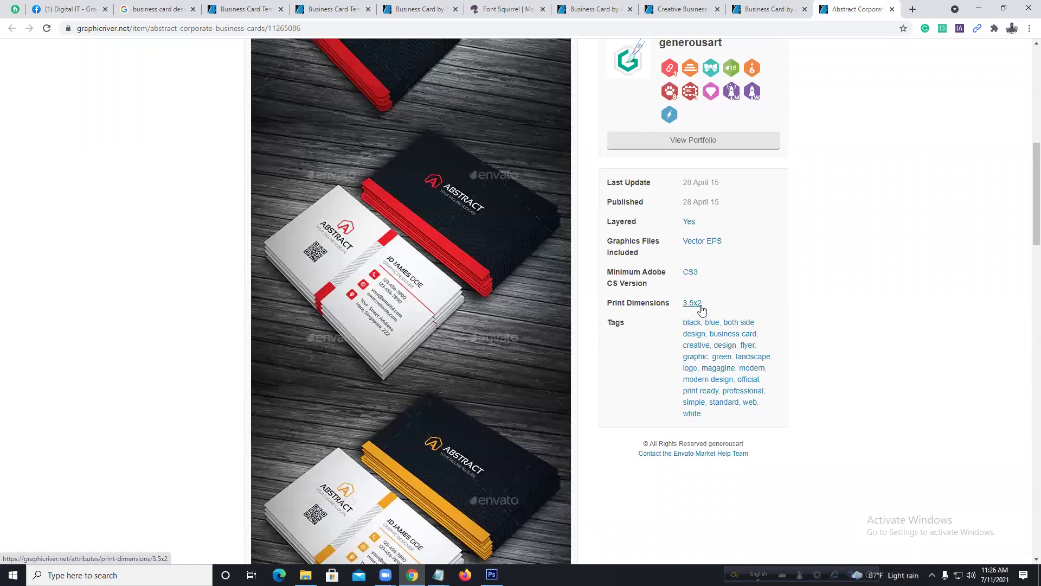
scroll(702, 308, "down", 2)
scroll(702, 308, "down", 5)
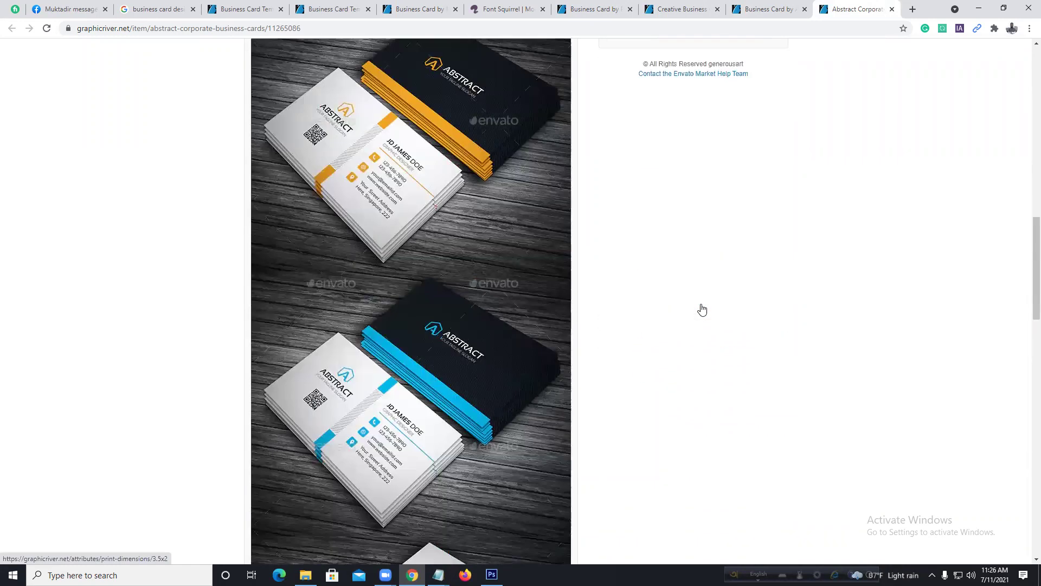
scroll(701, 309, "down", 3)
scroll(703, 309, "down", 10)
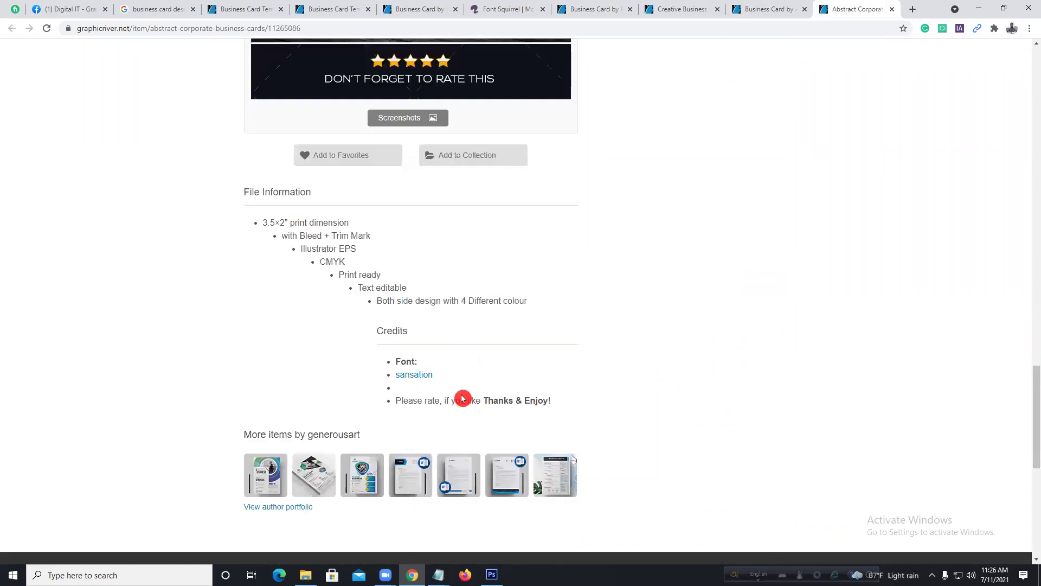
left_click(509, 411)
left_click(308, 332)
Step: Go back to the template listing PSD, AI, EPS files and the free Montserrat font
scroll(302, 327, "up", 2)
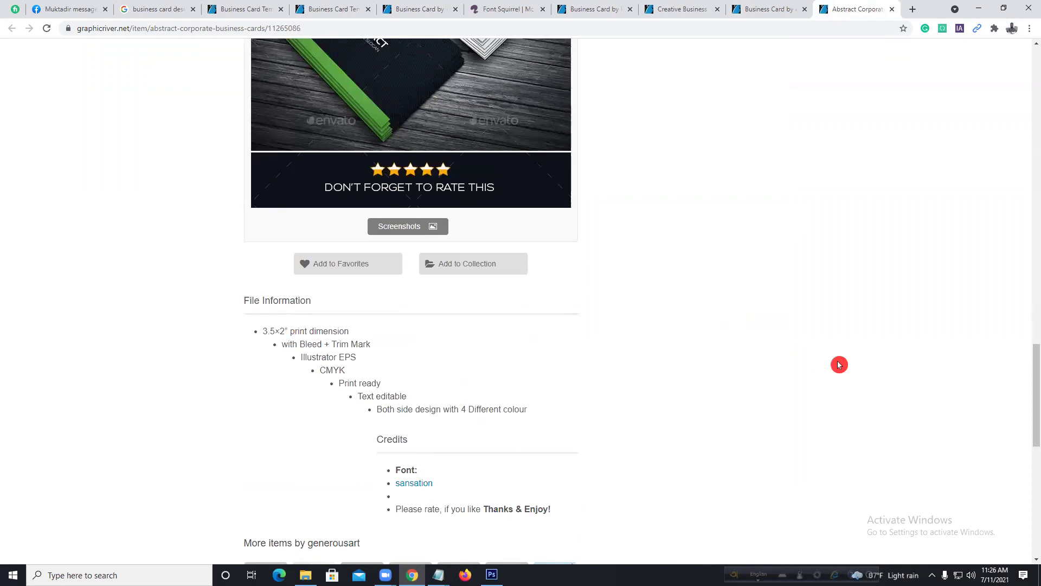
scroll(832, 364, "up", 1)
scroll(829, 365, "up", 3)
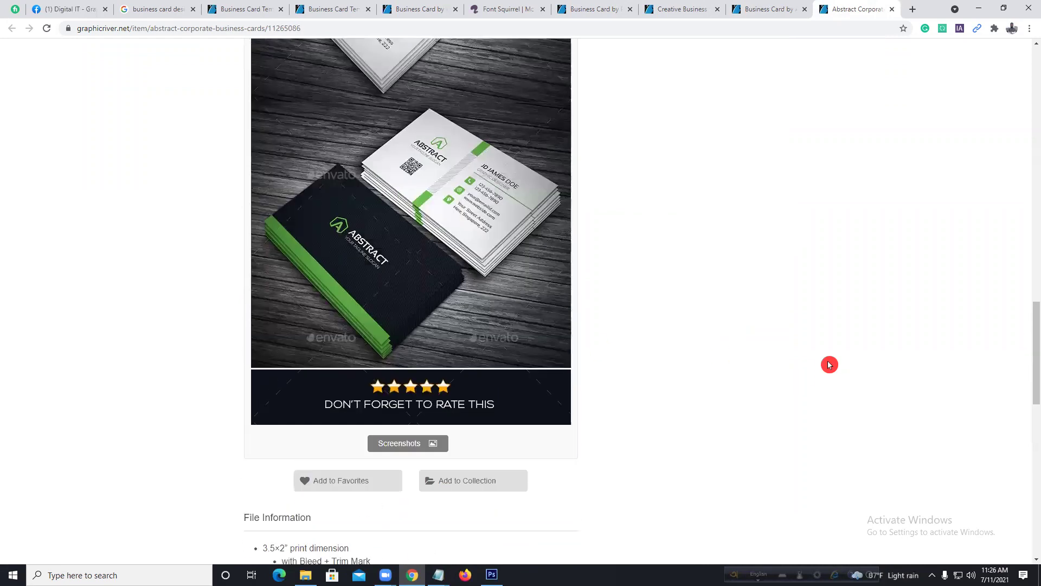
scroll(829, 365, "up", 2)
scroll(828, 365, "up", 2)
scroll(826, 364, "up", 2)
scroll(827, 365, "up", 3)
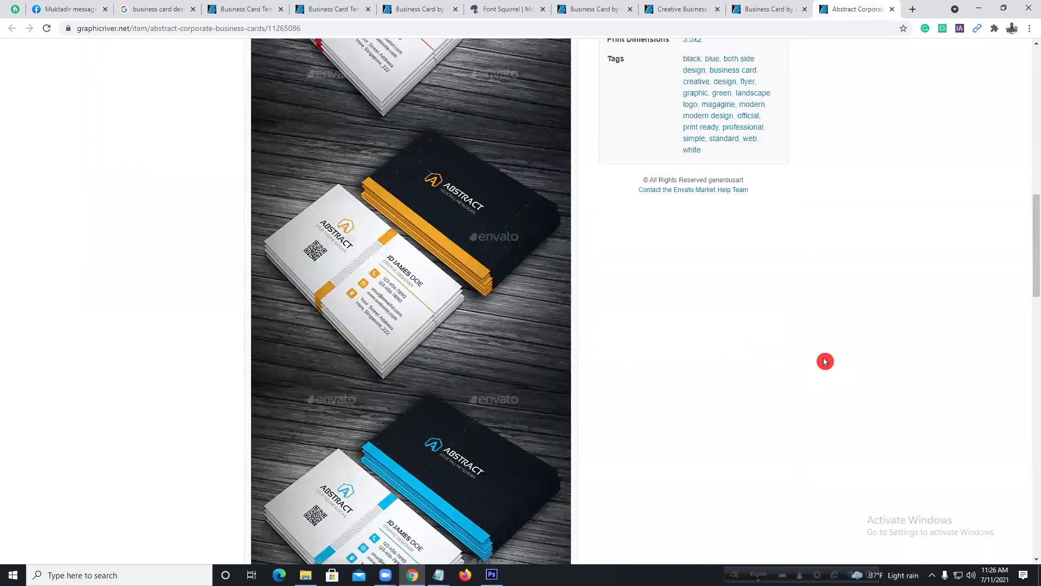
scroll(825, 360, "up", 2)
scroll(818, 337, "up", 5)
scroll(867, 309, "up", 2)
scroll(866, 302, "up", 1)
scroll(859, 293, "up", 2)
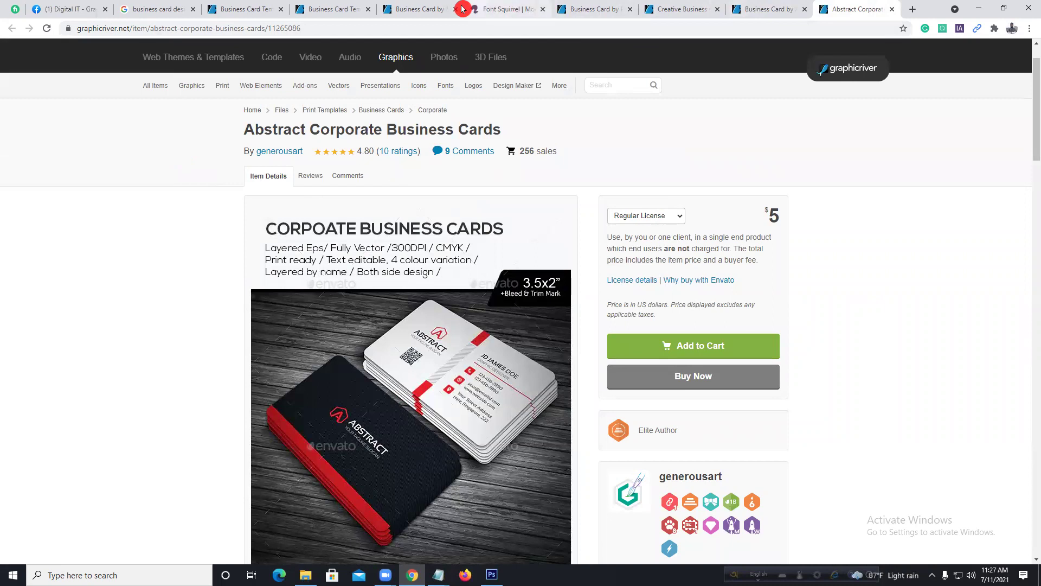
left_click(420, 9)
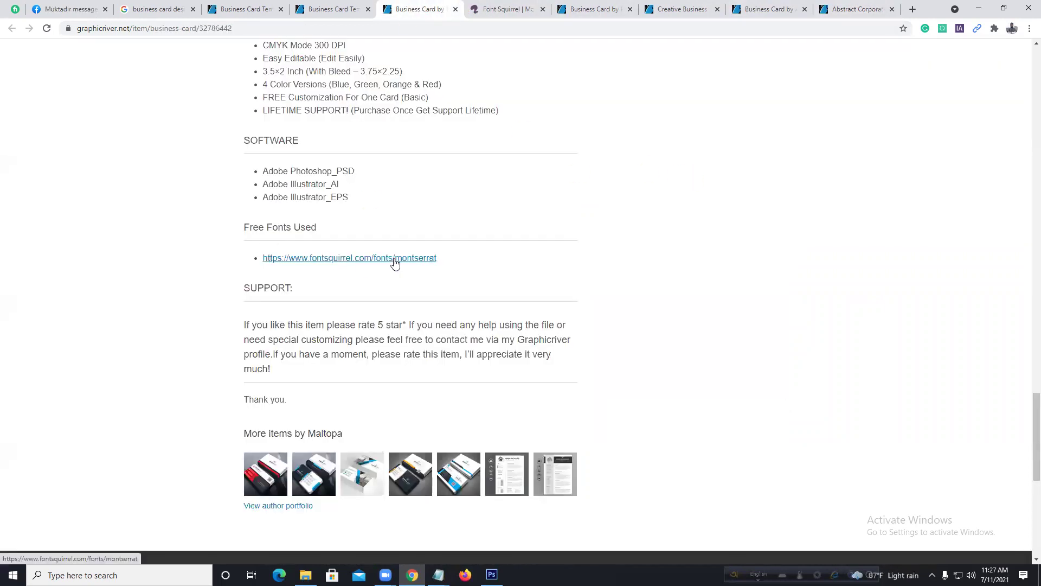
Step: Download the Montserrat OTF as montserrat.zip from Font Squirrel, then return to the Dream Art listing
left_click(496, 9)
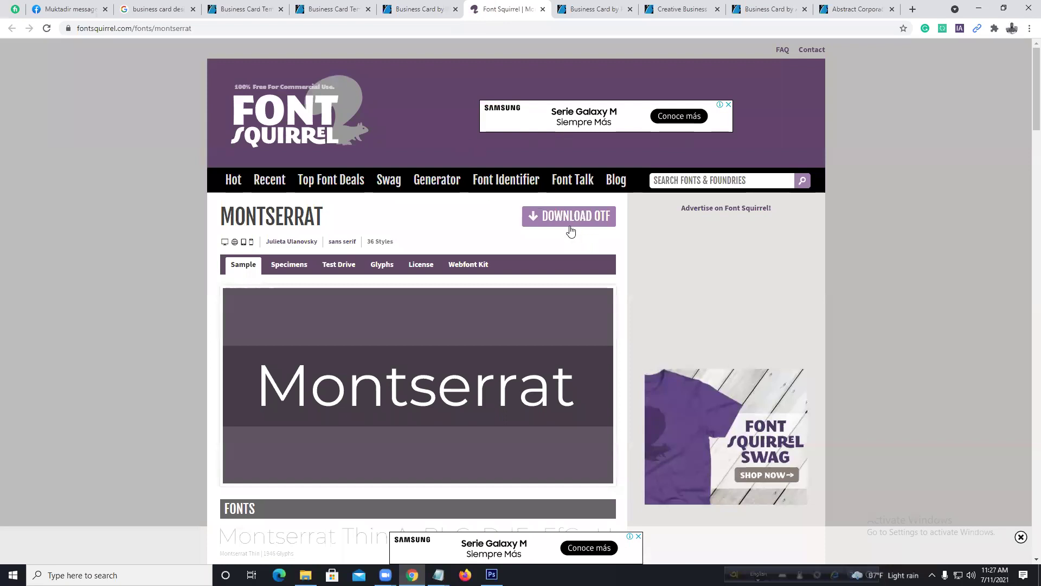
left_click(561, 213)
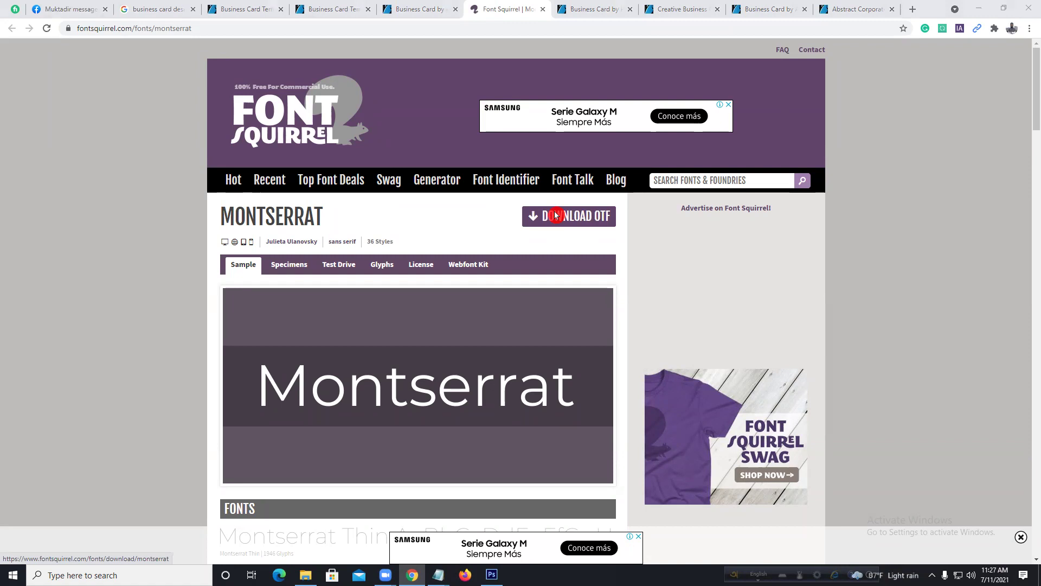
left_click(417, 265)
left_click(421, 277)
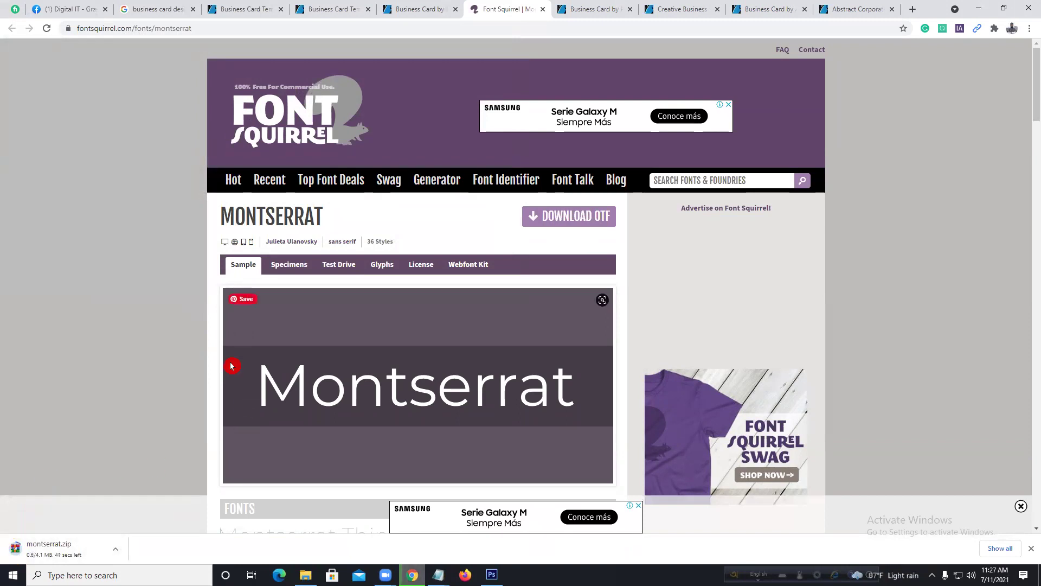
left_click(198, 31)
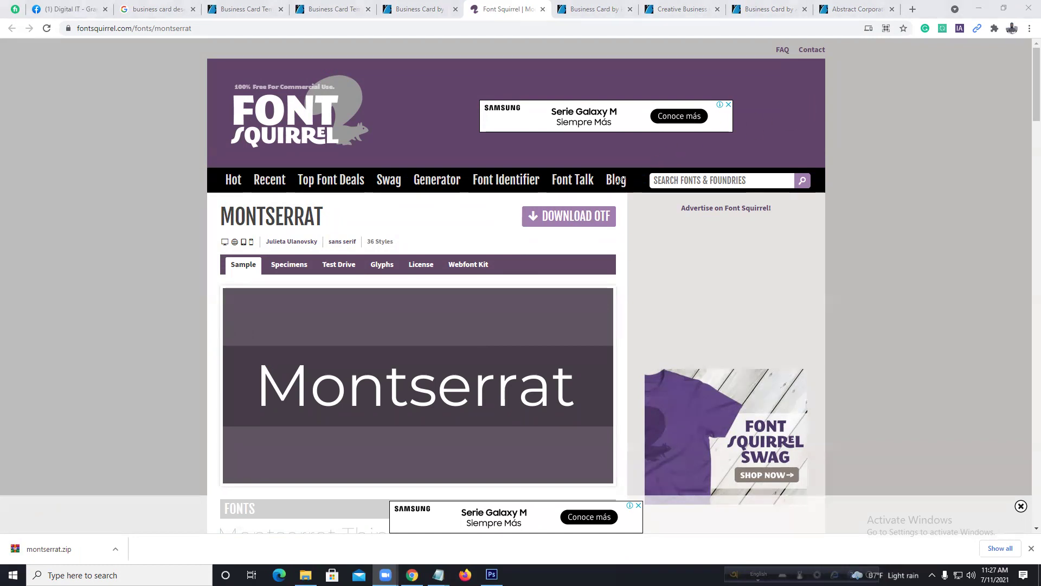
left_click(421, 9)
scroll(508, 103, "up", 5)
Step: Find the Avenir Next font on the Strict Business Card page and search Google for it
scroll(509, 103, "up", 8)
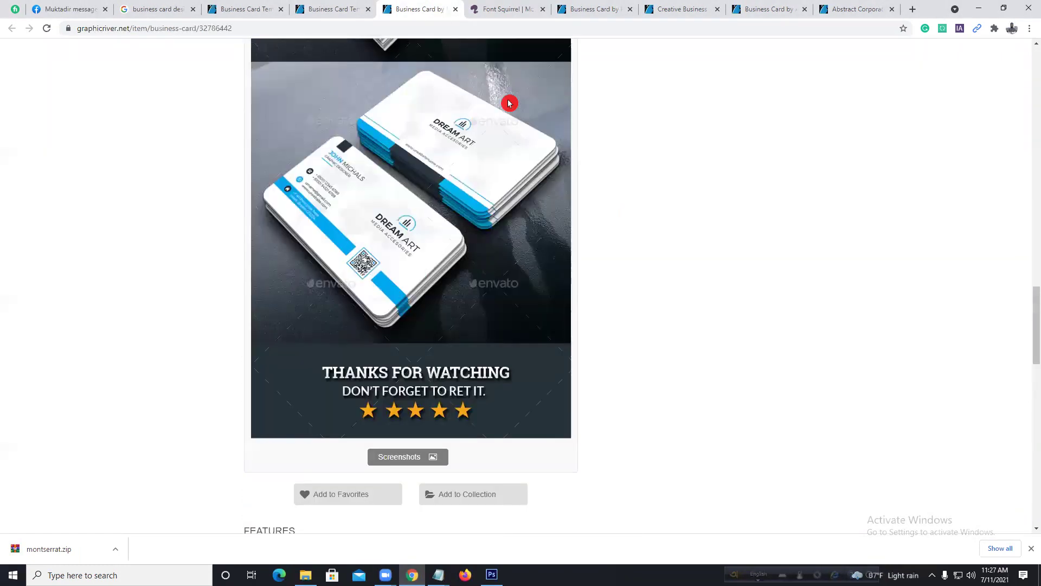
left_click(239, 9)
scroll(723, 353, "down", 4)
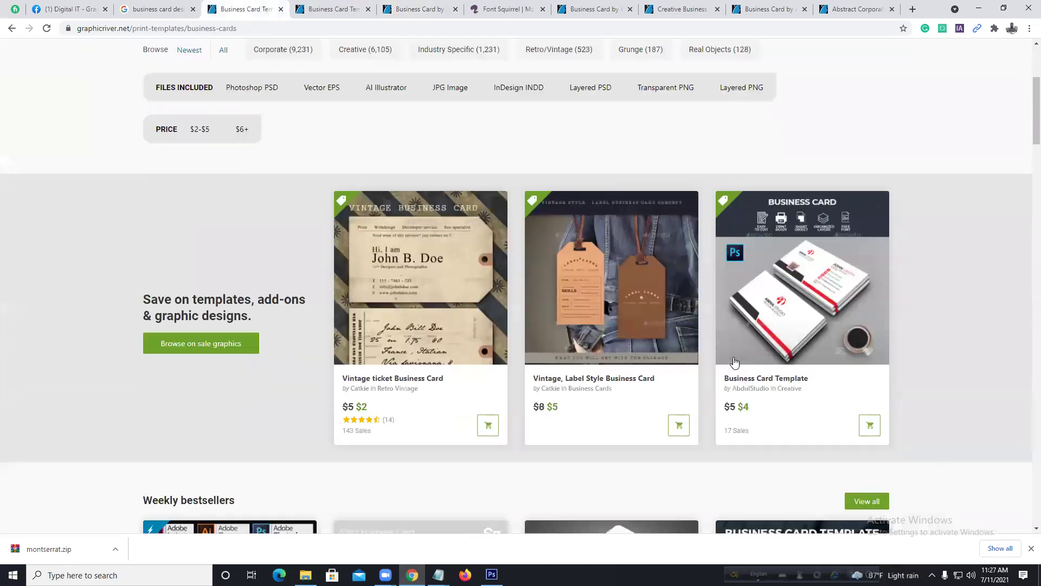
scroll(650, 326, "down", 5)
scroll(548, 294, "down", 2)
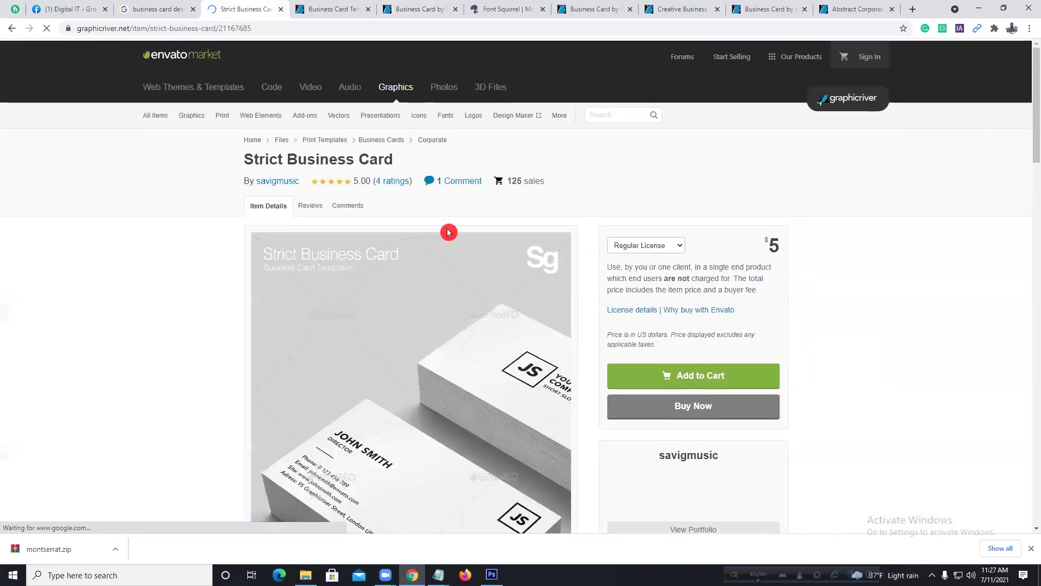
scroll(704, 371, "down", 6)
scroll(704, 371, "down", 8)
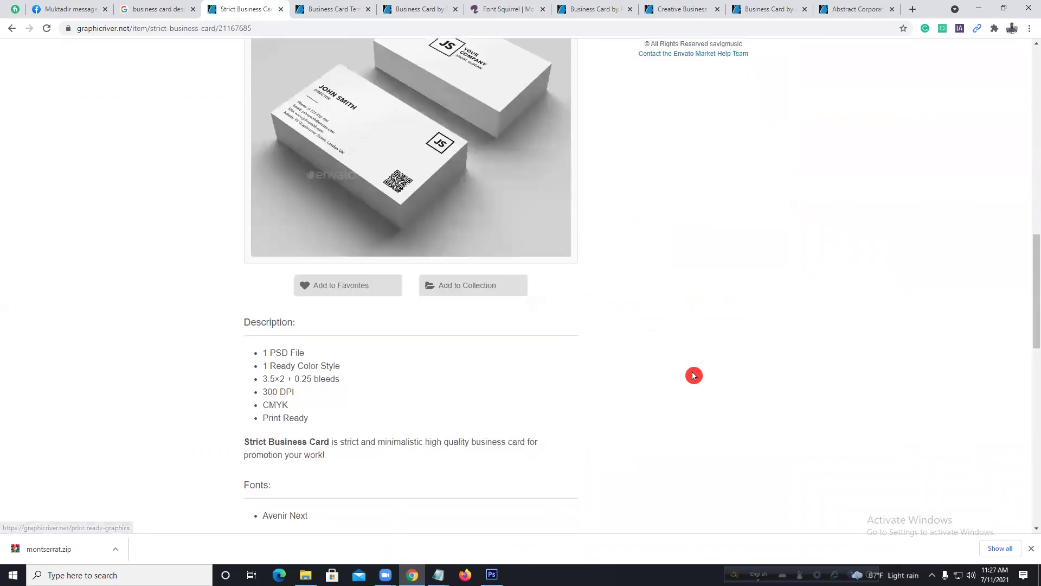
scroll(692, 372, "down", 3)
scroll(683, 383, "down", 2)
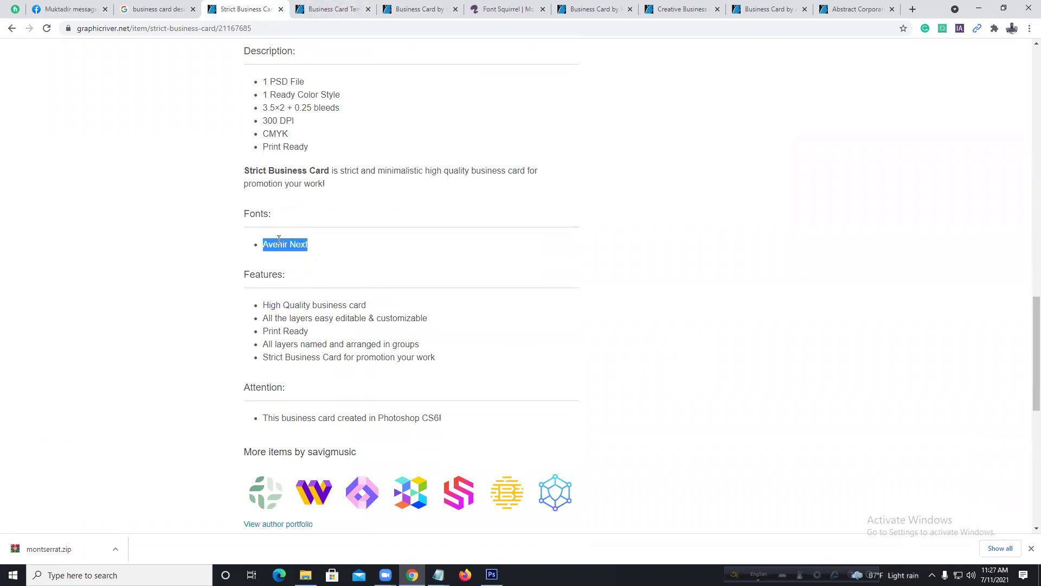
right_click(299, 240)
left_click(350, 273)
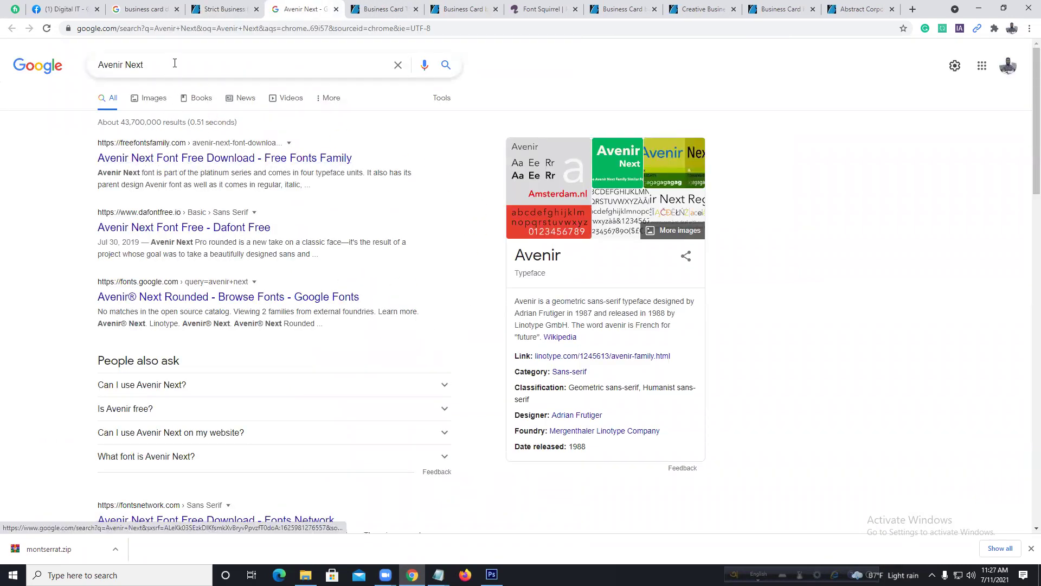
Step: Search for a free Avenir Next download and open the Free Fonts Family page
left_click(174, 61)
type("free ")
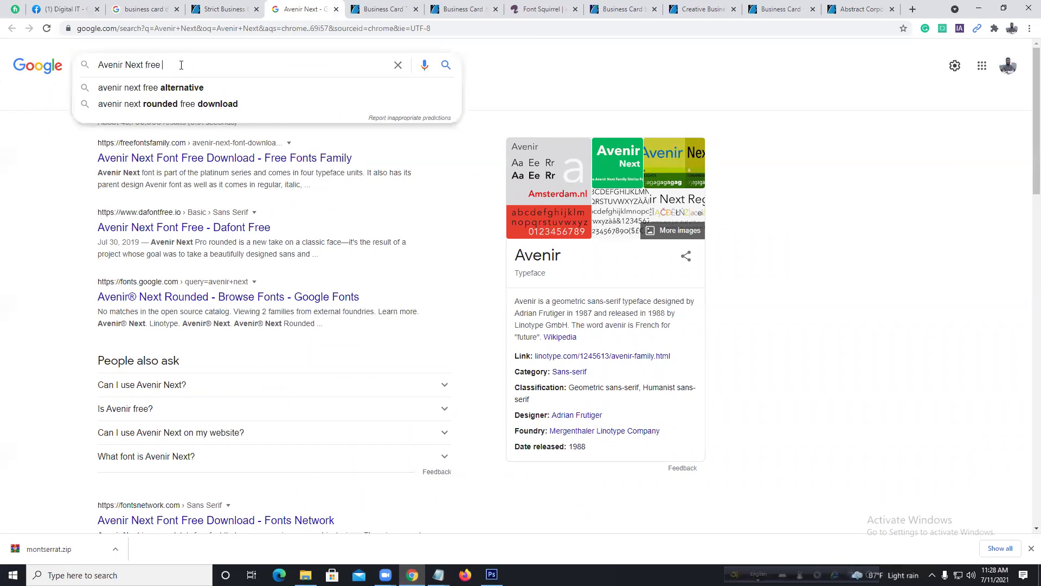
type("fon")
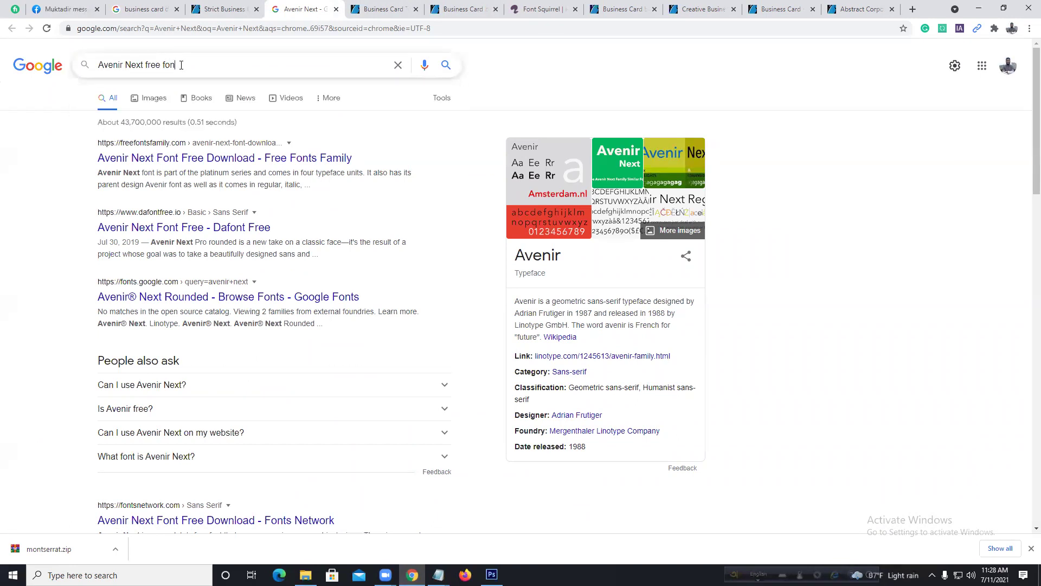
type("n")
key("BackSpace")
type("downloa")
key("Return")
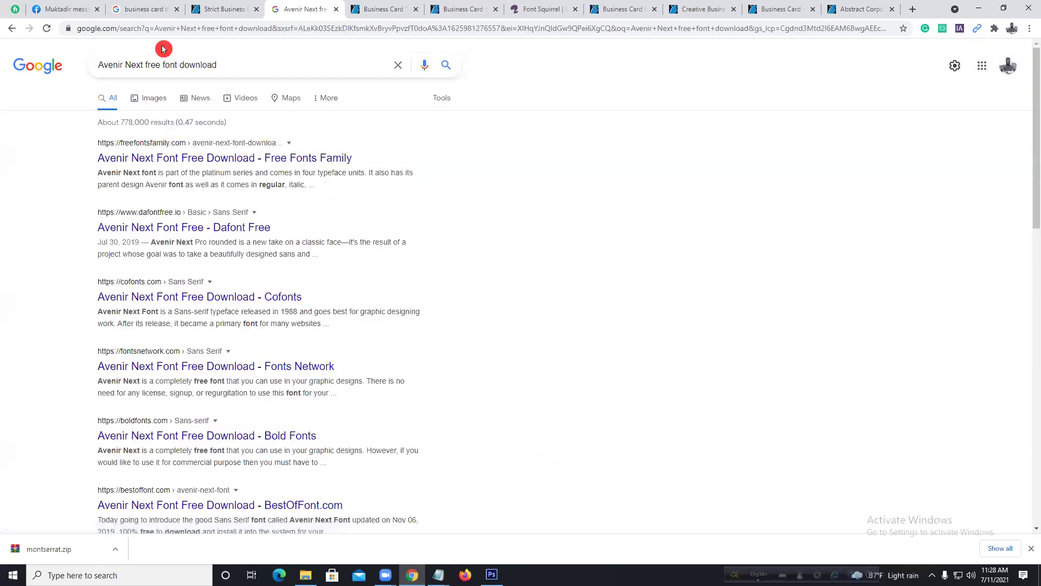
left_click(239, 158)
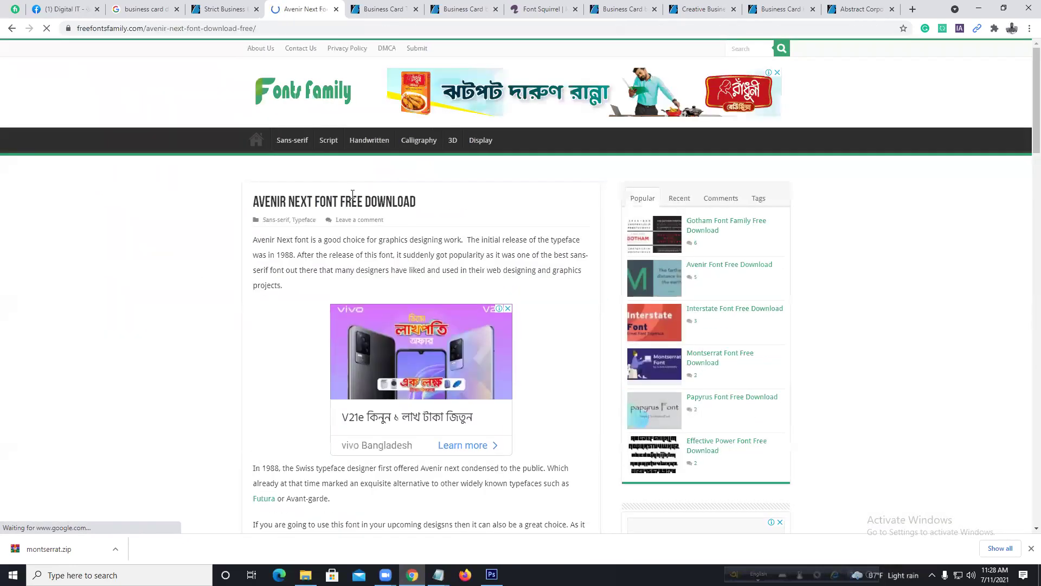
Step: Download Avenir Next and save avenir-next.zip to the Desktop, cancelling the duplicate prompt
scroll(543, 251, "down", 3)
scroll(544, 251, "down", 5)
scroll(535, 247, "down", 4)
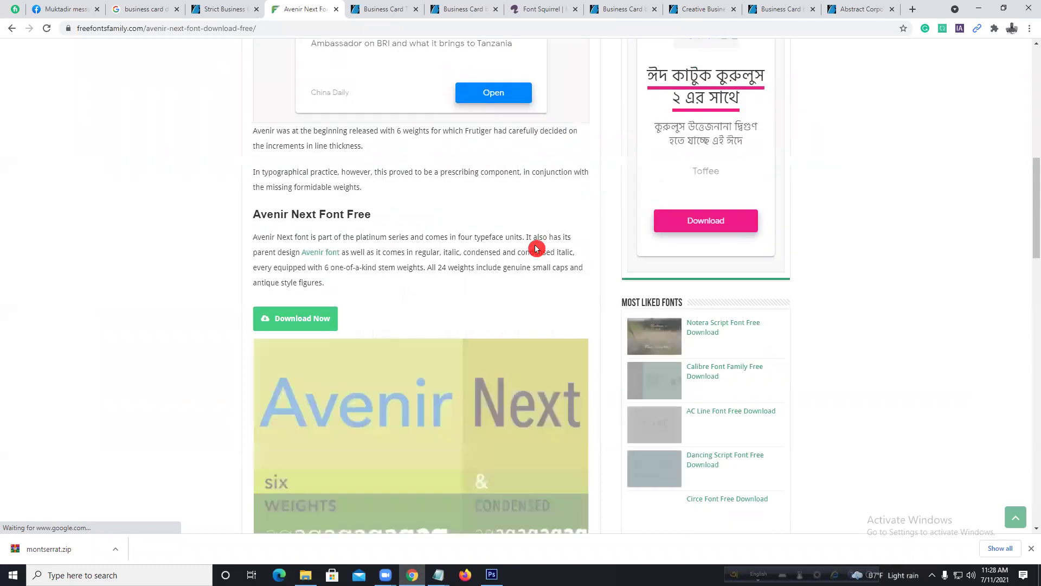
scroll(304, 320, "down", 2)
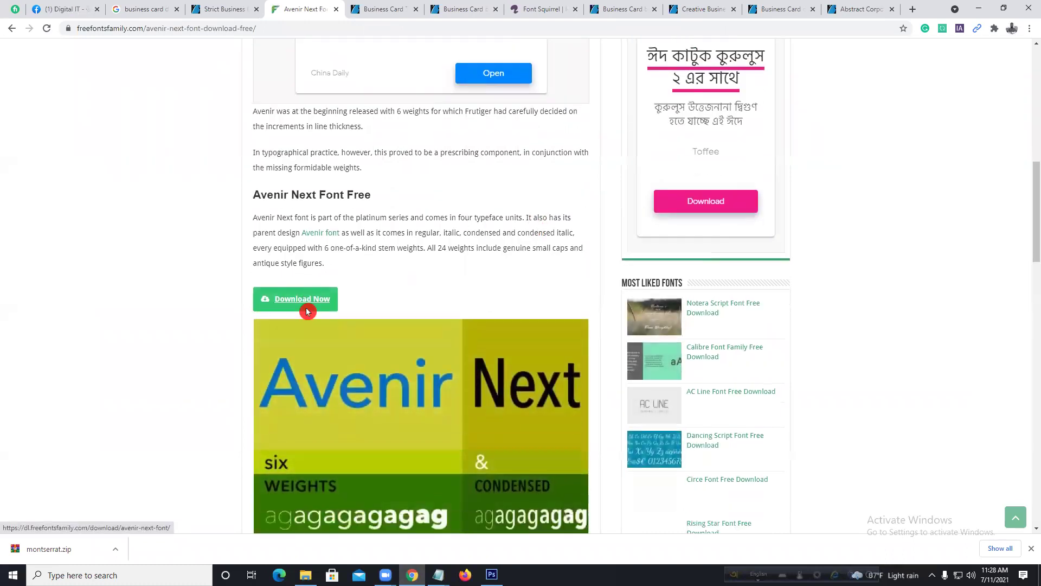
left_click(309, 216)
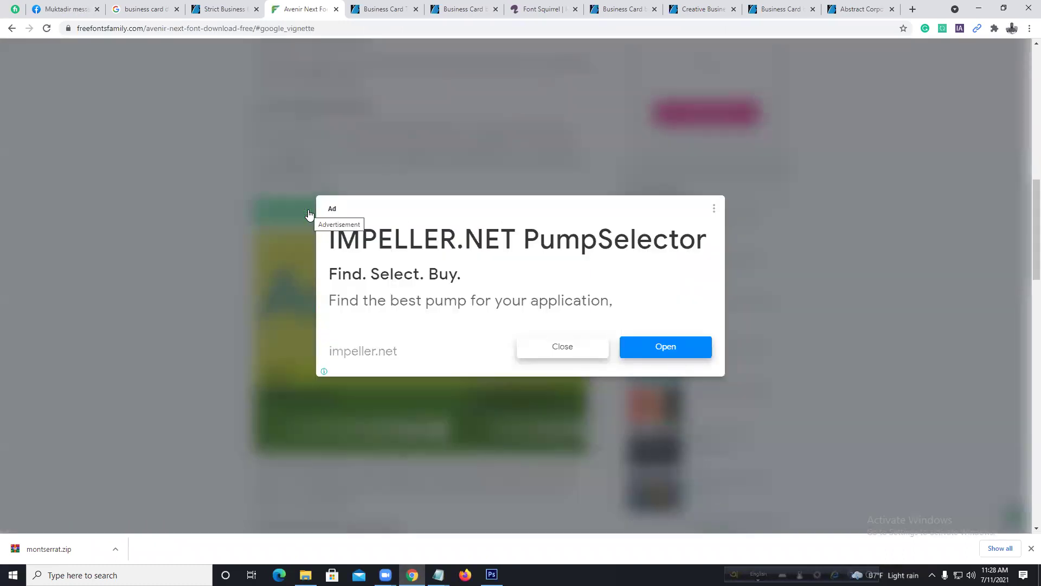
left_click(555, 348)
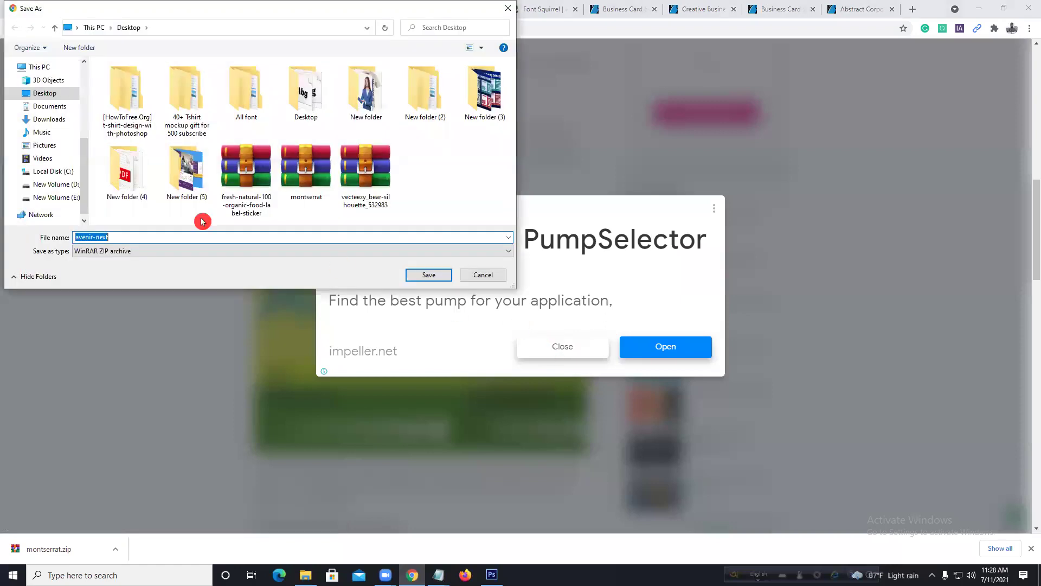
left_click(429, 274)
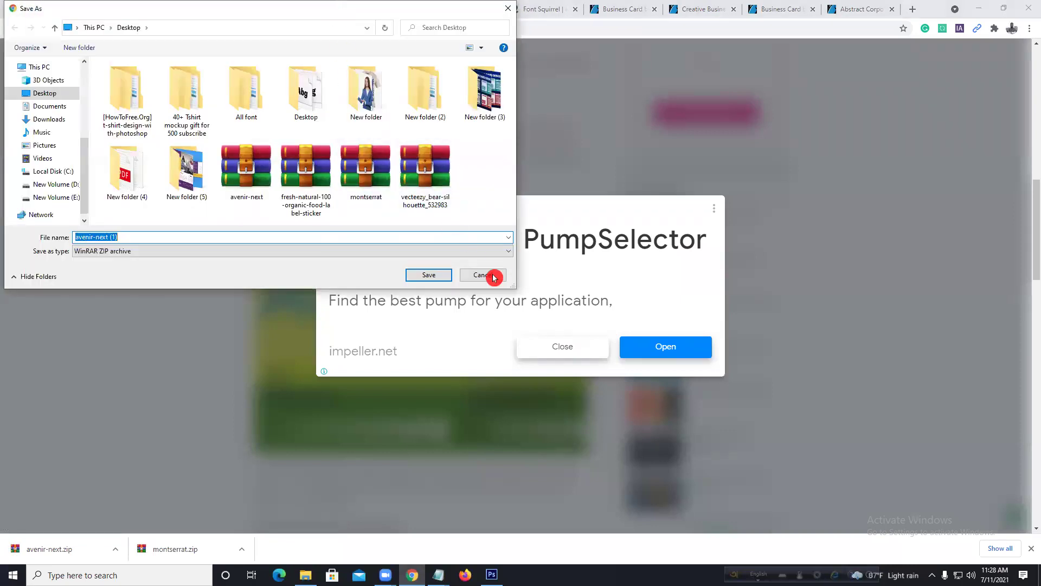
left_click(492, 275)
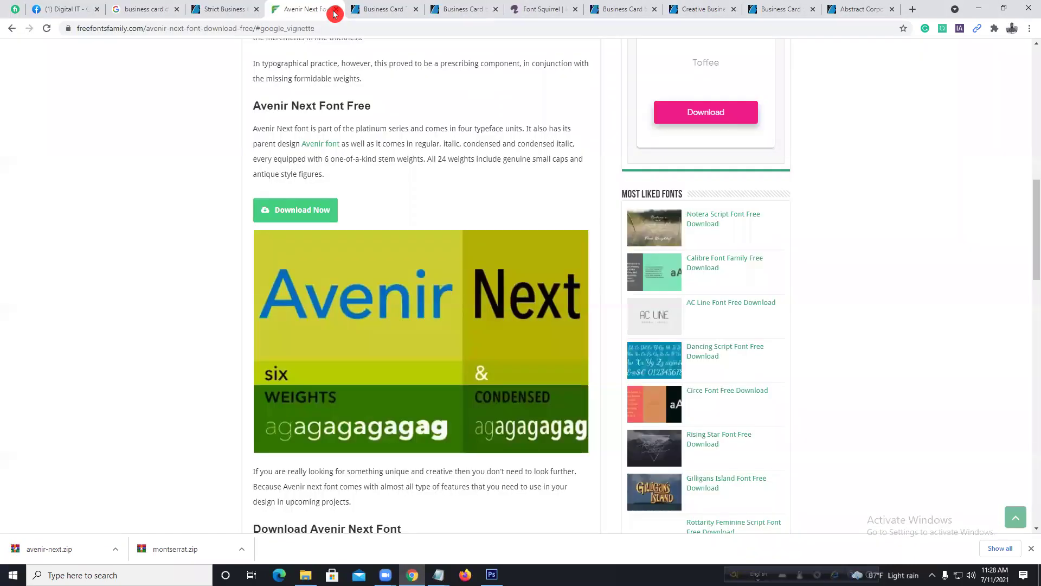
Step: Close the Avenir Next page, scroll up Strict Business Card, and minimize Chrome and the Class 07 folder
left_click(336, 9)
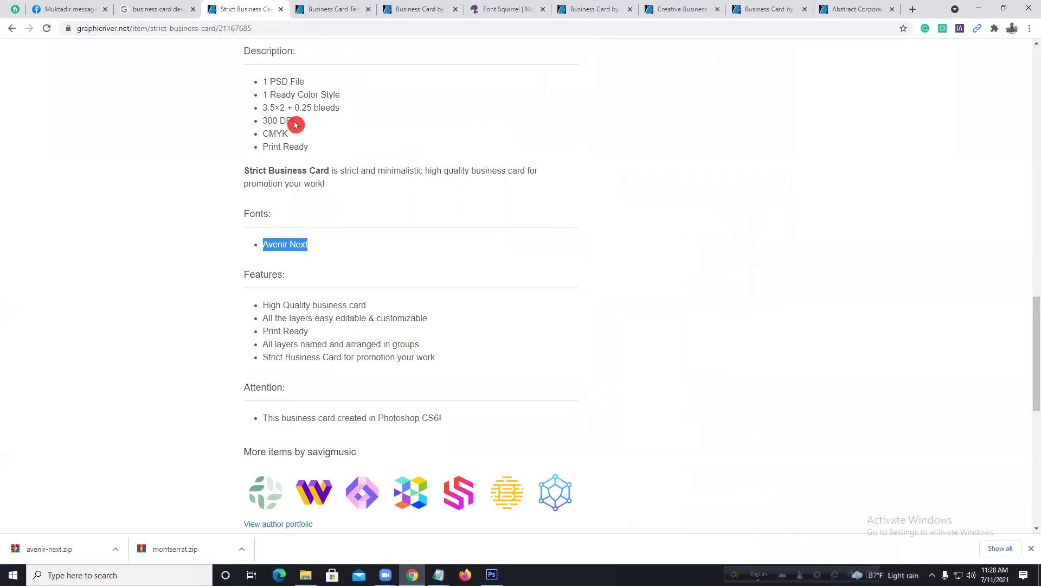
left_click(417, 99)
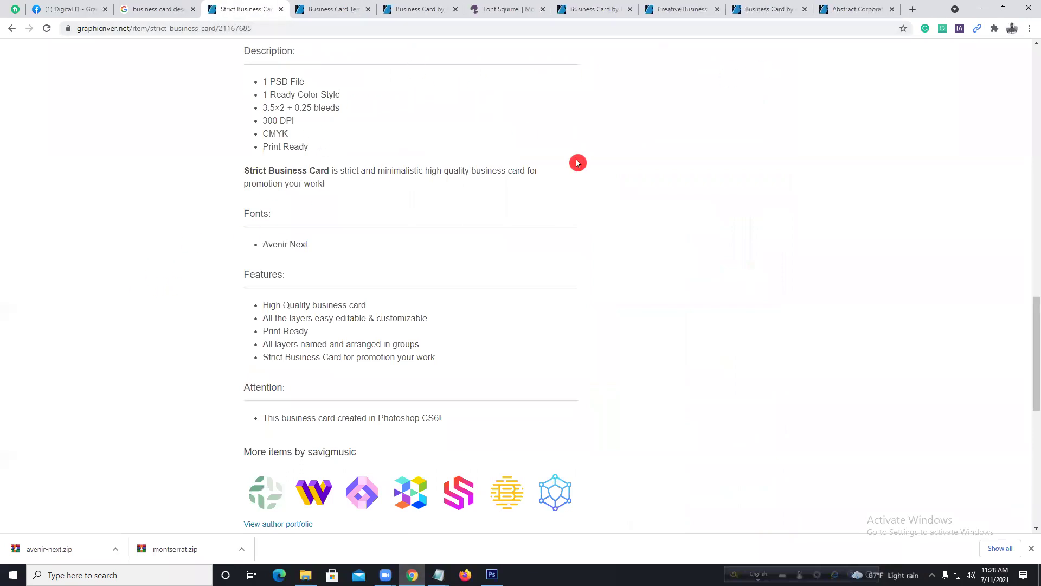
scroll(576, 162, "up", 8)
scroll(622, 172, "up", 6)
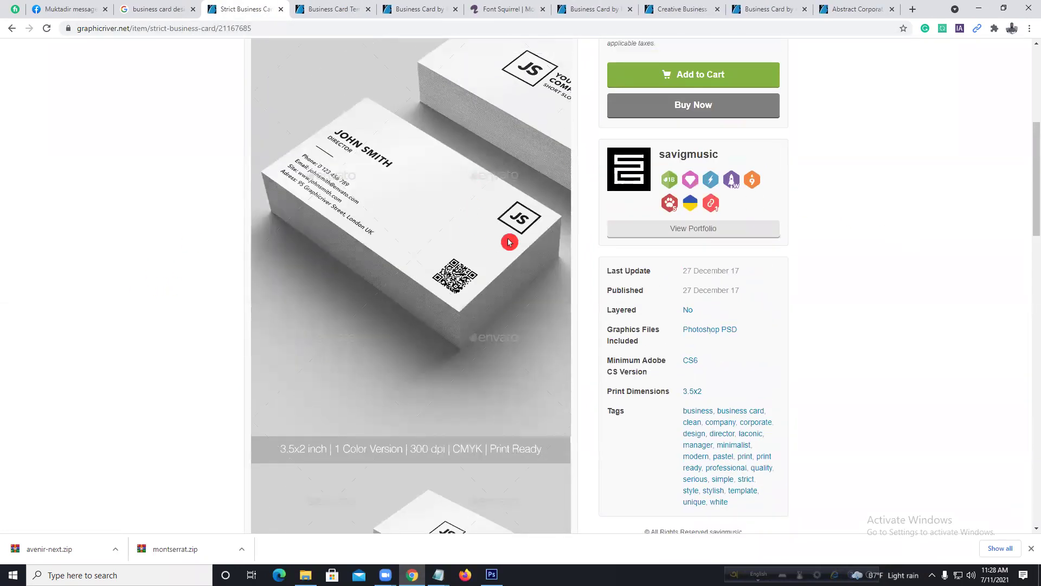
scroll(514, 250, "up", 2)
scroll(601, 278, "up", 2)
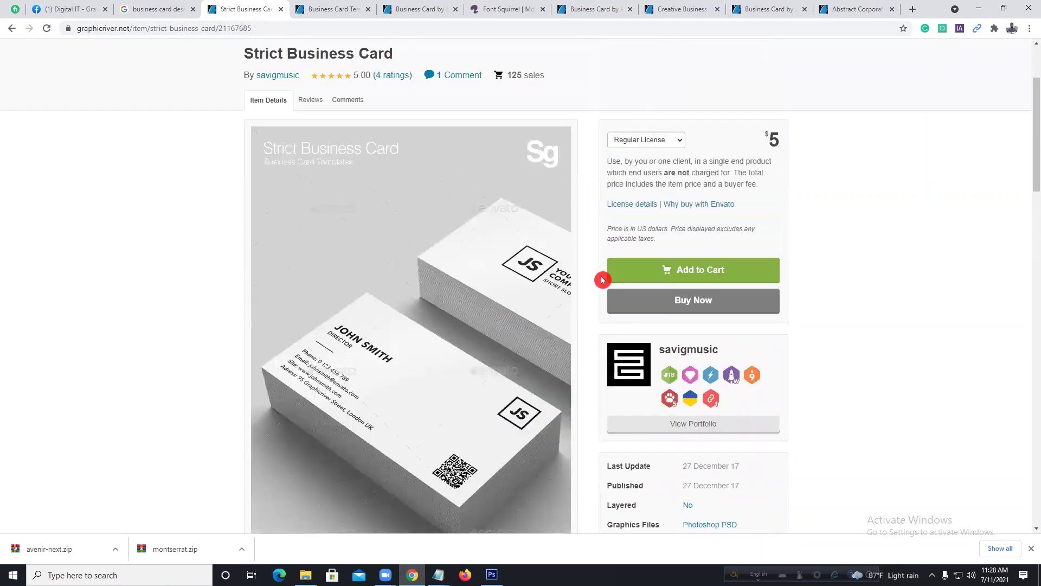
scroll(601, 278, "up", 2)
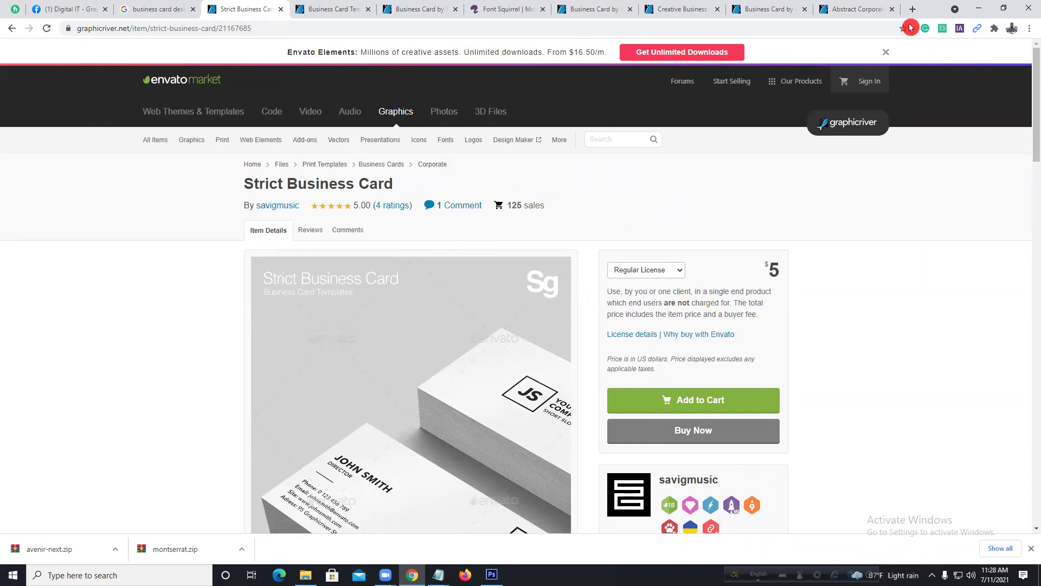
left_click(979, 9)
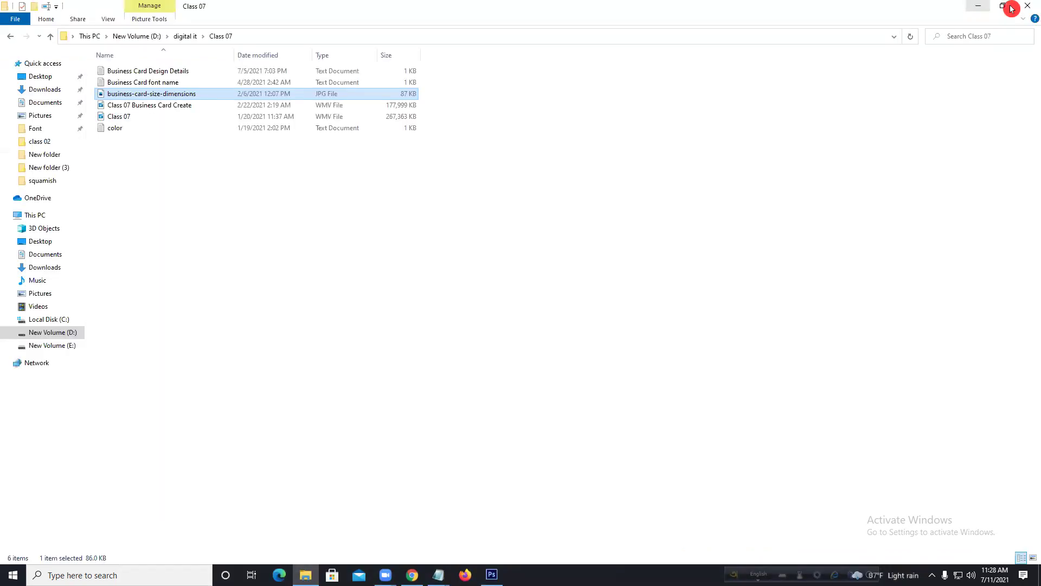
left_click(977, 8)
Step: Extract avenir-next.zip on the Desktop and open the folder with the three AvenirNextLTPro fonts
left_click_drag(141, 526, 390, 154)
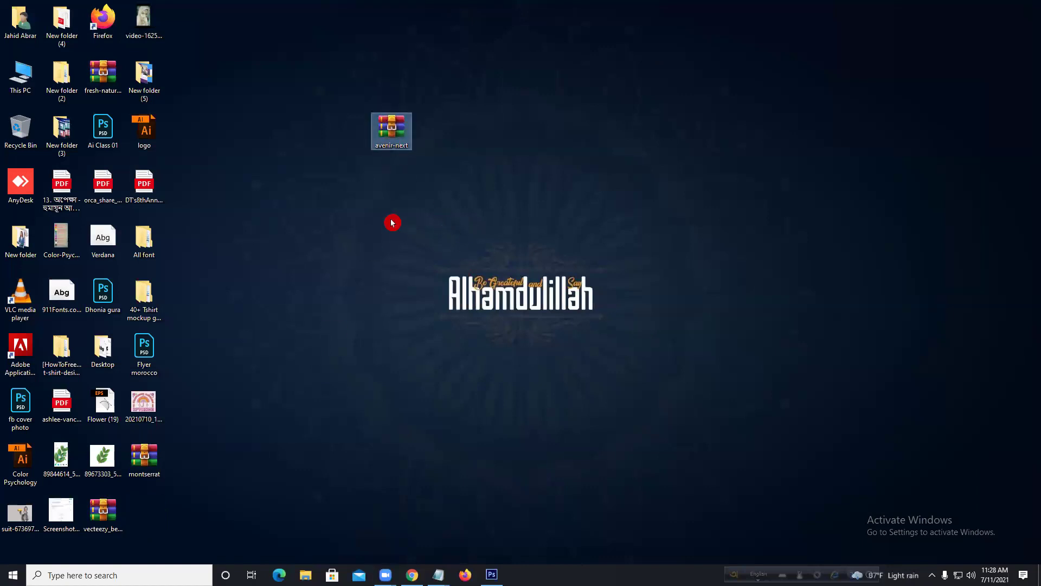
right_click(390, 118)
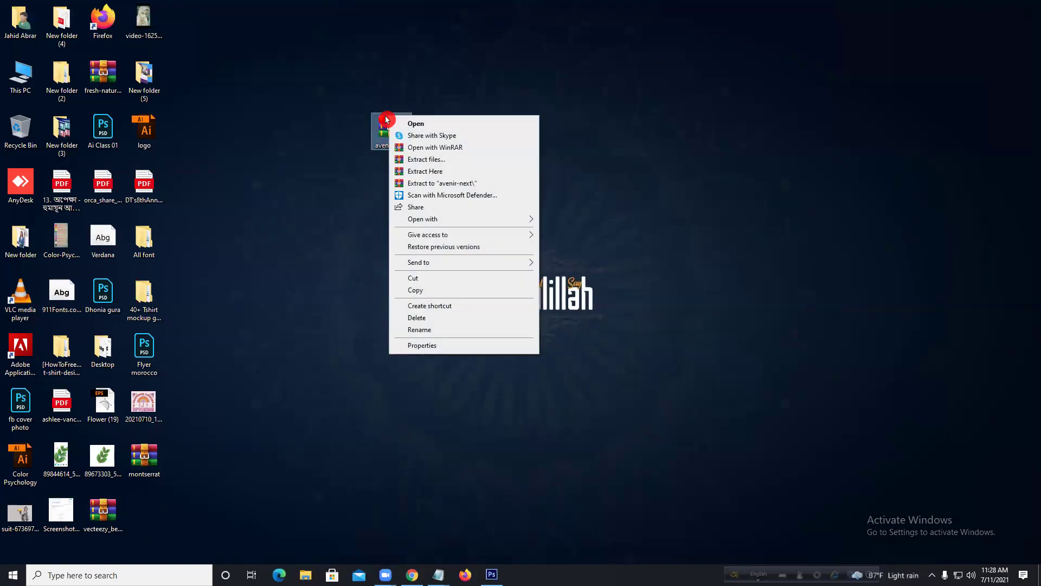
left_click(428, 159)
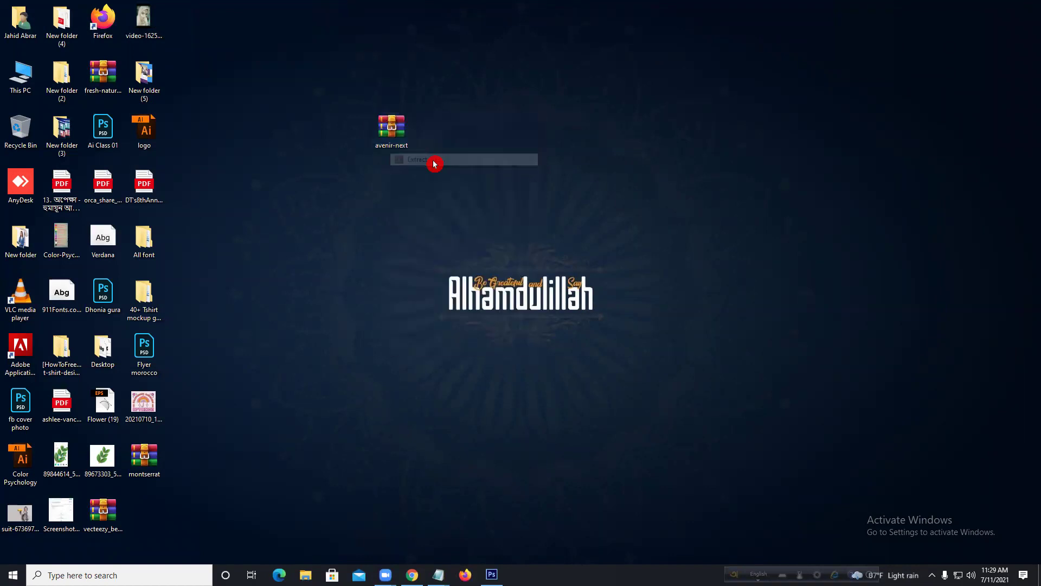
left_click(552, 409)
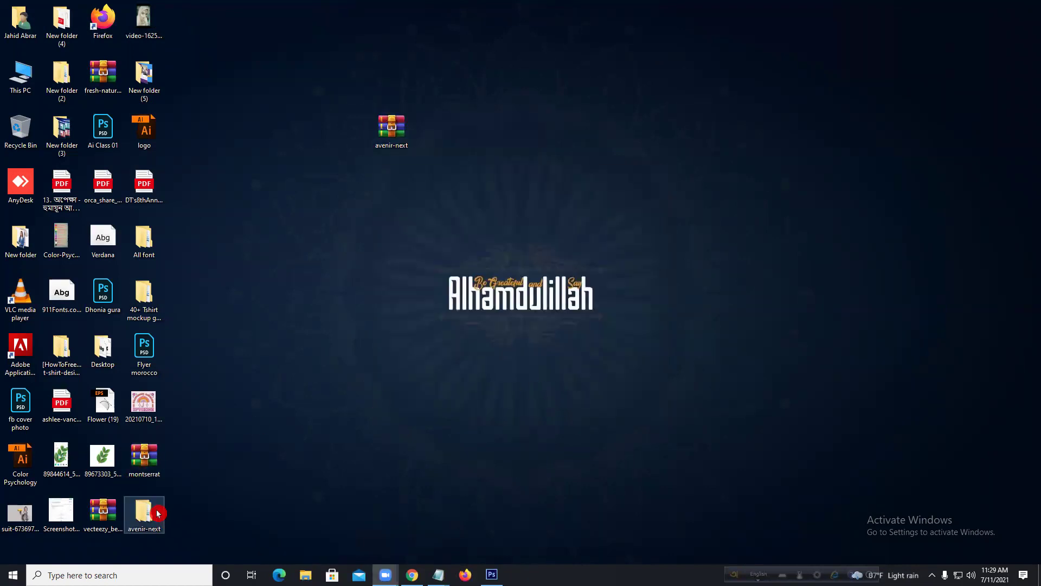
double_click(158, 513)
double_click(147, 73)
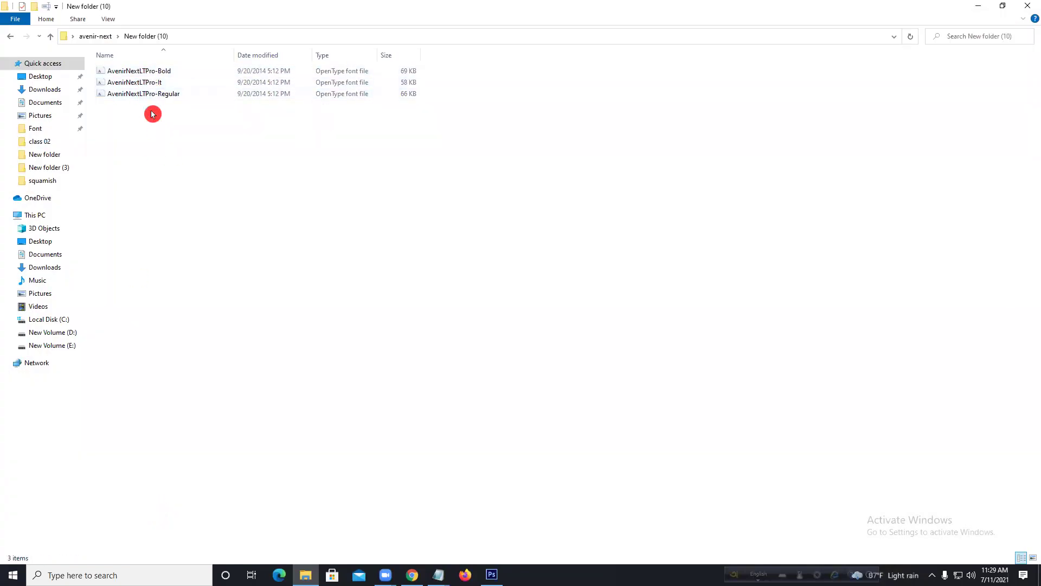
Step: Install the three Avenir Next LT Pro font files
left_click_drag(158, 121, 159, 71)
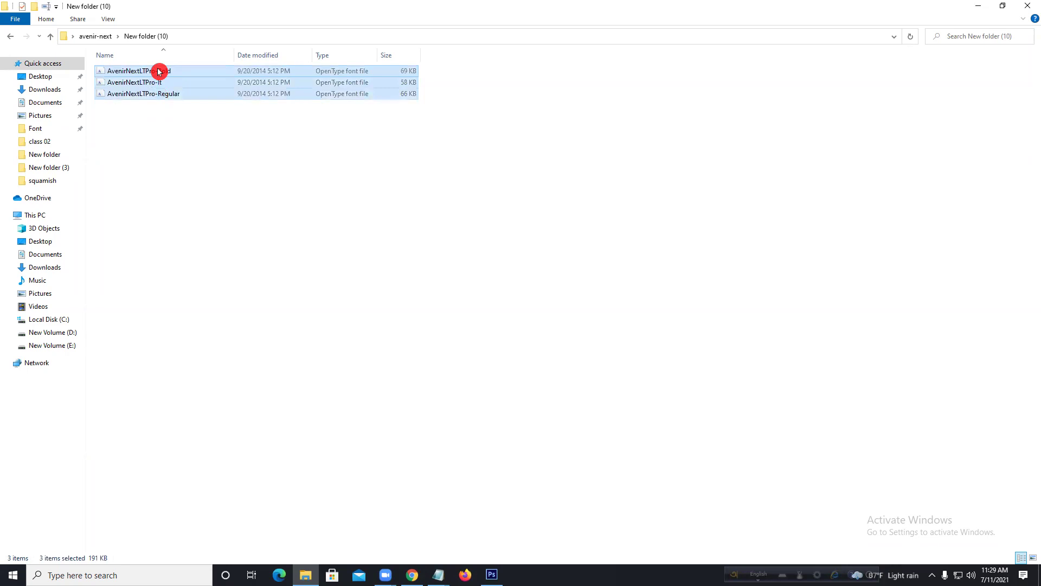
right_click(159, 73)
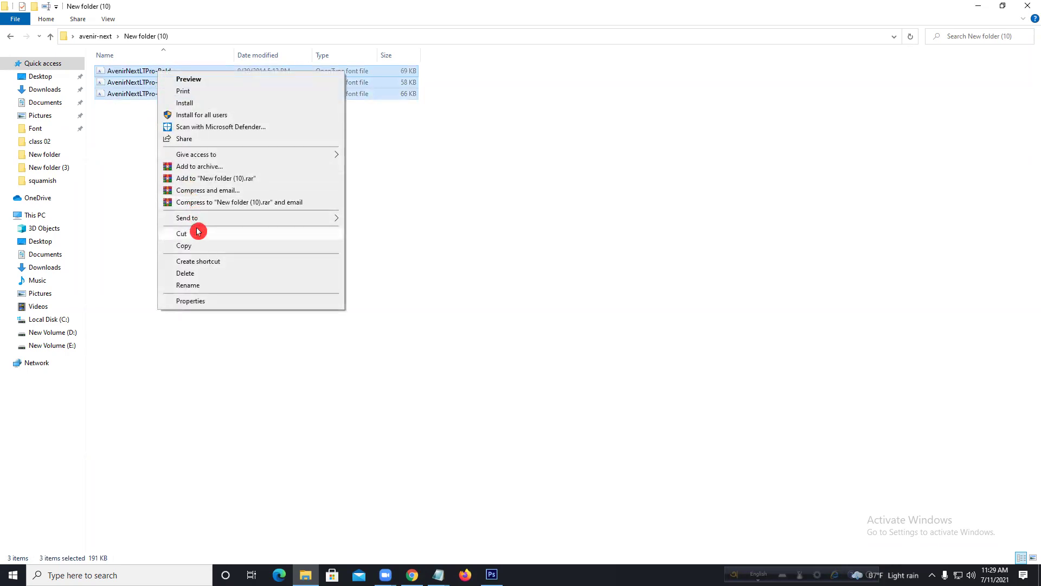
left_click(198, 107)
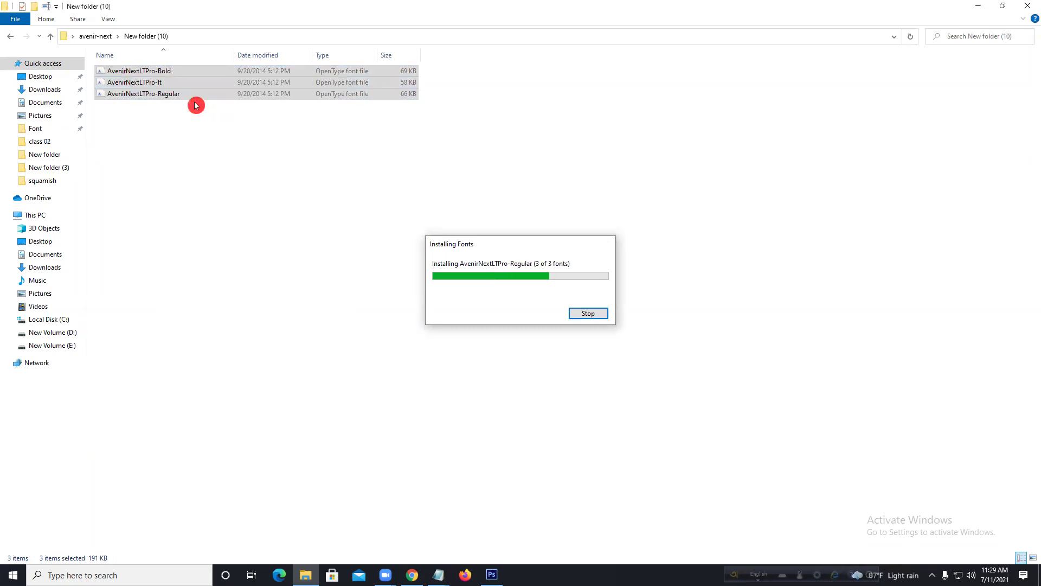
Step: Copy all three Avenir Next LT Pro font files to the clipboard
left_click_drag(234, 179, 92, 52)
left_click(137, 147)
left_click(149, 71)
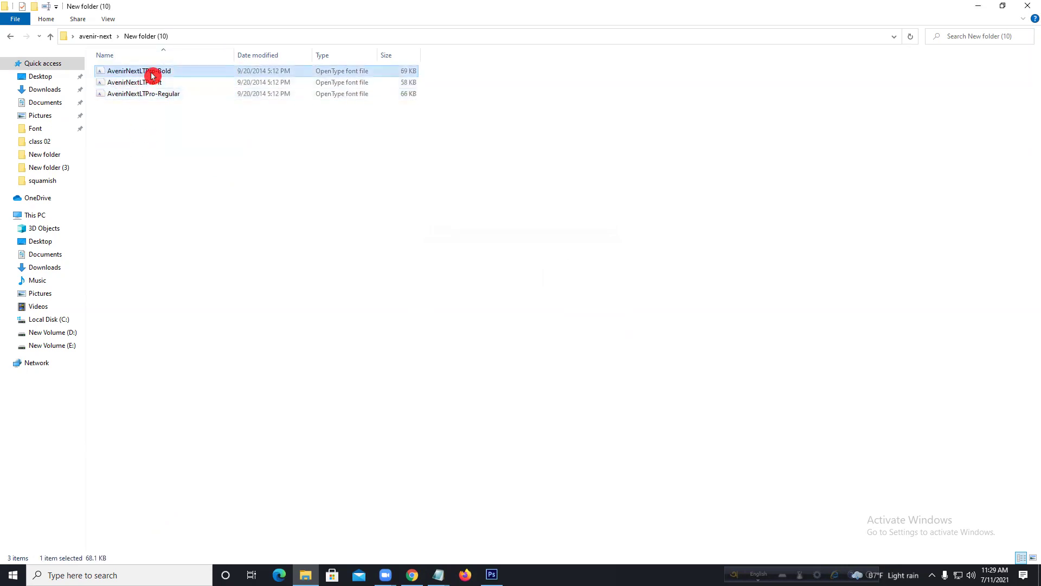
right_click(150, 74)
left_click(114, 144)
left_click_drag(155, 133, 134, 70)
right_click(134, 71)
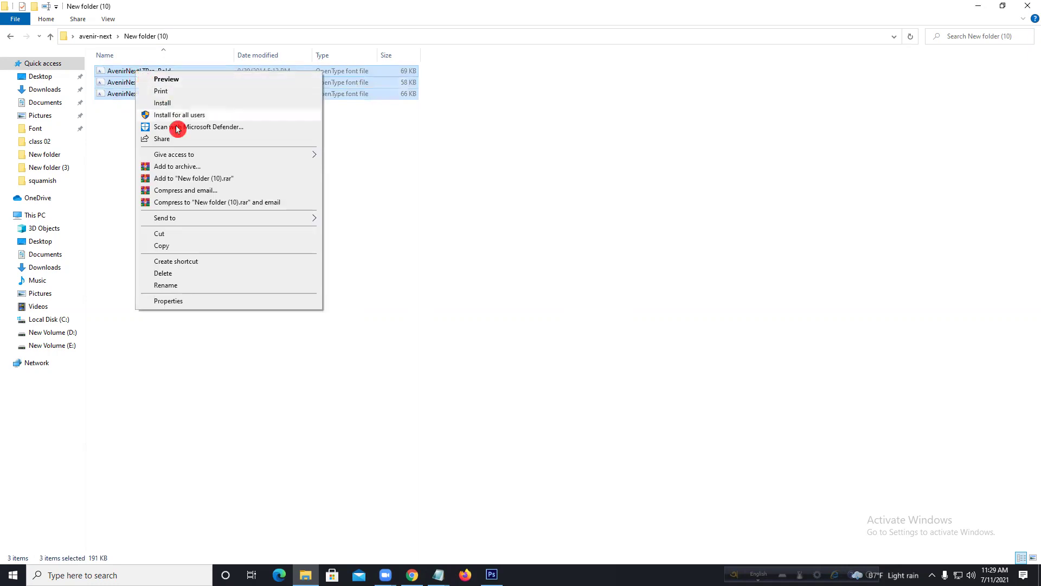
left_click(181, 247)
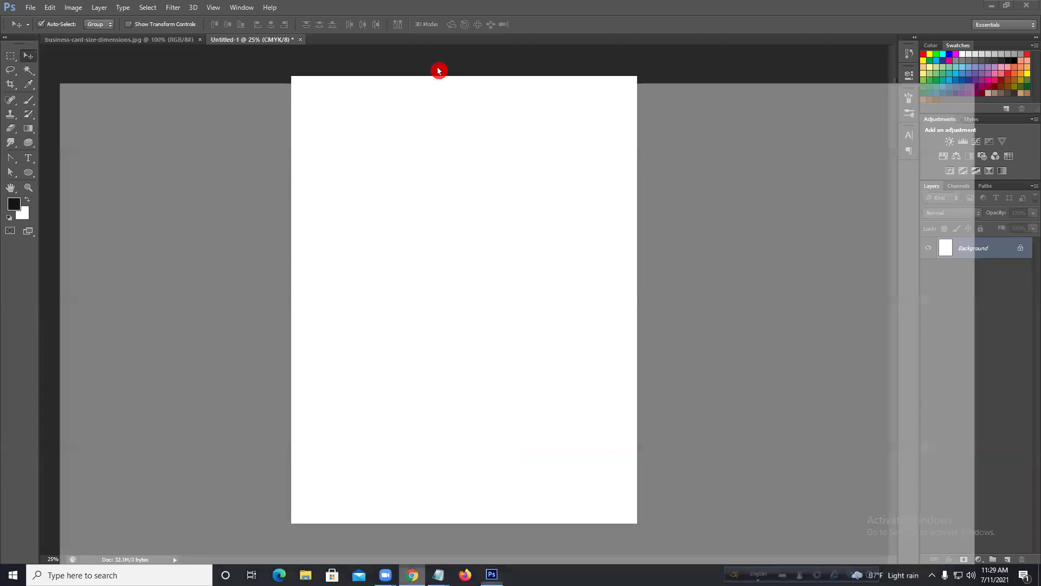
Step: In GraphicRiver, close the Strict Business Card tab and two other business card listing tabs
left_click(412, 574)
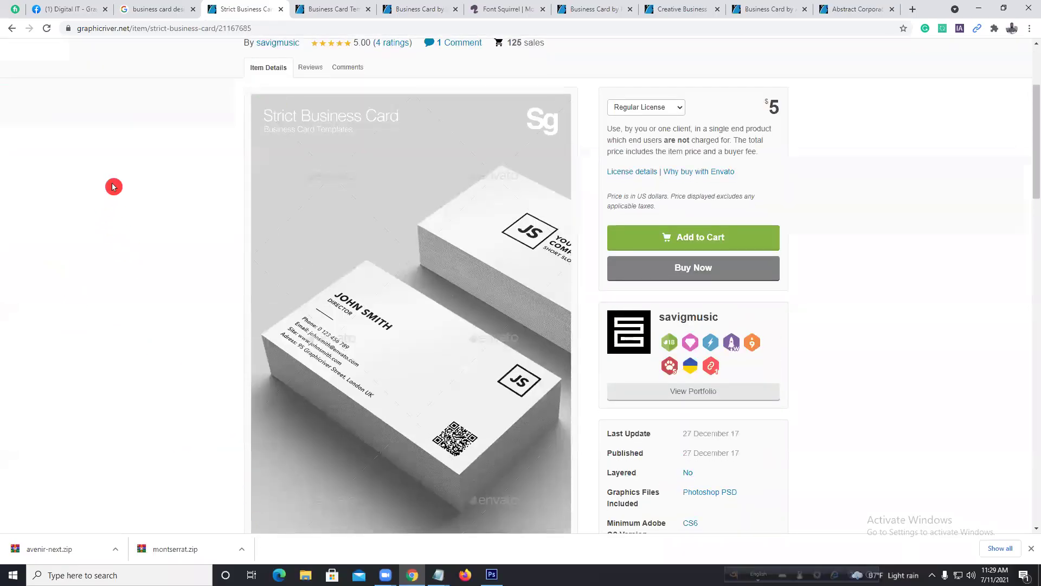
scroll(114, 186, "up", 3)
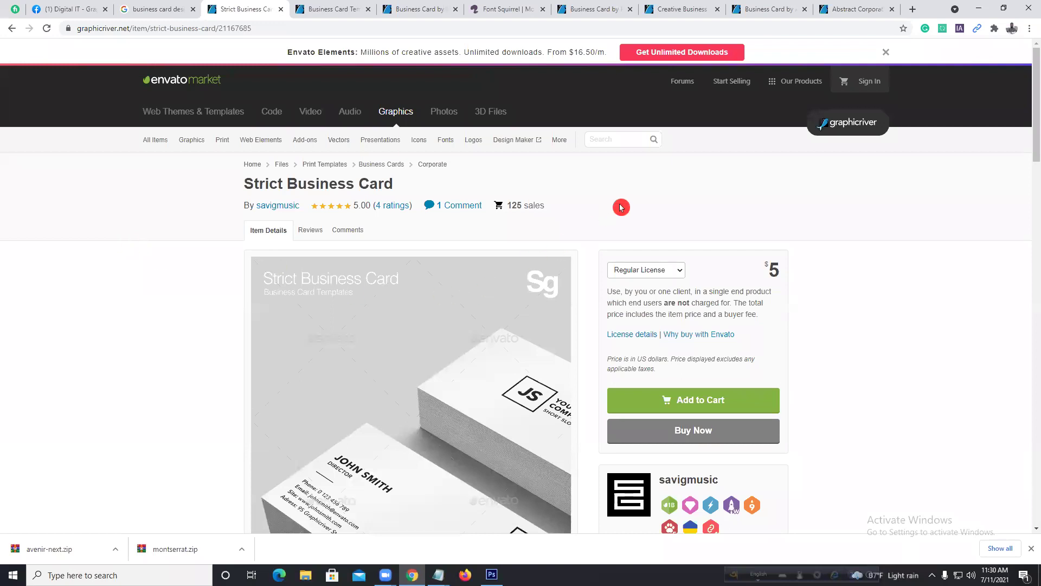
scroll(597, 211, "down", 5)
scroll(829, 281, "down", 3)
scroll(830, 281, "down", 2)
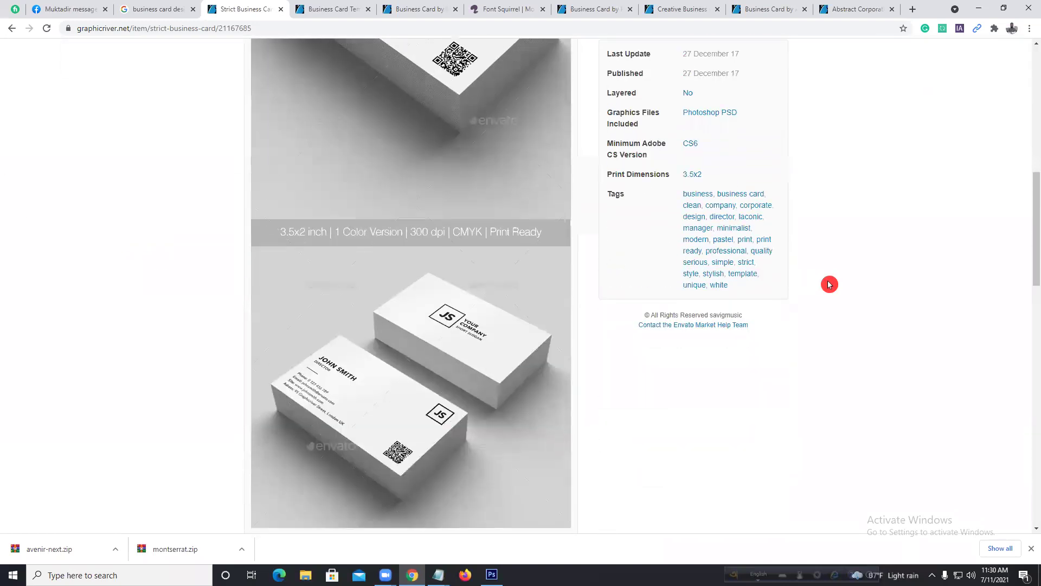
scroll(829, 281, "down", 2)
left_click(281, 10)
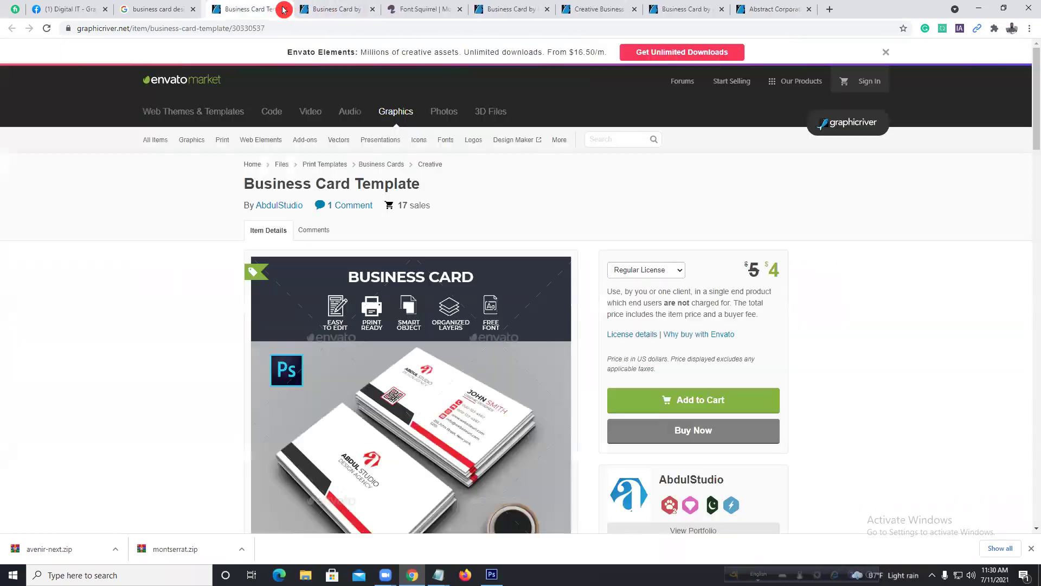
left_click(282, 10)
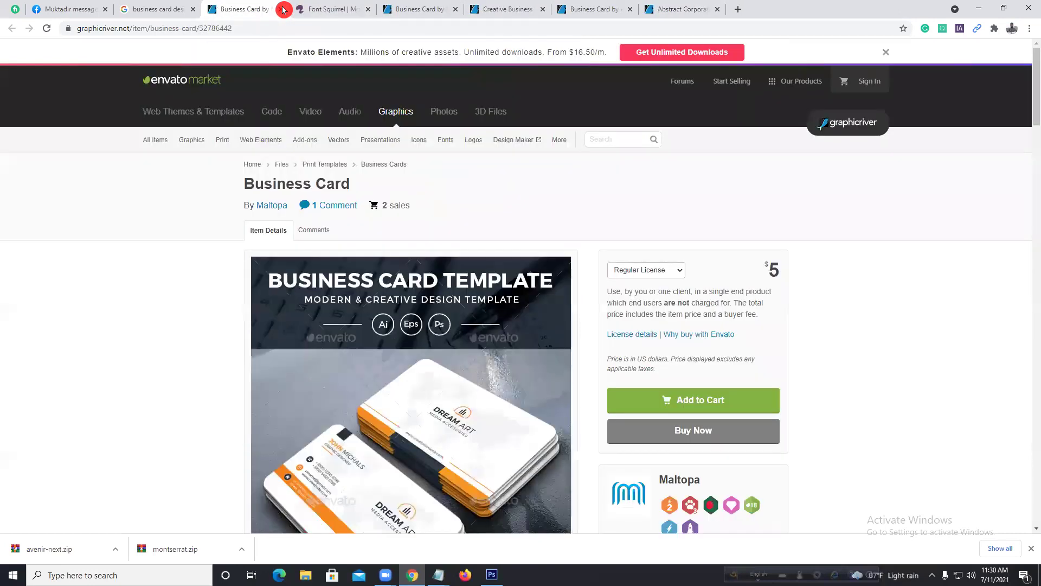
left_click(282, 10)
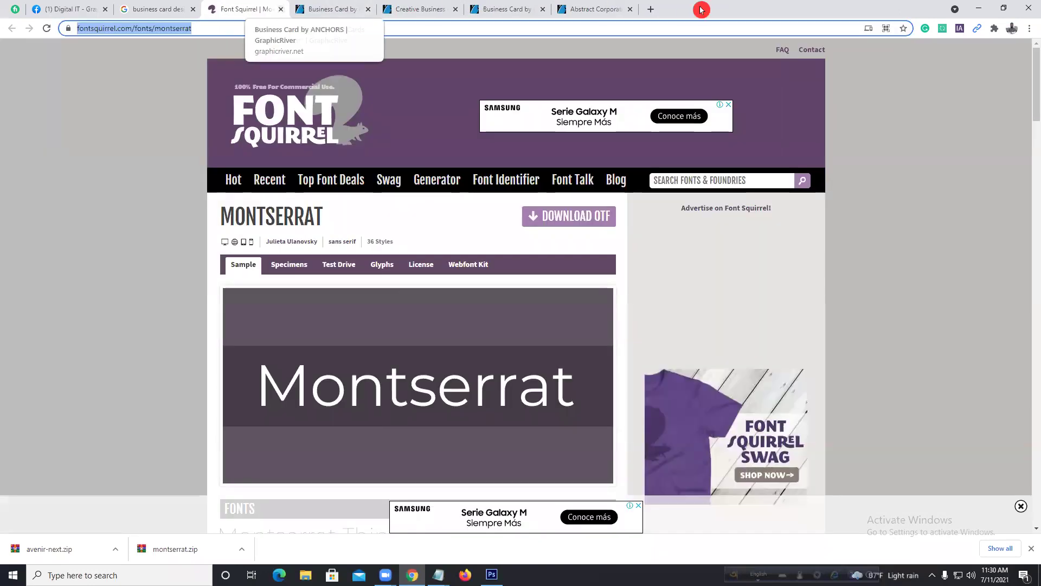
Step: Review the Picoartbd listing's 3.5×2 inch, .25 bleed specs and highlight its Montserrat font
left_click(465, 9)
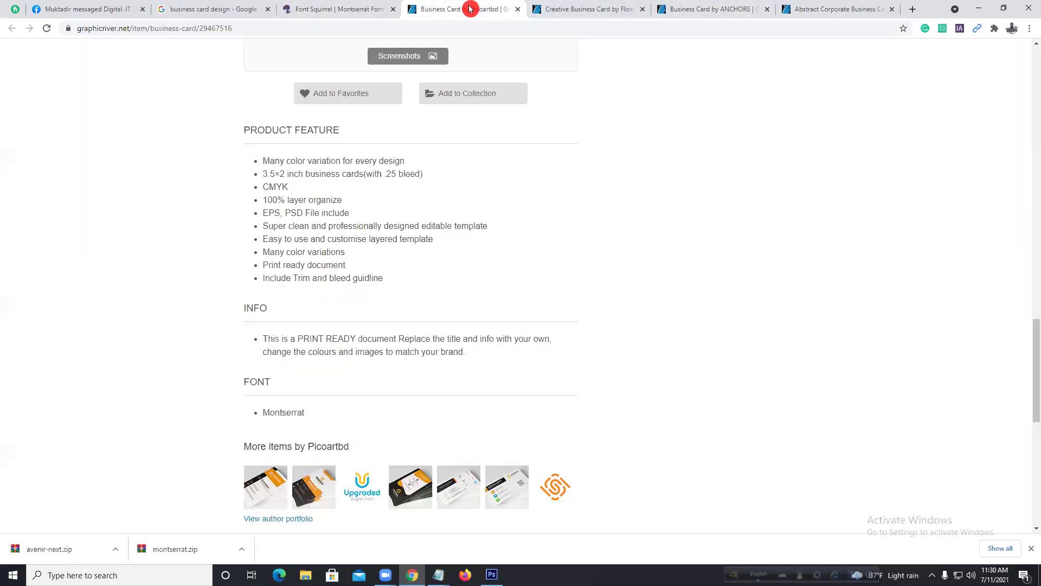
scroll(728, 205, "up", 5)
scroll(716, 197, "up", 4)
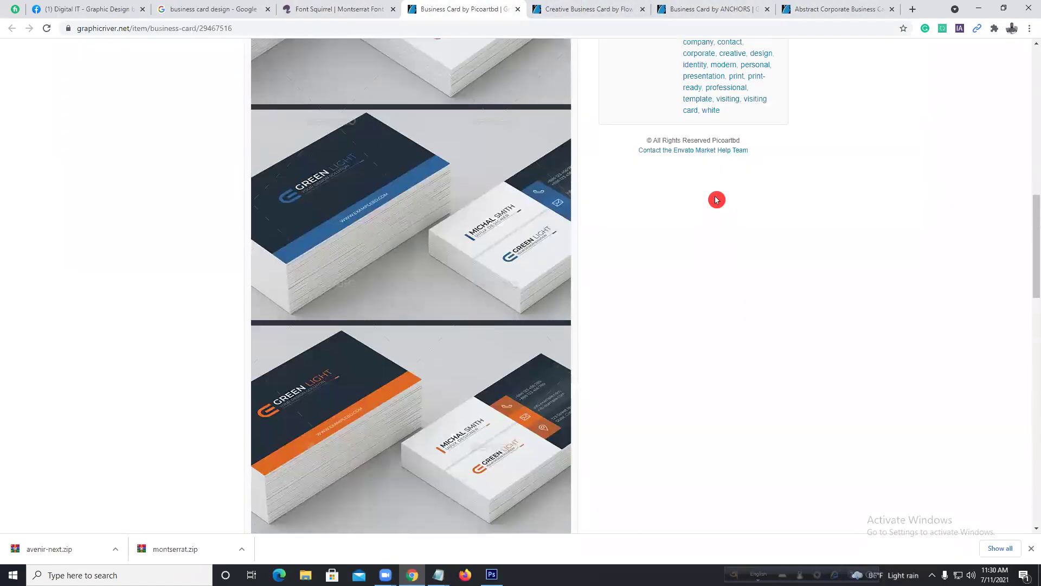
scroll(710, 201, "up", 2)
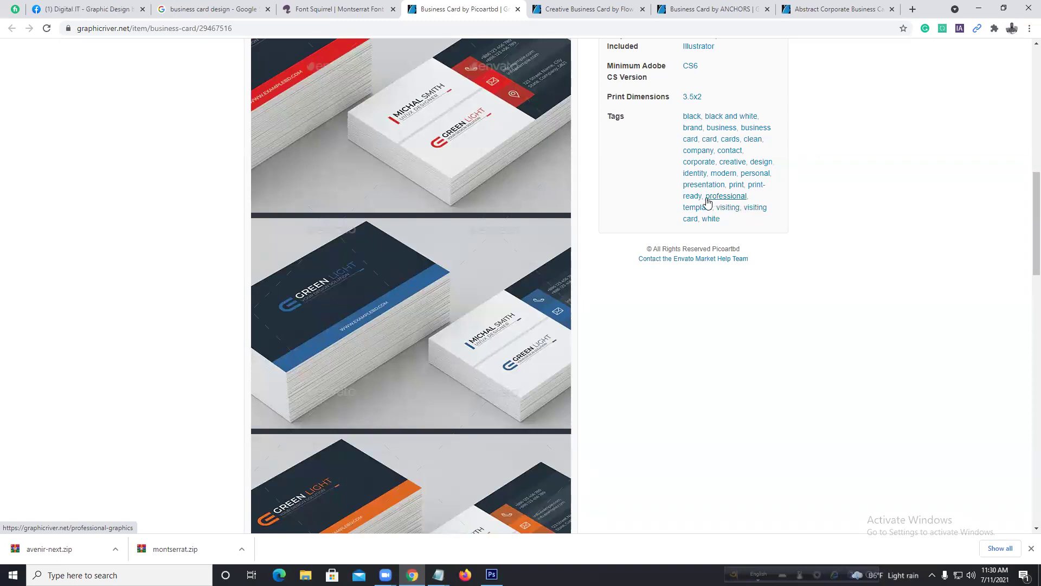
scroll(708, 201, "up", 4)
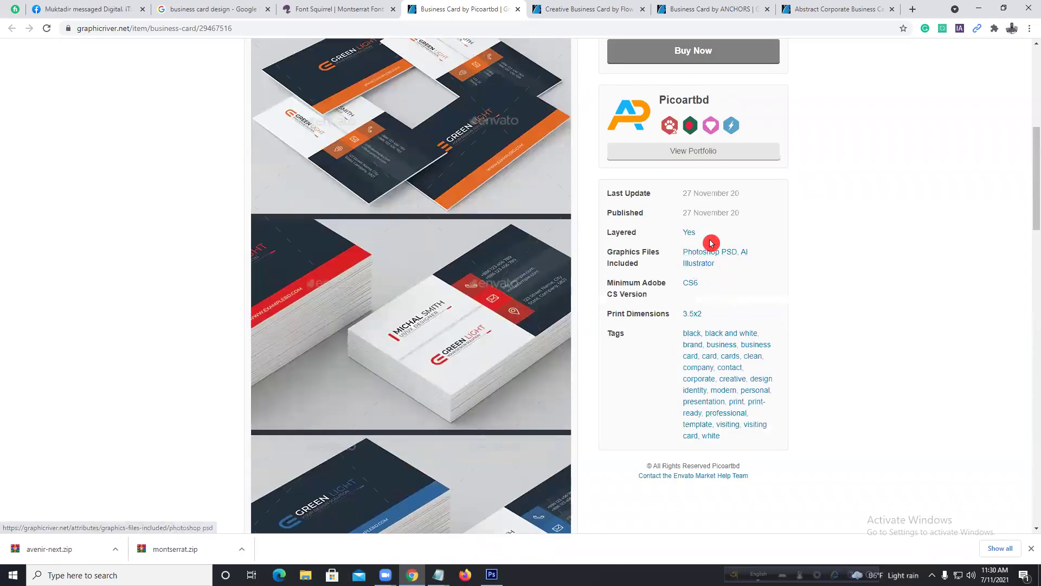
scroll(695, 300, "down", 3)
scroll(667, 320, "down", 6)
scroll(664, 323, "down", 5)
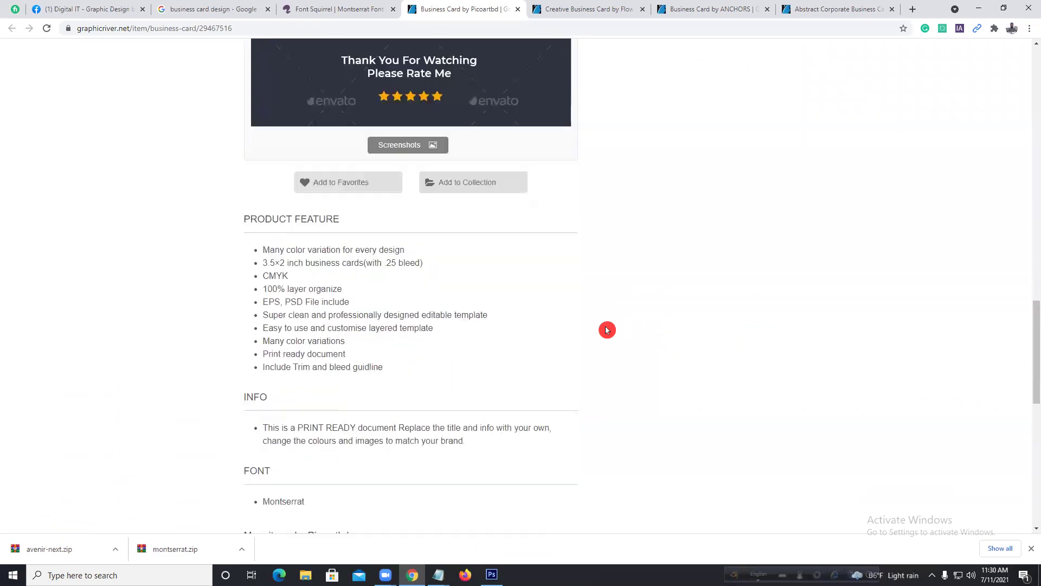
scroll(282, 350, "down", 3)
left_click_drag(302, 315, 275, 312)
left_click(284, 306)
scroll(381, 183, "up", 2)
left_click(382, 183)
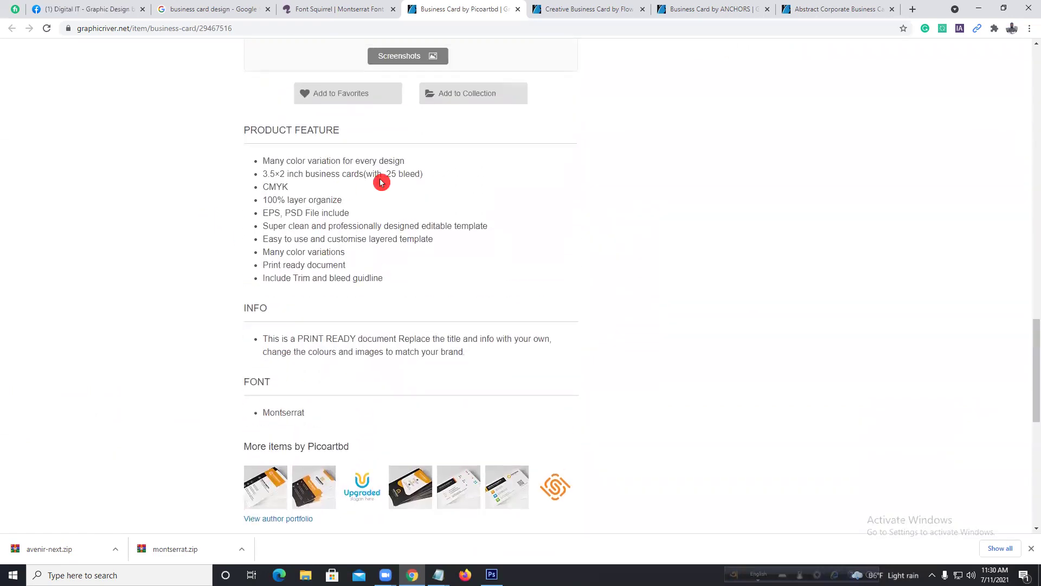
left_click(622, 236)
Step: Hide the browser and Photoshop, then arrange the avenir-next and montserrat items on the desktop
left_click(976, 8)
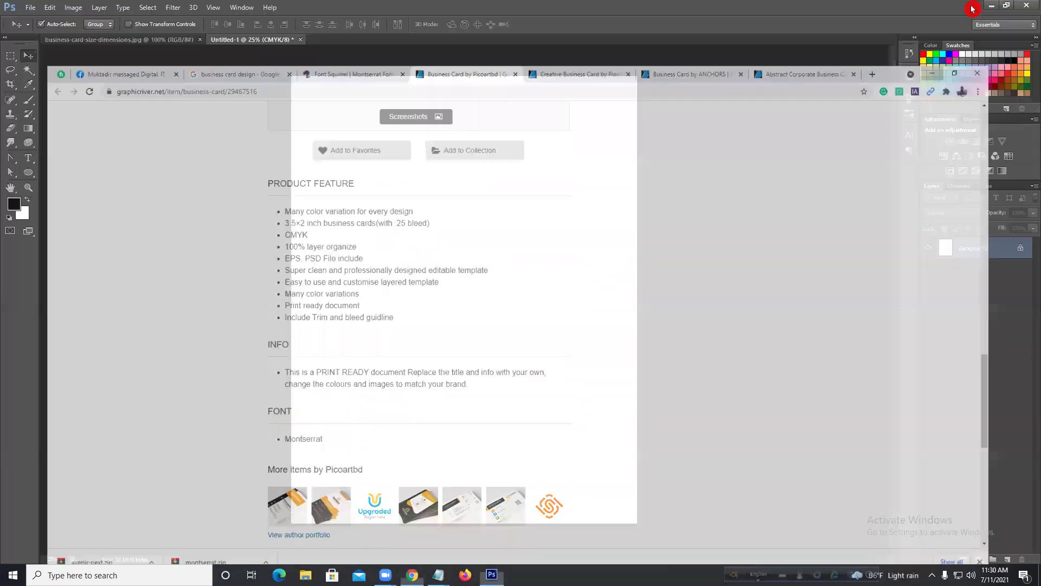
left_click(986, 9)
left_click(385, 128)
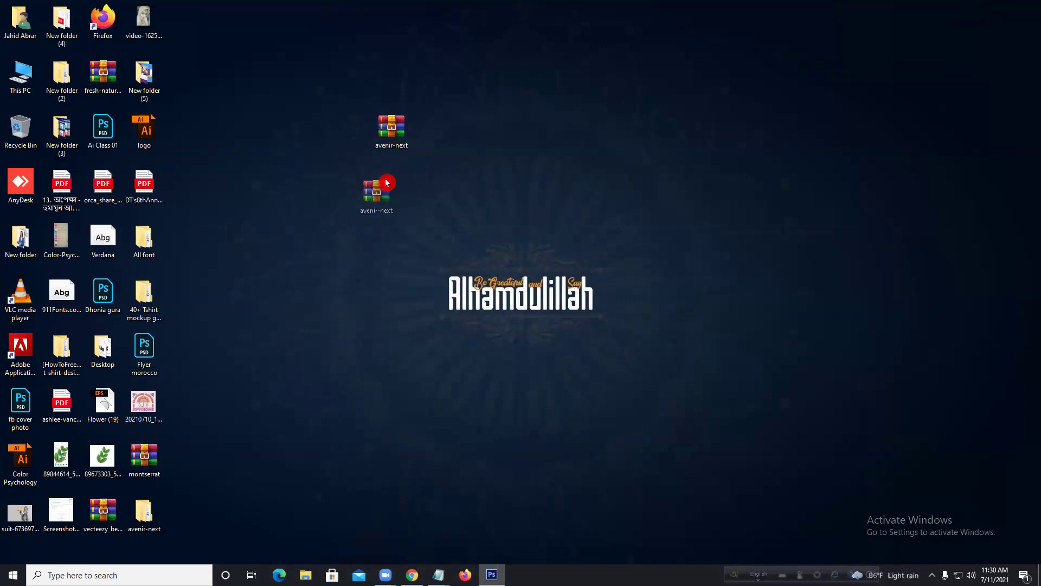
left_click_drag(385, 128, 388, 184)
left_click_drag(144, 458, 638, 187)
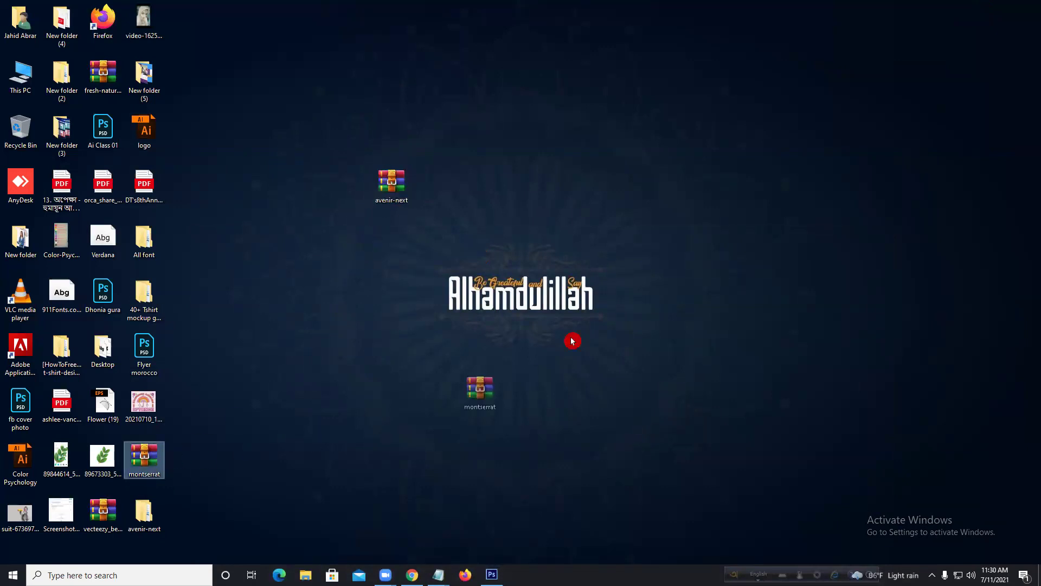
right_click(635, 182)
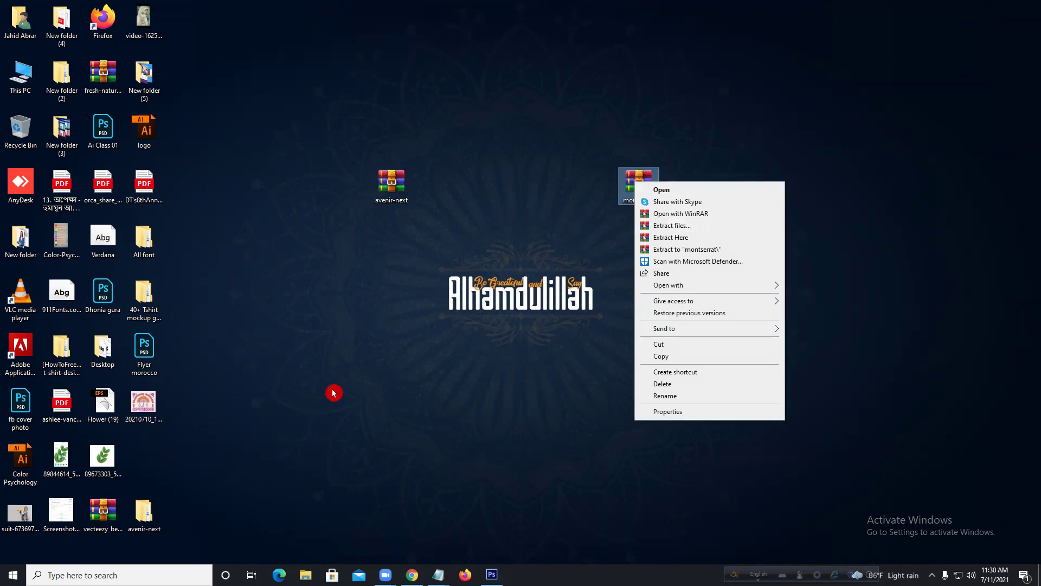
left_click(321, 426)
left_click_drag(143, 513, 428, 288)
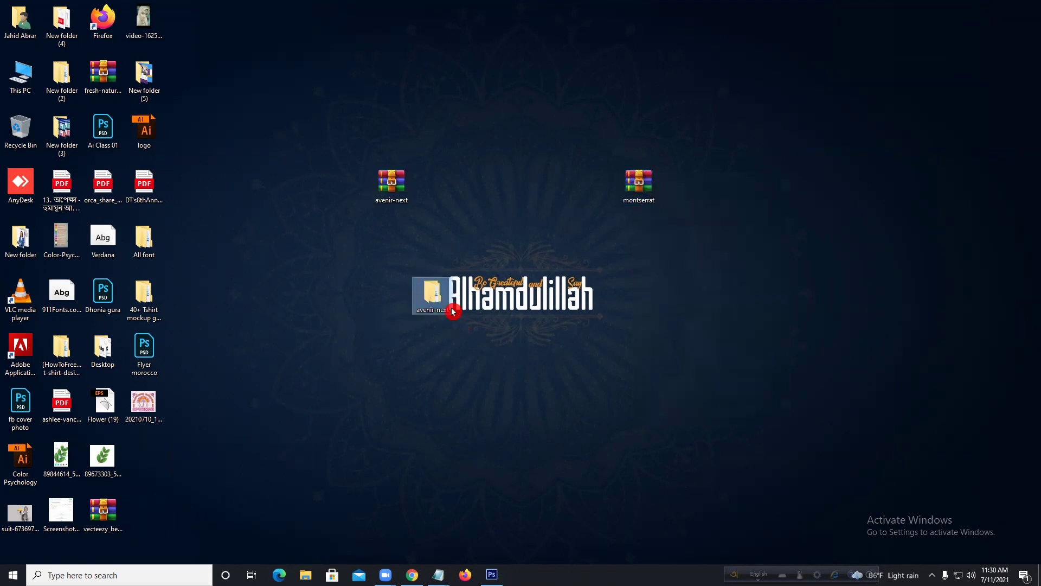
Step: Install AvenirNextLTPro-Bold from avenir-next.zip's New folder (10), replacing the existing copy
double_click(399, 183)
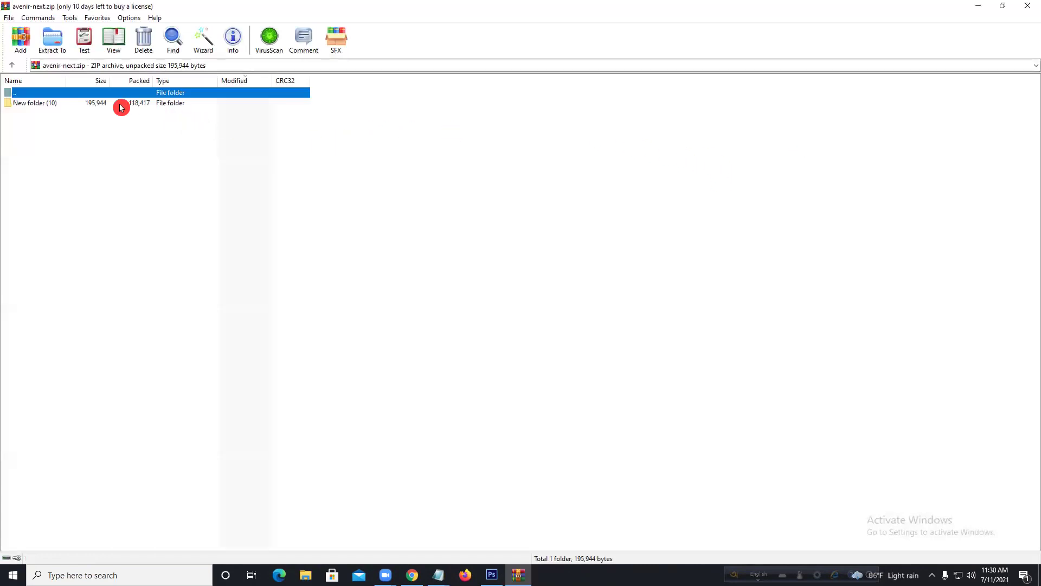
double_click(88, 103)
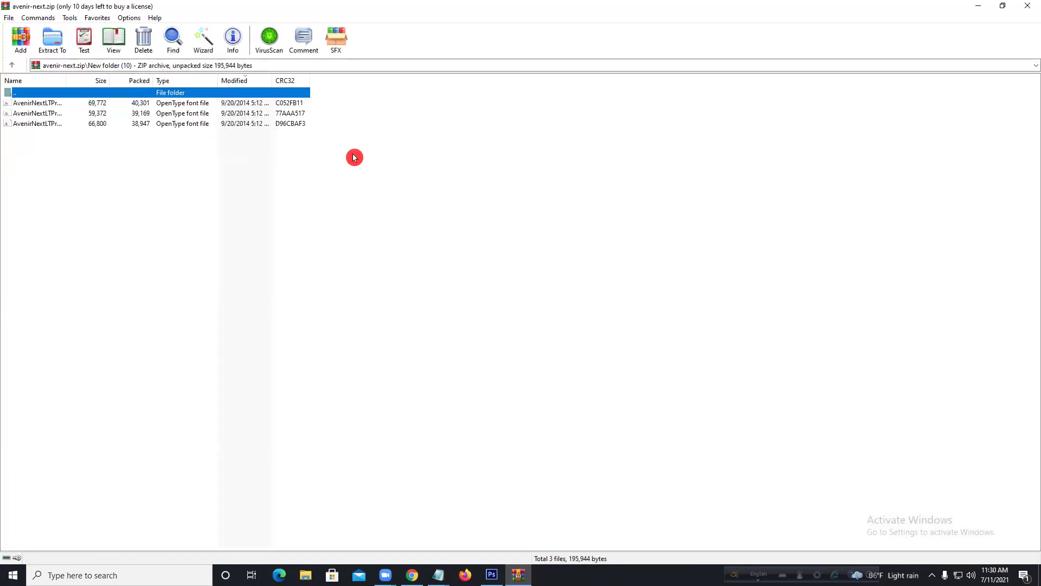
double_click(125, 107)
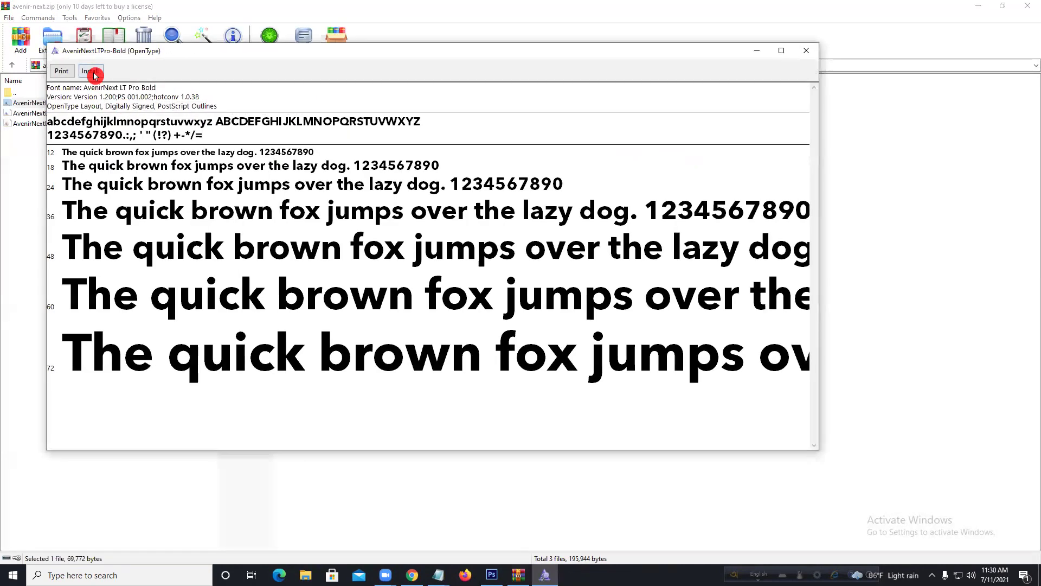
left_click(90, 71)
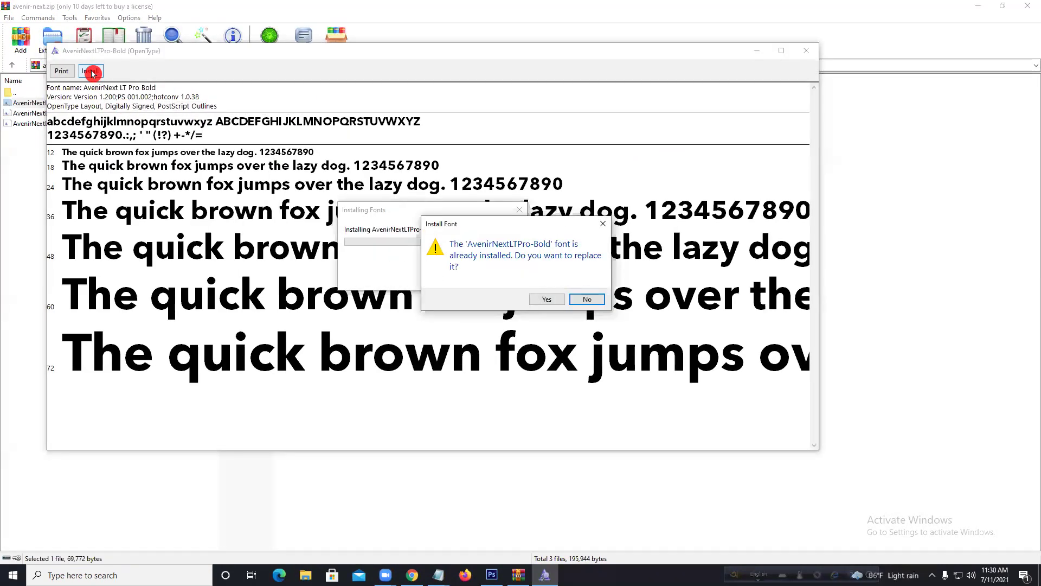
left_click(544, 300)
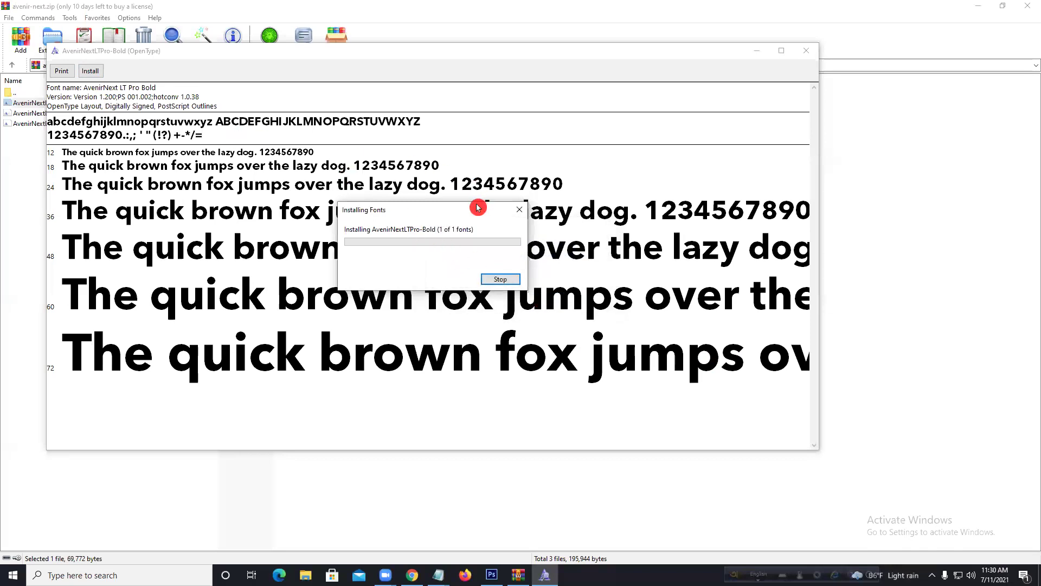
left_click(807, 51)
left_click(1028, 7)
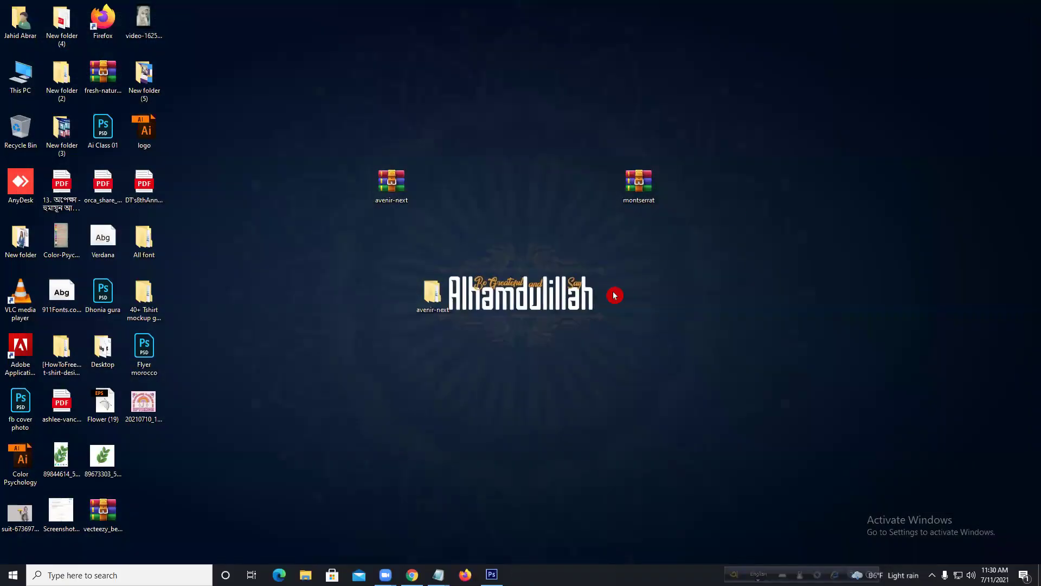
Step: Recycle both font archives and the avenir-next folder, then view business-card-size-dimensions.jpg in Photoshop
left_click_drag(339, 117, 889, 385)
left_click_drag(648, 195, 28, 137)
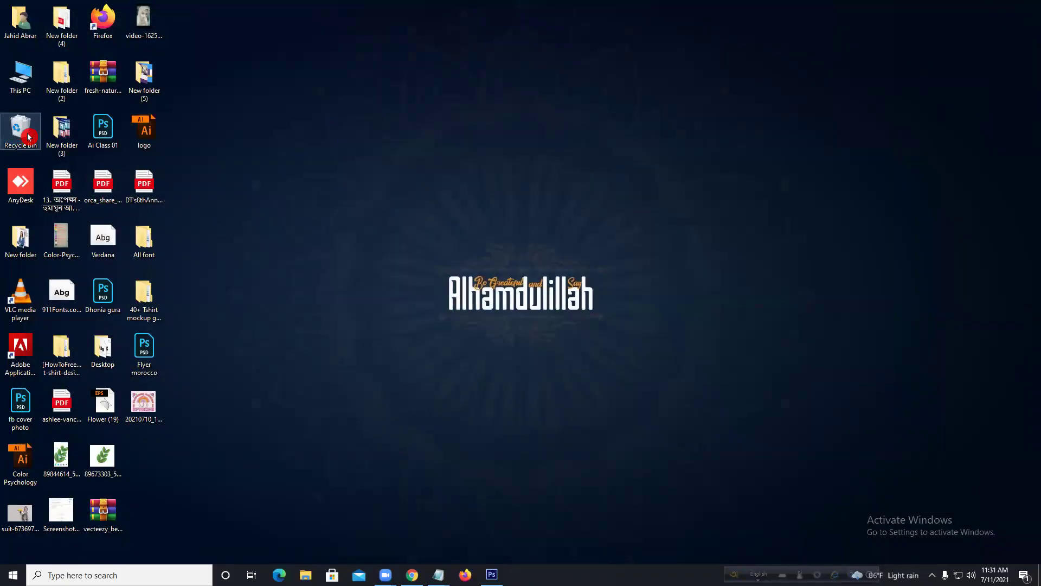
right_click(327, 113)
left_click(367, 147)
right_click(369, 145)
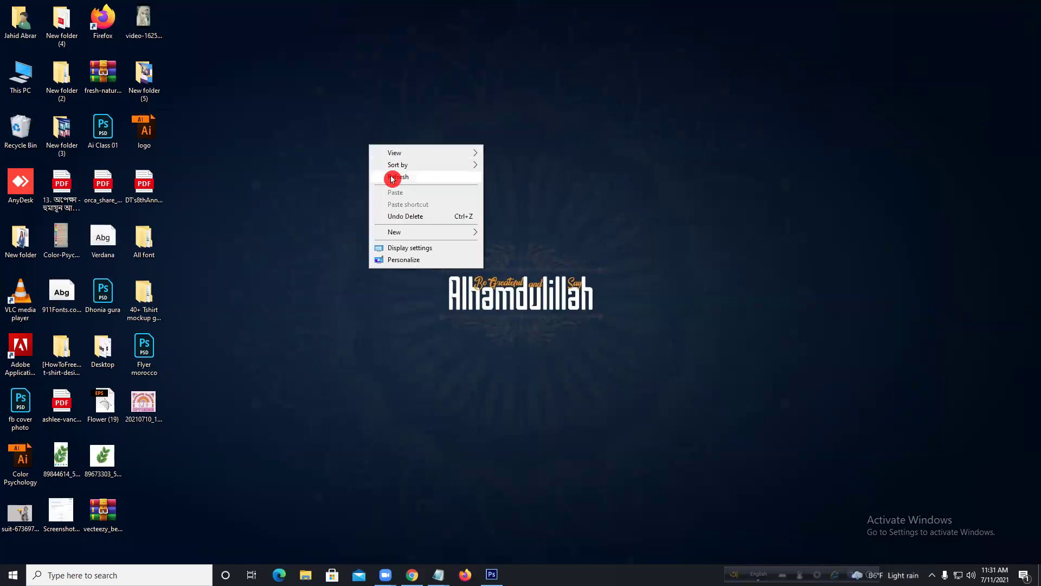
left_click(390, 176)
mouse_move(411, 574)
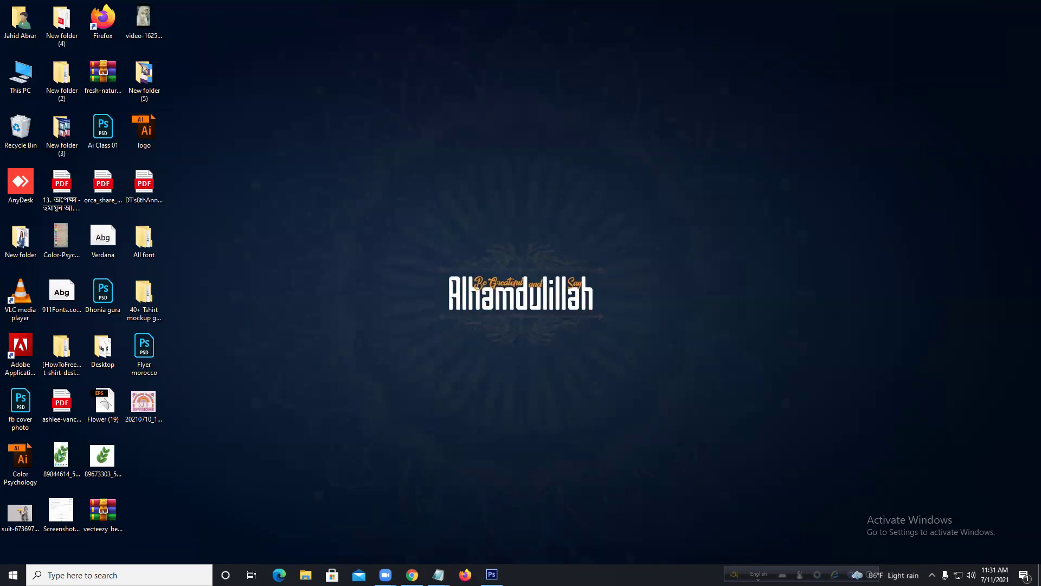
left_click(492, 574)
left_click(108, 43)
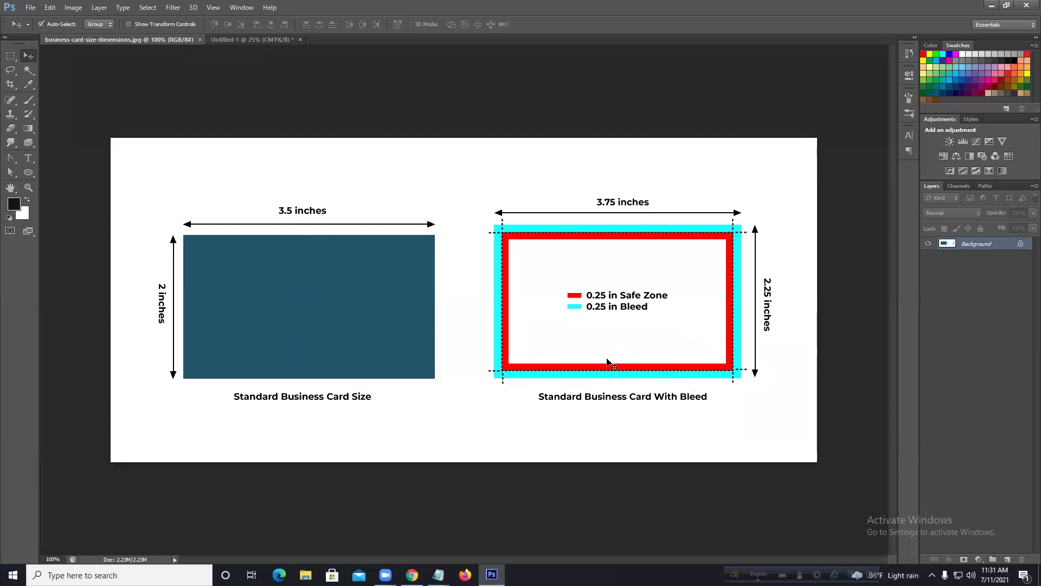
left_click(412, 575)
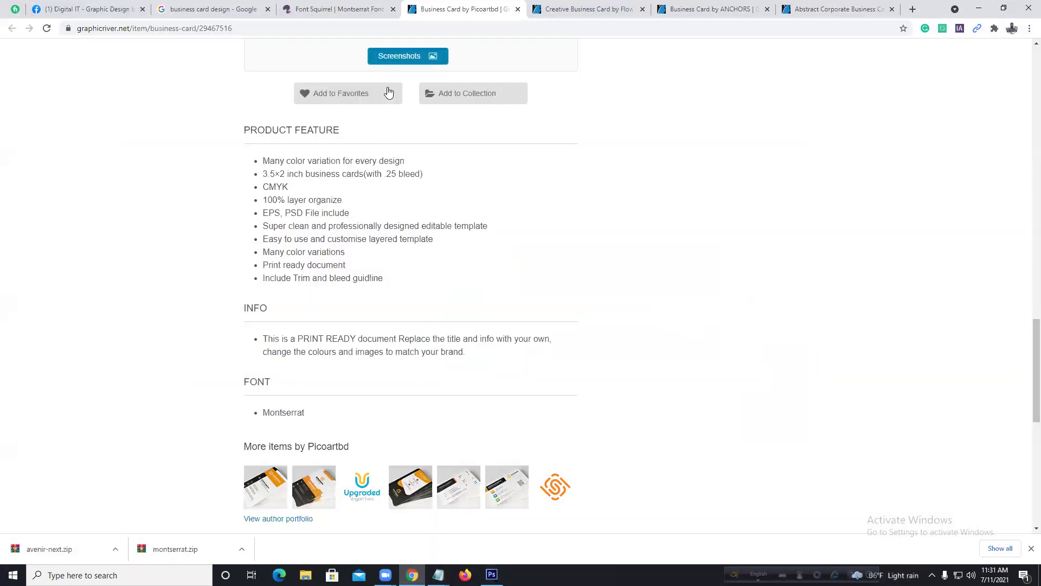
scroll(350, 325, "up", 2)
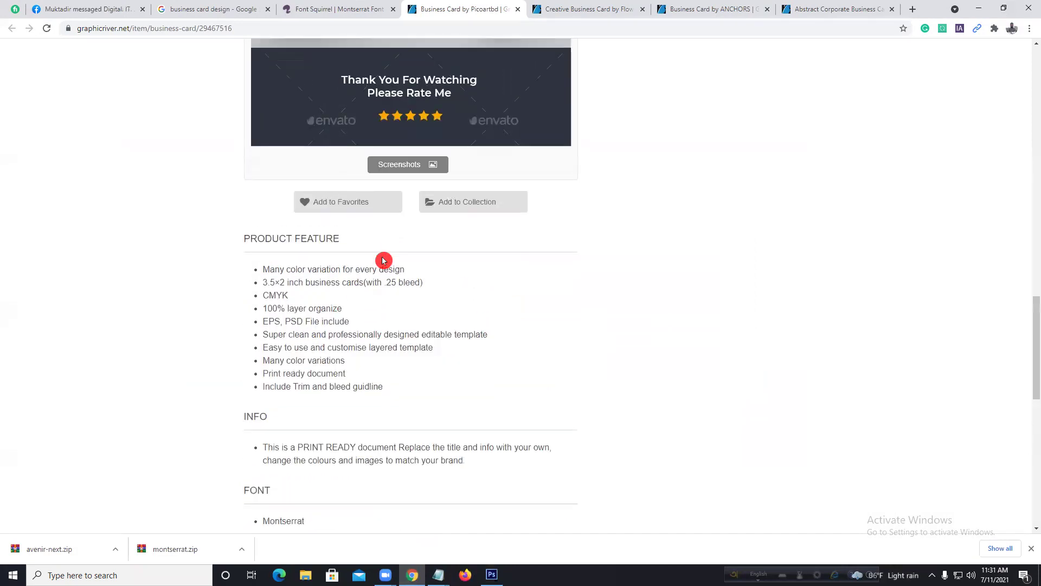
double_click(395, 285)
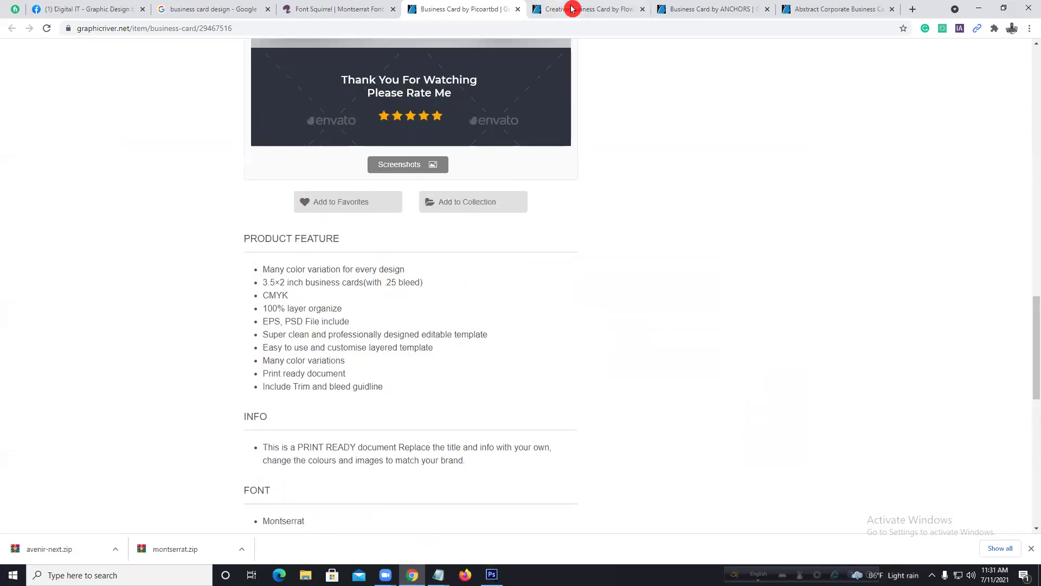
left_click(569, 10)
middle_click(504, 332)
scroll(542, 358, "down", 4)
scroll(485, 357, "down", 5)
scroll(486, 357, "down", 4)
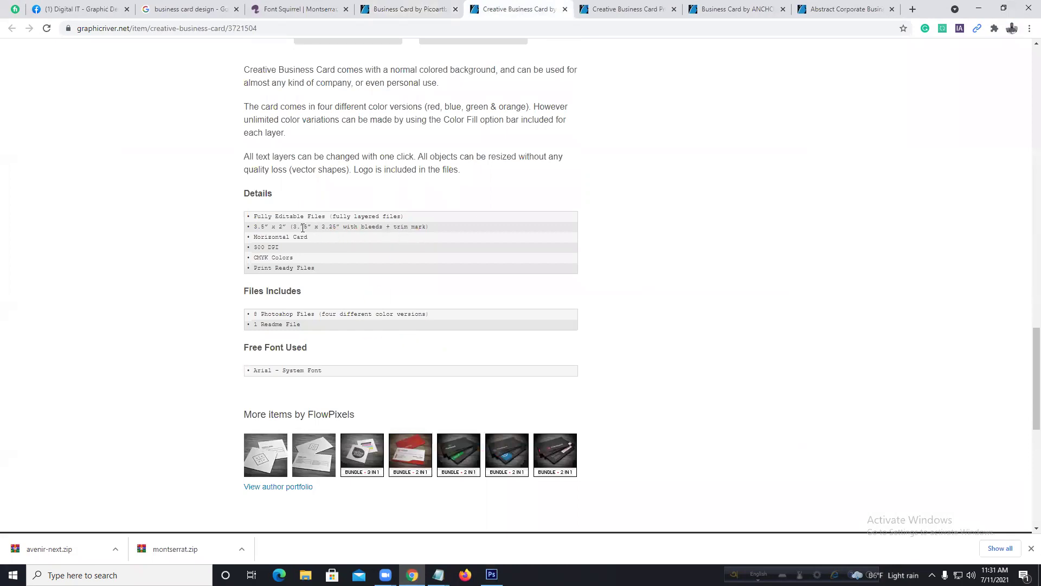
double_click(307, 228)
left_click_drag(326, 227, 333, 234)
left_click(568, 47)
left_click(721, 9)
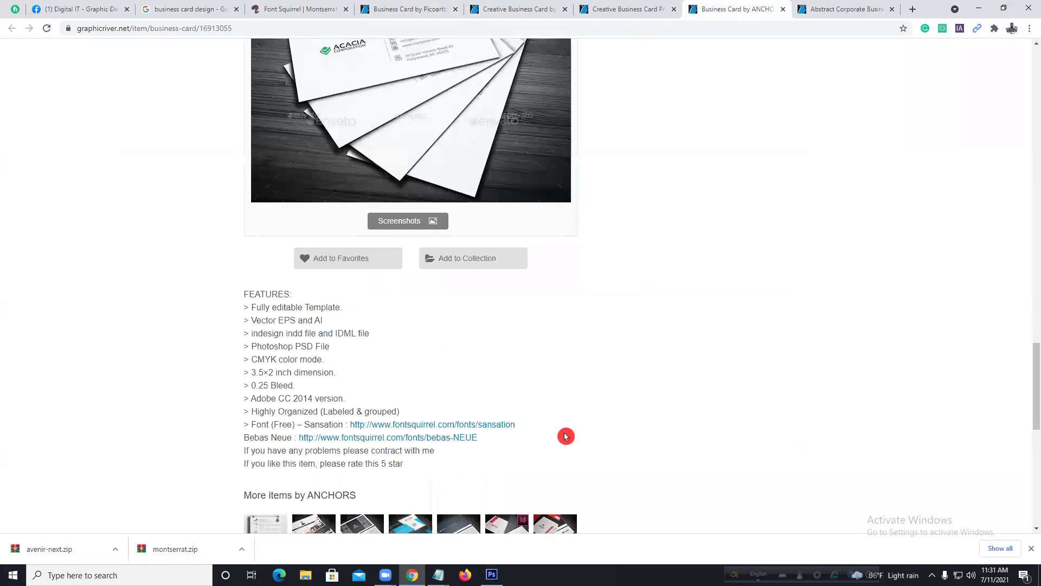
double_click(257, 385)
left_click(355, 389)
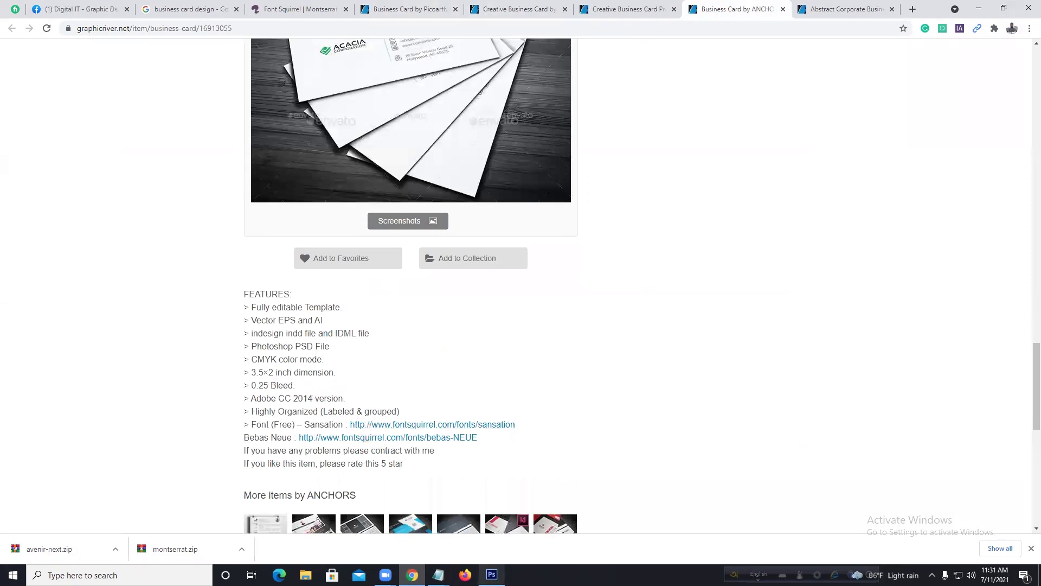
left_click(492, 574)
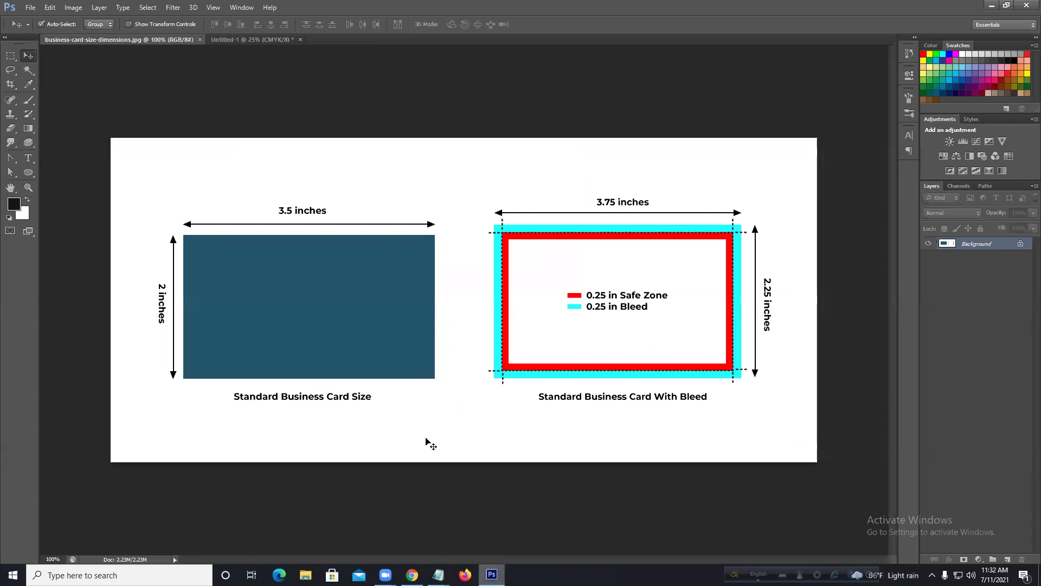
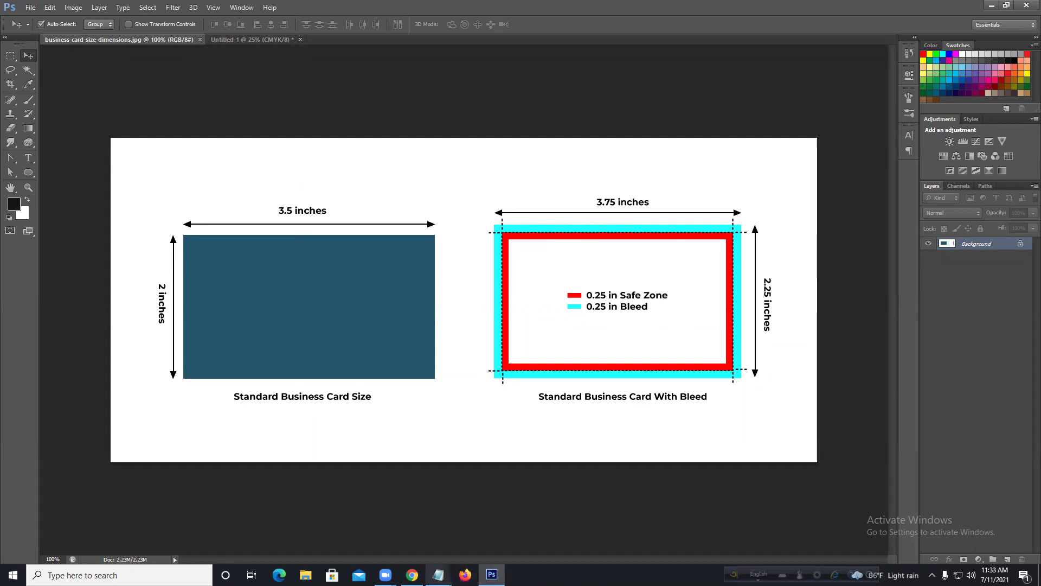
Step: Return to the Google Images business card results and preview the teal-and-black Parrot card
left_click(412, 575)
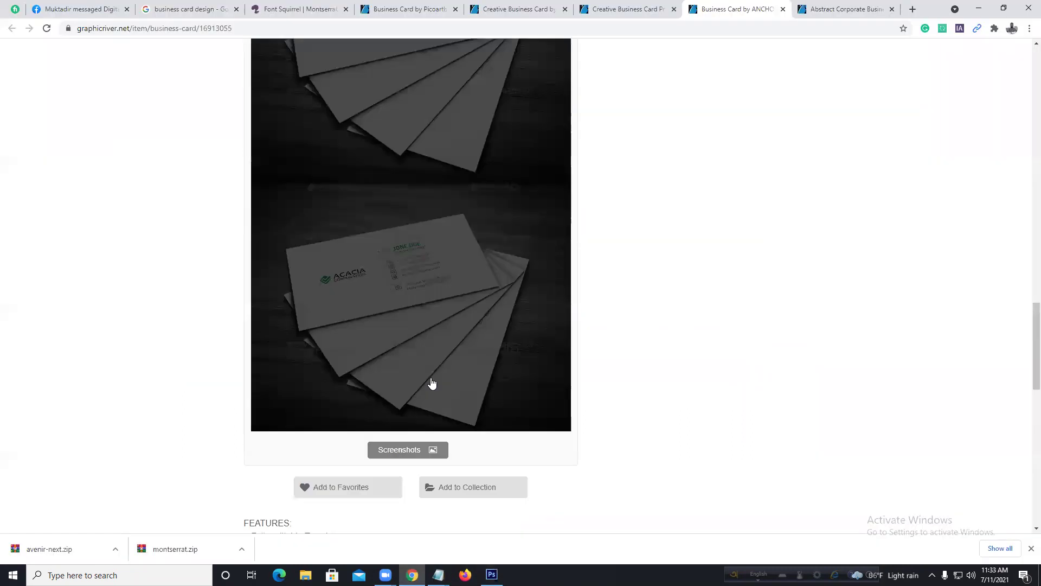
scroll(432, 383, "up", 1)
left_click(184, 9)
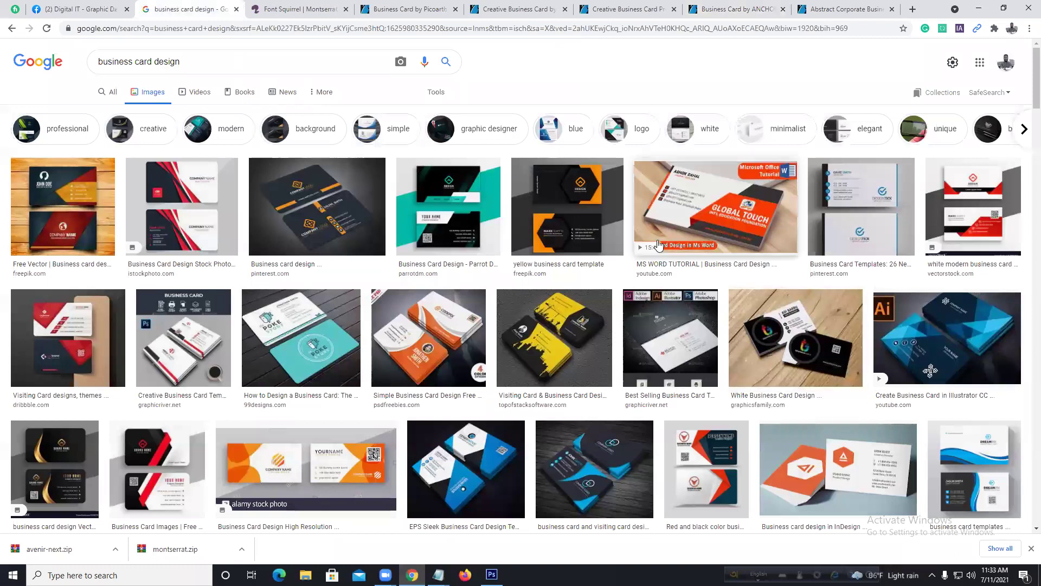
left_click(465, 219)
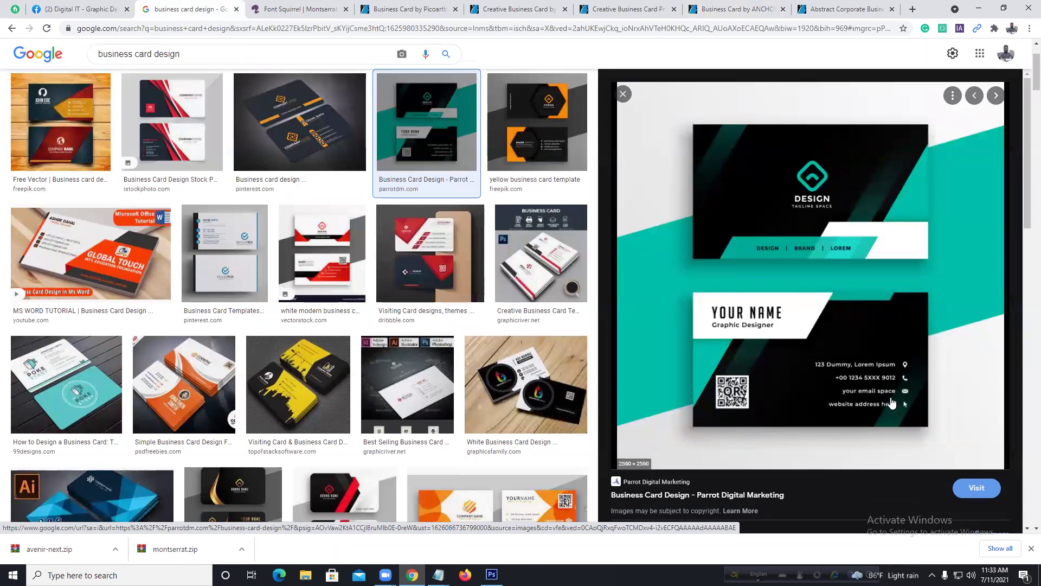
scroll(399, 446, "down", 3)
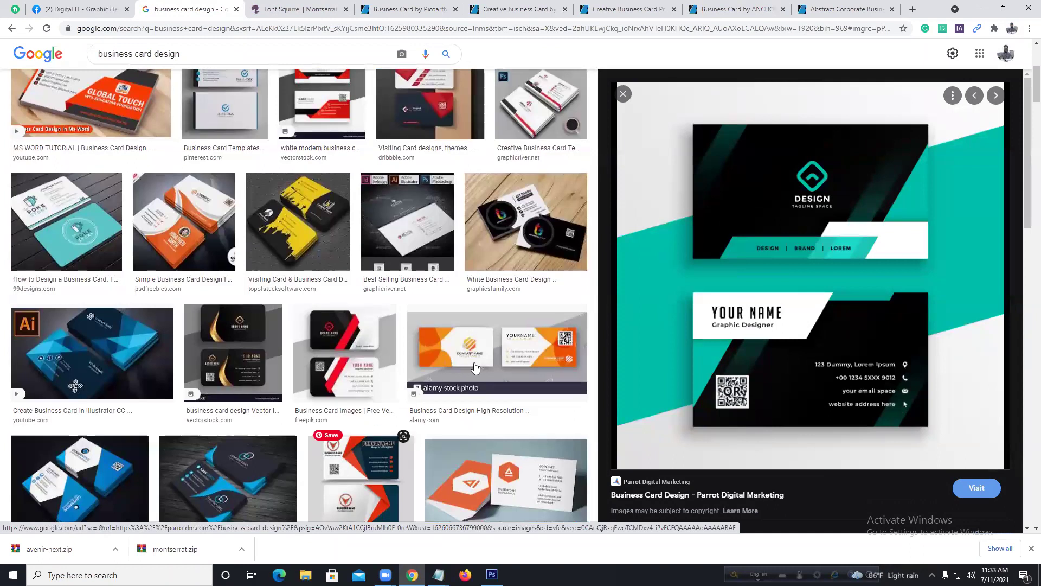
Step: Preview the orange InDesign card, then the blue company card from the related images
left_click(515, 477)
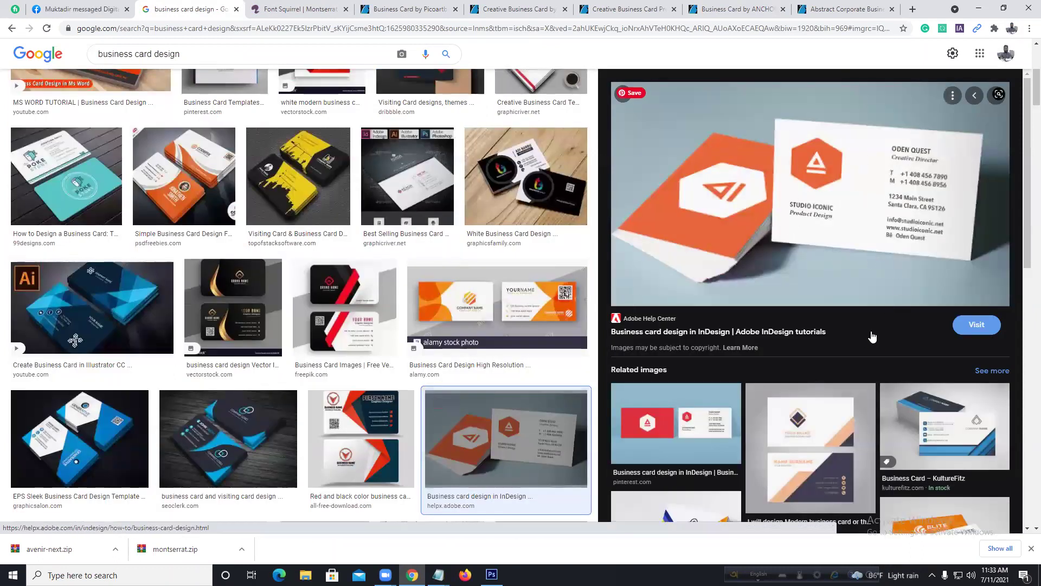
left_click(940, 420)
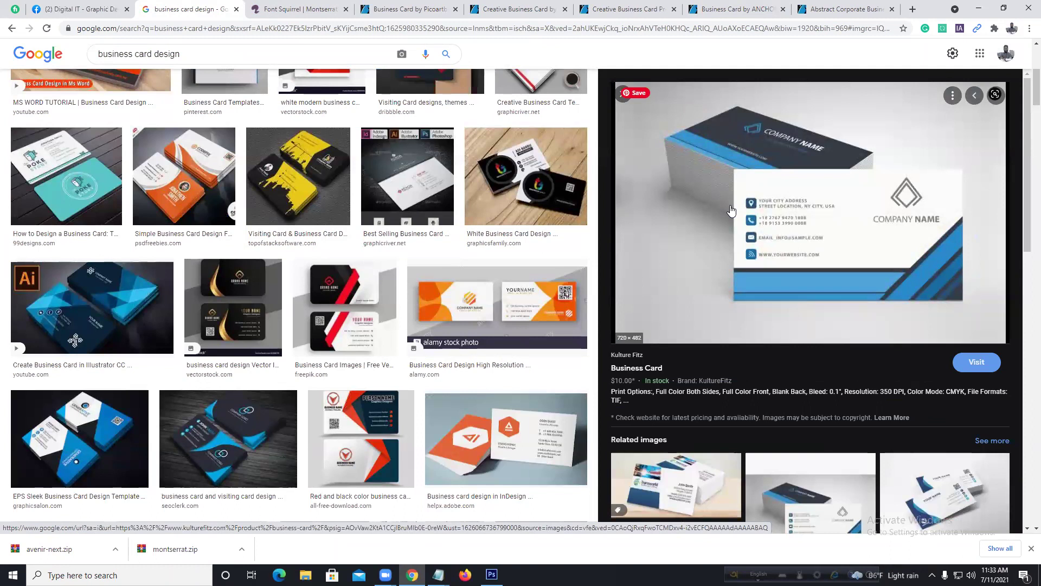
left_click(555, 546)
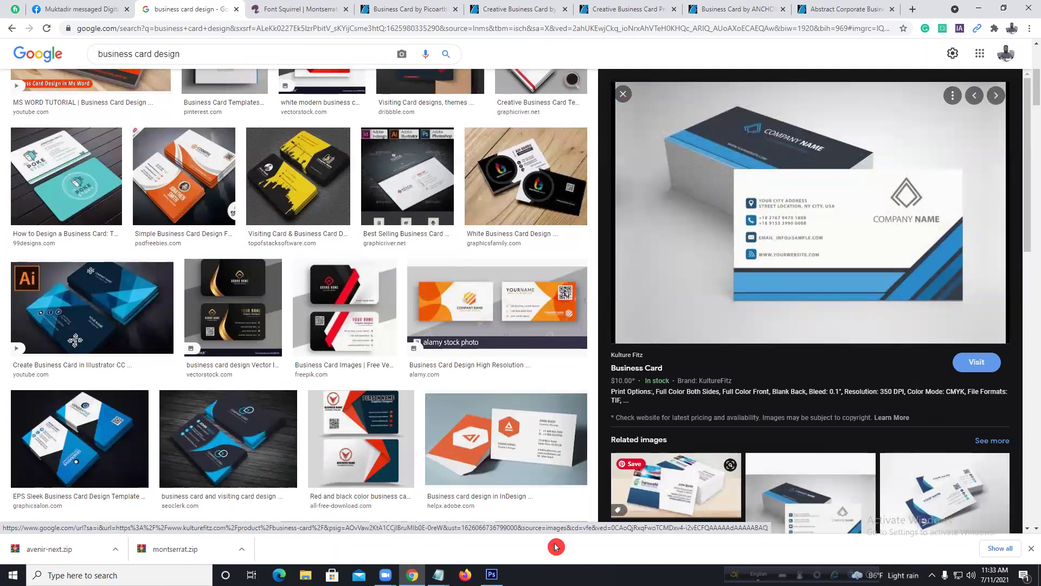
key("alt+Tab")
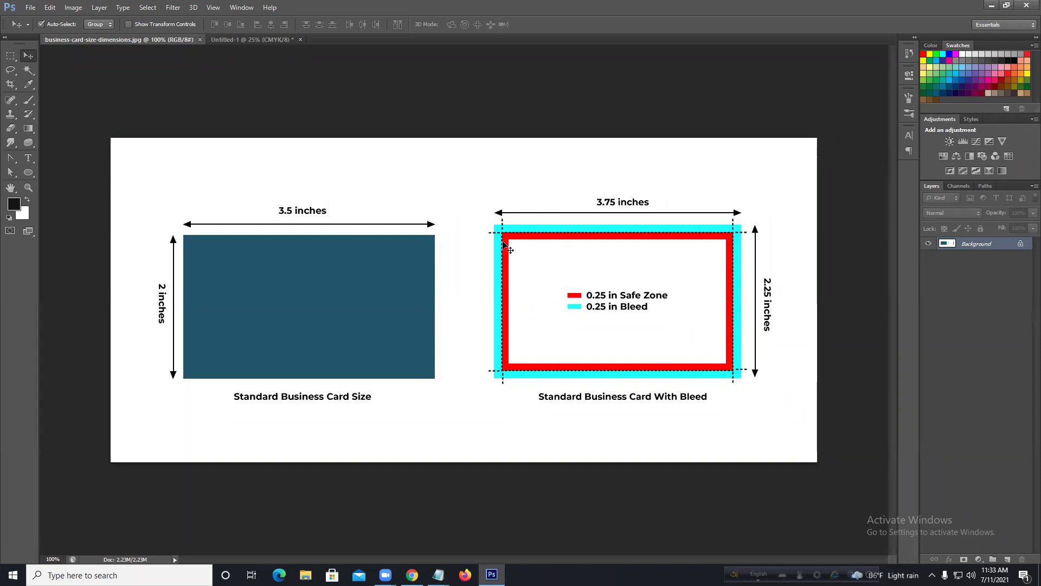
Step: Create a new document 'business card design' at width 3.5 in, height 2 in, 300 ppi, CMYK Color
left_click(21, 8)
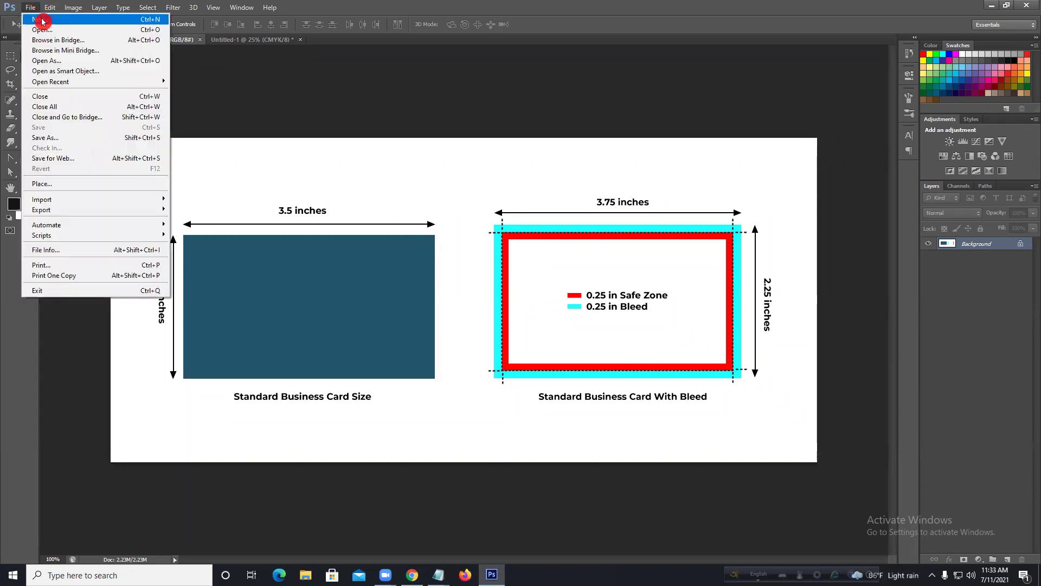
left_click(41, 19)
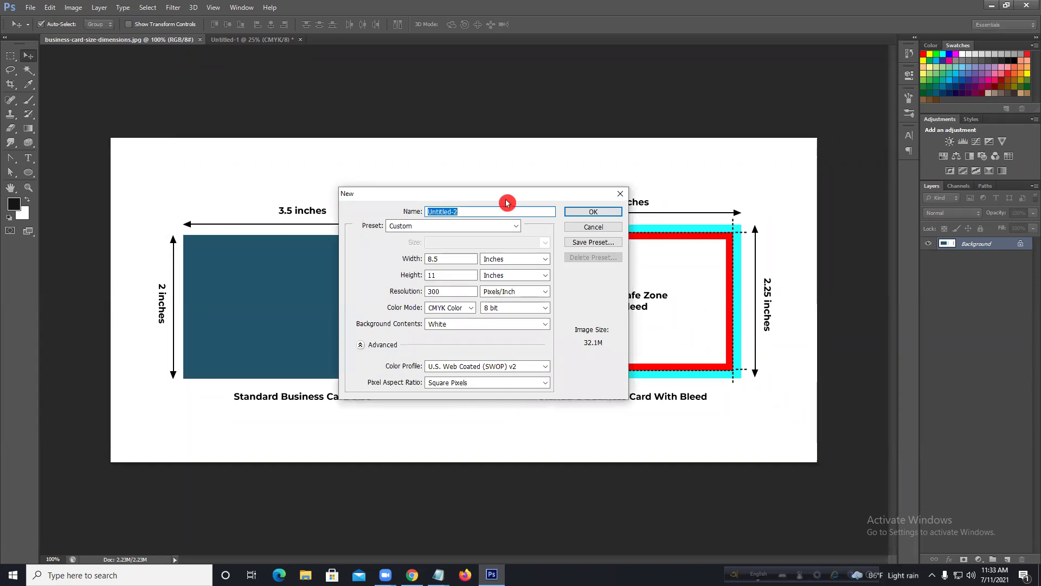
type("business card design")
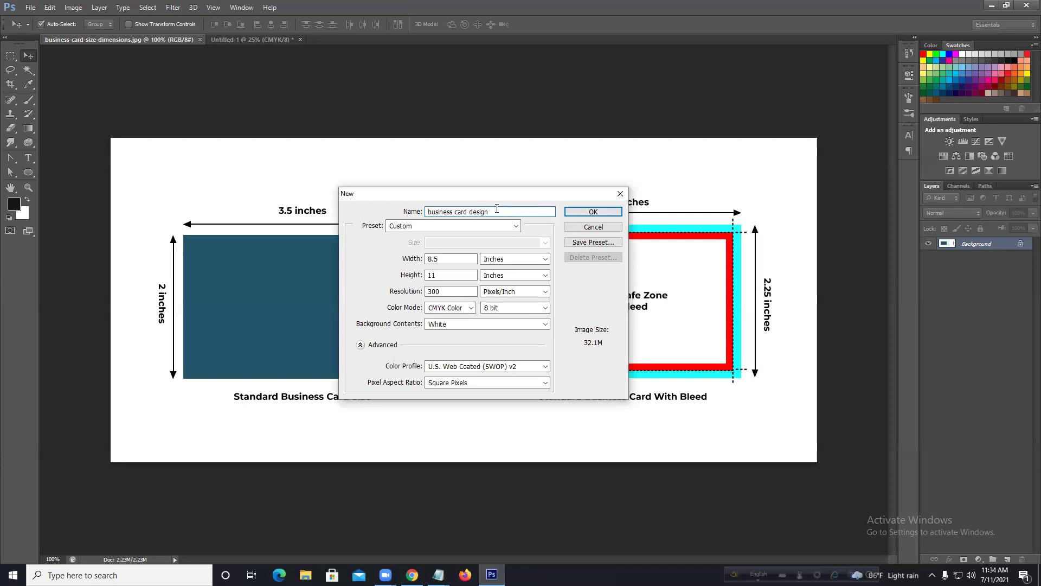
left_click(461, 259)
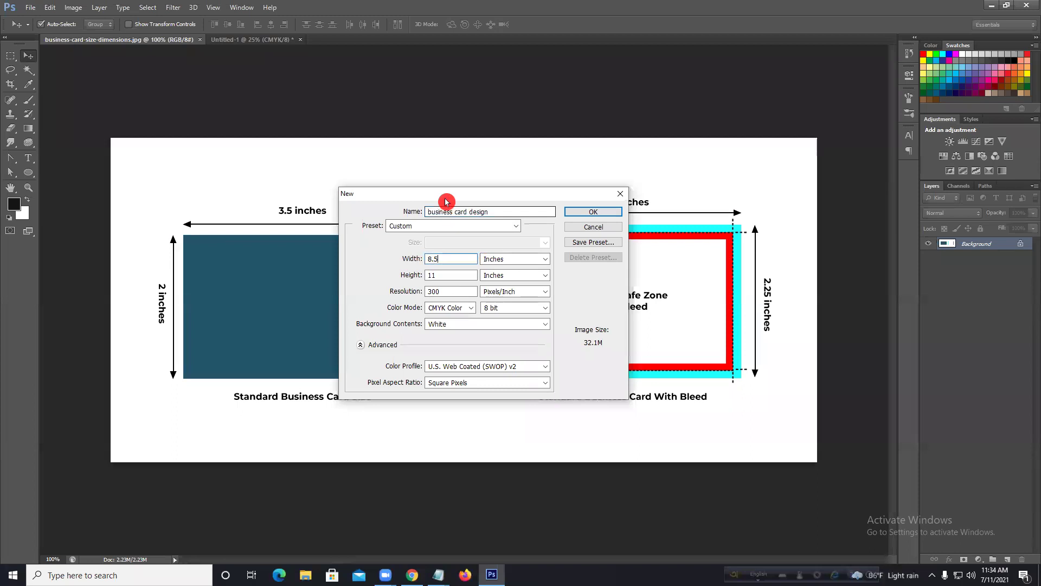
left_click_drag(446, 196, 514, 199)
left_click_drag(509, 258, 419, 268)
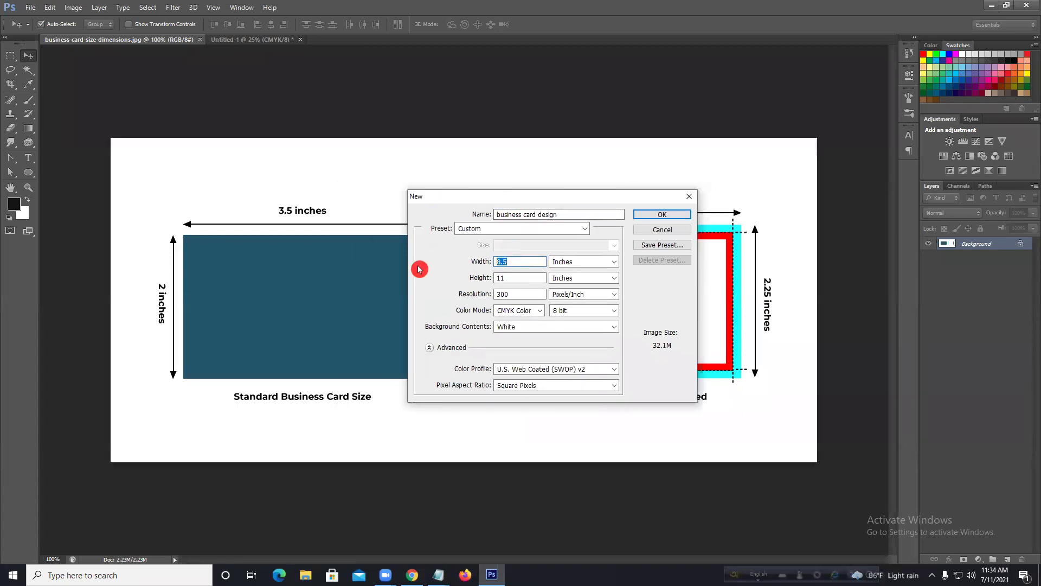
type("3.5")
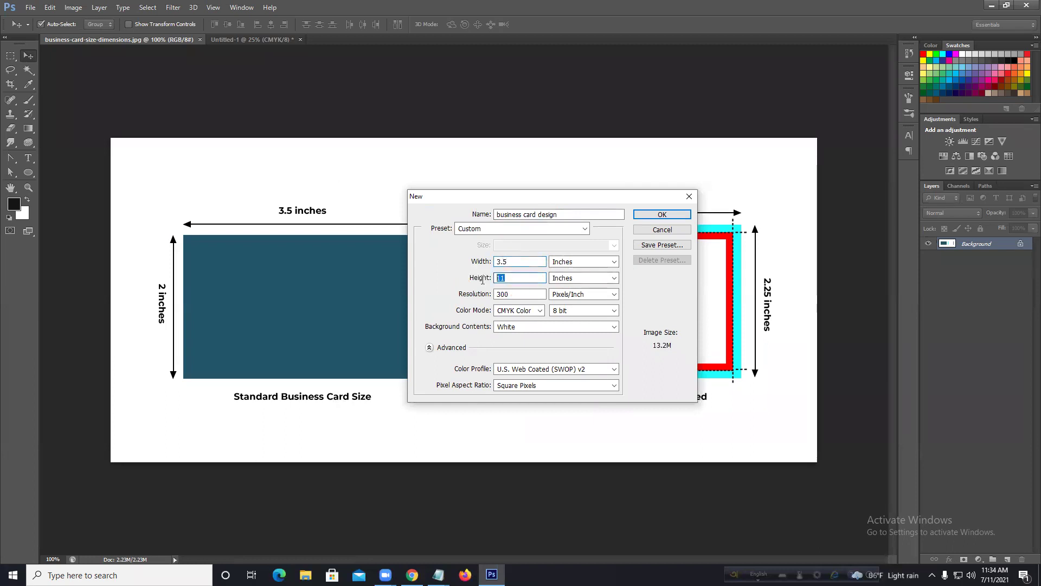
type("2")
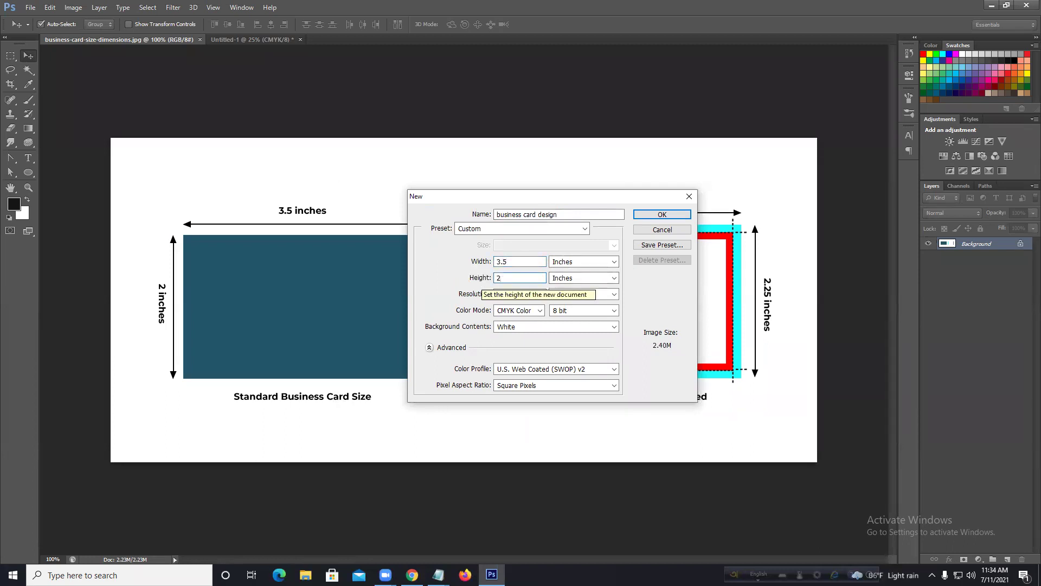
key("Tab")
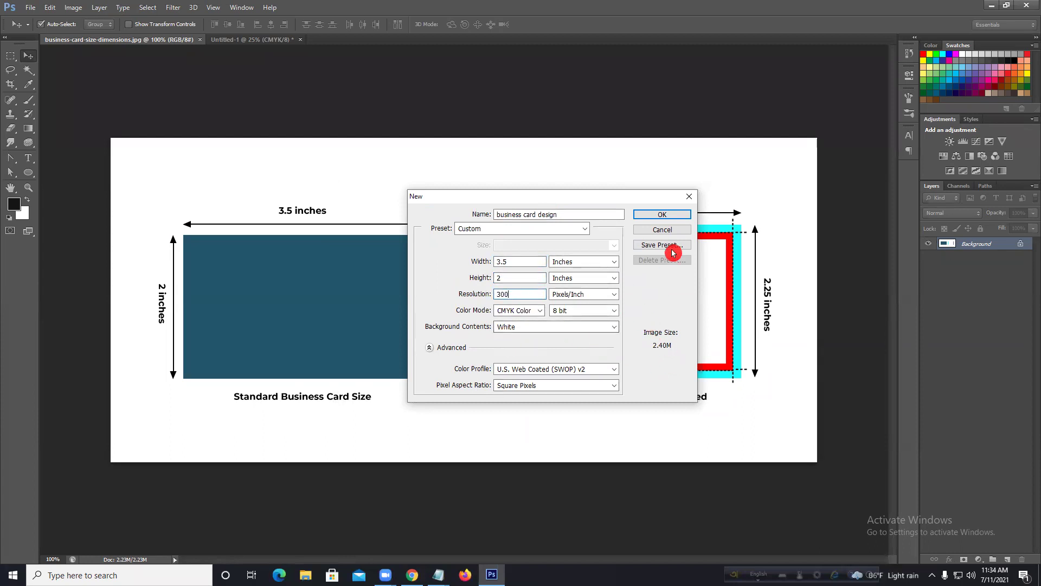
left_click(662, 214)
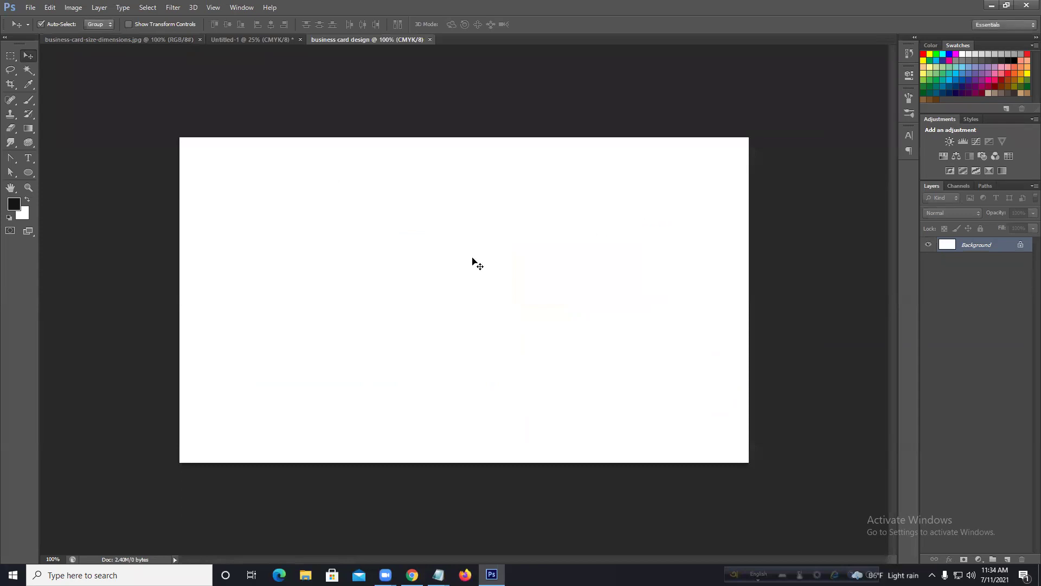
scroll(473, 262, "down", 3)
left_click(412, 574)
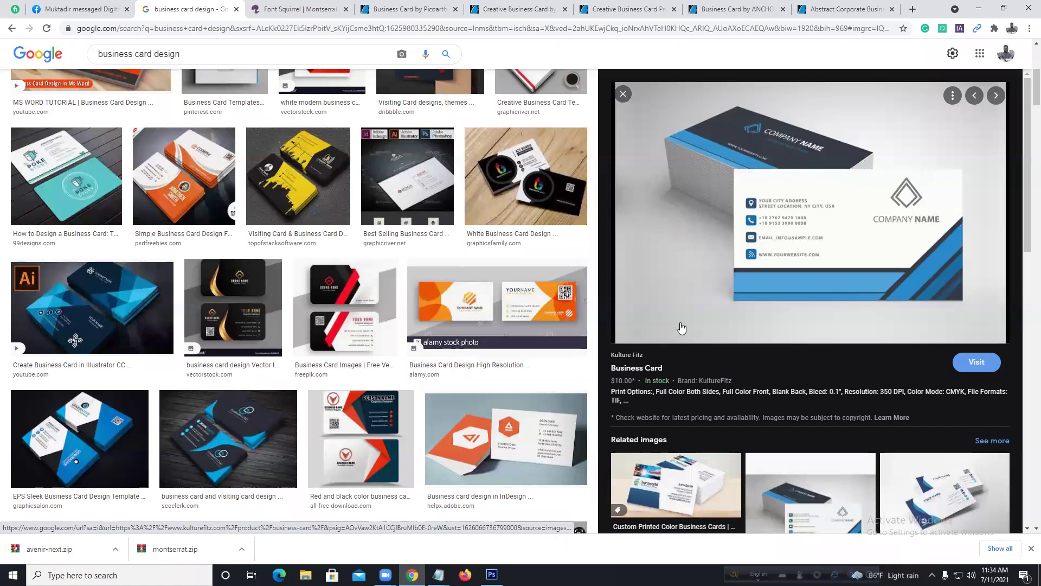
left_click(492, 575)
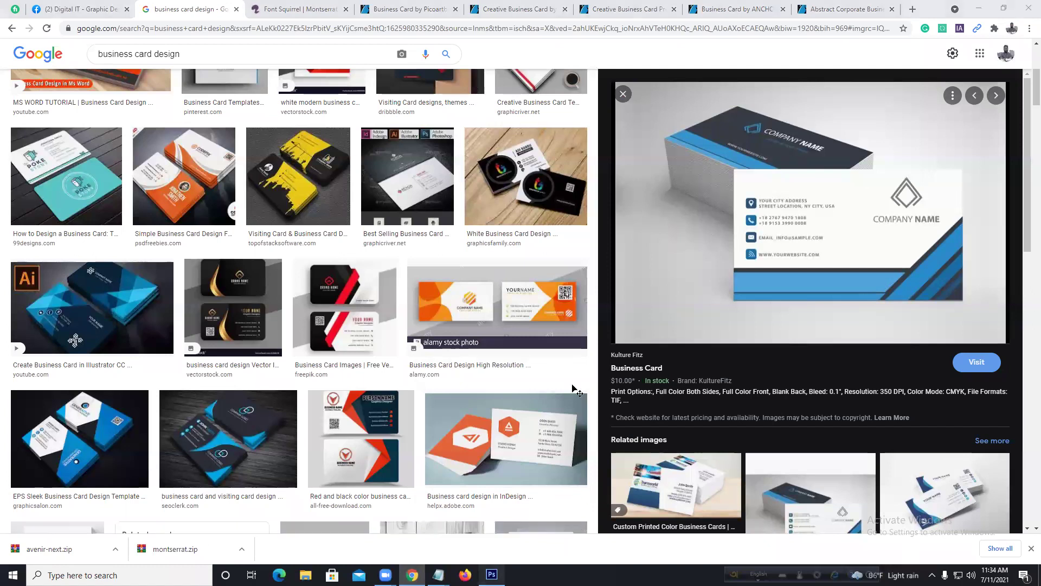
Step: Close Untitled-1 without saving and switch back to the business card design document
left_click(233, 41)
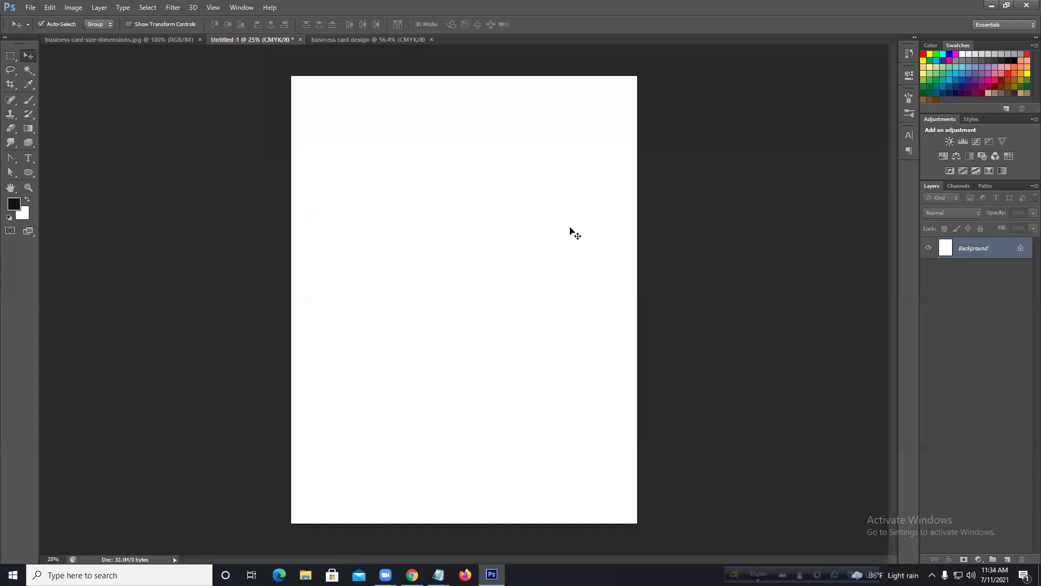
left_click(301, 40)
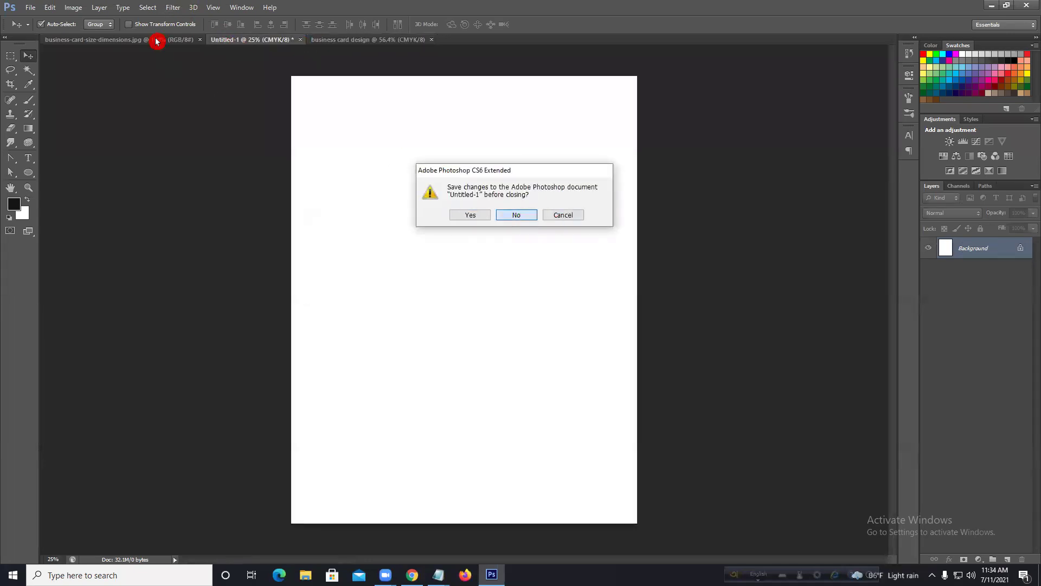
left_click(157, 41)
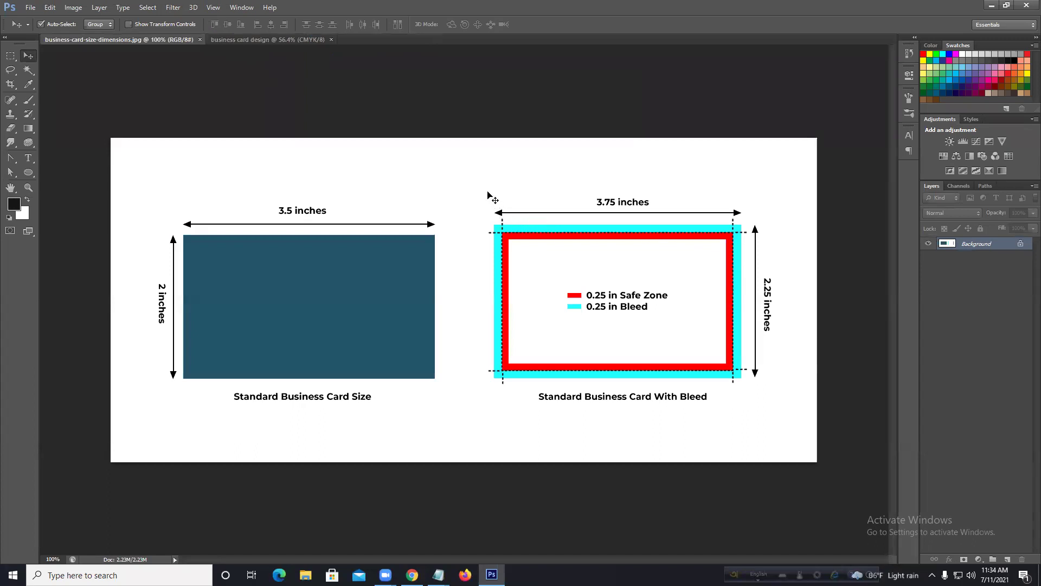
left_click(300, 42)
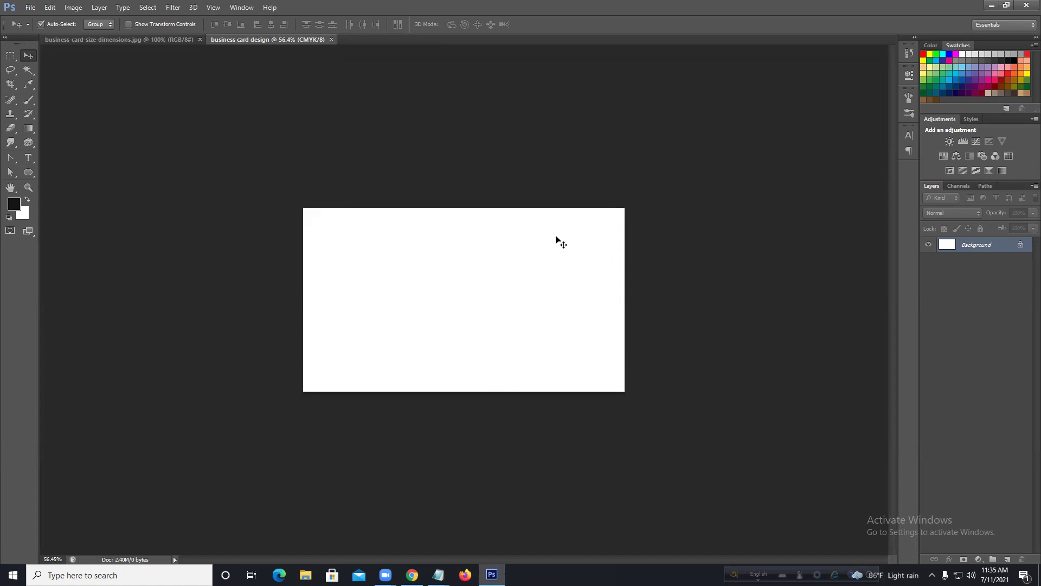
Step: Turn on rulers (Ctrl+R) and drag guides onto the card's top, left, right and bottom edges
key("ctrl+r")
left_click_drag(562, 52, 548, 212)
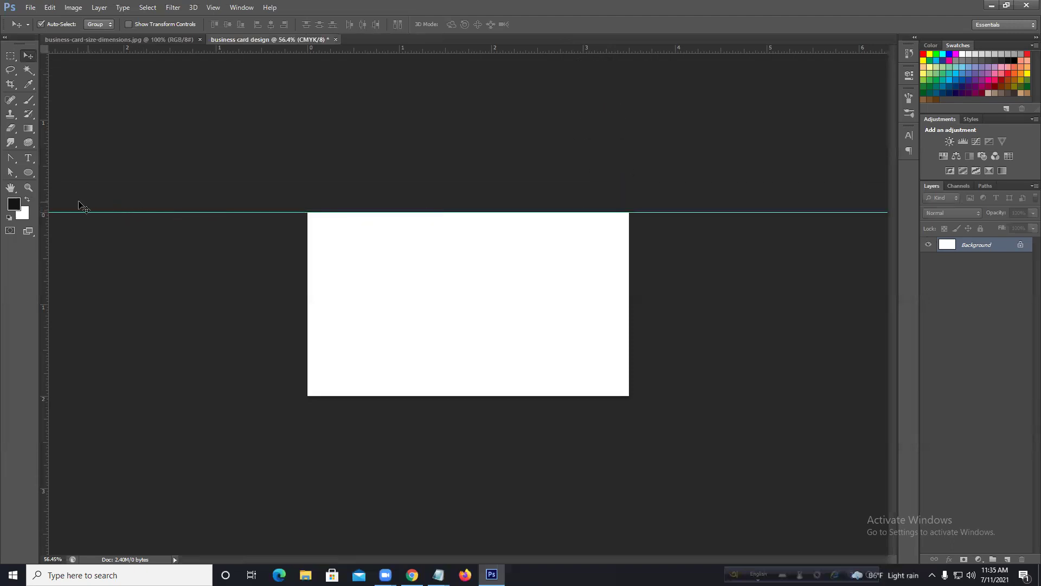
left_click_drag(46, 204, 307, 230)
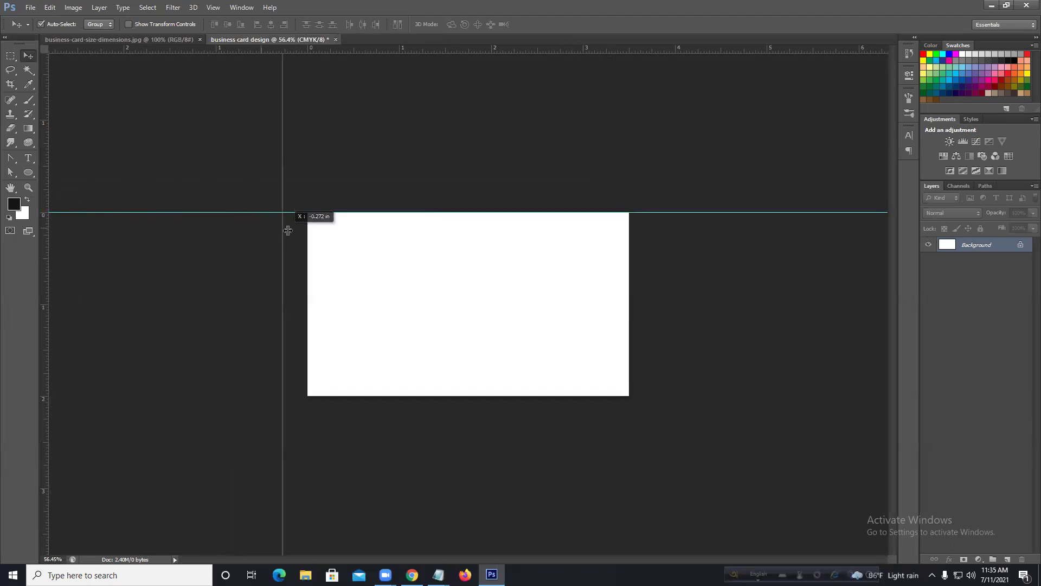
left_click_drag(45, 235, 628, 233)
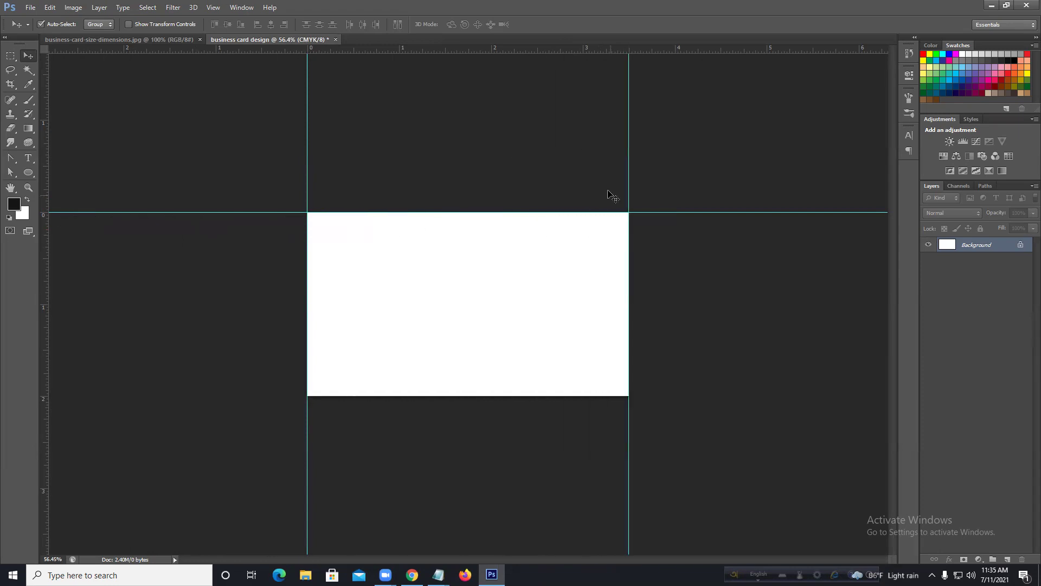
left_click_drag(504, 54, 561, 396)
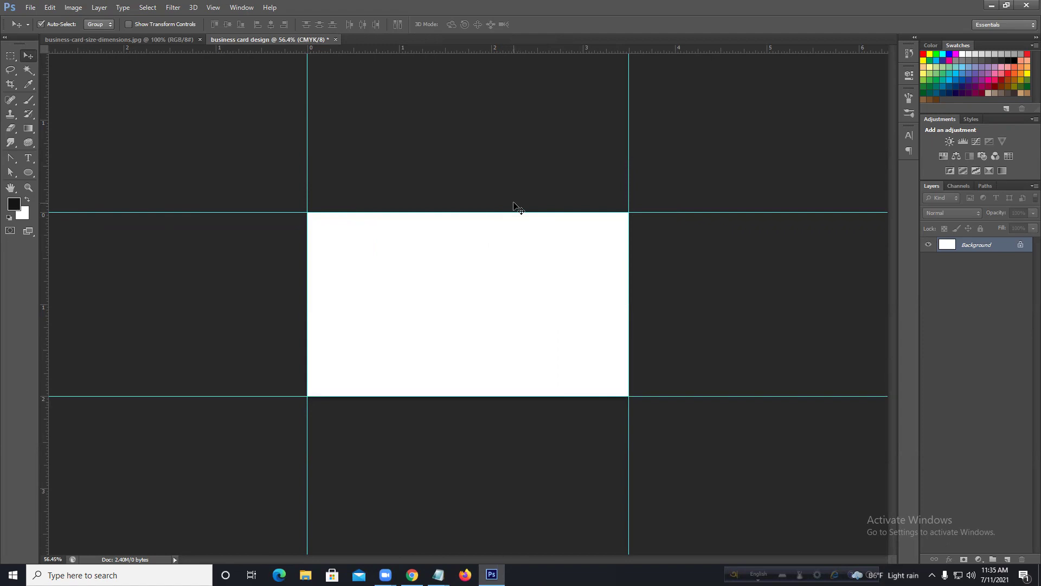
Step: Create a new U.S. Paper Letter document at 300 ppi in CMYK Color
left_click(163, 49)
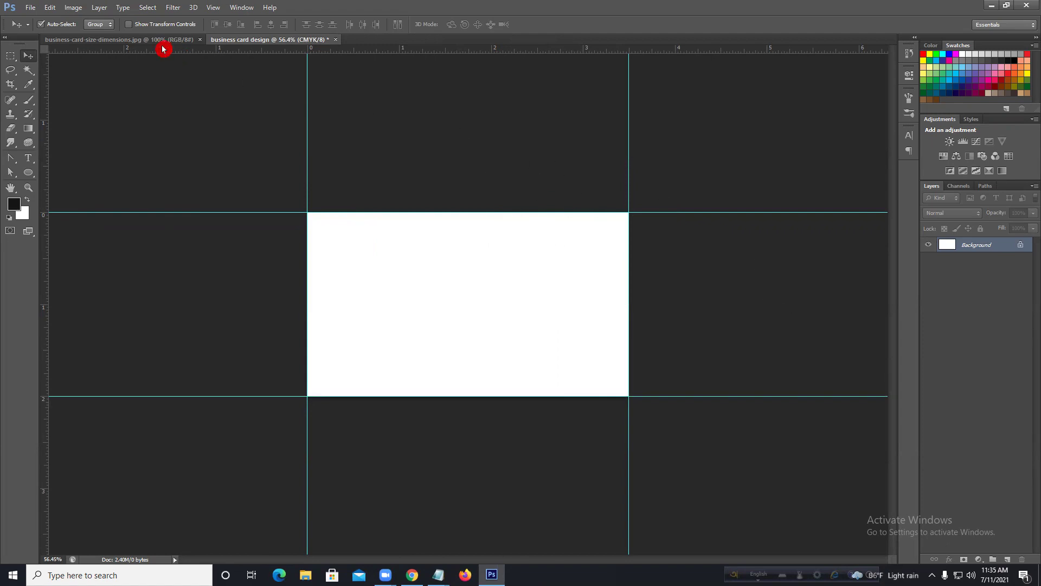
left_click(27, 8)
left_click(42, 20)
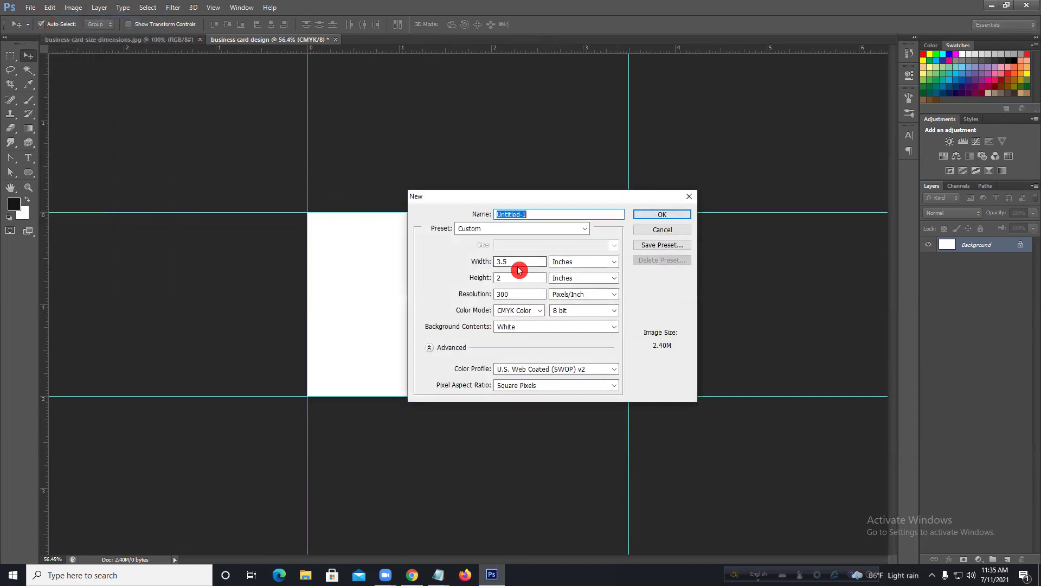
left_click(525, 229)
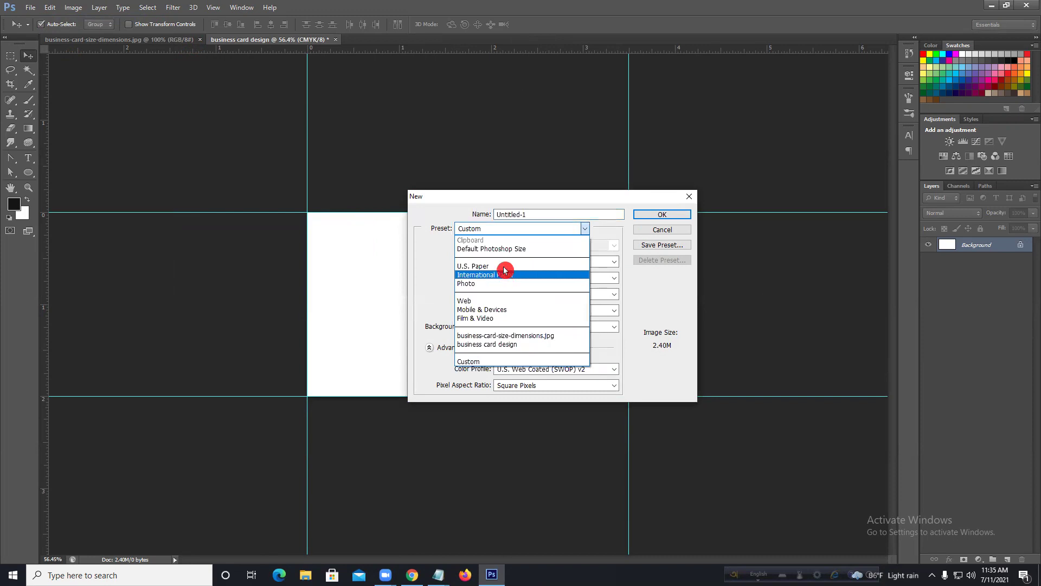
left_click(504, 265)
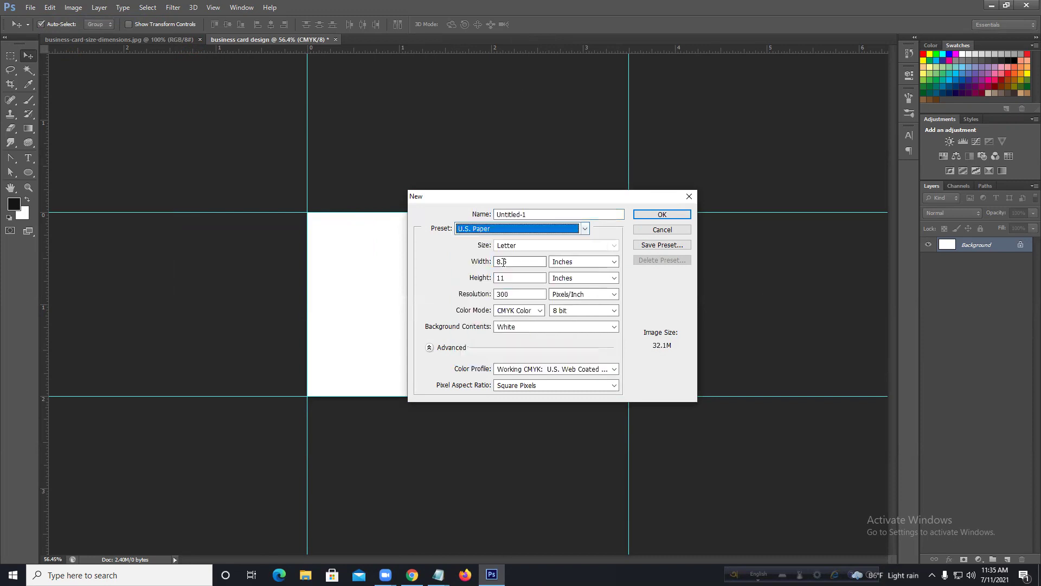
left_click(662, 214)
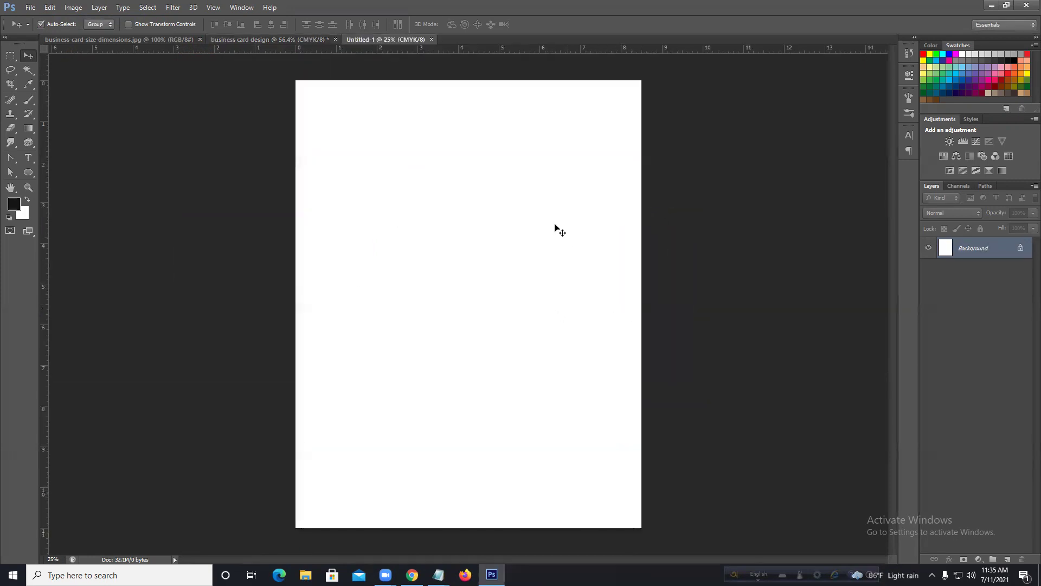
scroll(556, 255, "down", 2)
scroll(485, 228, "down", 1)
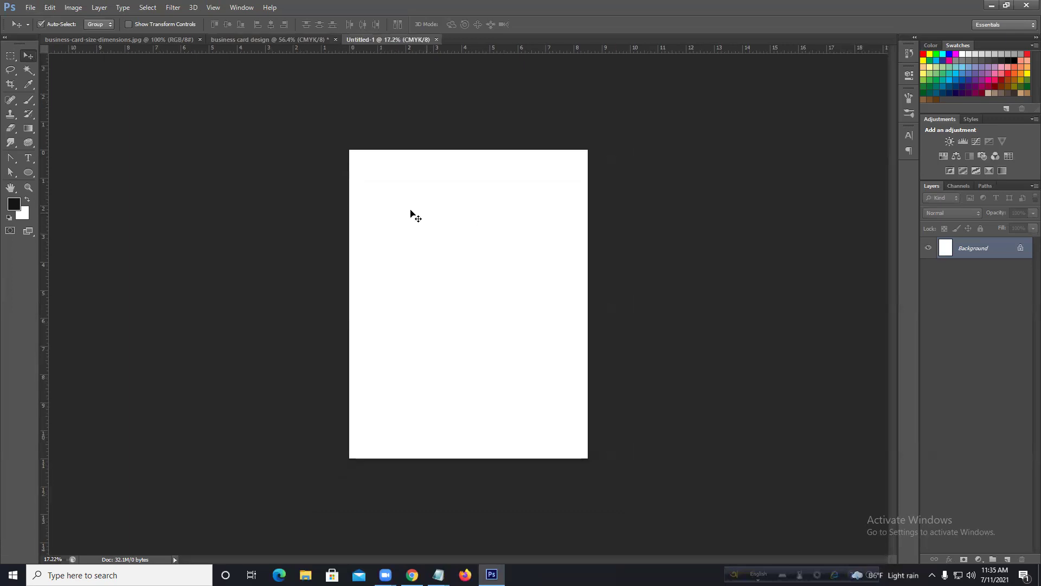
Step: Try the Crop tool, then commit the crop at the page's own bounds, leaving it unchanged
left_click(10, 84)
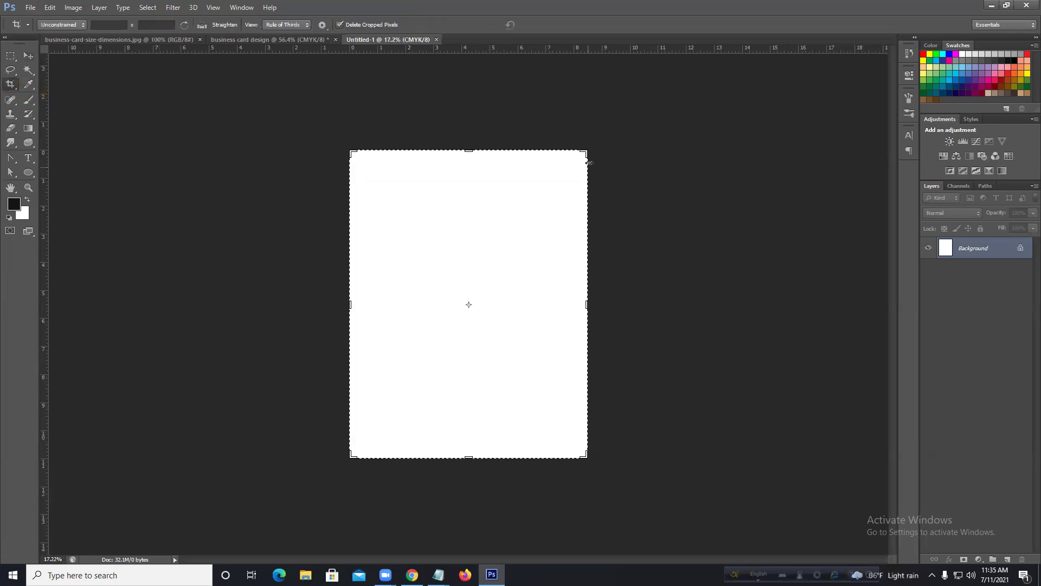
left_click_drag(587, 153, 642, 79)
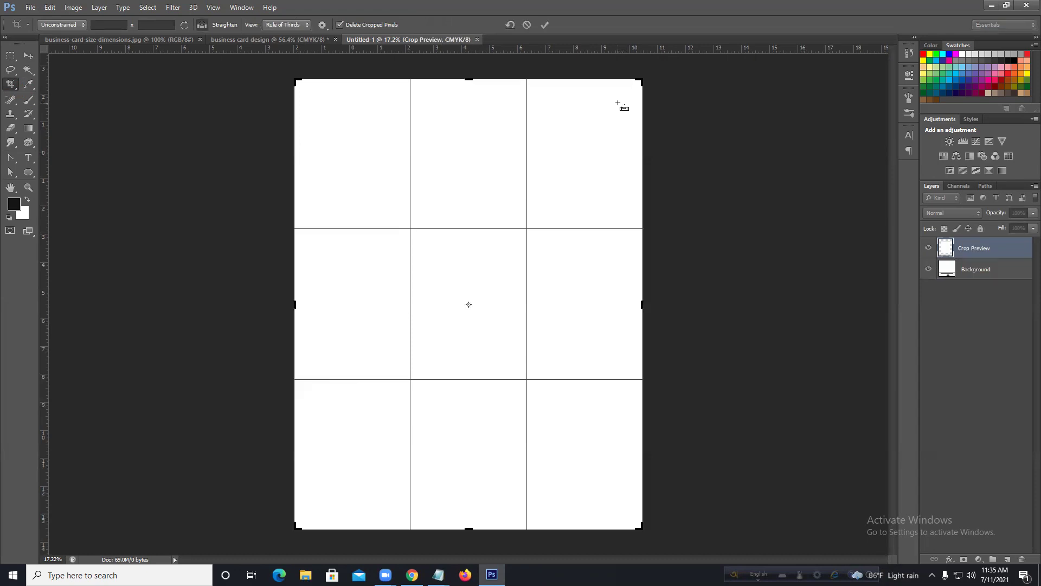
key("ctrl+z")
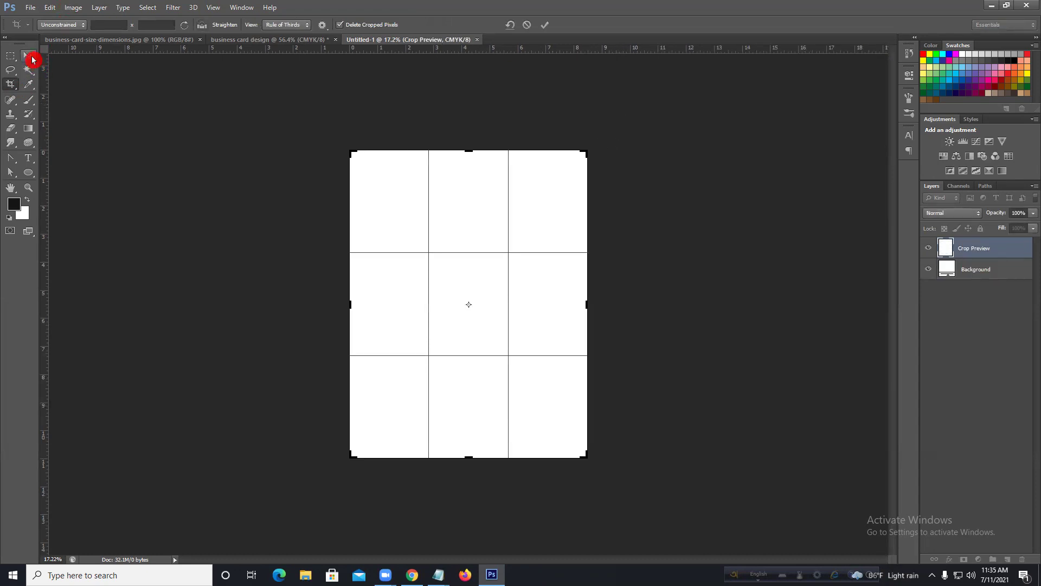
left_click(33, 60)
left_click(524, 218)
left_click(27, 57)
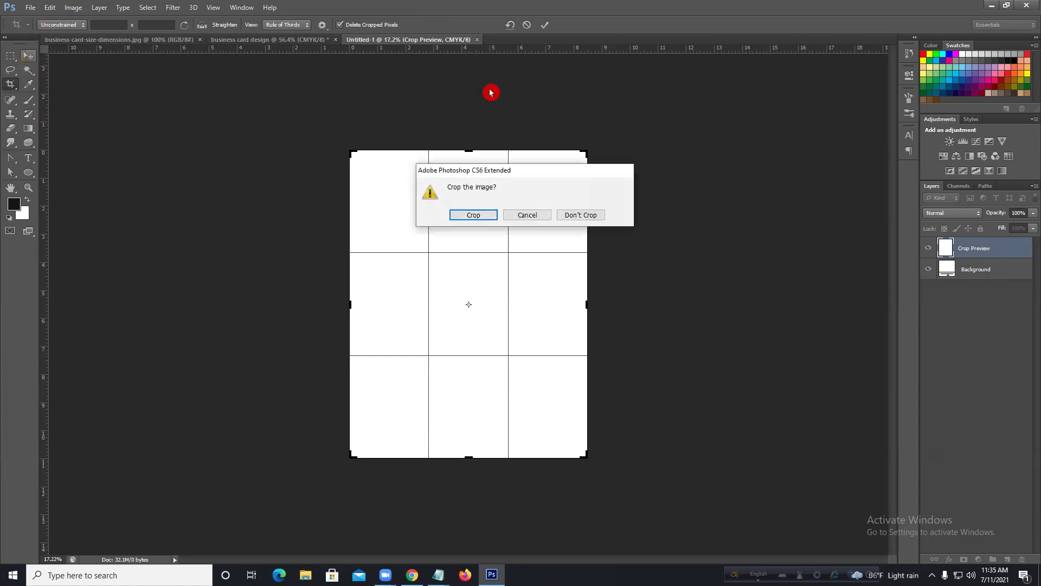
left_click(534, 217)
left_click(548, 26)
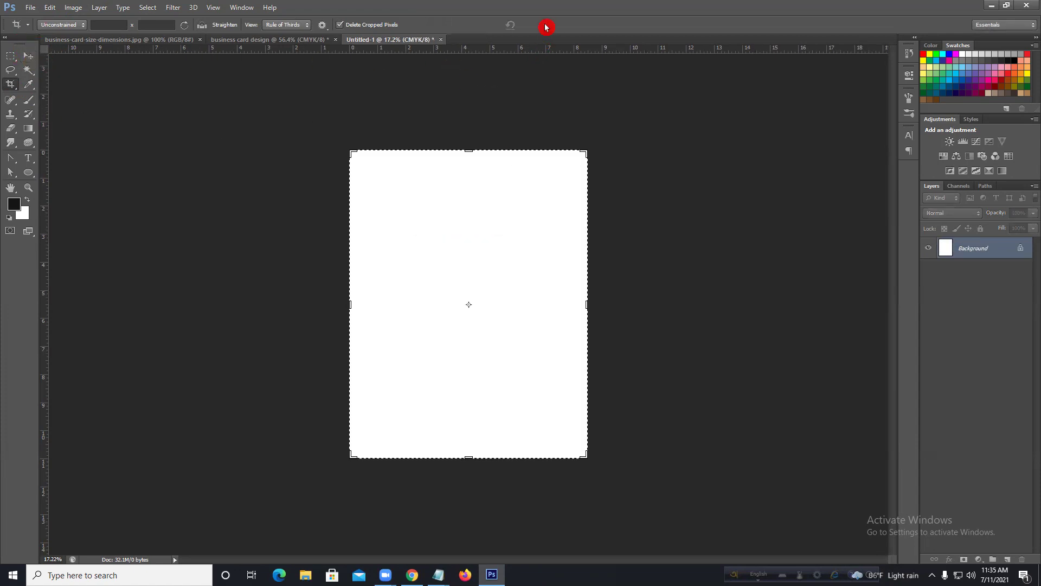
left_click(28, 56)
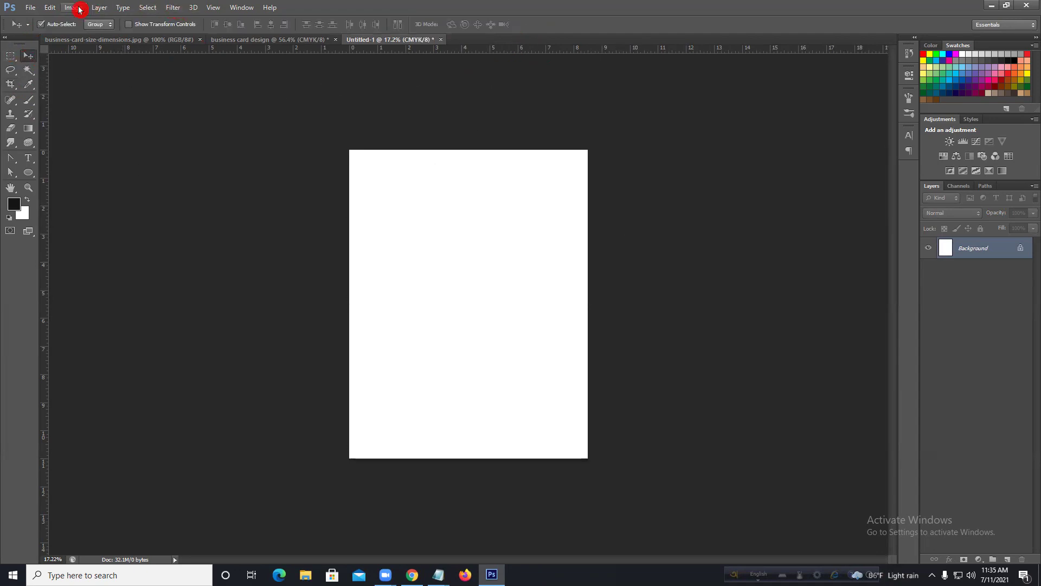
left_click(79, 8)
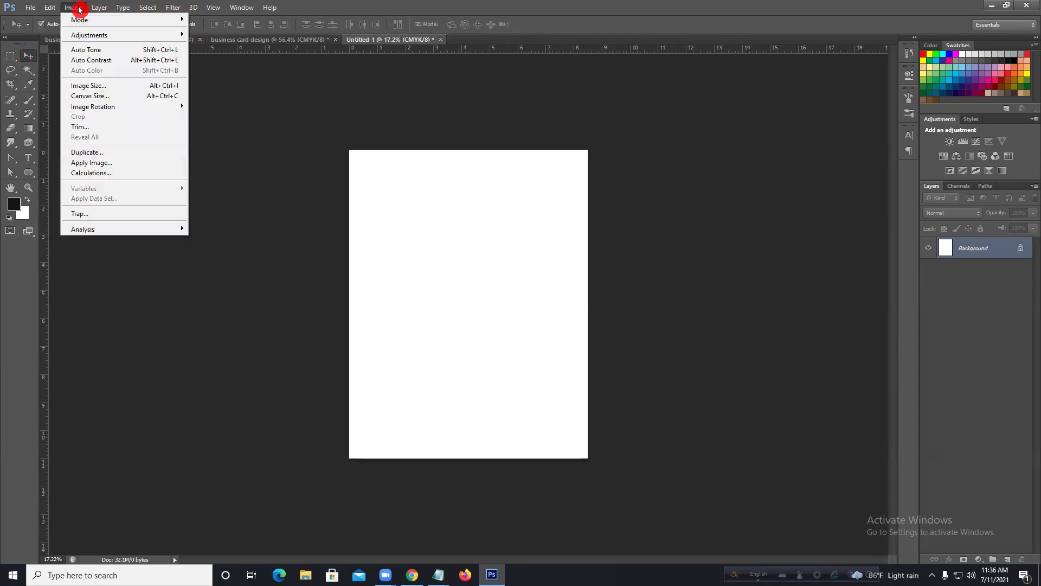
left_click(97, 95)
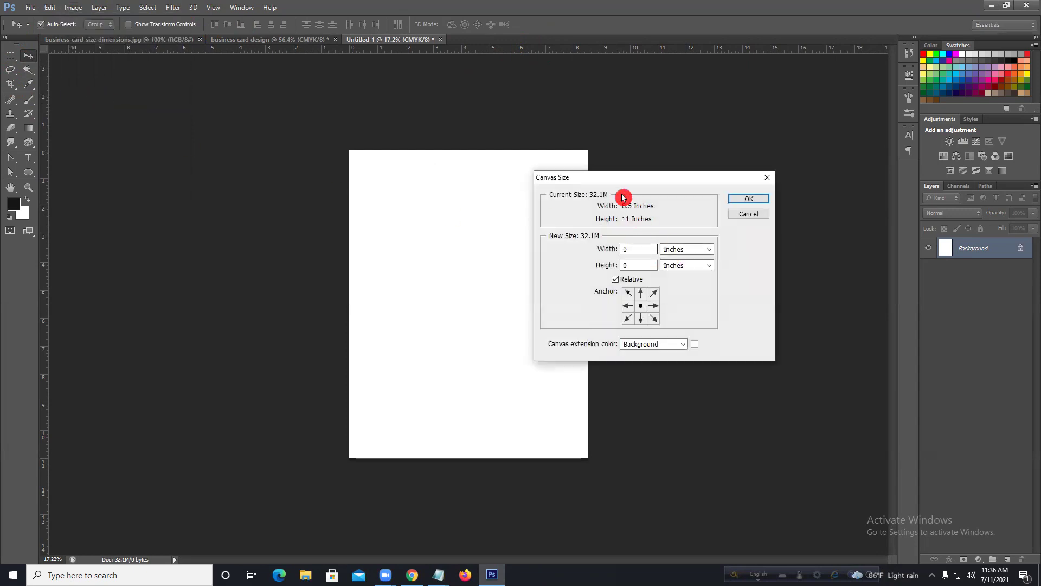
left_click_drag(616, 182, 693, 180)
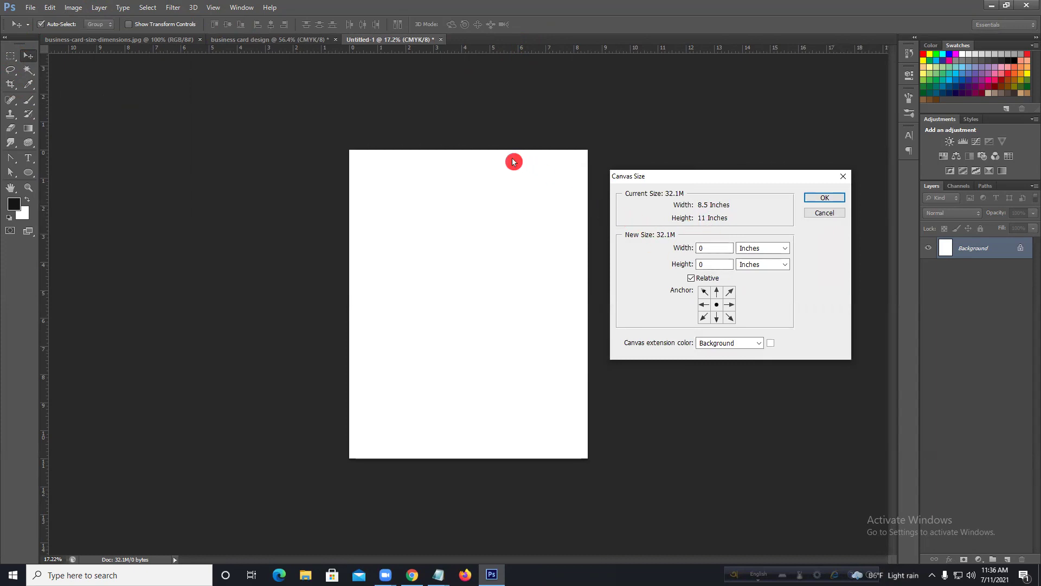
left_click(817, 217)
Step: Open the food-dish PNG from New Volume (D:) > digital it > class 02
left_click(30, 7)
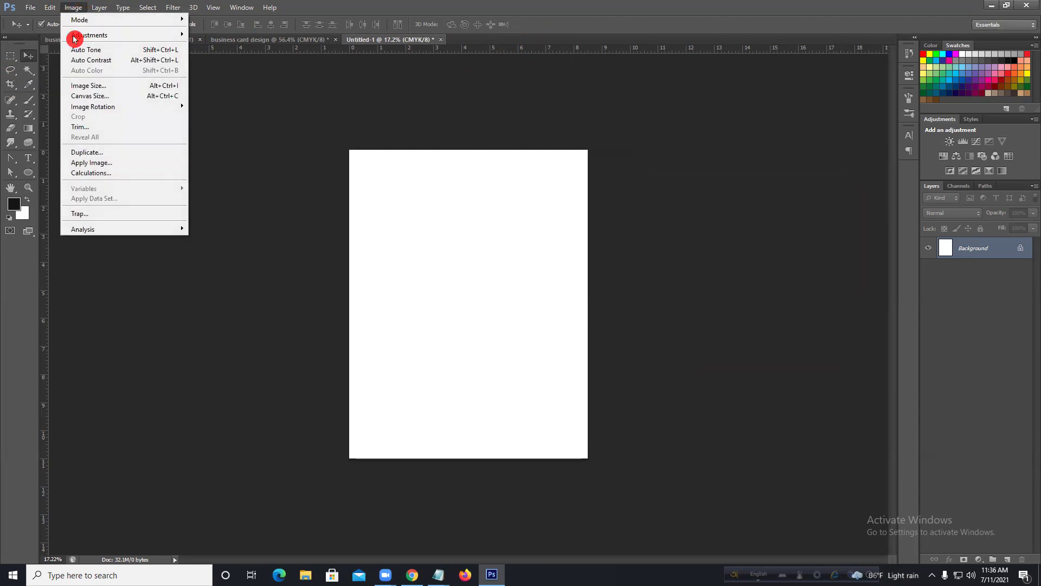
left_click(218, 149)
left_click(29, 8)
left_click(42, 30)
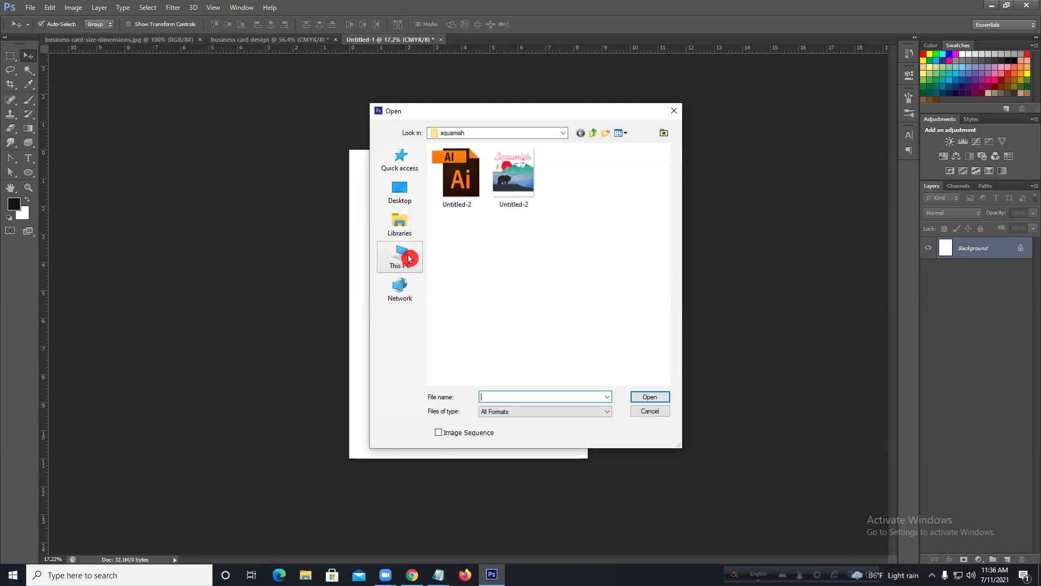
left_click(404, 258)
double_click(515, 372)
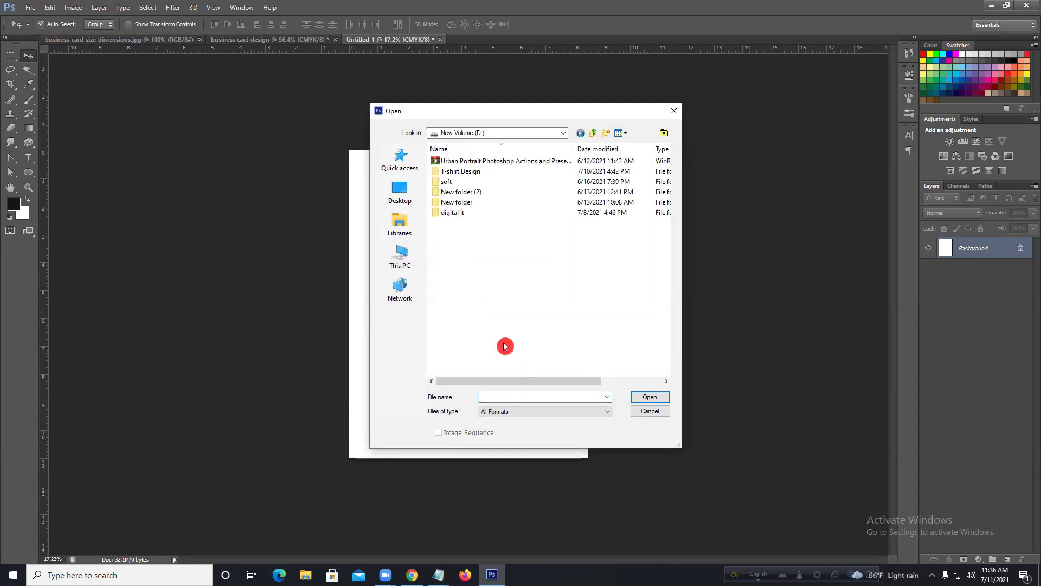
double_click(463, 215)
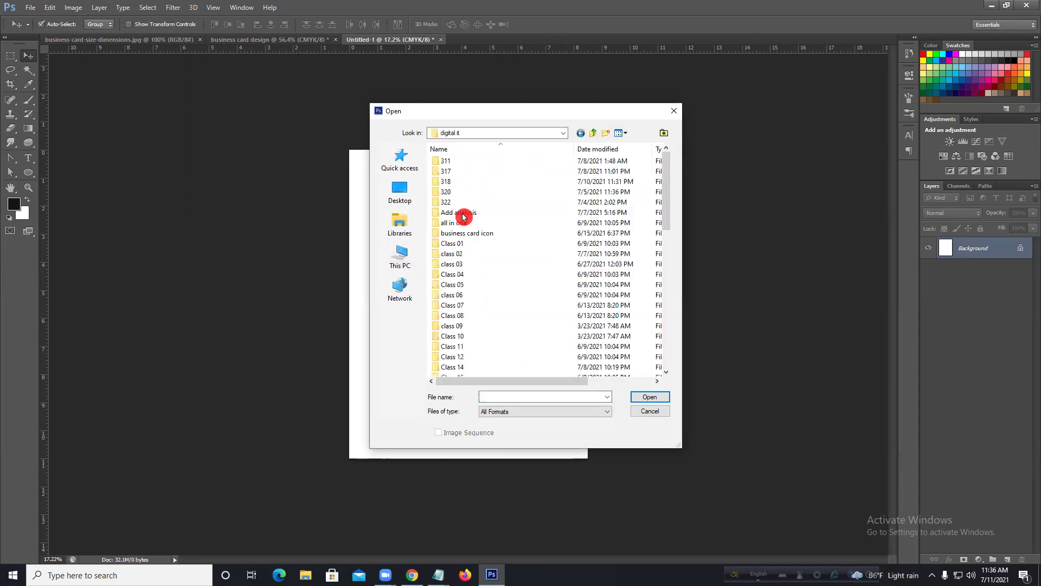
double_click(465, 253)
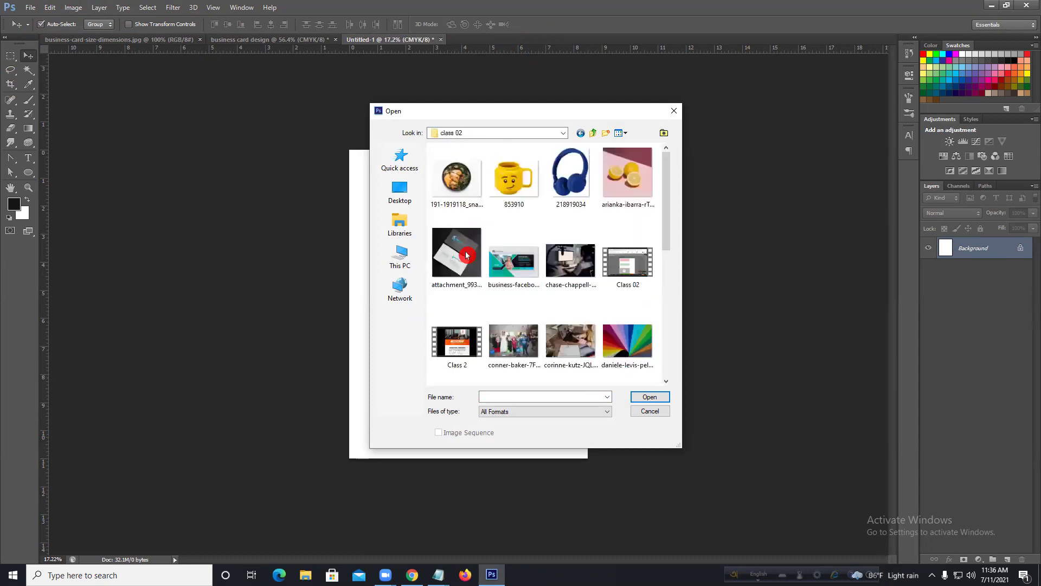
left_click(467, 177)
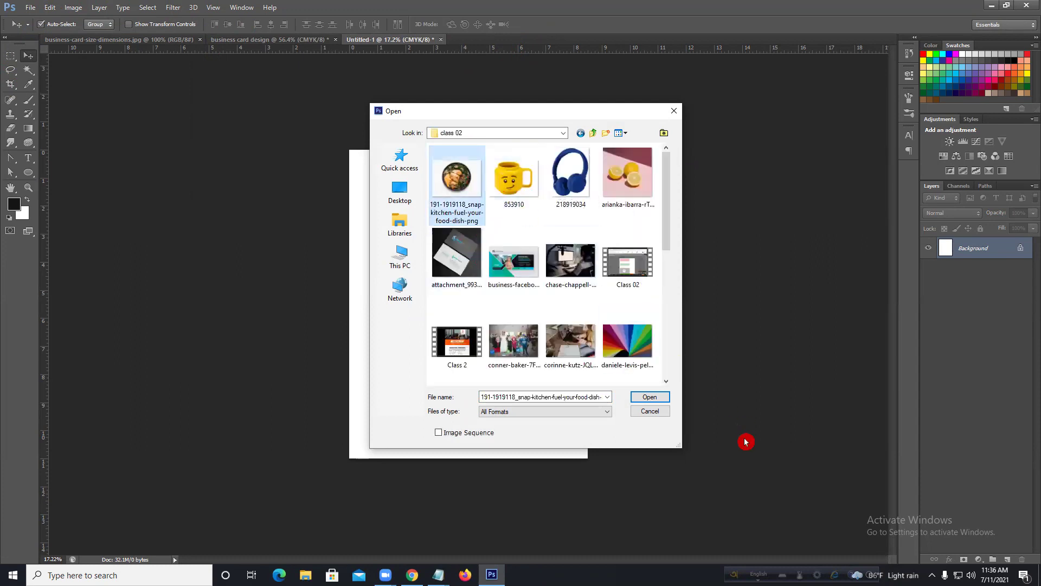
left_click(656, 397)
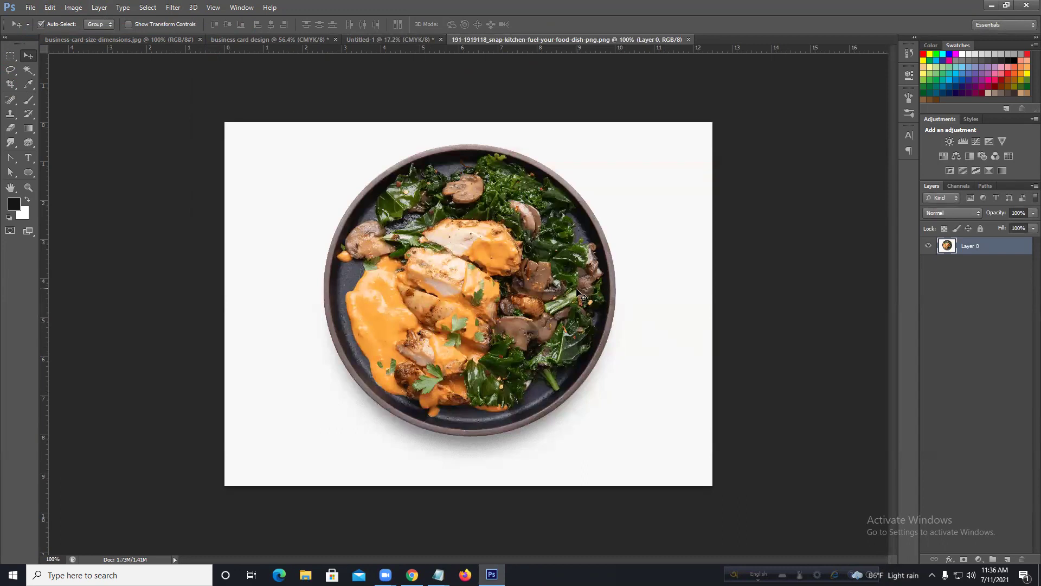
Step: Change the food-dish image's resolution from 72 to 300 pixels/inch with resampling, giving 3750 × 2796 pixels
left_click(209, 39)
left_click(73, 7)
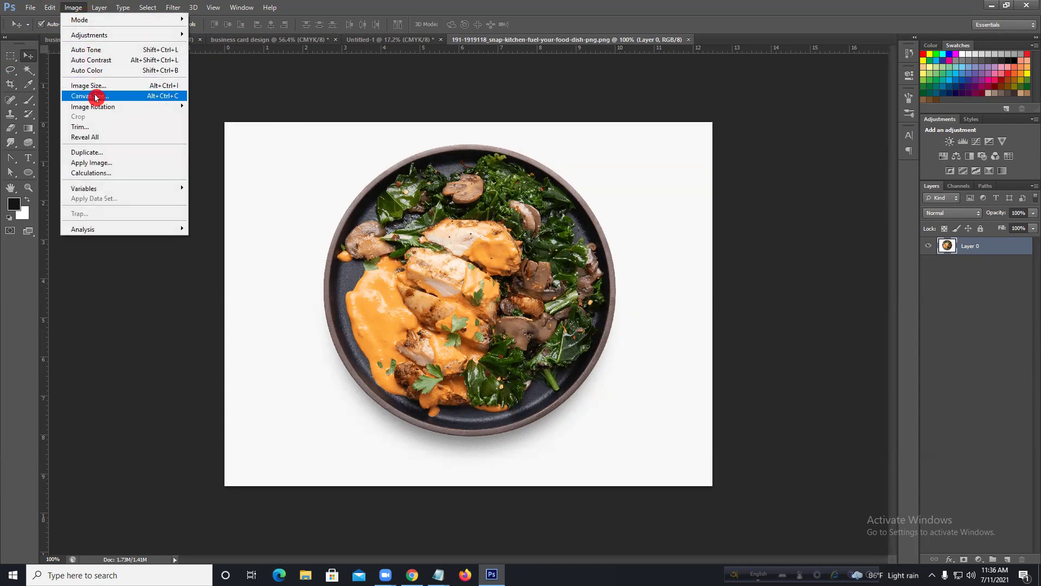
left_click(98, 87)
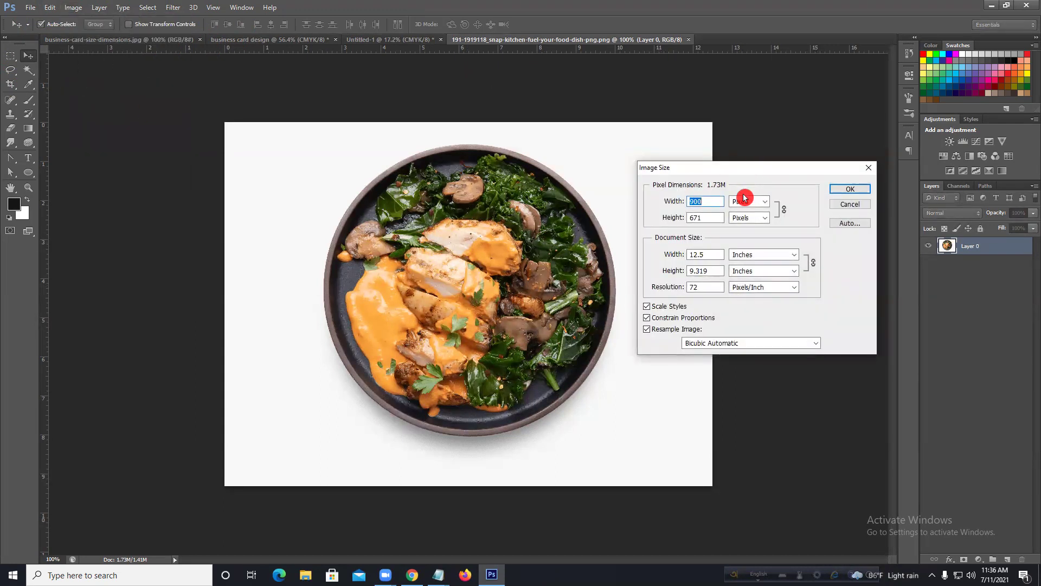
left_click_drag(739, 170, 748, 184)
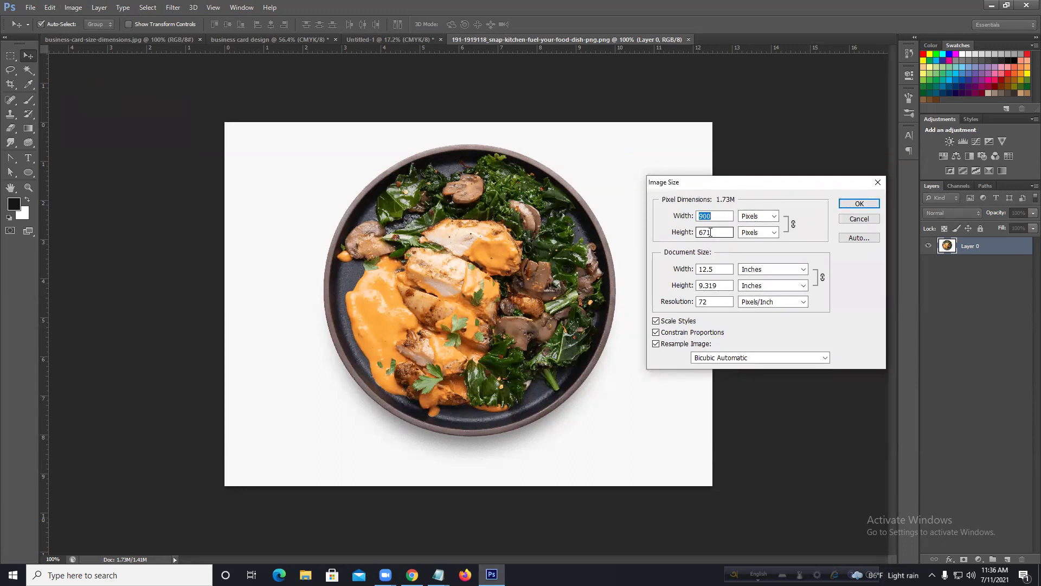
double_click(708, 303)
type("300")
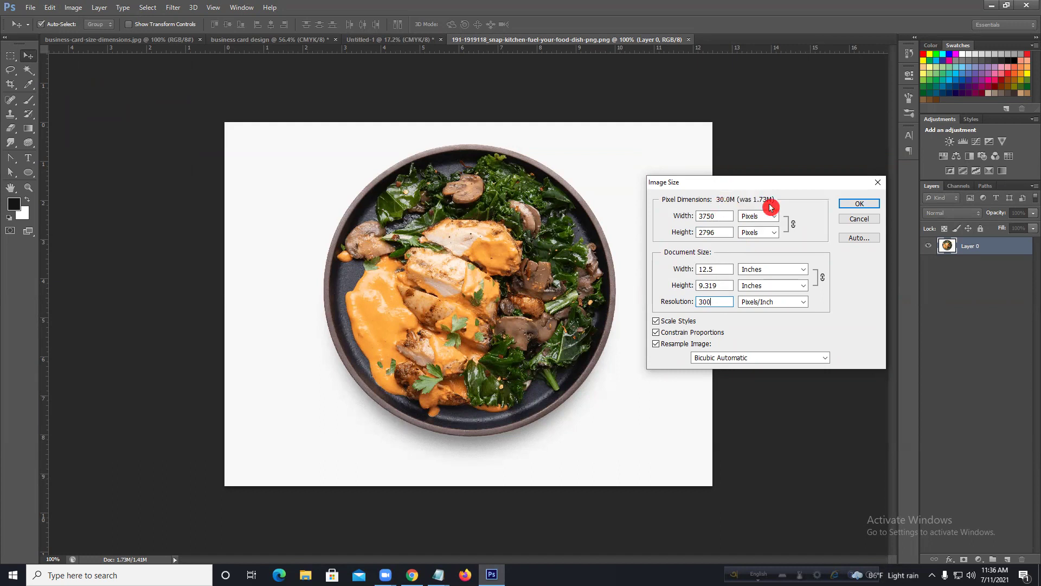
left_click(851, 206)
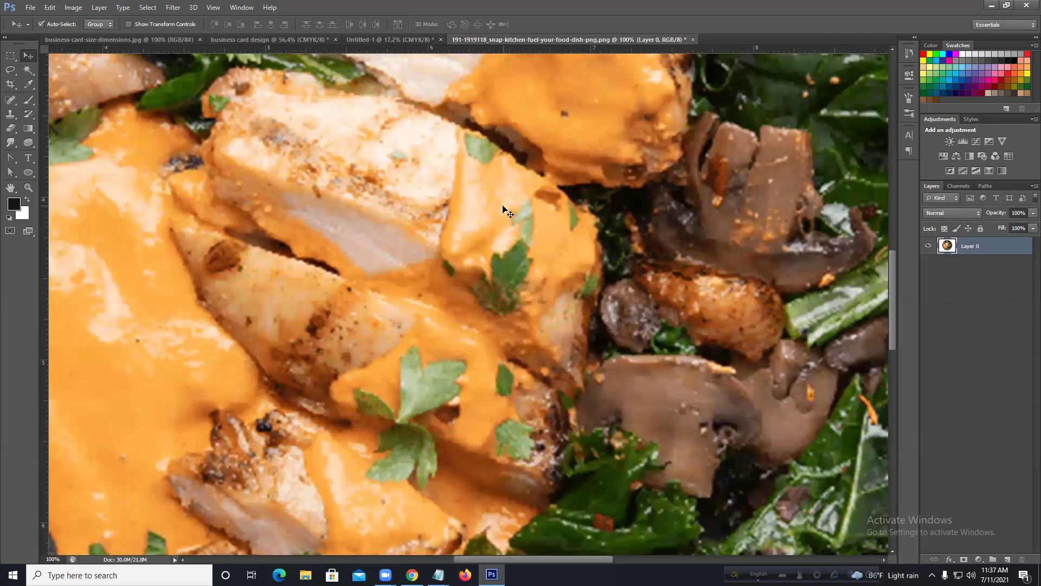
scroll(504, 211, "down", 2)
scroll(504, 210, "down", 3)
scroll(504, 210, "down", 1)
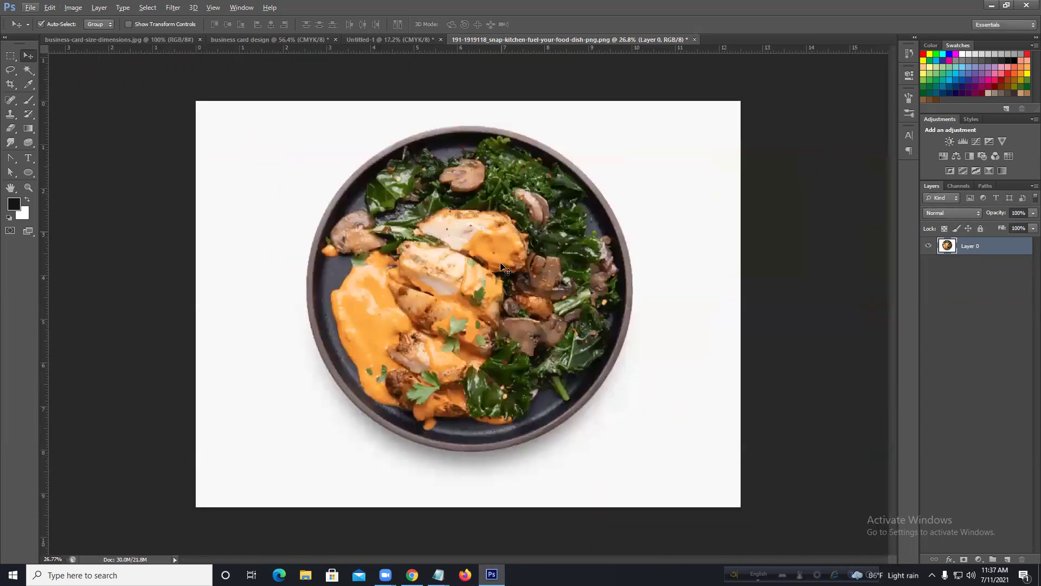
scroll(492, 242, "up", 2)
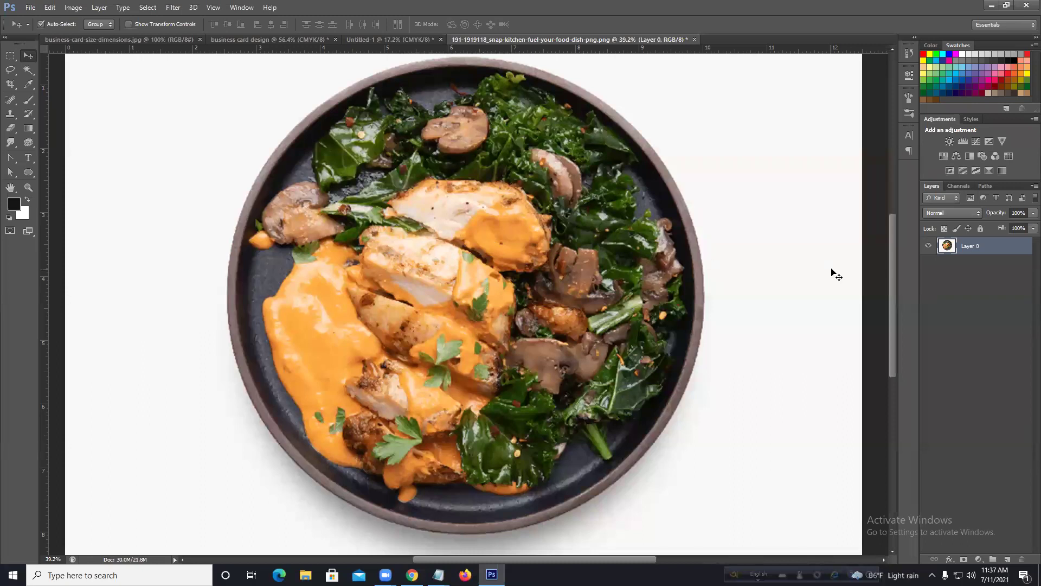
Step: Close the food-dish image and Untitled-1 without saving changes
left_click(697, 40)
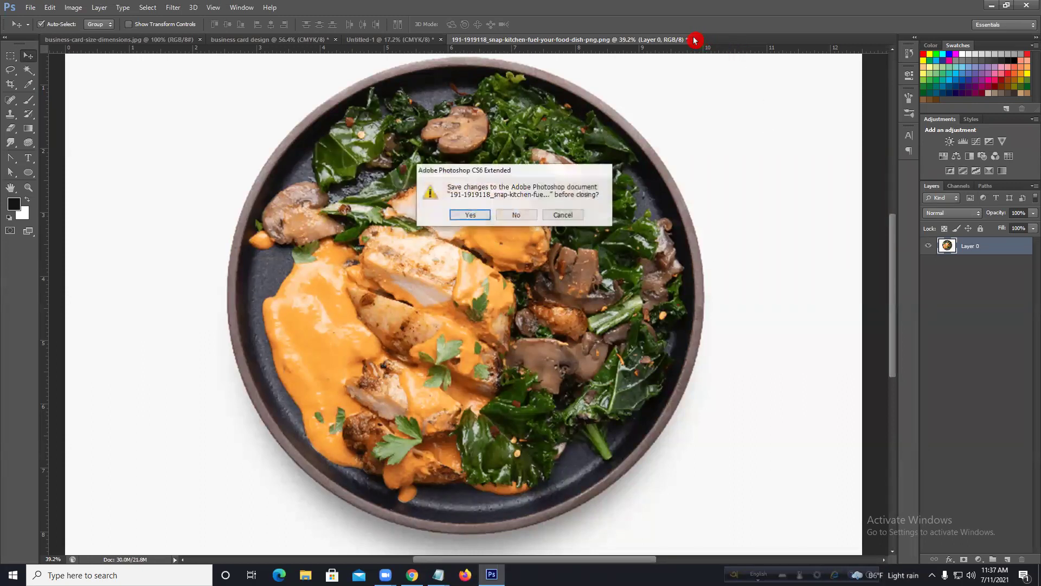
left_click(520, 216)
left_click(442, 40)
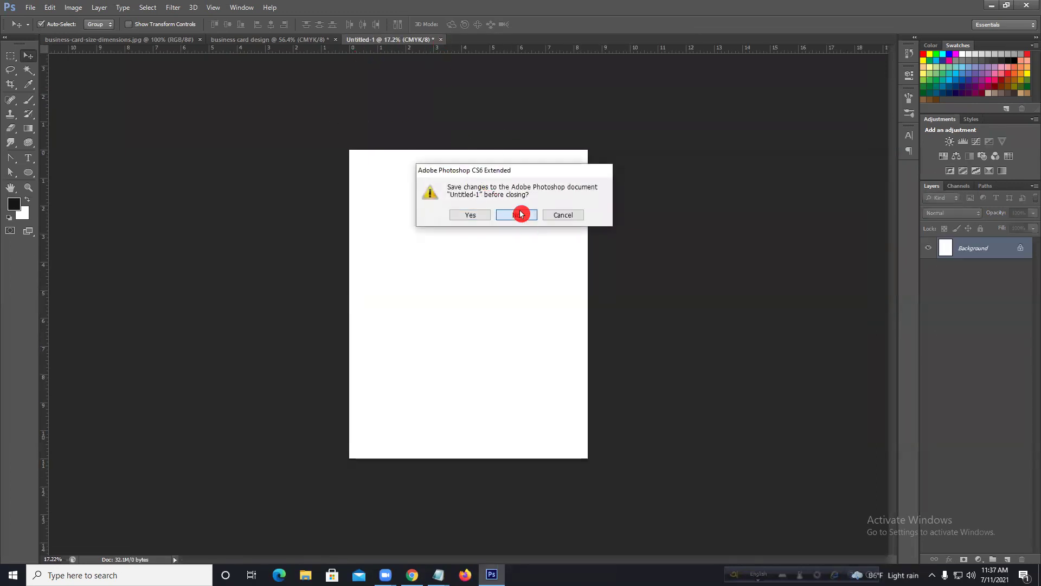
left_click(516, 215)
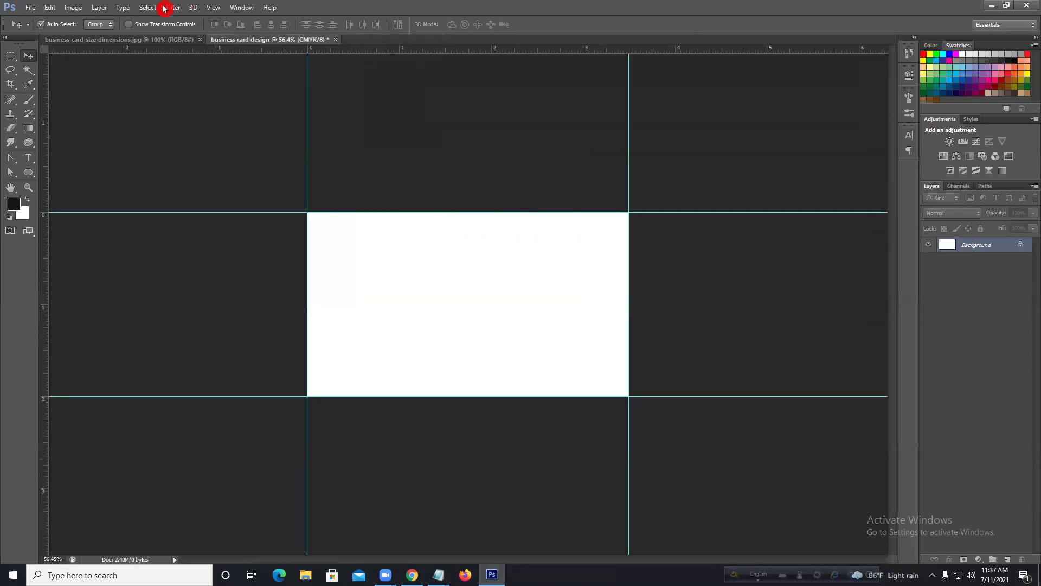
Step: Set Canvas Size to a relative 0.25 inch increase in width and height
left_click(81, 8)
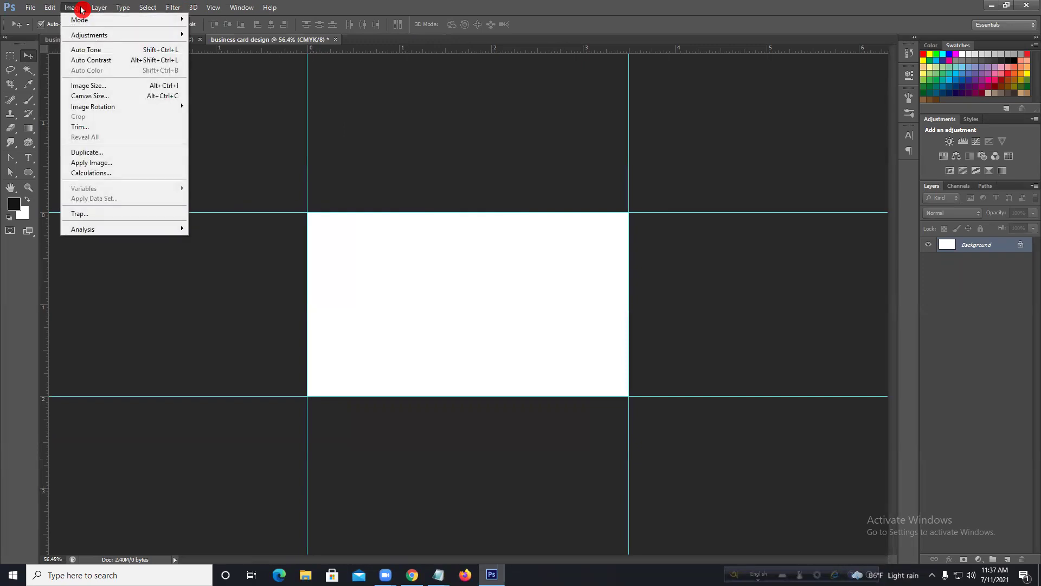
left_click(89, 97)
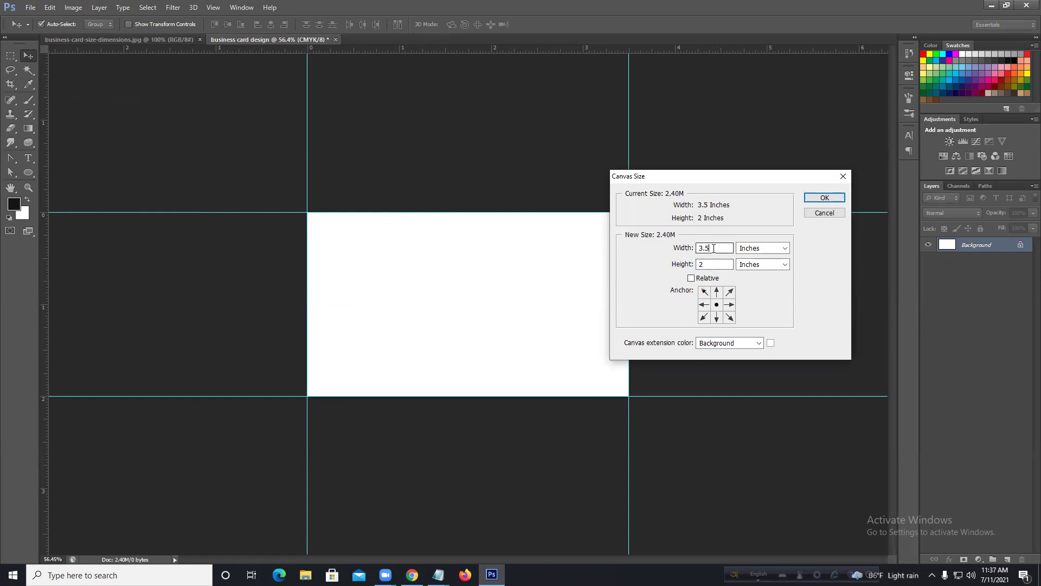
left_click(691, 278)
type(".25")
left_click(824, 198)
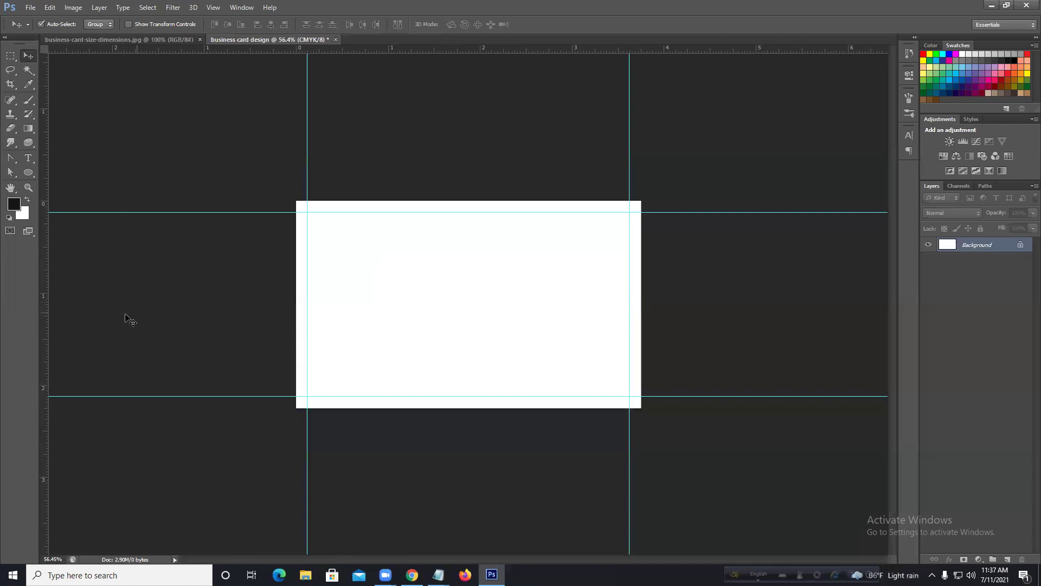
Step: Zoom to the top-left corner and marquee a corner square, shifted diagonally inside the trim guides
key("ctrl+plus")
key("ctrl+plus")
key("ctrl+plus")
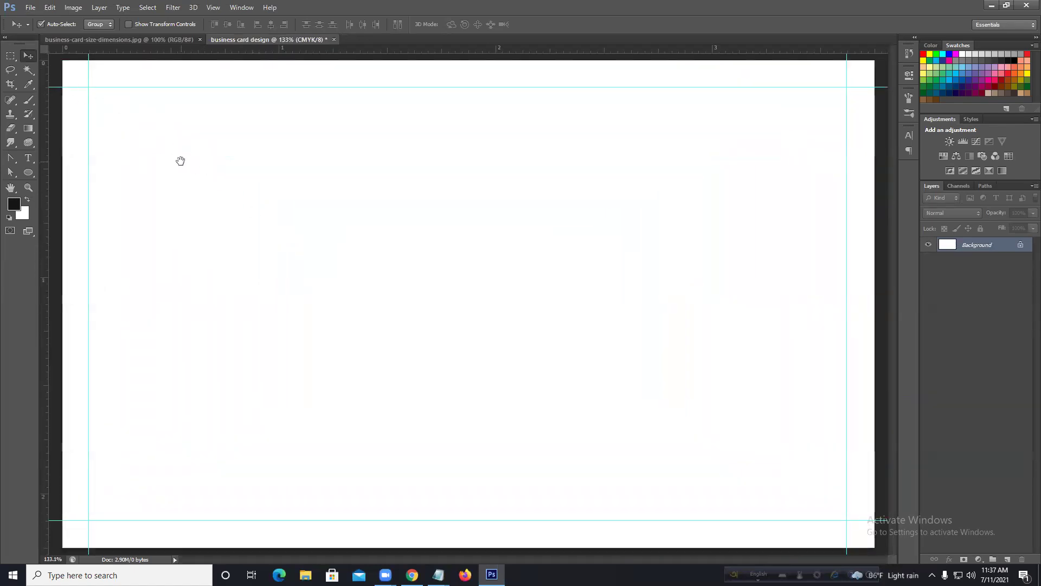
scroll(69, 78, "up", 2)
scroll(68, 78, "up", 3)
scroll(68, 78, "up", 1)
scroll(123, 111, "up", 1)
mouse_move(123, 111)
left_mouse_down()
mouse_move(339, 262)
mouse_move(457, 327)
left_mouse_up()
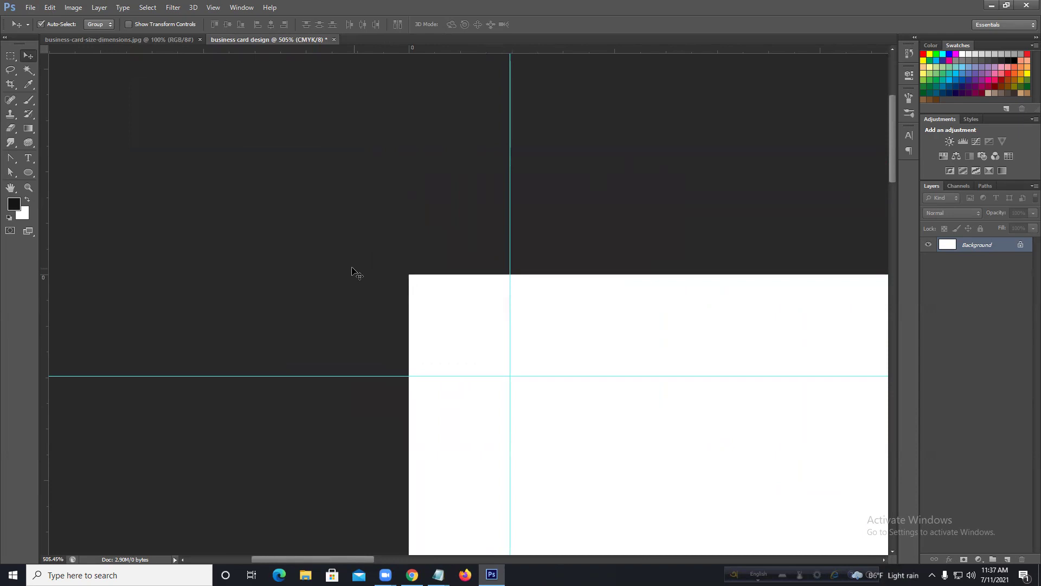
left_click(11, 55)
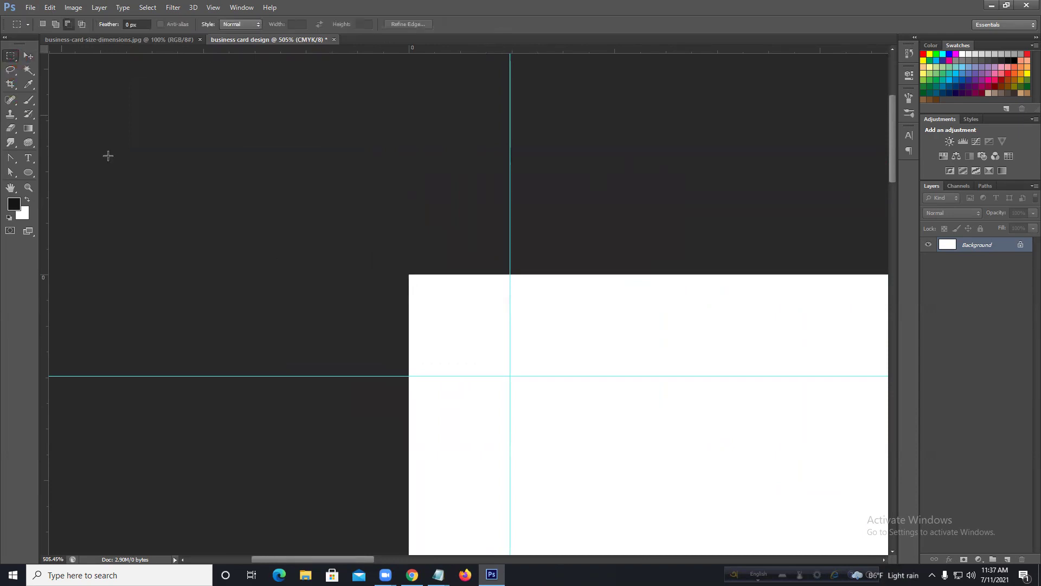
left_click_drag(408, 273, 508, 371)
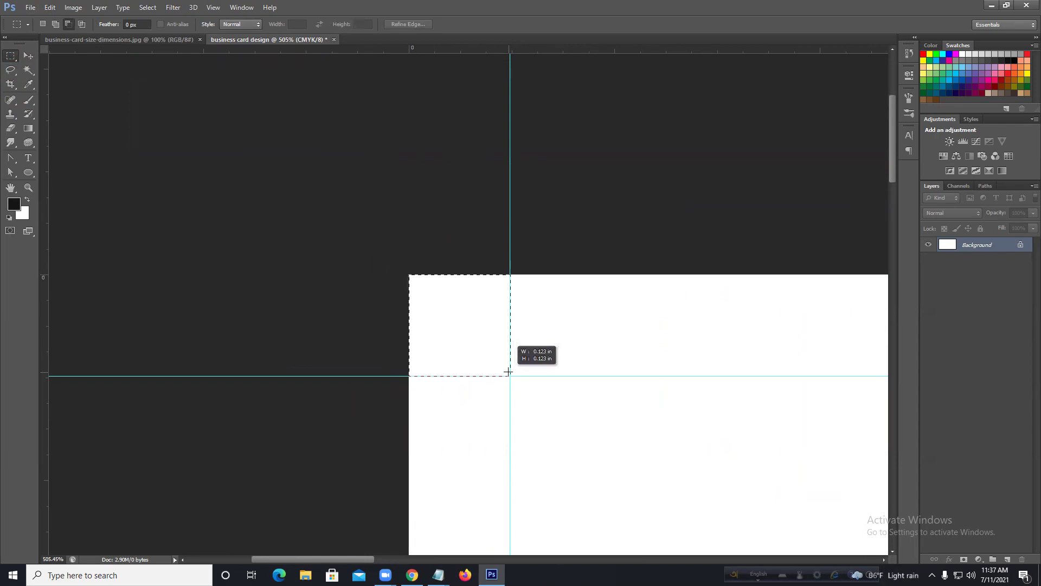
left_click_drag(508, 371, 398, 293)
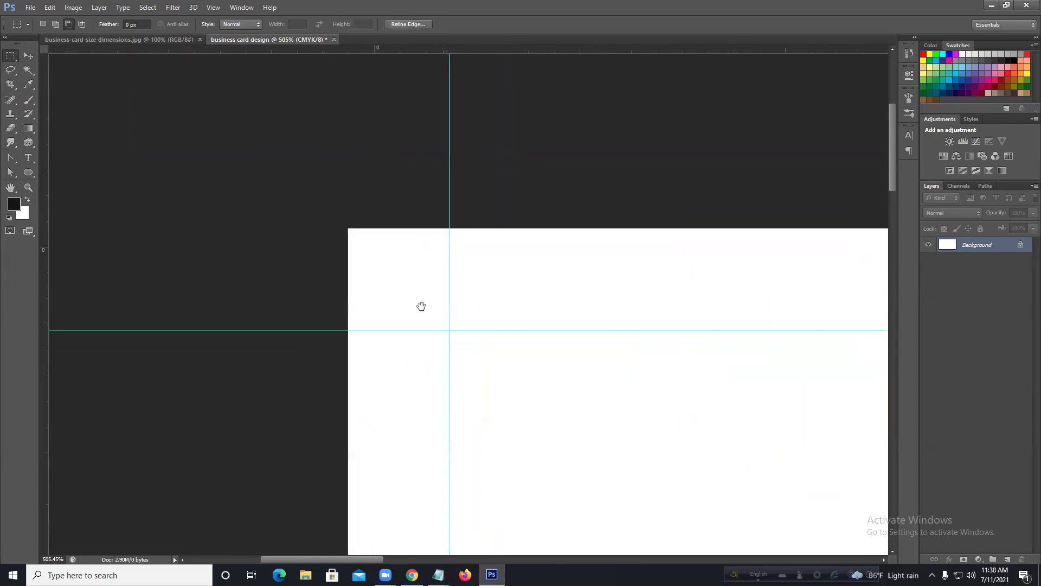
left_click_drag(358, 266, 388, 287)
key("ctrl+z")
left_click(28, 55)
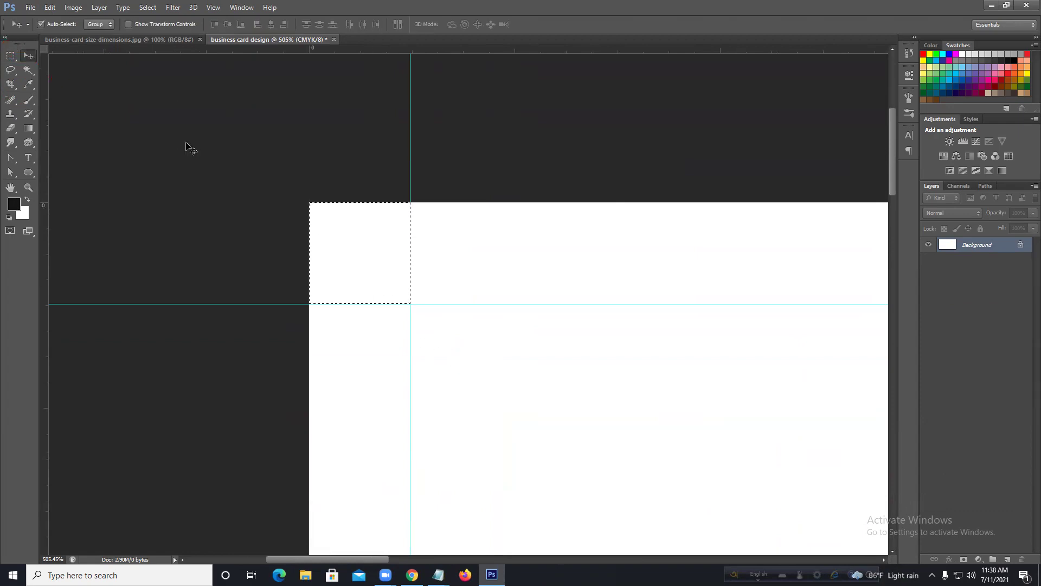
left_click_drag(359, 233, 460, 339)
Step: Drag a vertical and a horizontal guide to the square's right and bottom edges, then deselect
left_click_drag(47, 187, 511, 345)
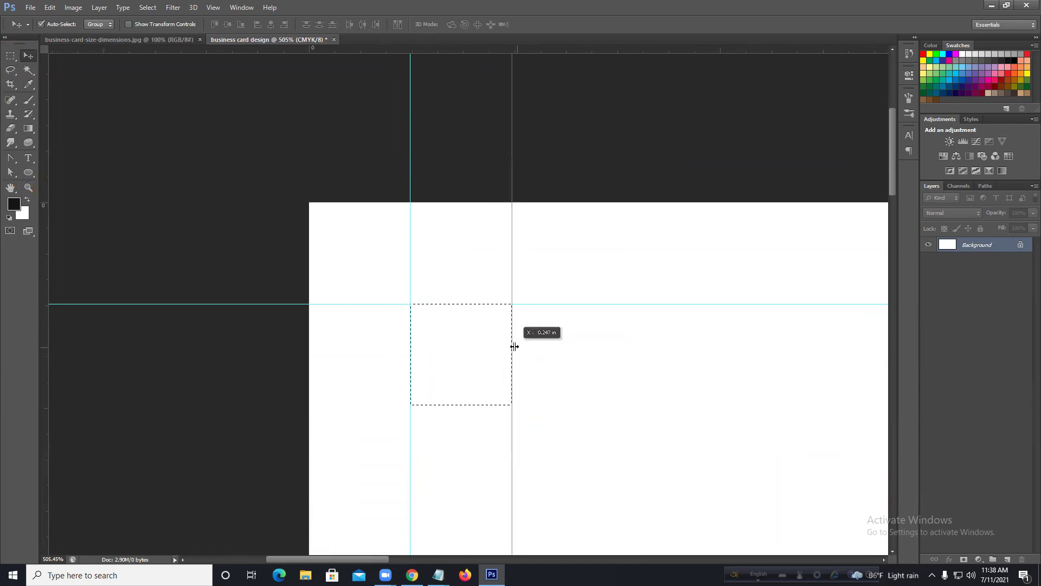
left_click(447, 53)
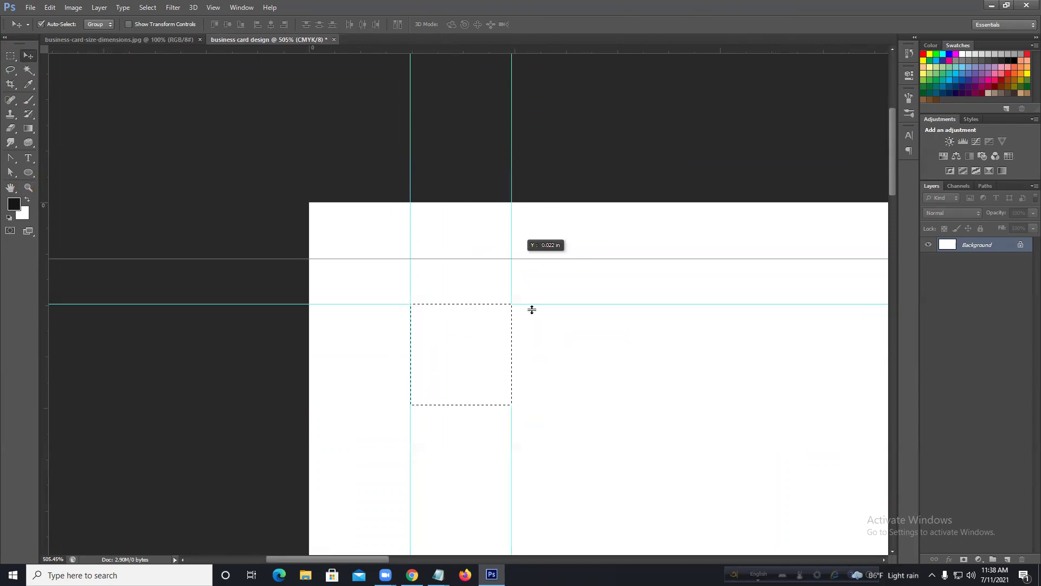
left_click_drag(445, 51, 482, 402)
scroll(445, 363, "down", 1)
scroll(444, 363, "down", 3)
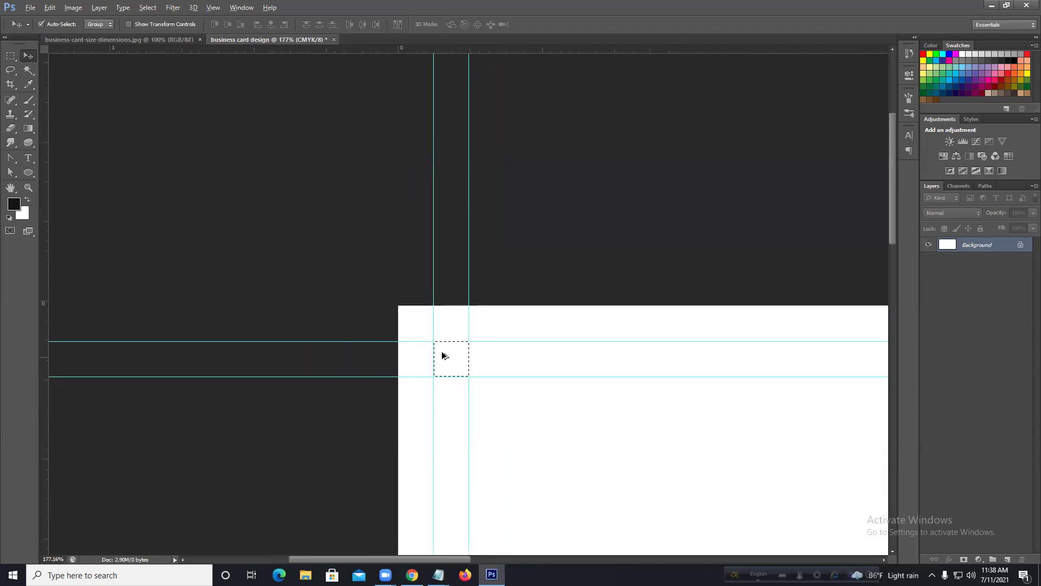
scroll(442, 356, "down", 2)
key("ctrl+d")
left_click(938, 537)
scroll(800, 489, "up", 5)
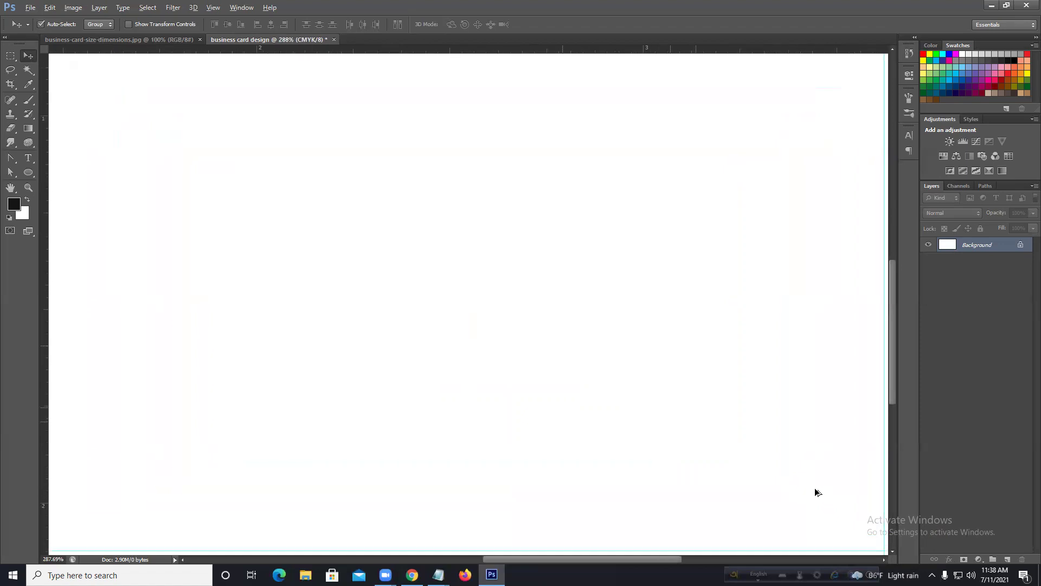
Step: Marquee the bottom-right corner square and shift it up-left inside the trim guides
left_click_drag(814, 494, 454, 353)
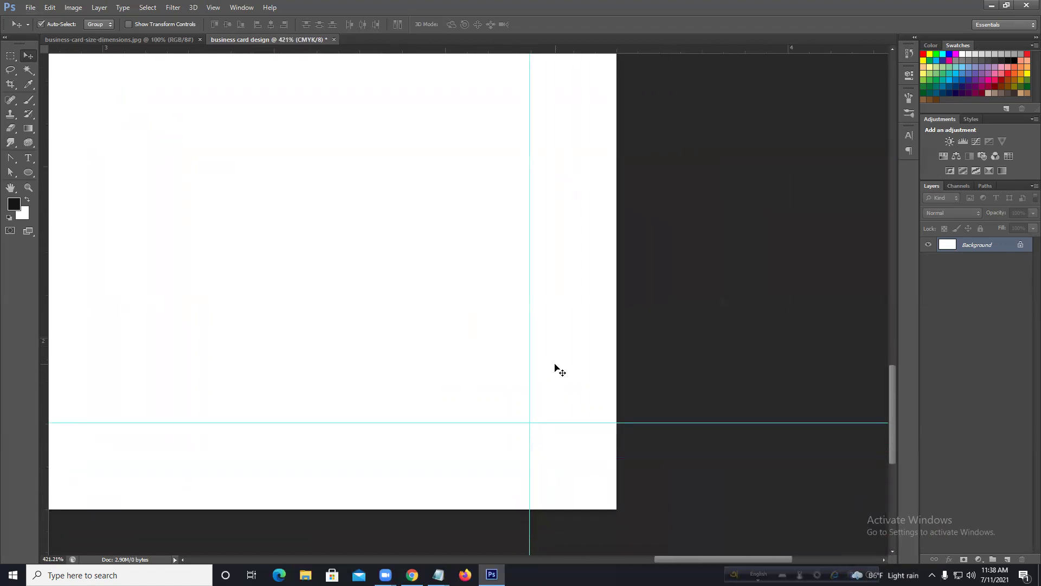
key("m")
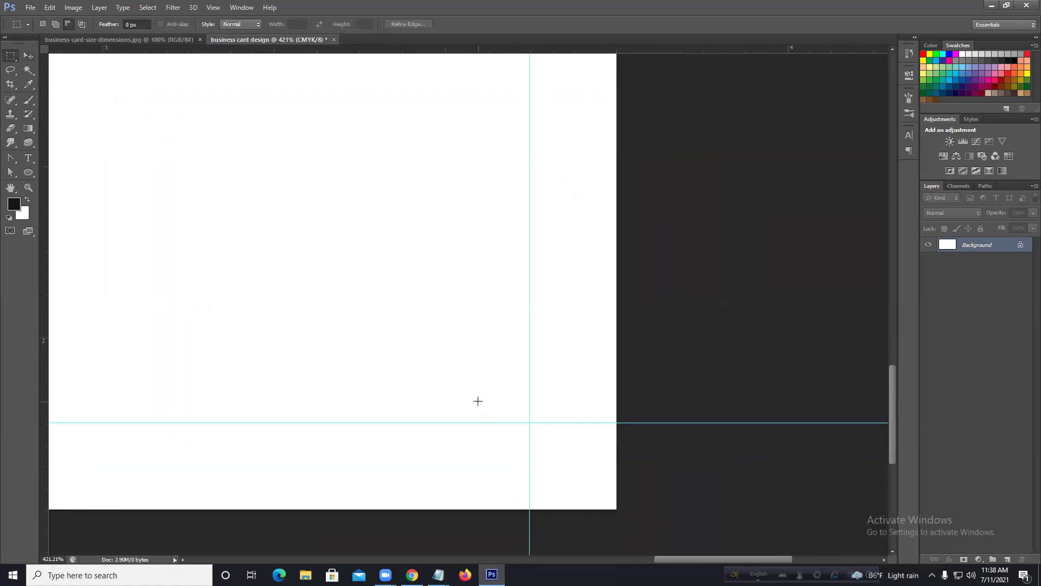
left_click_drag(529, 422, 617, 509)
key("v")
left_click_drag(581, 451, 493, 365)
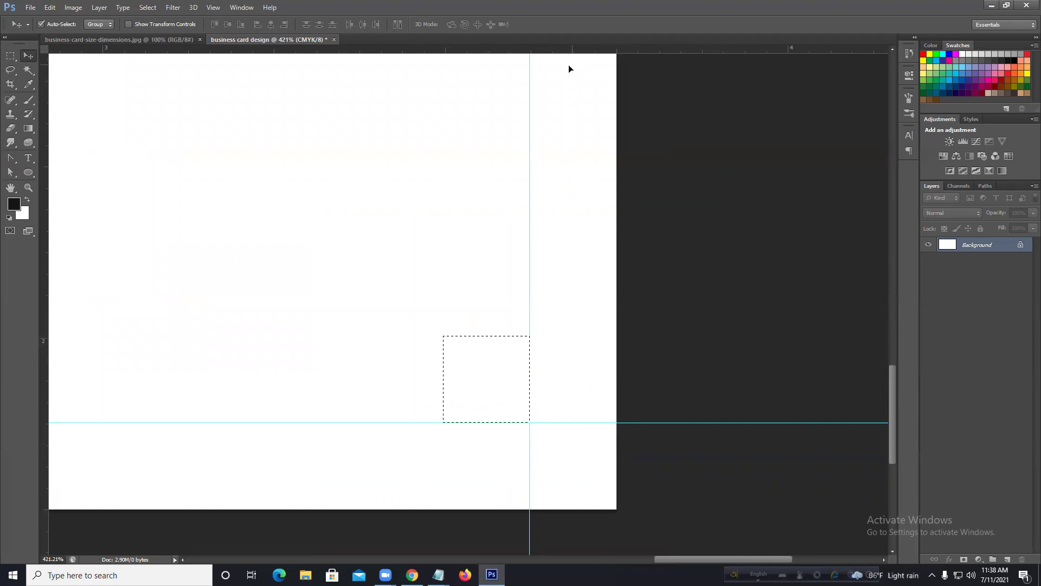
Step: Add guides at the square's top and left edges, then deselect and zoom out
left_click_drag(563, 55, 581, 335)
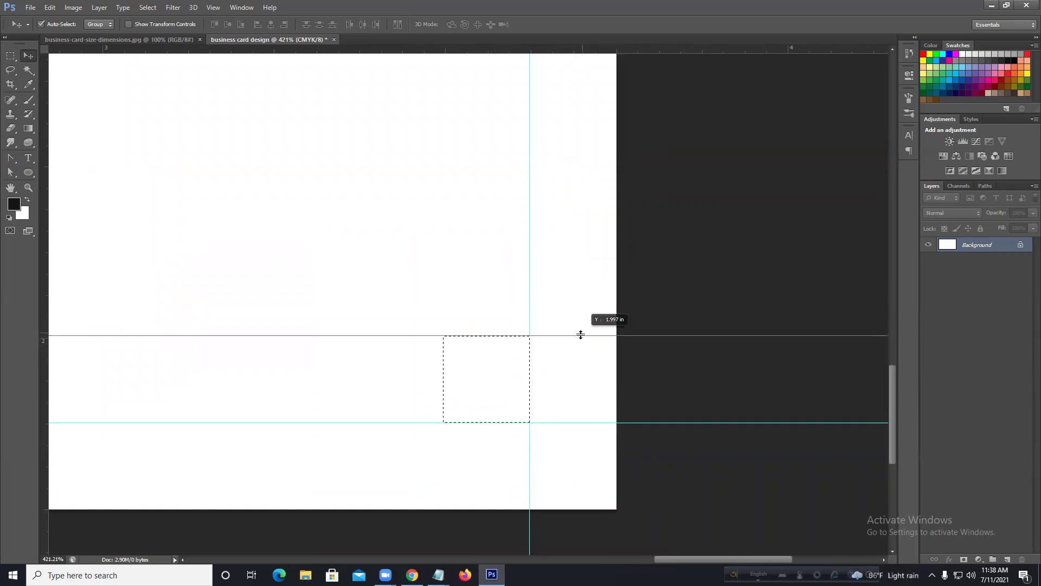
mouse_move(40, 257)
left_mouse_down()
mouse_move(450, 255)
mouse_move(441, 250)
left_mouse_up()
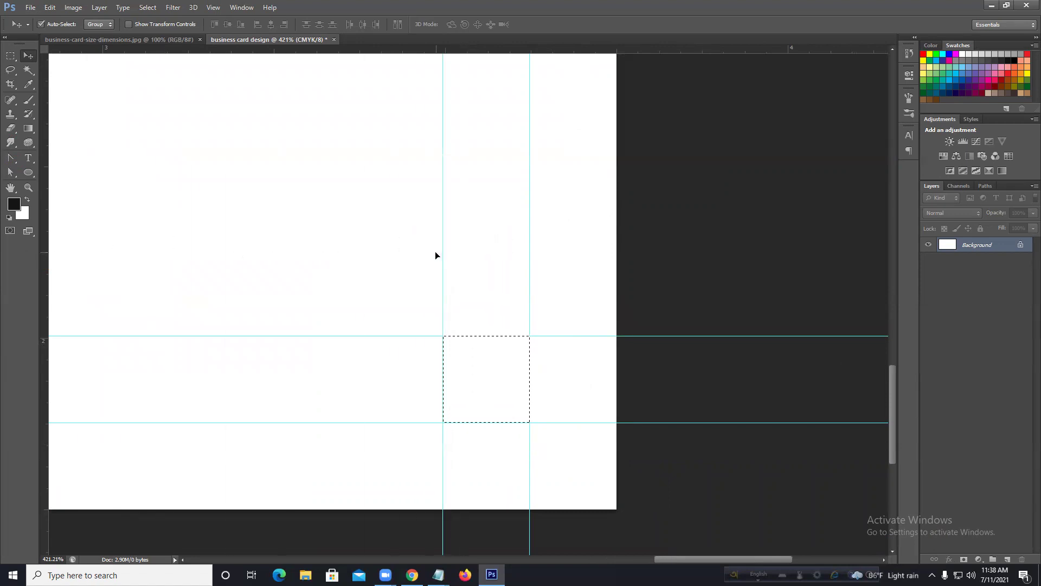
key("ctrl+d")
scroll(431, 239, "down", 5)
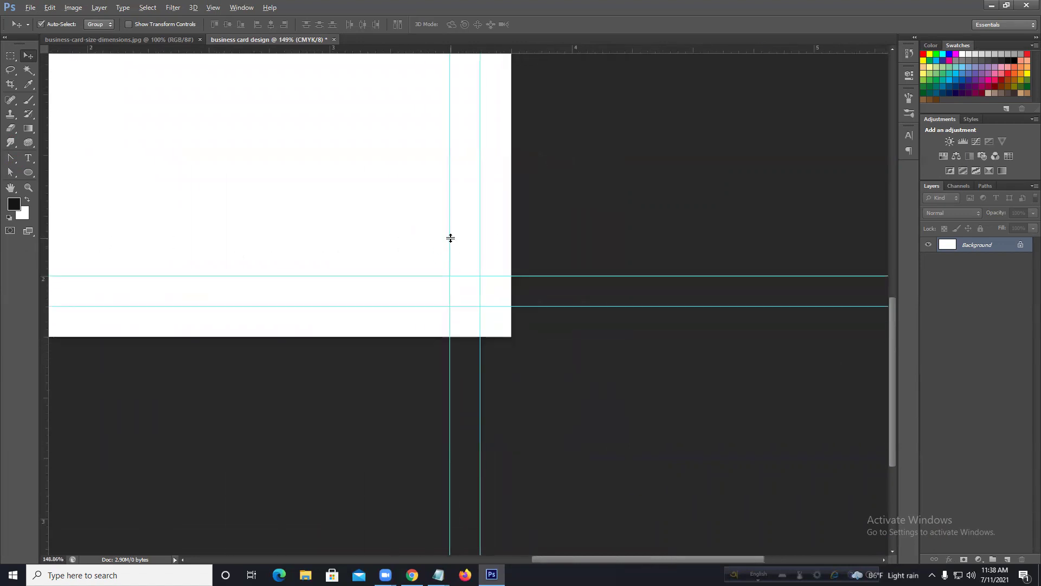
scroll(443, 225, "down", 1)
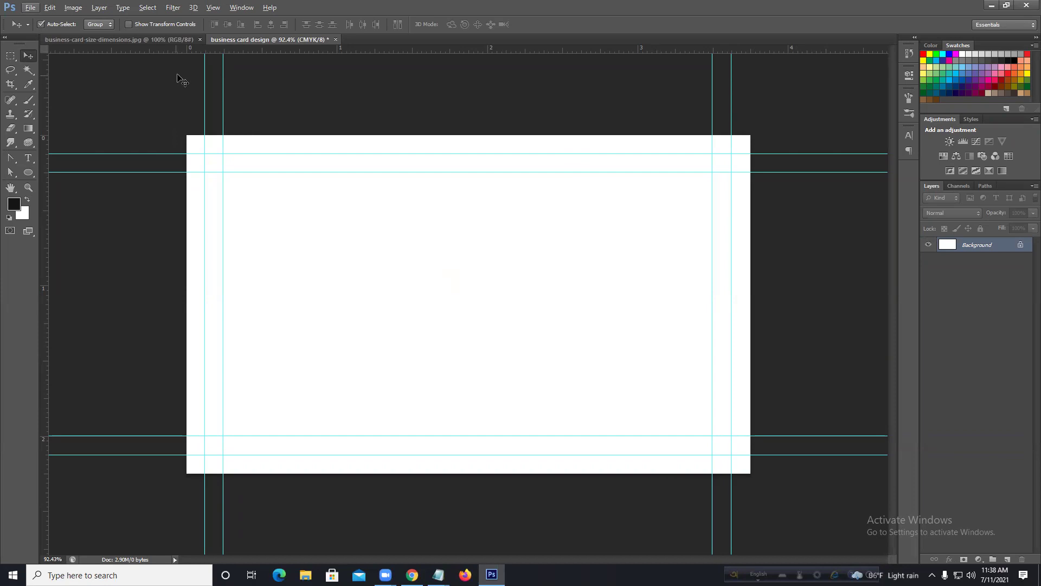
scroll(716, 233, "down", 2)
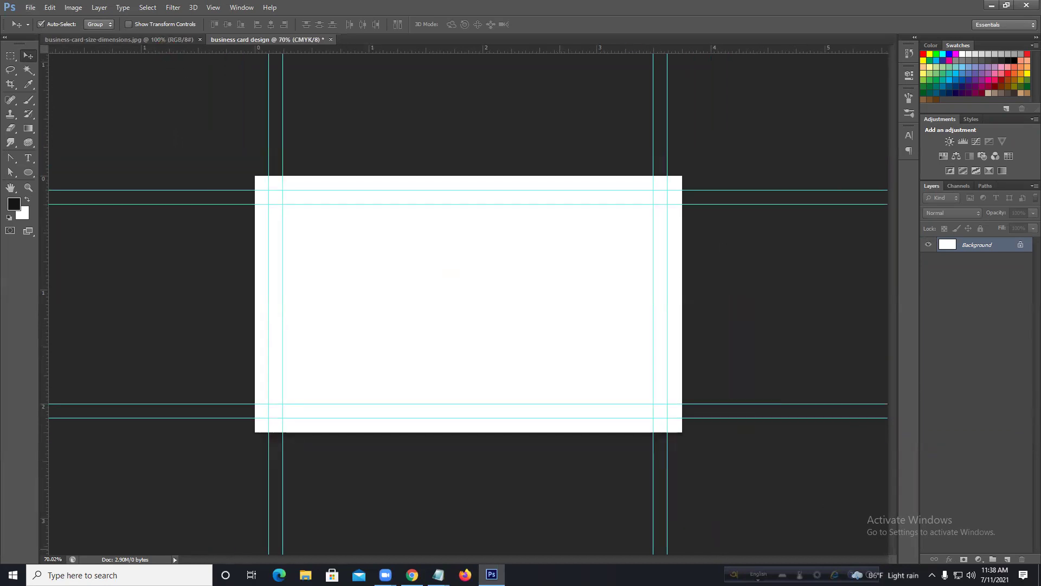
key("alt+Tab")
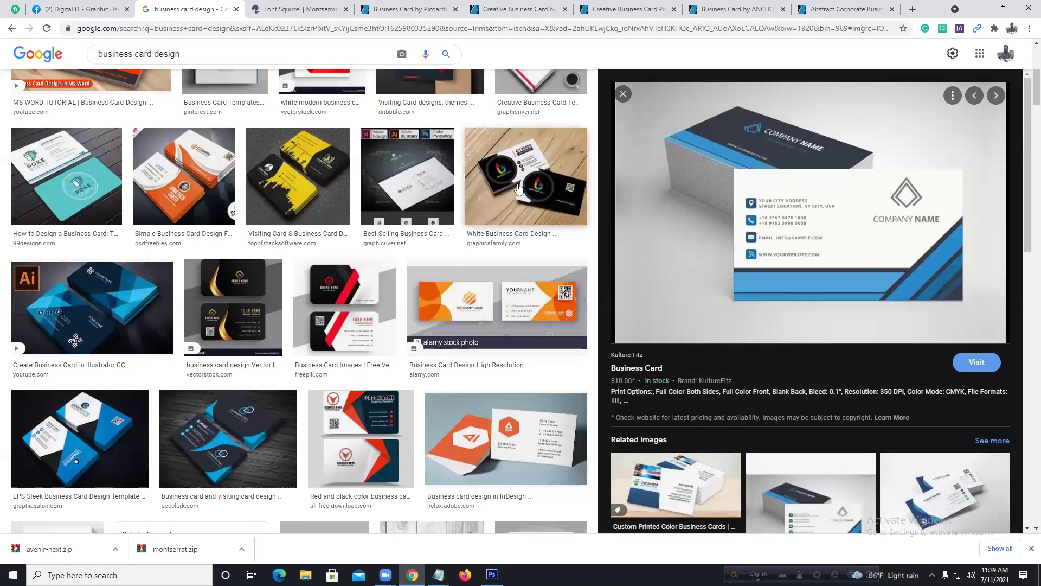
Step: Preview the vertical white-and-blue 99designs attorney business card example in Google Images
left_click(623, 94)
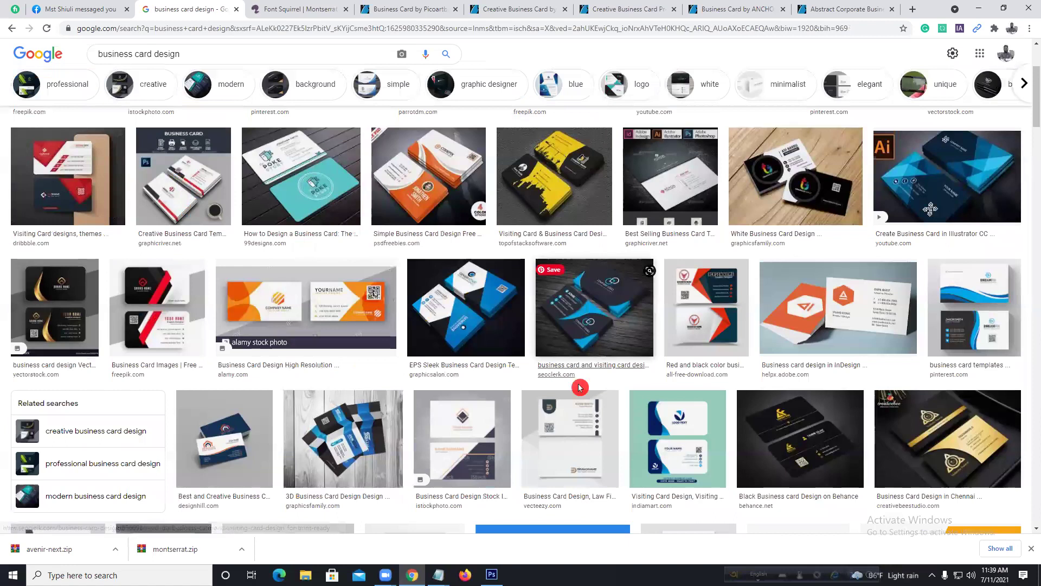
scroll(421, 339, "down", 4)
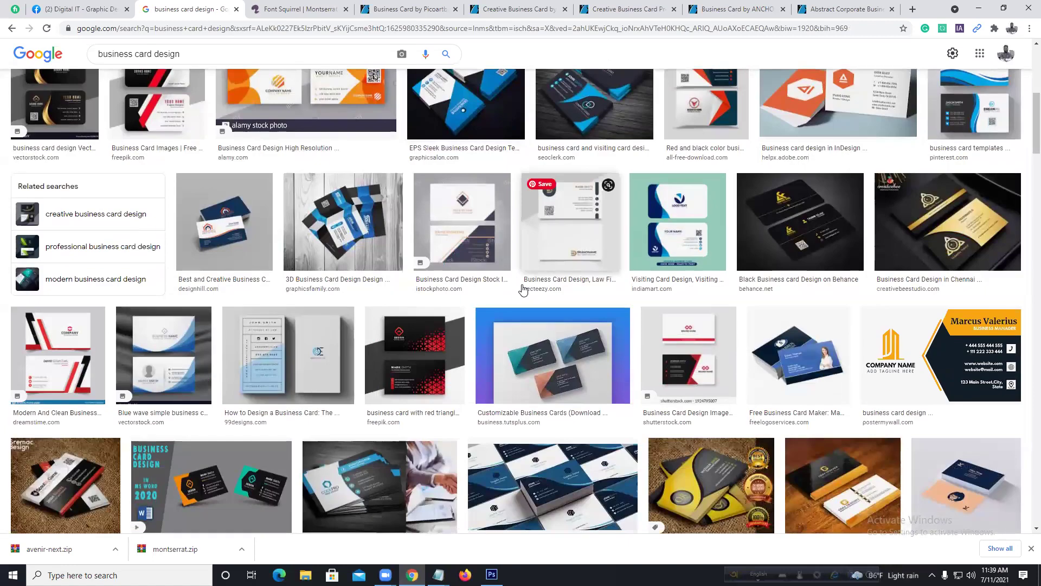
left_click(288, 355)
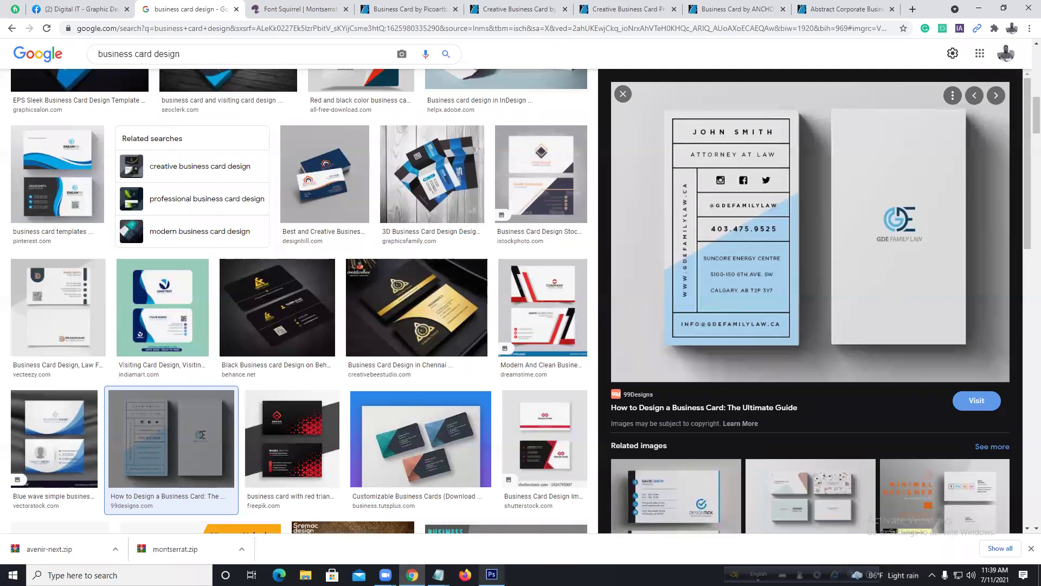
left_click(492, 574)
Step: Create a new 2 × 3.5 inch document
left_click(30, 7)
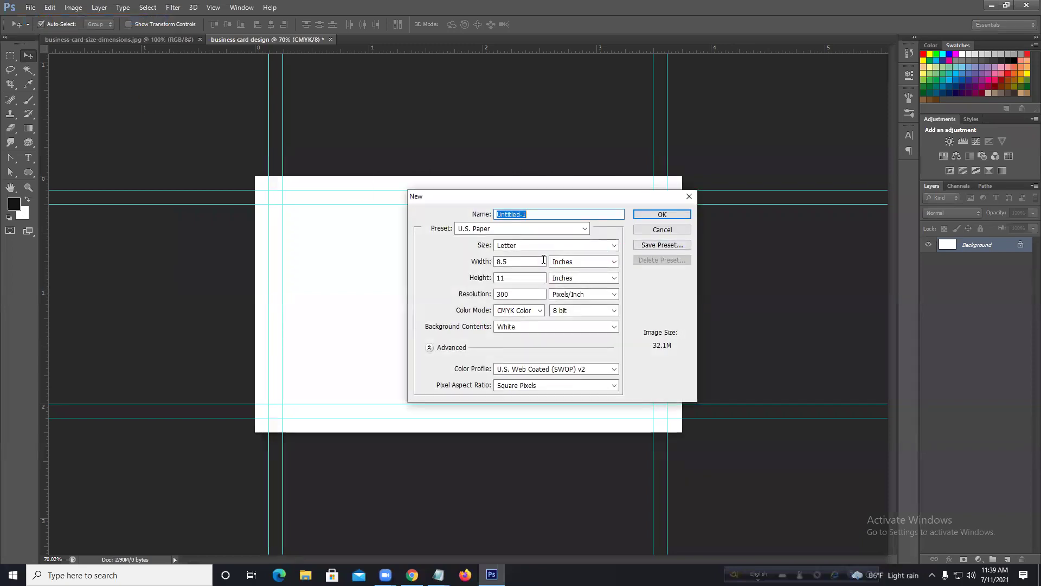
double_click(520, 261)
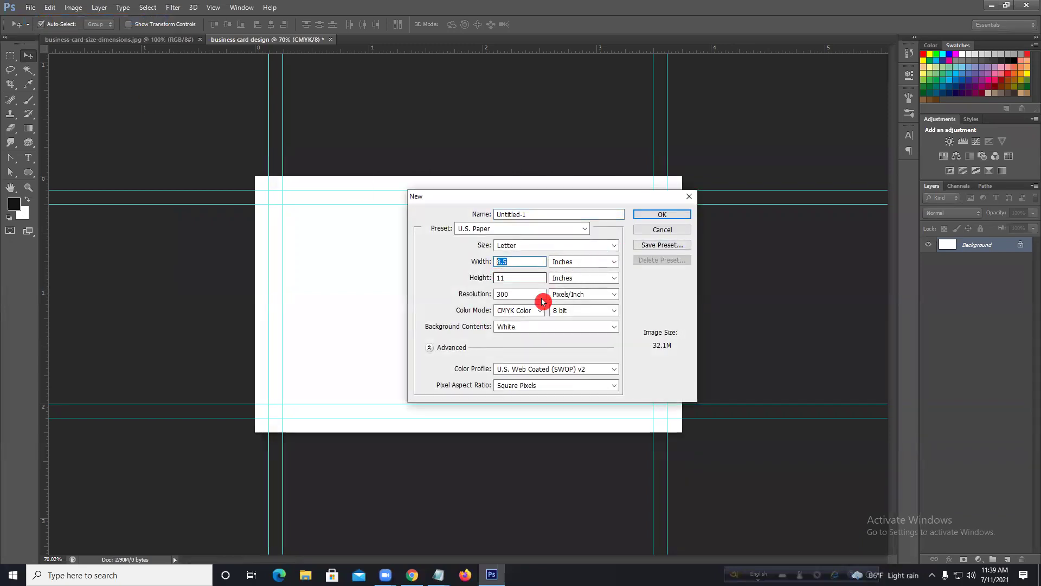
type("2")
key("Tab")
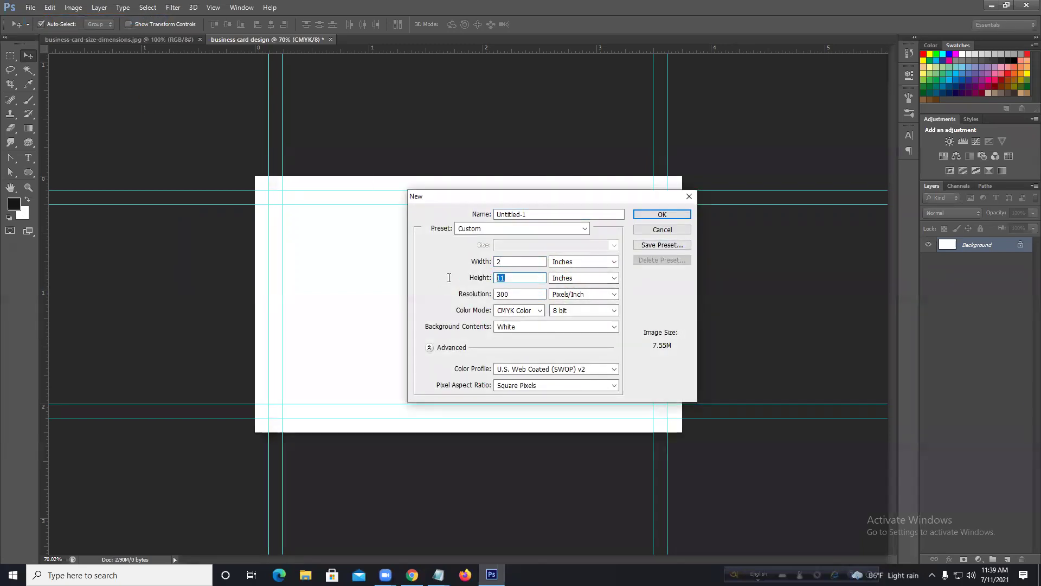
type("3.5")
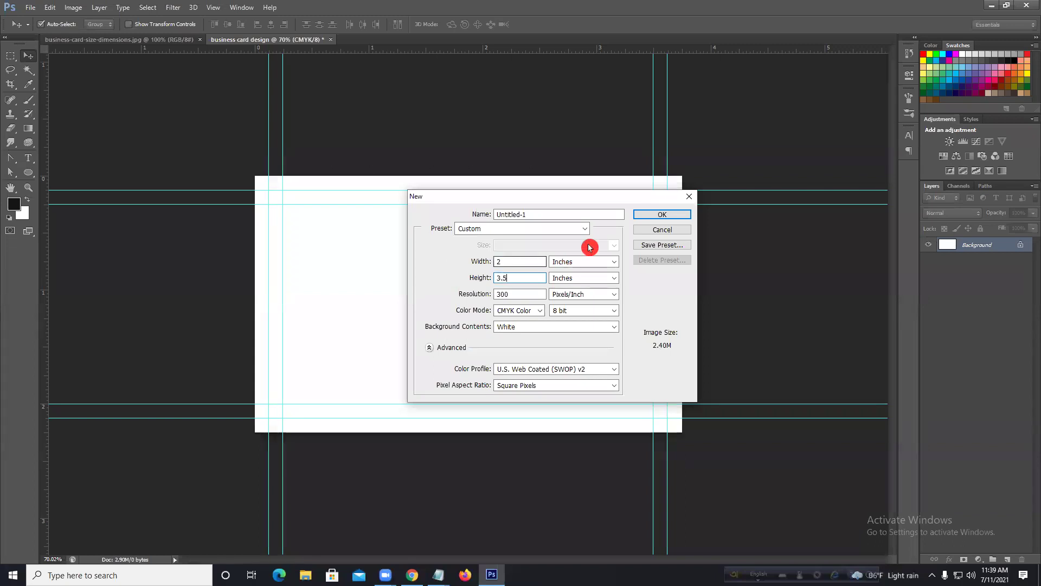
left_click(673, 216)
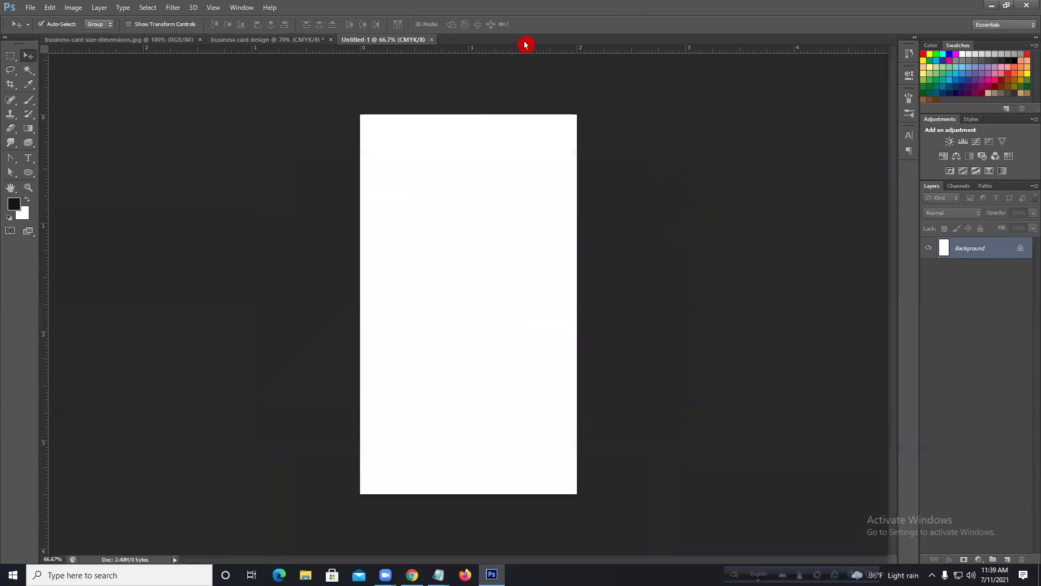
Step: Place guides along the card's top, left, right and bottom edges
left_click_drag(518, 54, 450, 119)
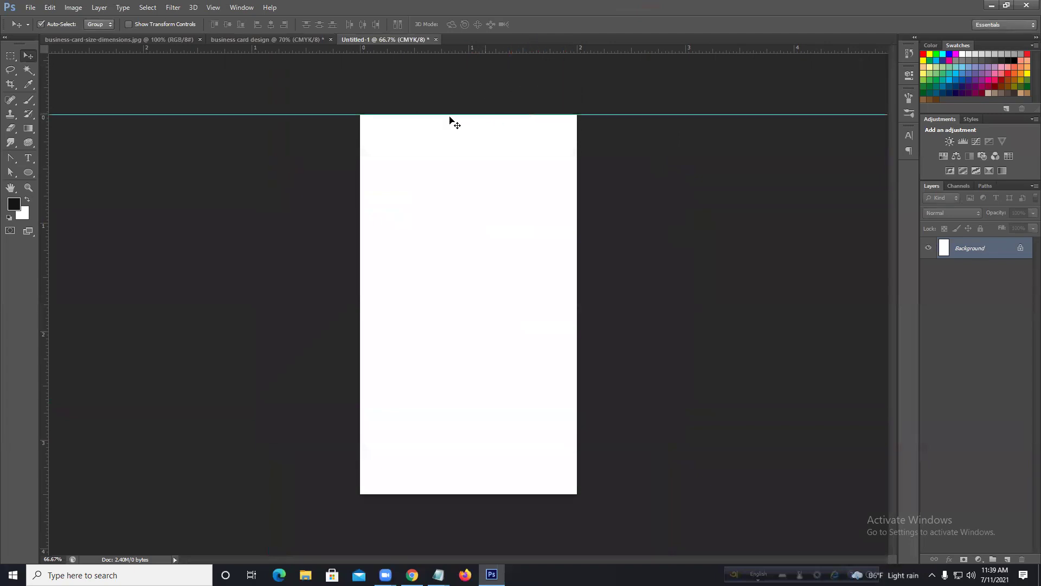
left_click_drag(44, 158, 358, 186)
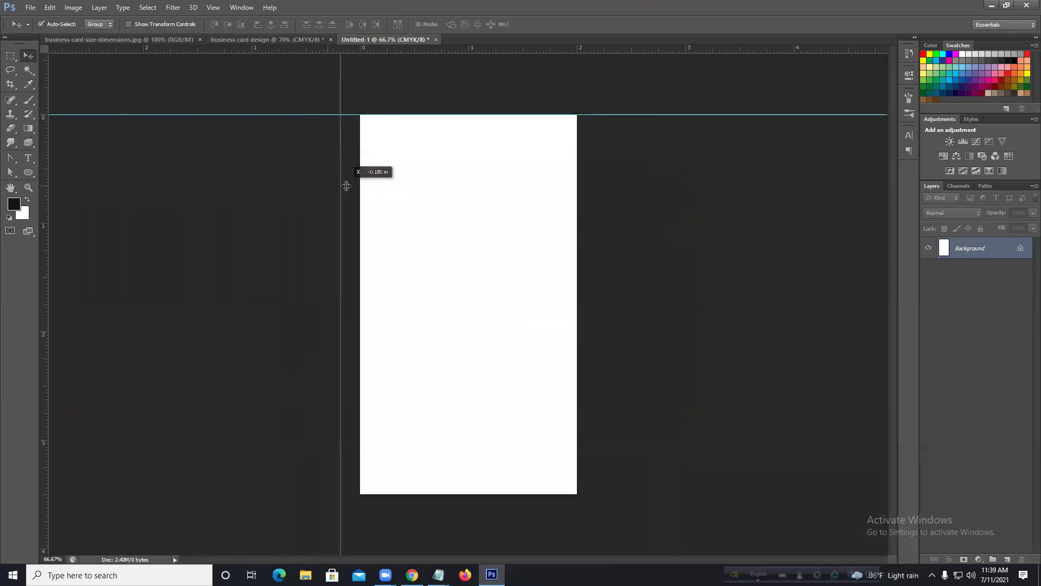
mouse_move(44, 186)
left_mouse_down()
mouse_move(582, 194)
mouse_move(576, 187)
left_mouse_up()
left_click_drag(499, 47, 627, 494)
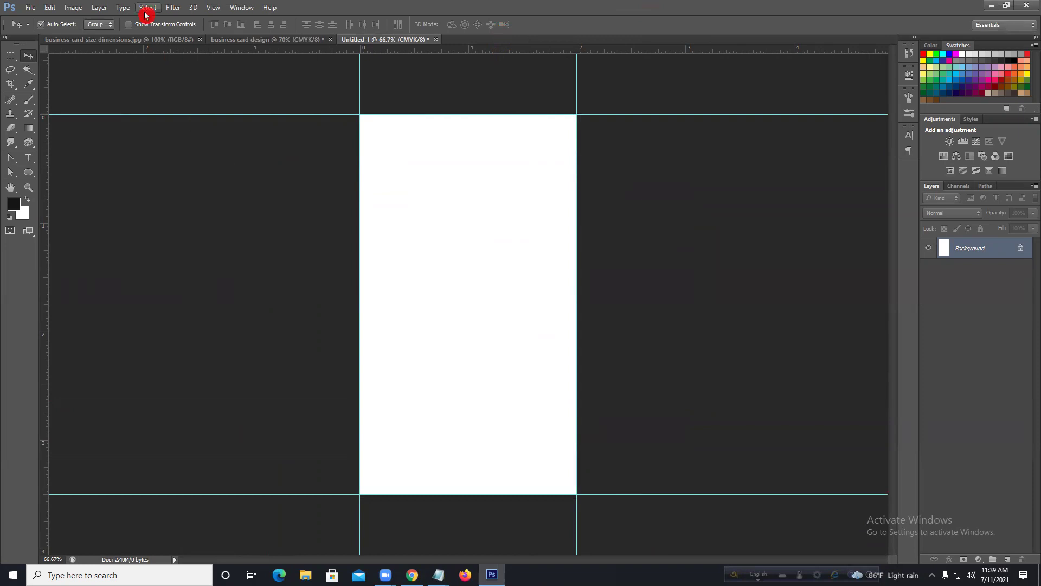
Step: Enlarge the canvas relatively by 0.25 in for bleed
left_click(99, 7)
left_click(87, 8)
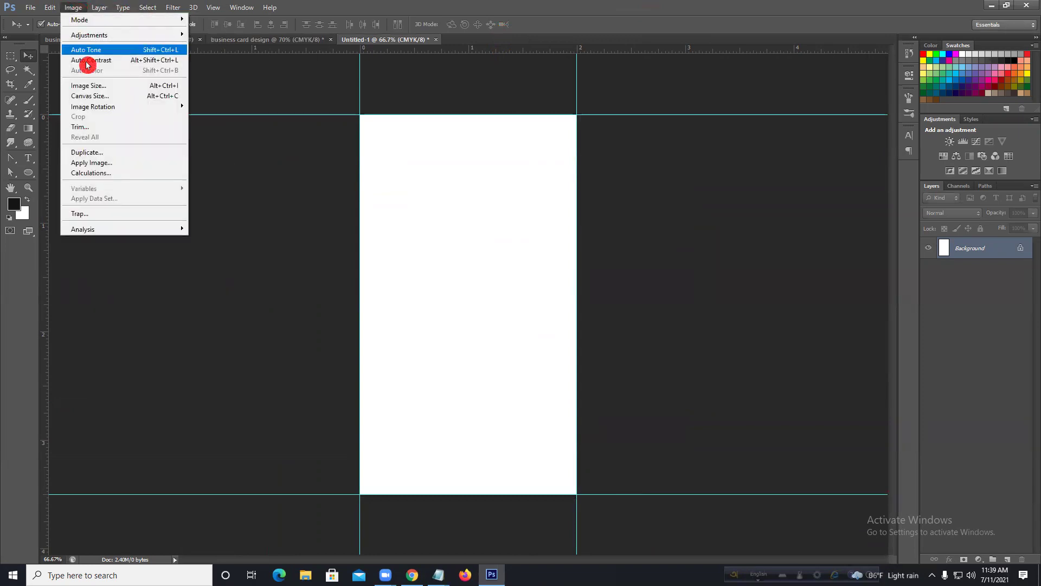
left_click(88, 98)
double_click(715, 248)
type("0.25")
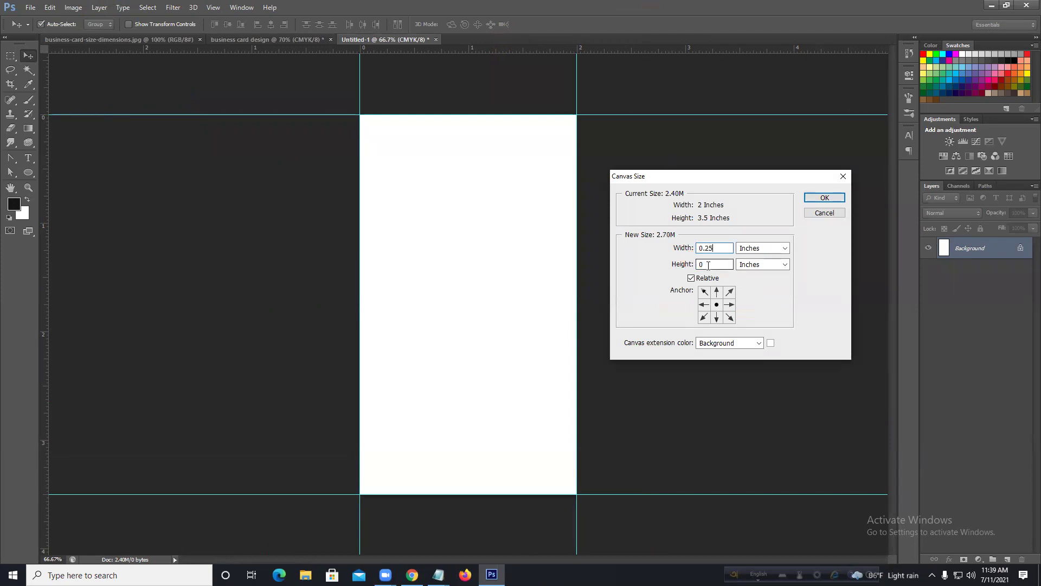
left_click(825, 198)
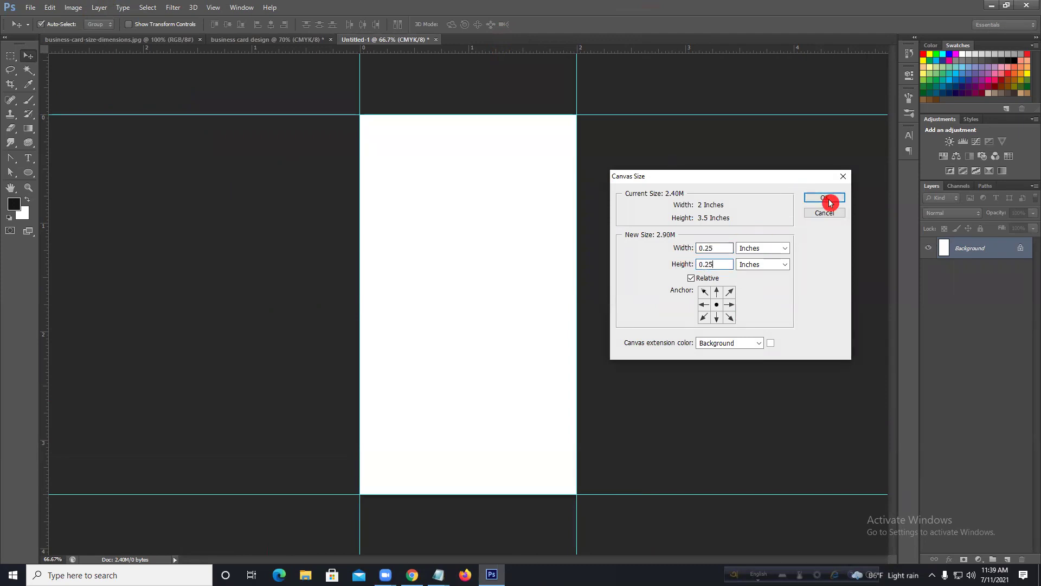
Step: Select a top-left corner square and add horizontal and vertical guides at its inner edges
scroll(370, 115, "up", 2)
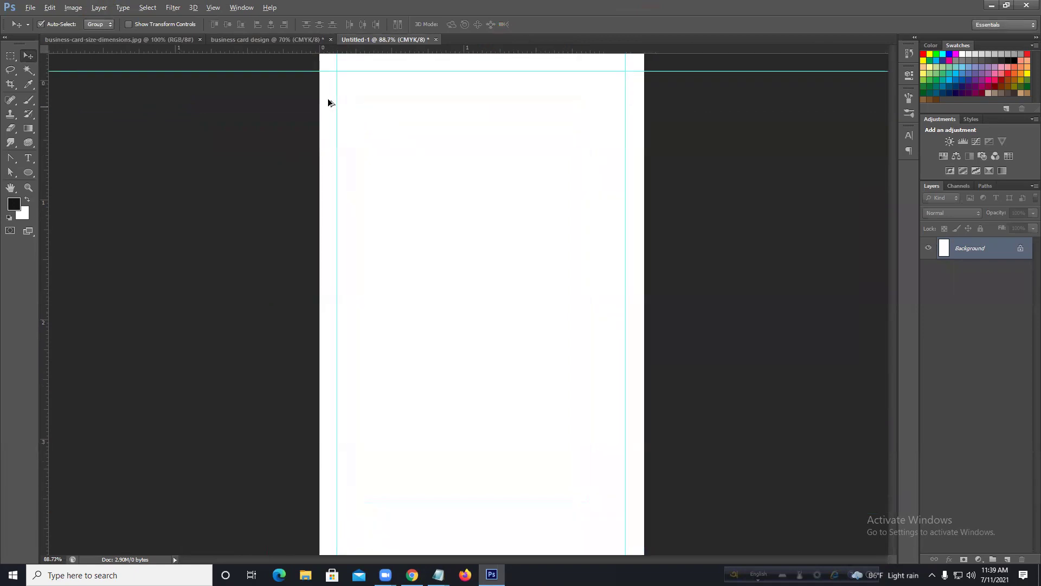
scroll(328, 100, "up", 2)
scroll(328, 168, "up", 2)
scroll(328, 167, "up", 3)
scroll(329, 200, "up", 3)
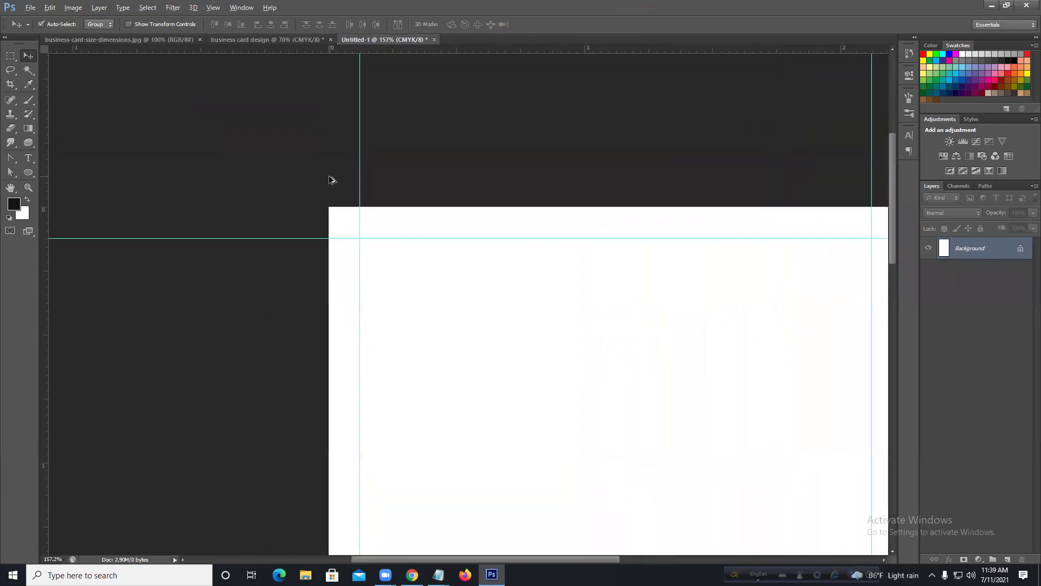
left_click(10, 56)
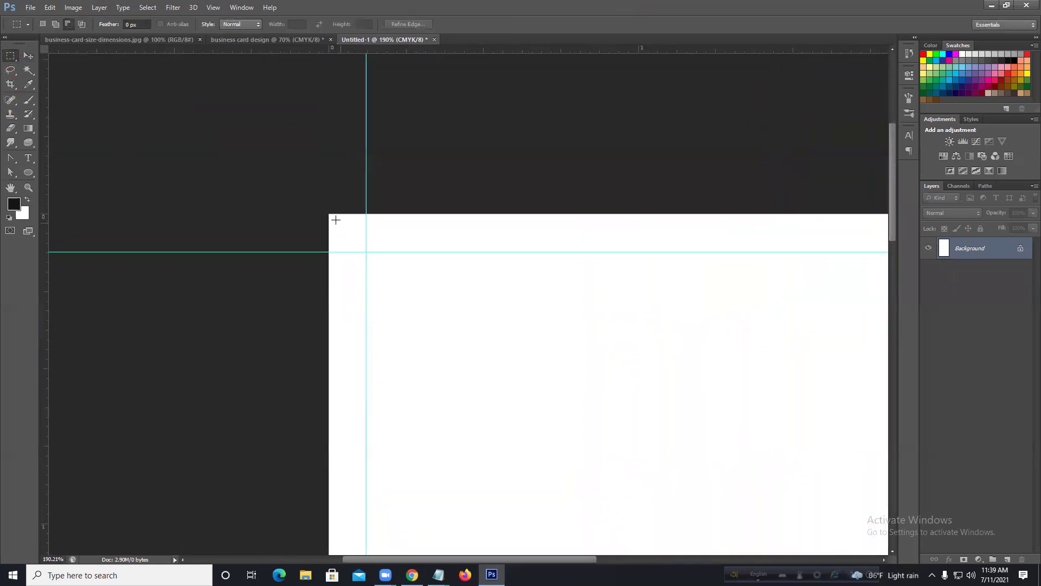
left_click_drag(327, 213, 387, 277)
key("v")
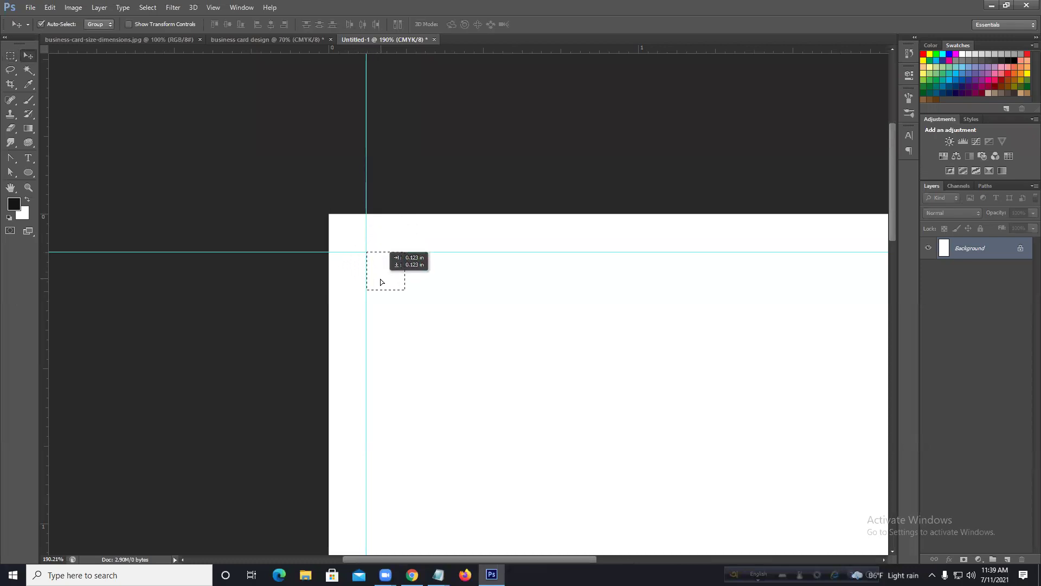
left_click_drag(452, 50, 447, 293)
mouse_move(44, 227)
left_mouse_down()
mouse_move(426, 264)
mouse_move(404, 261)
left_mouse_up()
Step: Select a small bottom-right corner square and shift it inward from the page corner
scroll(404, 260, "down", 2)
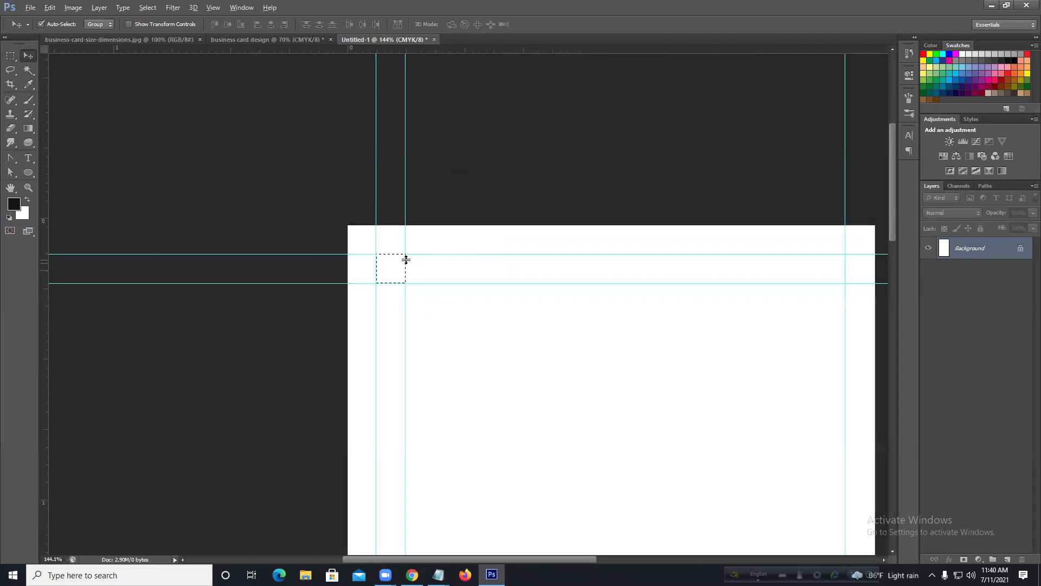
scroll(404, 260, "down", 4)
scroll(578, 491, "up", 1)
scroll(651, 510, "up", 2)
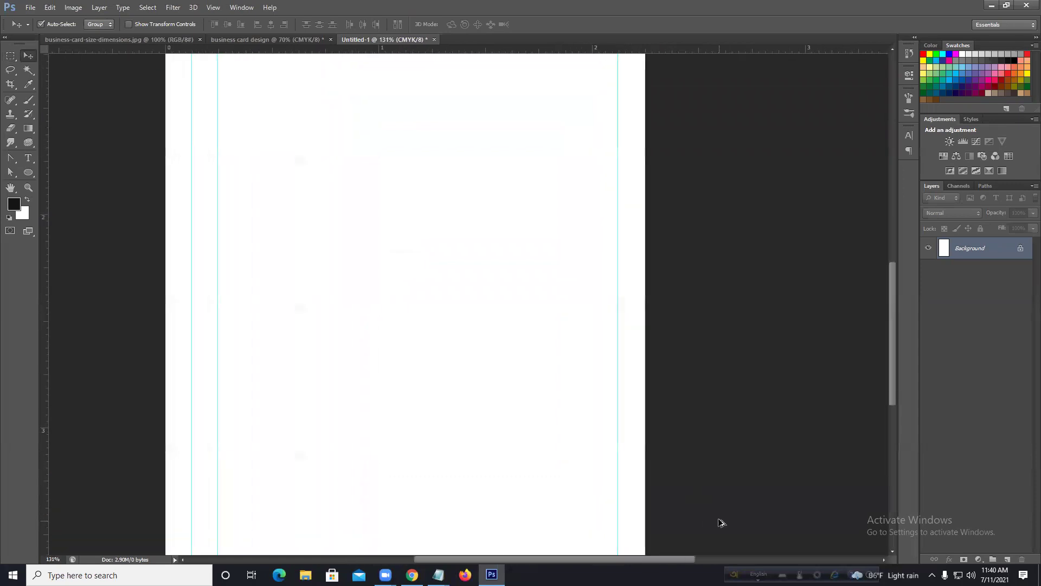
scroll(705, 499, "up", 1)
scroll(673, 483, "down", 1)
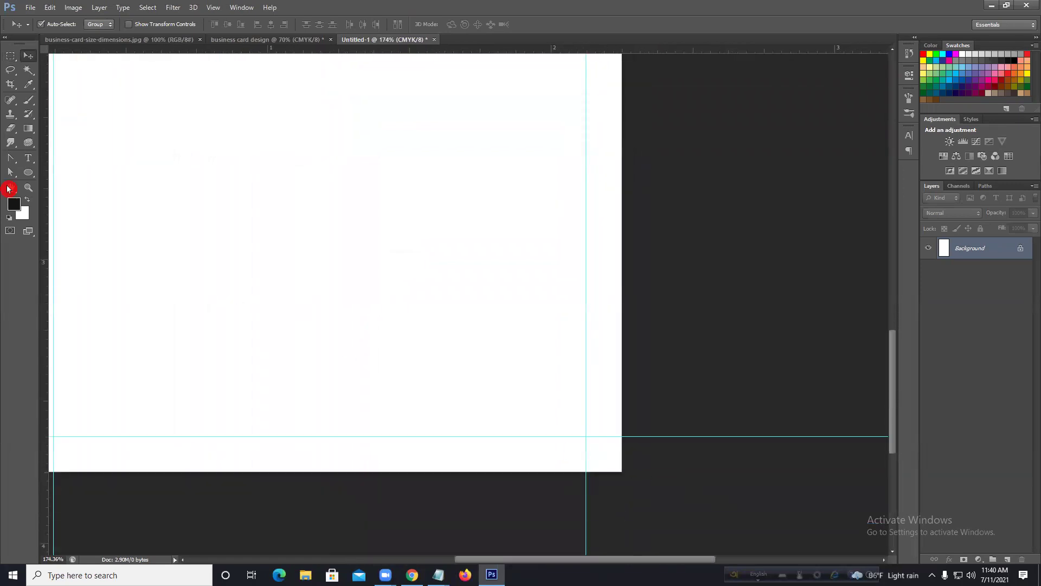
key("m")
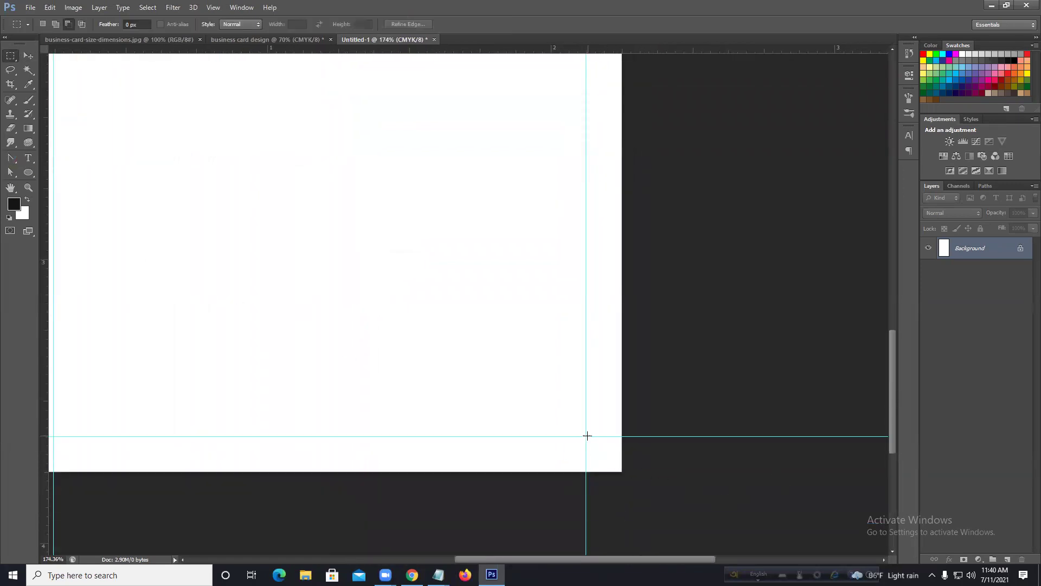
left_click_drag(585, 436, 622, 471)
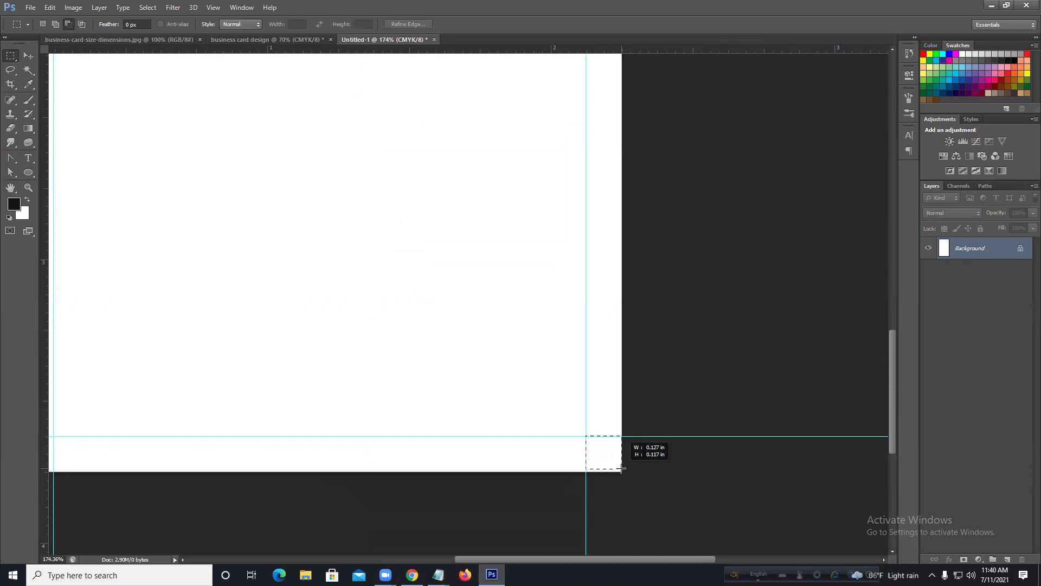
key("v")
mouse_move(599, 456)
left_mouse_down()
mouse_move(552, 421)
mouse_move(563, 423)
left_mouse_up()
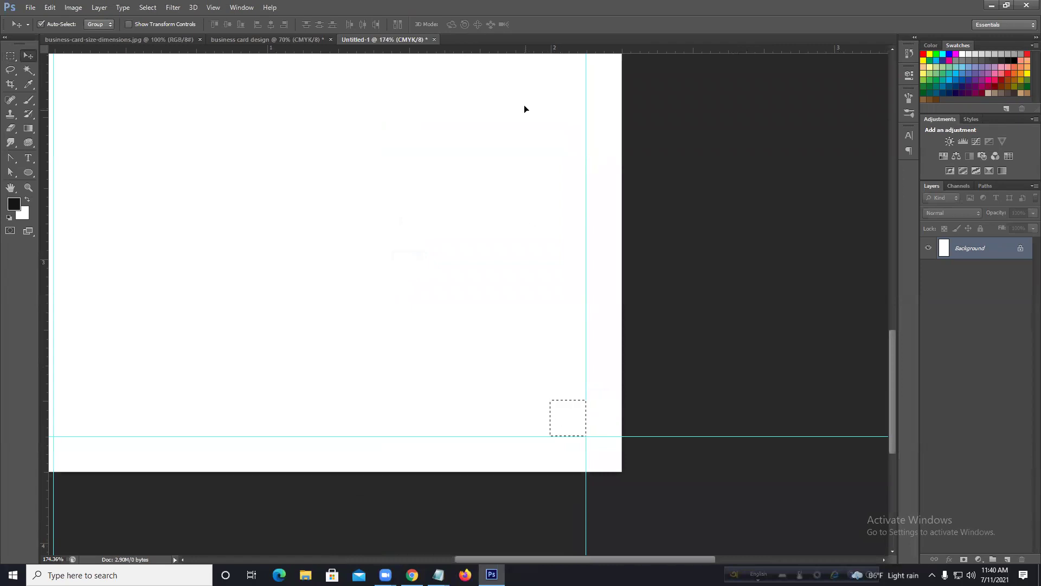
Step: Add guides at the square's top and left edges, then clear the selection
left_click_drag(533, 55, 583, 400)
left_click(39, 350)
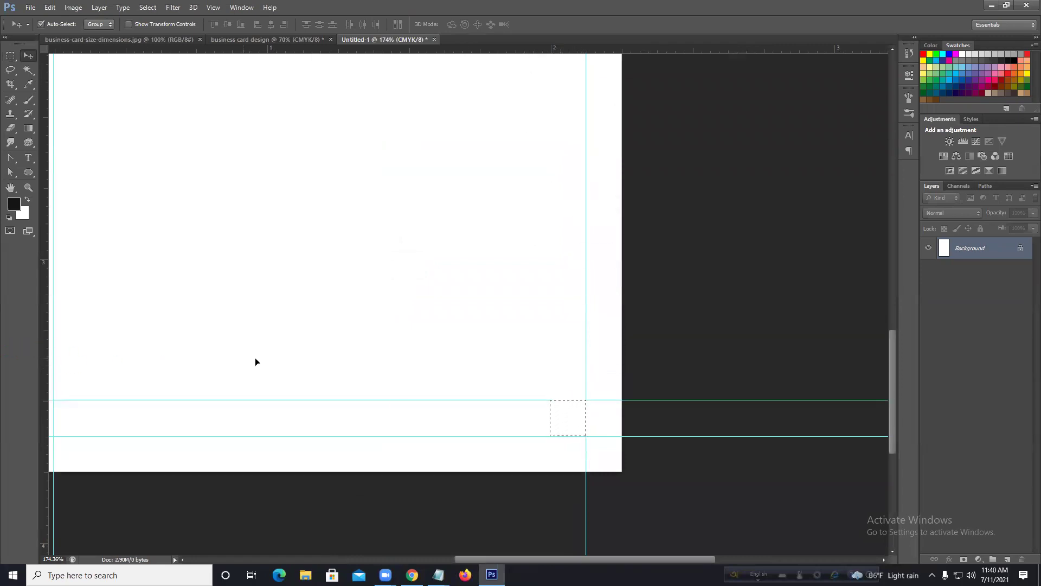
left_click_drag(42, 344, 399, 346)
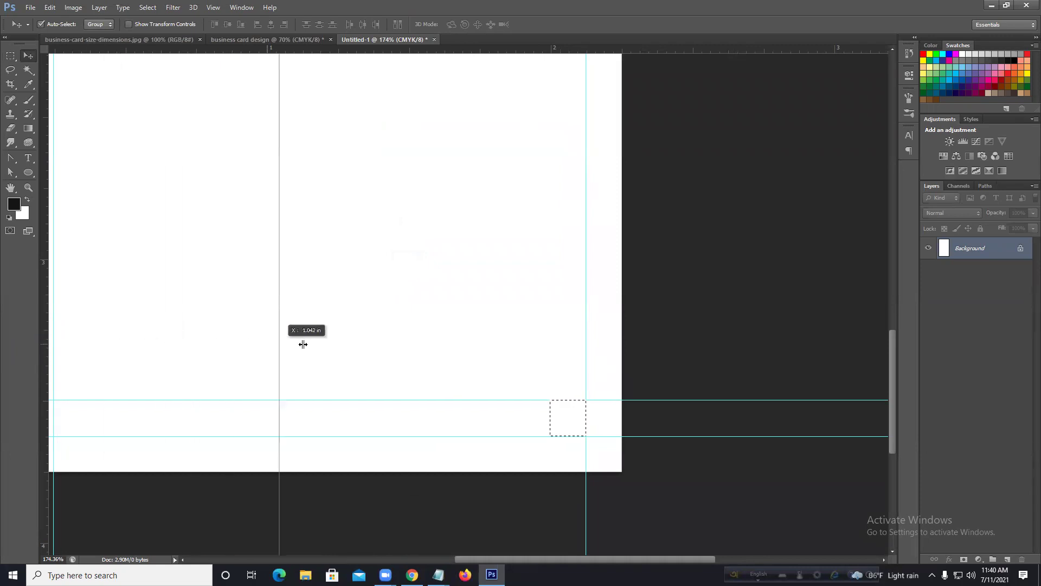
left_click_drag(399, 346, 549, 353)
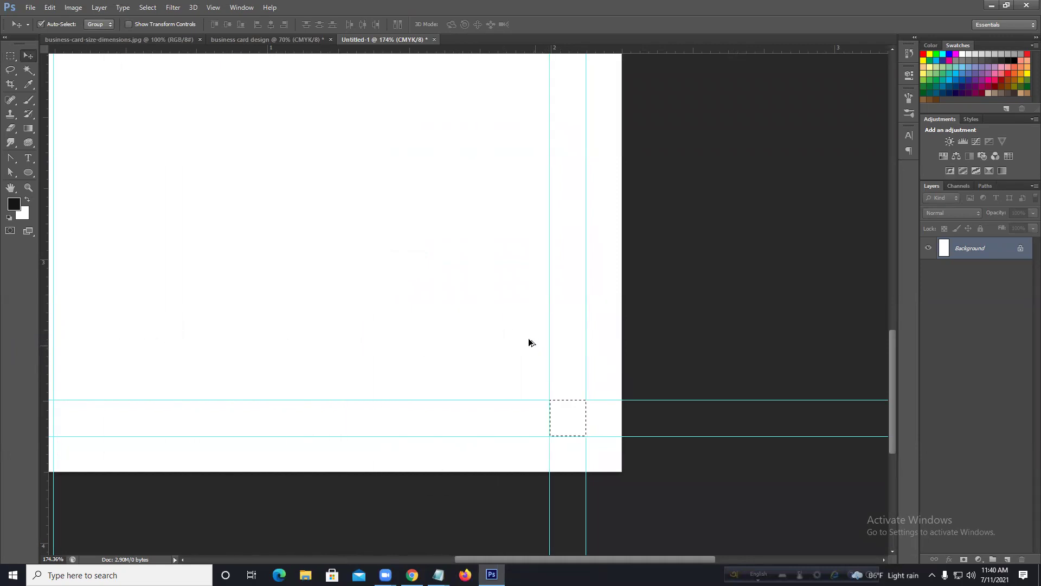
scroll(526, 334, "down", 3)
scroll(524, 333, "down", 2)
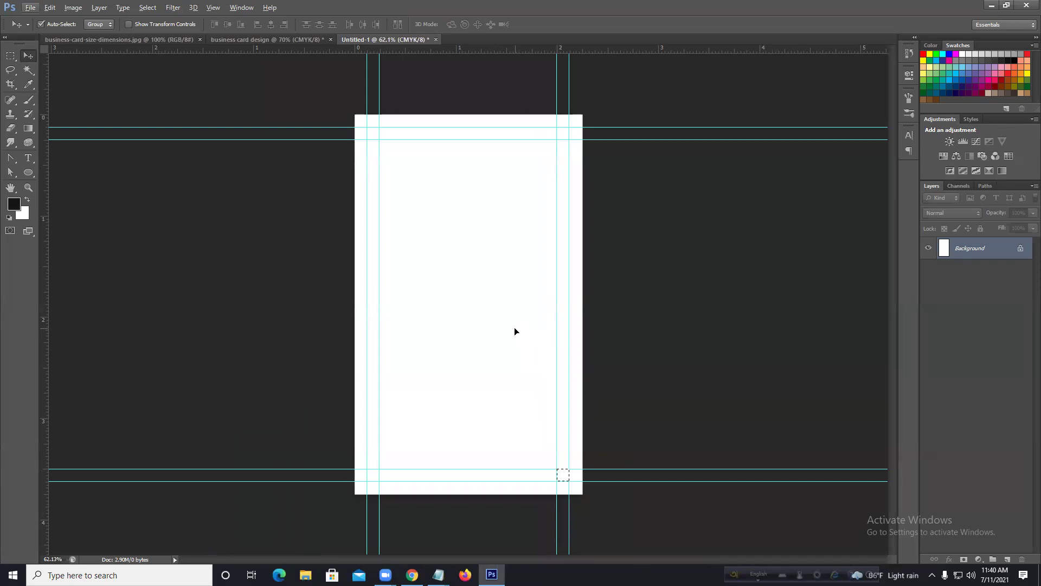
left_click(332, 45)
Step: On the business card design, rotate the image 90° clockwise, then undo it
left_click(303, 39)
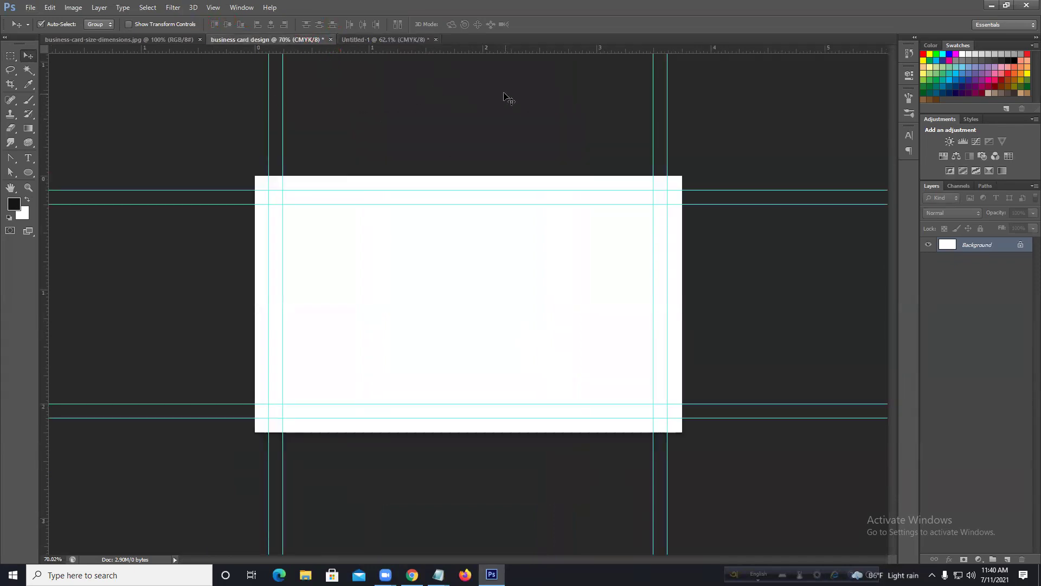
left_click(104, 7)
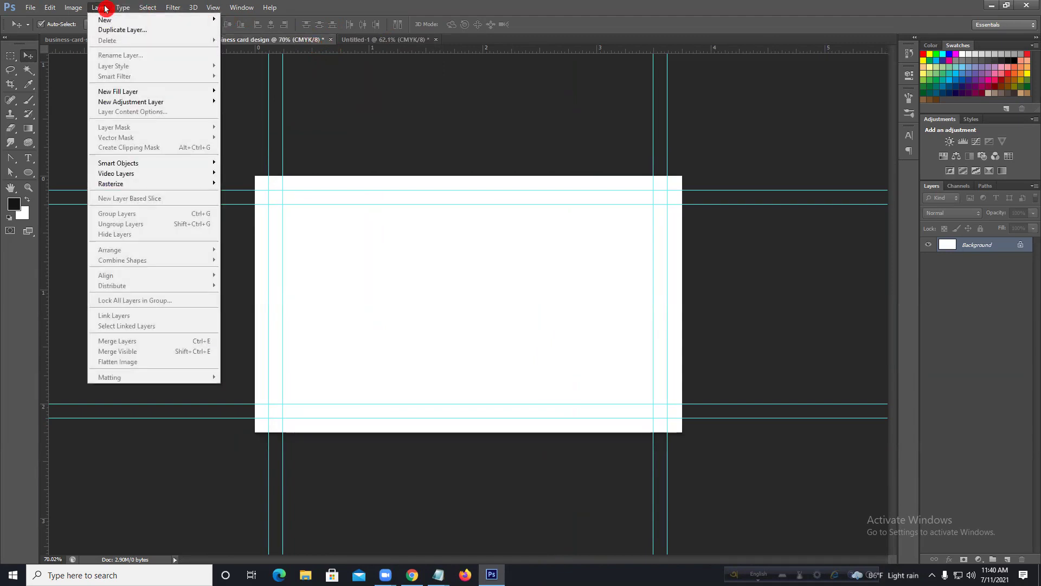
left_click(82, 7)
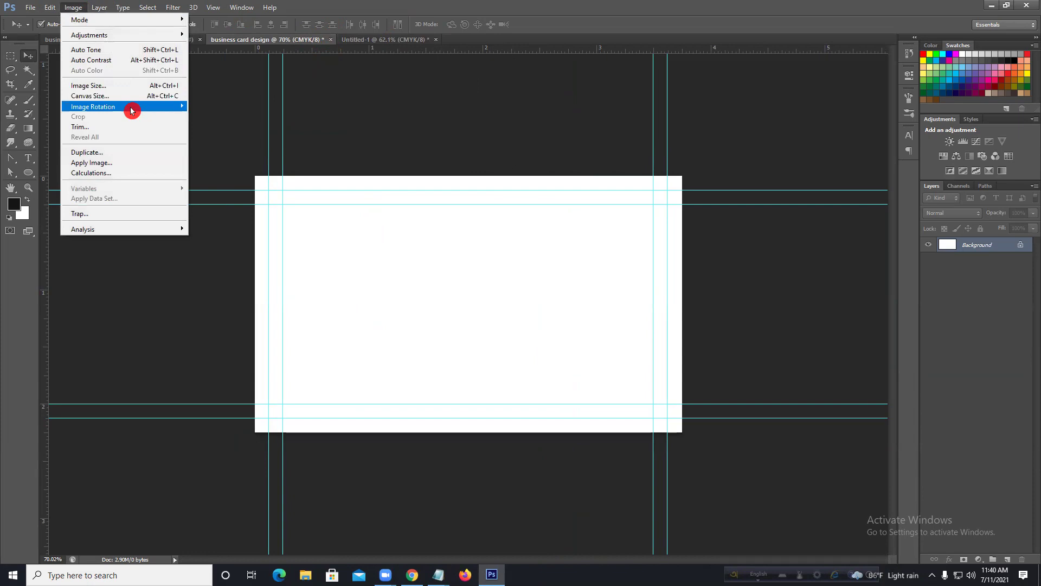
left_click(239, 114)
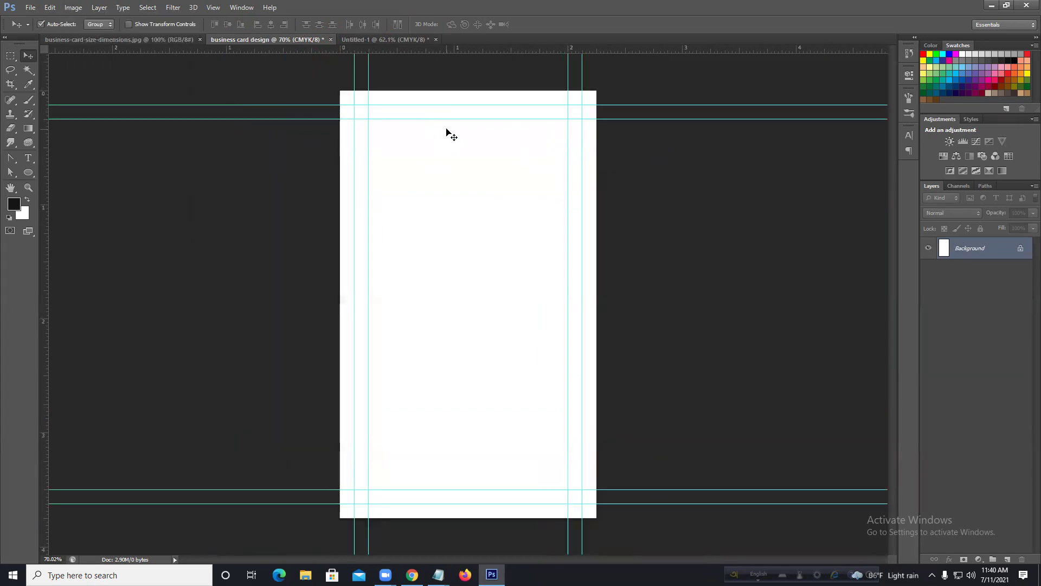
key("ctrl+z")
Step: Rotate 90° counter-clockwise, undo it, and close Untitled-1 without saving
left_click(80, 8)
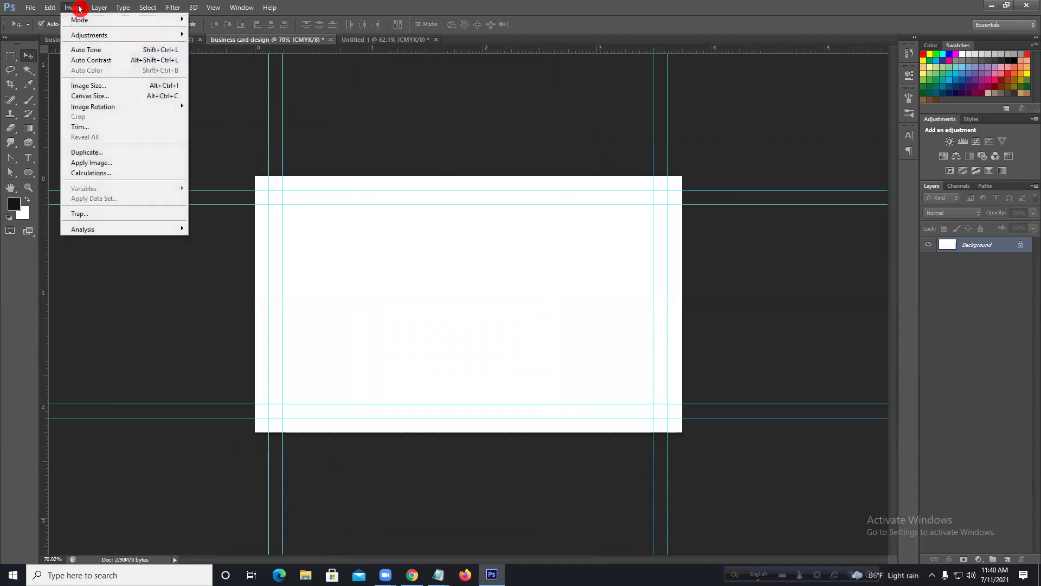
mouse_move(92, 106)
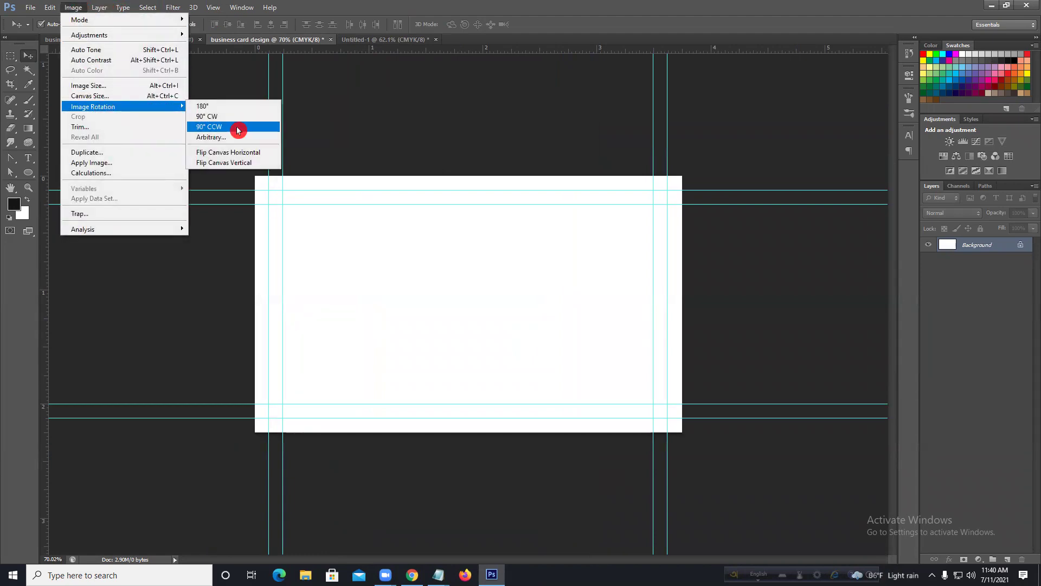
left_click(209, 117)
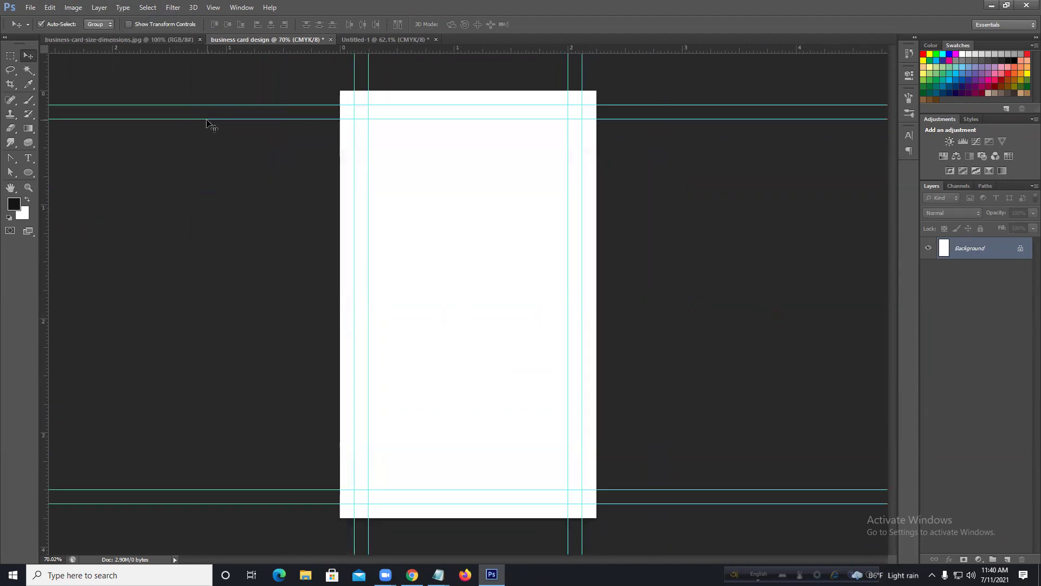
key("ctrl+z")
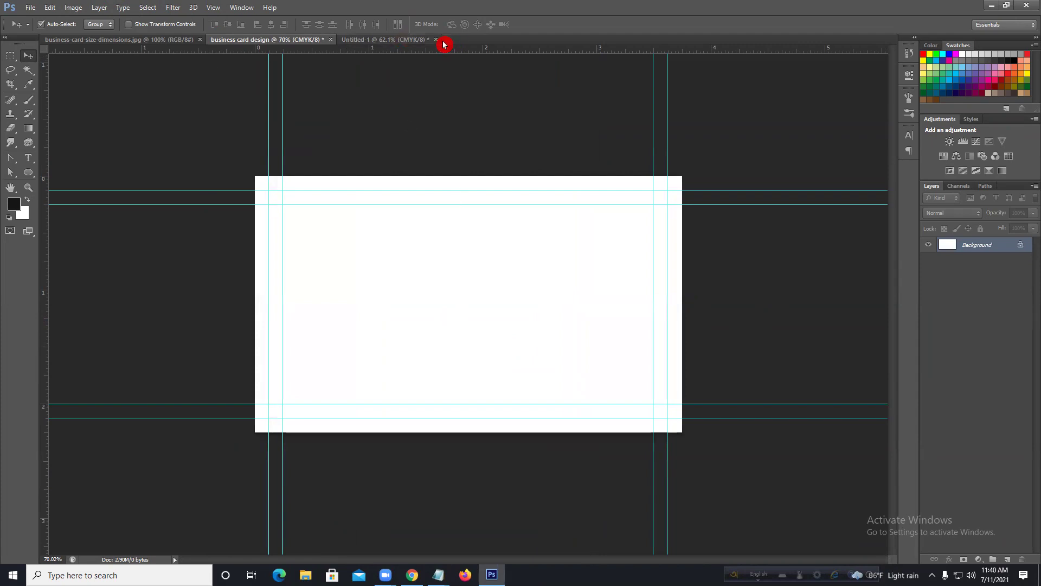
left_click(440, 43)
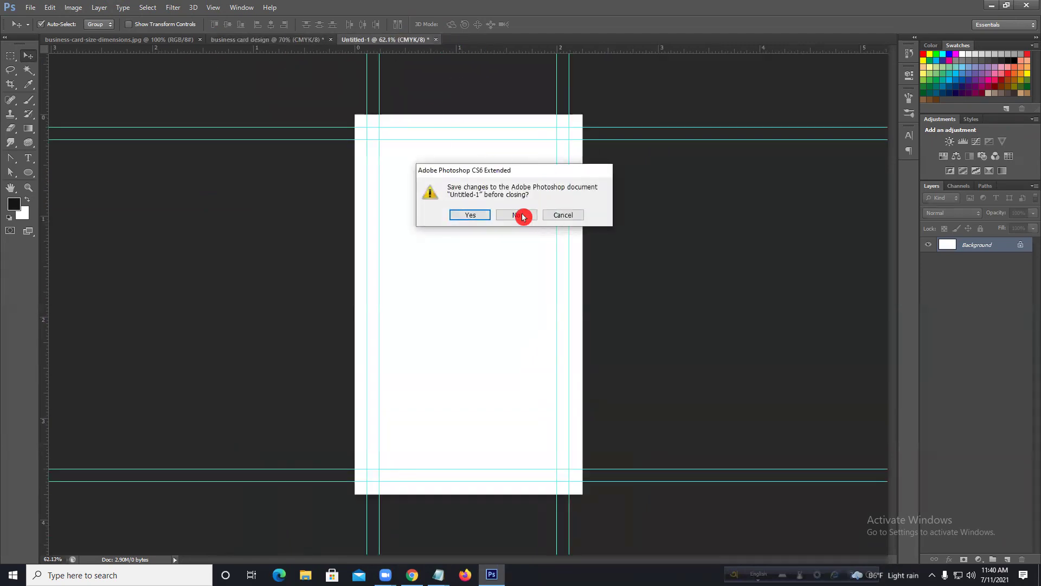
left_click(520, 217)
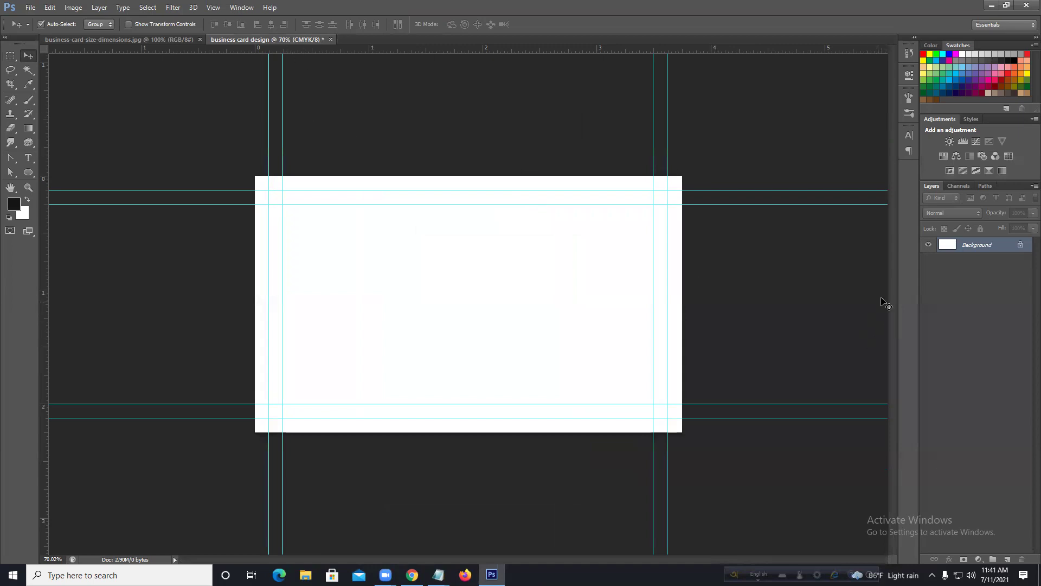
Step: Draw a dark Rectangle 1 shape covering the whole card, then zoom in on it
left_click(30, 174)
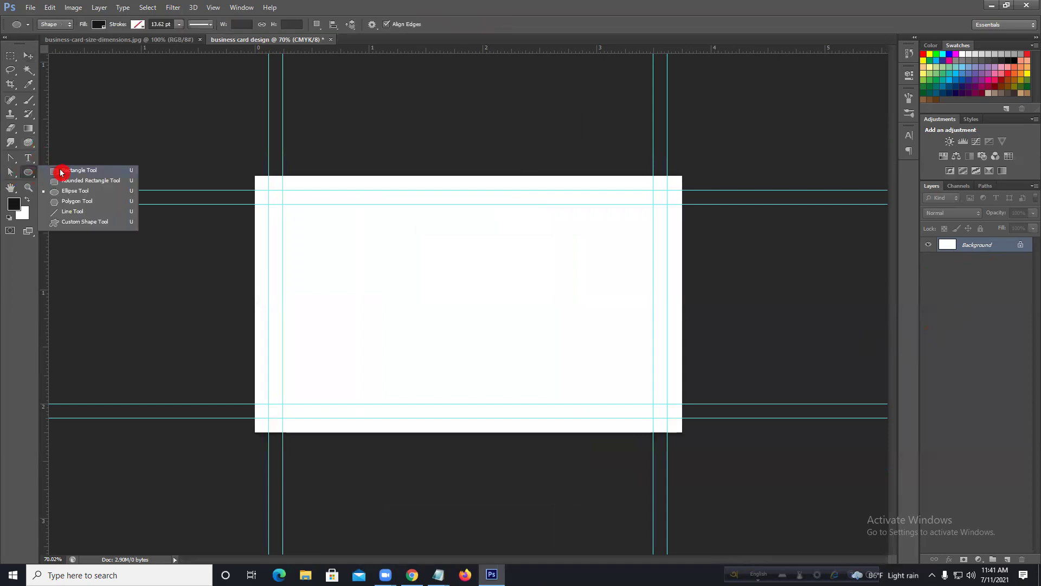
left_click(61, 171)
left_click_drag(253, 175, 682, 431)
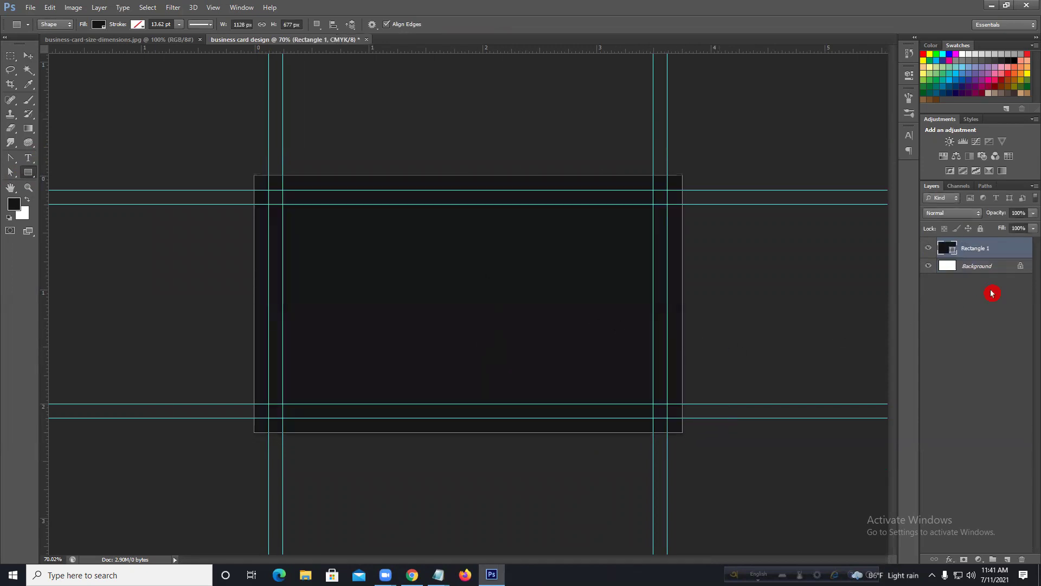
left_click(29, 55)
left_click(750, 317)
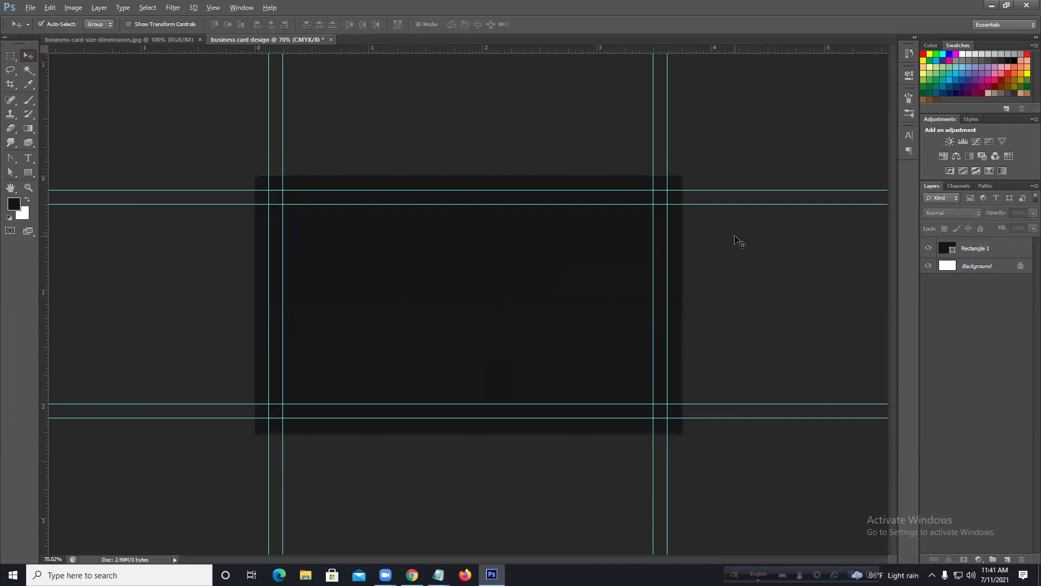
scroll(739, 239, "up", 3)
scroll(767, 249, "down", 2)
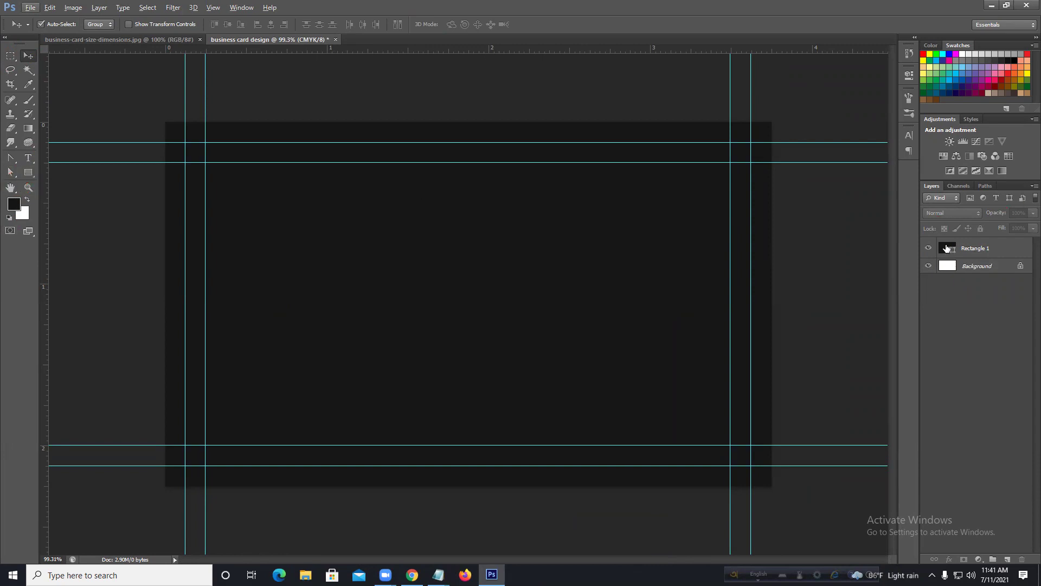
Step: Set Rectangle 1's fill colour to white (ffffff)
double_click(952, 251)
left_click_drag(748, 277, 613, 272)
left_click(690, 300)
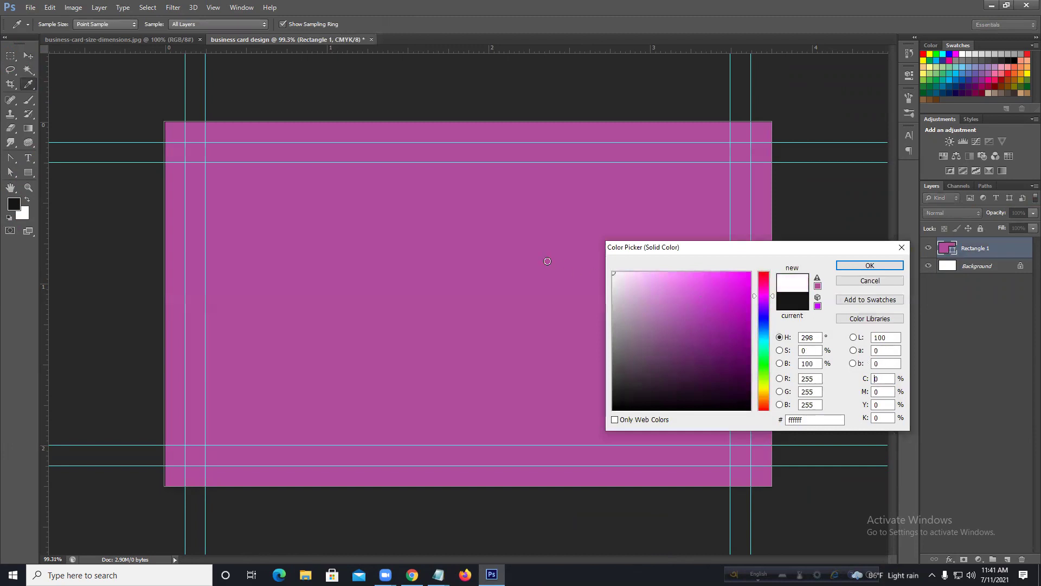
left_click(545, 261)
left_click(880, 266)
Step: Convert the locked Background layer into an editable Layer 0
key("v")
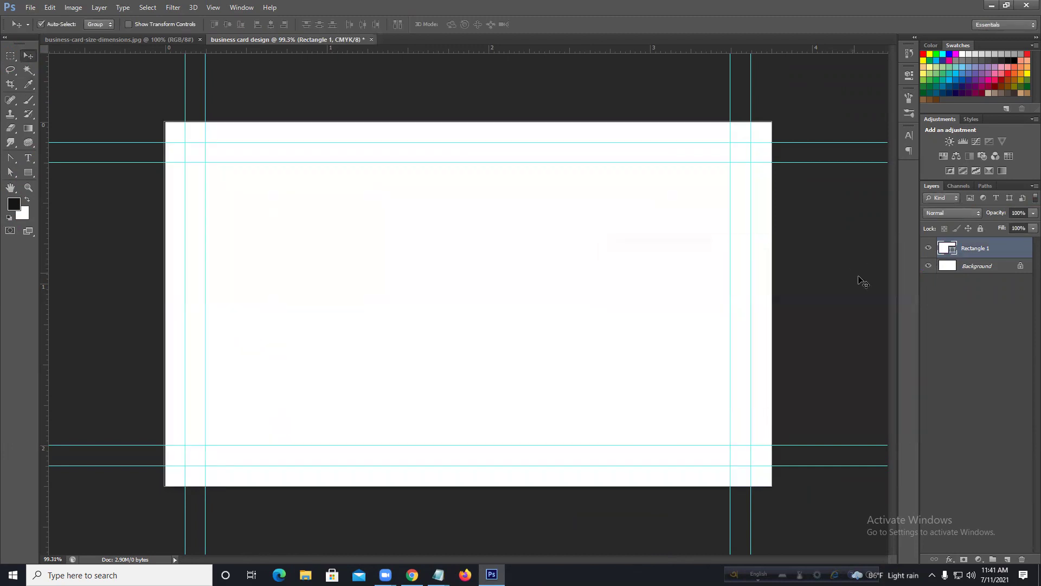
left_click(1004, 269)
double_click(1004, 269)
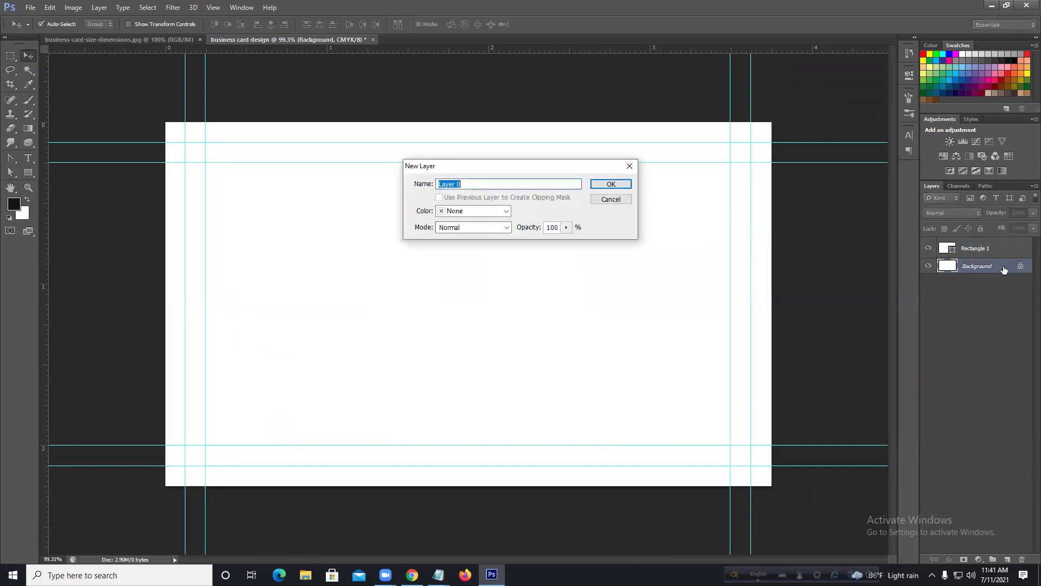
left_click(624, 187)
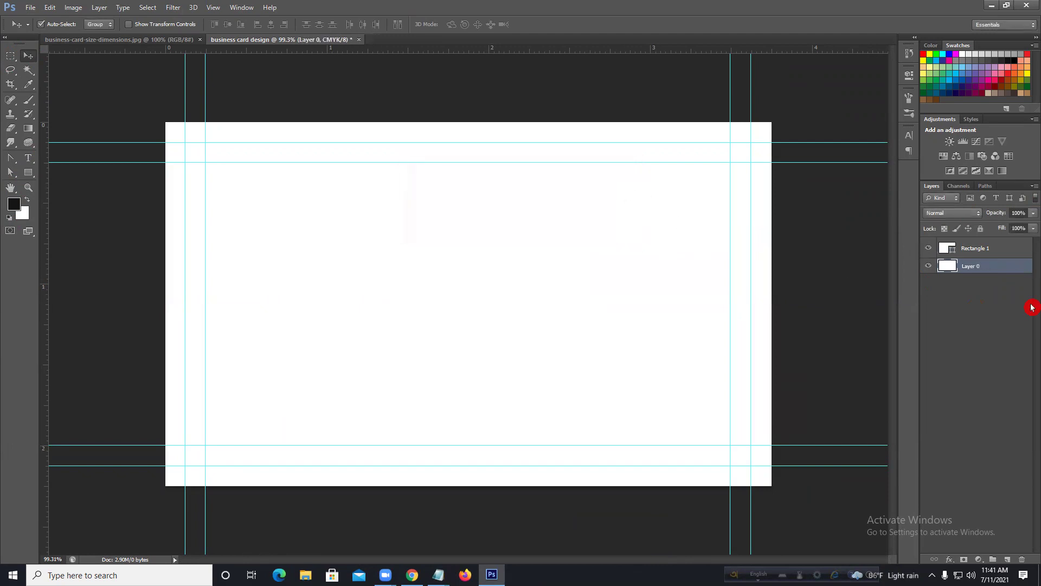
Step: Delete Layer 0, group Rectangle 1 with Ctrl+G, and rename the group 'Background'
left_click(985, 276)
key("Delete")
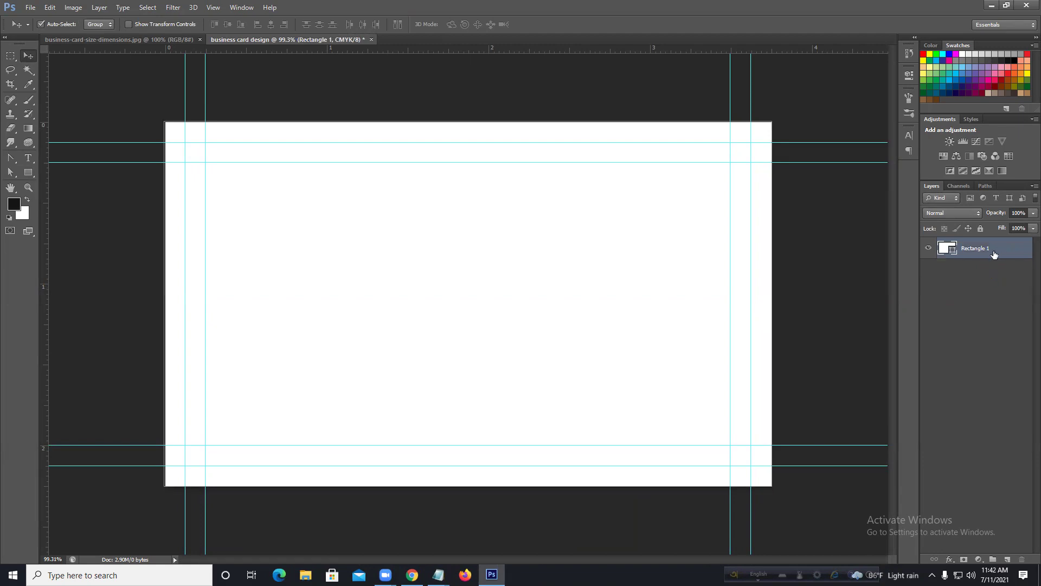
key("ctrl+g")
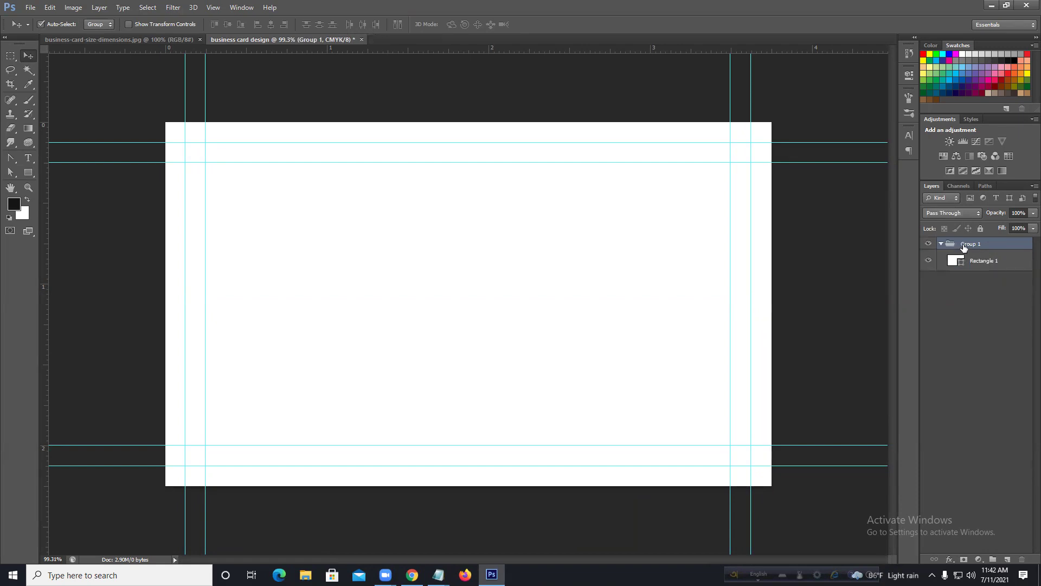
double_click(966, 244)
type("Backgroun")
type("d")
key("Return")
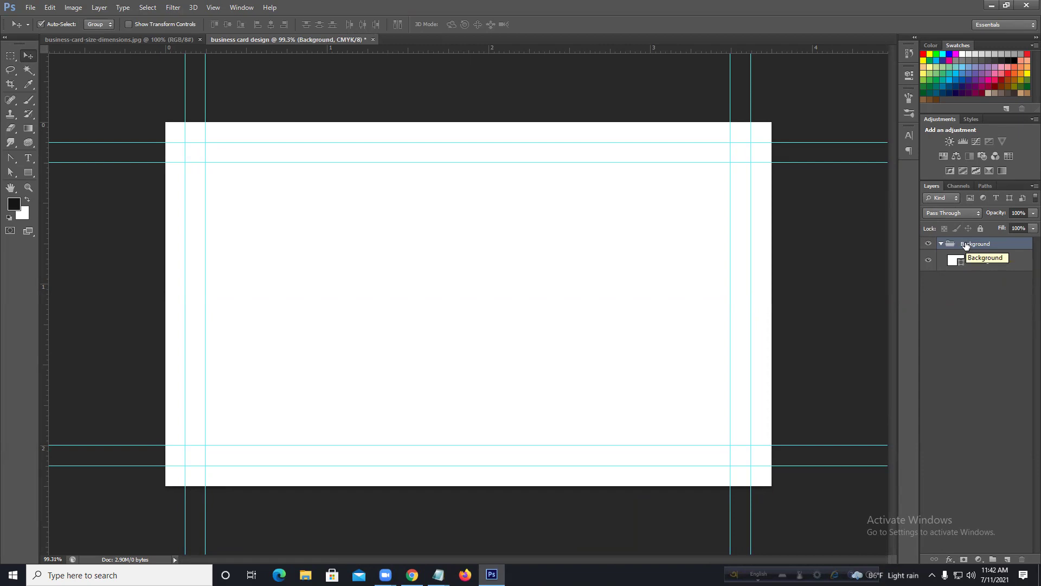
left_click(30, 8)
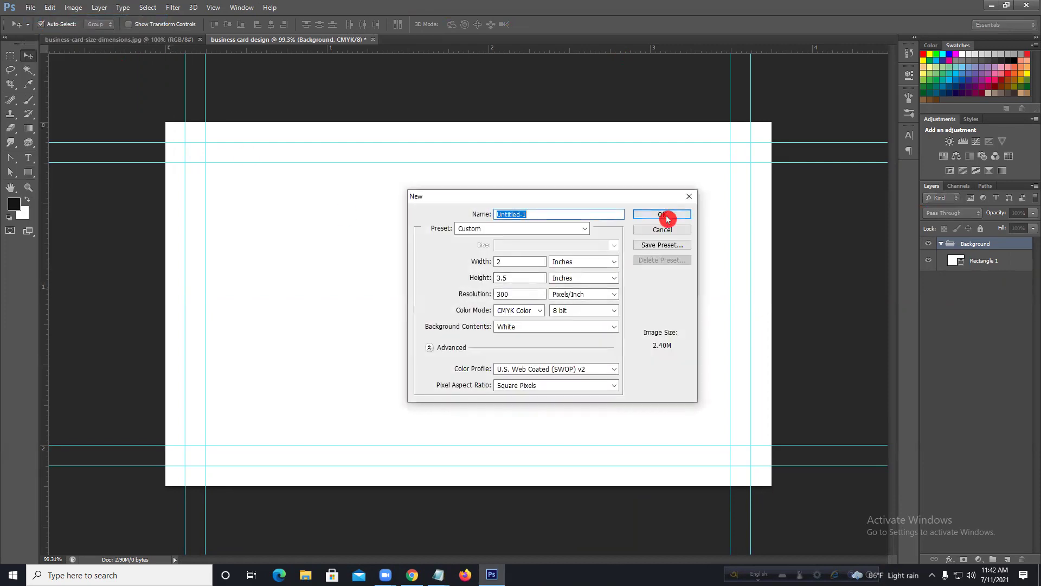
left_click(666, 216)
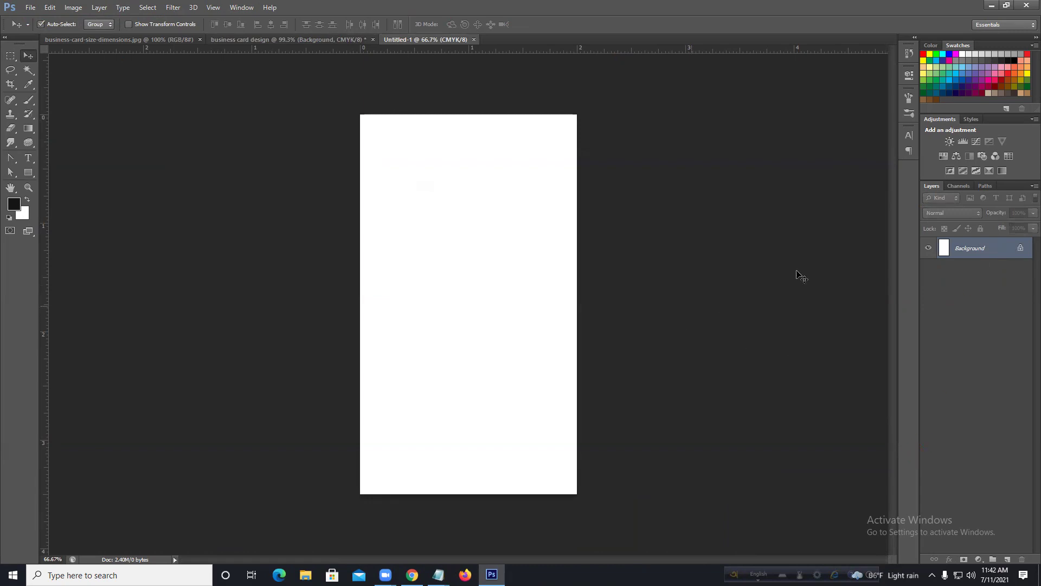
double_click(946, 249)
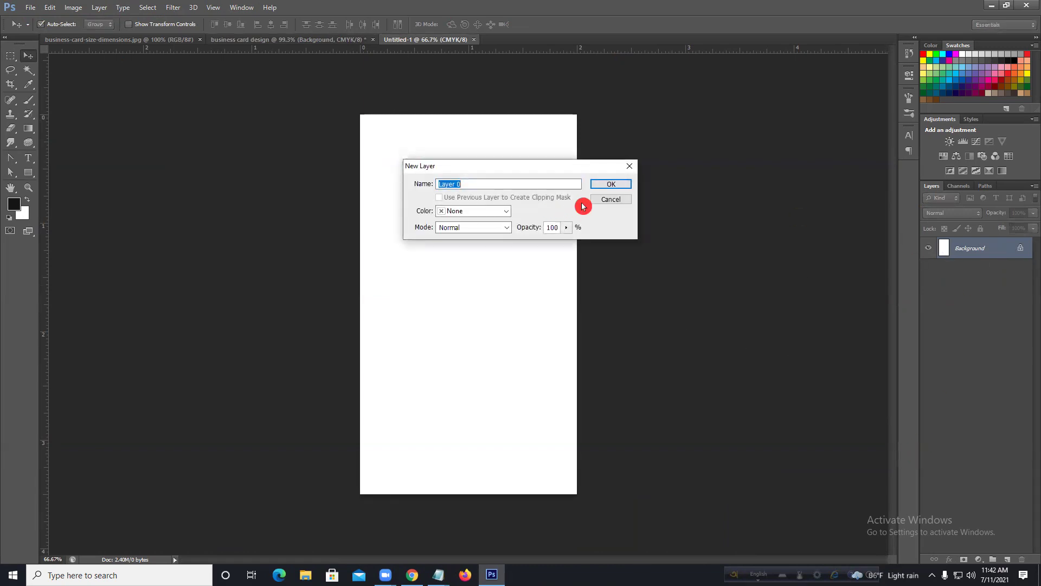
left_click(603, 187)
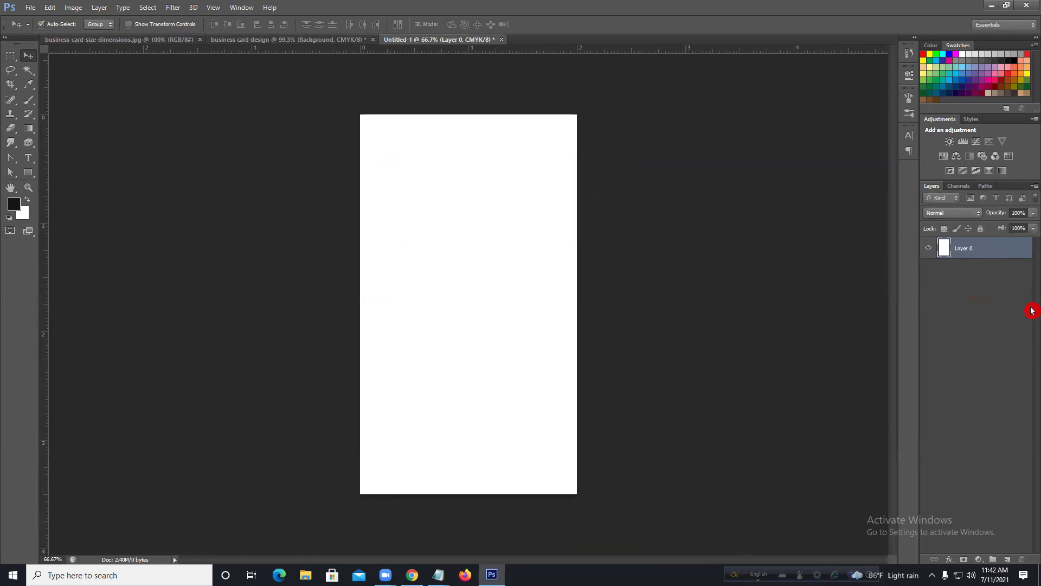
double_click(944, 248)
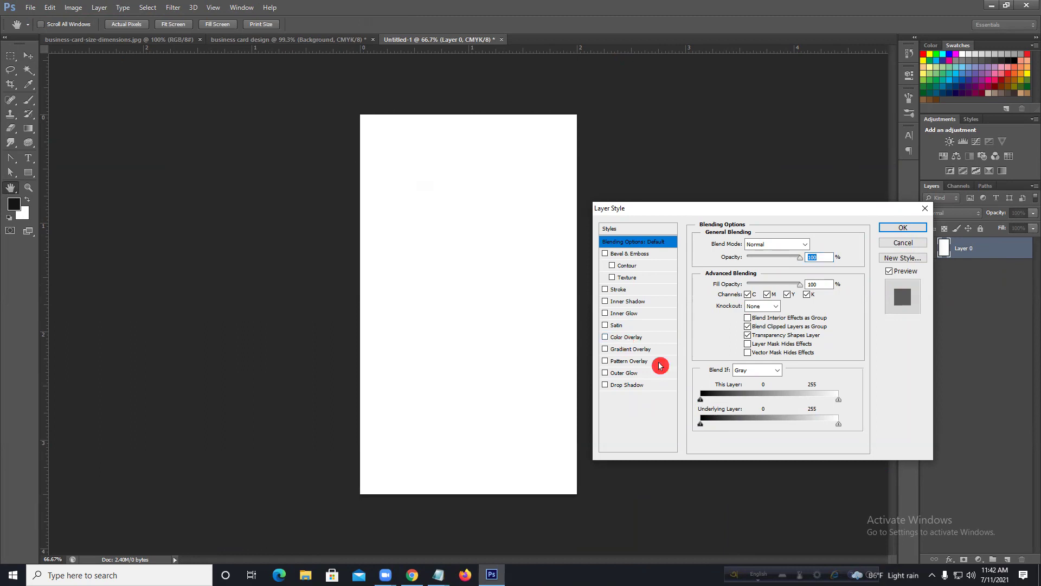
left_click(626, 337)
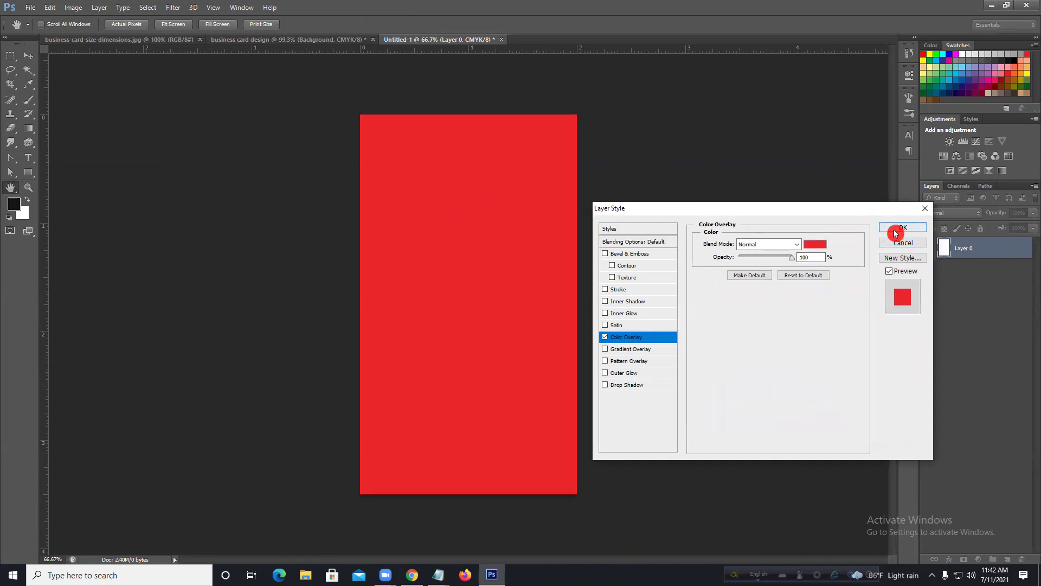
left_click(898, 229)
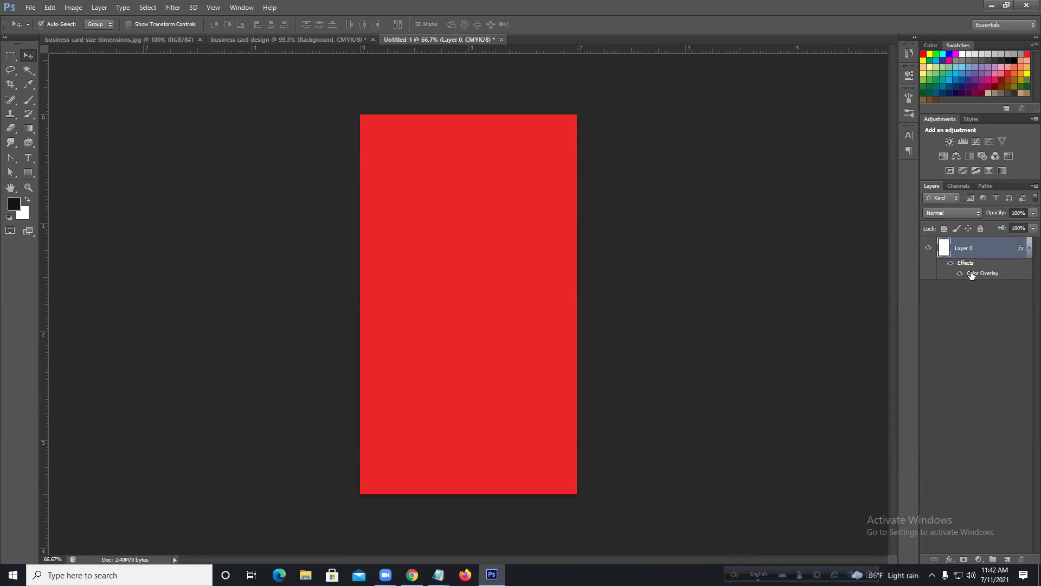
left_click(951, 264)
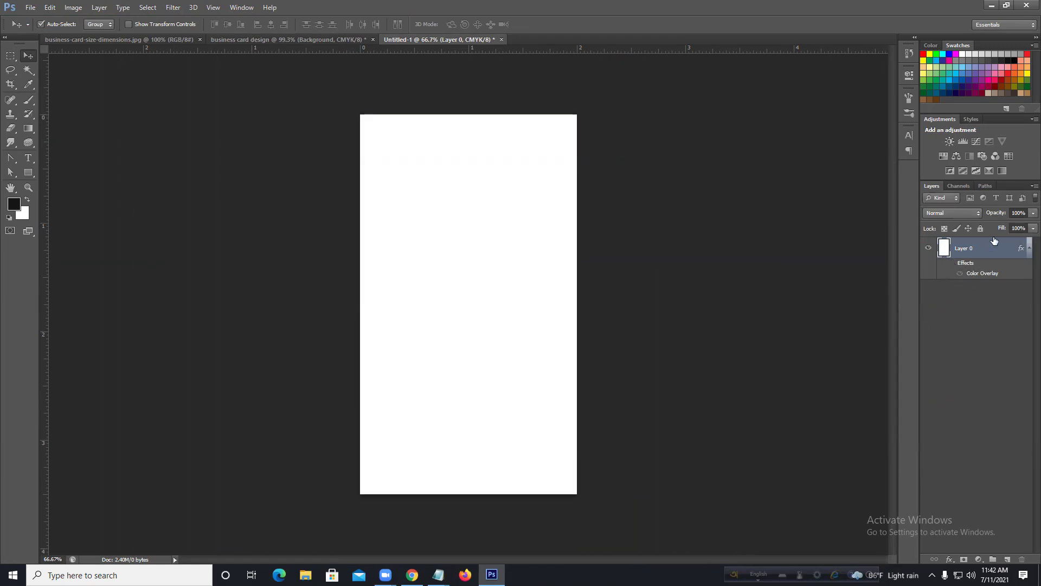
left_click(500, 45)
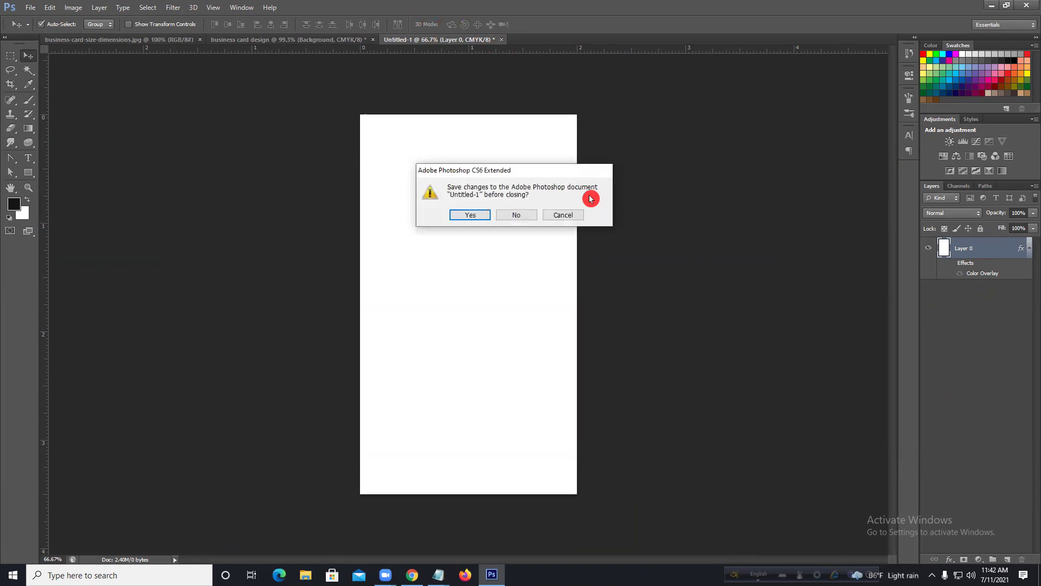
left_click(516, 217)
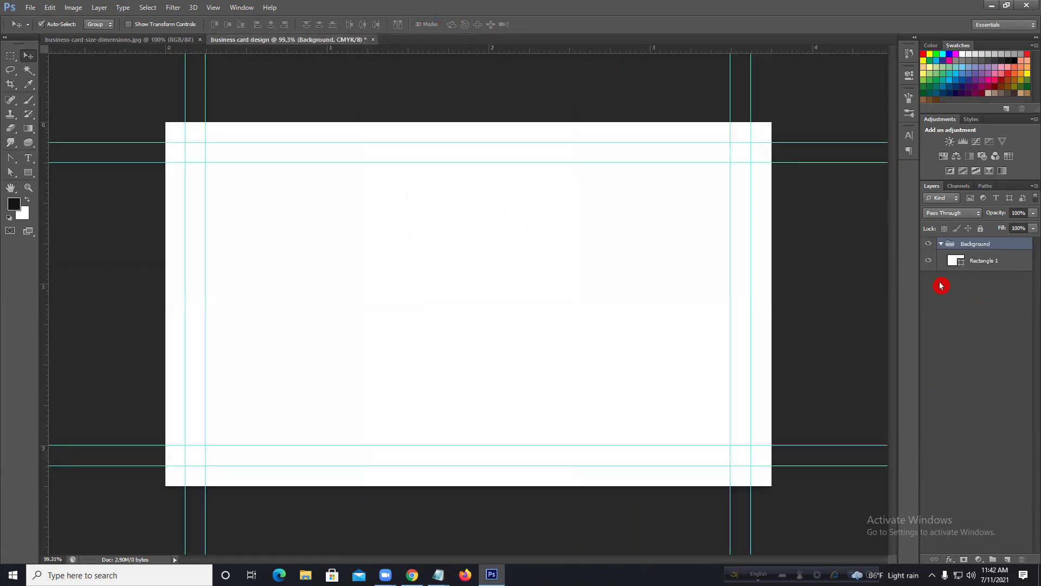
Step: Toggle the Background group open and draw, then clear, a test lasso selection
left_click(941, 244)
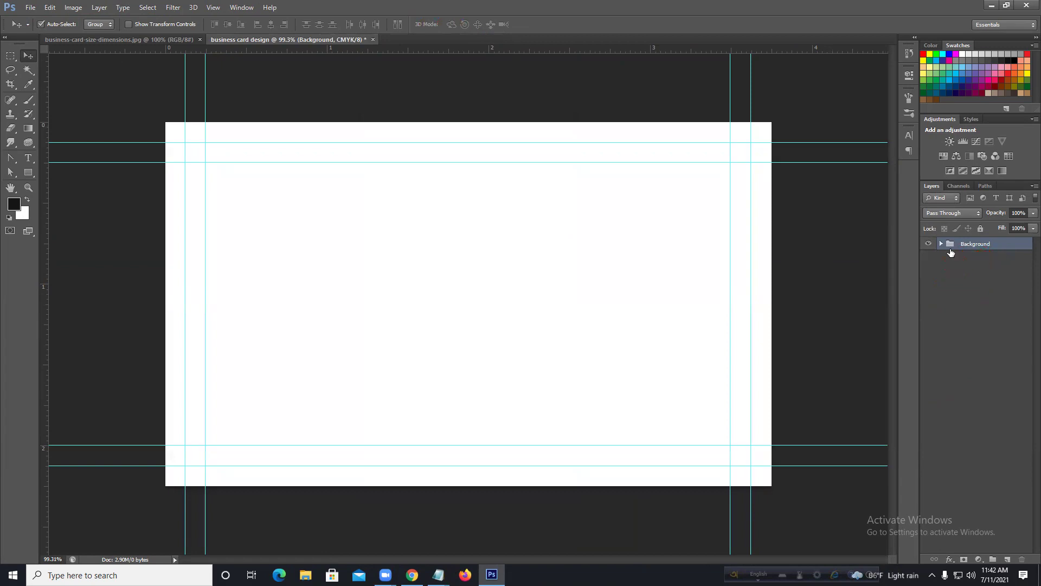
left_click(941, 244)
left_click(11, 56)
left_click(10, 70)
left_click_drag(314, 194, 328, 183)
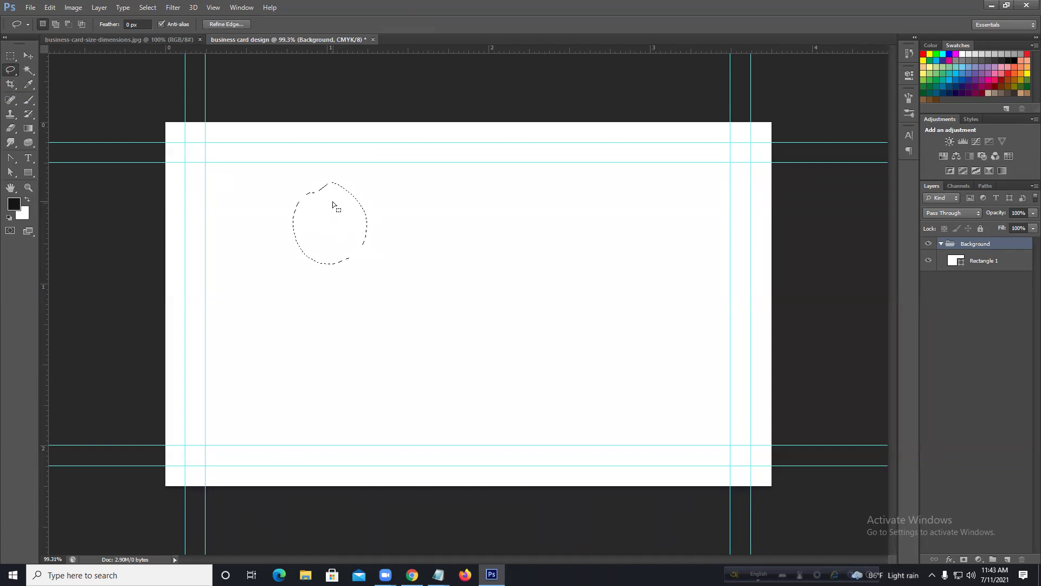
key("shift")
left_click(305, 217)
Step: Collapse the Background group and switch to the Move tool
left_click(941, 244)
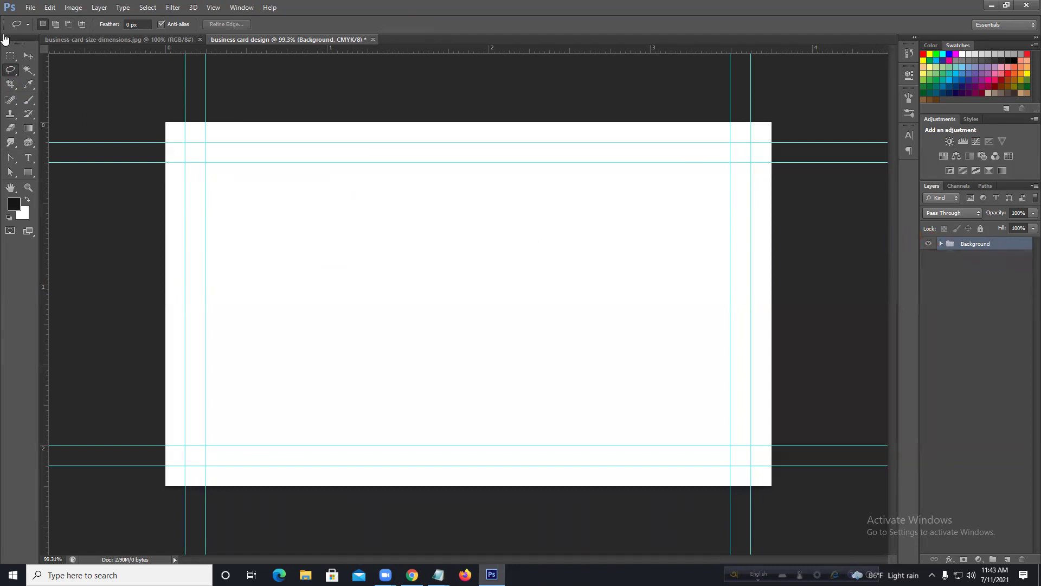
left_click_drag(7, 82, 43, 60)
left_click(28, 56)
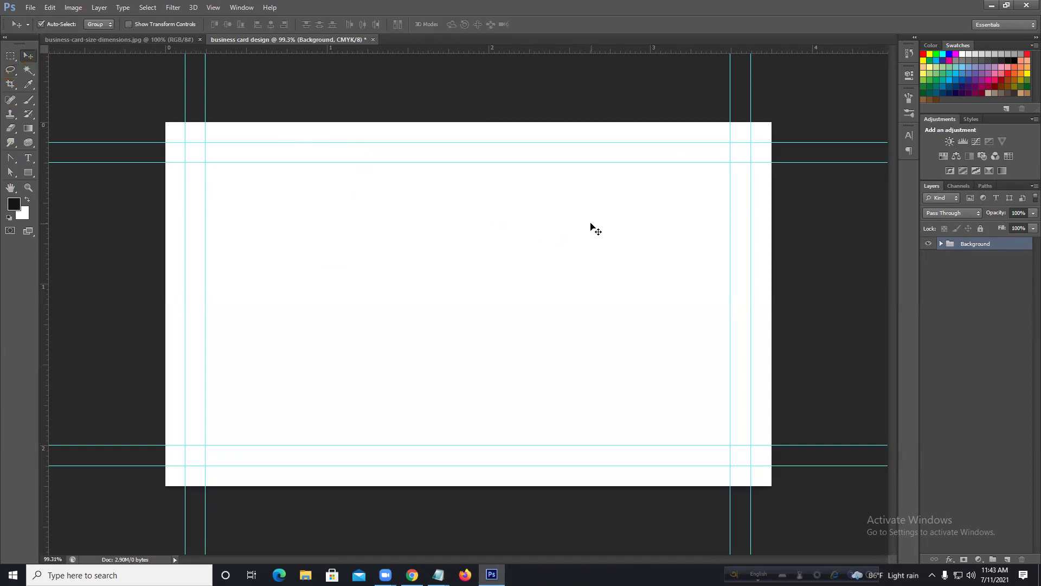
left_click(8, 158)
Step: Draw a full-card Rectangle 2 and subtract a 3.5 × 2 in opening along the trim guides
left_click(28, 172)
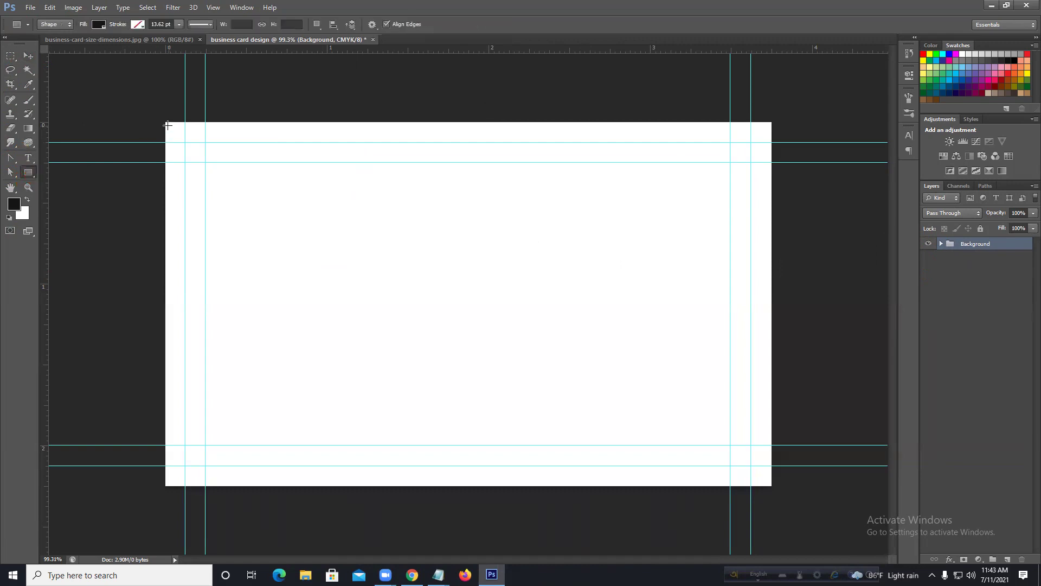
left_click_drag(164, 121, 771, 485)
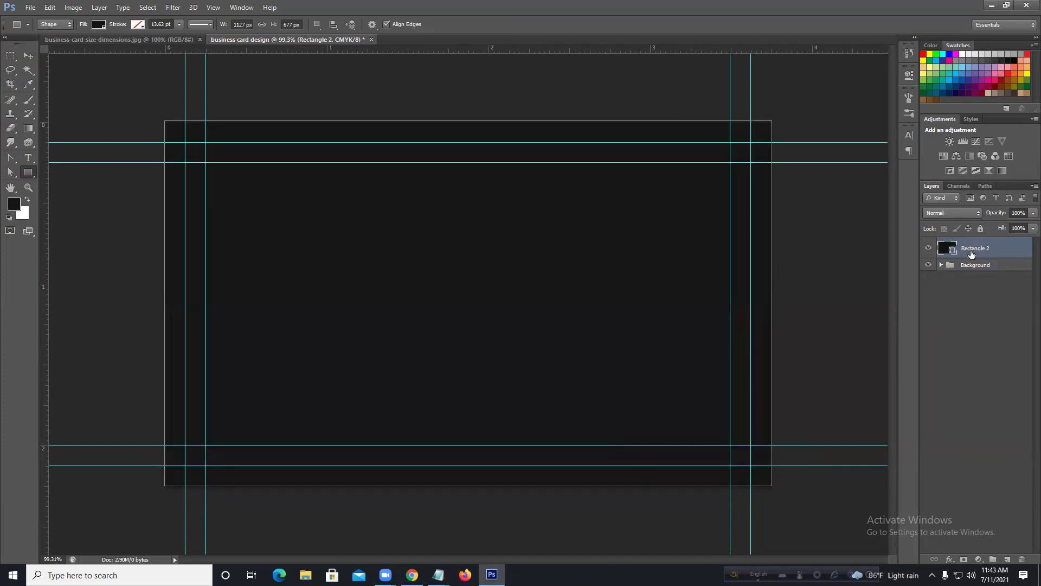
left_click(319, 27)
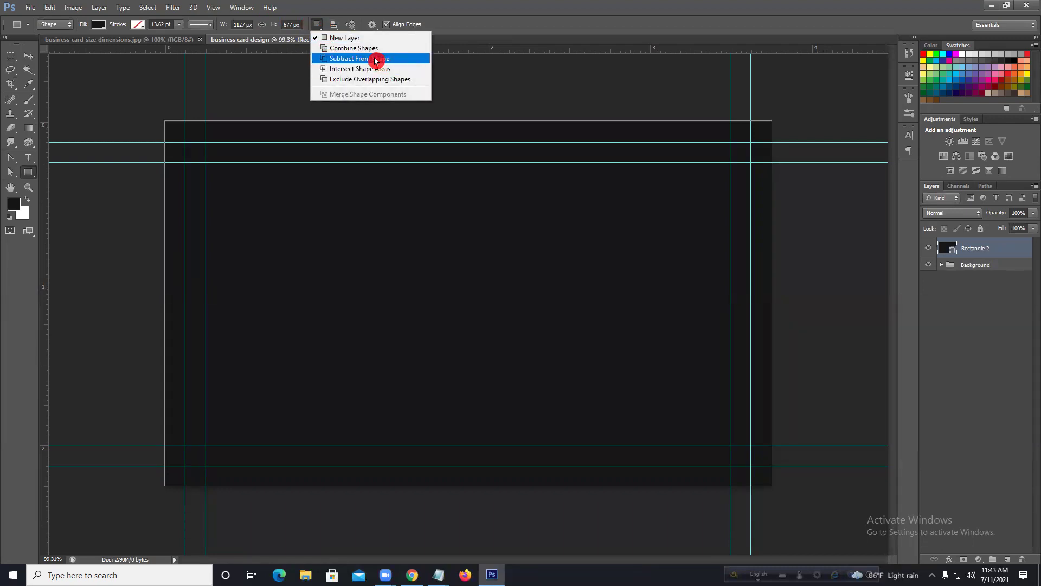
left_click(341, 60)
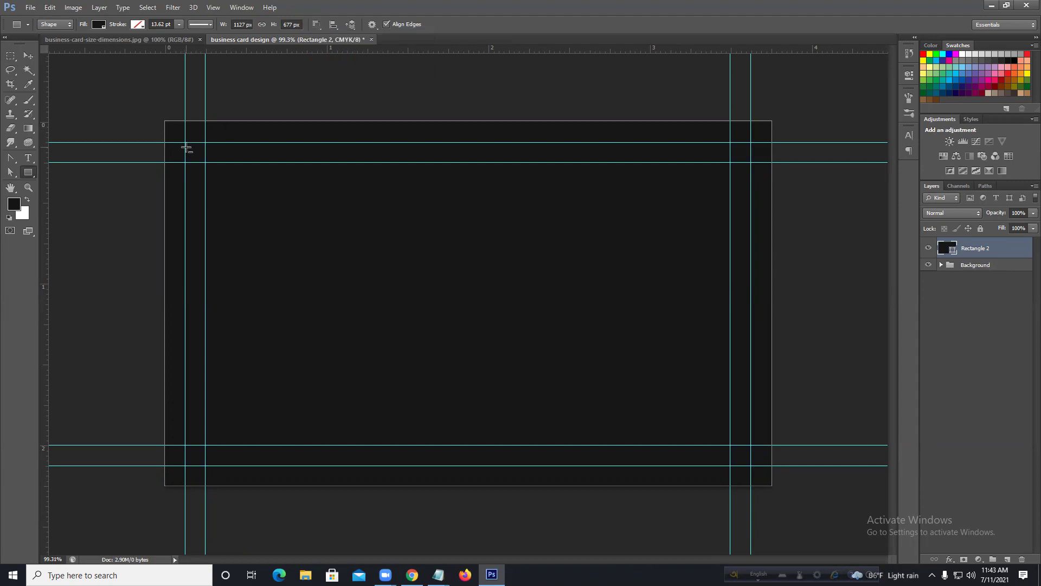
left_click_drag(186, 143, 750, 465)
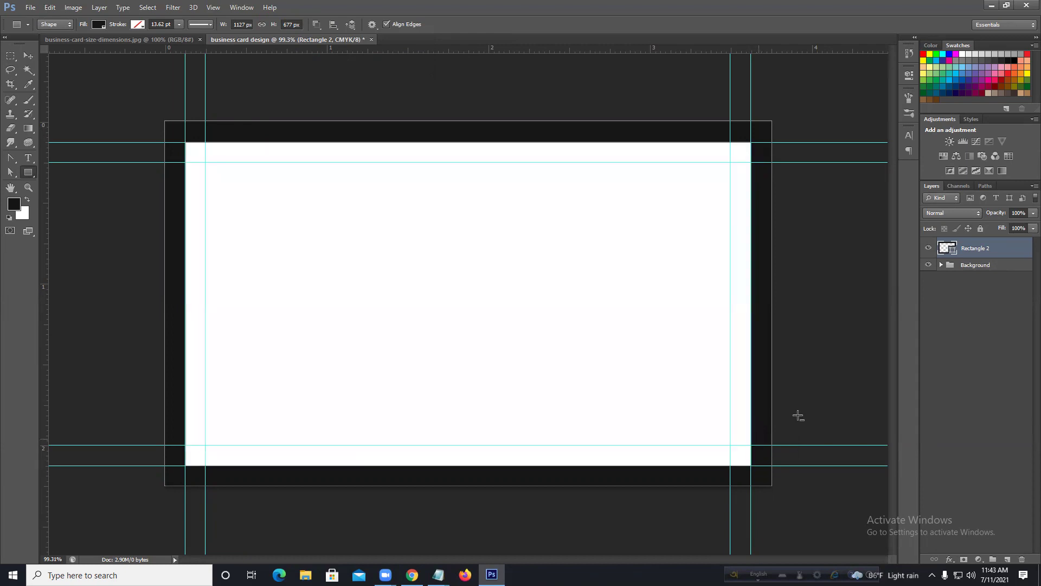
Step: Set Rectangle 2's fill colour to pure red (ff0000)
double_click(948, 248)
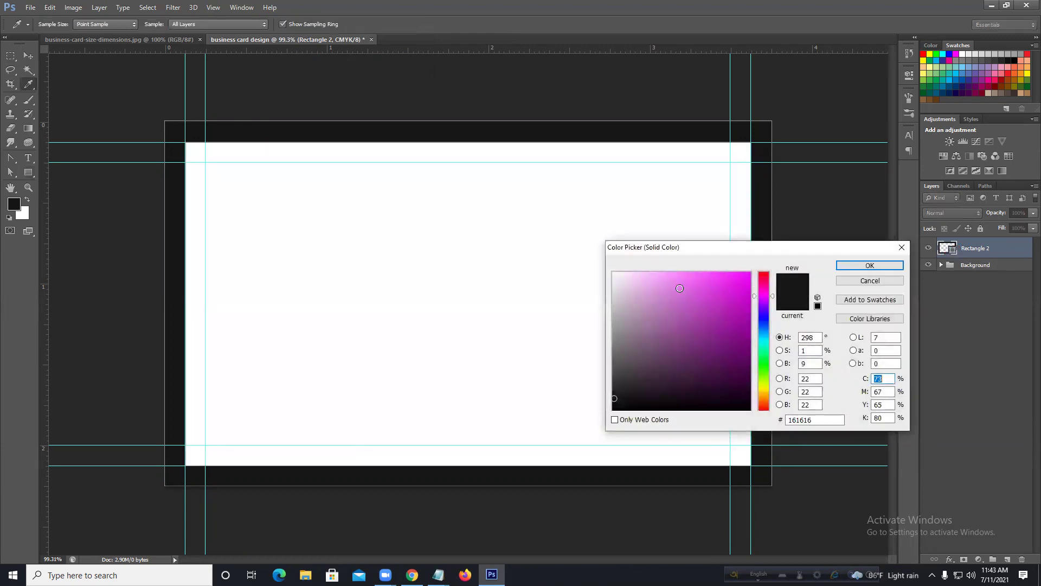
left_click_drag(766, 278, 766, 272)
left_click(752, 272)
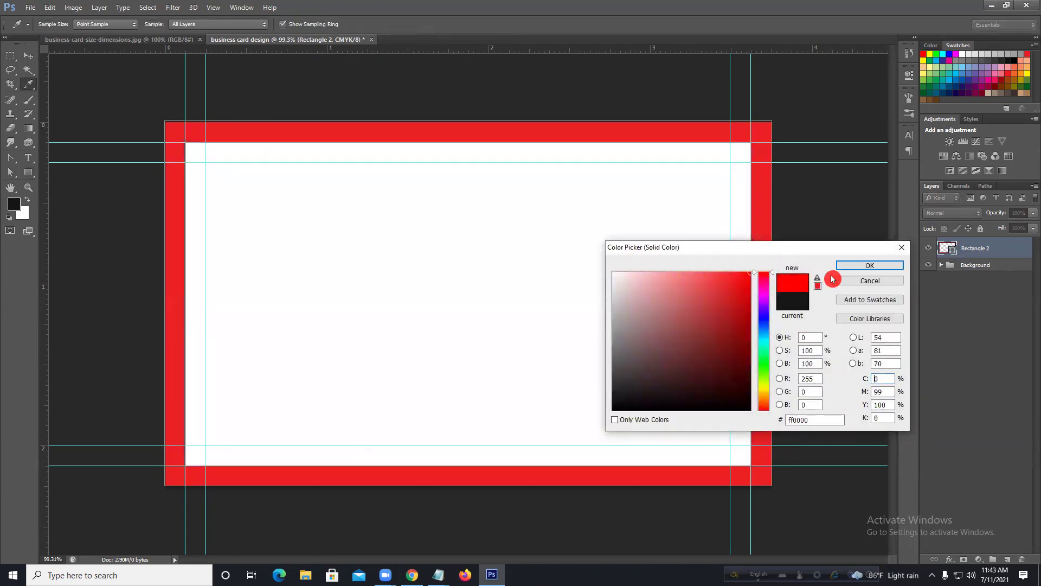
left_click(859, 269)
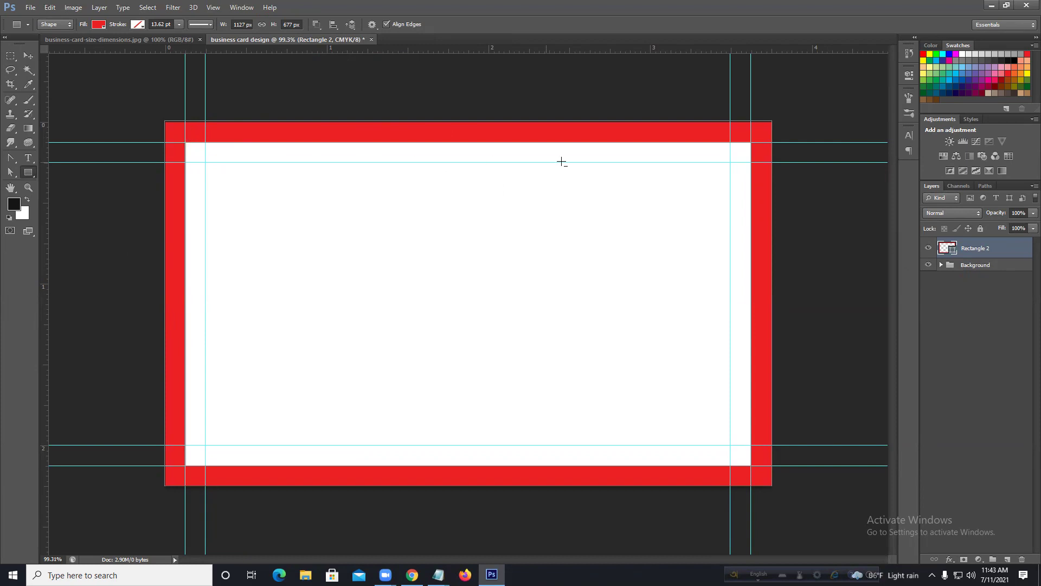
left_click(412, 575)
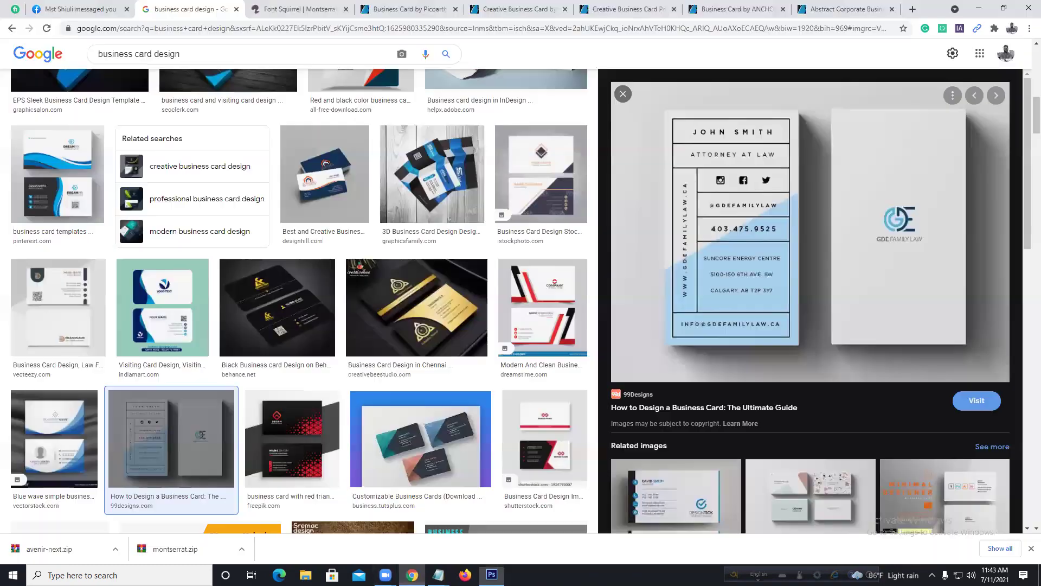
left_click(527, 192)
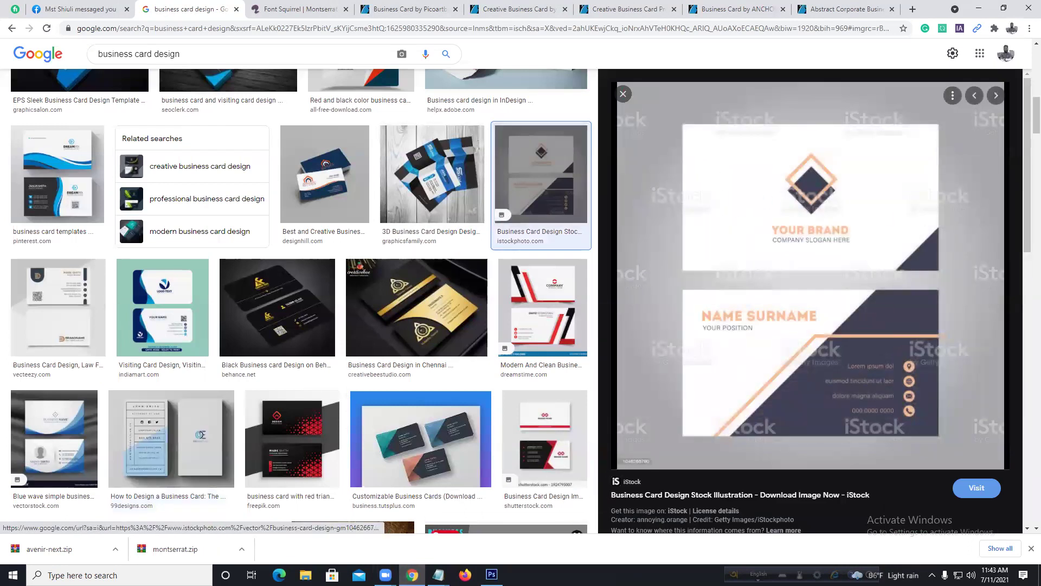
left_click(491, 575)
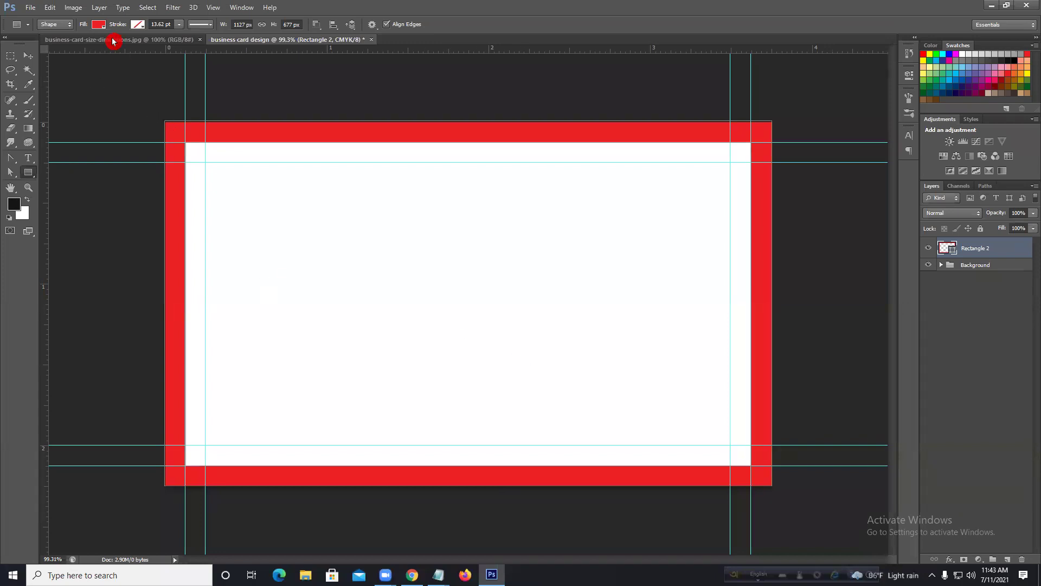
Step: Draw a red rectangle covering the whole card with combined shapes
left_click(316, 21)
left_click(326, 42)
left_click_drag(419, 379, 772, 485)
Step: Subtract a 25 px-radius rounded rectangle opening along the trim guides
left_click(33, 170)
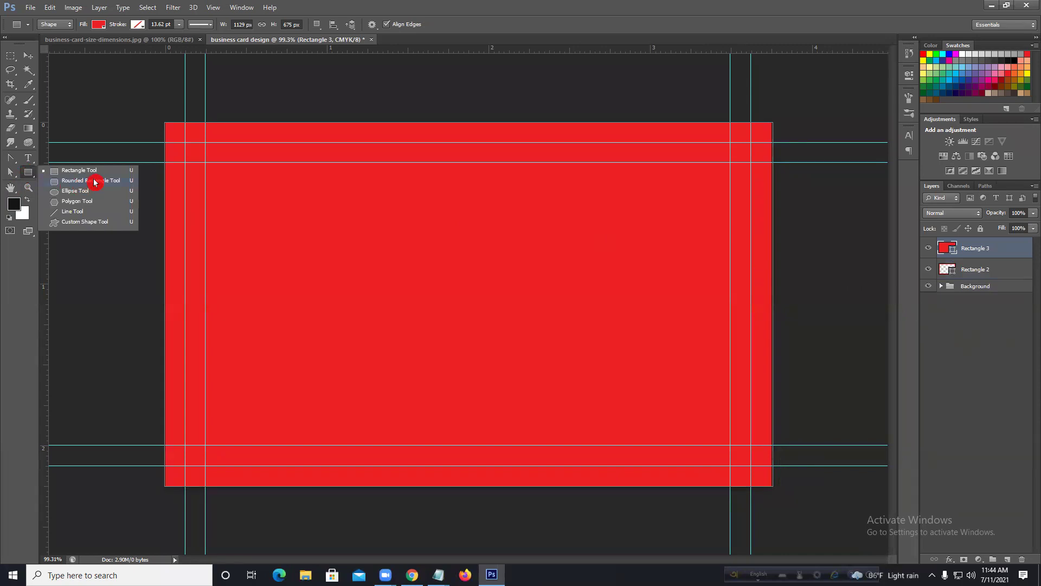
left_click(95, 181)
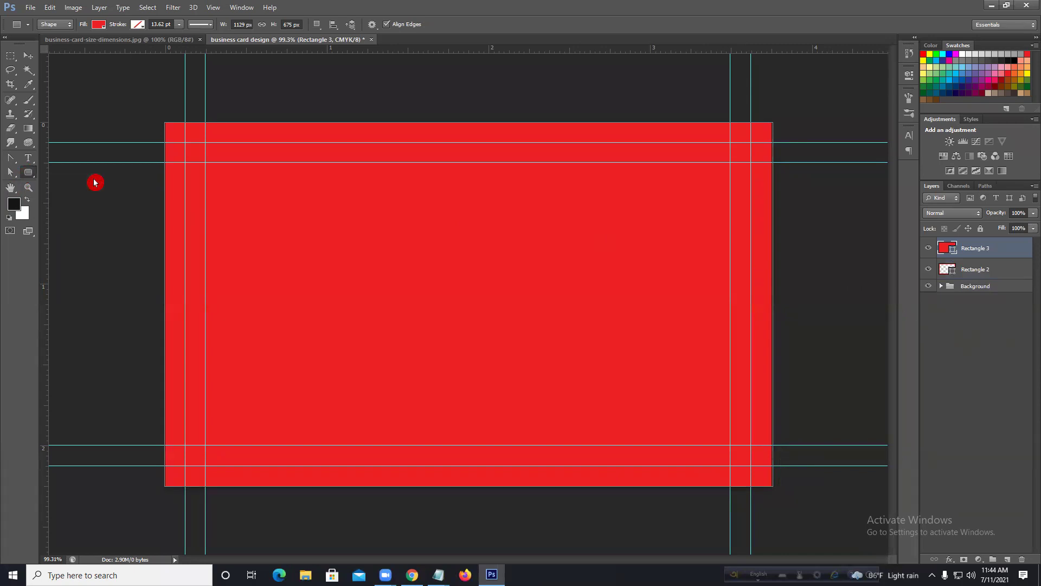
left_click(318, 25)
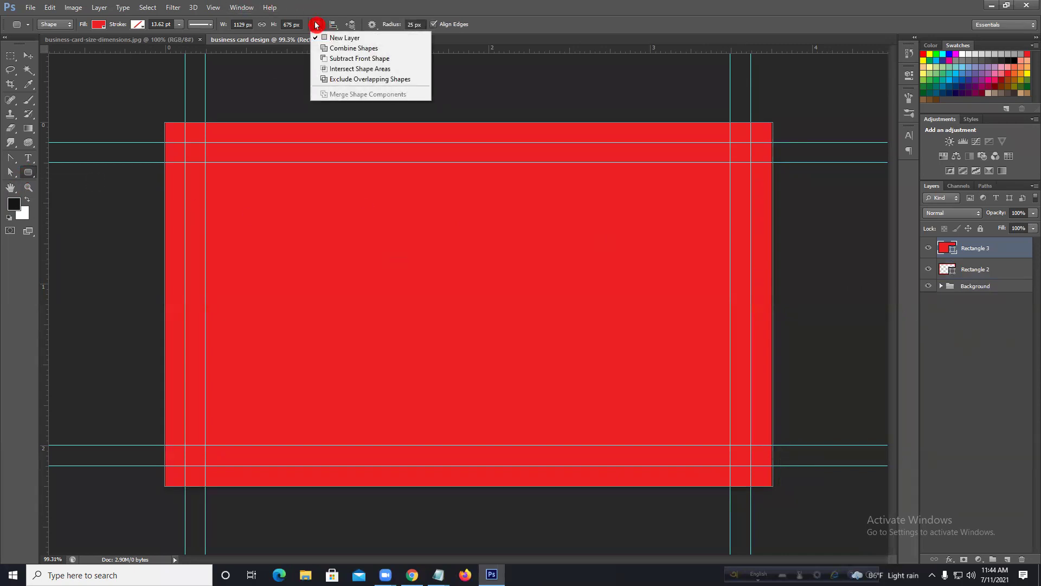
left_click(331, 57)
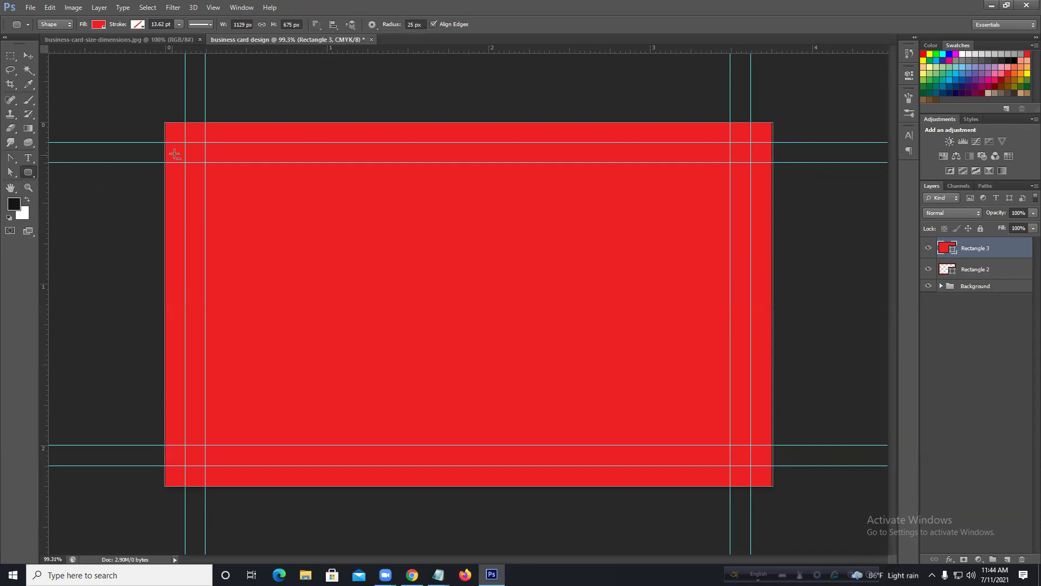
left_click(422, 24)
left_click(422, 25)
mouse_move(186, 142)
left_mouse_down()
mouse_move(398, 305)
mouse_move(749, 464)
left_mouse_up()
left_click(29, 56)
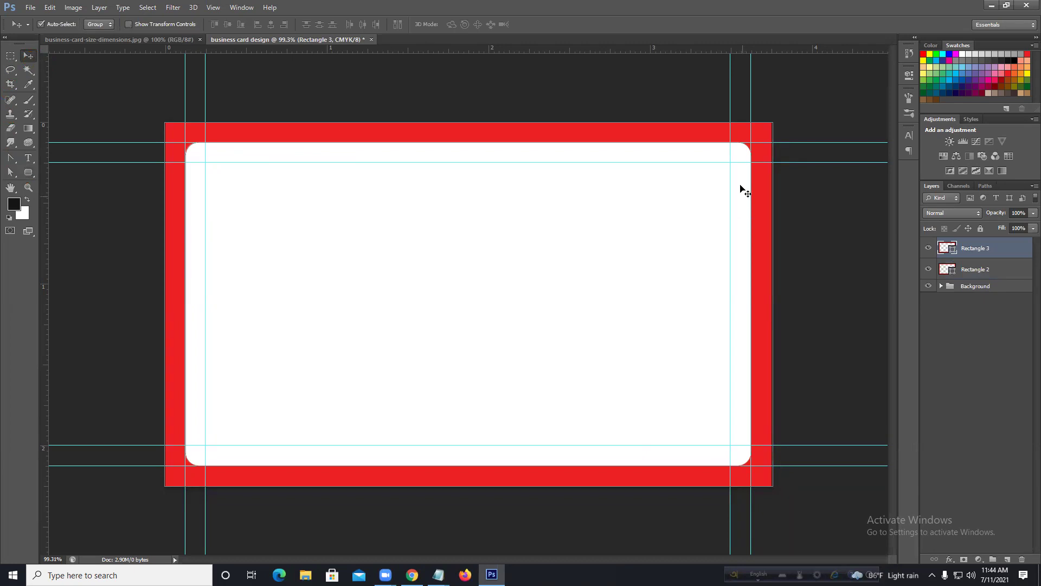
Step: Select both red frame layers, Rectangle 2 and Rectangle 3, in the Layers panel
scroll(762, 148, "up", 2)
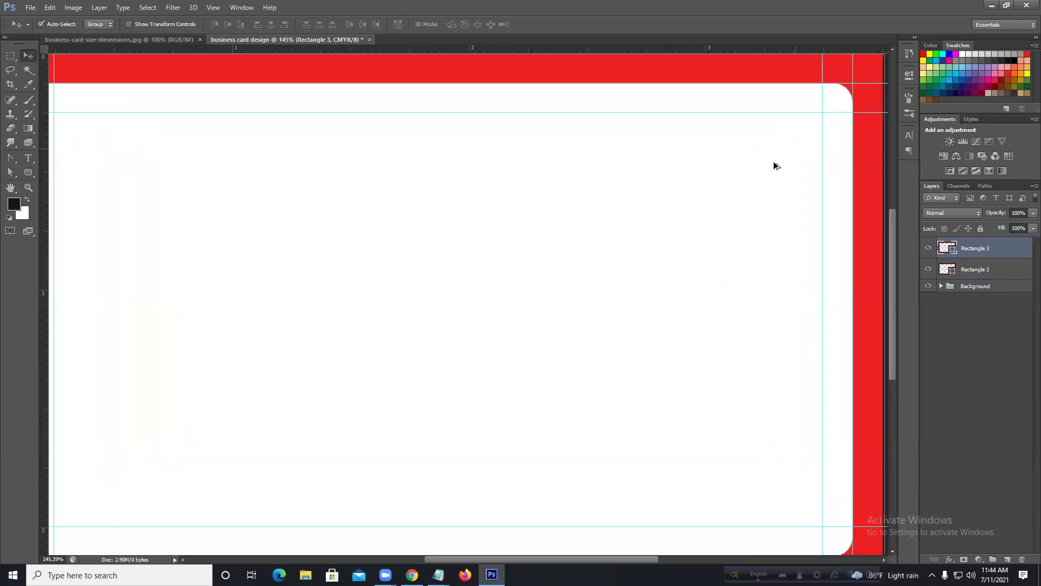
scroll(775, 163, "down", 1)
scroll(185, 98, "up", 1)
scroll(111, 123, "up", 2)
scroll(207, 147, "left", 2)
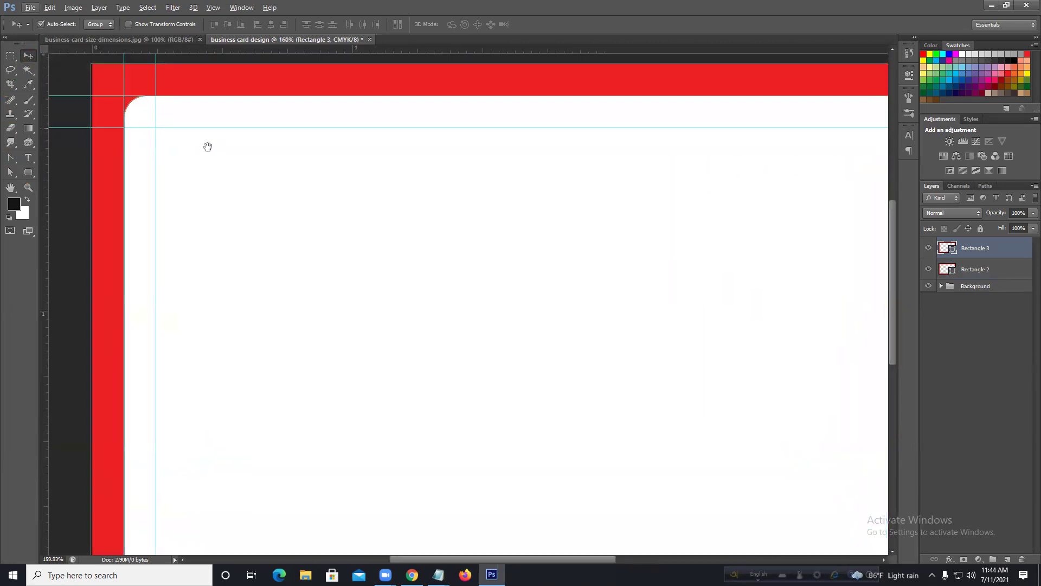
scroll(190, 130, "left", 2)
scroll(190, 130, "left", 2)
scroll(299, 150, "up", 2)
scroll(325, 136, "up", 1)
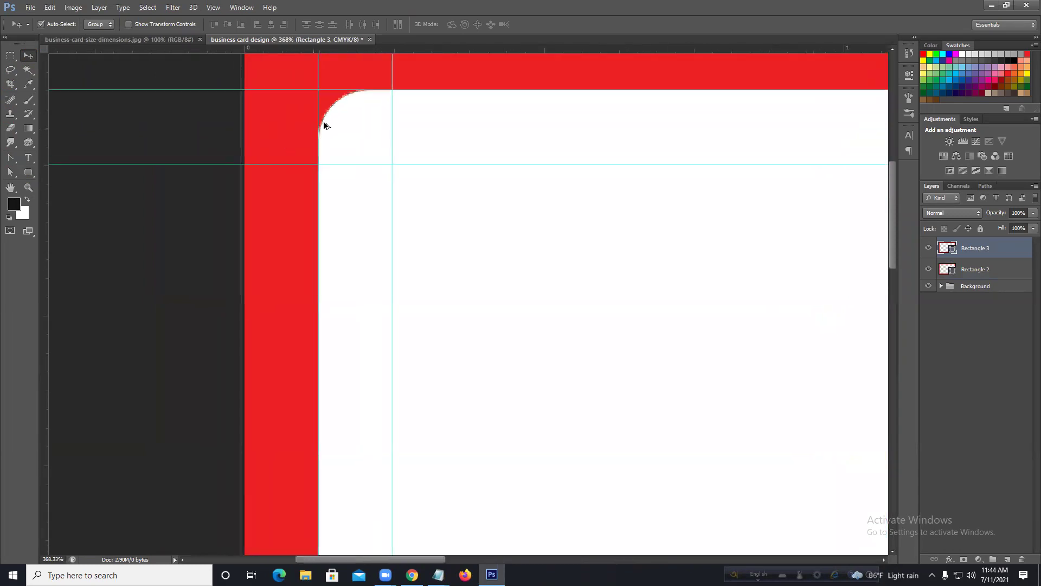
scroll(358, 113, "up", 1)
scroll(372, 225, "down", 1)
scroll(393, 223, "down", 2)
scroll(396, 219, "down", 2)
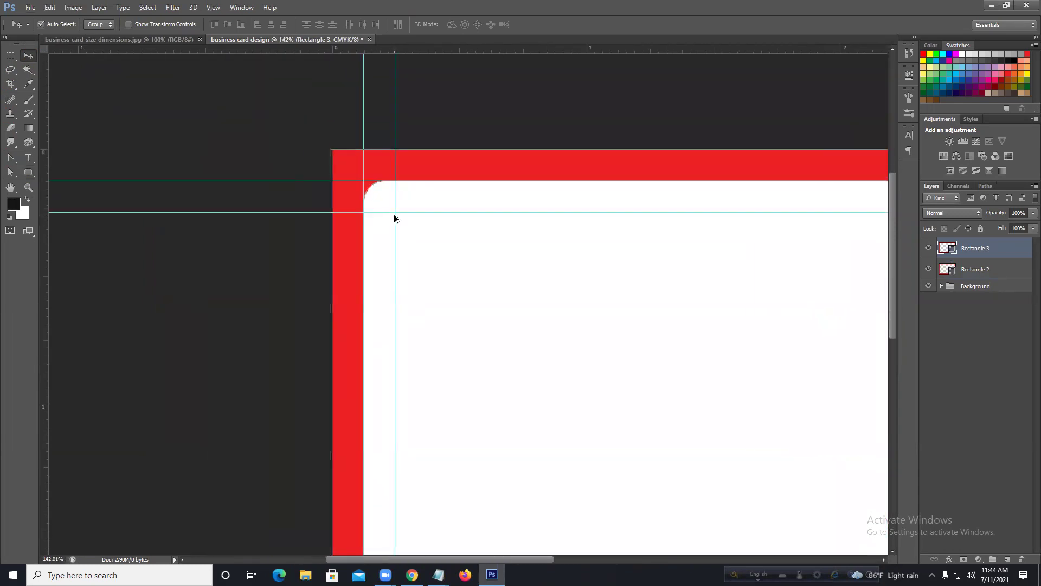
scroll(397, 212, "down", 2)
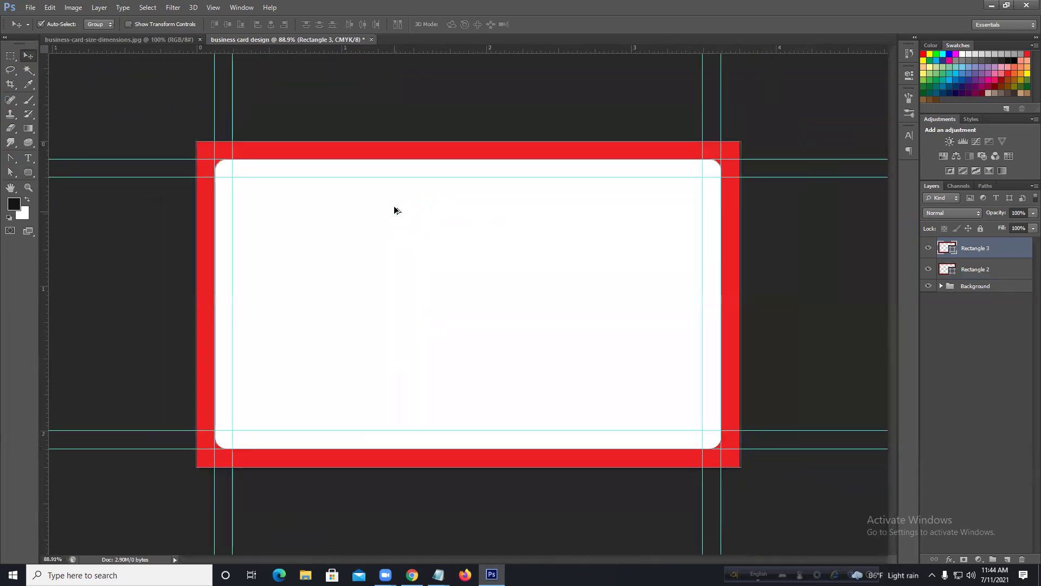
left_click(978, 268)
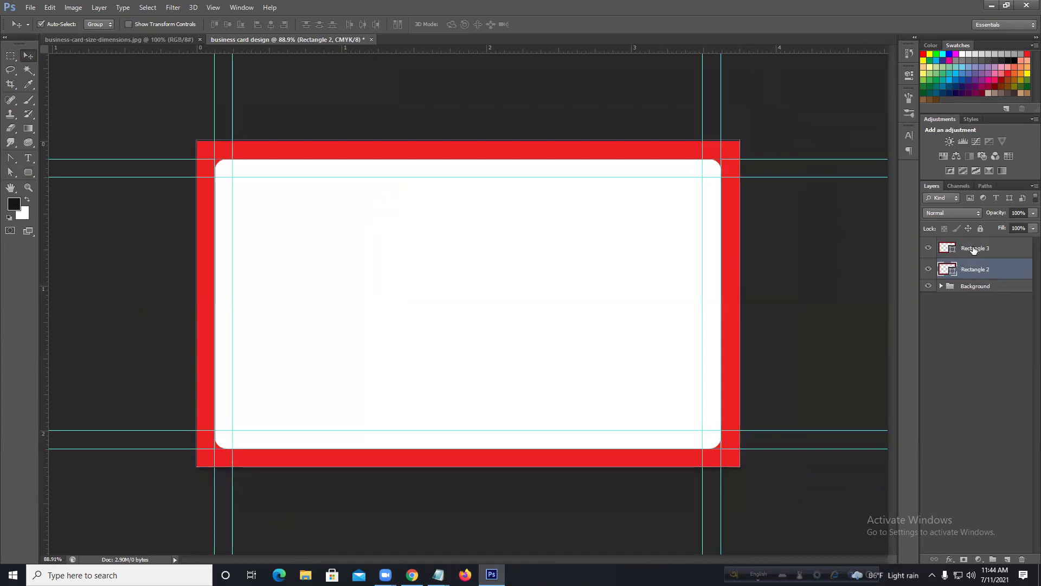
left_click(973, 249, "shift")
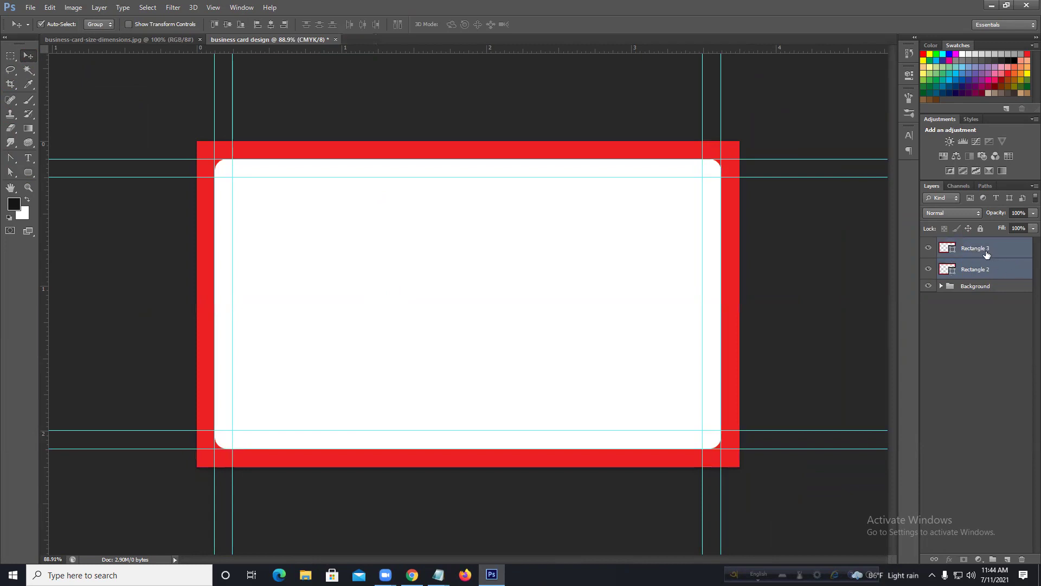
Step: Group the two frame layers and name the group 'Bleed'
key("ctrl+g")
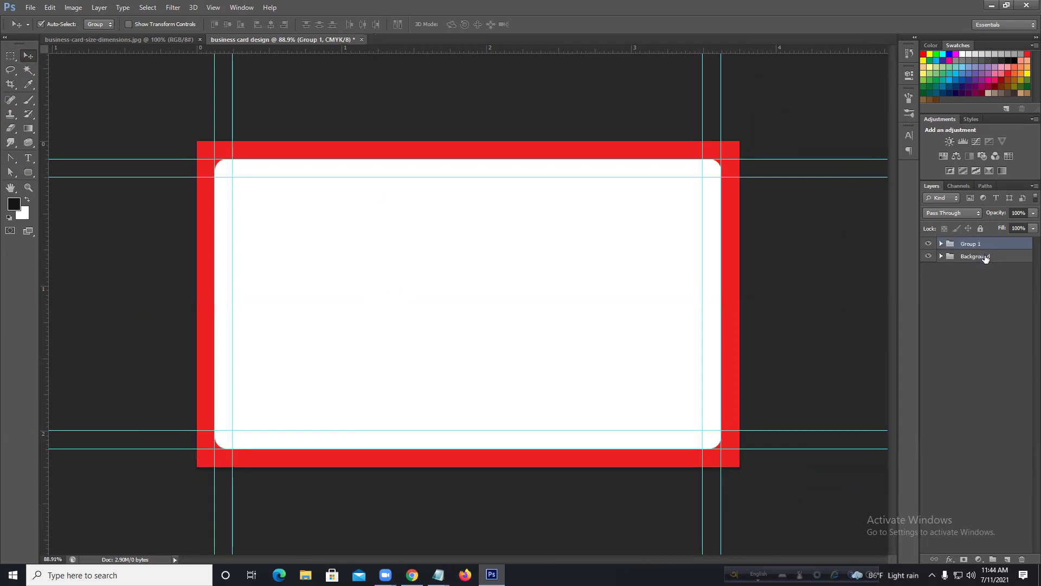
double_click(969, 245)
type("Bleed")
key("Return")
Step: Switch to the Rounded Rectangle Tool with no fill and zero the stroke width
left_click(29, 172)
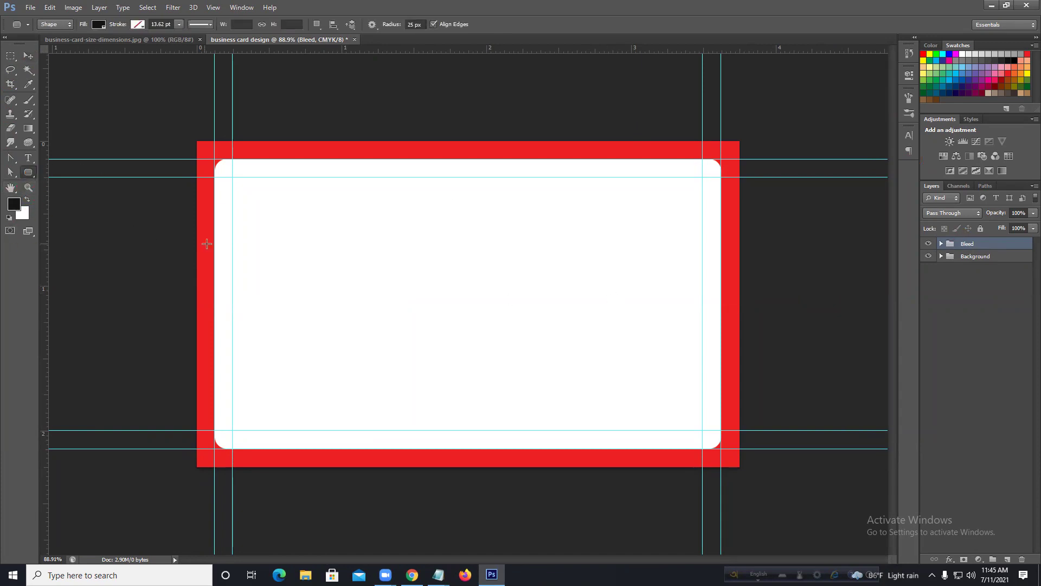
left_click(100, 31)
left_click(53, 46)
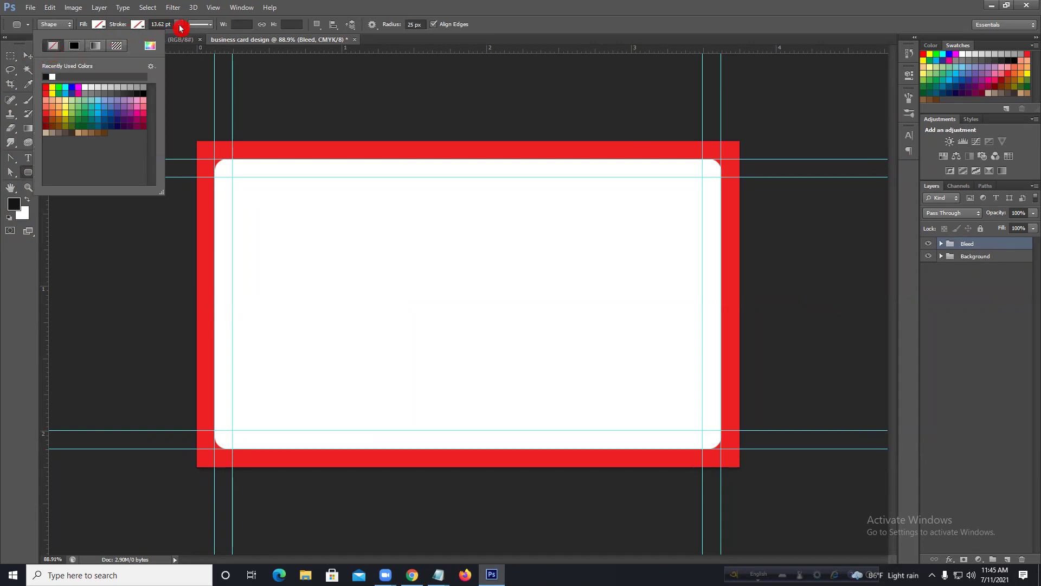
left_click(180, 26)
left_click_drag(179, 27, 155, 39)
left_click(138, 24)
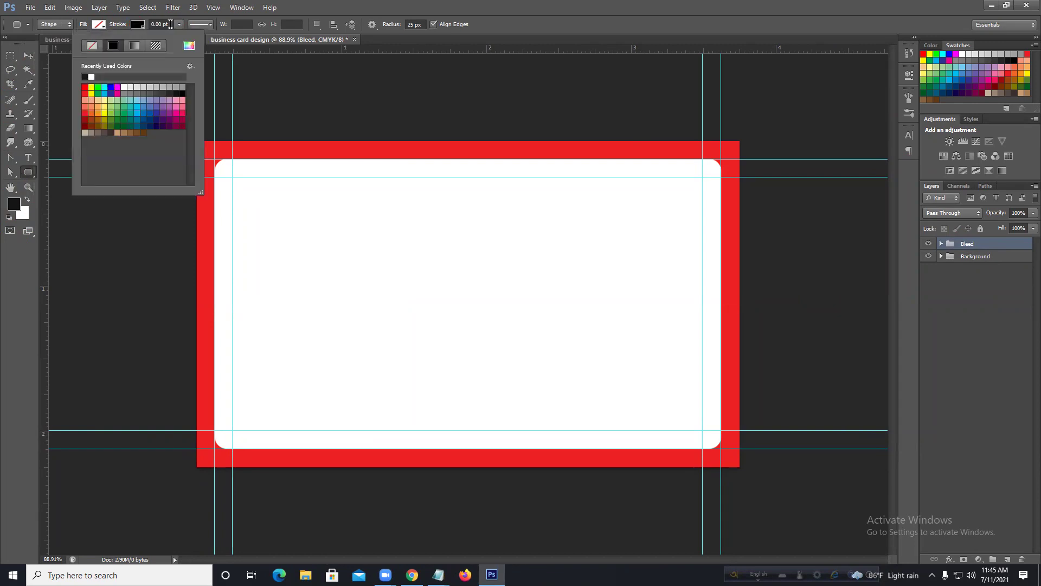
Step: Set a black 1 pt stroke and draw the rectangle corner to corner along the trim guides
left_click(179, 25)
left_click(96, 27)
type("1")
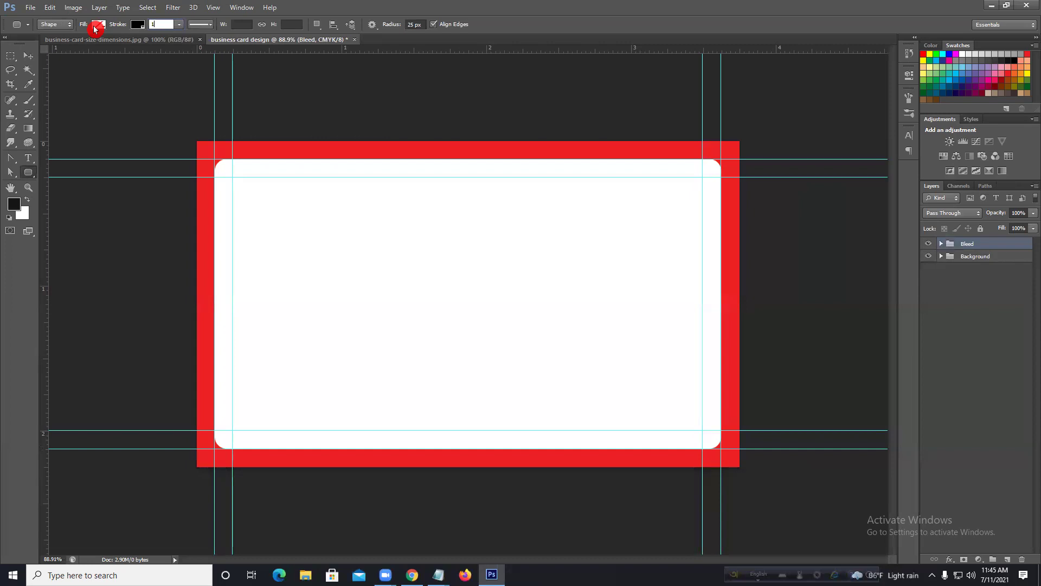
key("Return")
left_click(139, 26)
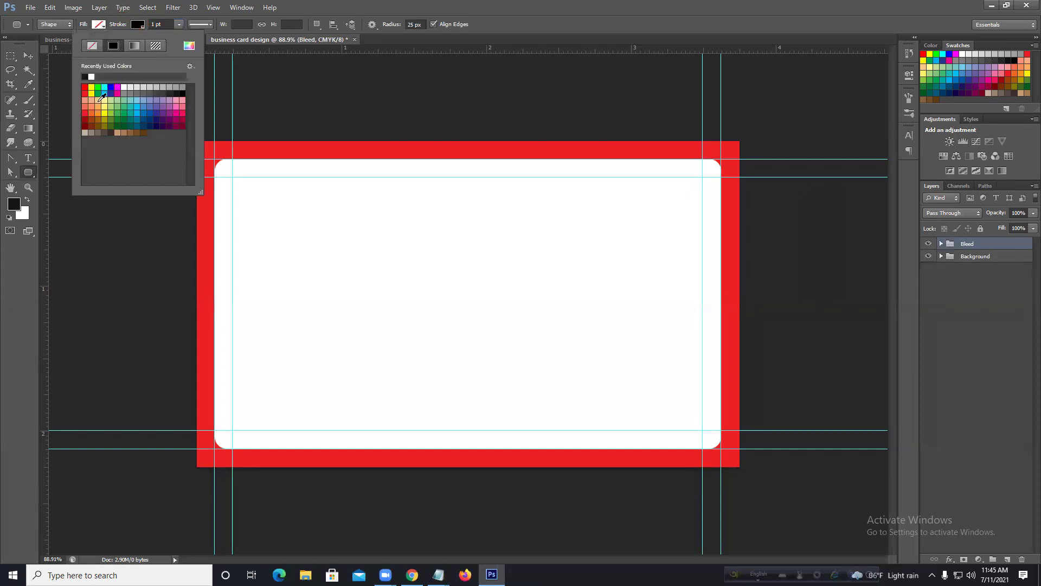
left_click(143, 30)
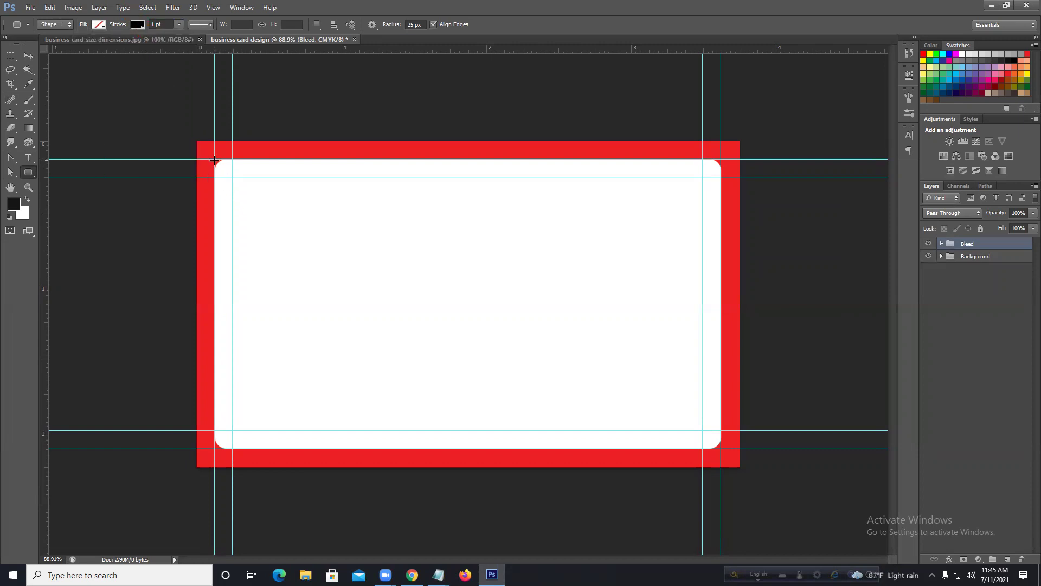
mouse_move(214, 159)
left_mouse_down()
mouse_move(644, 445)
mouse_move(718, 447)
left_mouse_up()
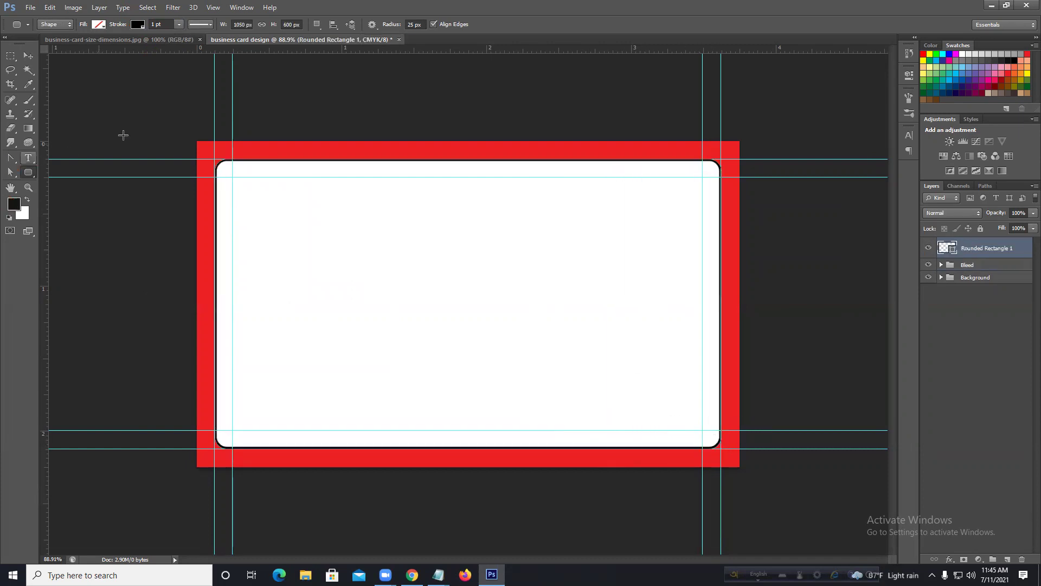
Step: Group the rounded rectangle layer into a group named 'Die uct'
key("ctrl+g")
double_click(967, 243)
type("Di")
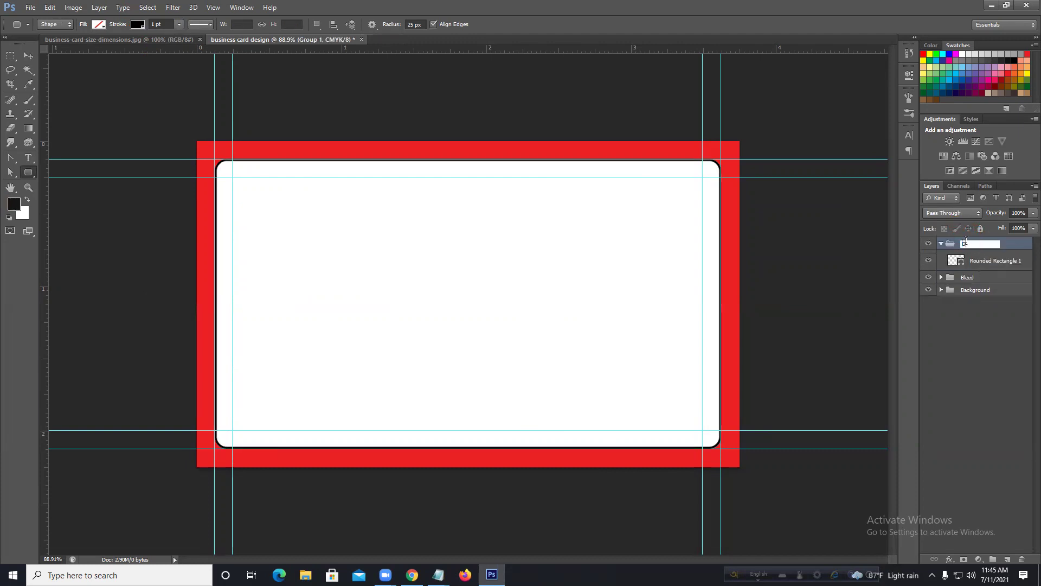
type("e uc")
type("t")
key("Return")
Step: Collapse the Die uct group and hide both the Die uct and Bleed groups
left_click(941, 244)
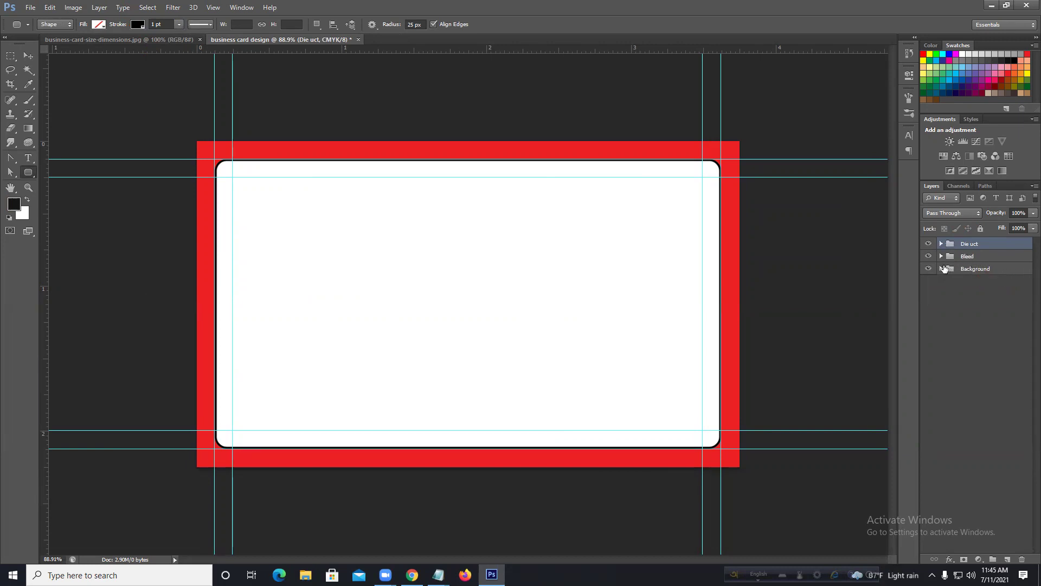
left_click(927, 247)
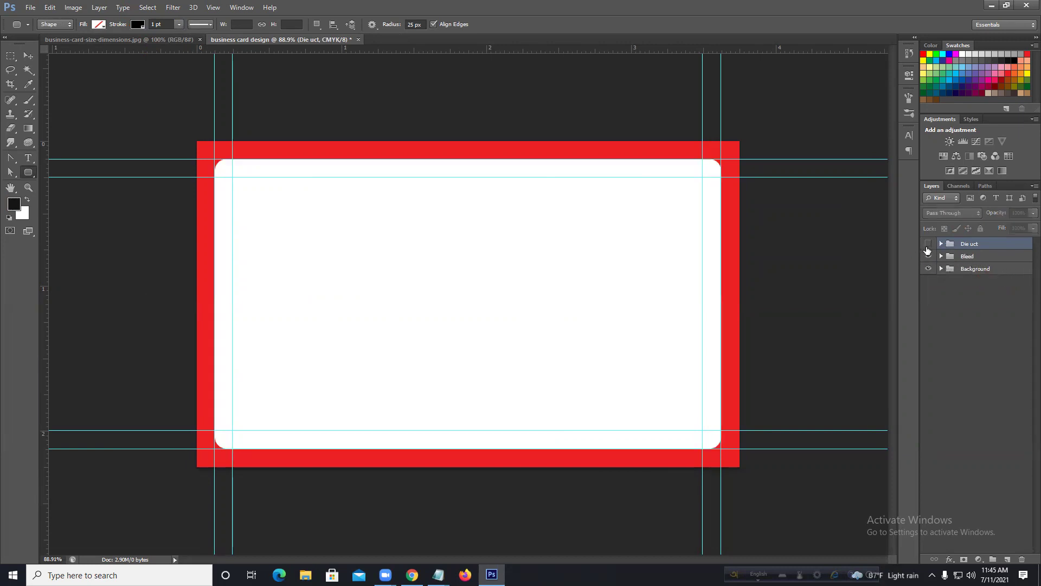
left_click(927, 256)
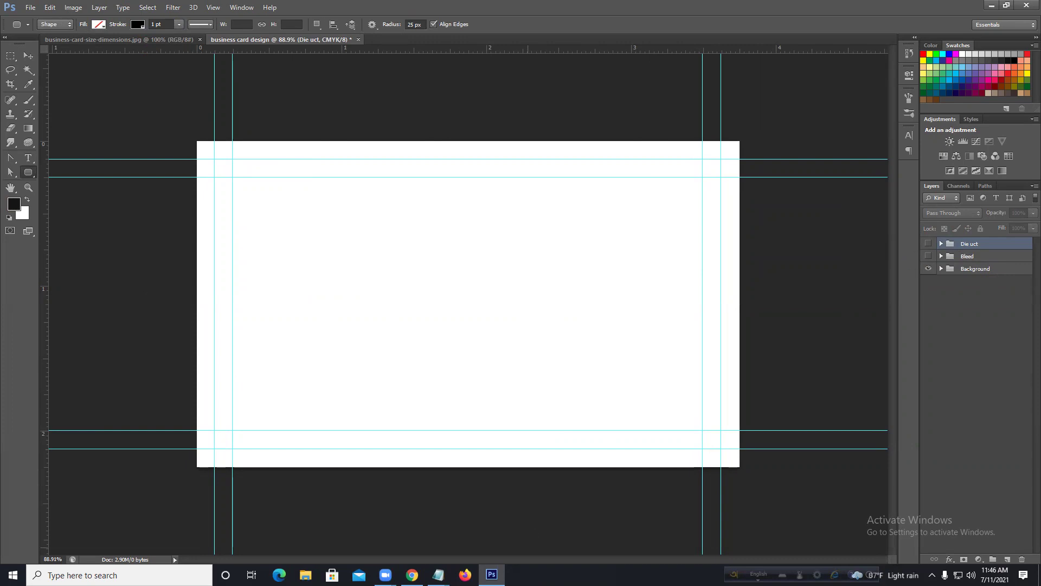
Step: Close the extra tabs: Abstract Corporate, ANCHORS, screenshots preview and FlowPixels
left_click(412, 574)
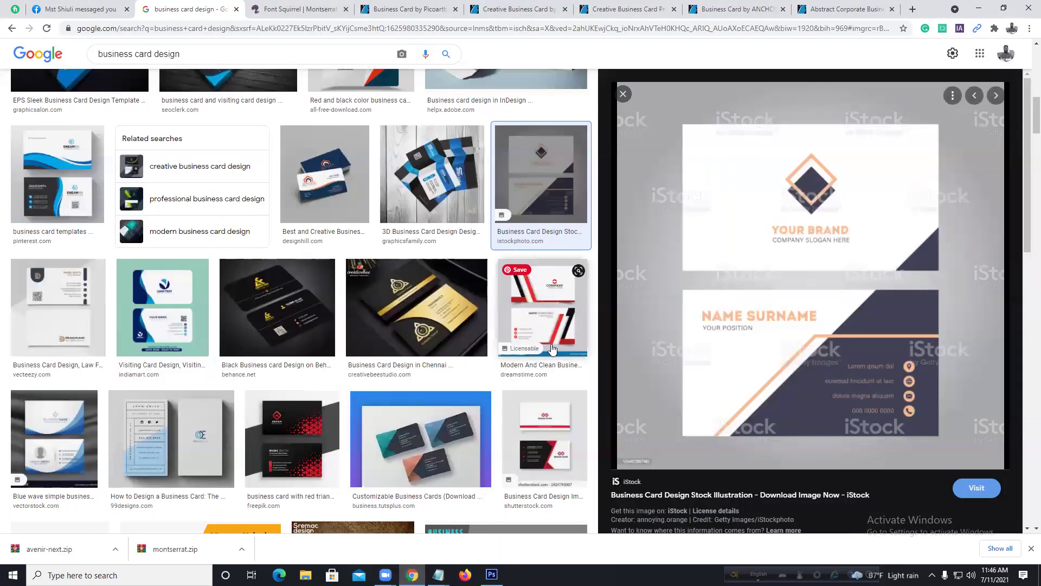
left_click(866, 8)
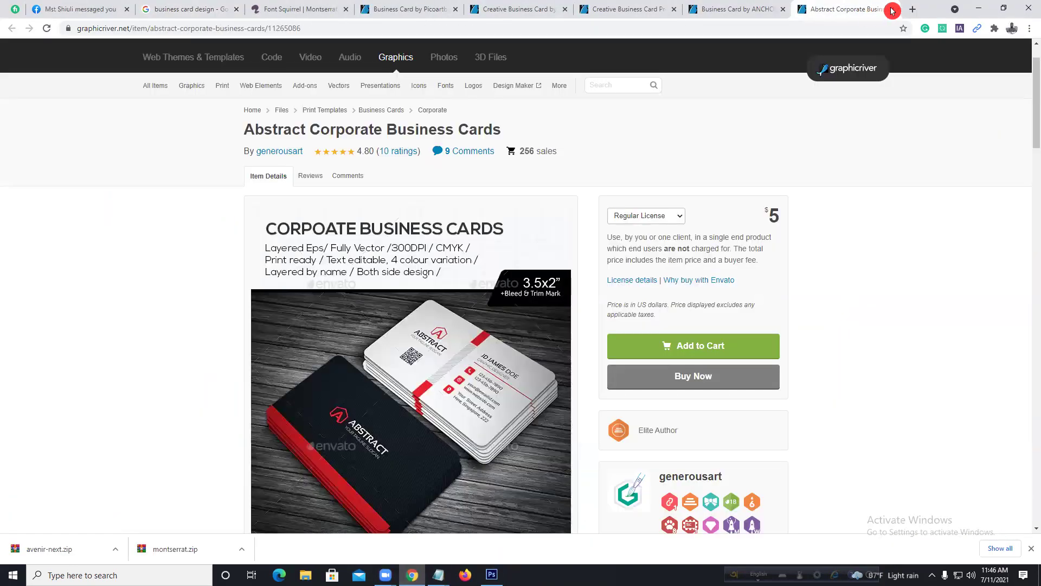
left_click(892, 9)
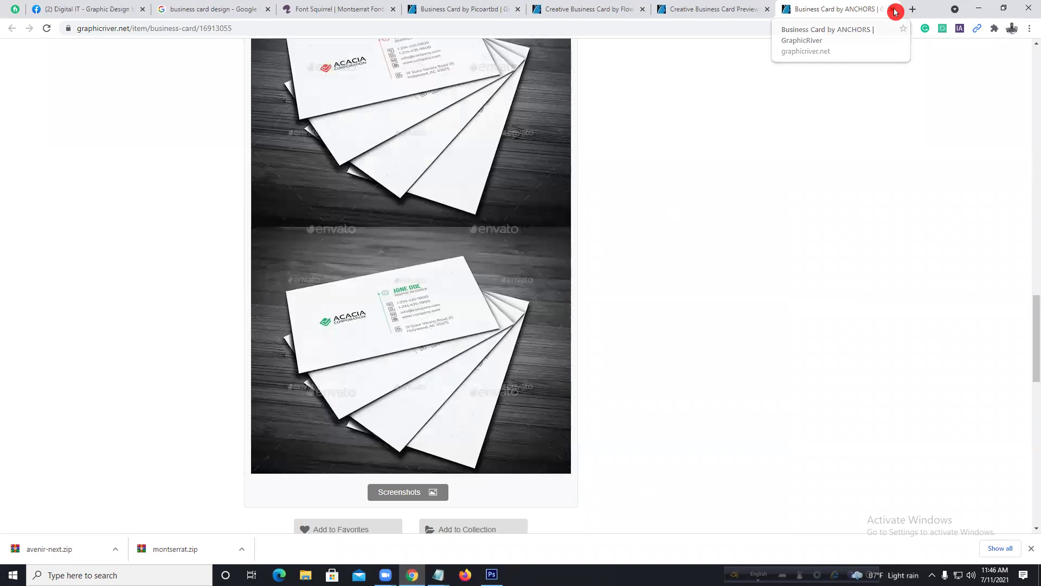
left_click(891, 10)
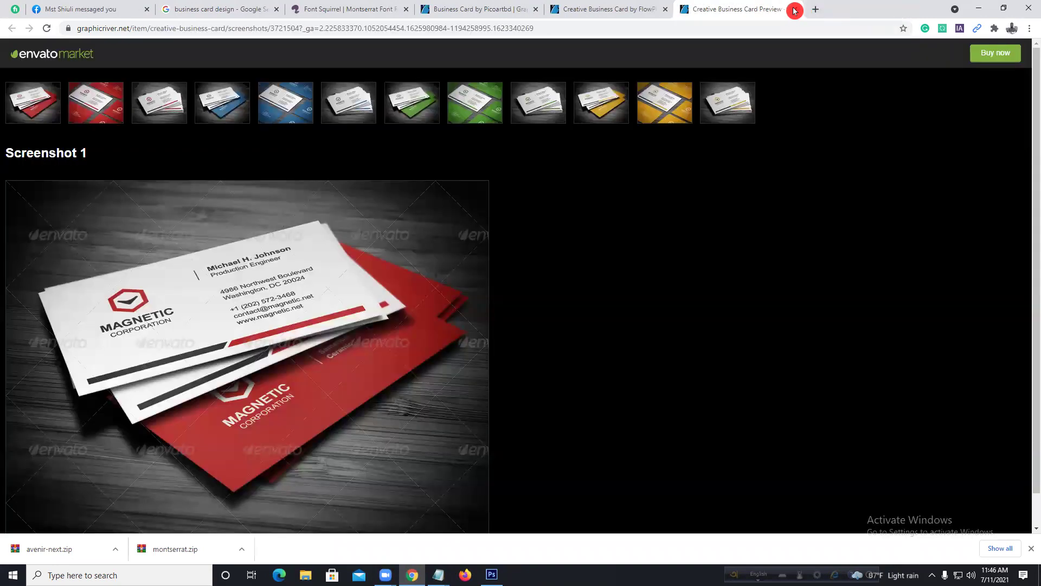
left_click(795, 9)
scroll(727, 264, "up", 8)
scroll(725, 235, "up", 5)
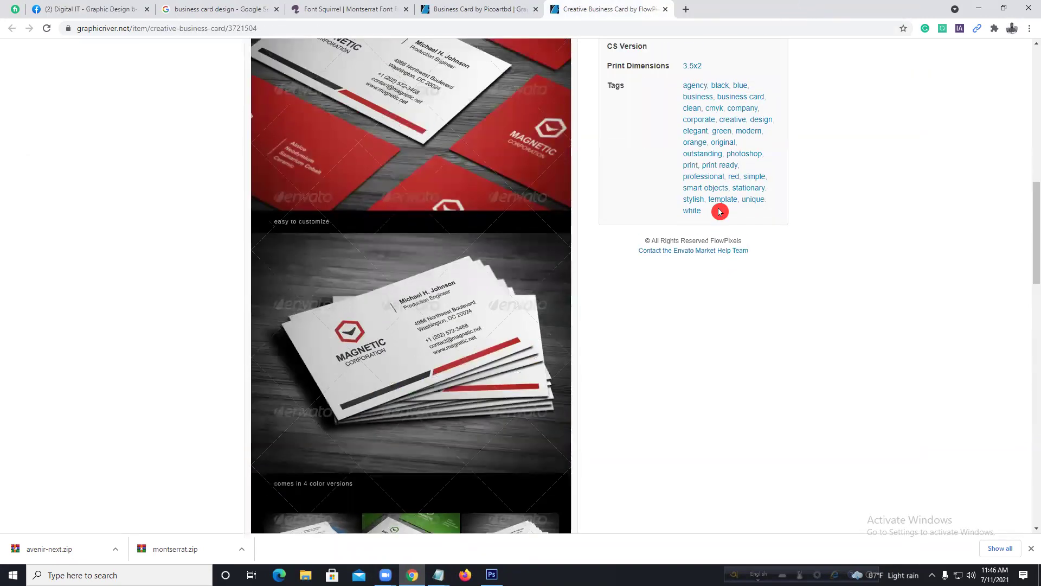
scroll(718, 211, "up", 3)
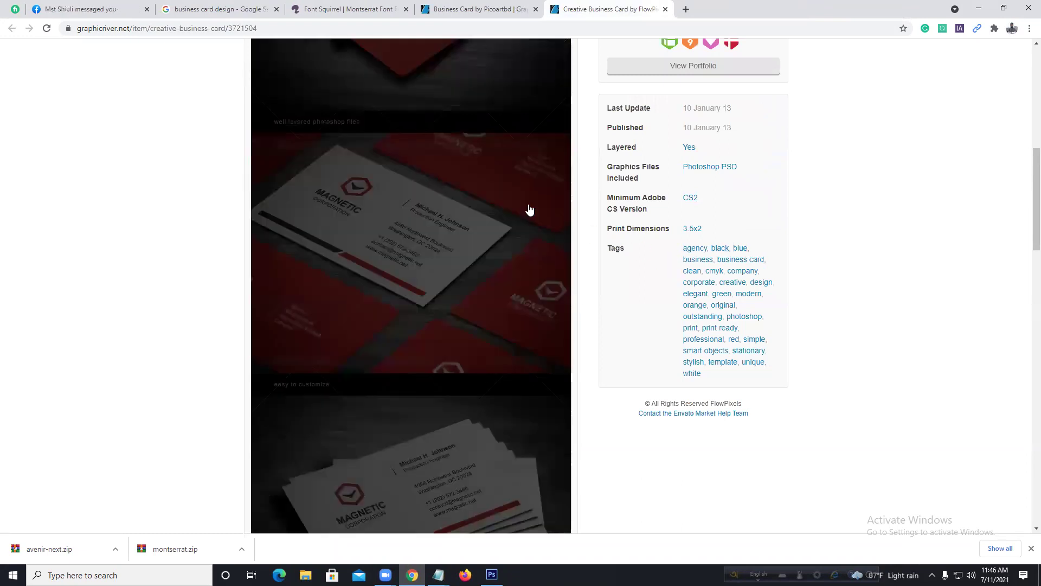
left_click(665, 9)
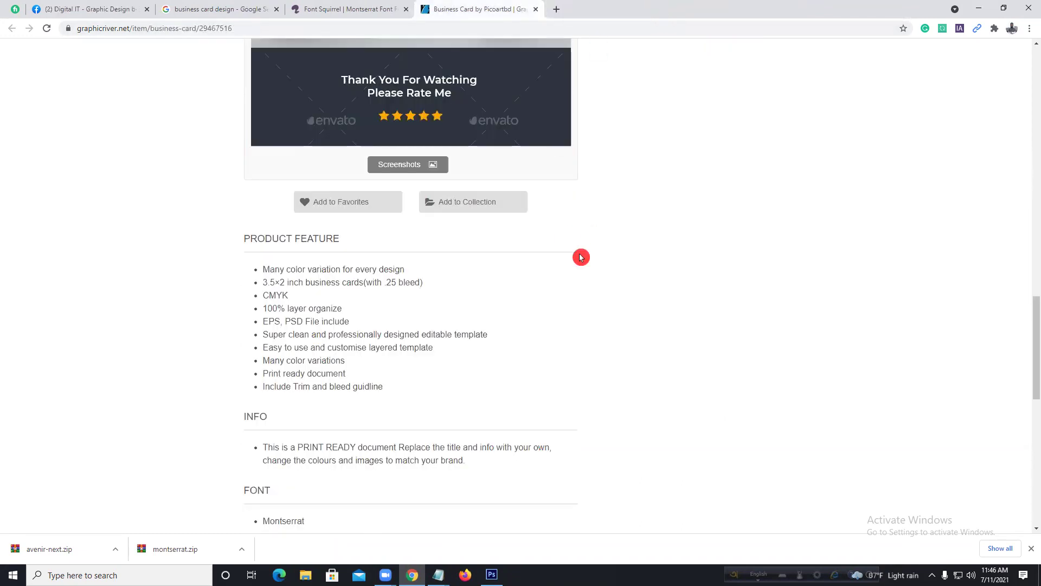
Step: Open the Green Light card previews in the full-size lightbox gallery
scroll(581, 255, "up", 5)
scroll(604, 233, "up", 5)
scroll(604, 234, "up", 4)
scroll(603, 233, "up", 2)
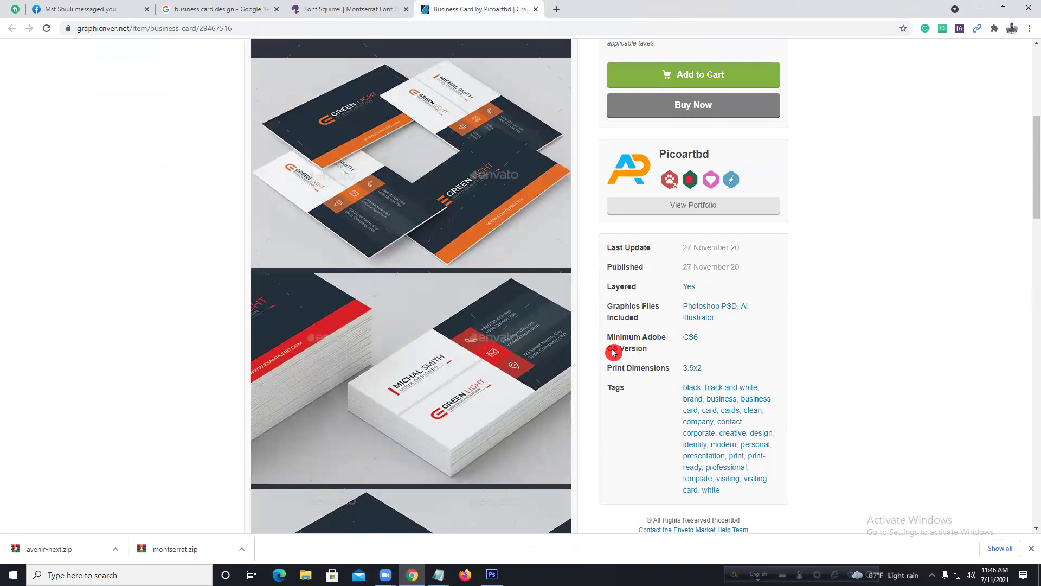
scroll(509, 383, "down", 2)
left_click(499, 408)
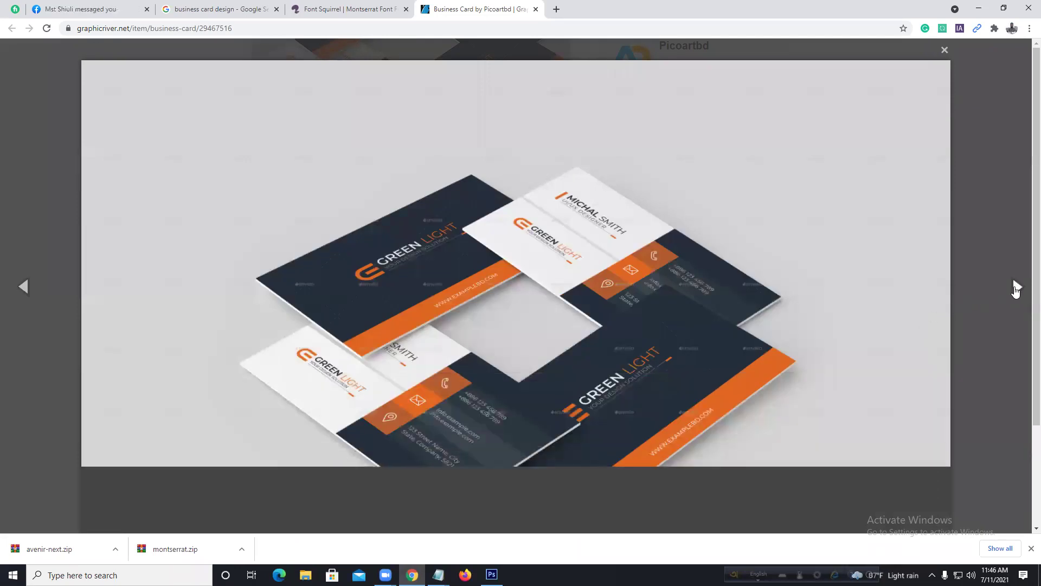
Step: Advance to the navy-and-red card preview and close the Font Squirrel tab
left_click(1017, 287)
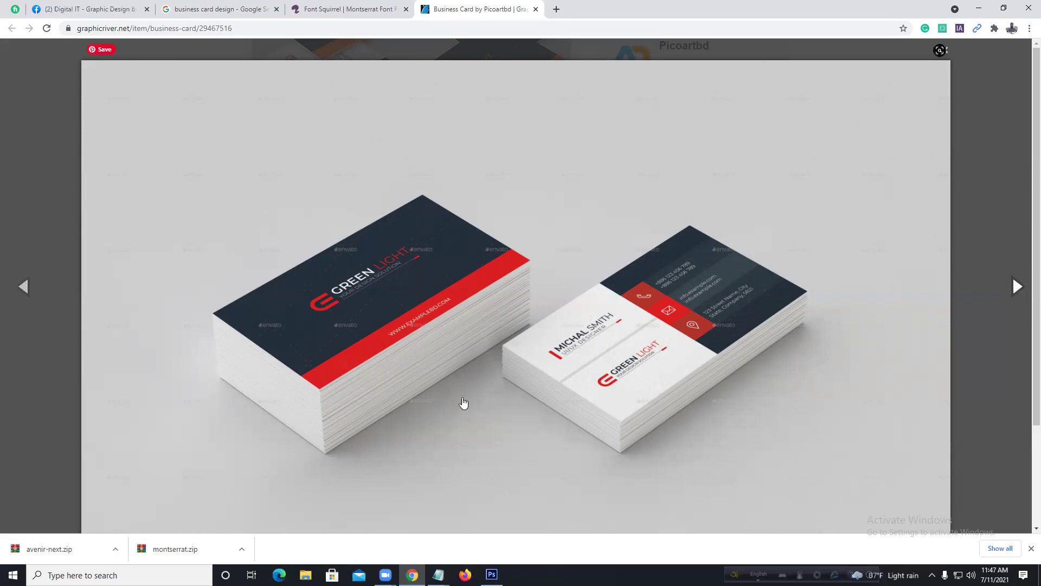
left_click(416, 13)
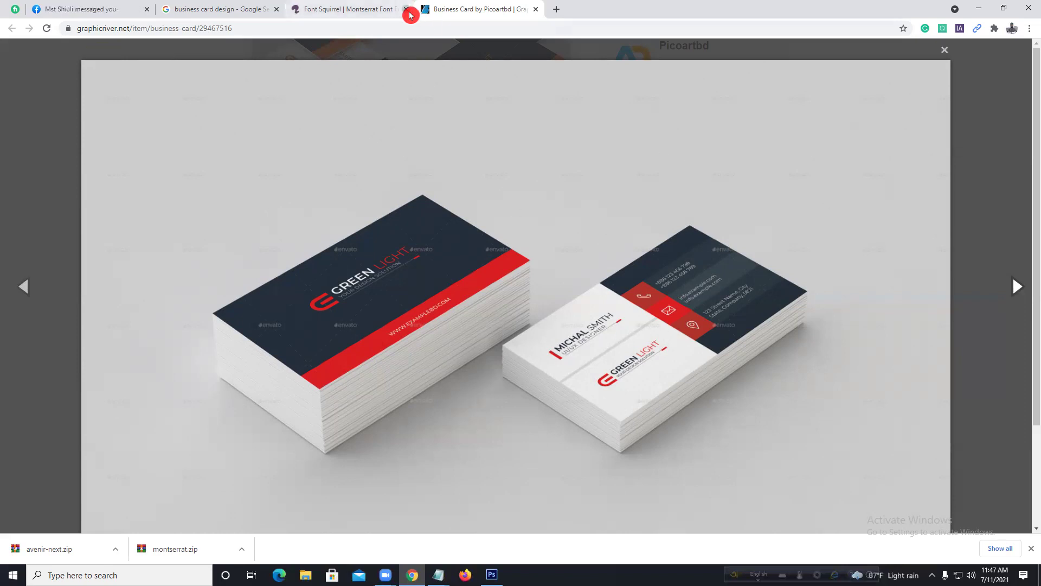
left_click(406, 9)
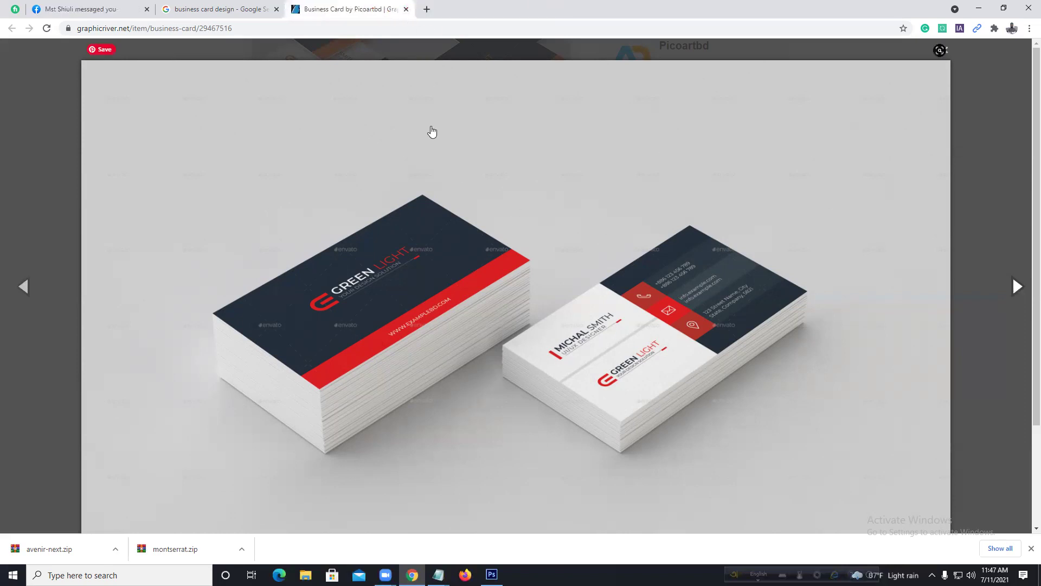
Step: Save the preview image as 02_preview2.jpg and close the gallery
right_click(416, 202)
left_click(442, 224)
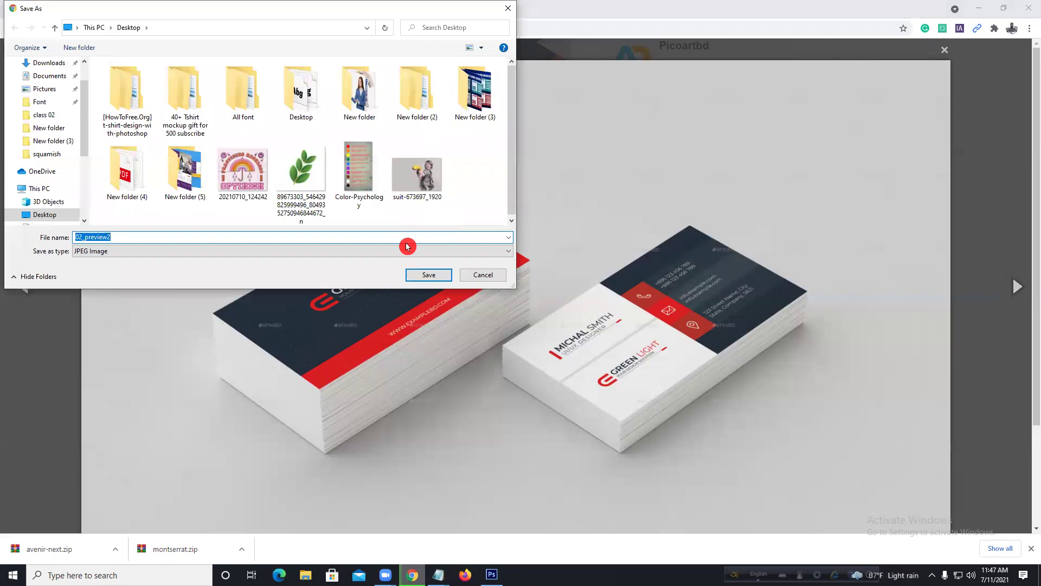
left_click(428, 274)
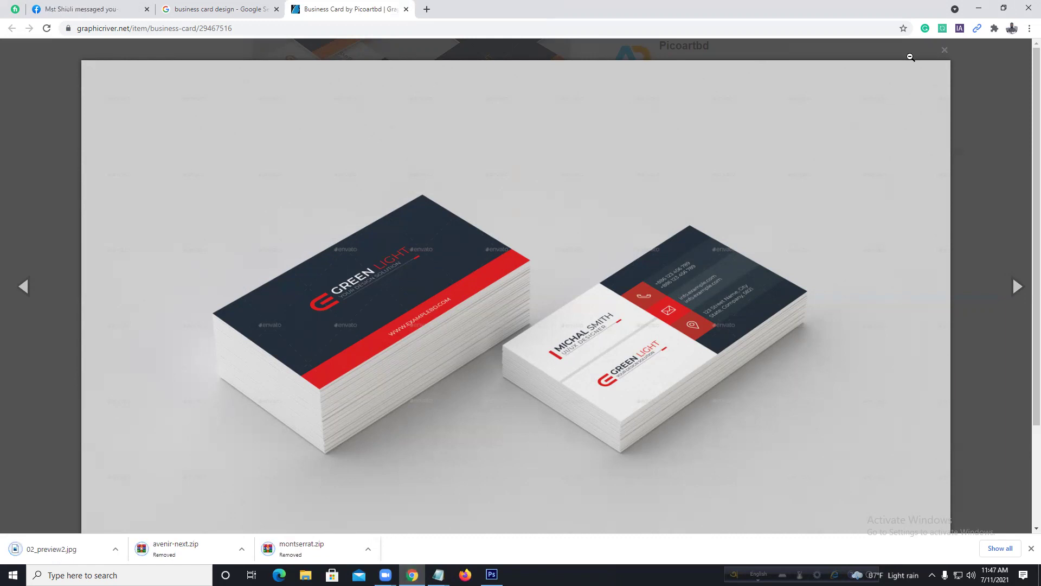
left_click(946, 60)
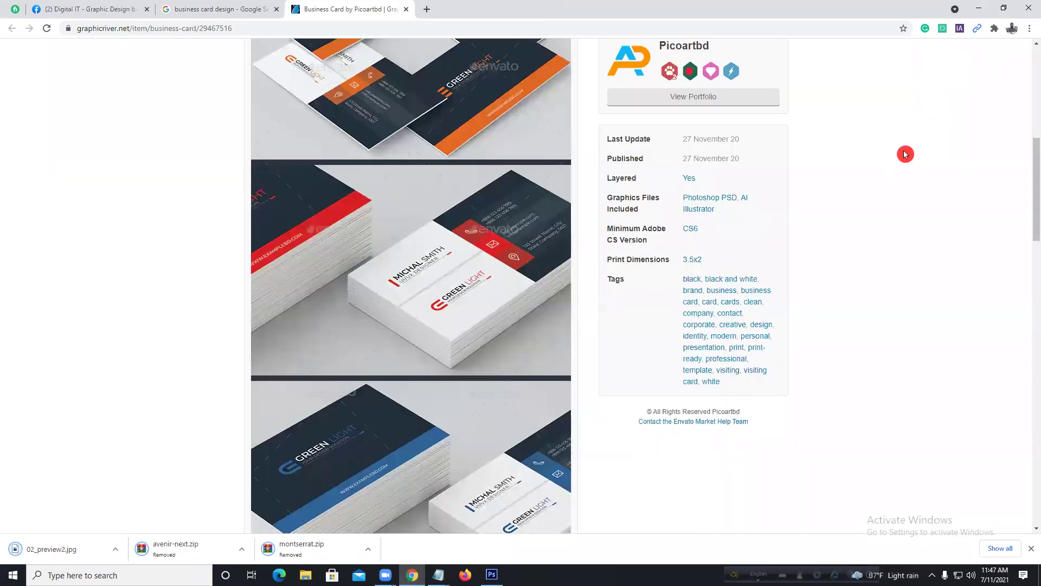
Step: Preview 02_preview2.jpg from the desktop, then drag it into Photoshop as a new document
left_click(978, 9)
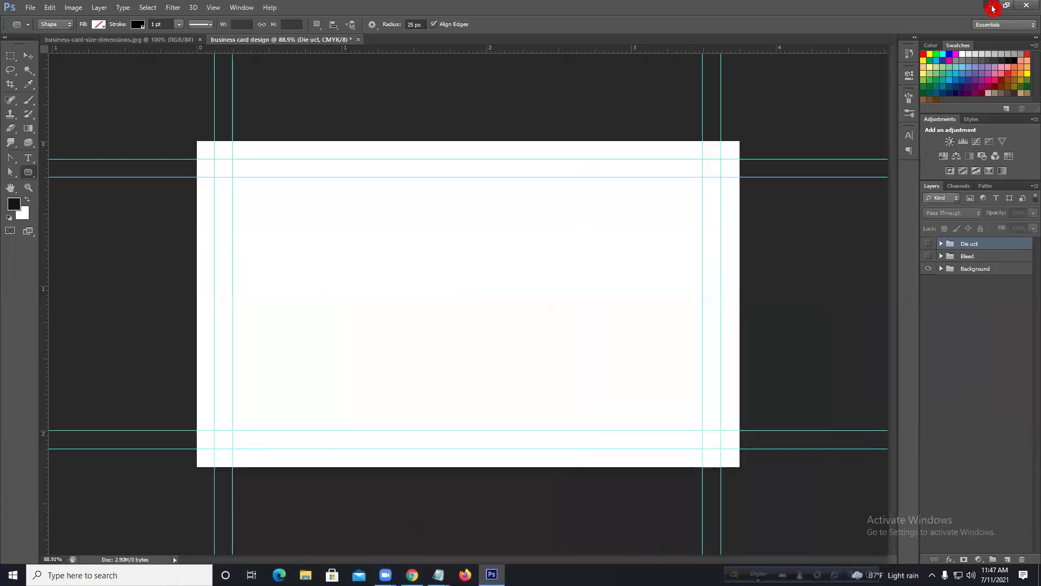
left_click(991, 6)
double_click(145, 459)
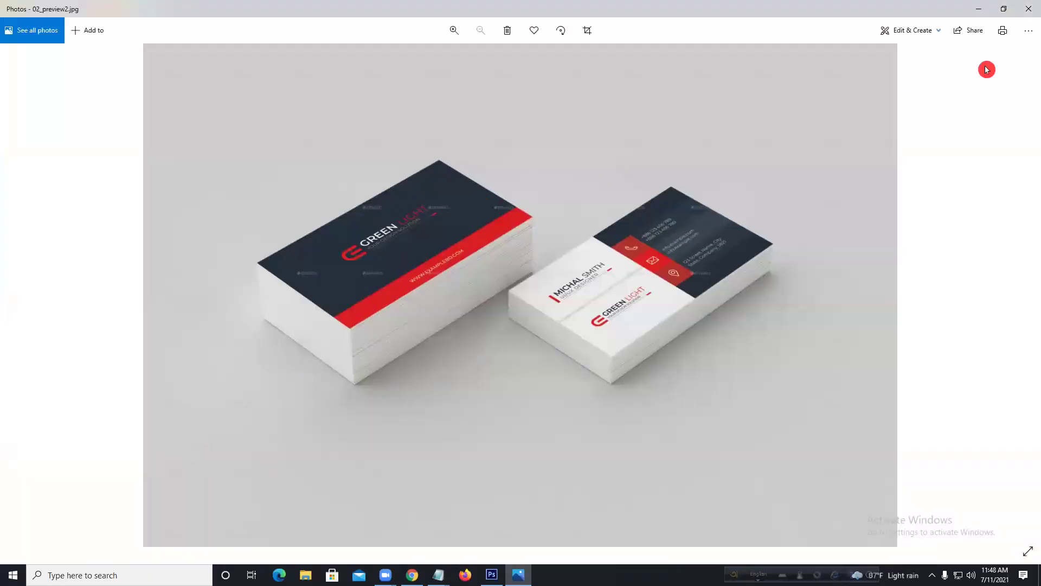
left_click(1027, 10)
mouse_move(143, 460)
left_mouse_down()
mouse_move(442, 575)
mouse_move(584, 110)
left_mouse_up()
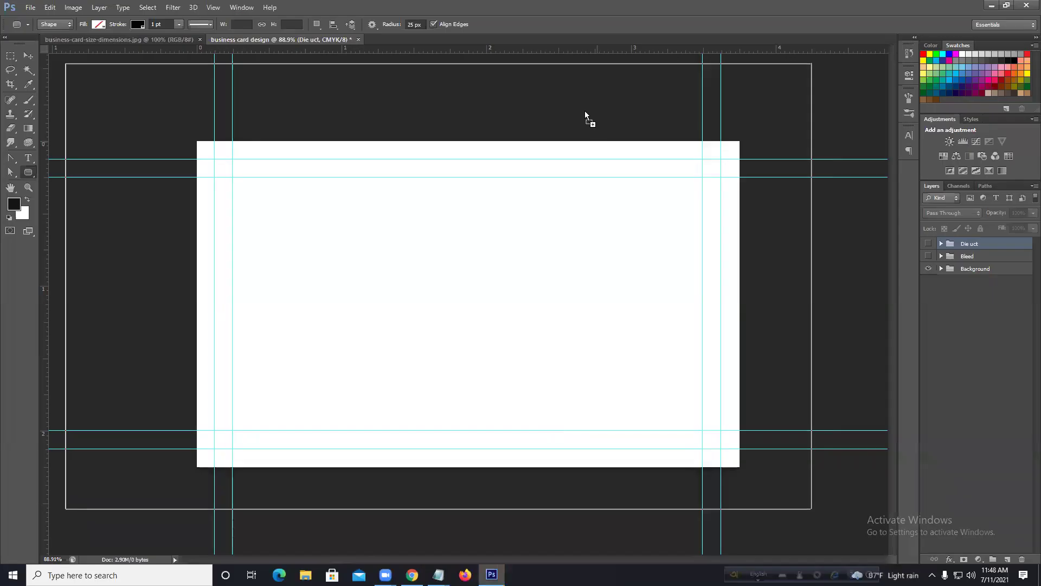
left_click_drag(550, 48, 545, 41)
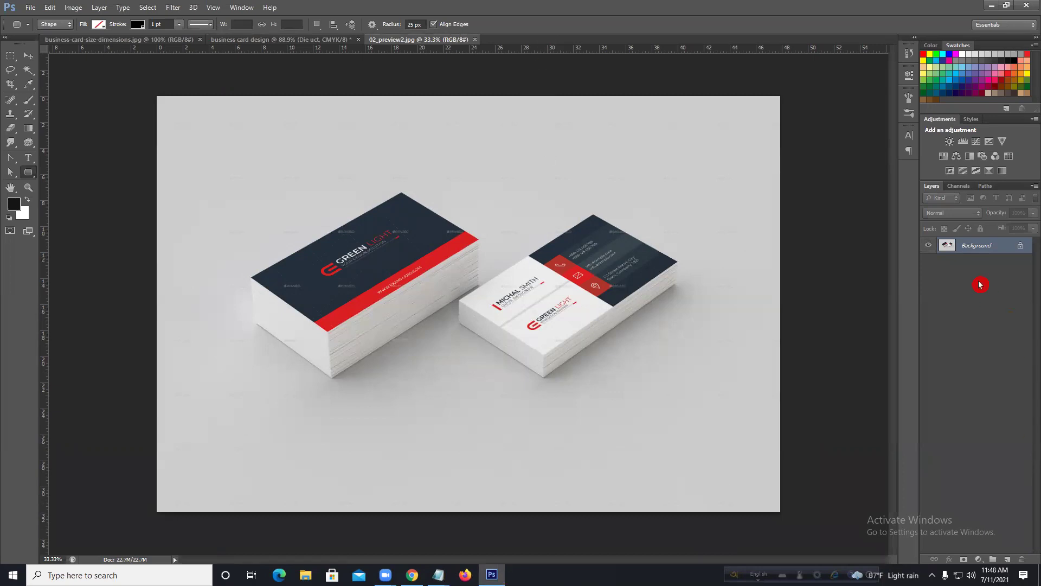
Step: Duplicate the Background layer, toggle the copy's visibility, and select the Perspective Crop Tool
left_click_drag(1004, 244, 1007, 559)
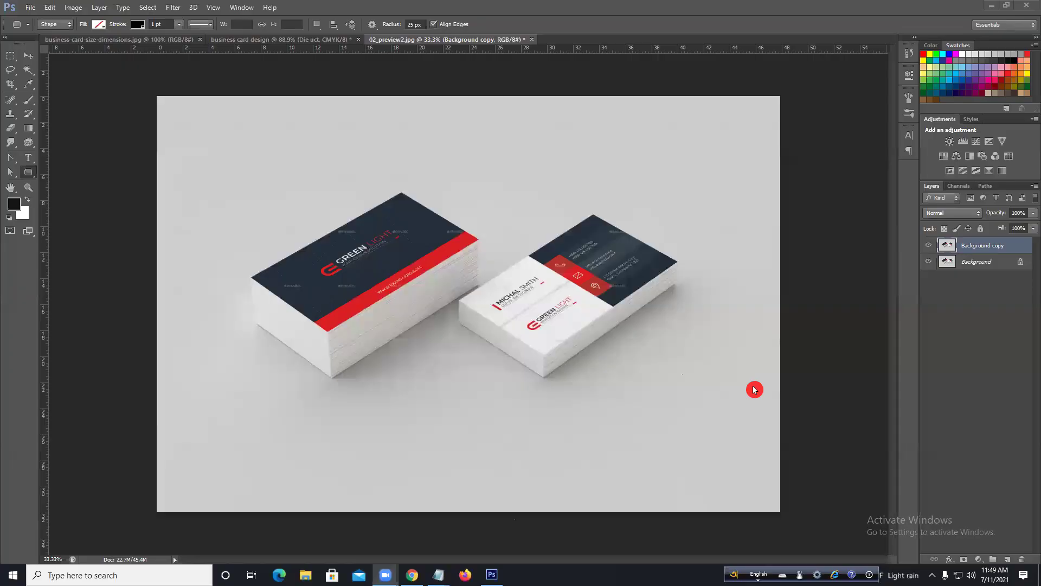
left_click(927, 246)
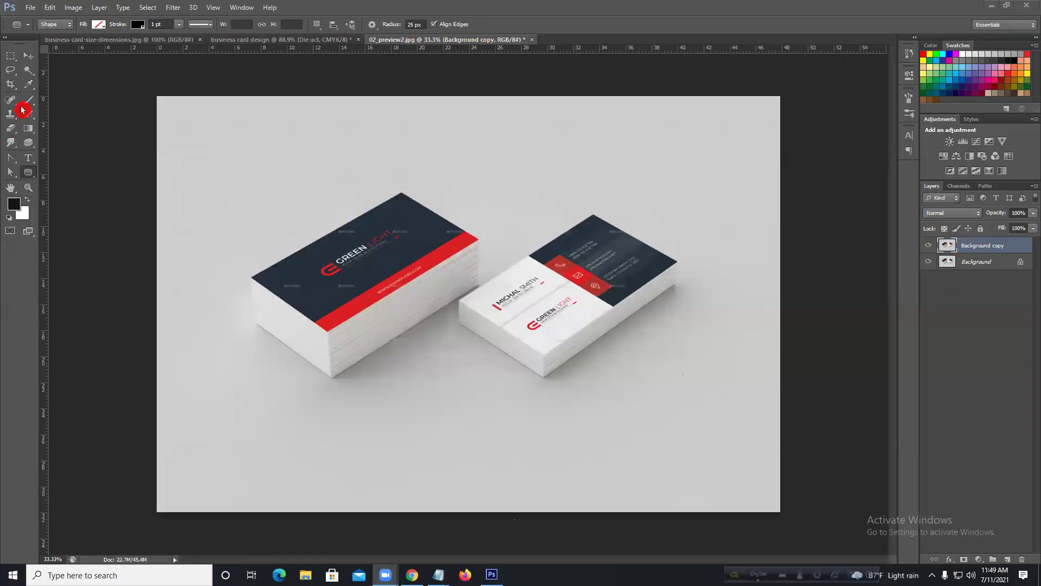
left_click(11, 91)
left_click(12, 89)
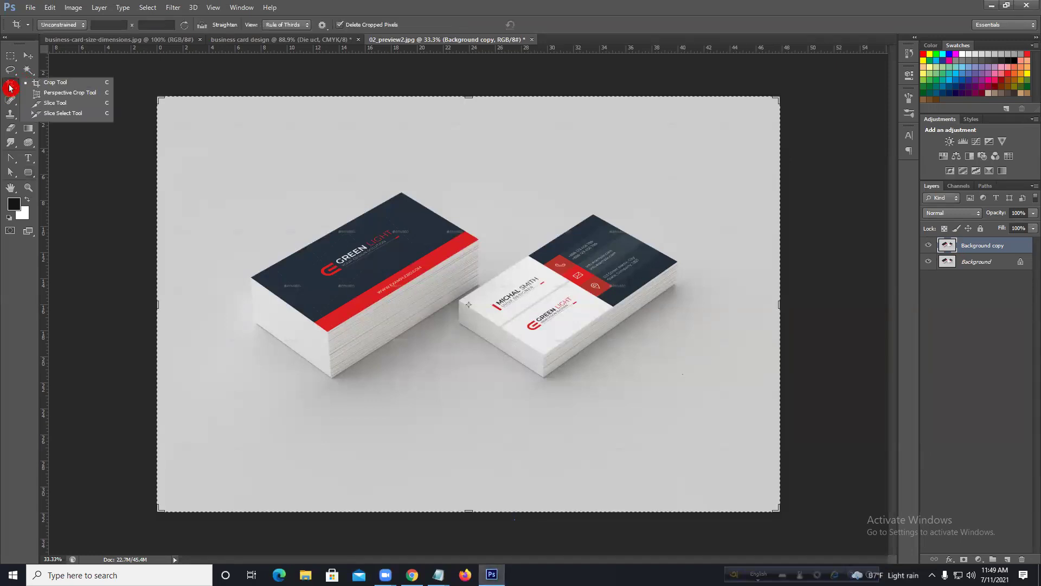
left_click(72, 99)
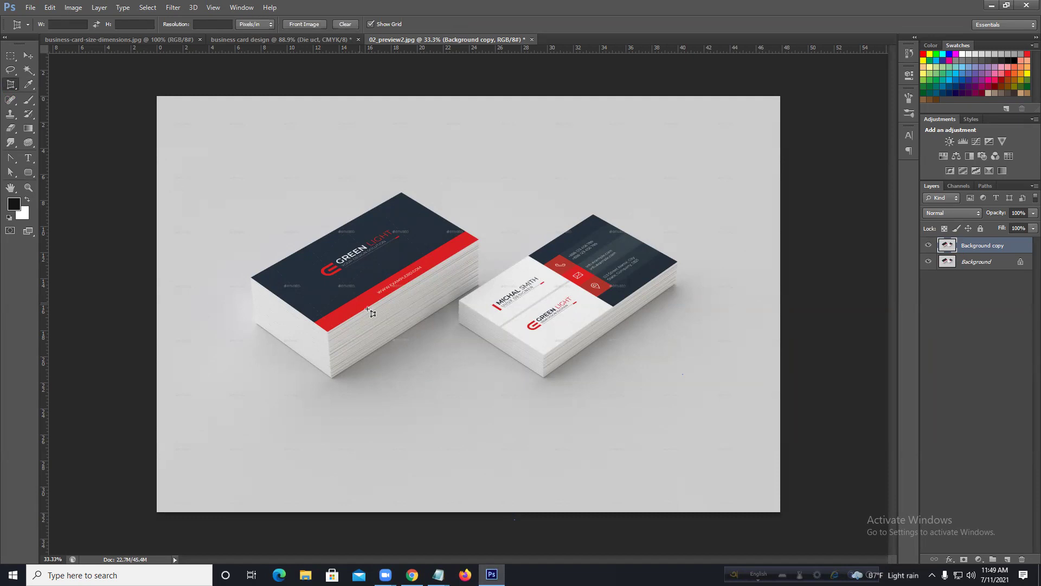
Step: Perspective-crop to the left card's four corners, producing a flat front view
left_click(251, 277)
left_click(402, 193)
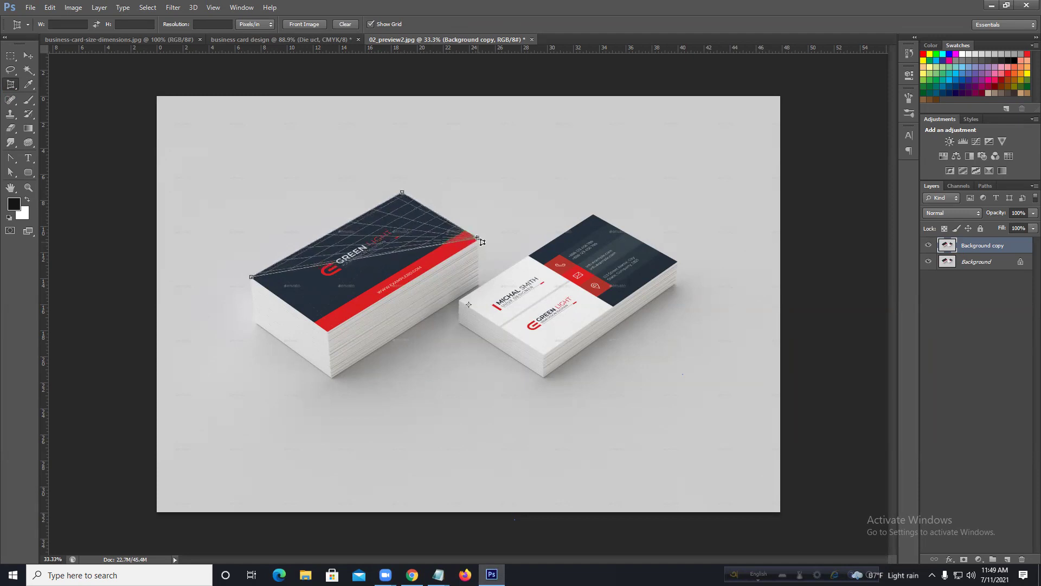
left_click(477, 238)
left_click(355, 315)
left_click_drag(346, 321, 326, 332)
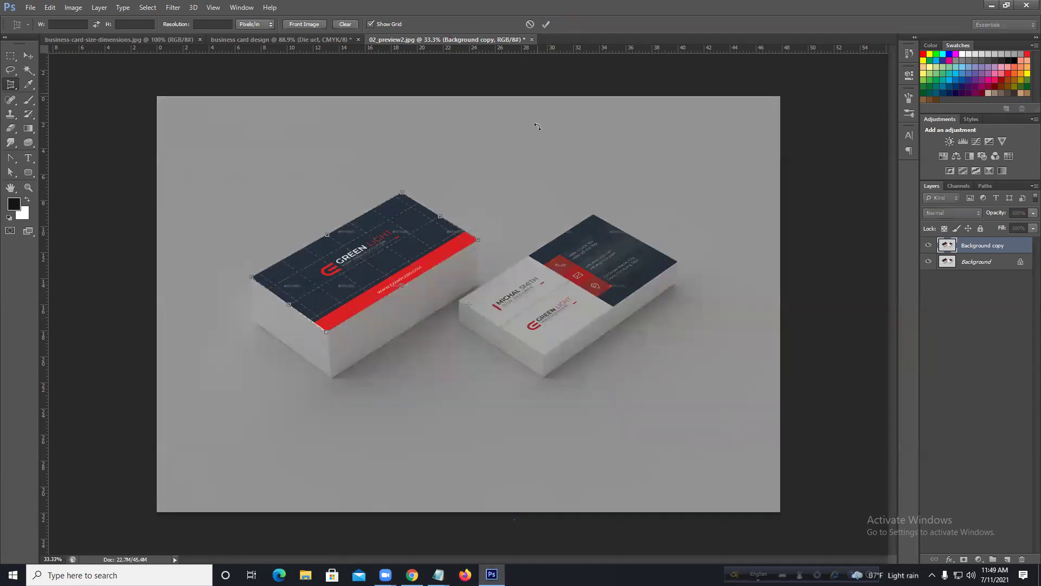
key("Return")
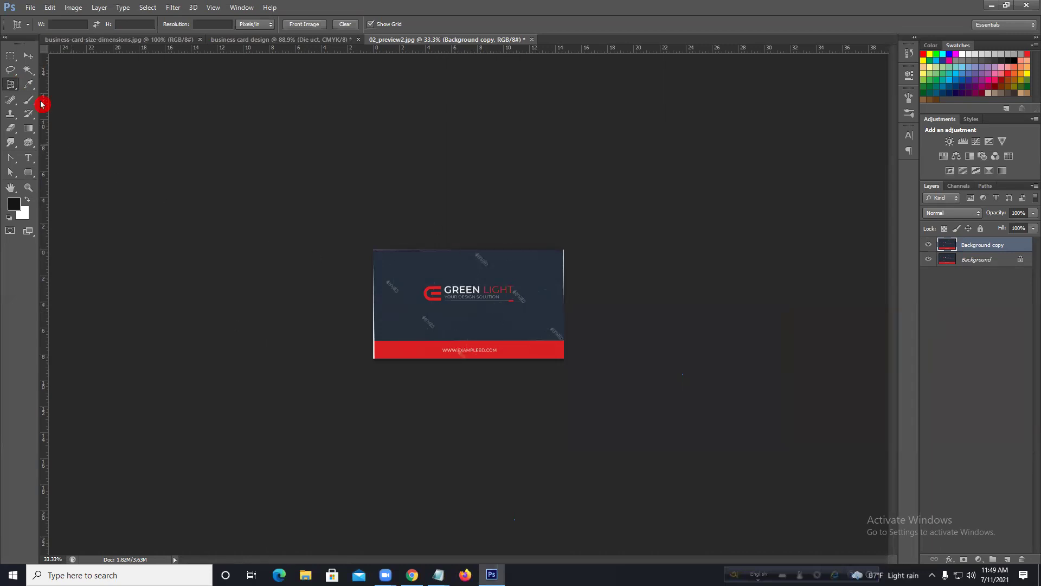
Step: Move the cropped card into the business card design document and align it flush with the guides
left_click(28, 56)
mouse_move(505, 268)
left_mouse_down()
mouse_move(487, 256)
mouse_move(506, 267)
left_mouse_up()
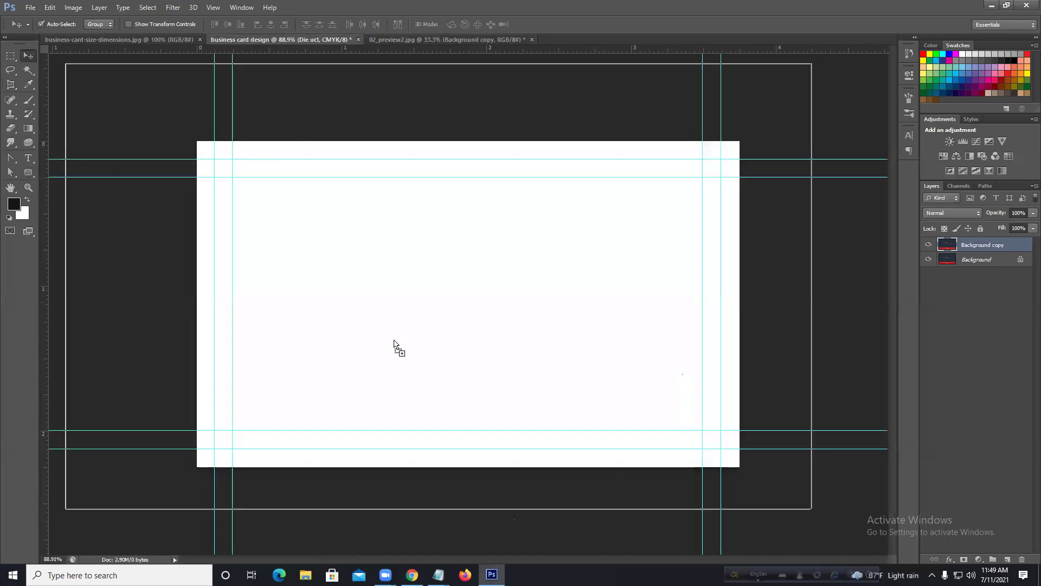
mouse_move(305, 32)
left_mouse_down()
mouse_move(396, 345)
mouse_move(515, 312)
left_mouse_up()
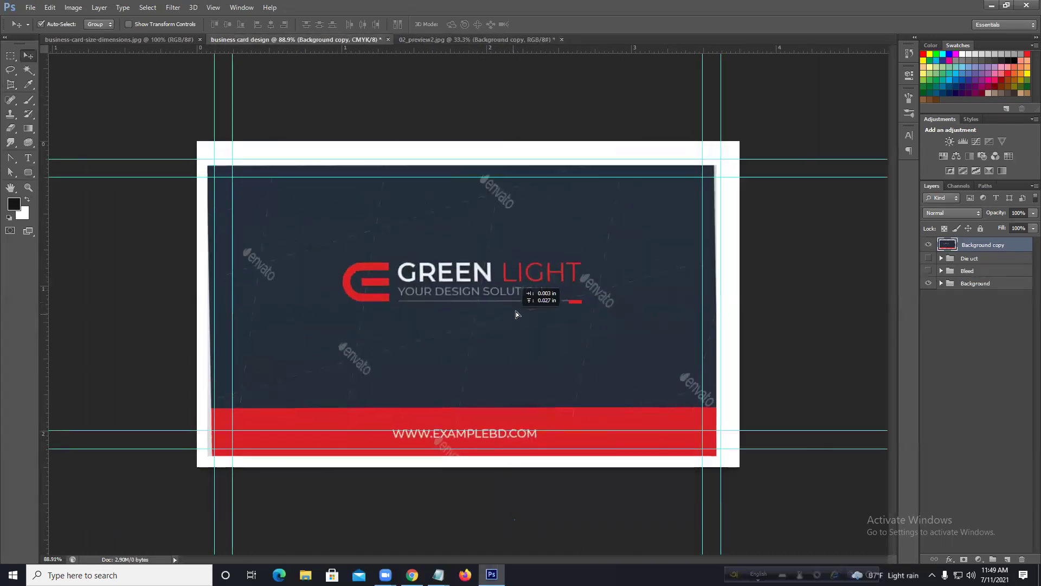
left_click_drag(516, 311, 512, 301)
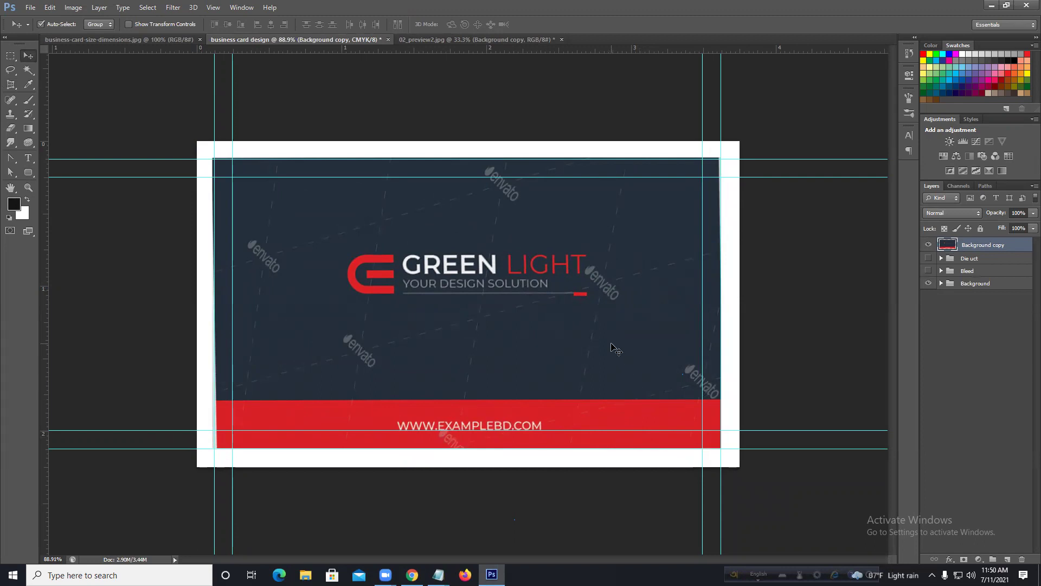
Step: Scale the Background copy reference image to about 111.7% so it covers the card and bleed
key("ctrl+t")
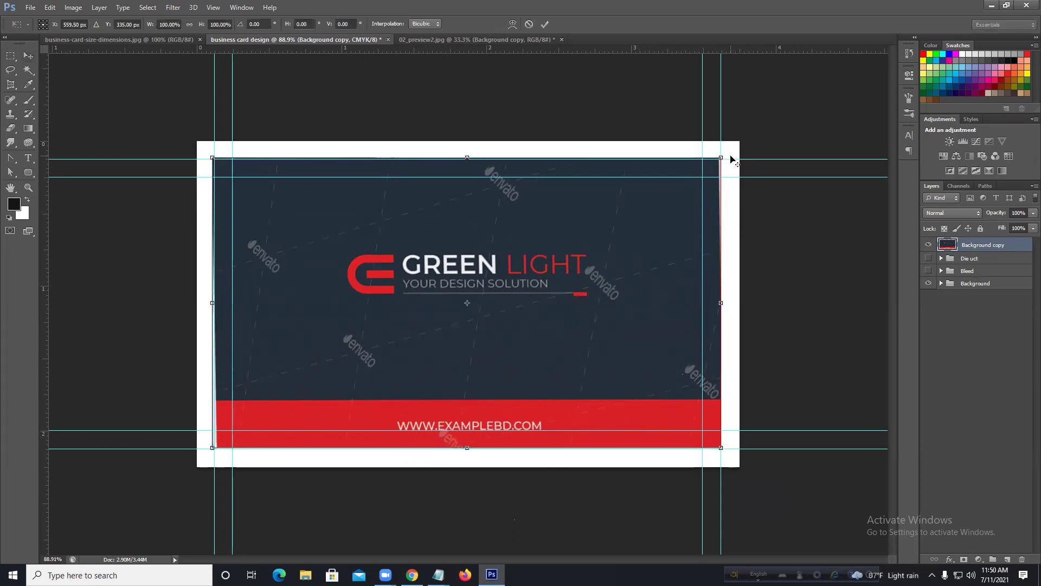
left_click_drag(721, 157, 743, 136)
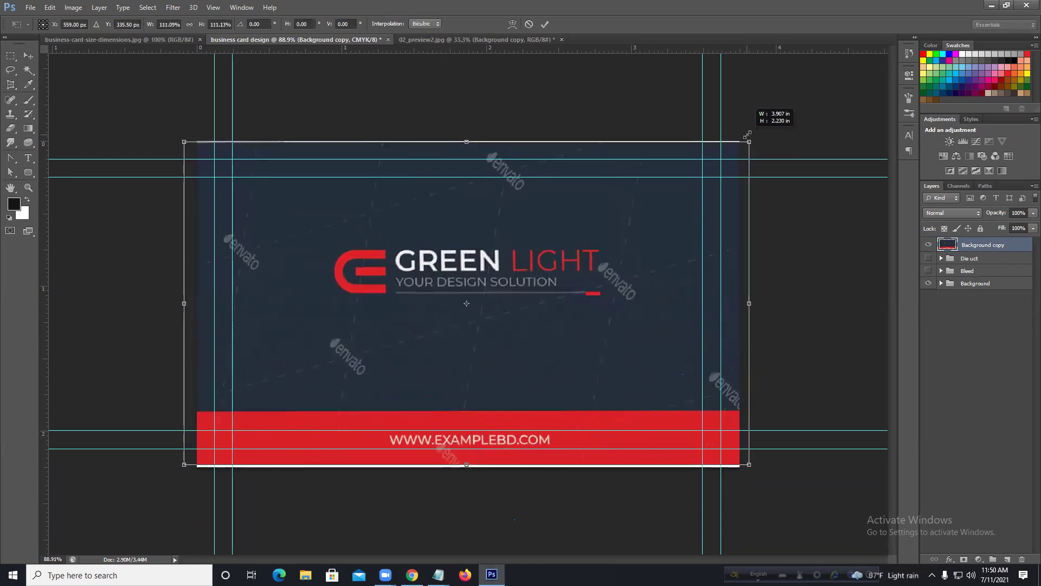
left_click_drag(742, 136, 749, 139)
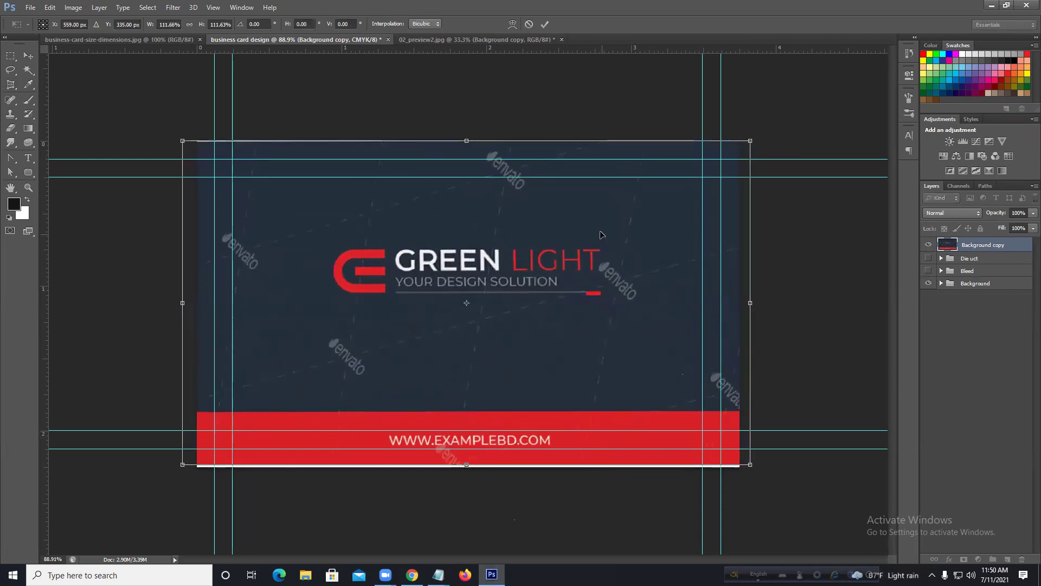
left_click_drag(605, 152, 606, 153)
left_click(545, 25)
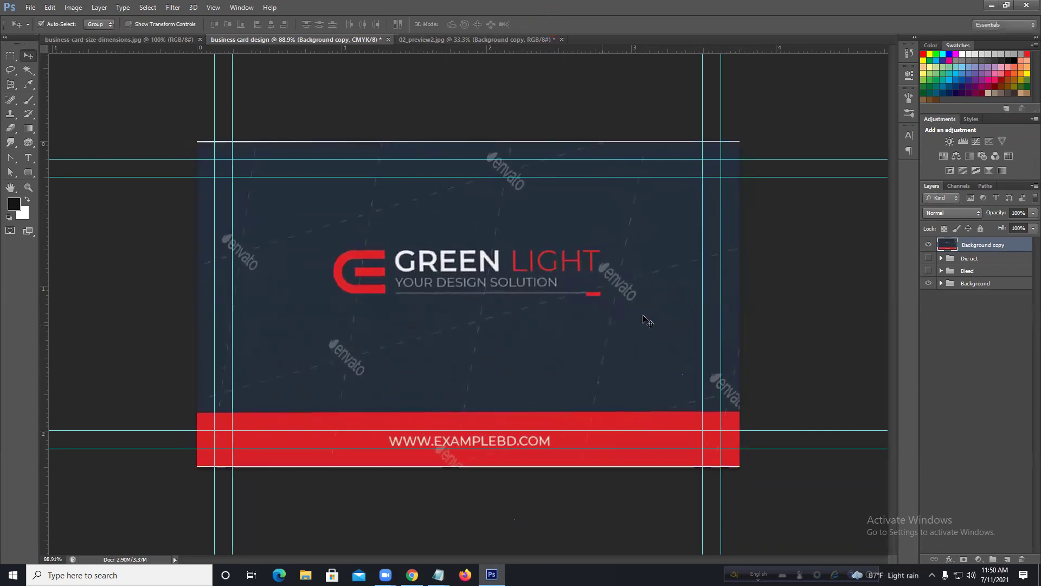
Step: Fill Rectangle 1 in the Background group with navy #232d37 sampled from the reference
left_click(941, 283)
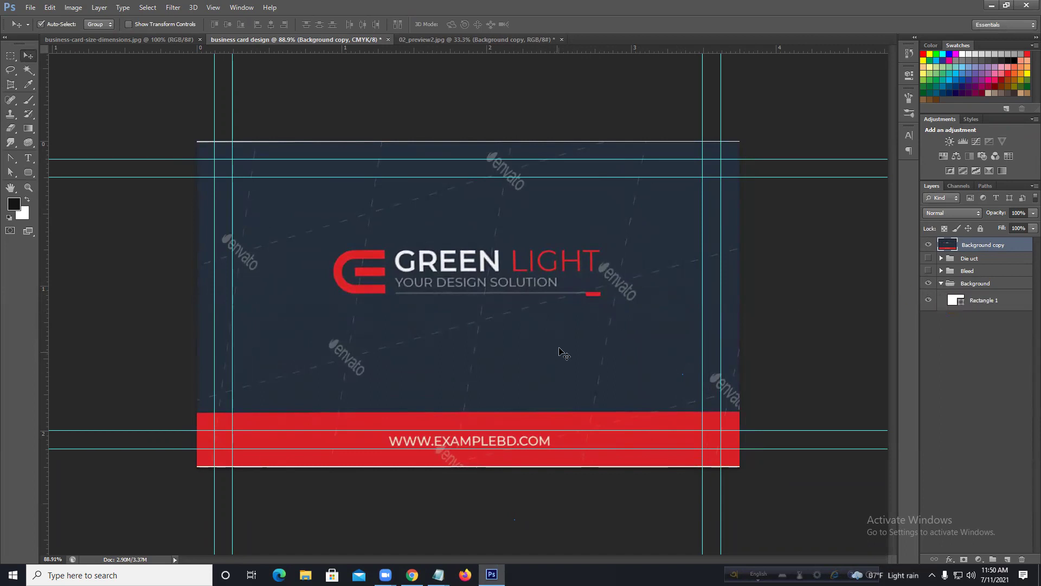
double_click(961, 301)
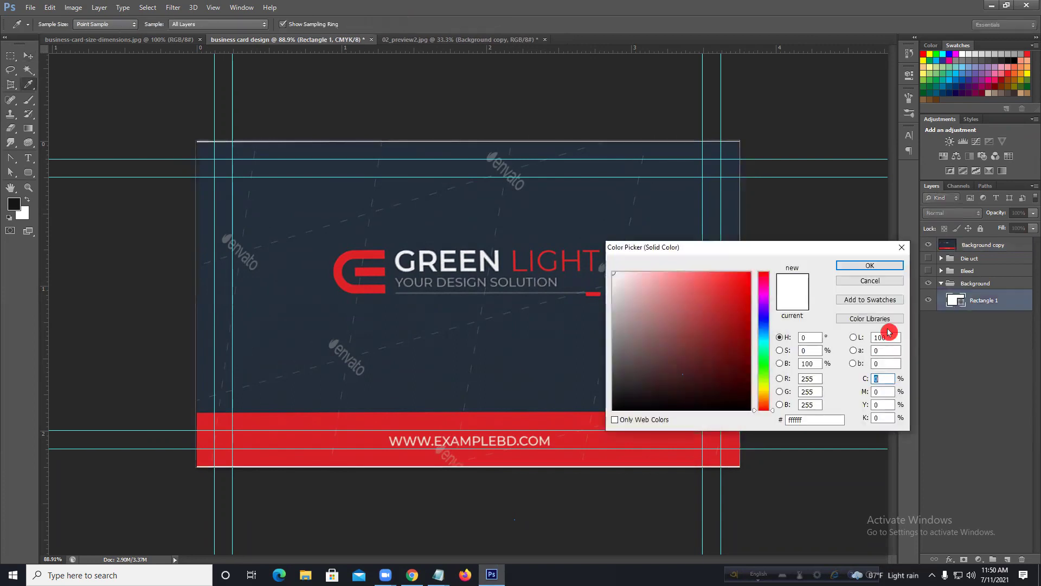
left_click(459, 358)
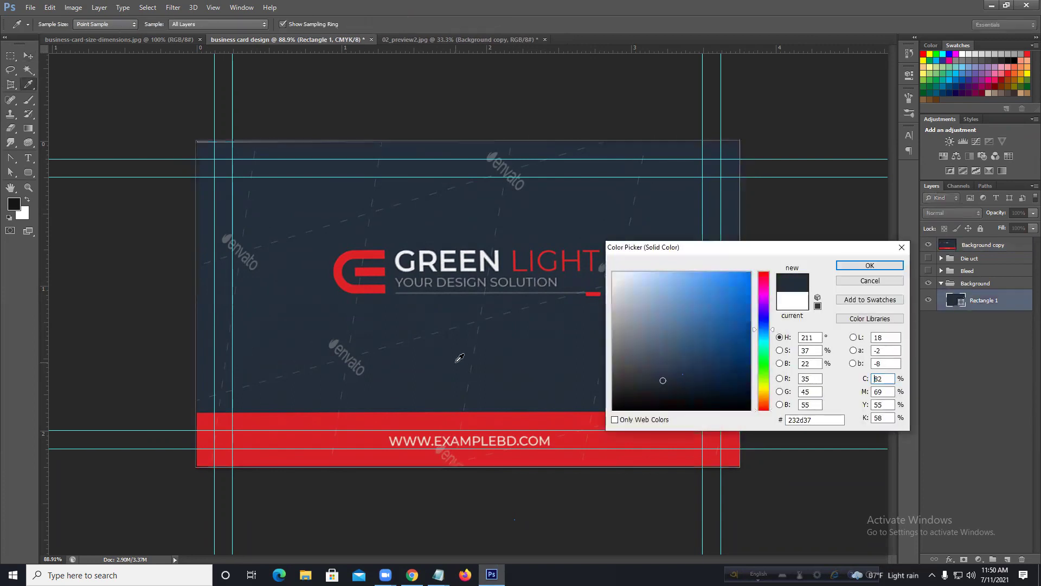
left_click(873, 266)
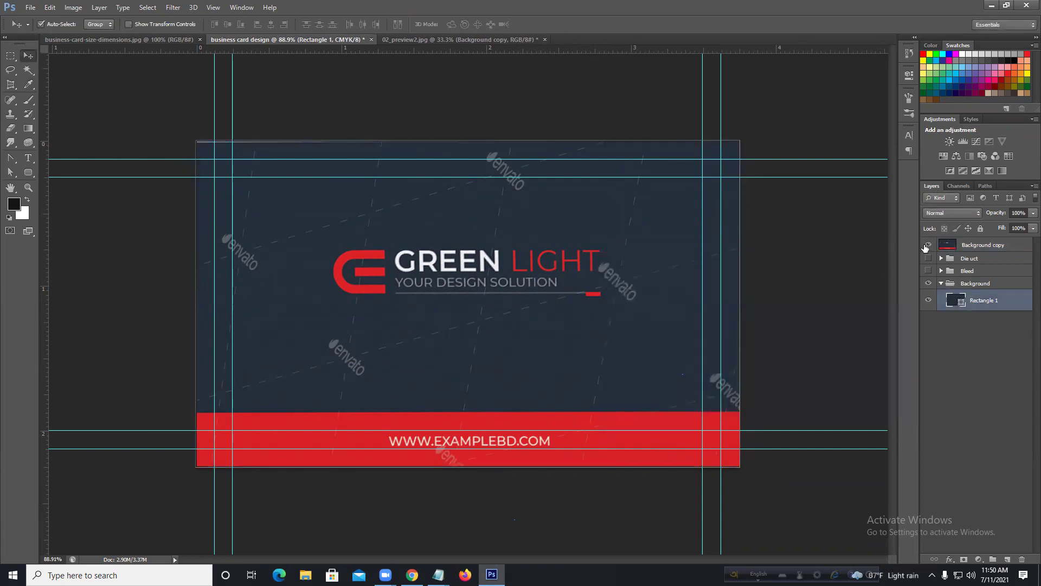
Step: Toggle the reference off and on to check the navy background, then collapse the Background group
left_click(928, 245)
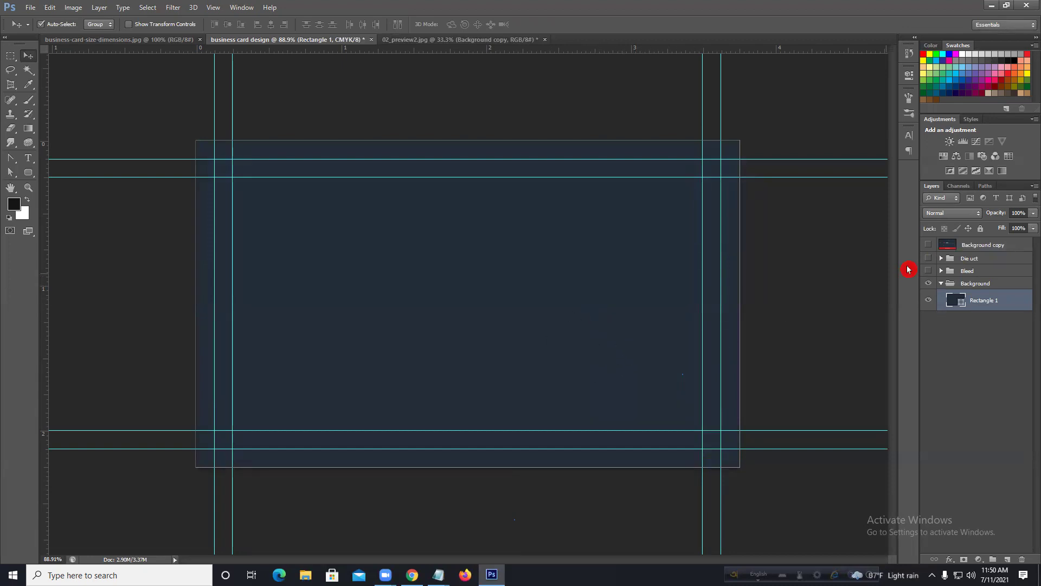
left_click(928, 245)
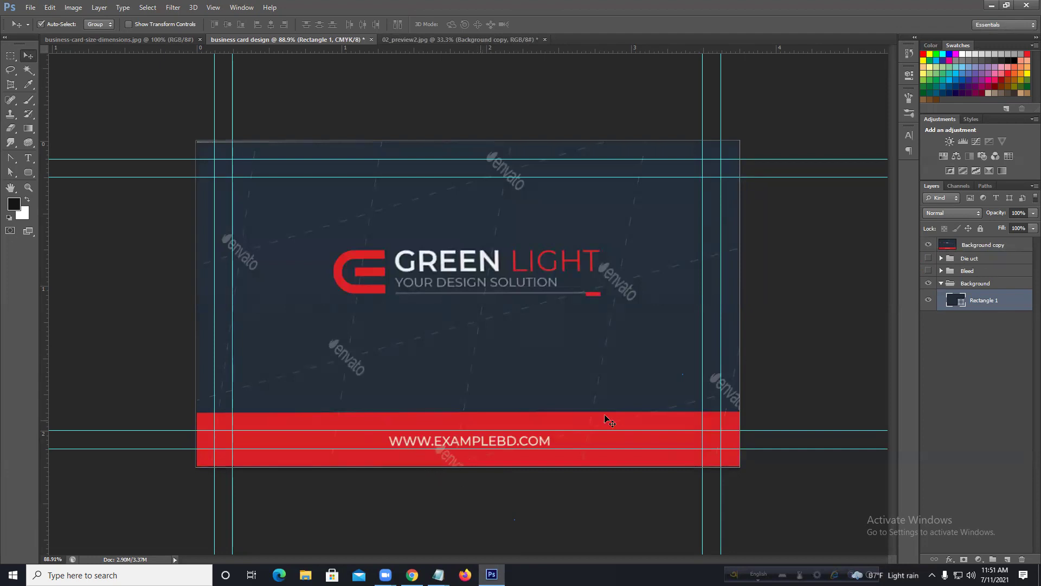
left_click(941, 283)
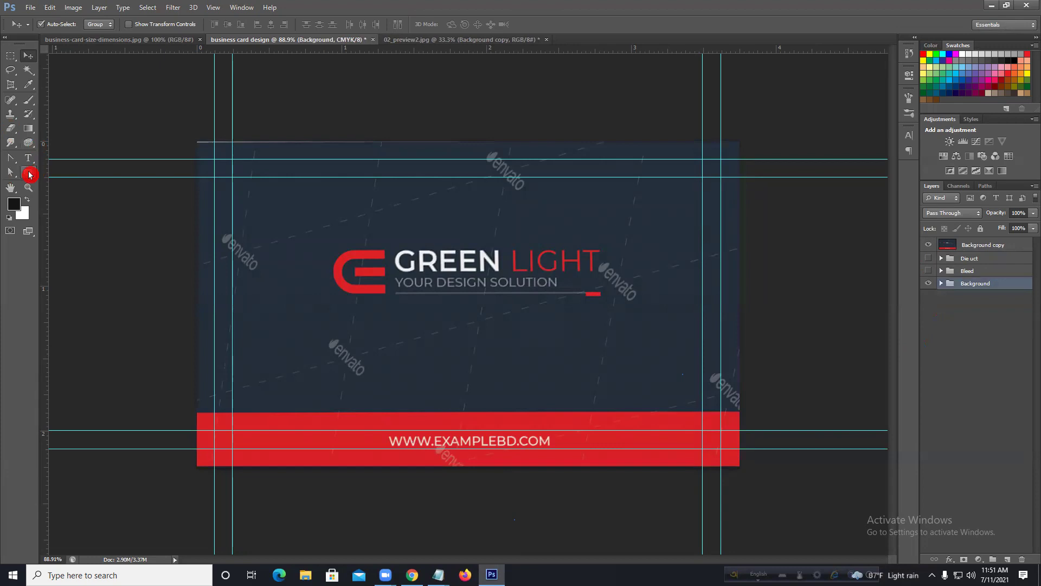
left_click(34, 172)
Step: Draw a rectangle across the card's bottom and fill it with red sampled from the reference
left_click(84, 171)
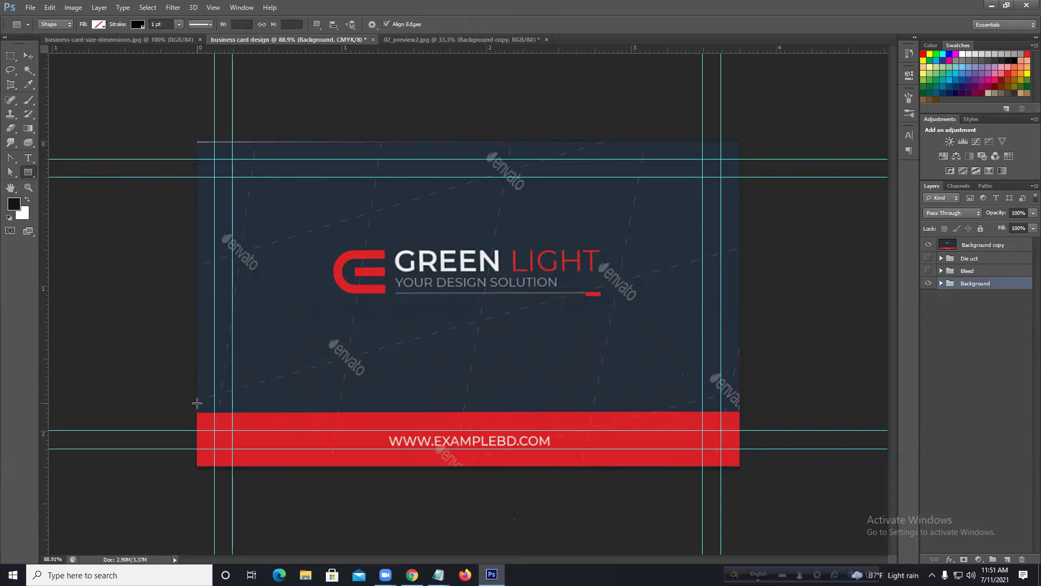
mouse_move(196, 393)
left_mouse_down()
mouse_move(586, 459)
mouse_move(736, 466)
left_mouse_up()
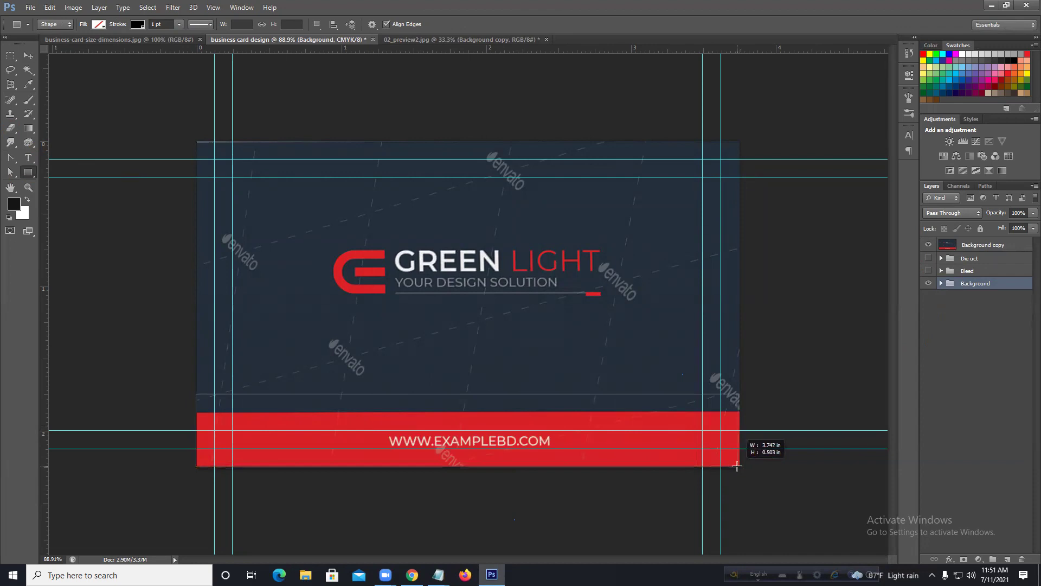
left_click_drag(736, 466, 739, 466)
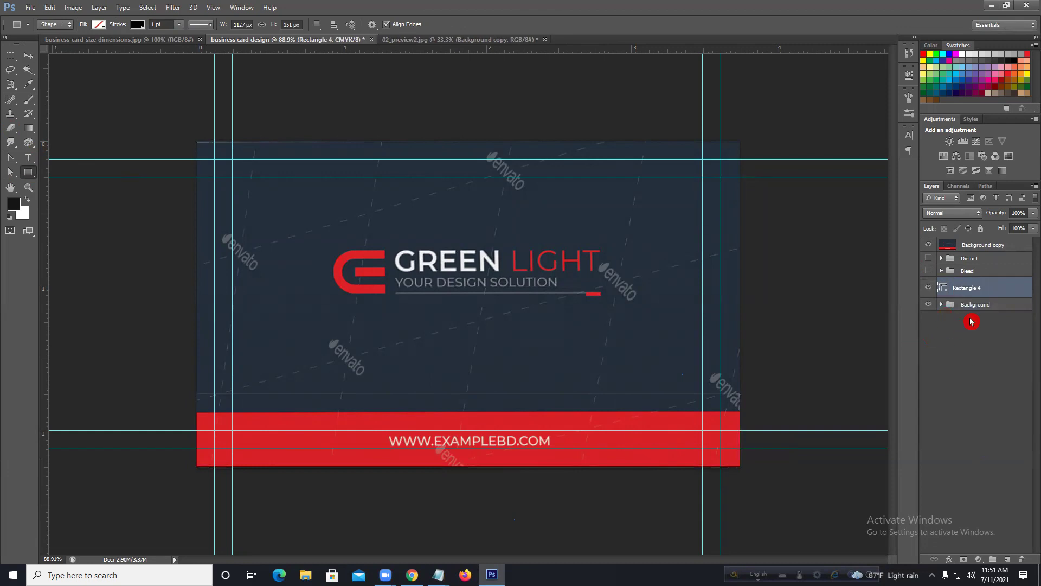
double_click(944, 287)
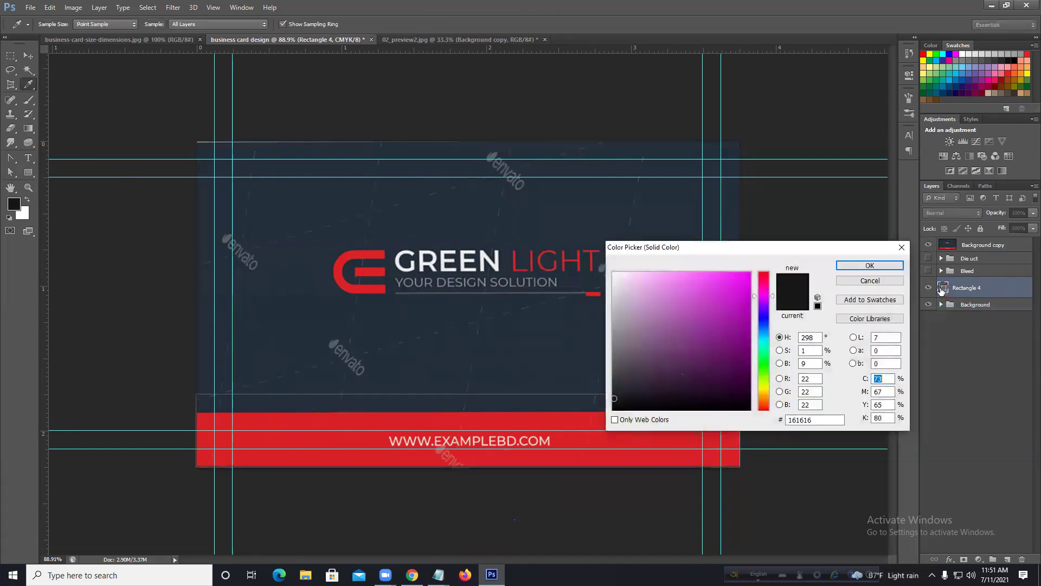
left_click(354, 418)
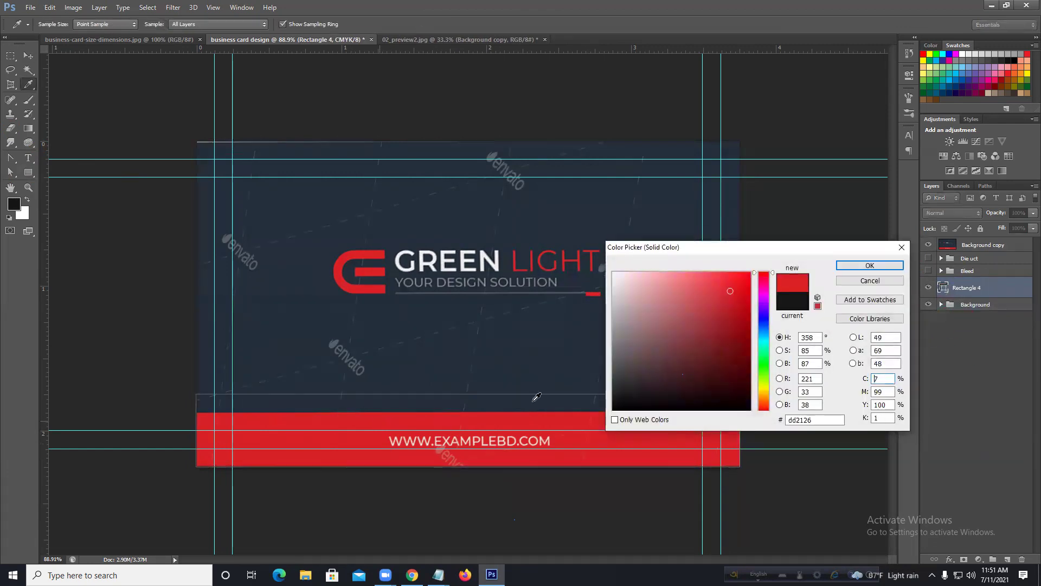
left_click(870, 265)
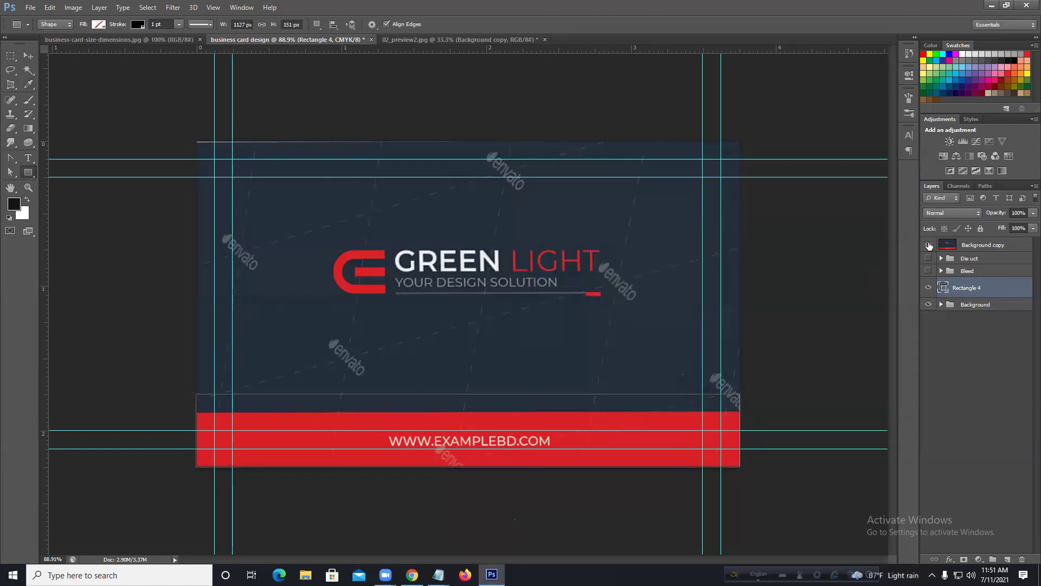
left_click(929, 245)
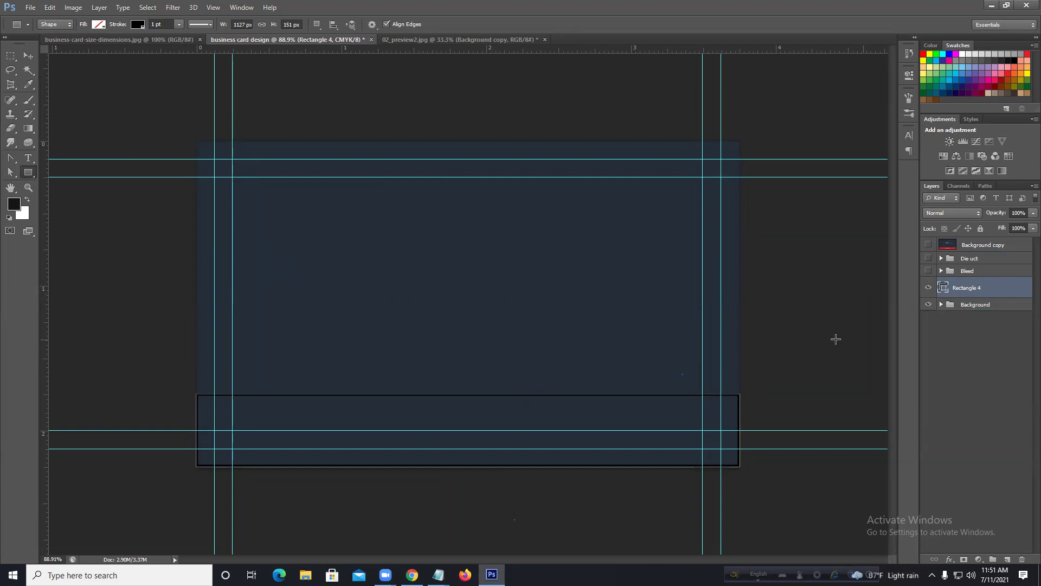
Step: Set the footer rectangle's stroke to No Color and its fill to red
left_click(139, 23)
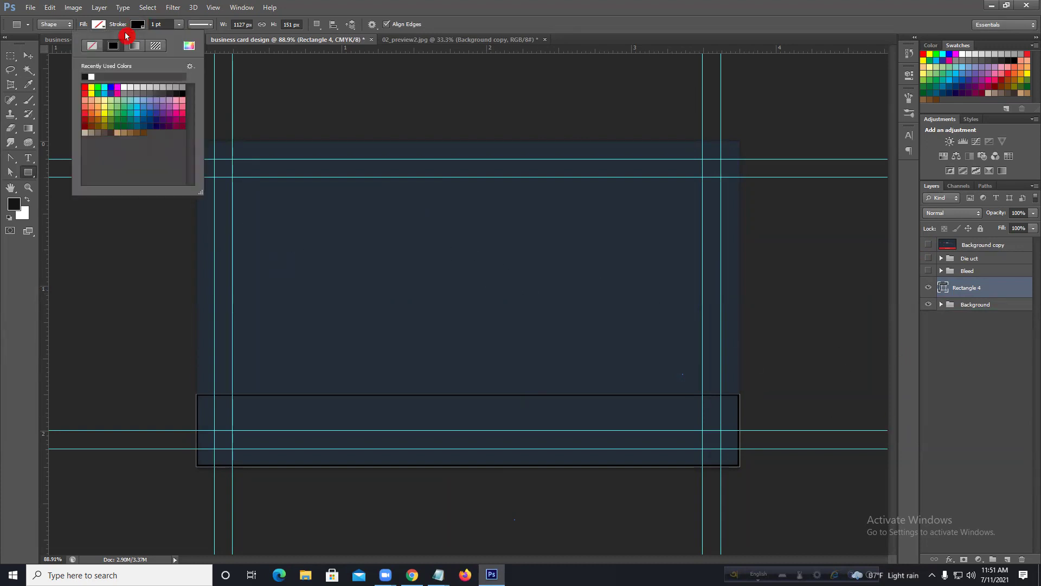
left_click(92, 46)
left_click(98, 24)
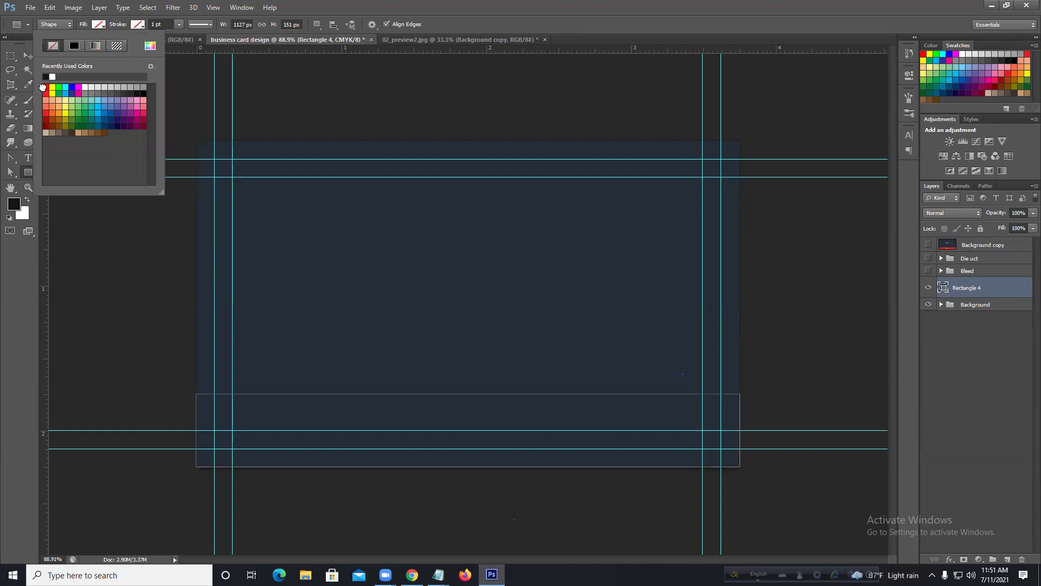
left_click(47, 88)
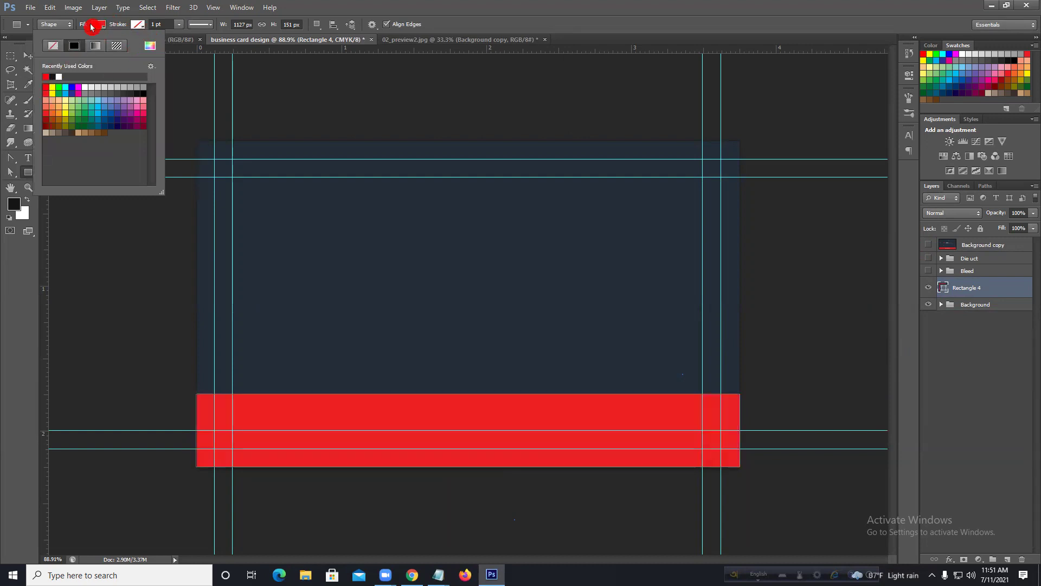
left_click(98, 24)
Step: Re-sample the reference footer red so the band is filled with #d92127
left_click(928, 246)
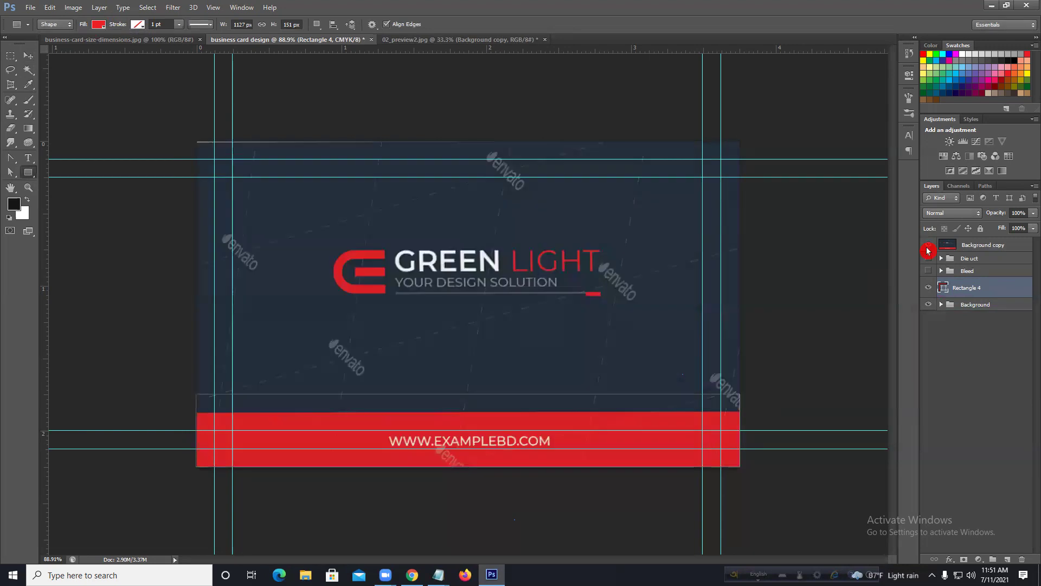
double_click(942, 287)
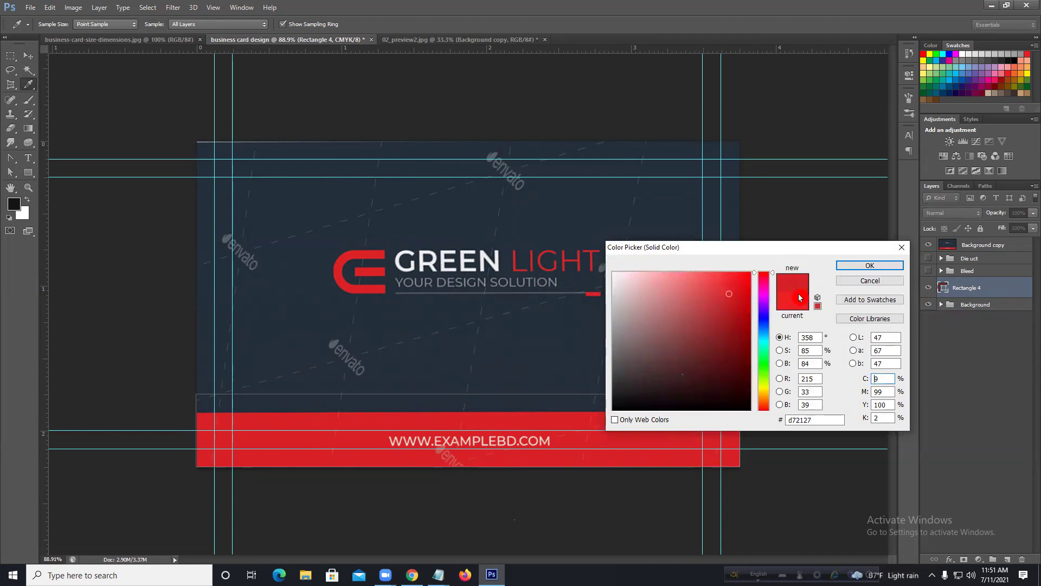
left_click(369, 416)
left_click(873, 268)
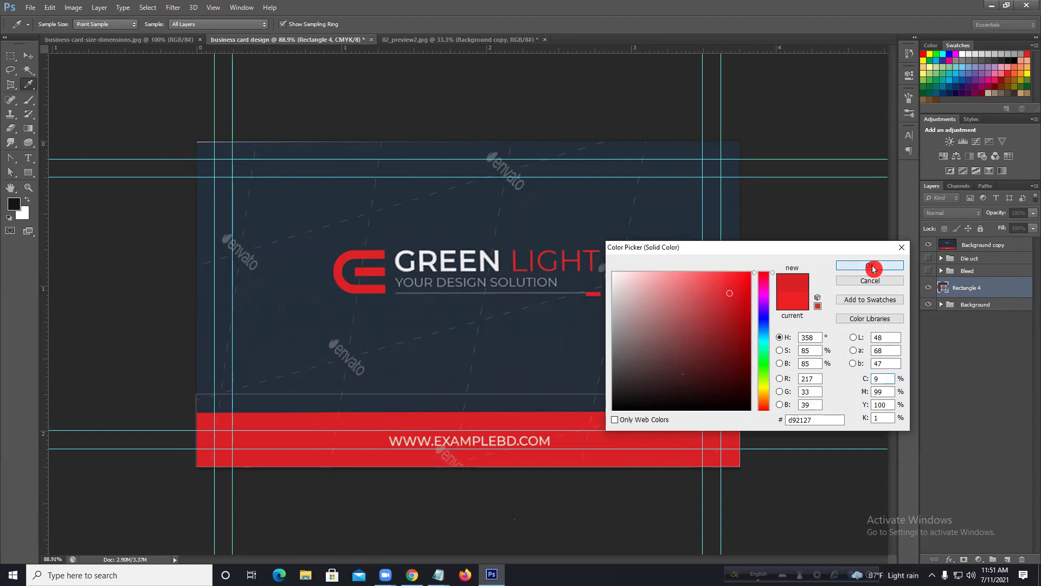
left_click(930, 245)
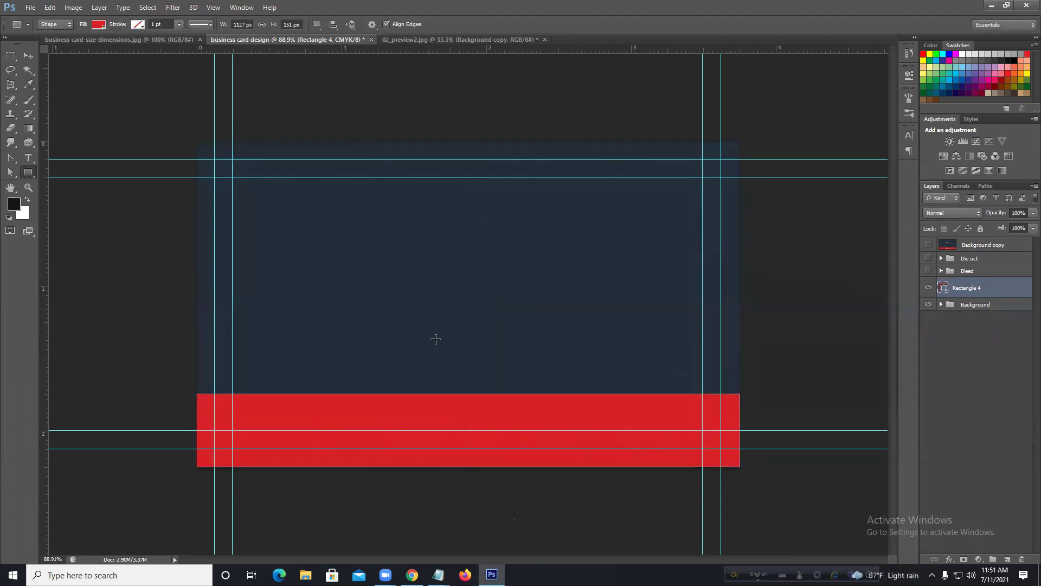
left_click(28, 56)
Step: Free-transform Rectangle 4 so the red band fits the card's sides and reaches its bottom edge
scroll(803, 440, "up", 2)
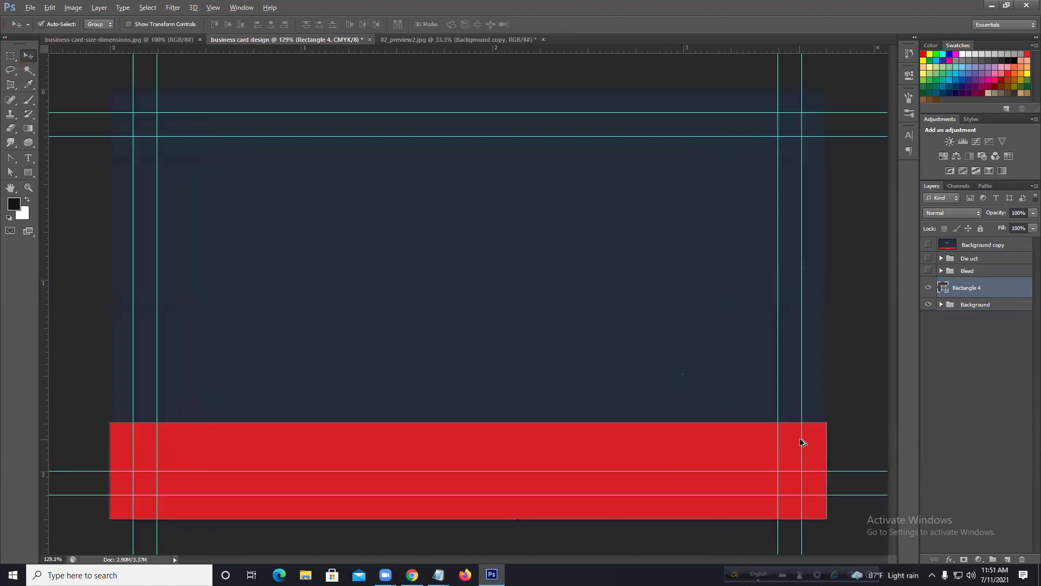
scroll(867, 451, "up", 2)
scroll(867, 451, "up", 2)
scroll(866, 451, "up", 2)
scroll(866, 451, "up", 3)
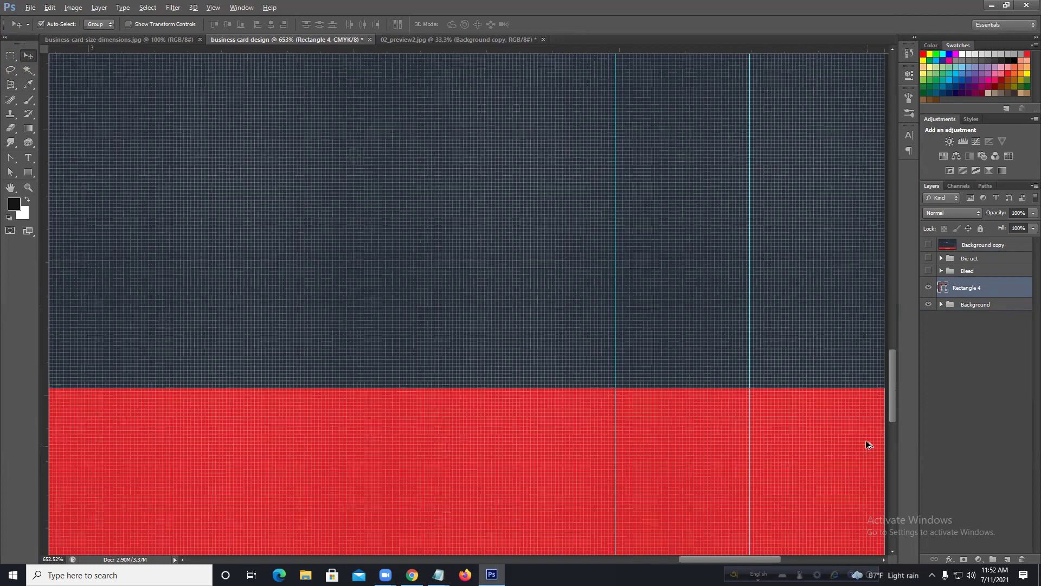
scroll(734, 402, "down", 2)
scroll(734, 402, "down", 2)
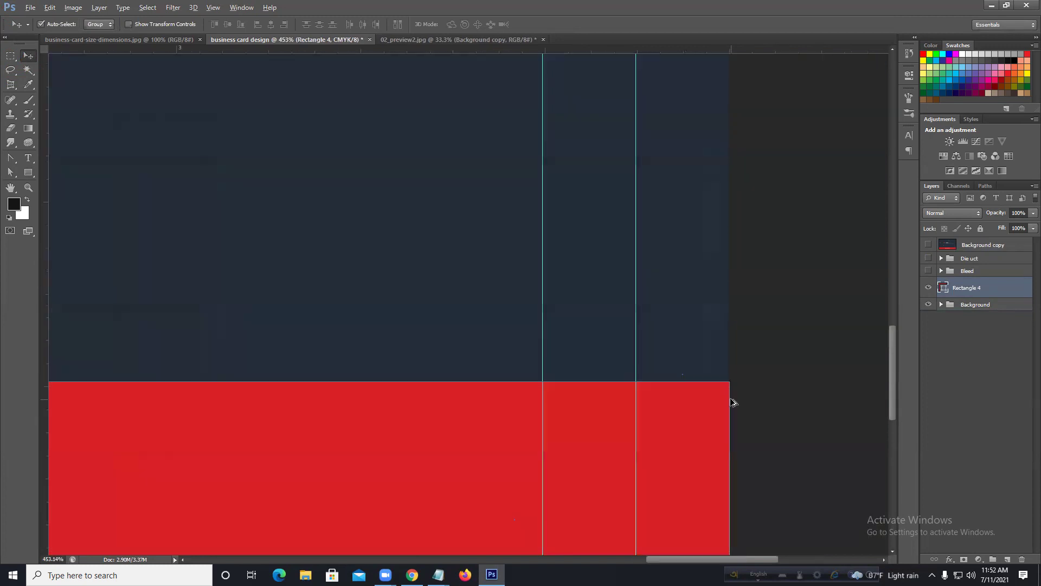
scroll(733, 403, "down", 1)
scroll(733, 402, "down", 2)
scroll(734, 402, "down", 2)
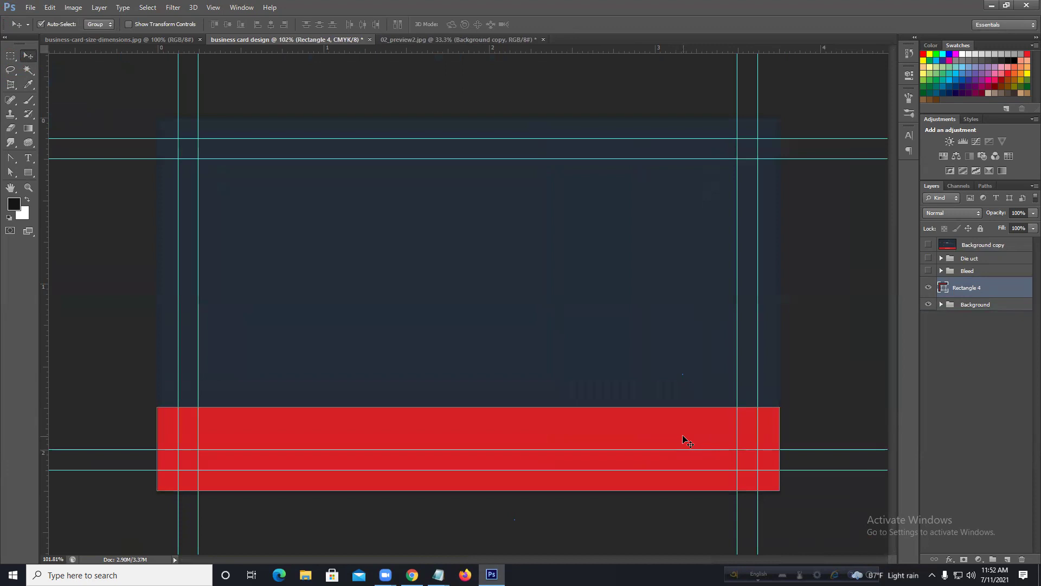
key("ctrl+t")
left_click_drag(780, 449, 784, 450)
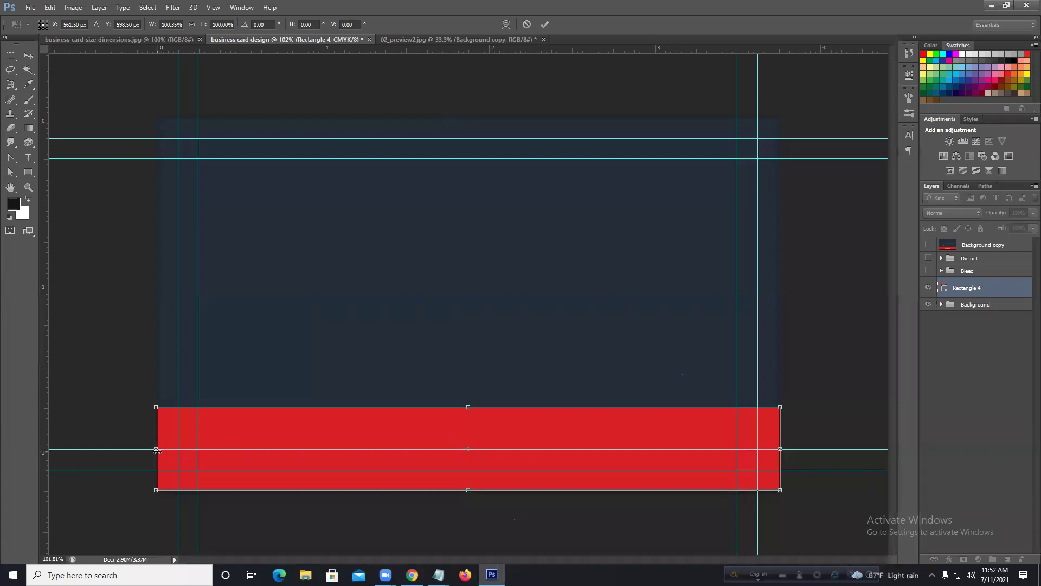
left_click_drag(157, 450, 158, 450)
left_click_drag(468, 490, 479, 495)
left_click(546, 27)
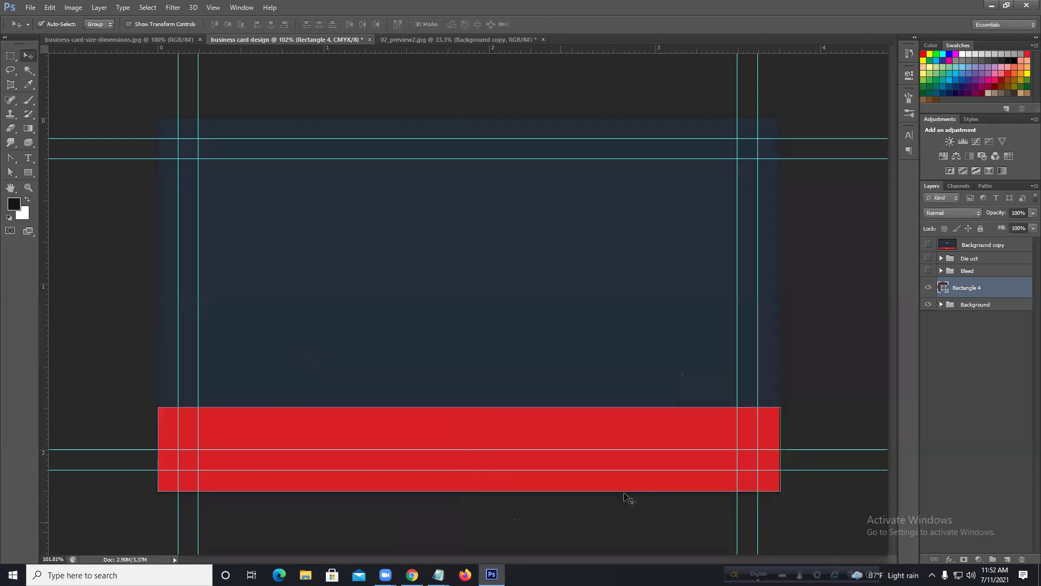
left_click(803, 408)
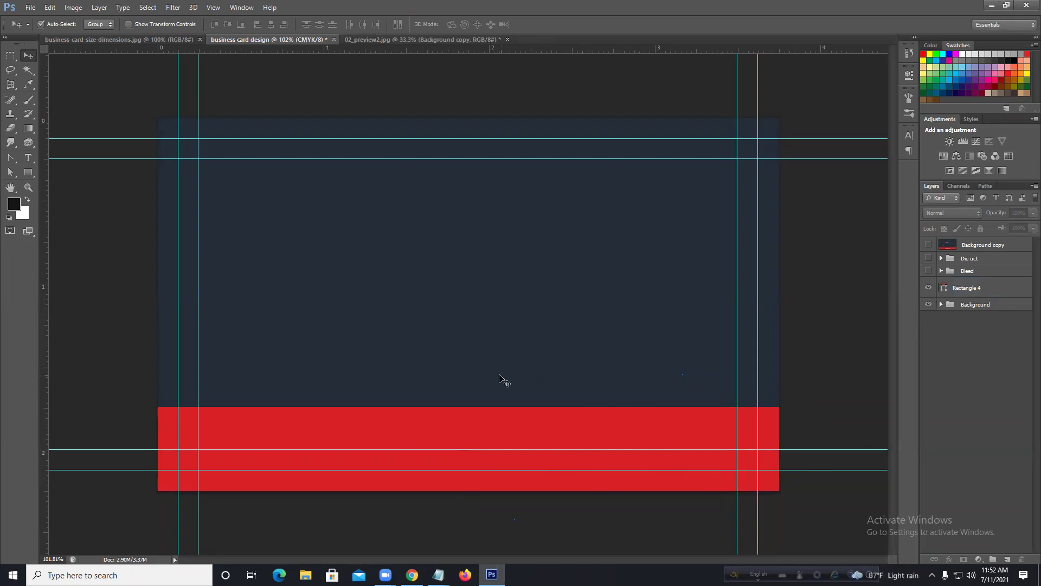
Step: Show the Green Light reference and move it so its red footer aligns with the card's band
left_click(928, 244)
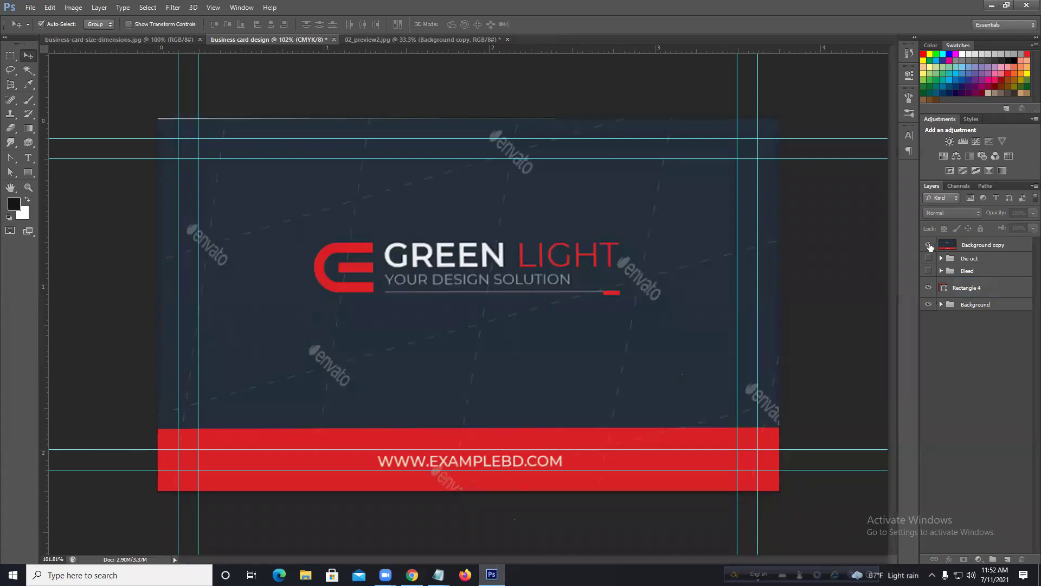
mouse_move(507, 406)
left_mouse_down()
mouse_move(516, 318)
mouse_move(499, 413)
left_mouse_up()
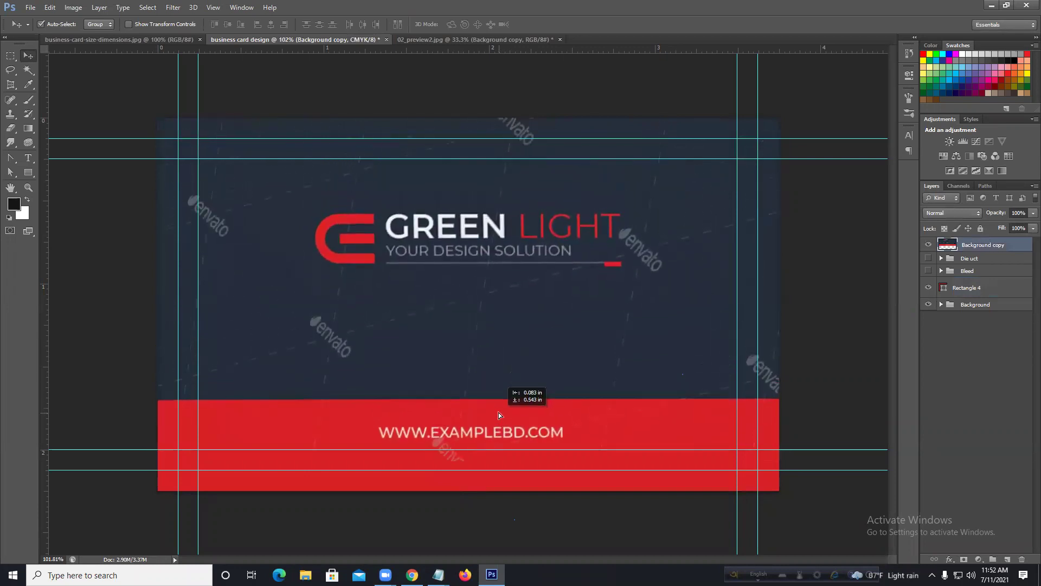
left_click_drag(499, 415, 499, 419)
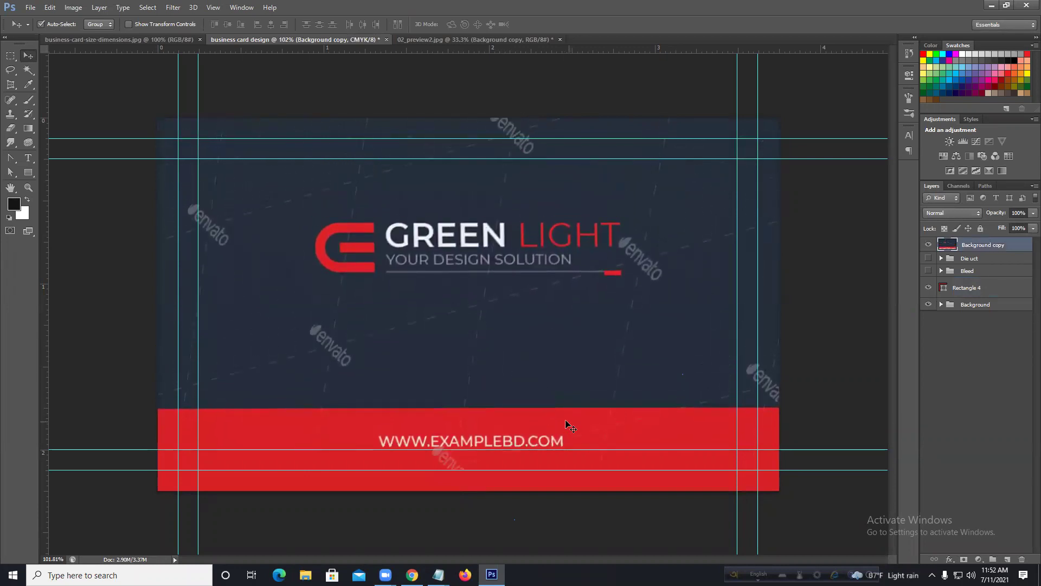
left_click(928, 245)
left_click(928, 245)
left_click(928, 245)
mouse_move(668, 323)
left_mouse_down()
mouse_move(668, 344)
mouse_move(676, 337)
left_mouse_up()
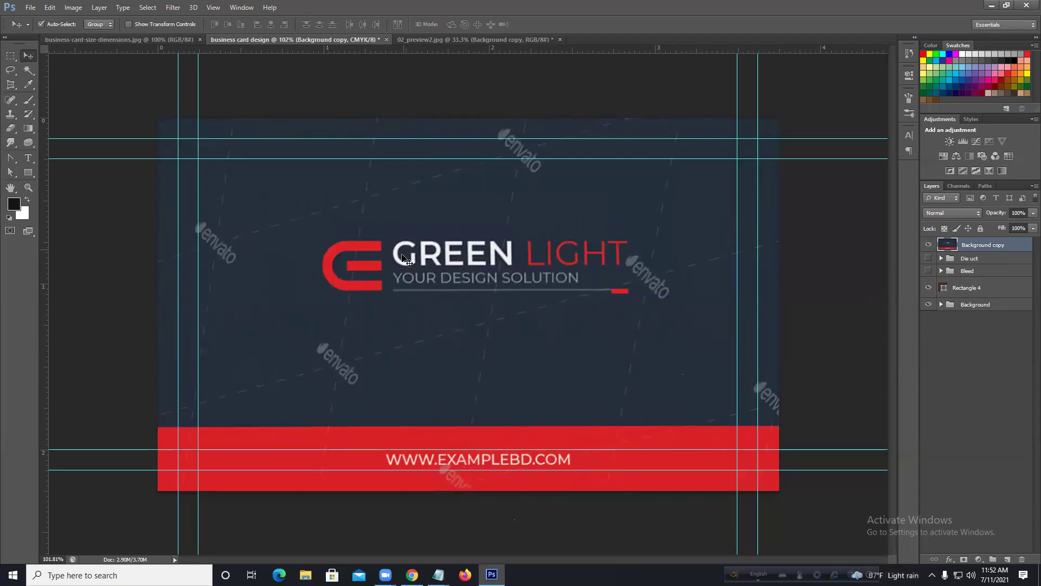
mouse_move(438, 574)
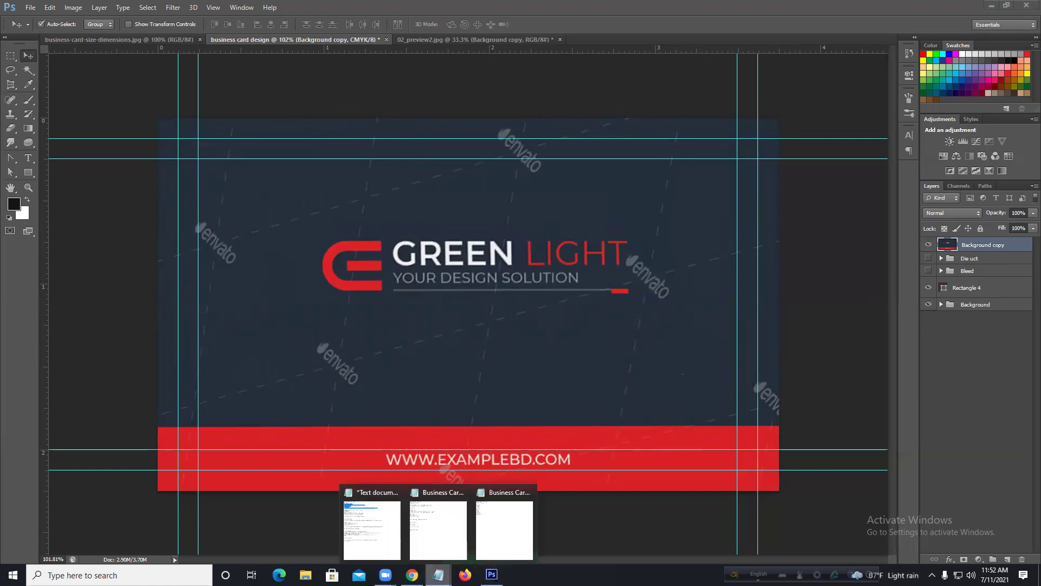
Step: Bring up the Business Card Design Details notes and review the card size and .25in bleed
left_click(422, 540)
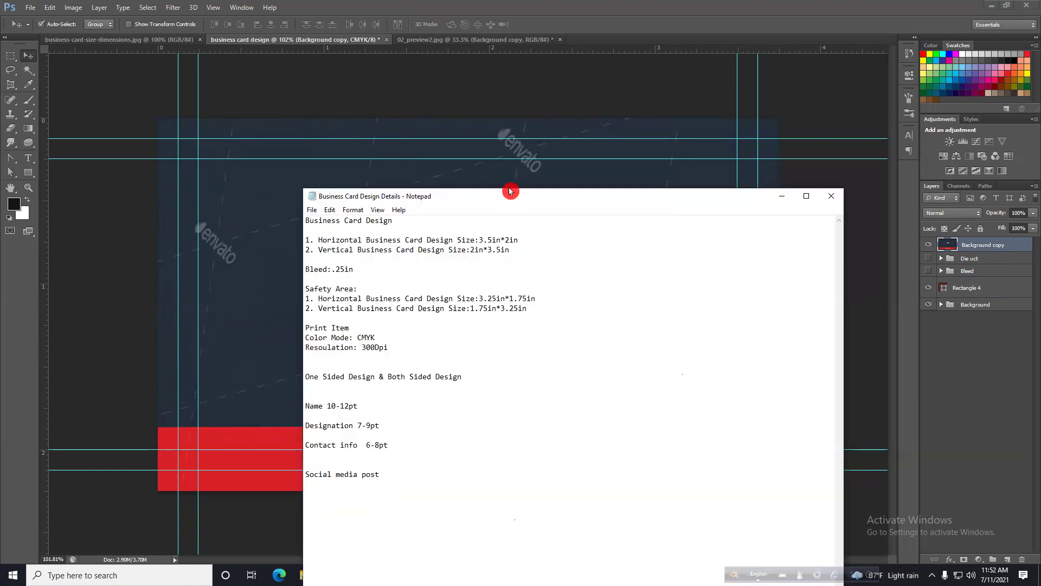
left_click_drag(502, 200, 571, 89)
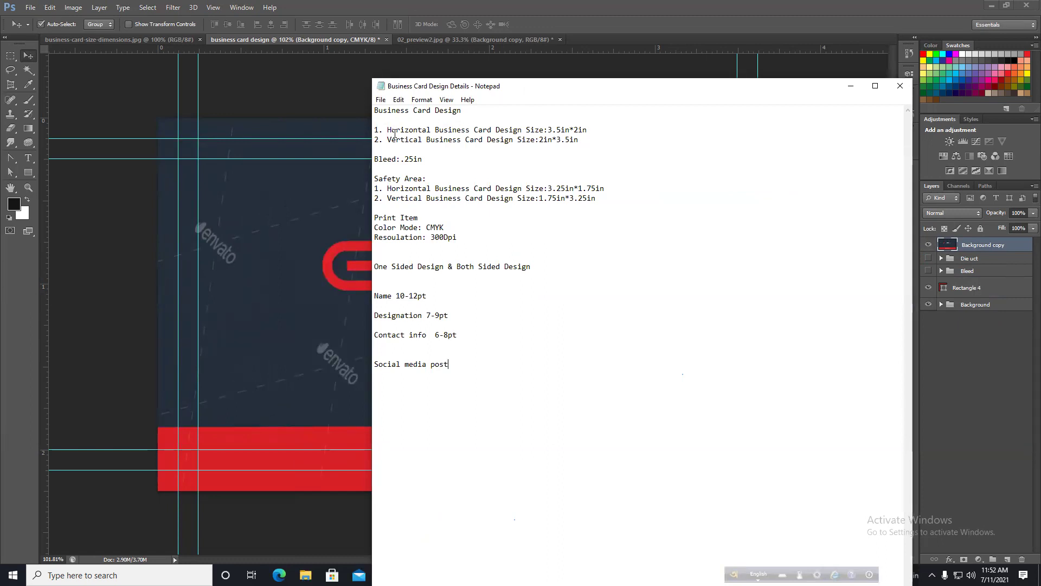
left_click_drag(396, 131, 588, 132)
left_click(589, 132)
left_click_drag(569, 140, 588, 141)
double_click(407, 158)
left_click(432, 170)
Step: Review the CMYK colour mode, 300Dpi resolution and sided-design specifications
double_click(428, 228)
double_click(434, 237)
key("Right")
double_click(507, 263)
key("Right")
Step: Copy the specs from the title through the sided-design line and minimize Notepad
left_click_drag(547, 279, 350, 107)
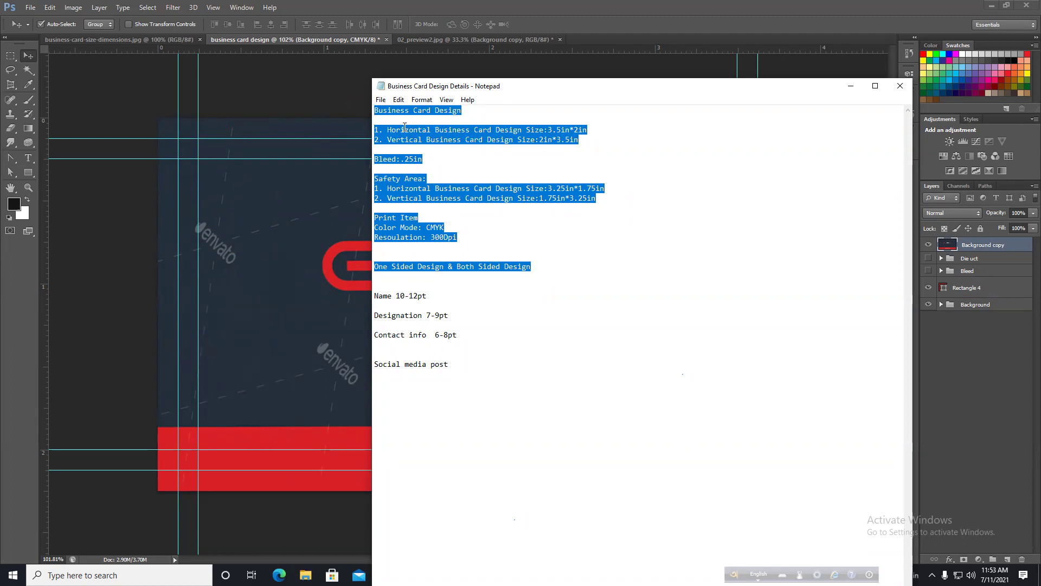
right_click(405, 127)
left_click(433, 167)
left_click(596, 149)
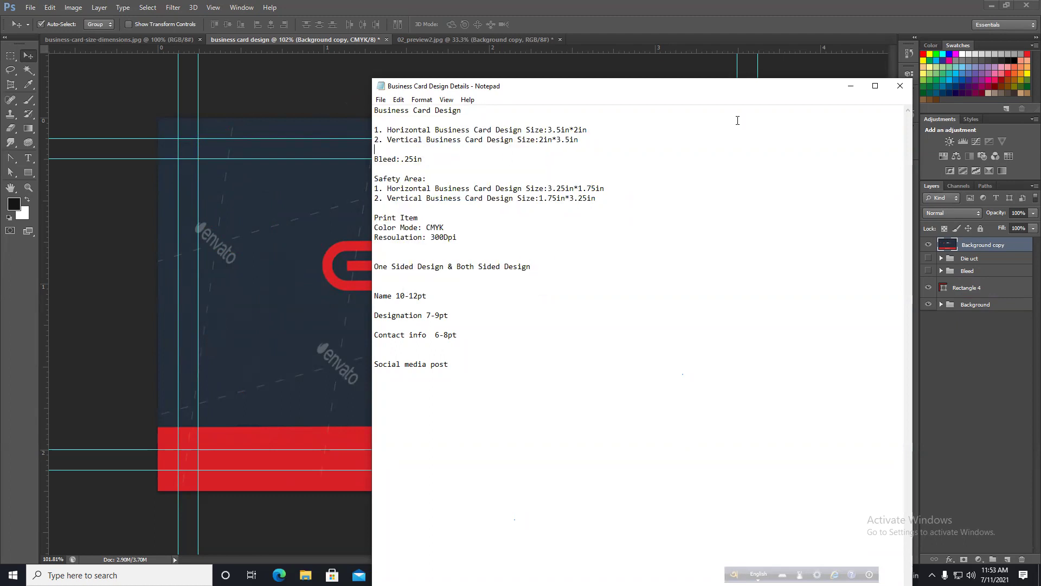
left_click(851, 87)
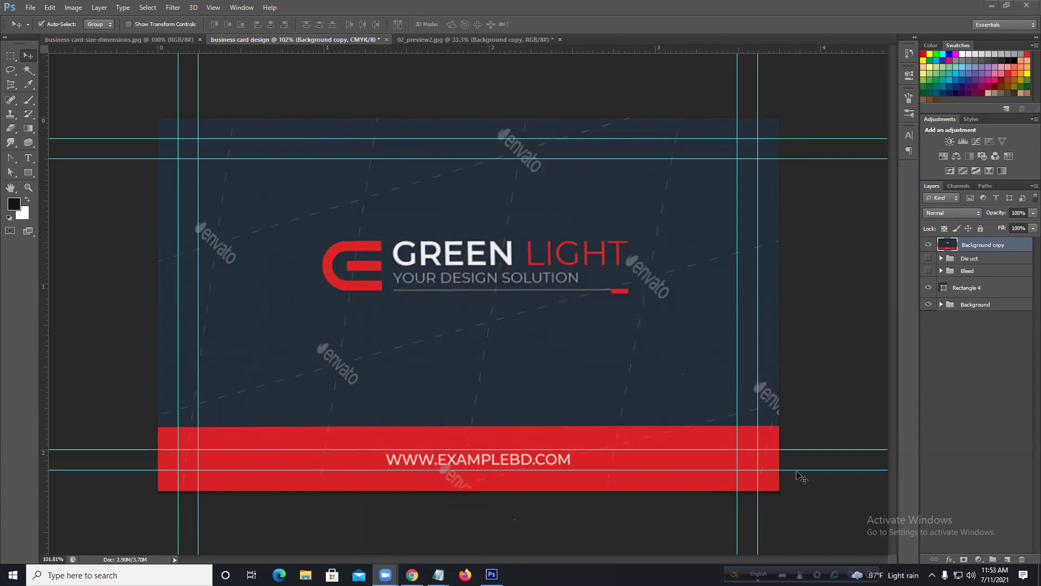
scroll(462, 279, "up", 1)
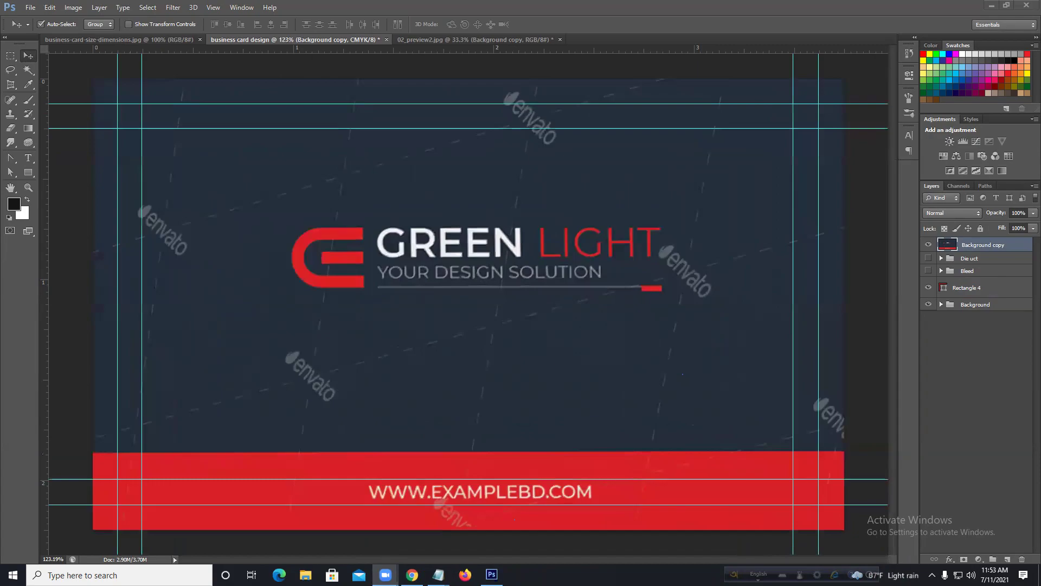
Step: In a new Chrome tab, load Flaticon's search results for phone icons
left_click(412, 574)
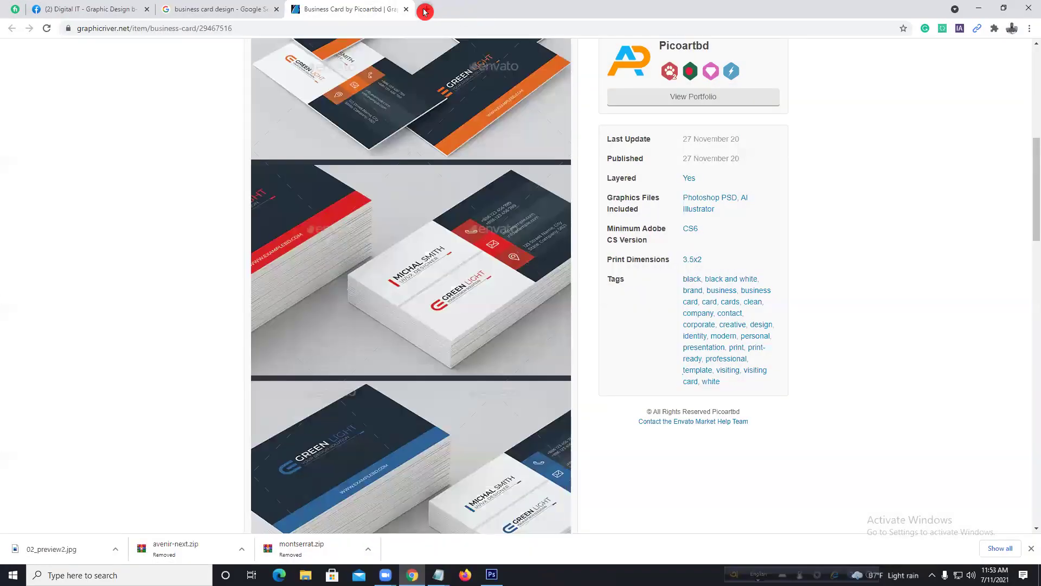
left_click(425, 11)
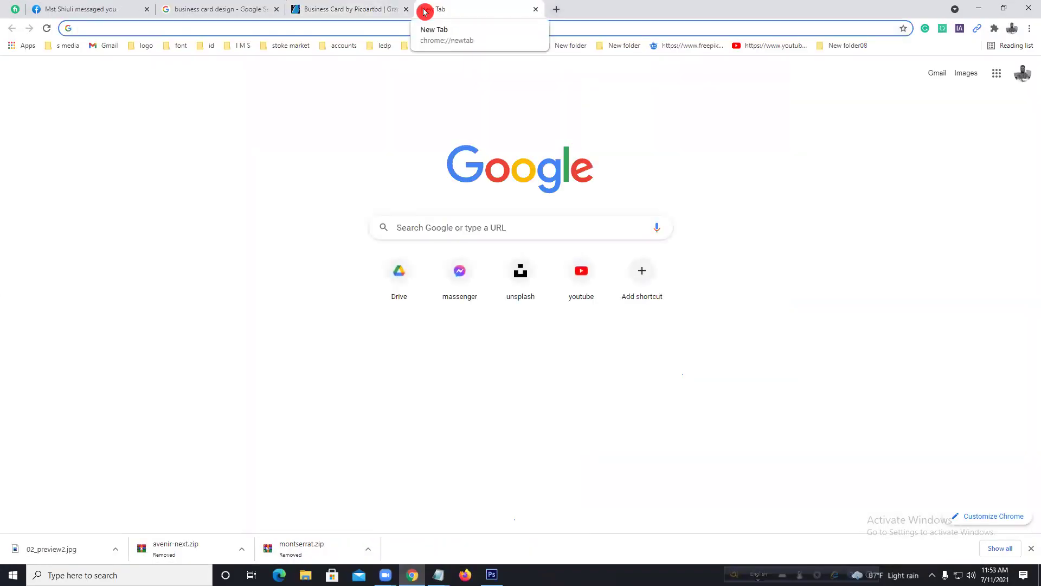
type("g")
key("BackSpace")
type("fla")
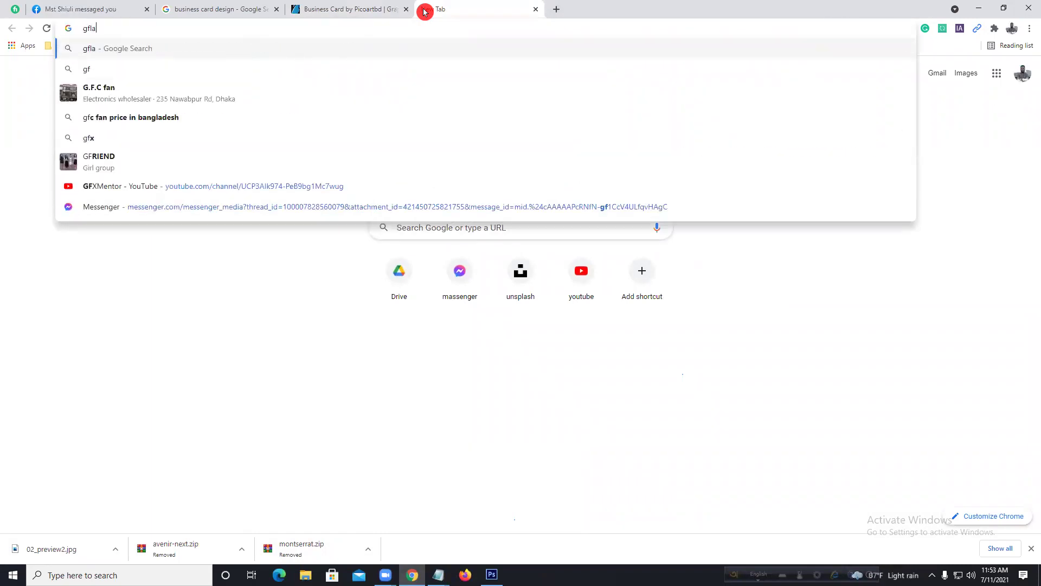
type("t")
key("BackSpace")
key("BackSpace")
key("BackSpace")
key("BackSpace")
type("fl")
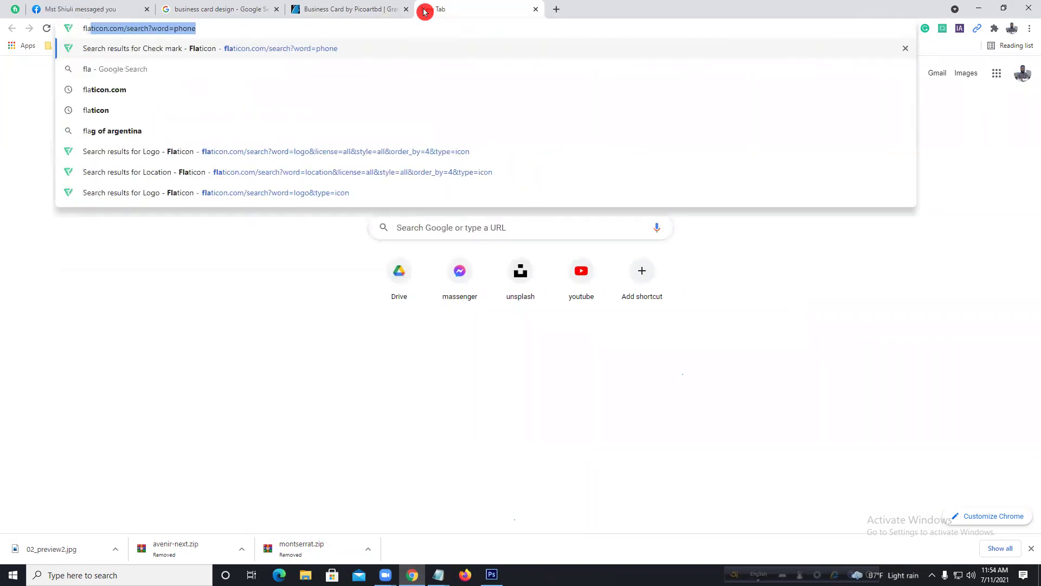
key("Return")
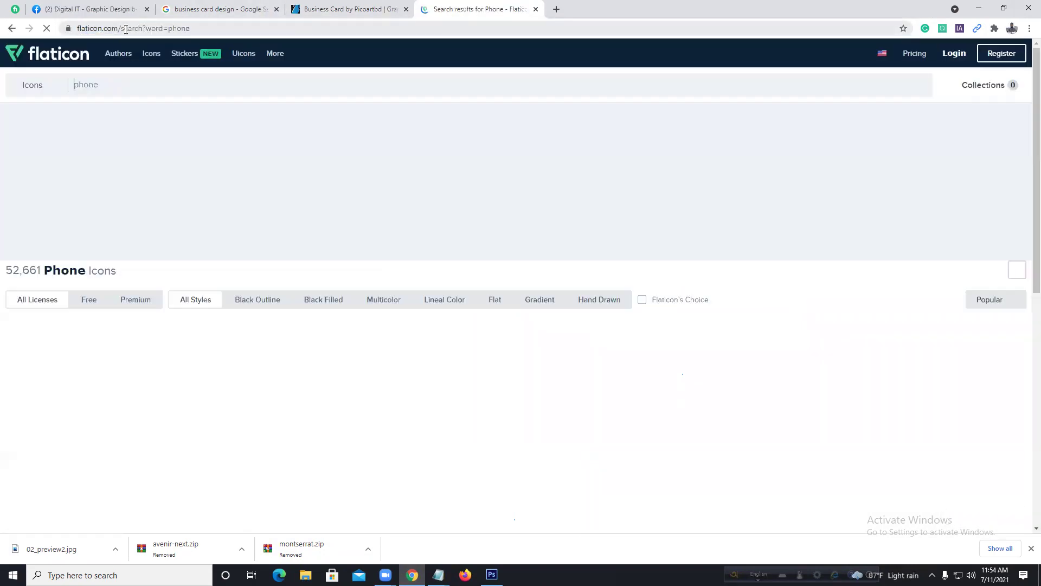
Step: Copy the Flaticon phone search address from the address bar
left_click(111, 27)
left_click_drag(111, 28, 77, 27)
left_click(239, 332)
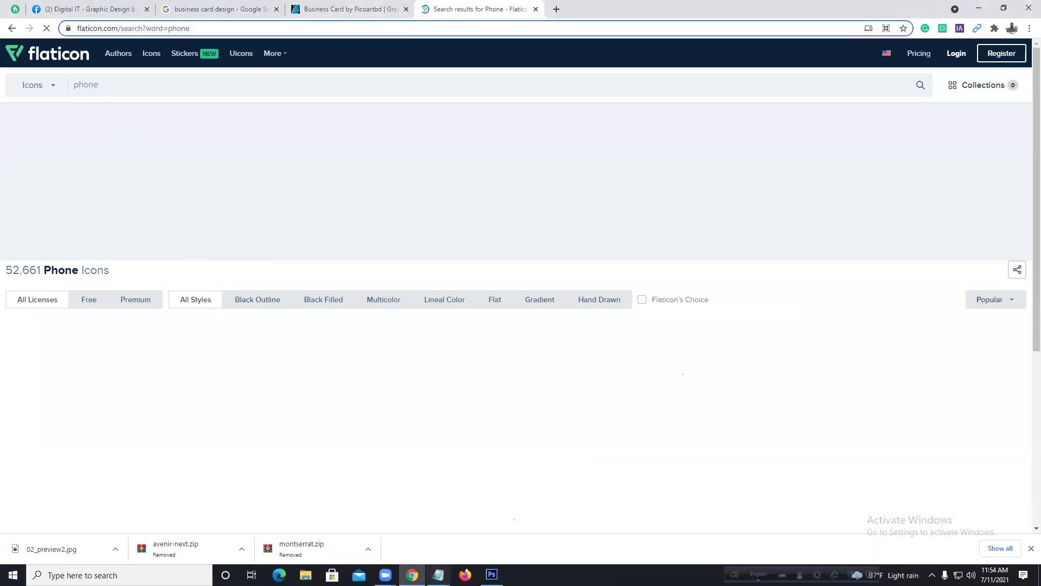
left_click(828, 397)
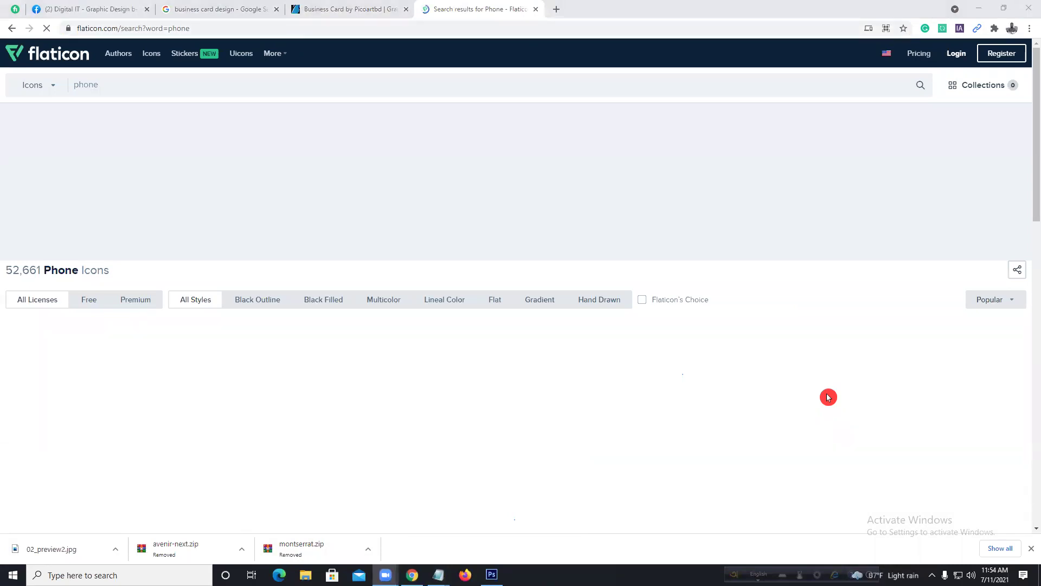
left_click(695, 345)
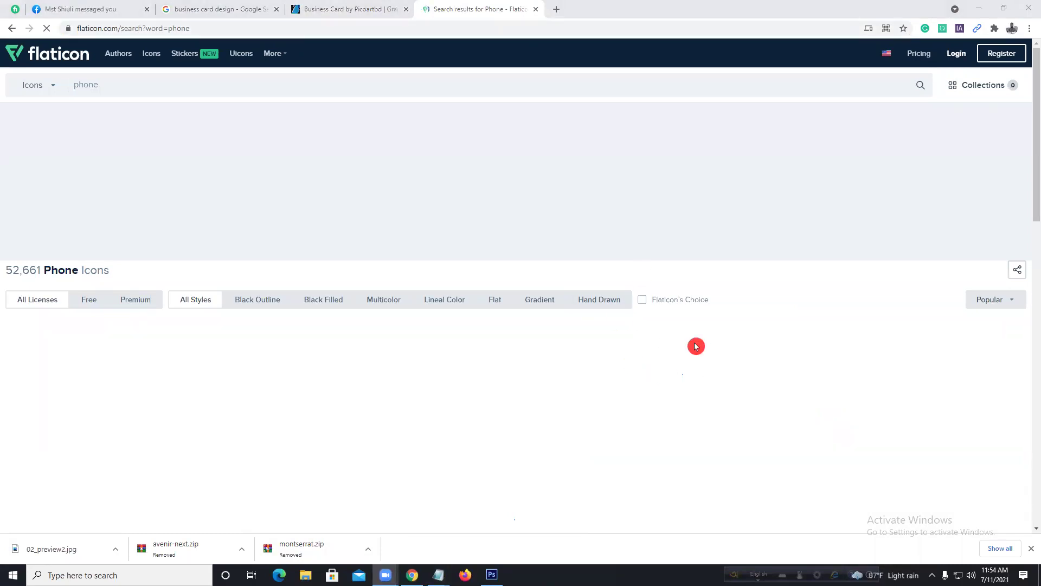
left_click_drag(118, 28, 76, 28)
right_click(117, 32)
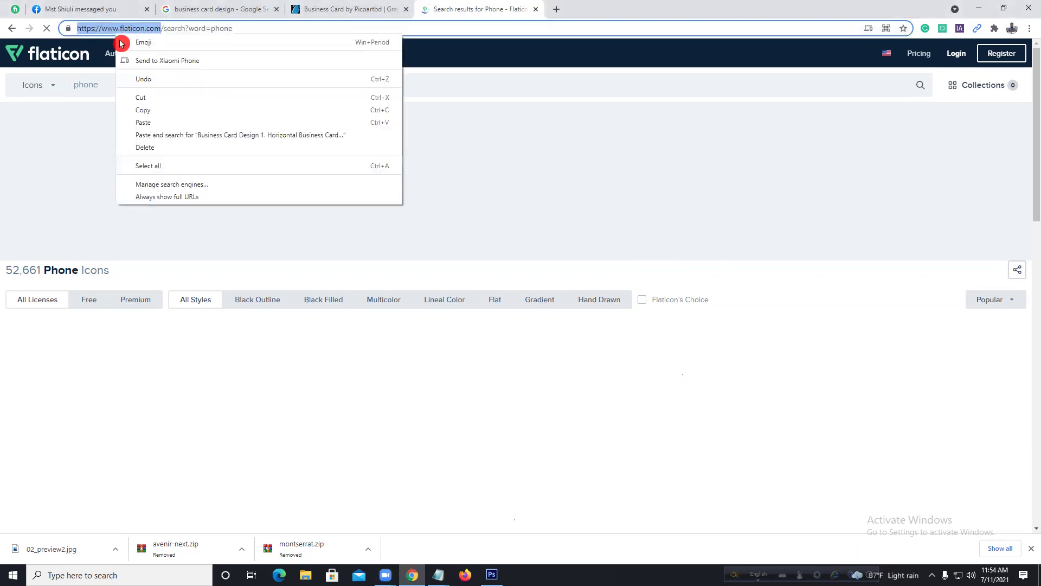
left_click(148, 111)
left_click(805, 470)
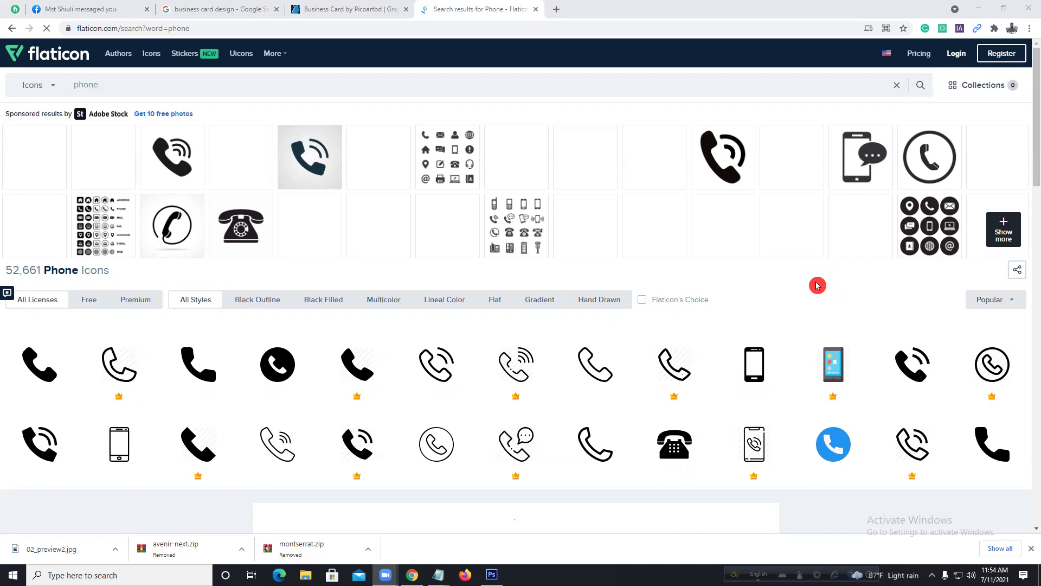
Step: Browse the 52,661 Flaticon phone icon results, then switch back to Photoshop
scroll(829, 369, "down", 2)
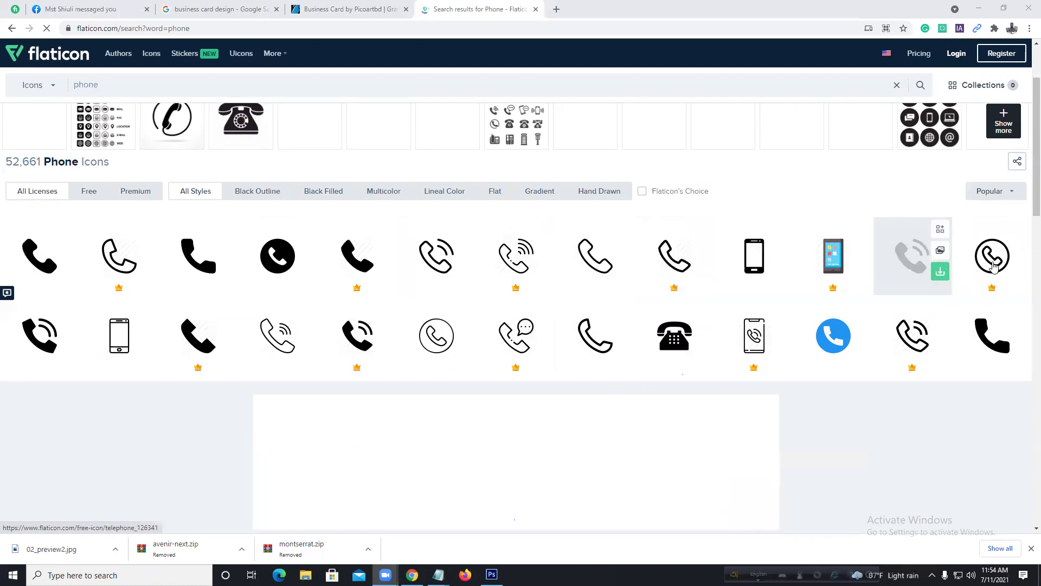
mouse_move(675, 364)
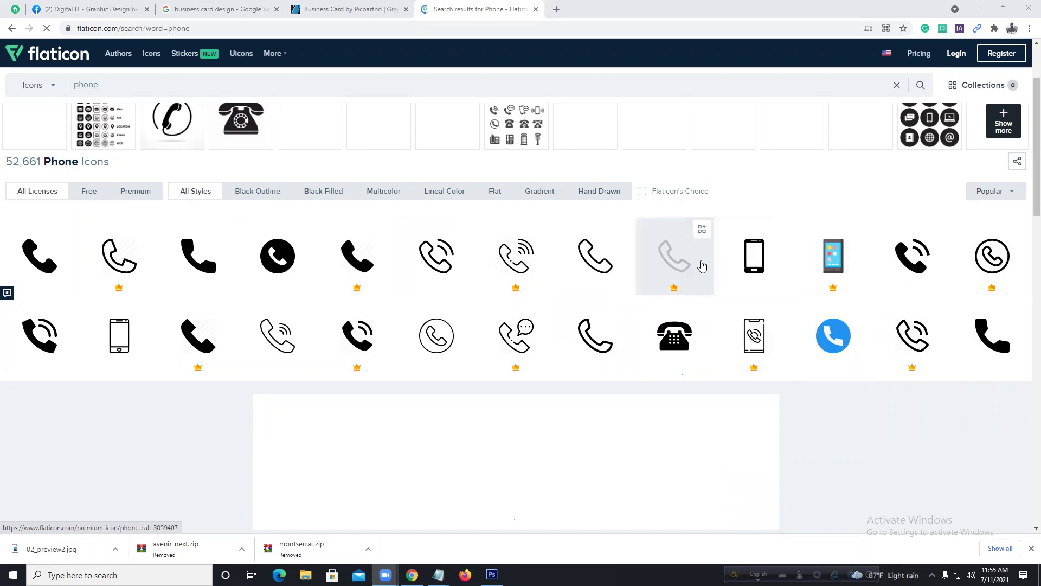
scroll(703, 266, "down", 5)
scroll(705, 266, "down", 4)
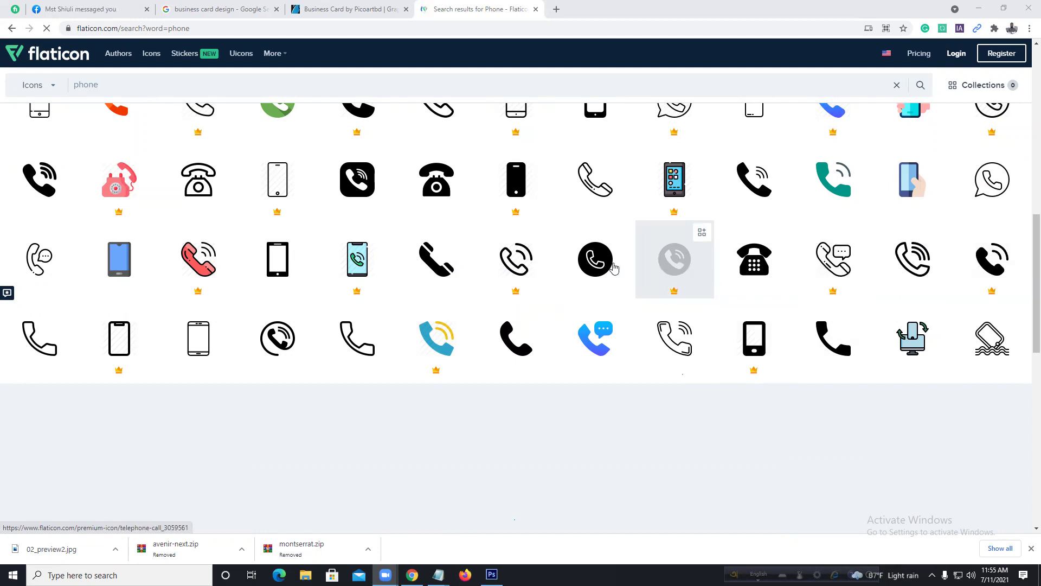
mouse_move(436, 259)
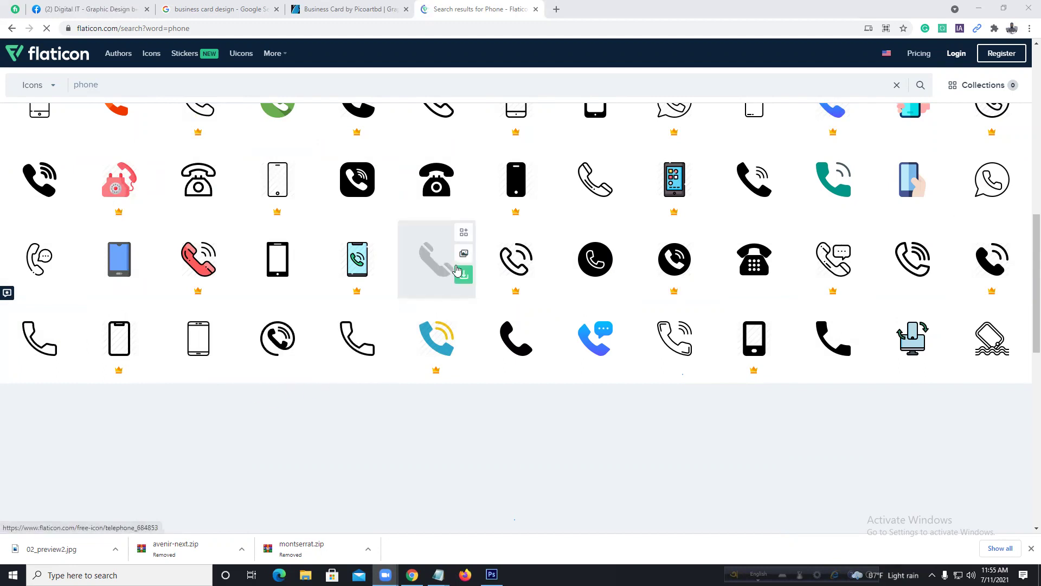
scroll(781, 342, "up", 5)
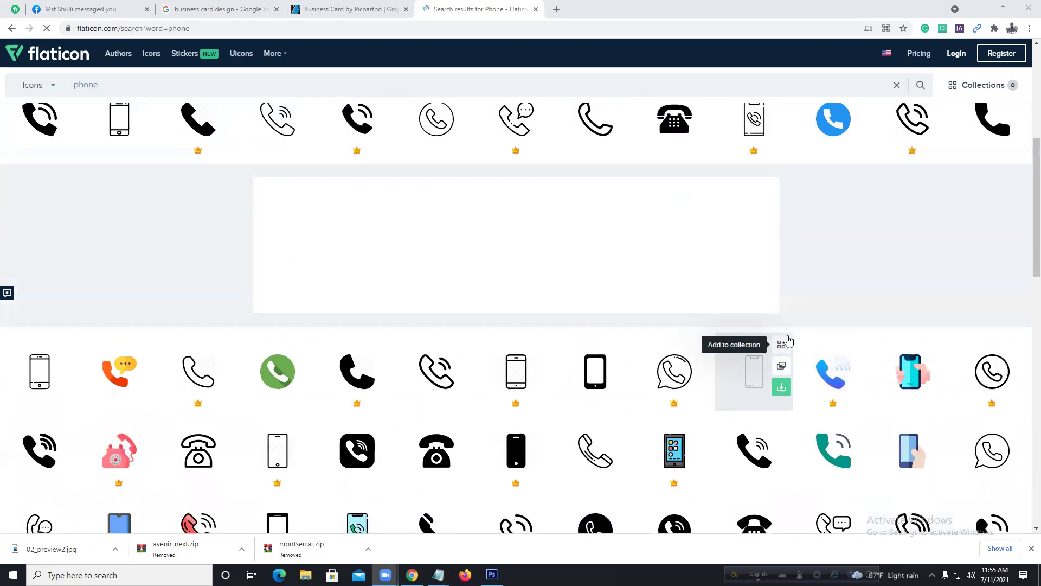
scroll(797, 330, "up", 2)
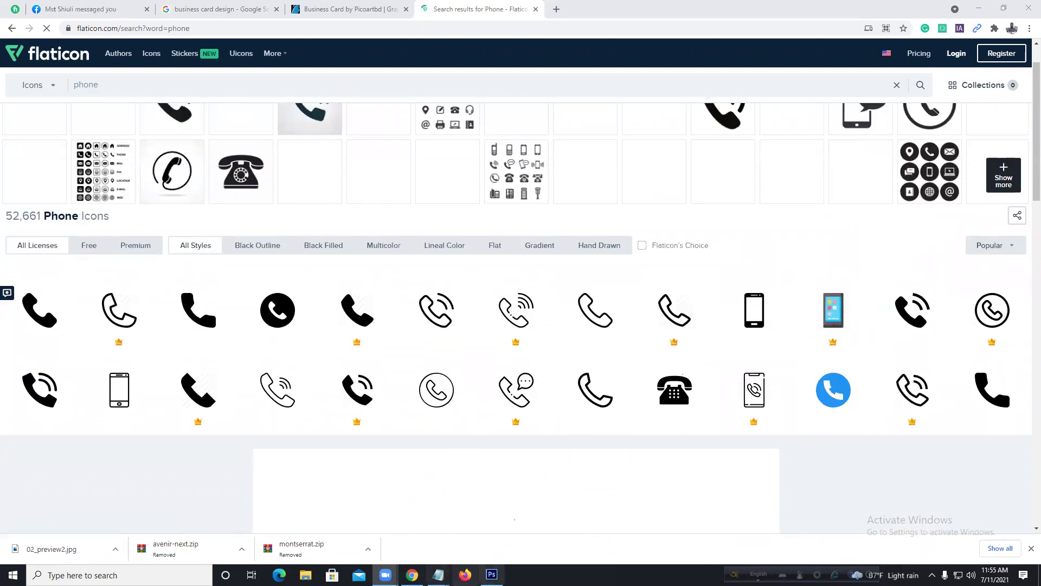
left_click(492, 574)
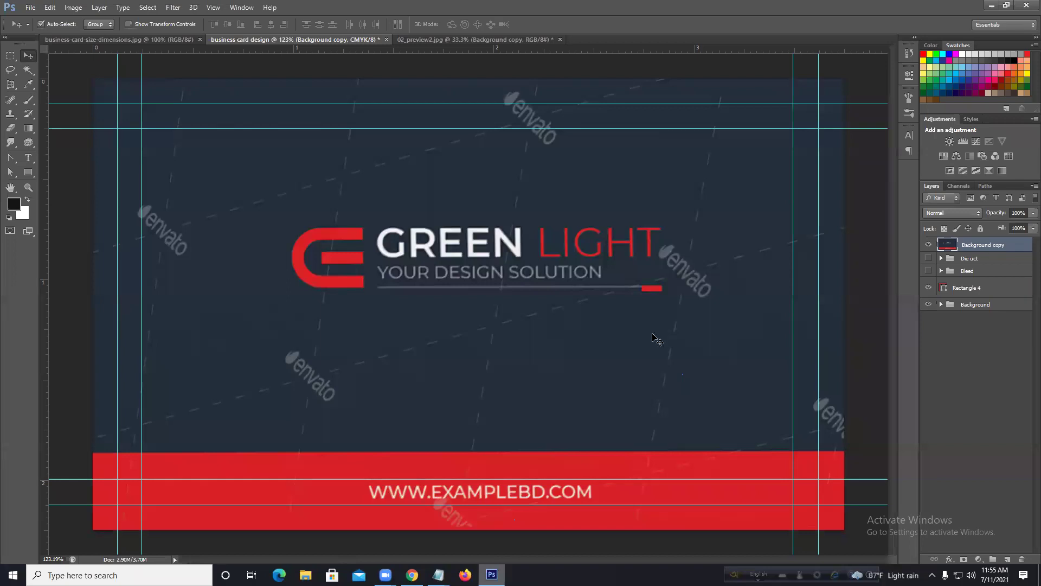
Step: Undo in 02_preview2.jpg to restore the full two-card mockup, inspect it, then return to Chrome
left_click(437, 41)
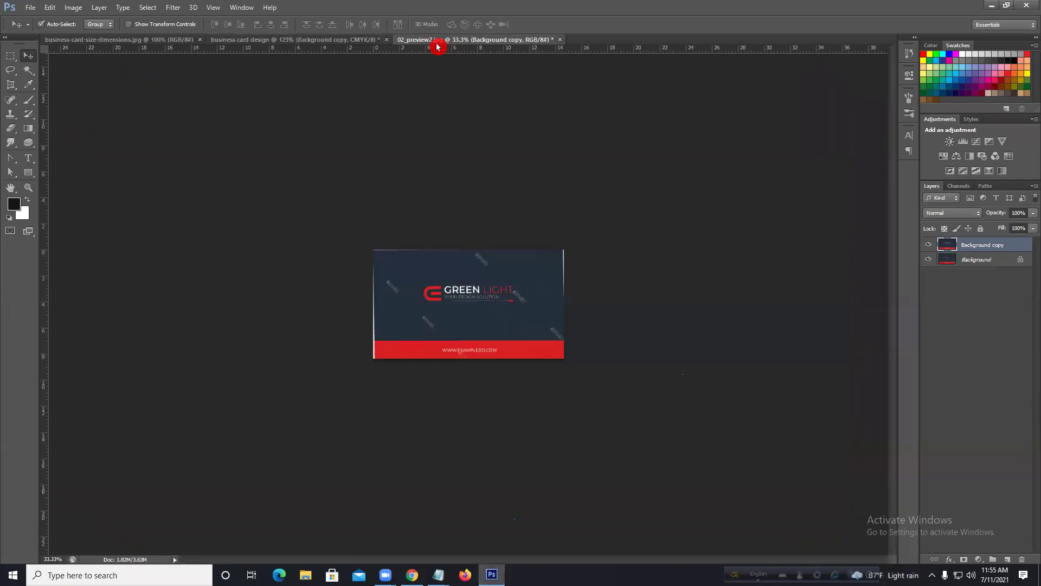
key("ctrl+z")
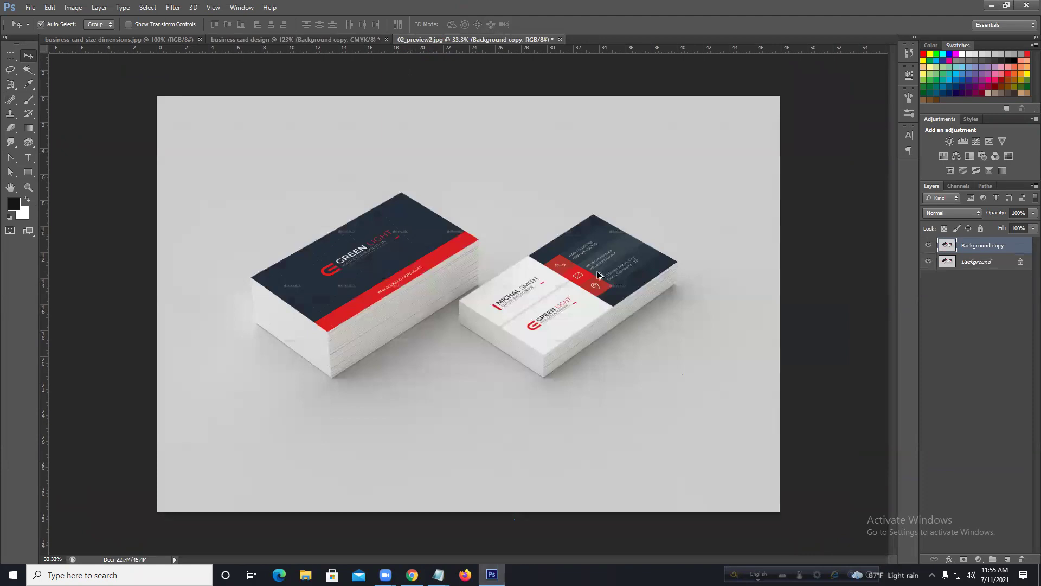
scroll(599, 275, "up", 3)
scroll(599, 275, "up", 2)
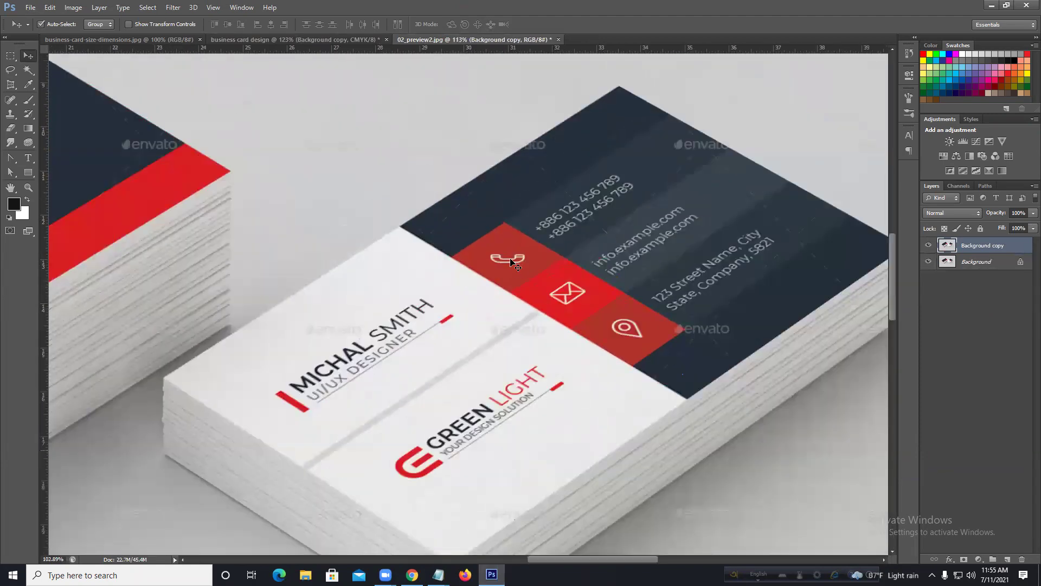
scroll(511, 262, "down", 4)
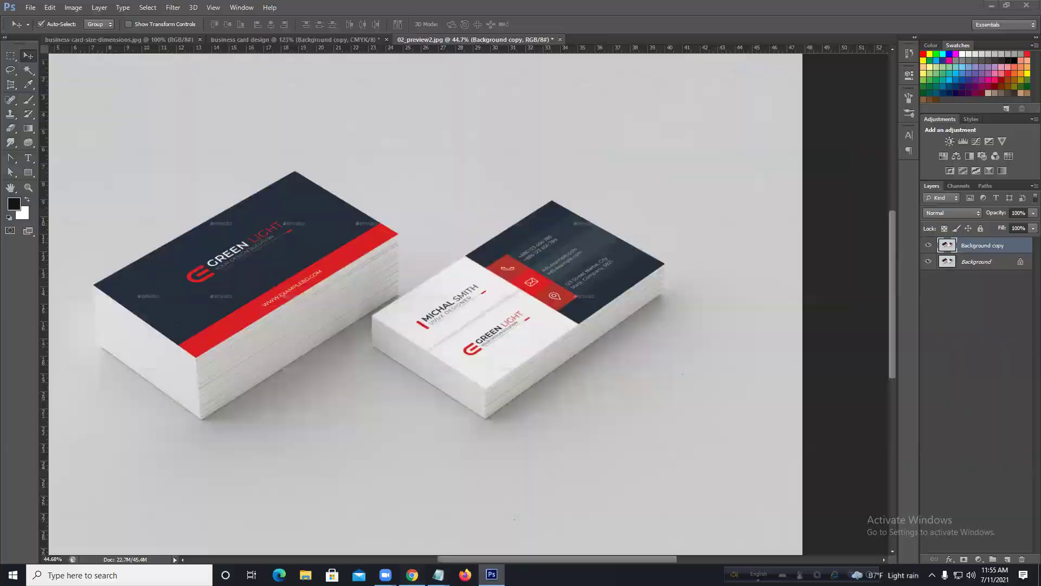
left_click(411, 574)
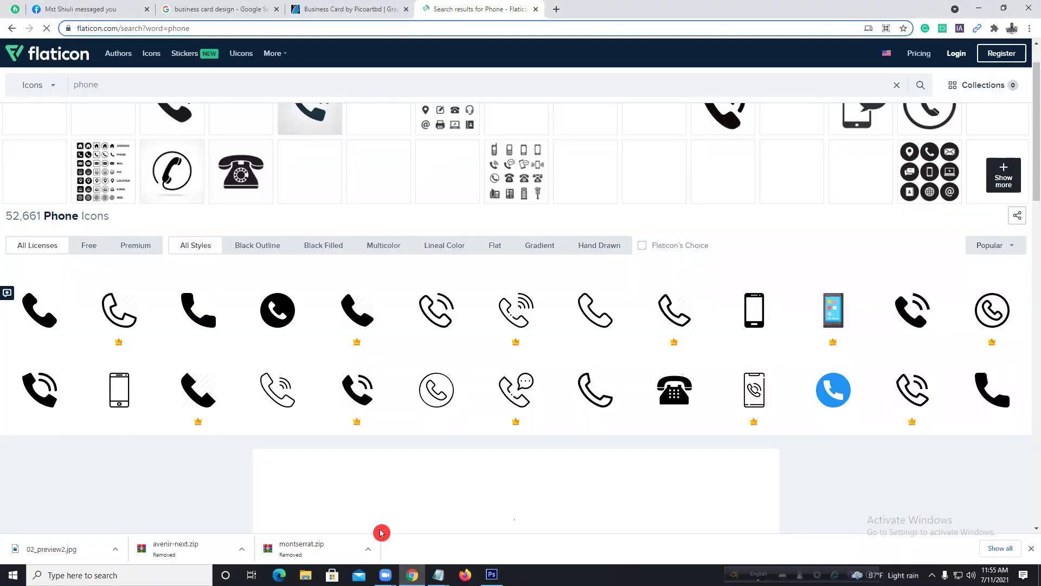
Step: Download the outline telephone icon as a free PNG, telephone.png, to the Desktop
left_click(585, 314)
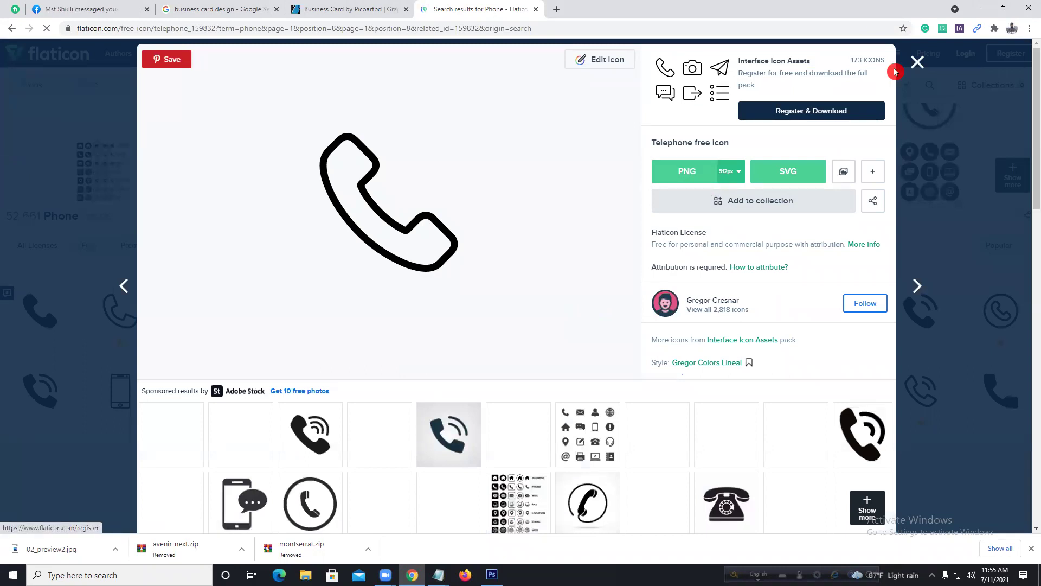
left_click(698, 173)
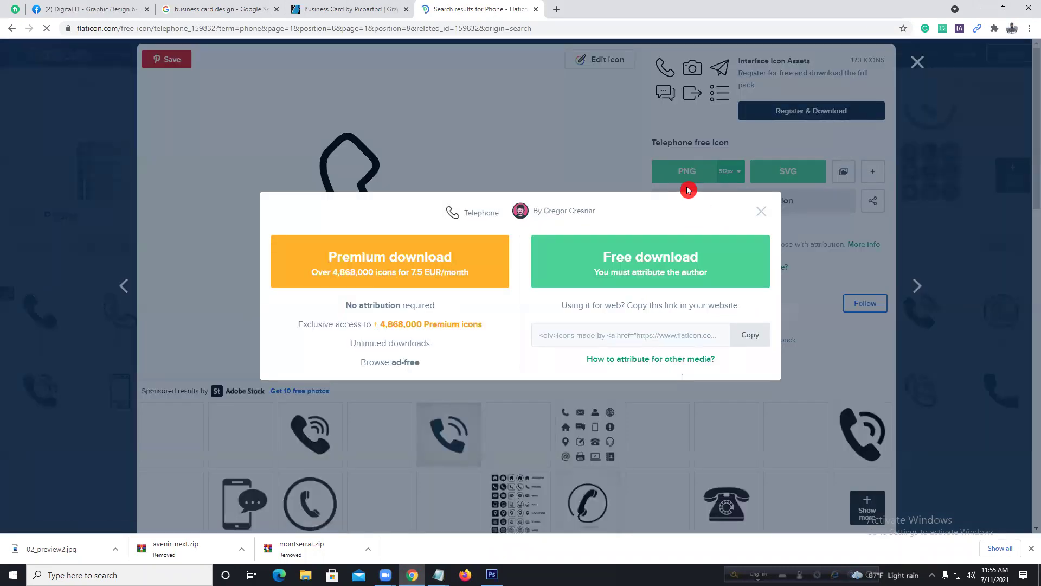
left_click(656, 254)
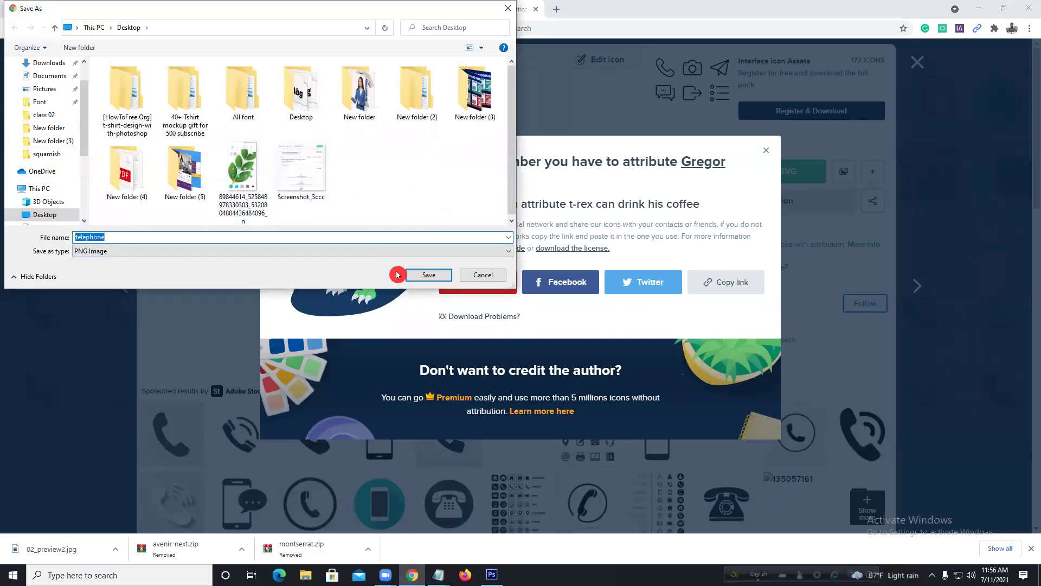
left_click(429, 275)
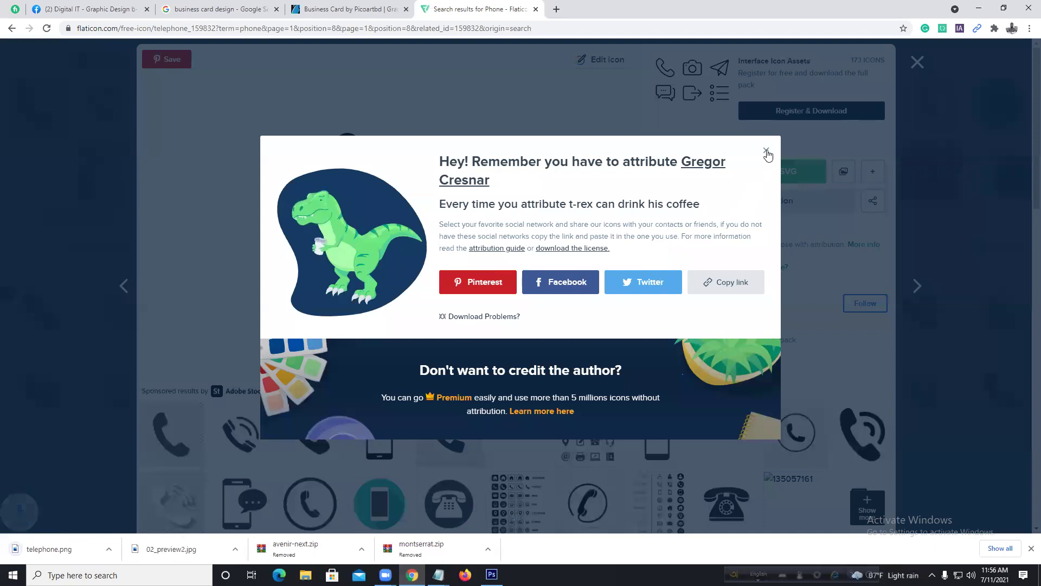
left_click(766, 150)
left_click(917, 63)
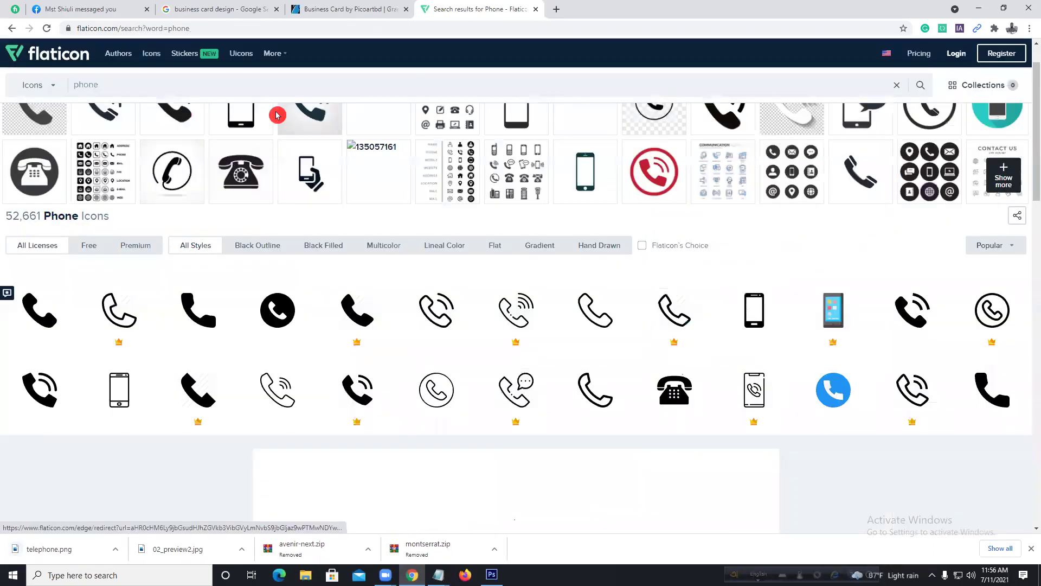
Step: Search Flaticon for 'logo' icons and open the Haifa Metro Logo details
left_click_drag(195, 91, 8, 144)
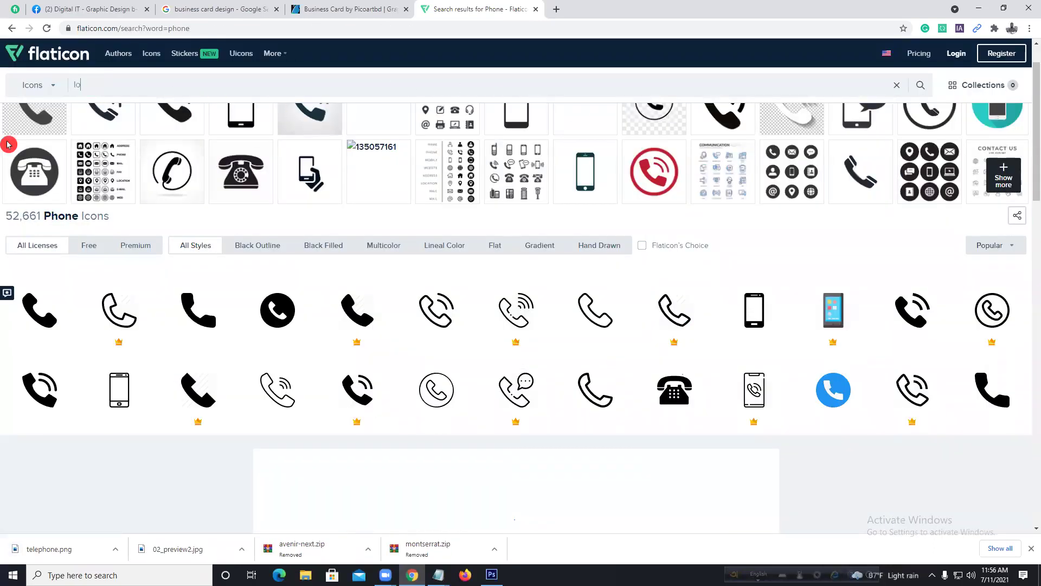
type("logo")
key("Return")
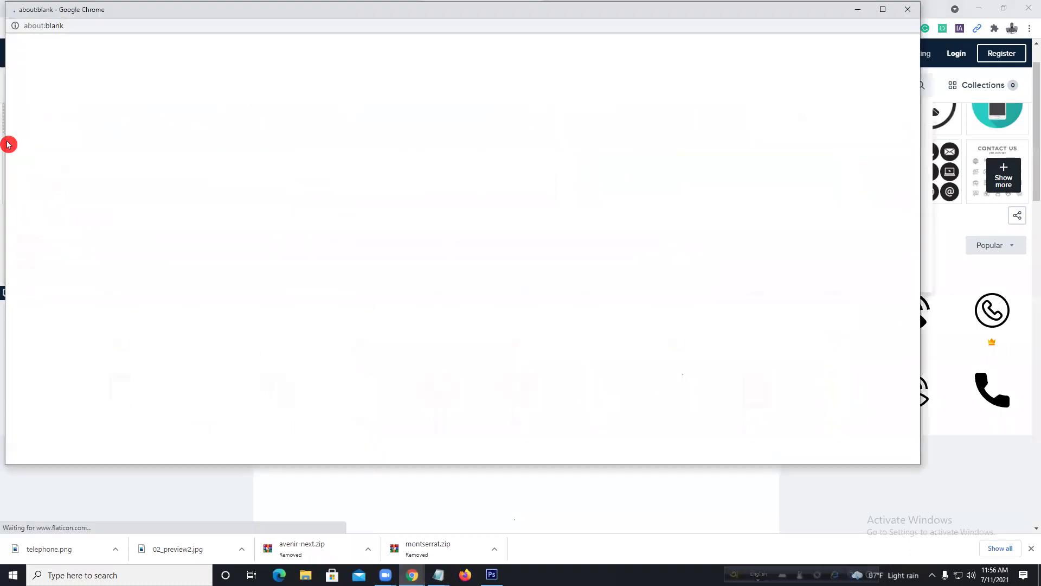
left_click(908, 9)
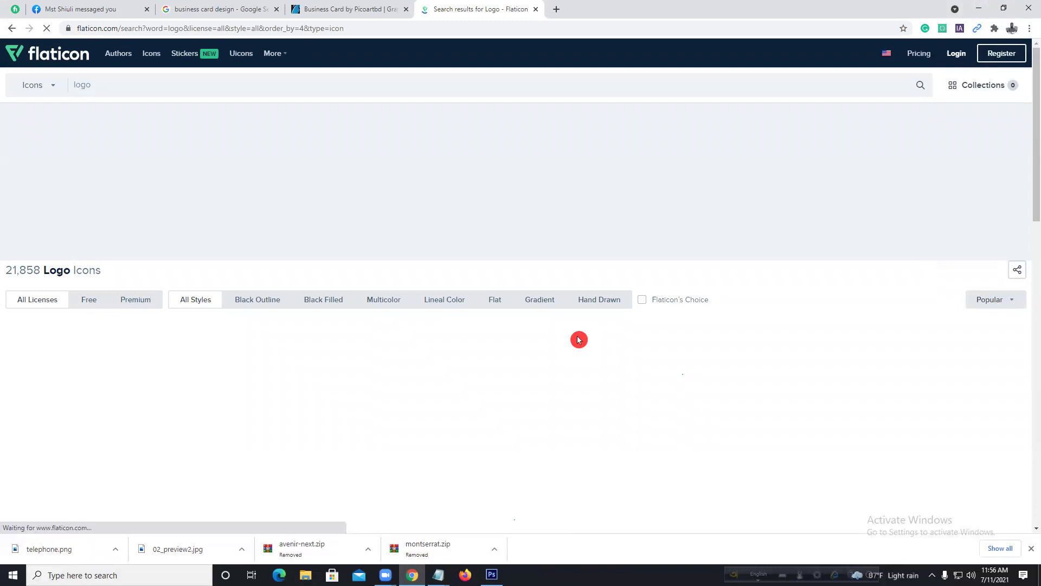
scroll(580, 341, "down", 1)
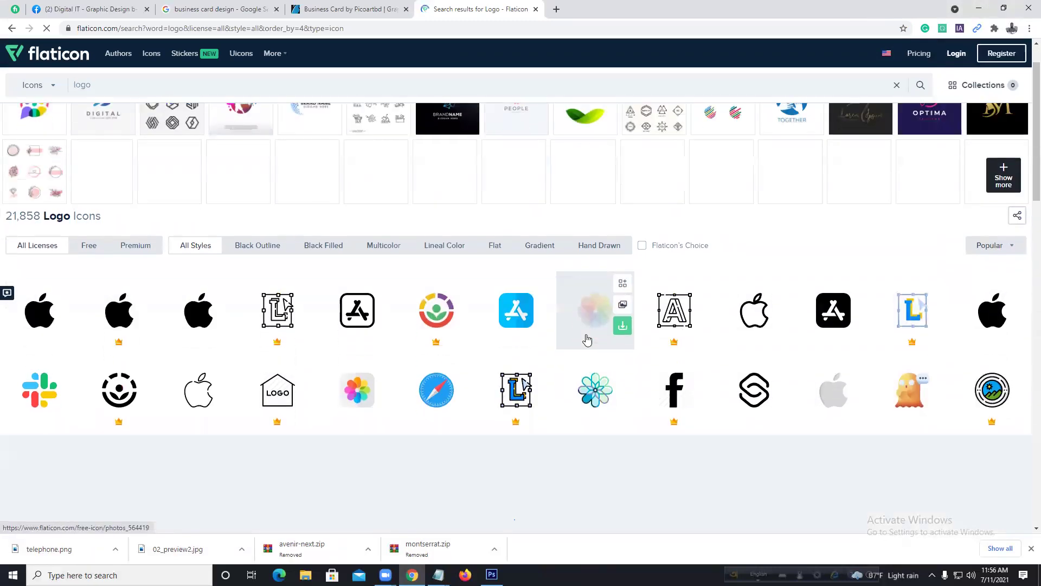
scroll(588, 339, "down", 4)
scroll(588, 338, "down", 3)
scroll(589, 339, "down", 3)
scroll(589, 340, "down", 3)
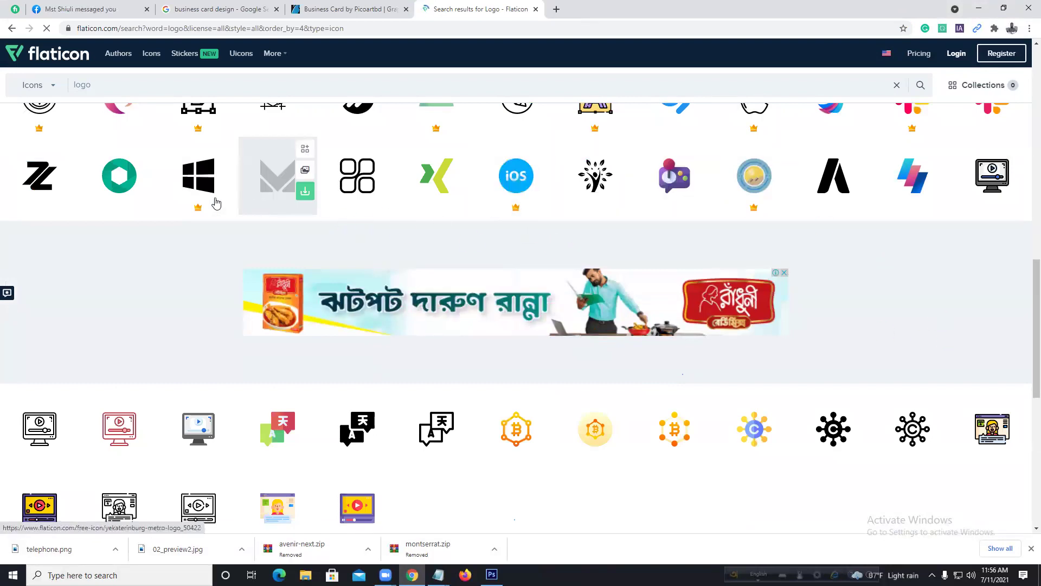
left_click(39, 195)
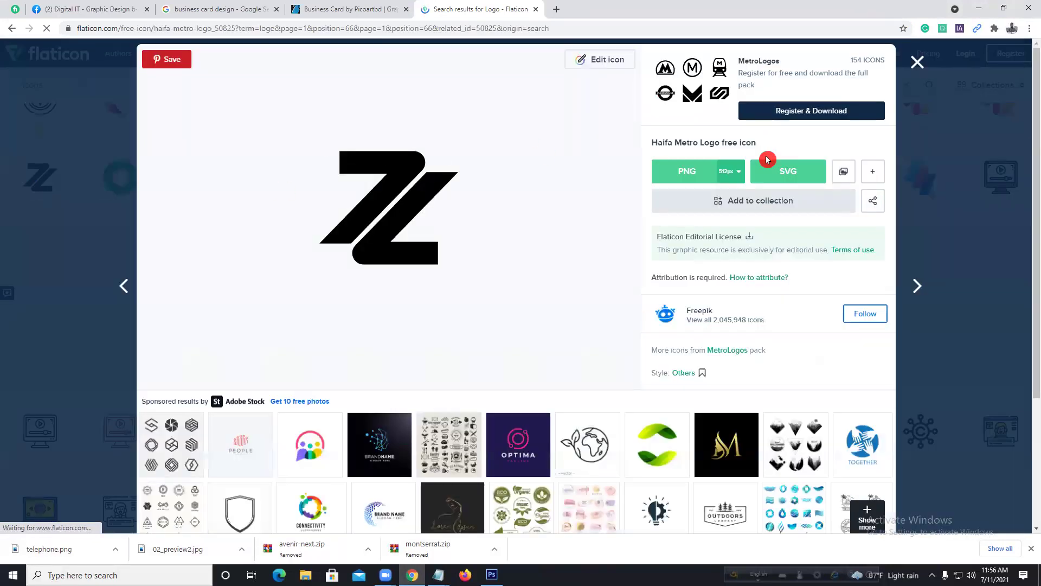
Step: Download the Haifa Metro Logo free as haifa-metro-logo.psd and close the popups
left_click(874, 172)
left_click(854, 233)
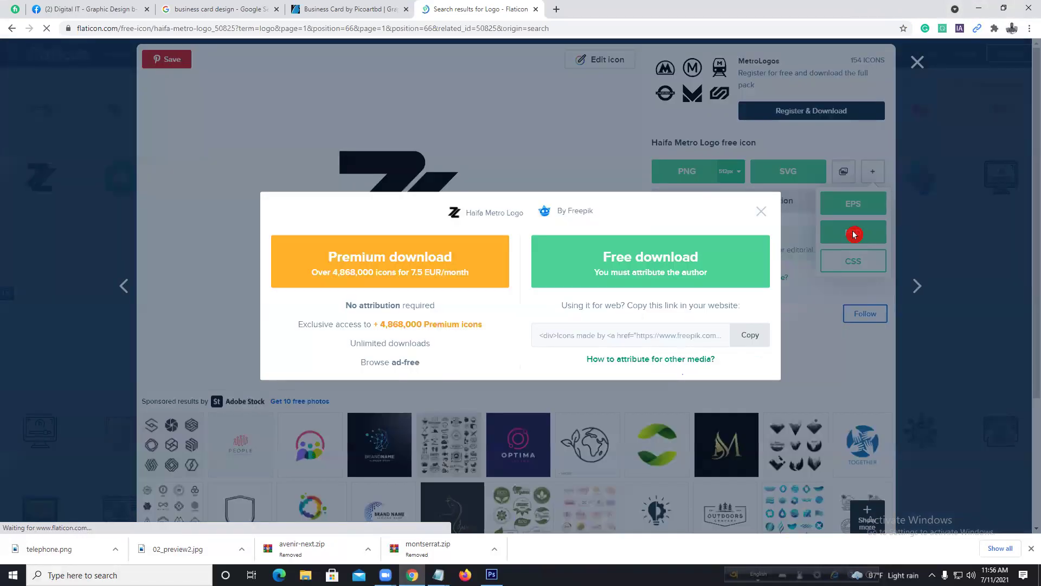
left_click(666, 261)
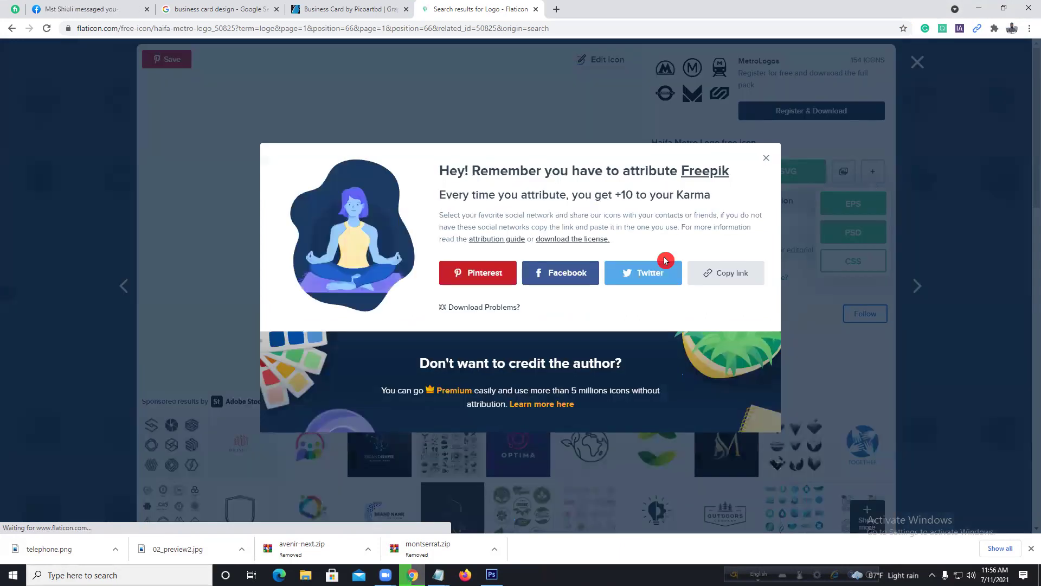
left_click(429, 275)
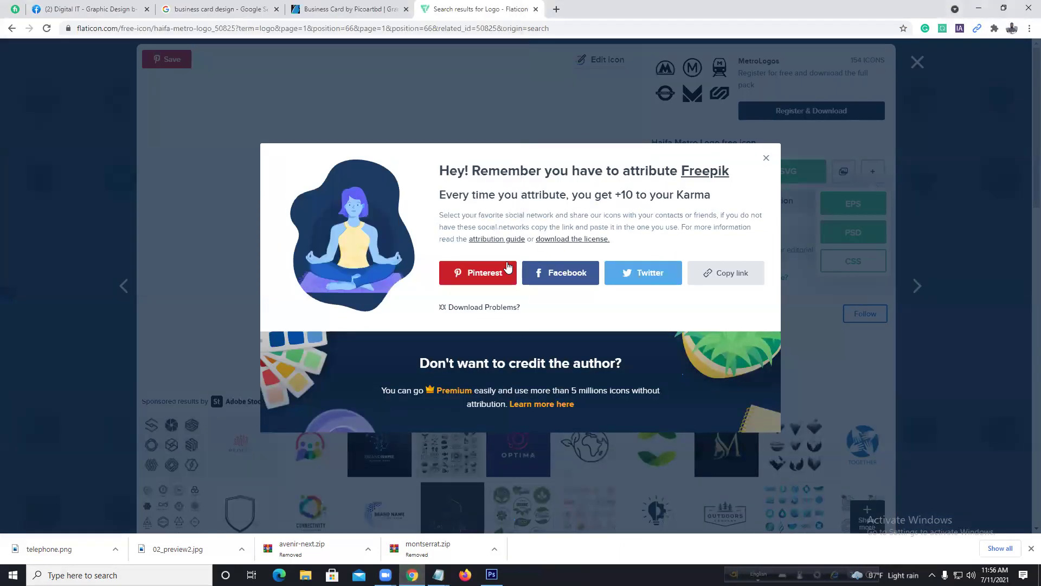
left_click(766, 158)
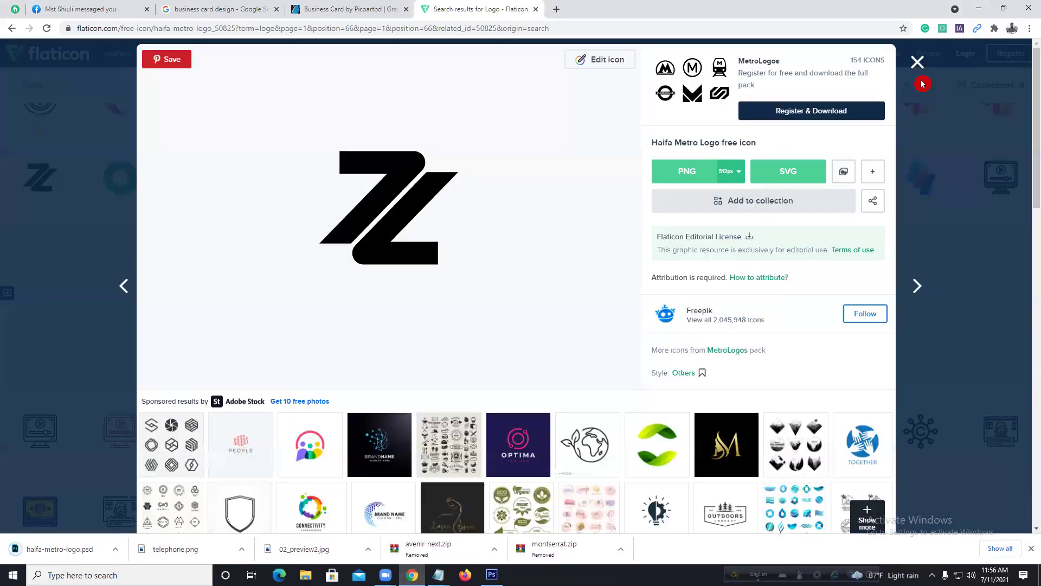
left_click(918, 62)
Step: Bring the business card design forward in Photoshop, grabbing the downloaded haifa-metro-logo.psd
left_click(974, 15)
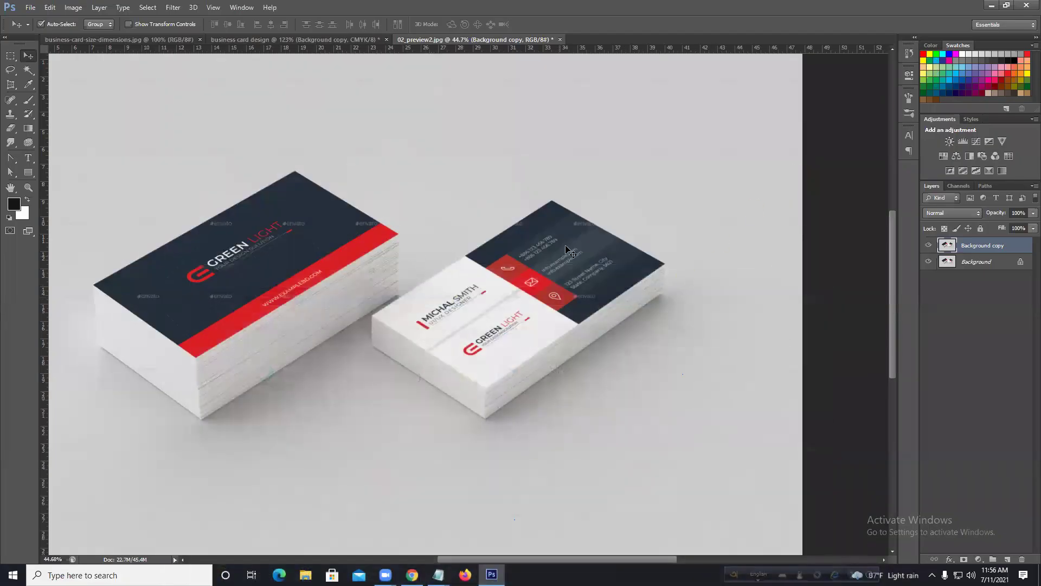
left_click(253, 39)
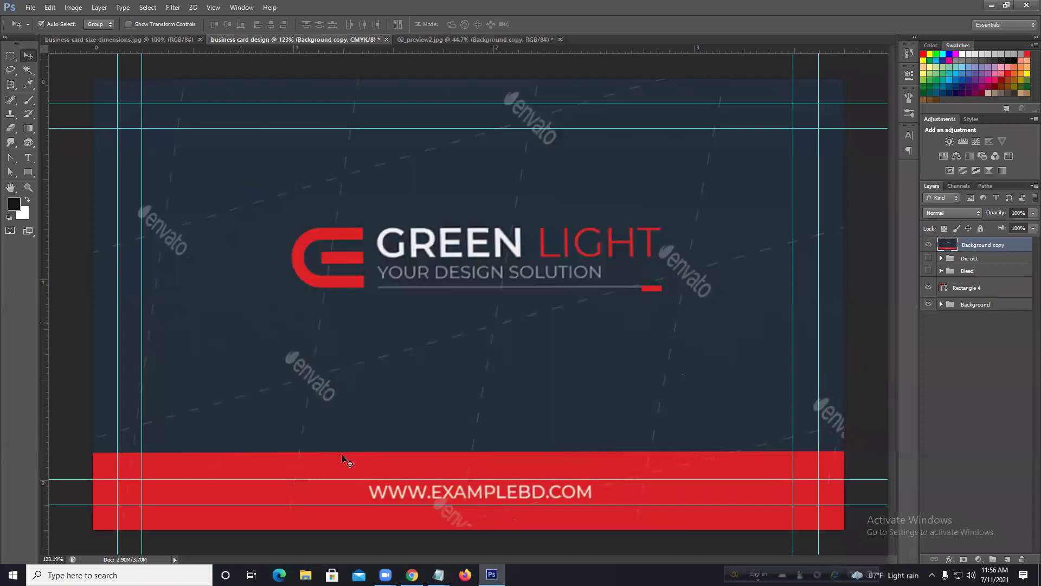
left_click(412, 575)
left_click(75, 554)
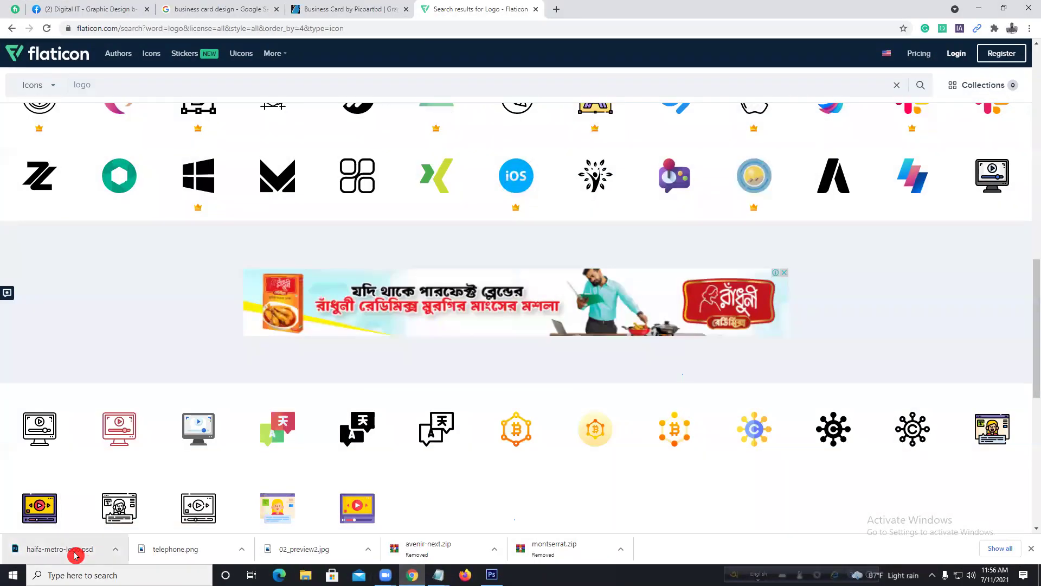
left_click(492, 574)
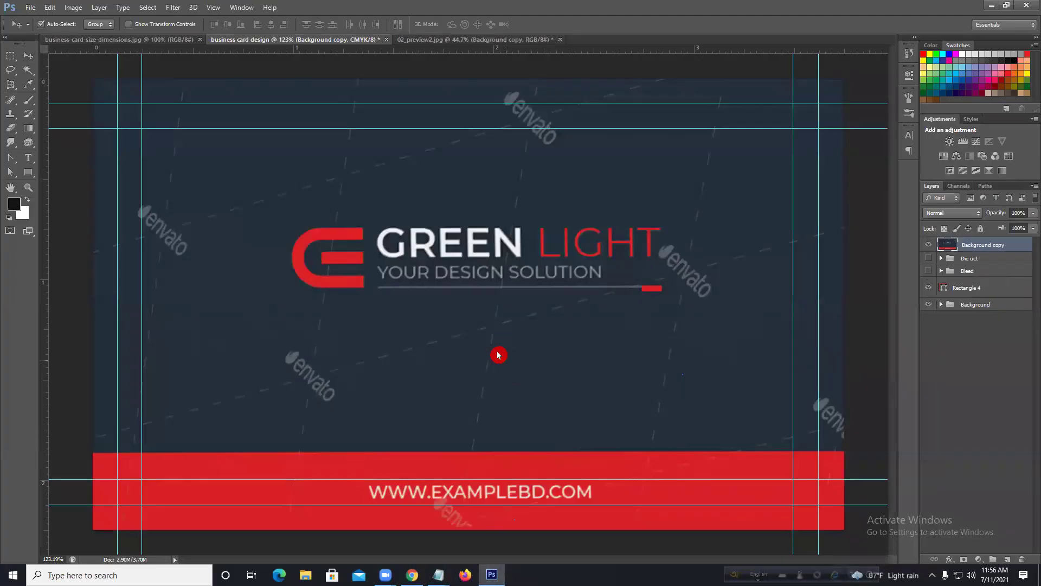
Step: Place the Z logo into the card and scale it to about 28.7%
left_click_drag(497, 355, 578, 243)
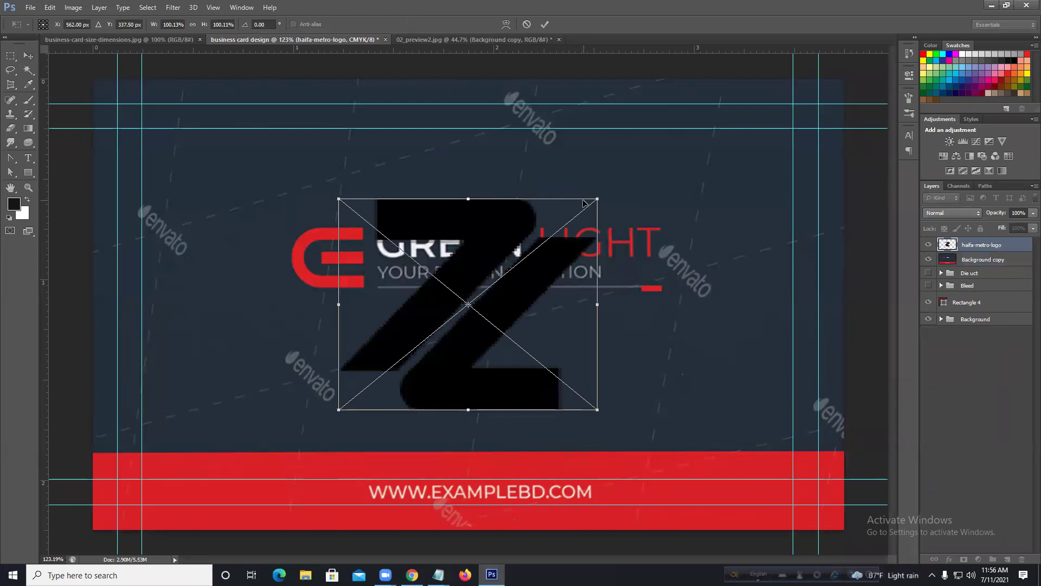
mouse_move(600, 198)
left_mouse_down()
mouse_move(501, 297)
mouse_move(319, 271)
left_mouse_up()
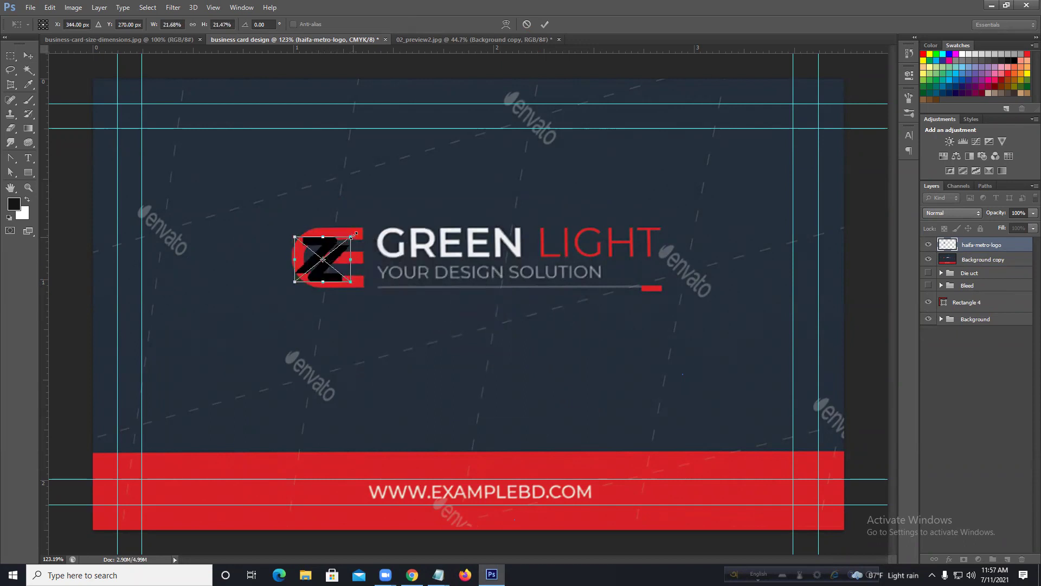
left_click_drag(356, 234, 365, 226)
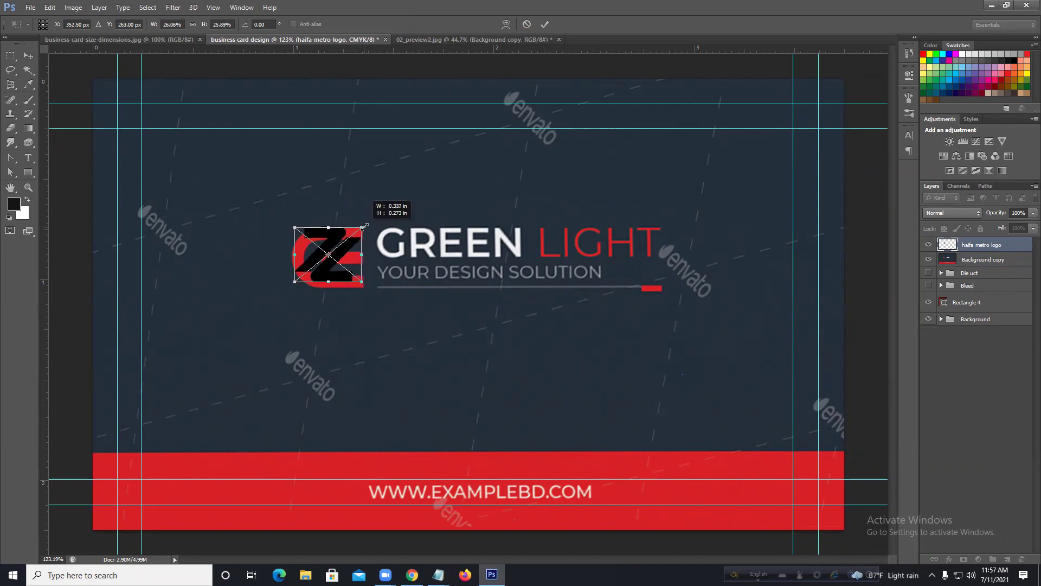
left_click_drag(360, 282, 368, 289)
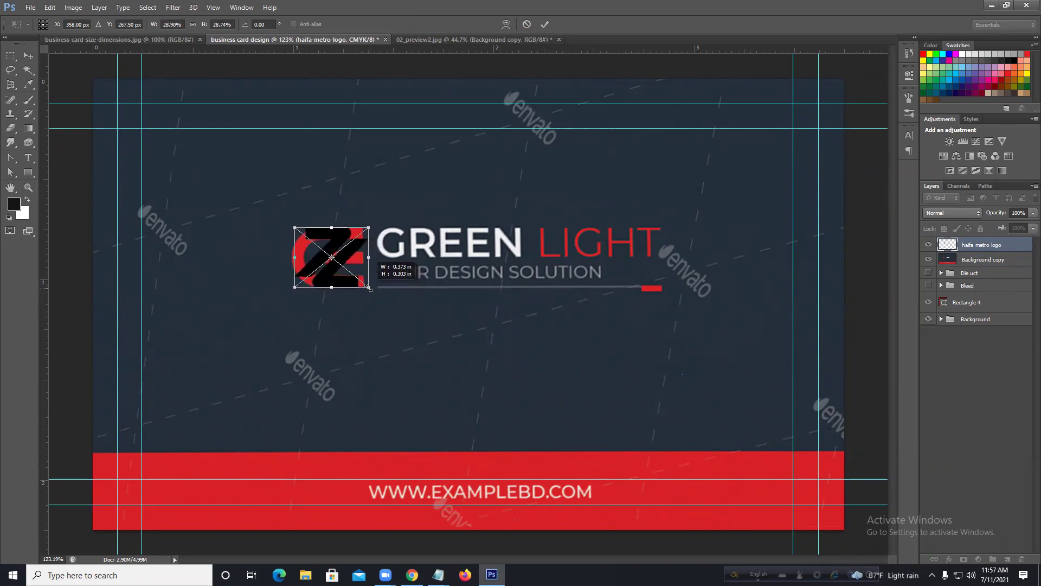
left_click(556, 27)
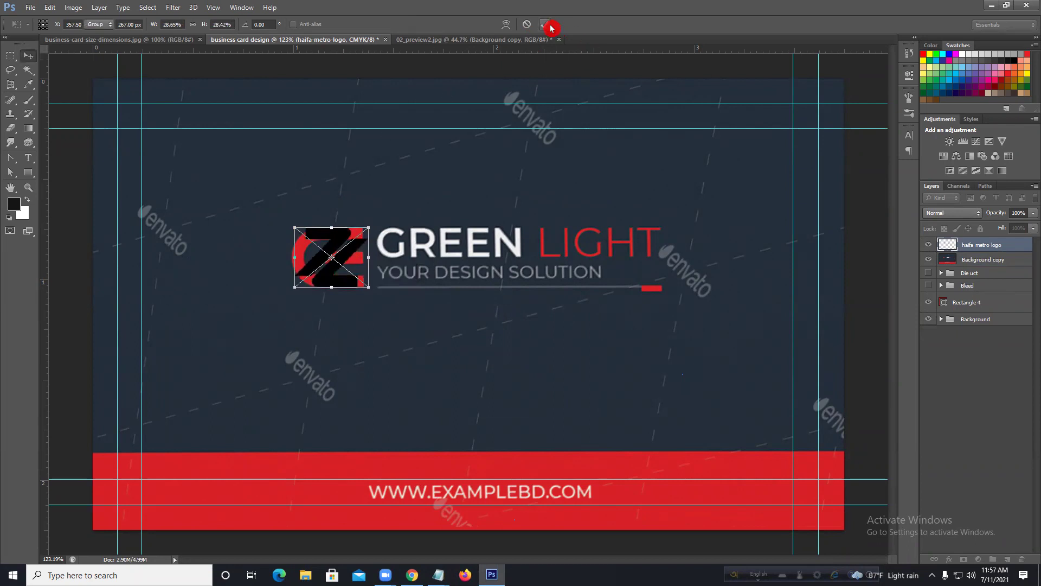
Step: Zoom in and nudge the black logo a few pixels lower with the Down arrow
scroll(353, 238, "up", 2)
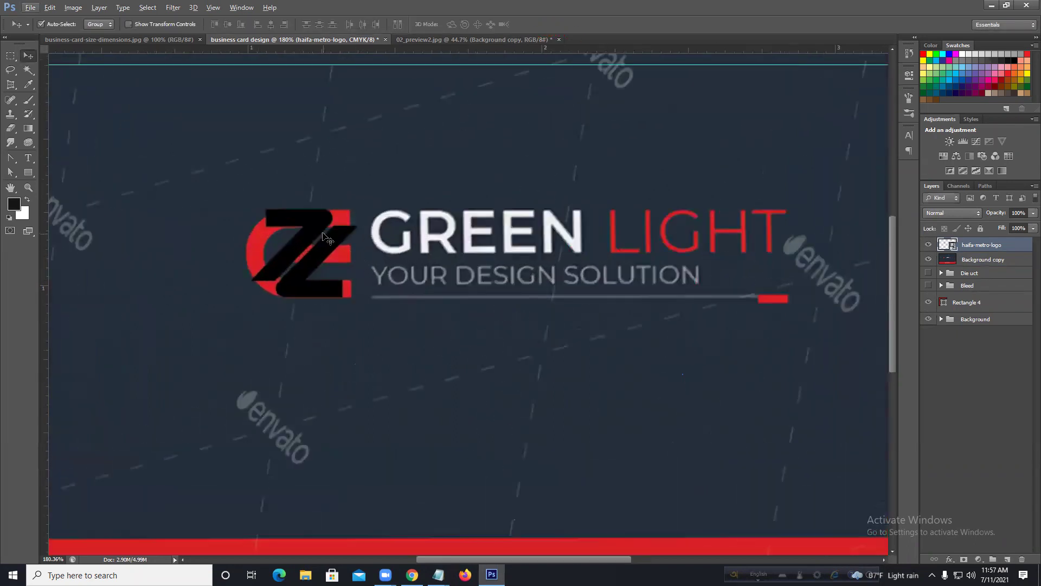
key("Down")
key("alt")
key("Down")
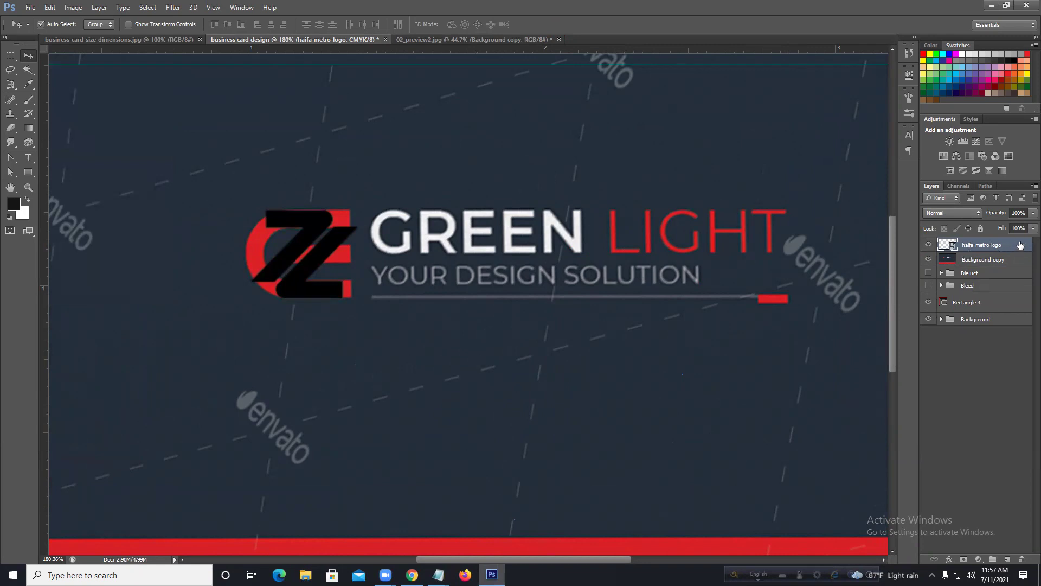
Step: Give the logo layer a red (#df2127) Color Overlay layer style
double_click(1020, 244)
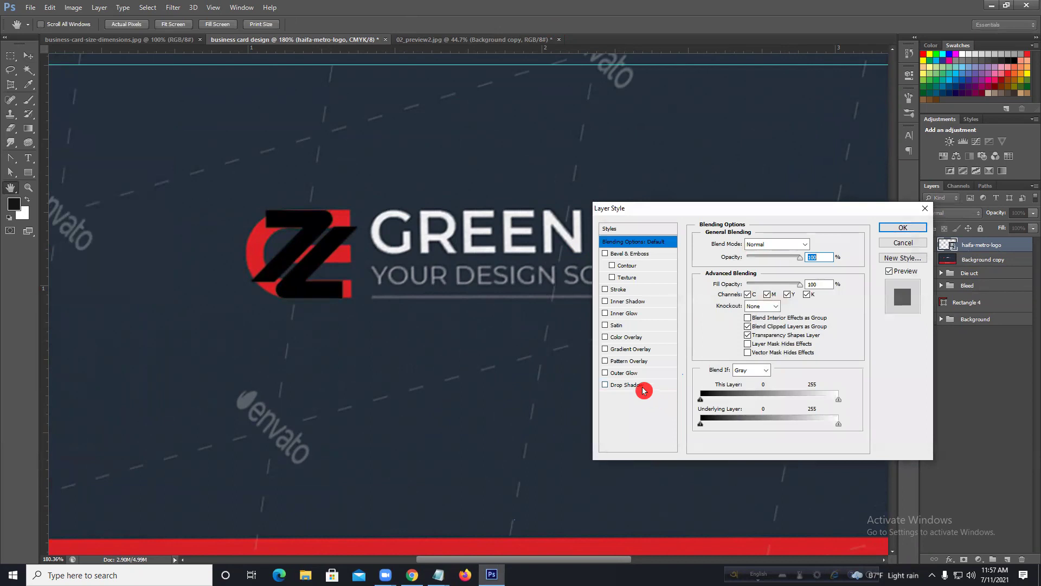
left_click(623, 337)
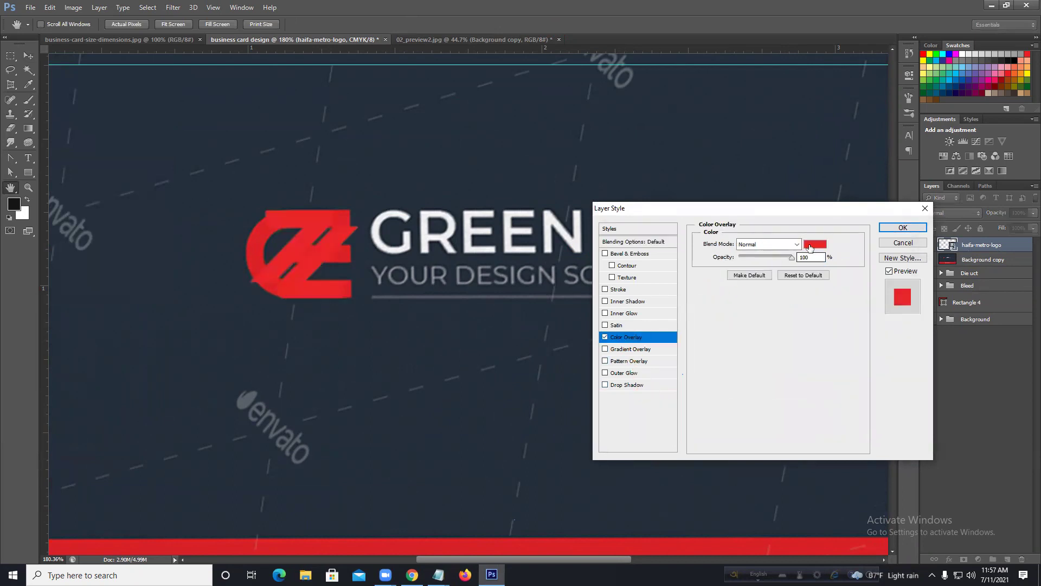
left_click(810, 247)
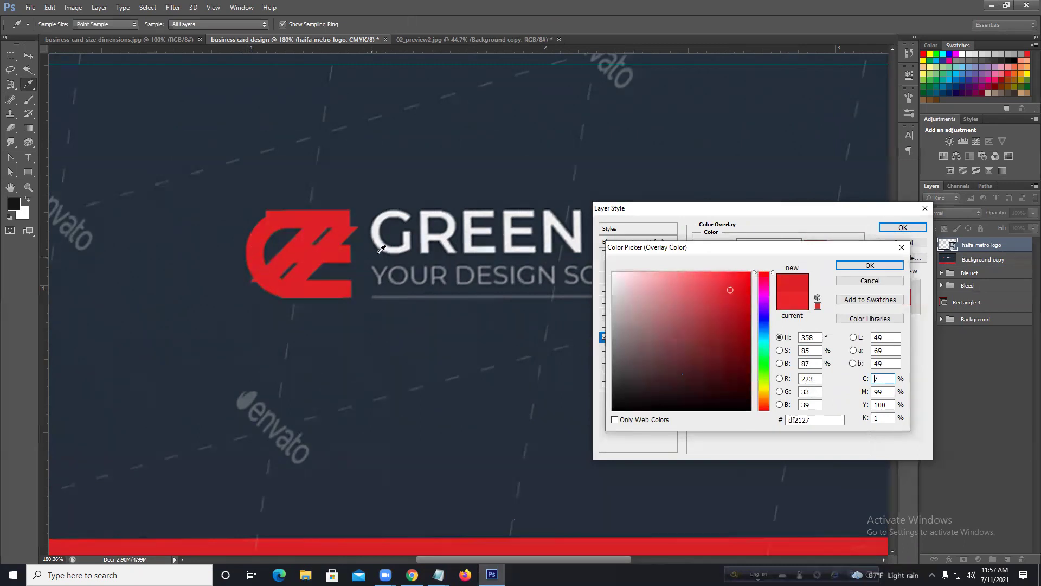
left_click(873, 266)
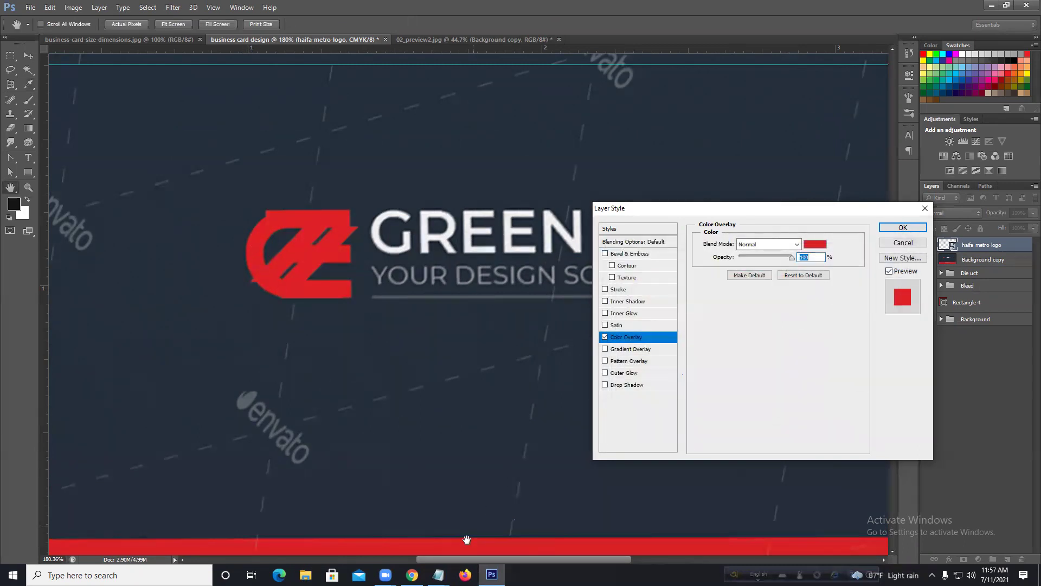
left_click(902, 227)
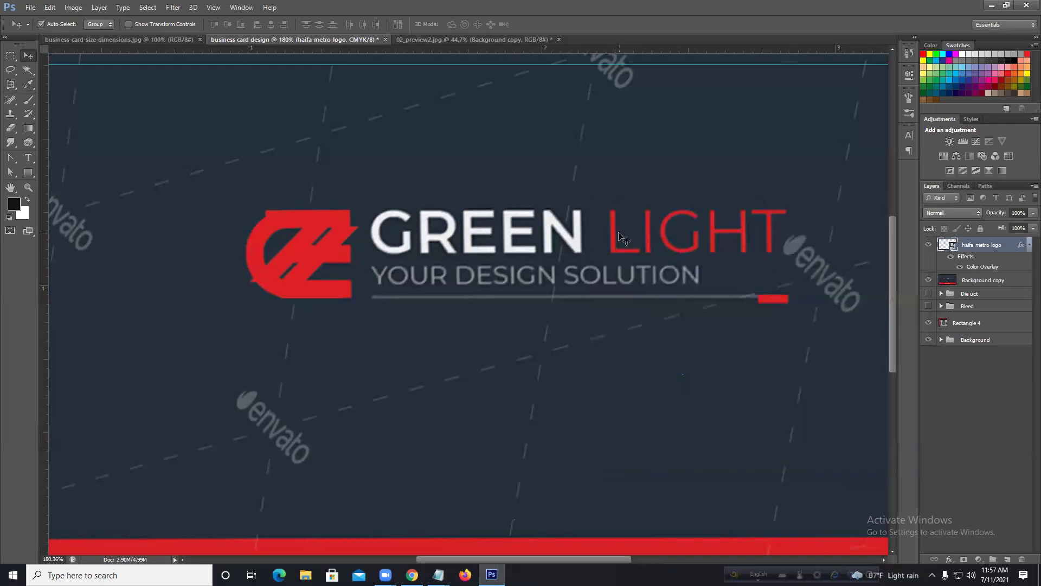
scroll(622, 239, "down", 2)
scroll(534, 267, "up", 3)
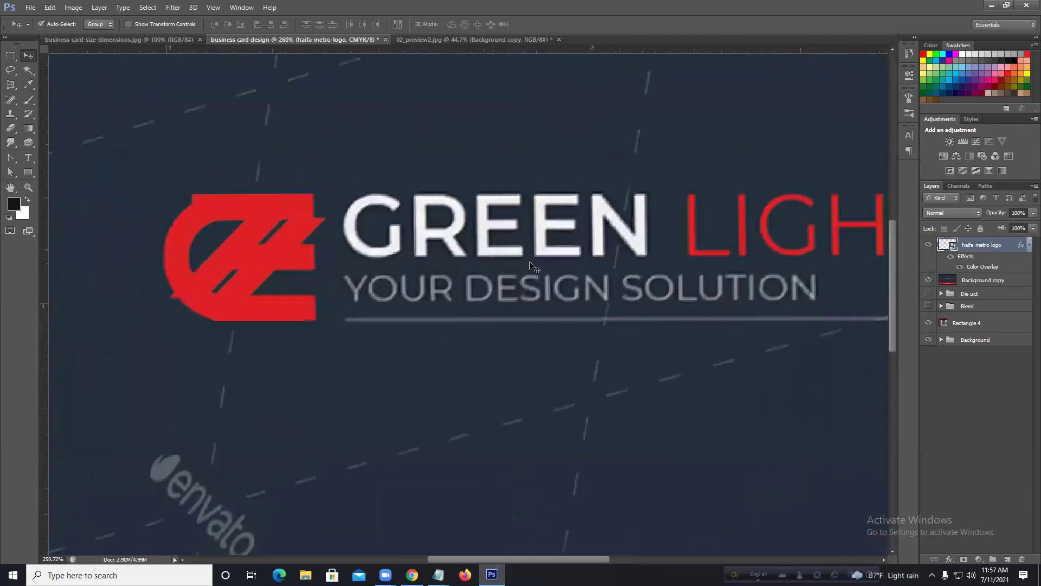
left_click_drag(534, 267, 452, 266)
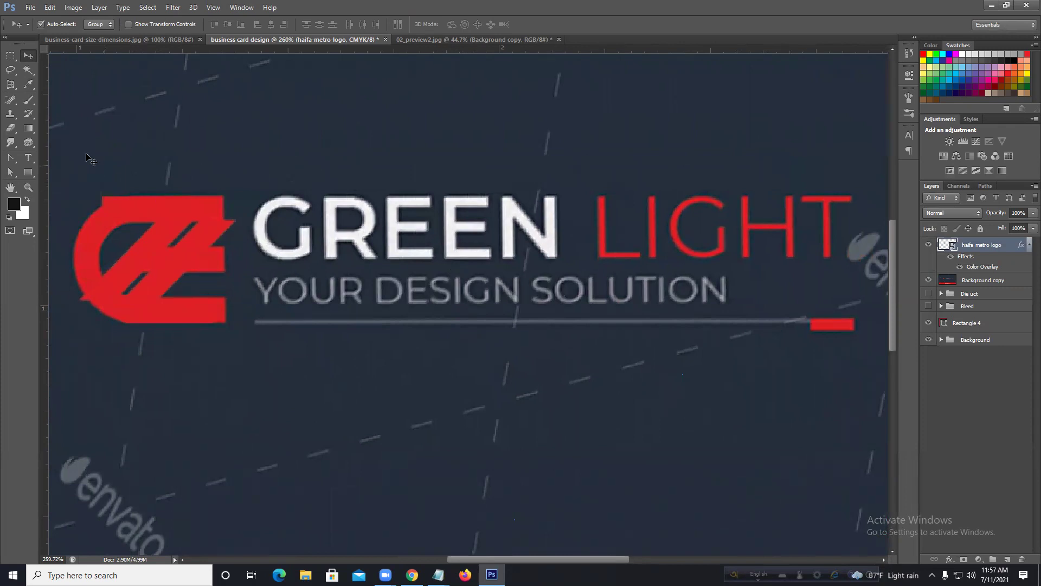
Step: Start a new text layer near the GREEN title with the font set to Montserrat
left_click(28, 165)
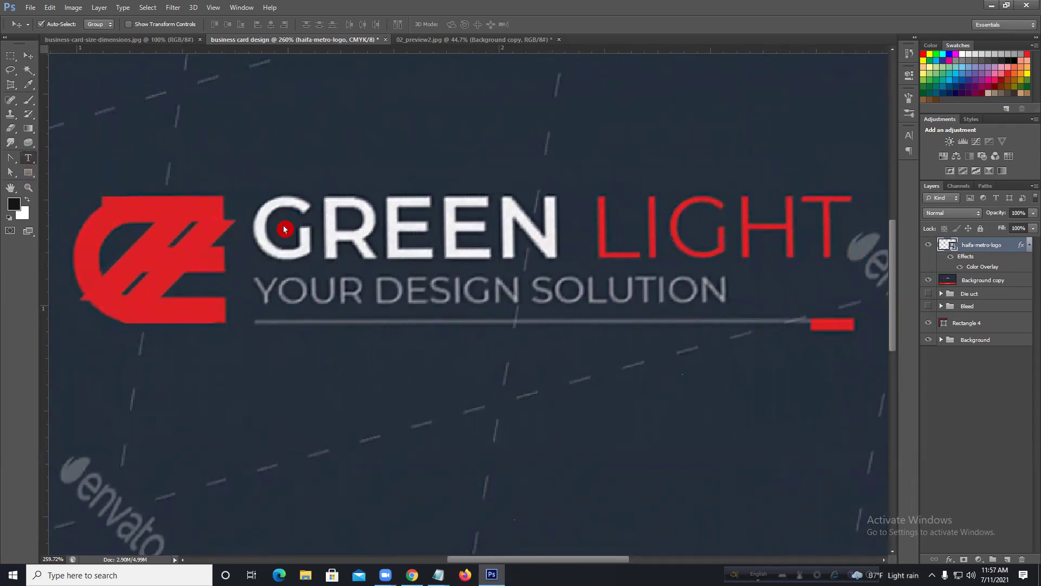
left_click(288, 236)
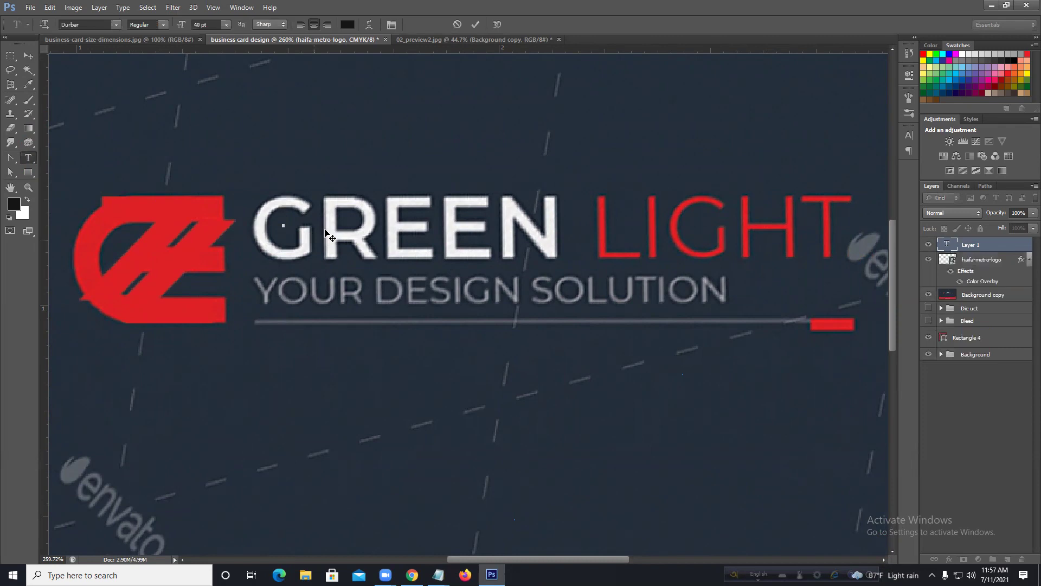
scroll(330, 225, "down", 3)
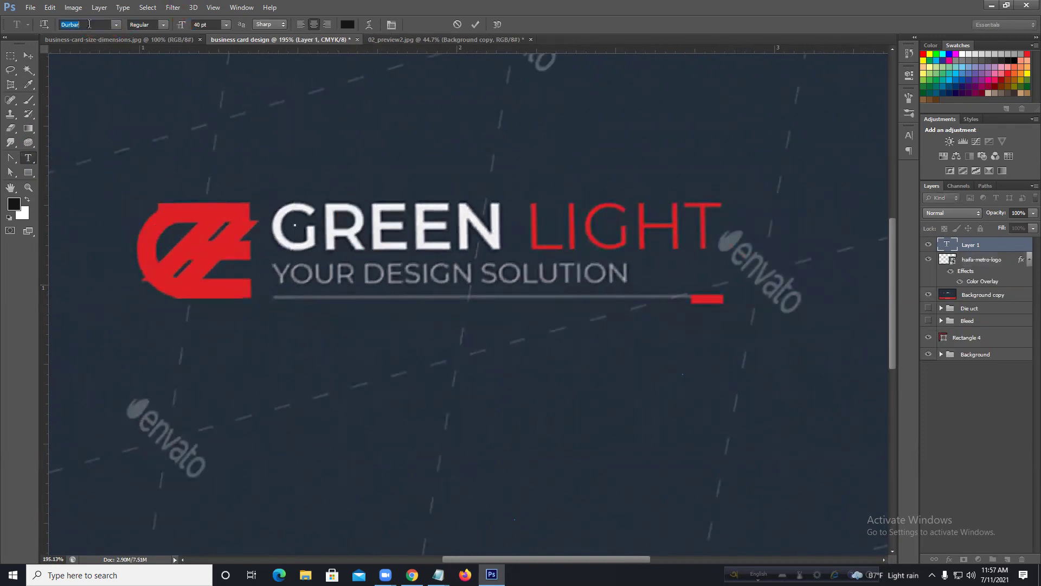
scroll(87, 28, "down", 10)
type("Montserrat")
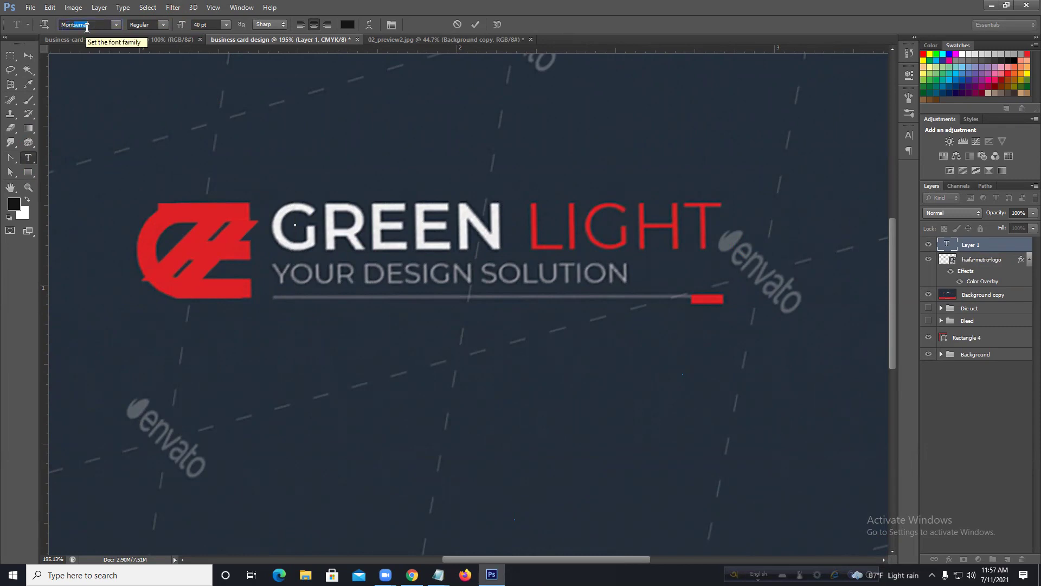
key("Return")
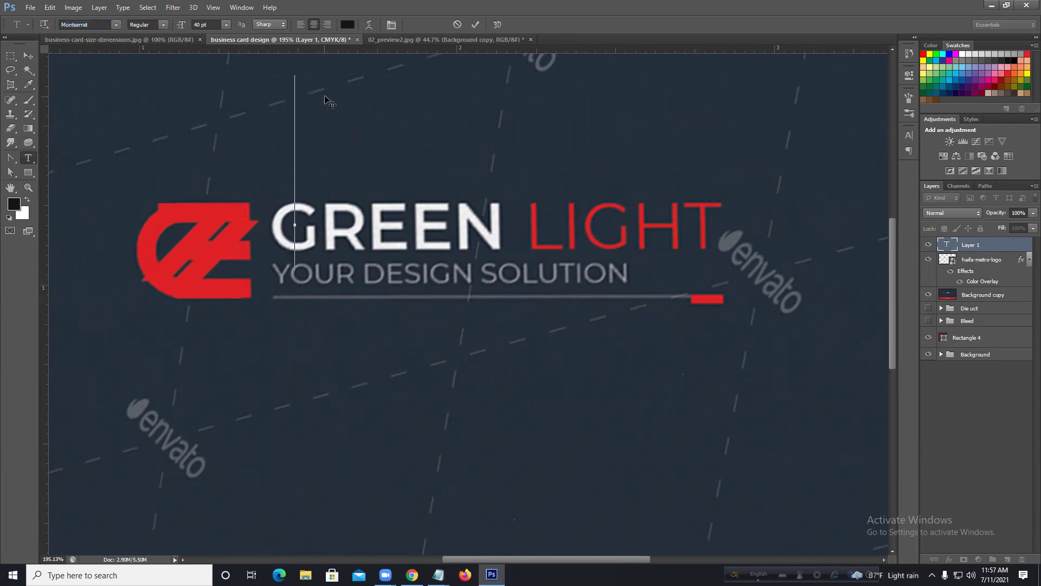
scroll(455, 191, "down", 1)
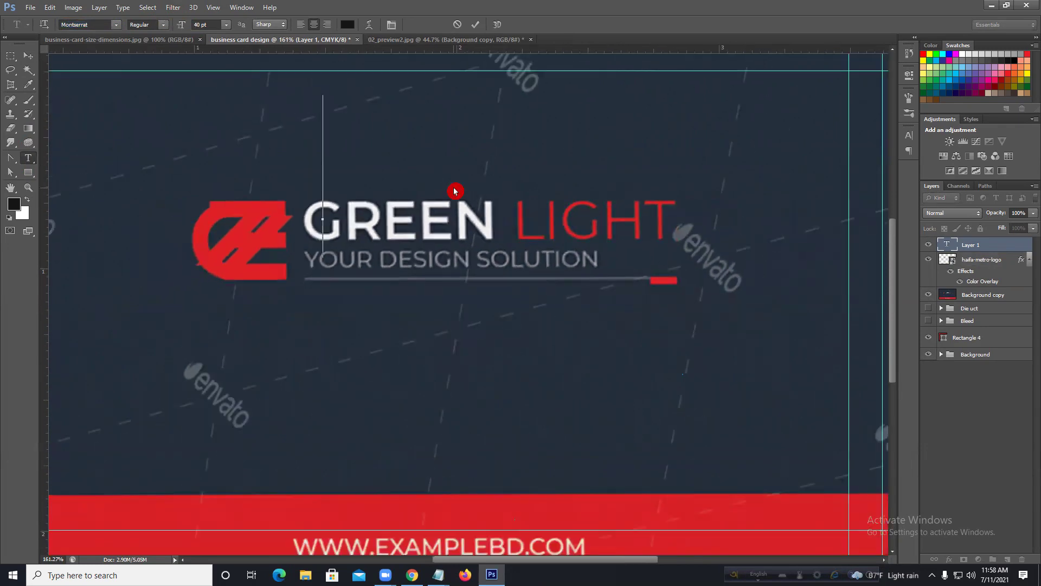
Step: Type GREEN LIGHT in 40 pt, left-align it and commit the text
type("R")
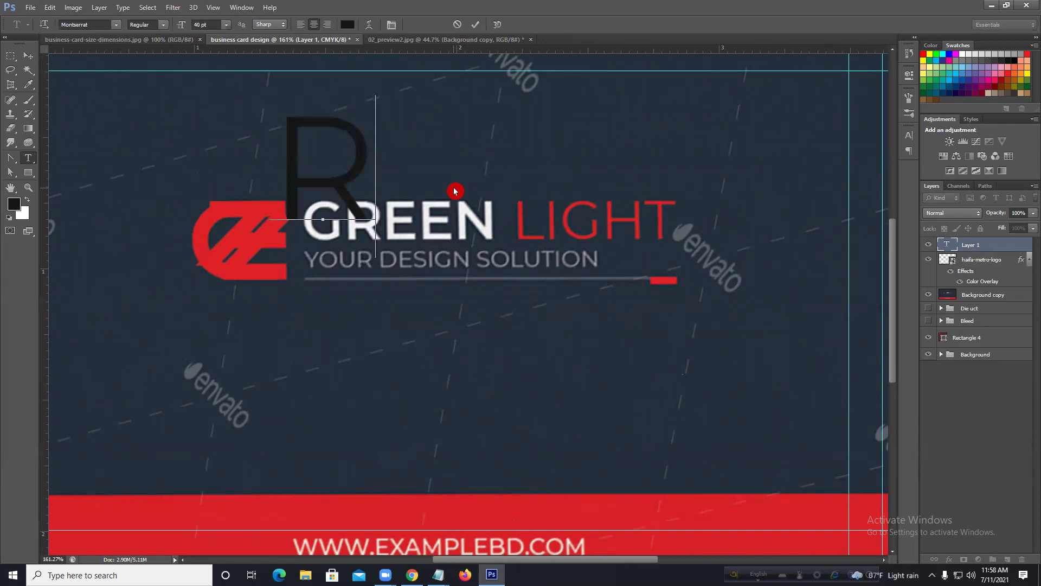
key("BackSpace")
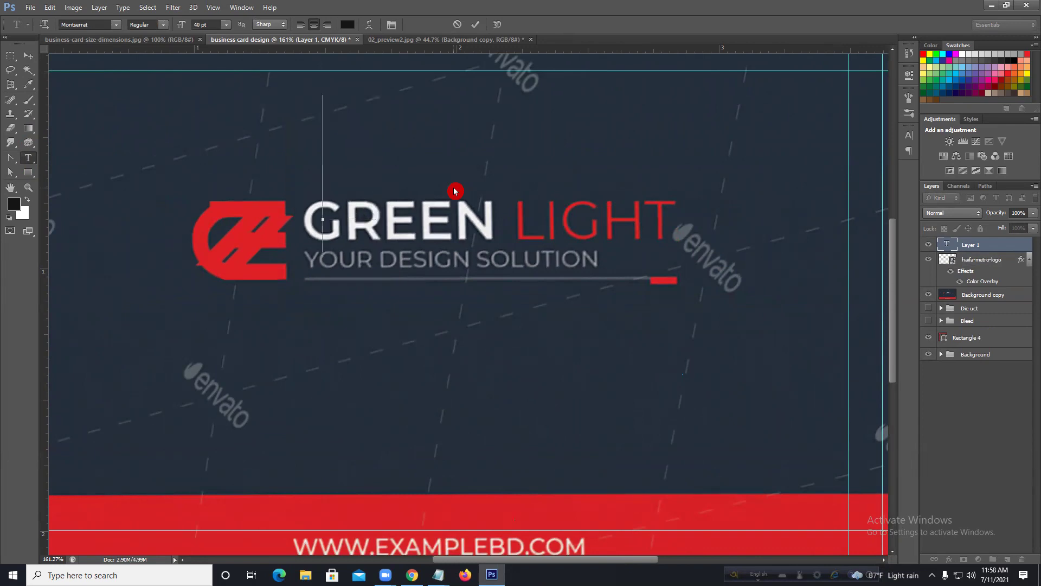
type("GR")
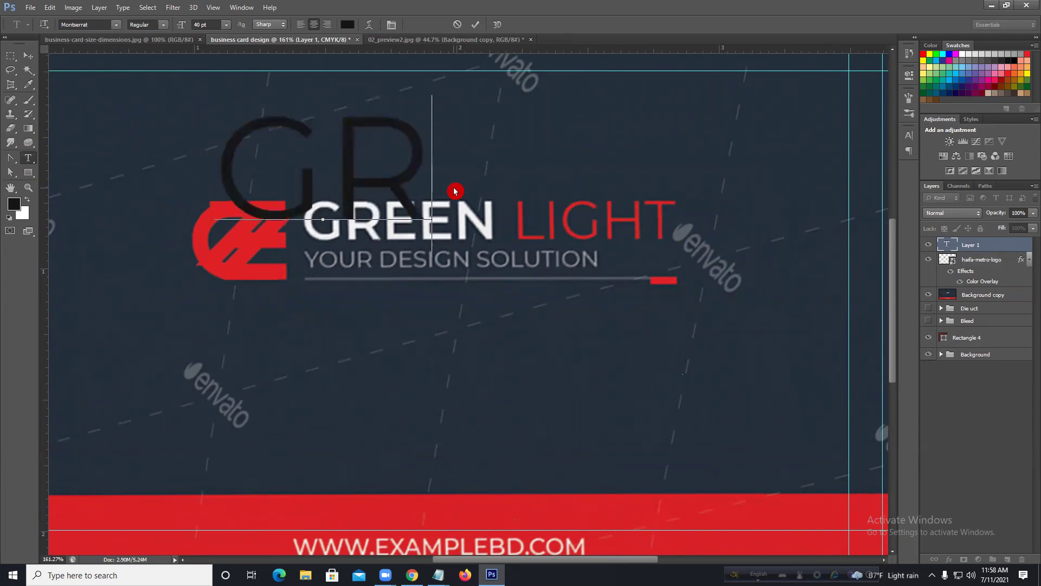
type("EEN LI")
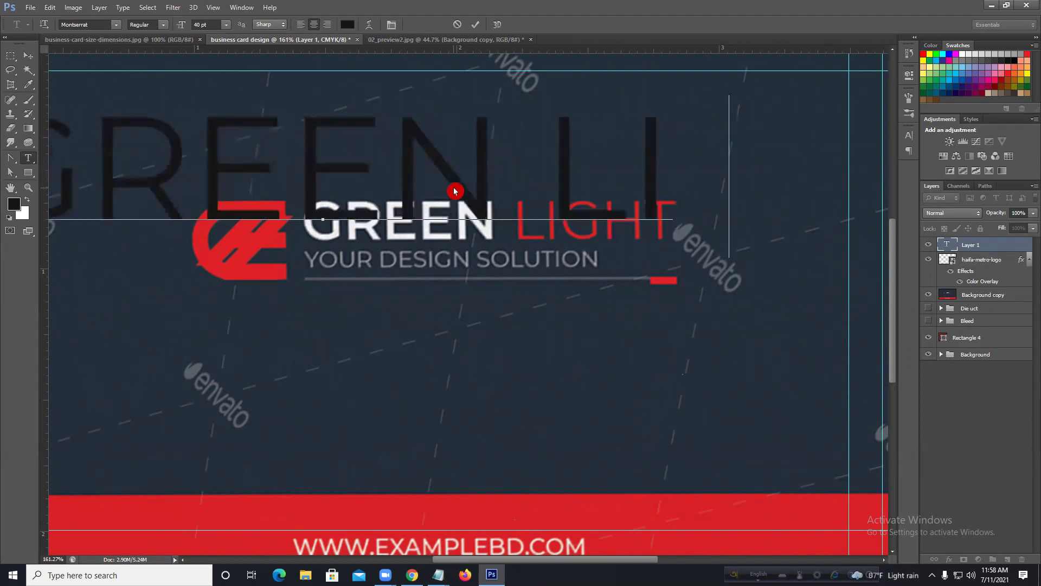
type("GHT")
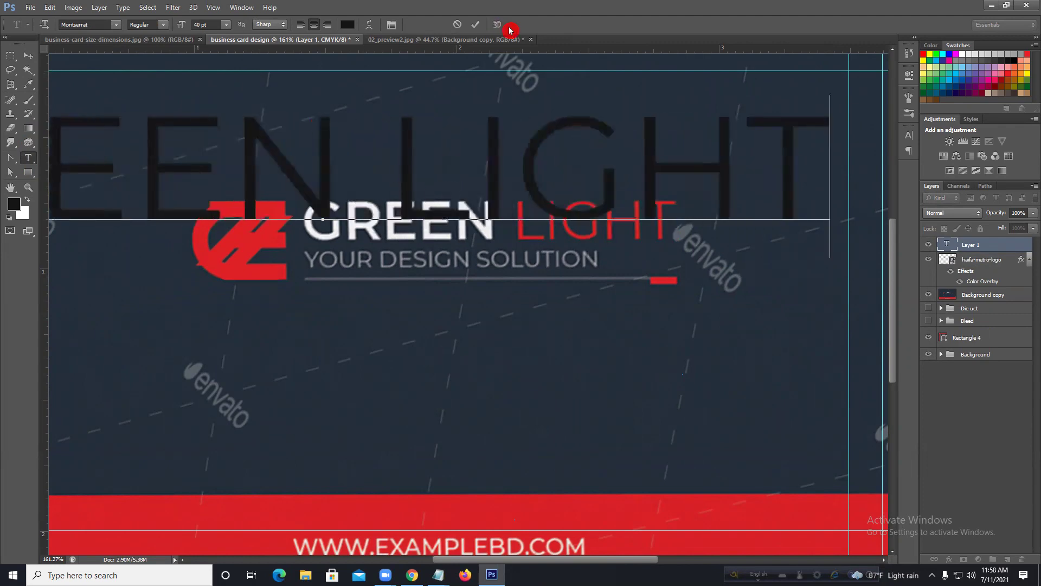
left_click(298, 27)
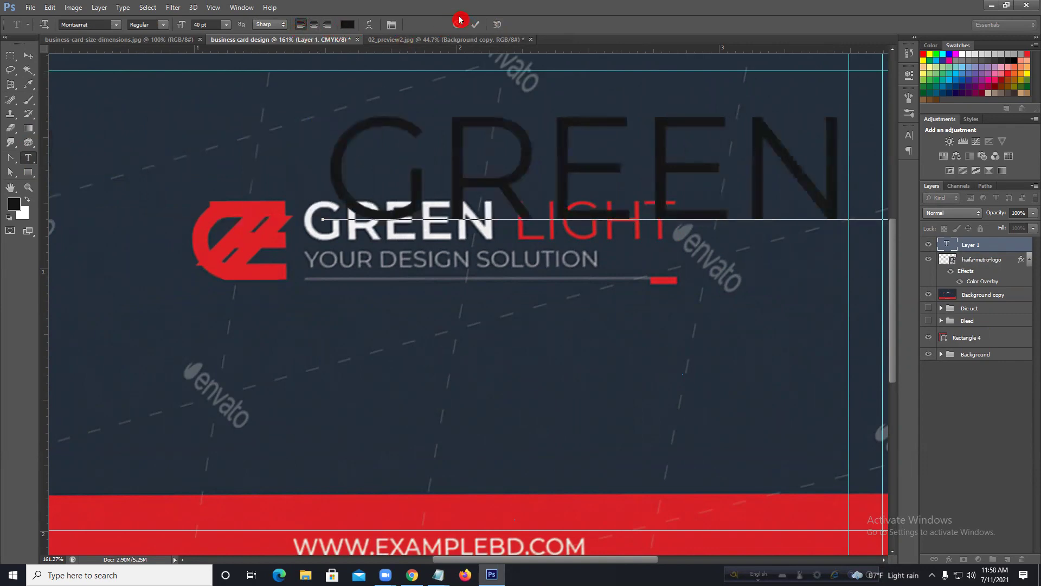
left_click(482, 26)
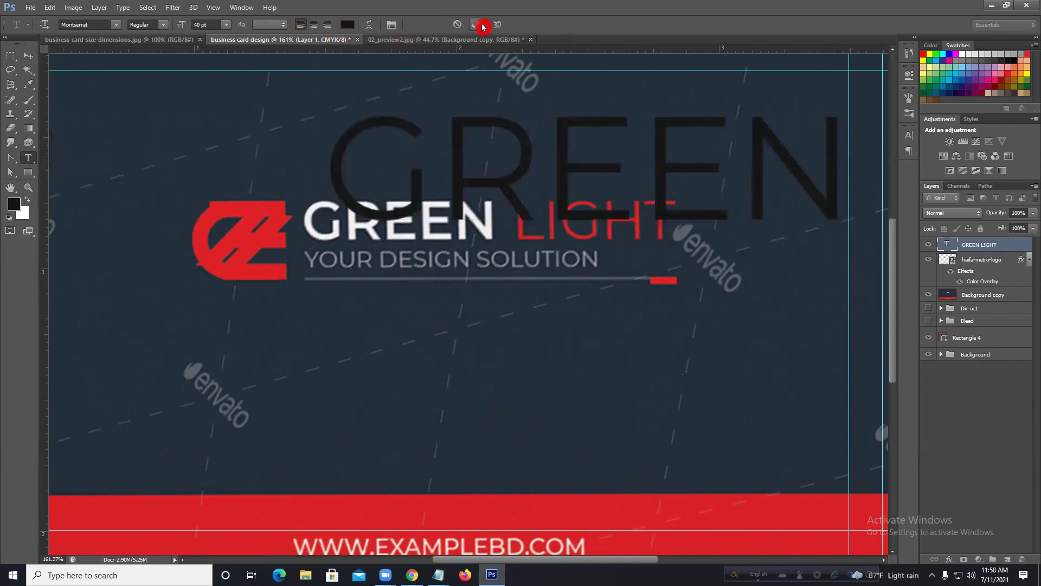
left_click(912, 140)
Step: Show the font size choices in the Character panel for the GREEN LIGHT text
left_click(833, 157)
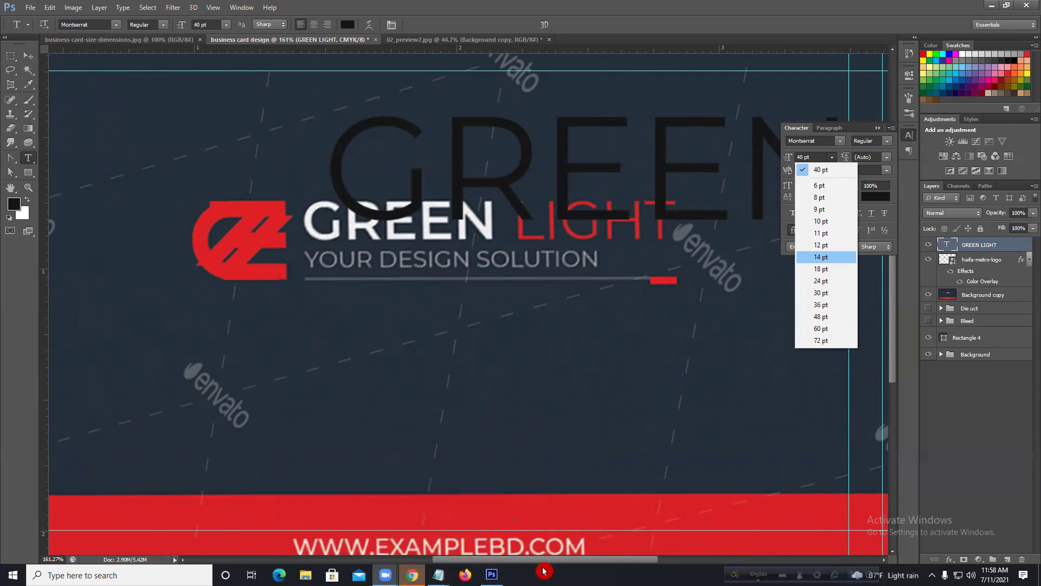
Step: Return to Flaticon and search for 'mail' icons
key("alt+Tab")
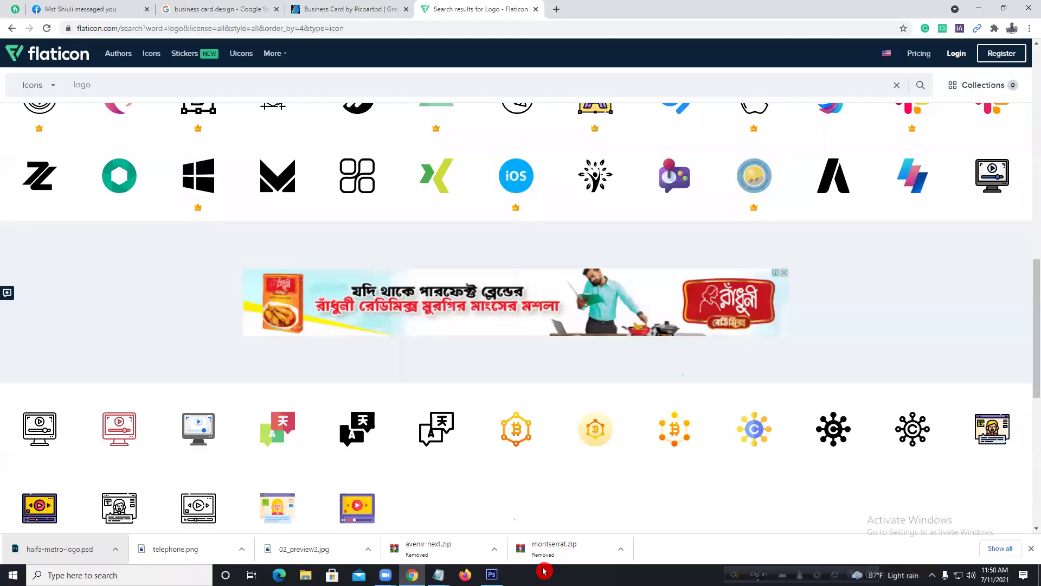
left_click(978, 9)
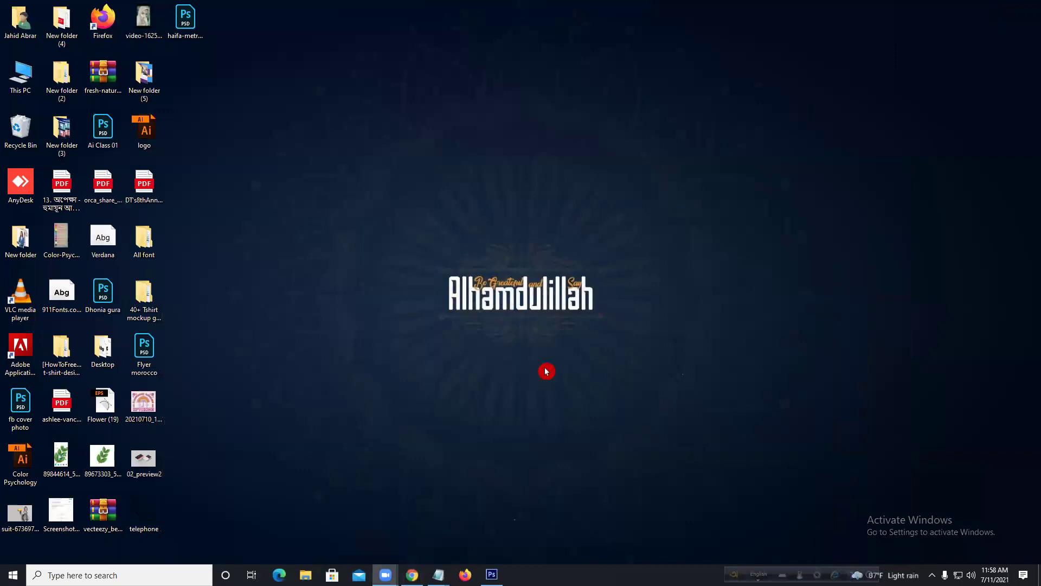
key("alt+Tab")
scroll(122, 89, "up", 5)
scroll(122, 89, "up", 5)
scroll(122, 88, "up", 5)
left_click_drag(123, 88, 43, 96)
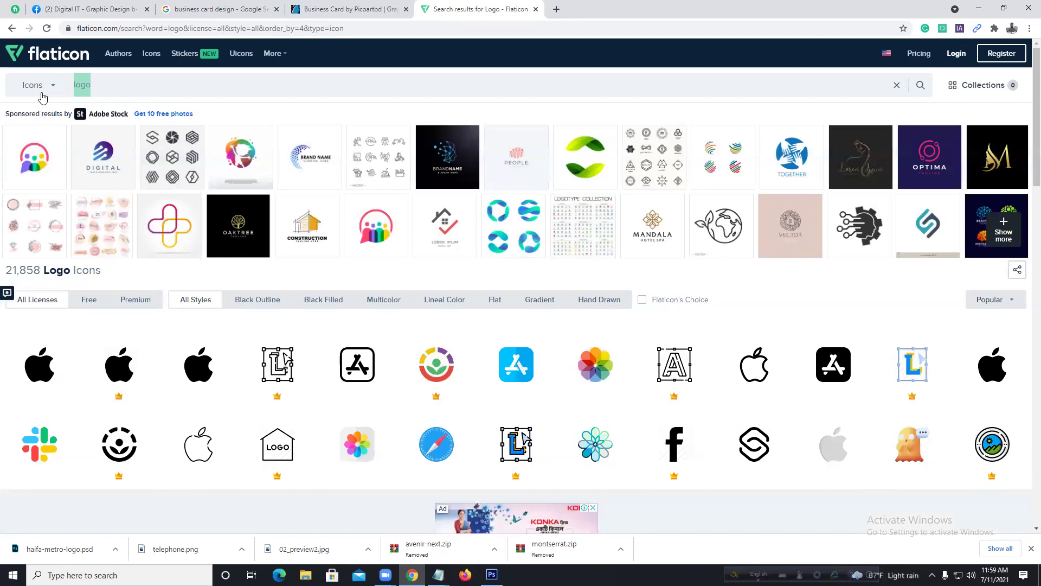
type("mail")
key("Return")
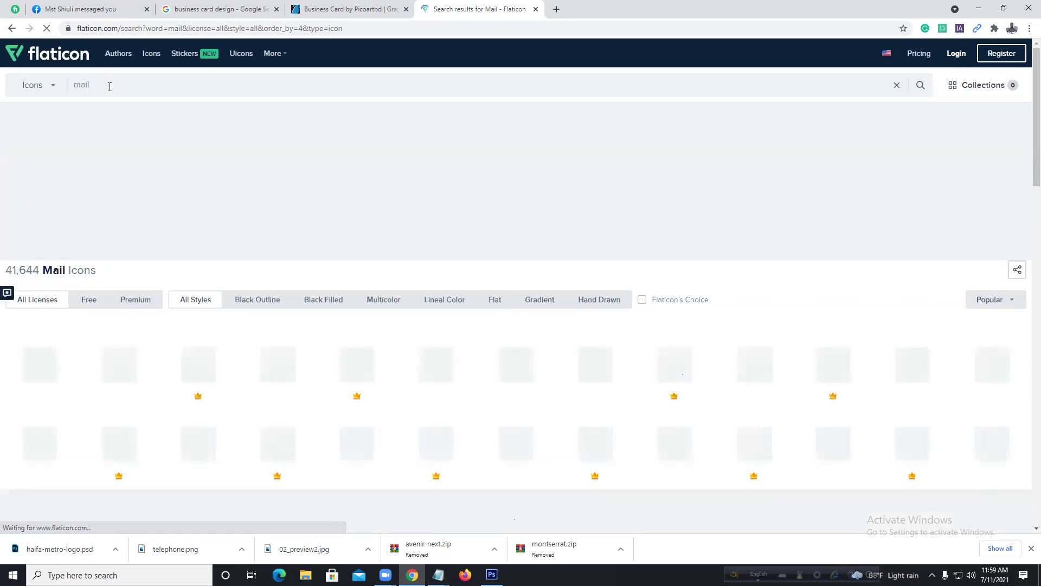
Step: Download the outline mail icon free as a PSD named mail to the Desktop
scroll(274, 287, "down", 1)
scroll(274, 287, "down", 2)
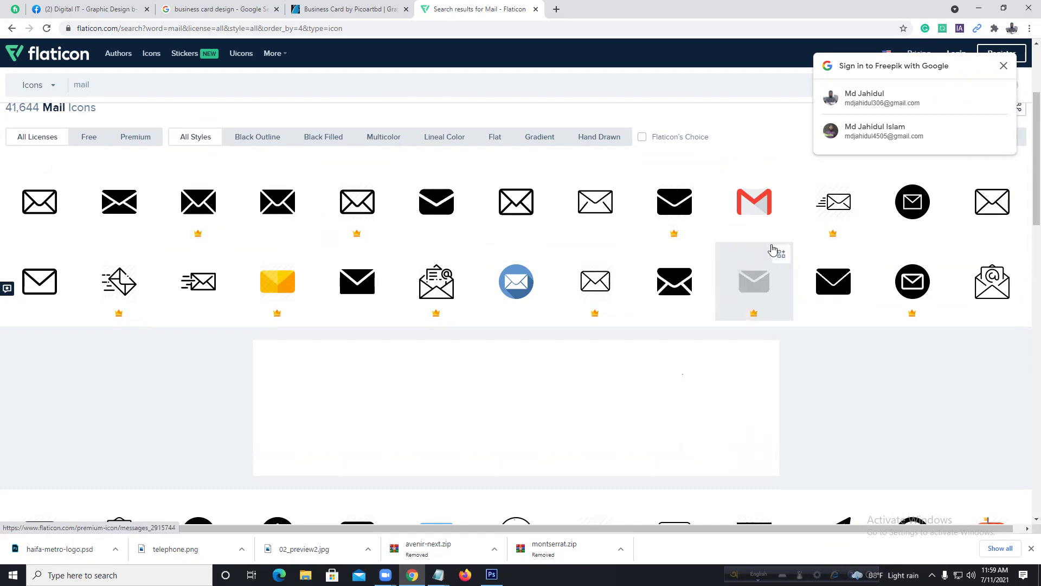
left_click(33, 207)
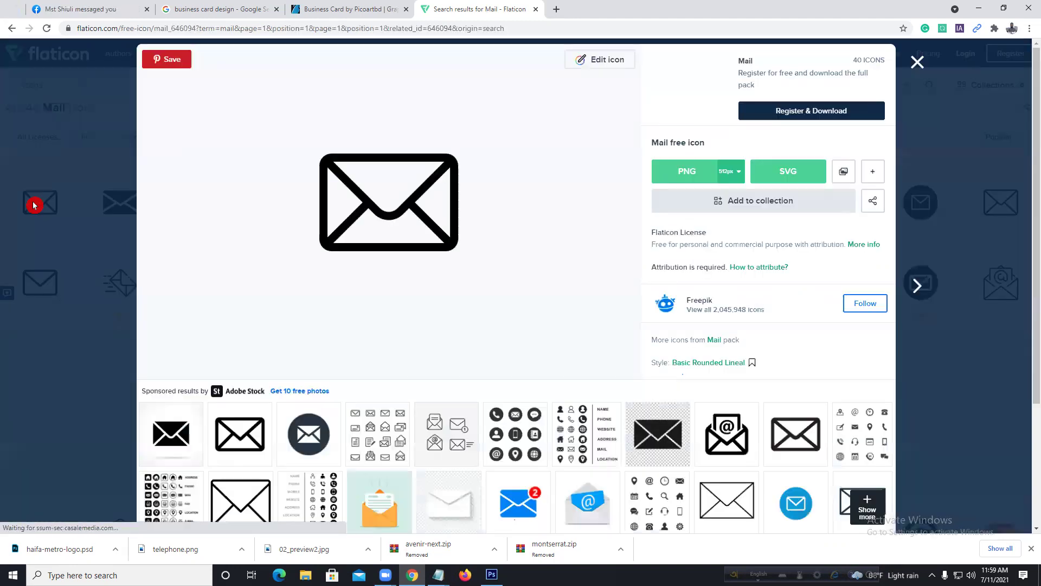
left_click(917, 62)
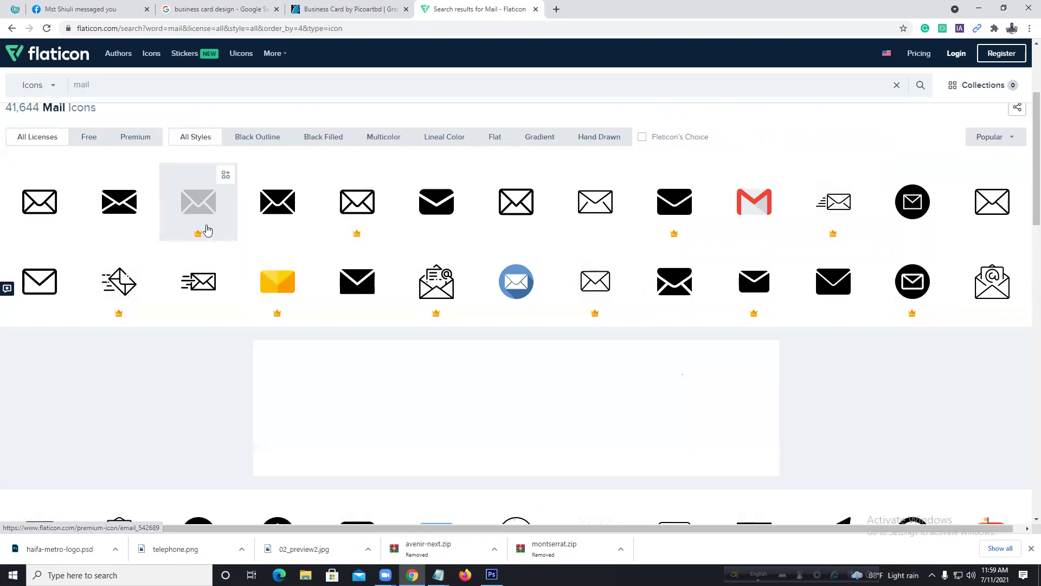
left_click(39, 202)
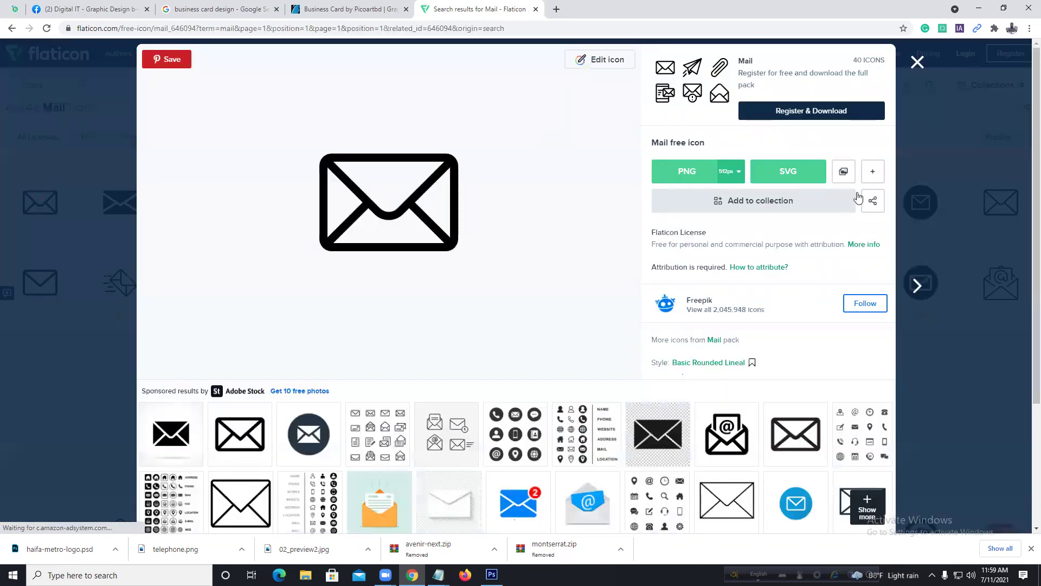
left_click(875, 174)
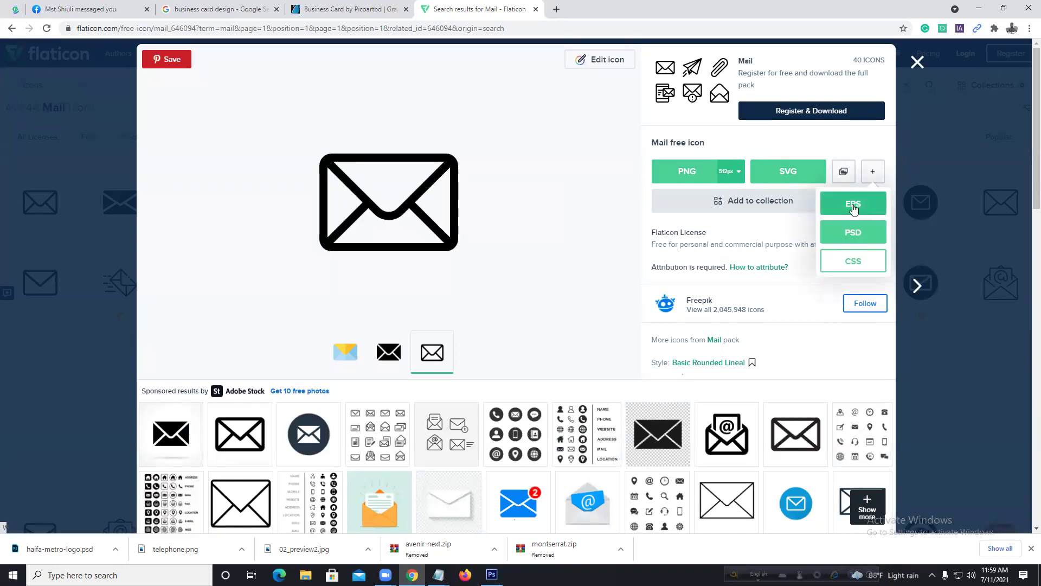
left_click(850, 234)
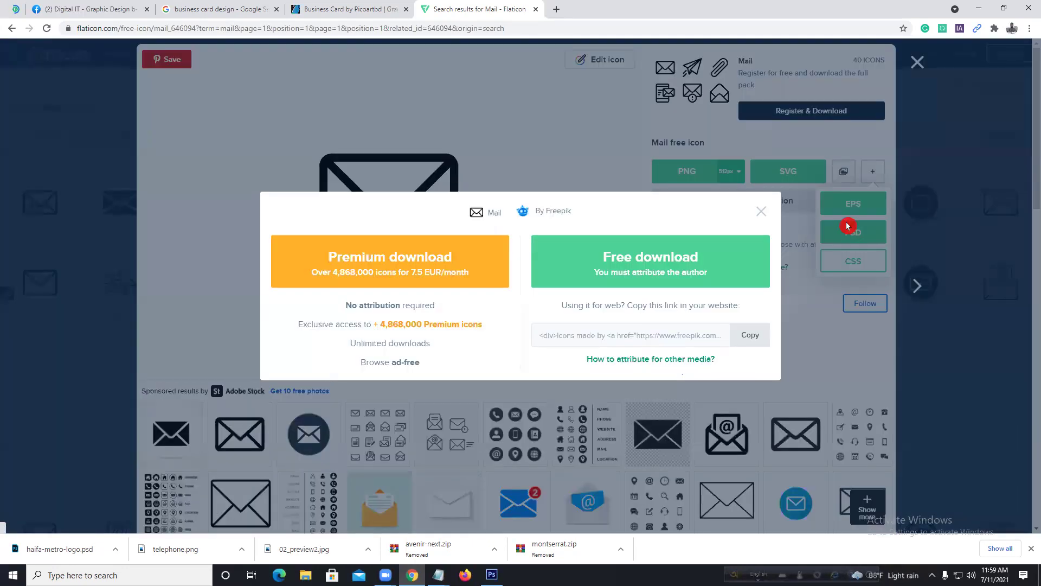
left_click(660, 266)
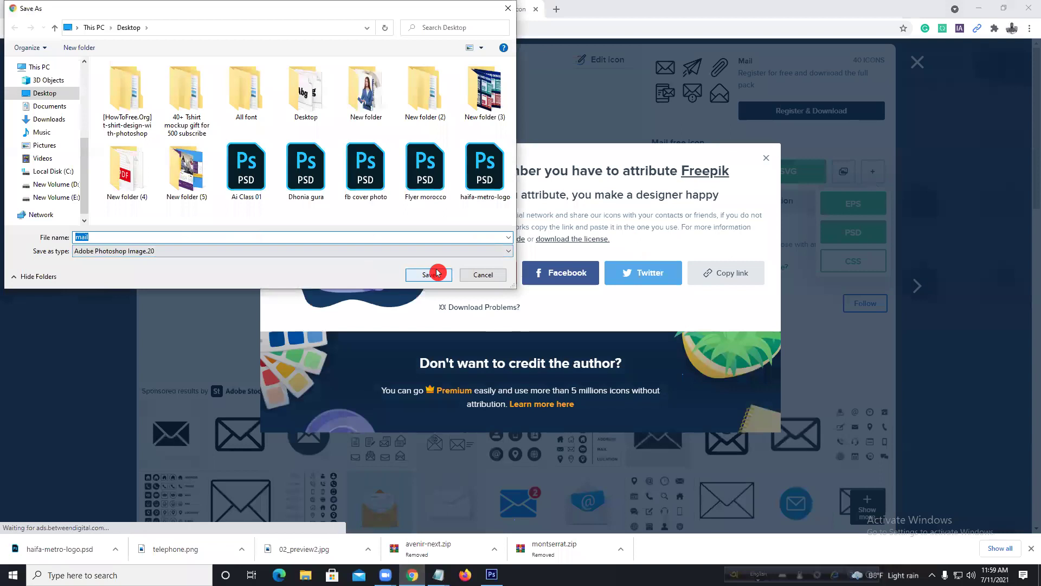
left_click(426, 269)
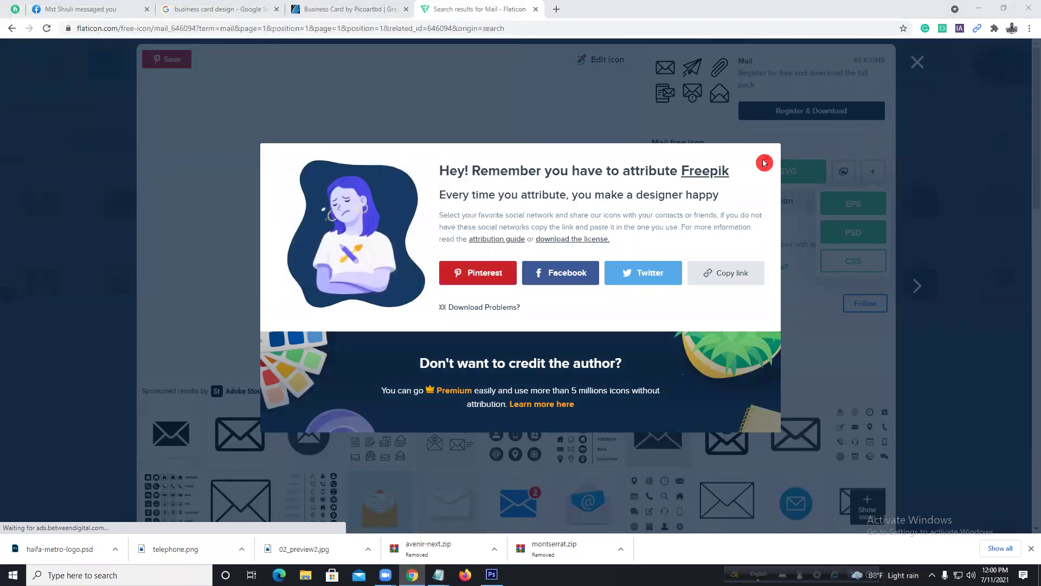
left_click(899, 120)
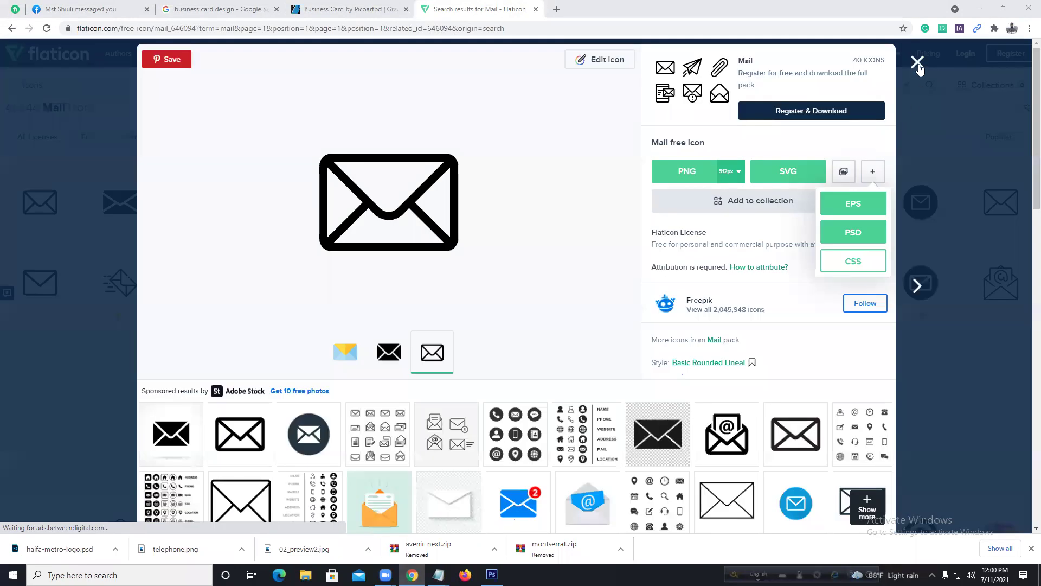
left_click(917, 64)
Step: Replace the Flaticon search term with 'location' and run the search
left_click(89, 87)
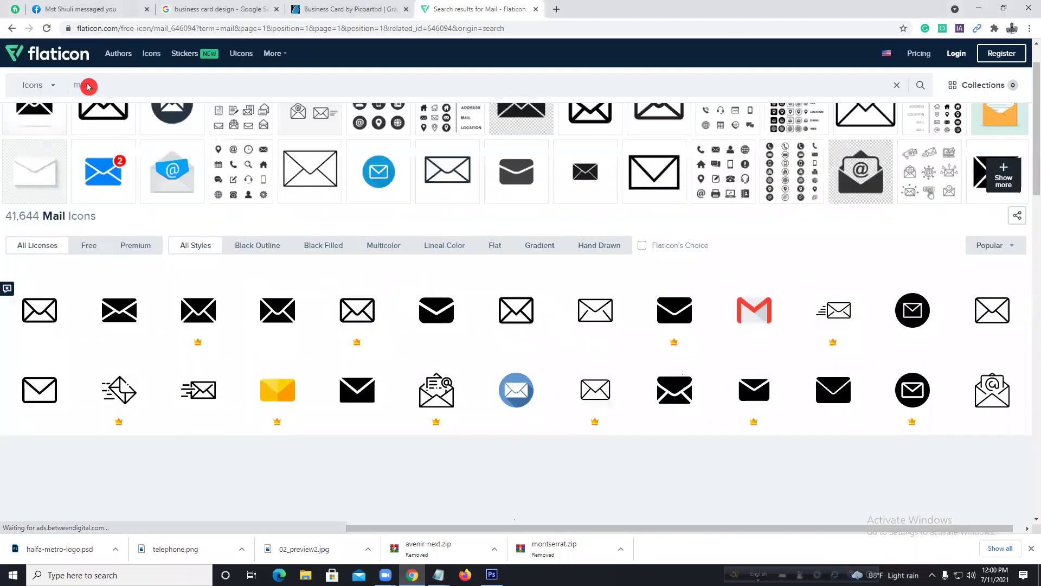
type("lo")
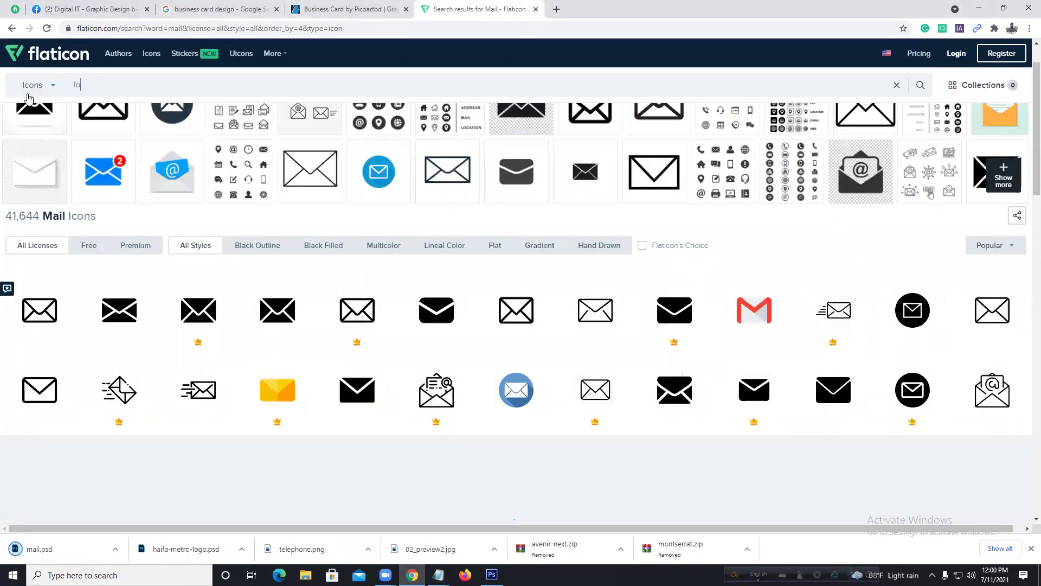
type("cato")
key("BackSpace")
type("ion")
key("Return")
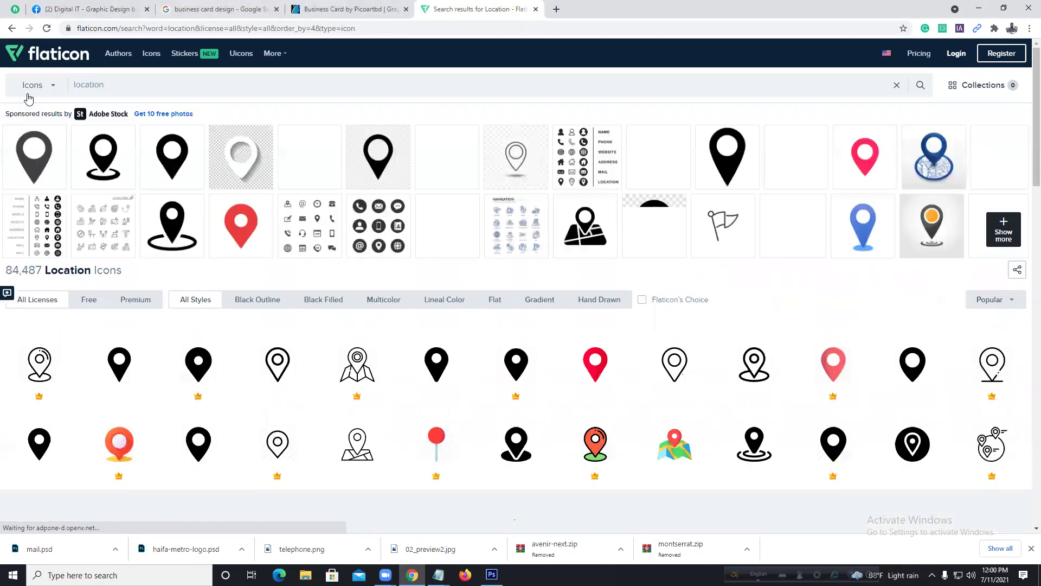
scroll(380, 244, "down", 3)
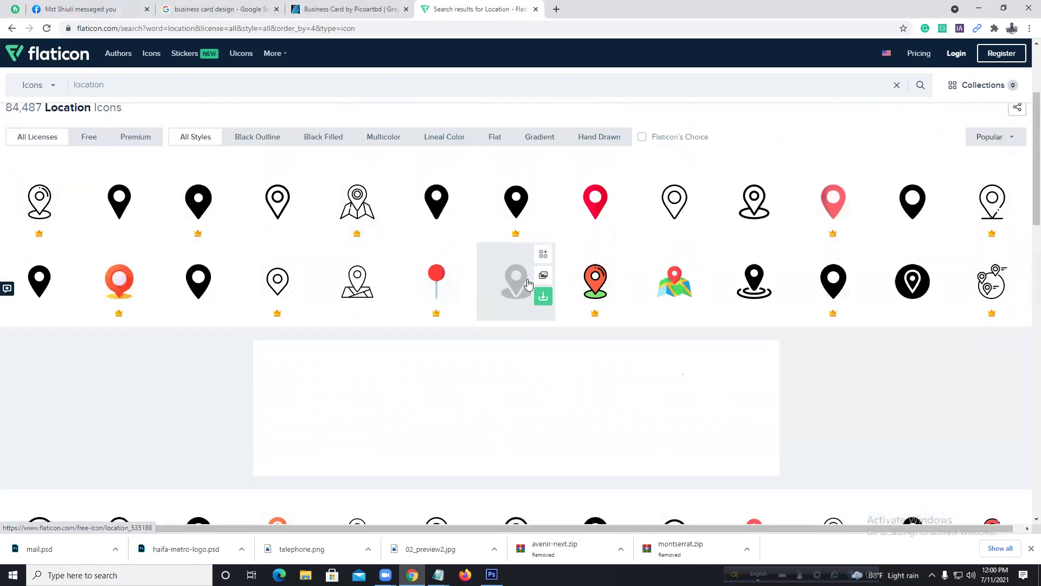
mouse_move(278, 364)
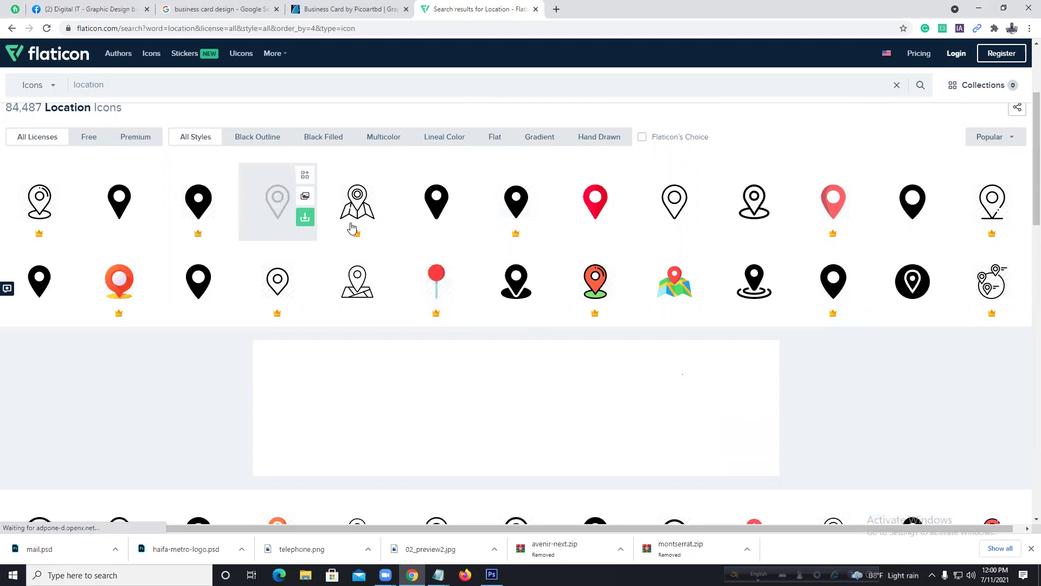
Step: Download the outline location pin free as placeholder.png and close the popups
left_click(286, 204)
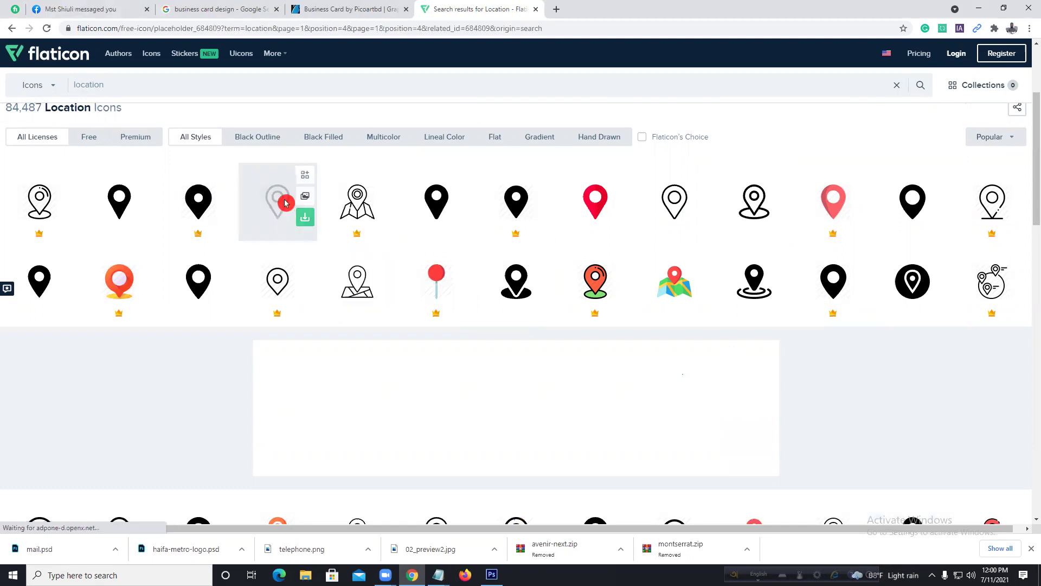
left_click(683, 176)
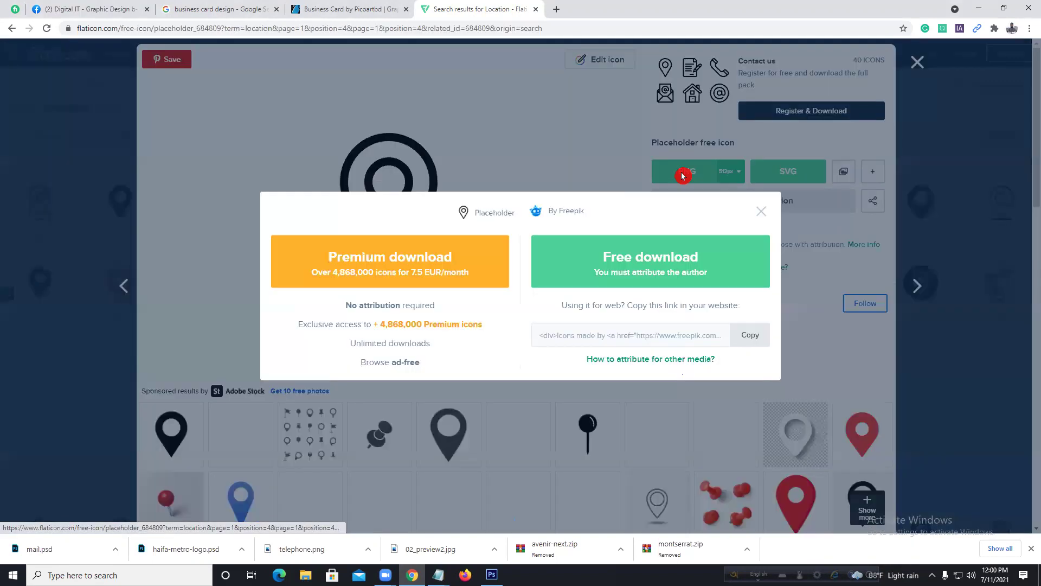
left_click(604, 271)
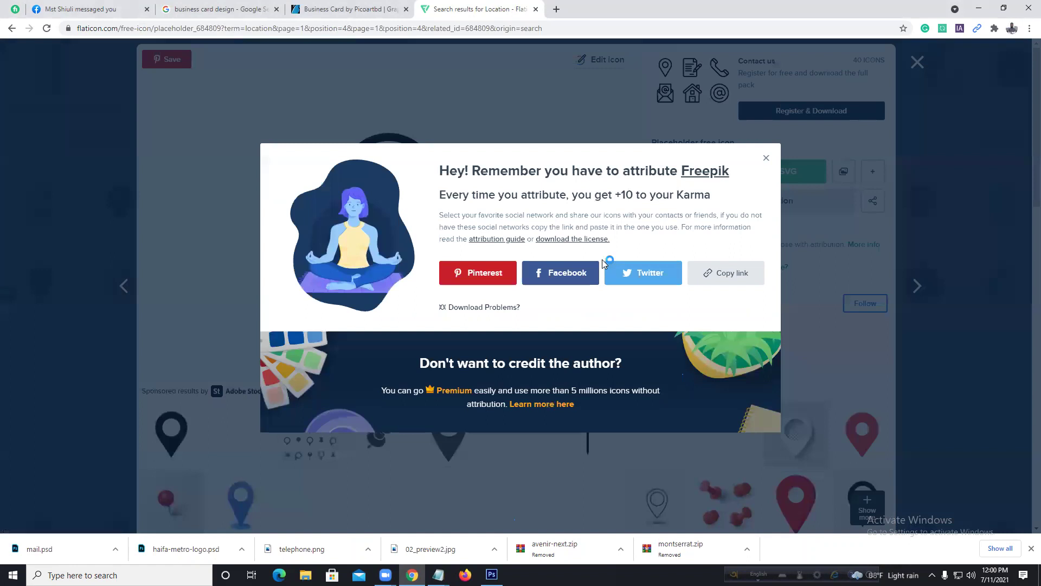
left_click(434, 274)
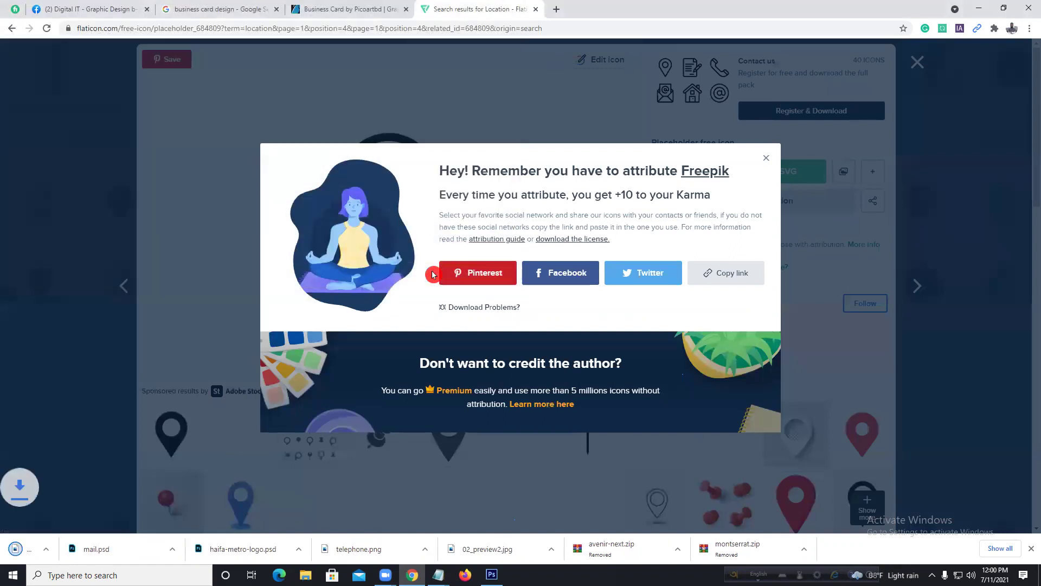
left_click(909, 84)
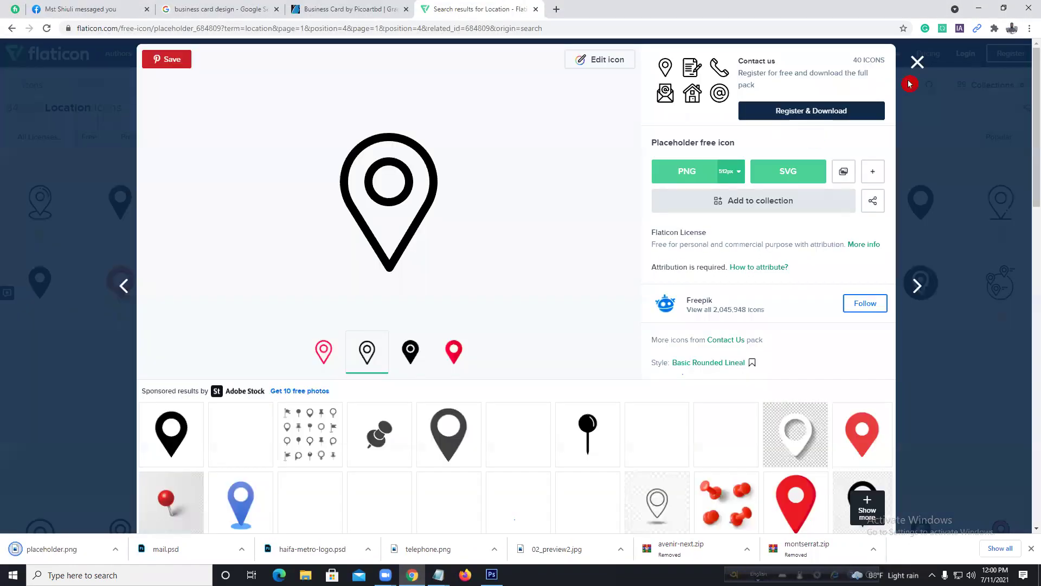
left_click(917, 64)
left_click(878, 106)
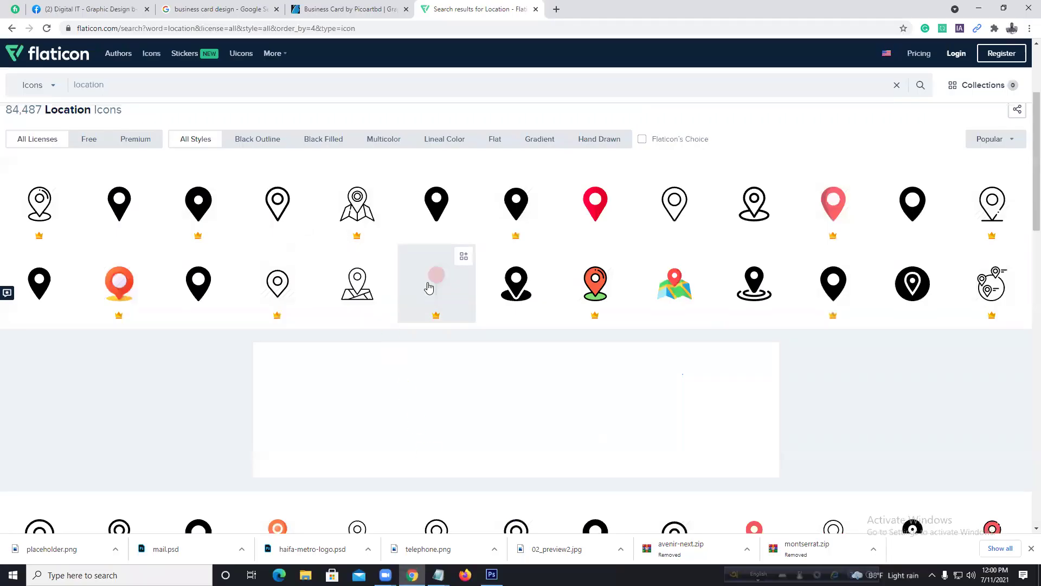
Step: Delete every stored Flaticon cookie from the site info panel and reload the Location results
scroll(428, 282, "up", 3)
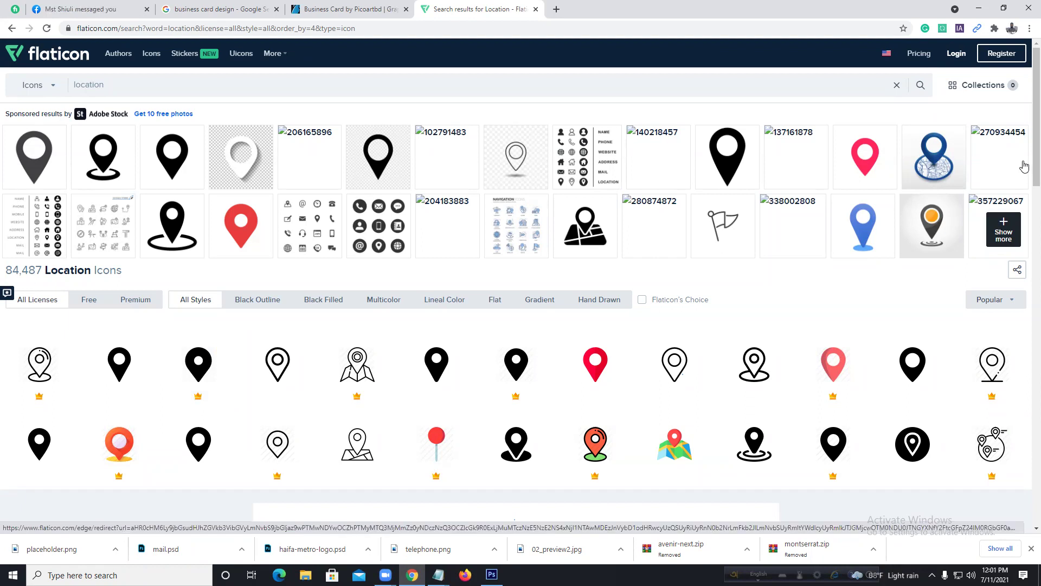
left_click(69, 29)
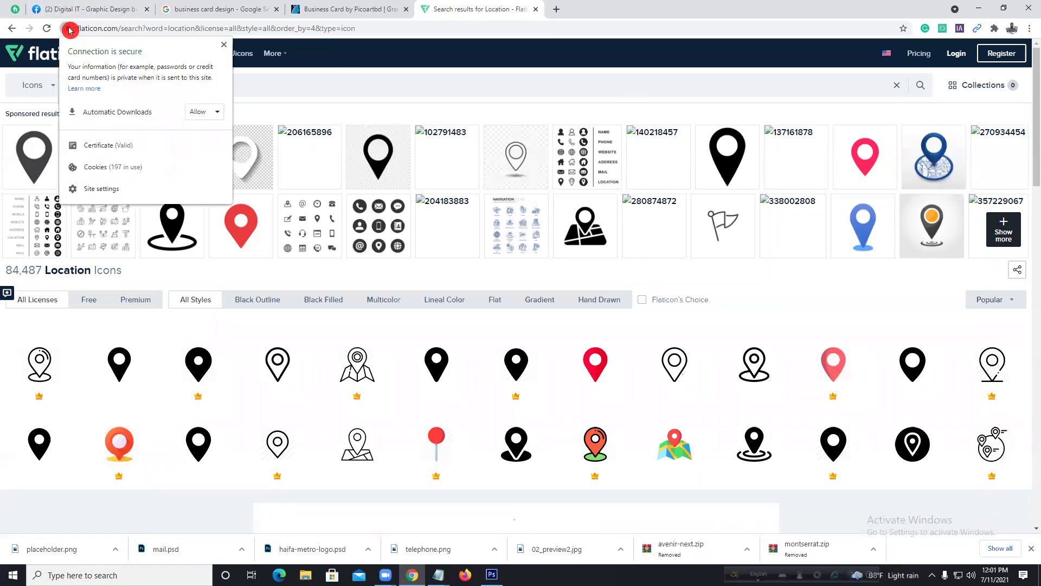
left_click(113, 165)
left_click(485, 294)
left_click(475, 293)
left_click(475, 293)
left_click(475, 293)
left_click(475, 293)
left_click(475, 294)
left_click(475, 294)
left_click(475, 294)
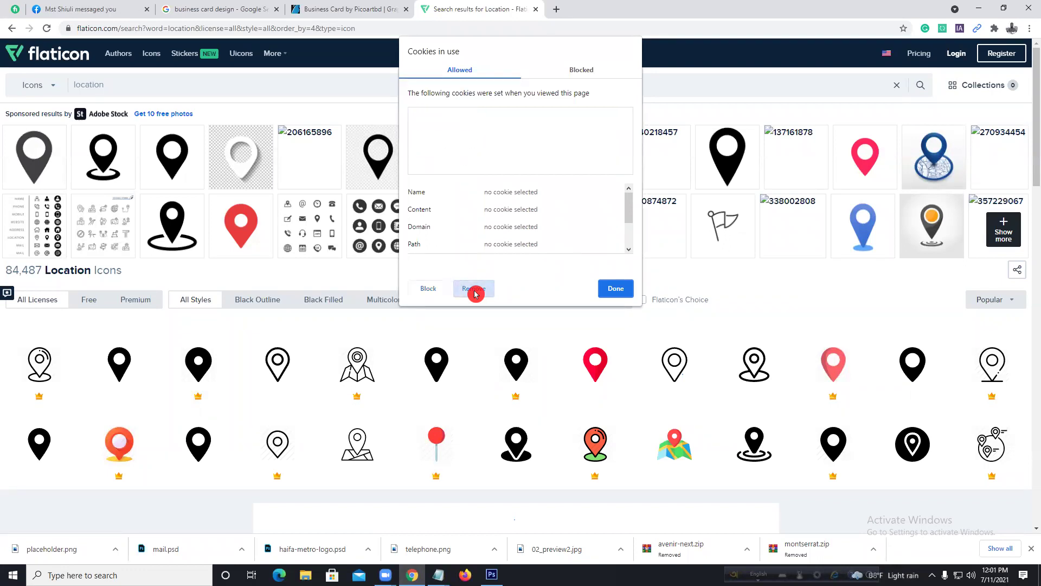
left_click(618, 291)
left_click(47, 29)
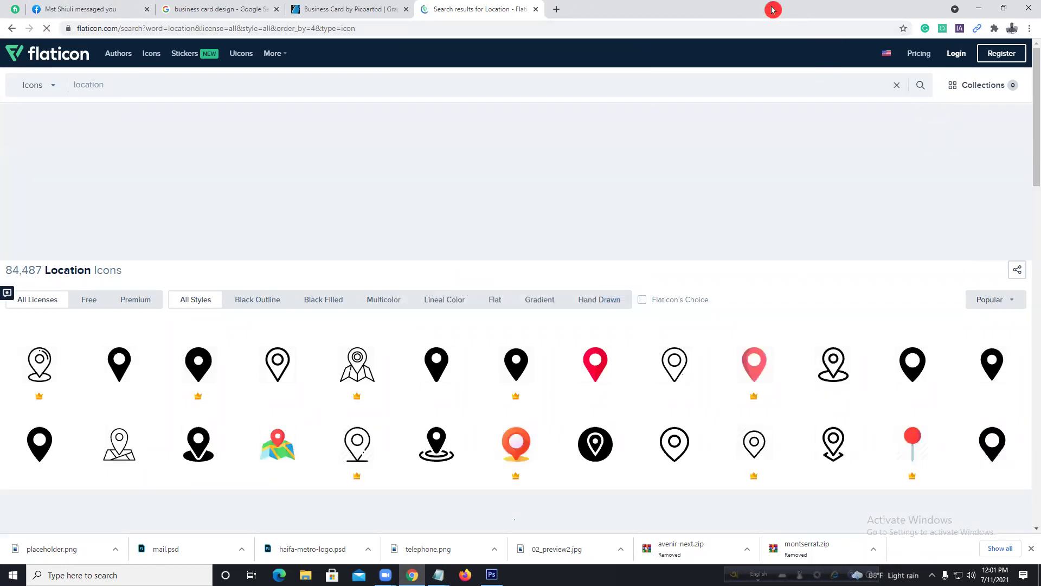
key("alt+Tab")
Step: Shrink the dark GREEN LIGHT text to 24 pt and move it onto the logo area
left_click(875, 247)
left_click(831, 157)
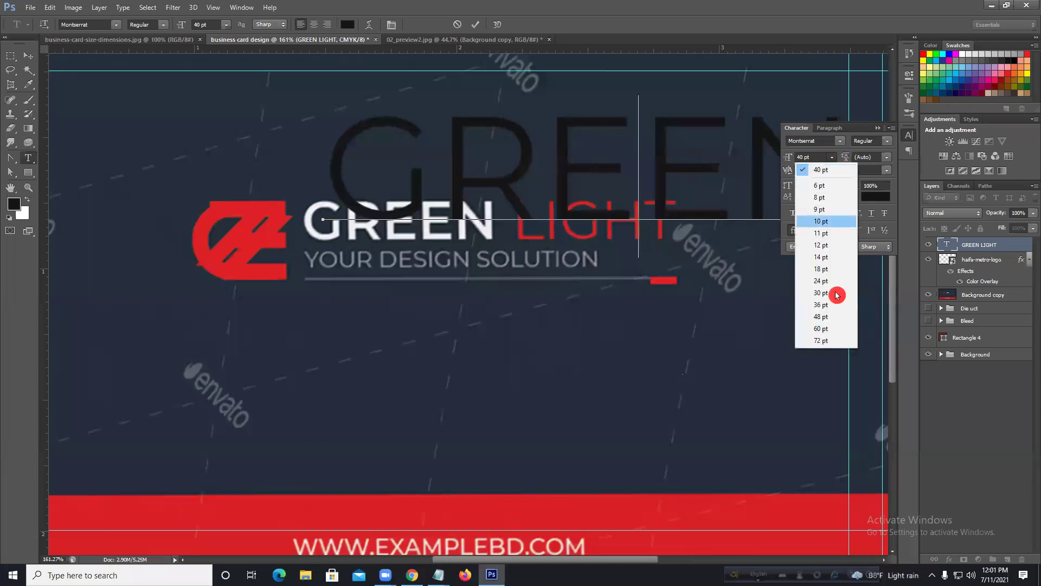
left_click(832, 281)
left_click(28, 56)
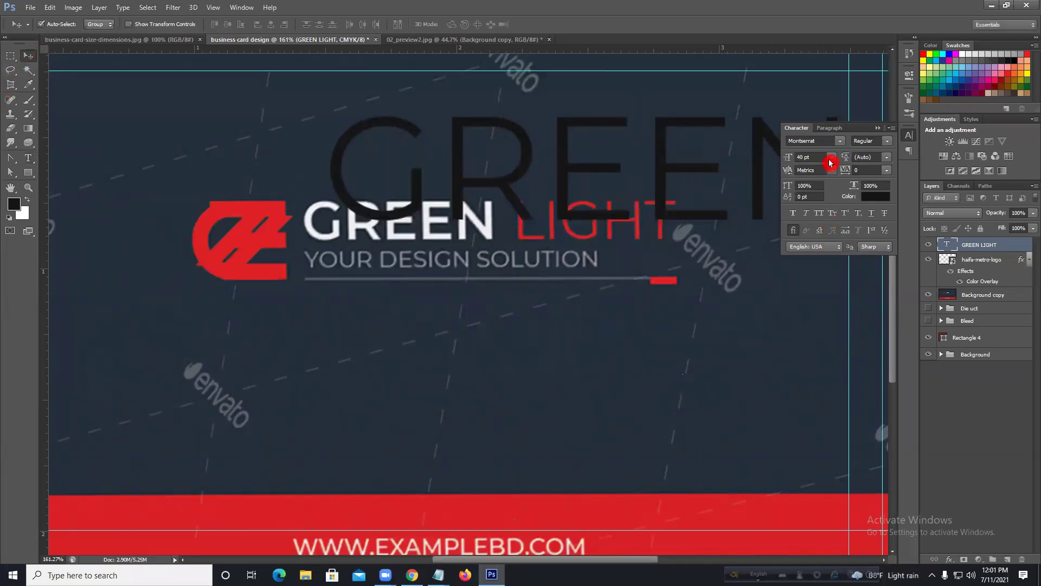
left_click(829, 162)
left_click(828, 280)
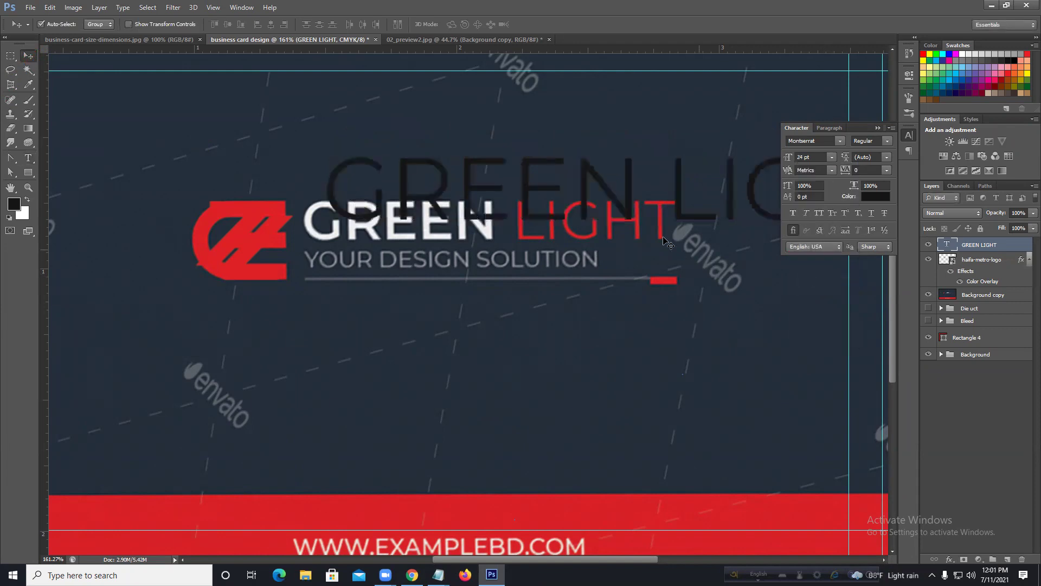
mouse_move(611, 206)
left_mouse_down()
mouse_move(418, 243)
mouse_move(583, 230)
left_mouse_up()
Step: Make the dark title copy 14 pt Montserrat SemiBold and place it over the reference title
left_click(812, 156)
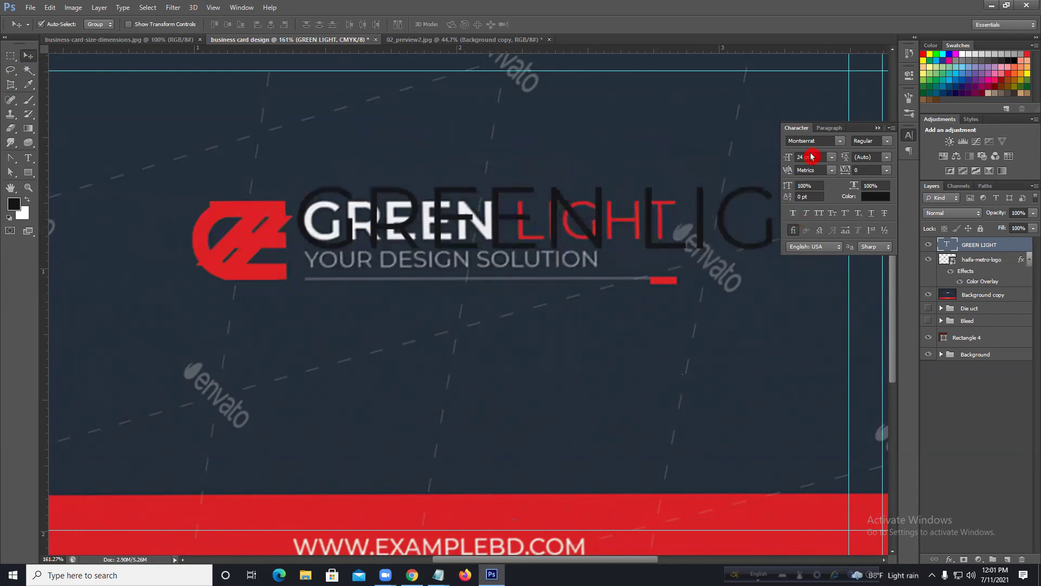
left_click(831, 158)
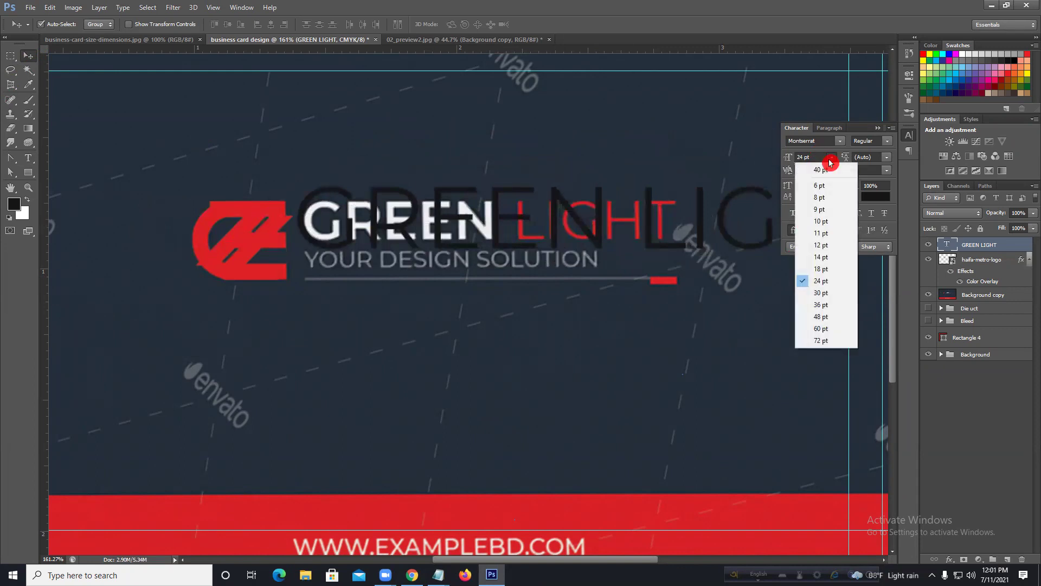
left_click(820, 257)
left_click_drag(503, 237, 513, 224)
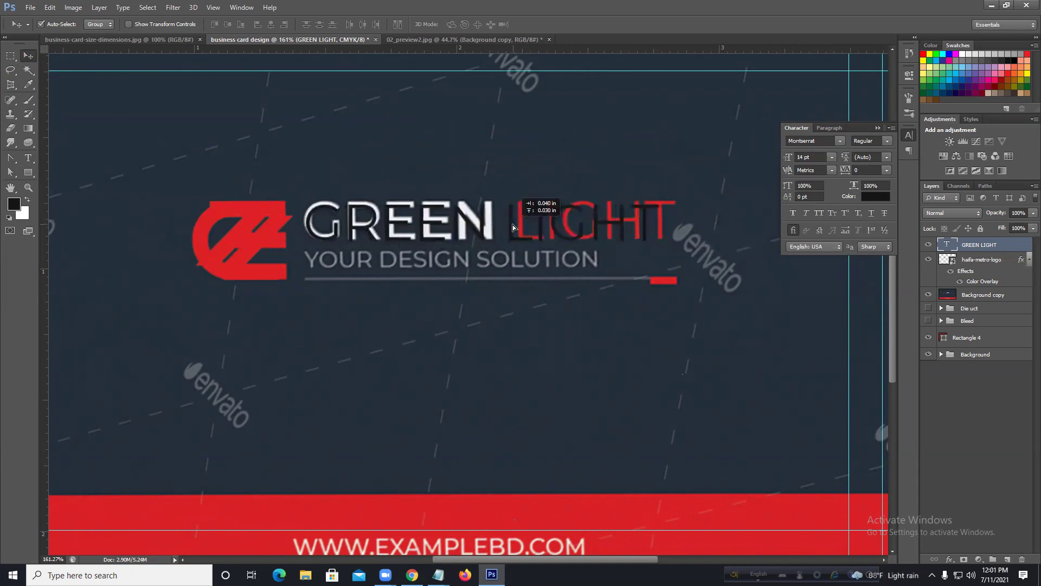
left_click_drag(882, 140, 906, 336)
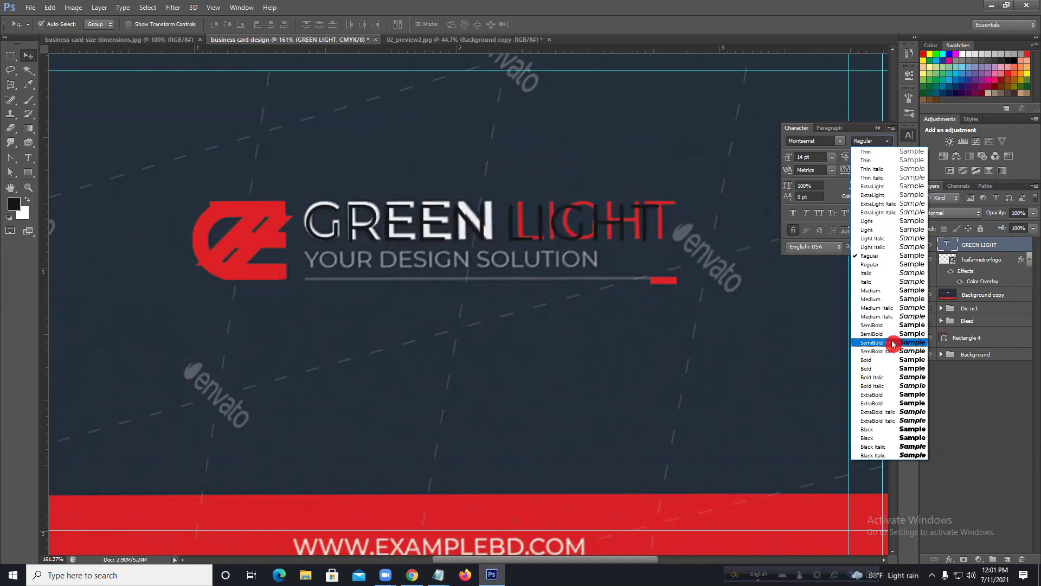
left_click(906, 335)
Step: Bump the dark copy to 15 pt and nudge it into line with the reference lettering
left_click_drag(505, 223, 483, 225)
left_click(819, 155)
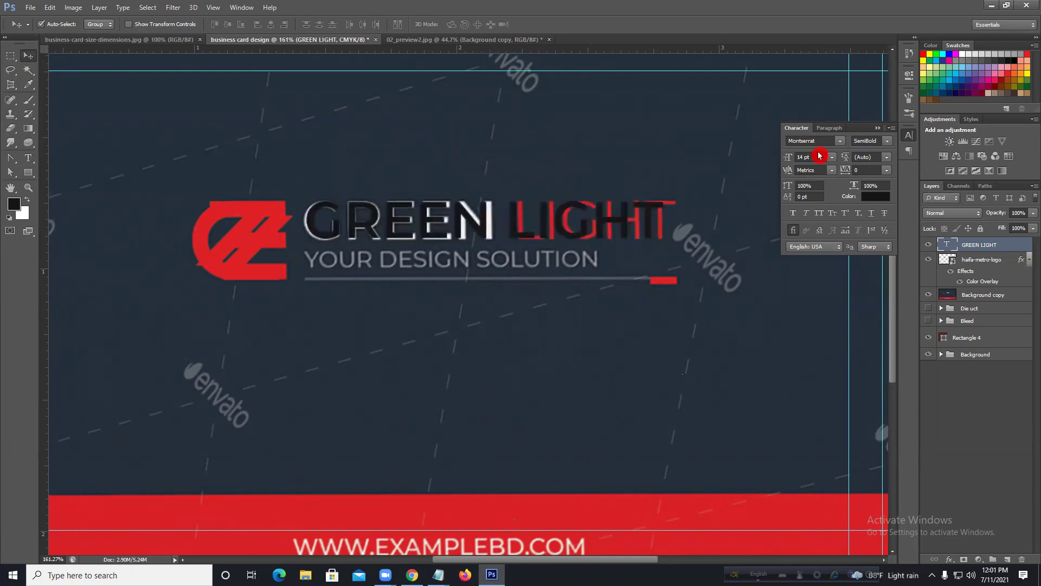
key("Up")
left_click_drag(493, 227, 489, 227)
left_click(8, 133)
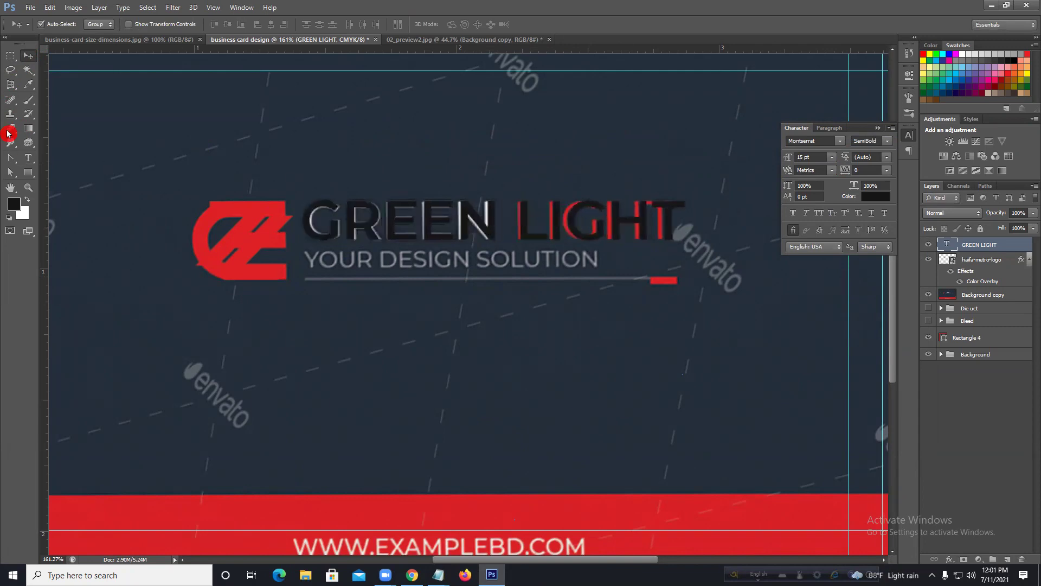
left_click(28, 157)
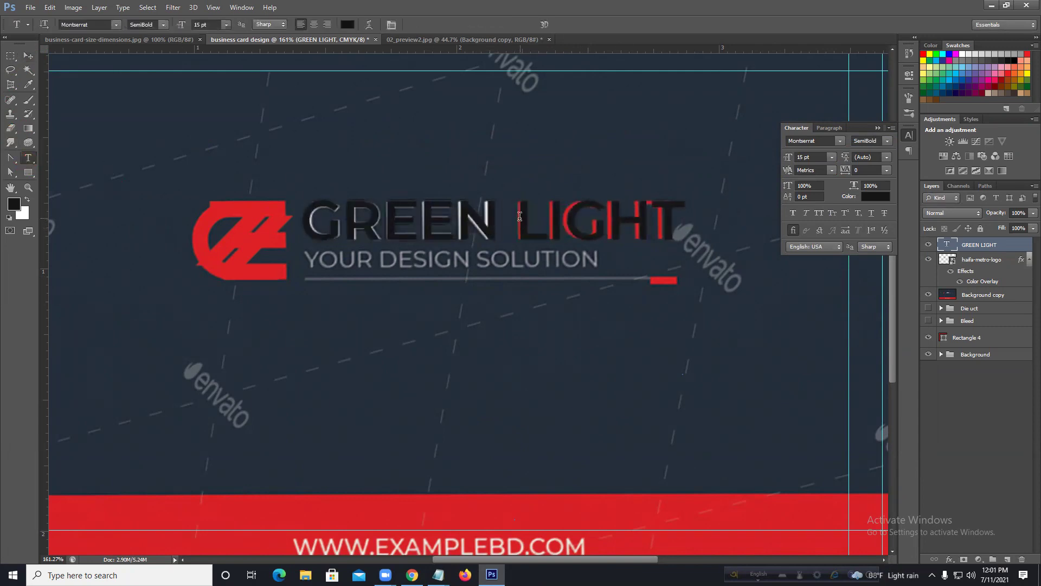
Step: Set the word LIGHT to Montserrat Regular weight
left_click_drag(519, 215, 685, 218)
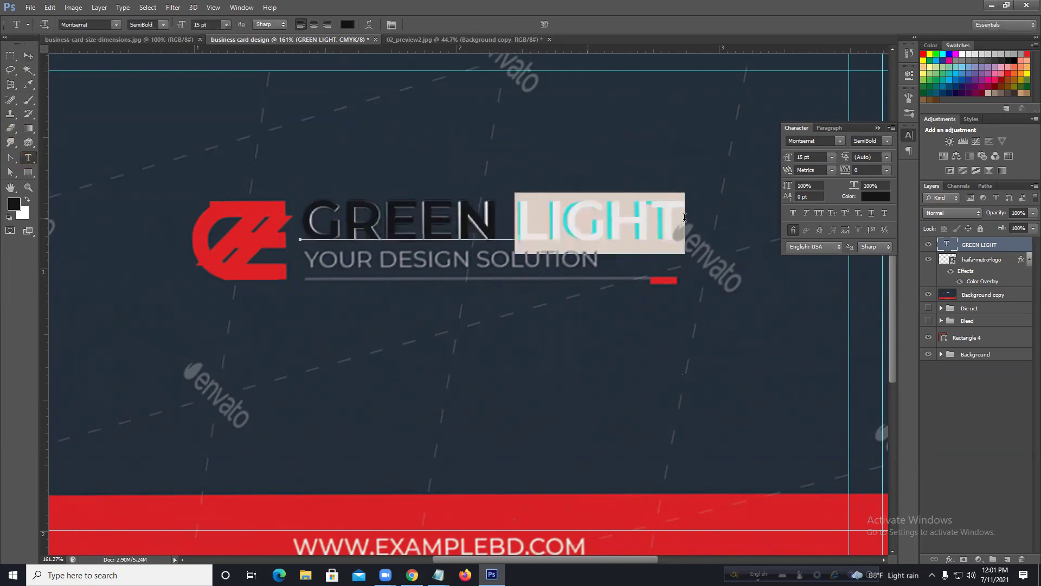
left_click(887, 141)
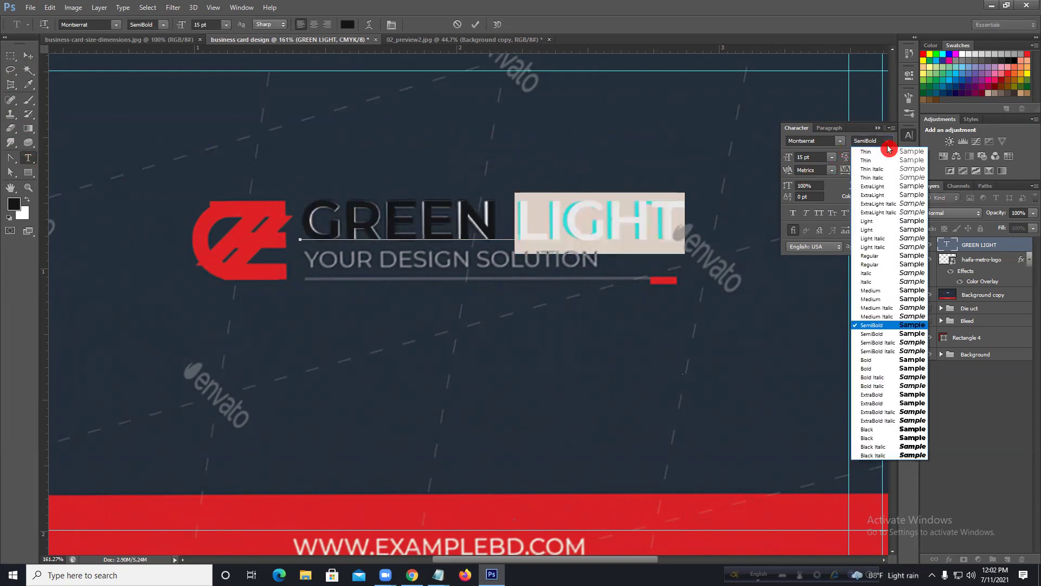
left_click(873, 264)
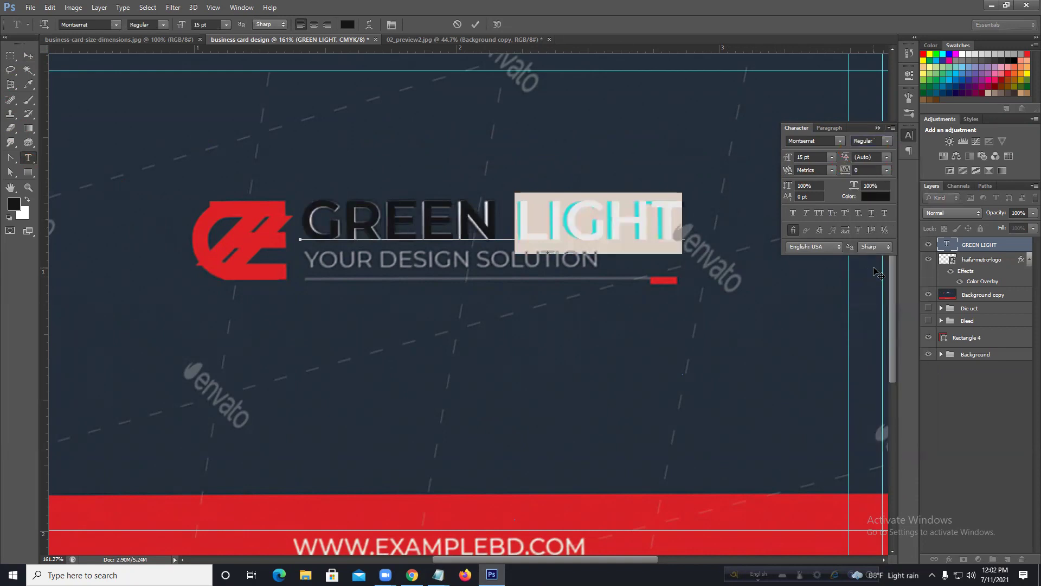
left_click(661, 211)
Step: Colour GREEN white and LIGHT the logo's red, then commit the title
left_click_drag(499, 222, 454, 219)
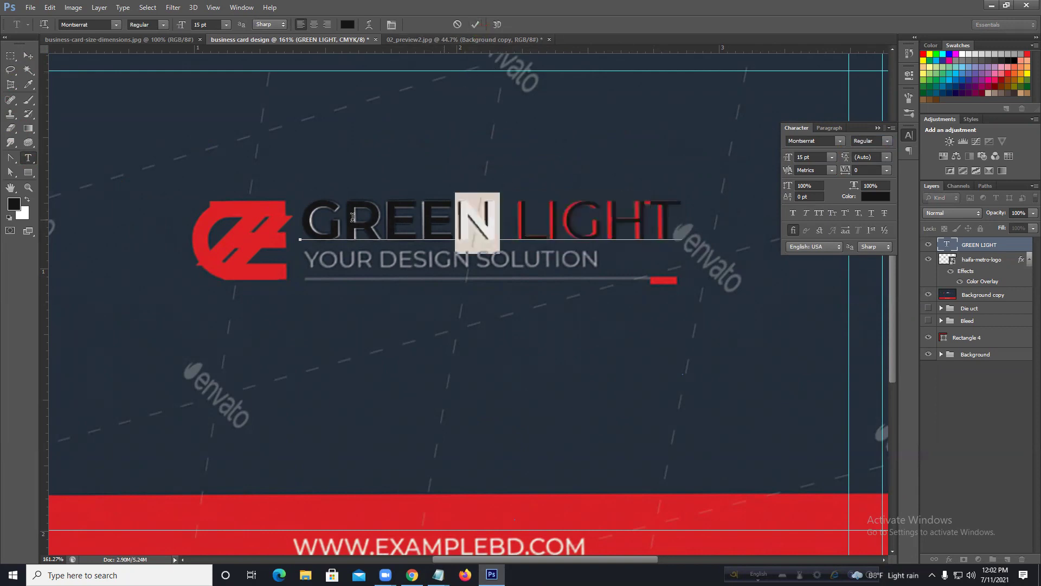
left_click_drag(352, 217, 302, 219)
left_click(884, 194)
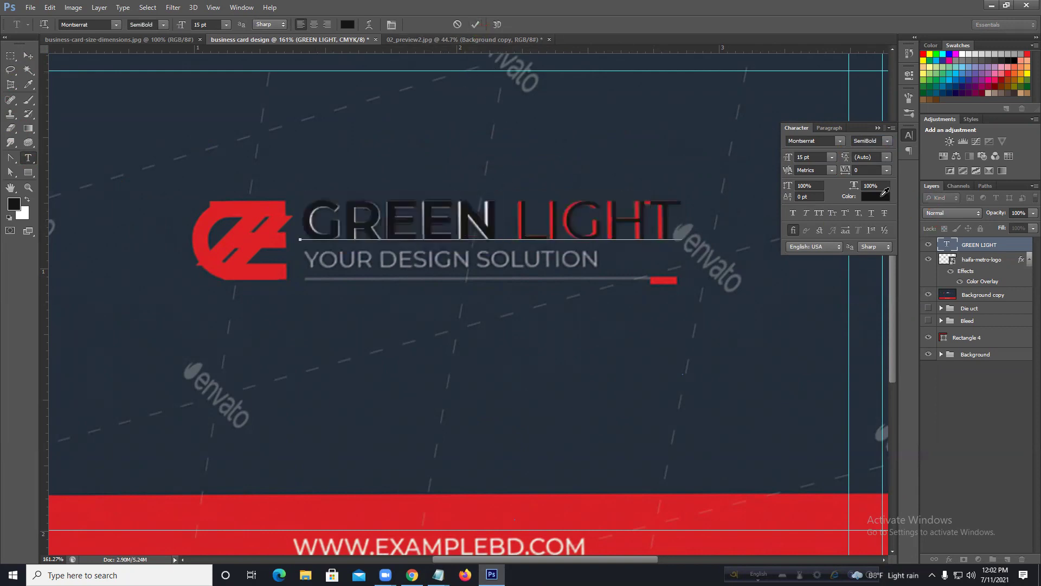
left_click_drag(657, 290, 586, 261)
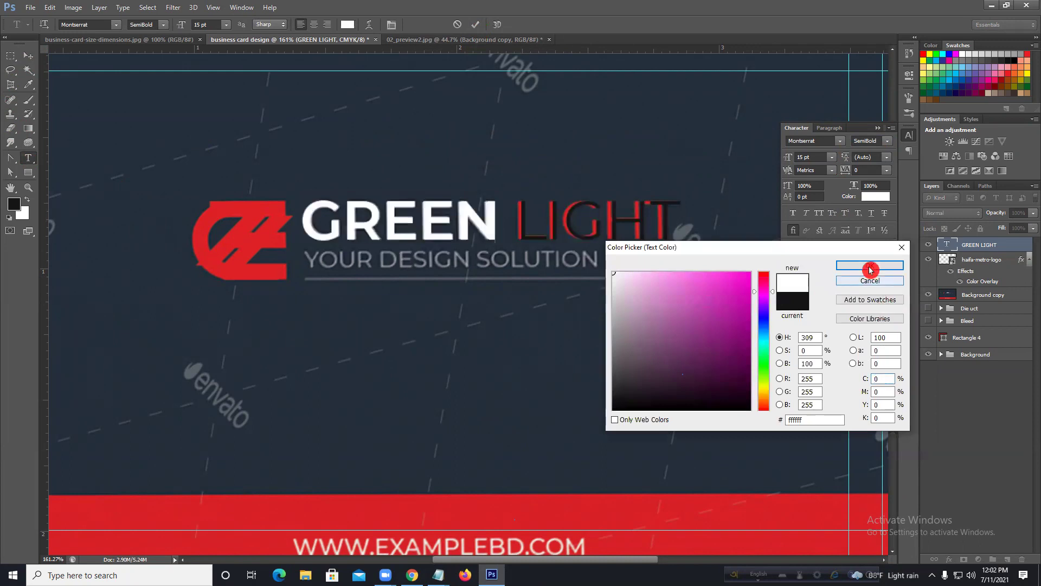
left_click(870, 267)
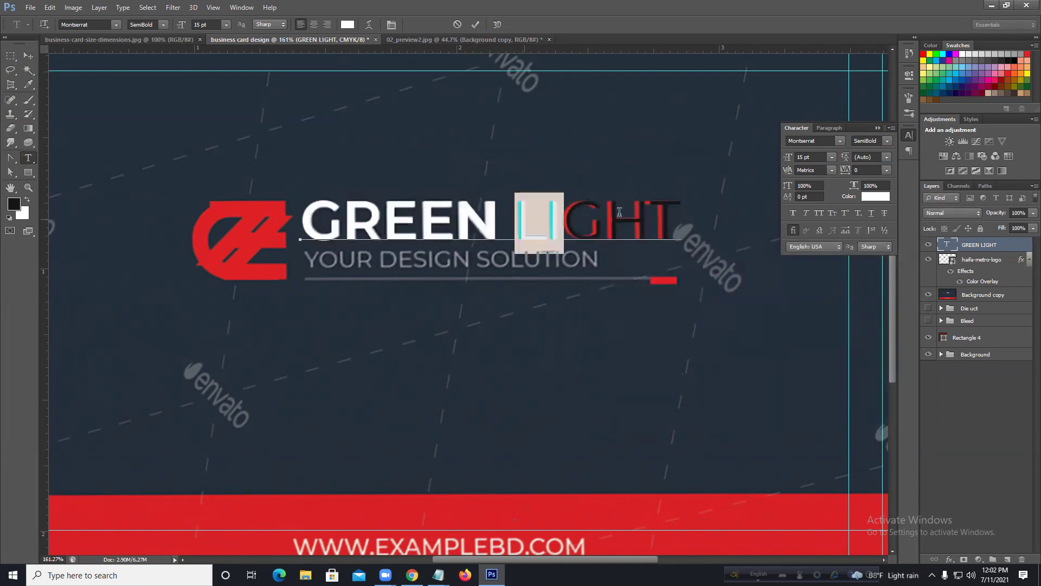
left_click_drag(508, 214, 727, 220)
left_click(884, 196)
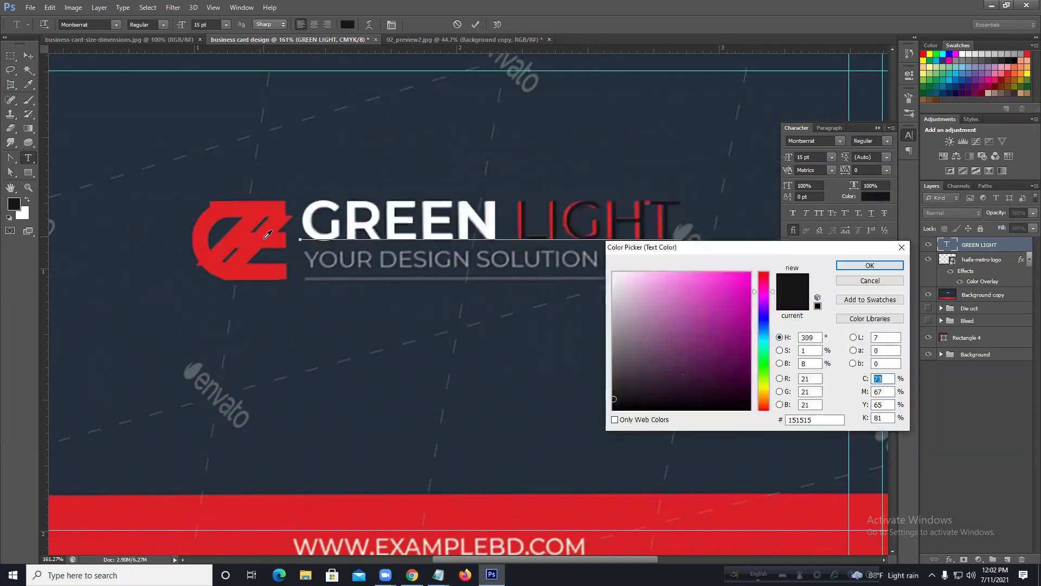
left_click(266, 238)
left_click(859, 271)
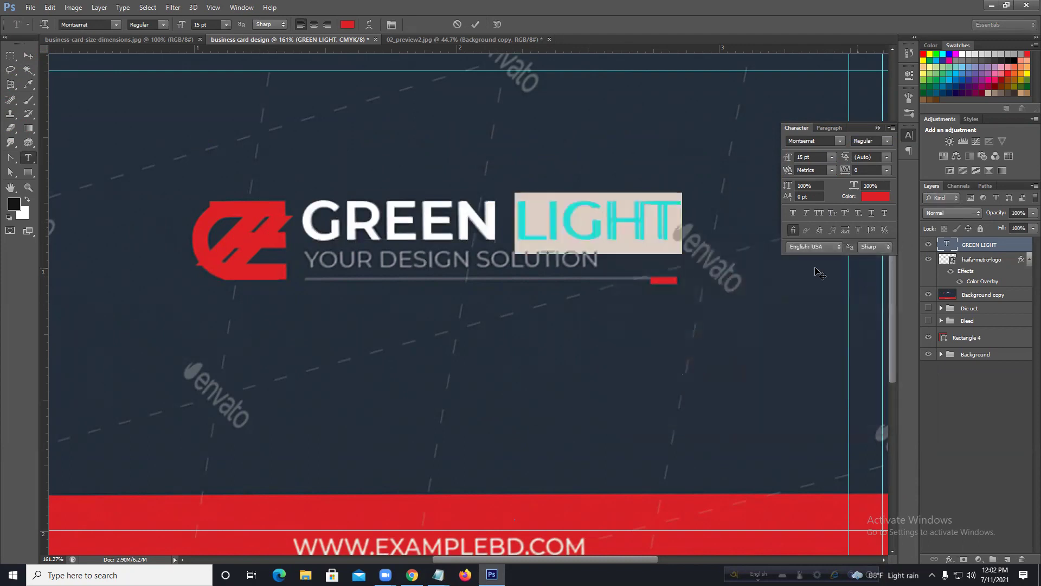
left_click(479, 26)
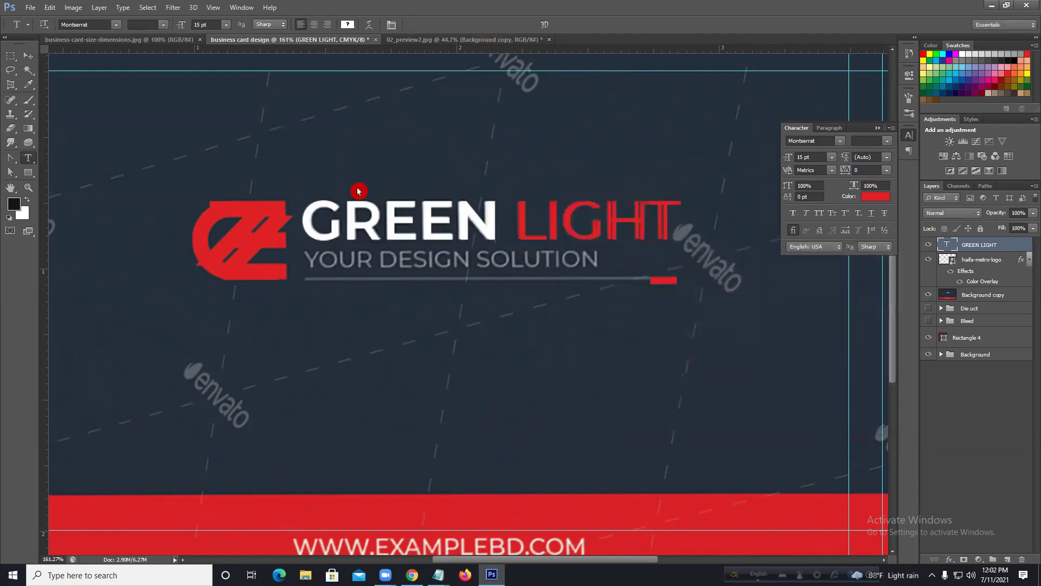
Step: Type the tagline 'YOUR DESIGN SOLUTION' on a new text line below the title
left_click(350, 328)
left_click(475, 24)
left_click(349, 310)
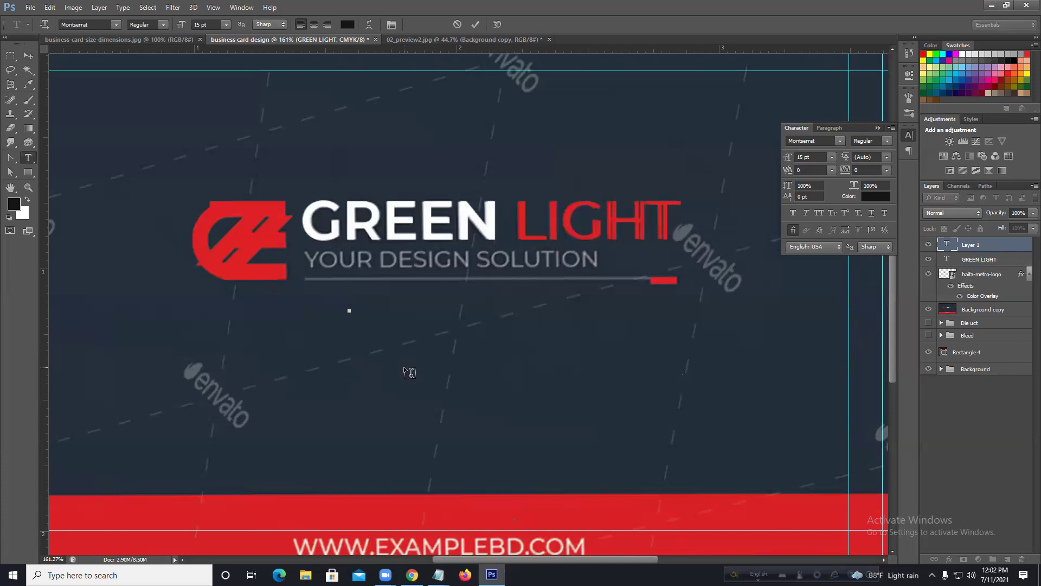
type("YOUR")
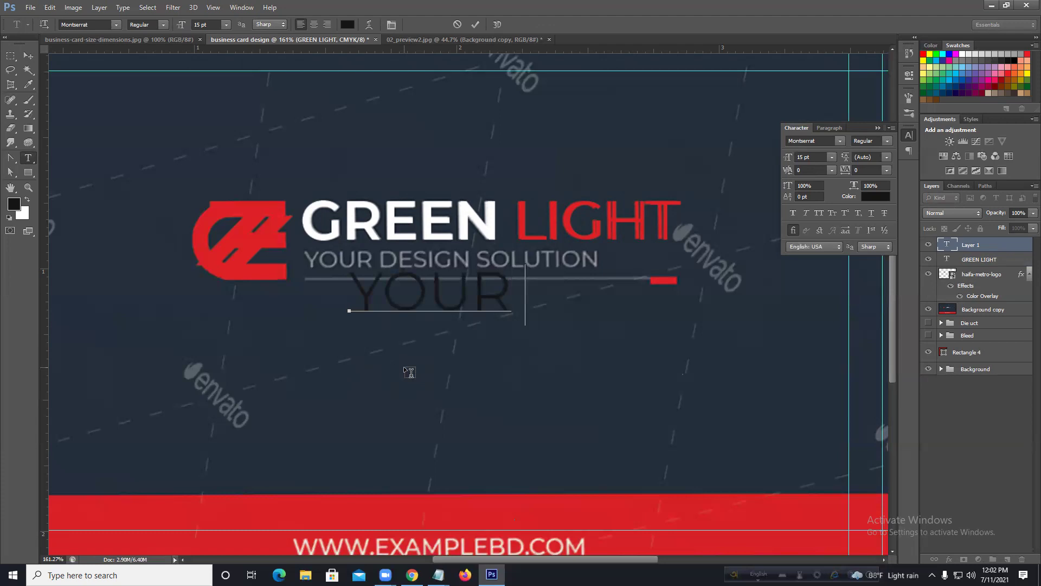
type(" DESIGN SOLU")
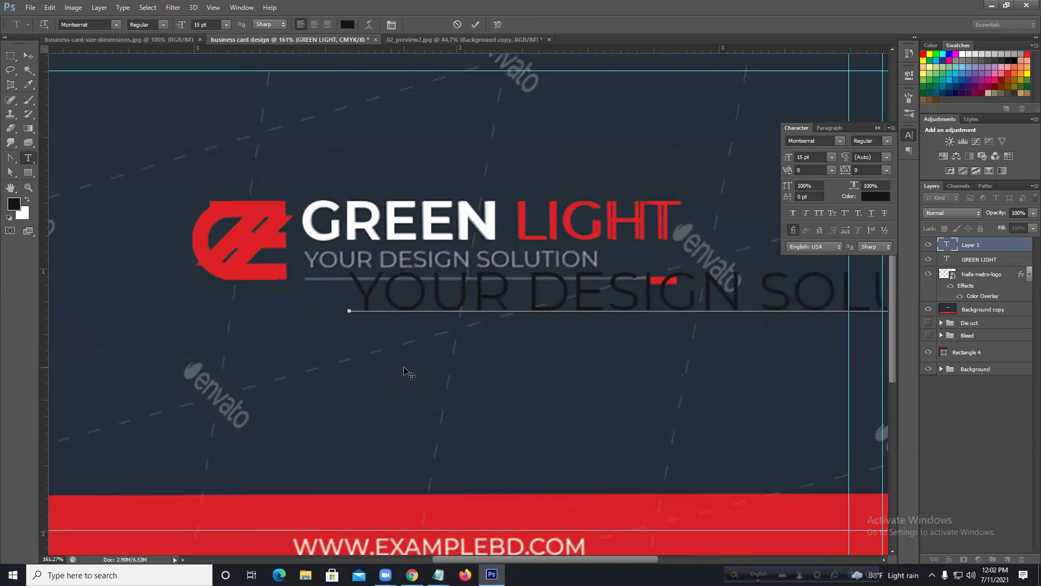
left_click(471, 26)
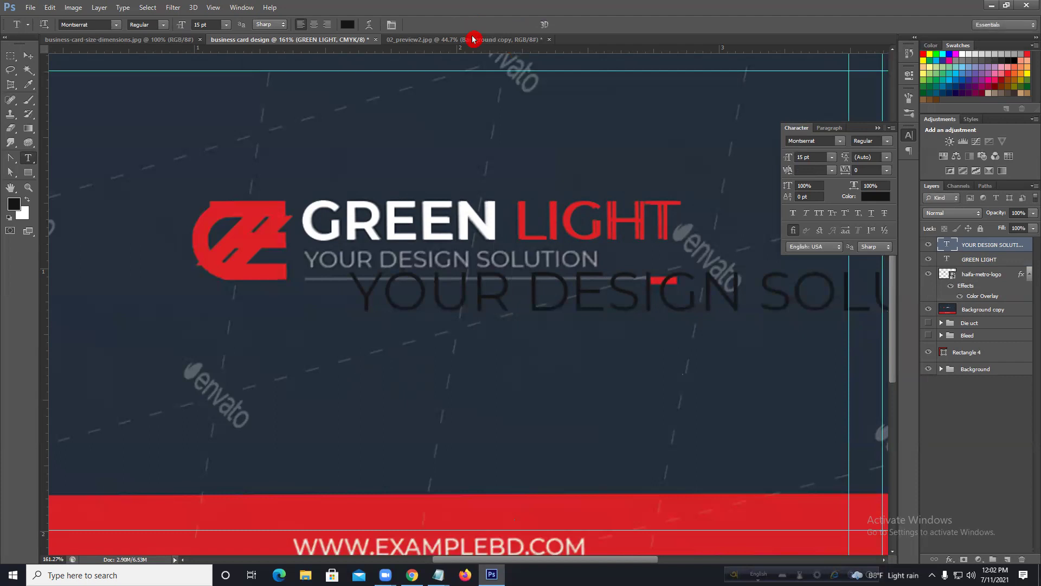
Step: Set the tagline to 9 pt and move it onto the reference tagline
left_click(834, 157)
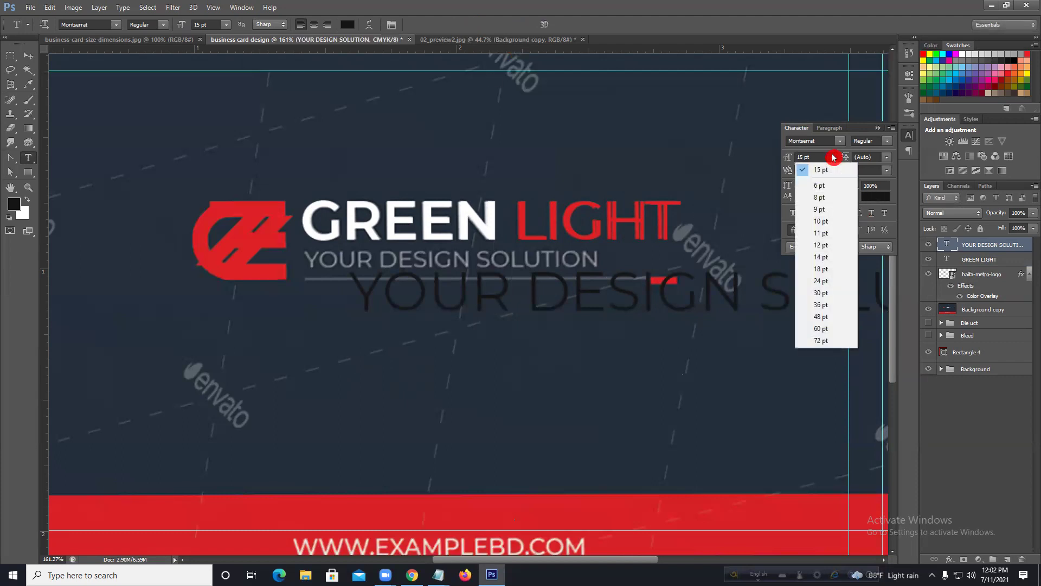
left_click(825, 205)
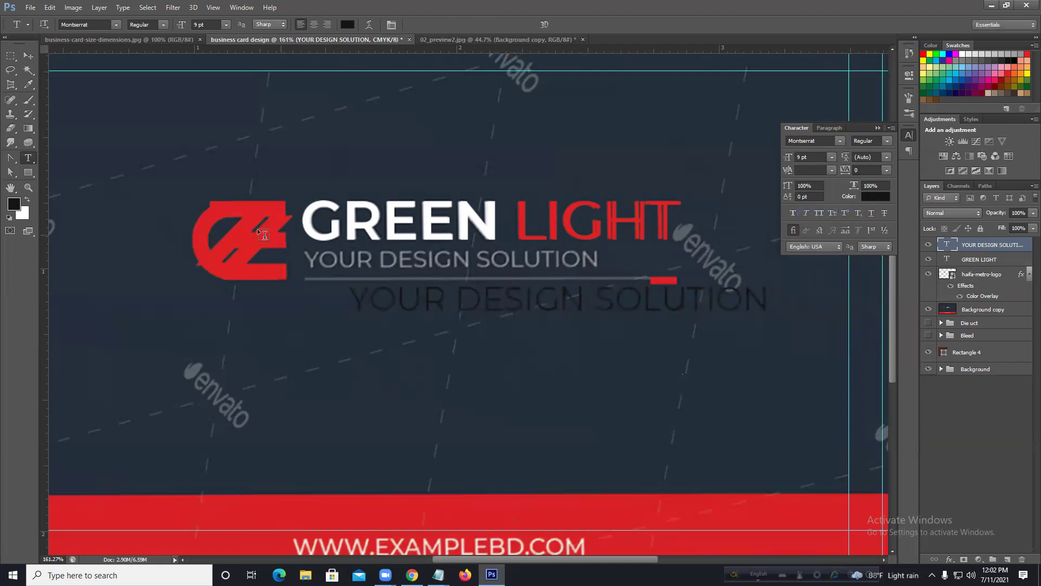
left_click(29, 55)
left_click_drag(383, 307, 330, 269)
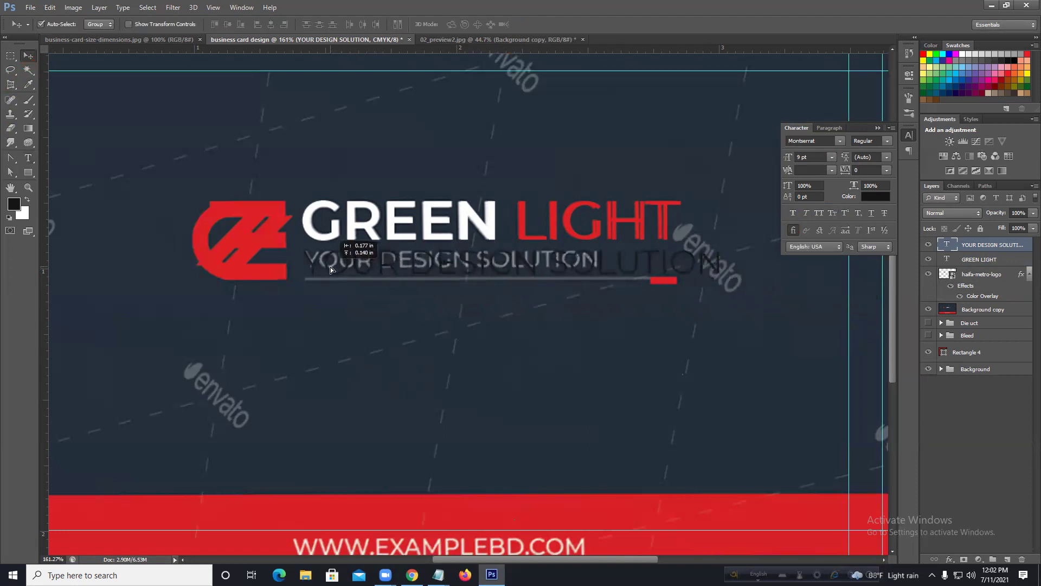
Step: Reduce the tagline's font size to 6.5 pt
left_click(825, 152)
left_click(825, 157)
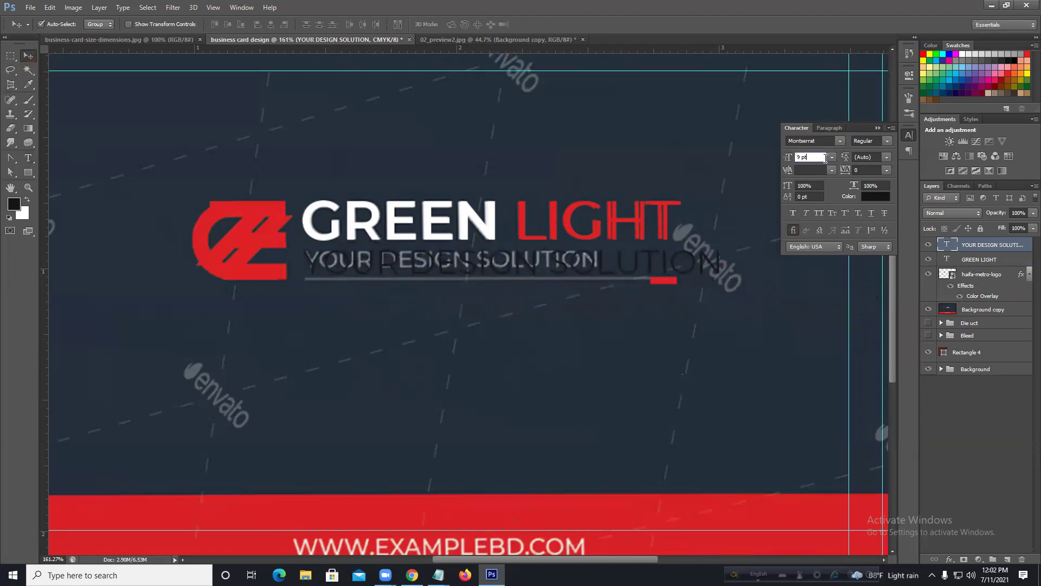
type("6")
key("Return")
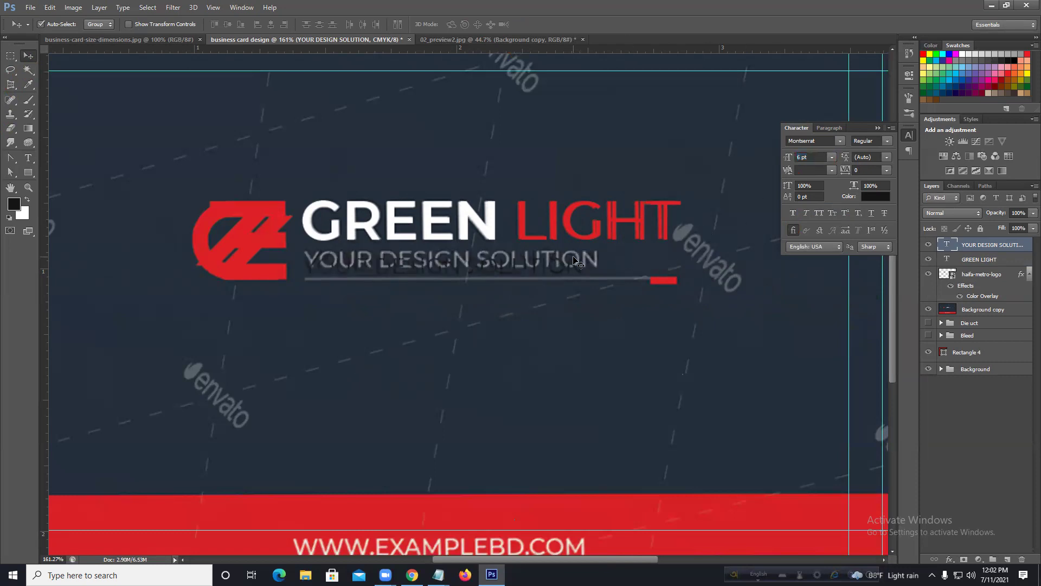
left_click(825, 167)
left_click(821, 160)
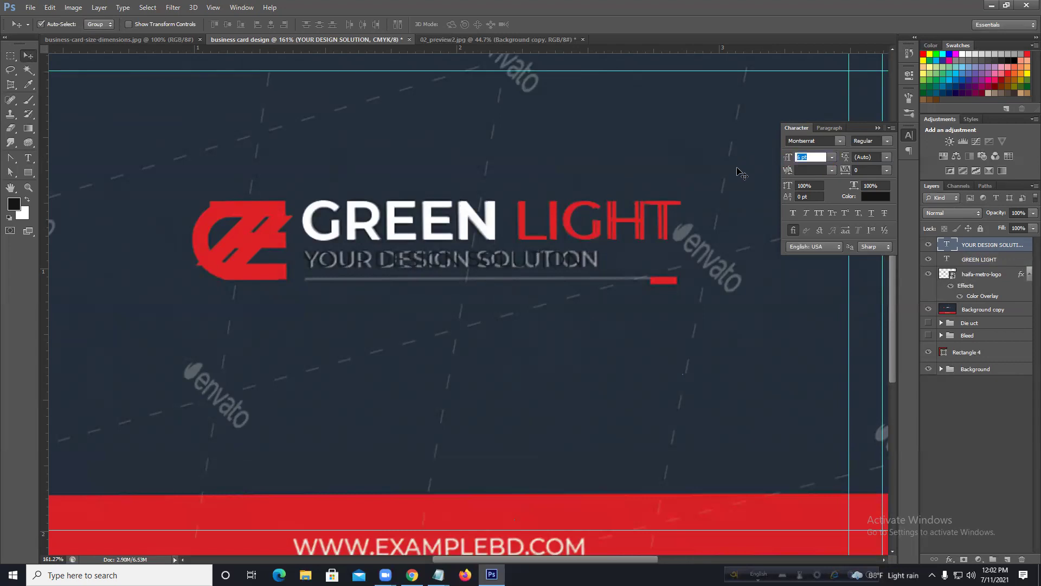
type("6.5")
key("Return")
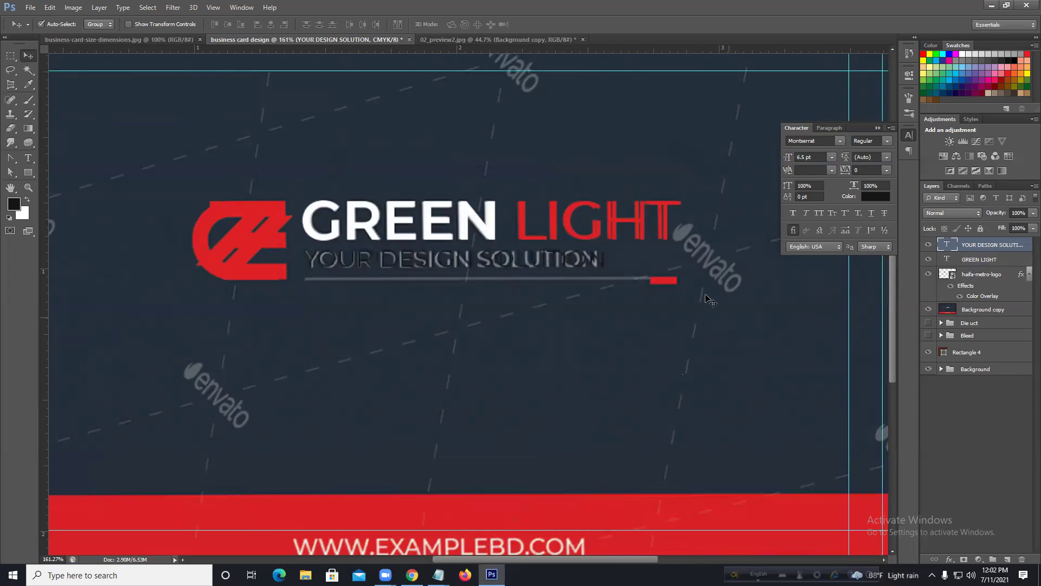
Step: Colour the tagline light grey #e5e5e5
left_click(876, 197)
left_click_drag(611, 287, 612, 280)
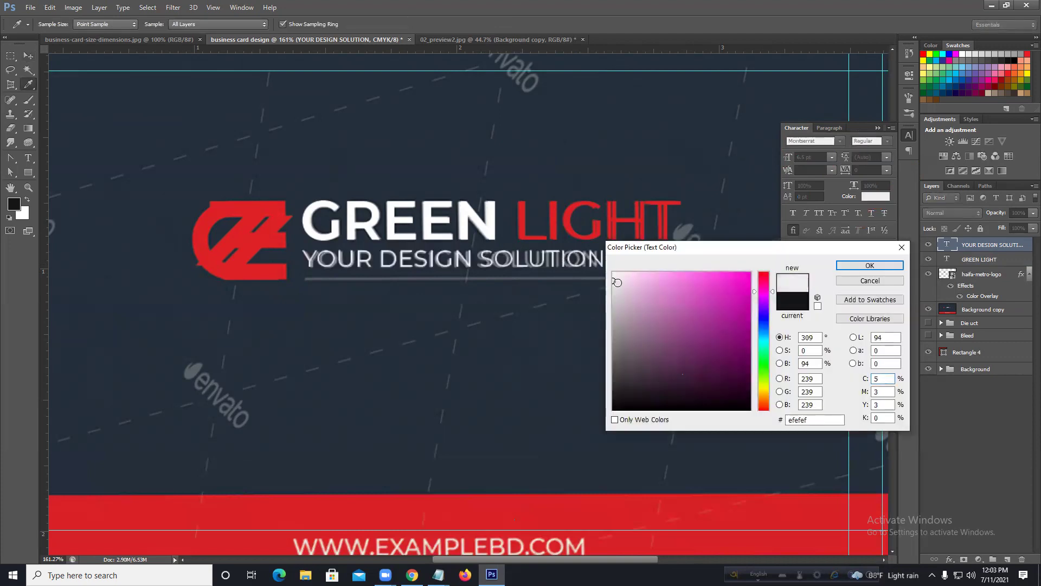
left_click_drag(612, 280, 613, 286)
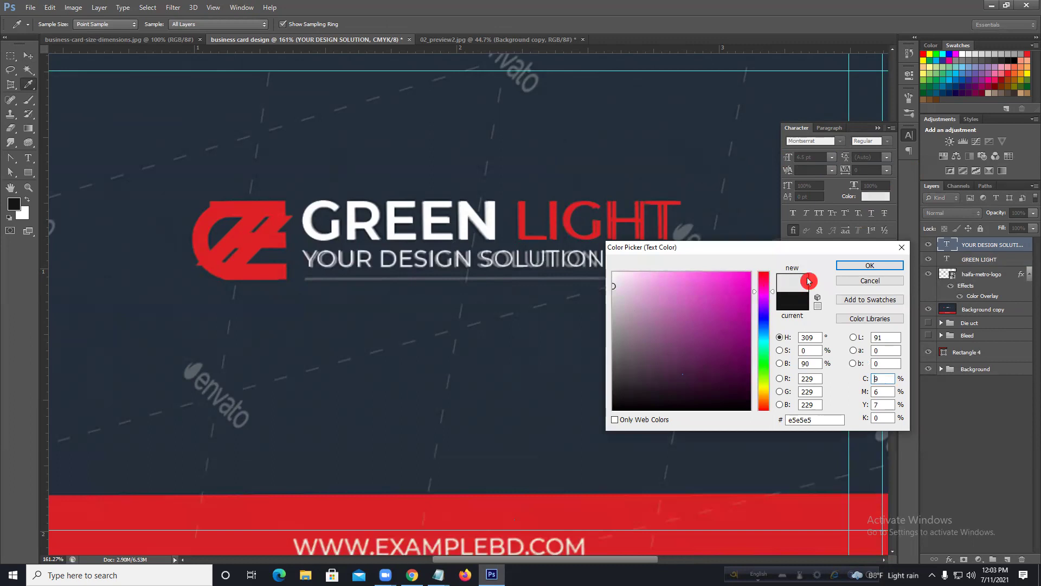
left_click(870, 265)
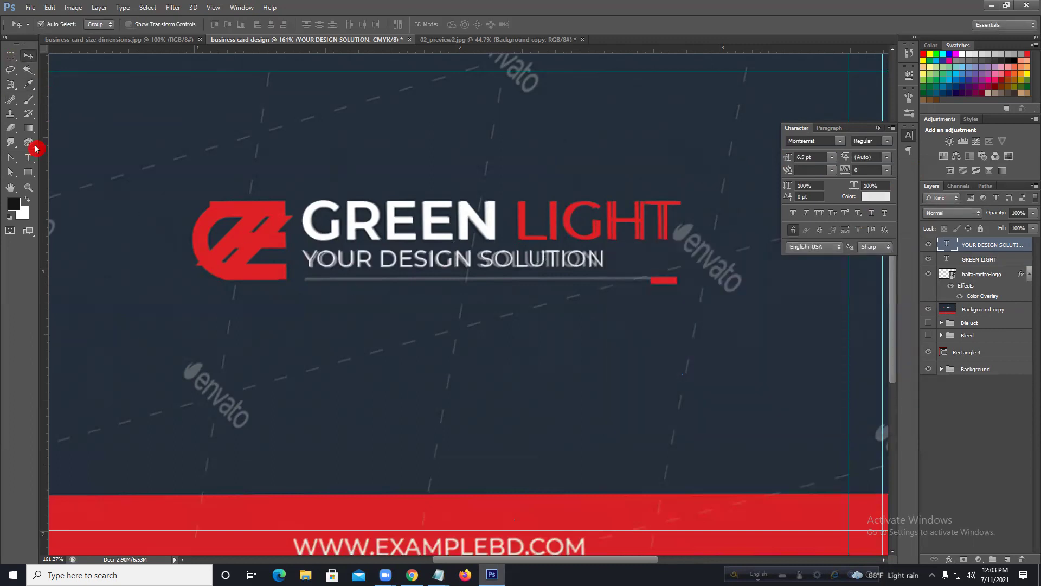
Step: Draw a thin underline beneath the tagline, filled with the sampled light grey
left_click(29, 172)
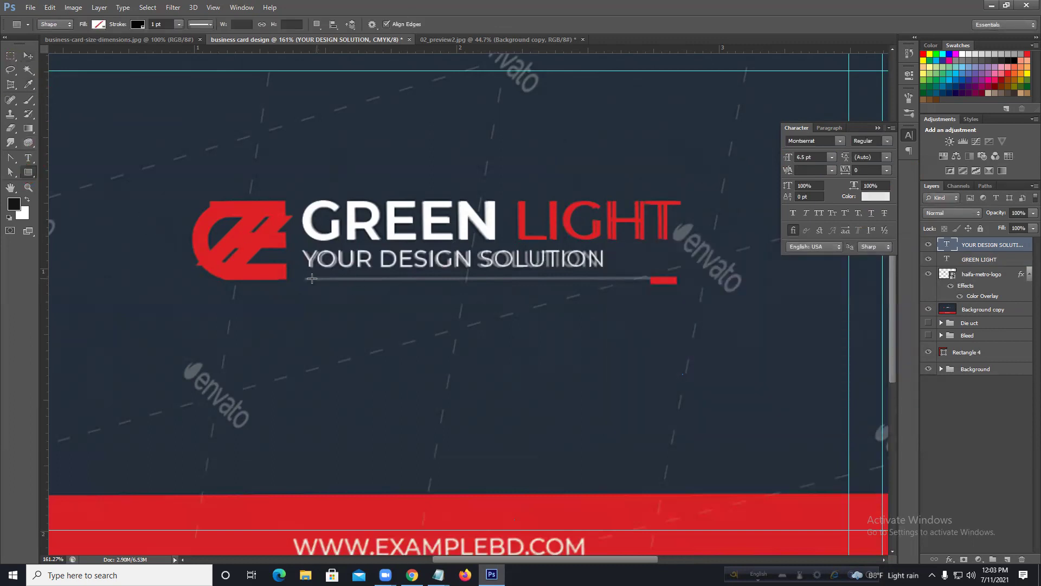
left_click_drag(325, 281, 641, 279)
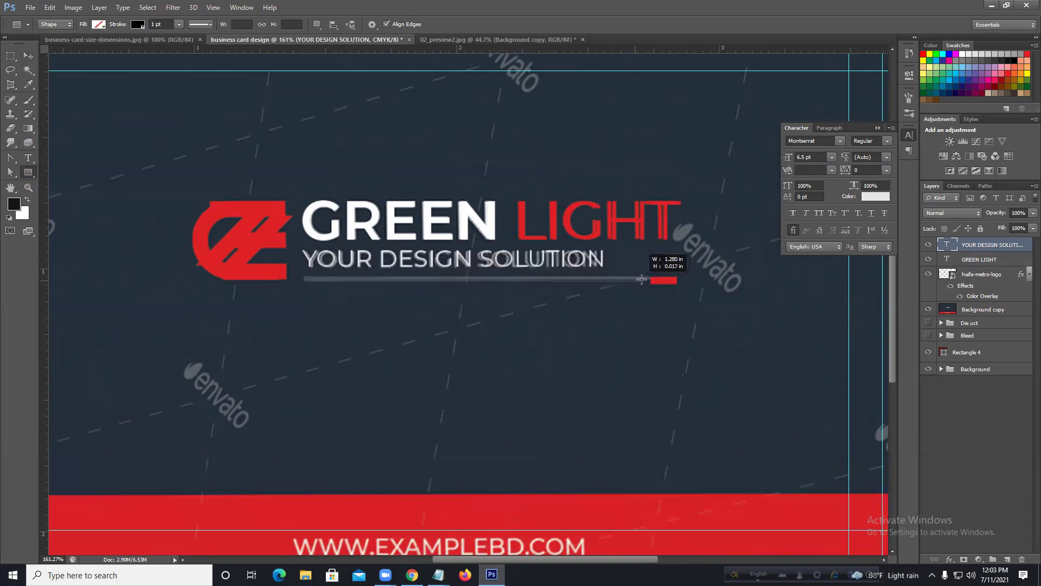
left_click_drag(641, 279, 654, 280)
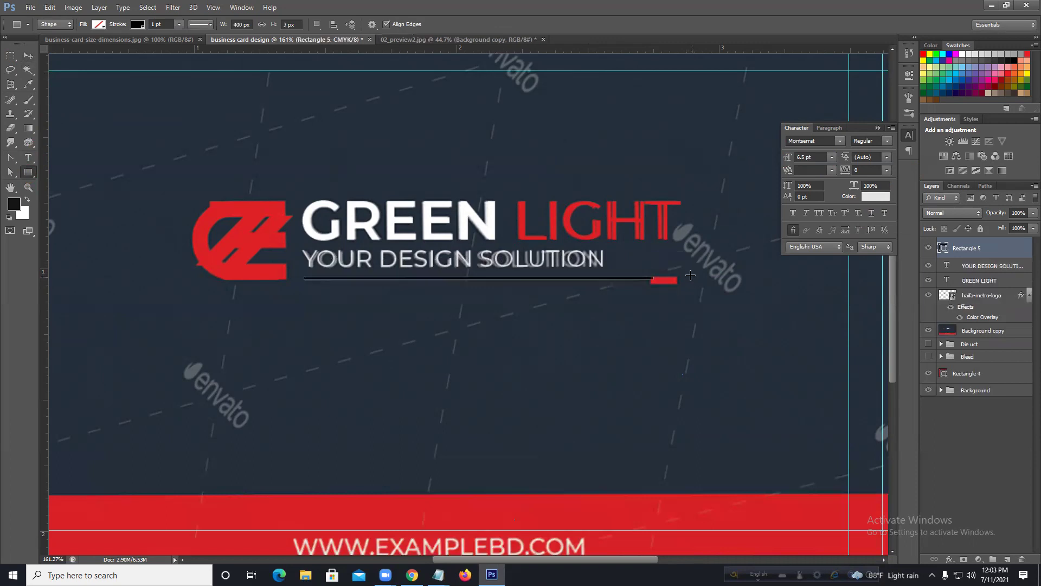
scroll(688, 265, "up", 3)
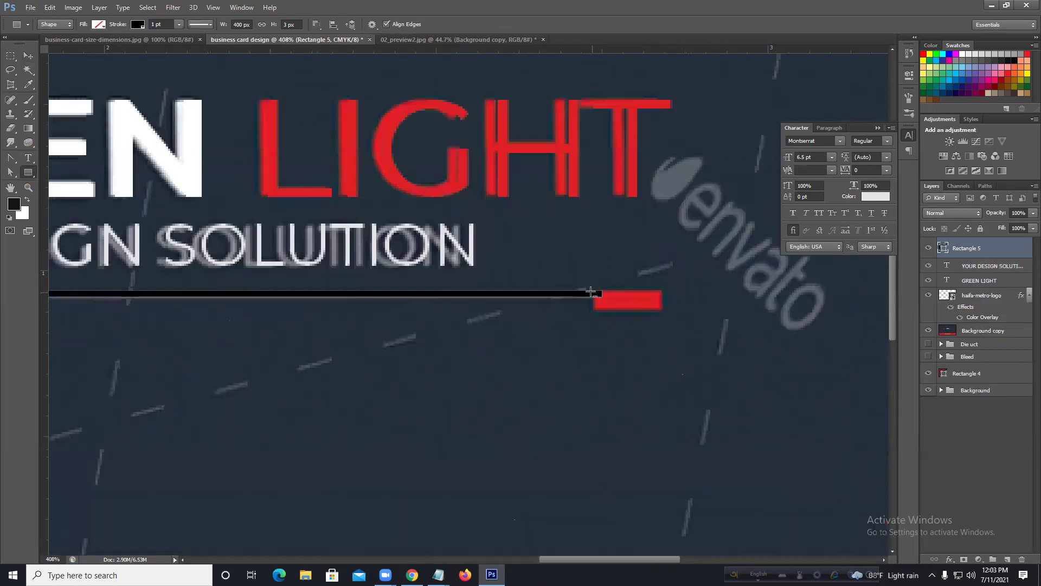
scroll(602, 293, "up", 3)
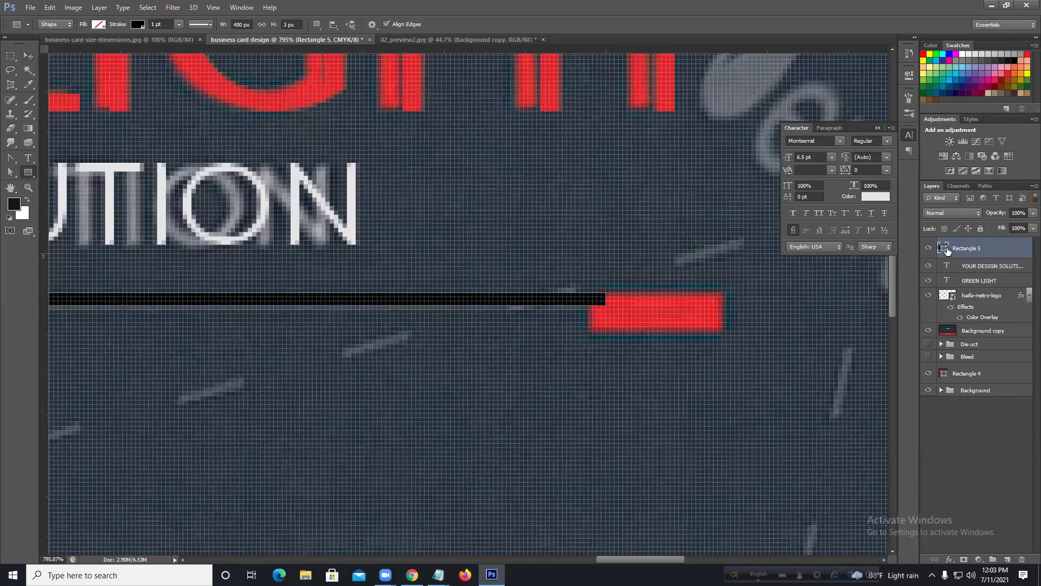
double_click(943, 248)
left_click(353, 202)
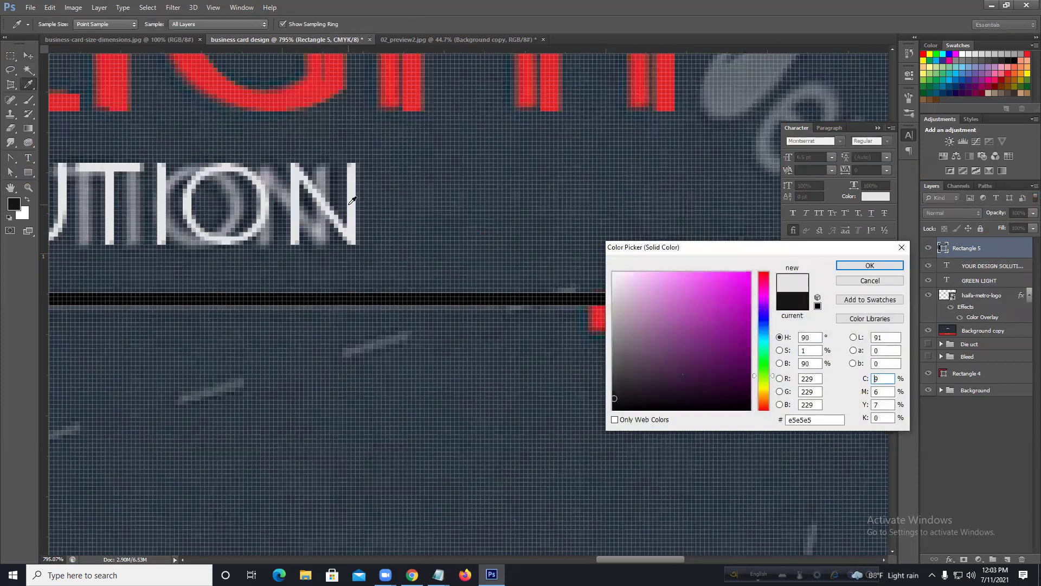
left_click(868, 266)
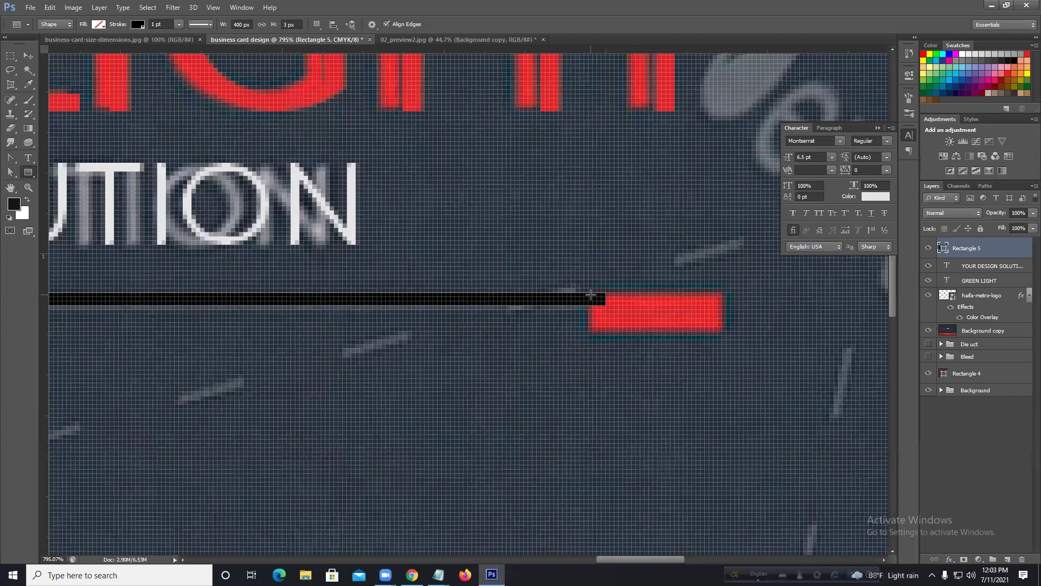
Step: Draw a small red rectangle with no outline at the underline's right end
left_click_drag(594, 296, 722, 334)
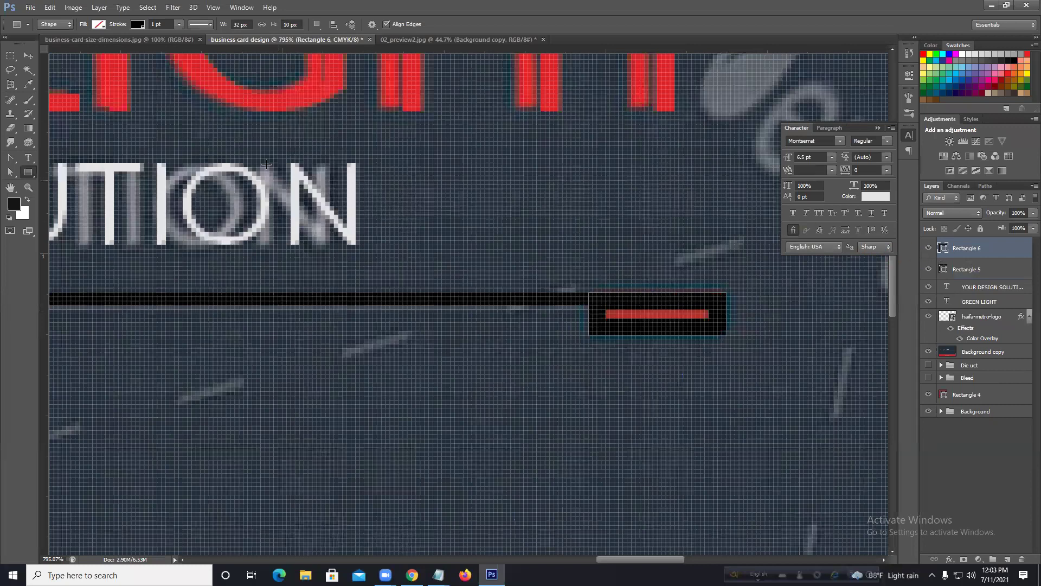
left_click(98, 24)
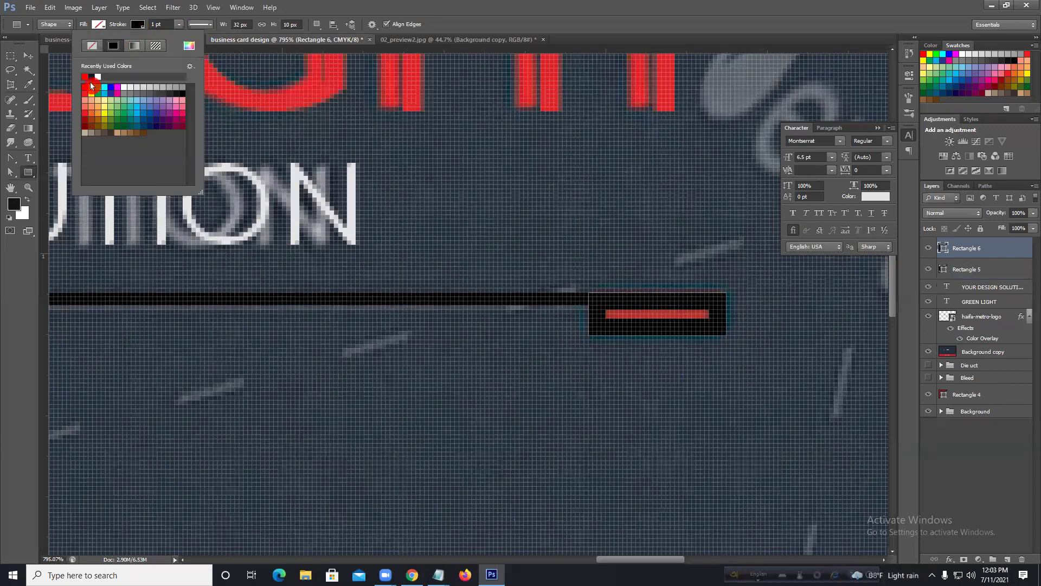
left_click(92, 45)
left_click(99, 24)
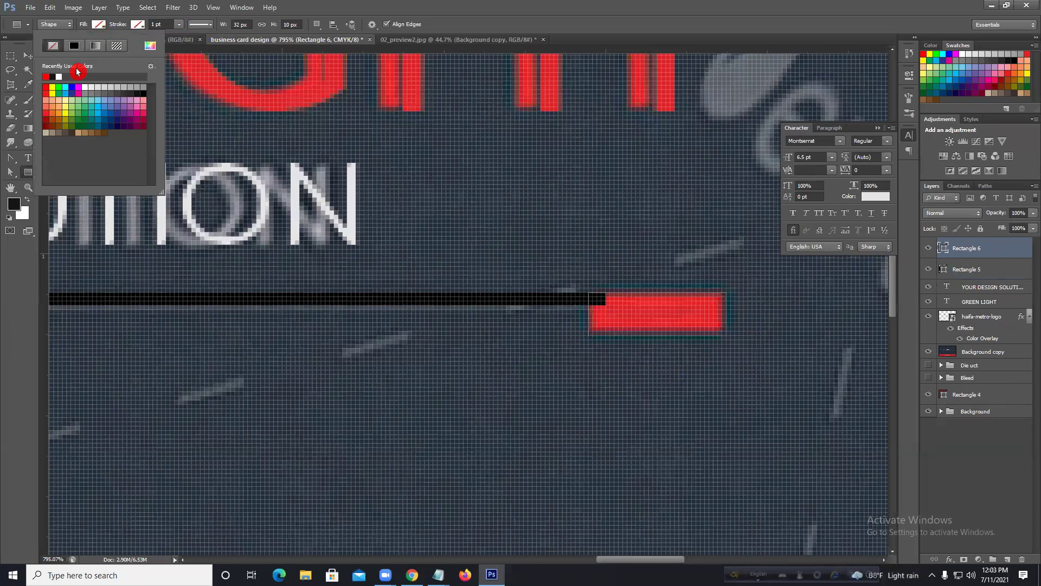
left_click(46, 77)
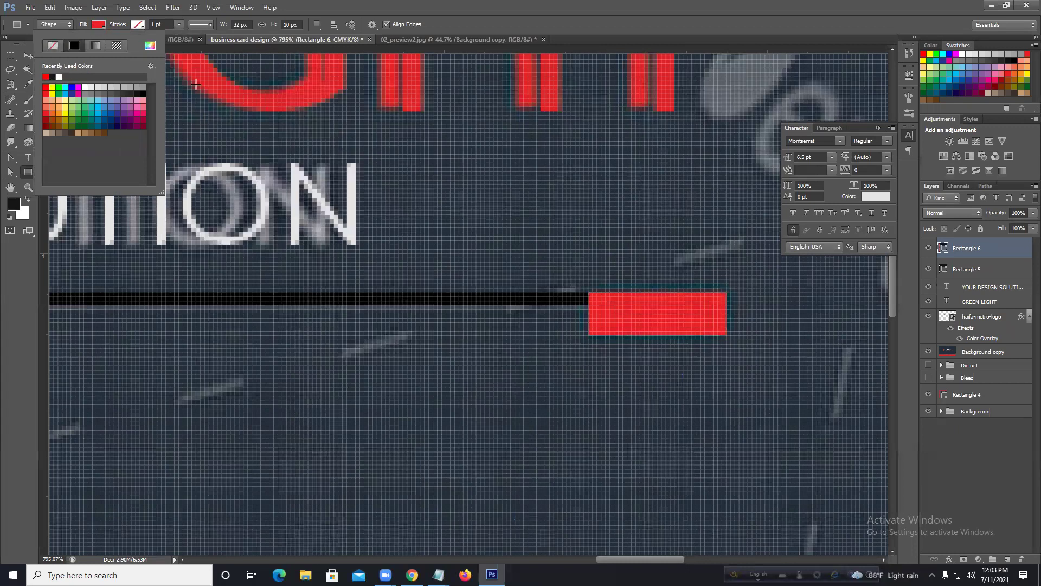
left_click(99, 25)
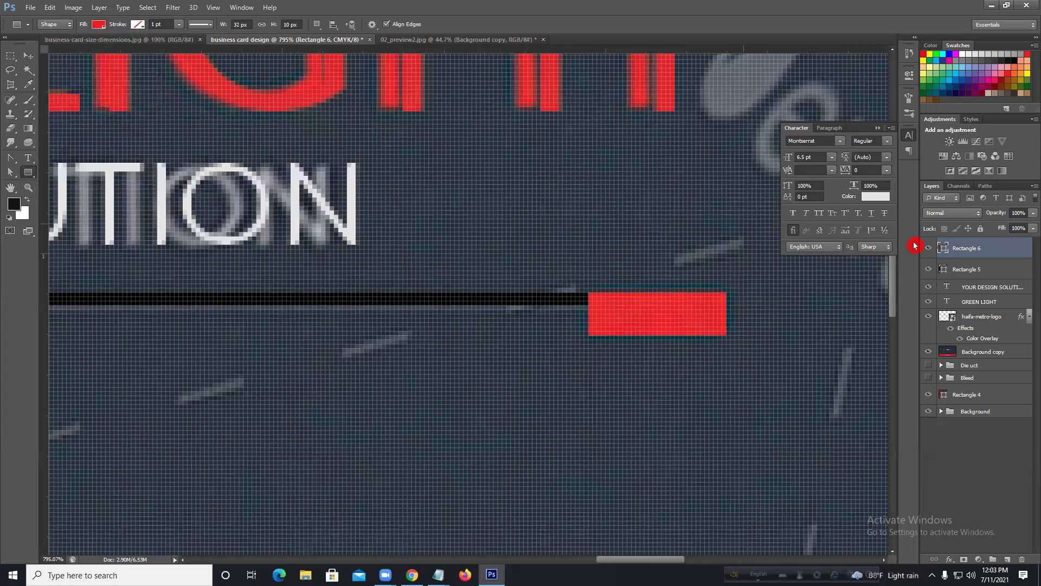
Step: Give the Rectangle 5 underline no stroke and a light grey #e5e5e5 fill
left_click(978, 267)
left_click(99, 24)
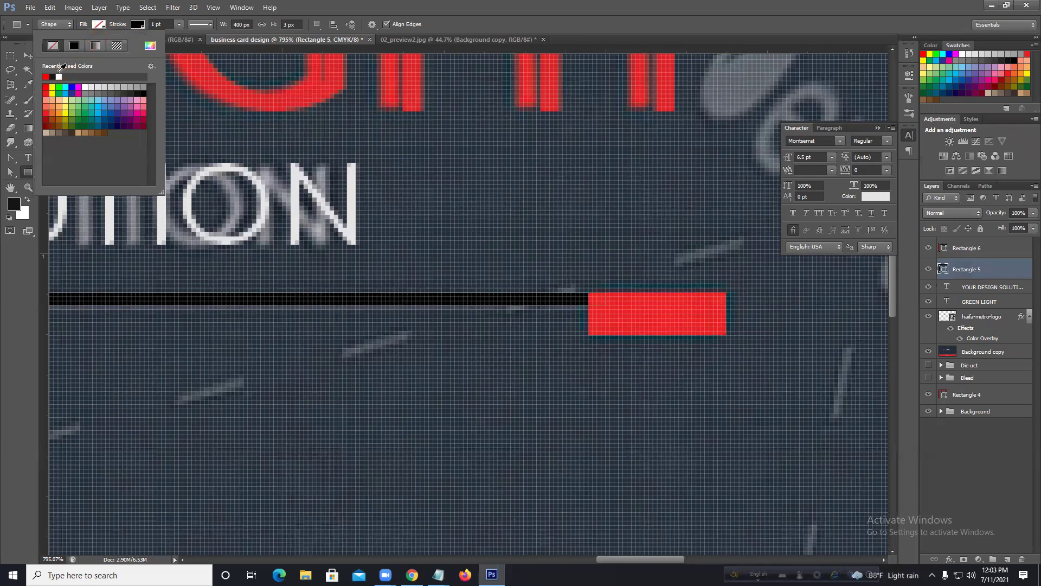
left_click(46, 76)
left_click(137, 24)
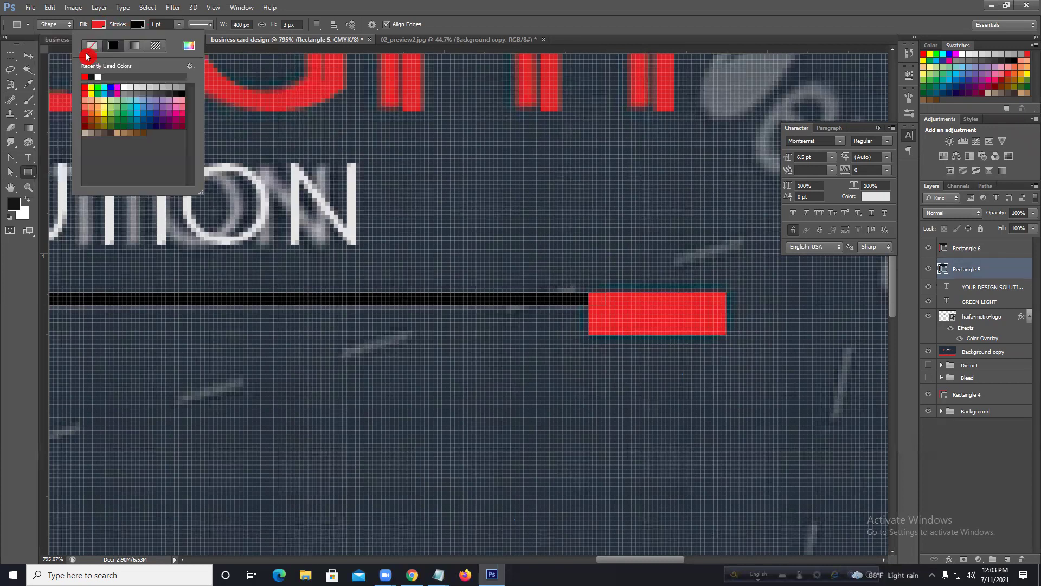
left_click(93, 46)
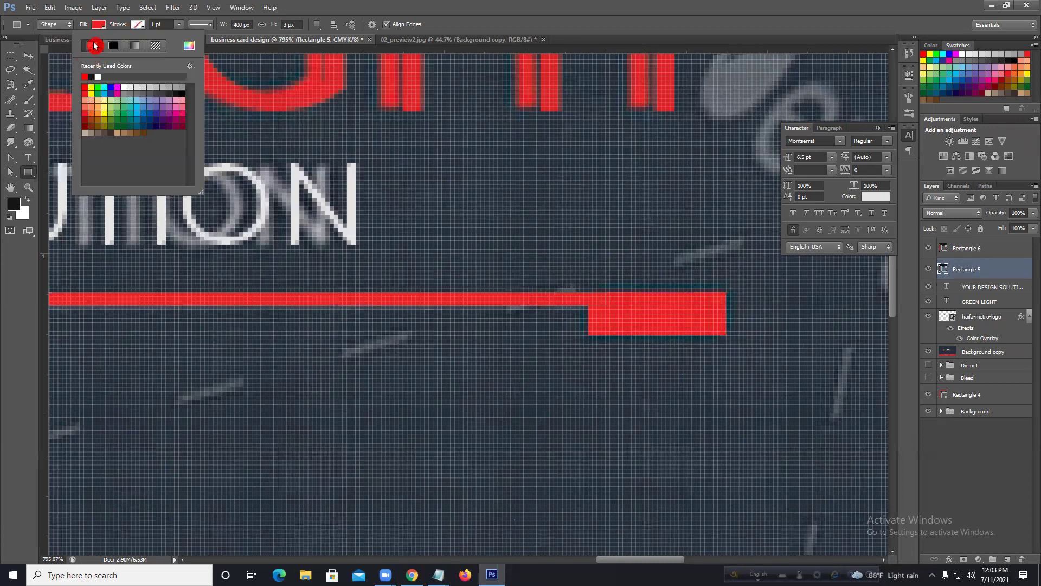
double_click(944, 269)
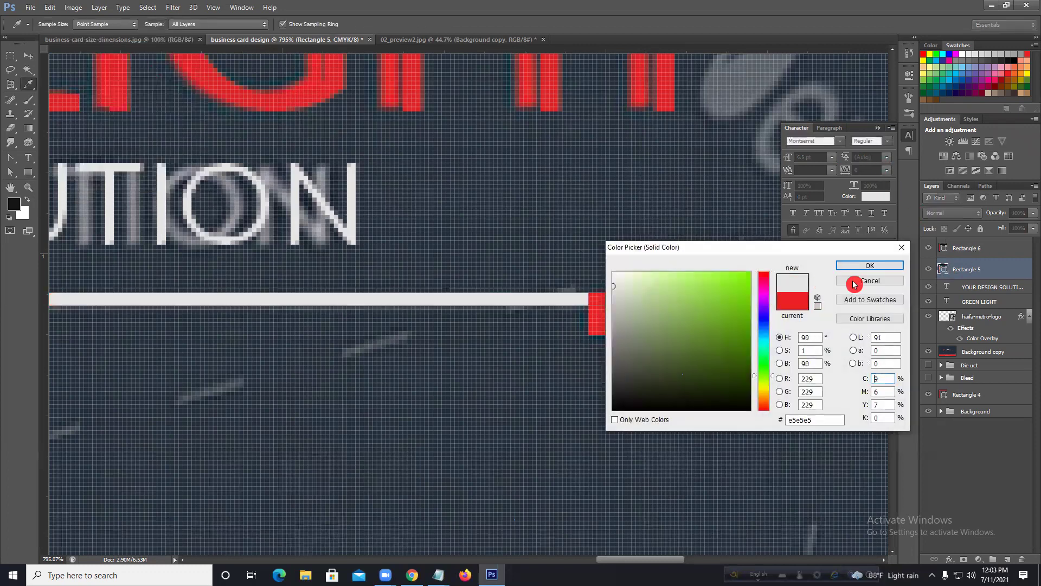
left_click(867, 266)
left_click(651, 273)
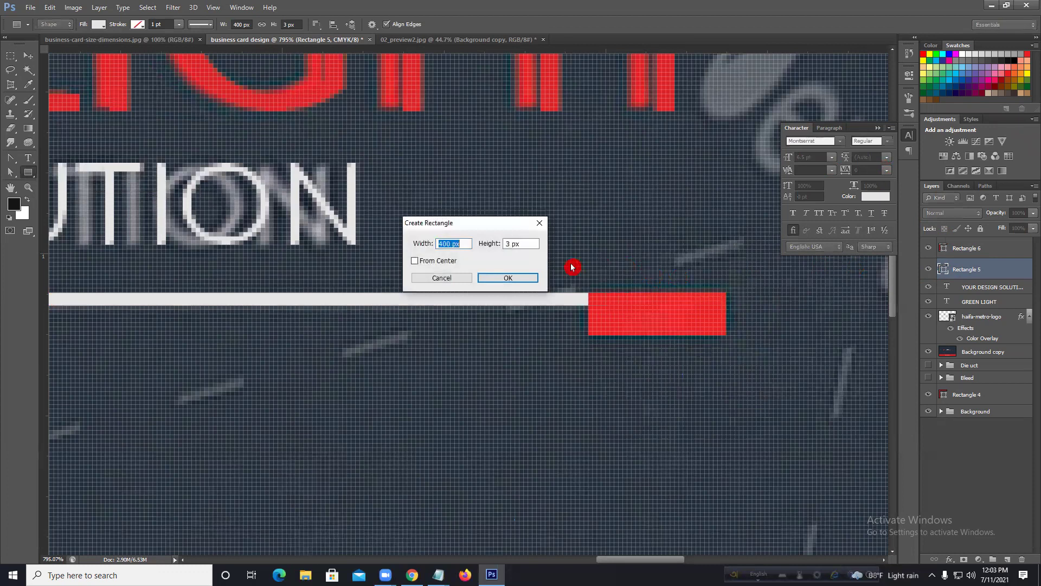
left_click(461, 277)
scroll(458, 268, "down", 3)
scroll(458, 268, "down", 5)
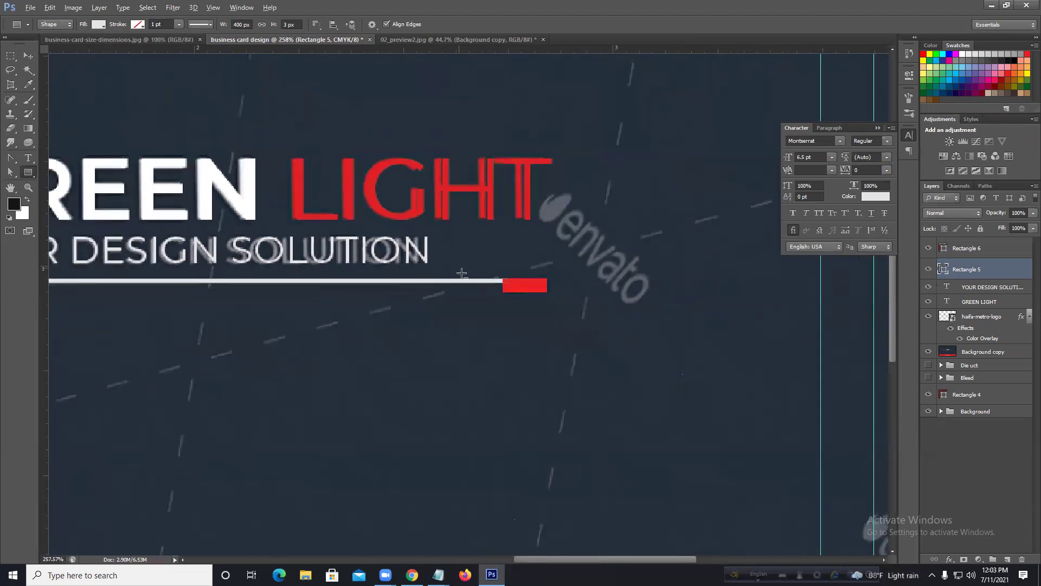
left_click(26, 55)
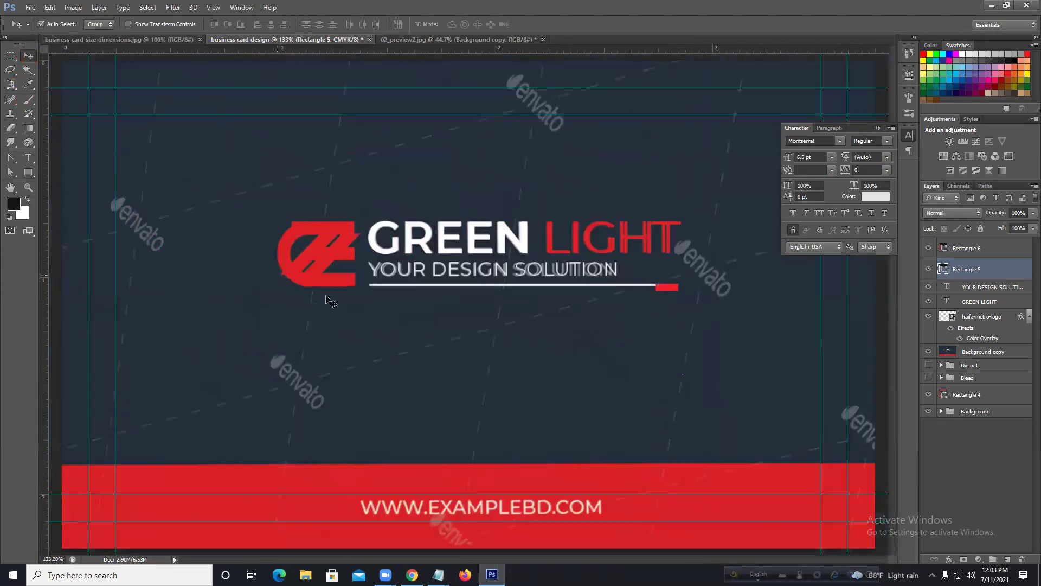
scroll(423, 374, "down", 1)
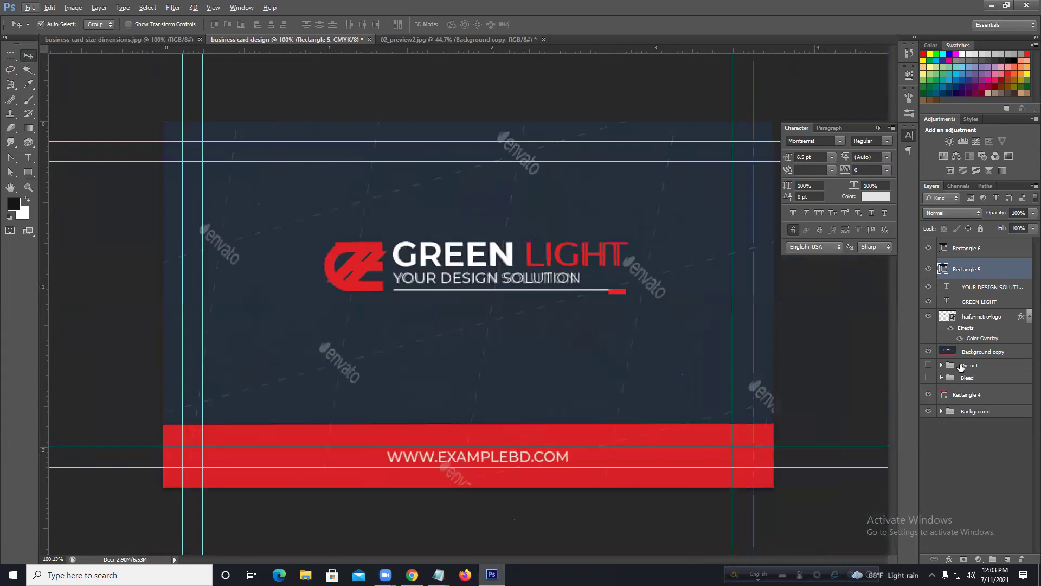
scroll(436, 476, "up", 3)
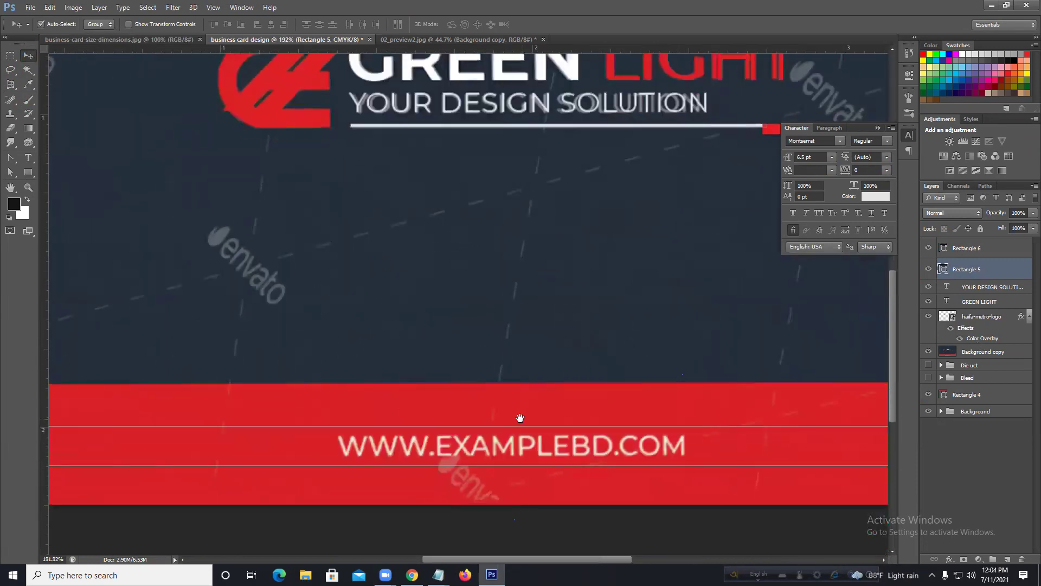
left_click(29, 157)
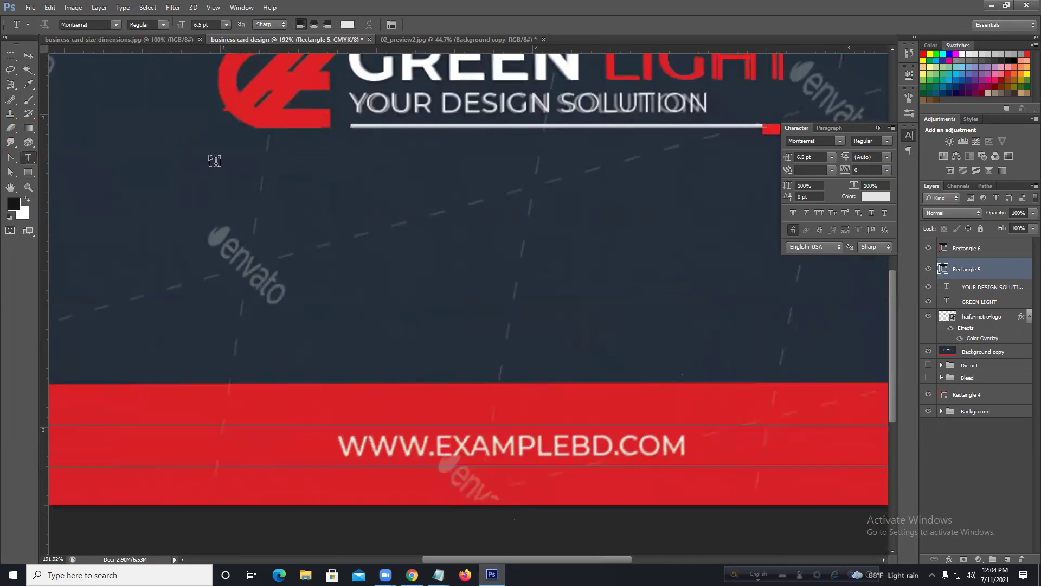
left_click(350, 412)
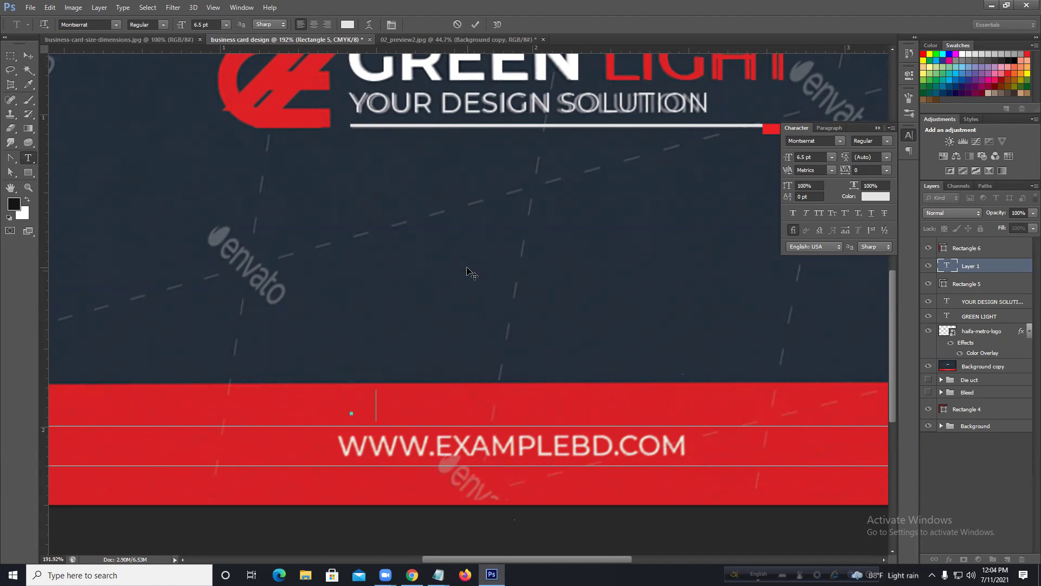
type("WWW")
key("BackSpace")
key("BackSpace")
key("BackSpace")
type("WWW")
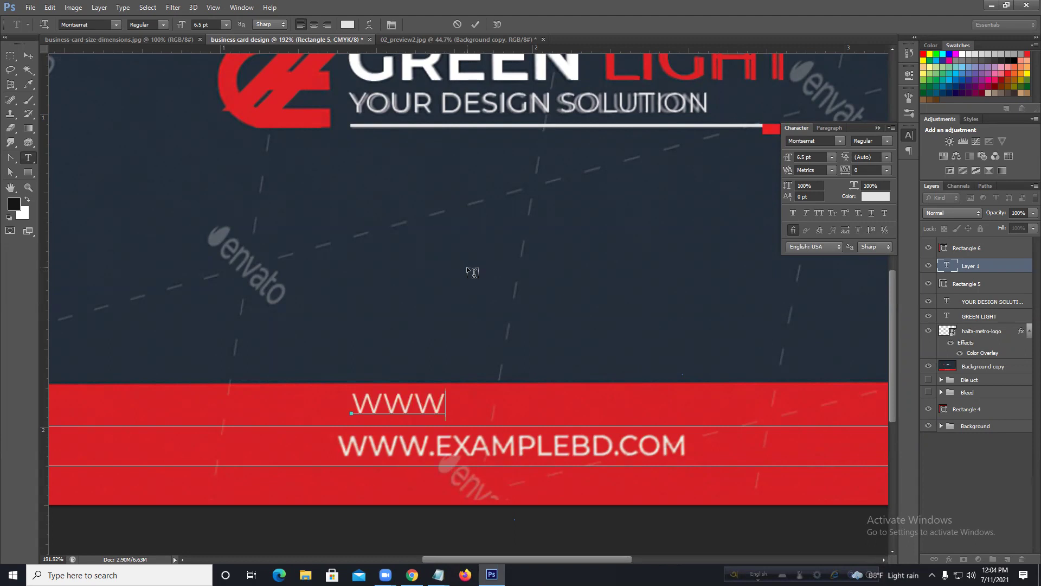
type(">")
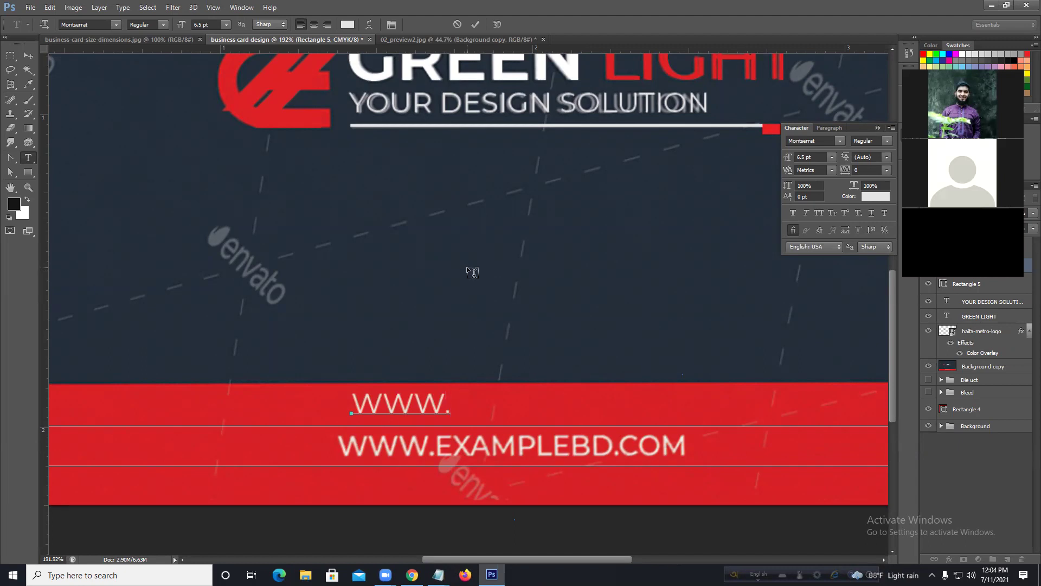
type("W")
key("Left")
key("Escape")
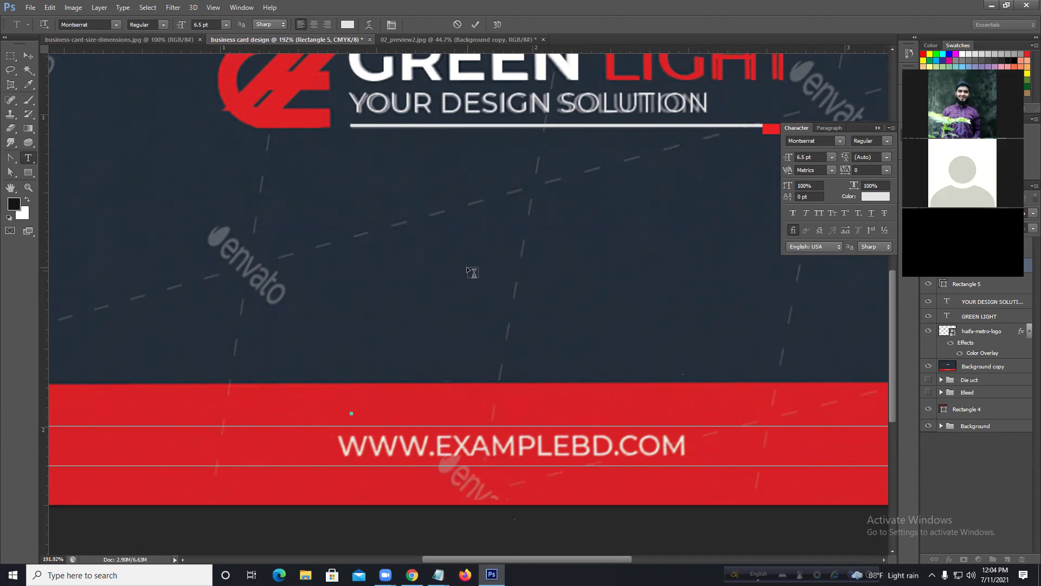
type("WW")
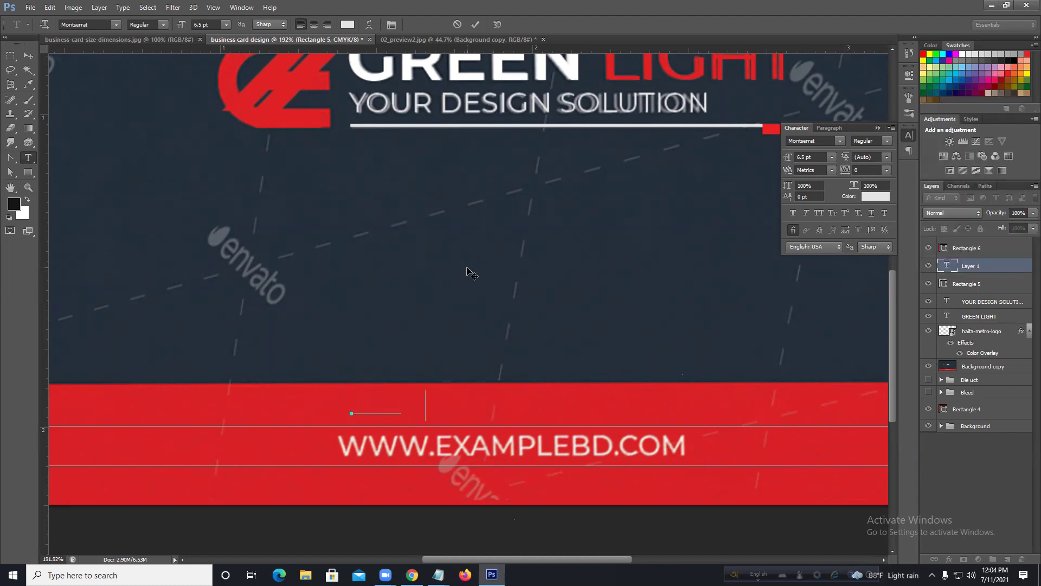
type("Wwebsite.com")
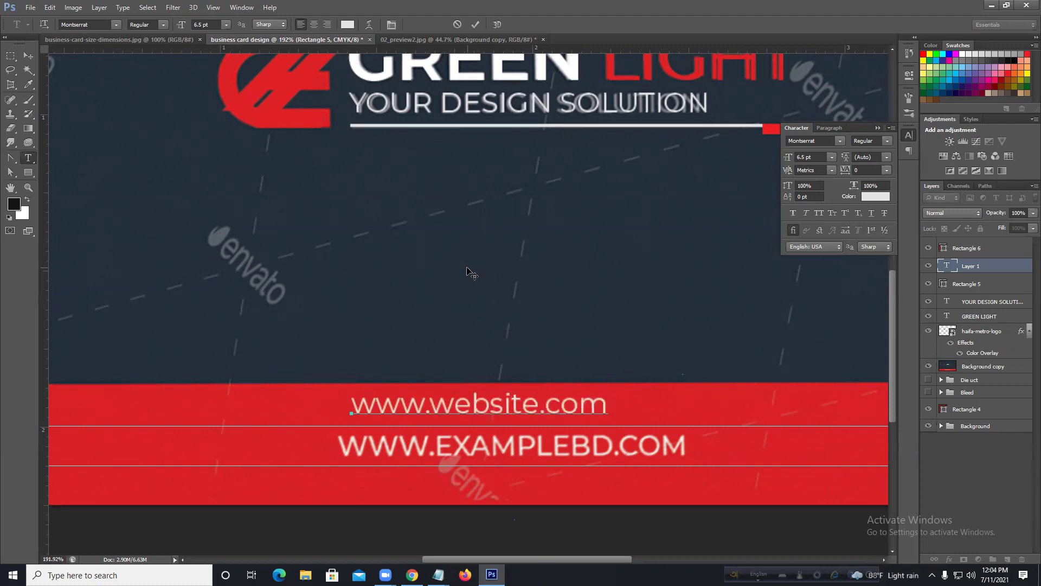
left_click(475, 25)
Step: Set the web address to 8.5 pt and position it across the footer
left_click(29, 59)
left_click_drag(382, 413, 381, 454)
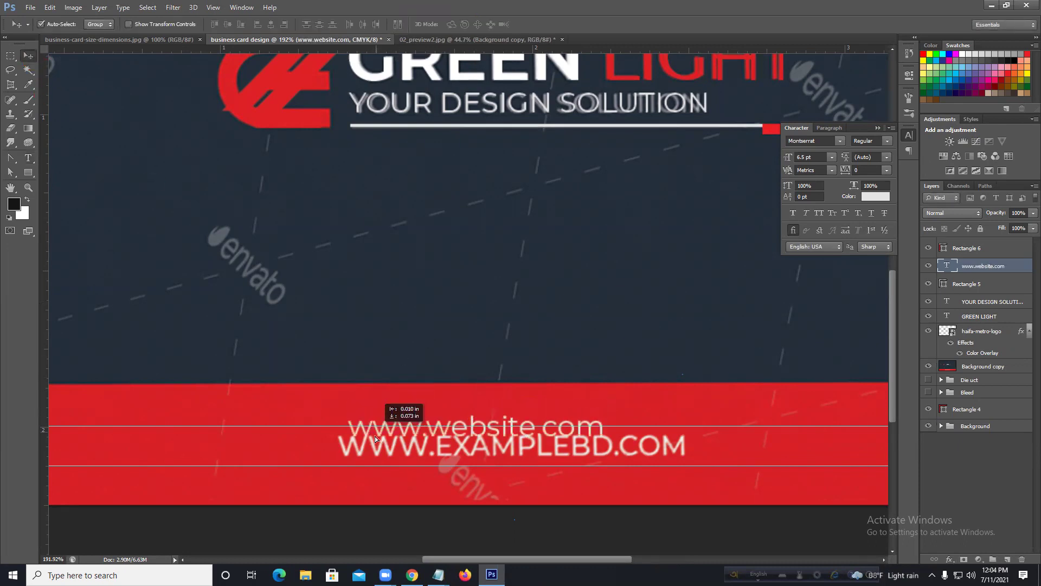
left_click(824, 158)
type("8.5")
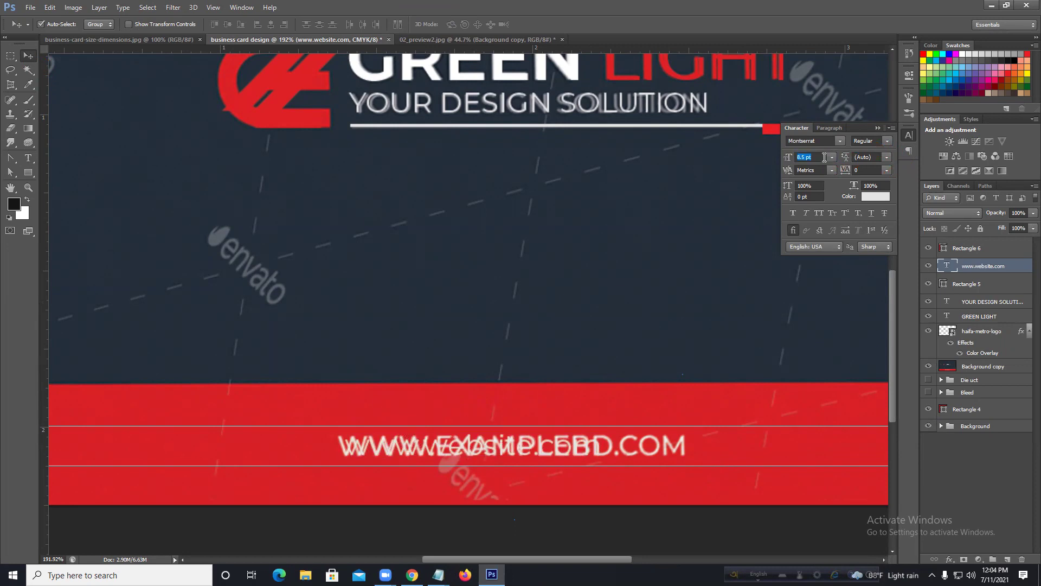
key("Return")
key("Left")
key("Left")
key("Left")
key("Left")
left_click_drag(468, 431, 478, 409)
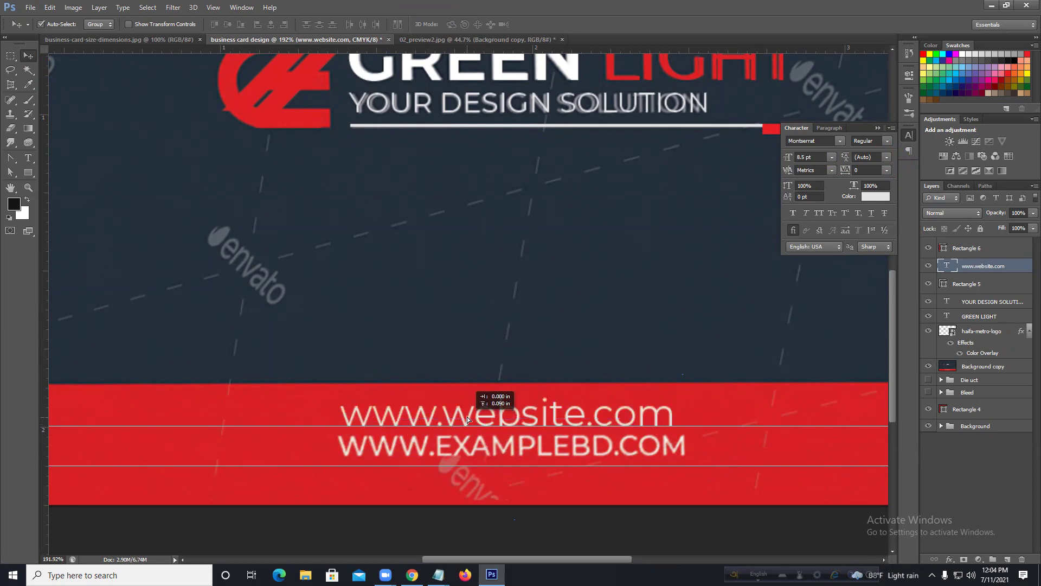
Step: Delete the watermarked Background copy layer
scroll(564, 321, "down", 5)
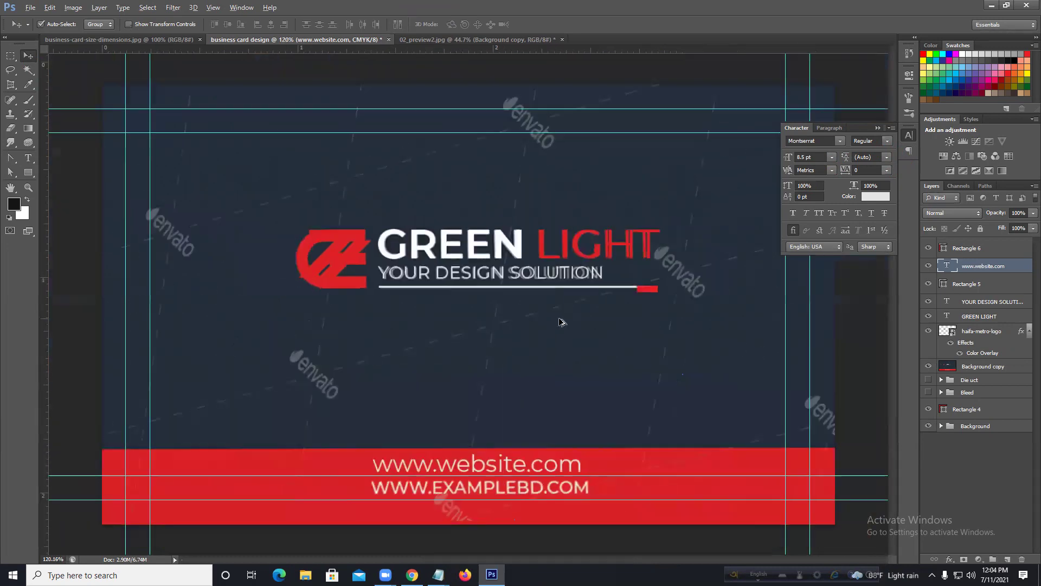
left_click(645, 314)
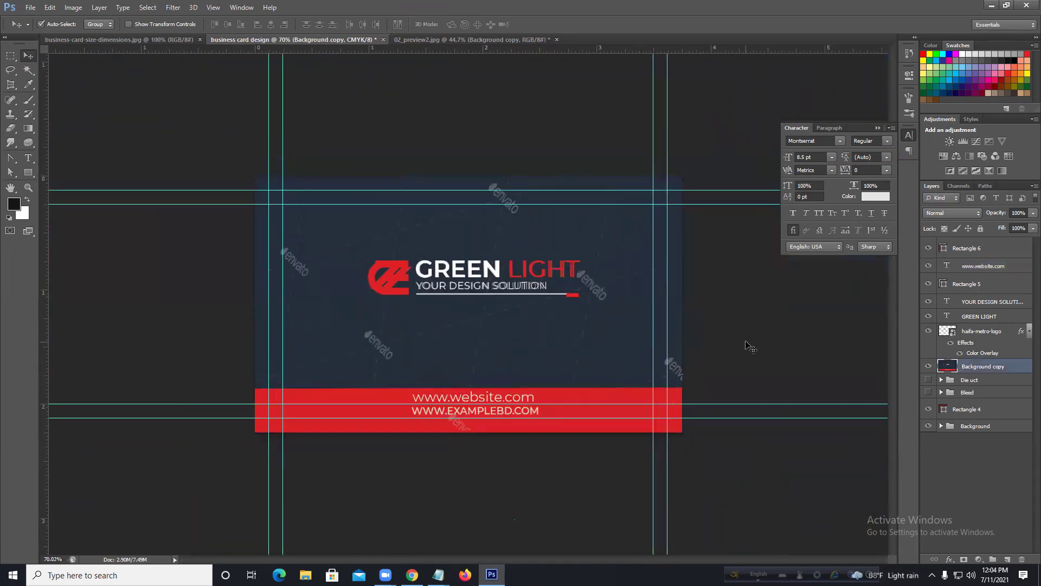
key("Delete")
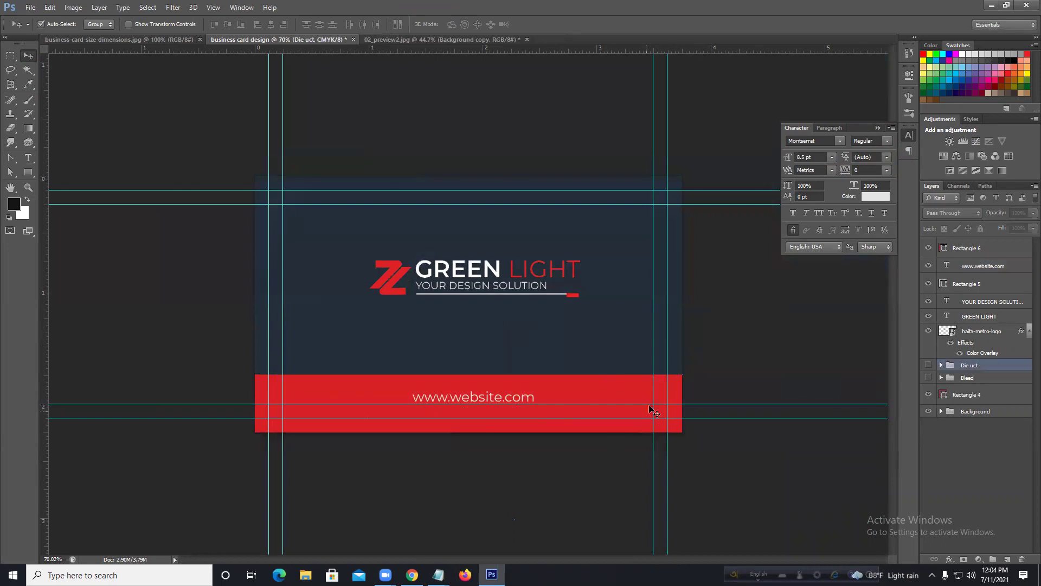
scroll(683, 382, "down", 1)
scroll(590, 413, "up", 1)
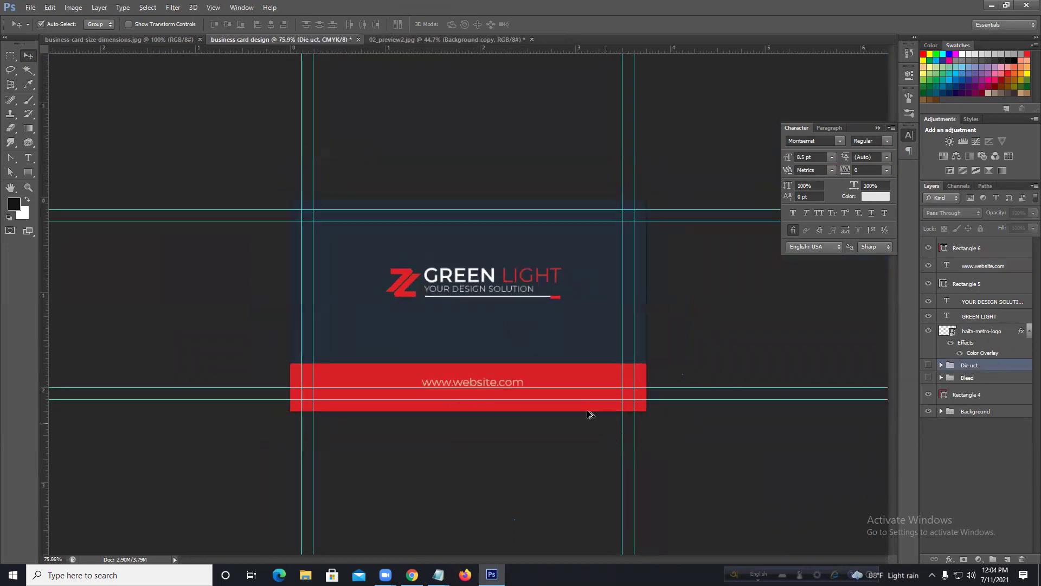
scroll(481, 372, "up", 3)
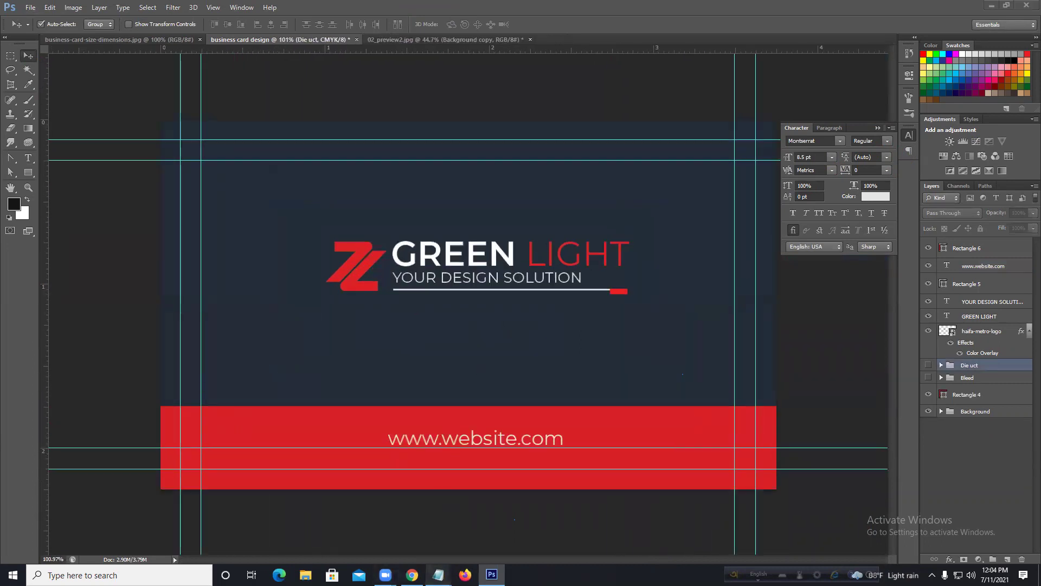
mouse_move(438, 574)
left_click(439, 515)
mouse_move(429, 296)
left_mouse_down()
mouse_move(396, 295)
mouse_move(428, 295)
mouse_move(404, 291)
mouse_move(450, 315)
left_mouse_up()
left_click(395, 296)
left_click(434, 295)
left_click(431, 296)
left_click(452, 313)
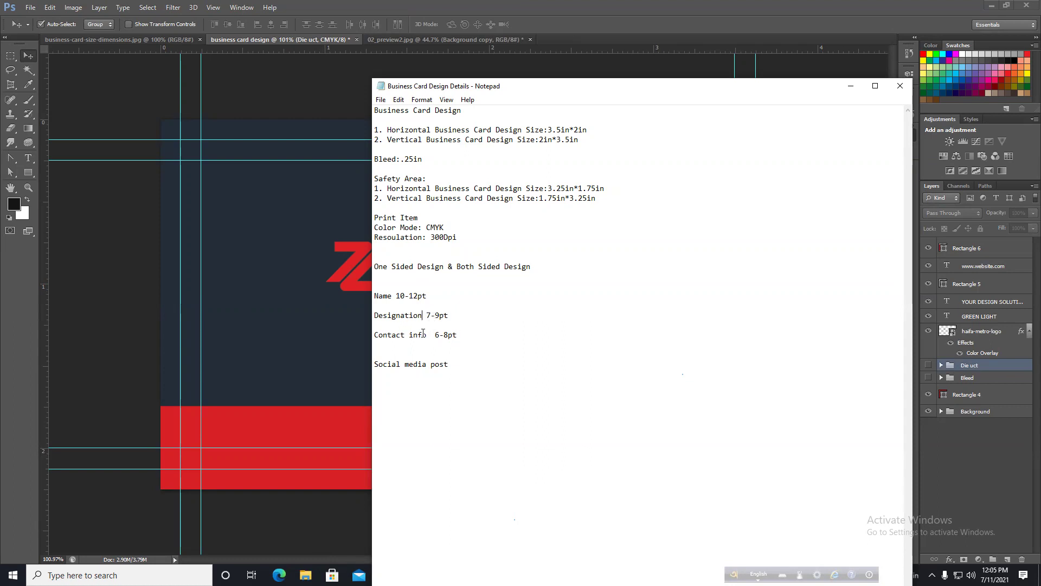
mouse_move(436, 330)
left_mouse_down()
mouse_move(466, 334)
mouse_move(375, 317)
mouse_move(364, 300)
left_mouse_up()
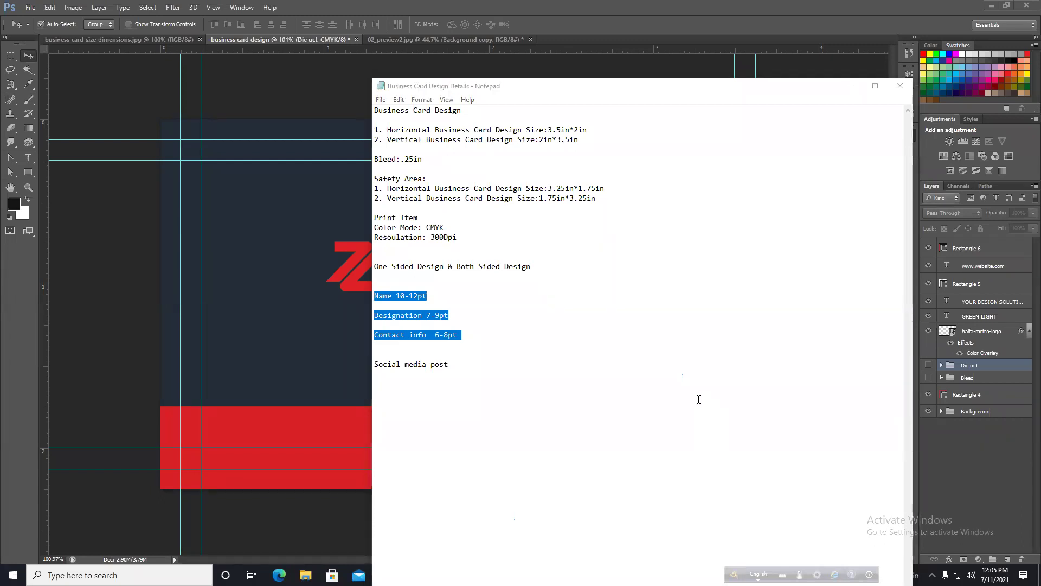
right_click(424, 319)
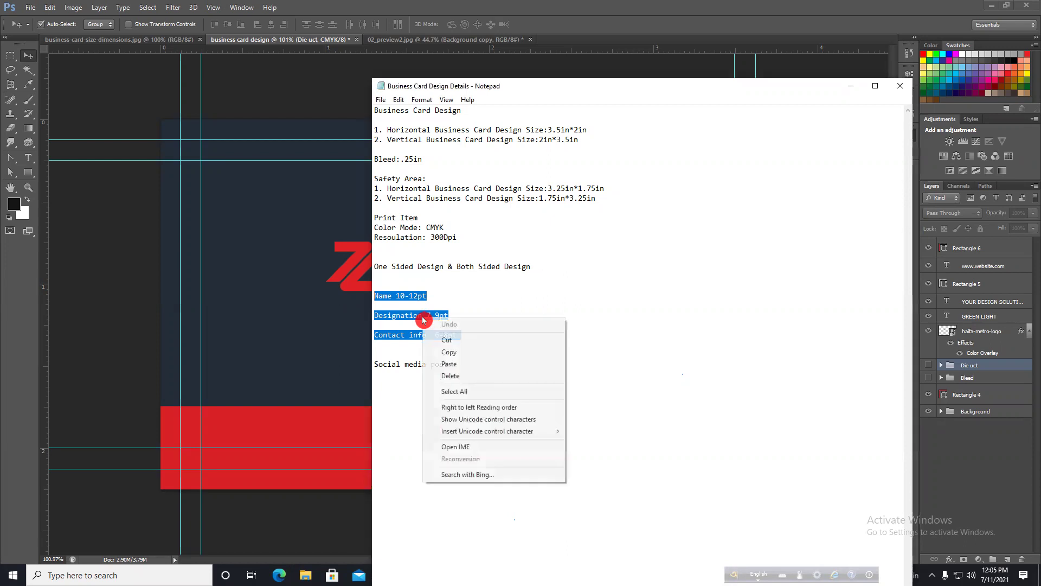
left_click(477, 352)
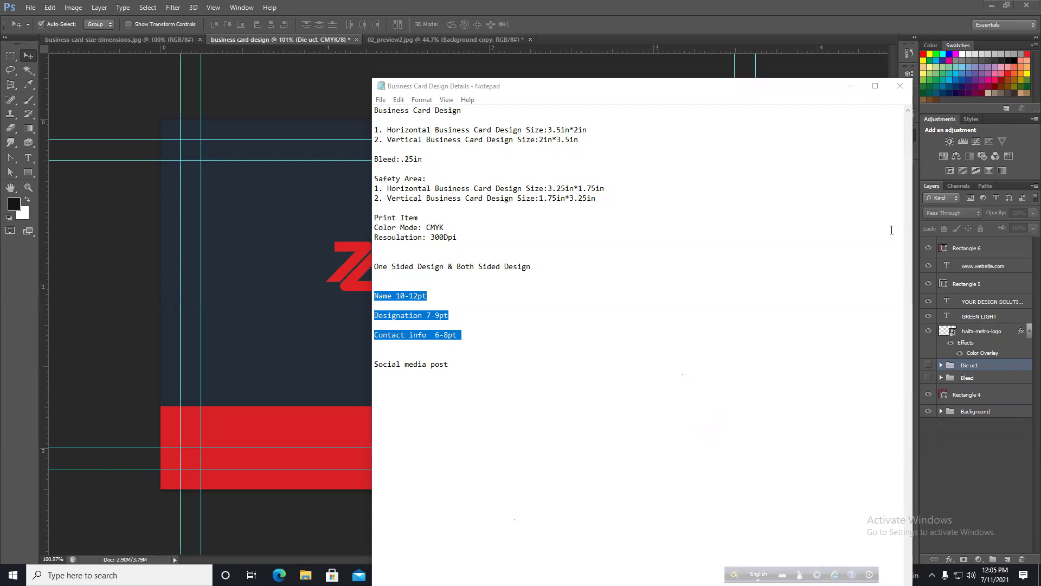
left_click(399, 296)
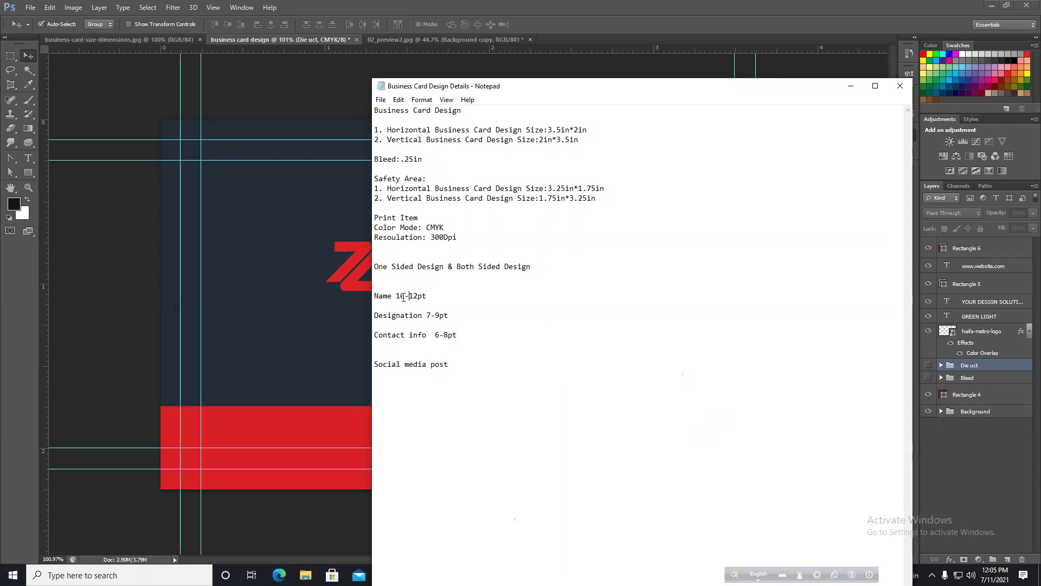
left_click(428, 294)
double_click(428, 315)
left_click(442, 315)
left_click_drag(431, 335, 457, 334)
left_click(752, 197)
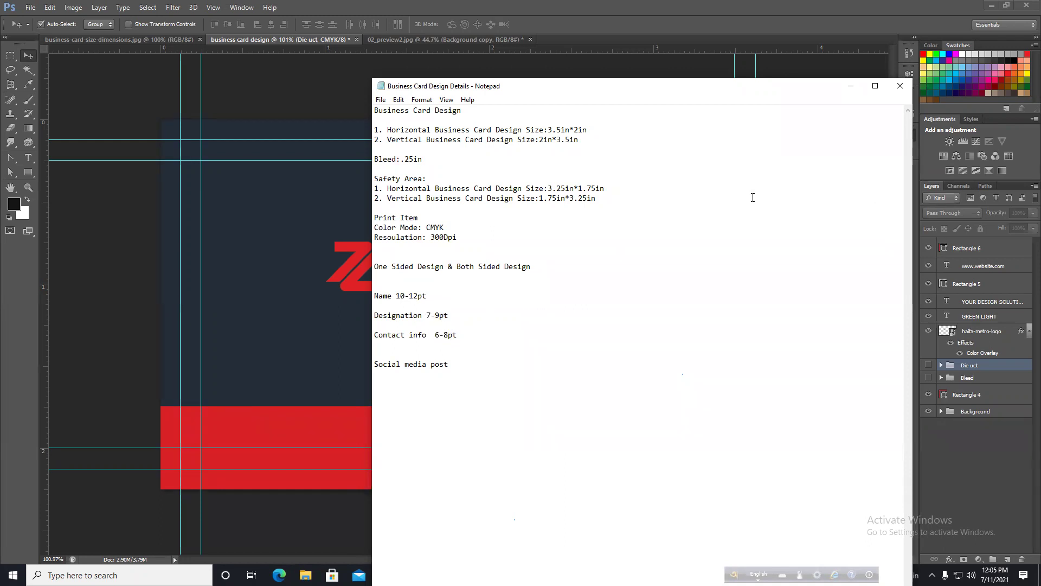
left_click(850, 85)
left_click(505, 440)
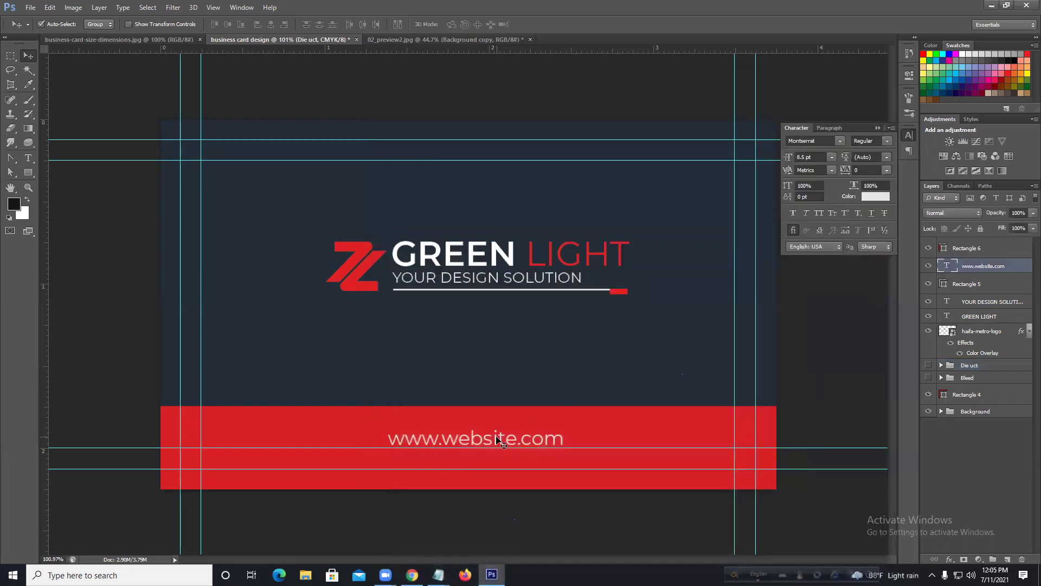
scroll(425, 379, "up", 3)
scroll(410, 515, "down", 1)
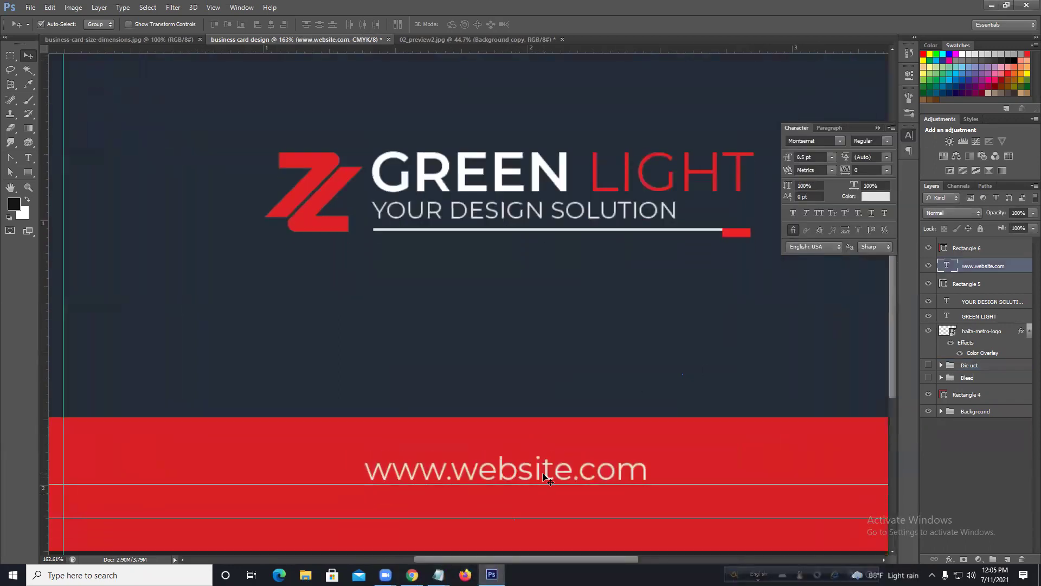
scroll(520, 434, "down", 1)
left_click(811, 157)
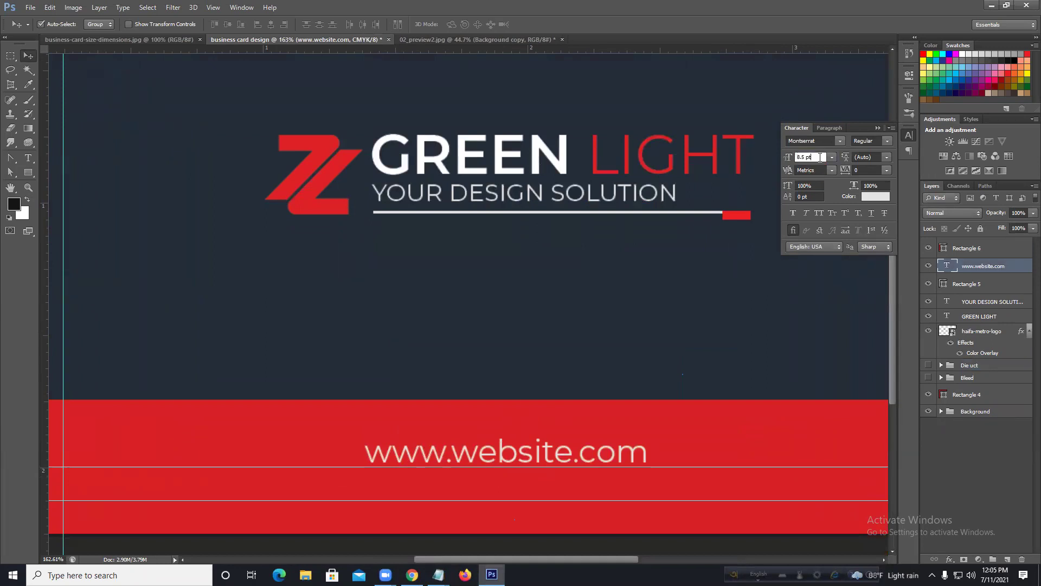
type("8")
key("Return")
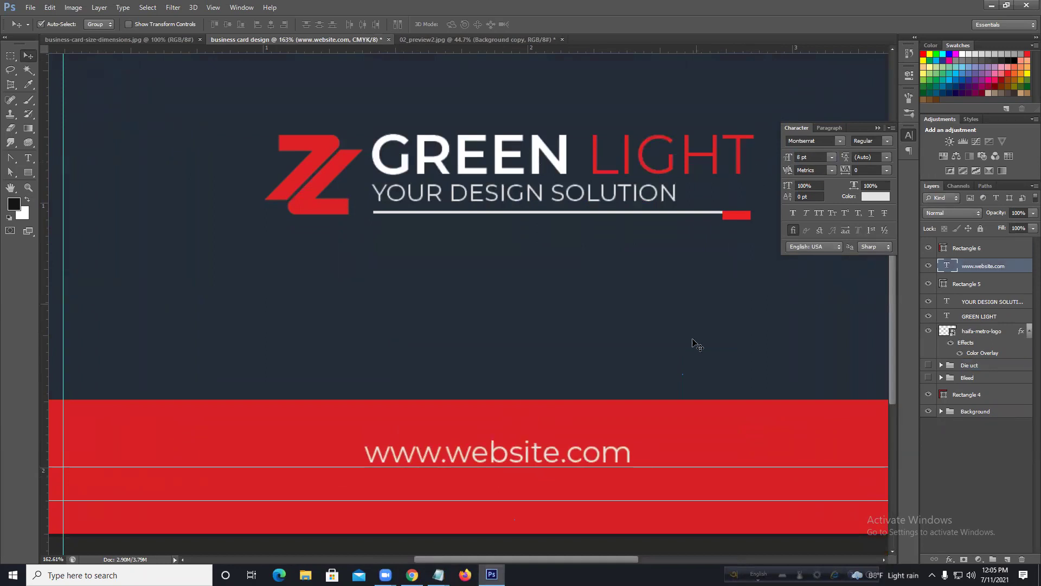
scroll(535, 421, "down", 2)
scroll(534, 422, "down", 1)
scroll(460, 410, "up", 1)
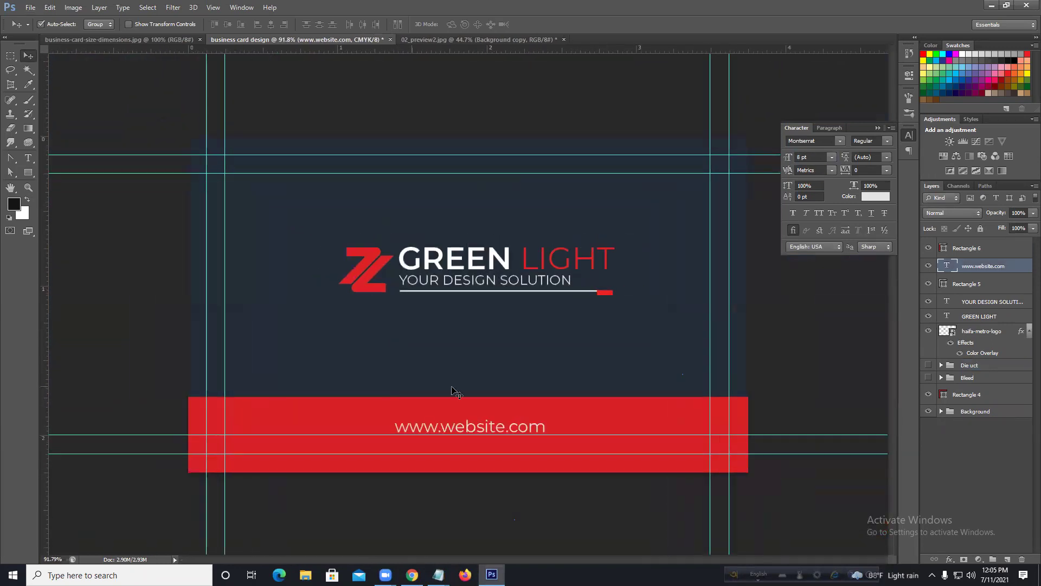
Step: Align the white underline to a vertical guide at the title's left edge
left_click(453, 258)
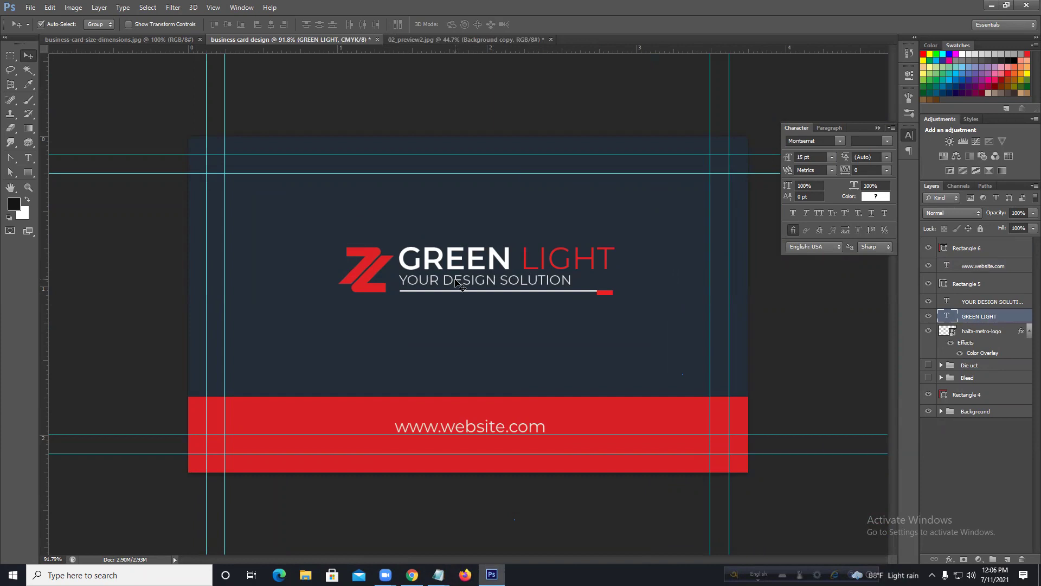
scroll(428, 271, "up", 2)
scroll(379, 263, "up", 3)
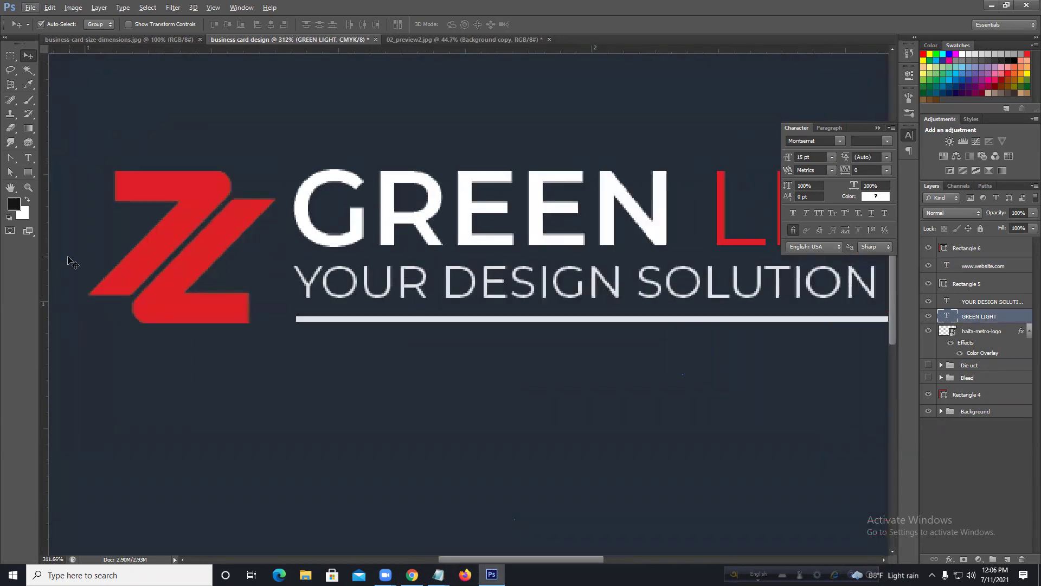
left_click_drag(44, 251, 294, 248)
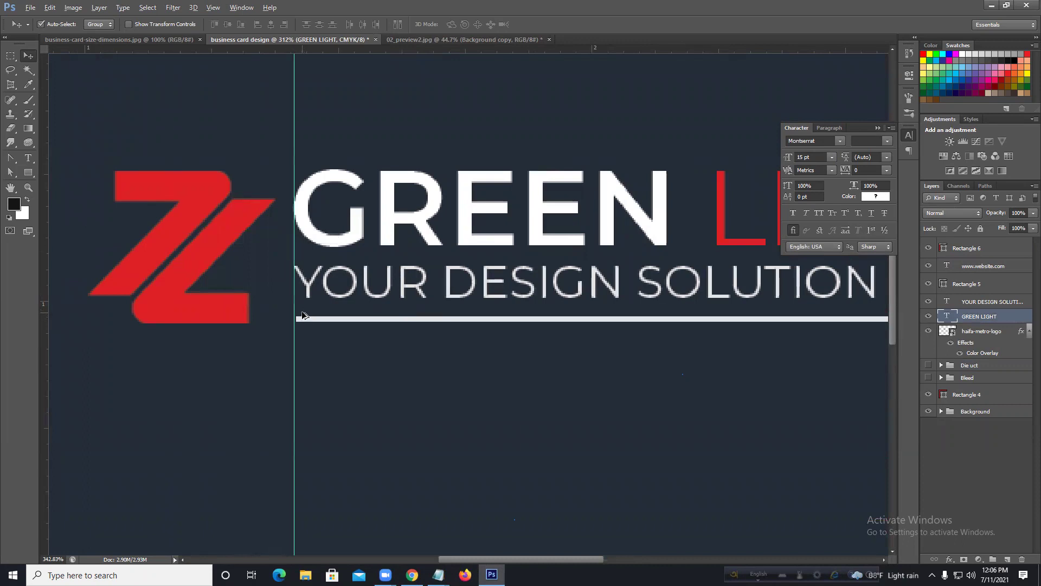
scroll(305, 319, "up", 2)
scroll(310, 336, "up", 1)
left_click_drag(310, 336, 308, 336)
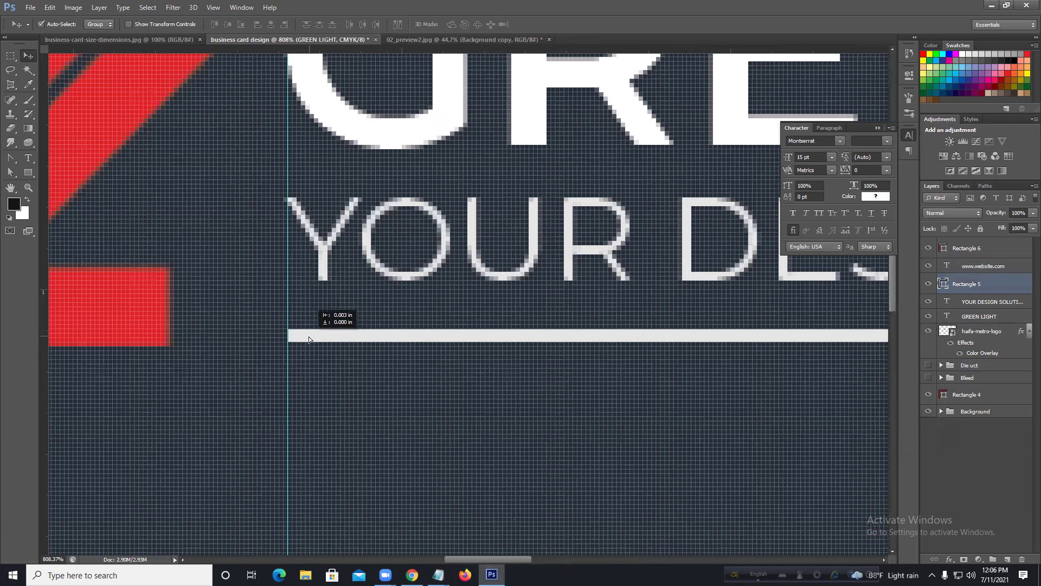
Step: Shift the red accent bar to a guide at the right end of LIGHT
scroll(342, 313, "down", 1)
scroll(341, 312, "down", 1)
scroll(348, 318, "down", 3)
scroll(734, 309, "up", 2)
scroll(723, 304, "up", 2)
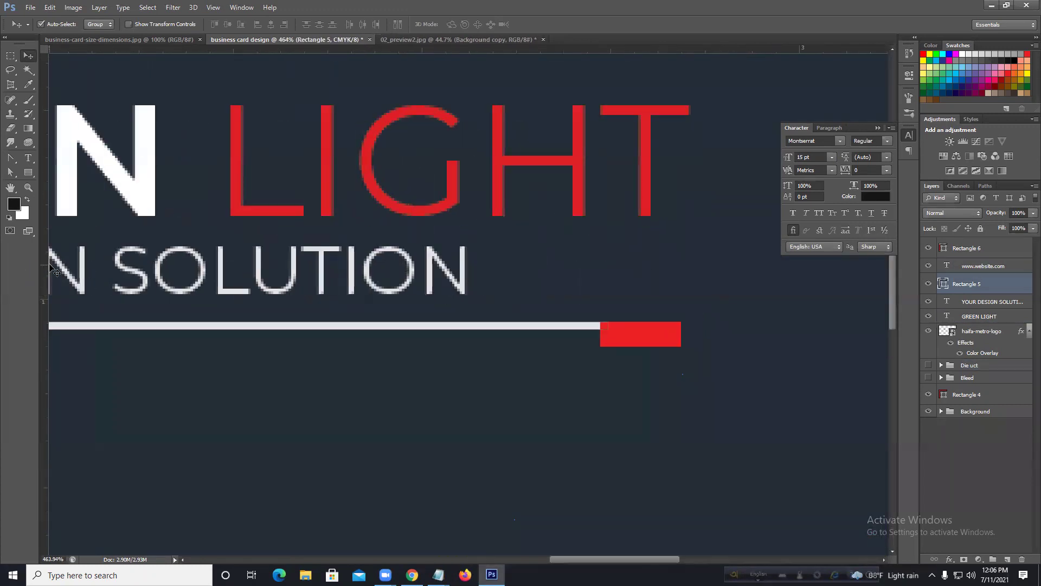
left_click_drag(45, 269, 689, 284)
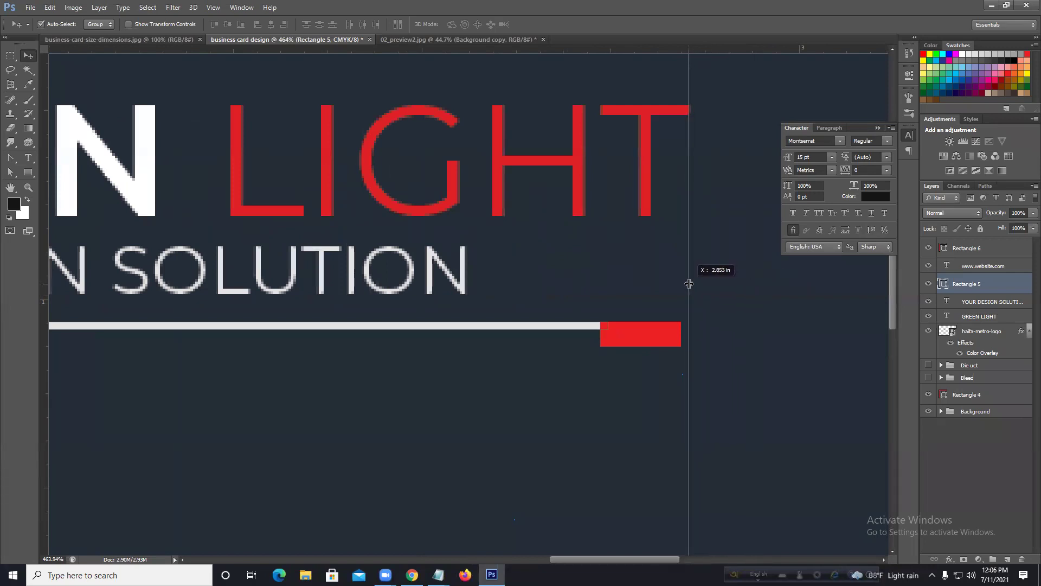
left_click_drag(657, 339, 672, 339)
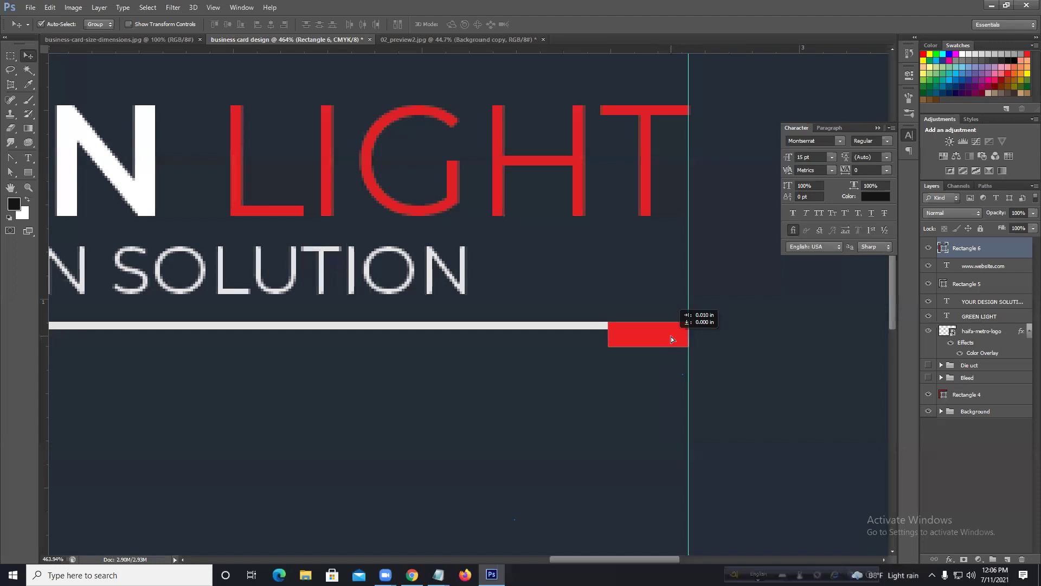
Step: Remove both vertical guides from the card
scroll(637, 305, "down", 4)
scroll(634, 307, "down", 3)
scroll(634, 309, "down", 3)
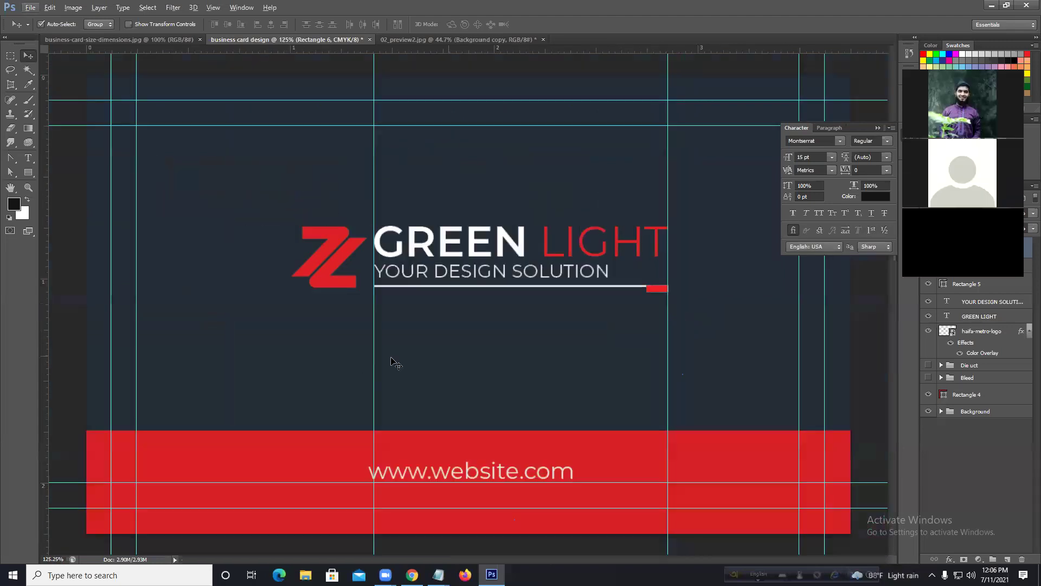
left_click_drag(374, 368, 43, 325)
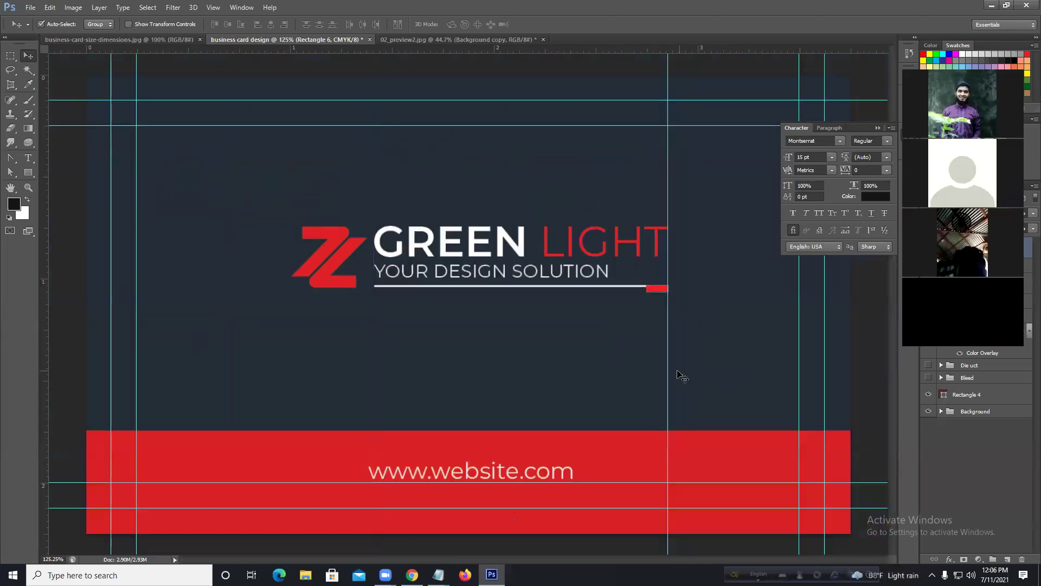
left_click_drag(667, 365, 14, 313)
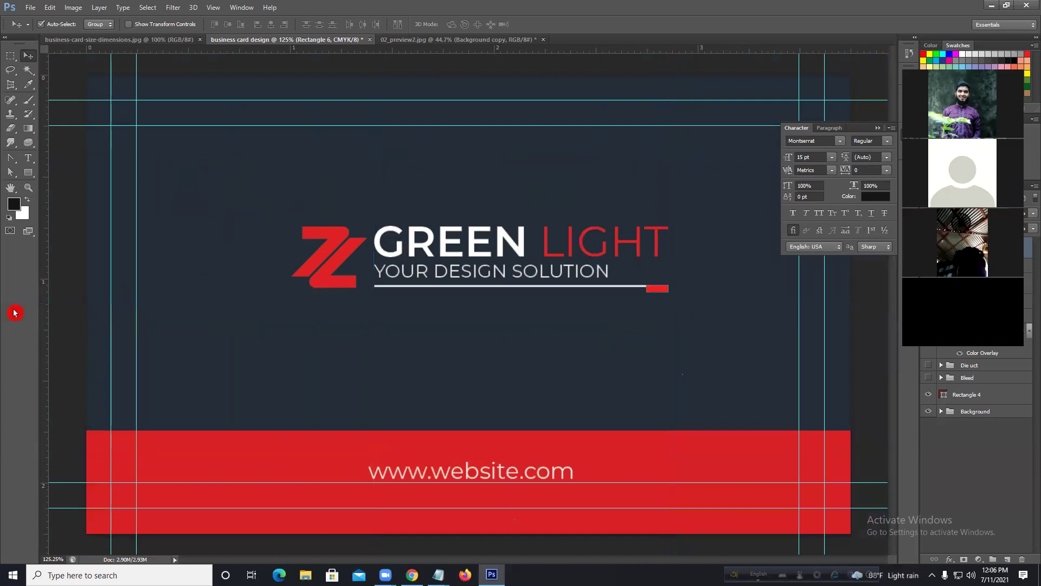
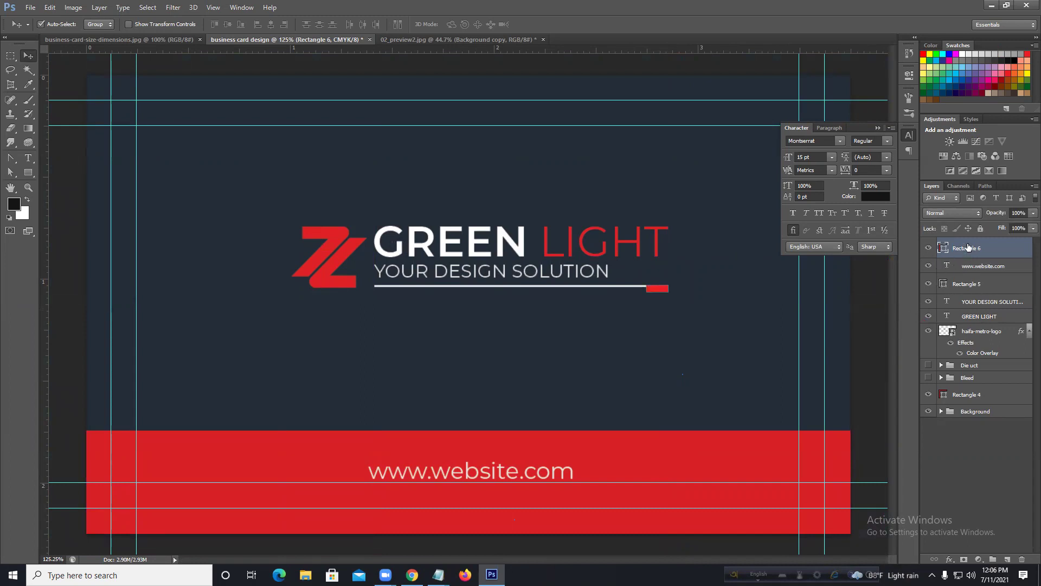
Step: Group Rectangle 5, the tagline and the GREEN LIGHT title layers together
left_click(969, 286, "ctrl")
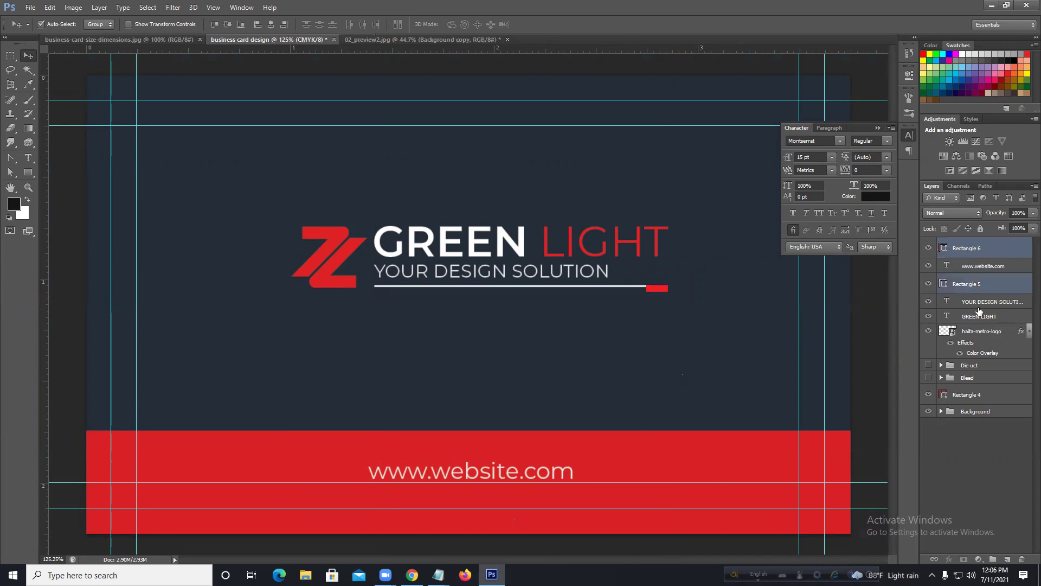
left_click(979, 303, "ctrl")
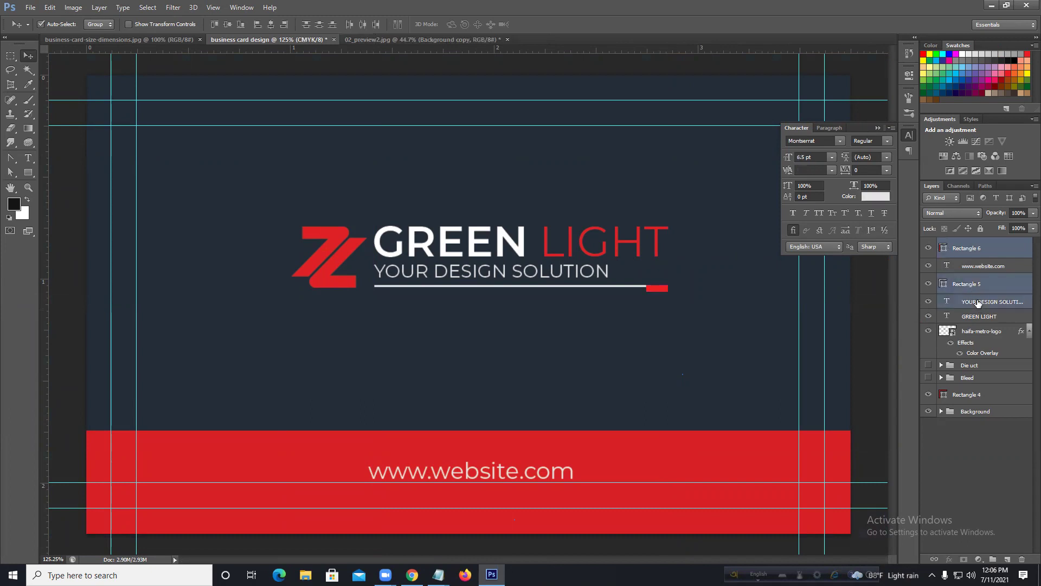
left_click(978, 318, "ctrl")
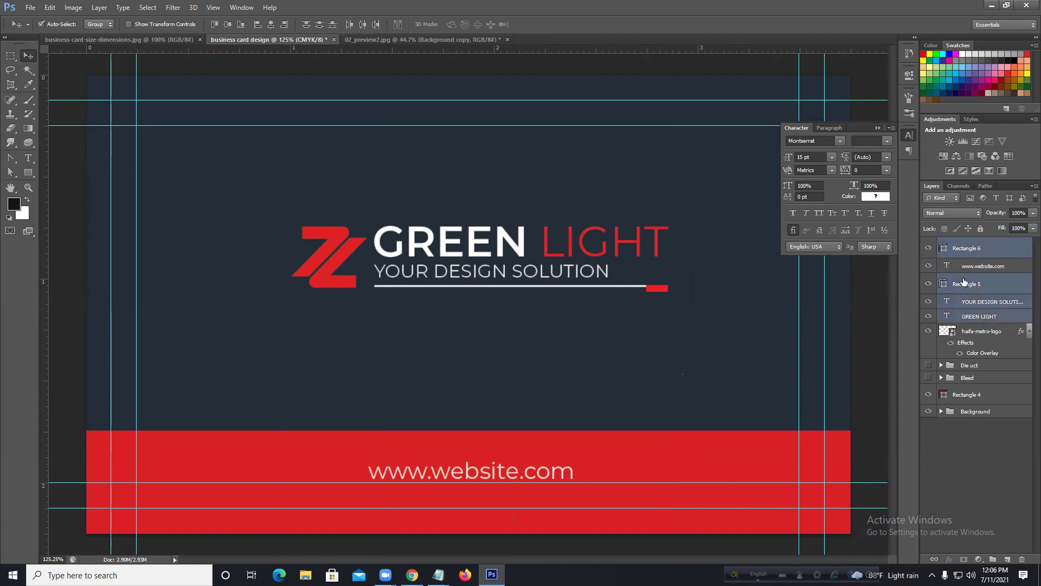
key("ctrl+g")
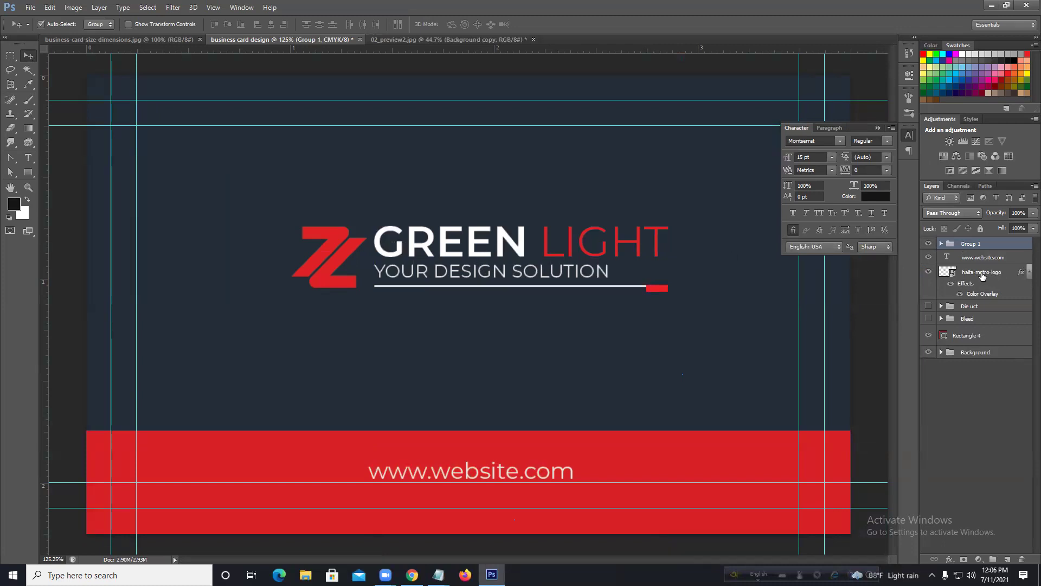
Step: Centre the red Z logo vertically and horizontally against the title group
left_click(930, 272)
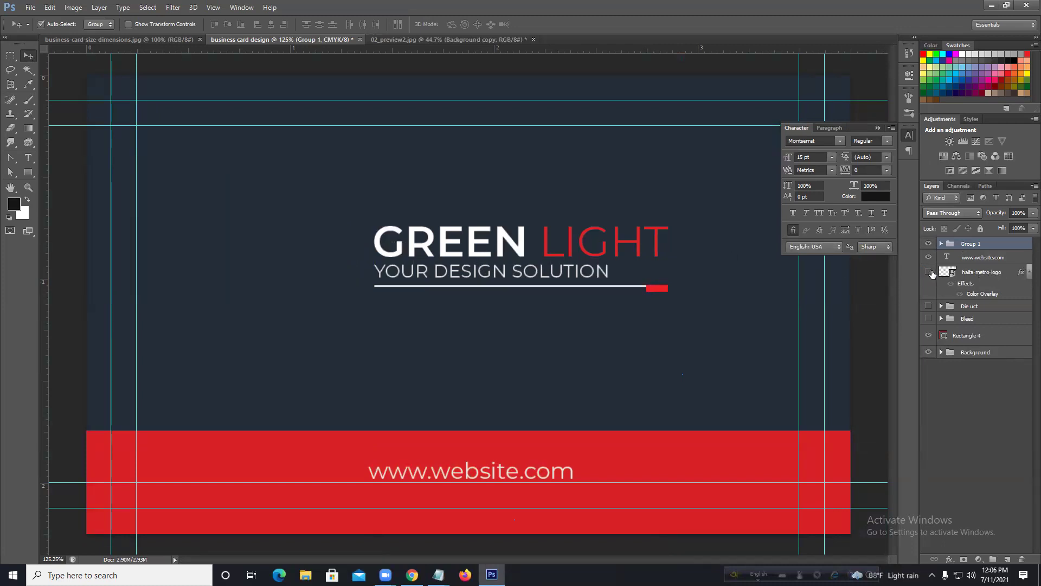
left_click(996, 278)
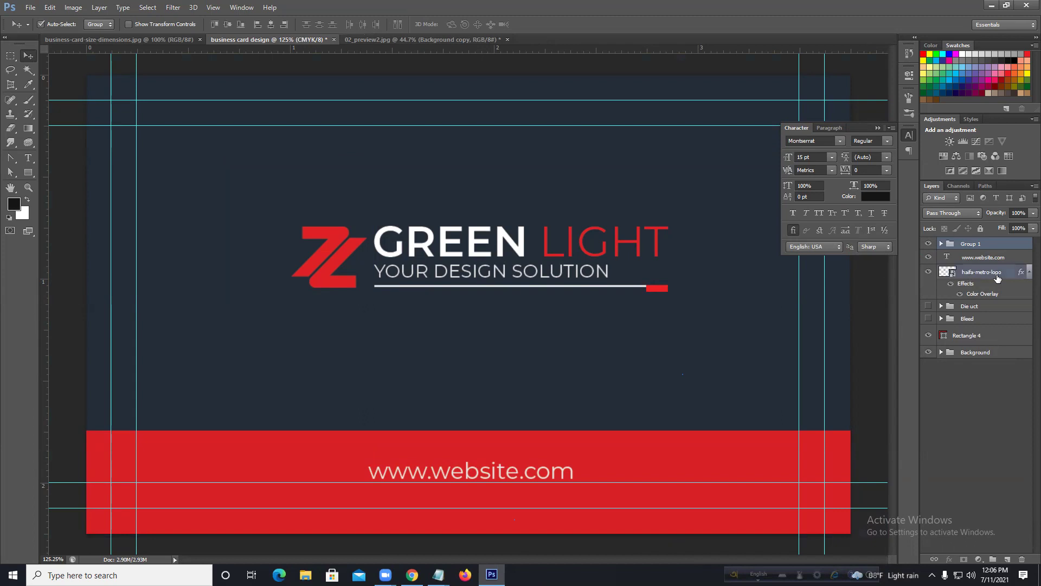
left_click(229, 26)
scroll(316, 256, "up", 8)
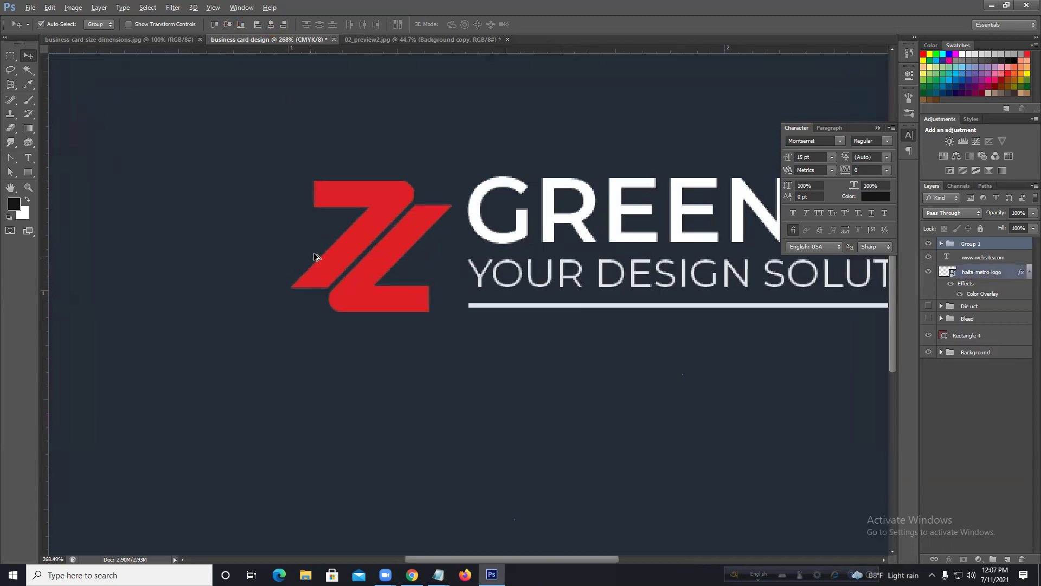
scroll(316, 256, "up", 2)
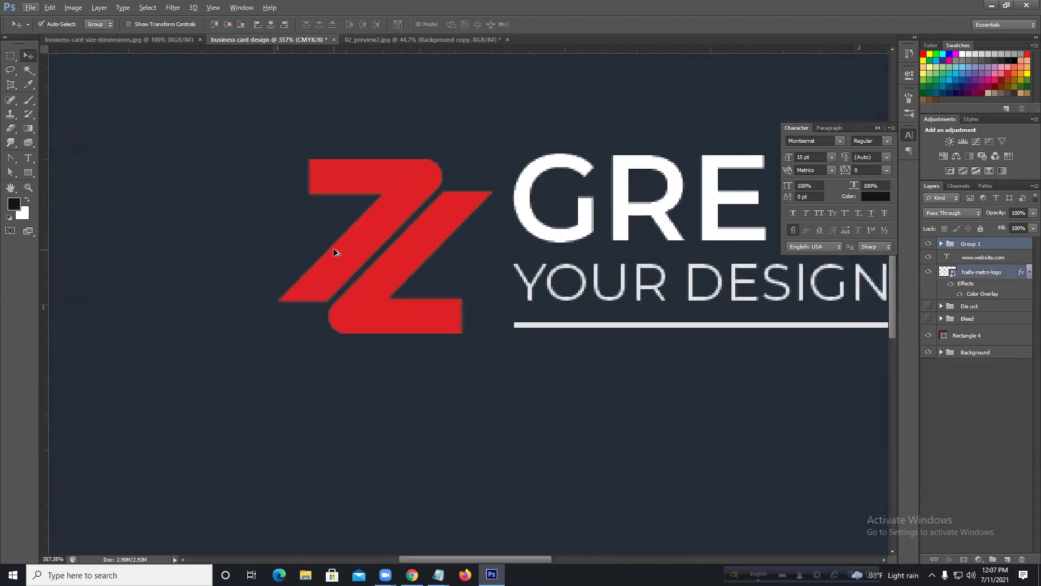
left_click(226, 27)
left_click(268, 25)
scroll(633, 302, "down", 4)
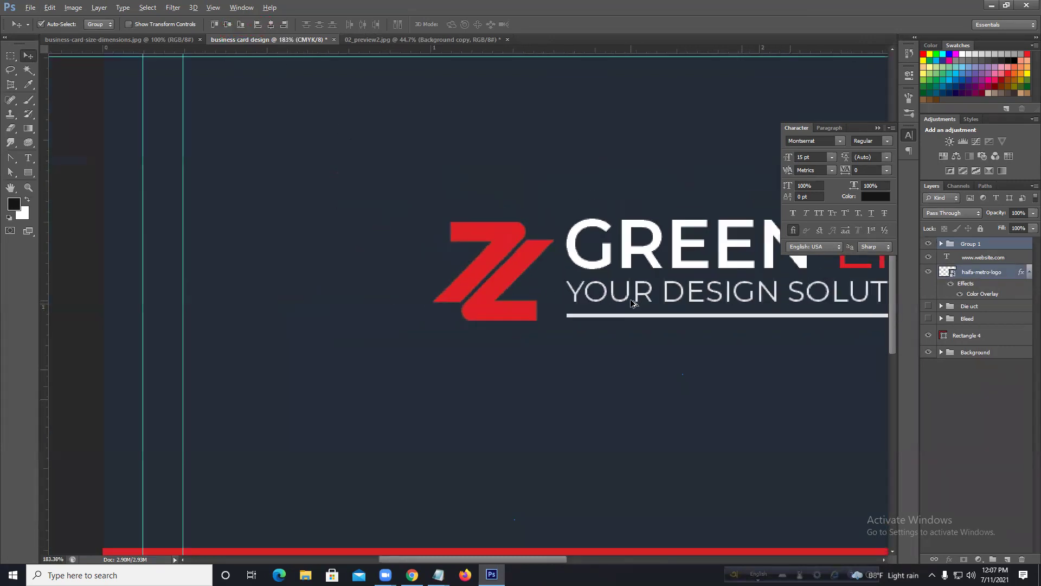
scroll(633, 303, "down", 4)
scroll(633, 302, "down", 2)
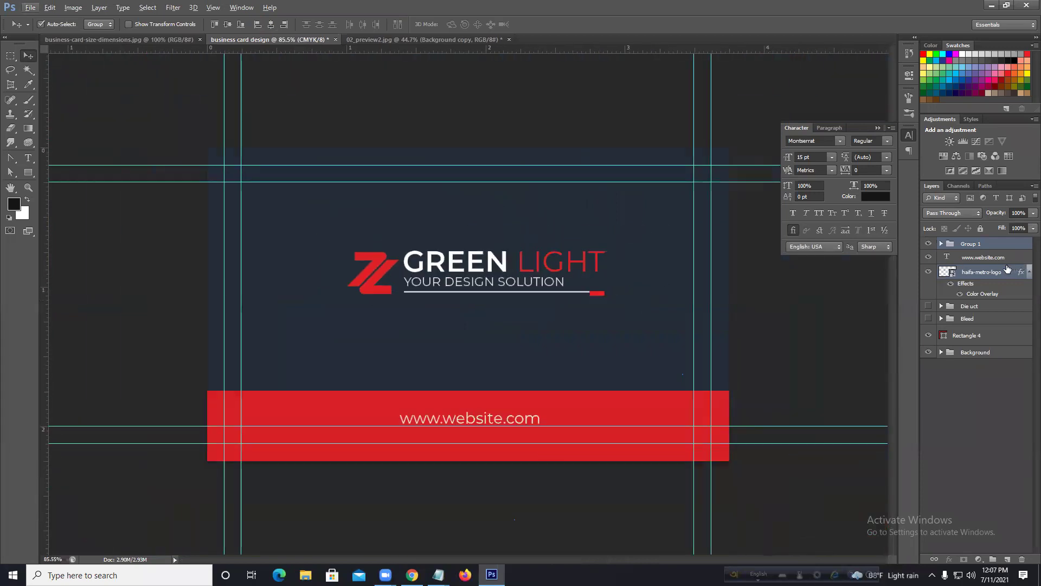
Step: Group the title group with the Z logo and name the group Logo
key("ctrl+g")
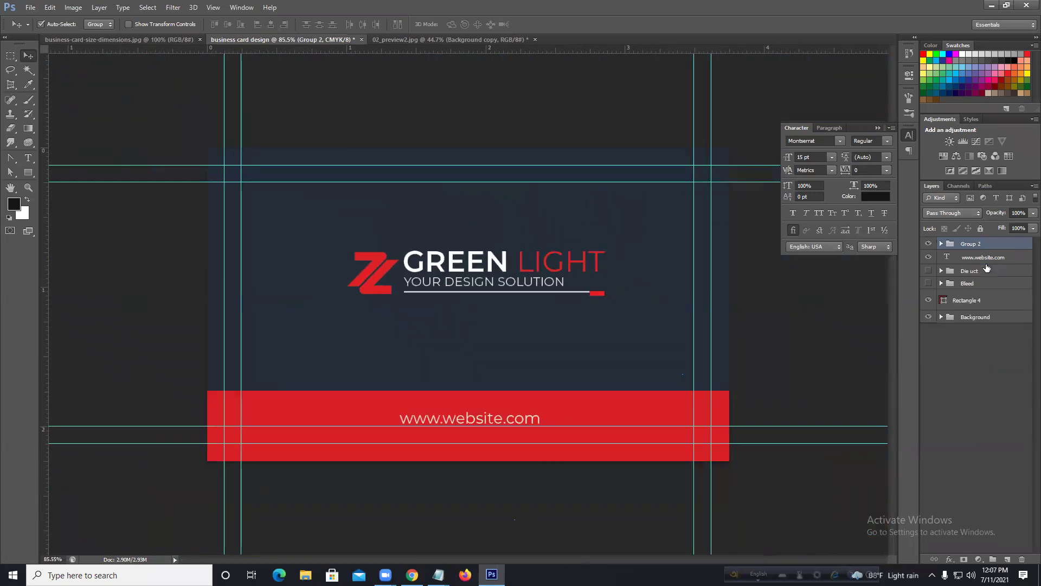
double_click(970, 245)
type("Logo")
key("Return")
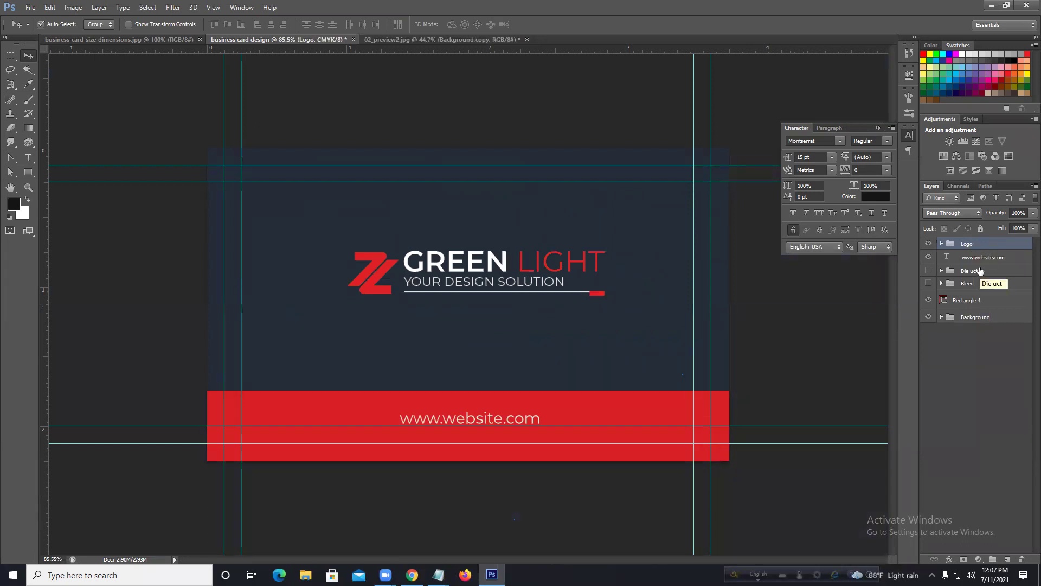
left_click(980, 260)
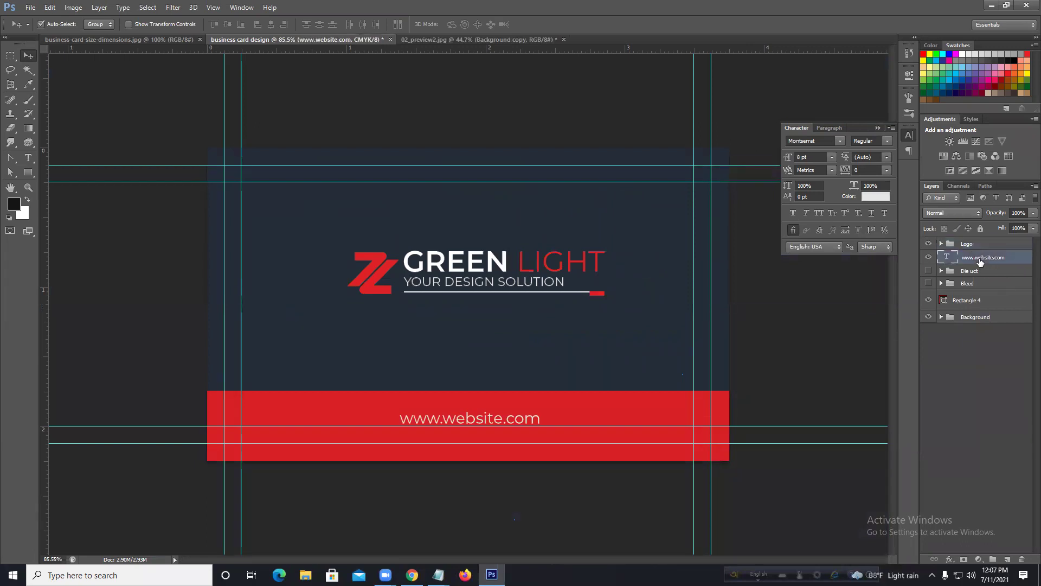
key("ctrl+g")
double_click(974, 255)
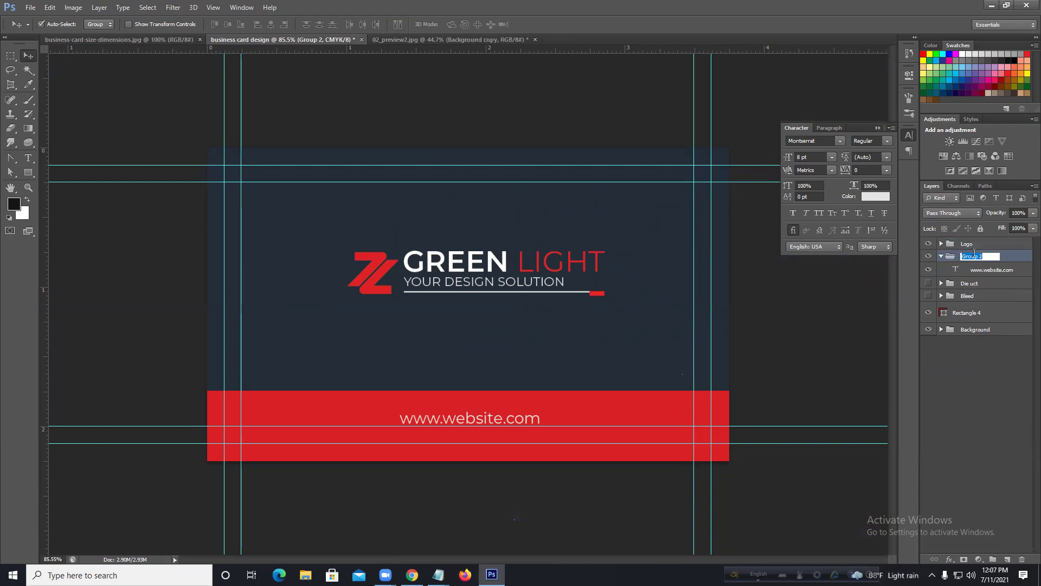
type("e")
type("we")
key("Return")
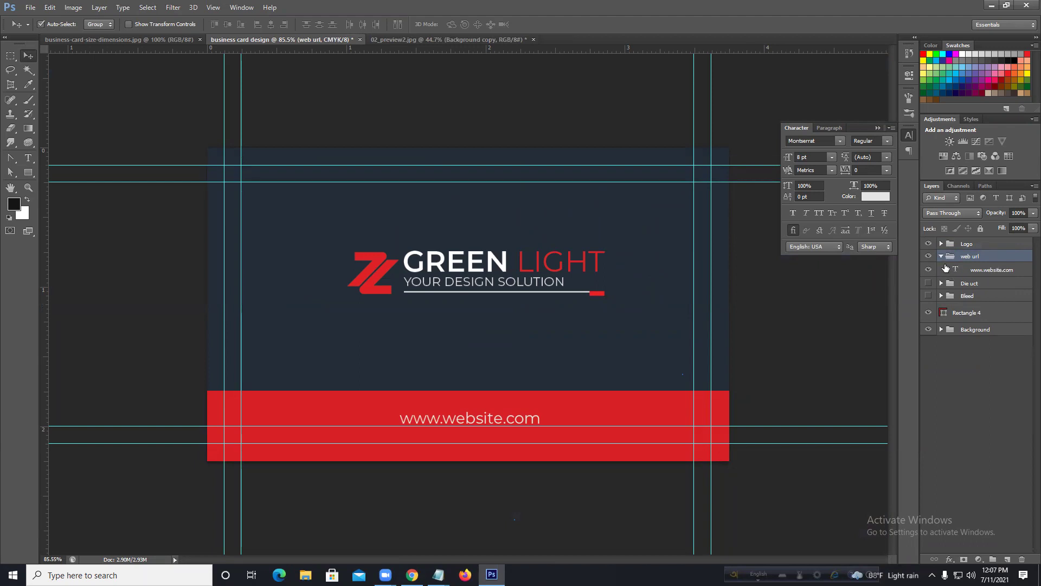
left_click(941, 257)
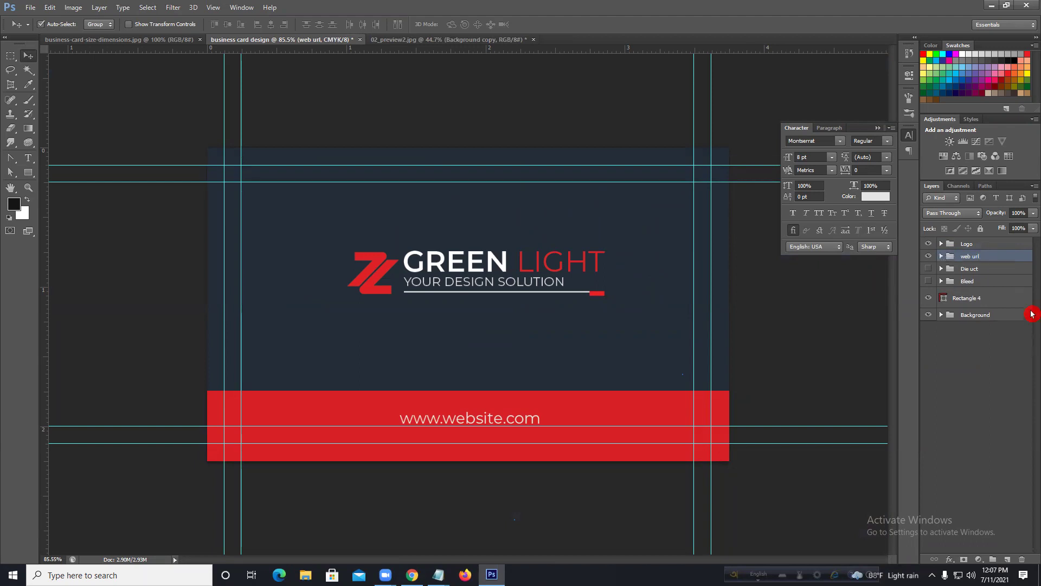
key("ctrl+plus")
scroll(459, 329, "up", 1)
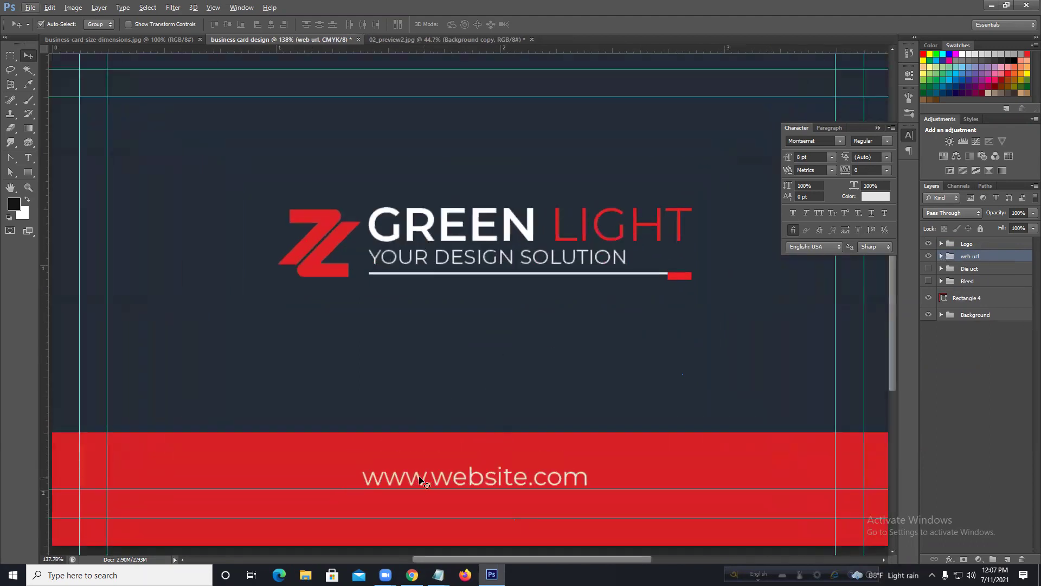
left_click_drag(412, 473, 534, 481)
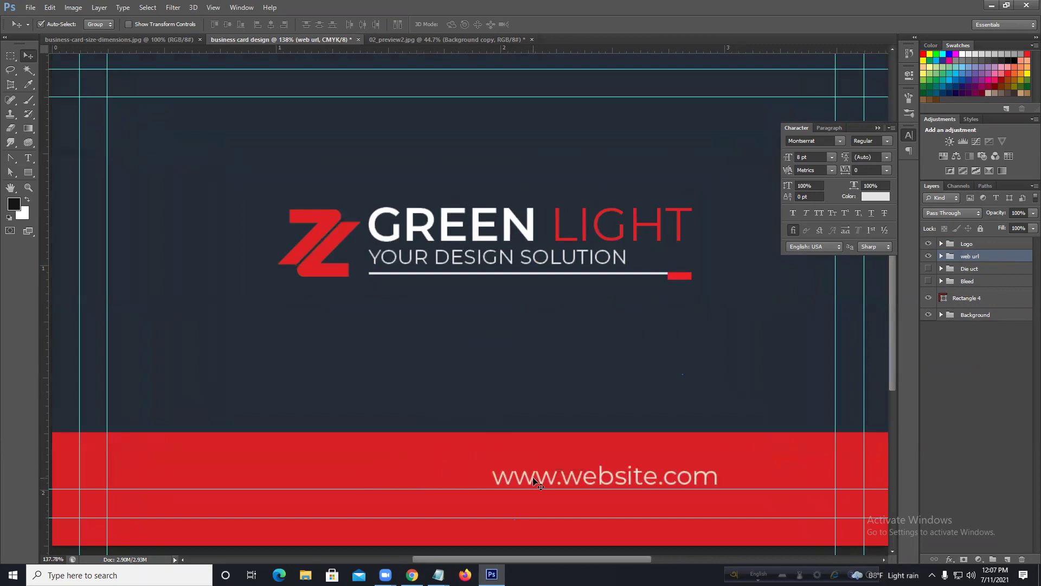
left_click_drag(533, 481, 514, 478)
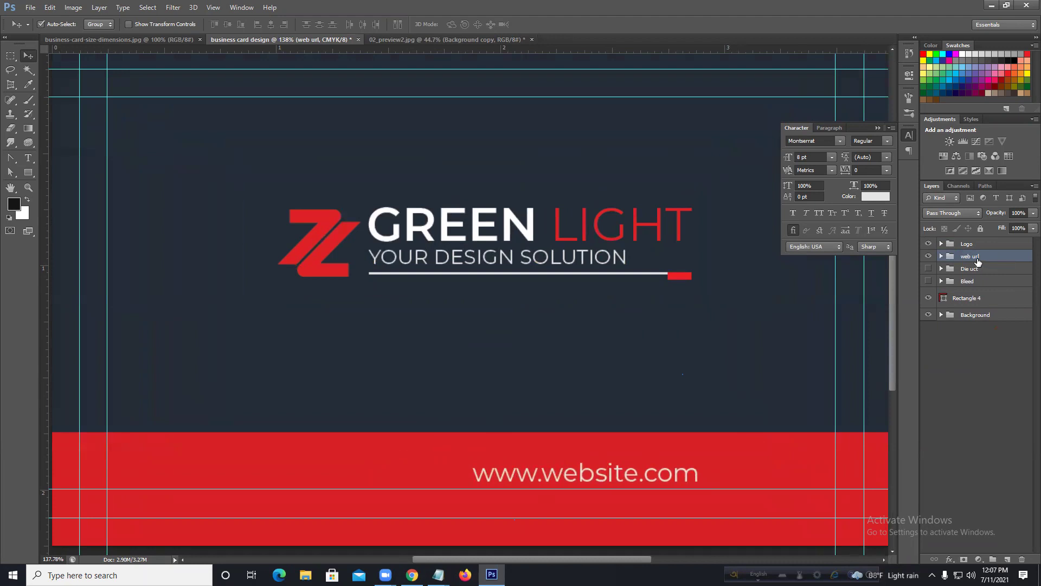
left_click(969, 315, "ctrl")
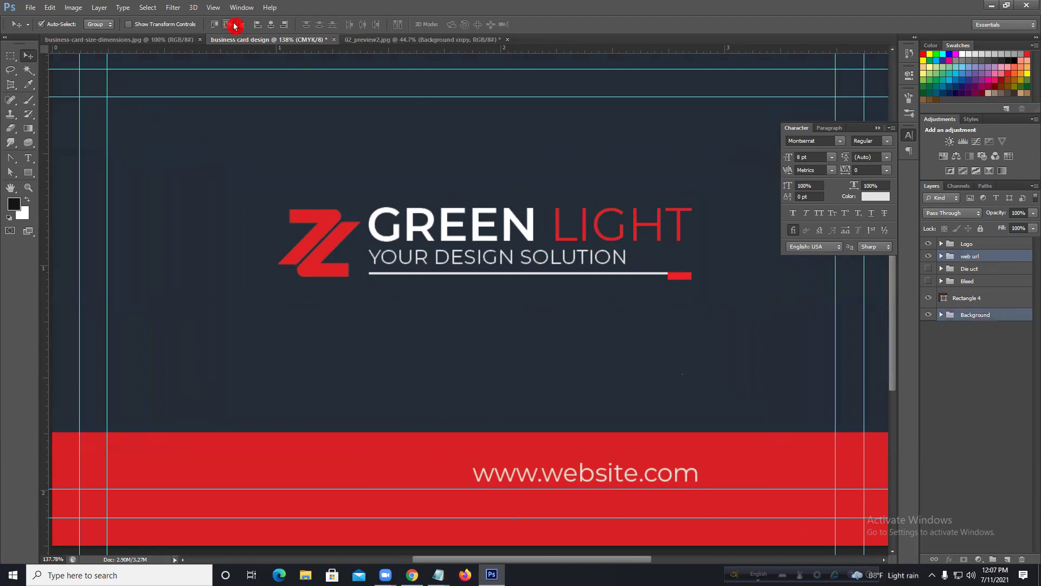
left_click(274, 24)
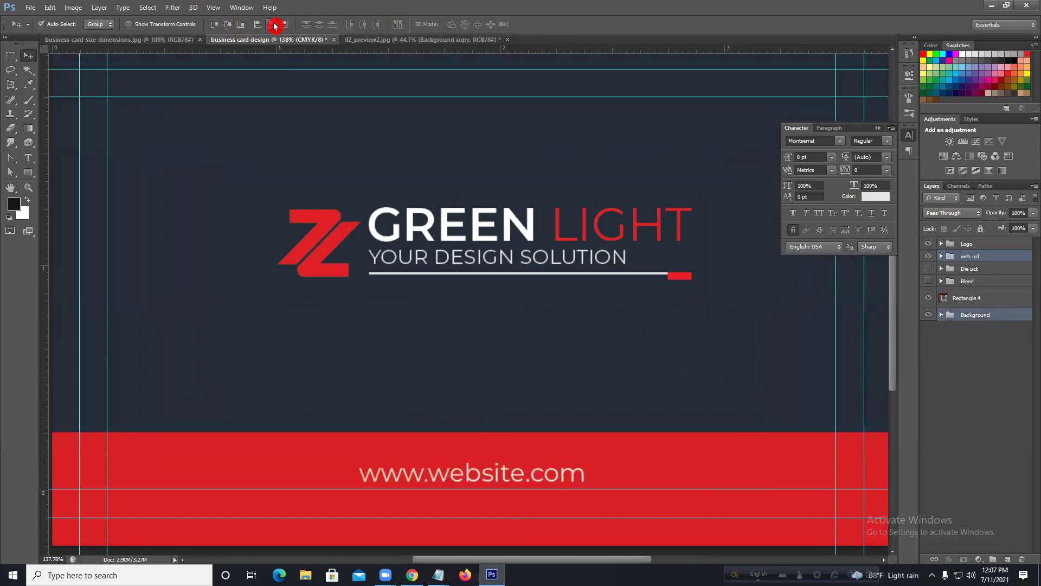
Step: Nudge the website text down and lower the red bottom bar's top edge slightly
left_click(611, 461)
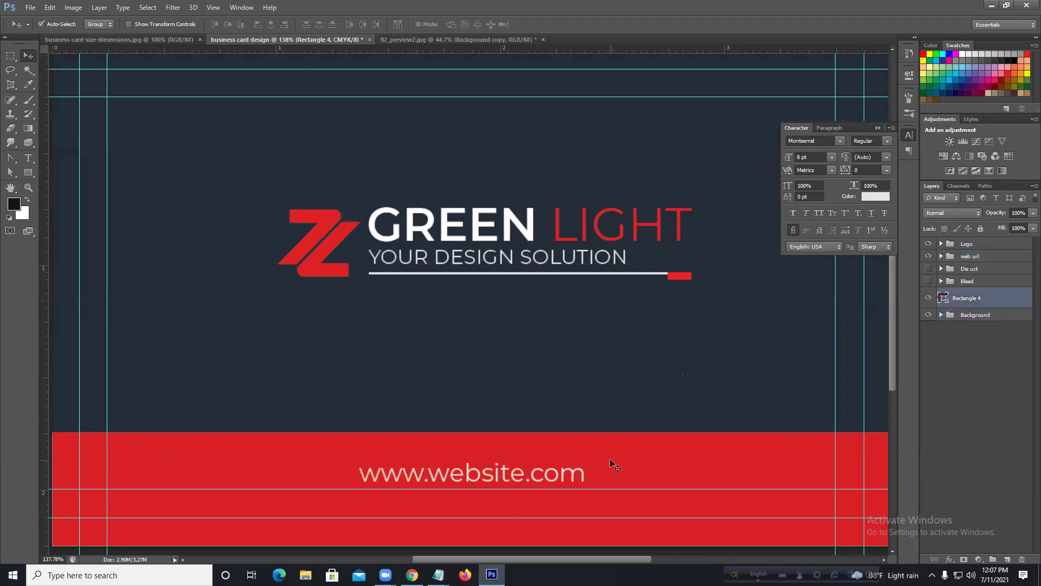
scroll(600, 430, "down", 2)
scroll(553, 418, "down", 2)
scroll(512, 364, "up", 2)
scroll(533, 449, "up", 2)
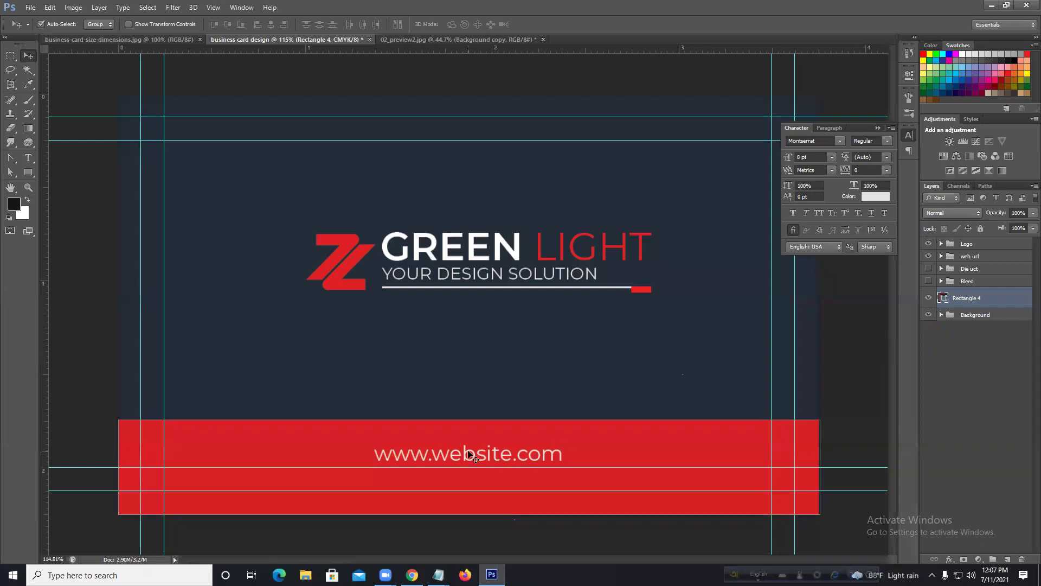
left_click_drag(469, 455, 470, 457)
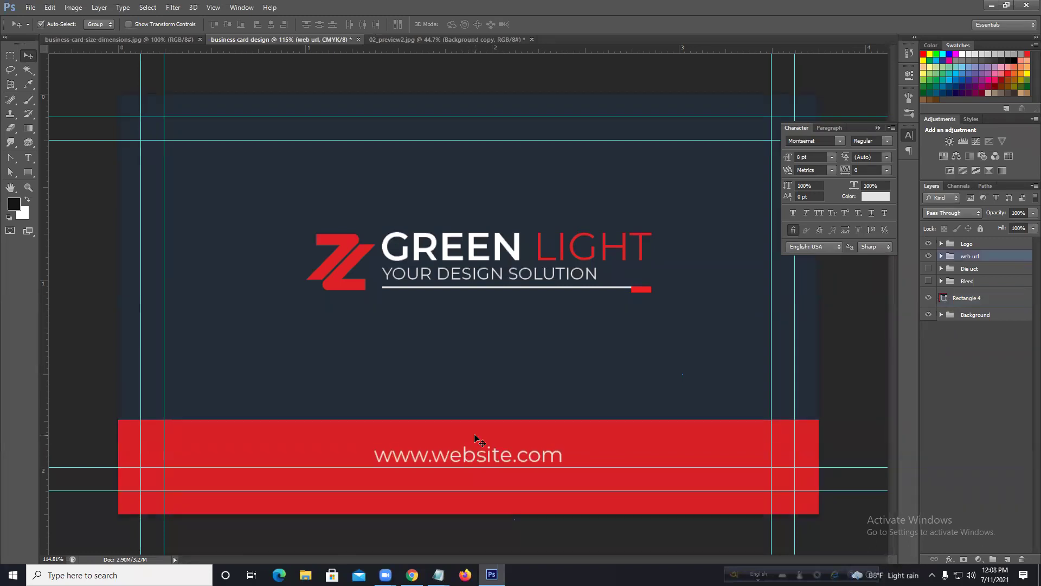
left_click(474, 433)
key("ctrl+t")
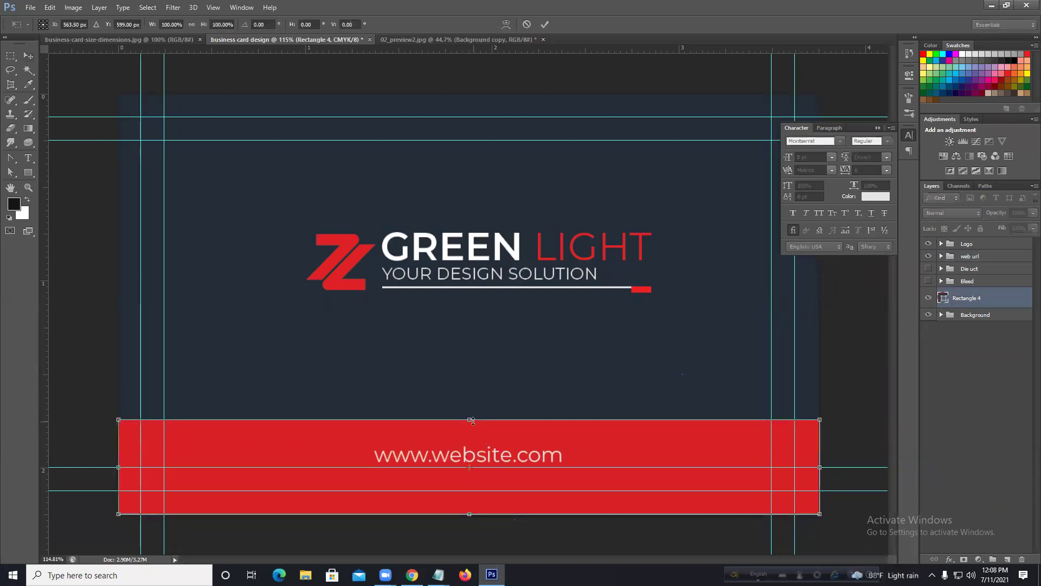
left_click_drag(469, 420, 469, 428)
left_click(544, 24)
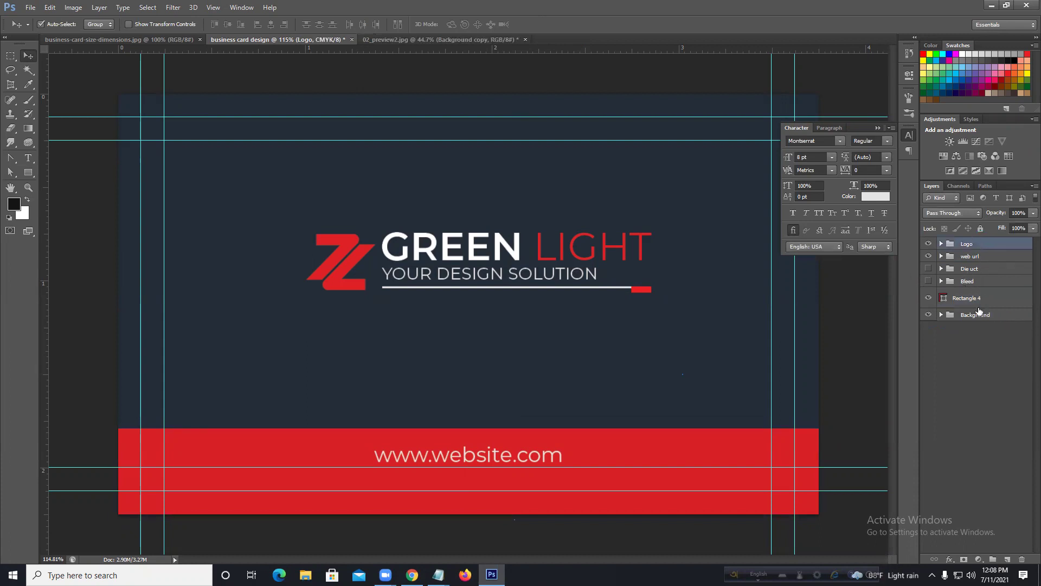
Step: Centre the Logo group horizontally on the card and fit the card in view
left_click(977, 318, "ctrl")
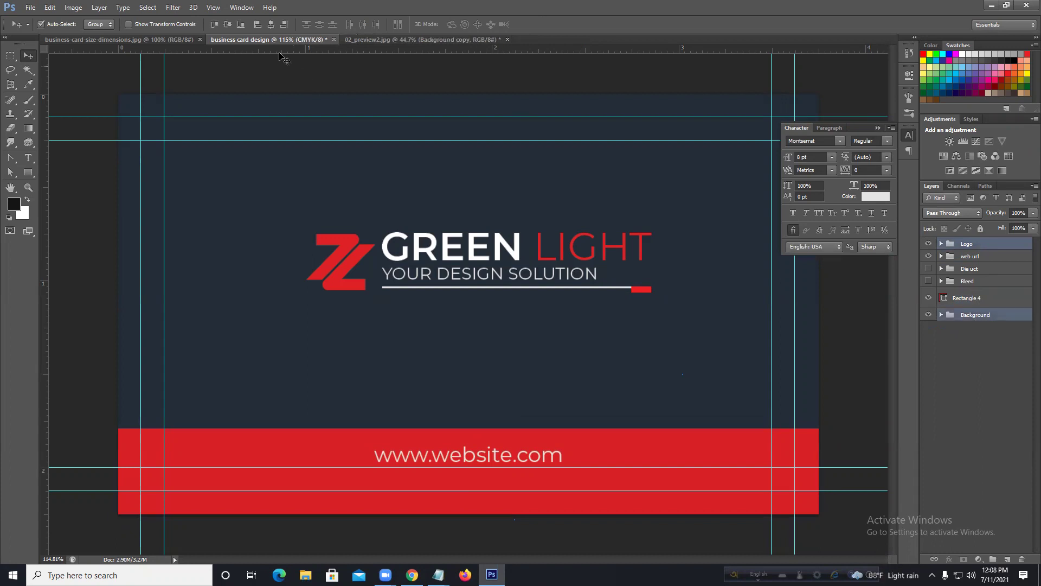
left_click(272, 25)
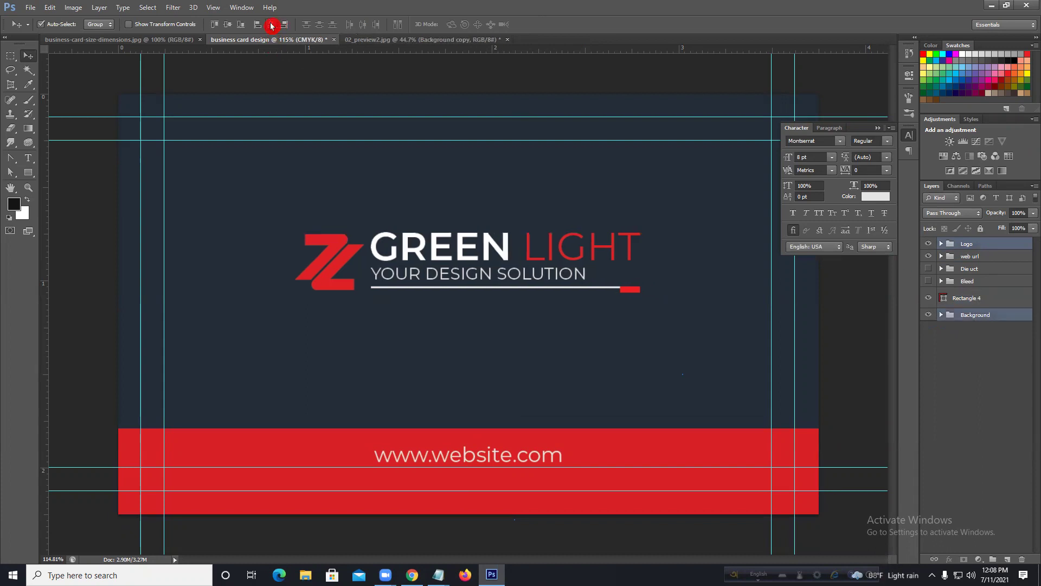
key("ctrl+z")
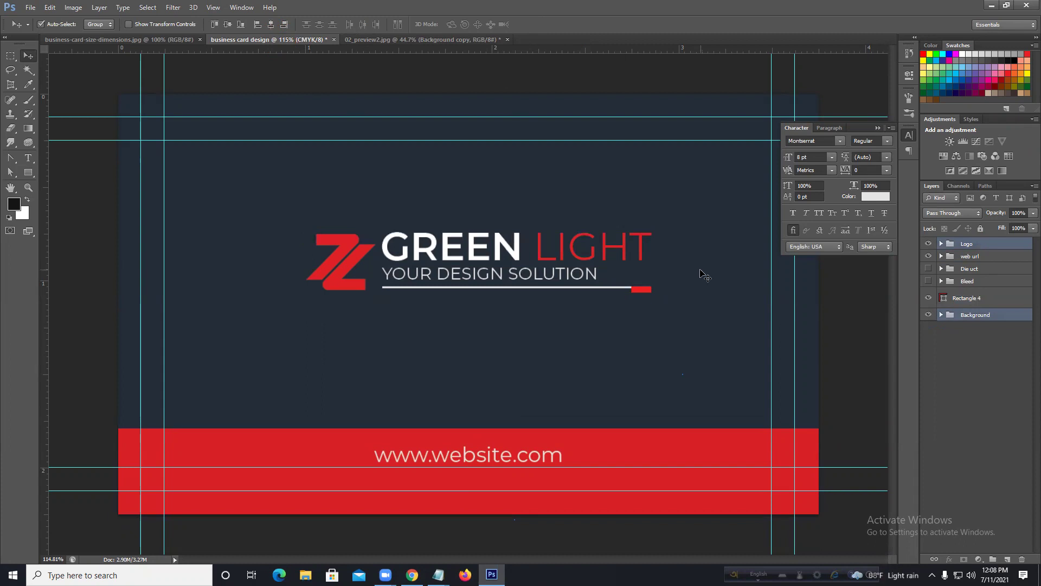
left_click(272, 25)
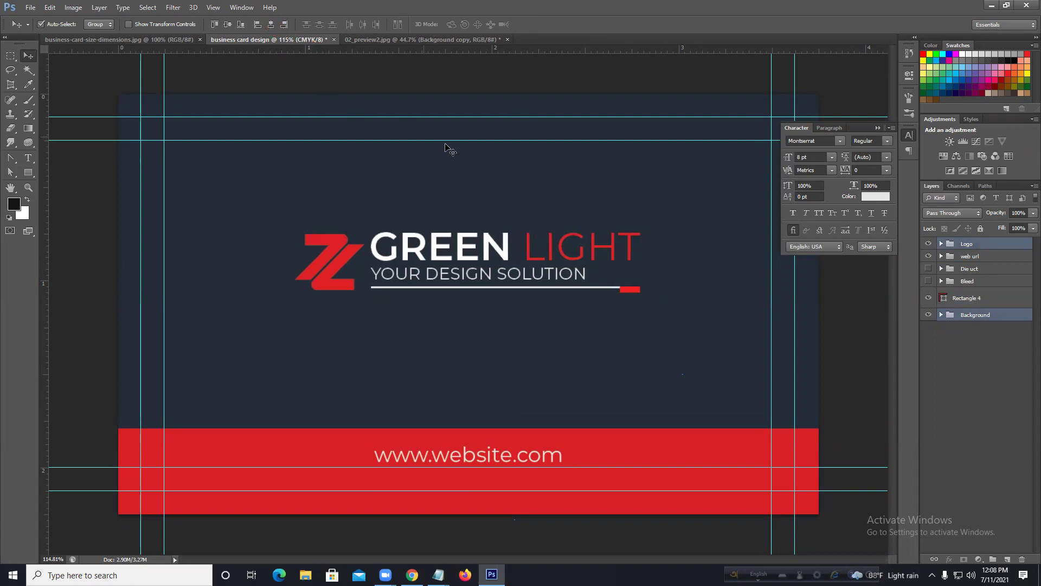
key("ctrl+0")
Step: Put the red bar's Rectangle 4 into a collapsed group named Shape
left_click(969, 280)
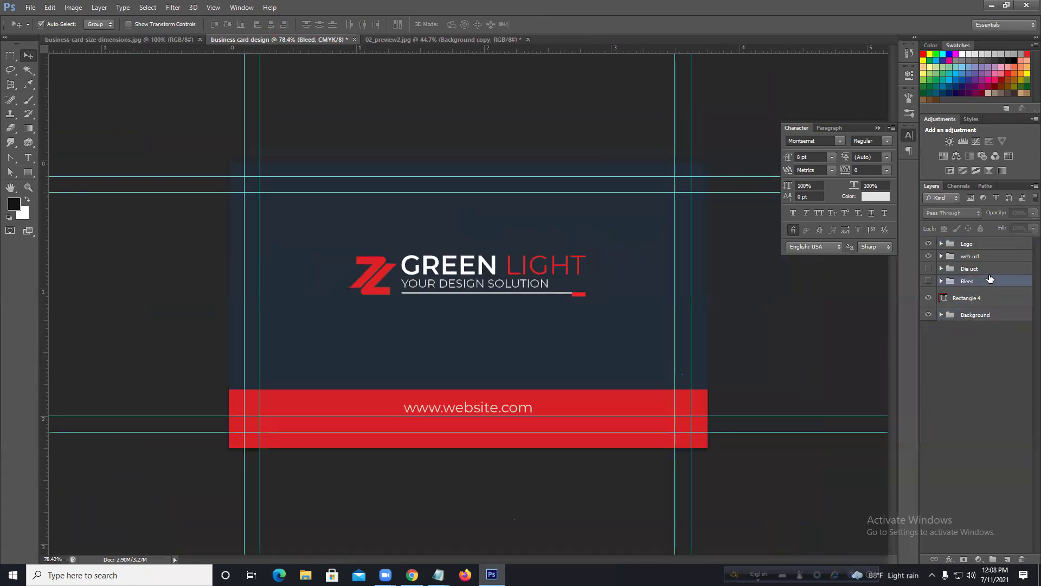
left_click(966, 298)
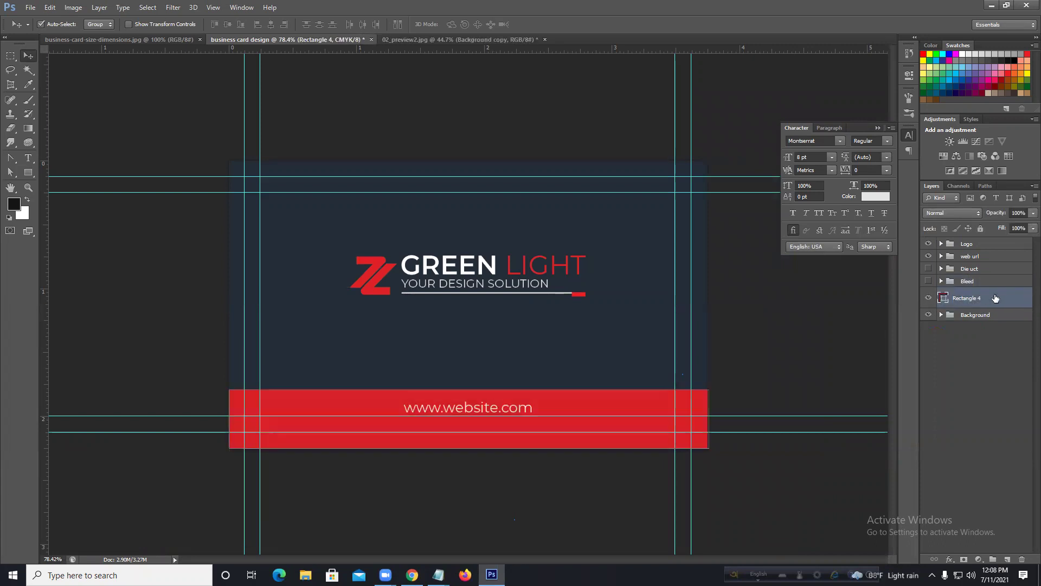
key("ctrl+g")
double_click(971, 293)
type("Shape")
key("Return")
left_click(914, 272)
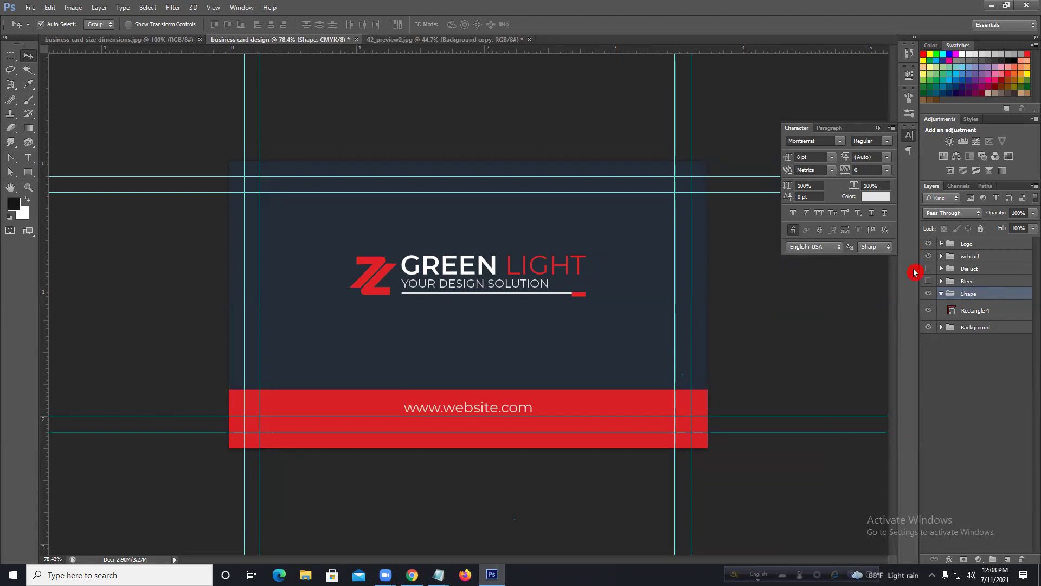
left_click(942, 293)
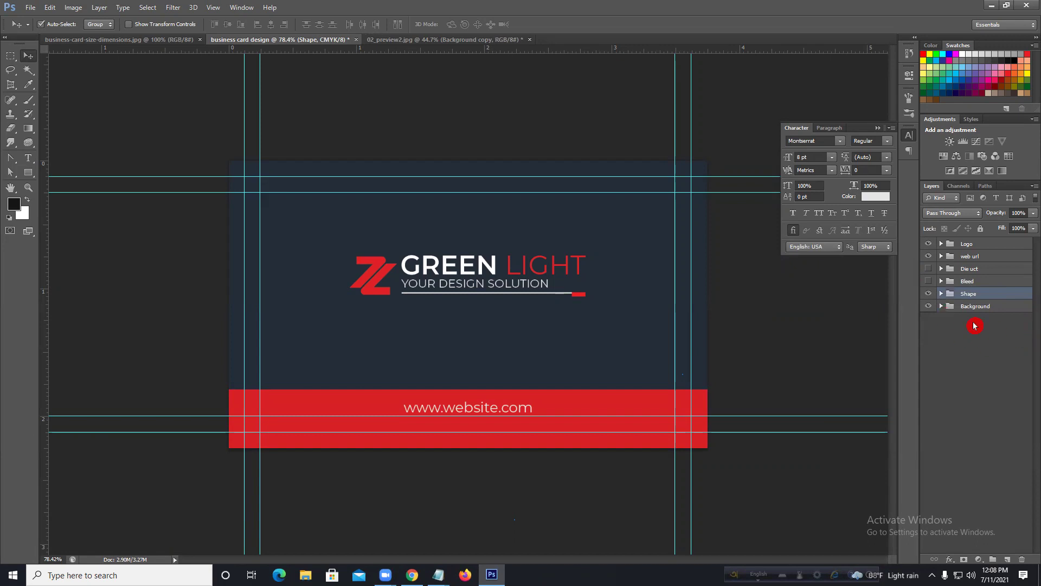
Step: Group Logo, web url, Shape and Background into a group named Front Side Design
left_click(970, 257, "ctrl")
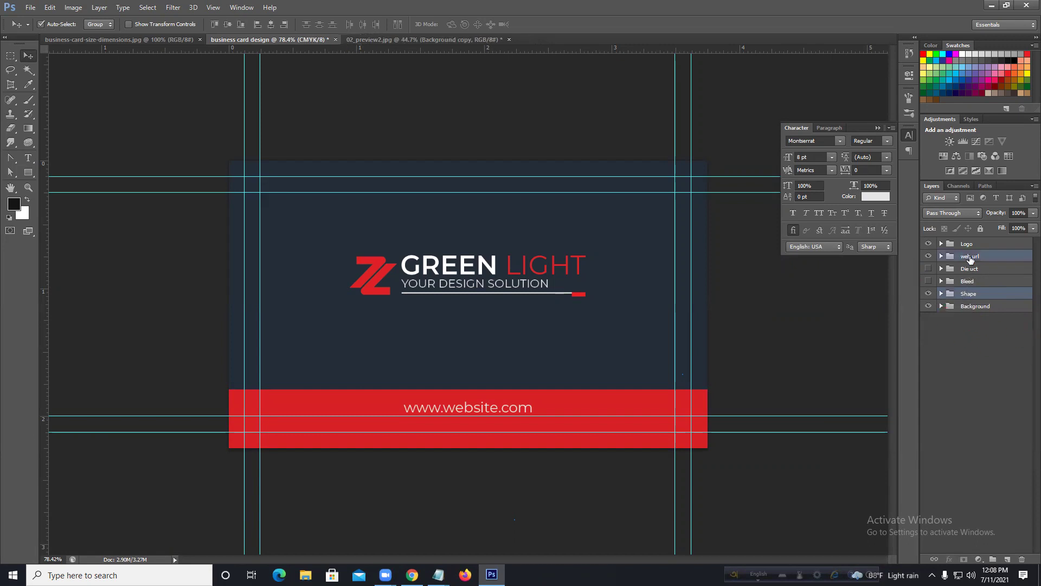
left_click(970, 306)
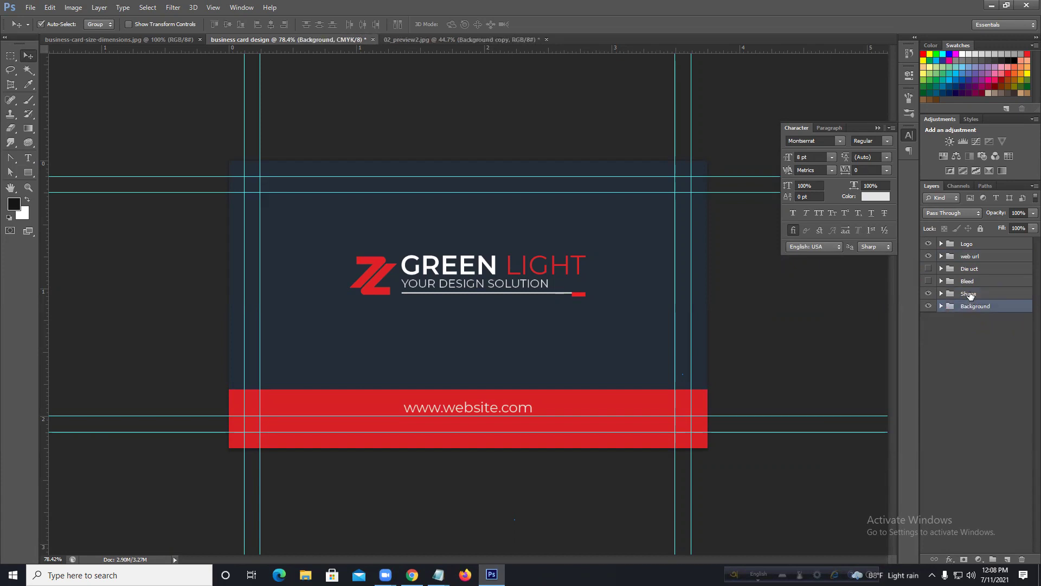
left_click(970, 293, "ctrl")
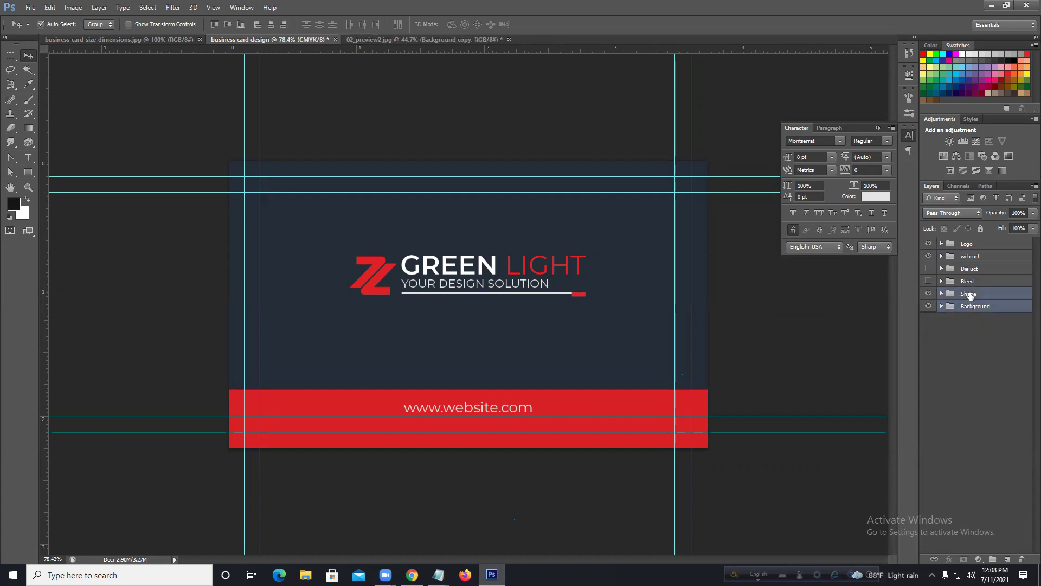
left_click(969, 257, "ctrl")
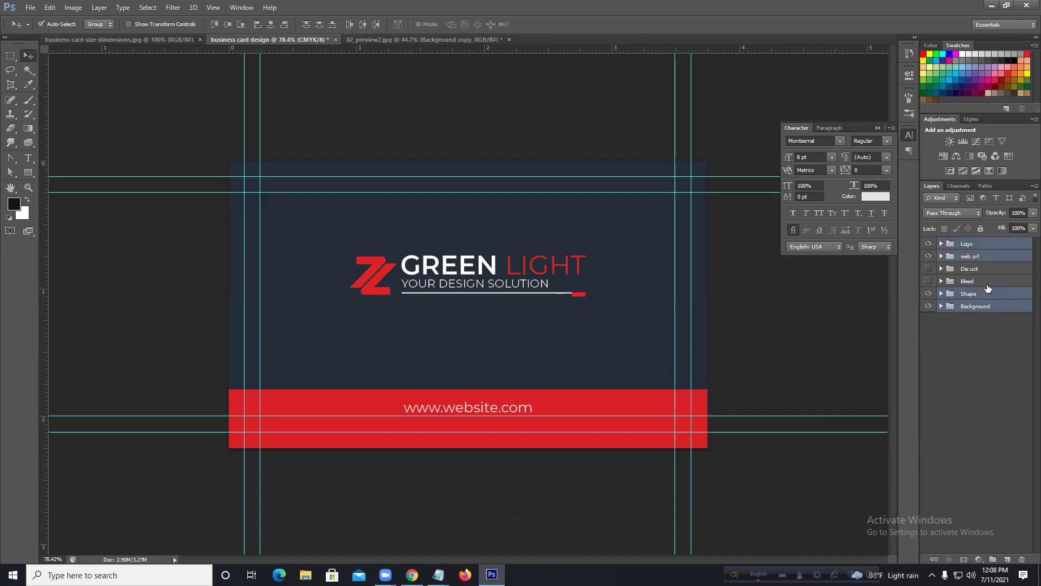
key("ctrl+g")
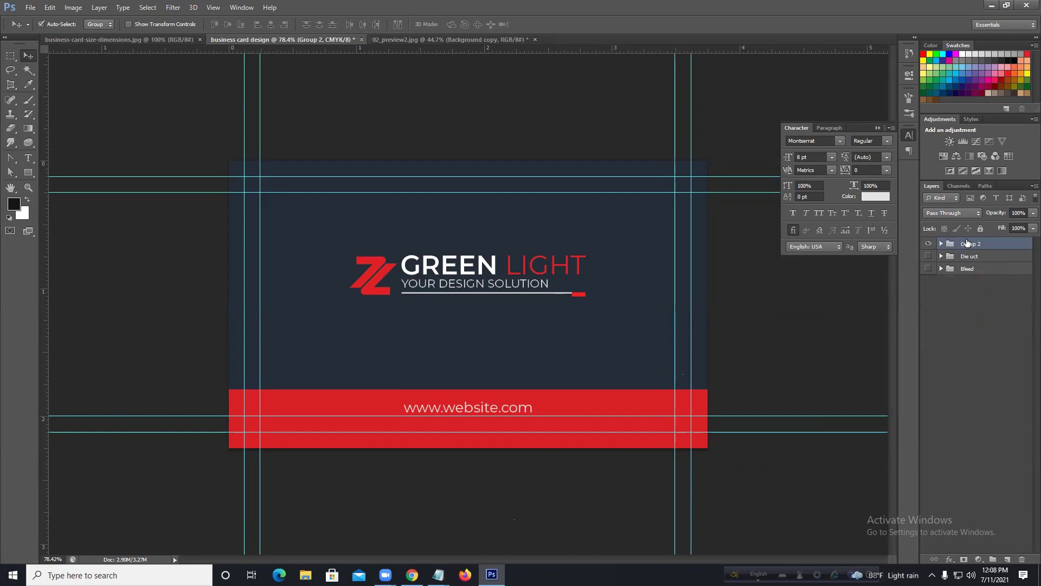
double_click(967, 244)
type("Front Side Desi")
type("gn")
key("Return")
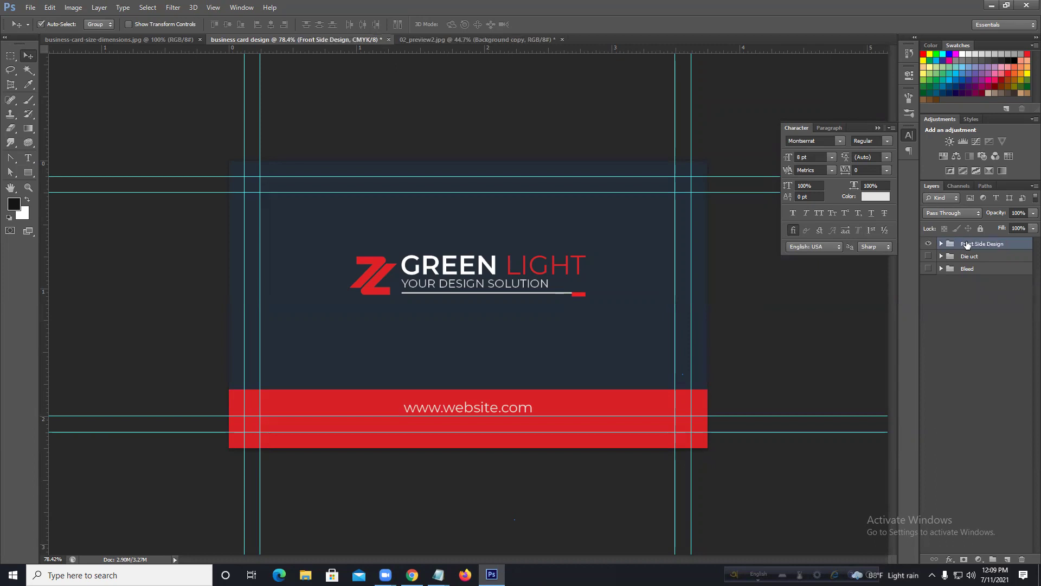
Step: Move Front Side Design below Bleed and switch to the 02_preview2.jpg mockup
left_click(966, 256)
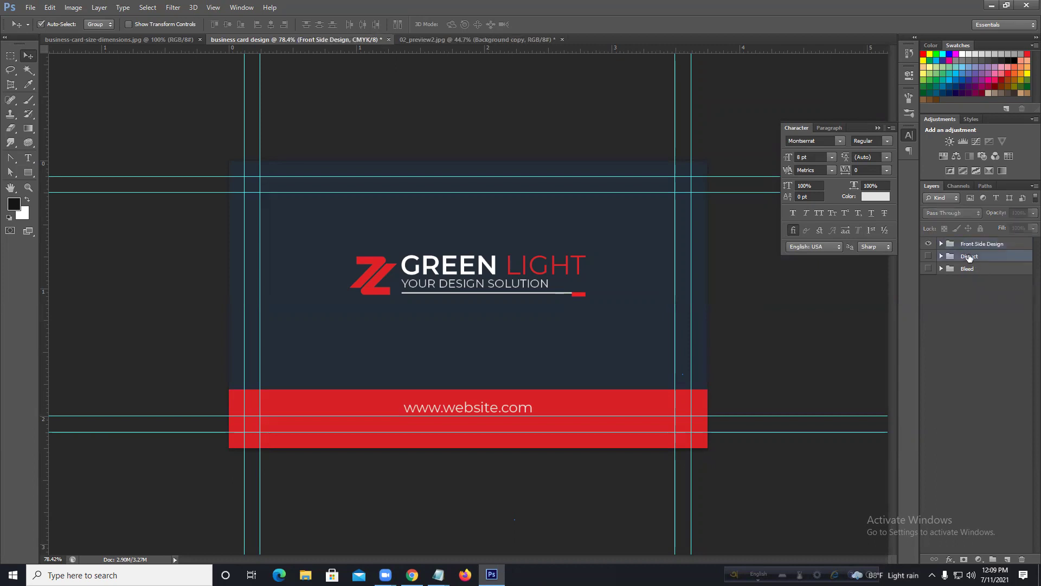
left_click_drag(1009, 245, 994, 276)
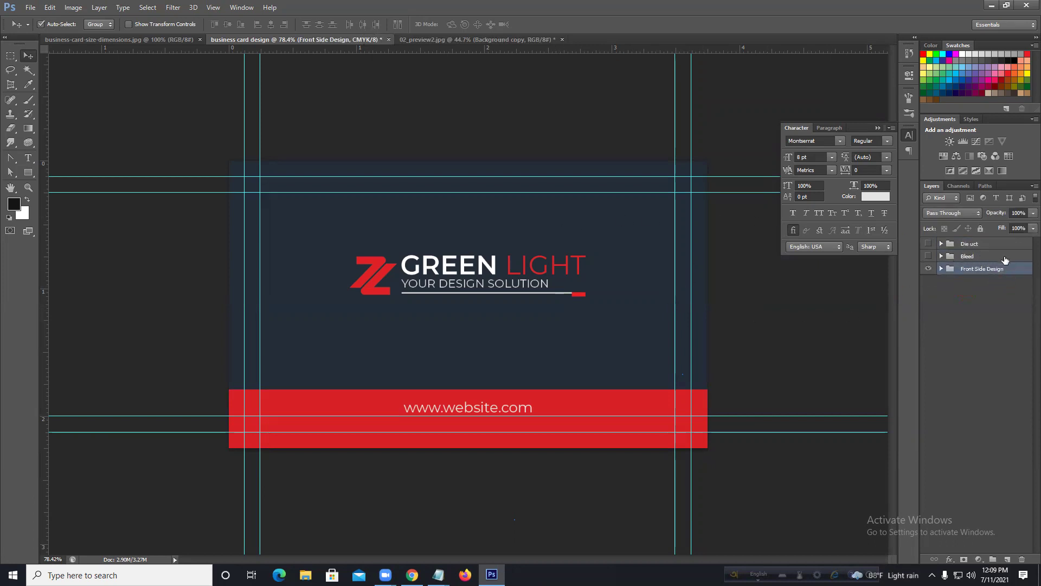
left_click(464, 40)
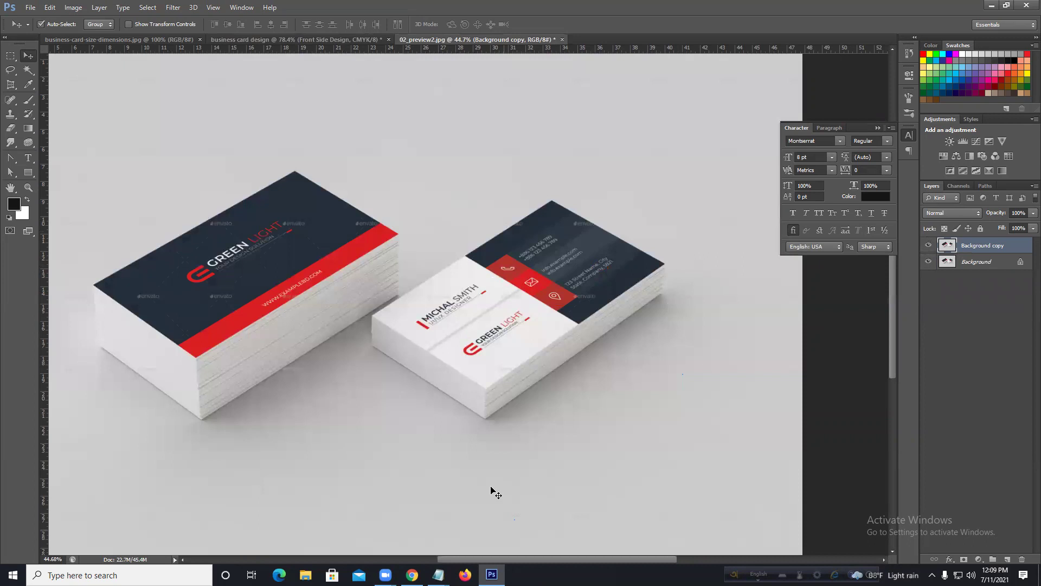
Step: Perspective-crop the mockup to the right-hand back card and drag it toward the design document
left_click(748, 430)
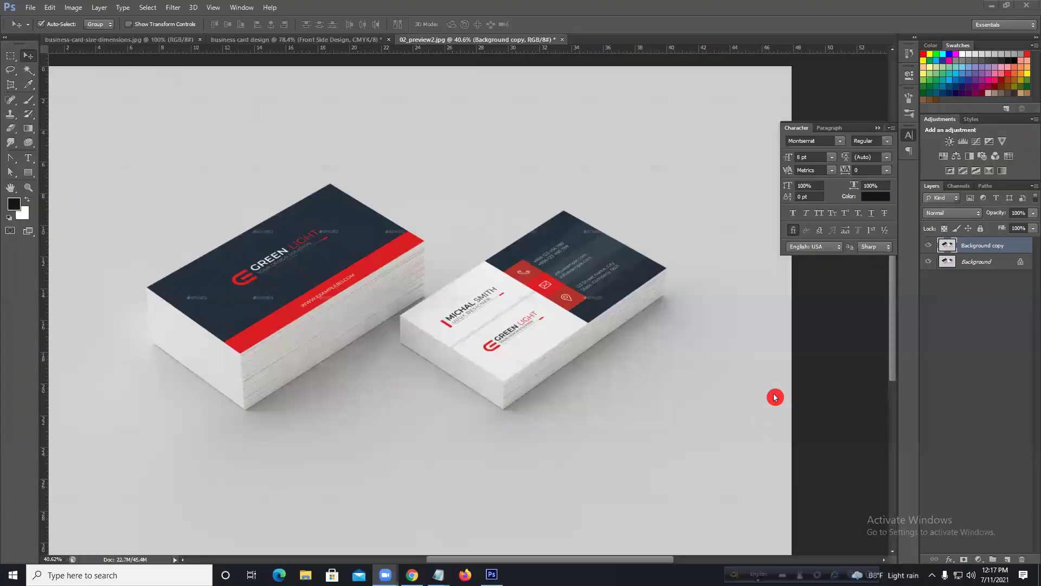
left_click(14, 85)
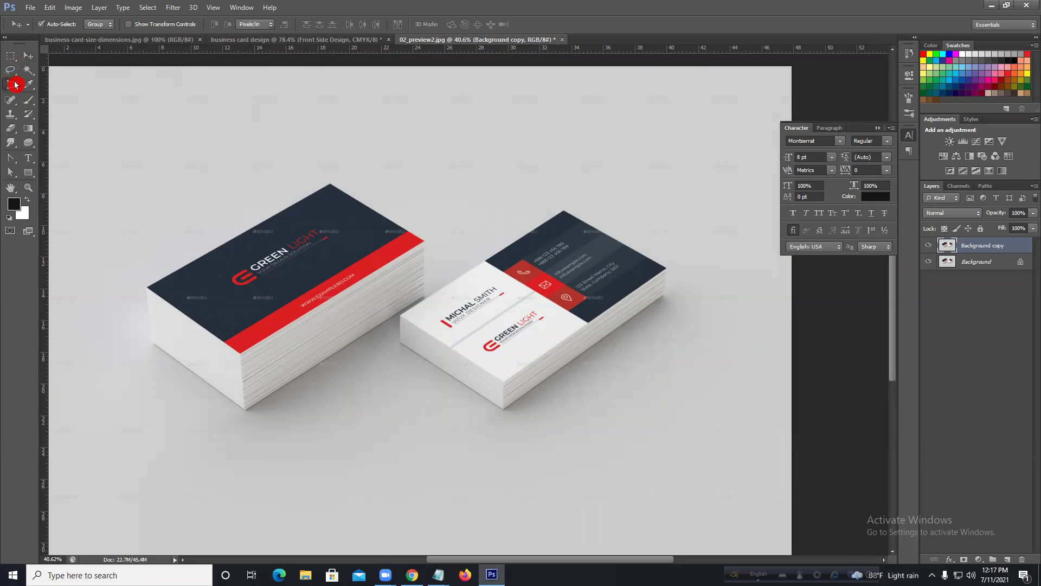
left_click(402, 314)
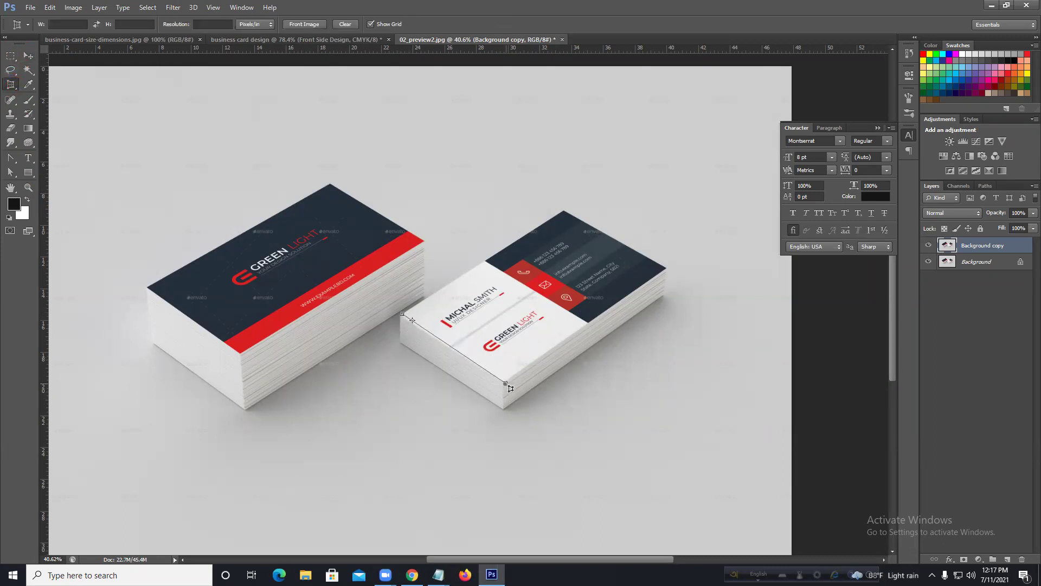
left_click(504, 383)
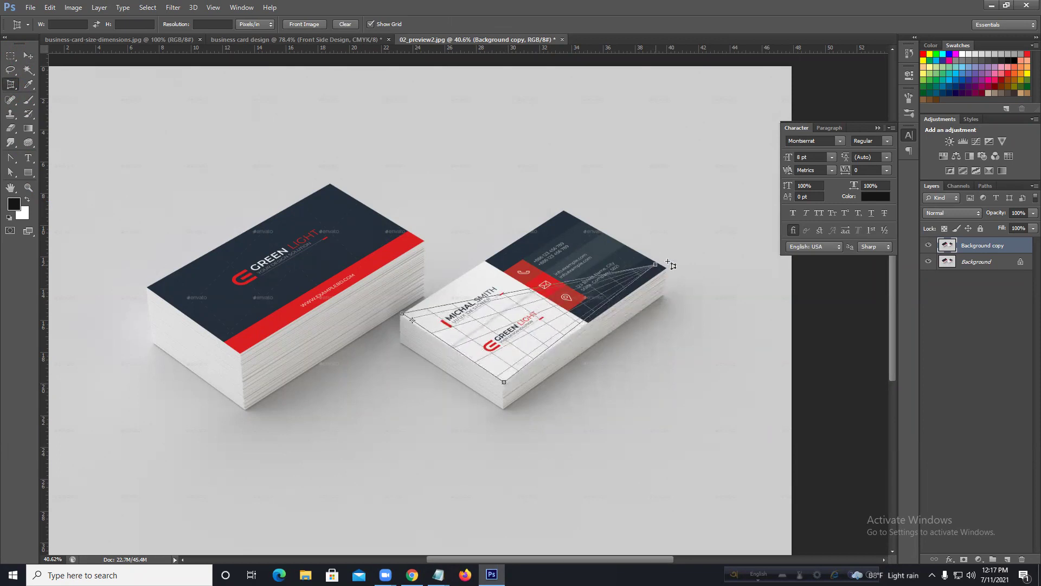
left_click(665, 267)
left_click(560, 219)
left_click_drag(560, 220, 570, 213)
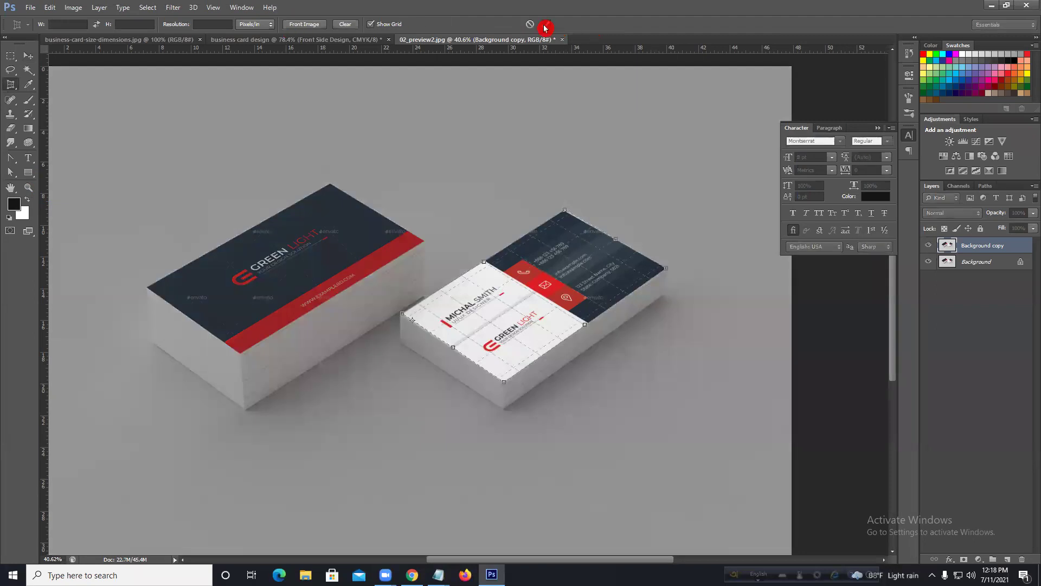
left_click(545, 26)
left_click(29, 59)
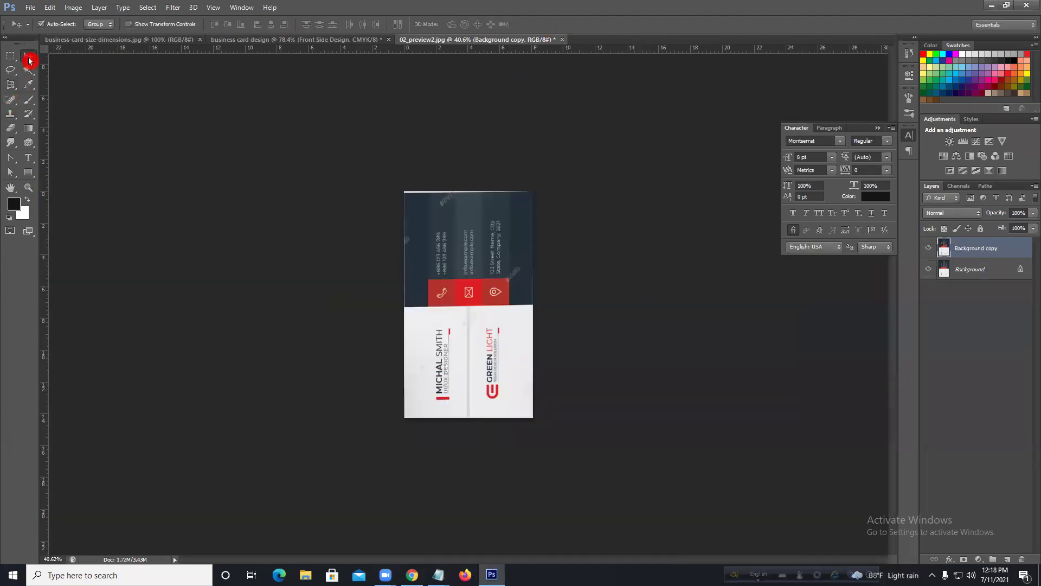
left_click_drag(491, 322, 257, 48)
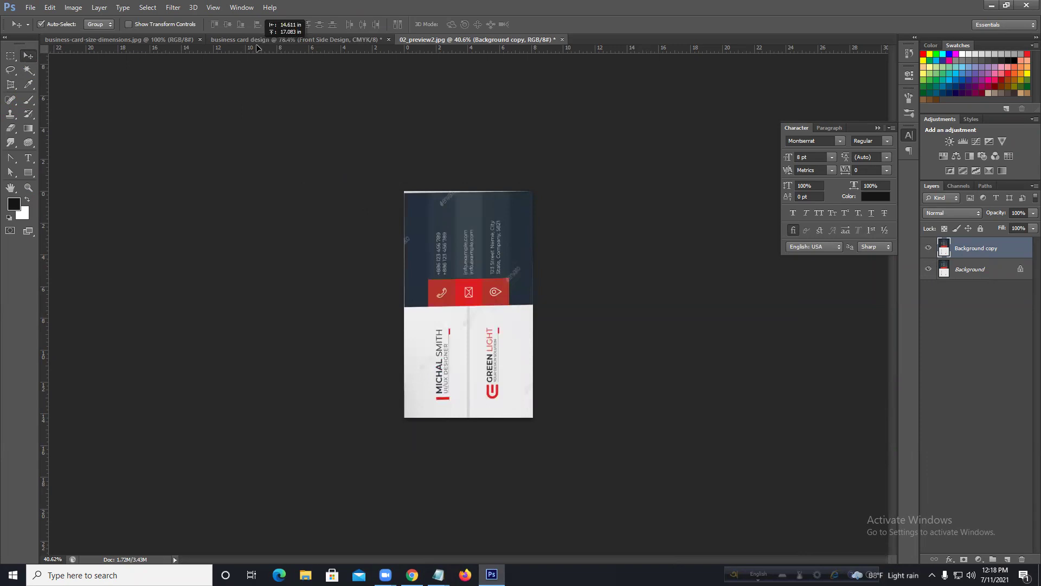
Step: Place the cropped card image into the business card design and rotate it 90° clockwise
left_click_drag(257, 48, 451, 275)
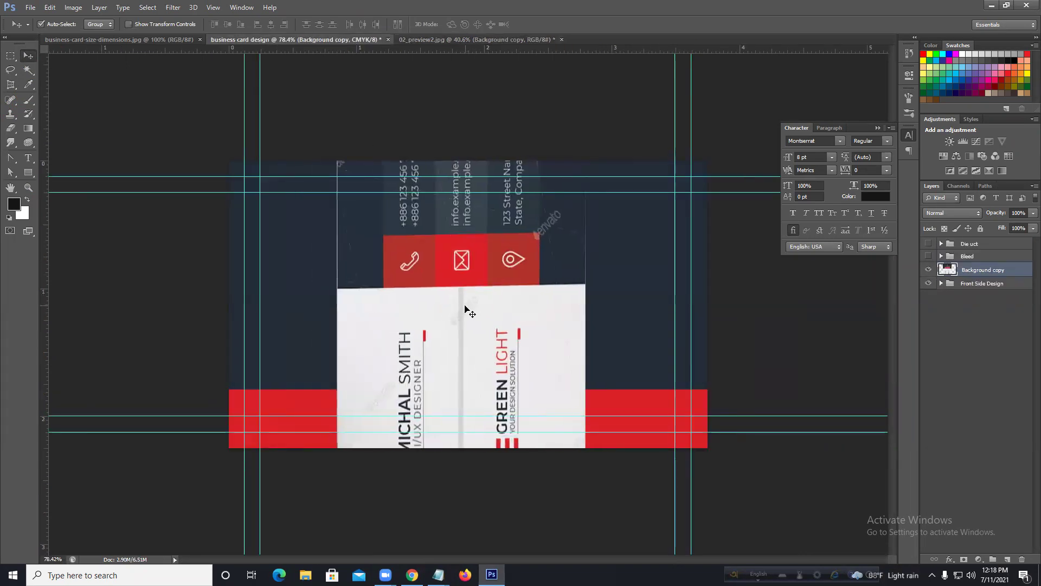
key("ctrl+t")
right_click(482, 235)
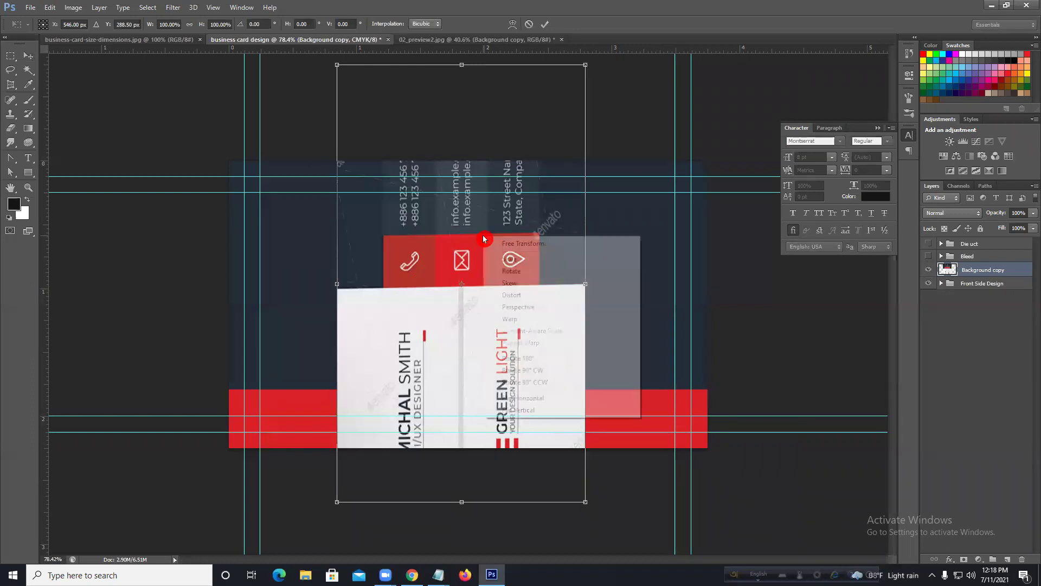
left_click(531, 359)
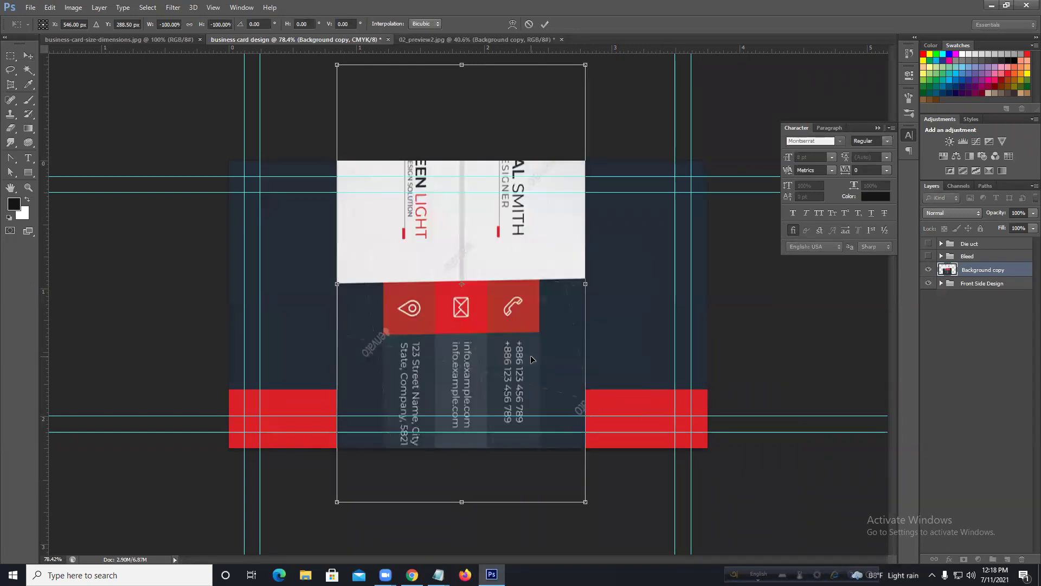
key("ctrl+z")
right_click(528, 315)
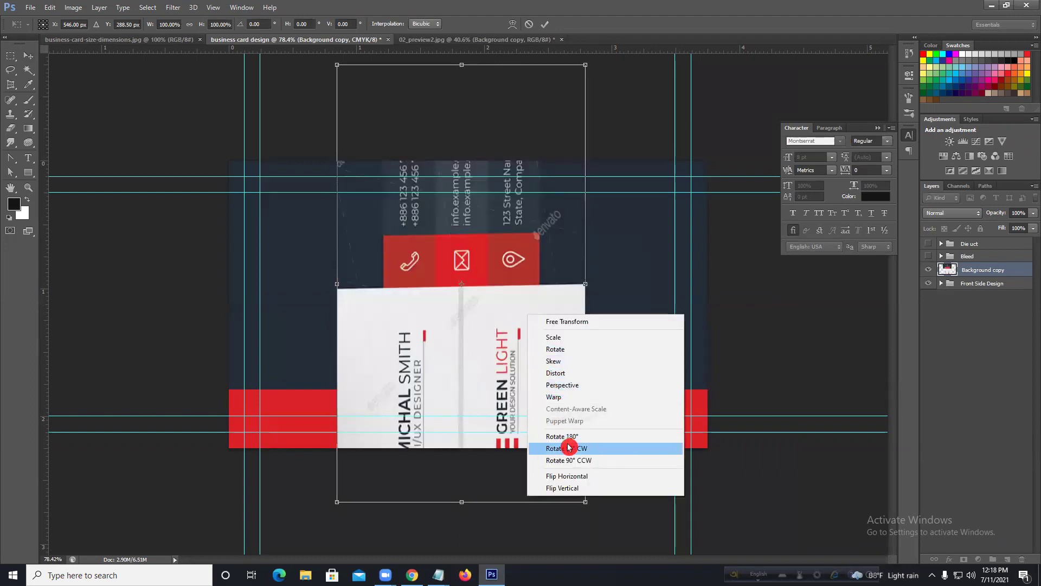
left_click(568, 448)
Step: Move and scale the rotated card image to cover the whole card area
left_click_drag(476, 302, 467, 302)
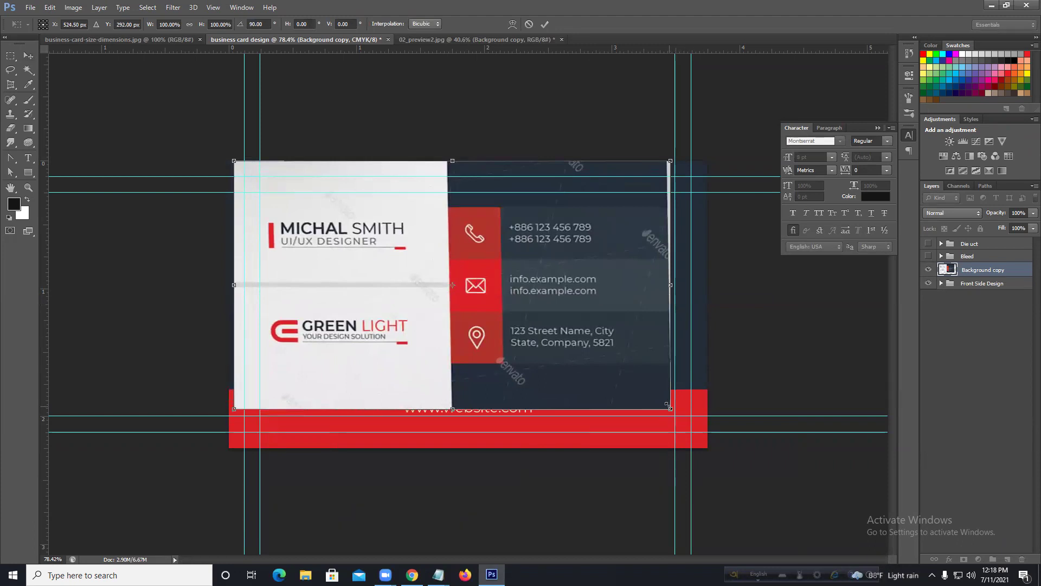
left_click_drag(671, 408, 697, 458)
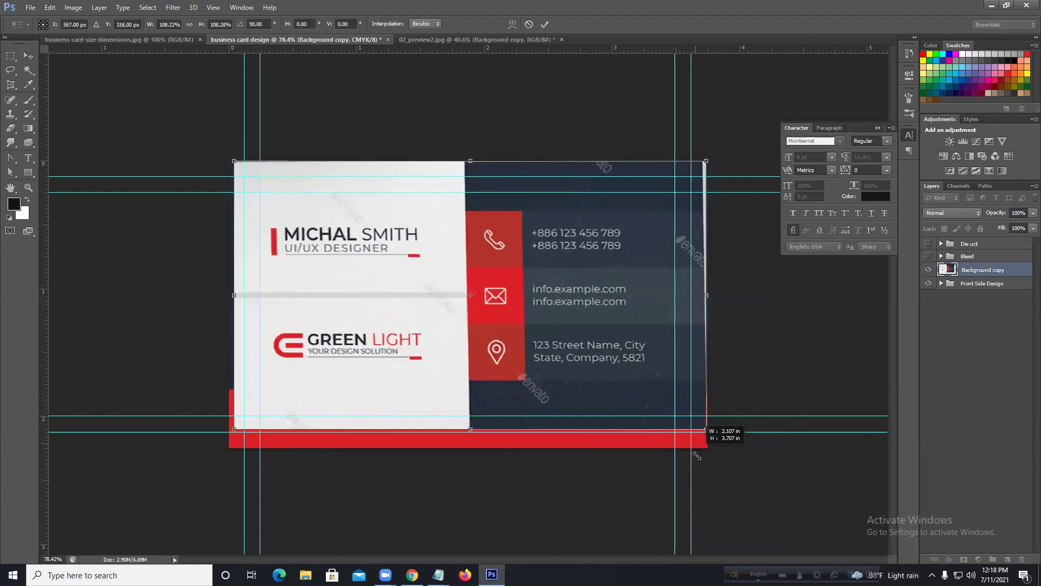
left_click_drag(523, 373, 514, 377)
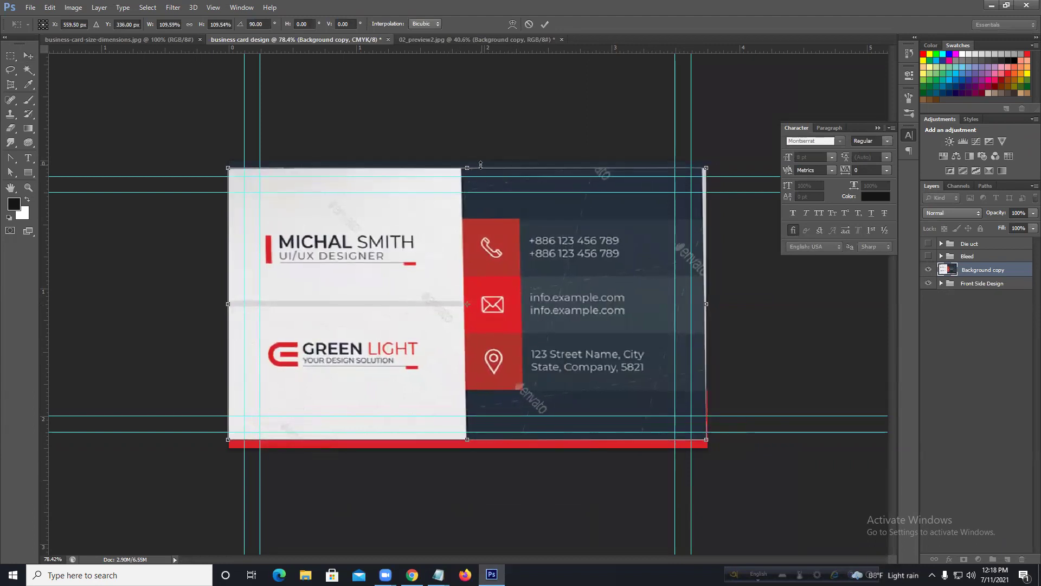
left_click_drag(469, 168, 468, 161)
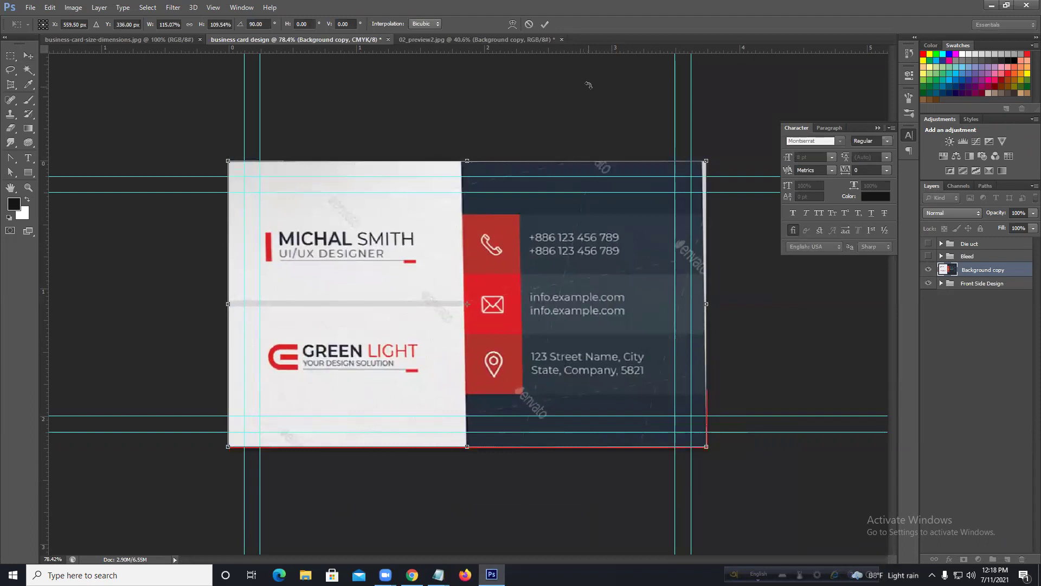
left_click(544, 23)
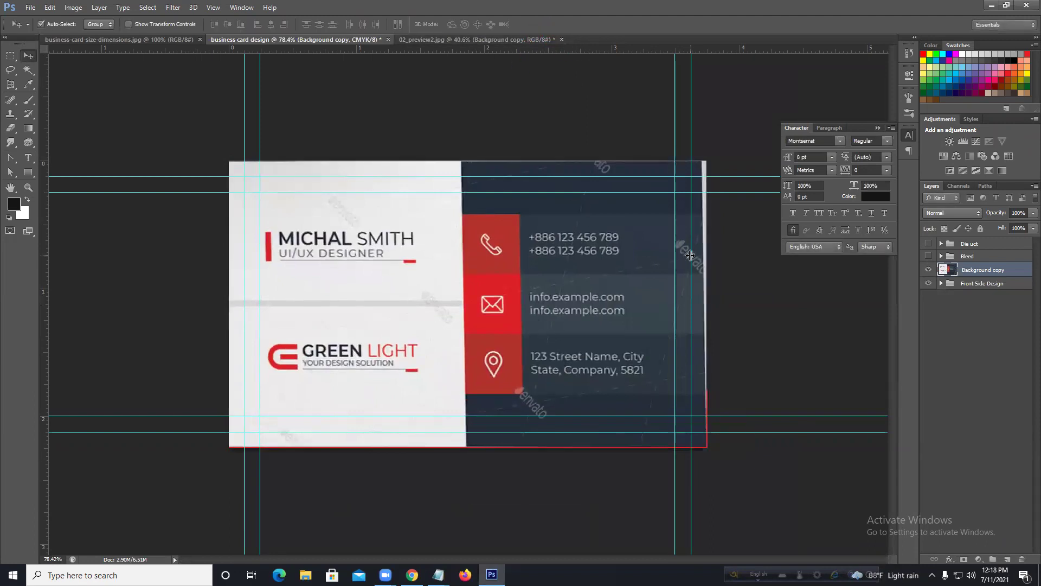
Step: Duplicate the Logo and Background groups and move the copies out of Front Side Design
left_click(936, 352)
left_click(941, 283)
left_click(993, 340)
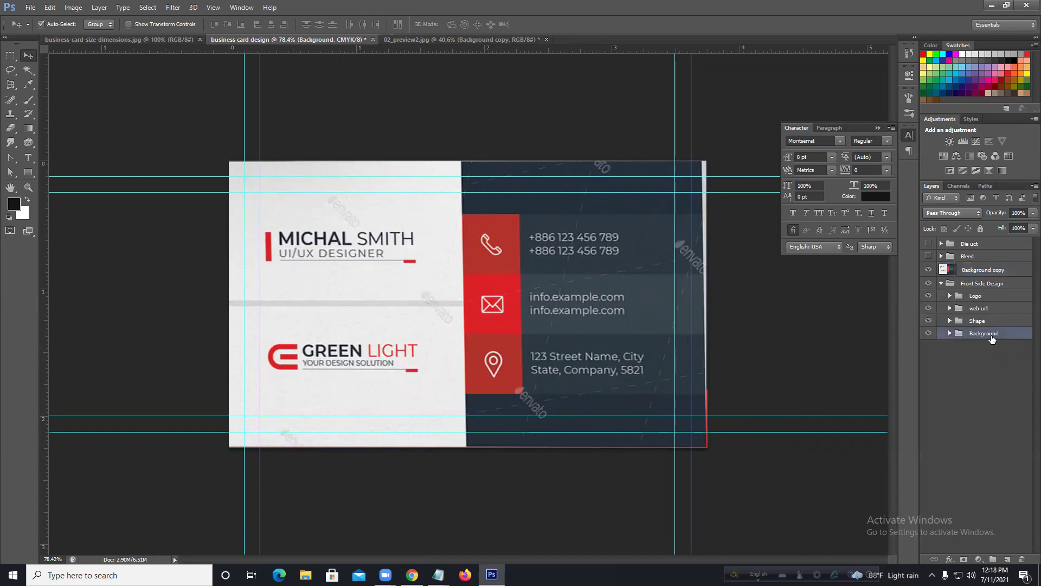
left_click(980, 297, "ctrl")
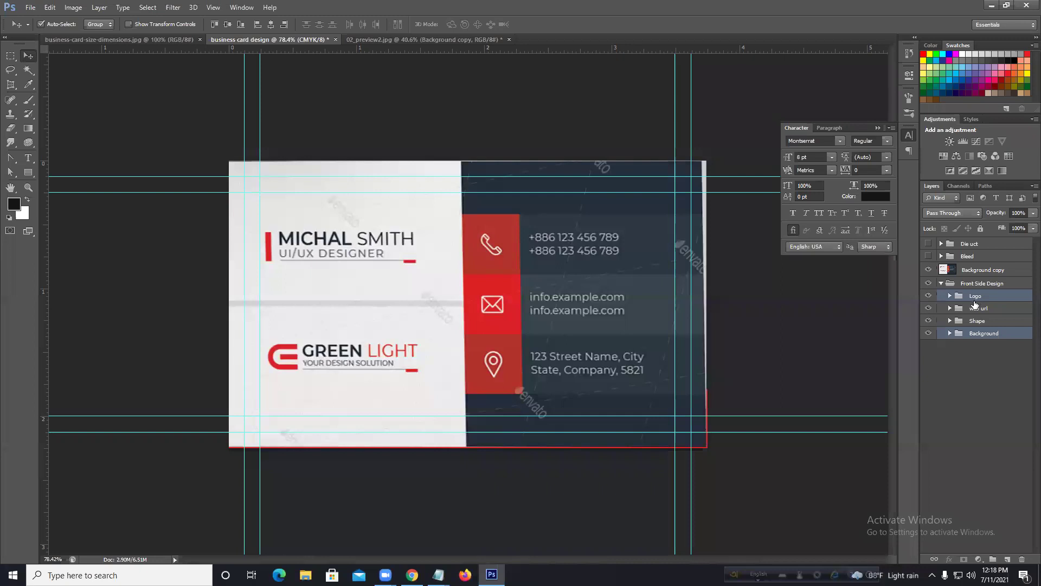
key("ctrl+j")
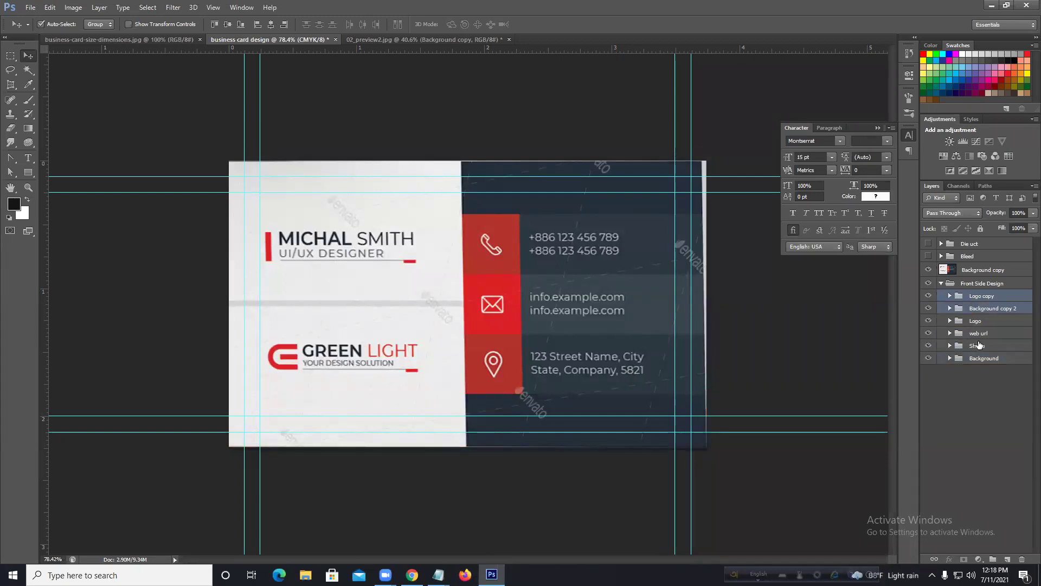
key("ctrl+bracketright")
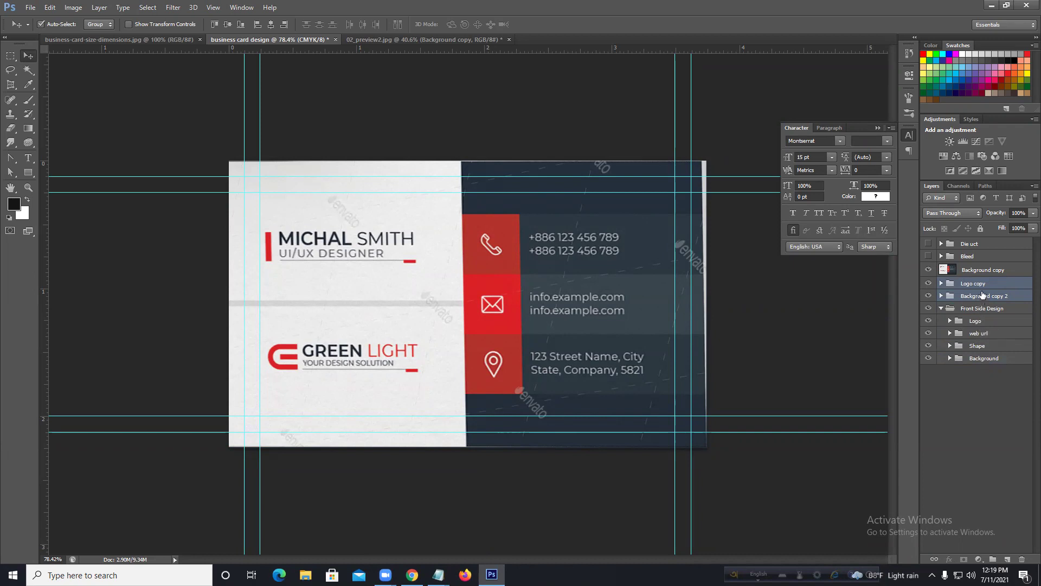
left_click(942, 308)
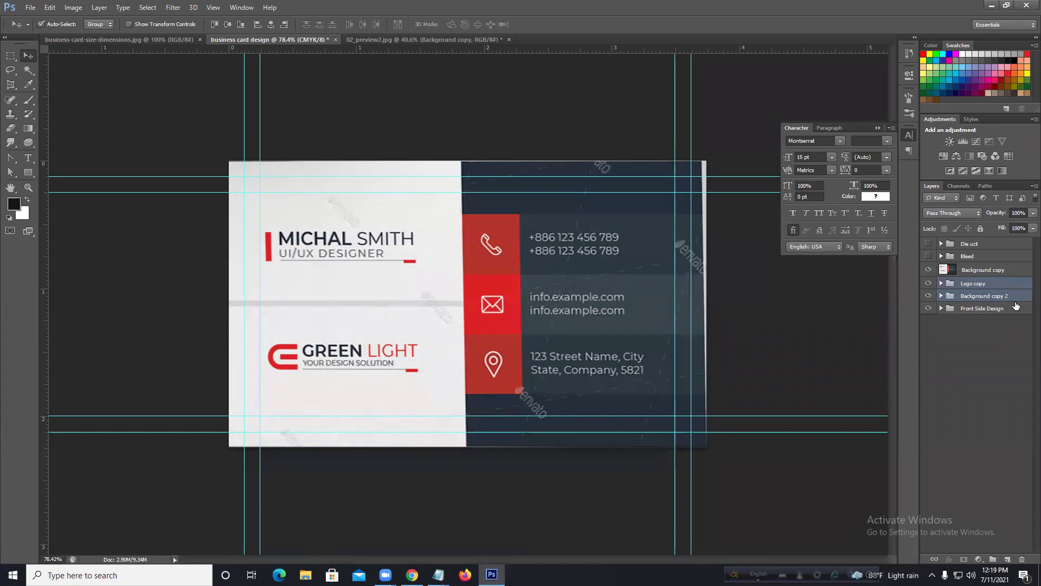
Step: Fill Rectangle 1 in Background copy 2 with the sampled light grey eeeff0
left_click(928, 269)
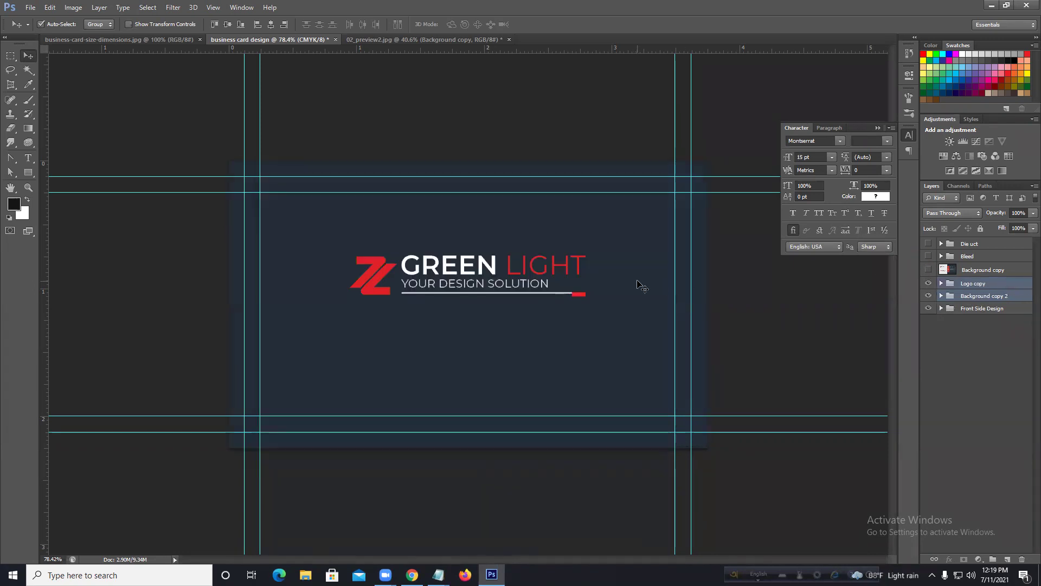
left_click(928, 283)
left_click(929, 282)
left_click(928, 269)
left_click(941, 296)
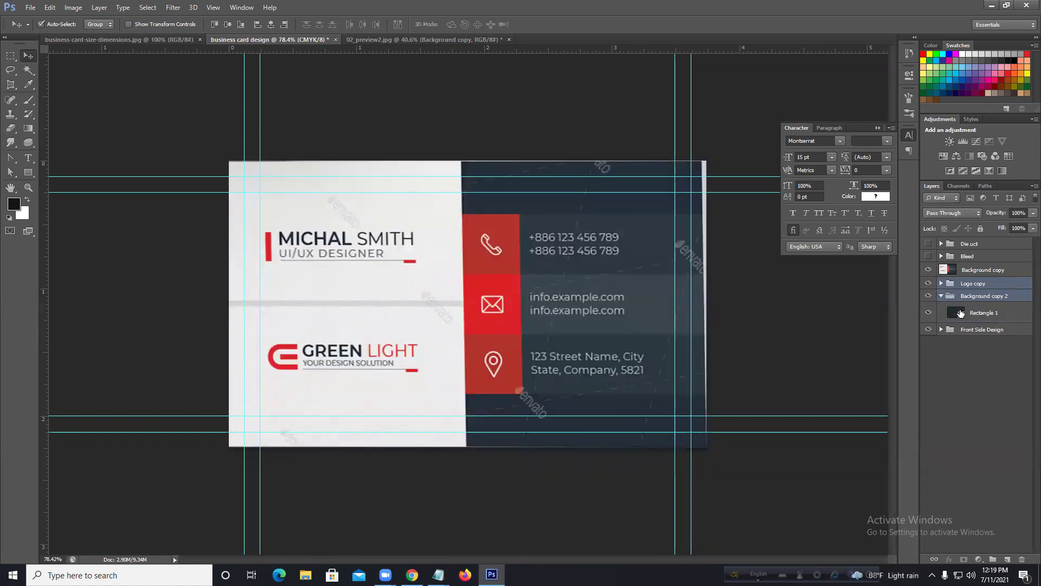
double_click(960, 313)
left_click(346, 318)
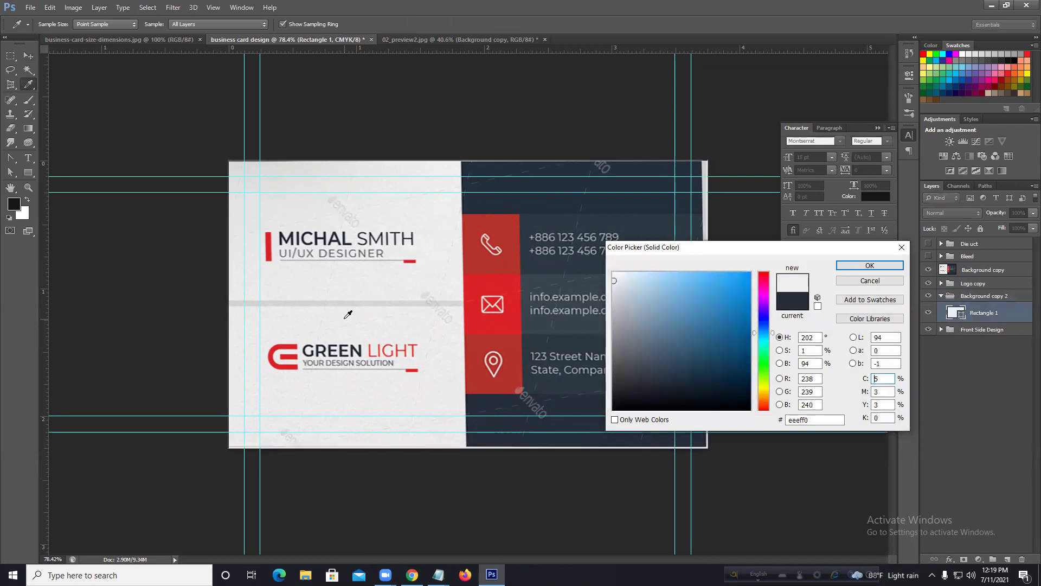
left_click(846, 266)
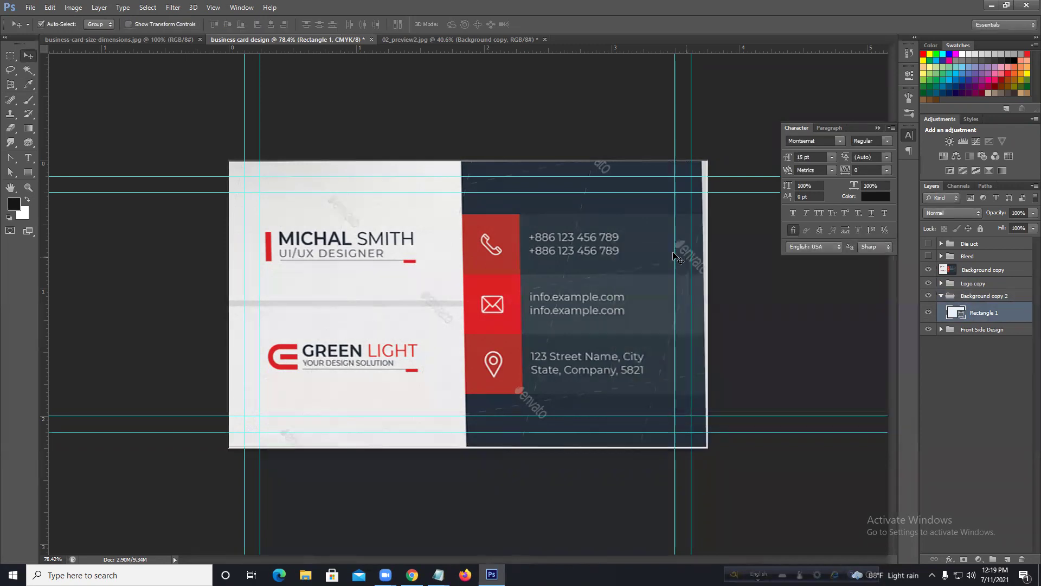
scroll(309, 251, "up", 3)
scroll(342, 255, "up", 2)
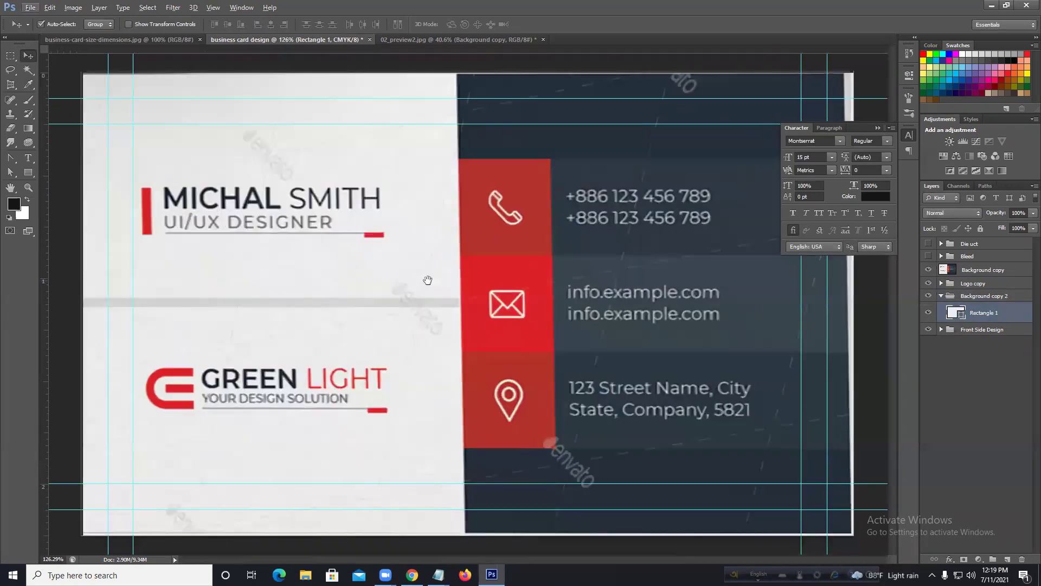
left_click(929, 270)
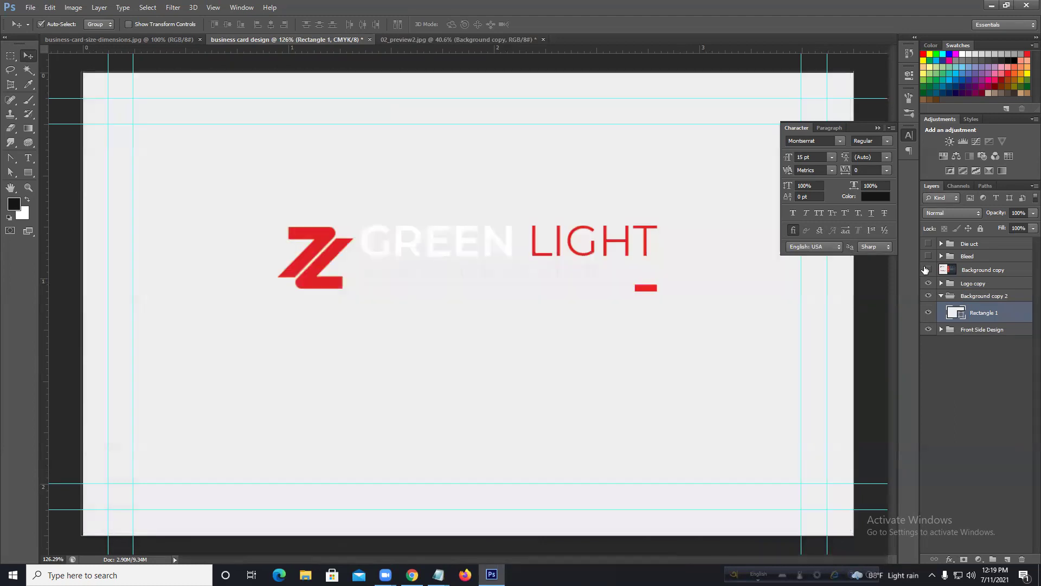
Step: Scale the Logo copy group to about 64% and place it over the lower-left logo
left_click(971, 283)
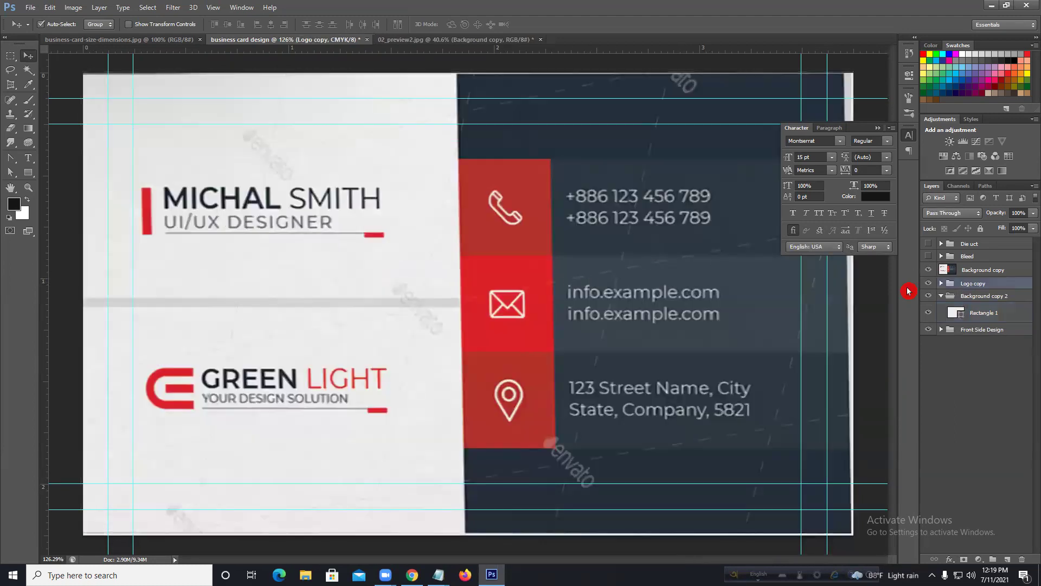
key("ctrl+t")
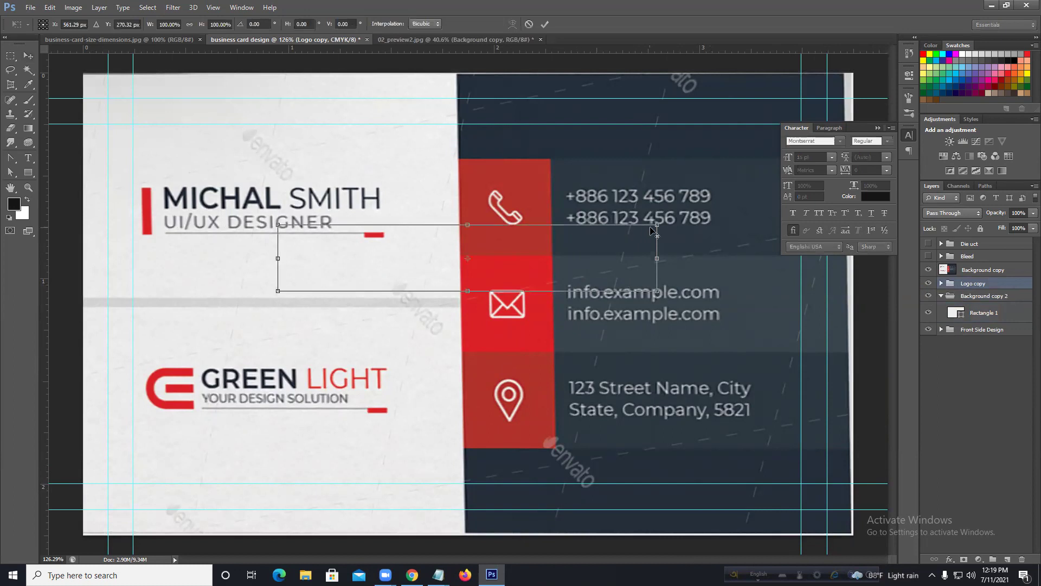
left_click_drag(657, 224, 573, 239)
mouse_move(519, 265)
left_mouse_down()
mouse_move(322, 379)
mouse_move(388, 415)
left_mouse_up()
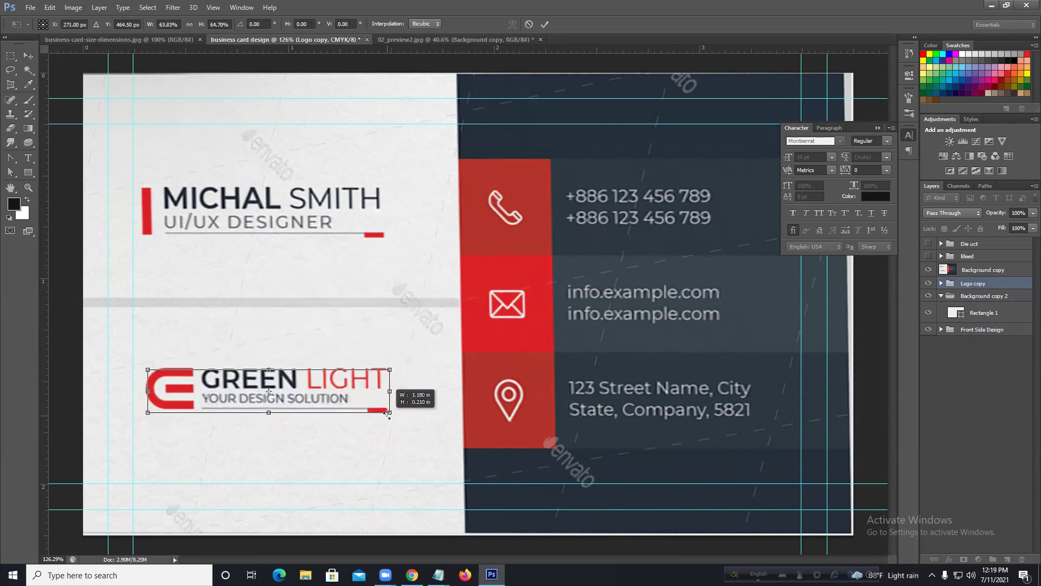
key("Up")
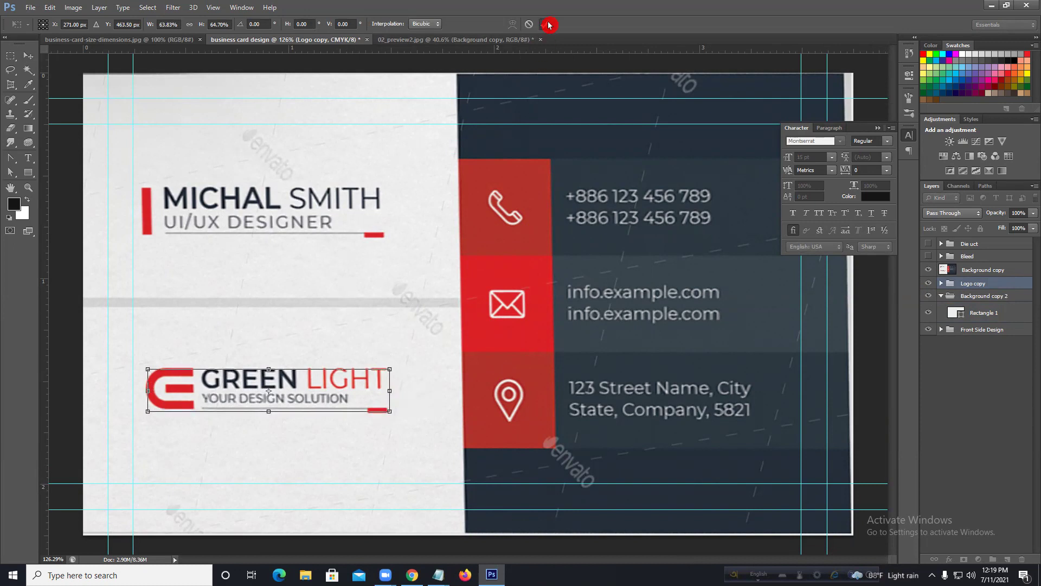
left_click(544, 24)
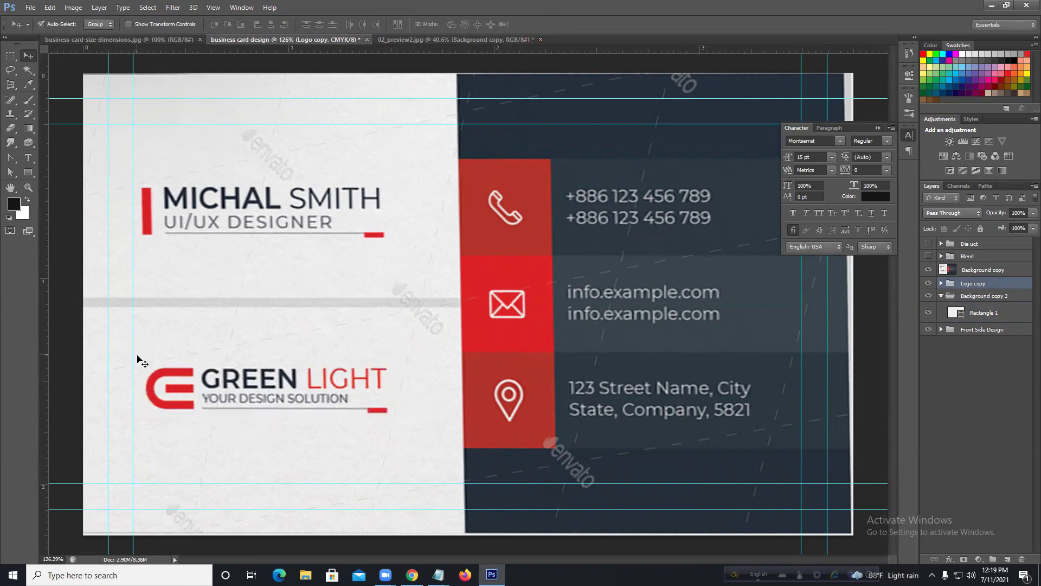
scroll(135, 290, "up", 5)
left_click_drag(232, 224, 465, 333)
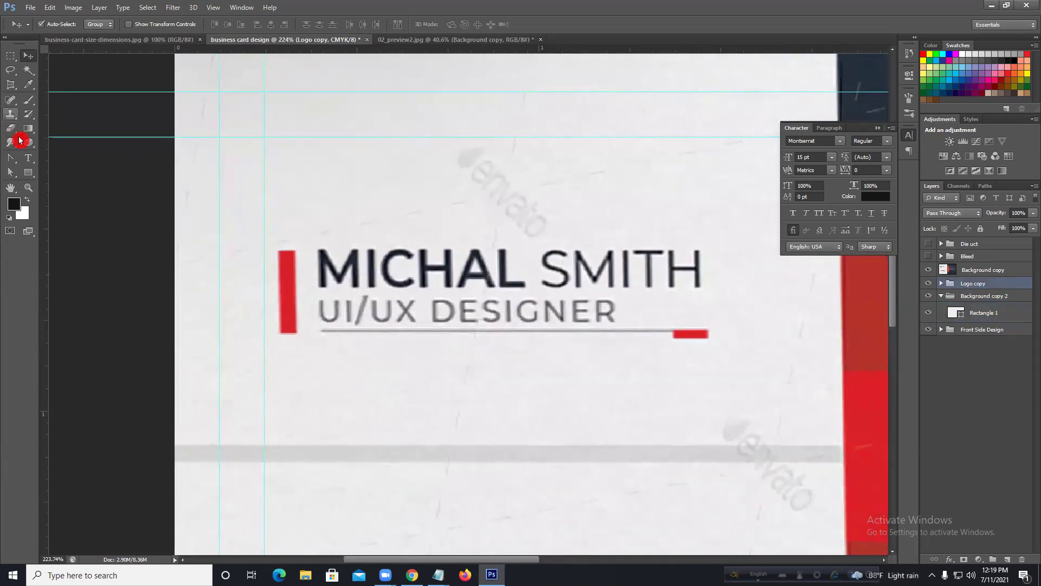
Step: Set up the Rectangle shape tool with no stroke and a red fill
left_click(28, 172)
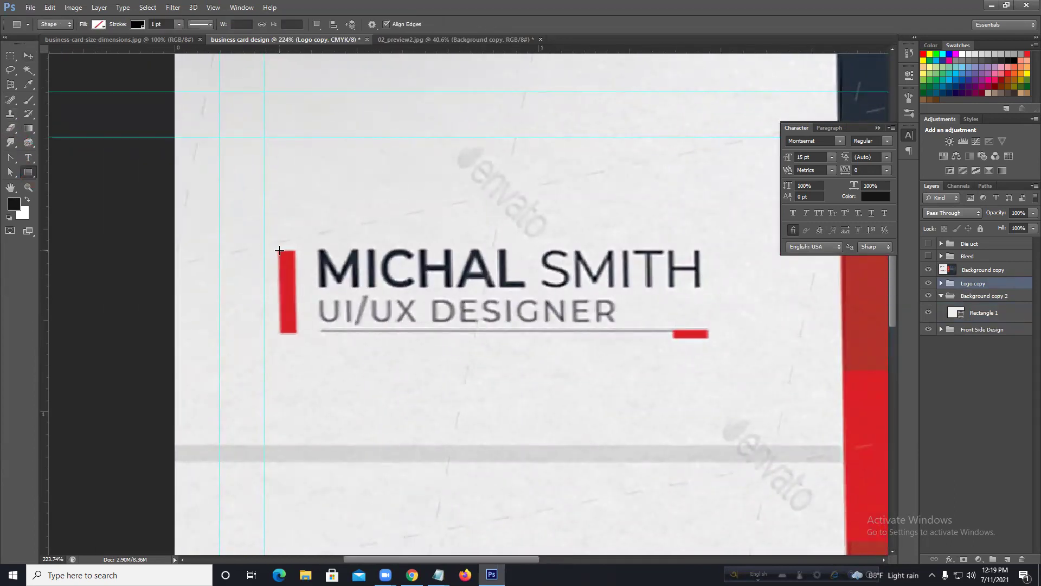
left_click_drag(280, 250, 293, 329)
left_click(137, 26)
left_click(107, 52)
left_click(96, 49)
left_click(98, 24)
left_click(45, 76)
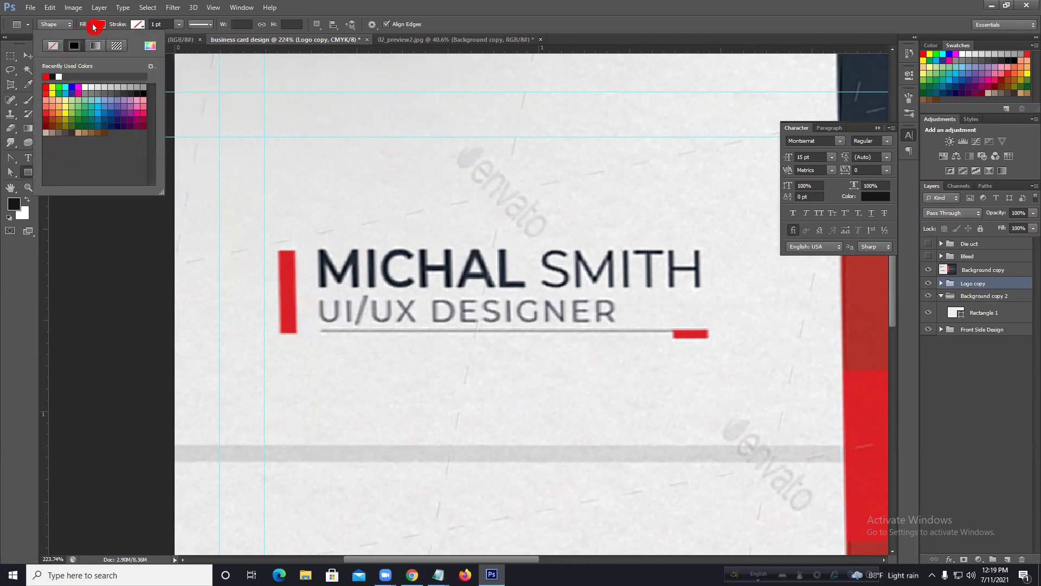
left_click(205, 216)
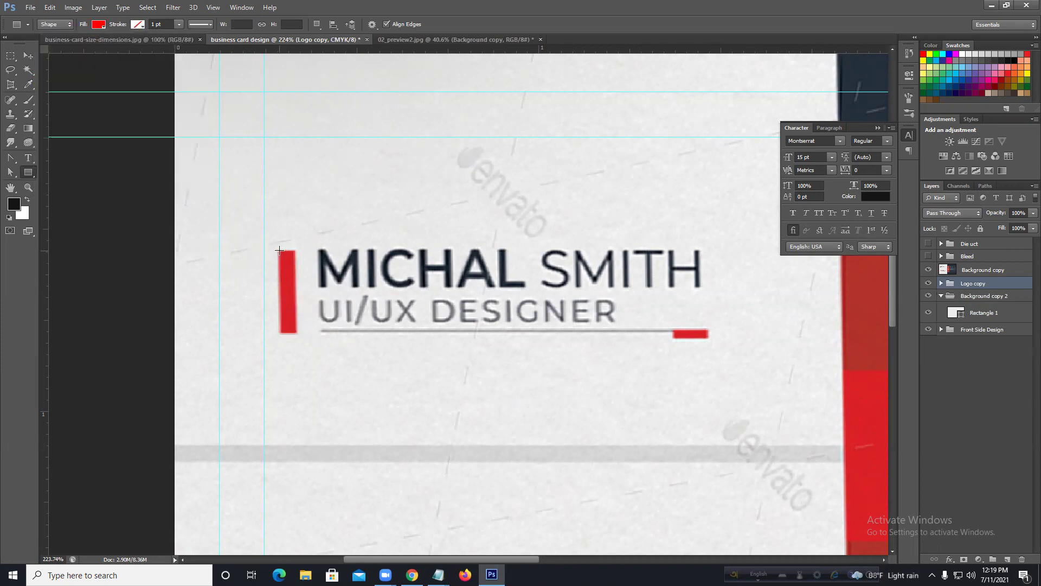
Step: Draw a 14 × 71 px red rectangle over the vertical bar beside the name
left_click_drag(279, 249, 296, 334)
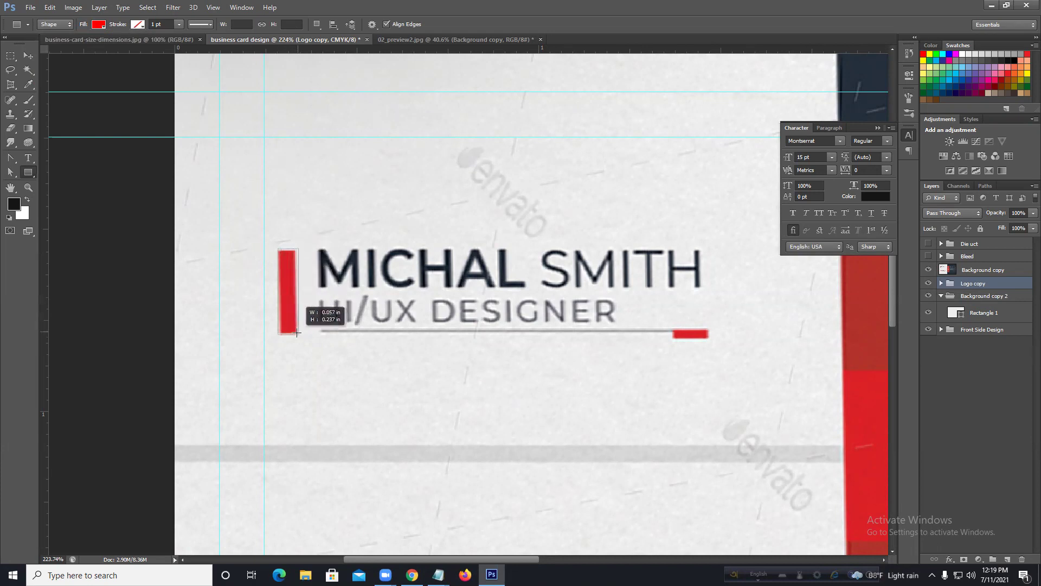
left_click_drag(297, 334, 293, 332)
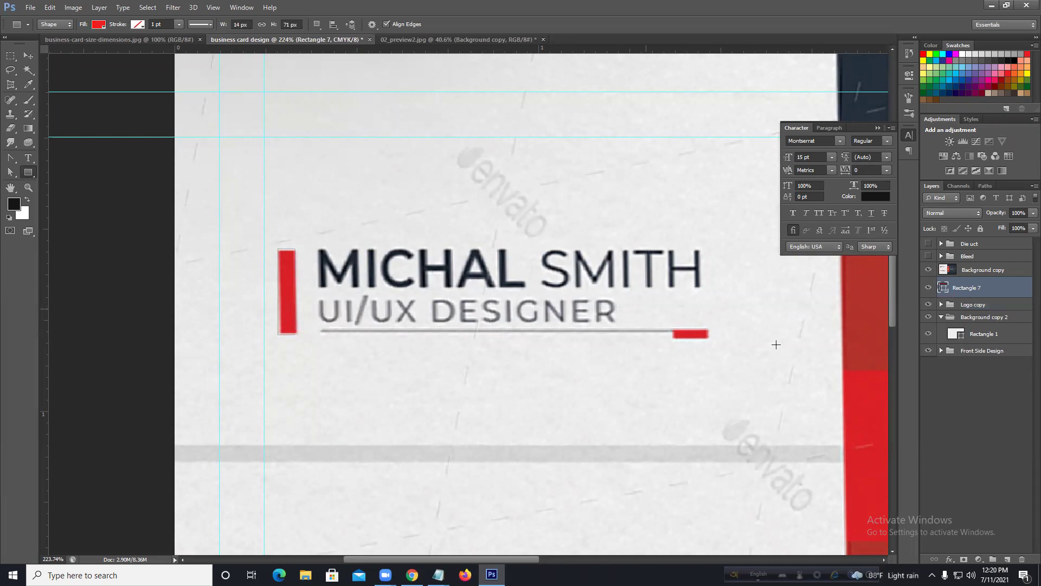
left_click(928, 269)
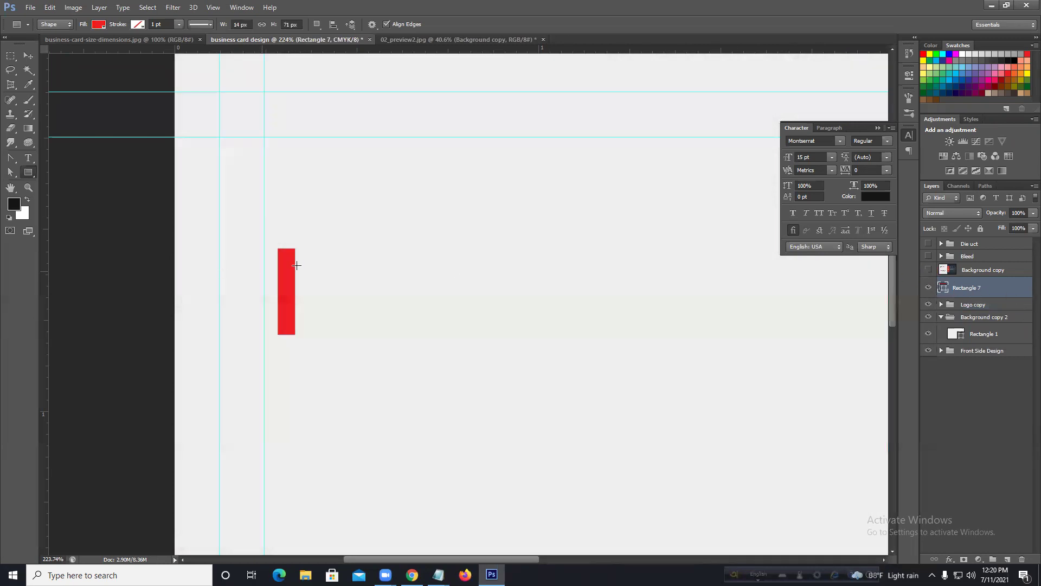
left_click(928, 270)
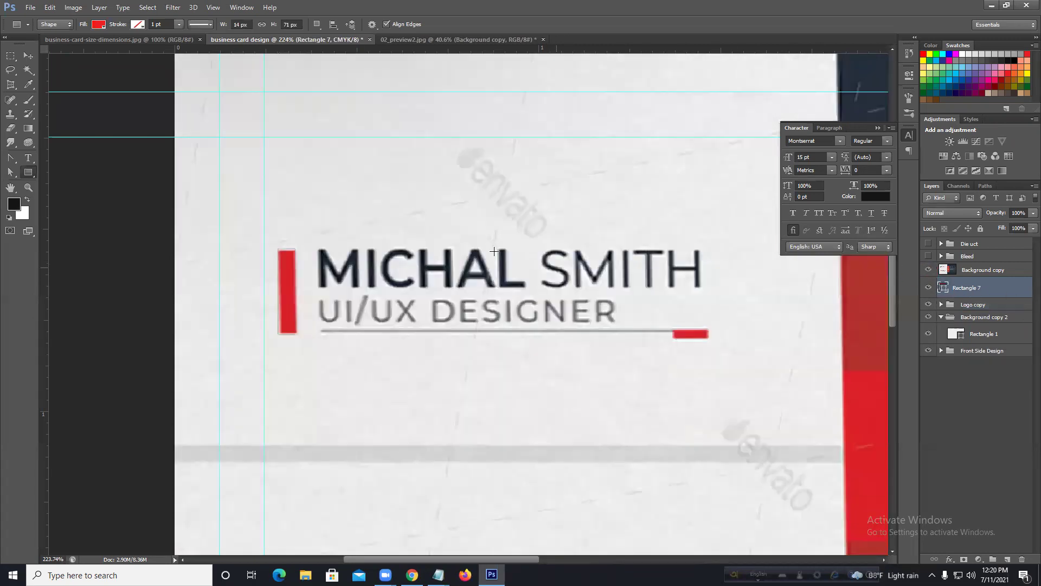
left_click(28, 158)
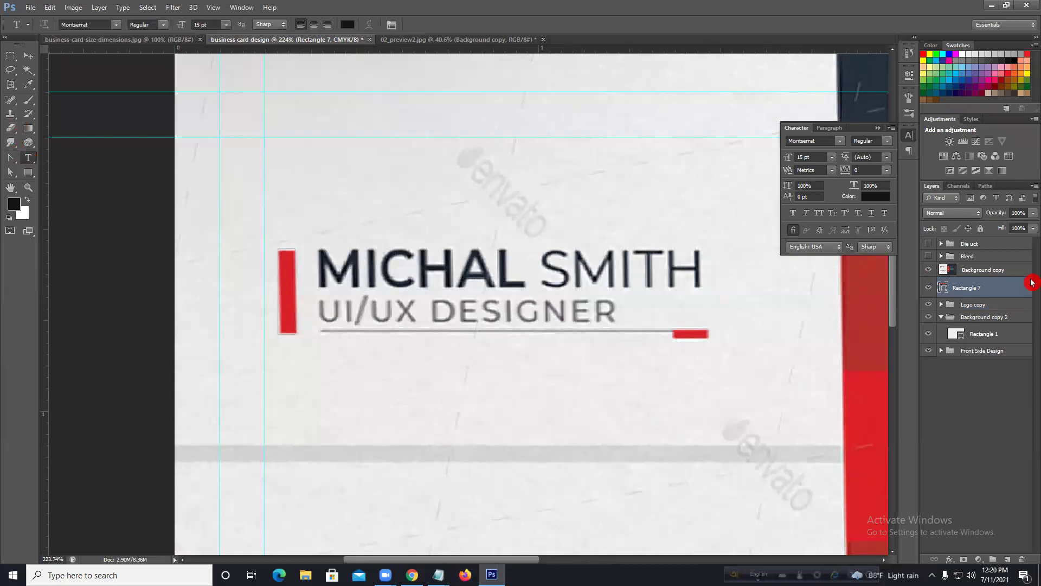
left_click(1011, 270)
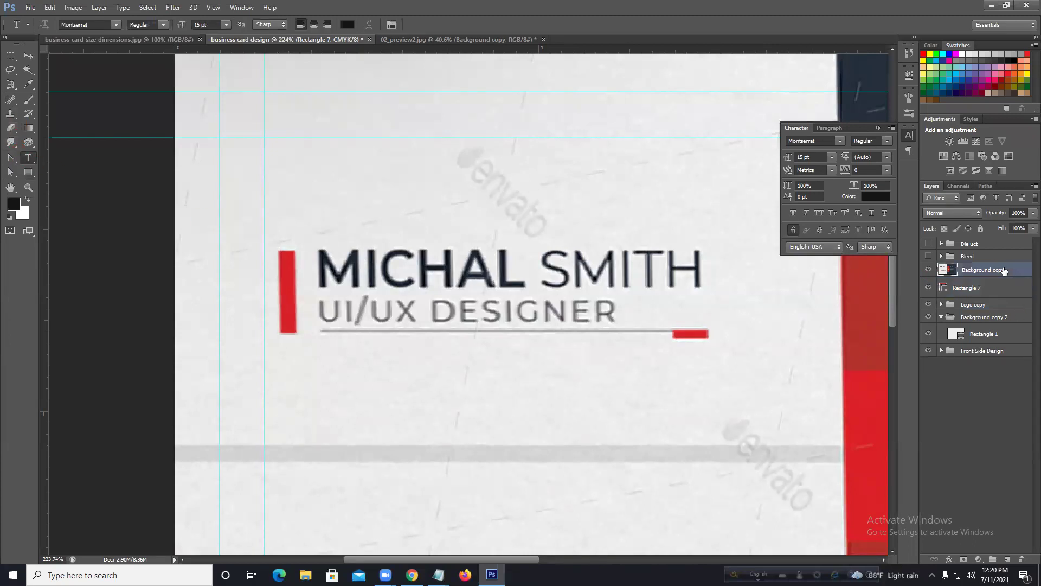
left_click(323, 262)
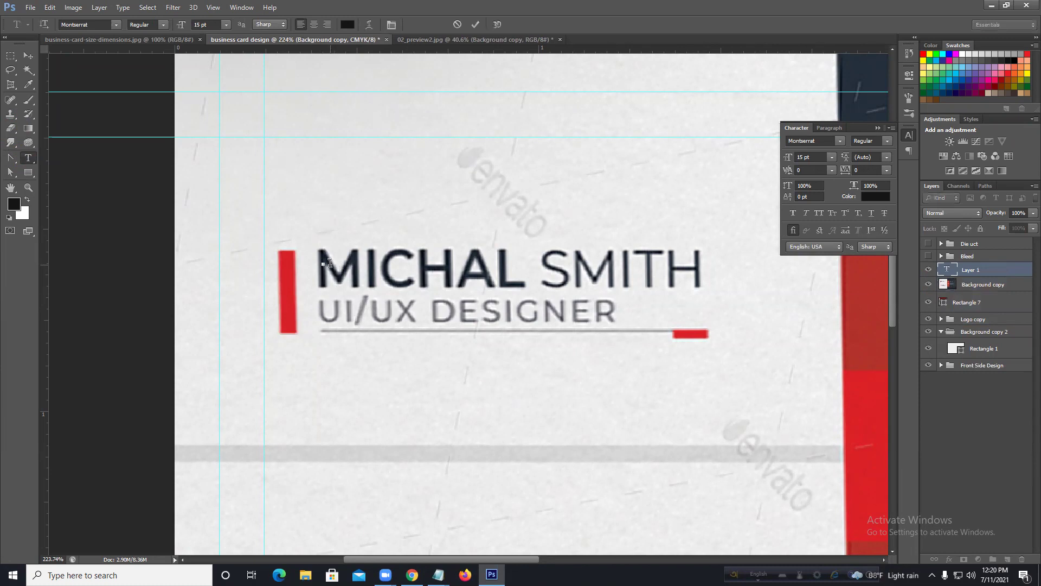
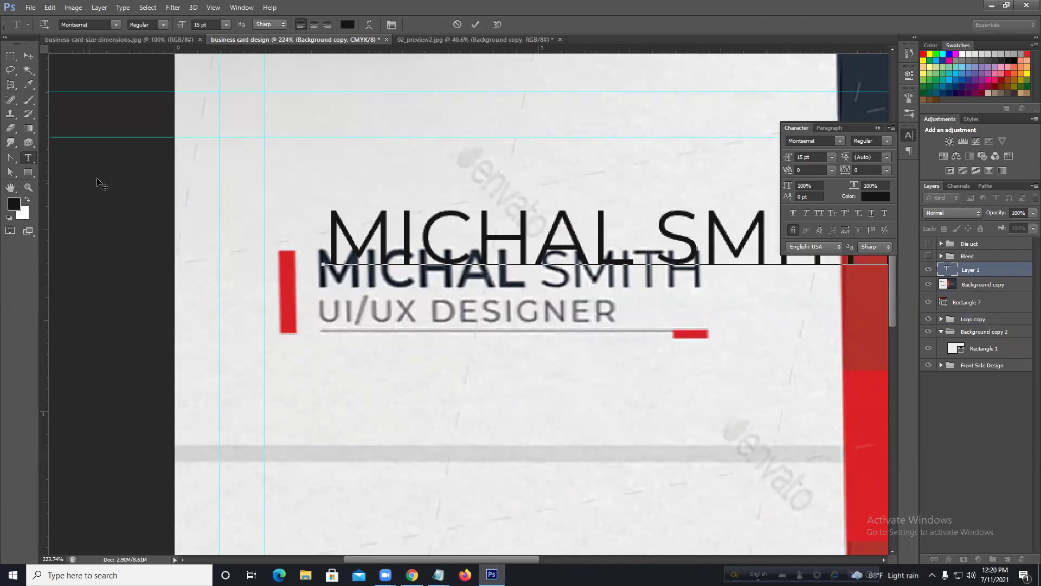
left_click(479, 21)
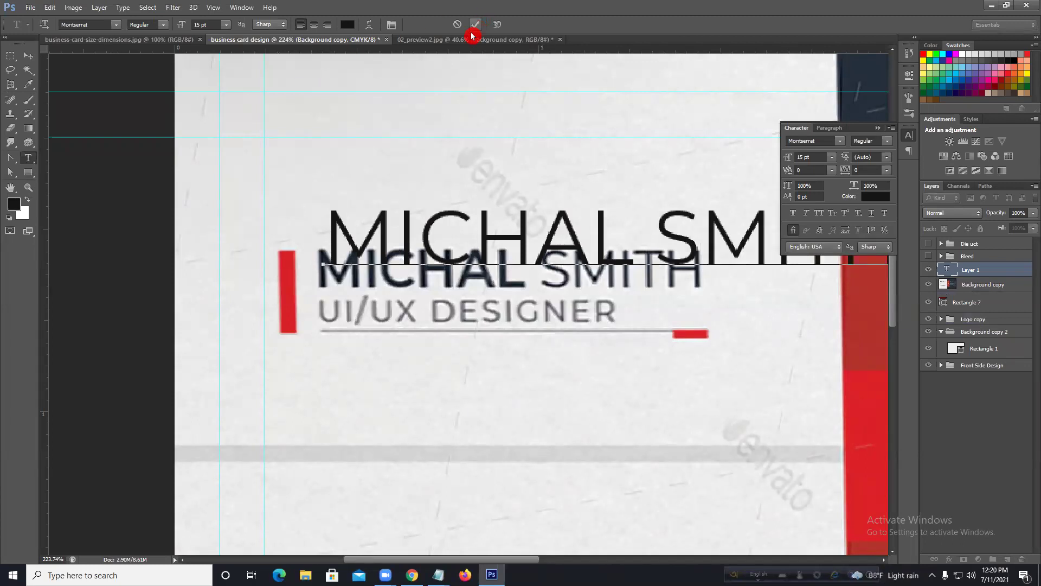
left_click(833, 157)
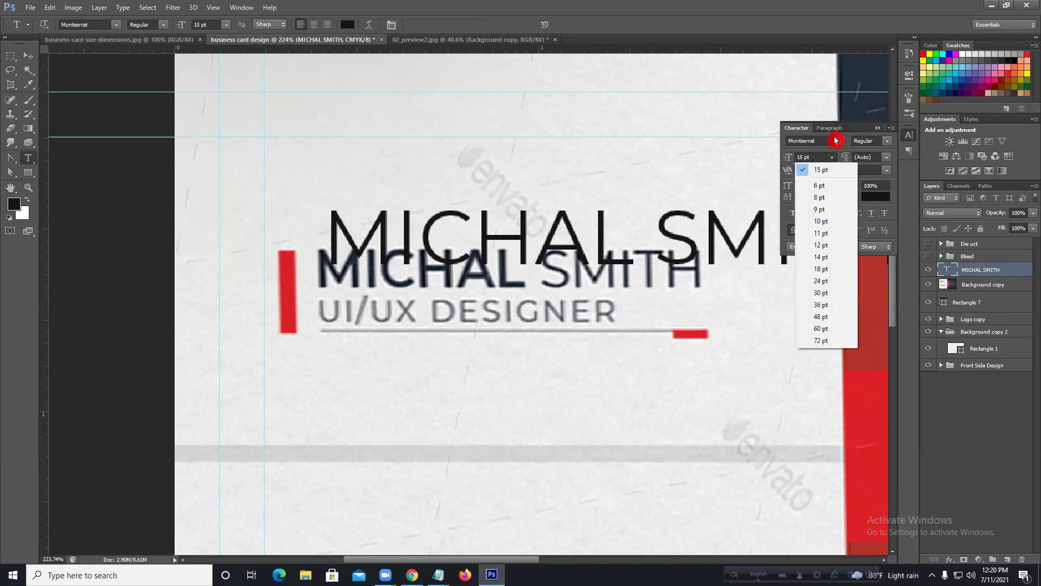
left_click(838, 247)
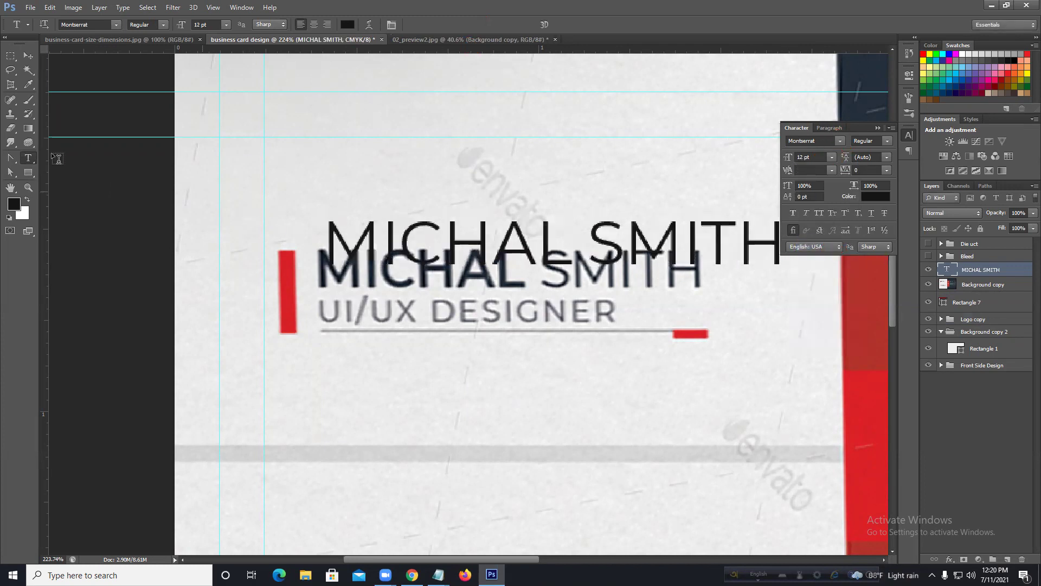
left_click(27, 56)
left_click_drag(348, 252, 338, 273)
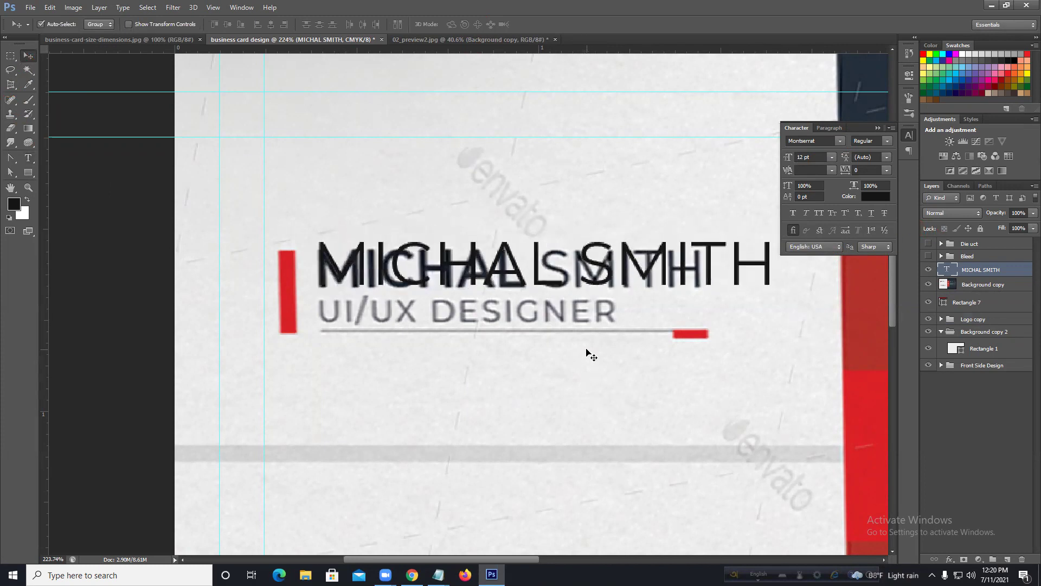
Step: Reduce the name to 10 pt, nudge it into place, and highlight the first name
scroll(588, 353, "down", 5)
scroll(382, 265, "up", 2)
scroll(382, 264, "up", 2)
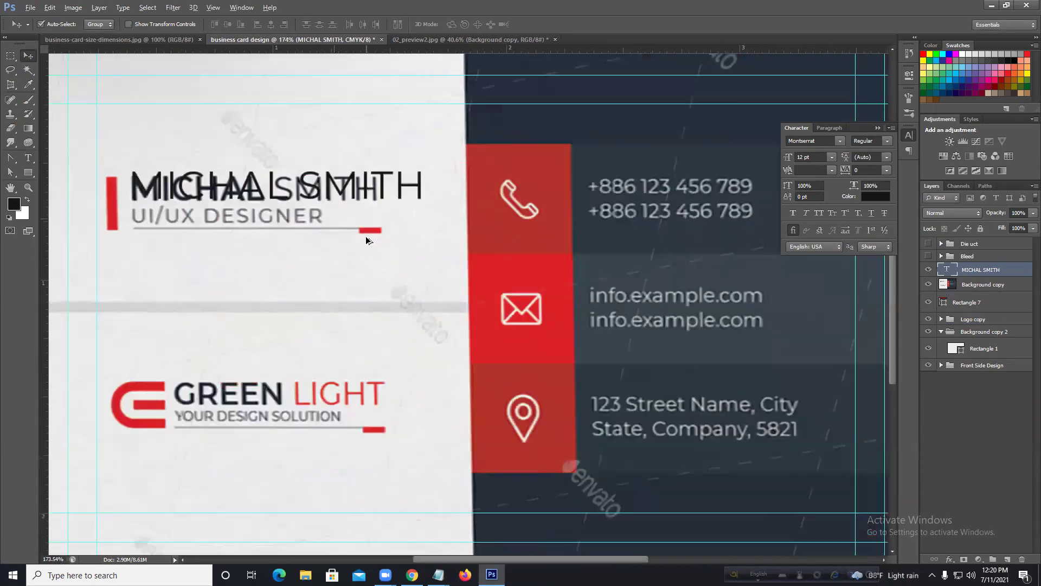
scroll(383, 264, "up", 2)
left_click(807, 157)
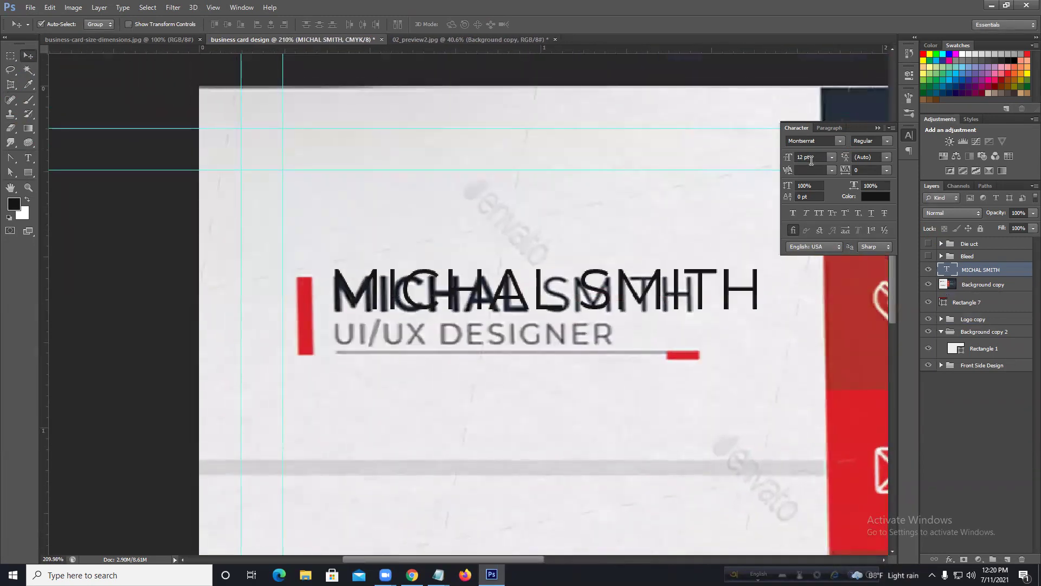
type("10")
key("Return")
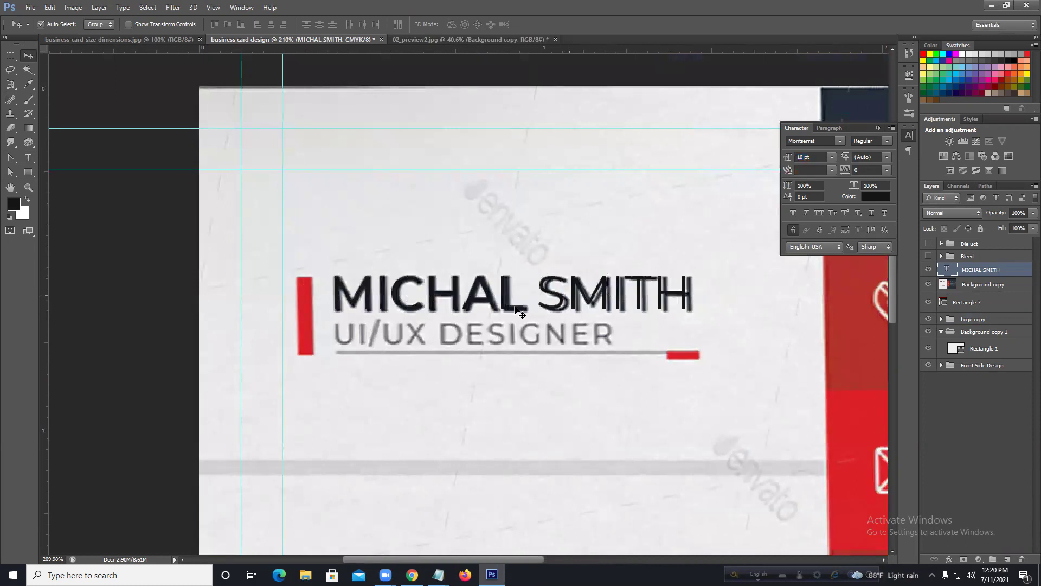
left_click_drag(392, 299, 392, 302)
left_click(28, 158)
left_click_drag(505, 290, 329, 292)
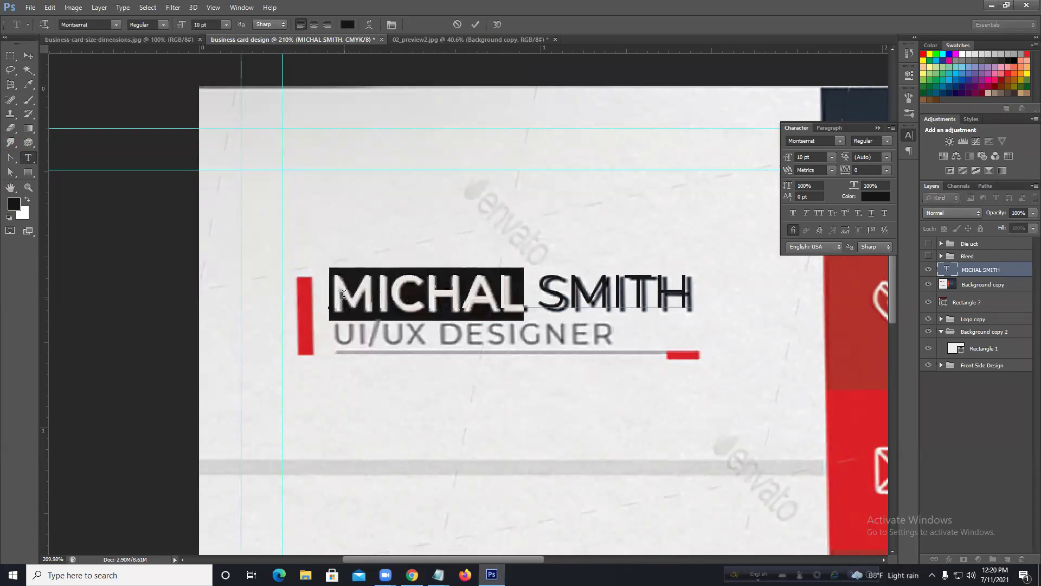
Step: Set the first name MICHAL to Montserrat Medium weight
left_click(886, 140)
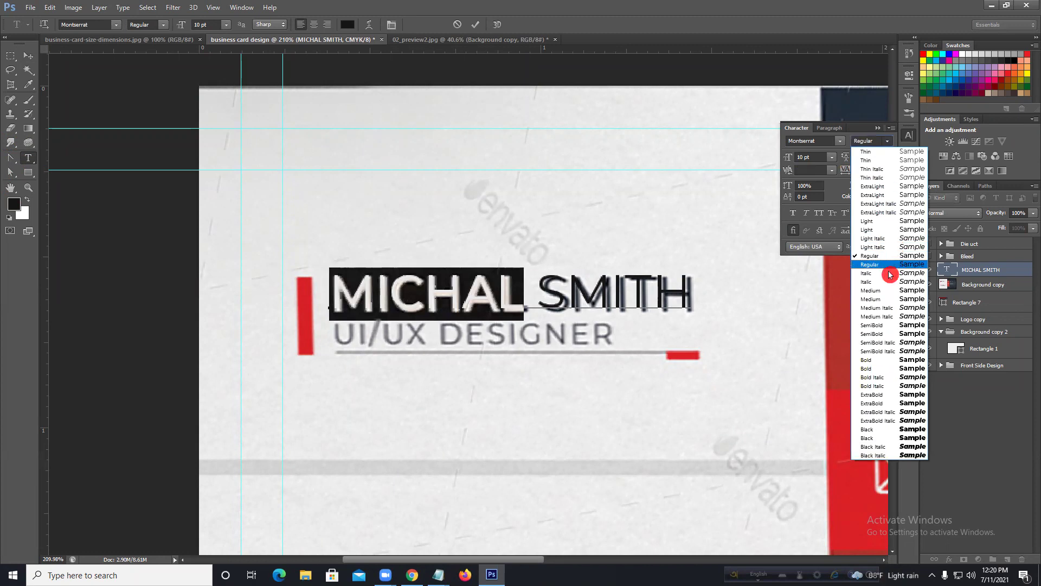
left_click(883, 298)
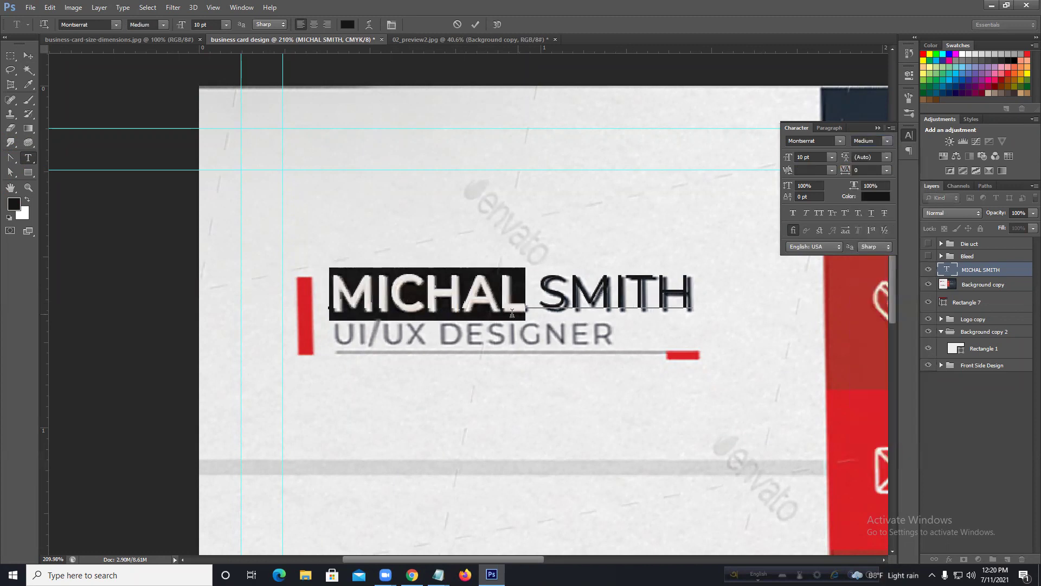
left_click(528, 302)
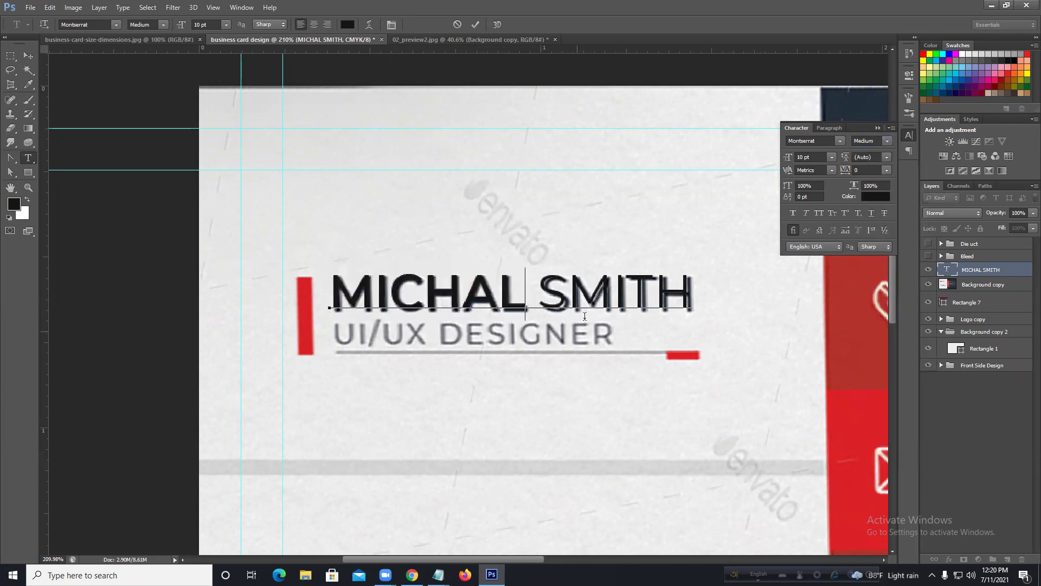
left_click_drag(690, 287, 304, 293)
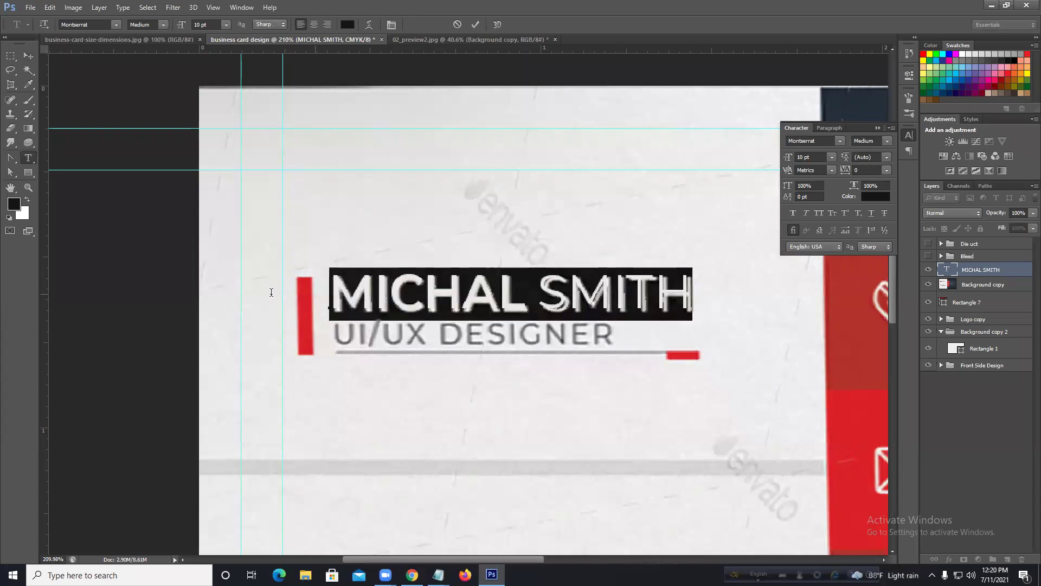
left_click(875, 197)
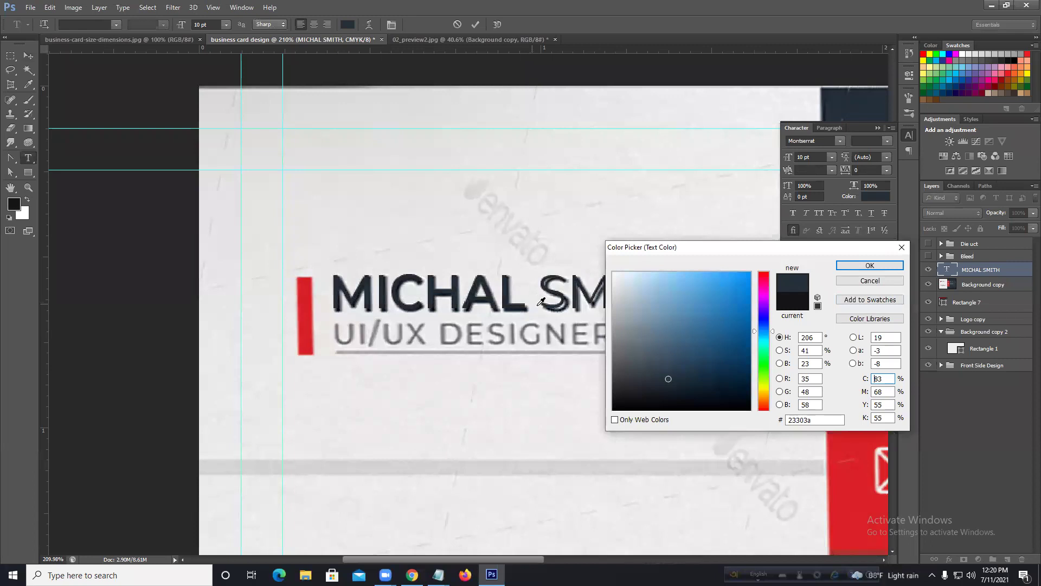
left_click(868, 267)
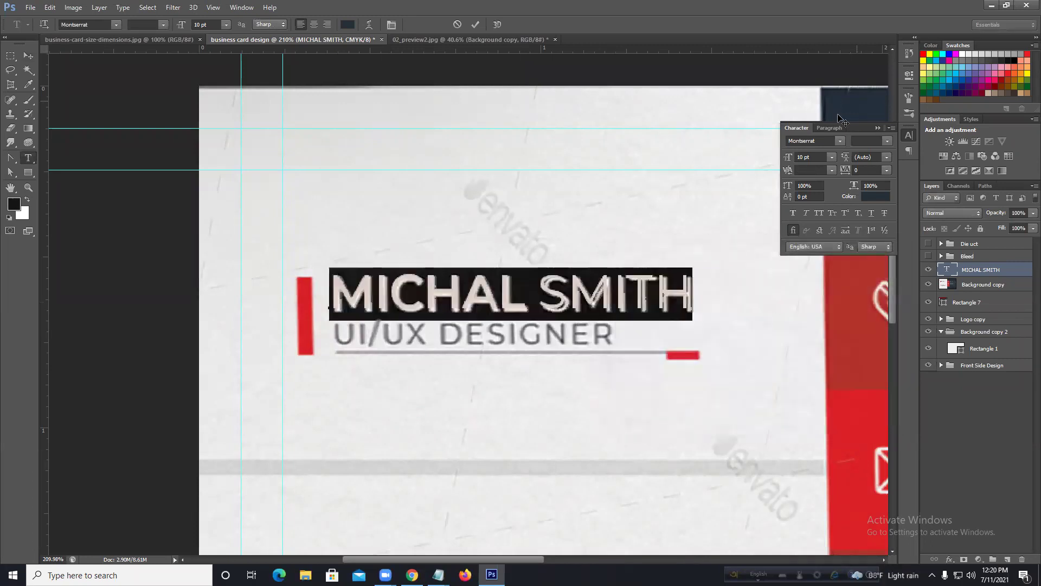
left_click(475, 25)
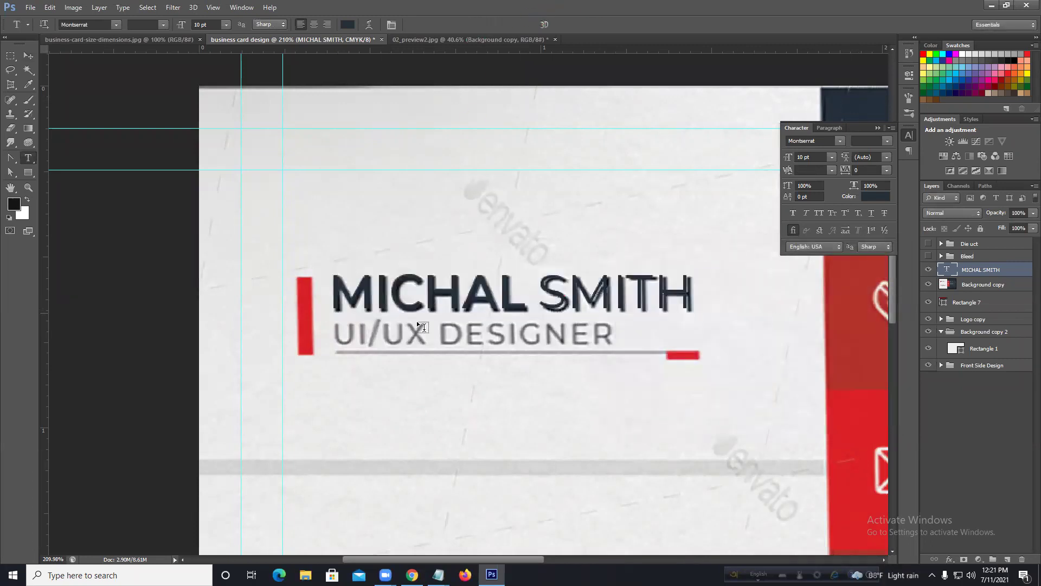
left_click(341, 337)
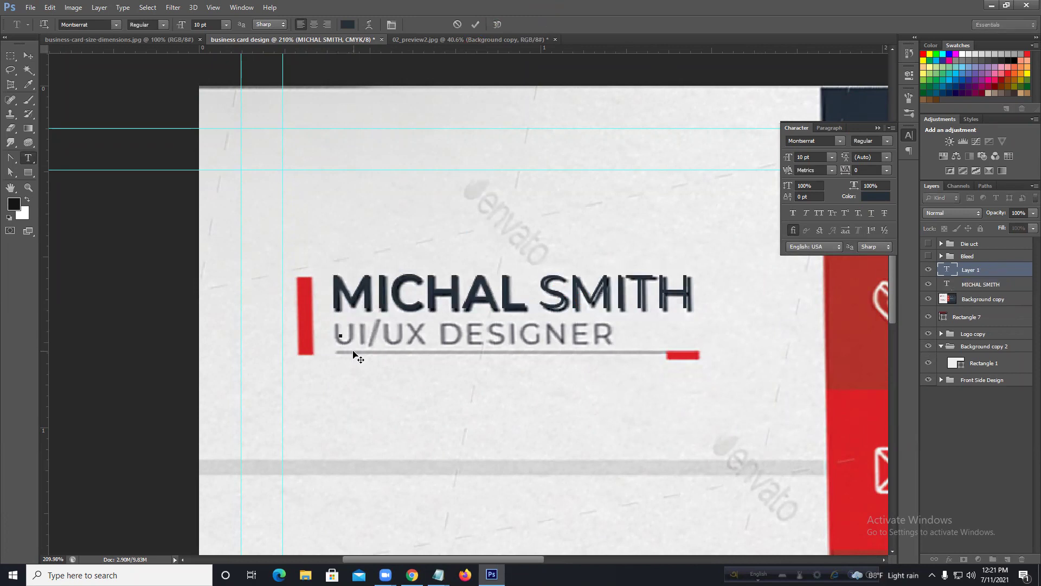
Step: Type a new UI/UX DESIGNER text line below the name
type("UI/")
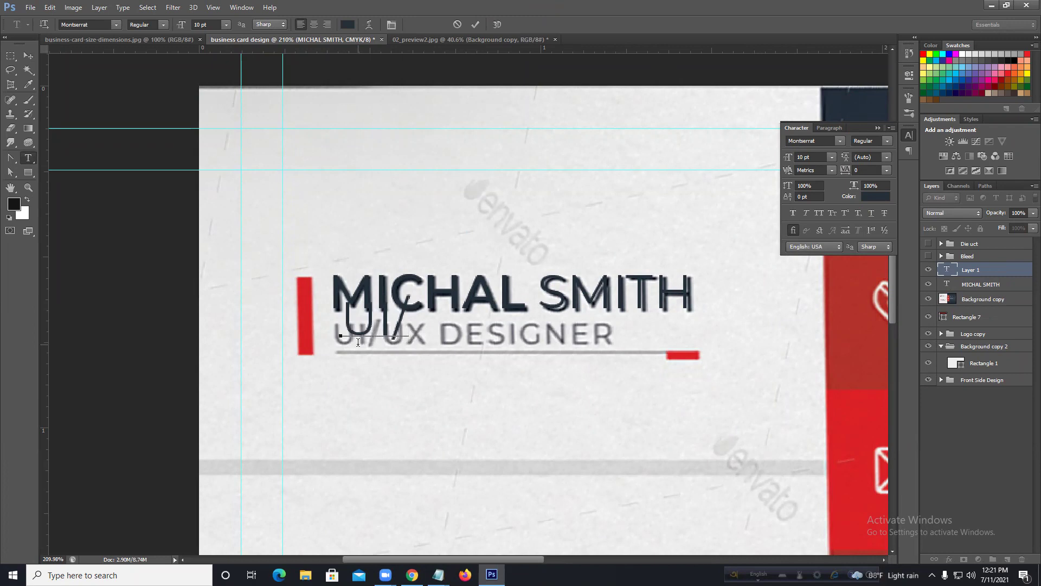
type("UZ")
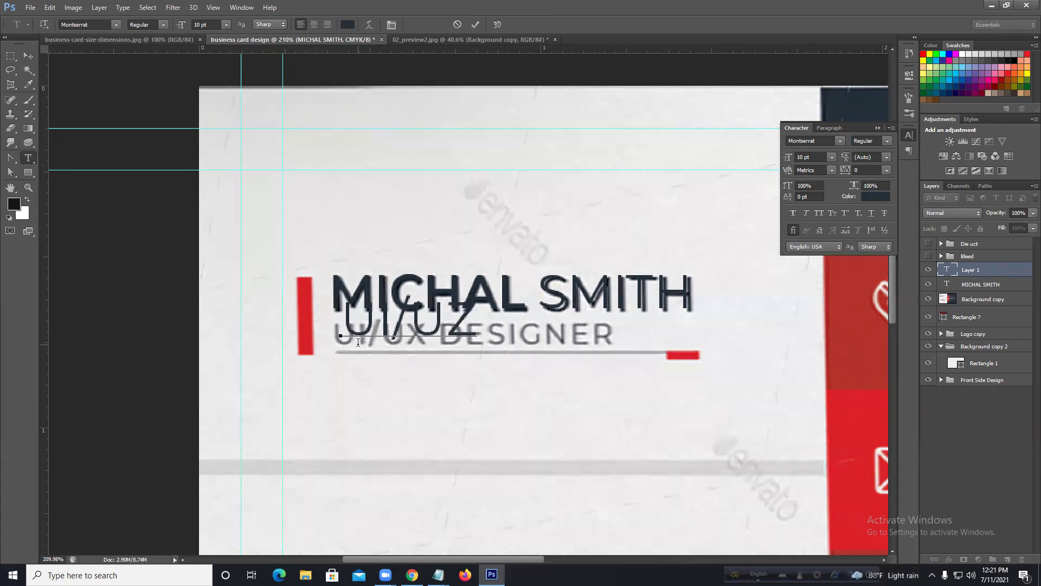
key("BackSpace")
type("X")
key("BackSpace")
type("X DE")
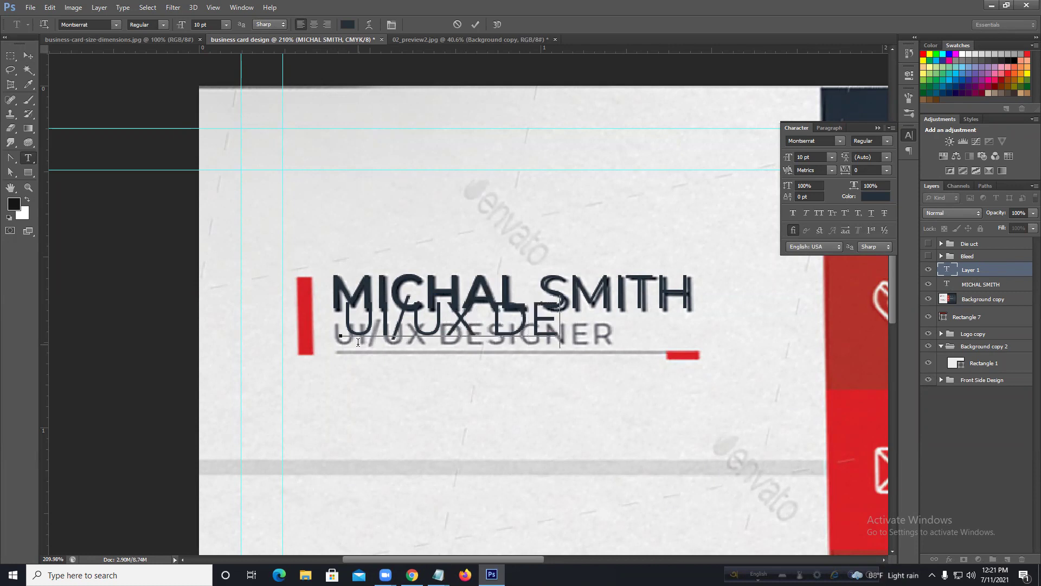
type("SIGNER")
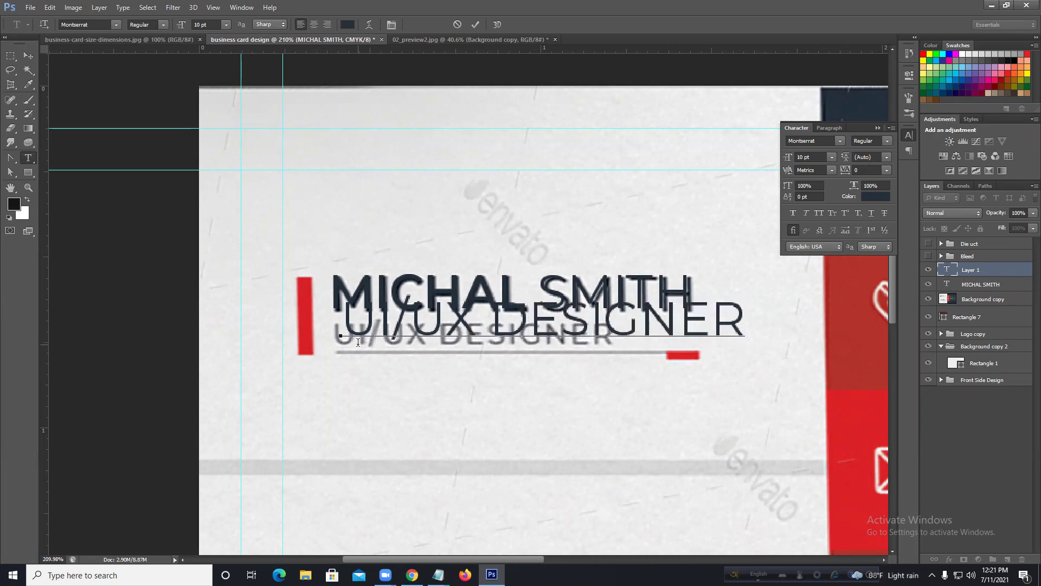
left_click(475, 24)
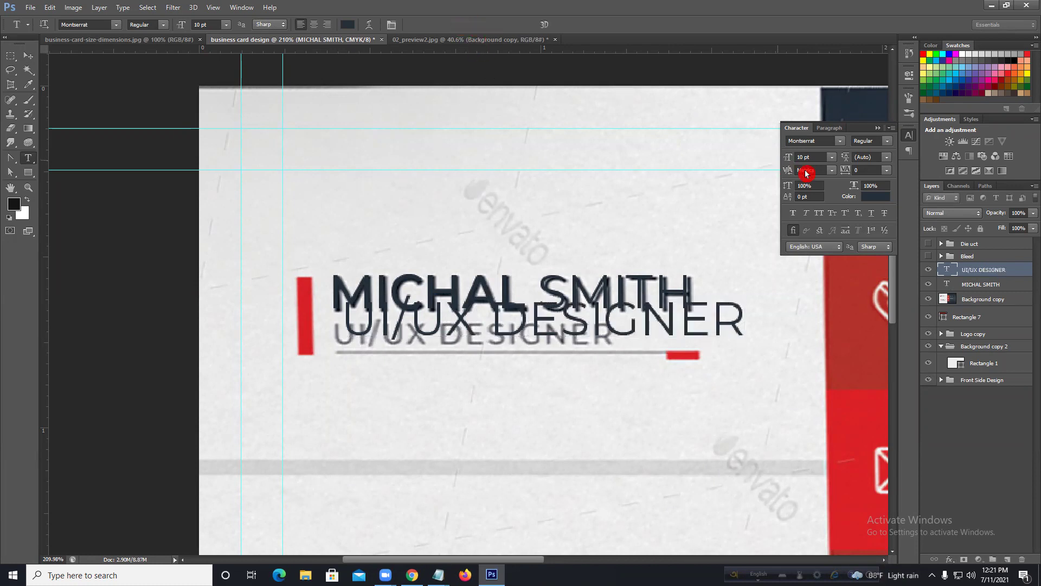
Step: Size UI/UX DESIGNER to 7 pt and move it directly under the name
left_click(835, 160)
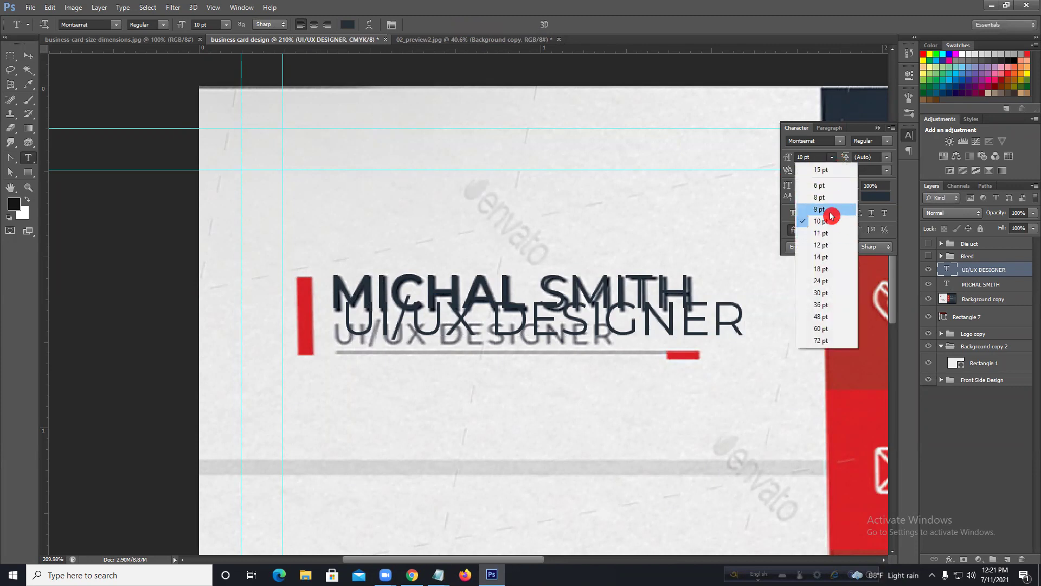
left_click(821, 197)
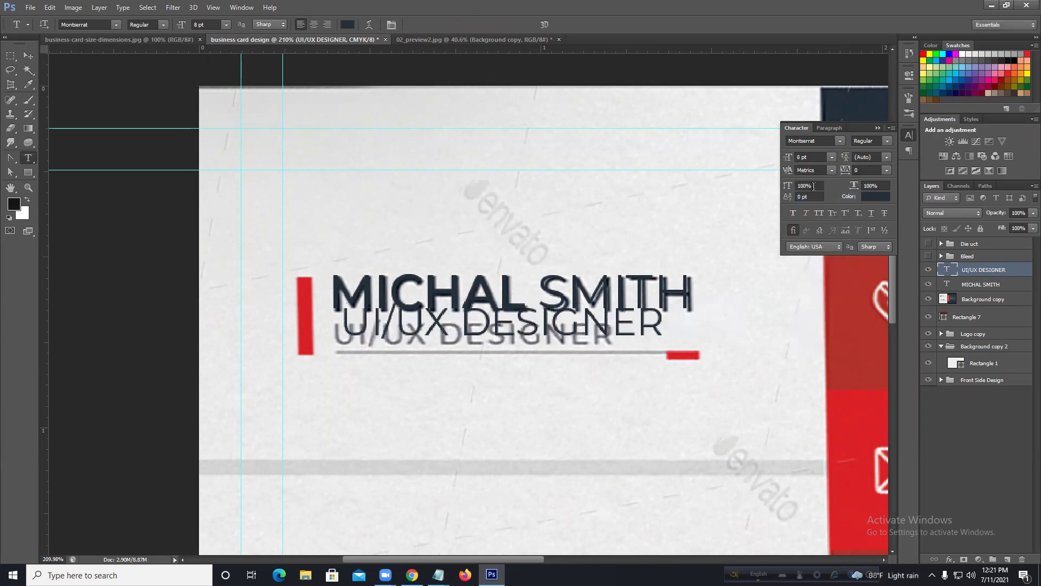
double_click(817, 158)
type("7")
key("Return")
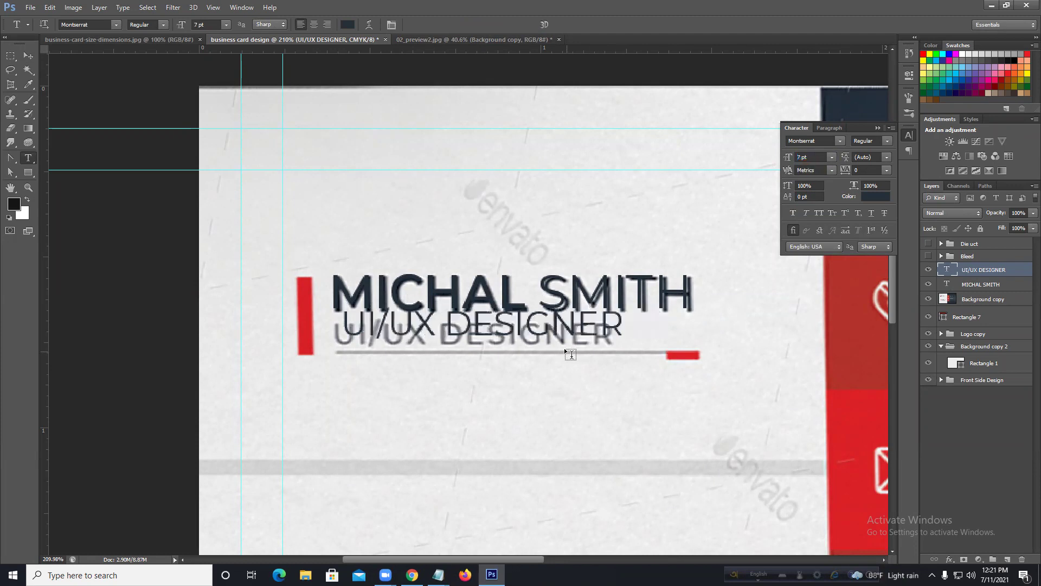
left_click(28, 56)
left_click_drag(425, 329, 416, 337)
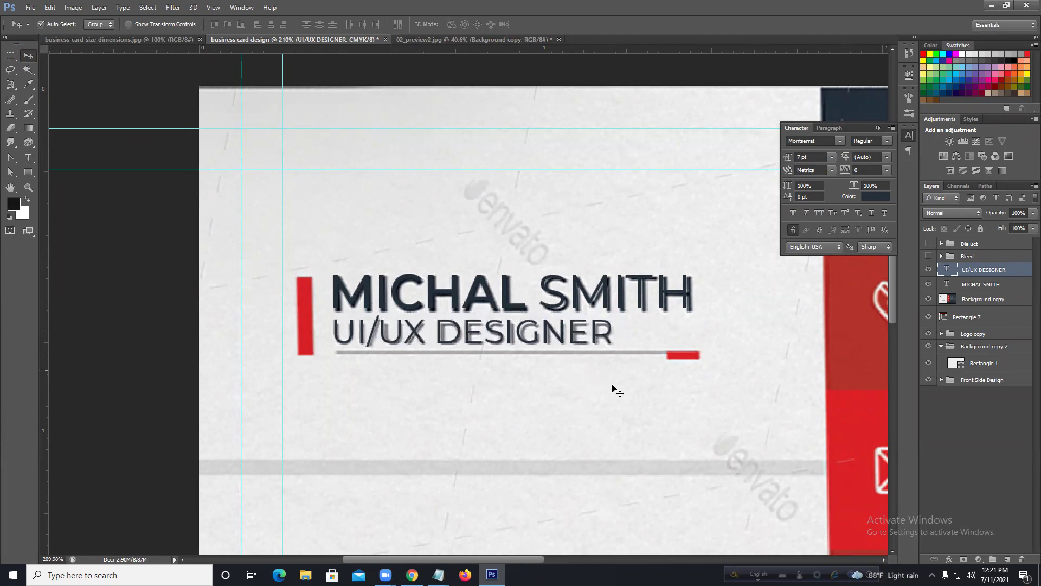
Step: Draw a red 290 × 3 px bar under the UI/UX DESIGNER title
left_click(28, 172)
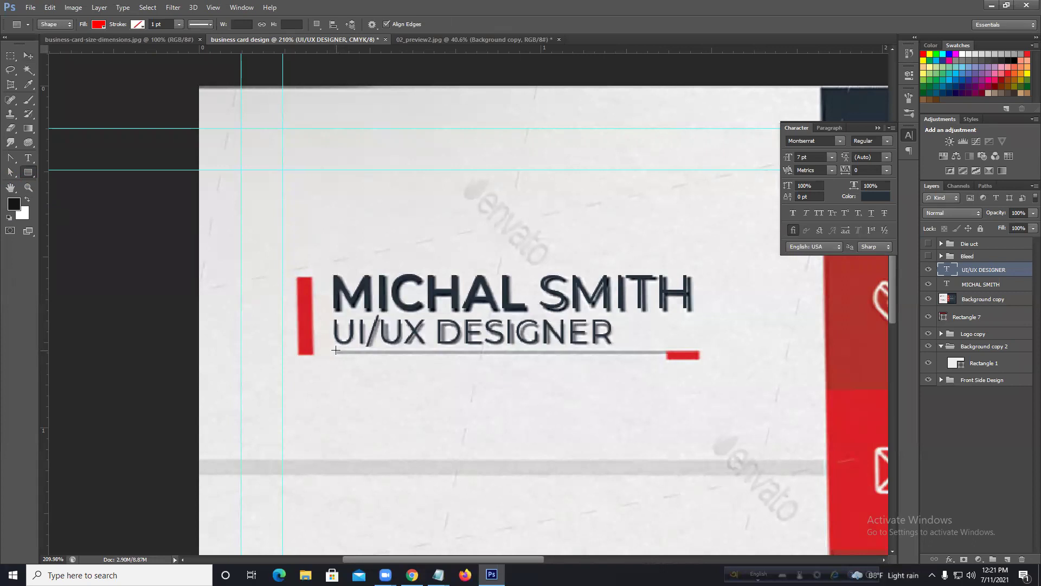
left_click_drag(335, 350, 666, 351)
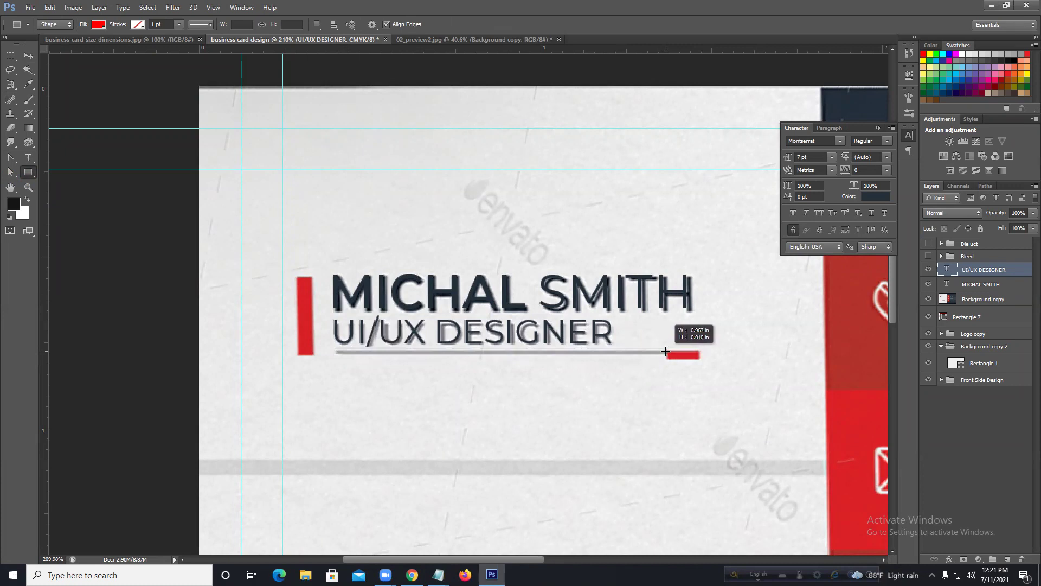
left_click_drag(666, 351, 666, 351)
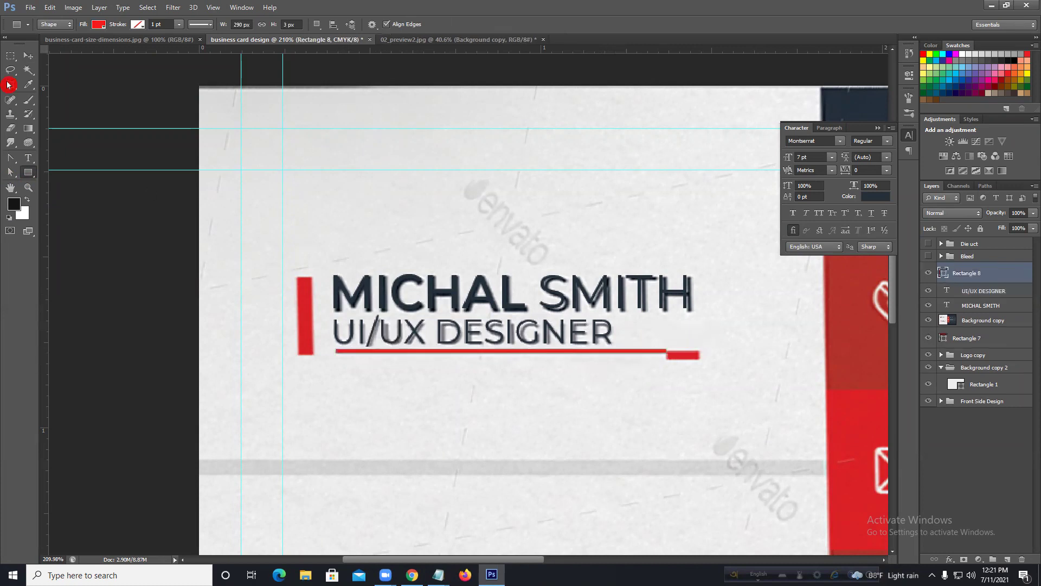
left_click(28, 55)
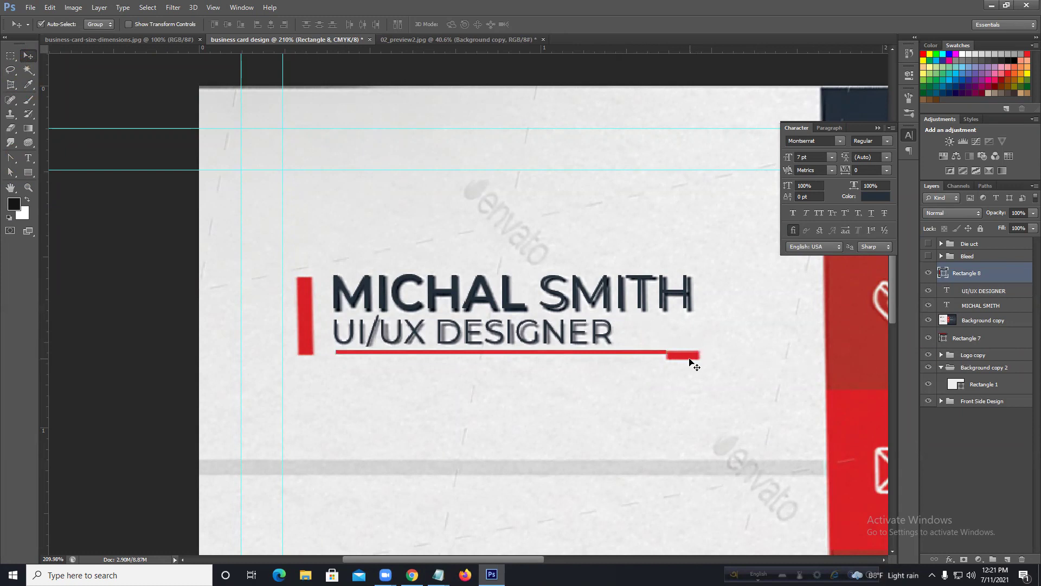
scroll(690, 360, "up", 2)
scroll(685, 361, "up", 2)
scroll(683, 364, "up", 2)
scroll(681, 384, "up", 2)
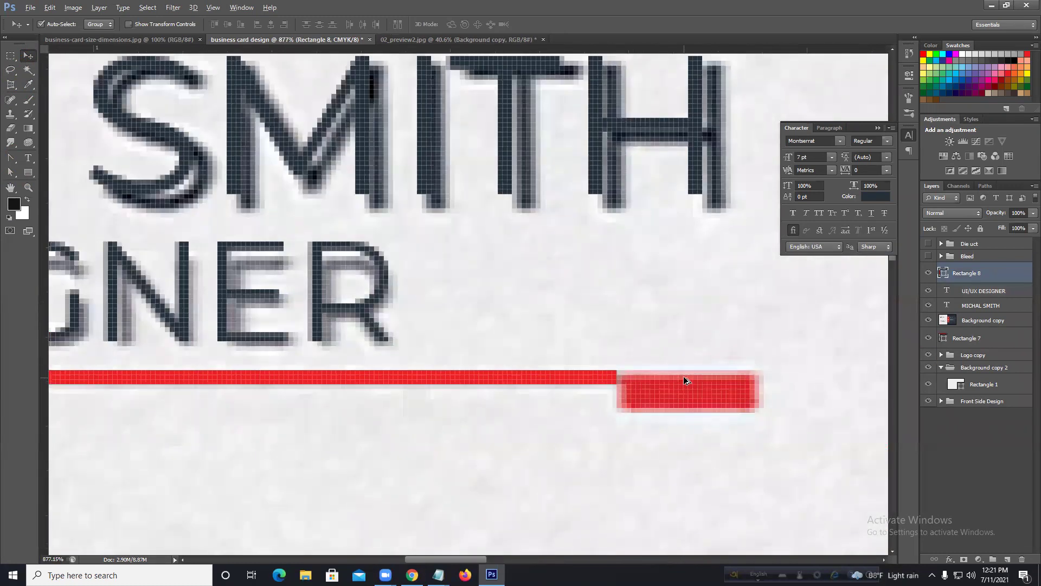
scroll(685, 379, "up", 2)
scroll(677, 376, "up", 1)
left_click_drag(664, 355, 650, 347)
Step: Add a 32 px wide red block at the bar's right end
left_click(28, 172)
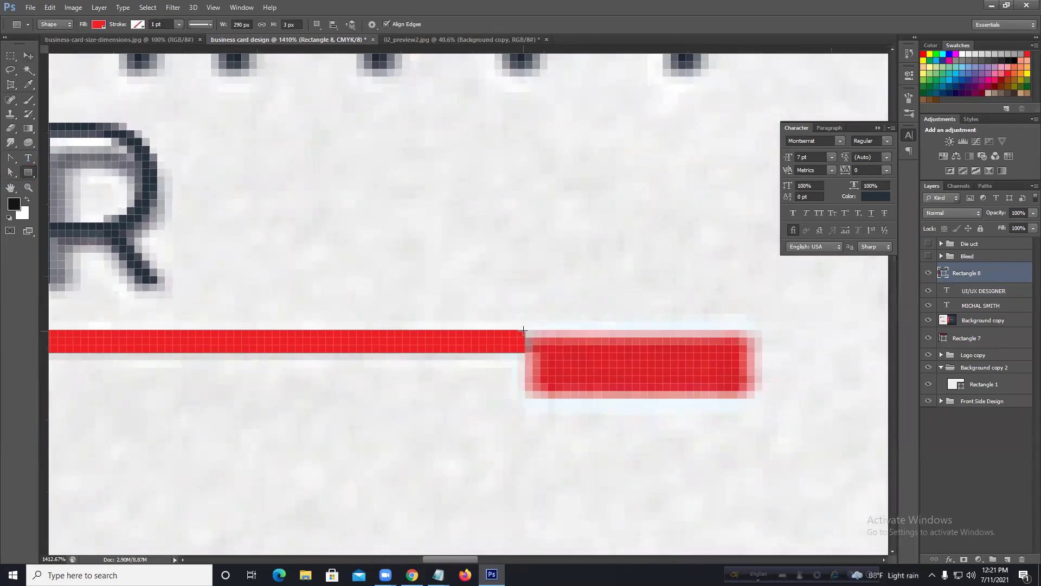
left_click_drag(523, 330, 746, 397)
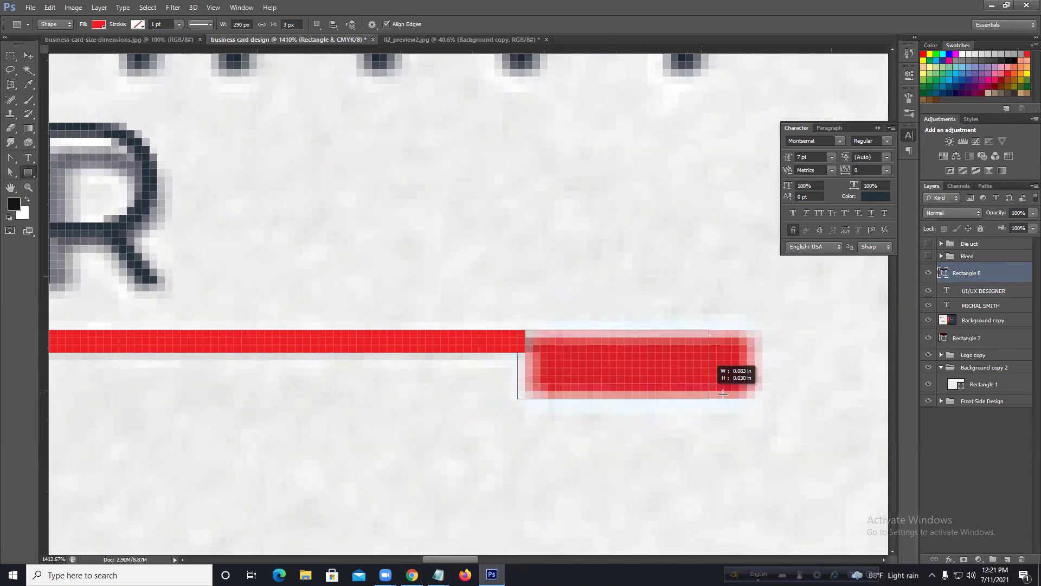
left_click_drag(747, 397, 763, 398)
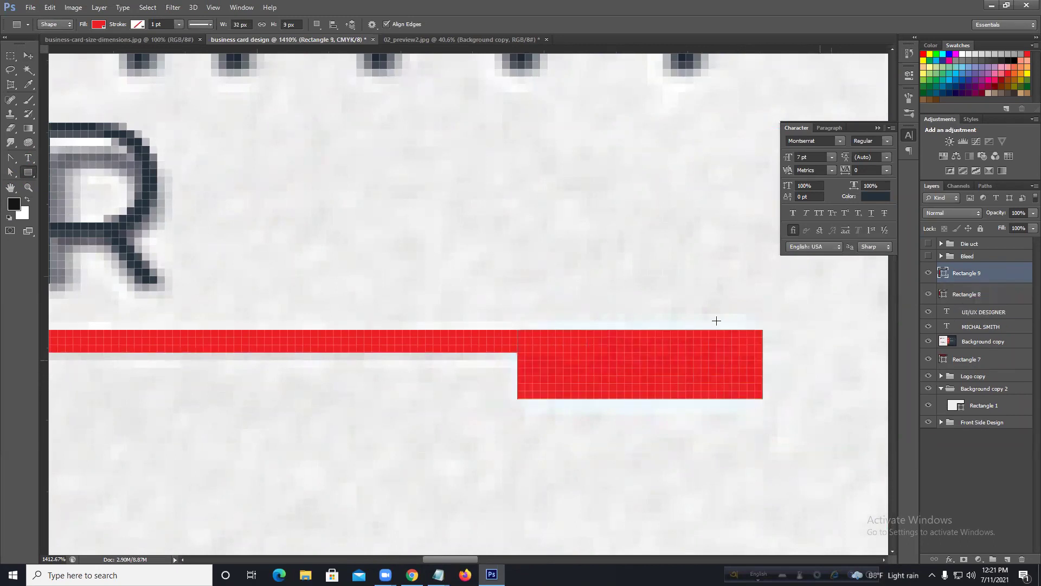
scroll(531, 299, "down", 1)
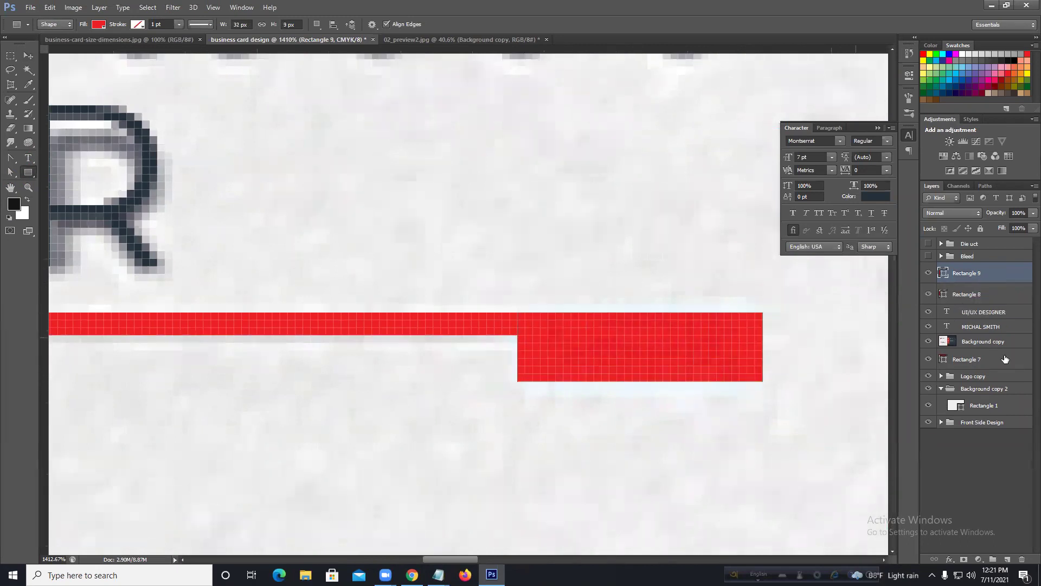
Step: Recolour the thin Rectangle 8 underline to grey #bbbbbb
double_click(945, 294)
left_click(460, 353)
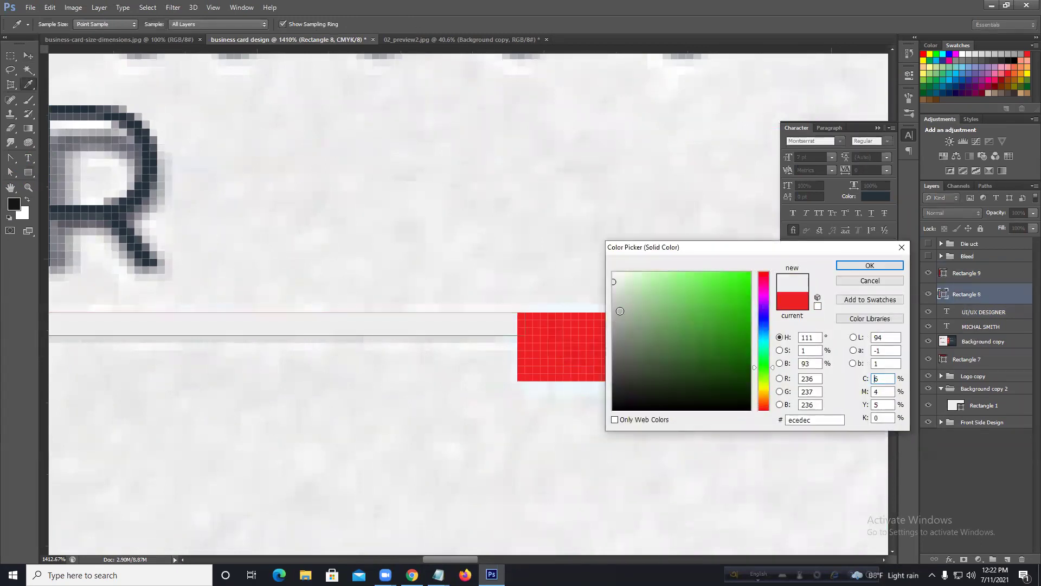
left_click(613, 301)
left_click(614, 308)
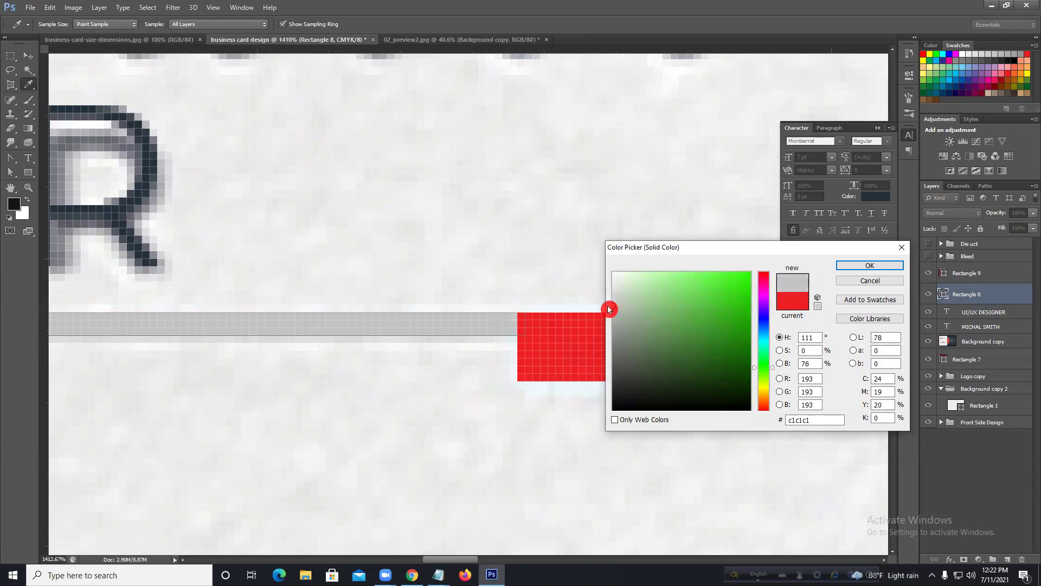
left_click(893, 267)
scroll(453, 352, "down", 3)
scroll(453, 352, "down", 3)
Step: Draw a grey 553 × 14 px divider between the name block and GREEN LIGHT logo
scroll(453, 352, "down", 2)
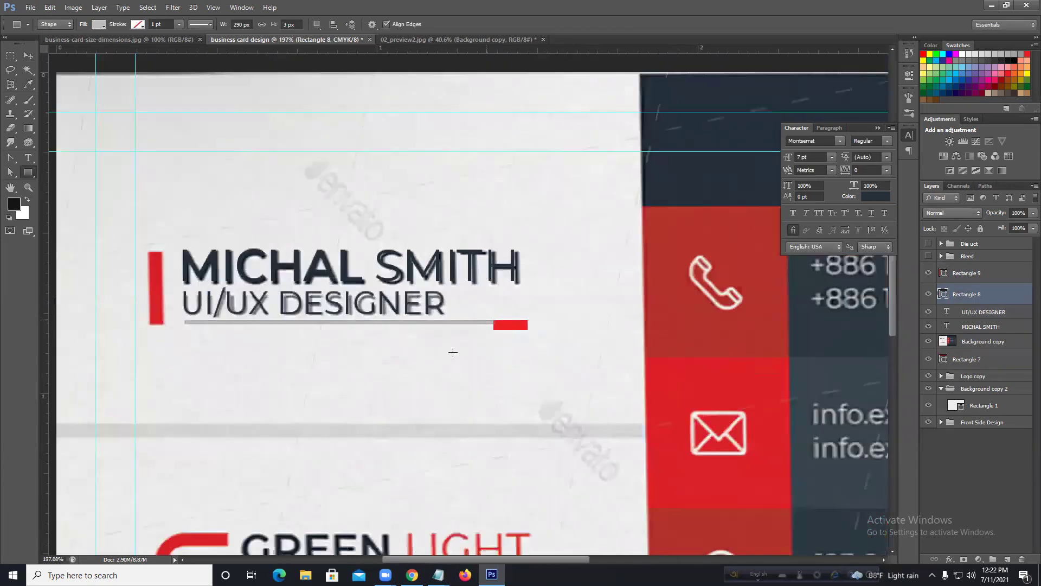
scroll(349, 399, "down", 1)
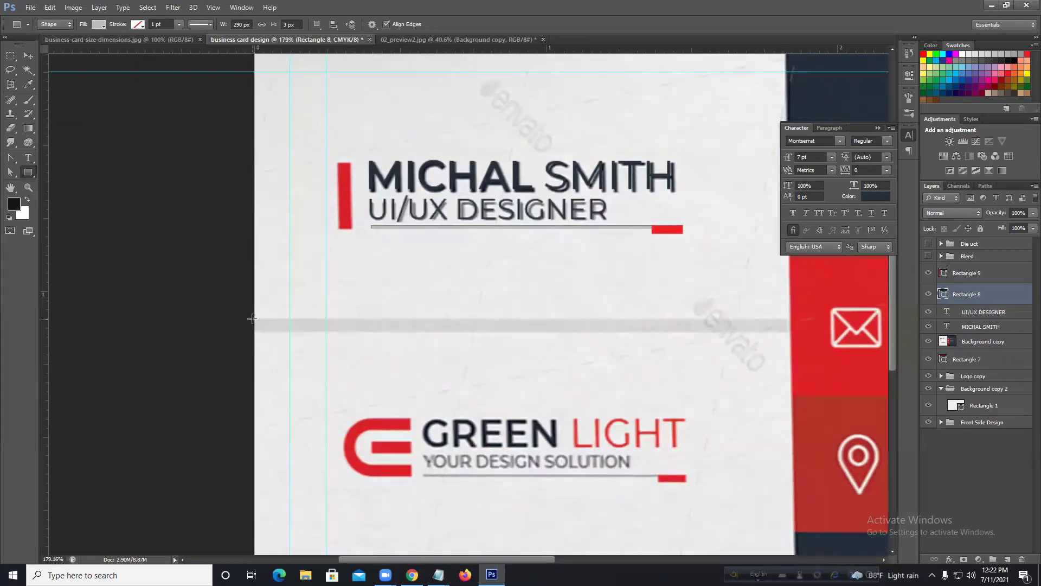
left_click_drag(253, 319, 789, 330)
key("ctrl+0")
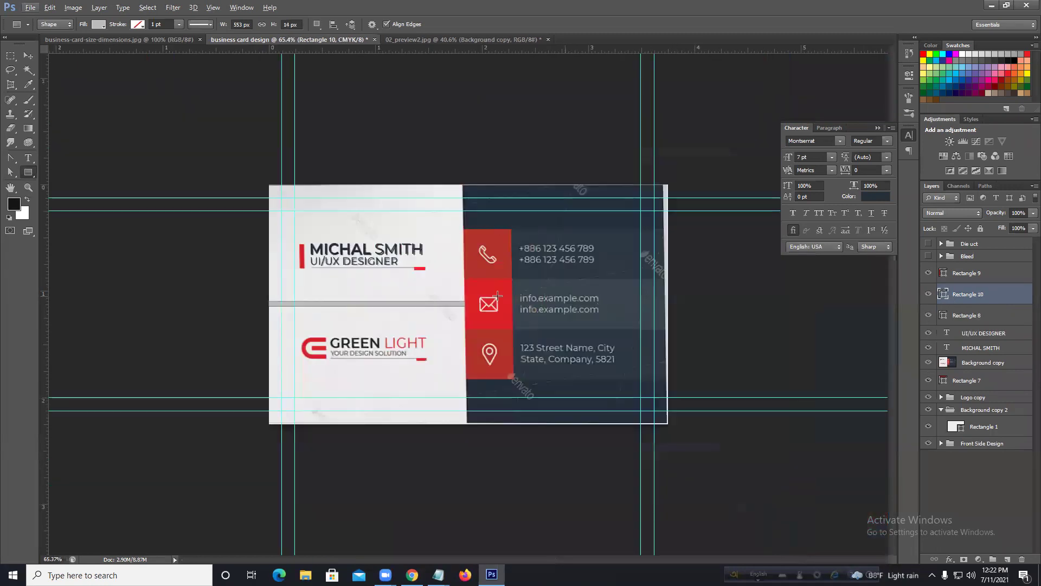
left_click(28, 56)
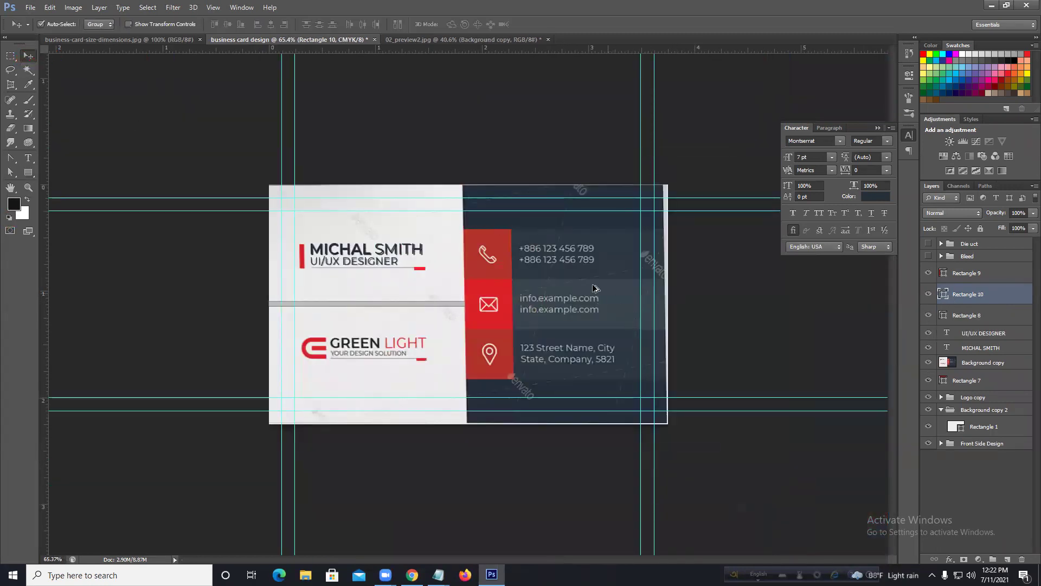
scroll(456, 191, "up", 1)
scroll(502, 182, "up", 2)
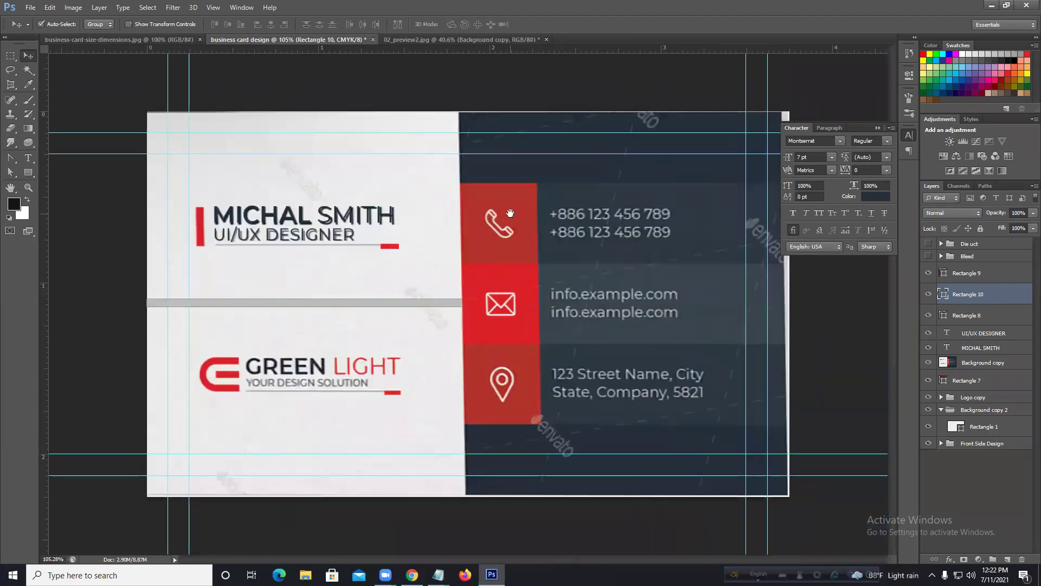
left_click(28, 172)
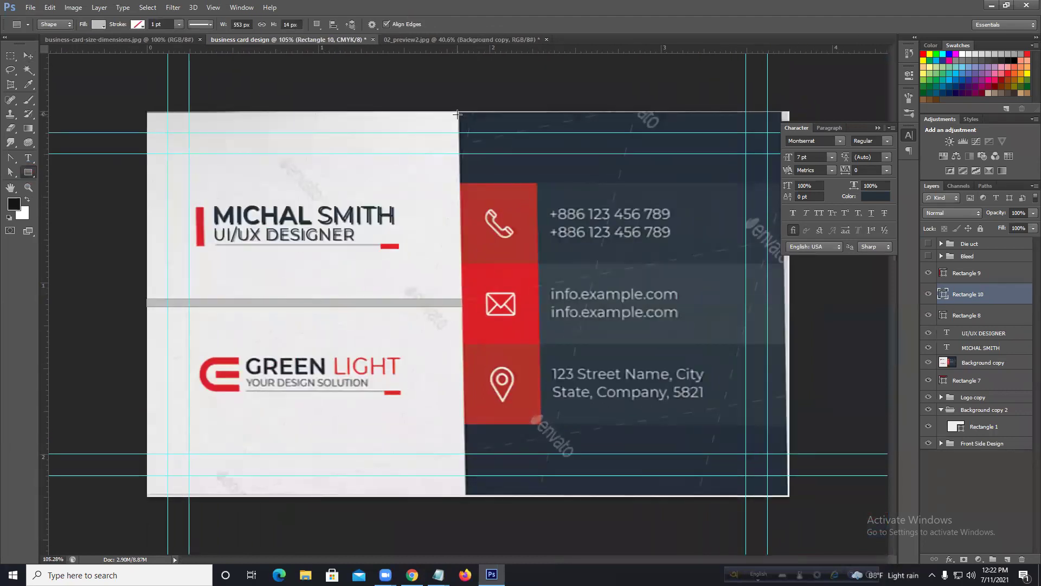
Step: Draw a rectangle over the right half and fill it with sampled navy 222f39
left_click_drag(459, 111, 790, 497)
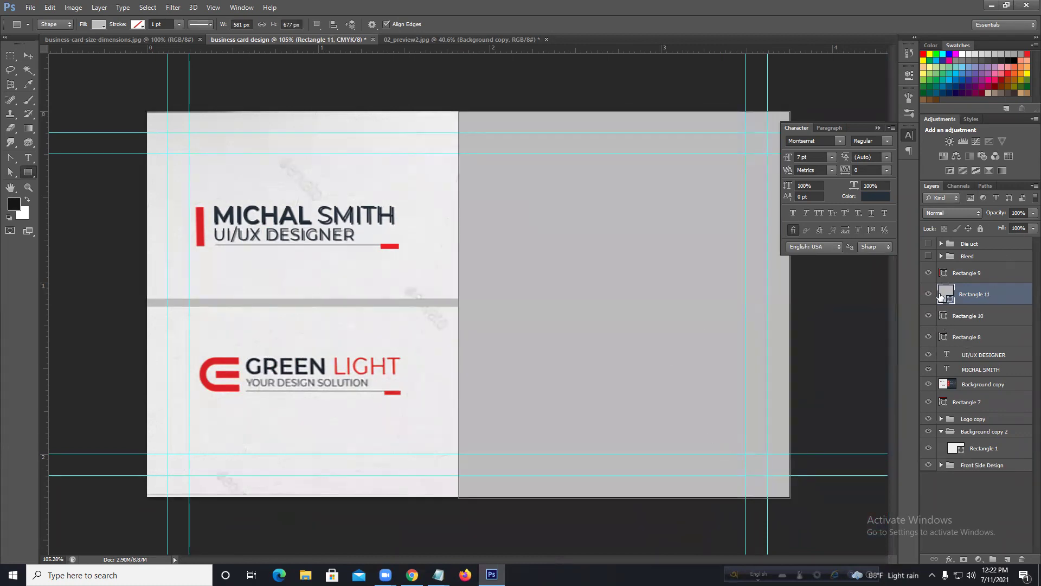
left_click(928, 294)
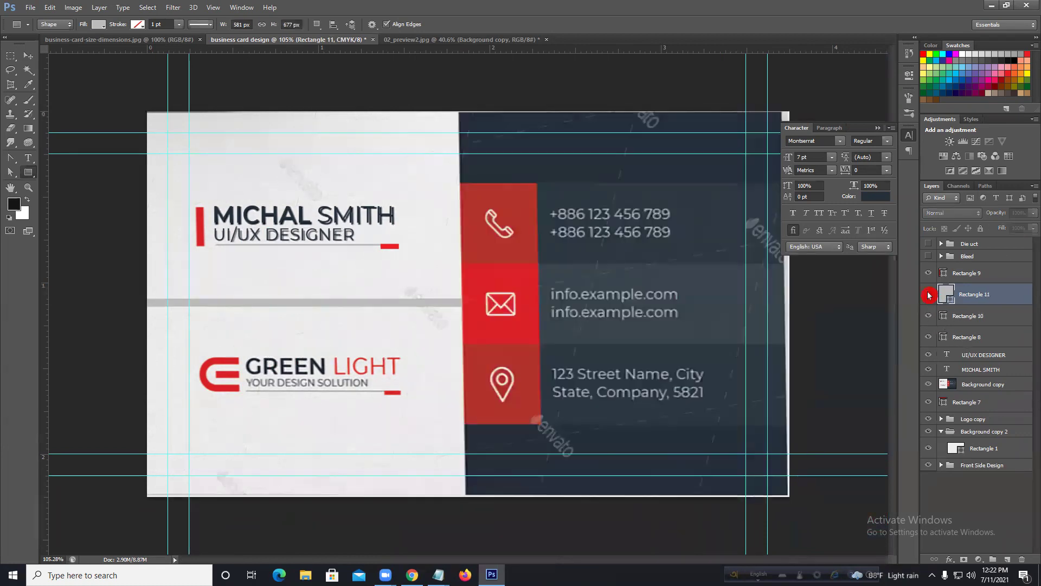
double_click(948, 298)
left_click(576, 171)
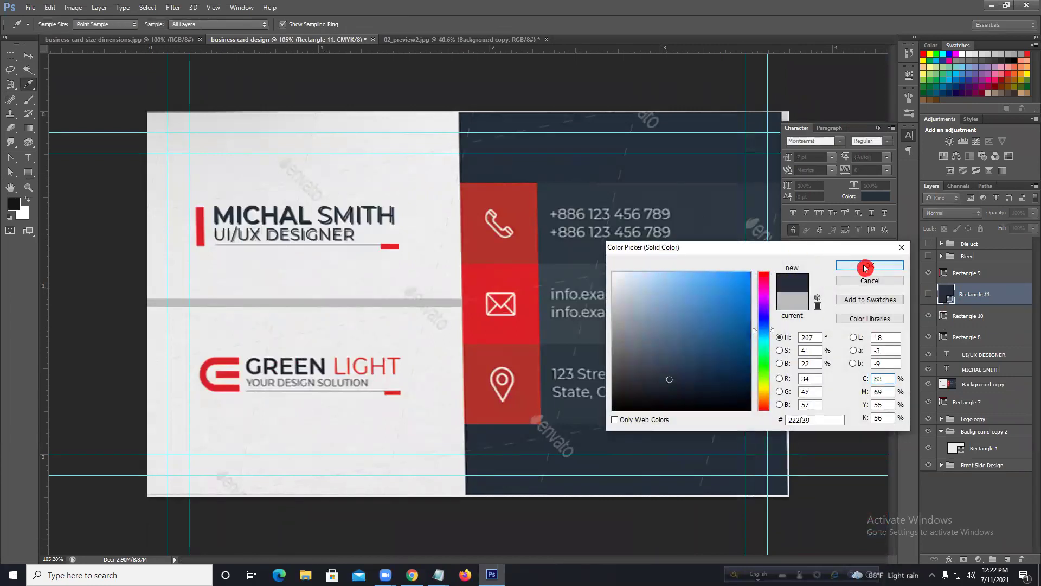
left_click(867, 265)
left_click(928, 294)
scroll(674, 286, "down", 3)
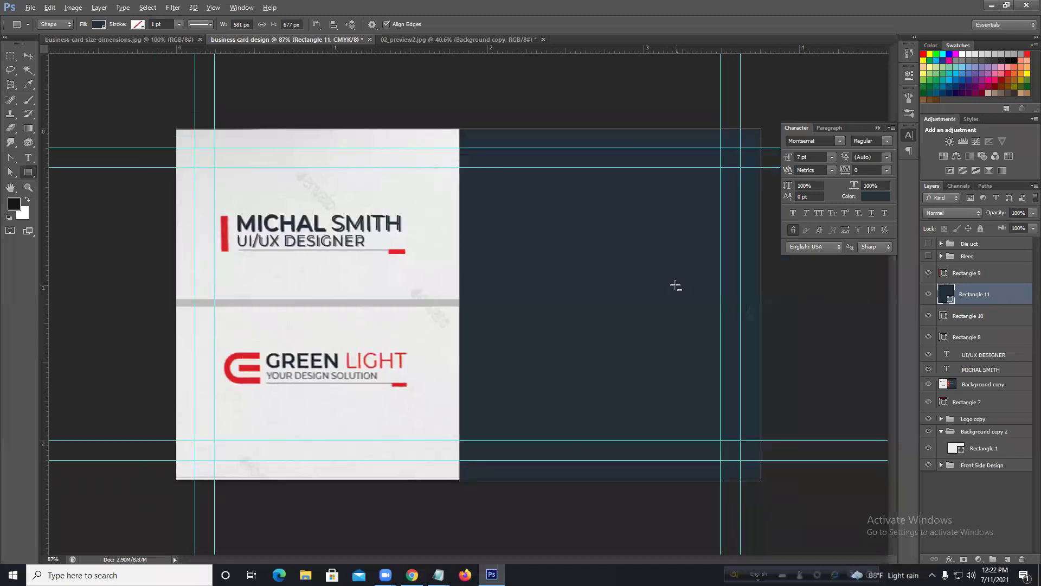
Step: Place a vertical guide at the dark back area's left edge
left_click(29, 58)
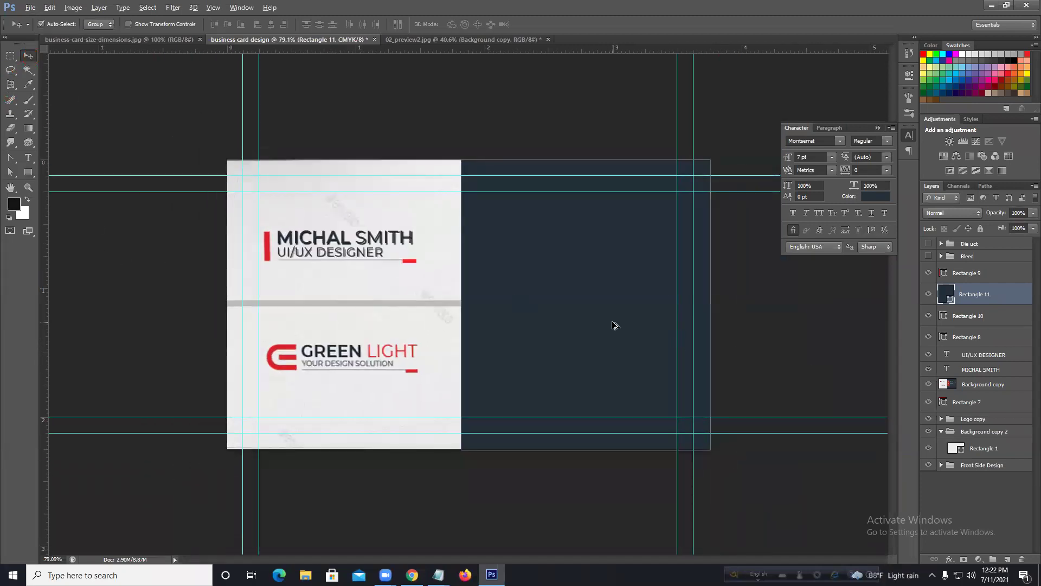
scroll(614, 325, "up", 2)
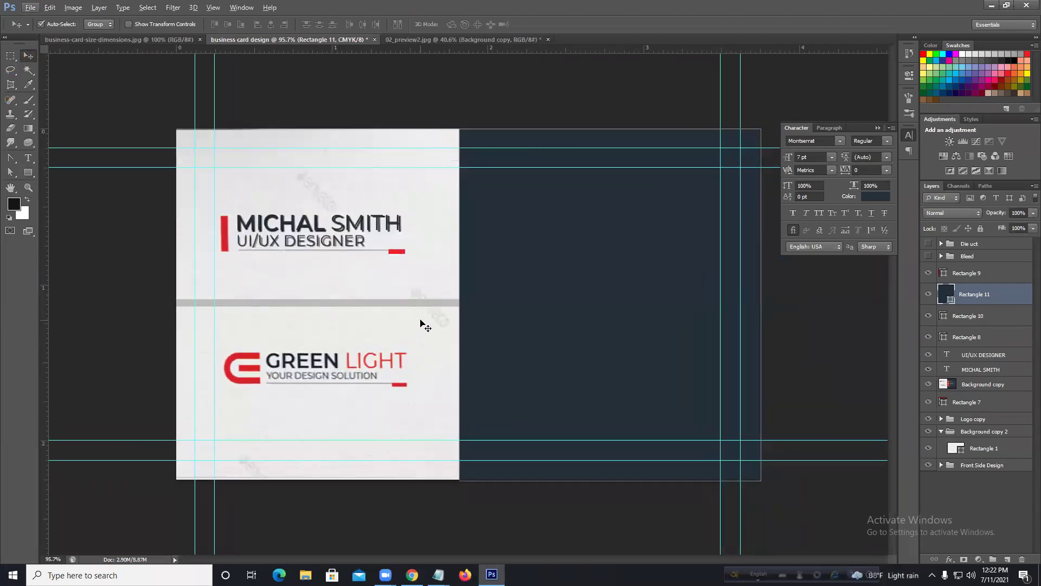
left_click(421, 320)
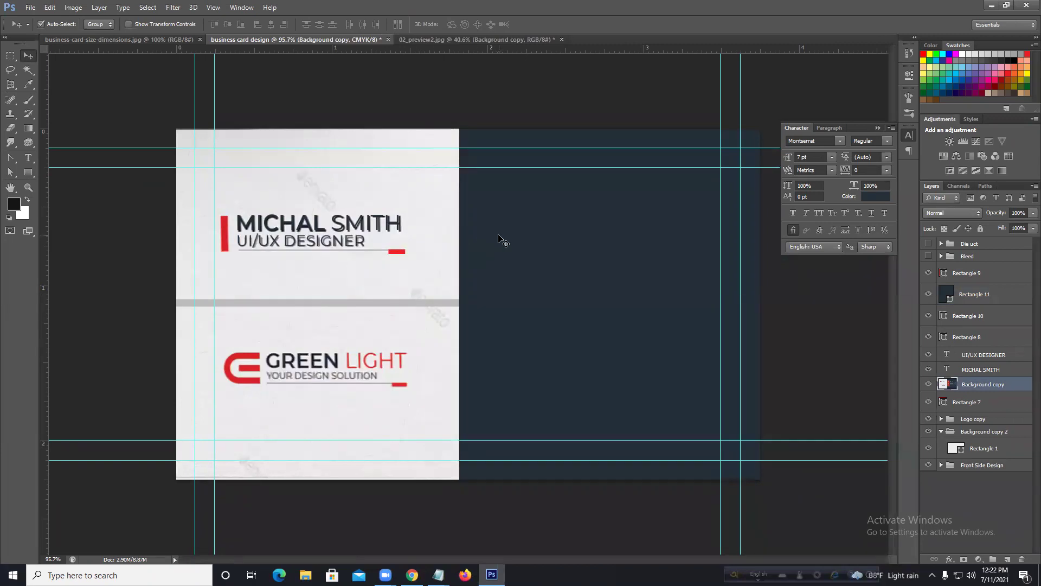
scroll(405, 206, "up", 2)
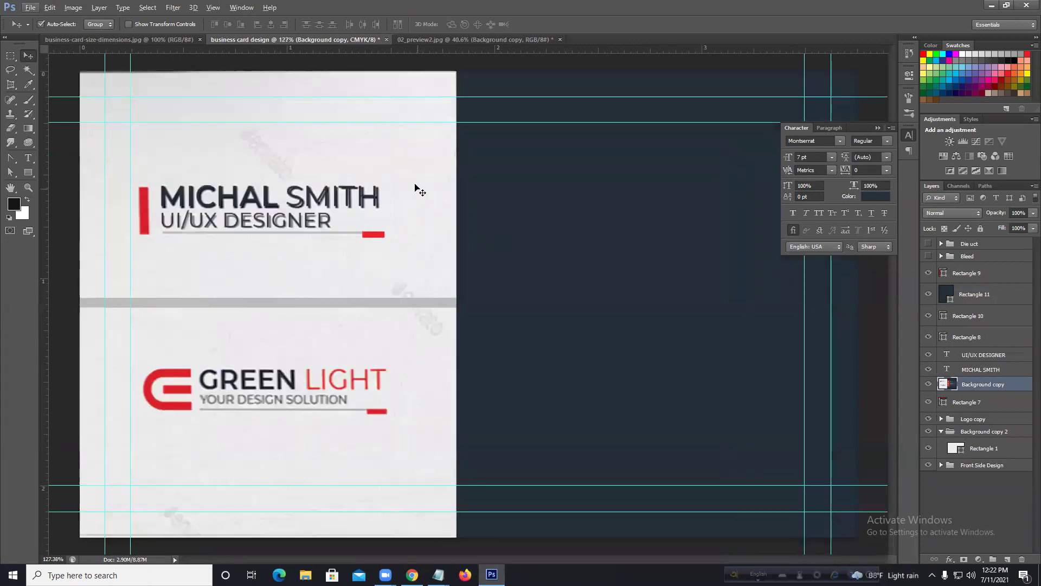
key("ctrl+t")
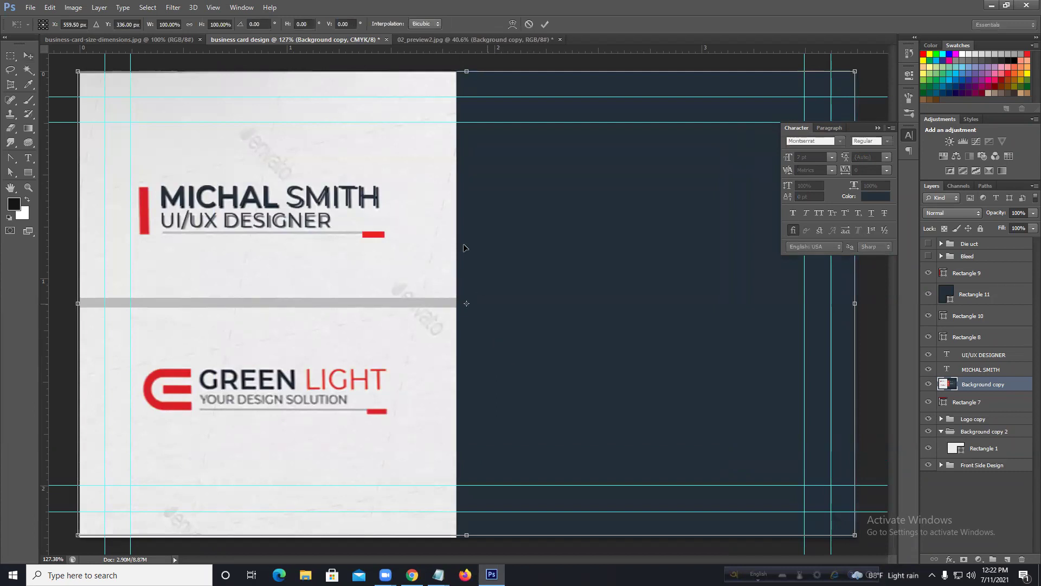
left_click_drag(43, 235, 471, 262)
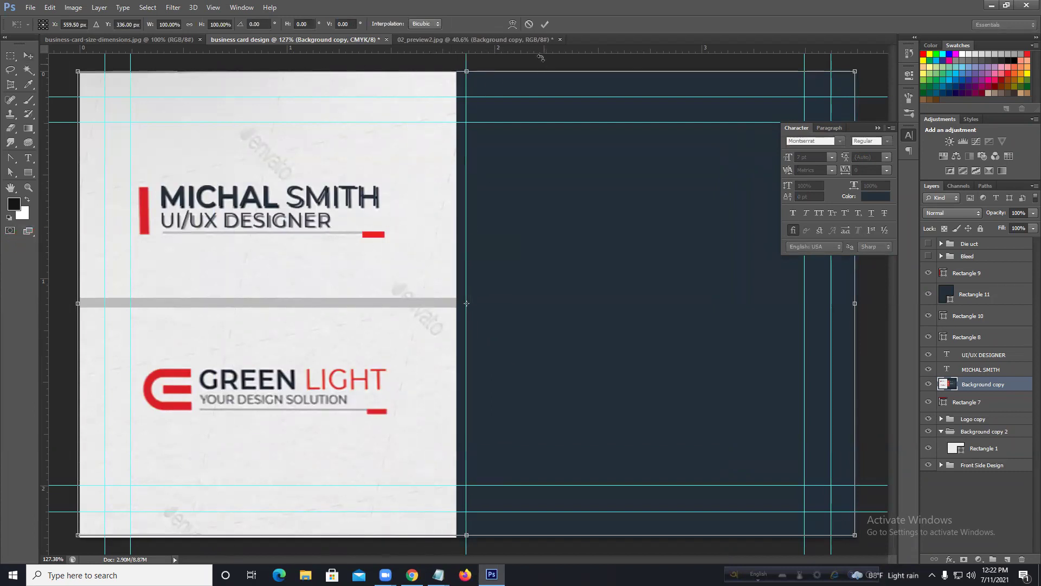
left_click(543, 33)
Step: Resize the navy panel so its left edge meets the guide, then remove the guide
left_click(512, 230)
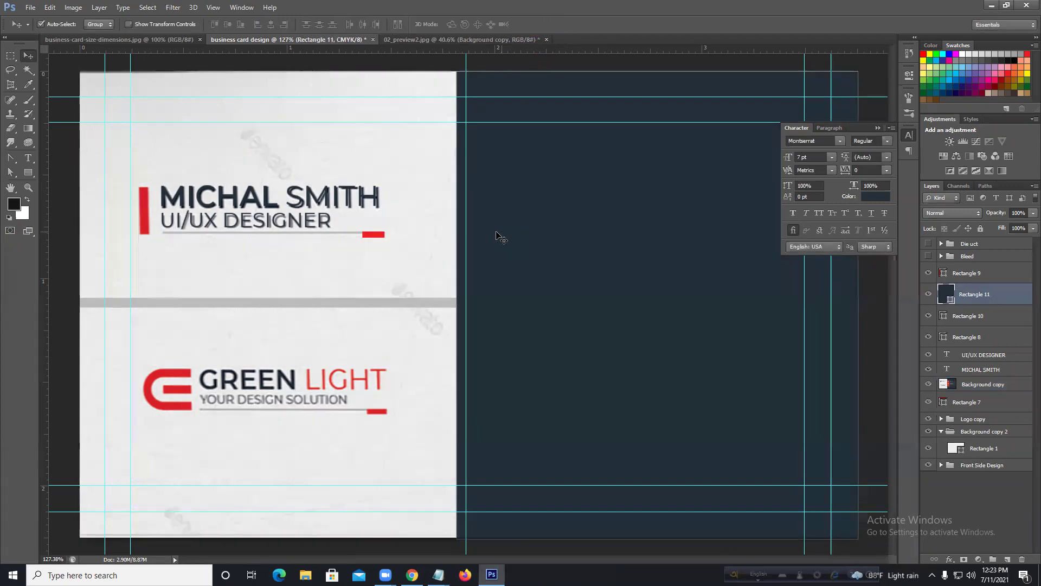
key("ctrl+t")
left_click_drag(457, 304, 466, 302)
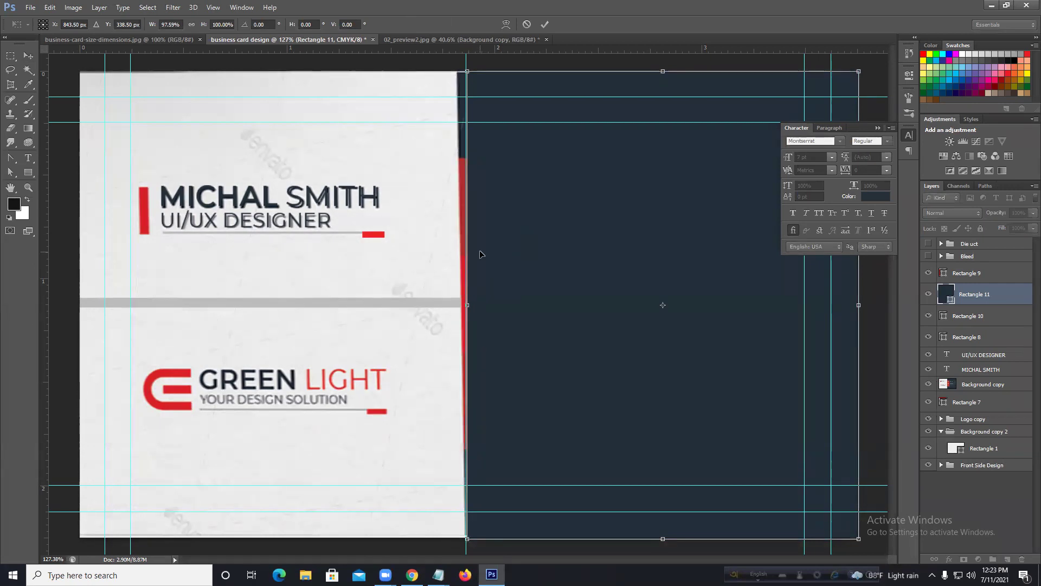
scroll(466, 312, "up", 2)
scroll(469, 317, "up", 2)
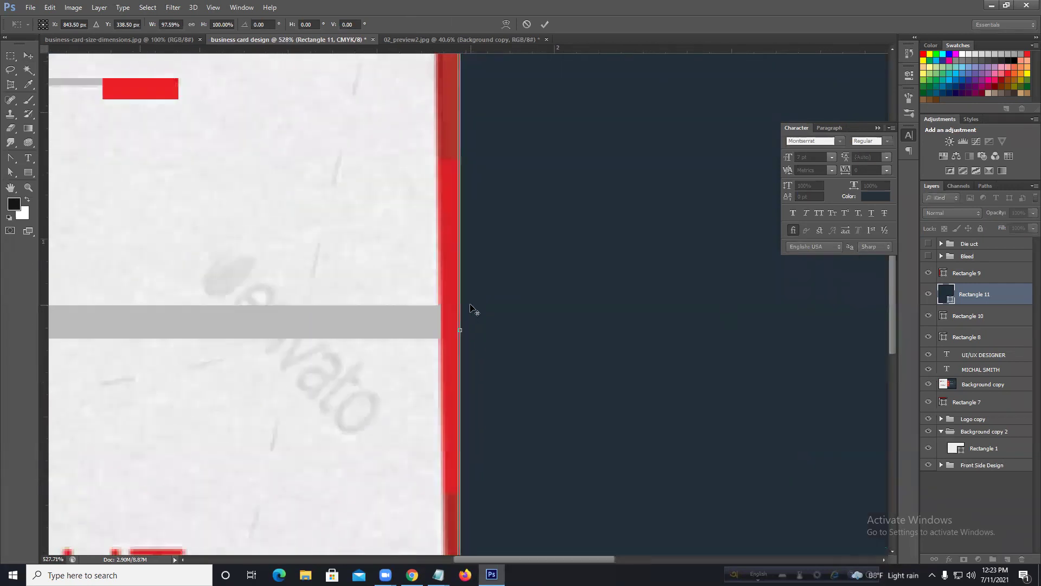
scroll(462, 341, "up", 2)
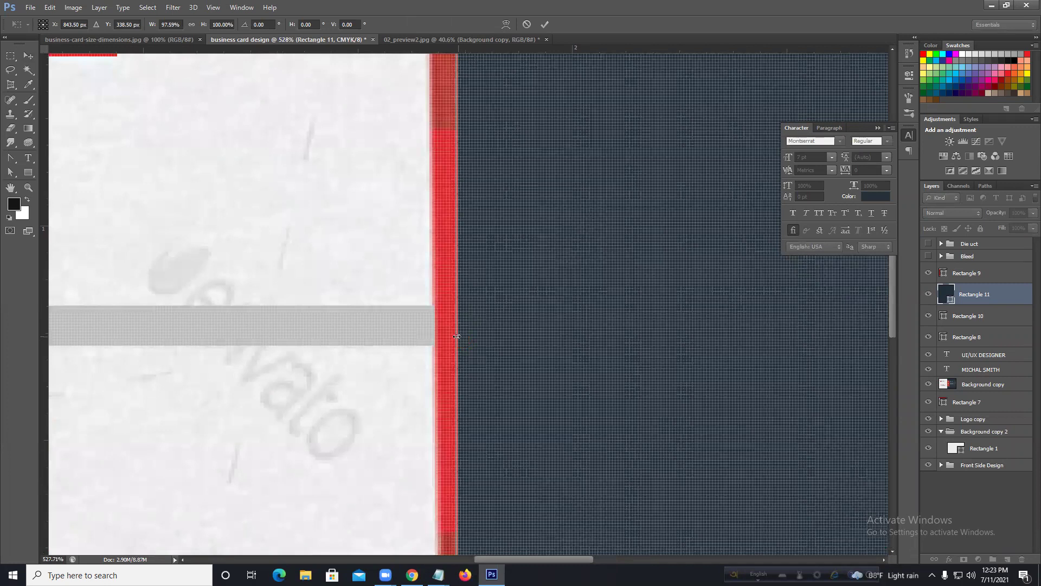
left_click_drag(456, 336, 459, 336)
left_click(549, 26)
scroll(469, 172, "down", 10)
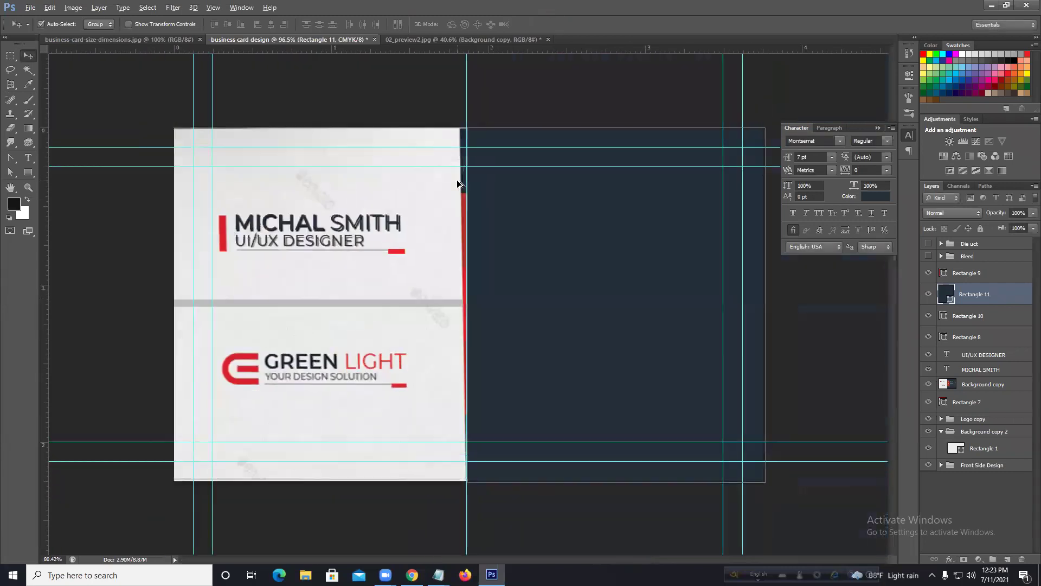
left_click_drag(467, 467, 22, 412)
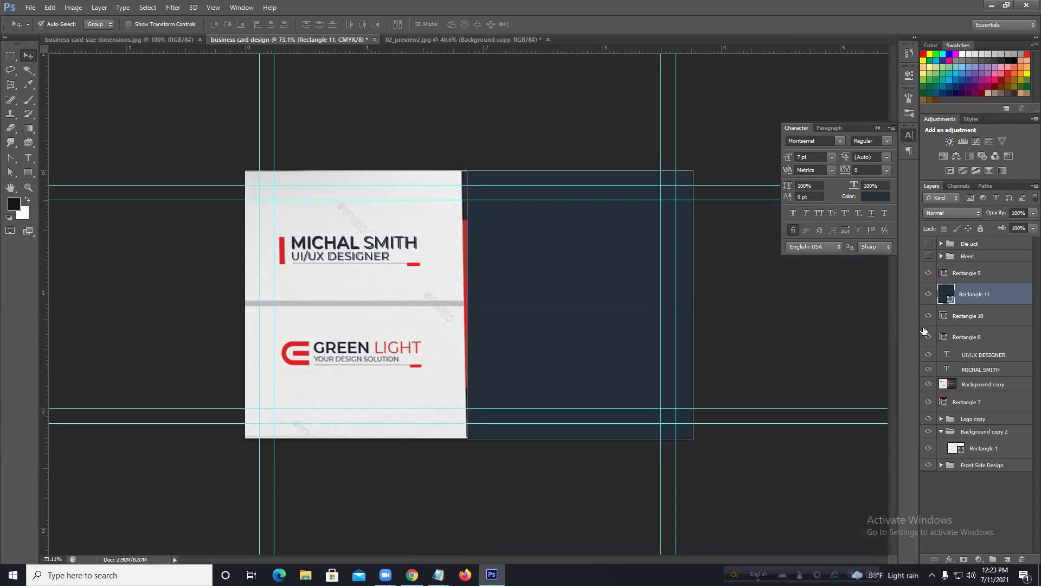
Step: Draw a square over the phone icon tile on the dark panel
key("alt")
left_click(929, 294)
scroll(487, 236, "up", 4)
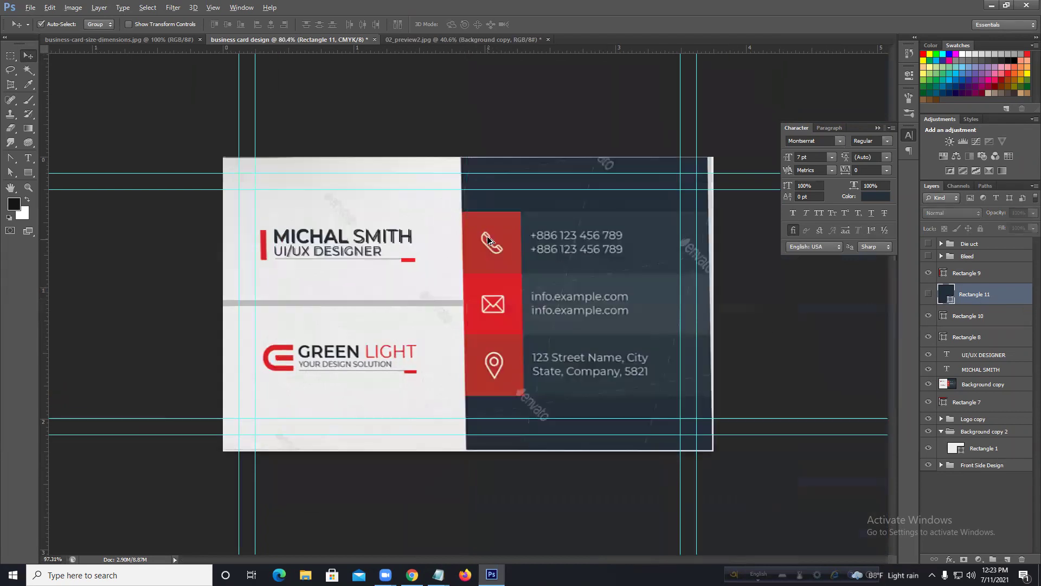
scroll(542, 255, "up", 2)
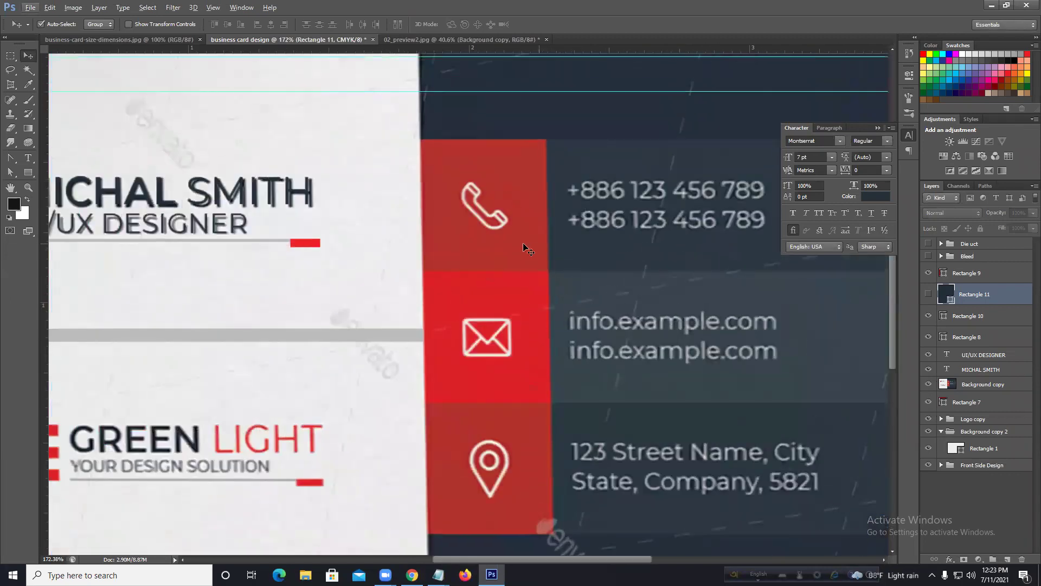
left_click_drag(523, 242, 471, 263)
left_click(28, 171)
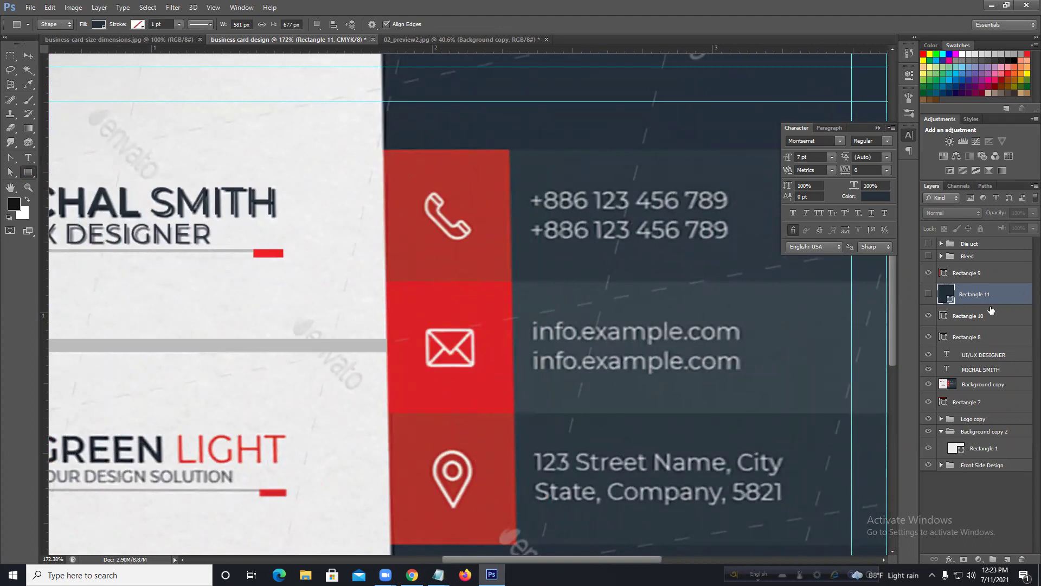
left_click(928, 294)
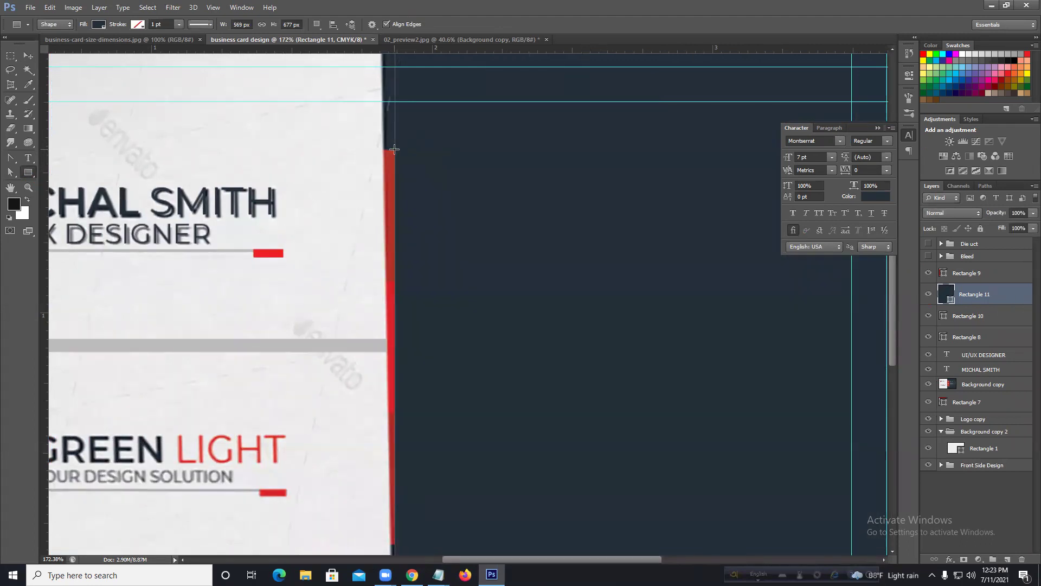
mouse_move(394, 149)
left_mouse_down()
mouse_move(567, 279)
mouse_move(529, 279)
left_mouse_up()
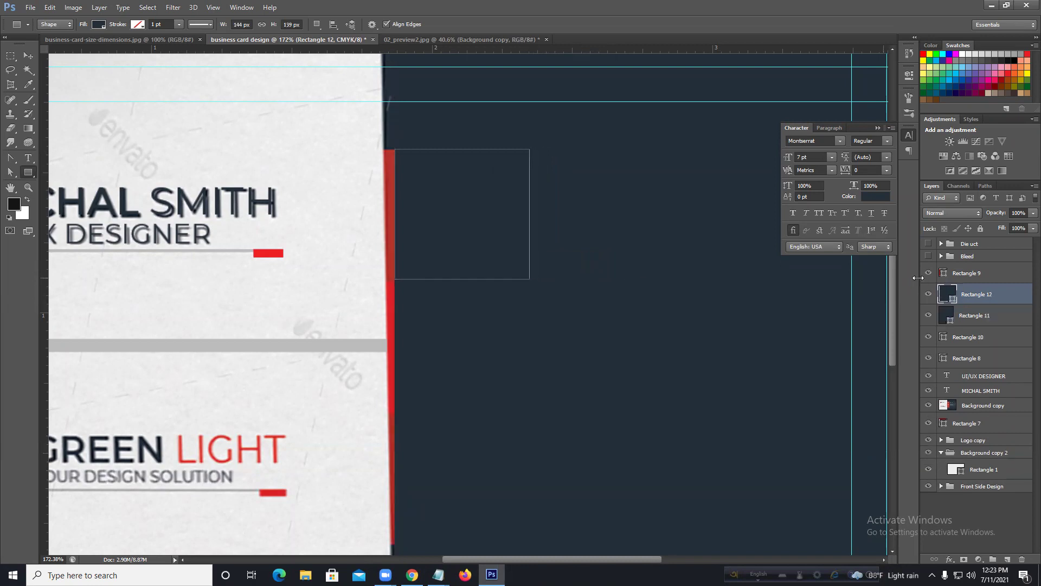
Step: Narrow the new square to fit the icon cell, checking it against Rectangle 11
left_click(929, 315)
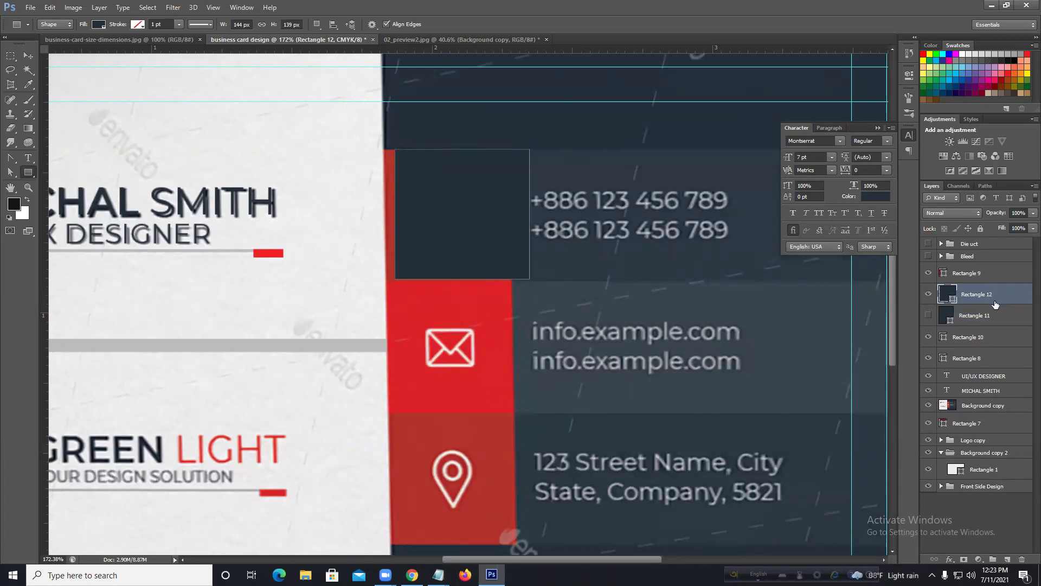
key("ctrl+t")
left_click_drag(526, 216, 520, 215)
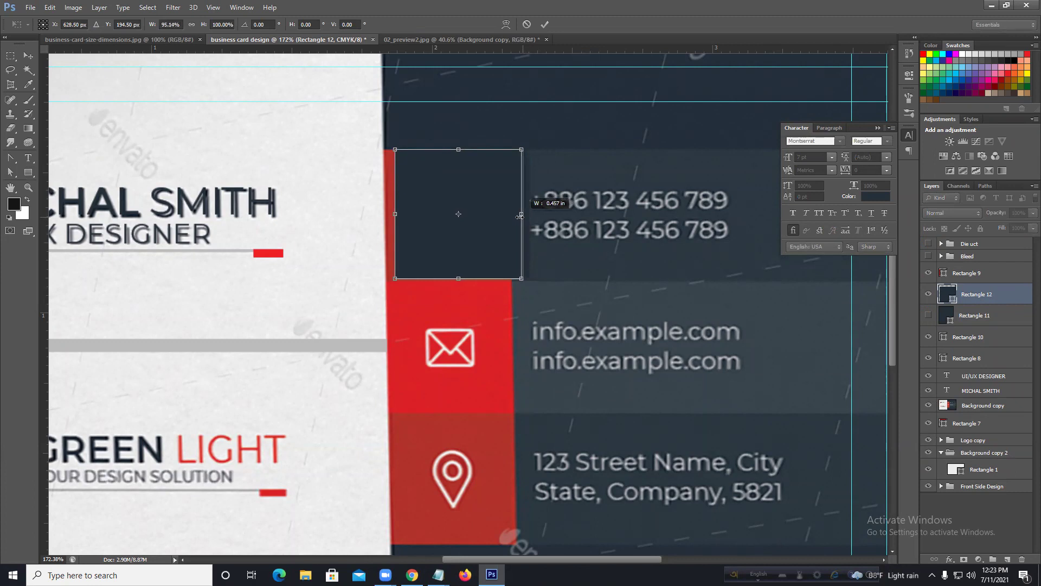
left_click(544, 24)
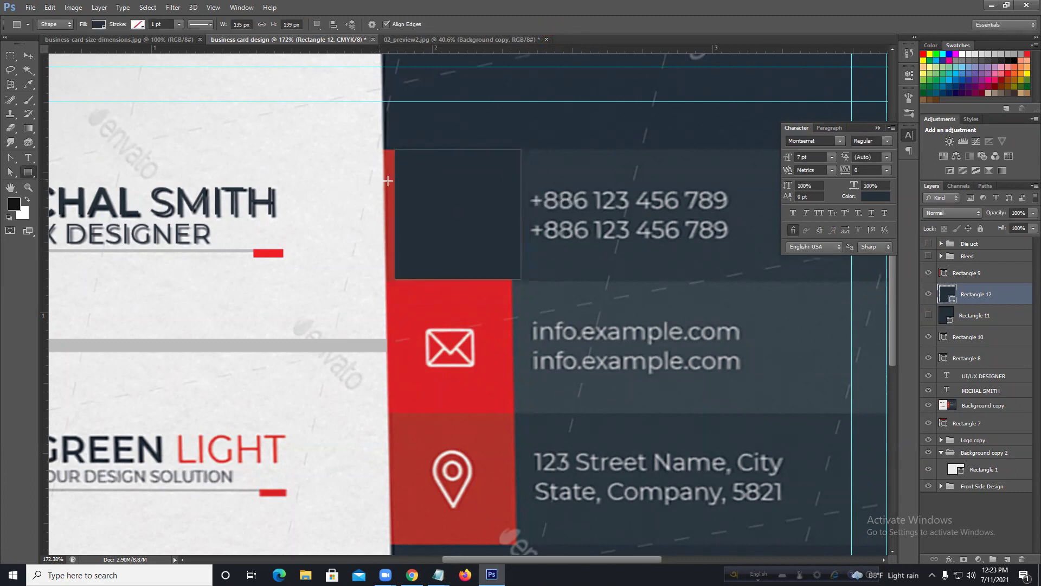
scroll(388, 181, "down", 2)
left_click(928, 314)
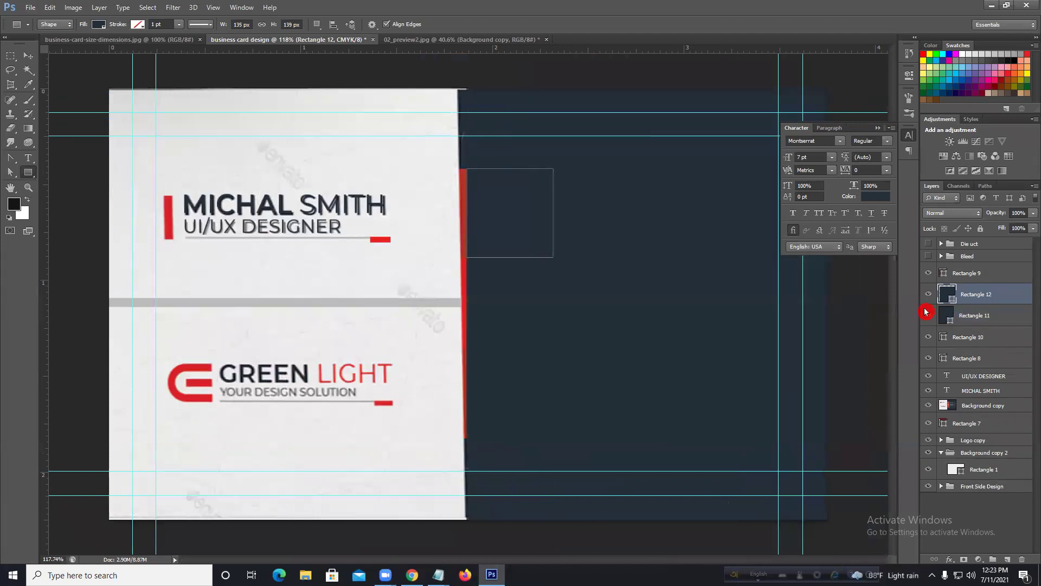
left_click(927, 314)
left_click(927, 315)
Step: Hide Rectangle 11, shrink the square to about 97% width, and eyedrop the dark red
left_click(929, 315)
scroll(491, 228, "up", 3)
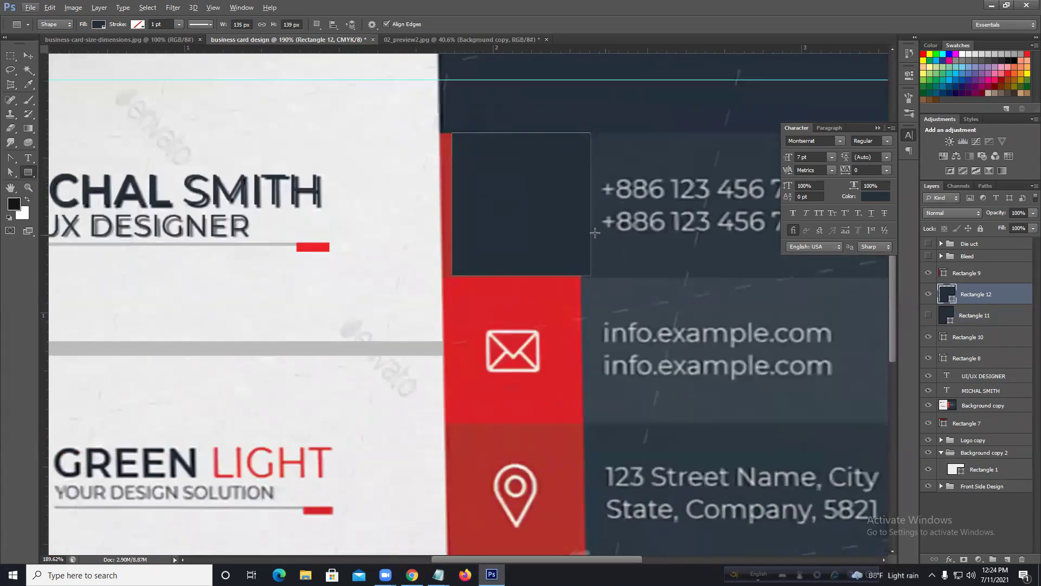
key("ctrl+t")
left_click_drag(589, 203, 586, 204)
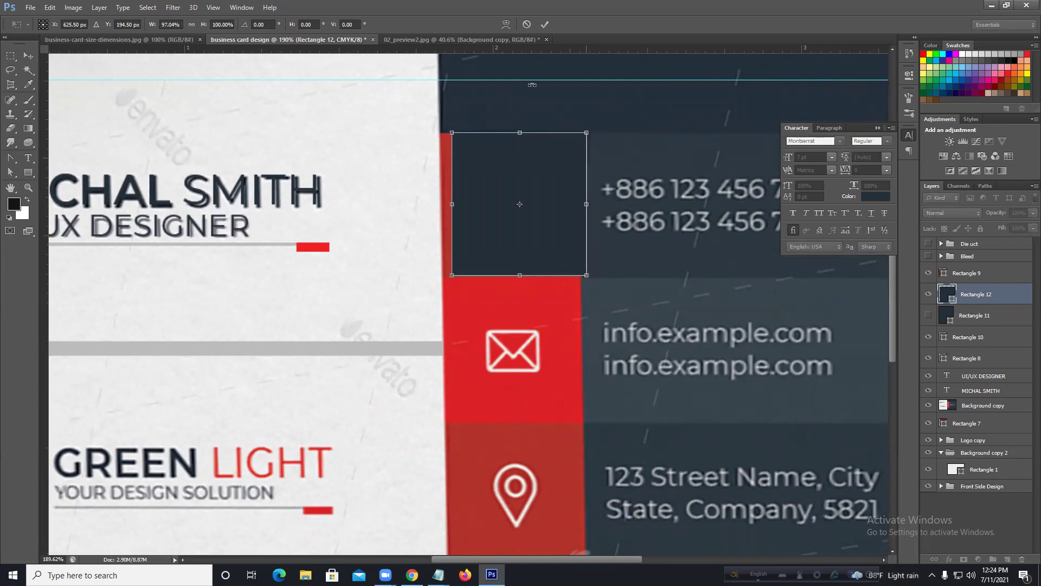
left_click(545, 22)
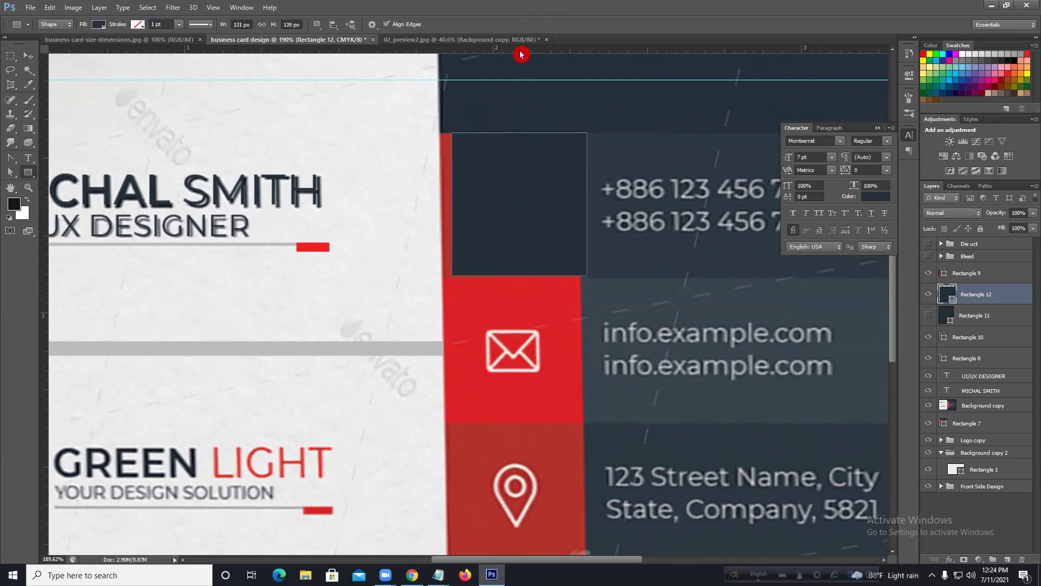
double_click(950, 302)
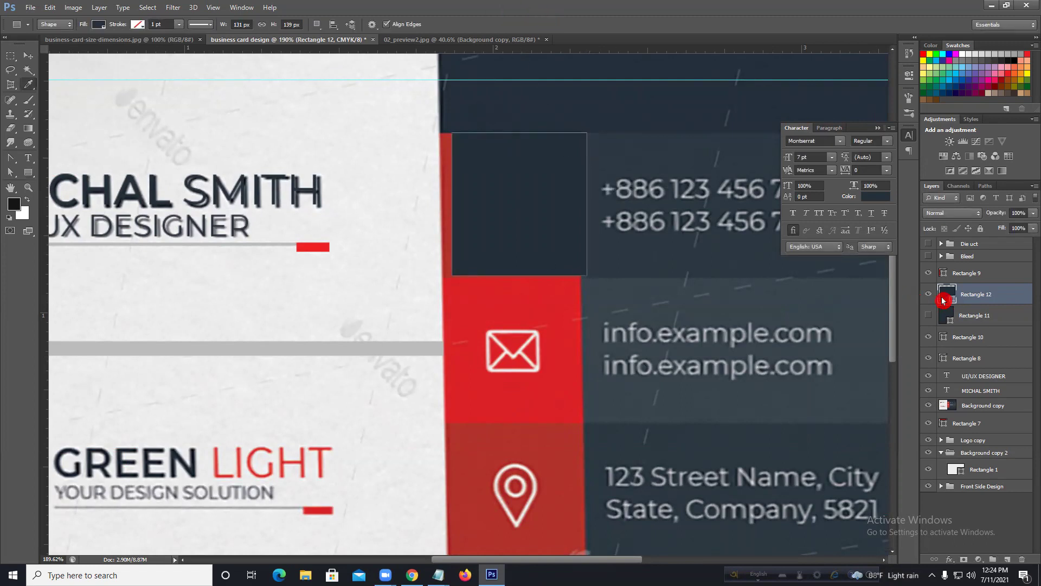
left_click(457, 191)
Step: Fill the phone square dark red, then copy it to the email row in bright red
left_click(842, 265)
left_click(28, 55)
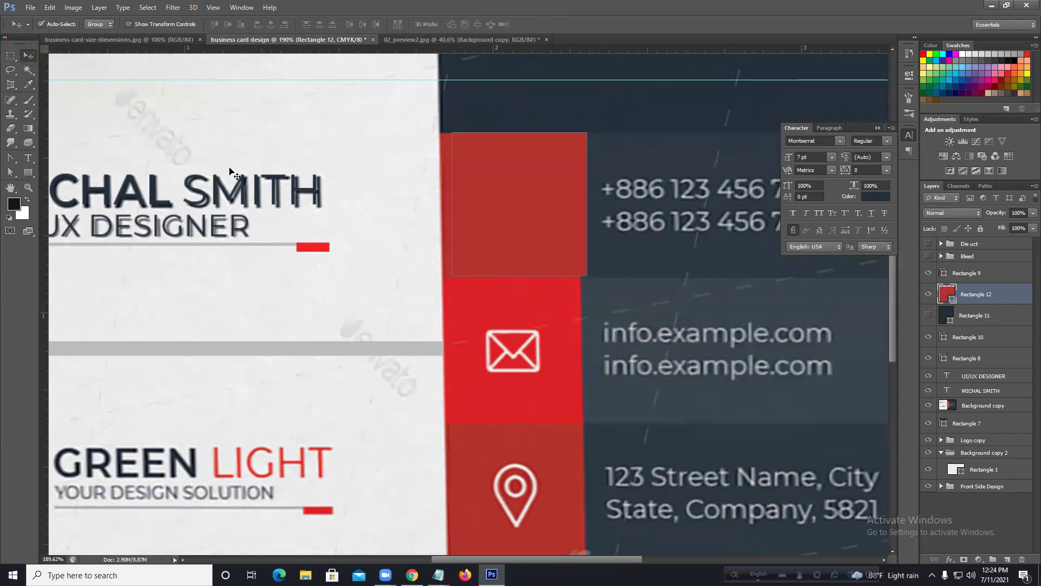
mouse_move(520, 218)
left_mouse_down()
mouse_move(523, 369)
mouse_move(519, 357)
left_mouse_up()
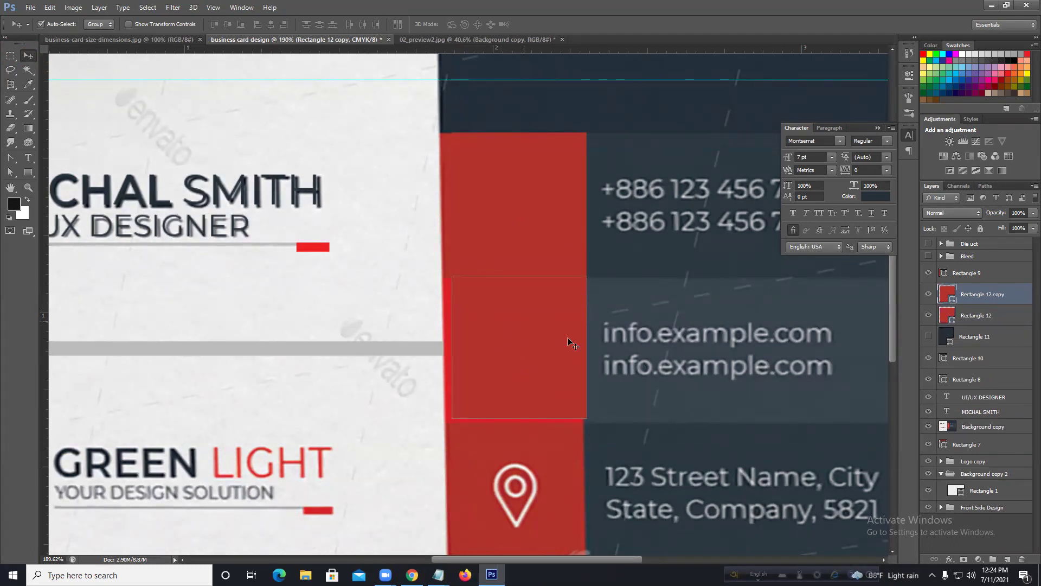
double_click(947, 294)
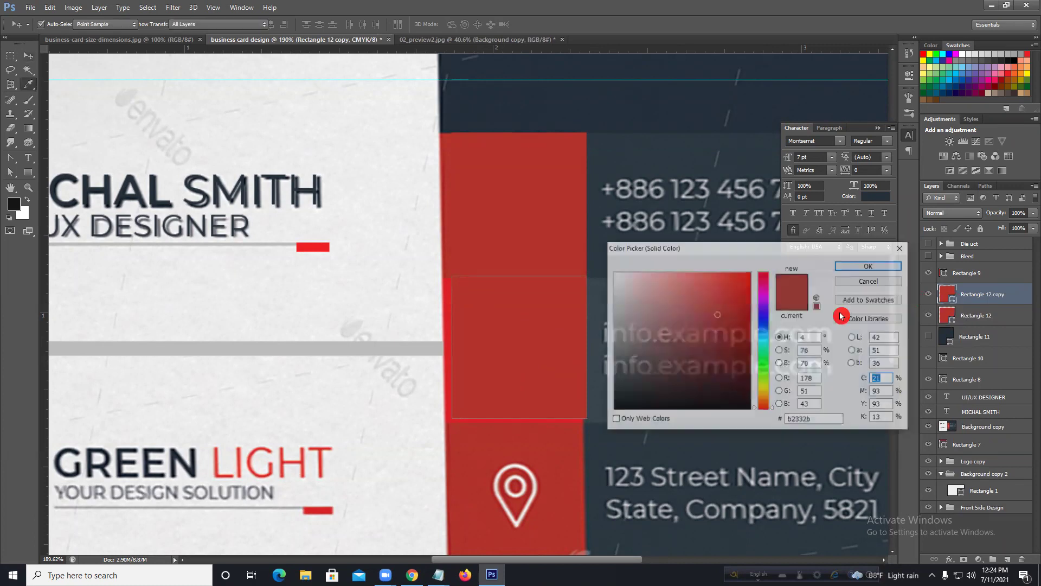
left_click(449, 325)
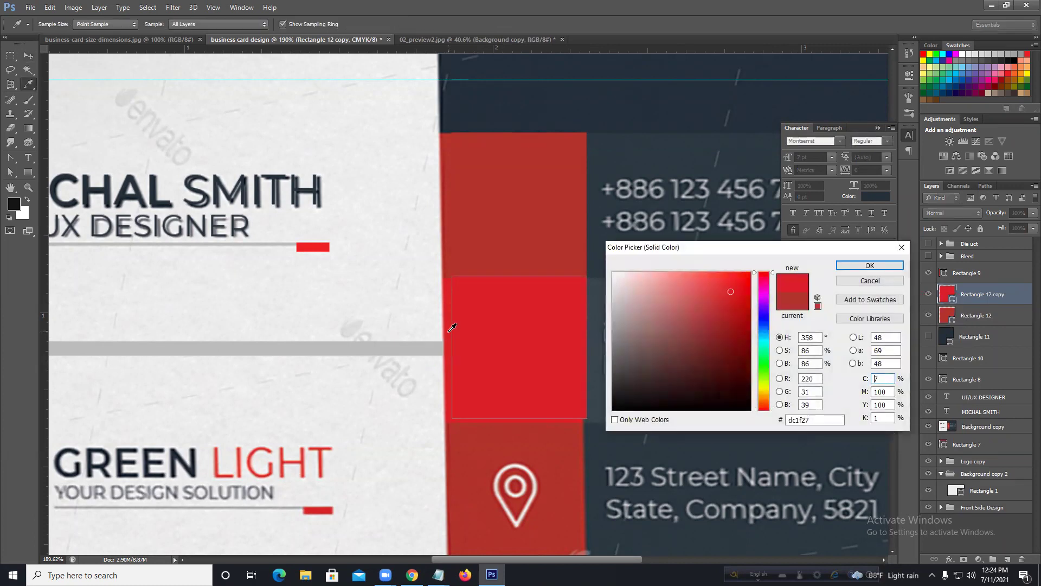
left_click(869, 265)
Step: Copy the square onto the address row and recolour it dark red #b2332b
scroll(550, 356, "down", 1)
scroll(548, 353, "down", 4)
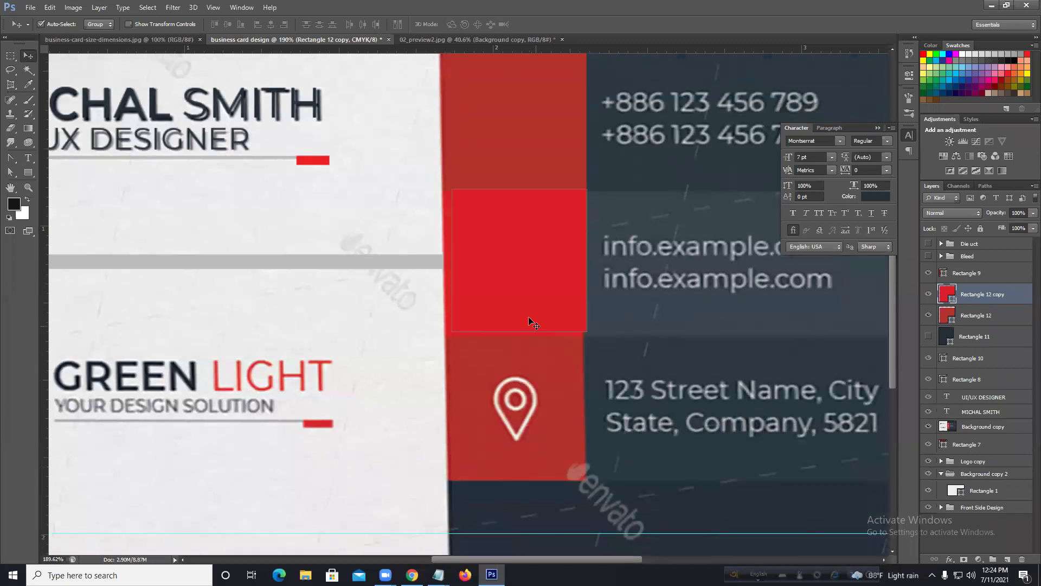
mouse_move(538, 264)
left_mouse_down()
mouse_move(552, 416)
mouse_move(552, 408)
left_mouse_up()
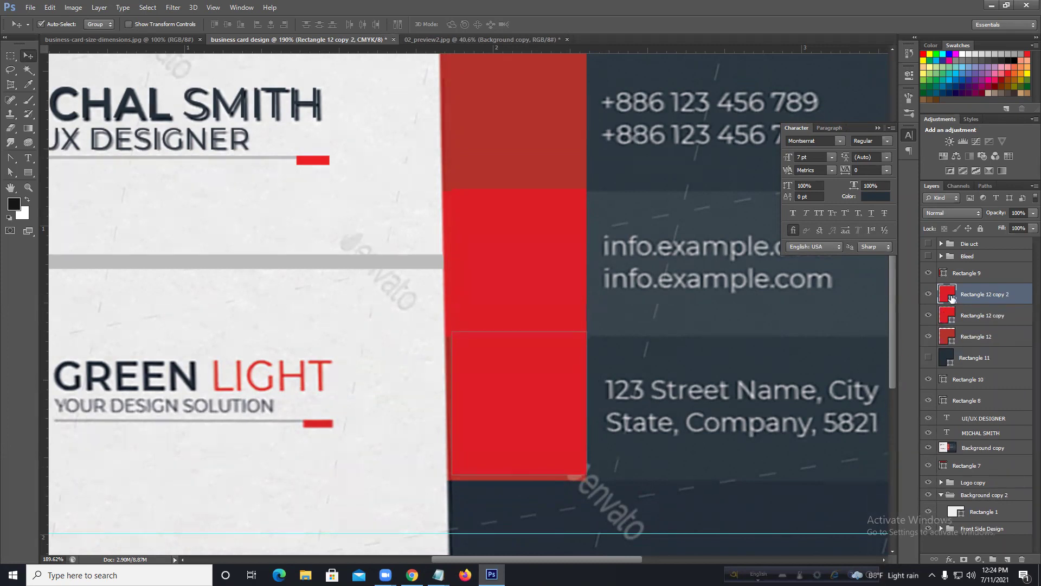
double_click(951, 297)
left_click(537, 144)
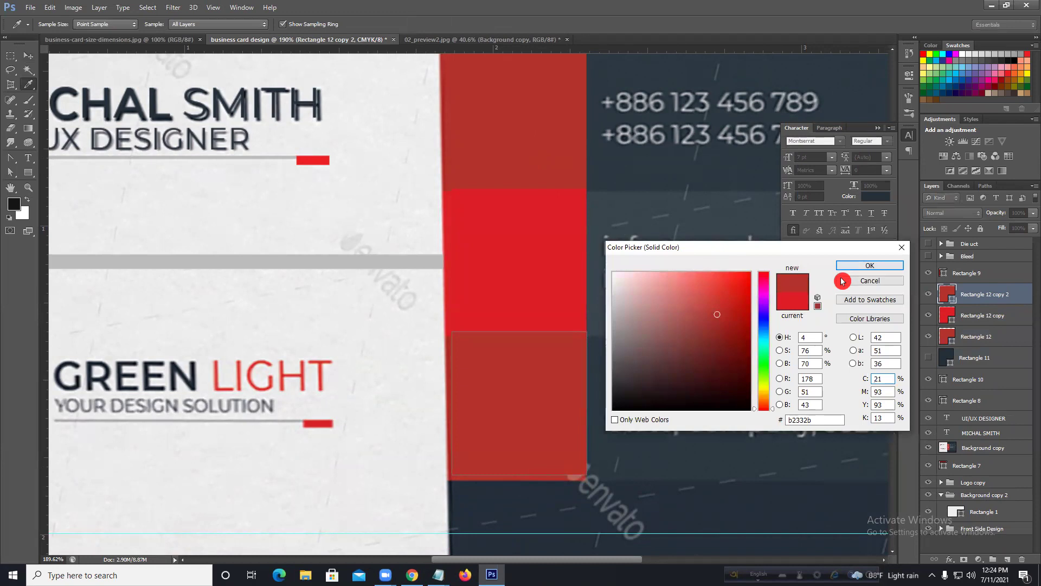
left_click(862, 265)
Step: Select all three red blocks in the icon column
scroll(459, 344, "down", 5, "alt")
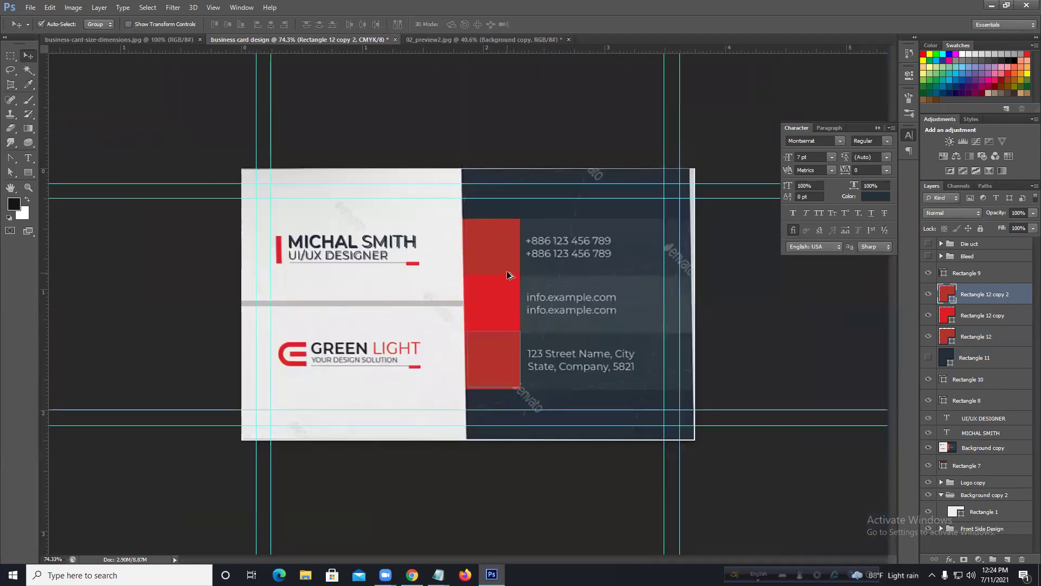
scroll(508, 275, "up", 2, "alt")
left_click(512, 234)
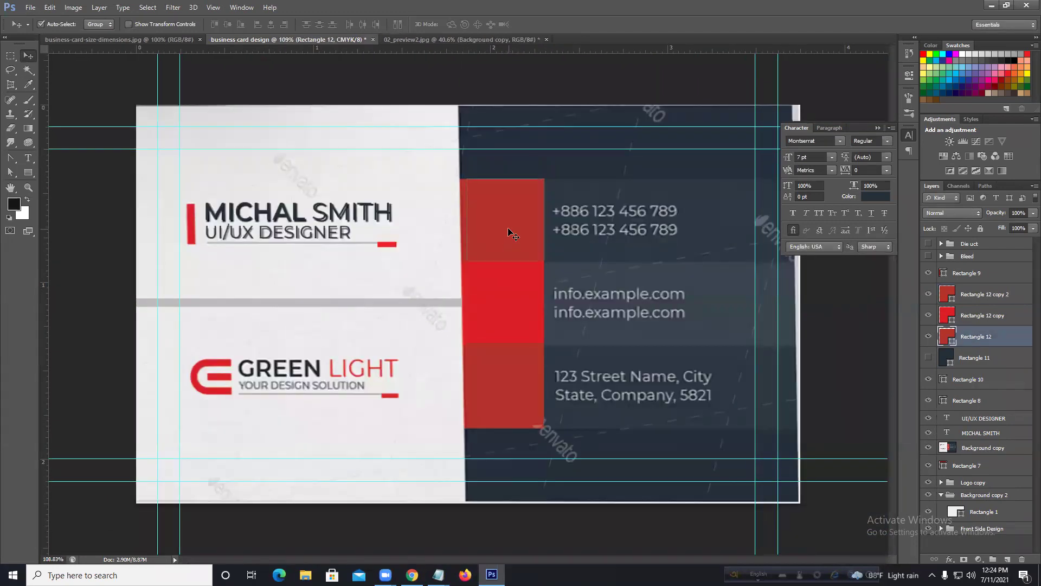
left_click(513, 293, "shift")
left_click(511, 391, "shift")
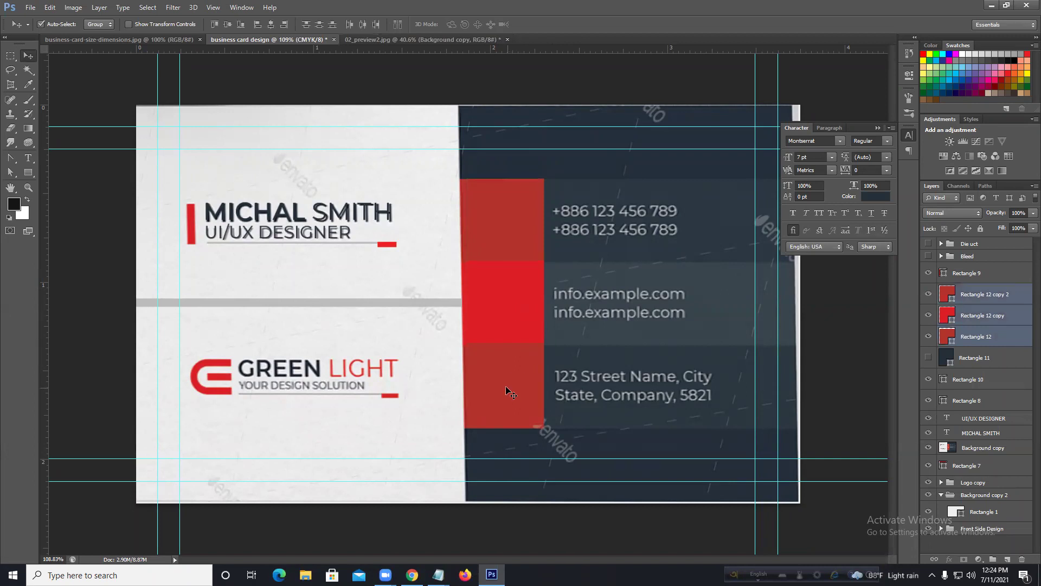
Step: Duplicate the three red blocks into a column beside them and recolour one copy dark navy
left_click_drag(510, 307, 601, 311, "alt")
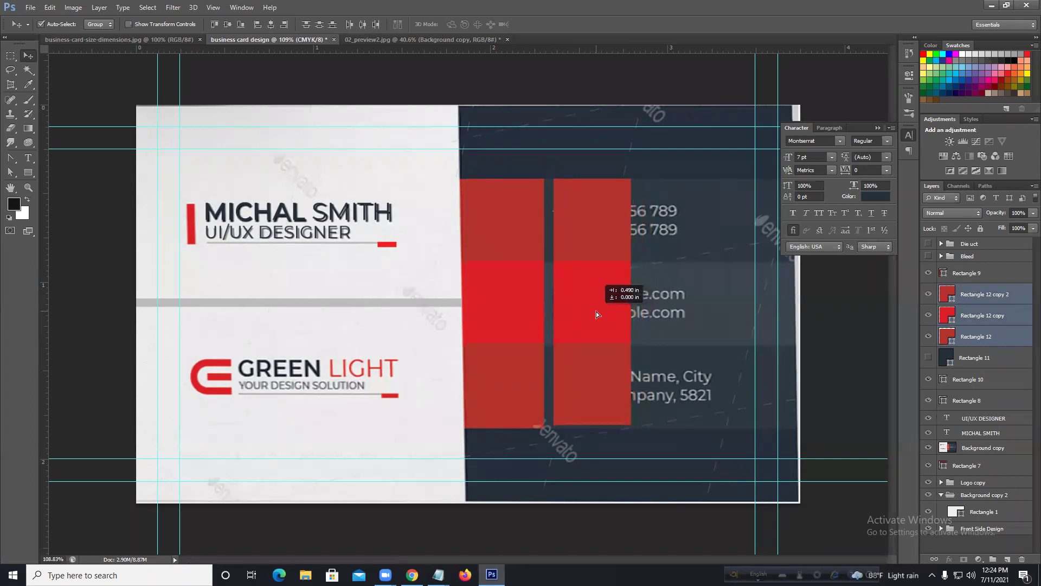
left_click_drag(600, 312, 593, 313)
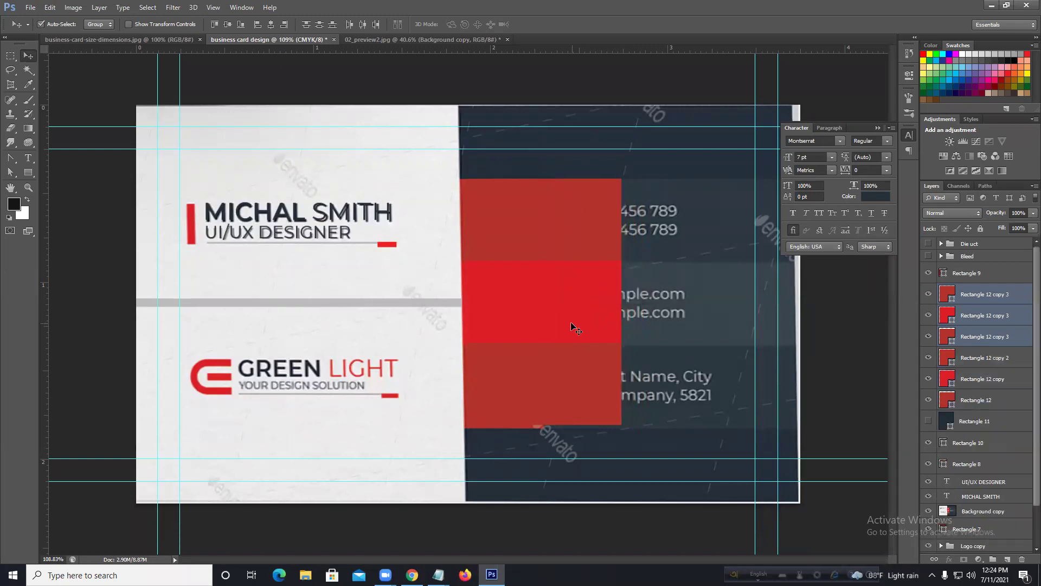
double_click(948, 296)
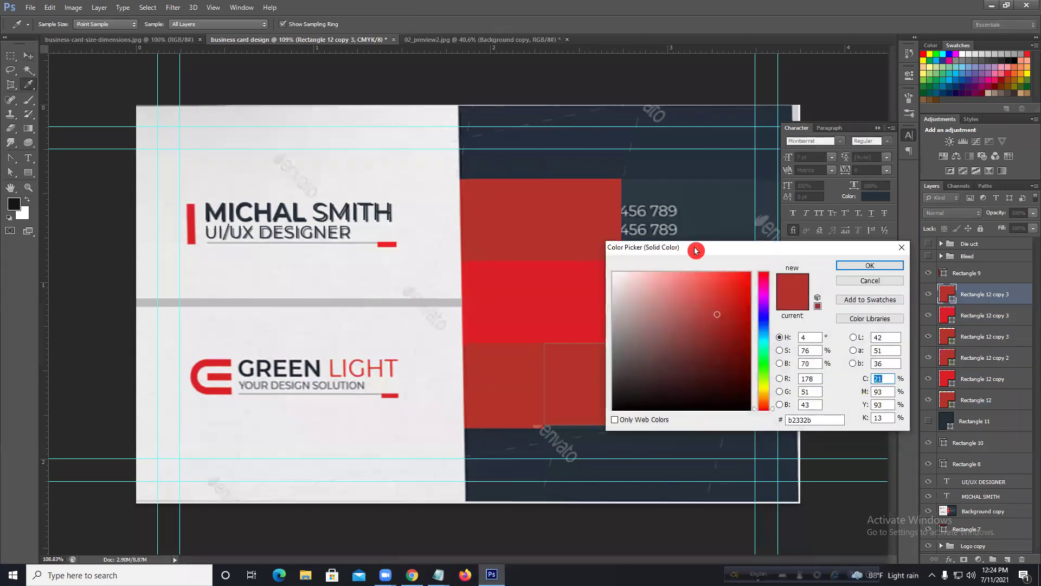
left_click_drag(688, 254, 804, 327)
left_click(637, 369)
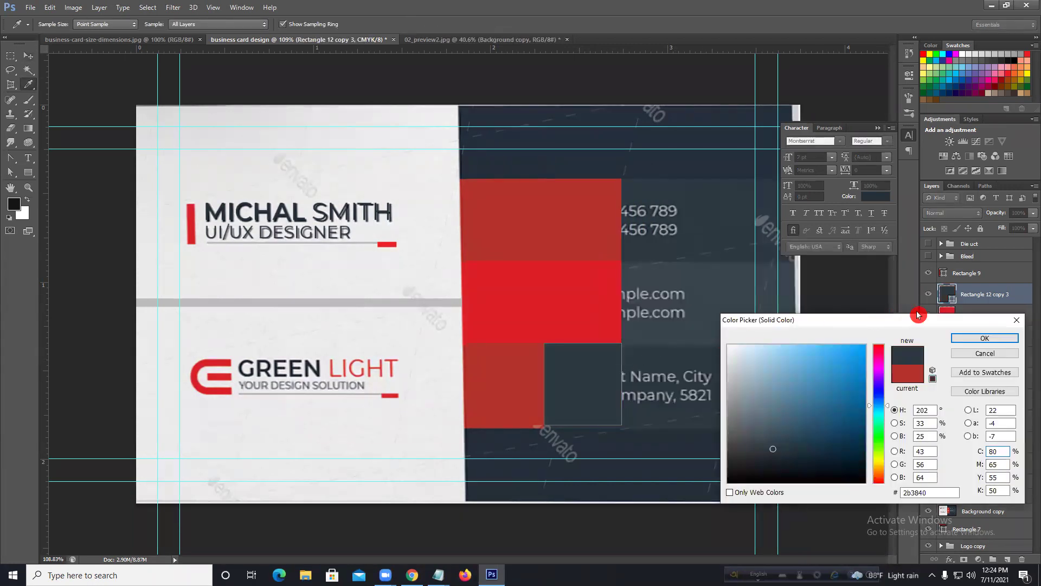
left_click(985, 338)
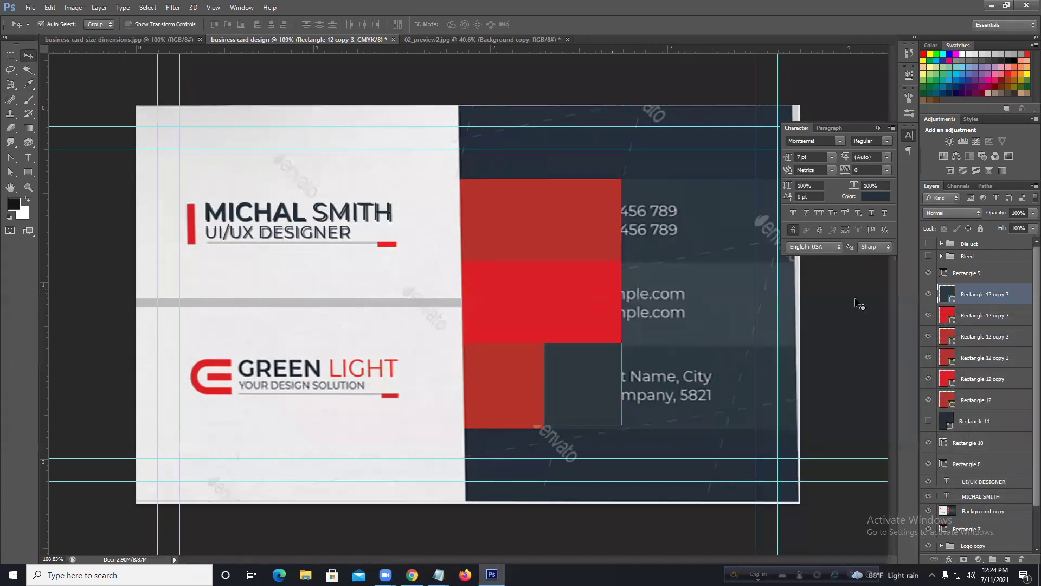
Step: Recolour the other two copied blocks navy and slate, sampling colours from the card
double_click(951, 340)
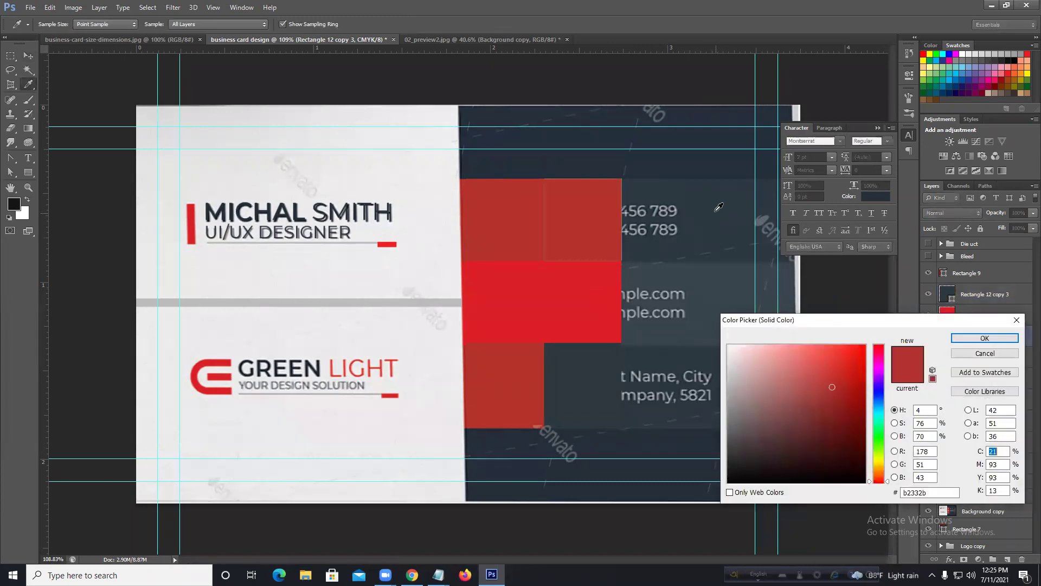
left_click(770, 304)
left_click(987, 341)
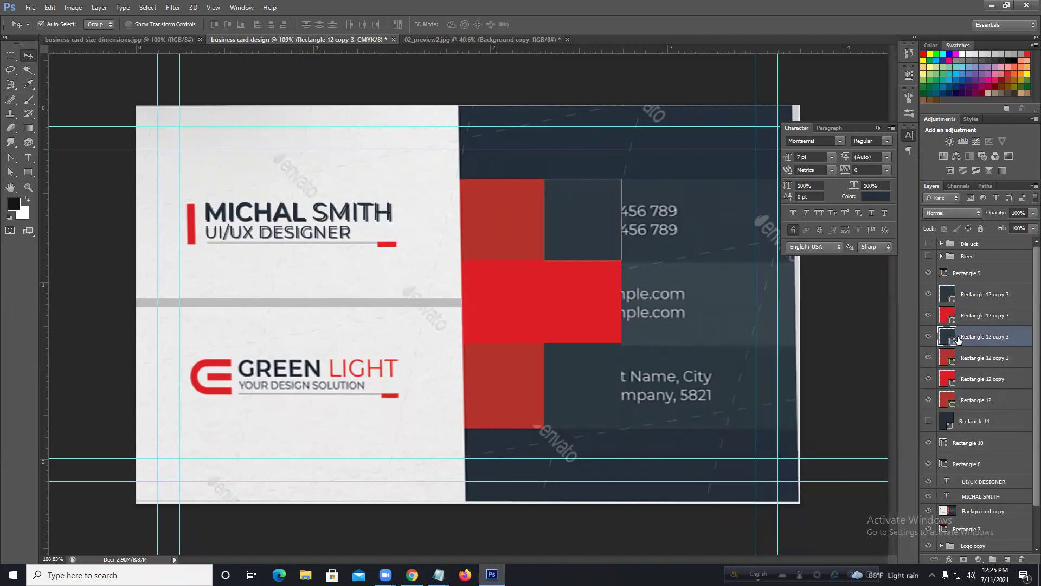
double_click(948, 319)
left_click(770, 292)
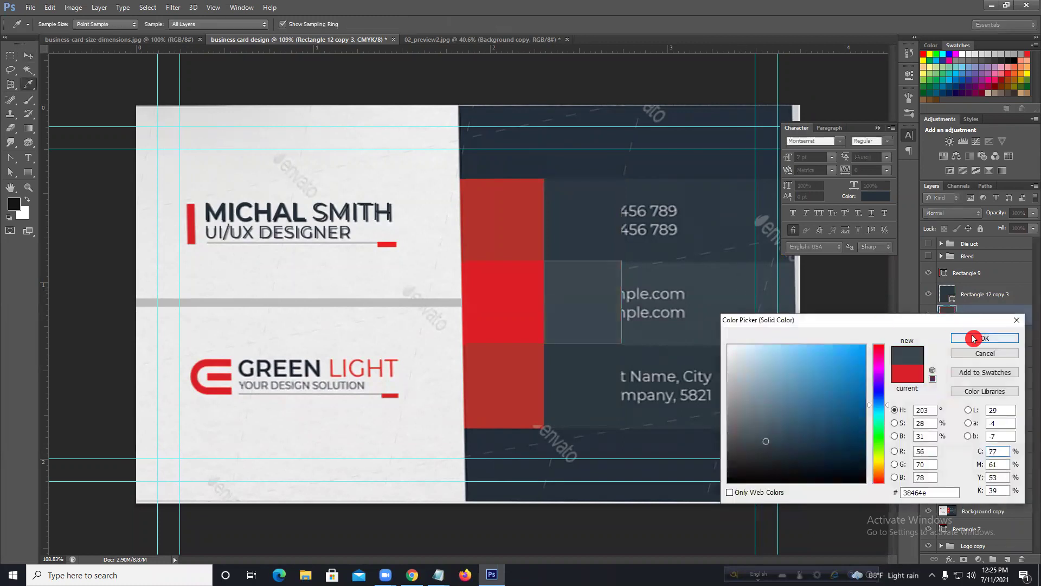
left_click(976, 339)
Step: Hide the Background copy texture layer and select the three navy block layers
scroll(913, 409, "down", 2)
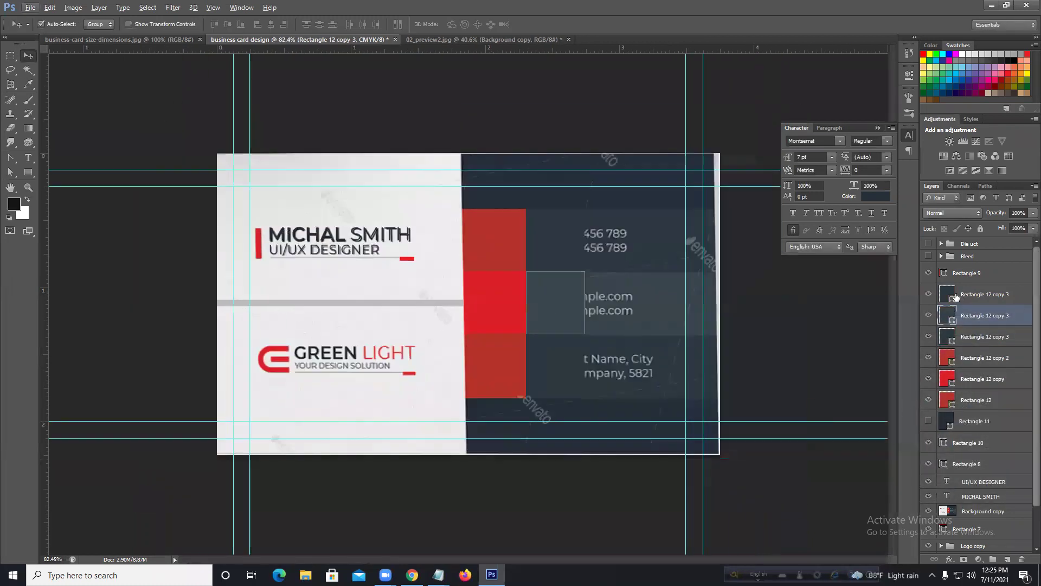
left_click(928, 511)
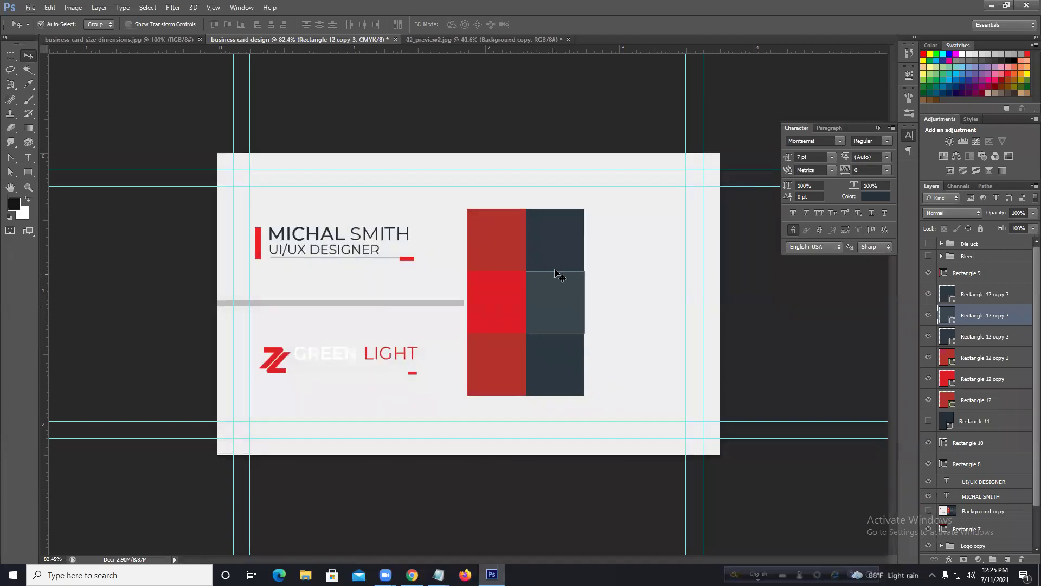
left_click(563, 251)
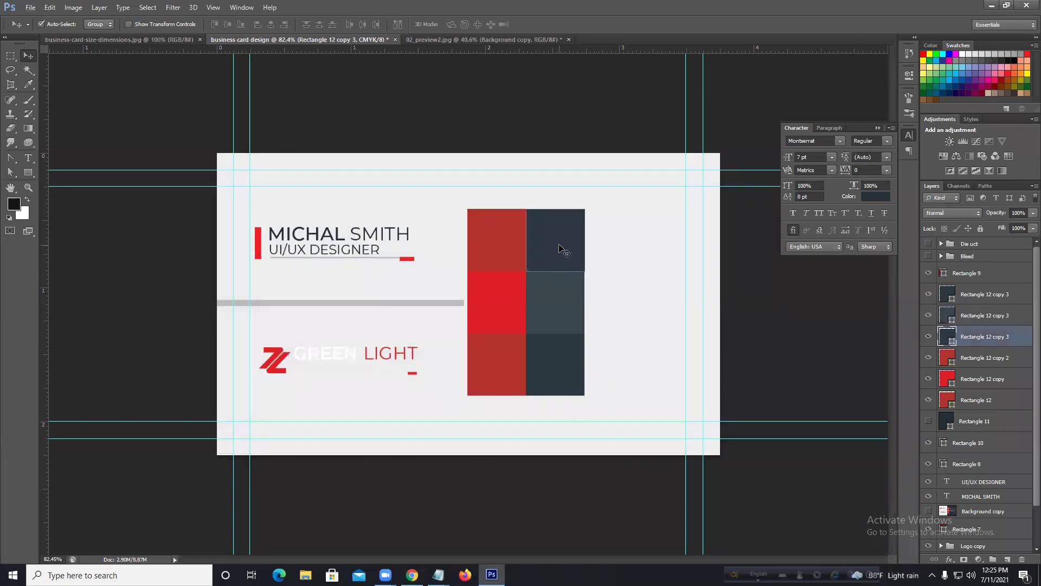
left_click(564, 293, "shift")
left_click(563, 367, "shift")
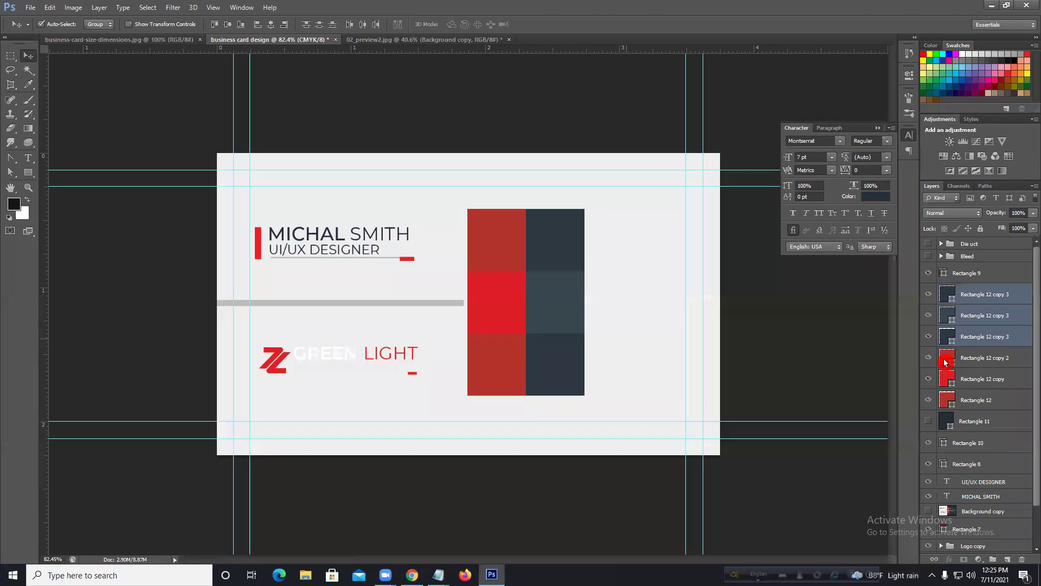
Step: Stretch the three navy blocks out to the card's right edge
key("ctrl+t")
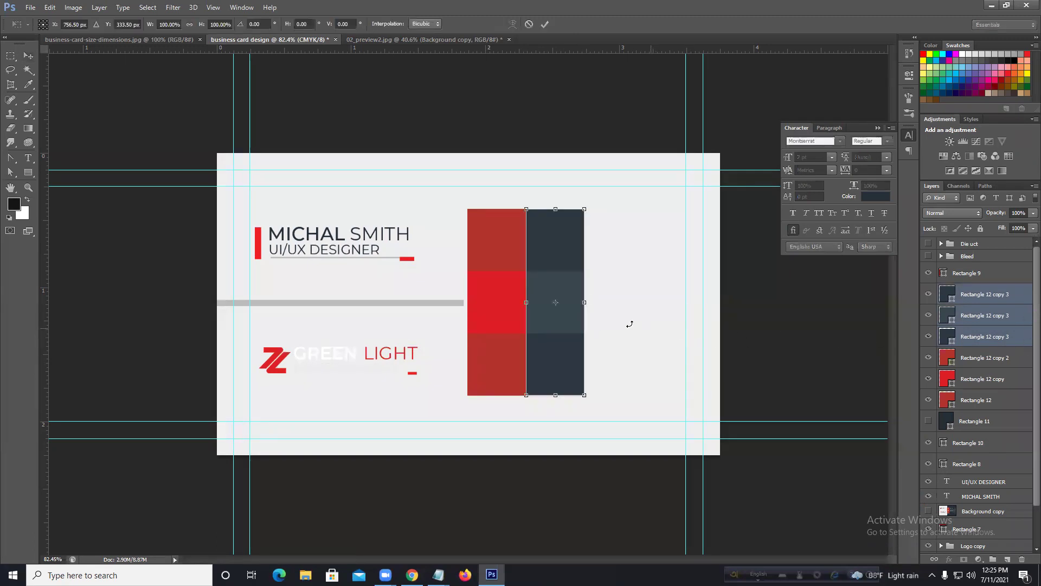
left_click_drag(604, 302, 724, 302)
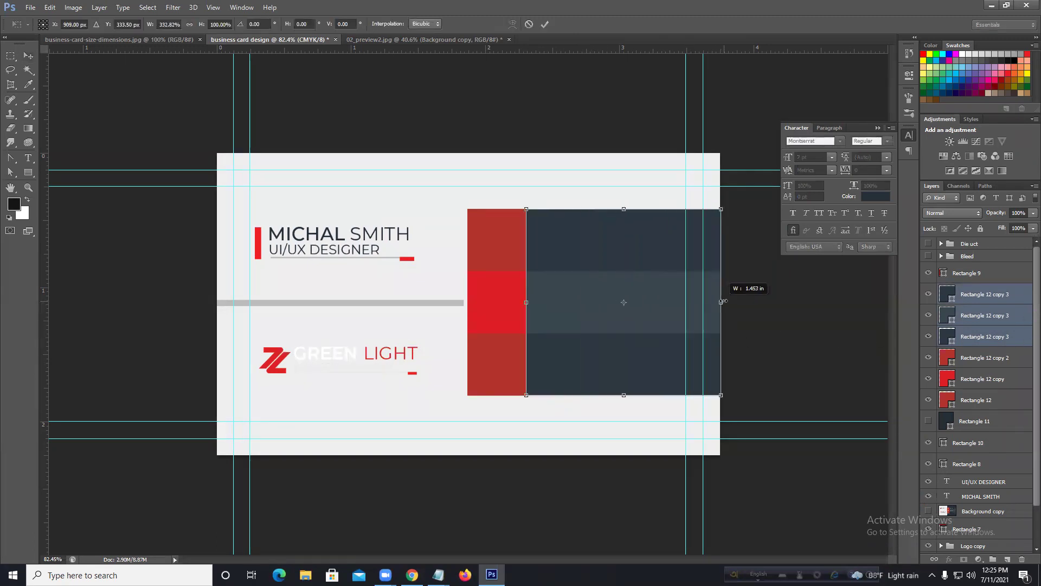
left_click(545, 24)
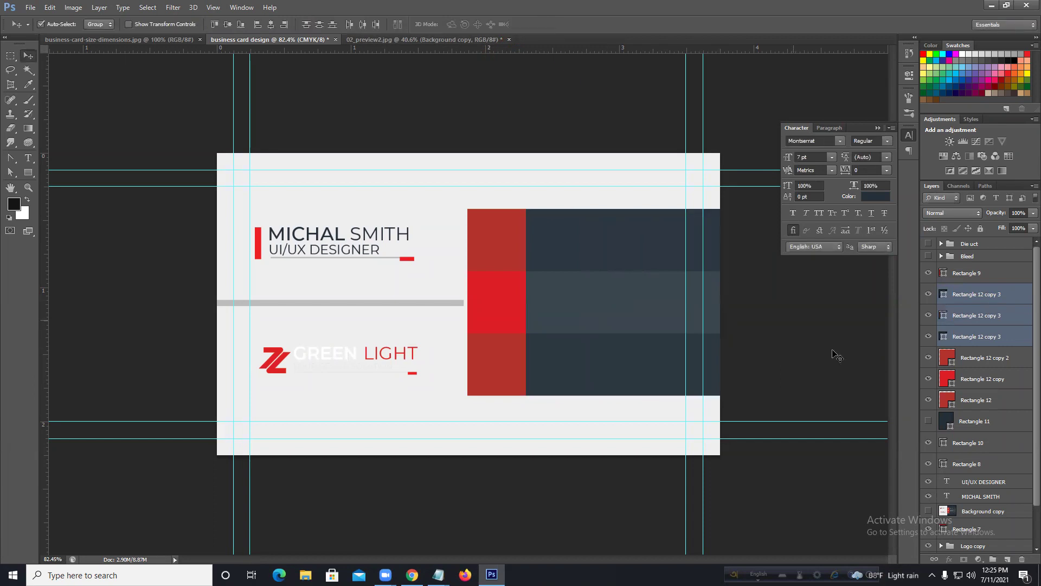
scroll(414, 309, "up", 3)
Step: Widen the grey Rectangle 10 divider to 101.63% so its end meets the red column
left_click(428, 303)
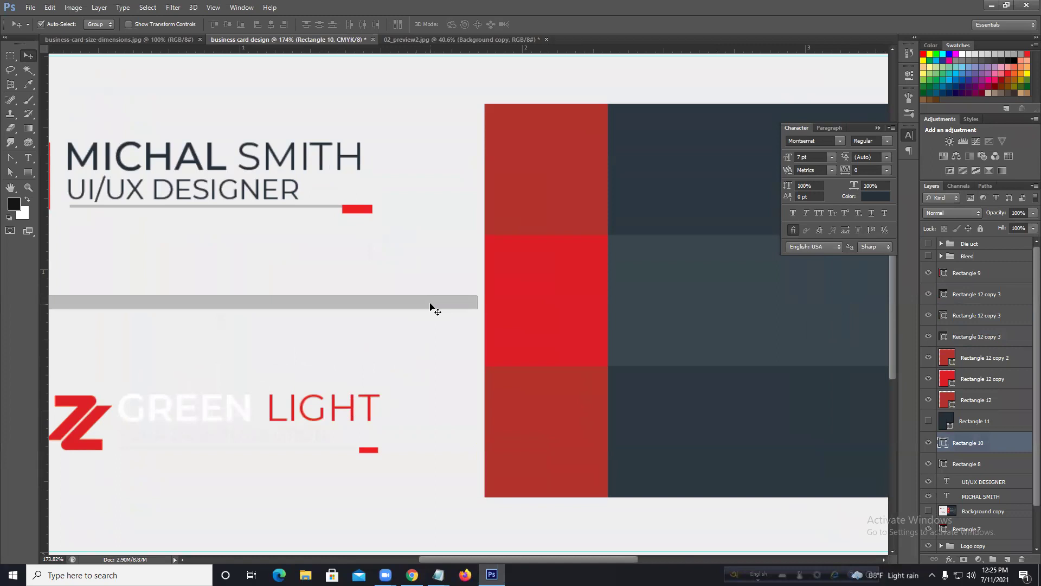
key("ctrl+t")
left_click_drag(484, 304, 495, 291)
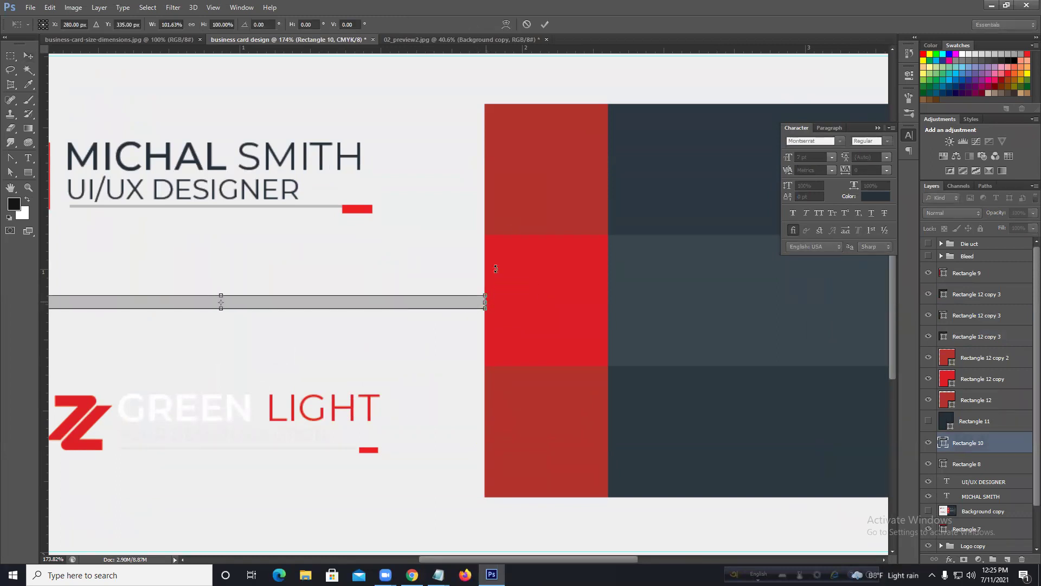
scroll(481, 297, "up", 5)
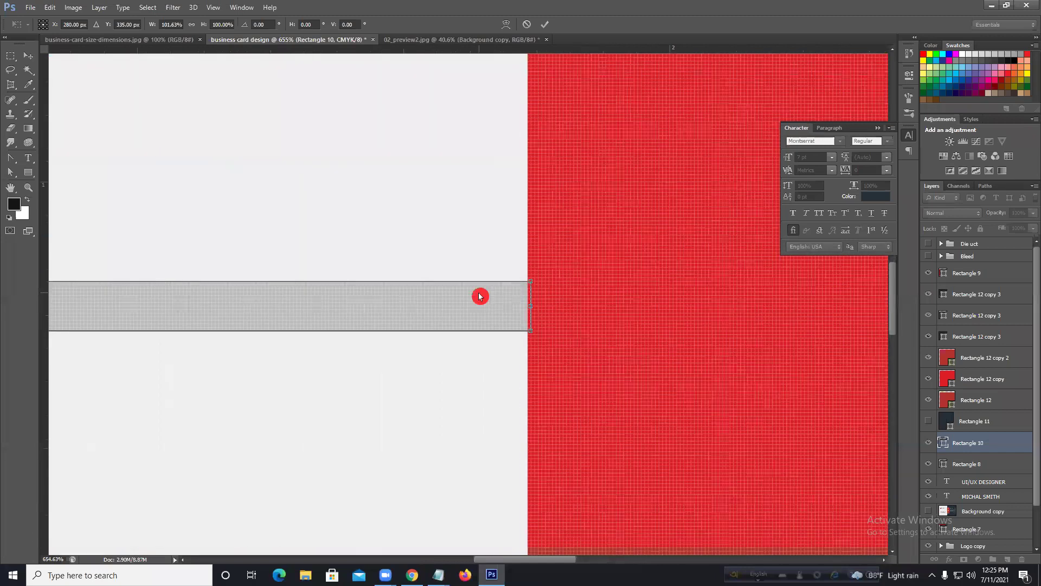
left_click(544, 25)
scroll(645, 339, "down", 5)
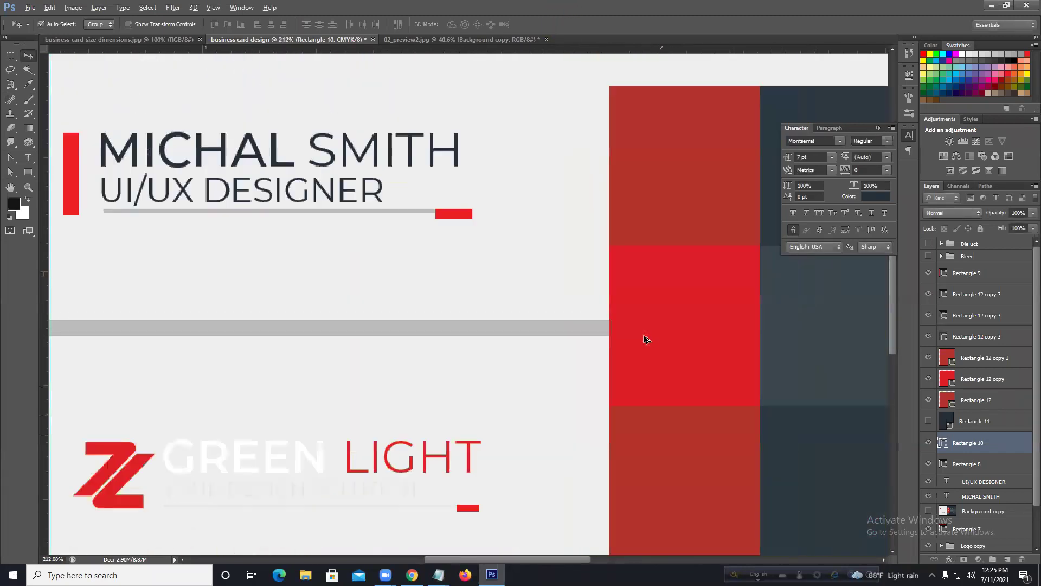
scroll(645, 339, "down", 4)
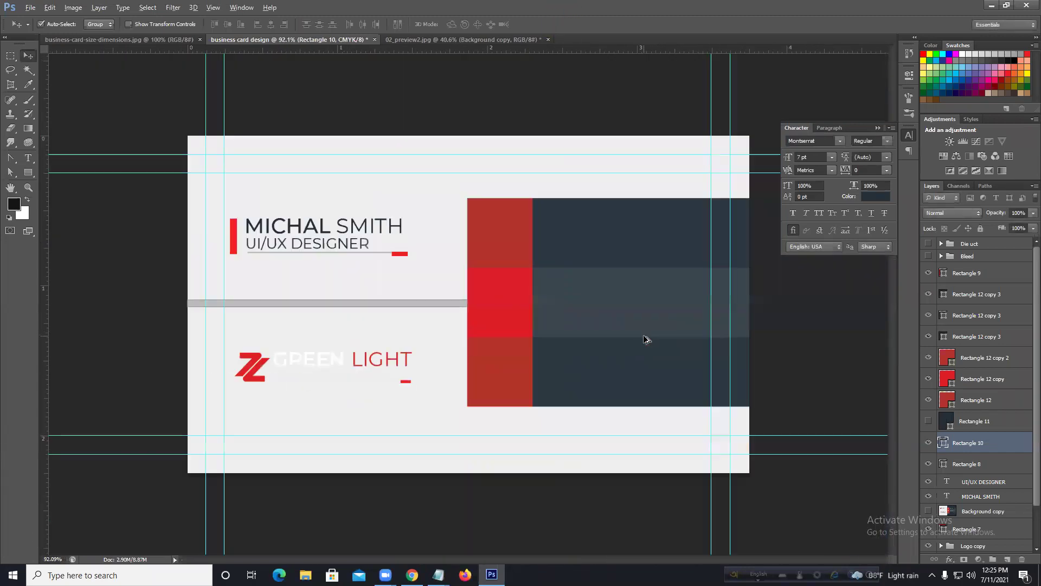
left_click(528, 243)
Step: Group the six red and slate Rectangle 12 stripe layers into Group 2
left_click(669, 329, "shift")
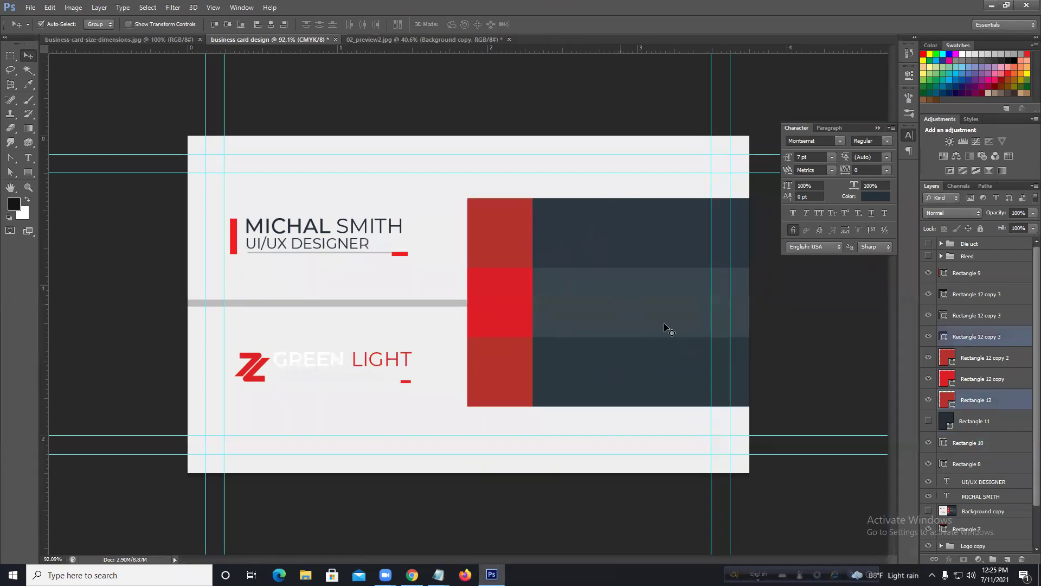
left_click(964, 278)
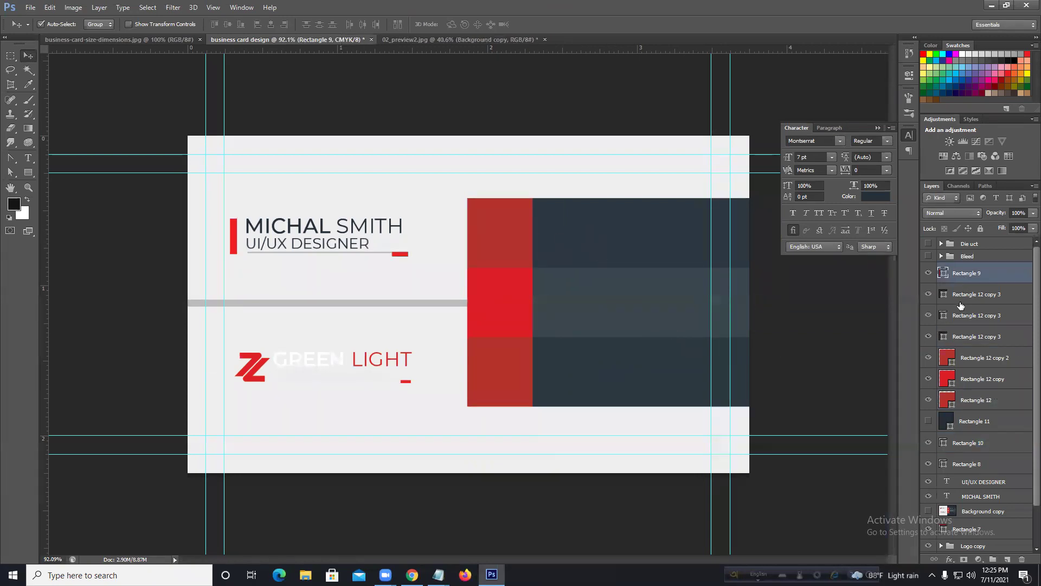
left_click(974, 400)
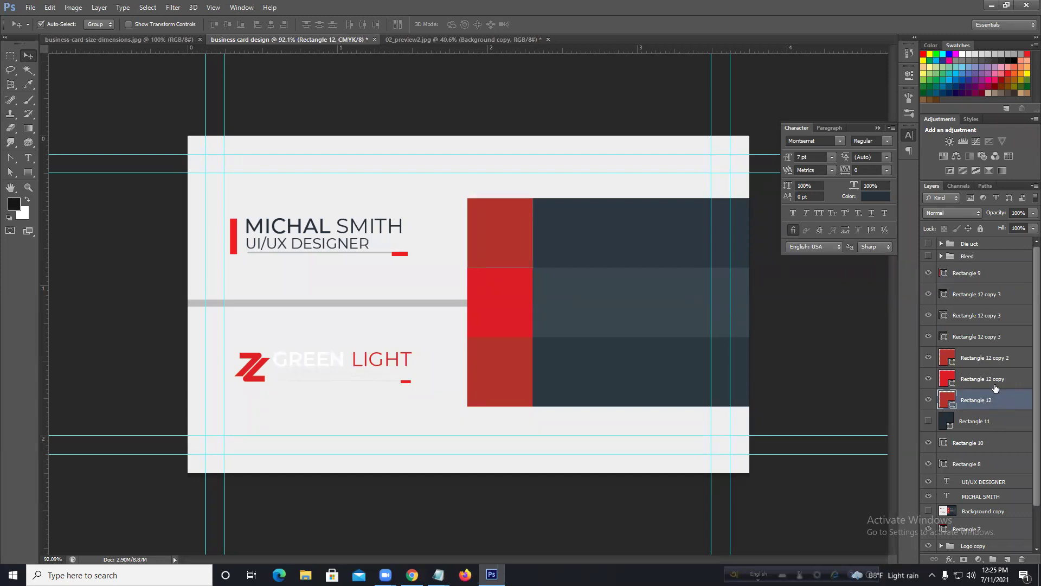
left_click(961, 295, "shift")
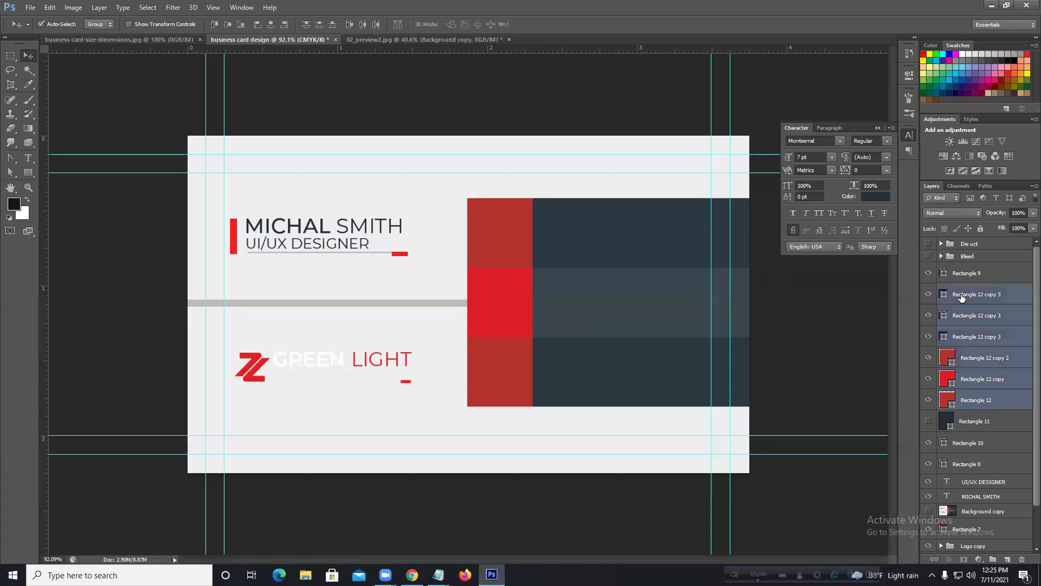
left_click(911, 337)
key("ctrl+g")
left_click(930, 290)
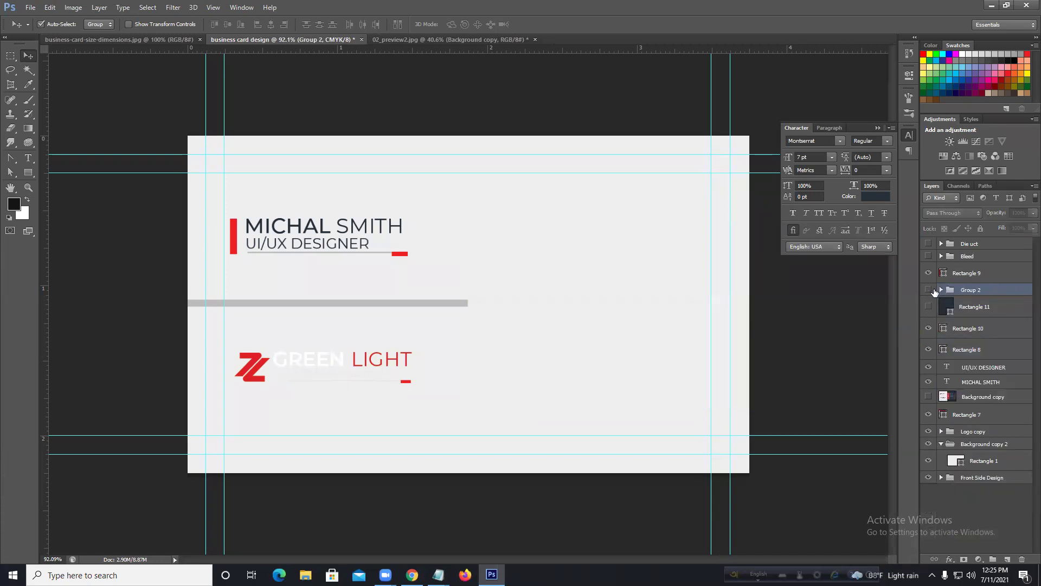
left_click(930, 291)
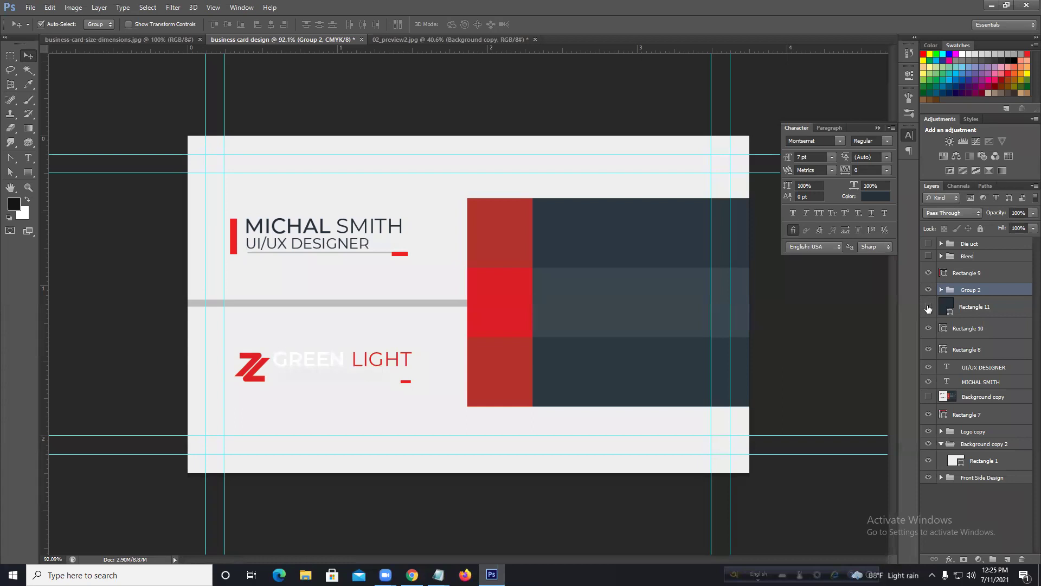
Step: Show the dark Rectangle 11 panel and vertically centre the stripe group on it
left_click(928, 306)
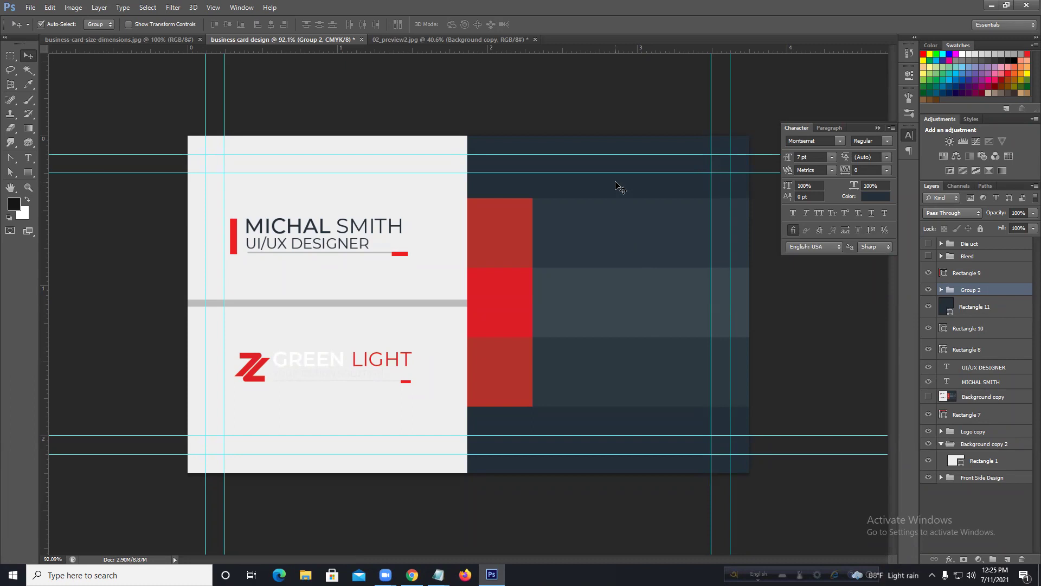
left_click(990, 311, "ctrl")
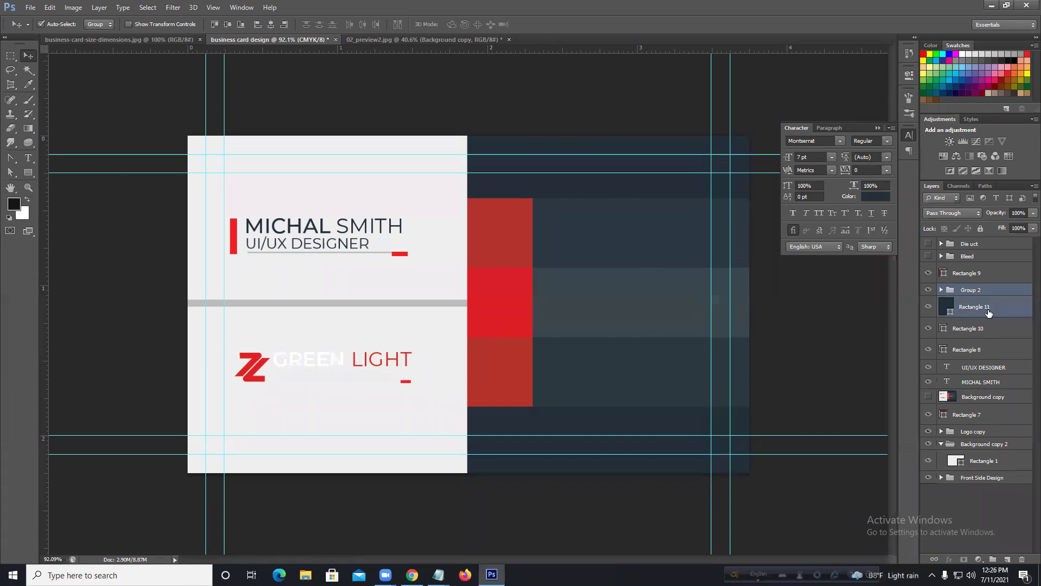
left_click(231, 26)
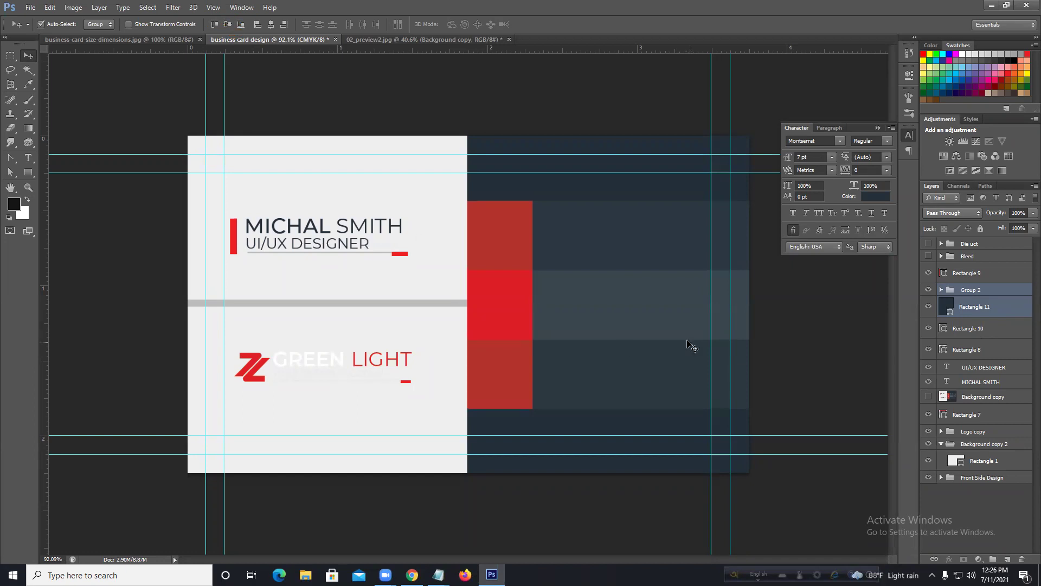
scroll(688, 328, "up", 6)
key("ctrl+z")
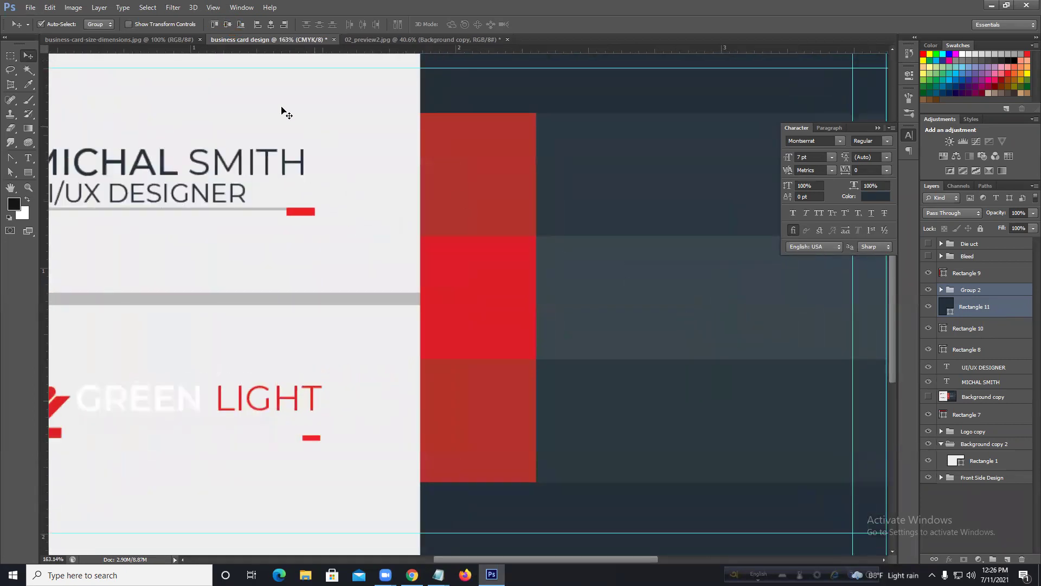
left_click(232, 25)
scroll(461, 342, "down", 2)
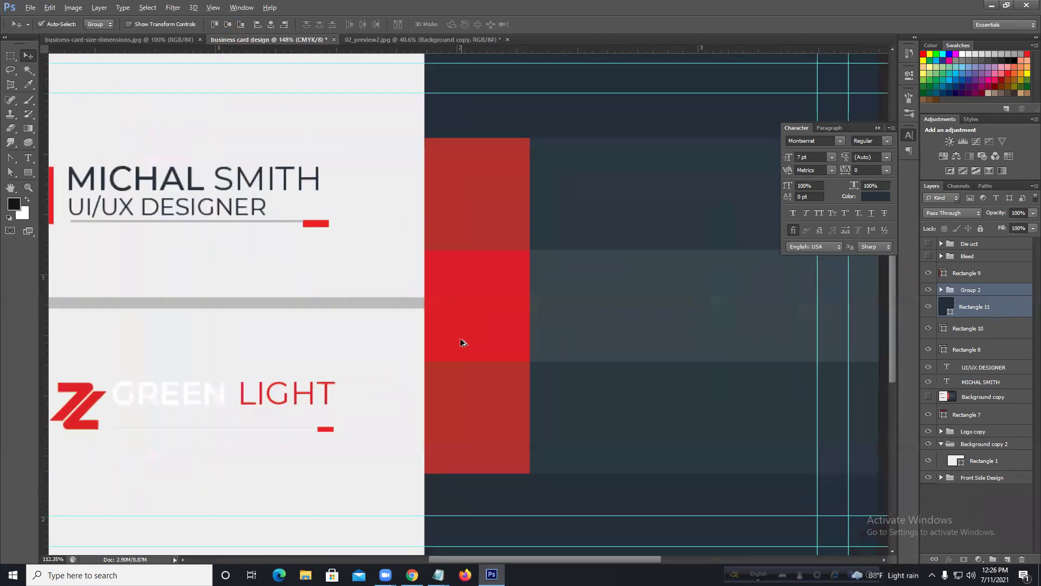
scroll(470, 348, "down", 2)
scroll(613, 356, "down", 1)
Step: Ungroup Group 2 and zoom in on the business card
key("alt")
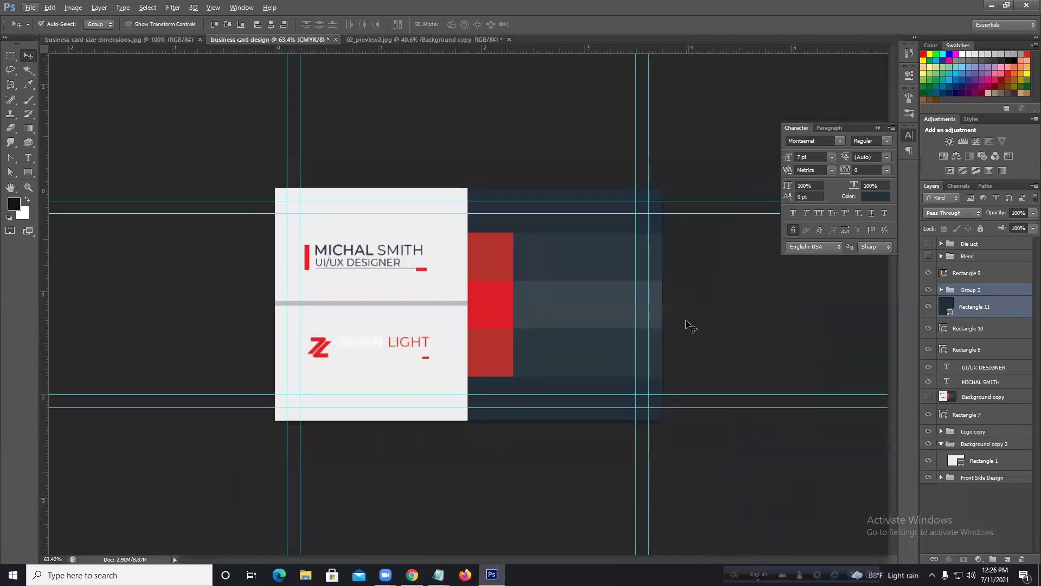
right_click(976, 292)
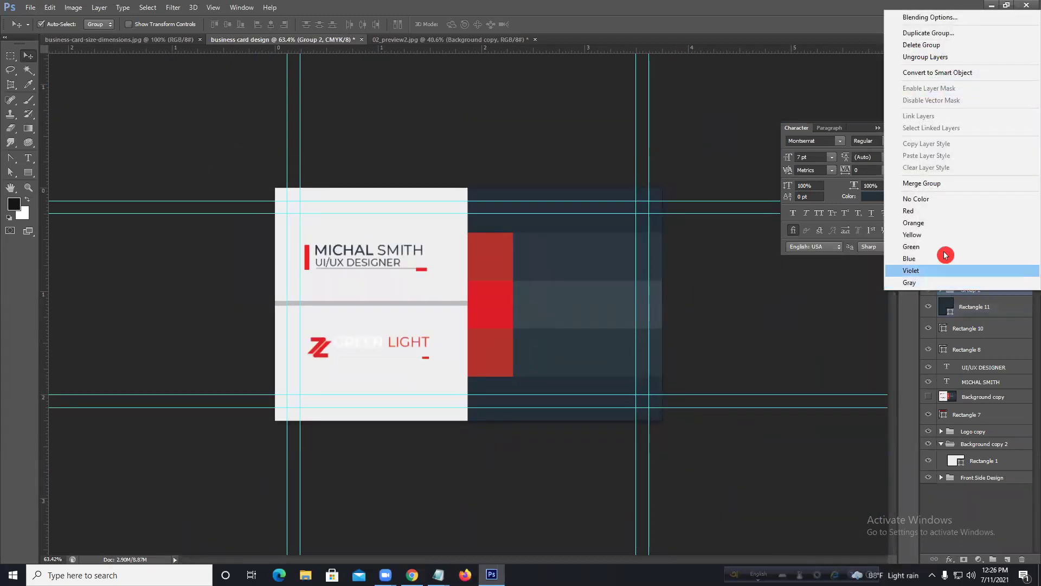
left_click(927, 56)
scroll(687, 294, "up", 1)
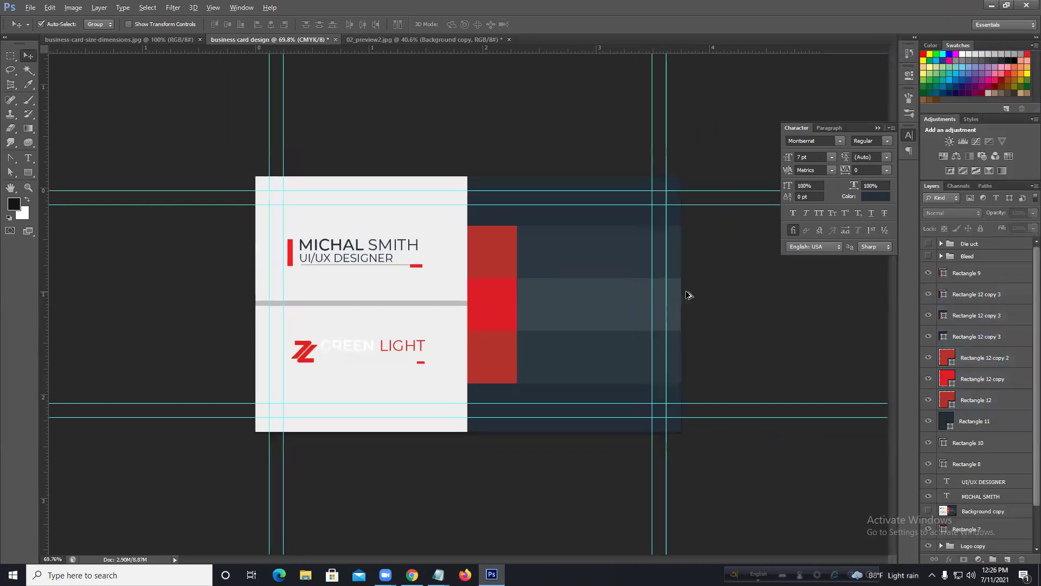
key("ctrl+plus")
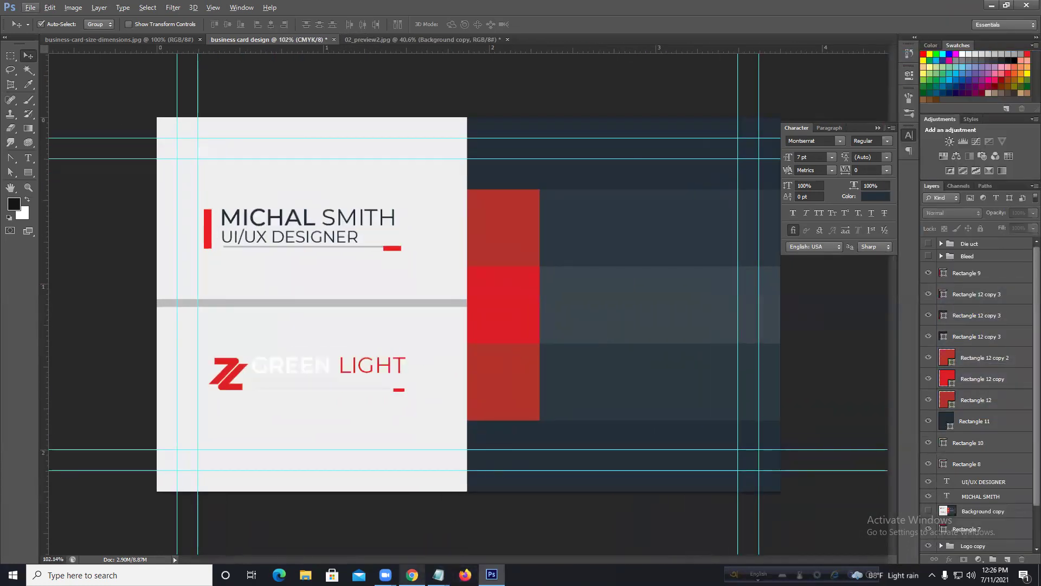
Step: Place mail.psd from the downloads onto the card and scale it to icon size
left_click(411, 528)
mouse_move(166, 549)
left_mouse_down()
mouse_move(288, 540)
mouse_move(534, 240)
left_mouse_up()
left_click_drag(734, 117, 458, 266)
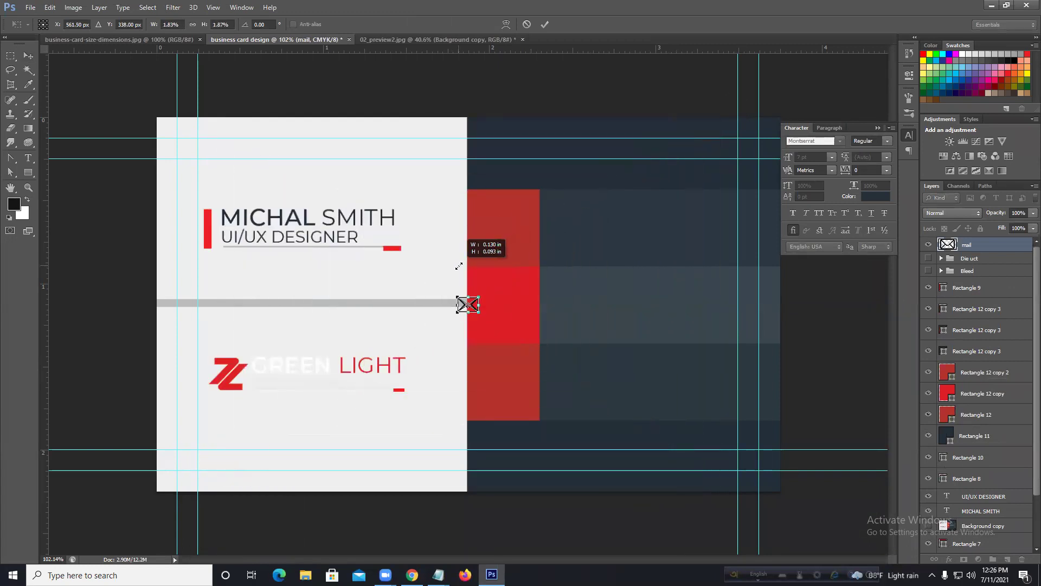
left_click_drag(459, 266, 471, 266)
key("Return")
Step: Place placeholder.png as a location pin, scaled to fit the bottom red block
key("alt+Tab")
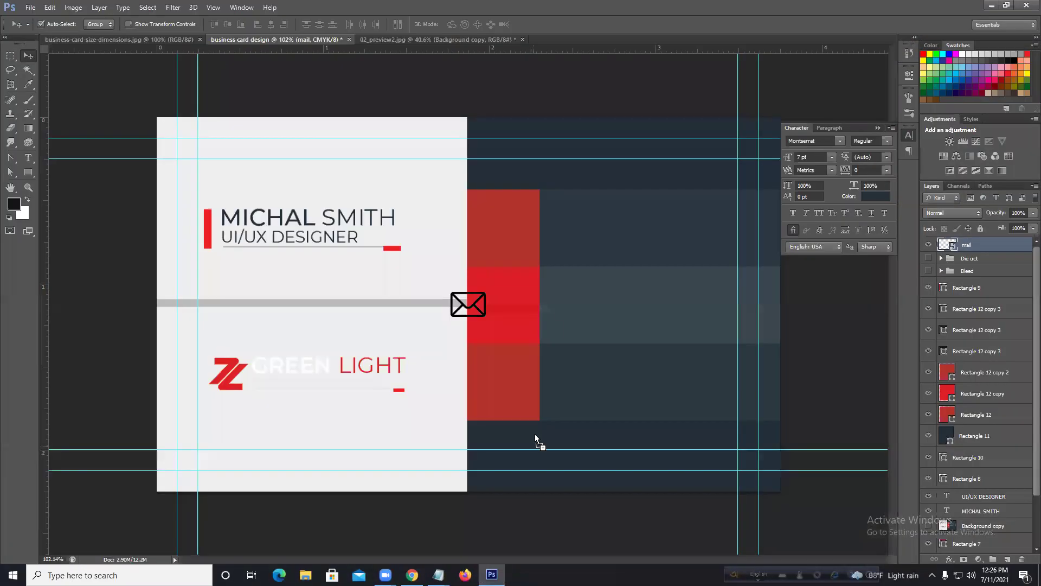
left_click_drag(79, 554, 559, 359)
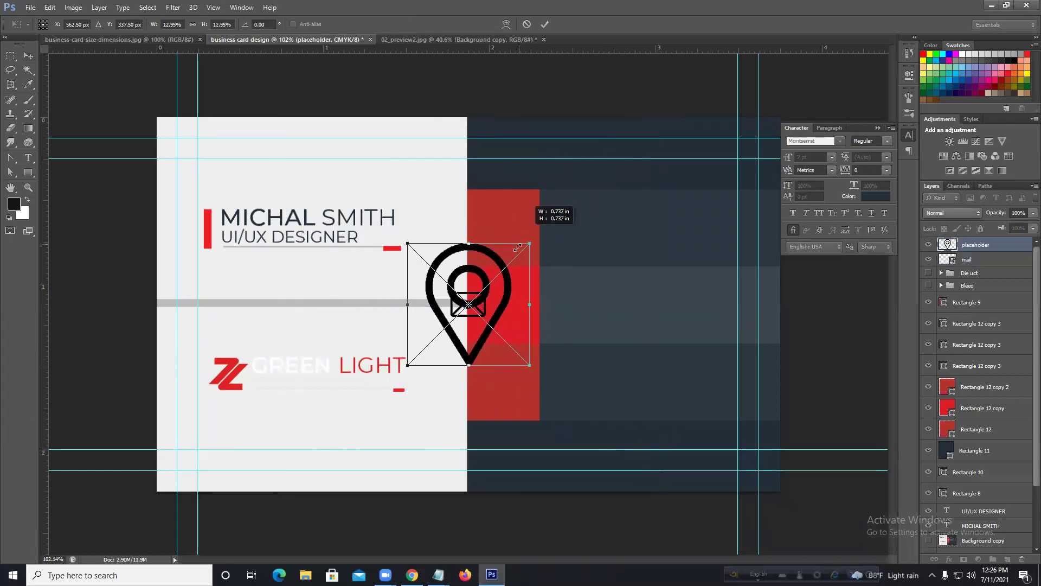
mouse_move(633, 140)
left_mouse_down()
mouse_move(482, 309)
mouse_move(518, 395)
left_mouse_up()
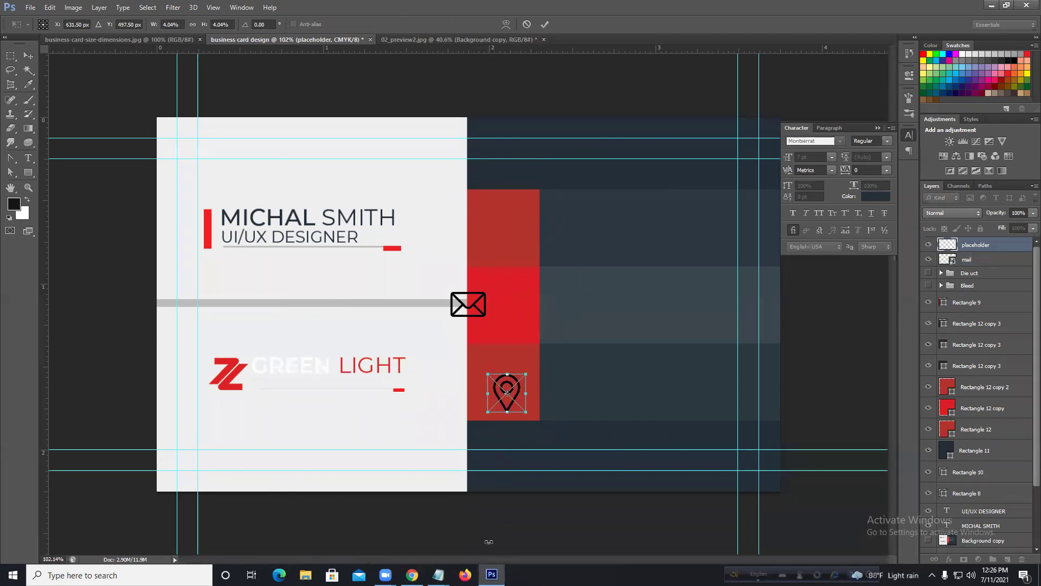
left_click(547, 32)
Step: Place and scale telephone.png, then move the phone to the top block and mail to the middle
left_click(412, 575)
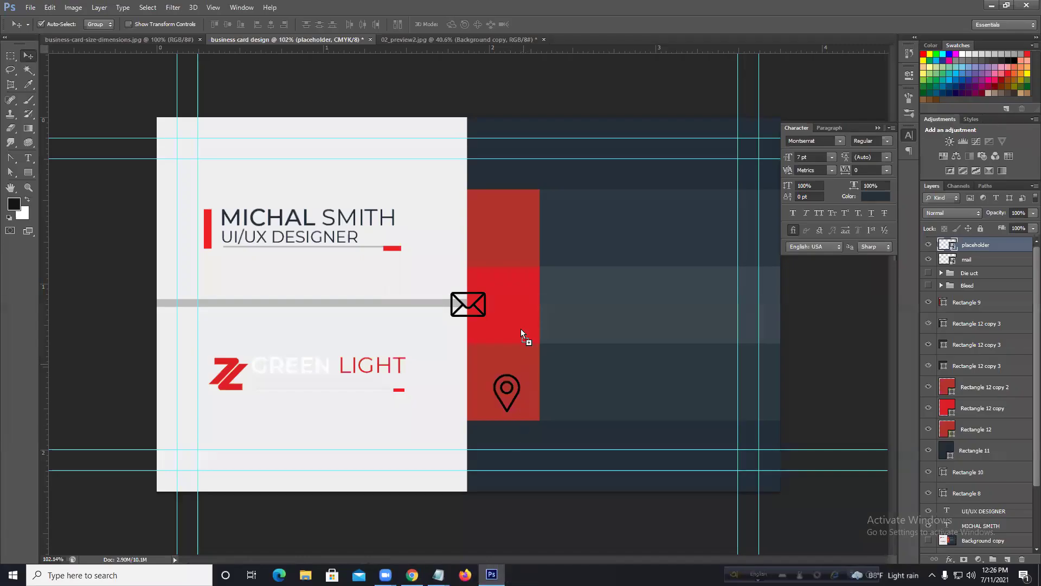
left_click_drag(428, 547, 521, 329)
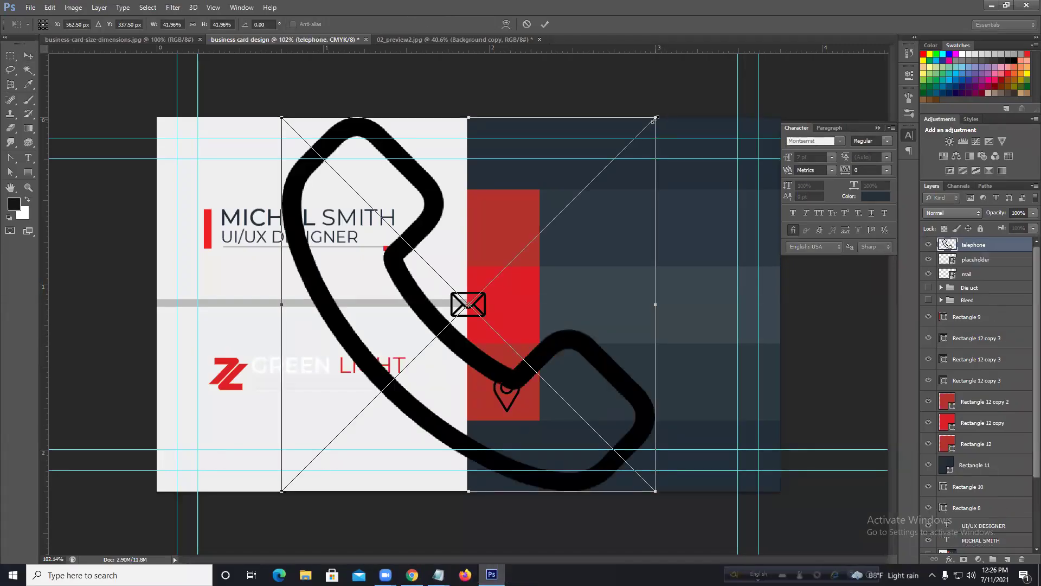
left_click_drag(655, 119, 487, 285)
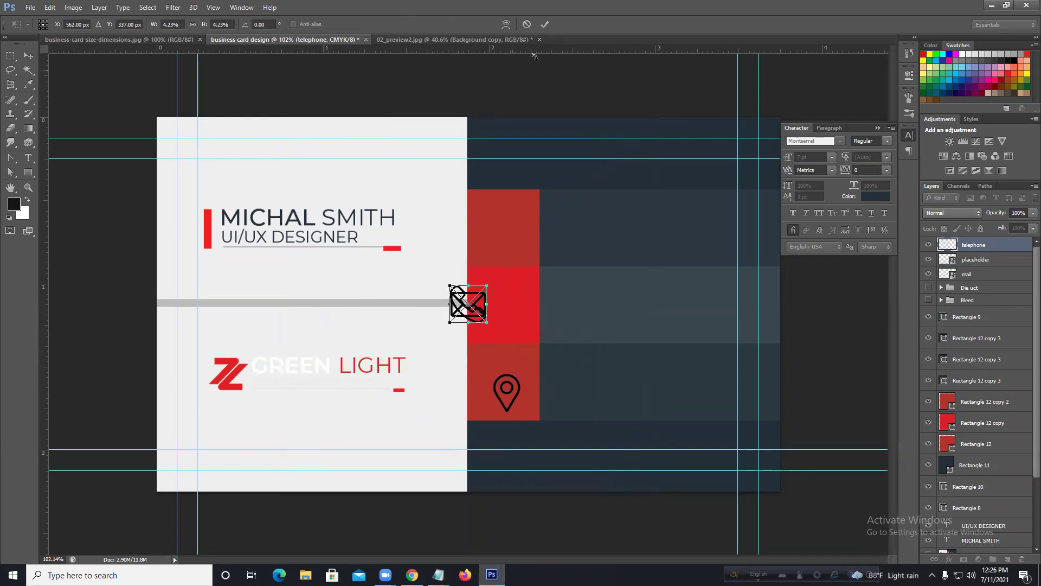
left_click(544, 24)
scroll(490, 285, "up", 4)
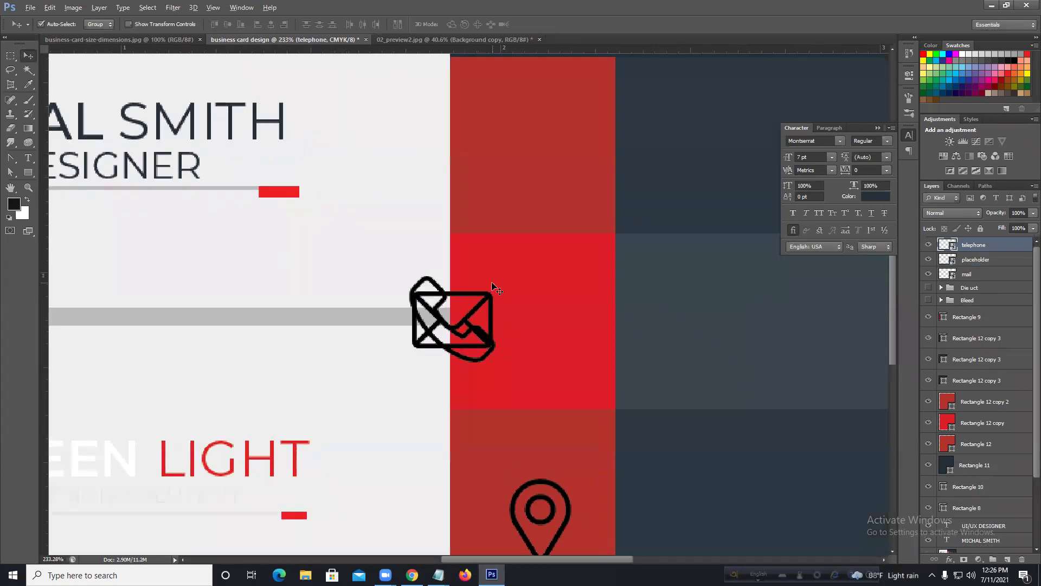
left_click_drag(465, 362, 562, 161)
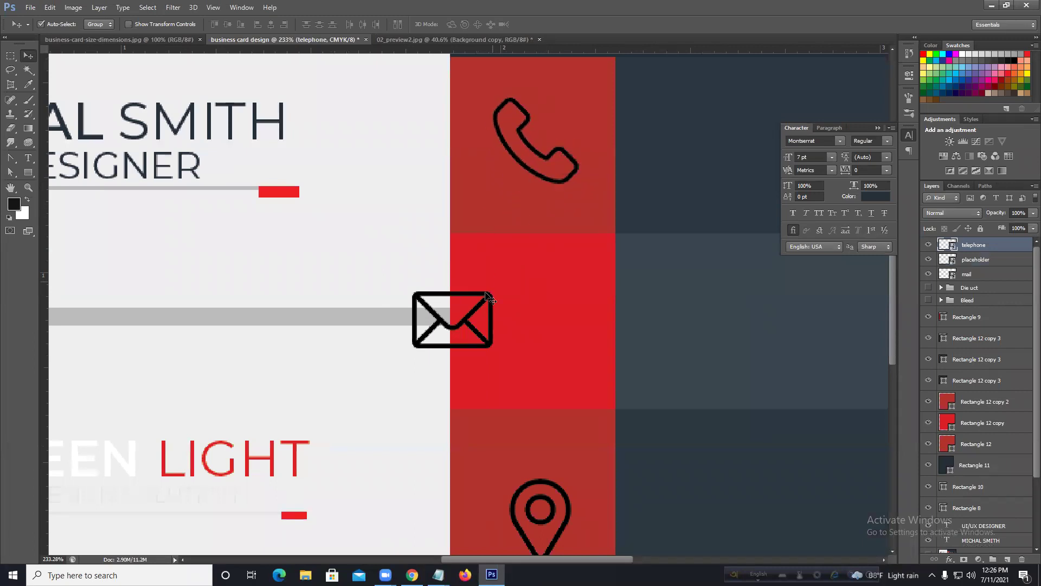
left_click_drag(486, 296, 540, 300)
Step: Nudge the location pin into the bottom block and scale the phone icon down slightly
scroll(540, 301, "down", 2)
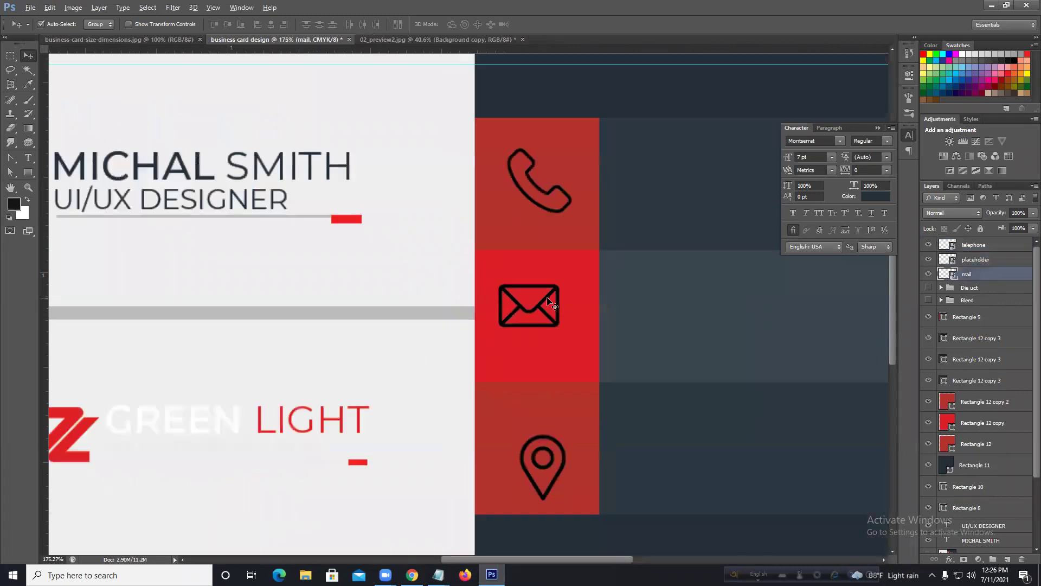
scroll(549, 304, "down", 1)
left_click_drag(545, 454, 532, 441)
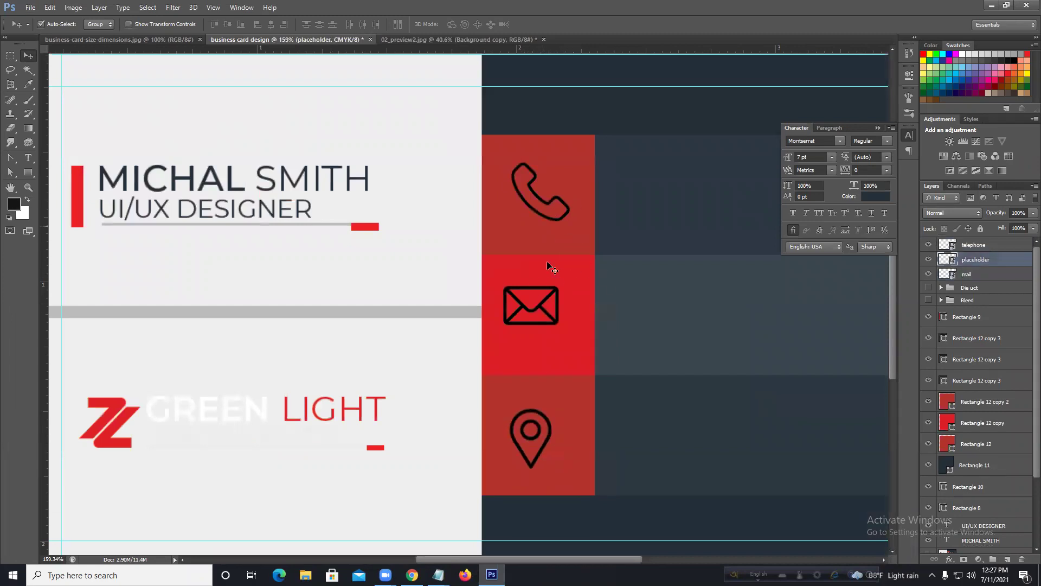
scroll(592, 319, "up", 3)
scroll(591, 325, "up", 2)
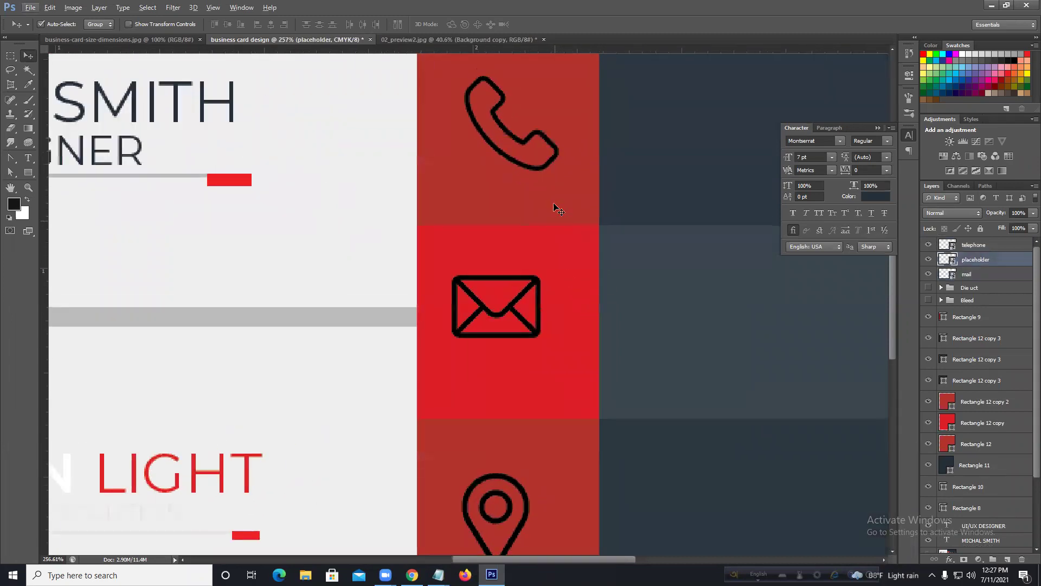
scroll(556, 208, "up", 2)
left_click(526, 188)
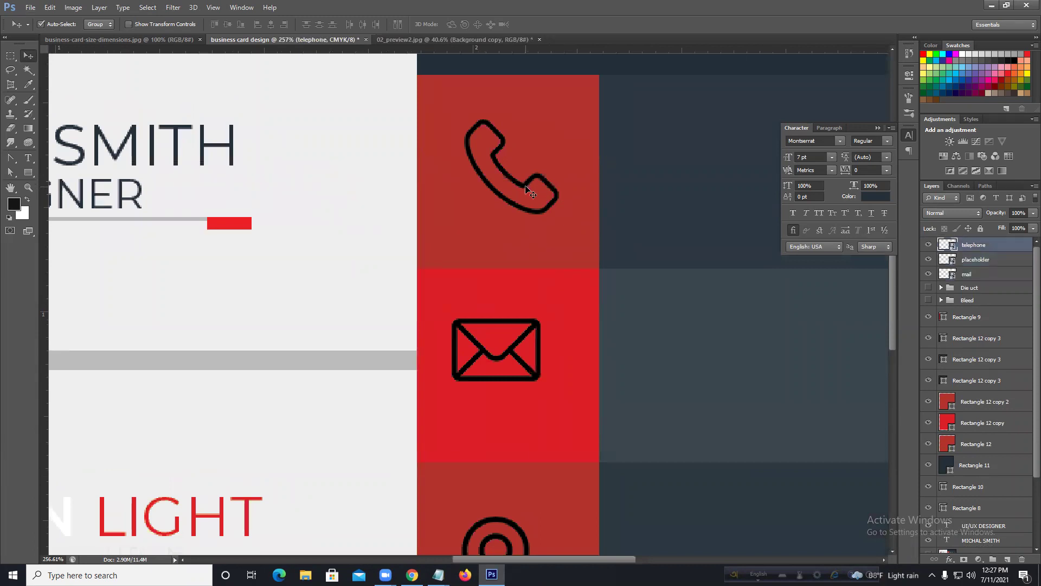
key("ctrl+t")
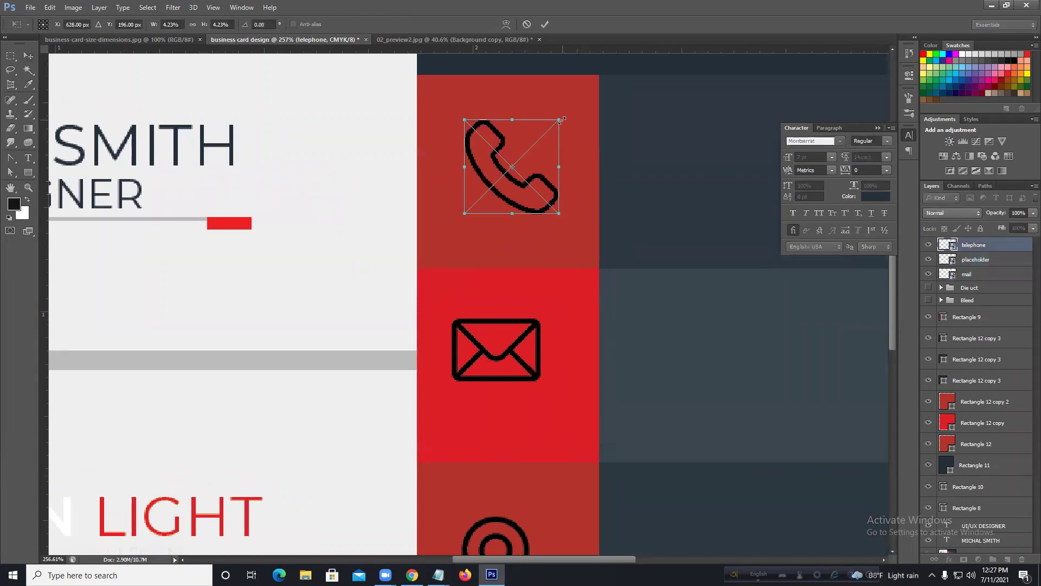
left_click_drag(559, 120, 555, 123)
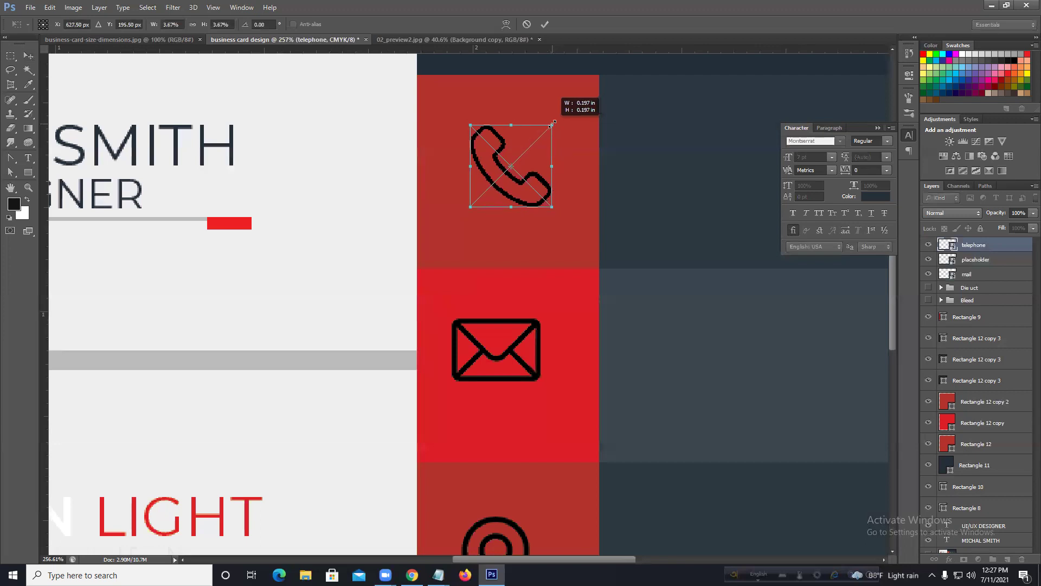
left_click(545, 24)
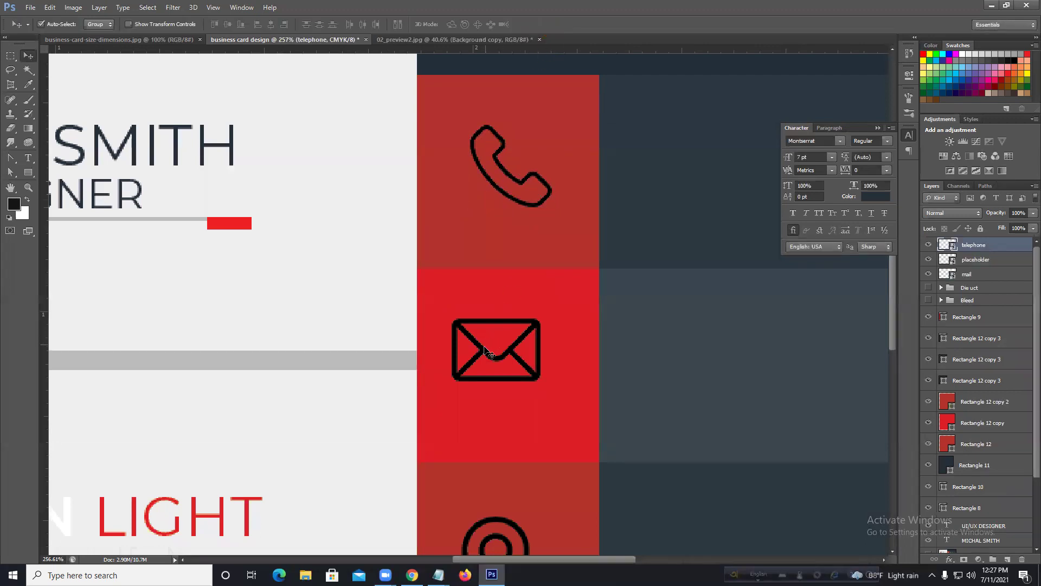
Step: Reposition the envelope icon in the middle red block and scale it down slightly
left_click_drag(483, 351, 498, 159)
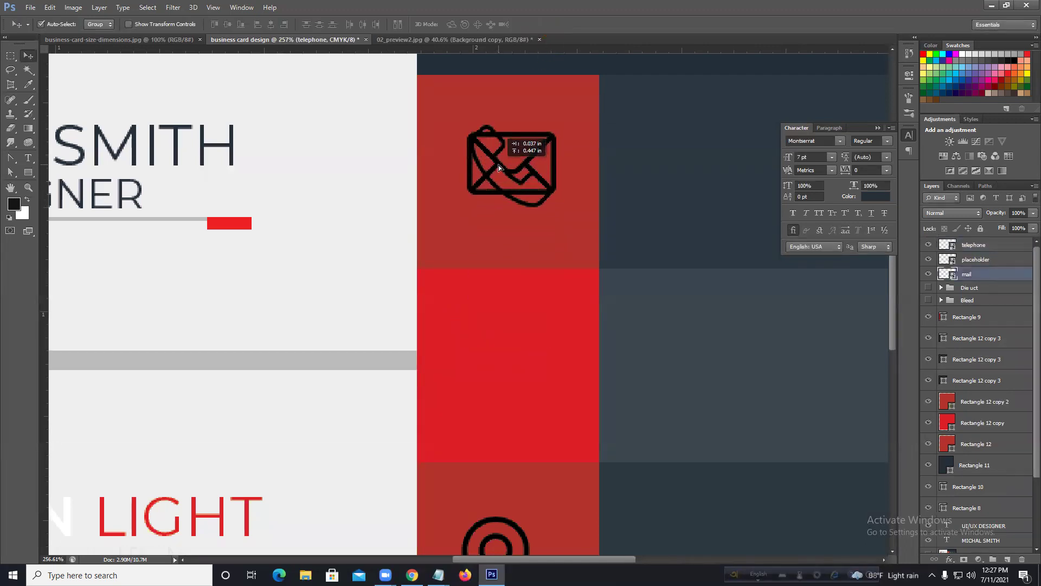
left_click_drag(499, 159, 497, 163)
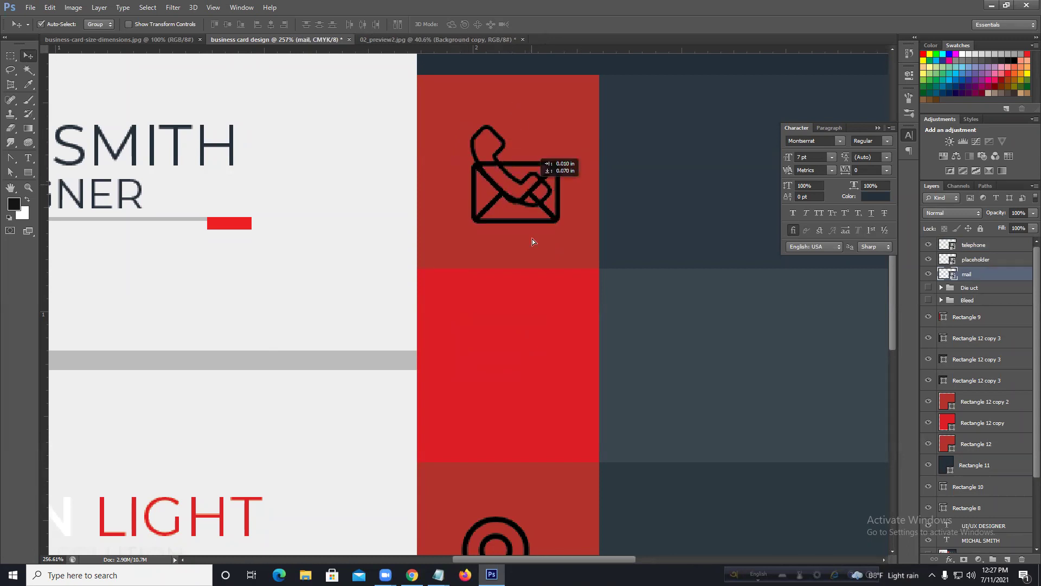
left_click_drag(526, 141, 520, 355)
scroll(556, 314, "down", 1)
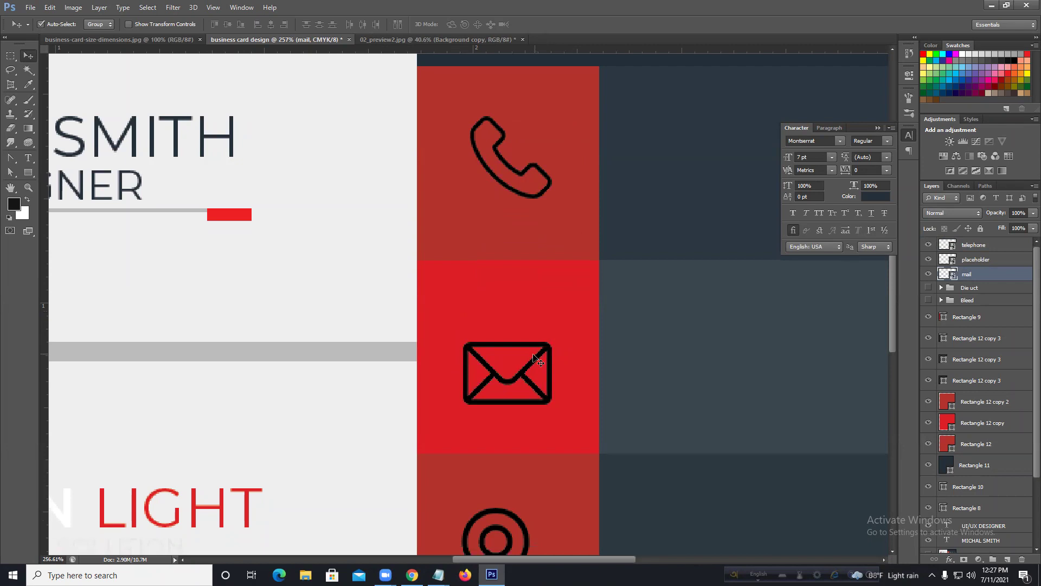
key("ctrl+t")
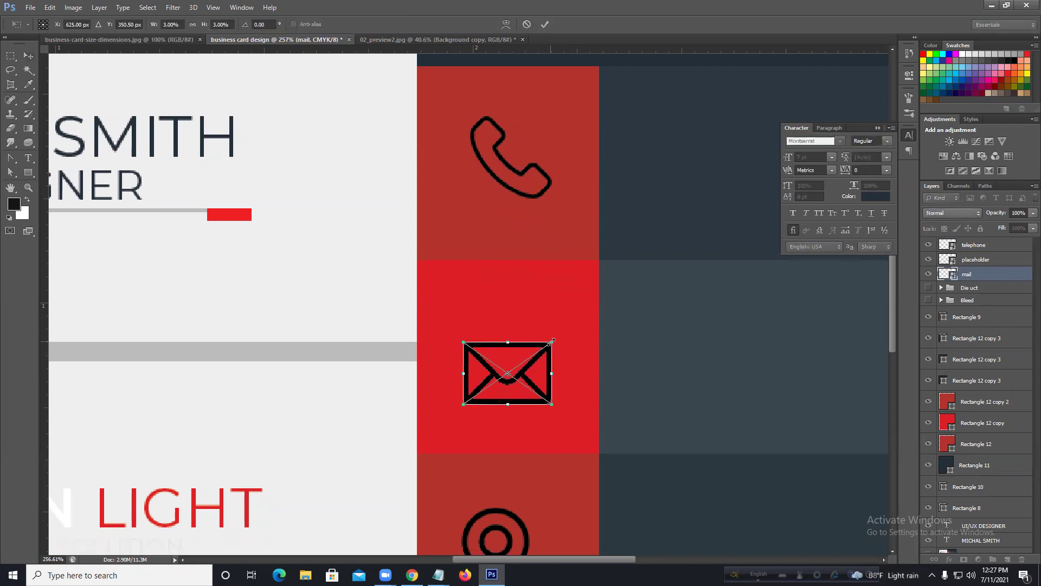
left_click_drag(552, 340, 550, 343)
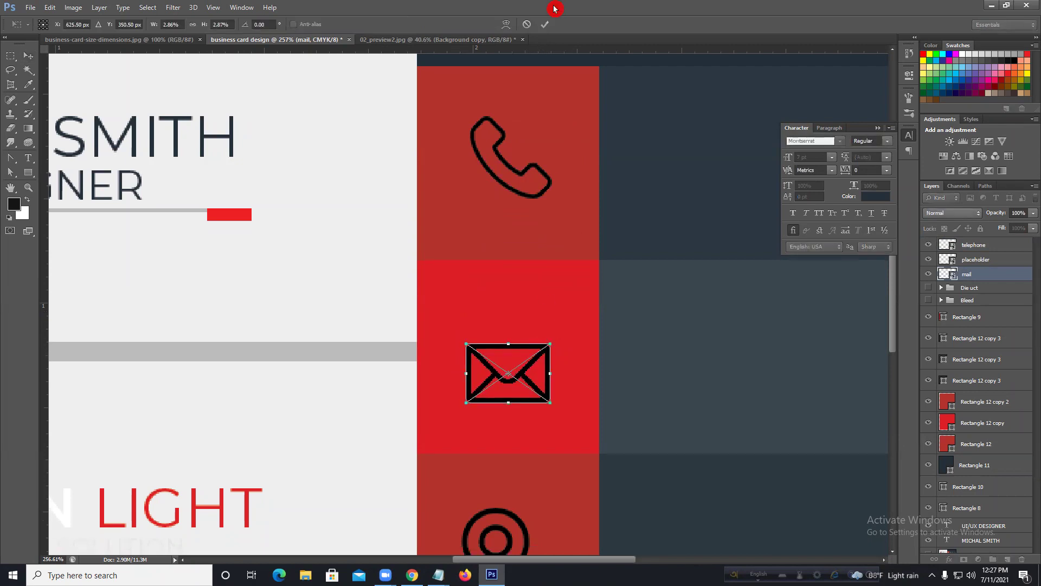
left_click(544, 25)
Step: Nudge the location pin into place and scale it to about 3.75%, then fit the card on screen
scroll(578, 293, "down", 2)
scroll(565, 319, "down", 1)
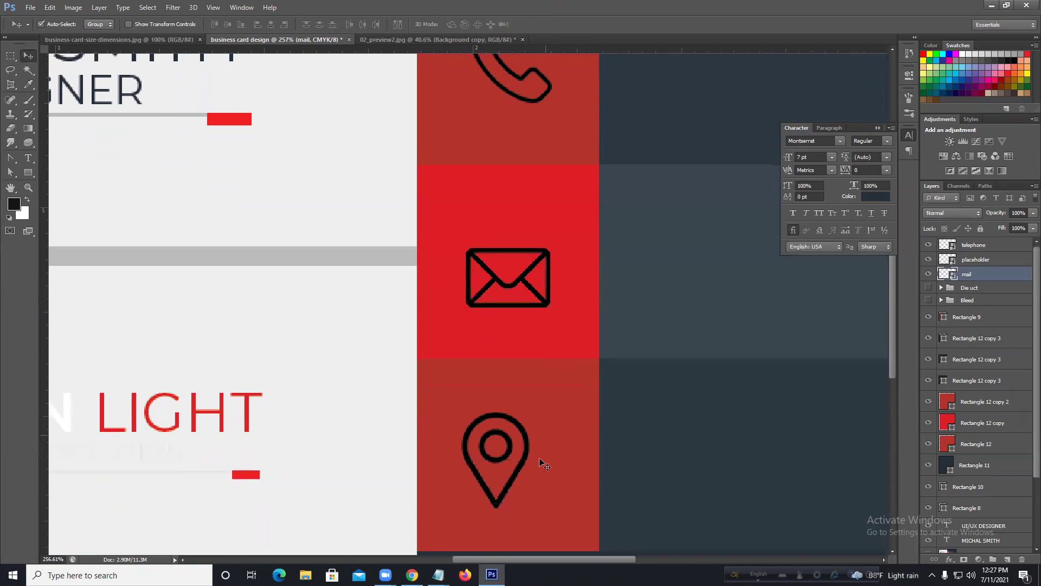
left_click(533, 460)
scroll(533, 438, "down", 2)
scroll(532, 438, "down", 2)
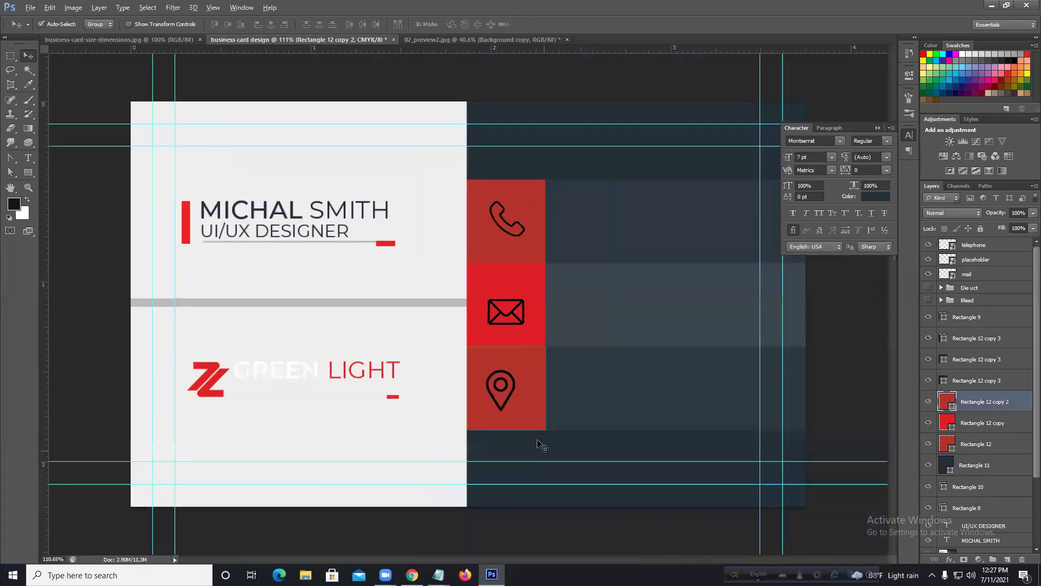
scroll(503, 401, "up", 2)
left_click_drag(510, 402, 519, 396)
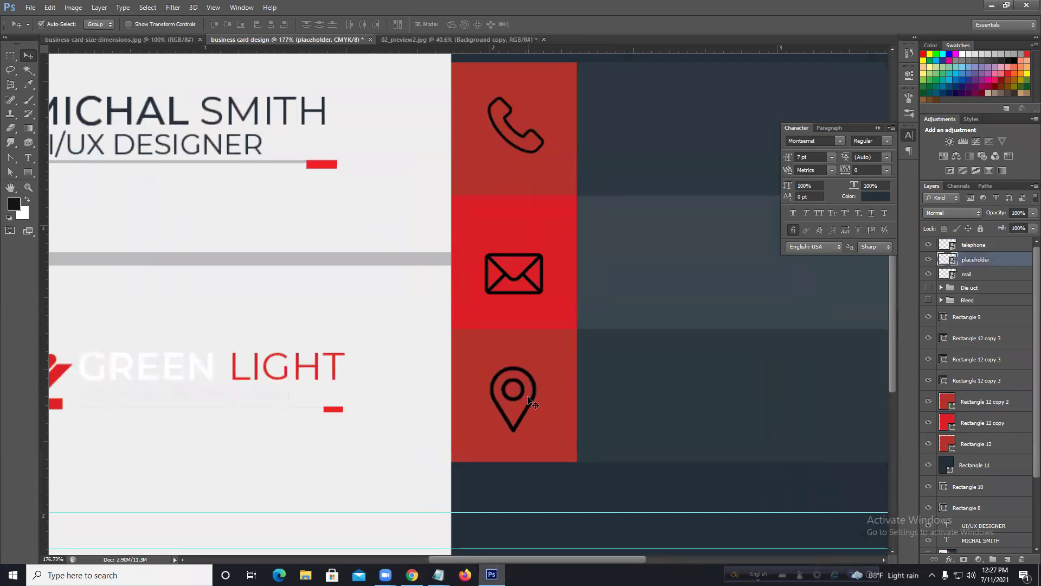
key("ctrl+t")
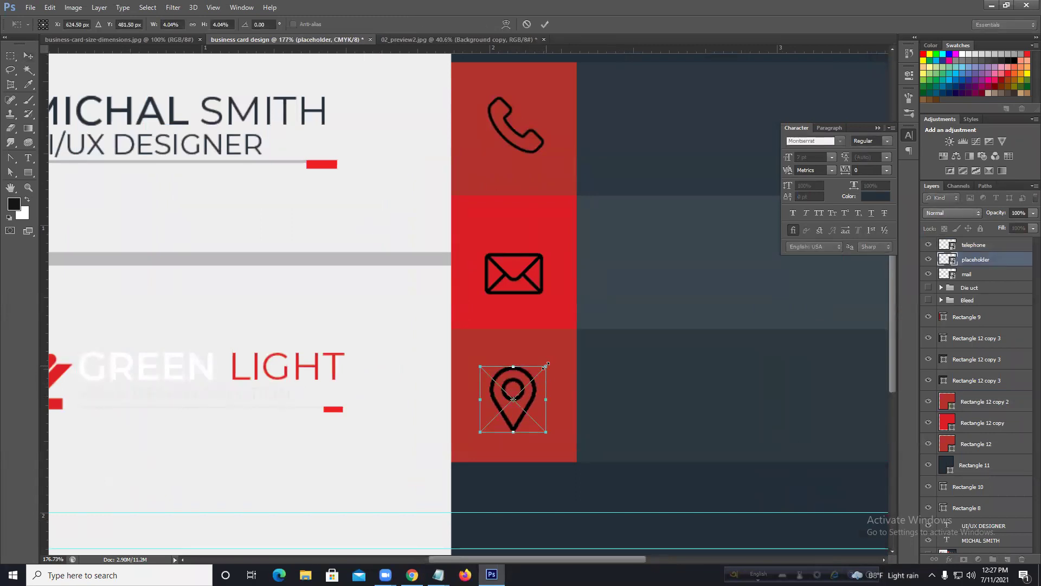
left_click_drag(544, 364, 543, 369)
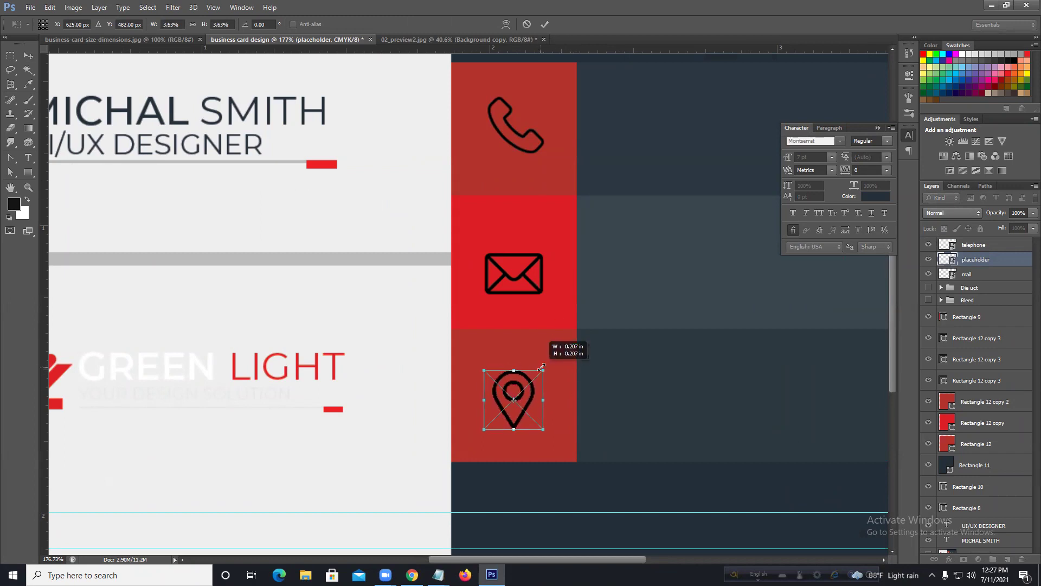
left_click(544, 24)
key("ctrl+0")
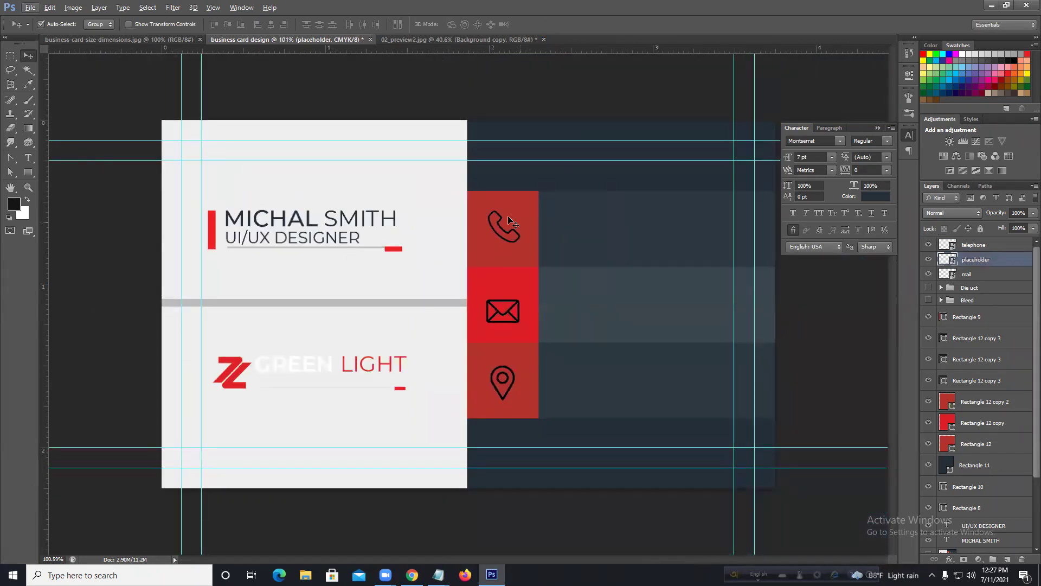
left_click(999, 278)
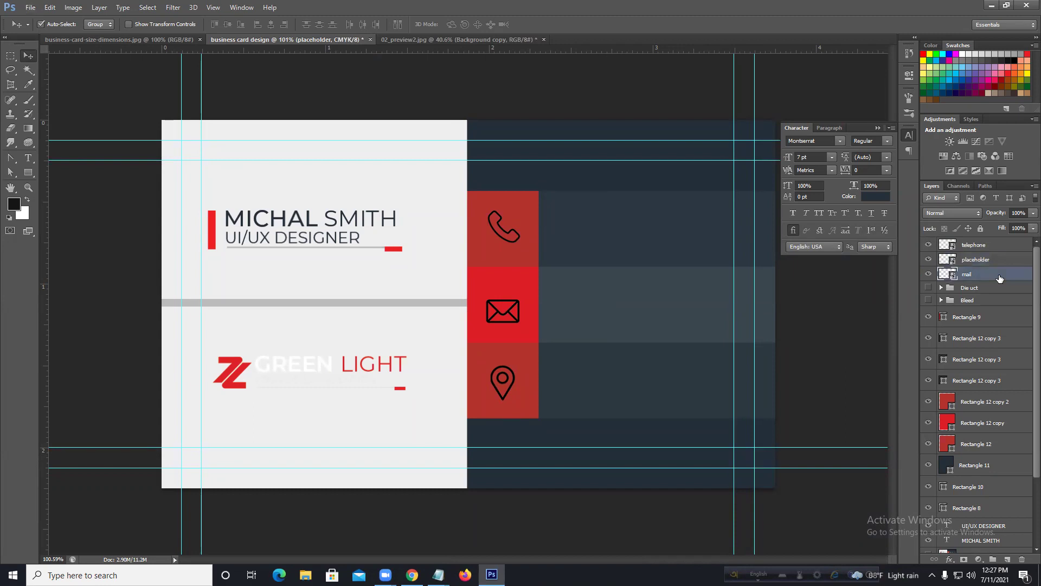
Step: Give the mail layer a #ffffff Color Overlay layer style
double_click(999, 278)
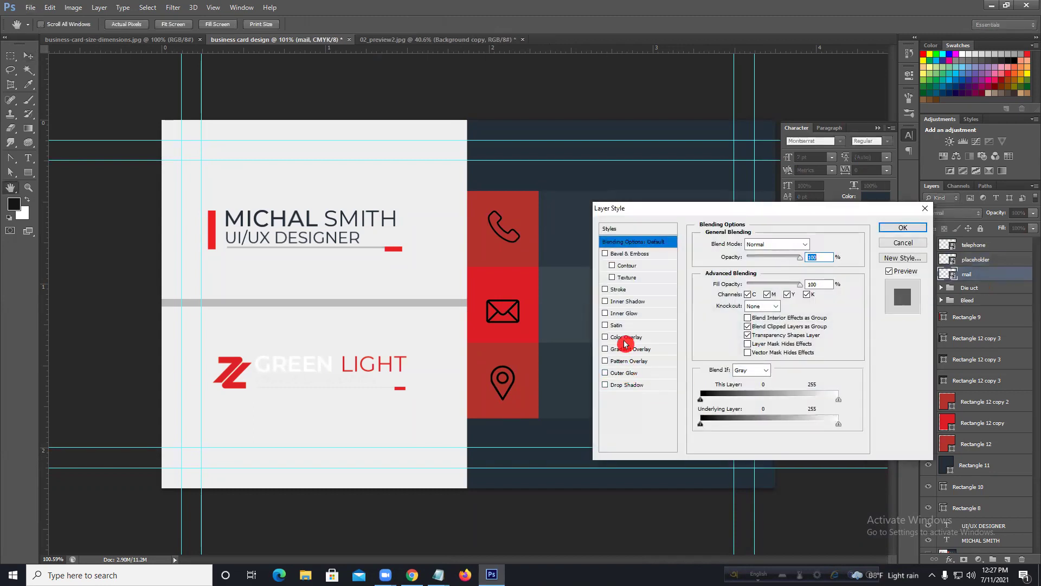
left_click(626, 341)
left_click(815, 244)
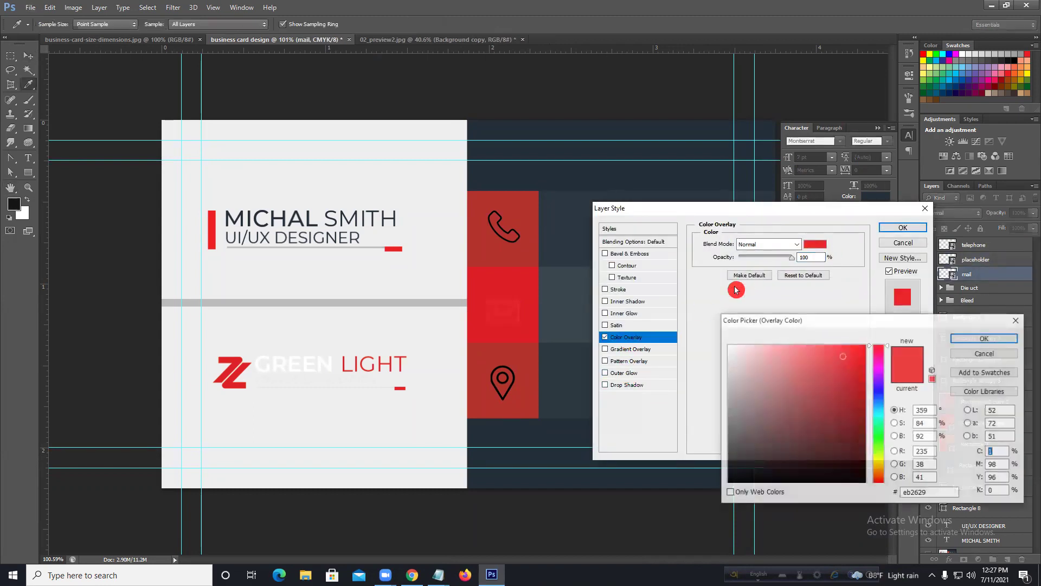
left_click_drag(742, 375, 709, 336)
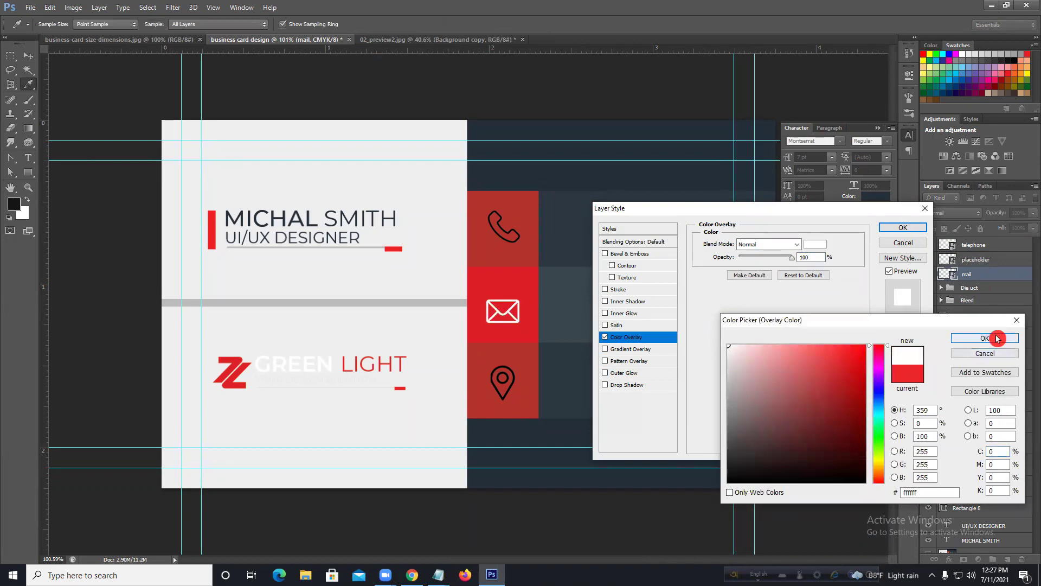
left_click(997, 338)
left_click(903, 228)
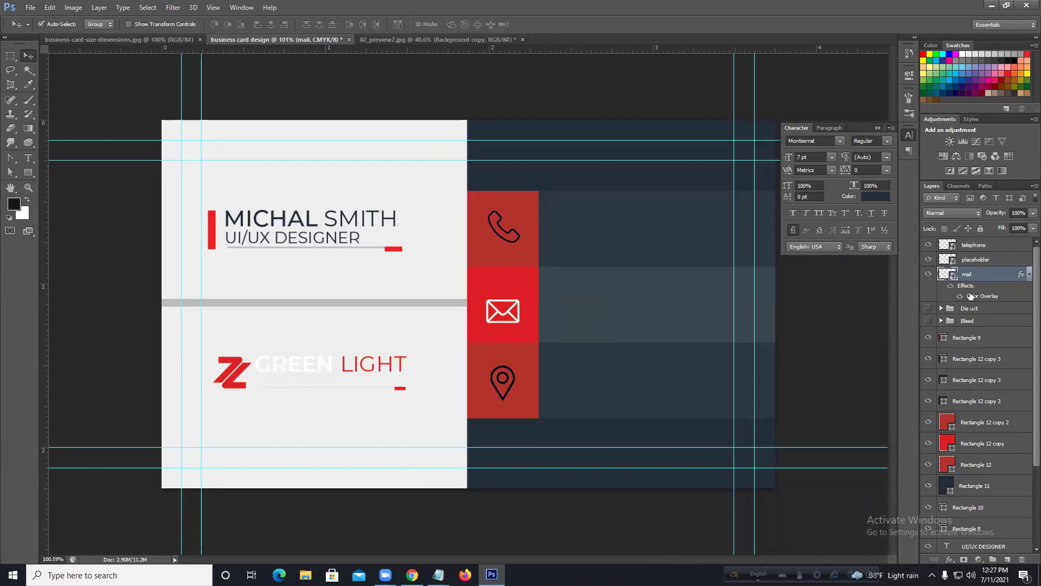
Step: Copy the mail layer's style and paste the white overlay onto the placeholder pin layer
right_click(986, 276)
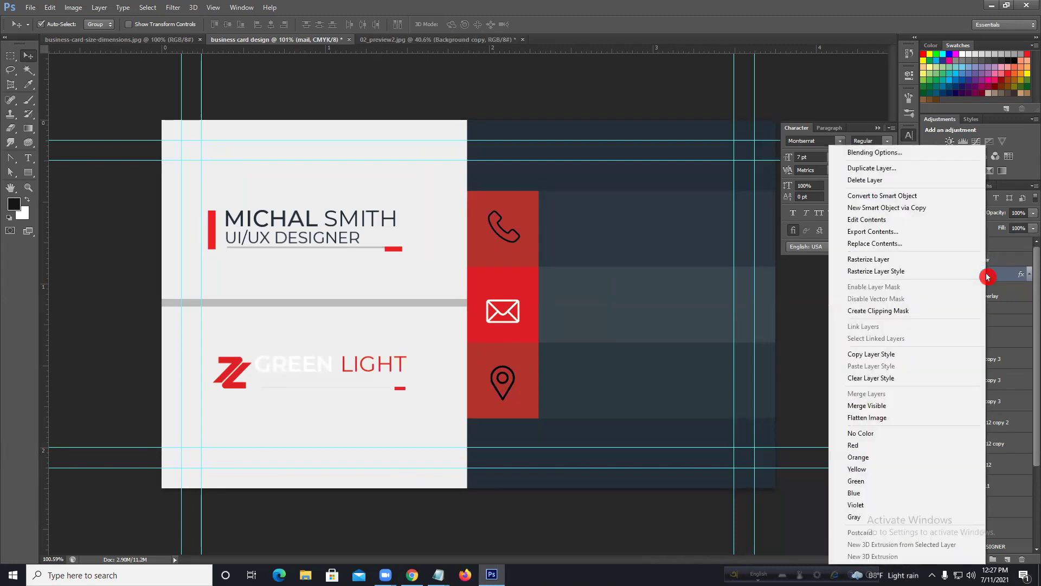
left_click(887, 354)
left_click(1015, 265)
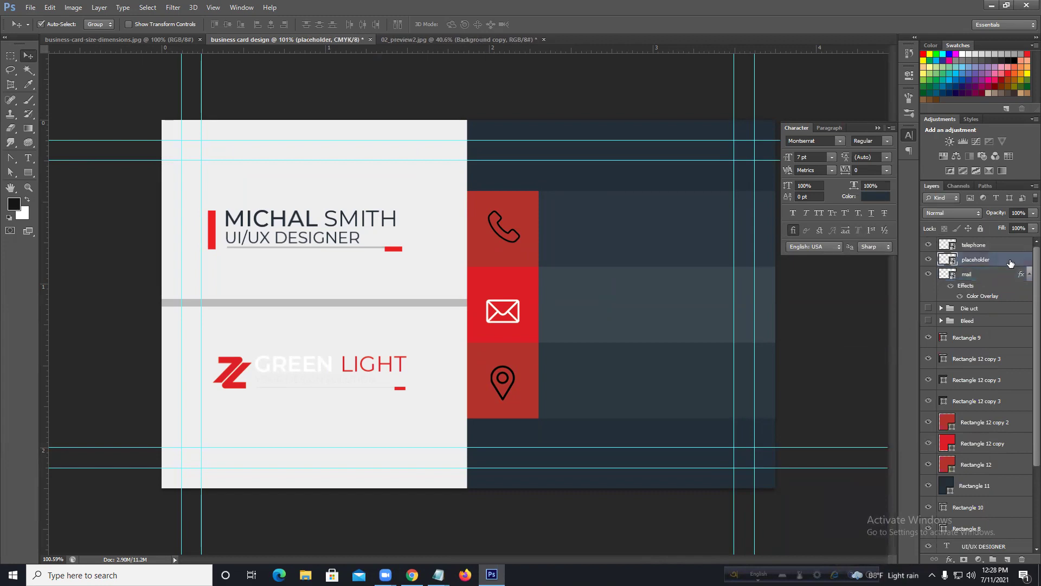
right_click(995, 260)
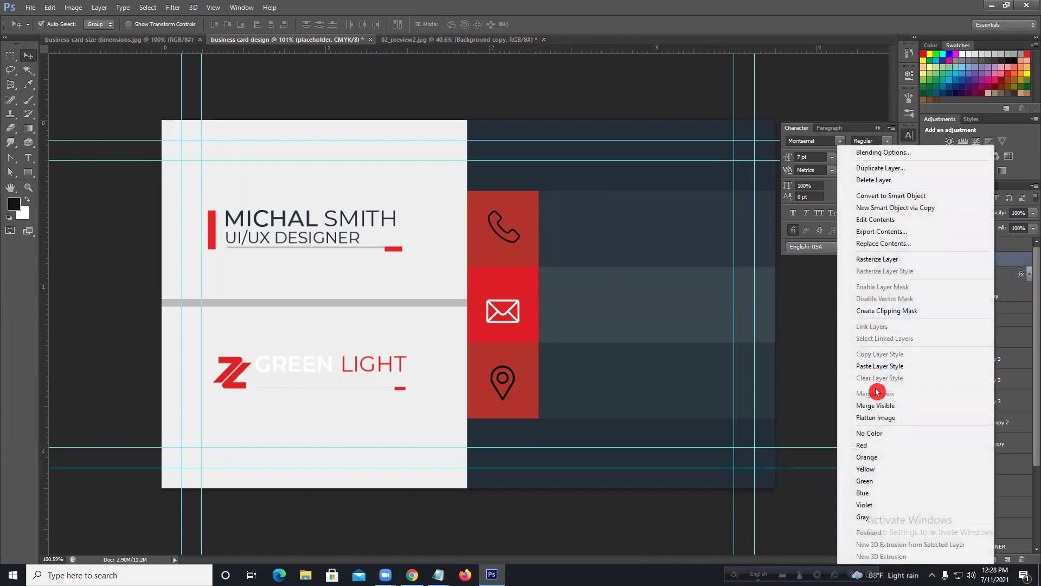
left_click(883, 367)
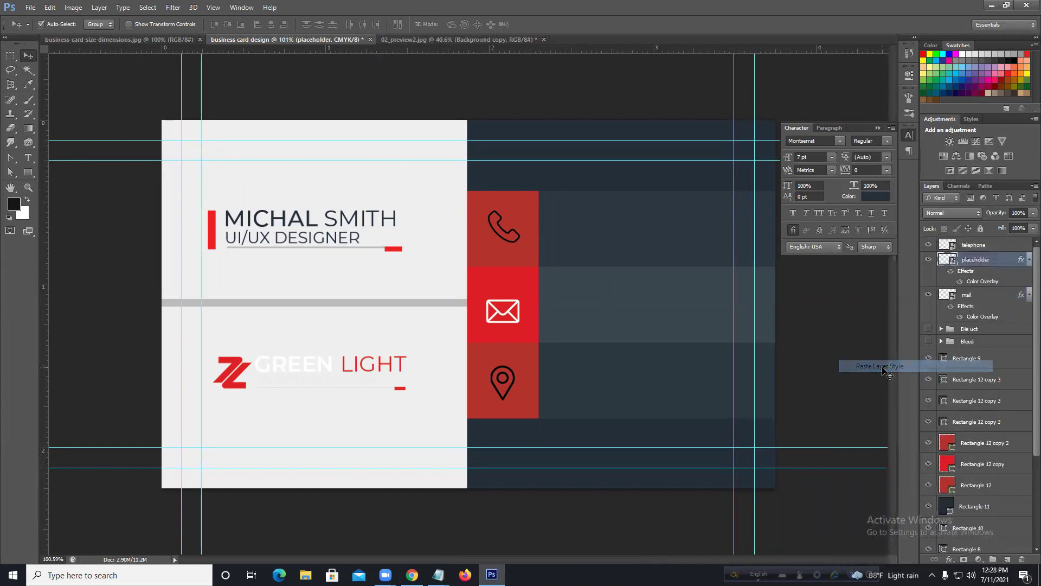
Step: Paste the same white overlay style onto the telephone layer
left_click(984, 246)
right_click(984, 245)
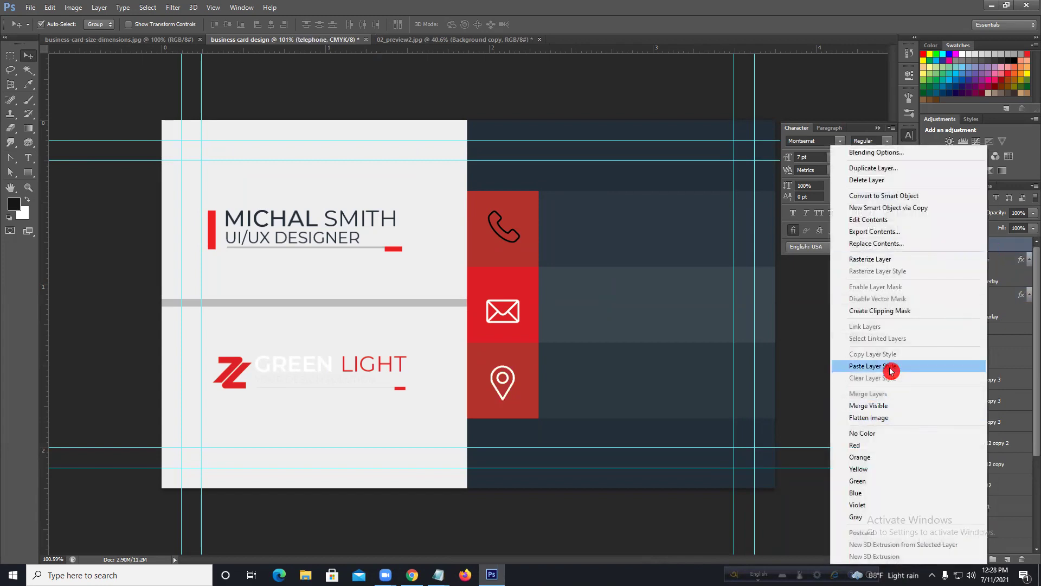
left_click(891, 367)
scroll(474, 241, "up", 3)
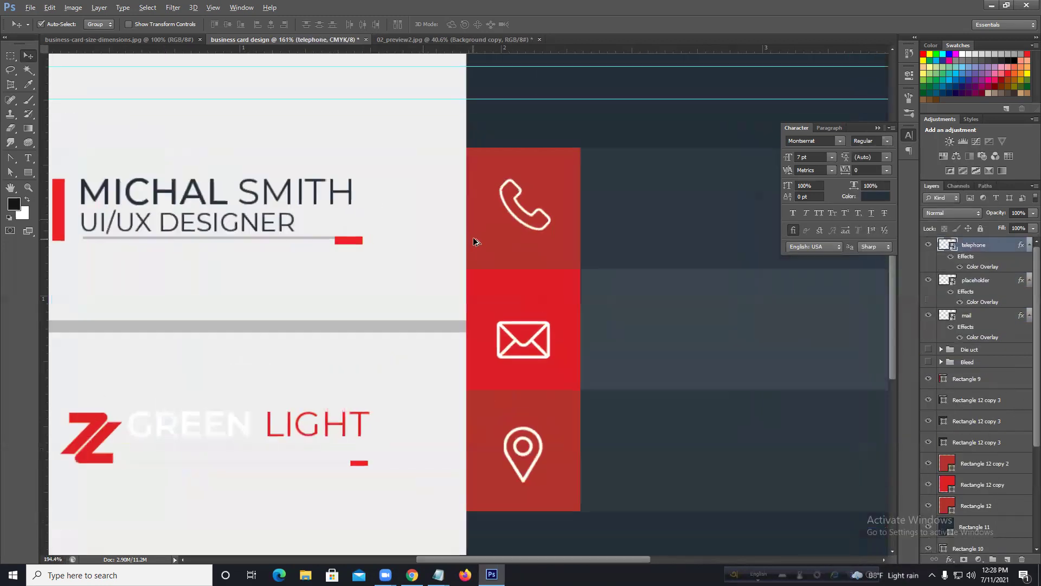
left_click(570, 126)
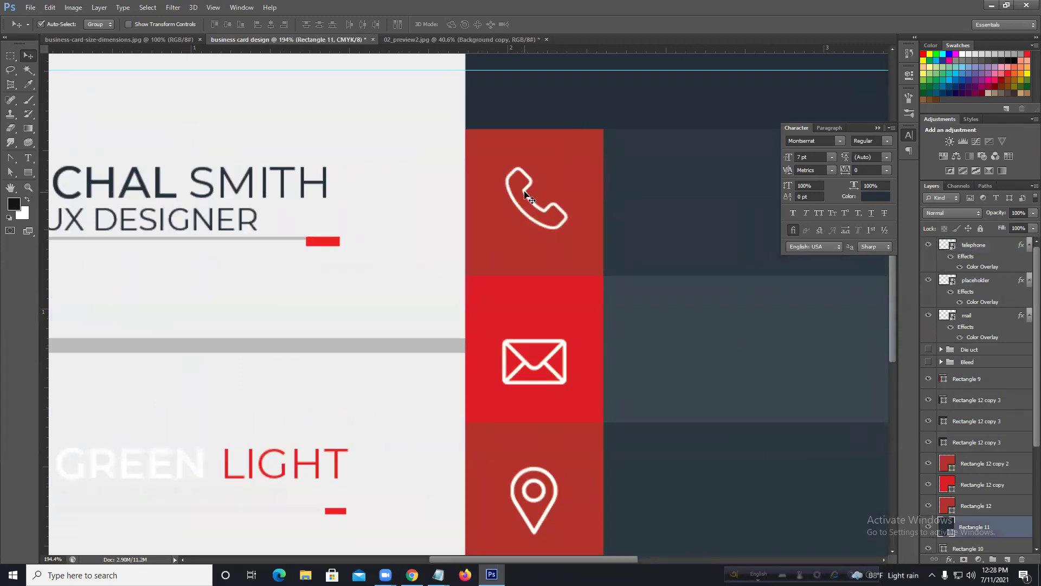
left_click(526, 198)
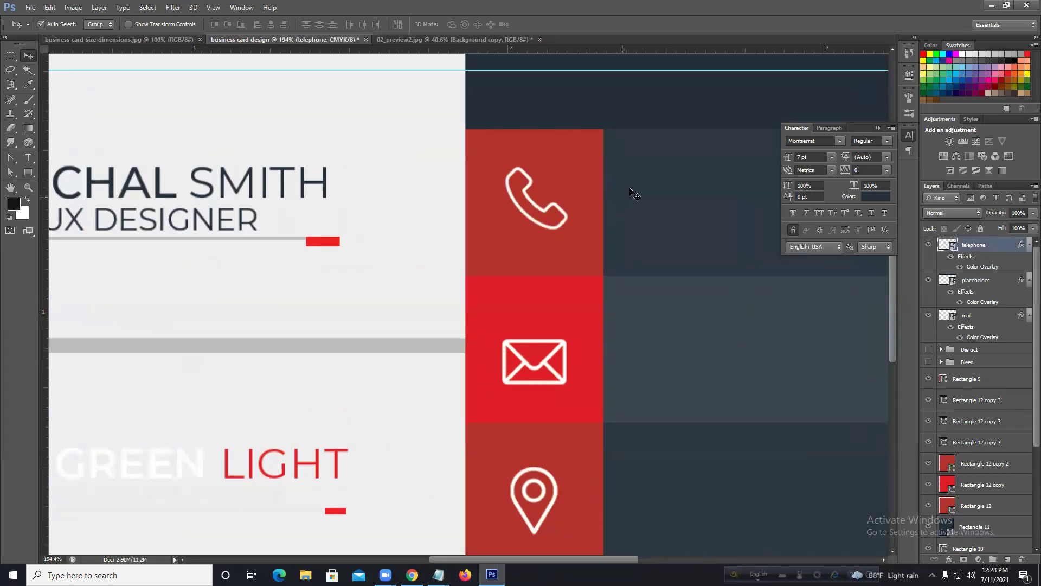
left_click(573, 180, "shift")
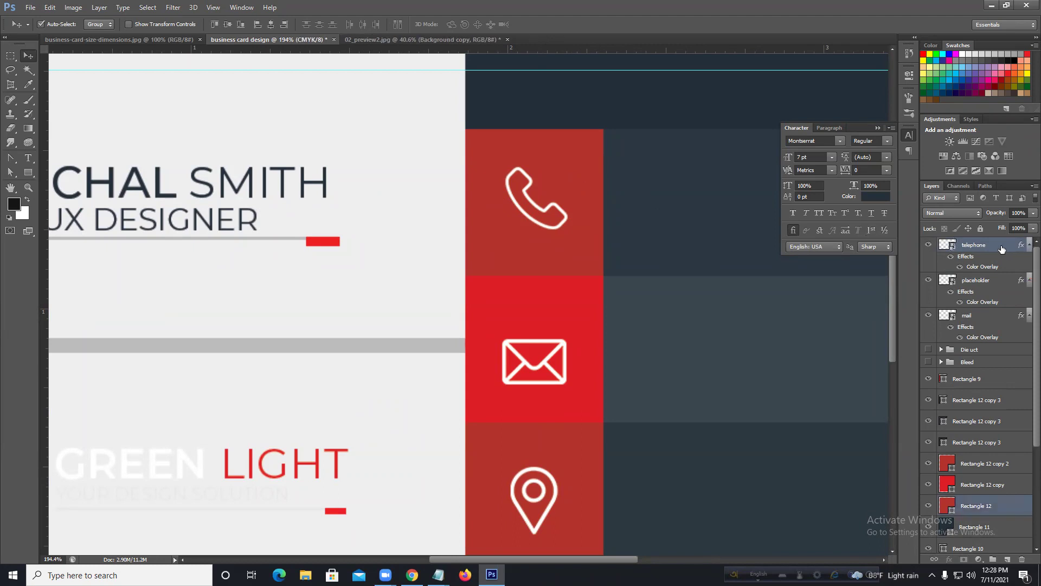
left_click(979, 244)
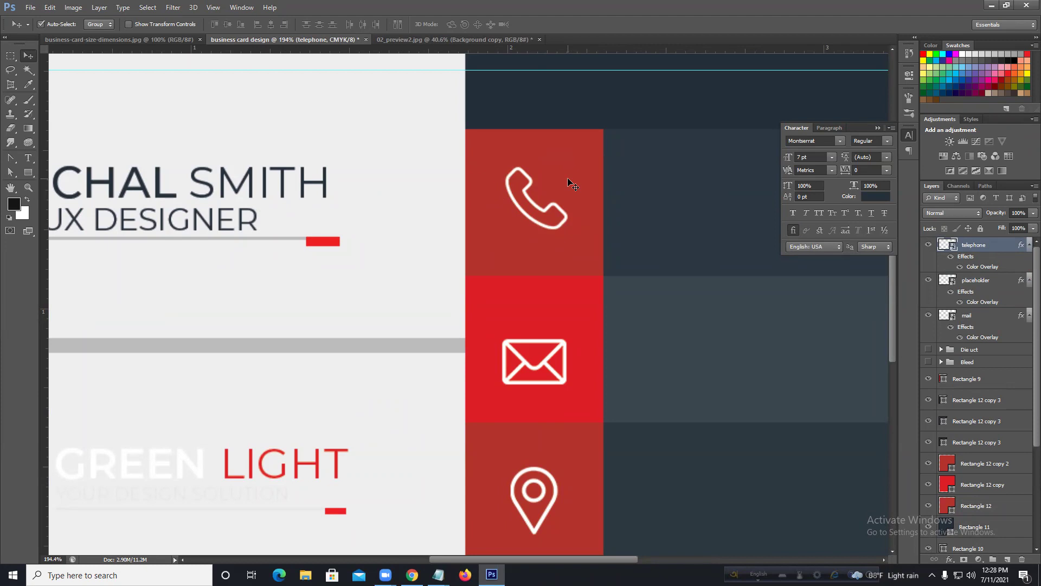
Step: Centre the phone and mail icons within their red blocks
left_click(571, 185, "shift")
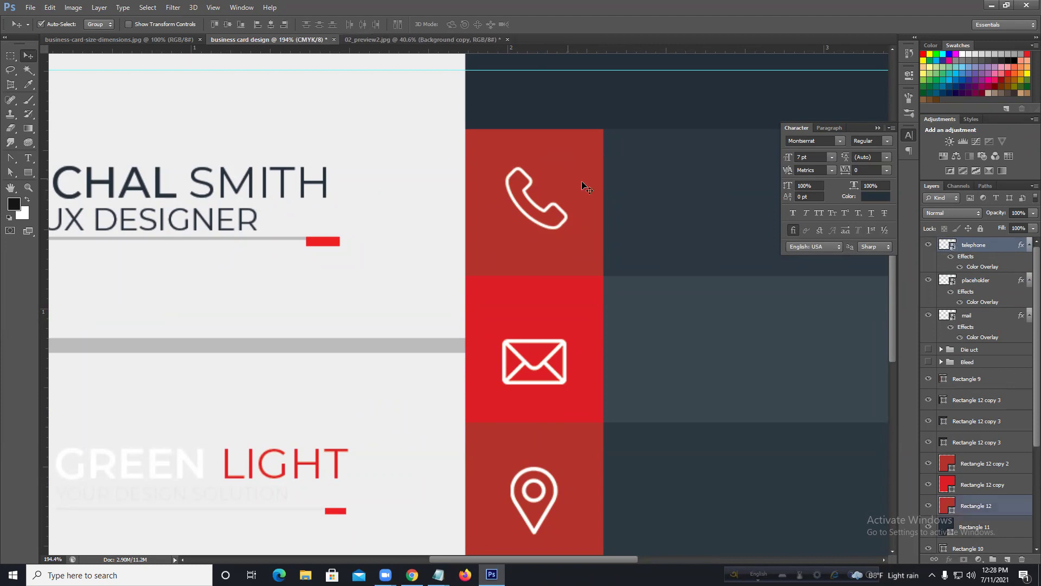
left_click(228, 25)
left_click(272, 26)
scroll(589, 269, "down", 2)
scroll(589, 263, "down", 2)
left_click(576, 255)
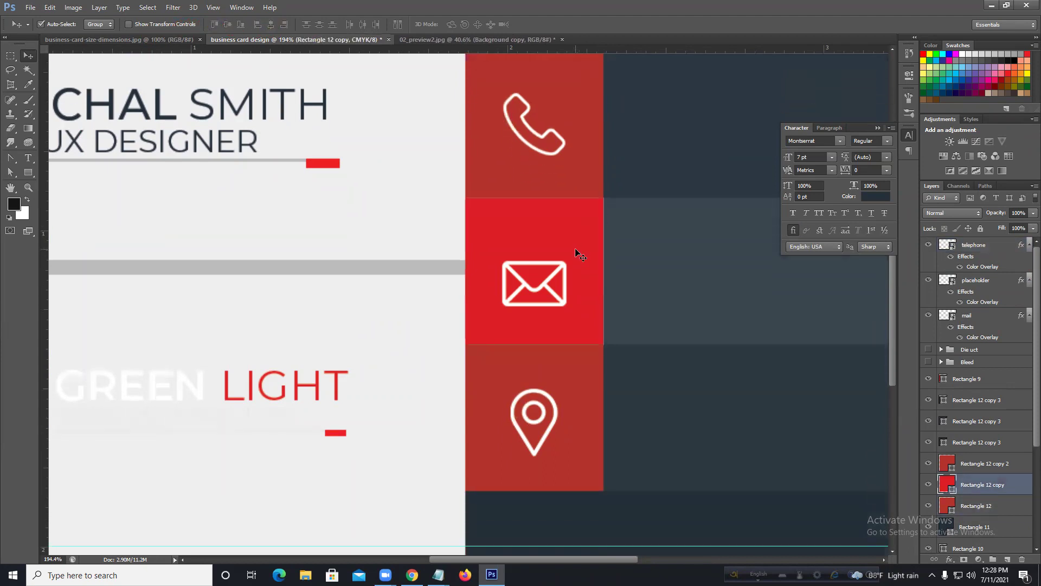
left_click(549, 281, "shift")
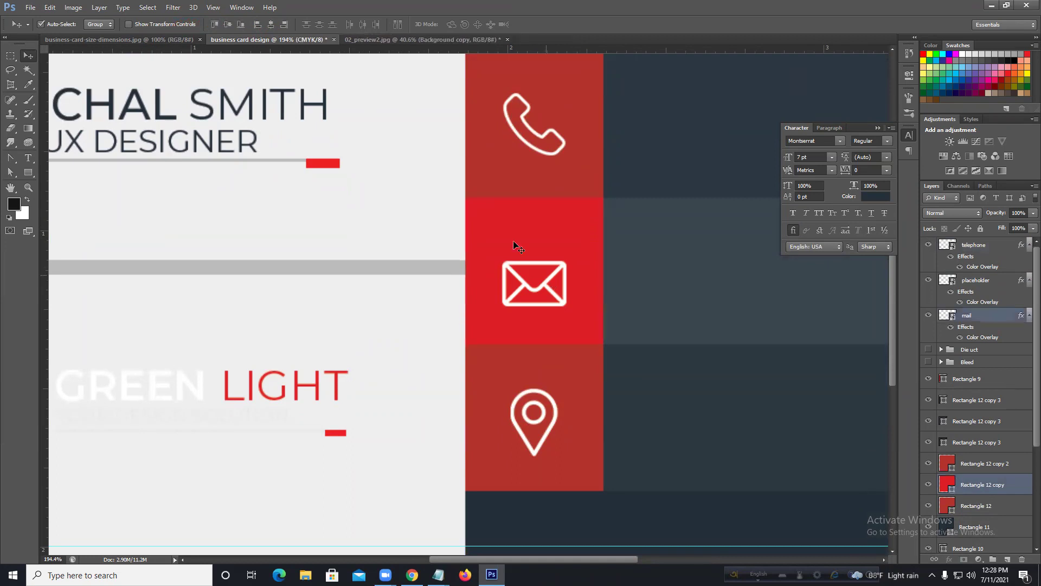
left_click(229, 28)
Step: Centre the location-pin icon in its red block and fit the whole card in the window
scroll(597, 353, "down", 3)
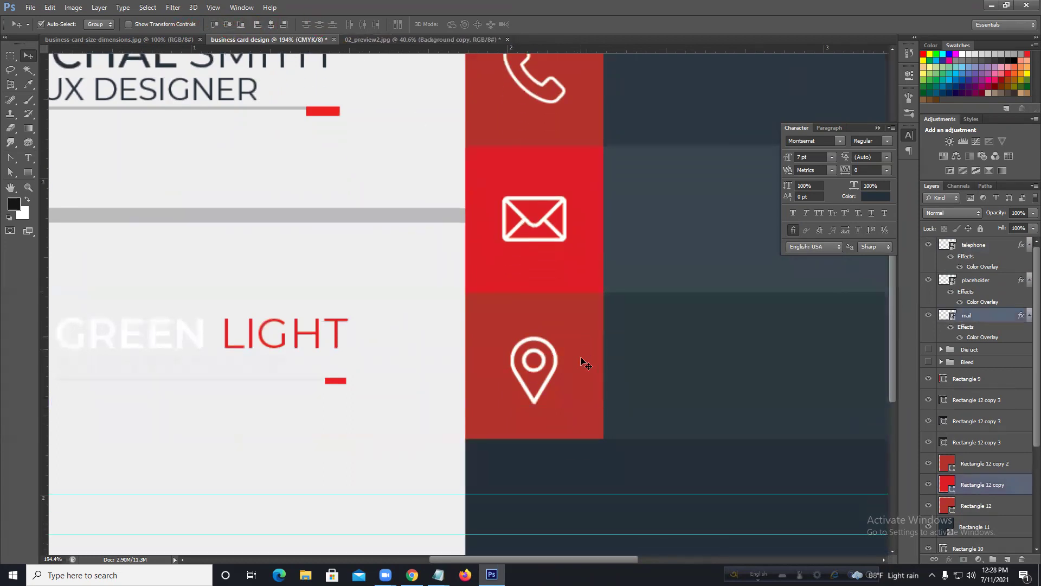
left_click(564, 358)
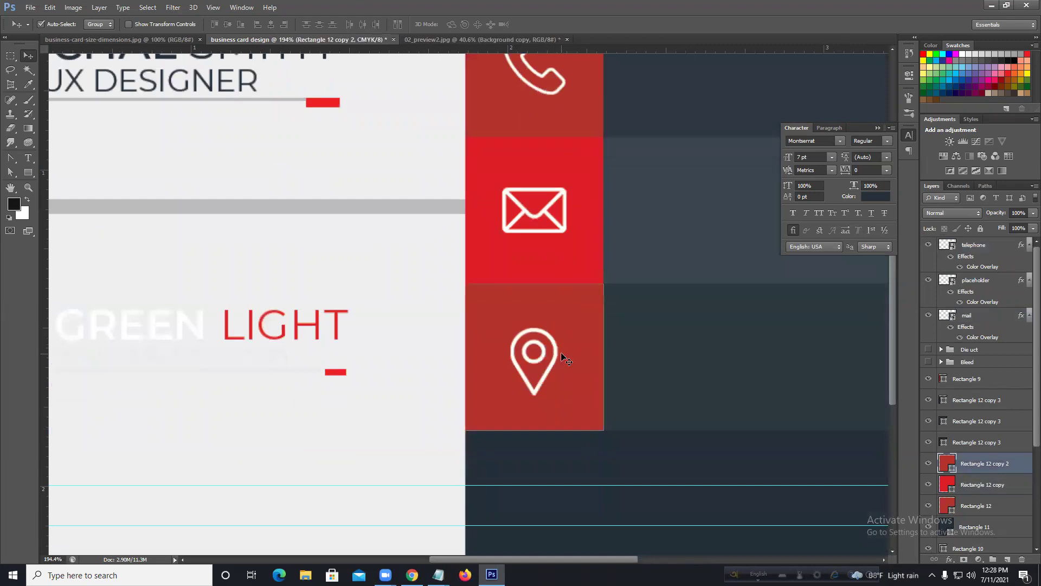
left_click(558, 358)
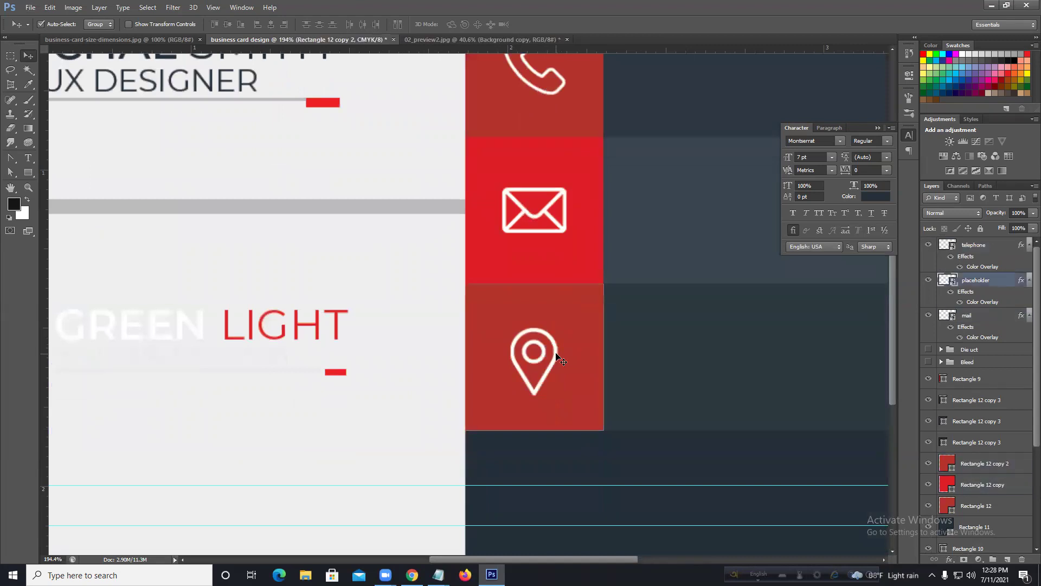
left_click(574, 319, "shift")
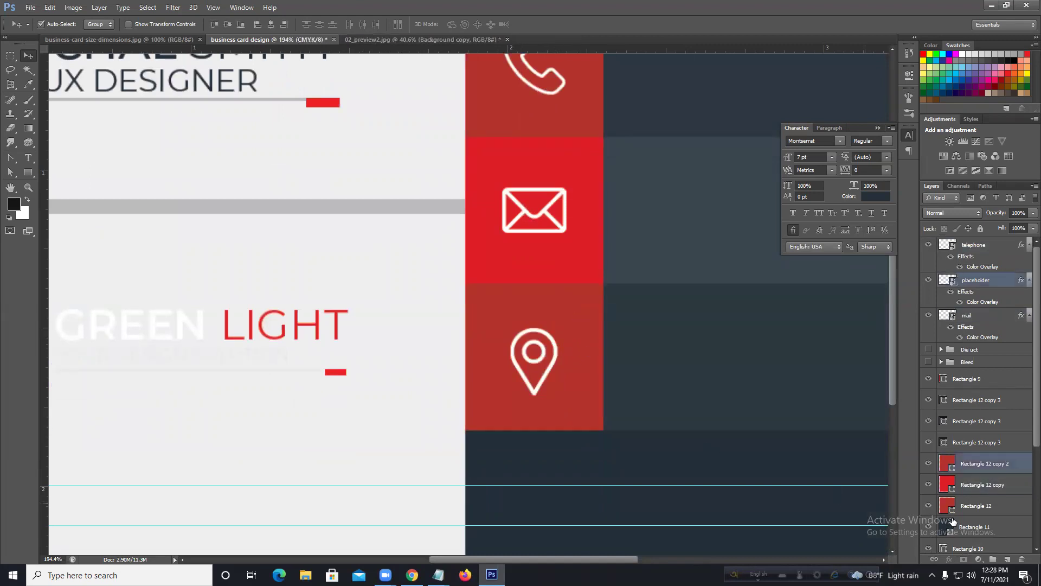
left_click(283, 24)
left_click(272, 25)
left_click(228, 25)
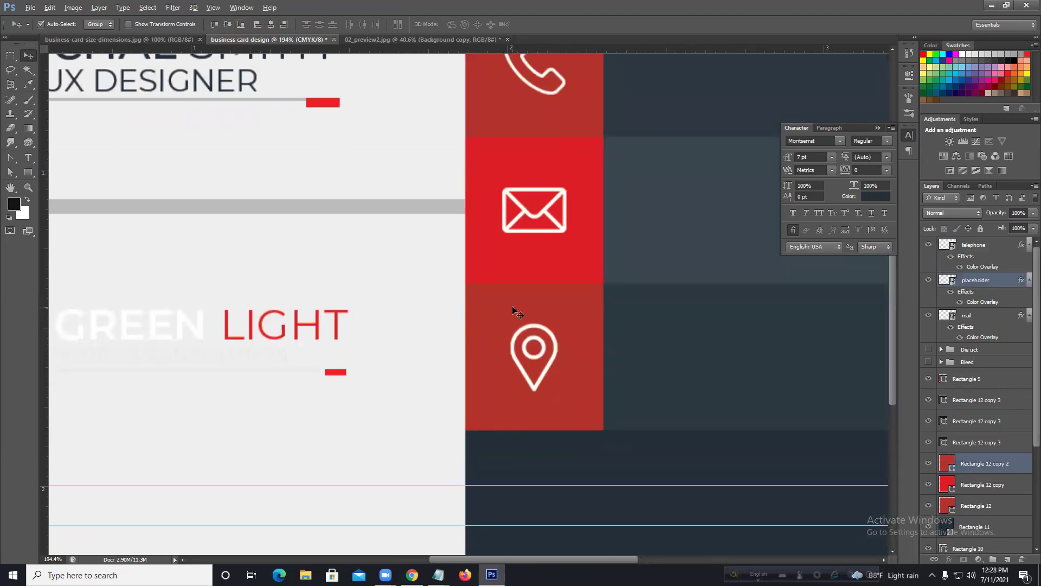
key("ctrl+0")
Step: Zoom in on the GREEN LIGHT logo and select its text layer for editing
left_click(766, 324)
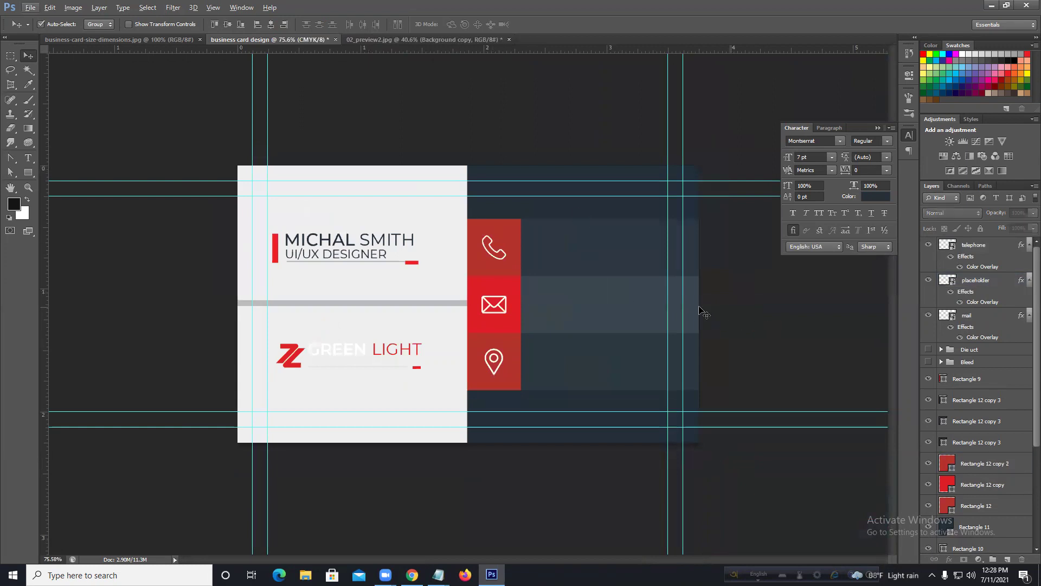
left_click_drag(311, 404, 580, 476)
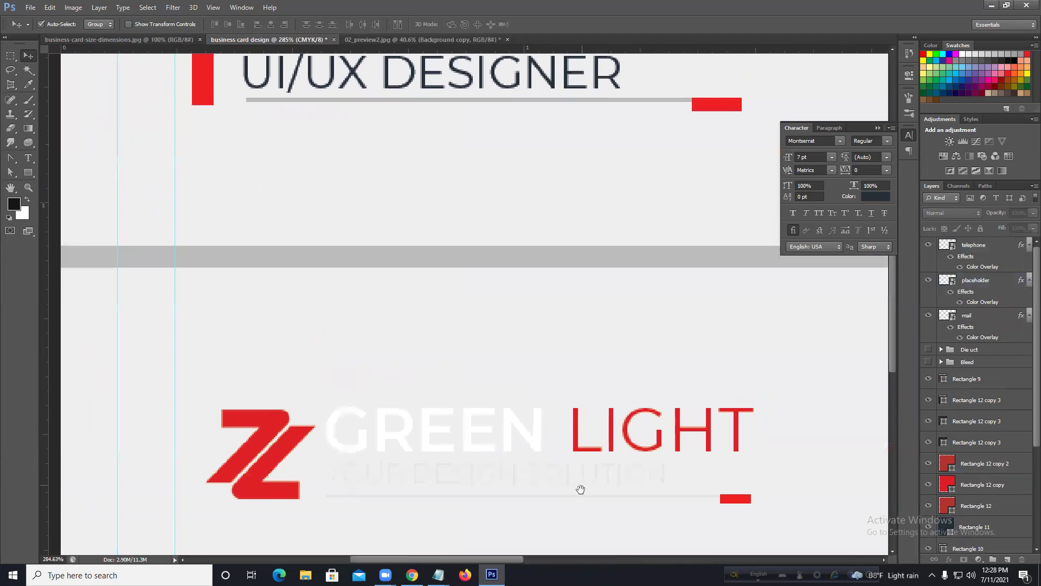
left_click(466, 449)
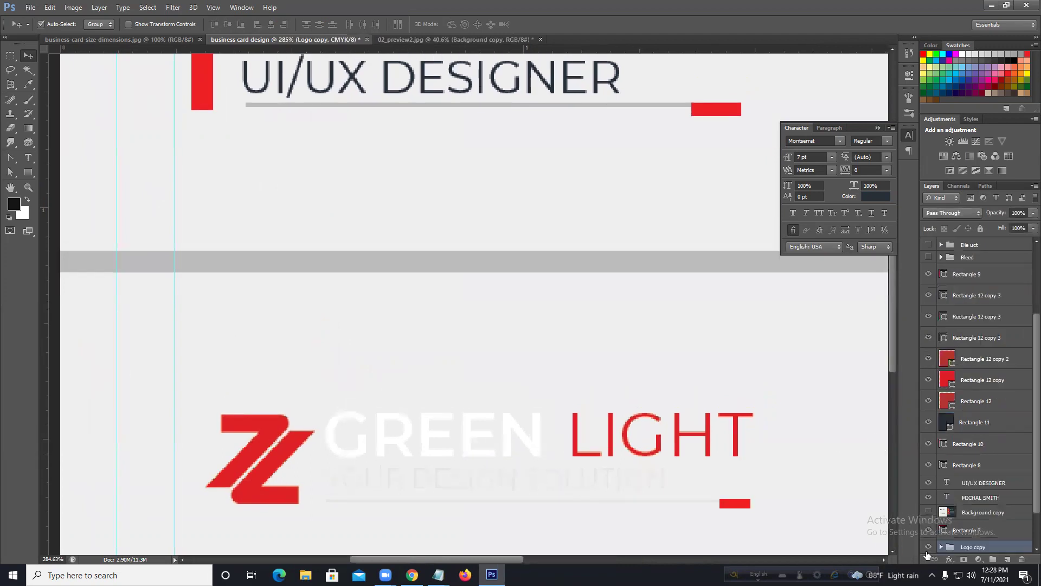
scroll(964, 514, "down", 2)
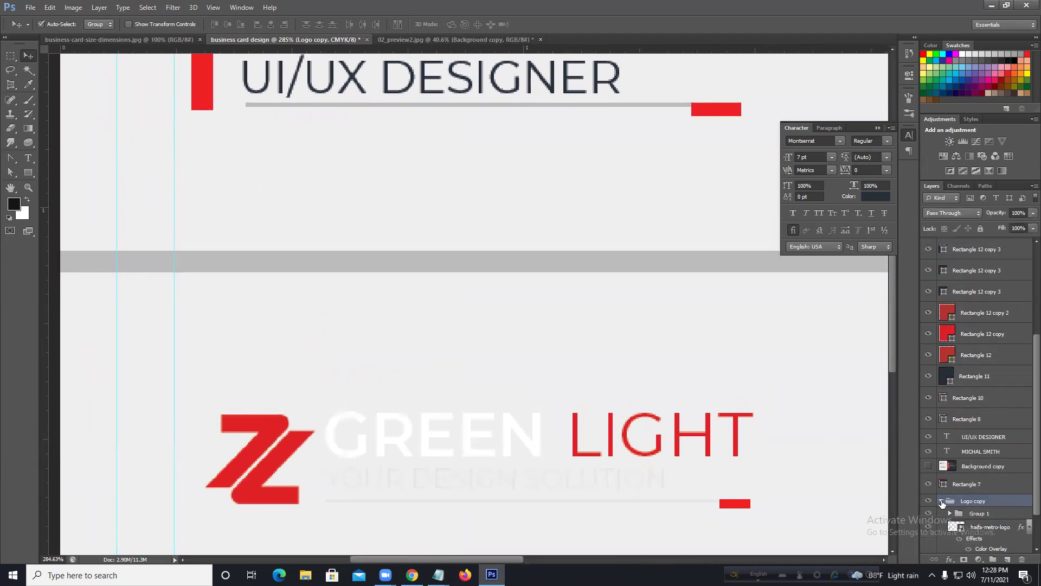
left_click(941, 501)
left_click(948, 467)
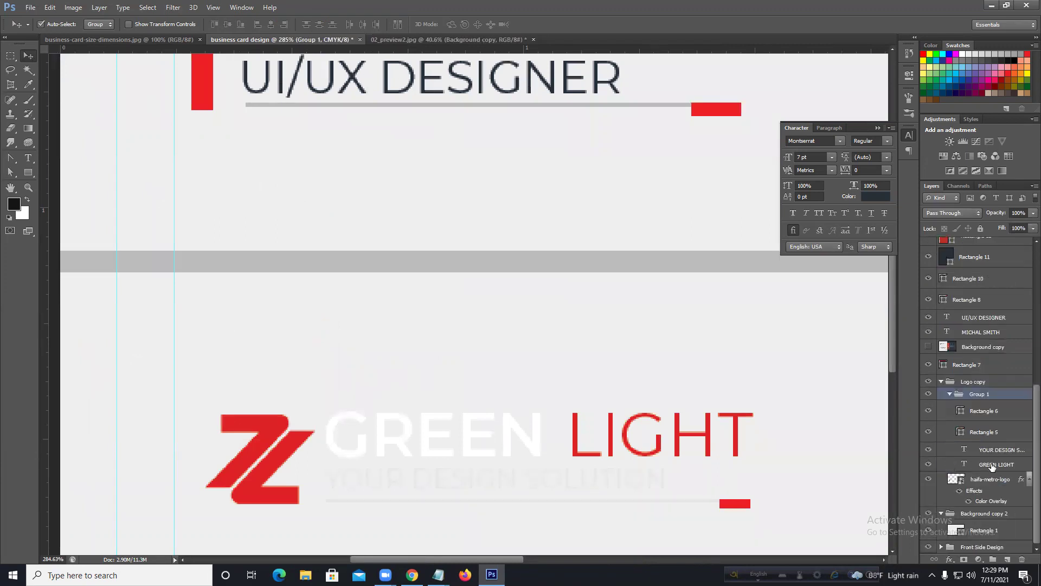
double_click(991, 465)
double_click(963, 464)
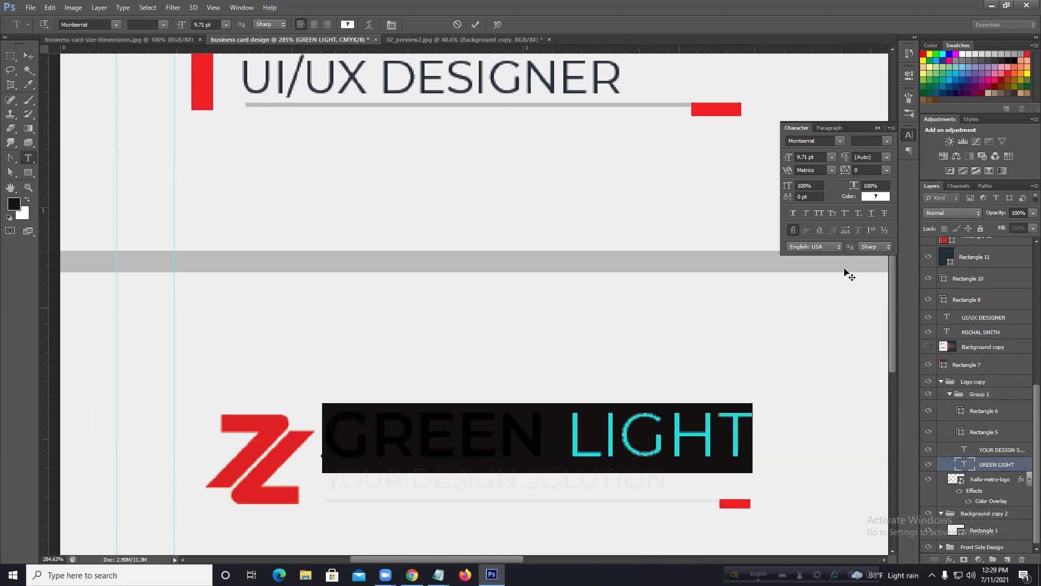
scroll(499, 296, "down", 3)
scroll(499, 296, "down", 2)
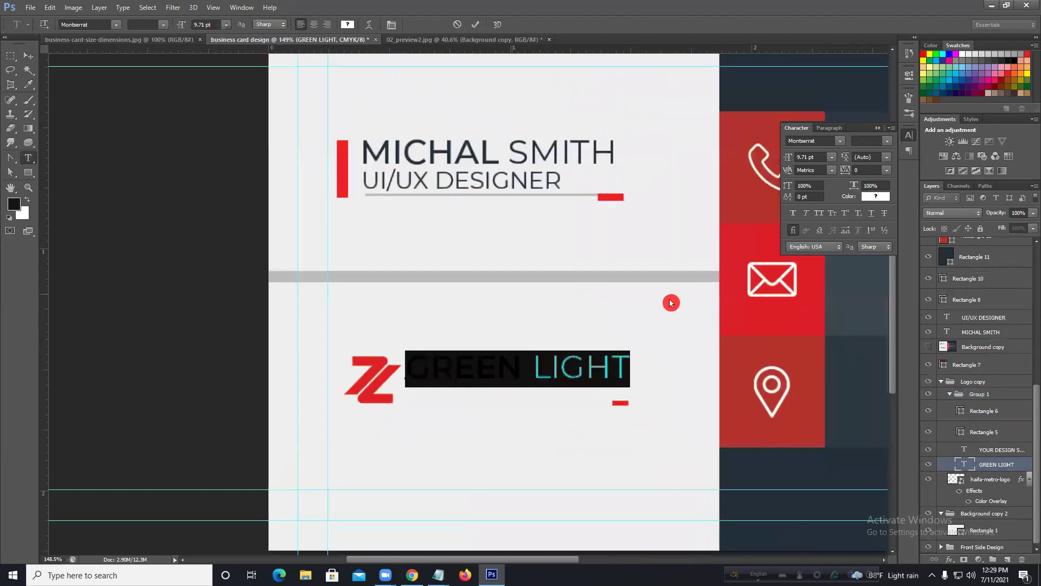
left_click(876, 199)
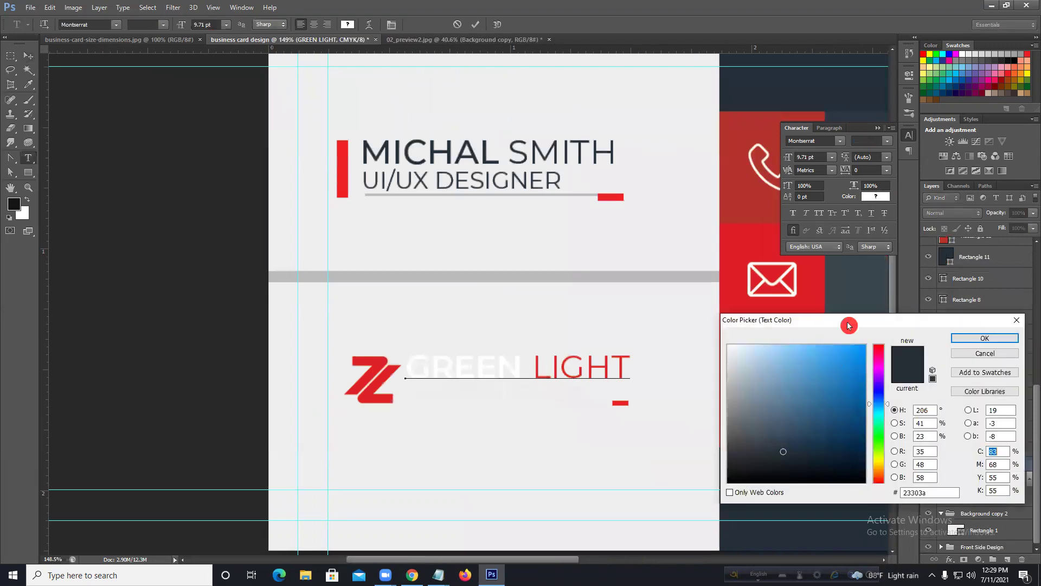
left_click_drag(865, 321, 837, 391)
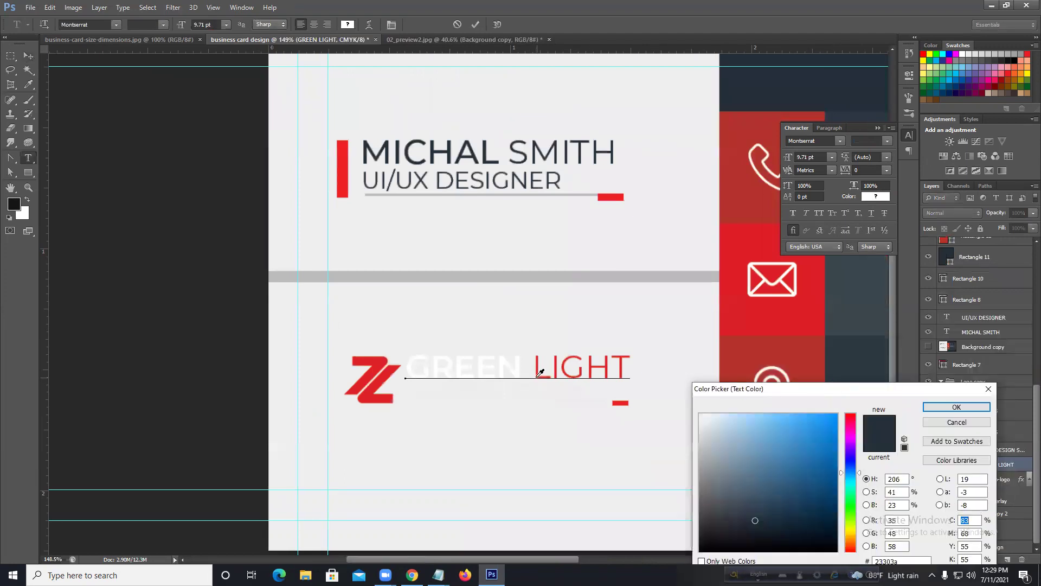
left_click(956, 422)
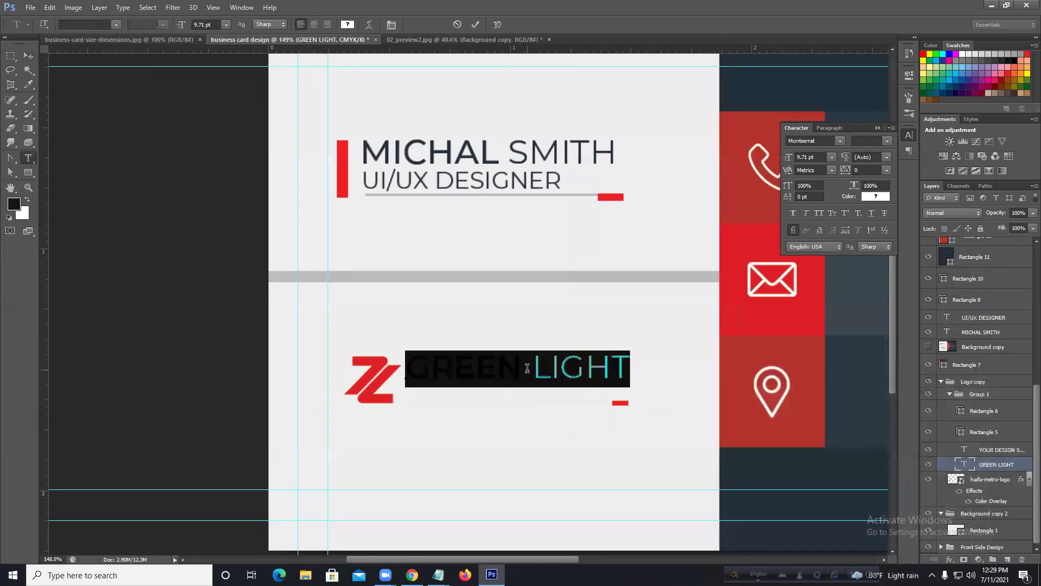
Step: Colour the word GREEN dark grey
left_click_drag(527, 368, 407, 361)
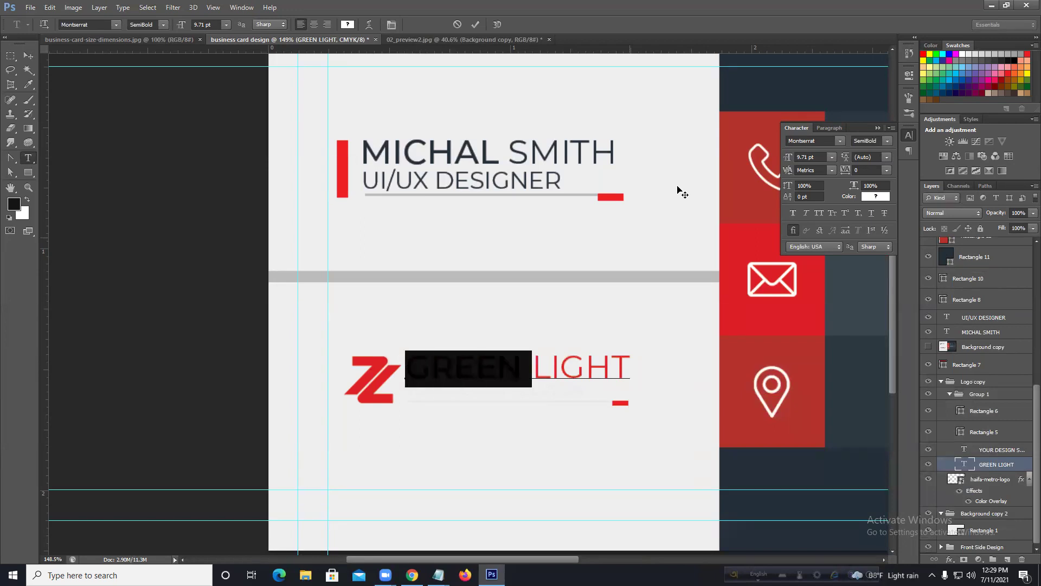
left_click(876, 196)
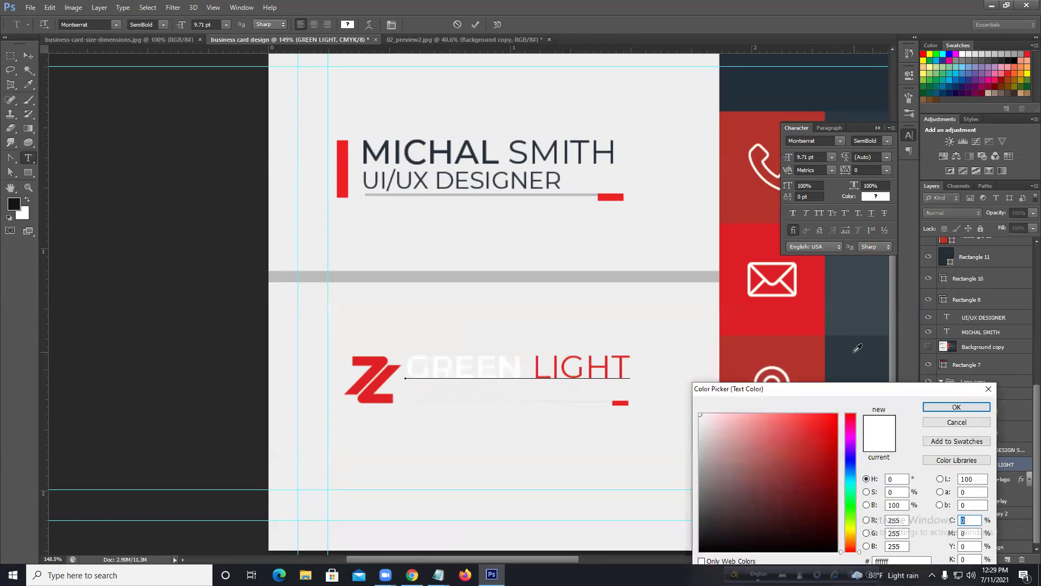
left_click(952, 408)
left_click(838, 247)
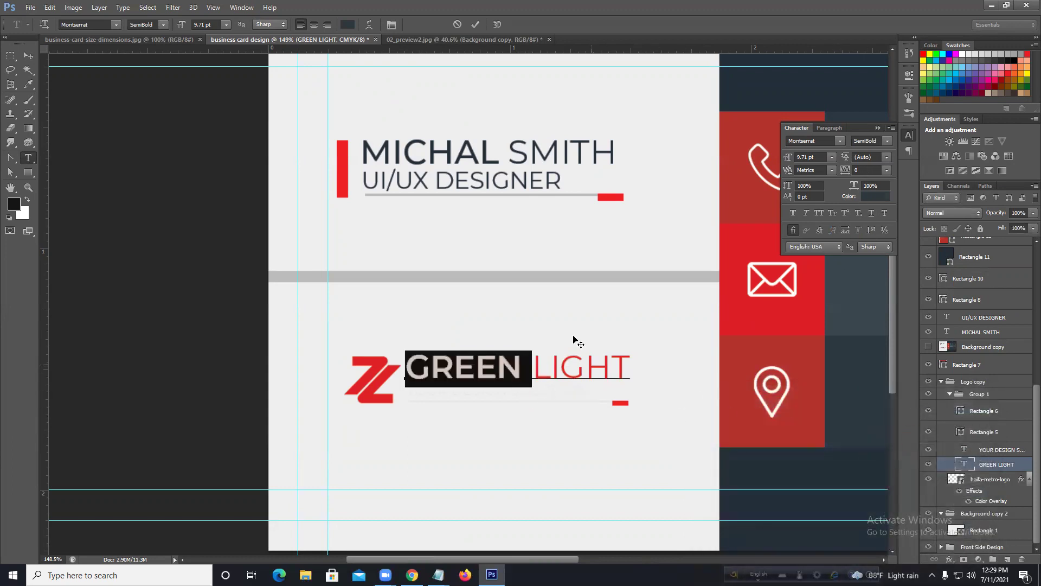
left_click(475, 25)
key("v")
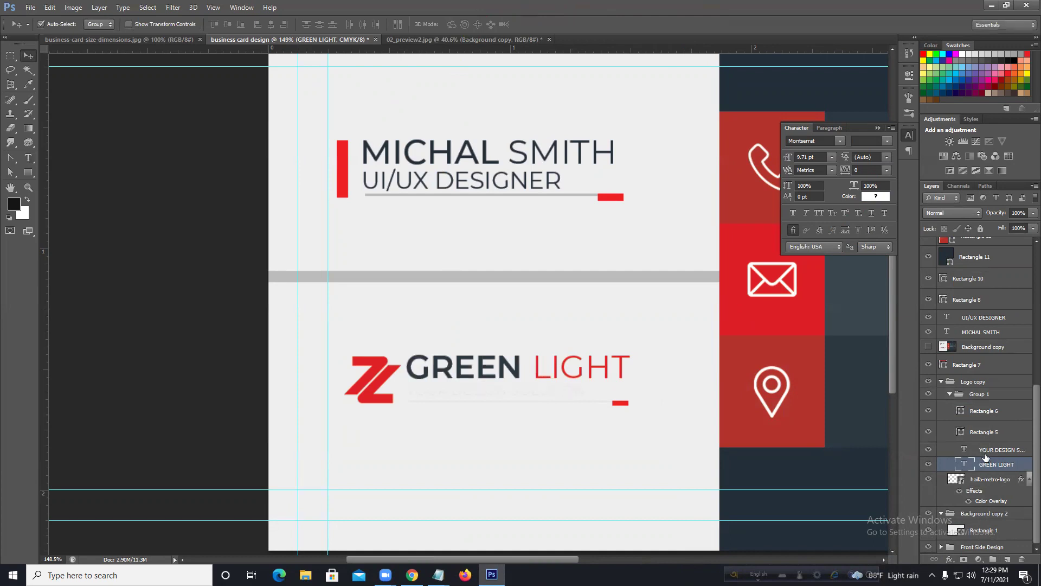
Step: Give YOUR DESIGN SOLUTION the same dark colour, sampled from GREEN
left_click(985, 452)
left_click(874, 197)
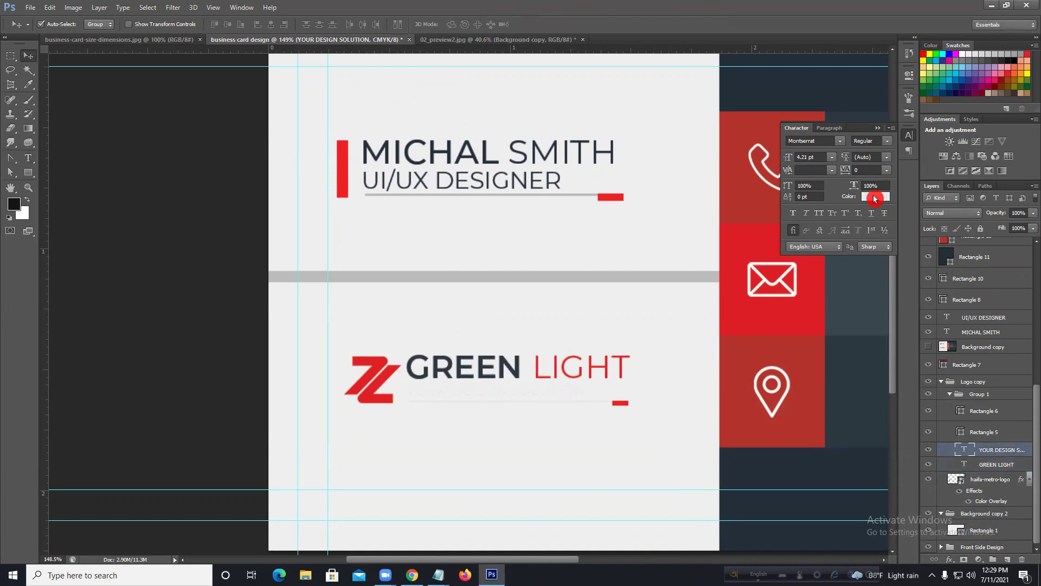
left_click(482, 365)
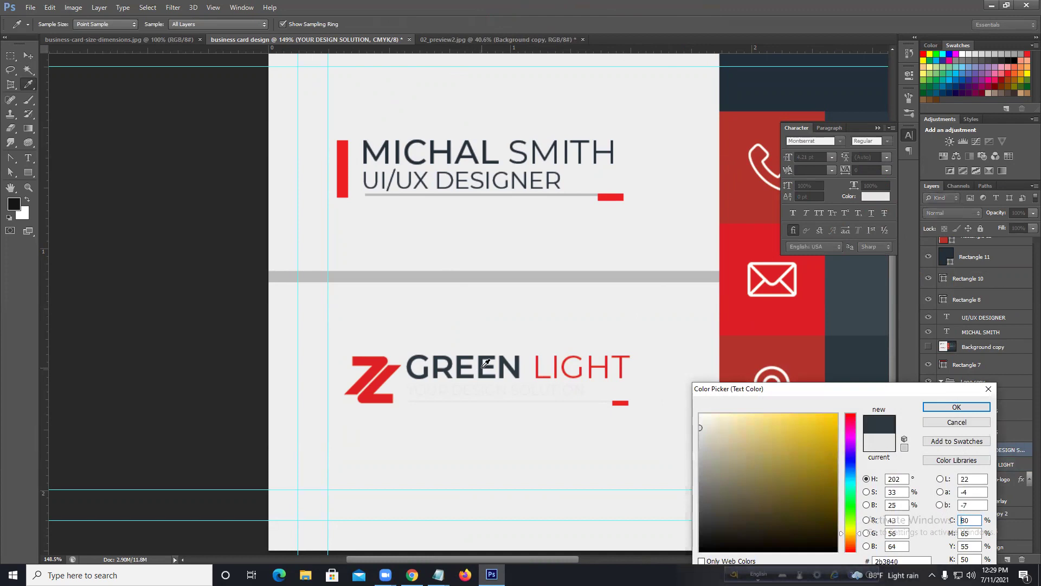
key("Return")
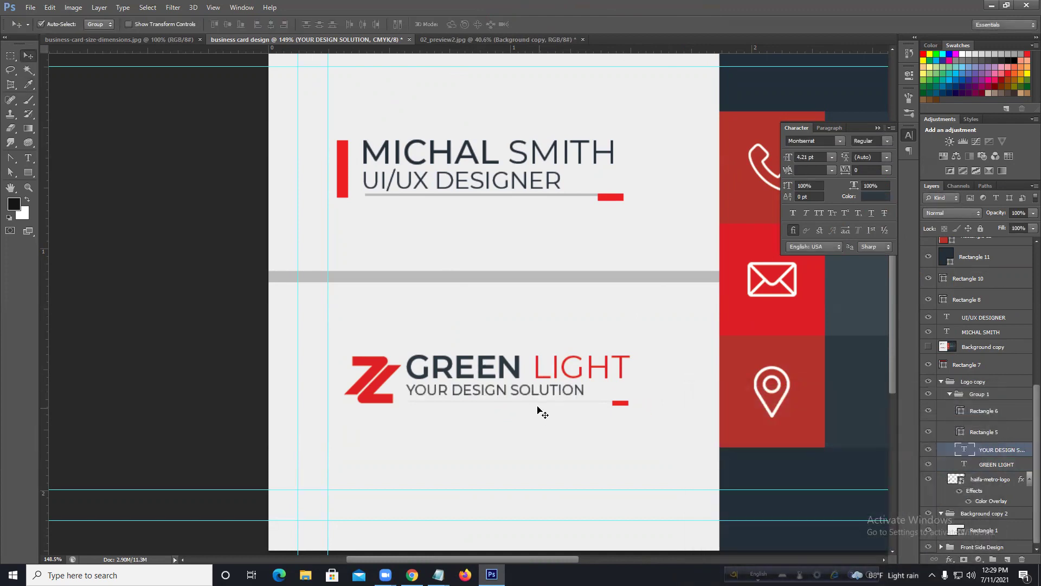
Step: Recolour the tagline underline grey, sampled from the card's grey stripe
left_click(539, 404)
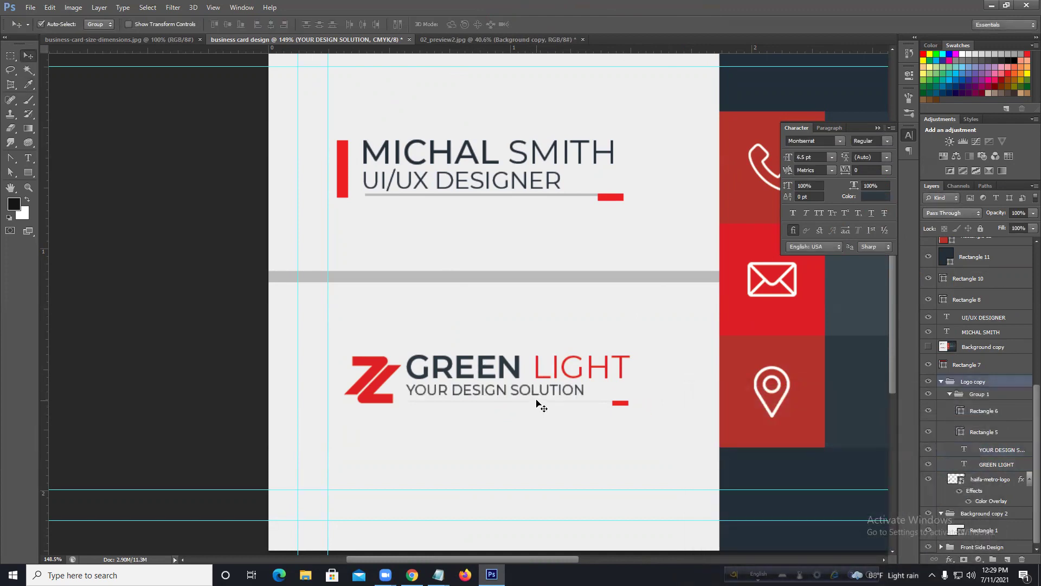
double_click(960, 432)
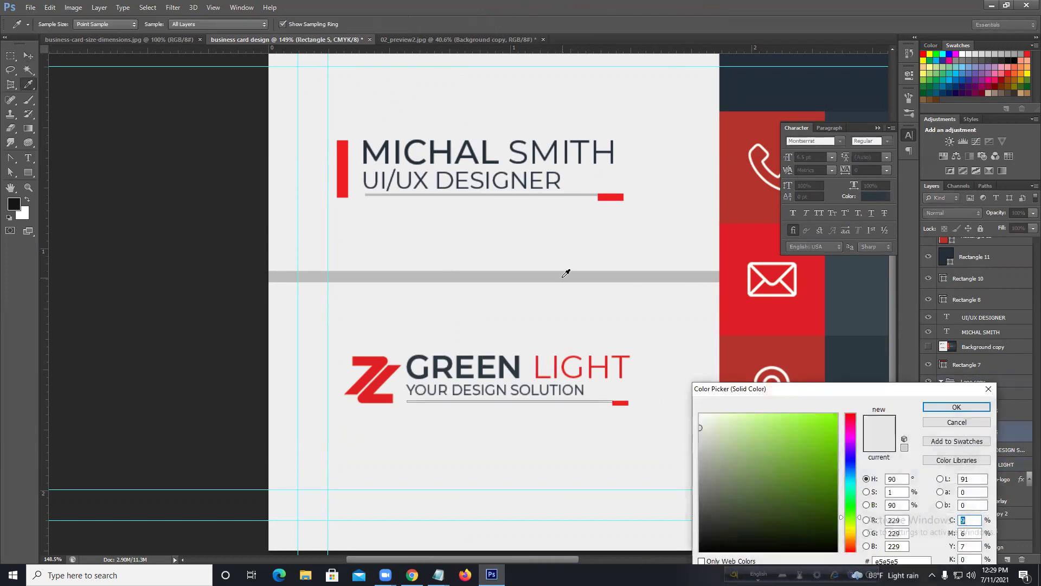
left_click(565, 273)
left_click(976, 406)
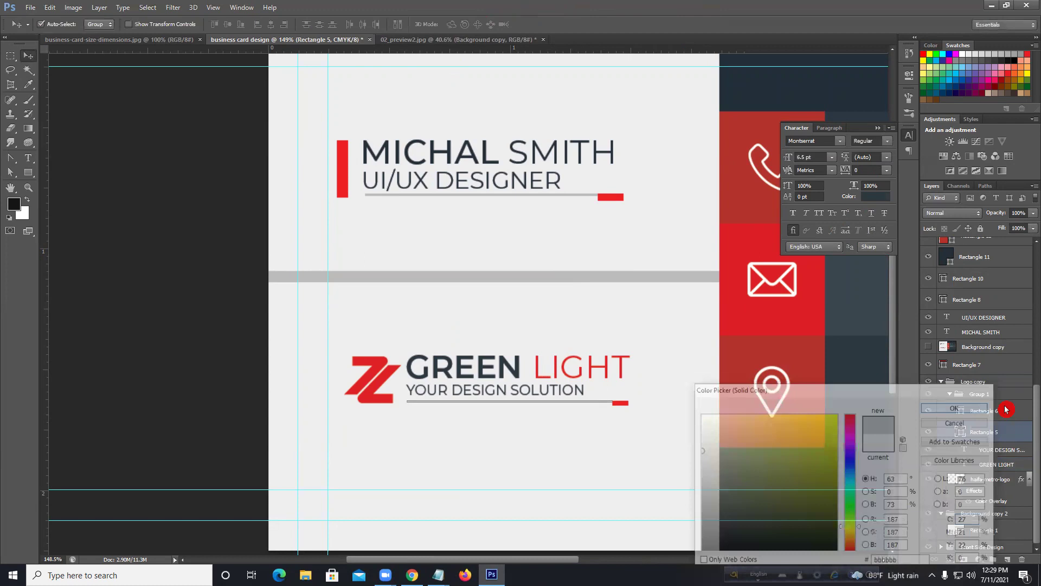
left_click(974, 257)
Step: Pan the view to the card's dark back side
scroll(627, 253, "down", 3)
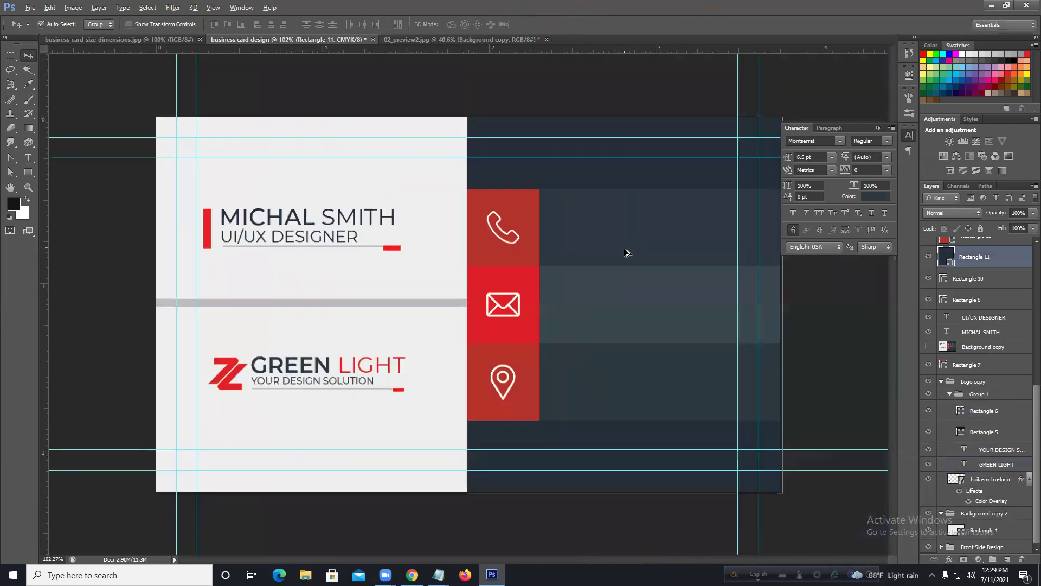
scroll(505, 309, "down", 1)
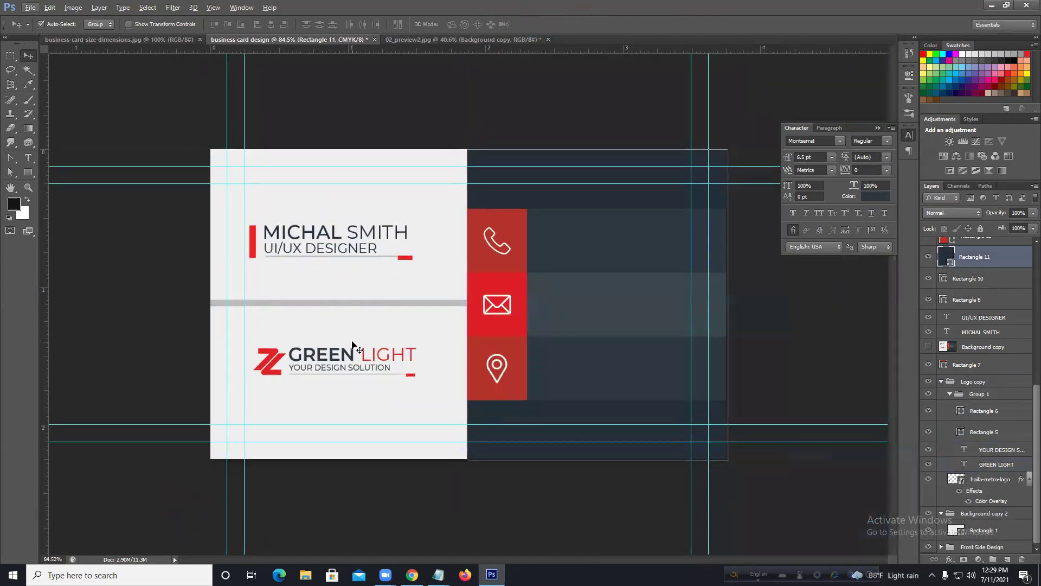
scroll(288, 350, "up", 2)
scroll(291, 318, "up", 2)
left_click_drag(369, 341, 498, 324)
left_click_drag(410, 320, 262, 339)
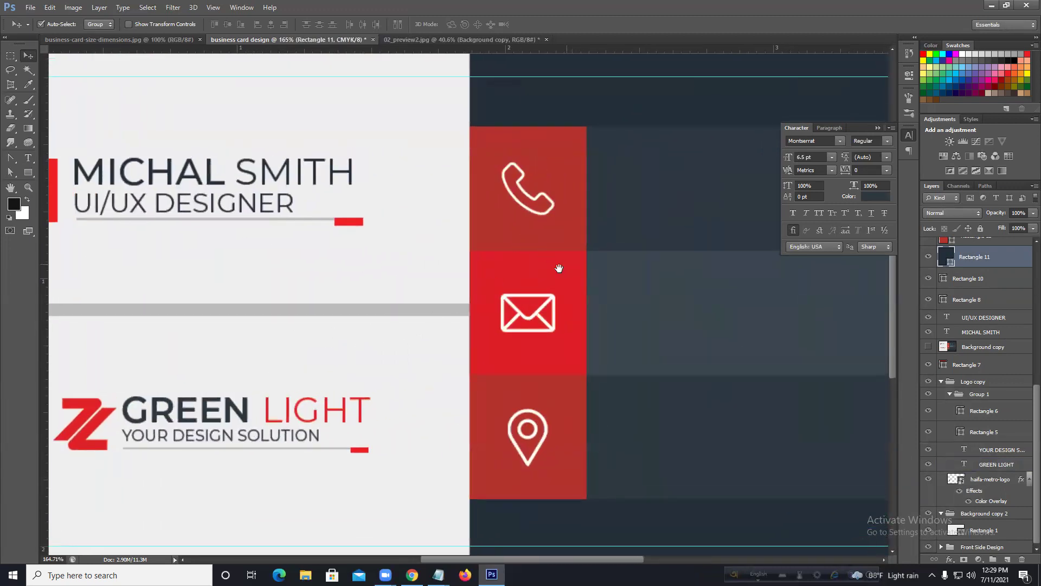
left_click_drag(558, 269, 447, 262)
left_click_drag(466, 291, 466, 294)
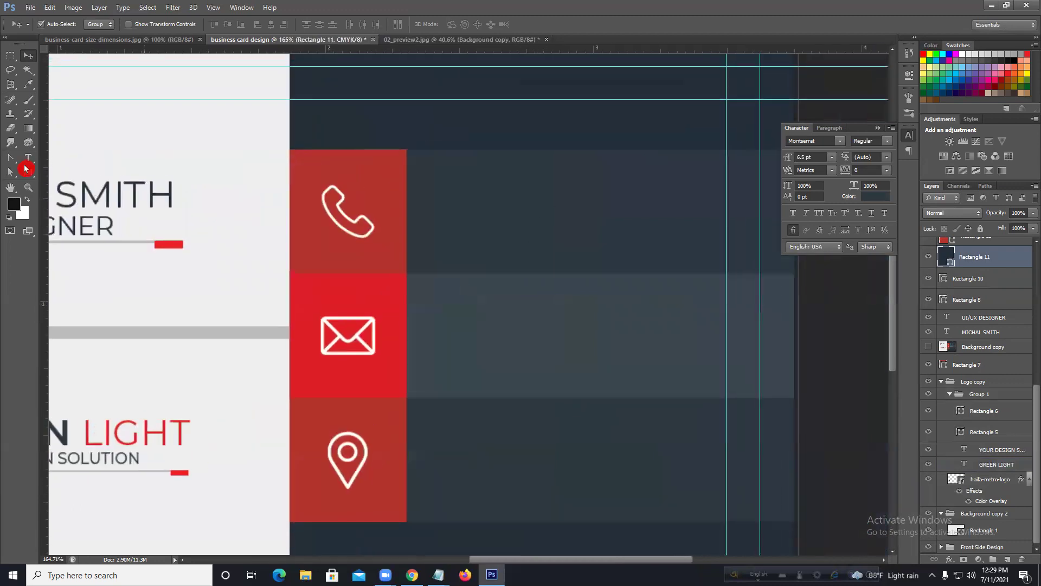
Step: Add a placeholder phone number text line beside the phone icon
left_click(28, 158)
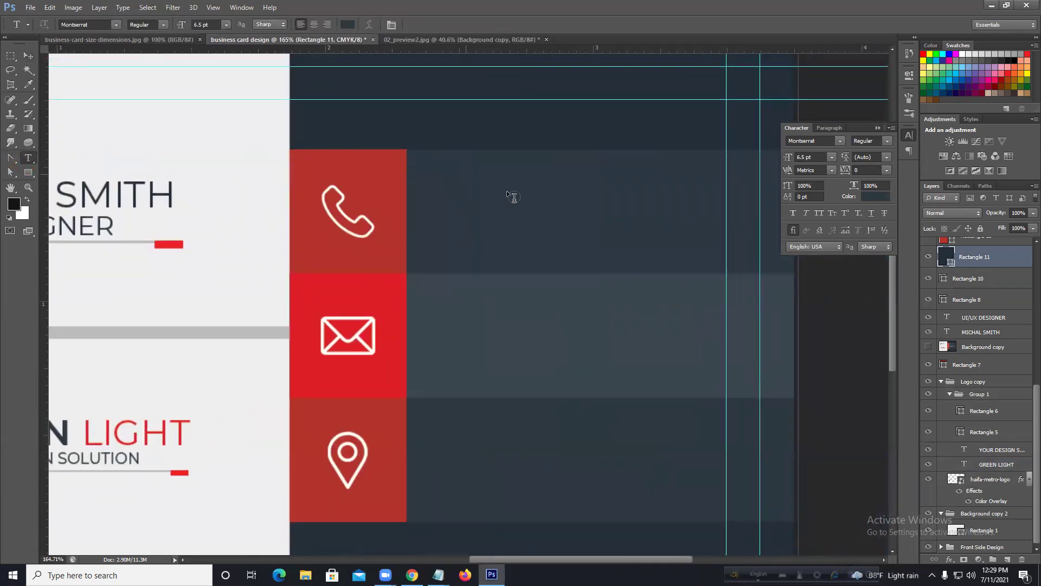
left_click(35, 58)
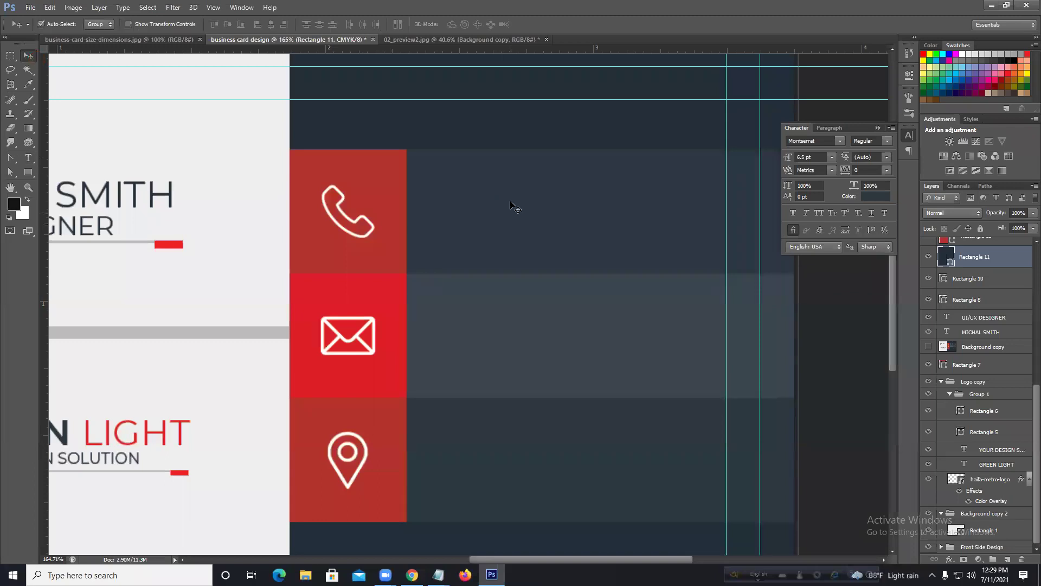
left_click(618, 278)
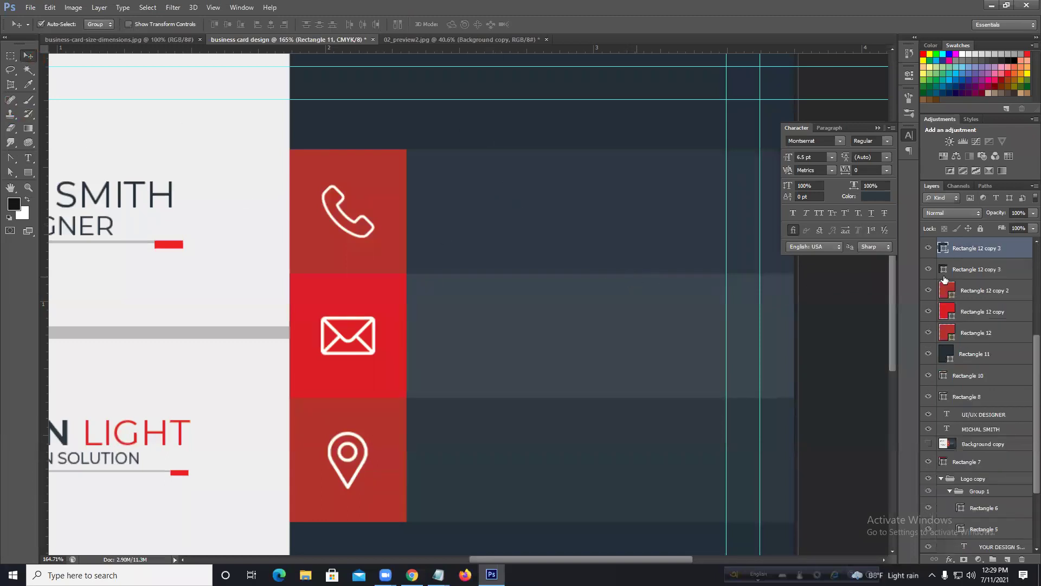
left_click(28, 163)
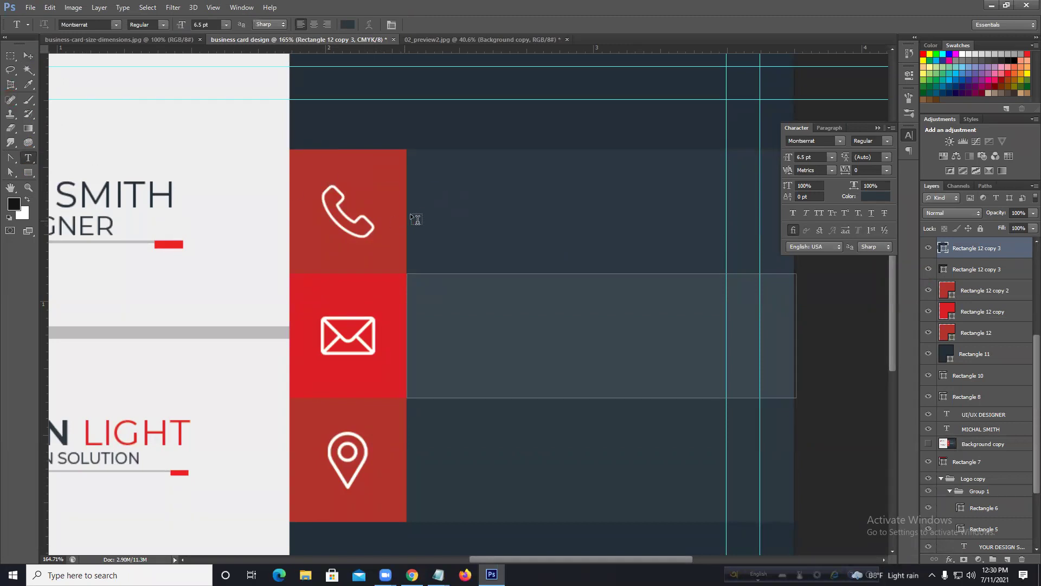
left_click(436, 184)
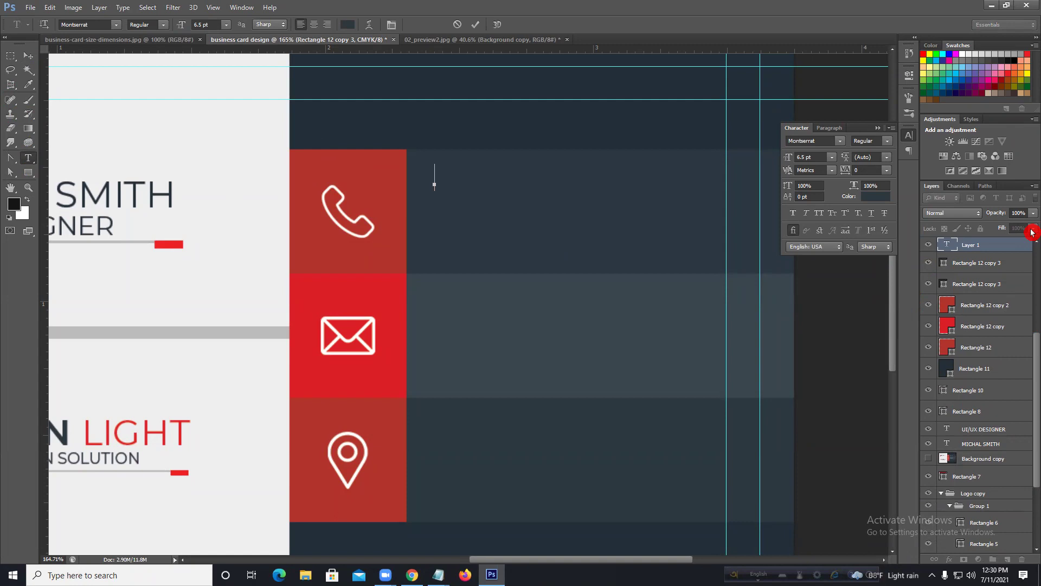
type("12")
type("34")
type("56")
left_click(475, 24)
Step: Make the phone number white (#ffffff) at 8 pt
left_click(875, 197)
type("ffffff")
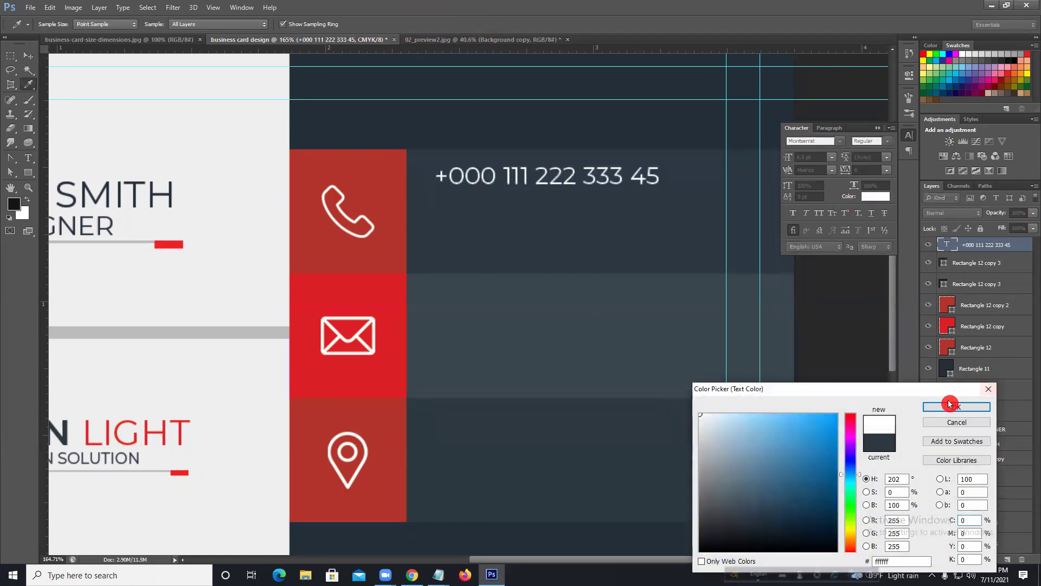
left_click(951, 407)
left_click(818, 156)
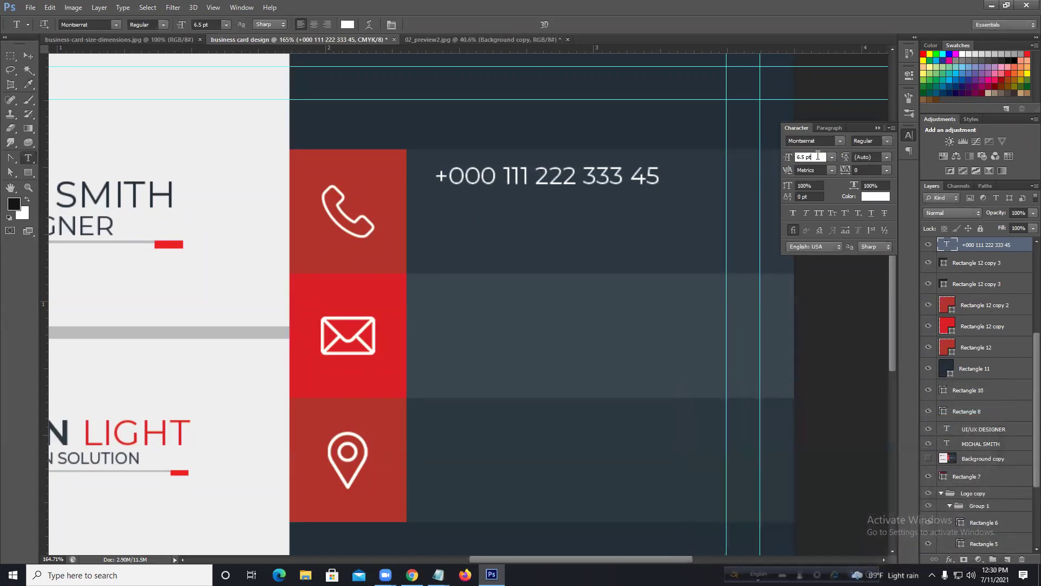
type("8.5")
key("Return")
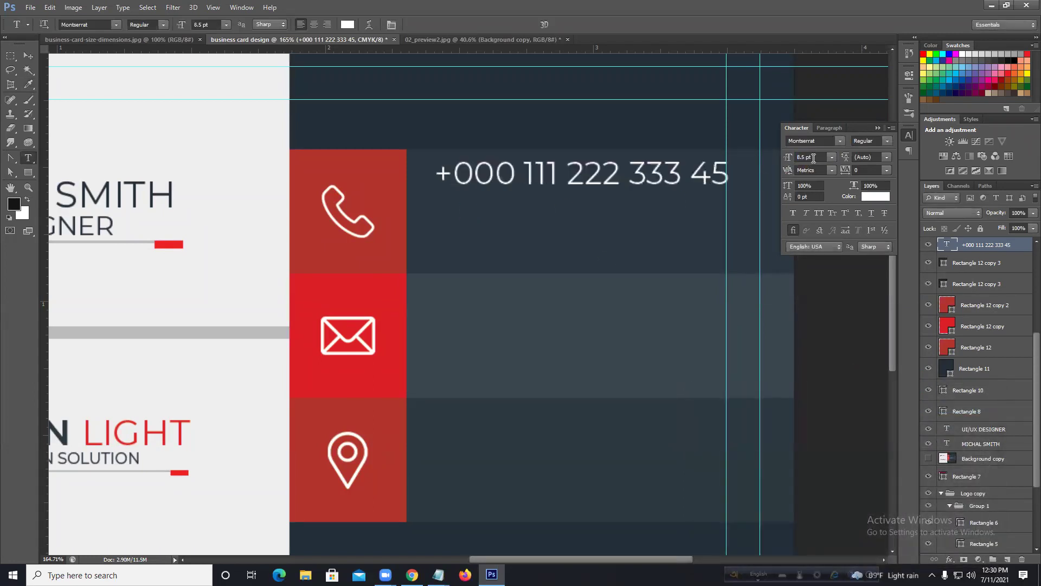
type("8")
key("Return")
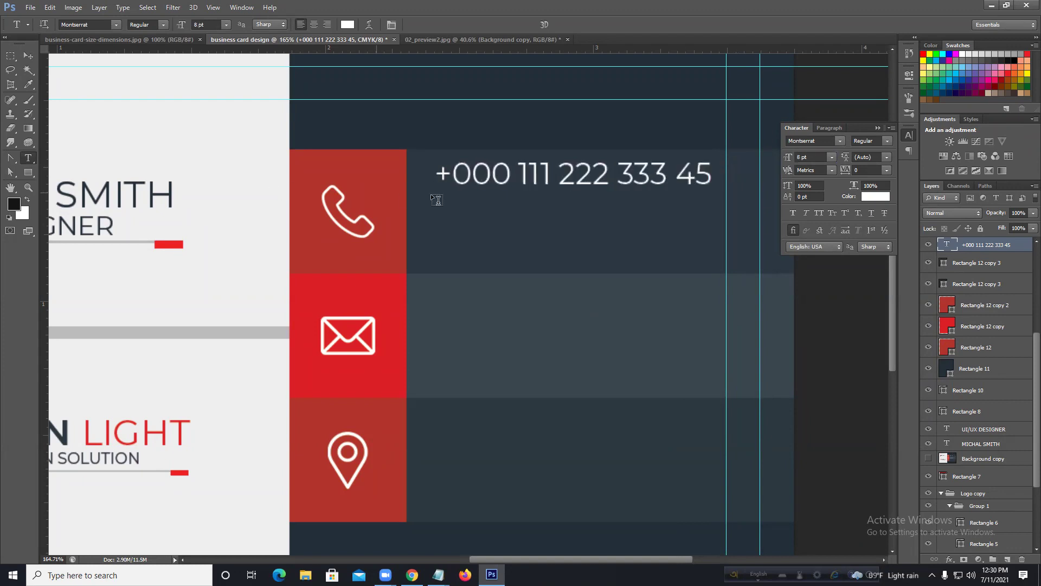
left_click(28, 56)
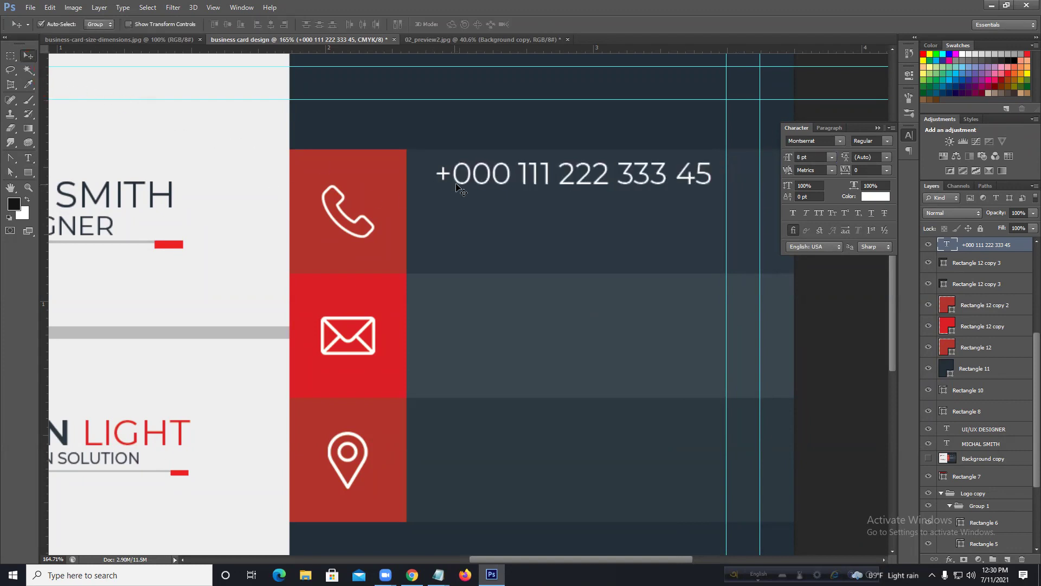
Step: Move the phone number beside the icon and check the 02_preview2.jpg reference
left_click_drag(461, 186, 455, 213)
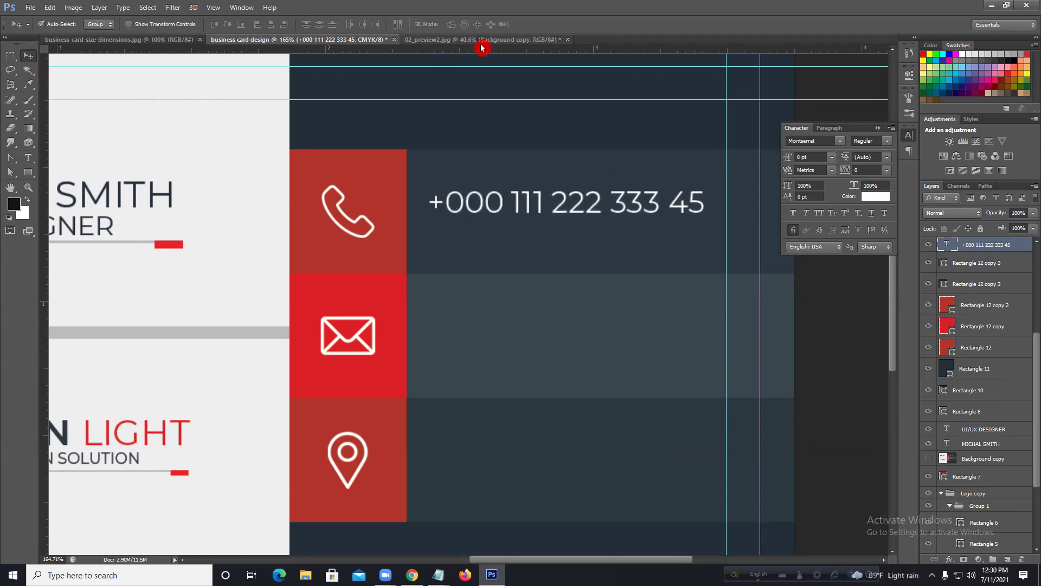
left_click(481, 41)
scroll(446, 226, "up", 5)
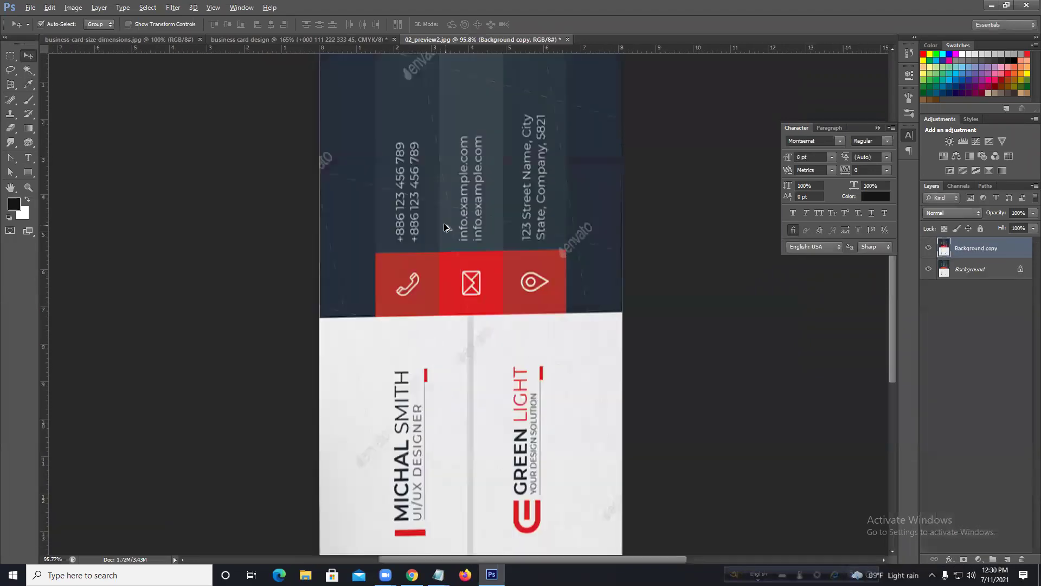
scroll(445, 227, "down", 3)
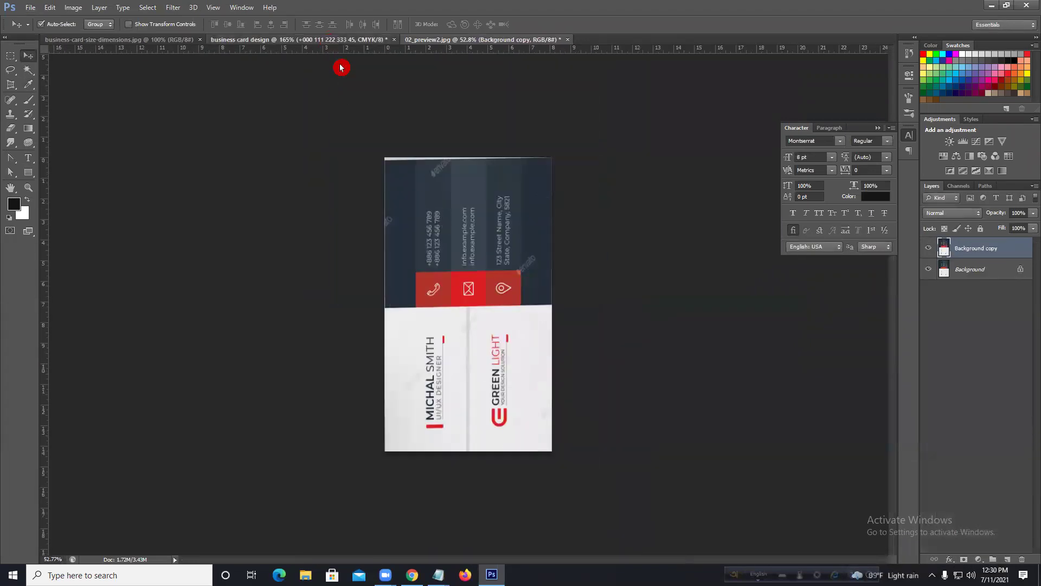
left_click(342, 40)
Step: Show Background copy above the back-side rectangles and align the phone number over its reference
scroll(944, 380, "down", 2)
scroll(943, 423, "down", 2)
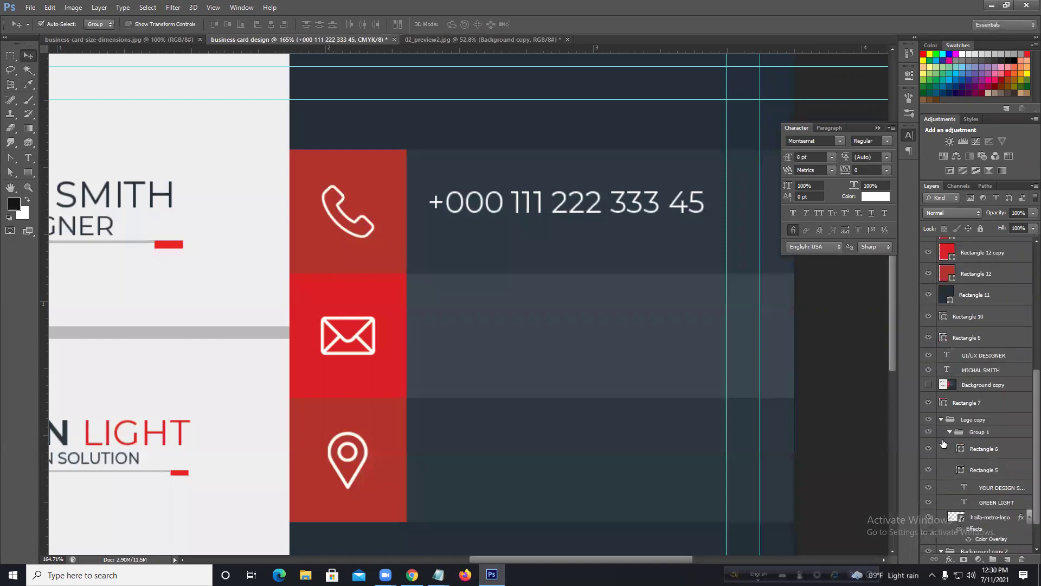
left_click(929, 385)
scroll(983, 398, "up", 3)
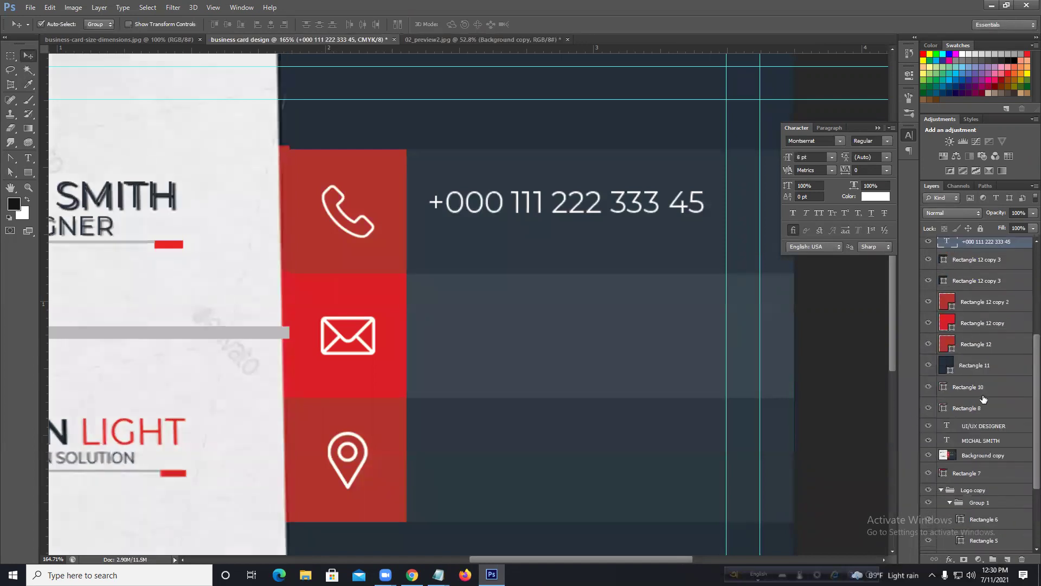
left_click(985, 454)
key("ctrl+bracketright")
key("ctrl+bracketright")
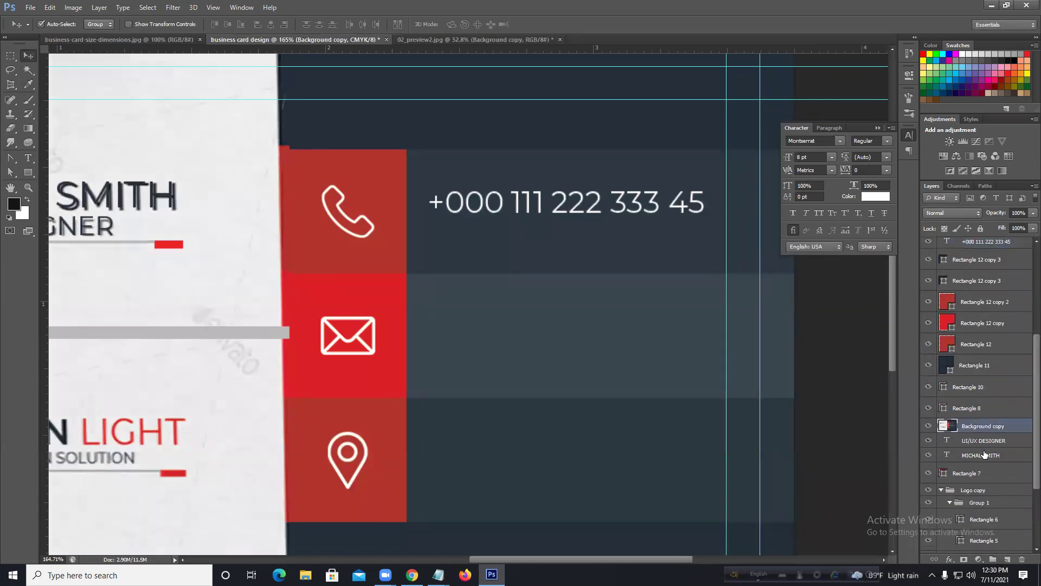
key("ctrl+bracketright")
key("ctrl+bracketright")
key("ctrl+bracketright")
key("ctrl+bracketright")
key("ctrl+bracketright")
key("ctrl+bracketright")
key("ctrl+bracketright")
key("ctrl+bracketright")
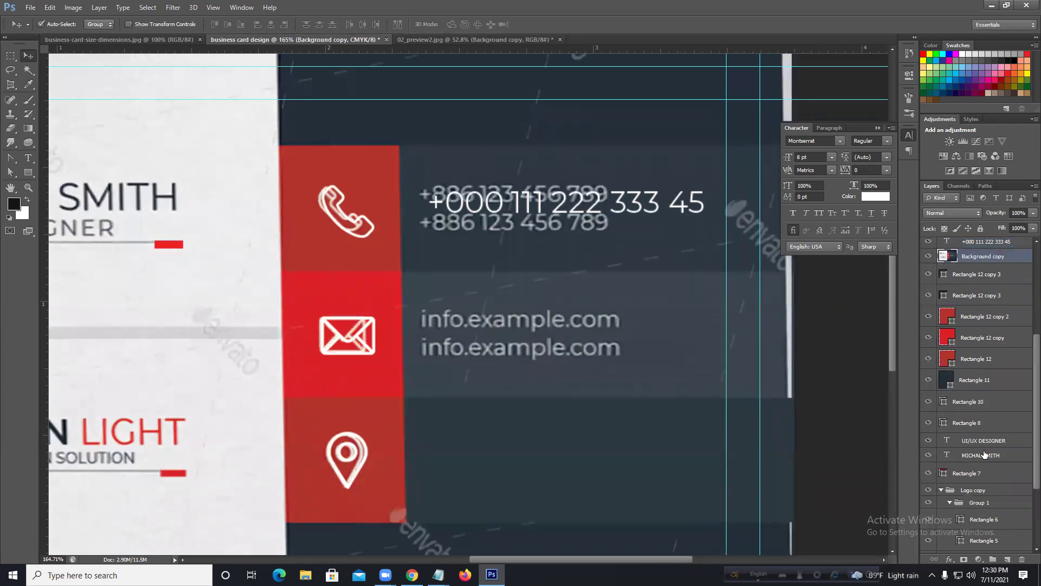
scroll(428, 157, "up", 2)
scroll(428, 158, "up", 2)
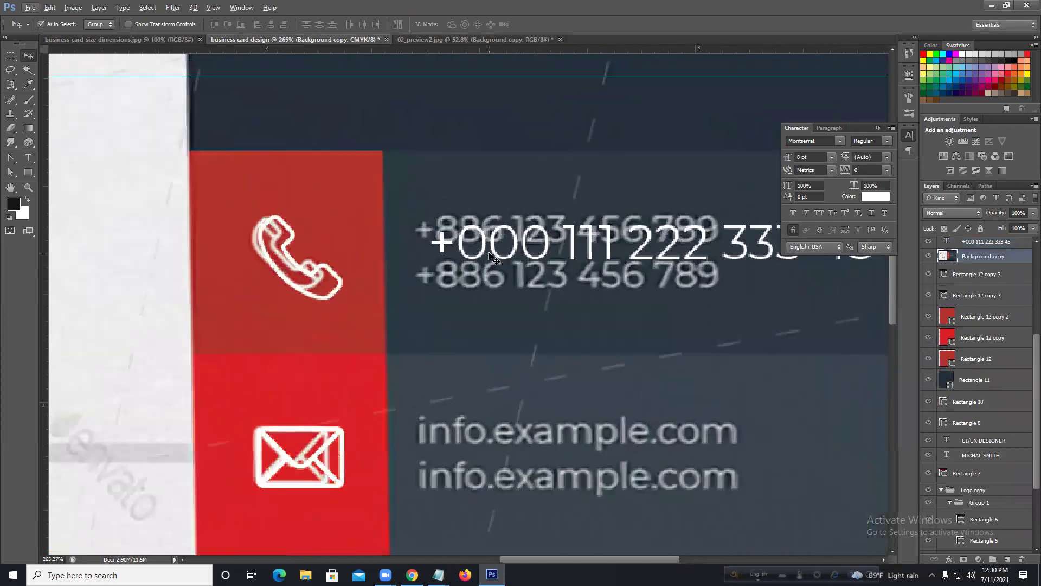
left_click_drag(483, 242, 467, 230)
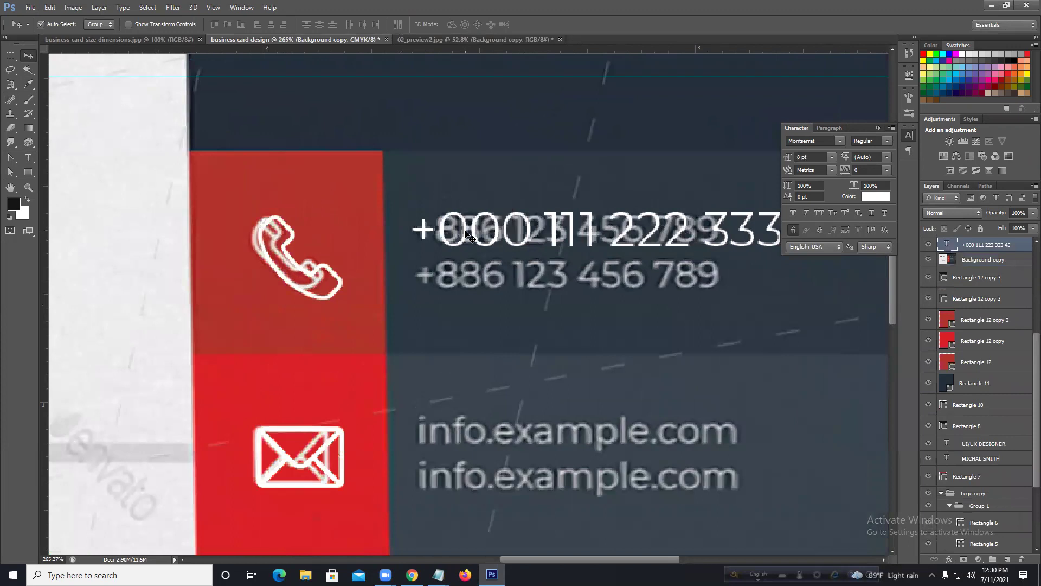
scroll(467, 231, "down", 2)
Step: Shrink the phone number to 6 pt, align it, and duplicate it onto a second line
left_click(816, 157)
scroll(816, 157, "down", 1)
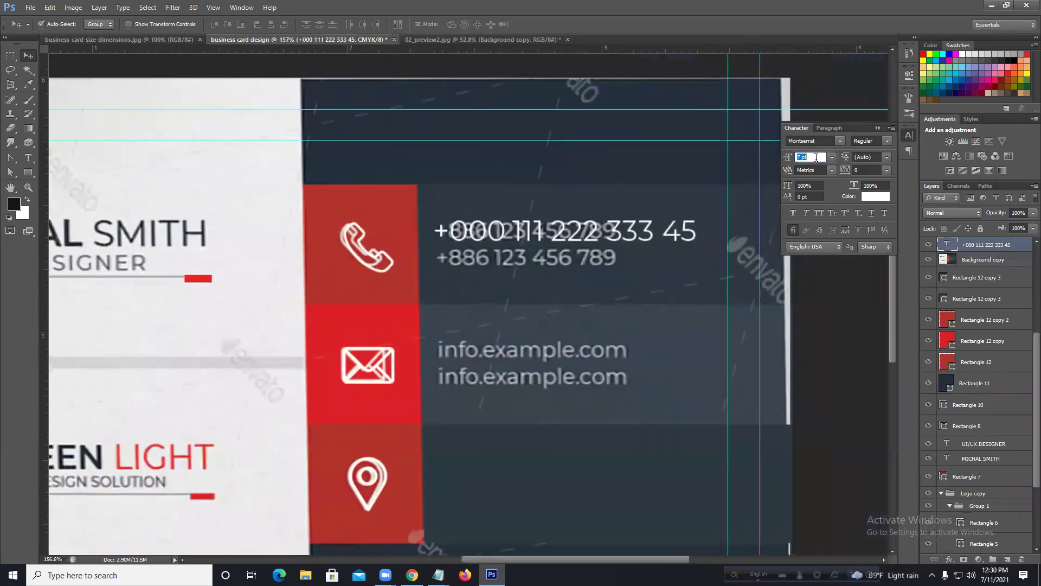
type("6")
key("Return")
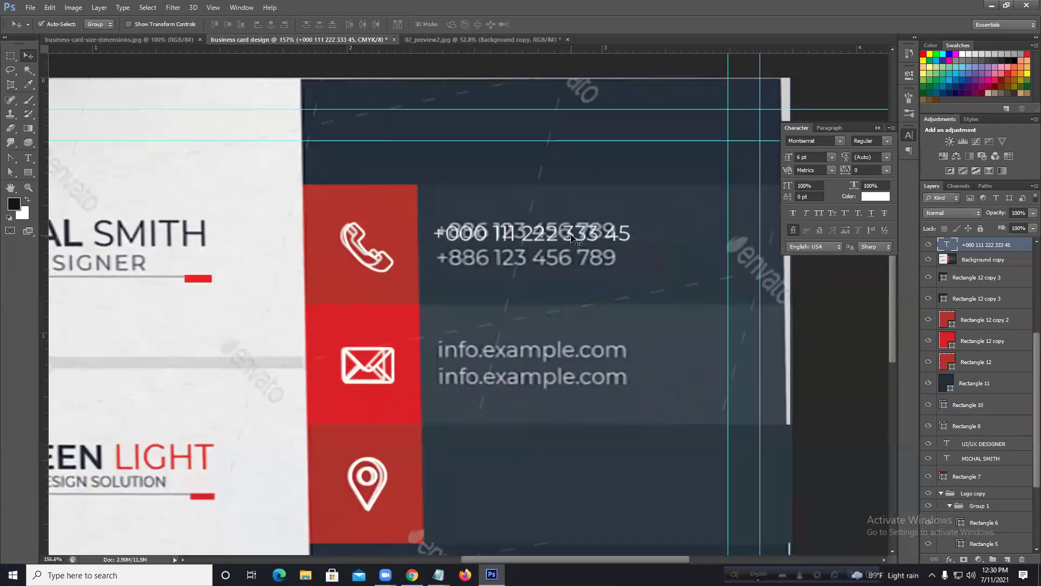
left_click_drag(572, 239, 576, 236)
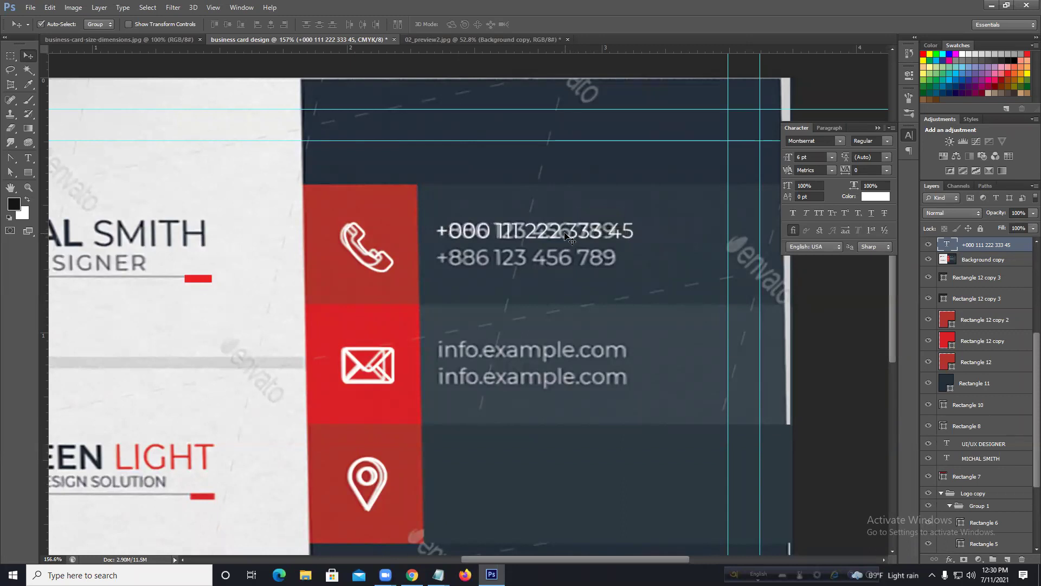
left_click_drag(506, 234, 505, 257)
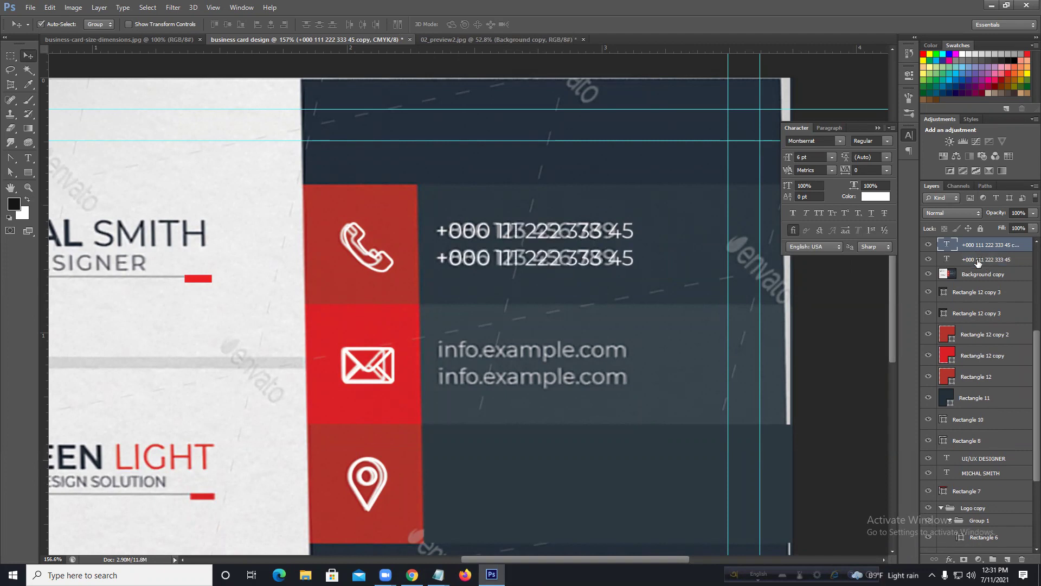
Step: Copy both number lines down to the mail and location rows
left_click(977, 261, "shift")
left_click_drag(574, 262, 593, 381)
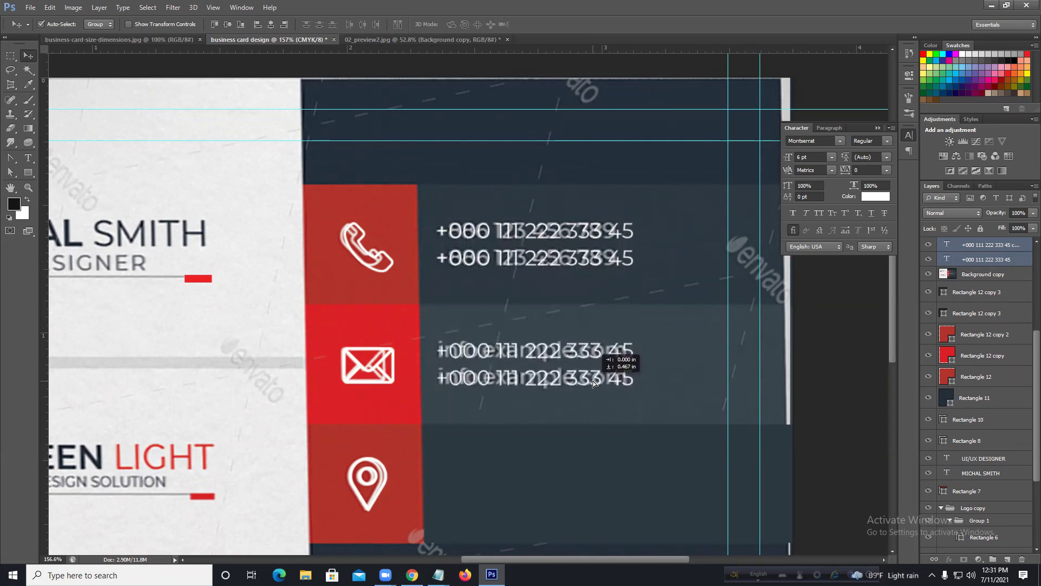
left_click_drag(593, 382, 632, 359)
scroll(631, 324, "down", 2)
scroll(633, 326, "down", 2)
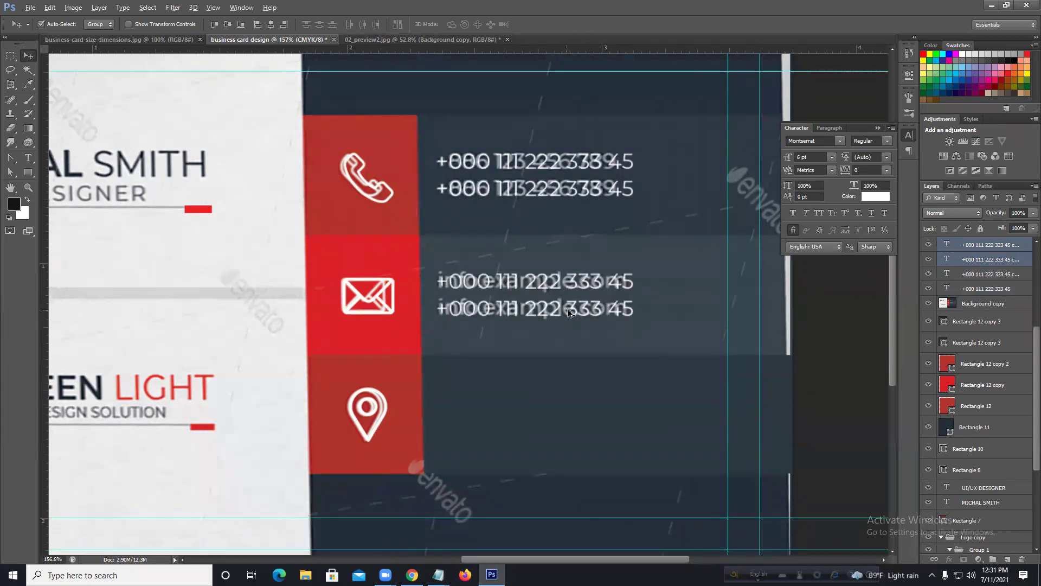
left_click_drag(576, 310, 583, 419)
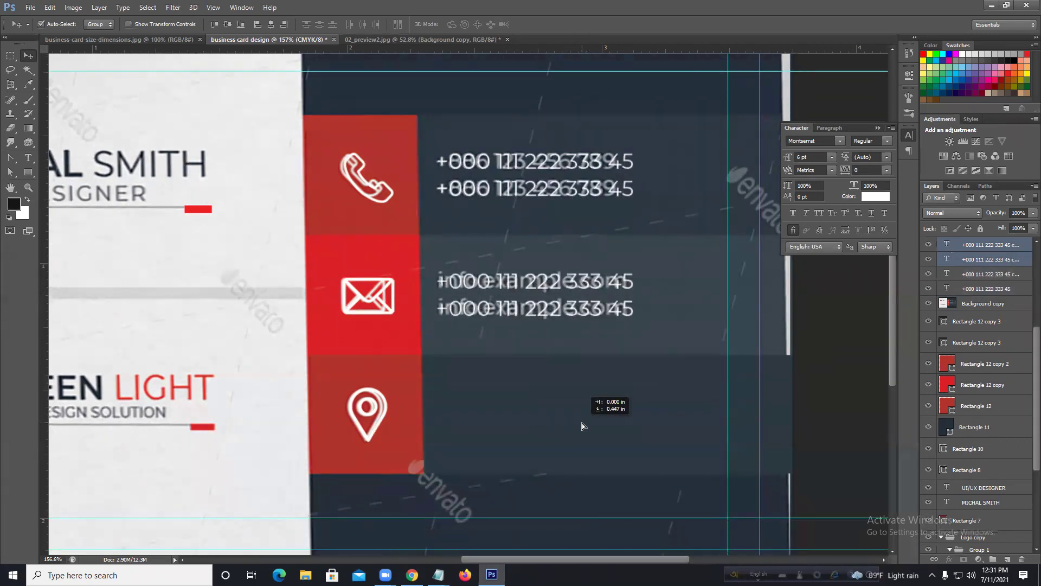
left_click_drag(583, 420, 583, 420)
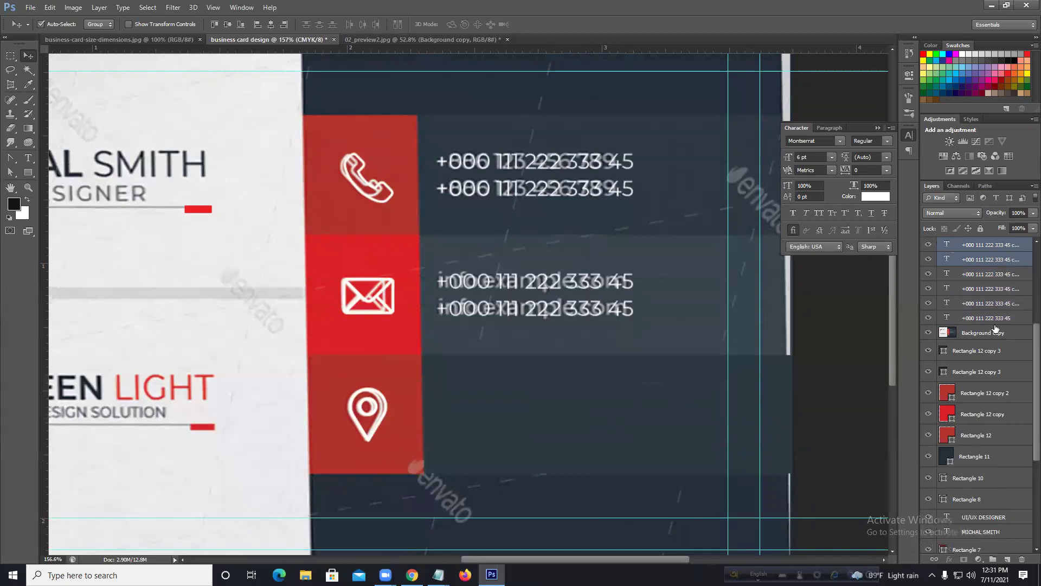
Step: Hide the Background copy overlay and move Rectangle 12 copy 3 below the text layers
left_click(928, 334)
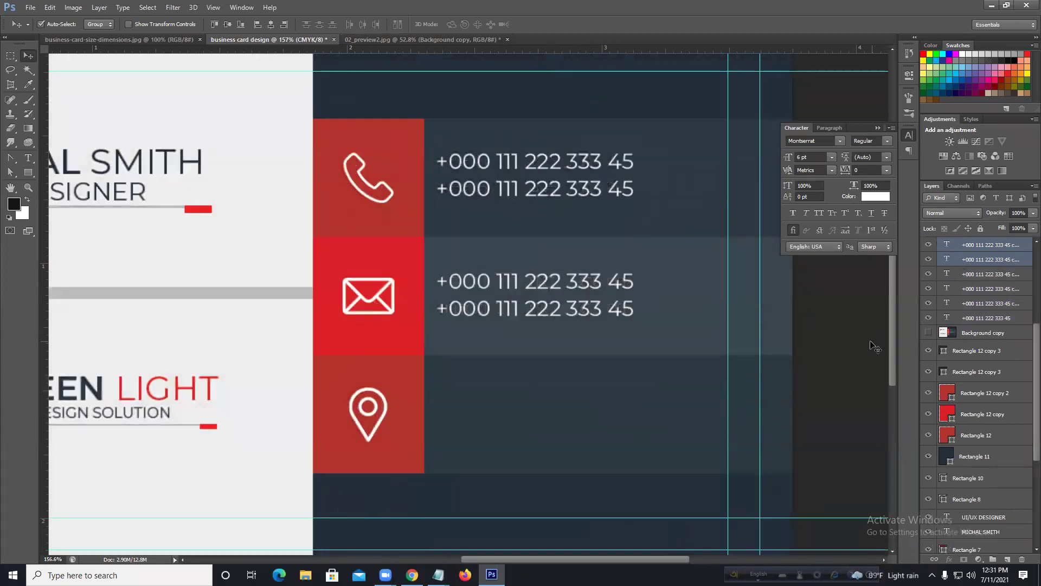
scroll(994, 331, "up", 3)
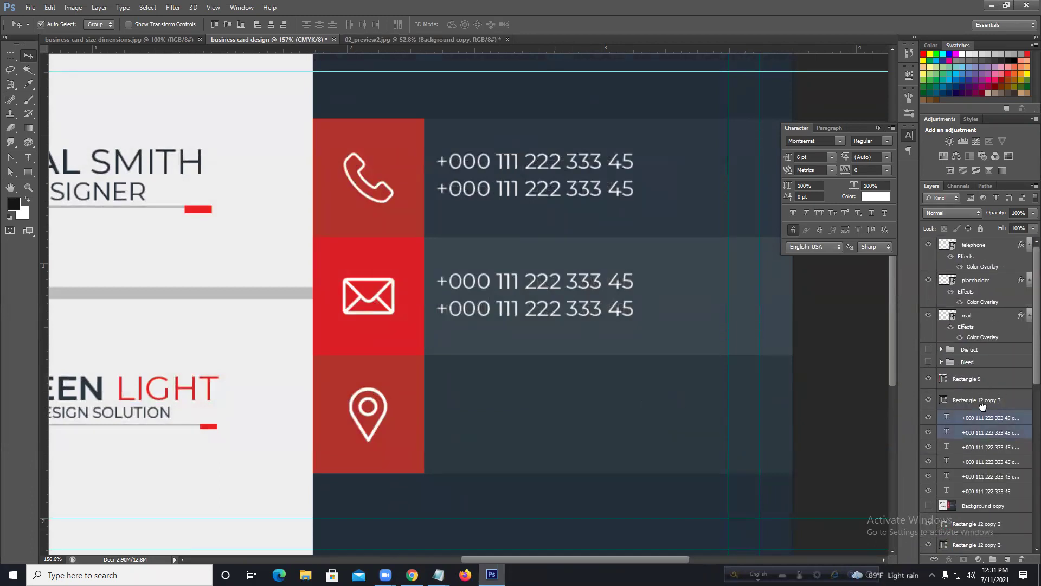
left_click_drag(989, 414, 989, 498)
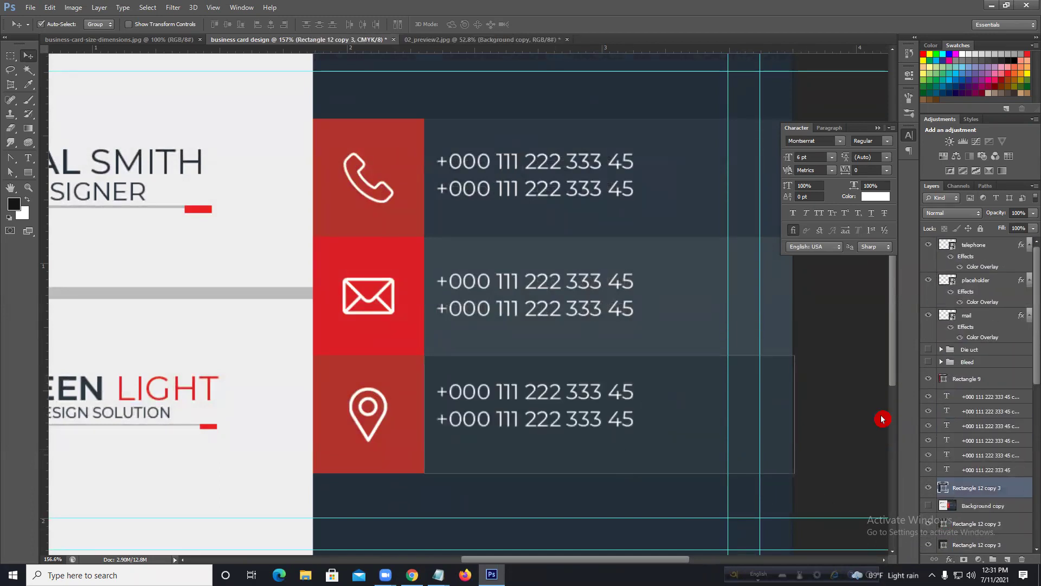
scroll(884, 418, "down", 1)
left_click(814, 361)
scroll(728, 347, "down", 2)
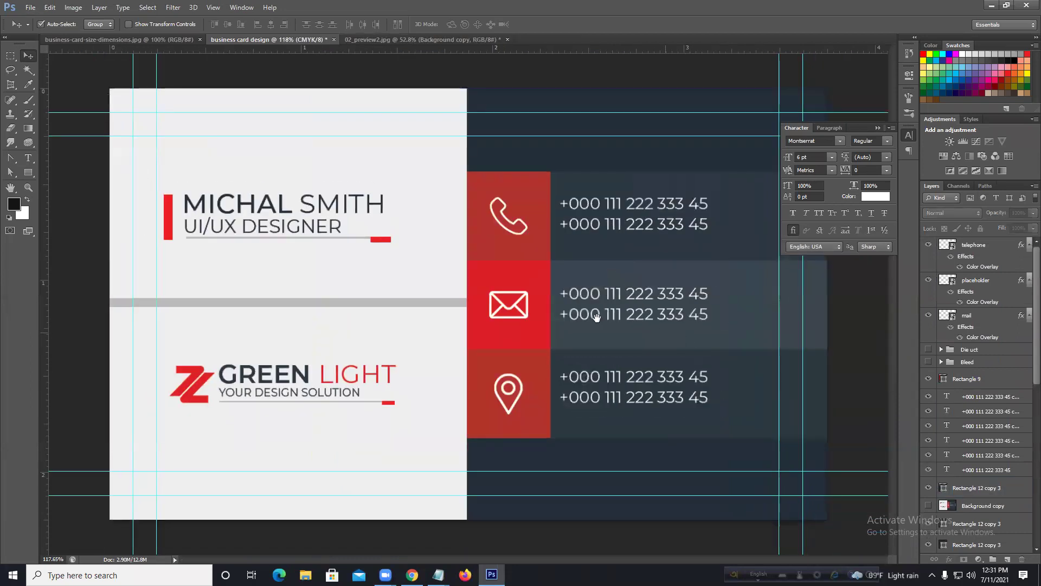
Step: Select all six contact text layers in the Layers panel
scroll(592, 313, "up", 2)
scroll(661, 251, "up", 1)
scroll(521, 163, "right", 2)
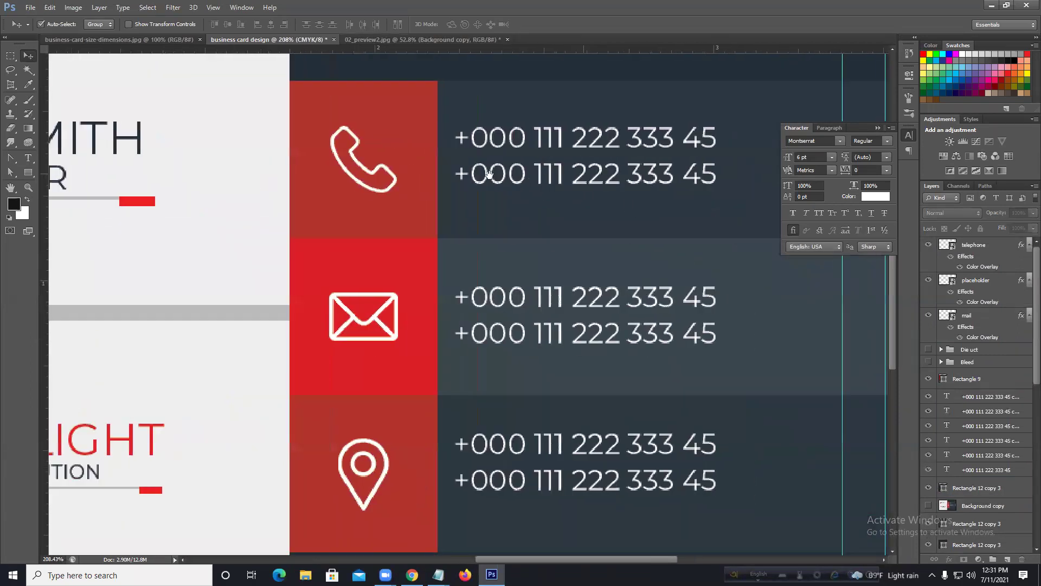
scroll(483, 176, "right", 3)
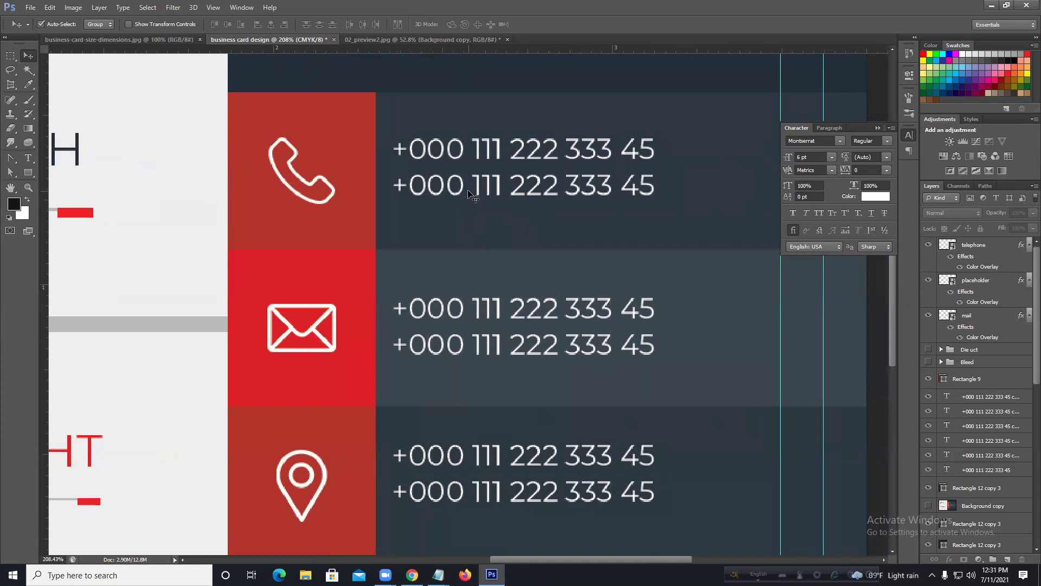
left_click(986, 470)
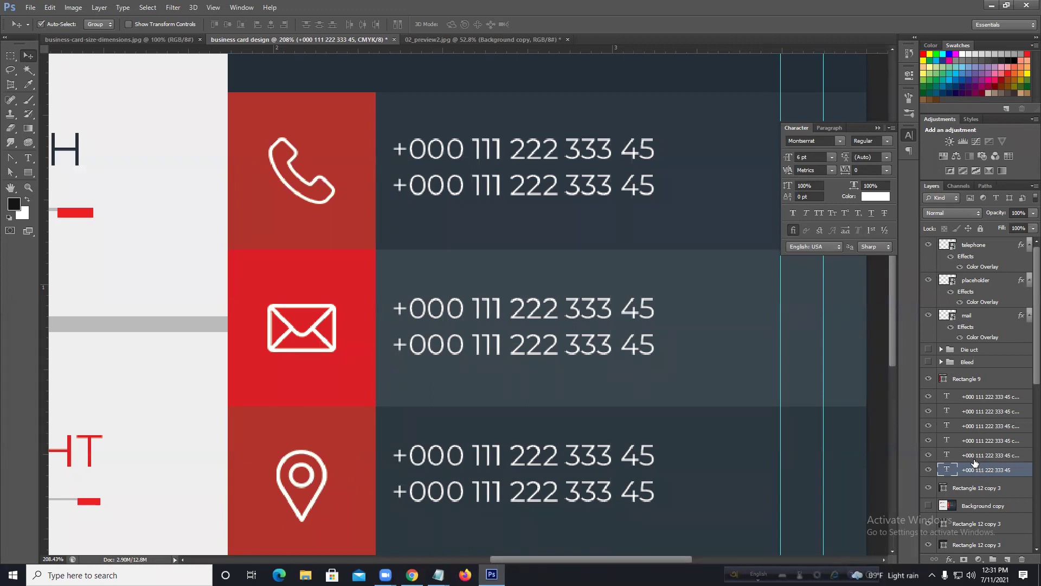
left_click(974, 456)
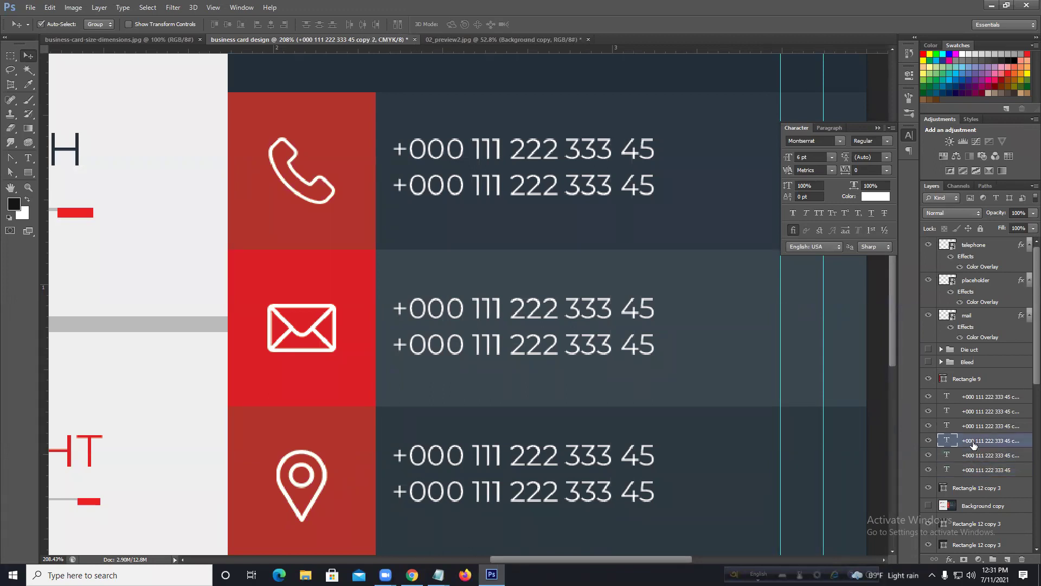
left_click(984, 471)
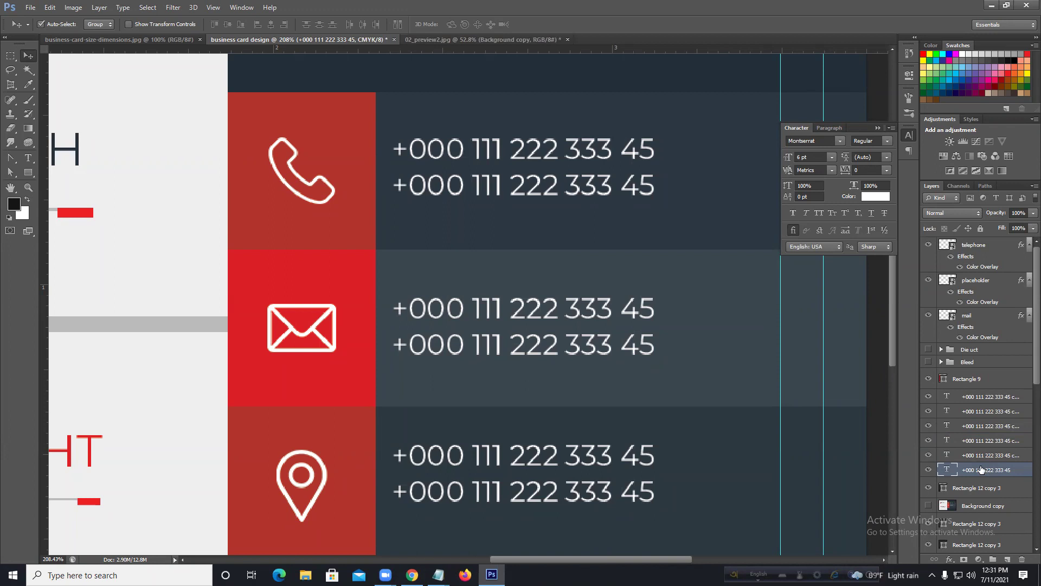
left_click(985, 396, "shift")
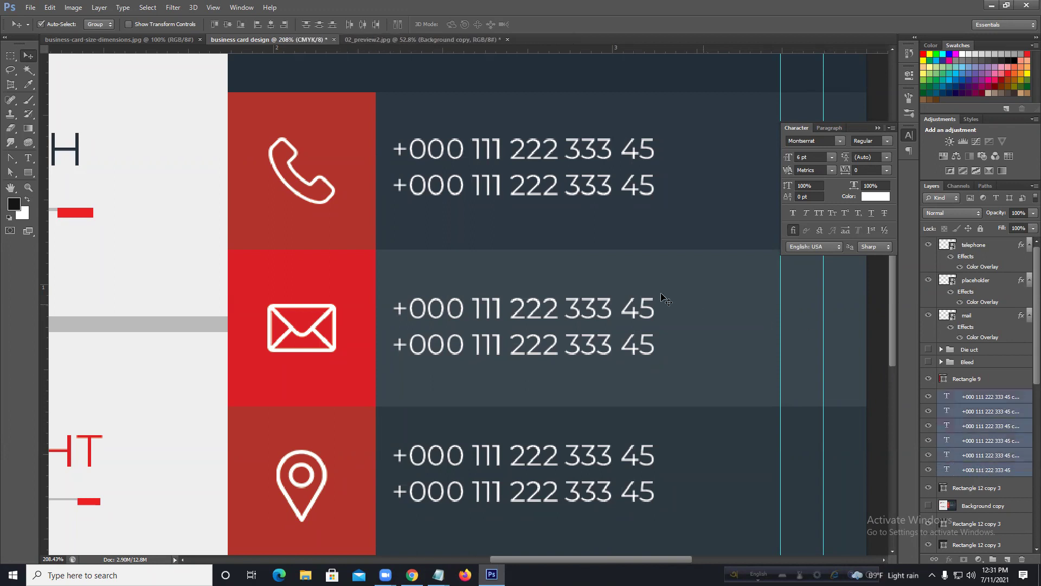
Step: Nudge the six contact lines slightly to the right
key("Right")
key("Right")
key("Right")
key("Right")
key("Right")
key("Right")
key("Right")
key("Right")
key("Right")
key("Right")
key("Right")
key("Right")
key("Right")
key("Left")
key("Left")
key("Left")
key("Left")
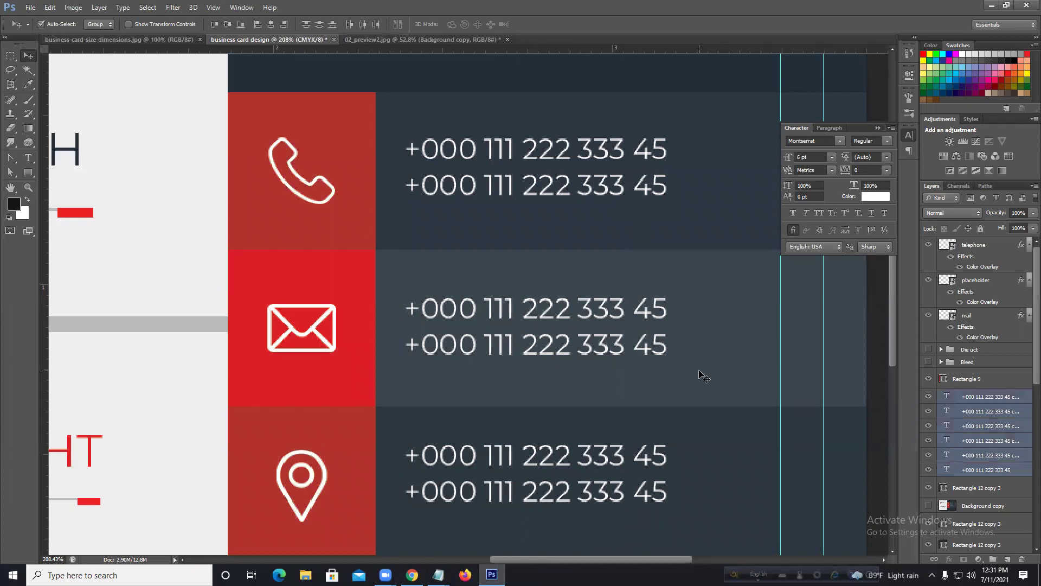
left_click(700, 373)
scroll(691, 355, "down", 2)
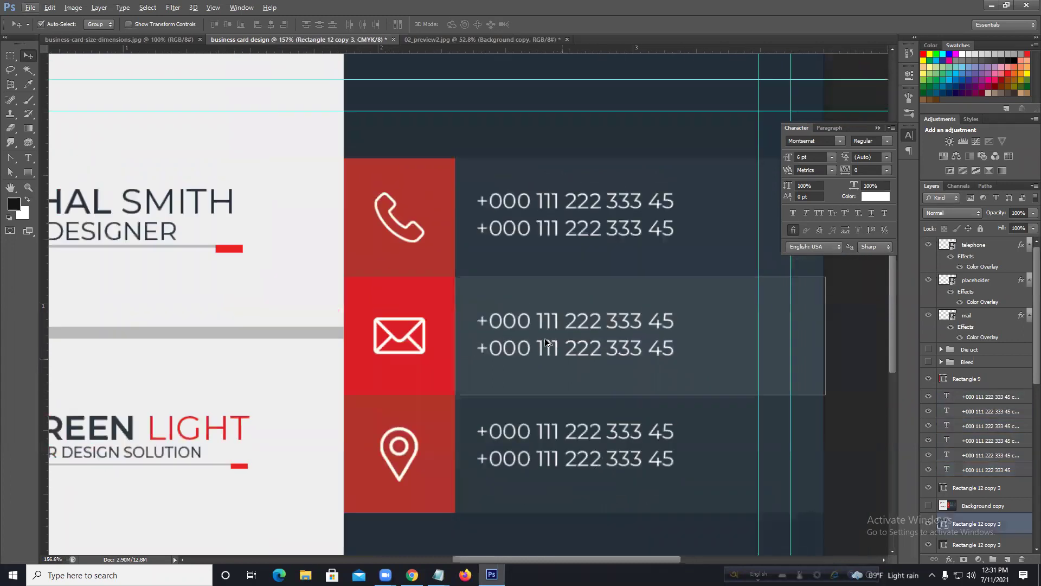
scroll(540, 342, "up", 3)
left_click(475, 326)
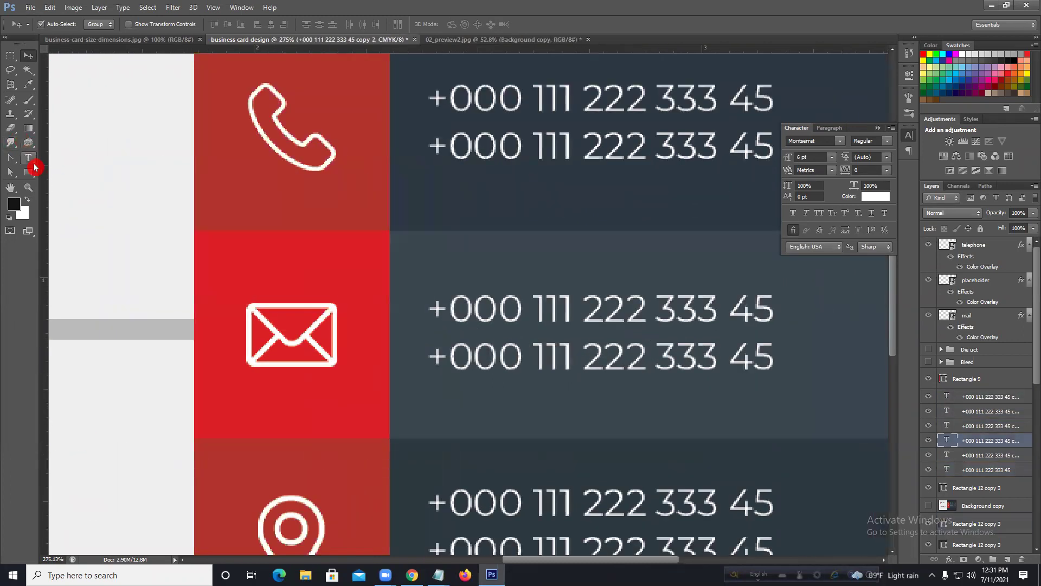
left_click(29, 158)
left_click_drag(434, 309, 803, 308)
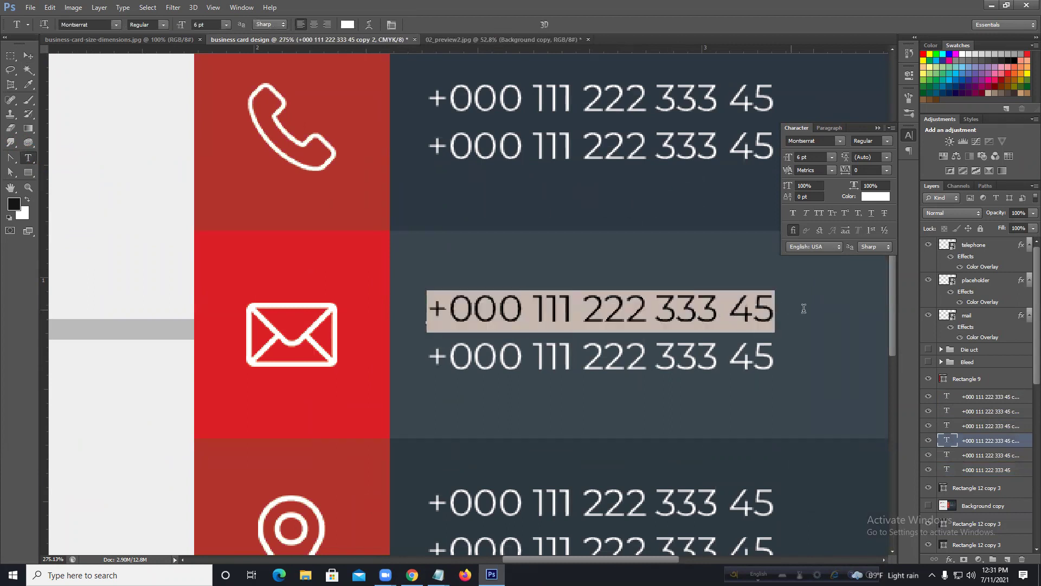
type("yourmail")
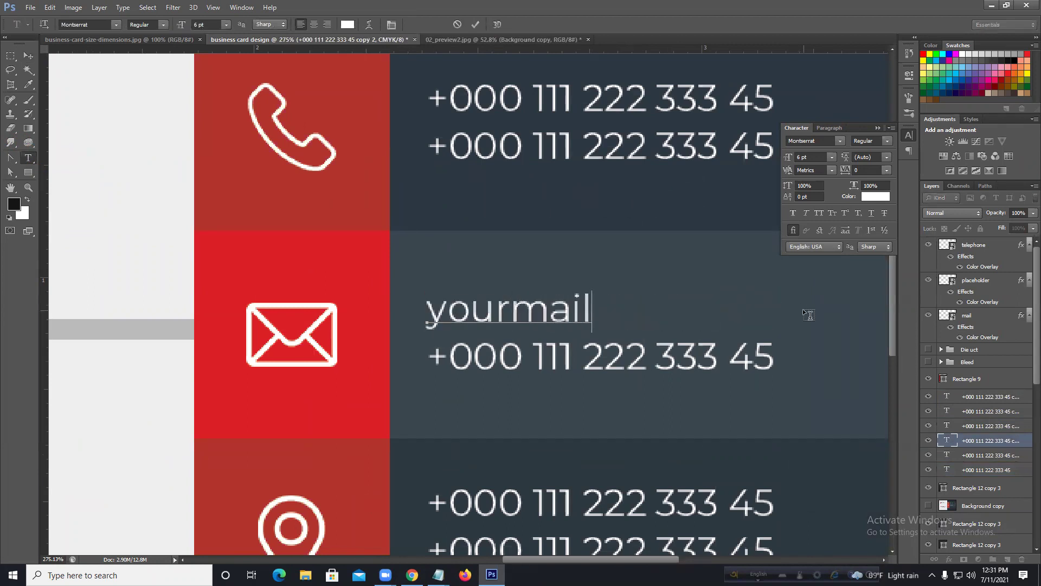
type("@gm")
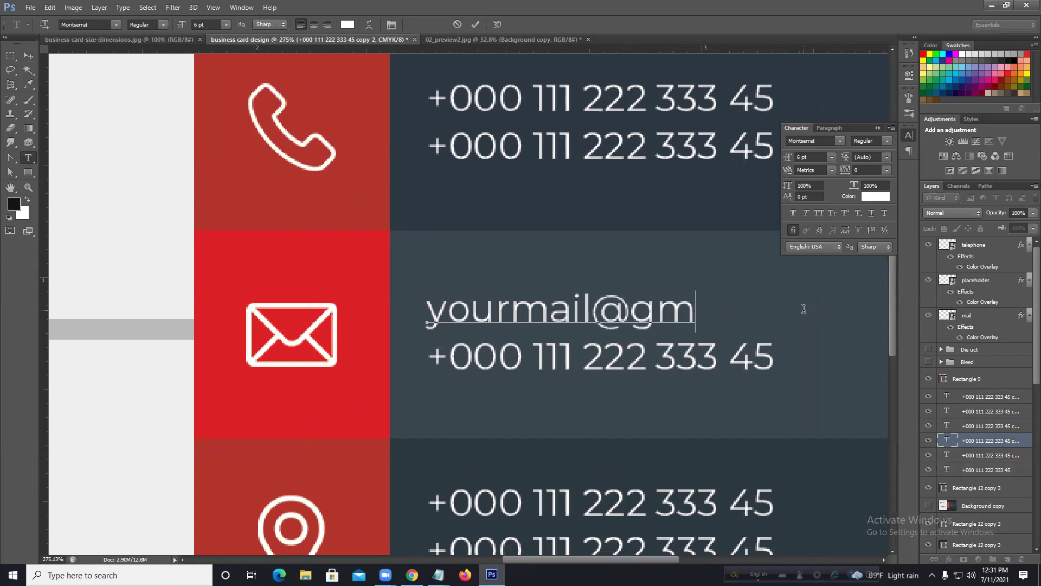
type("iaal")
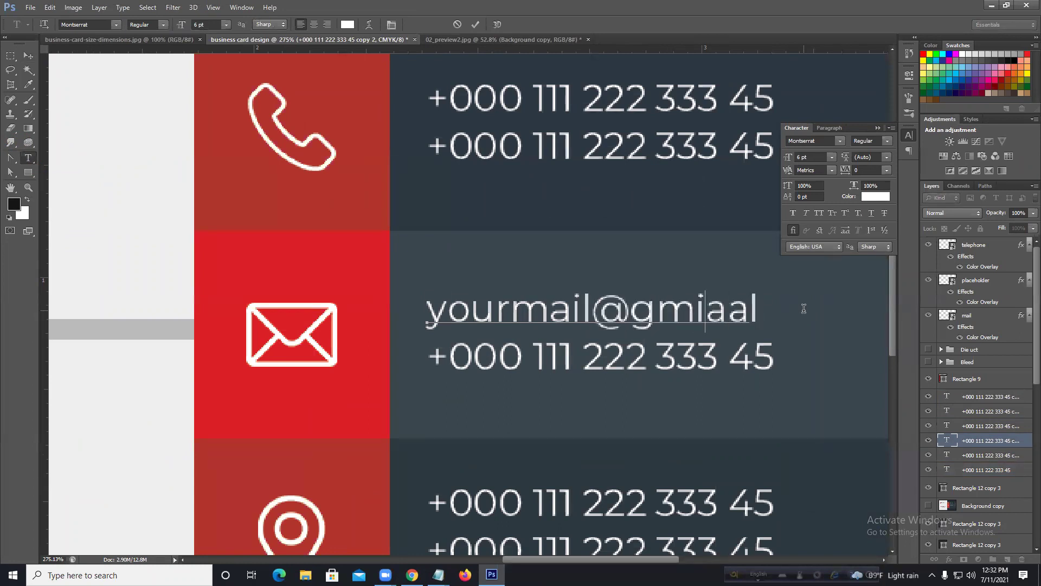
key("BackSpace")
key("BackSpace")
key("BackSpace")
type("\\")
type("ail")
key("Left")
key("Left")
key("Left")
key("Delete")
key("Delete")
key("Delete")
key("BackSpace")
key("BackSpace")
type("ail.com")
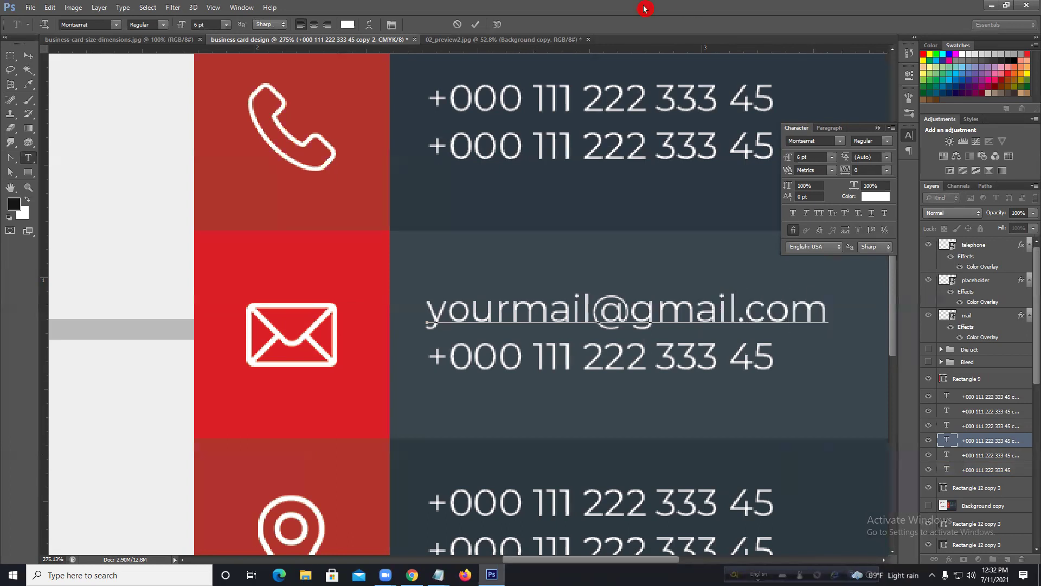
left_click(475, 25)
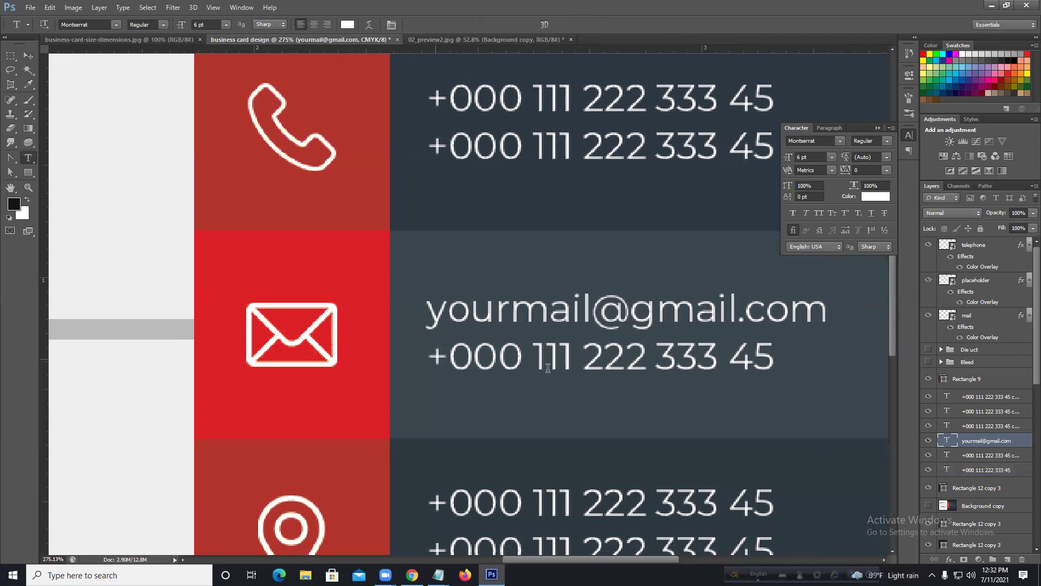
triple_click(548, 368)
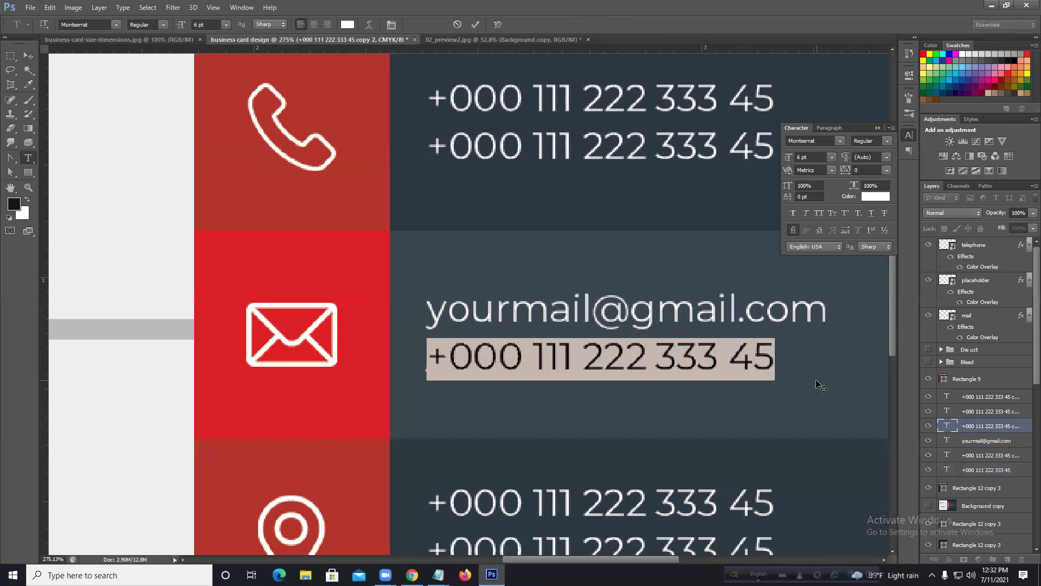
type("yourw")
key("BackSpace")
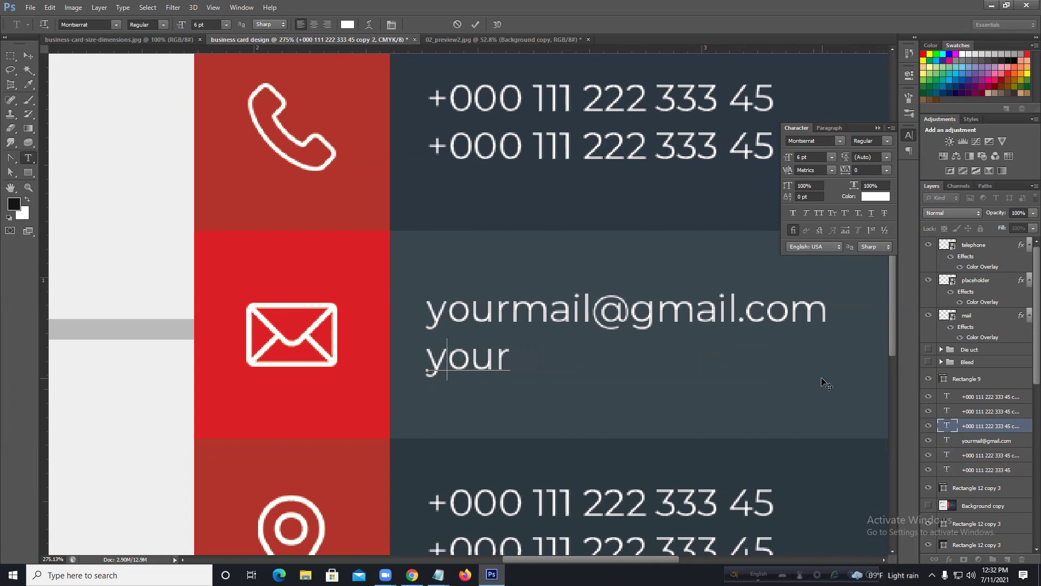
key("BackSpace")
key("BackSpace")
key("BackSpace")
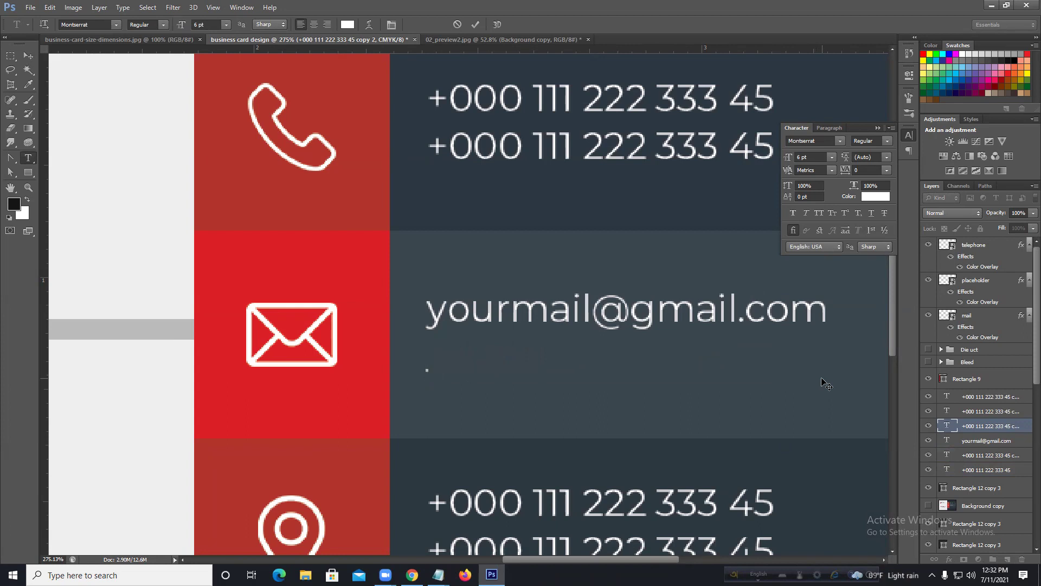
type("www.")
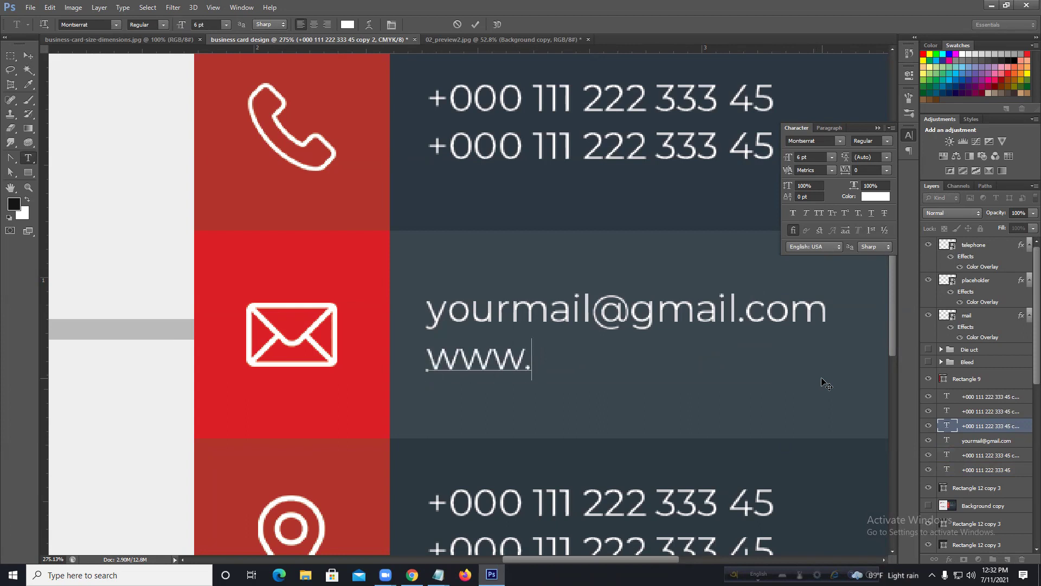
type("ypurwe")
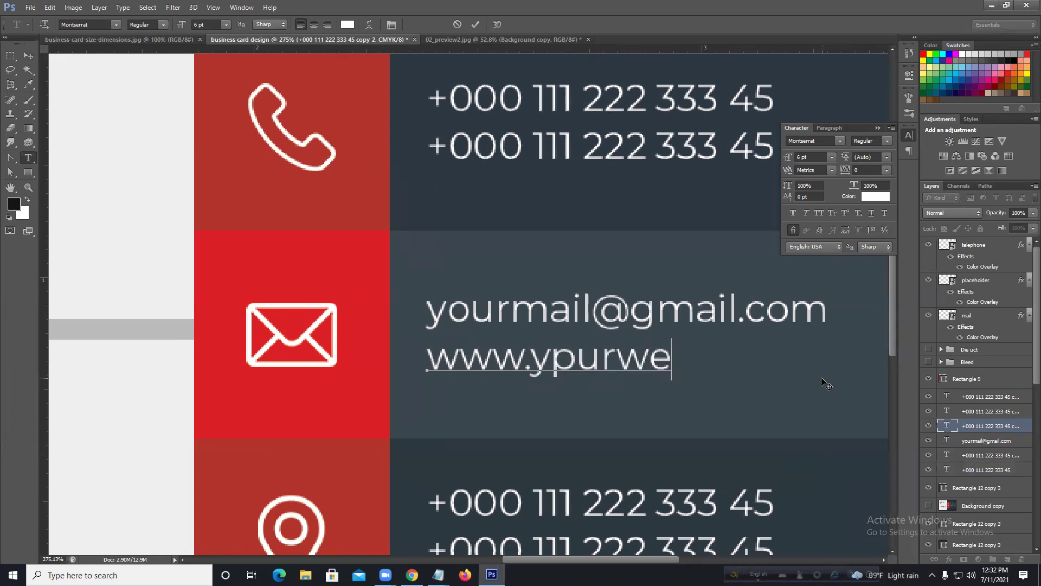
type("bsite.com")
left_click(475, 25)
scroll(555, 324, "down", 1)
scroll(556, 324, "down", 1)
left_click(572, 297)
key("Delete")
type("o")
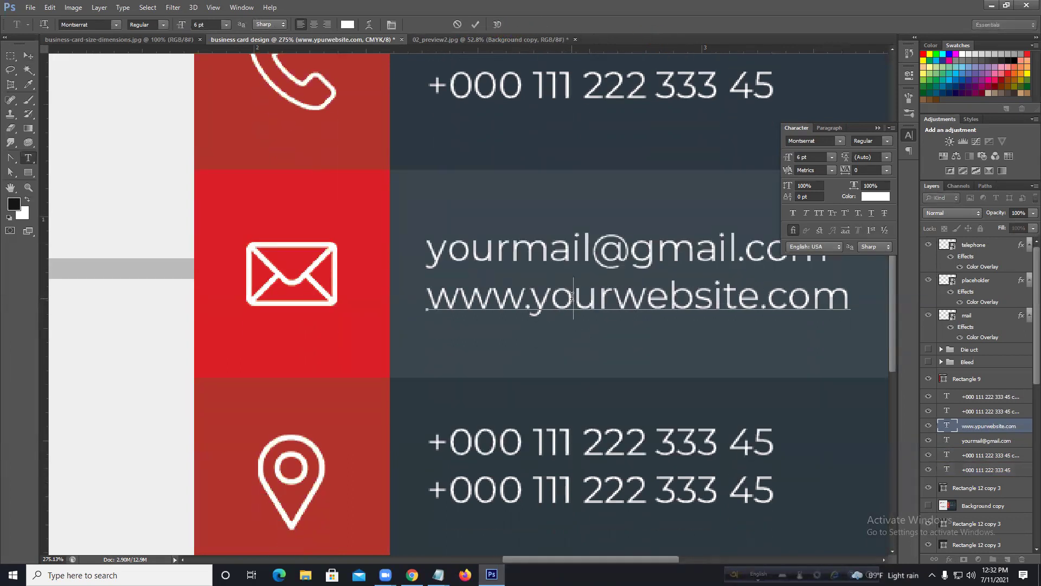
left_click(475, 24)
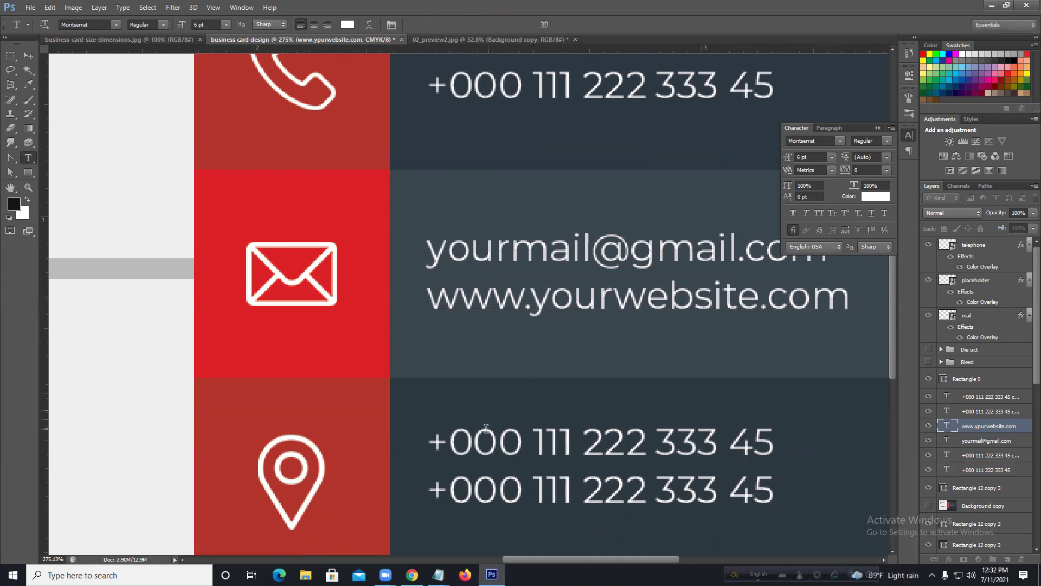
scroll(440, 416, "down", 1)
Step: Change the address line to 'Your Location Here. ABC Road-1213' and commit the edit
left_click_drag(437, 407, 786, 409)
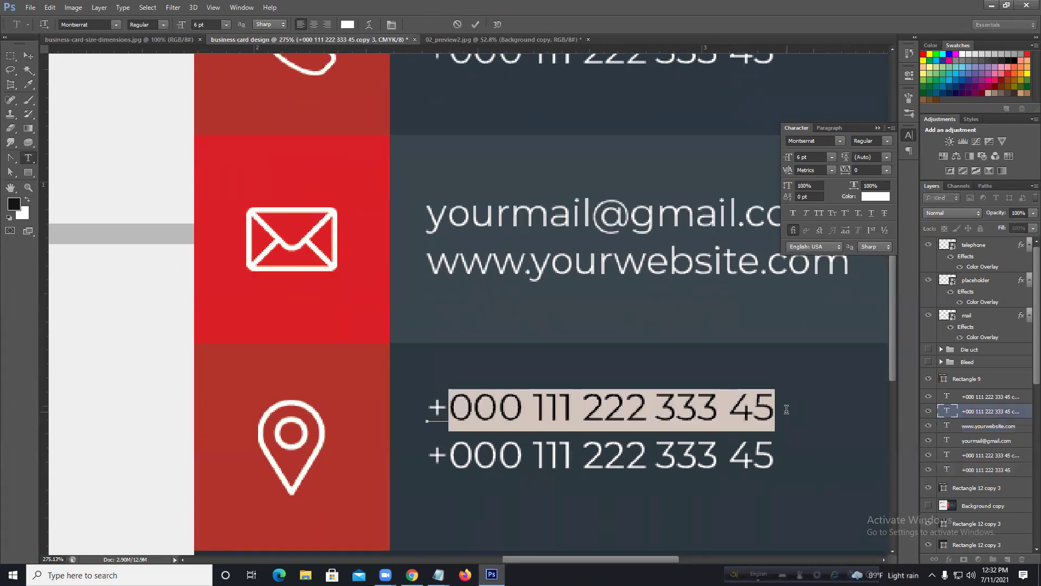
key("ctrl+a")
key("BackSpace")
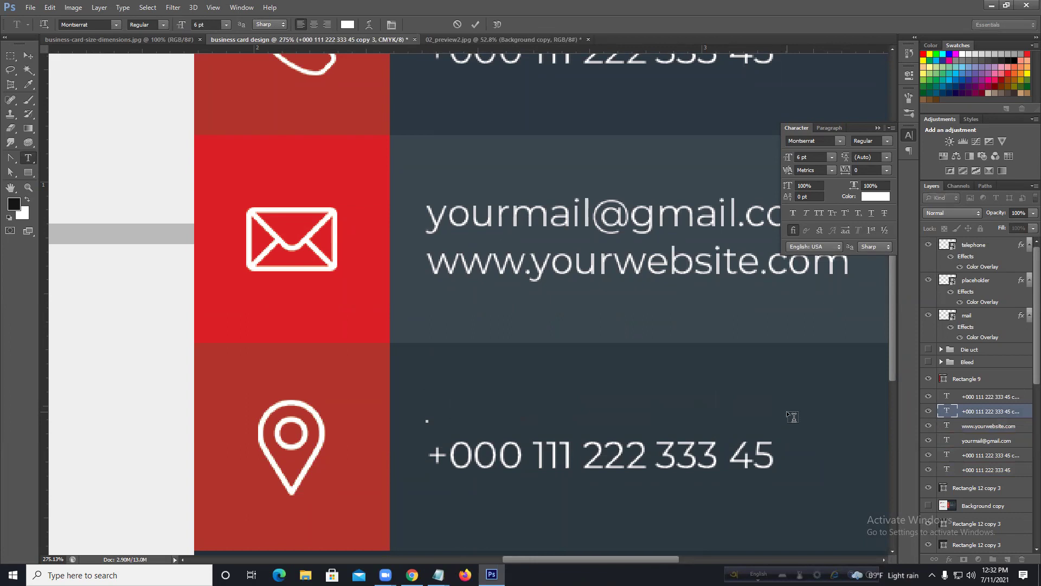
type("You")
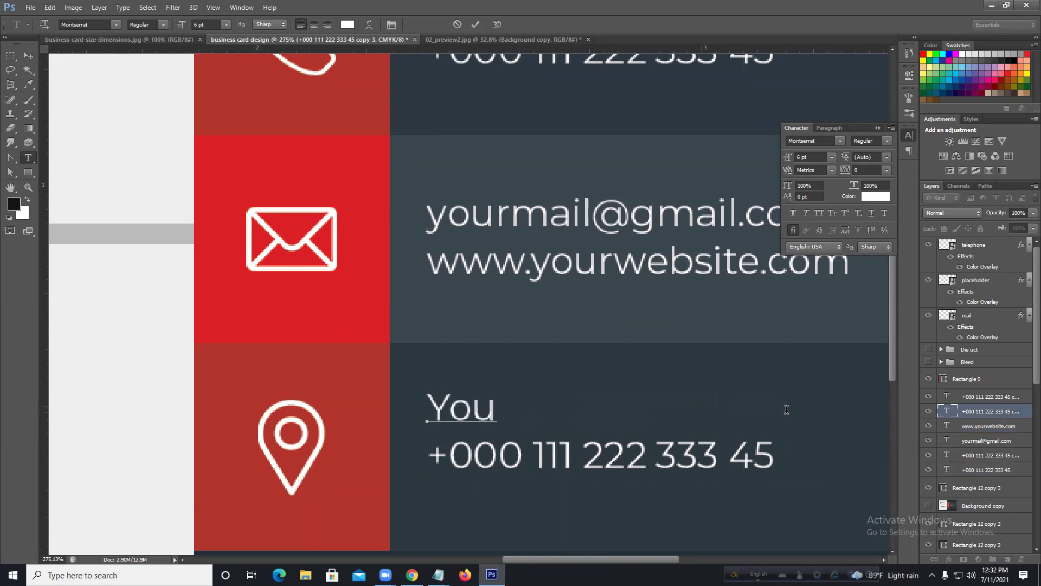
type("r Location here")
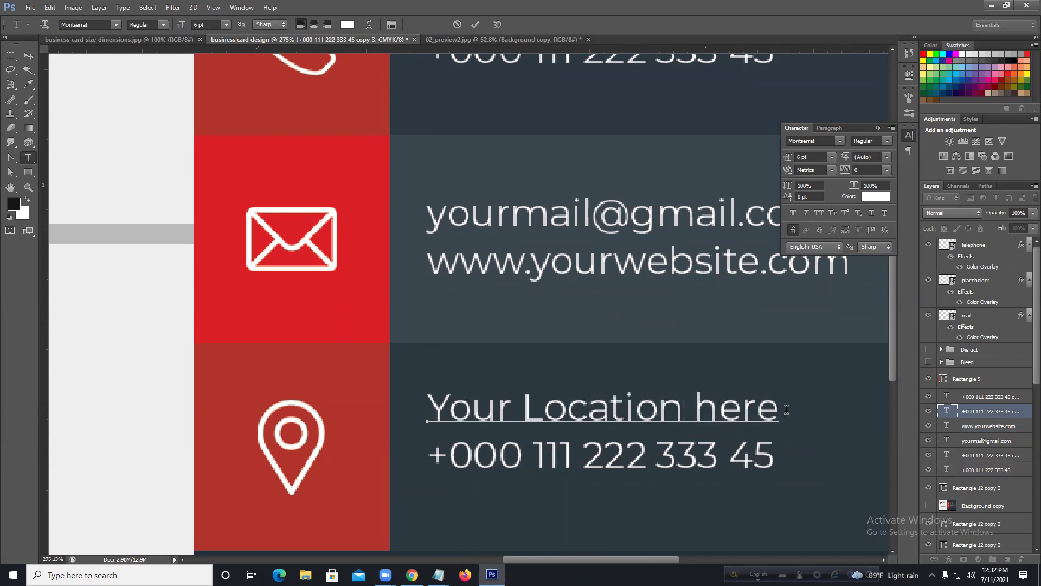
key("BackSpace")
key("BackSpace")
key("BackSpace")
key("BackSpace")
type("Here")
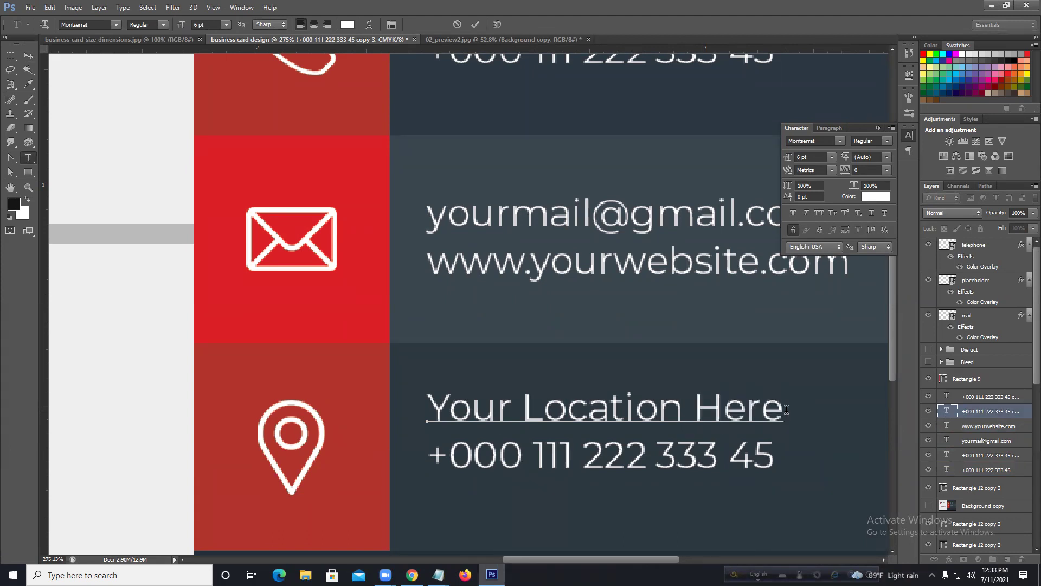
type(". ")
type("a")
key("BackSpace")
key("BackSpace")
type("ABC")
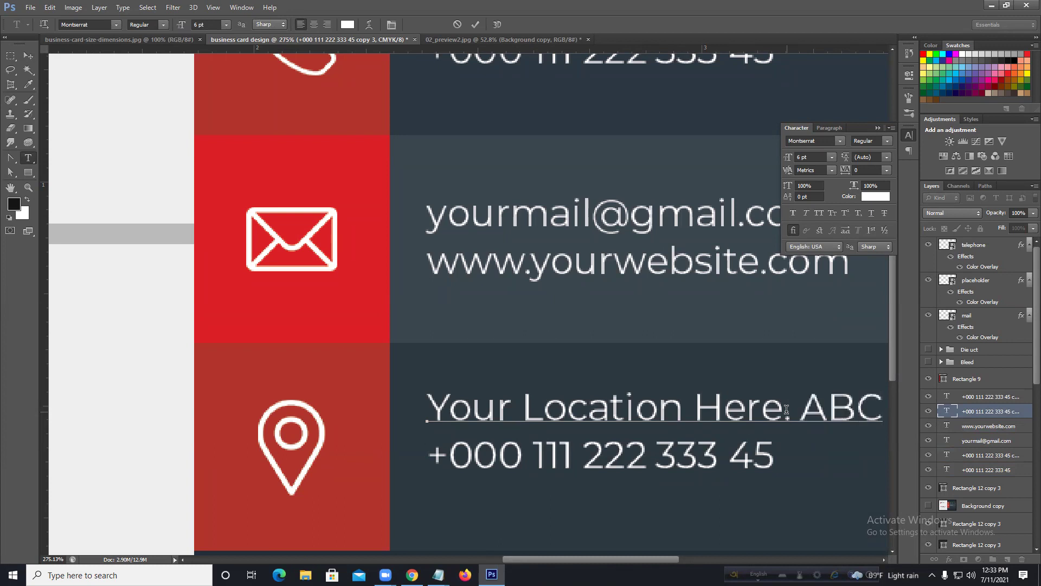
type("Road")
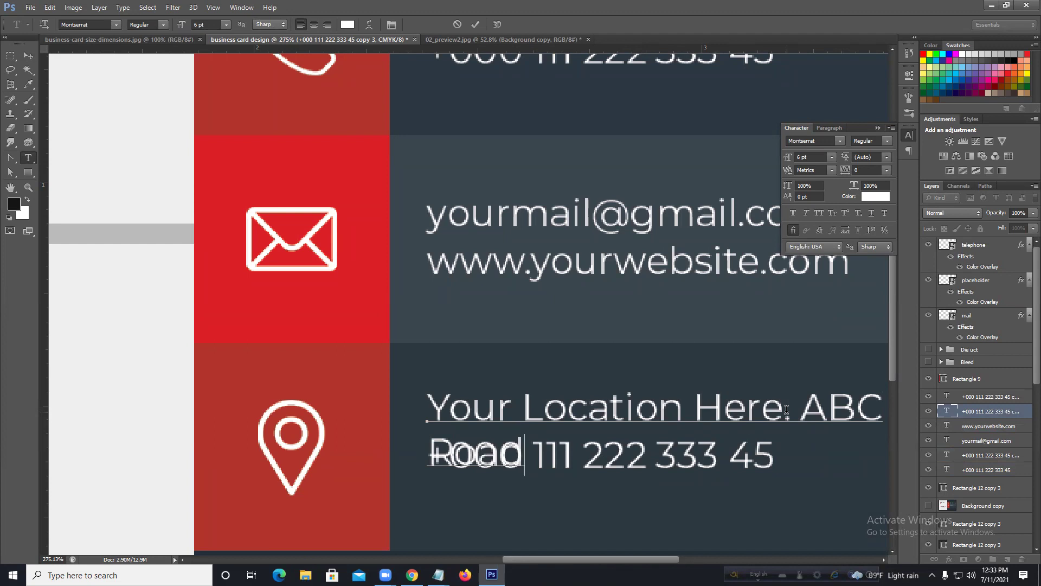
type(" -123")
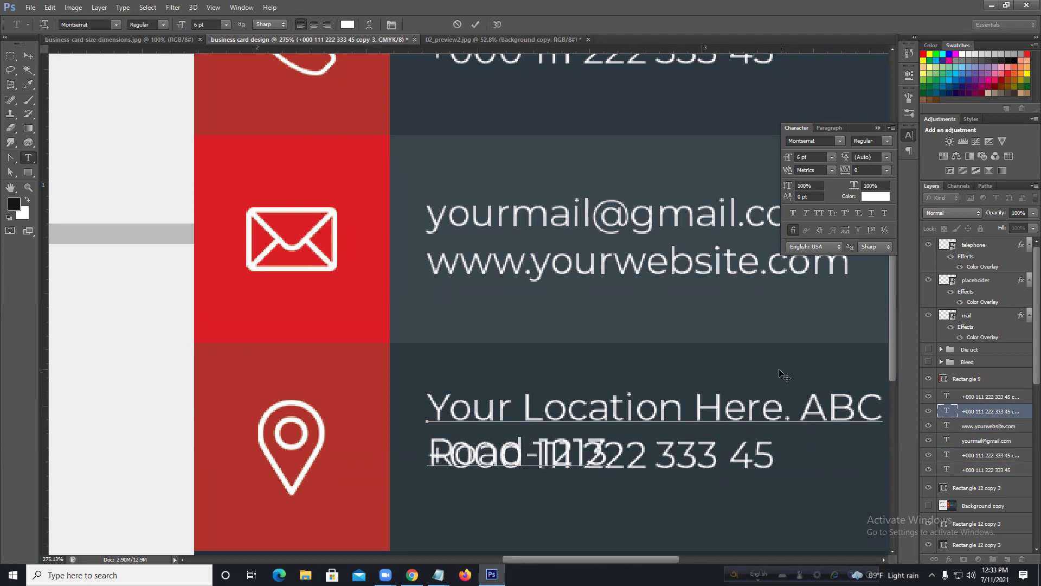
left_click(475, 24)
left_click(28, 56)
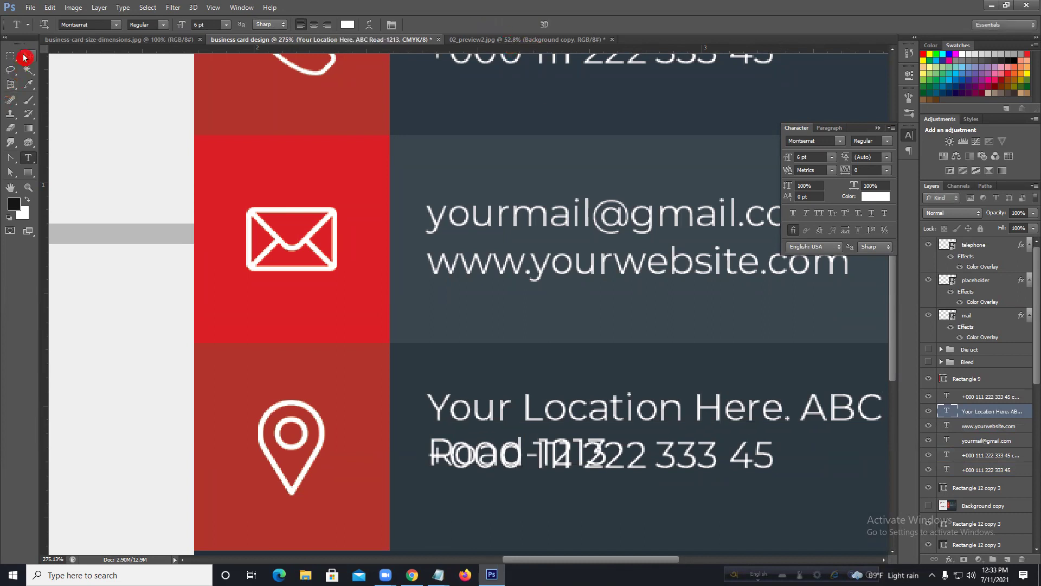
left_click(688, 458)
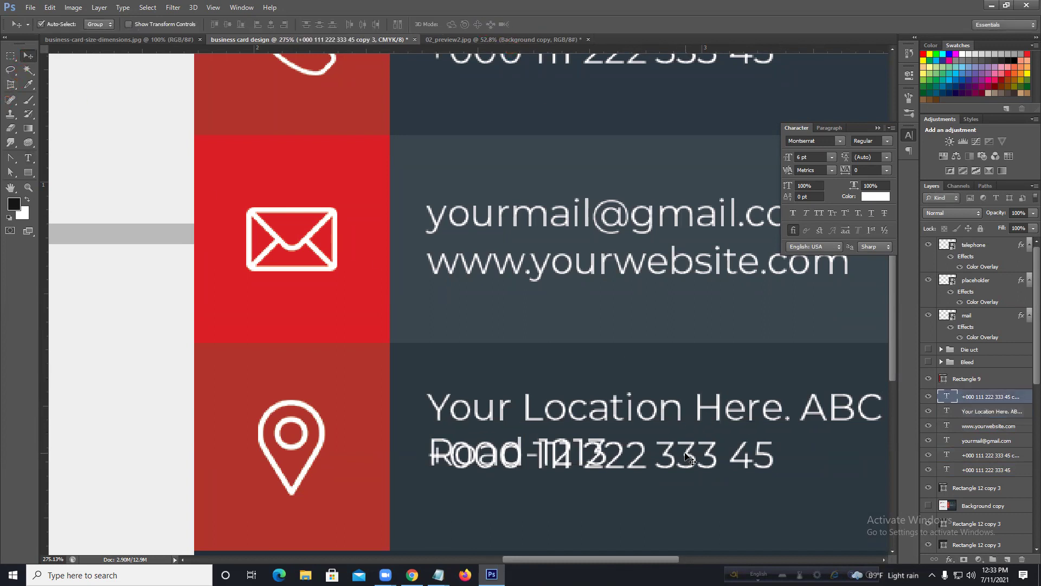
Step: Delete the stray duplicate phone number layer
key("Delete")
scroll(653, 409, "down", 2)
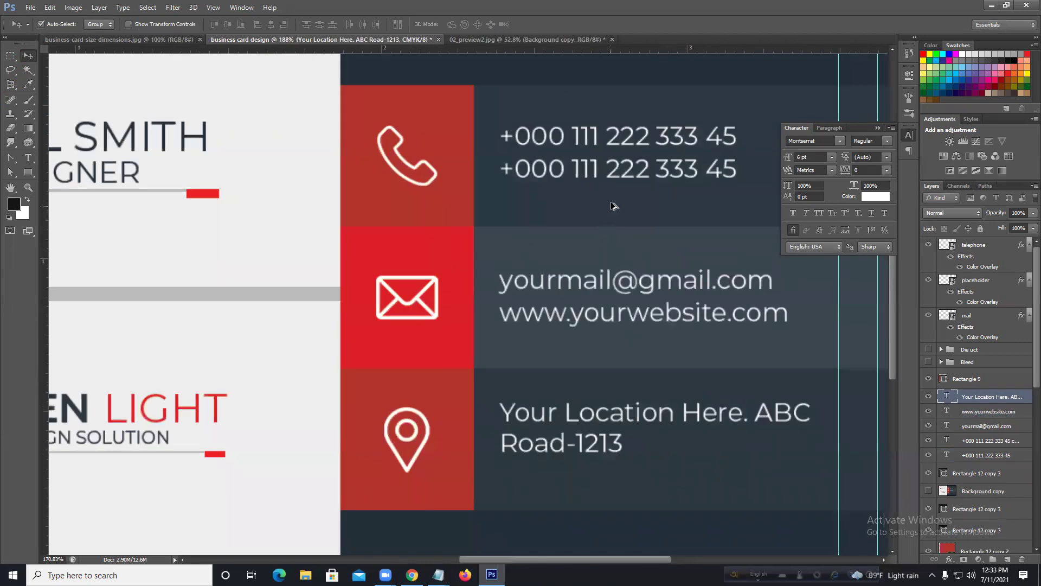
scroll(649, 397, "down", 1)
scroll(635, 402, "up", 2)
scroll(557, 366, "up", 1)
Step: Vertically centre the address text on its row's background block
left_click_drag(557, 366, 473, 265)
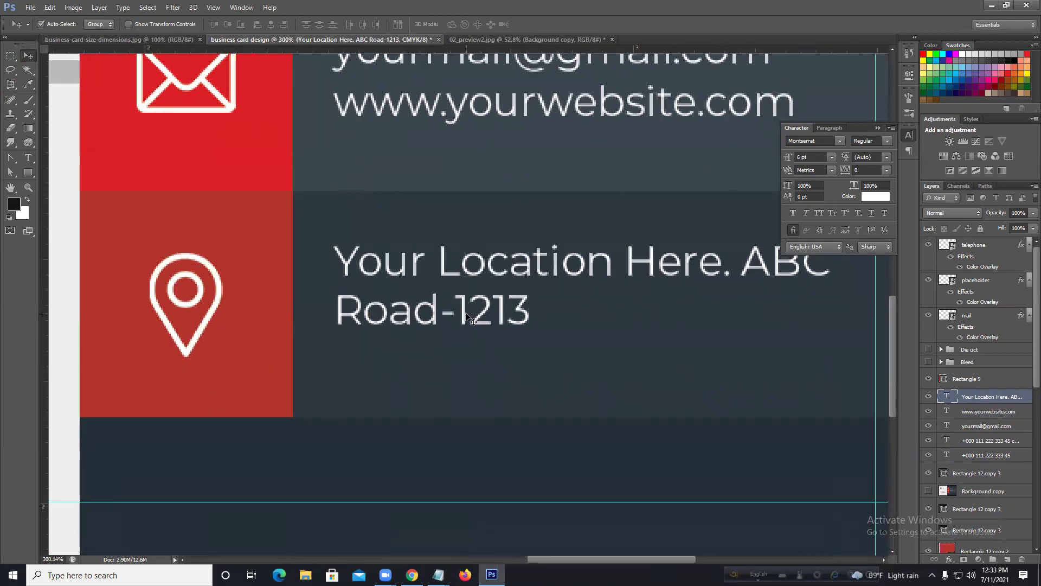
left_click(614, 362, "shift")
left_click(307, 23)
left_click(228, 25)
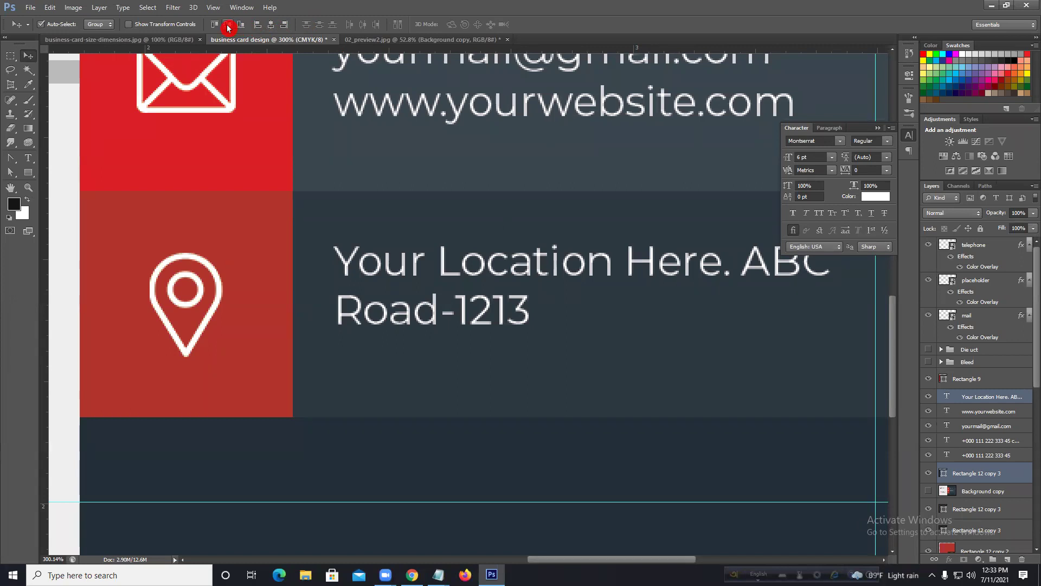
scroll(471, 295, "down", 1)
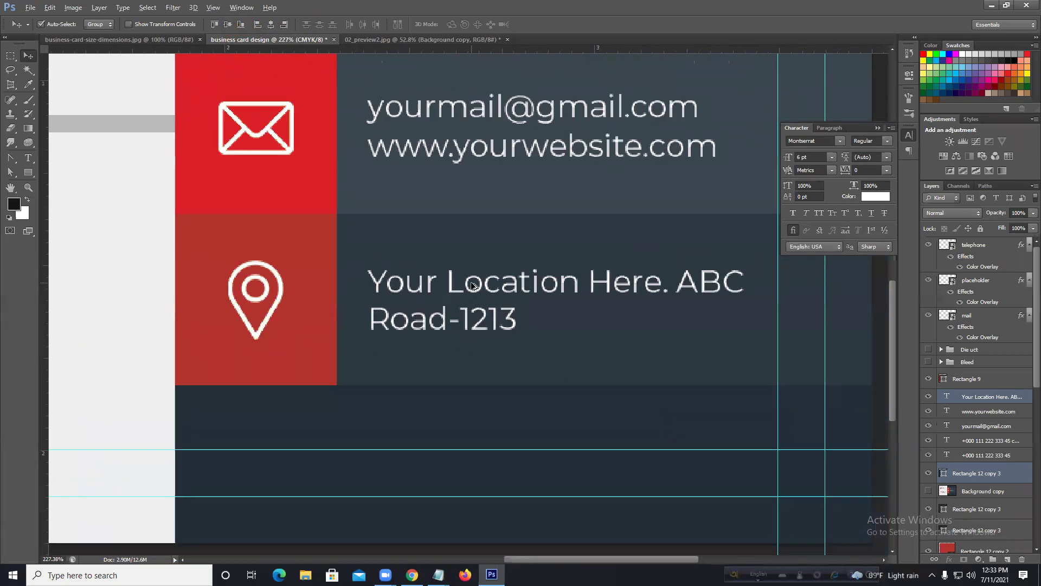
scroll(468, 360, "up", 2)
Step: Group the email and website lines, centre them on their row, then ungroup
left_click(988, 411)
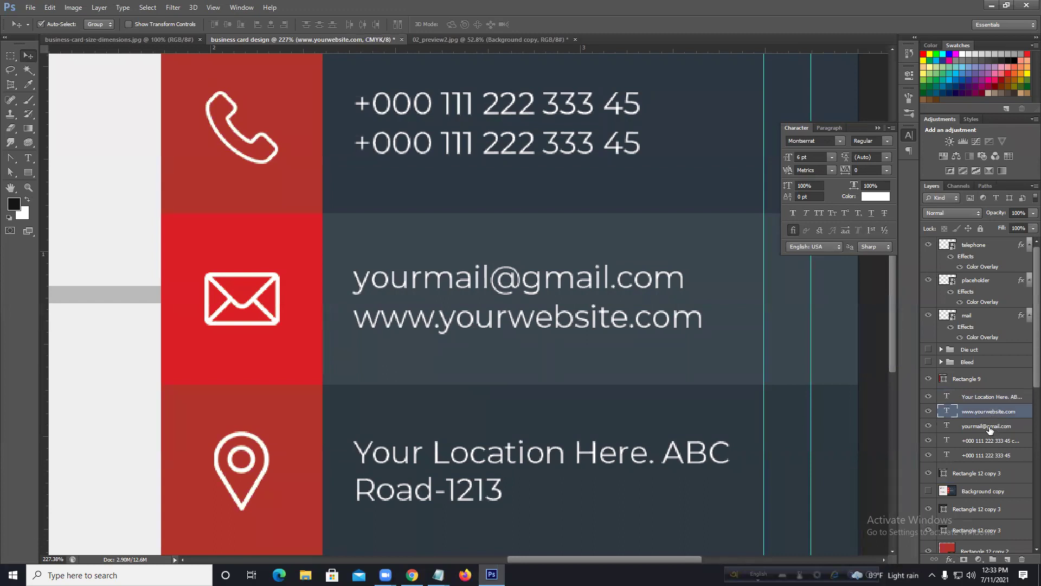
left_click(989, 429, "shift")
key("ctrl+g")
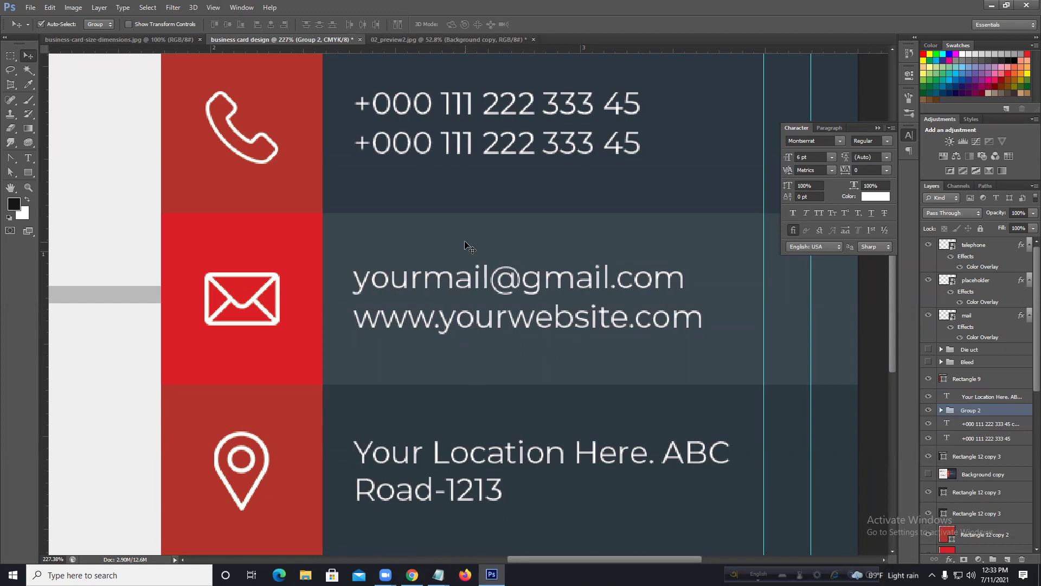
left_click(467, 247, "shift")
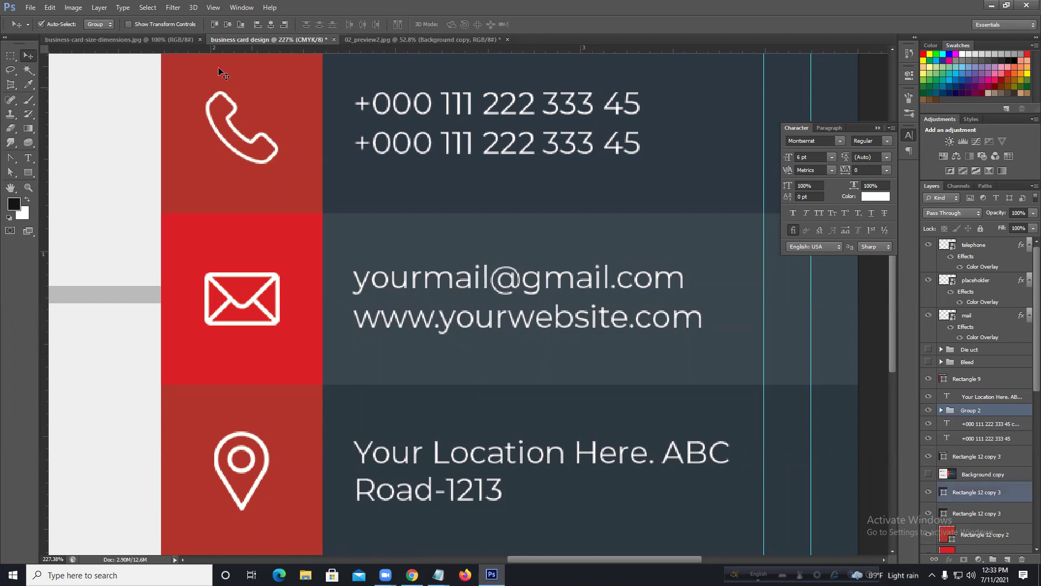
left_click(227, 27)
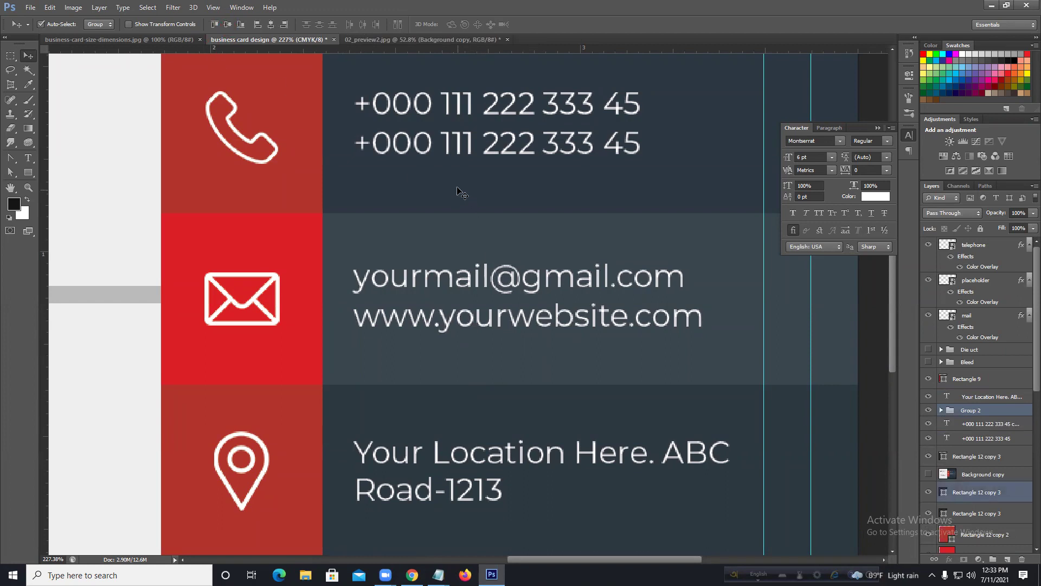
scroll(457, 189, "up", 3)
left_click(968, 410)
right_click(968, 410)
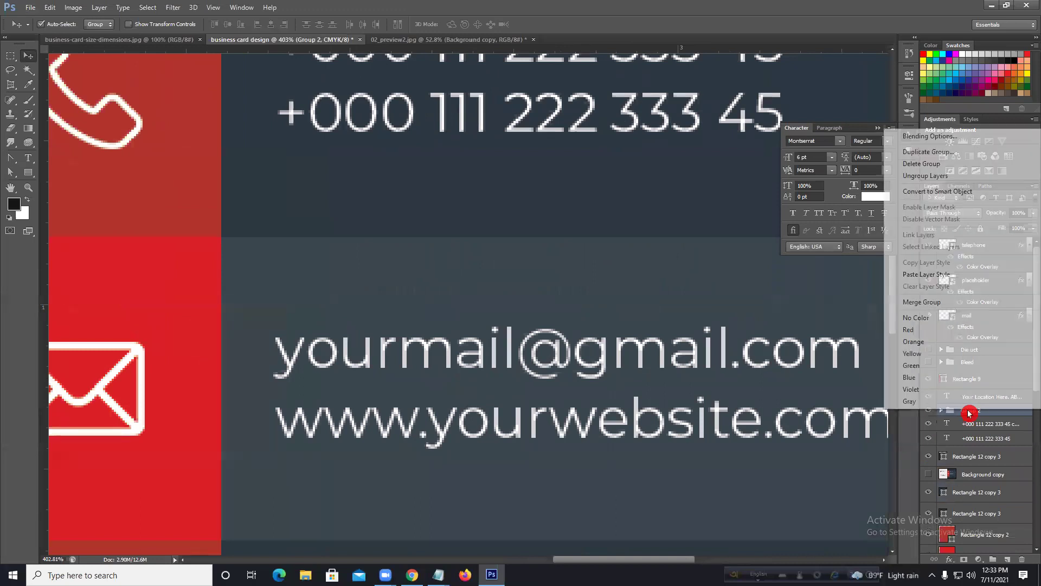
left_click(924, 176)
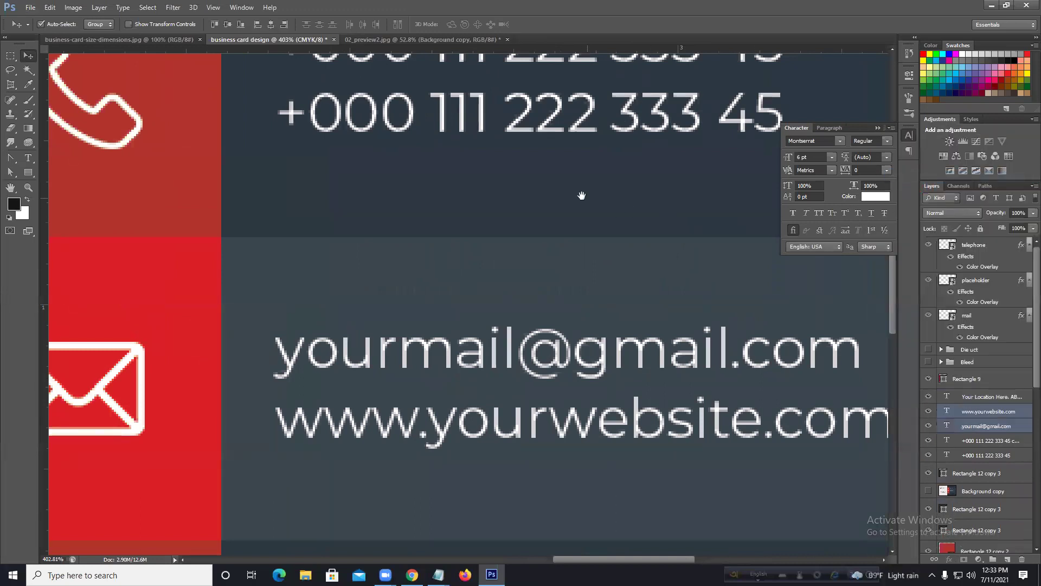
Step: Group the two phone number lines, nudge them down into their row, then ungroup
scroll(586, 271, "up", 2)
scroll(575, 337, "up", 3)
scroll(563, 325, "up", 1)
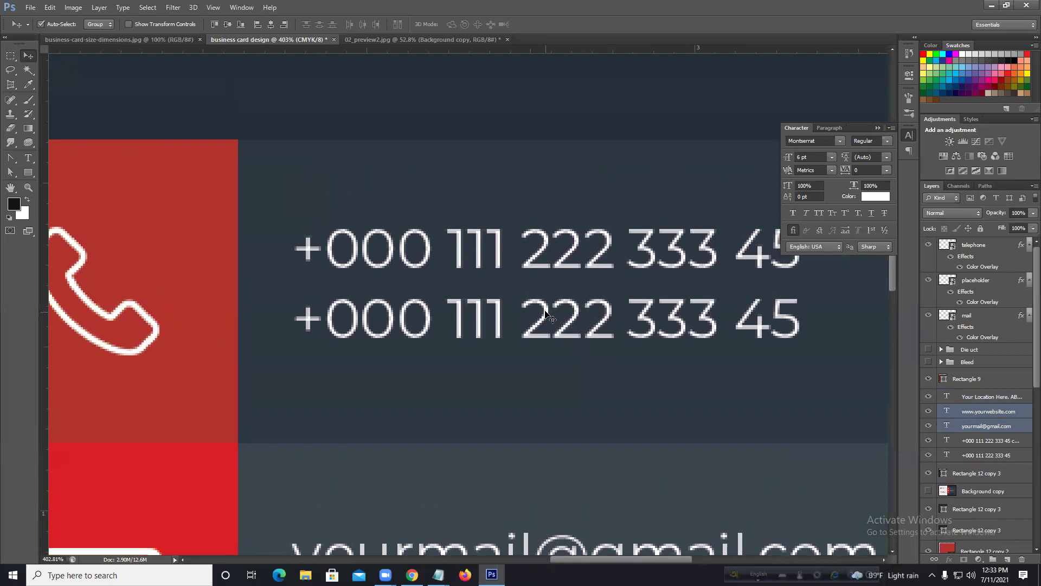
left_click(545, 311)
left_click(531, 265, "shift")
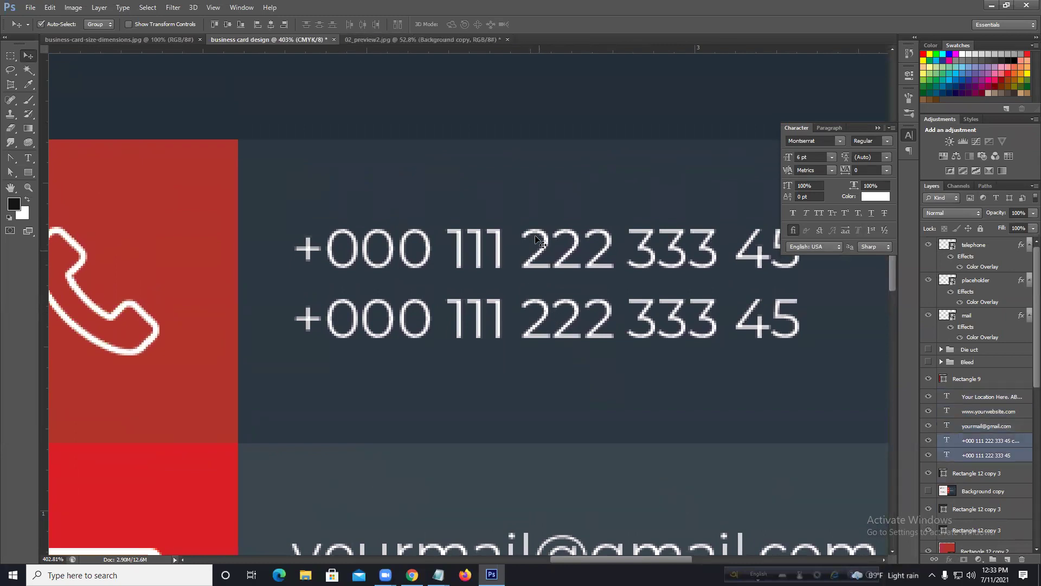
left_click(512, 193, "shift")
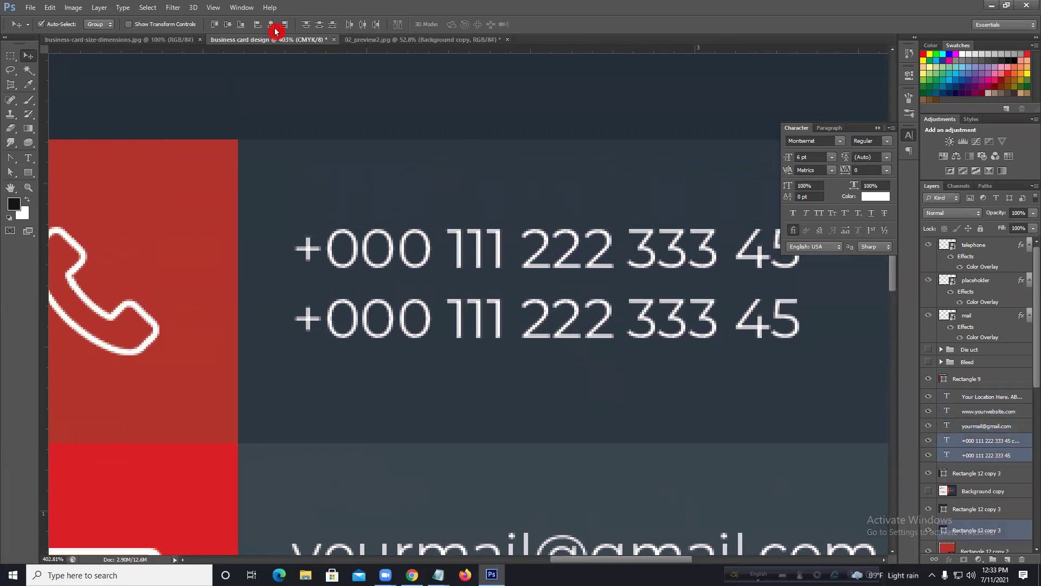
left_click(230, 26)
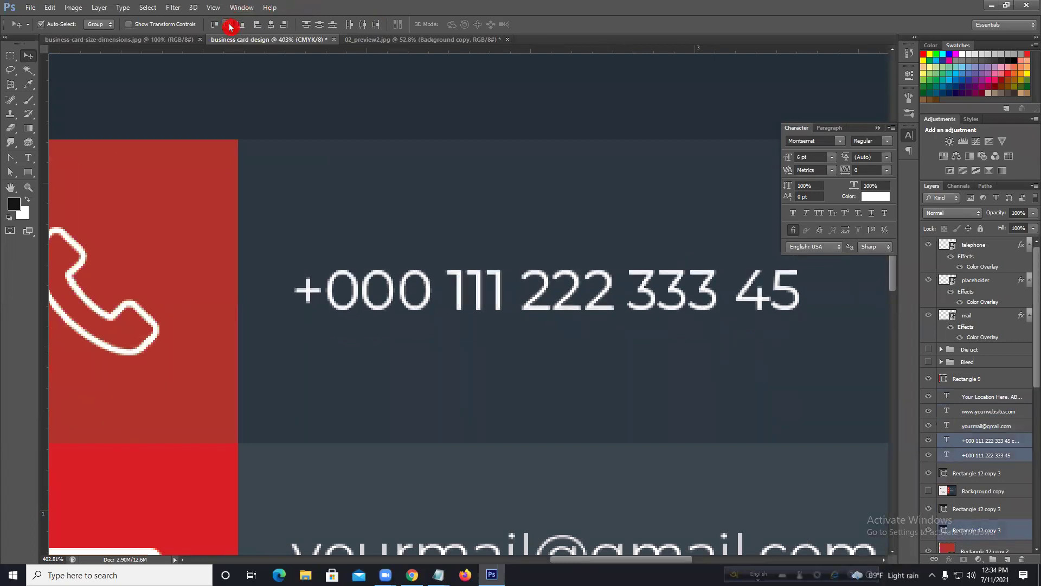
key("ctrl+z")
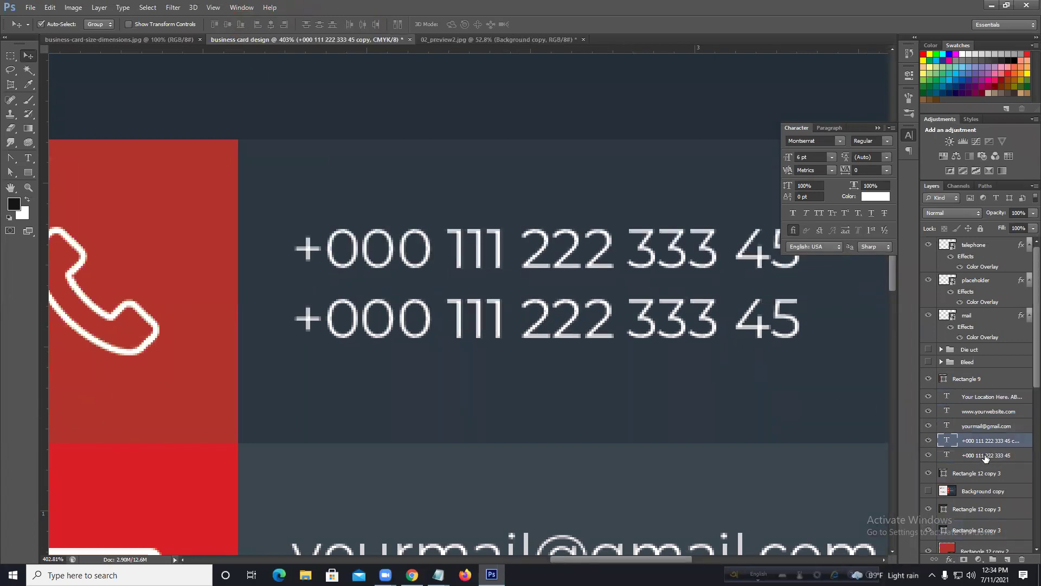
key("ctrl+g")
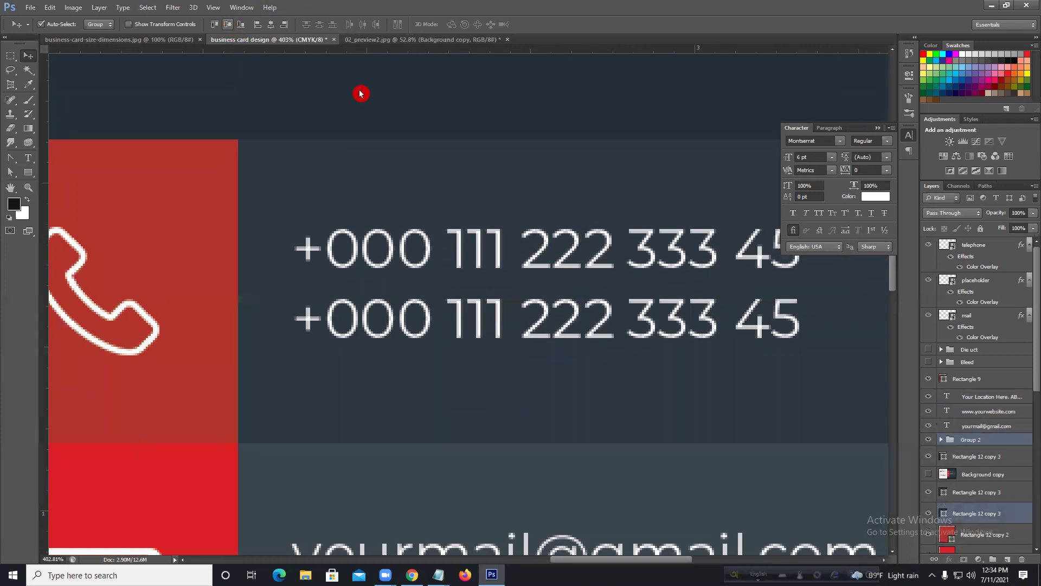
key("Down")
key("Down")
key("Down")
left_click(1003, 439)
right_click(1004, 440)
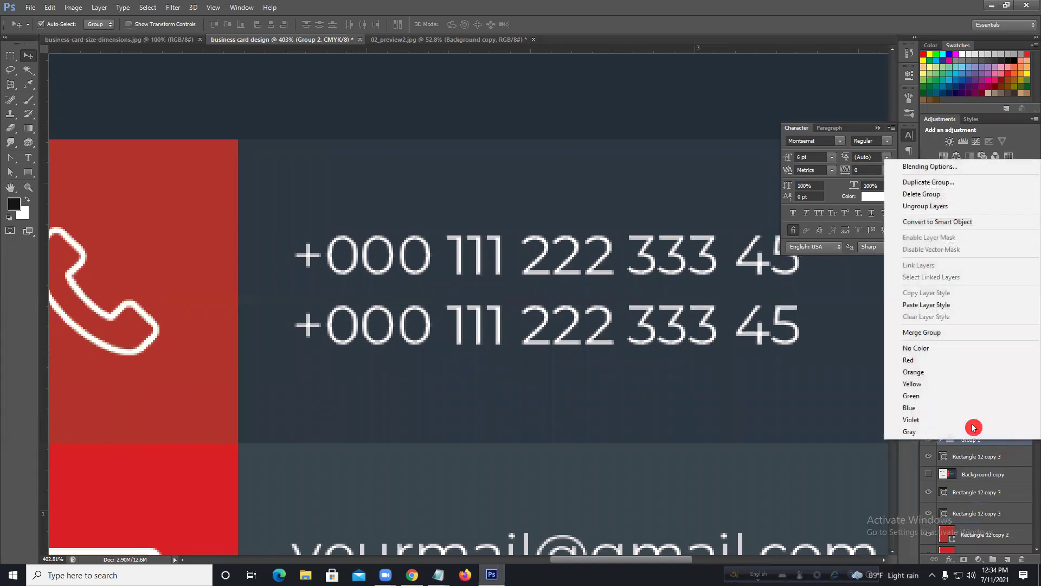
left_click(930, 206)
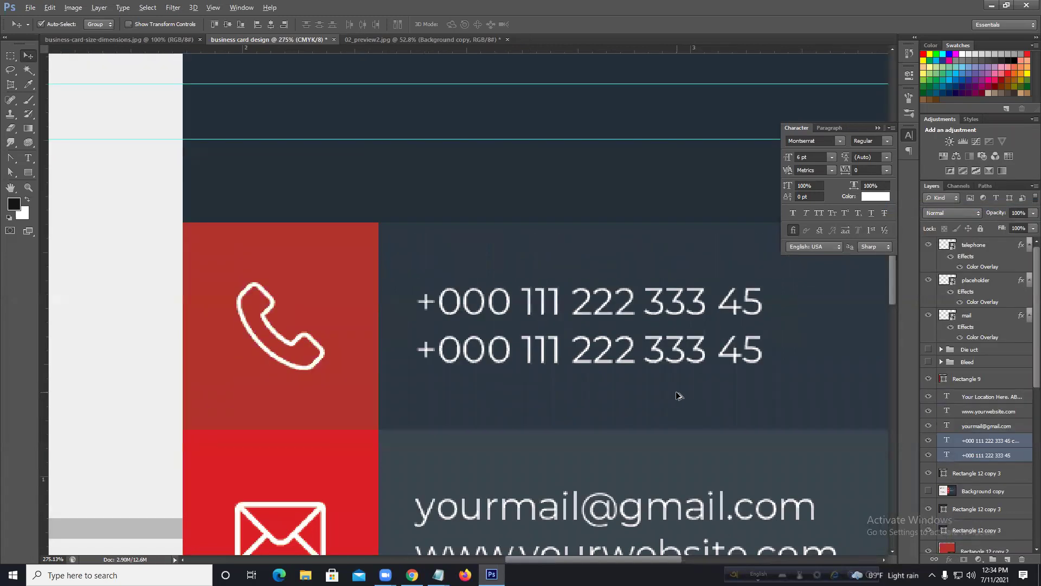
Step: Toggle the name-area rectangles' visibility to identify the red bar and grey band
key("ctrl+0")
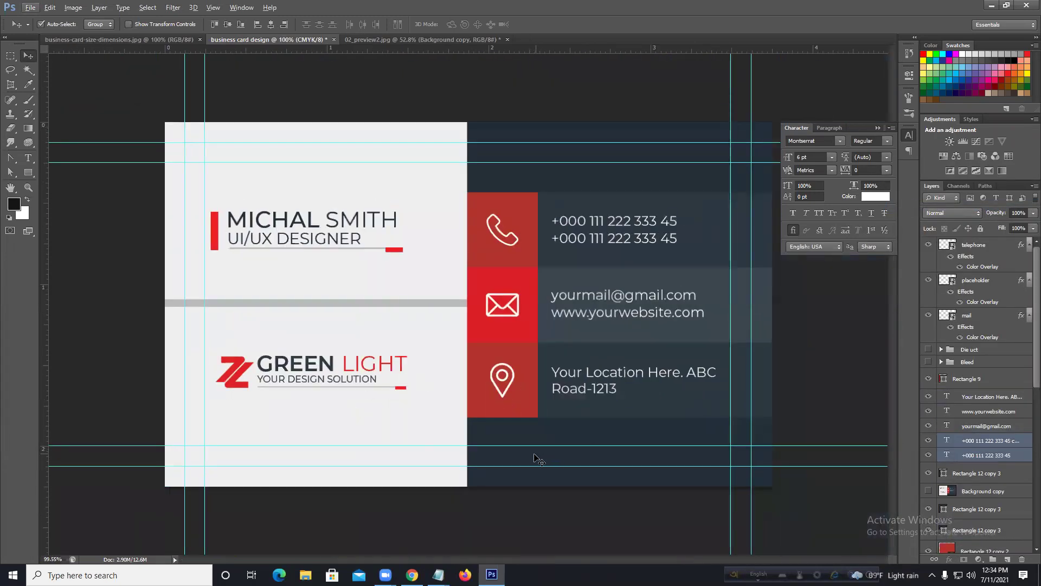
mouse_move(260, 388)
left_mouse_down()
mouse_move(530, 386)
mouse_move(465, 345)
left_mouse_up()
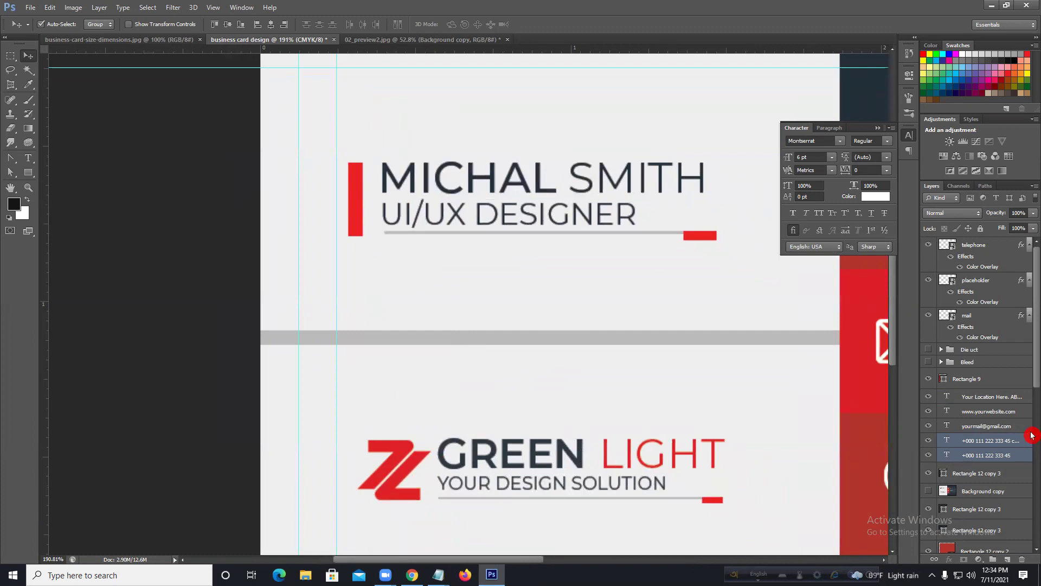
scroll(986, 381, "down", 3)
scroll(987, 380, "down", 3)
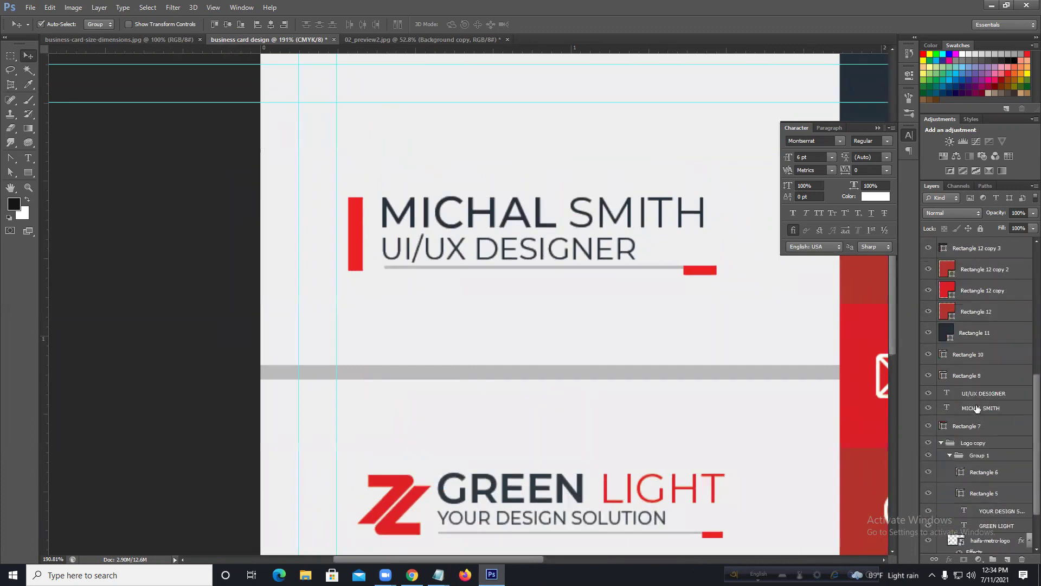
left_click(976, 408)
left_click(928, 426)
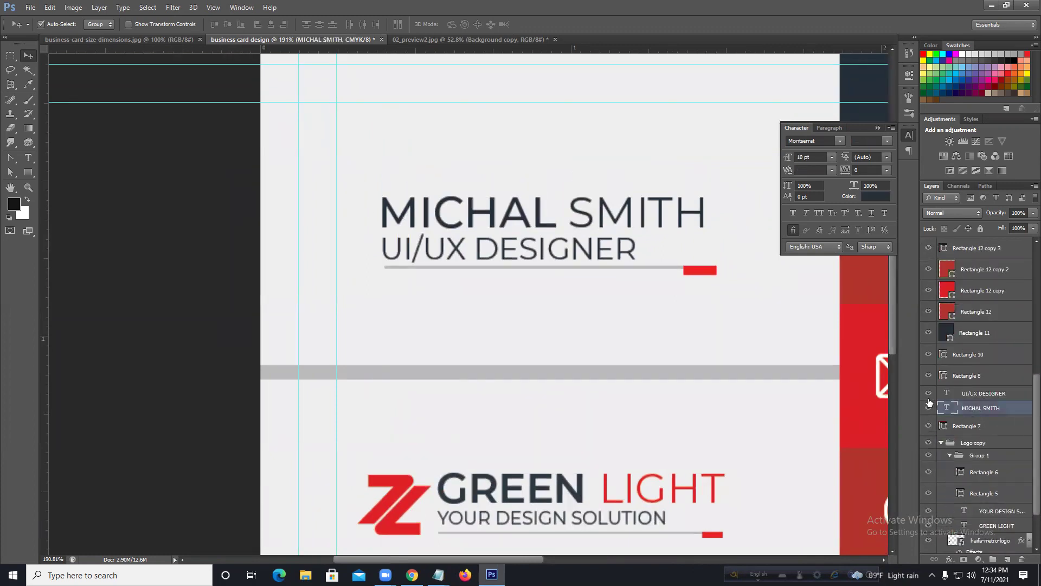
left_click(928, 375)
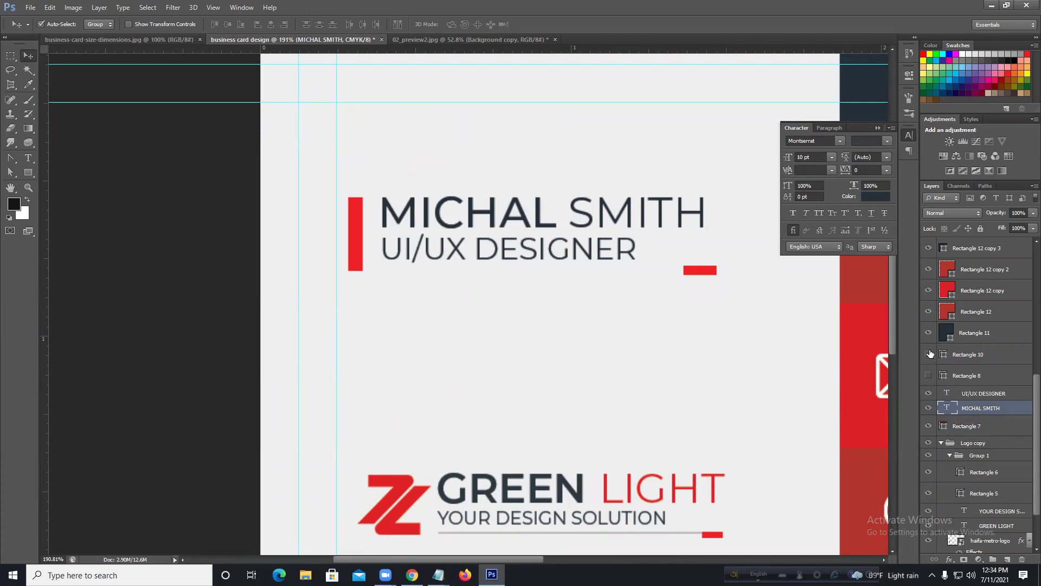
left_click(928, 354)
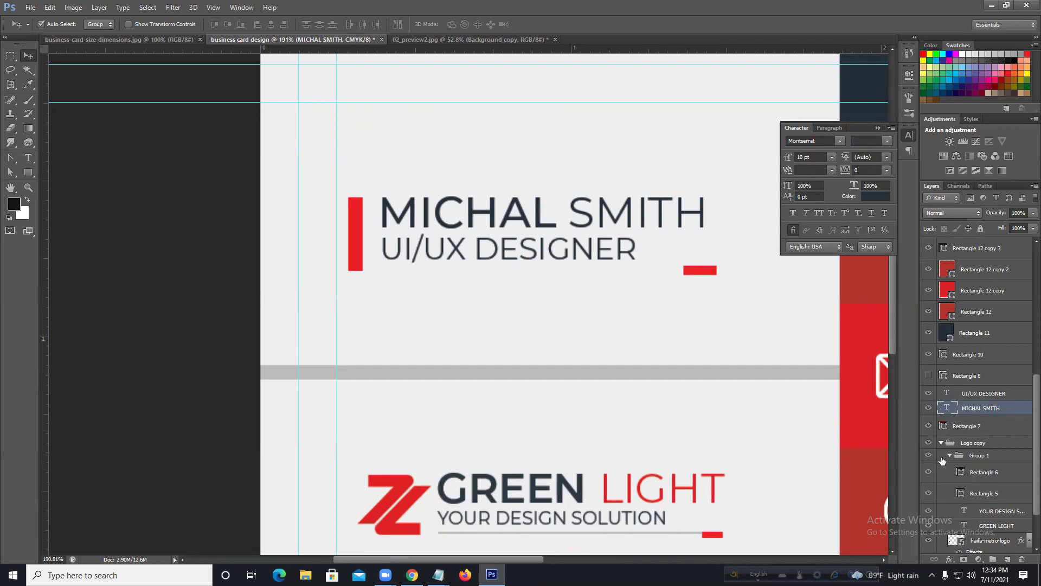
Step: Move Rectangle 9 out of Logo copy to sit just above Rectangle 7
left_click(707, 273)
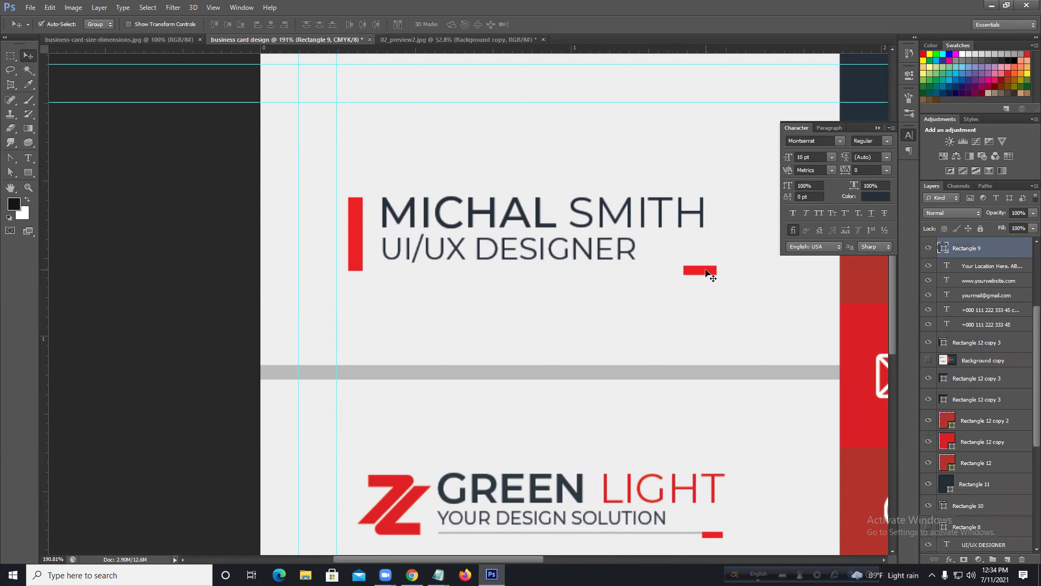
scroll(1000, 255, "up", 3)
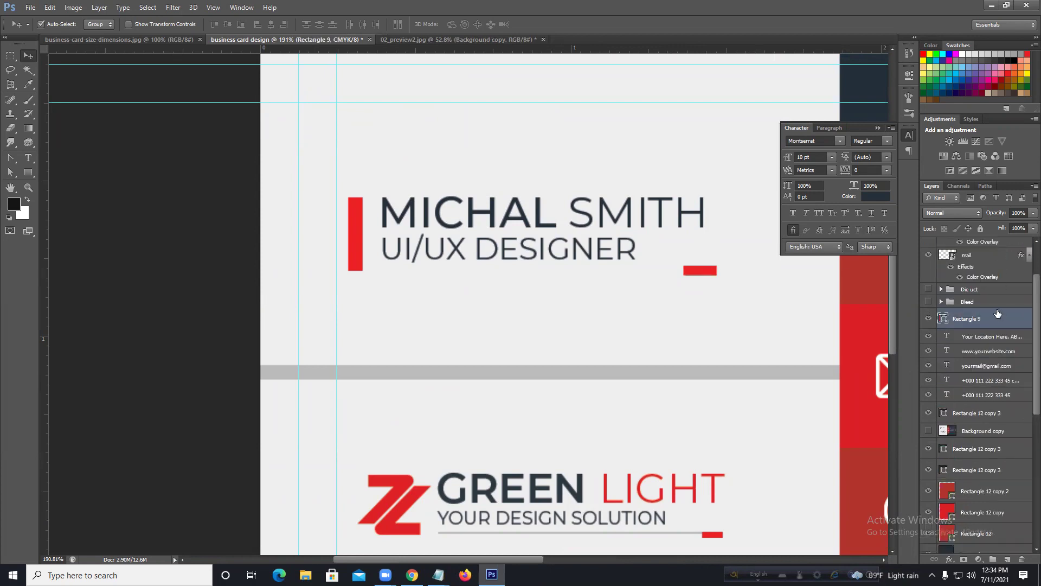
key("ctrl+bracketleft")
key("ctrl+bracketleft")
key("ctrl+bracketleft")
key("ctrl+bracketleft")
key("ctrl+bracketleft")
key("ctrl+bracketleft")
key("ctrl+bracketleft")
key("ctrl+bracketleft")
key("ctrl+bracketleft")
key("ctrl+bracketleft")
key("ctrl+bracketleft")
key("ctrl+bracketleft")
key("ctrl+bracketleft")
key("ctrl+bracketleft")
key("ctrl+bracketleft")
key("ctrl+bracketleft")
key("ctrl+bracketleft")
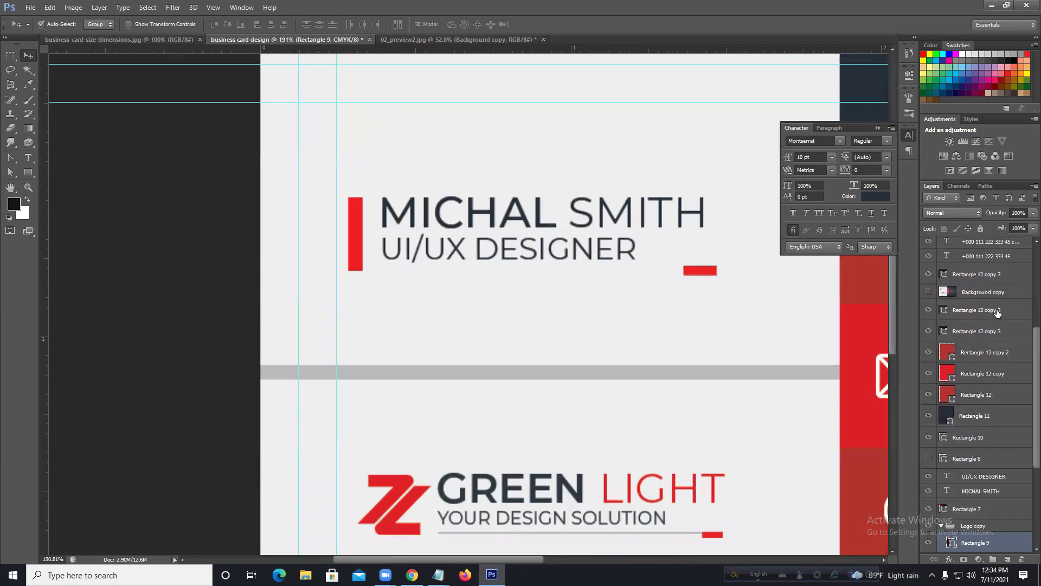
key("ctrl+bracketright")
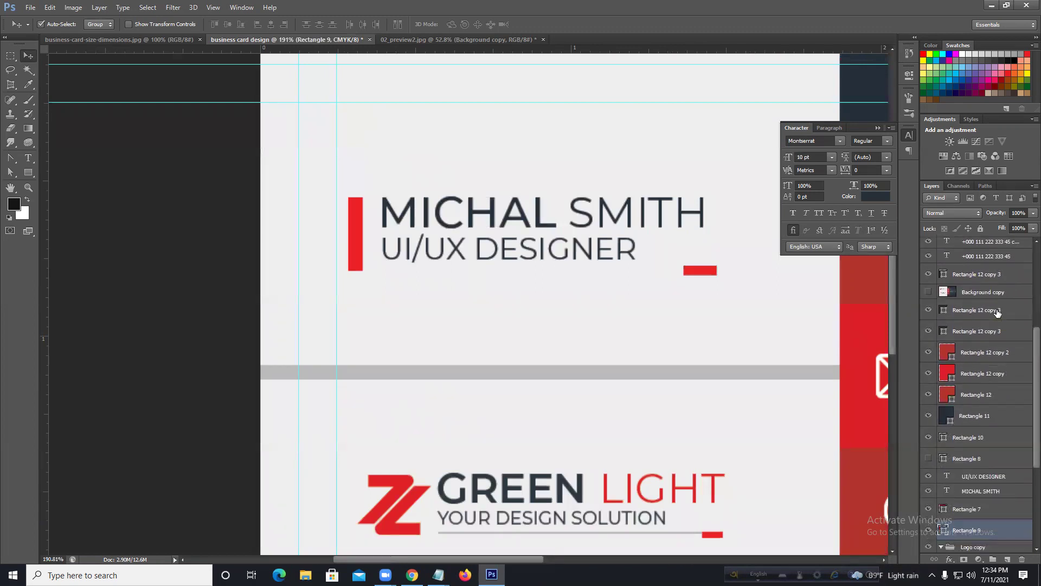
key("ctrl+bracketright")
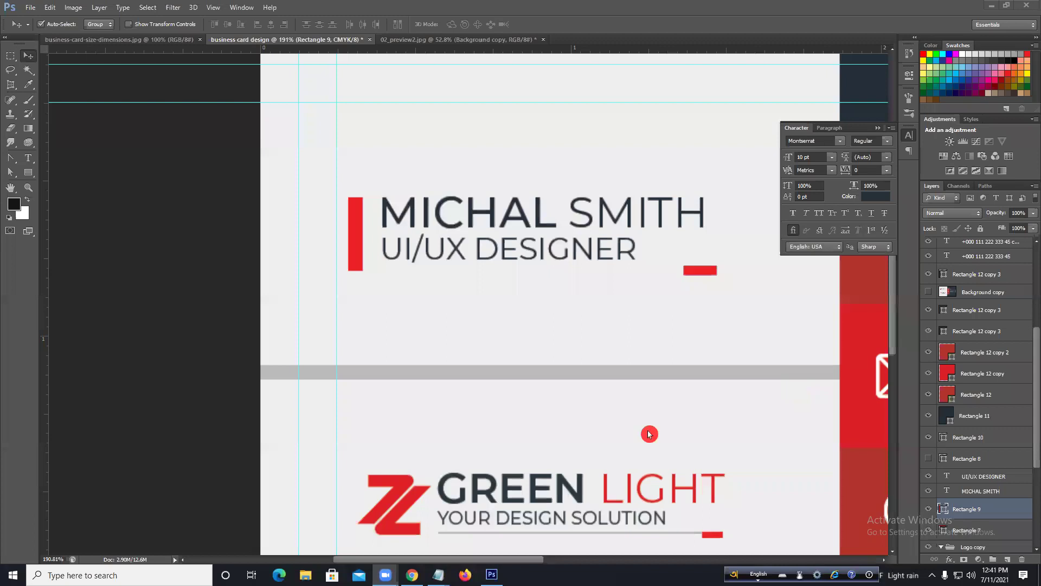
Step: Turn on Rectangle 8's grey underline beneath UI/UX DESIGNER
scroll(649, 434, "down", 3)
scroll(200, 302, "up", 2)
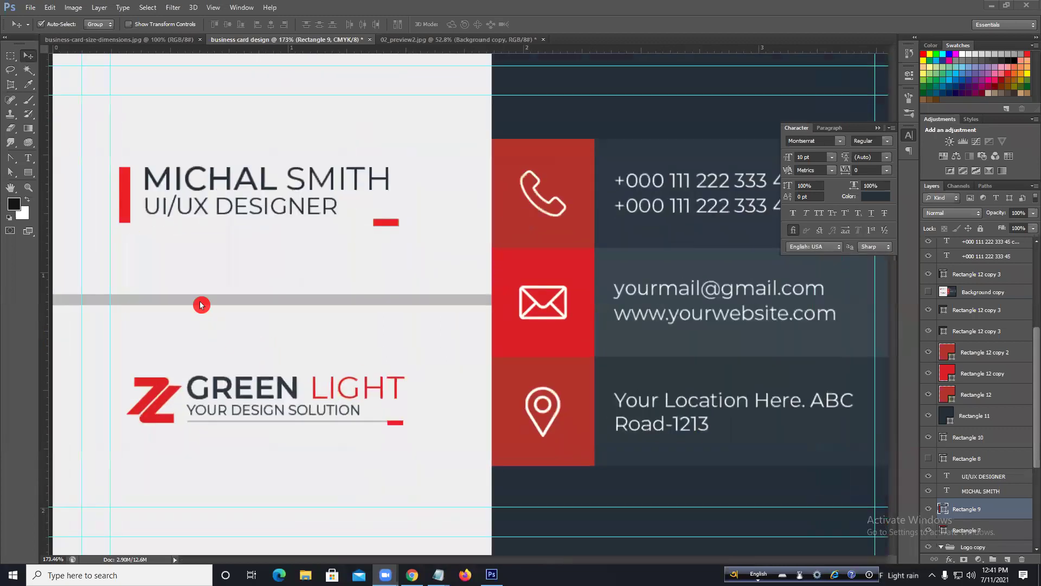
scroll(155, 216, "up", 2)
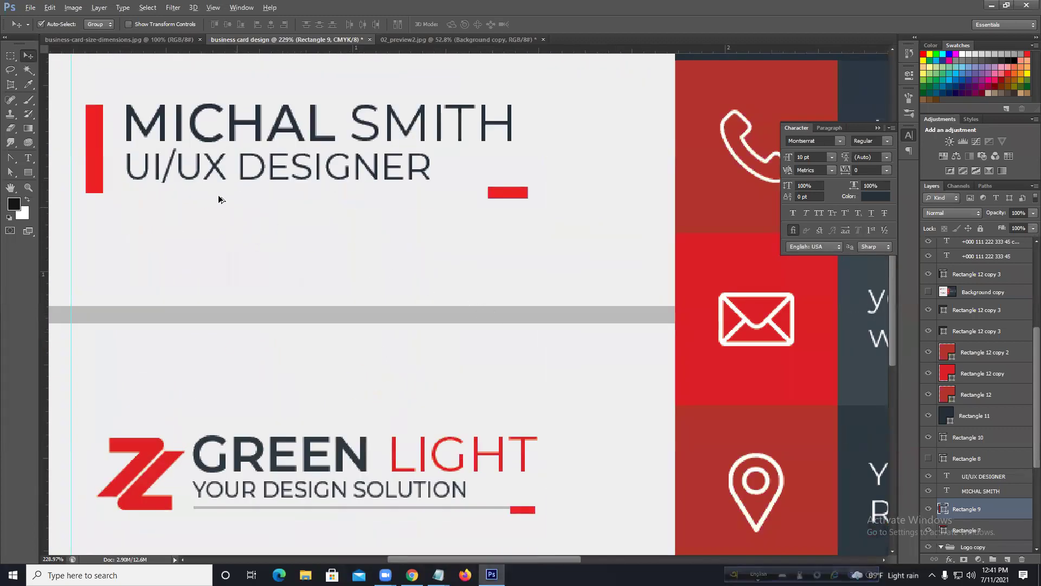
scroll(214, 191, "up", 1)
left_click_drag(210, 187, 408, 267)
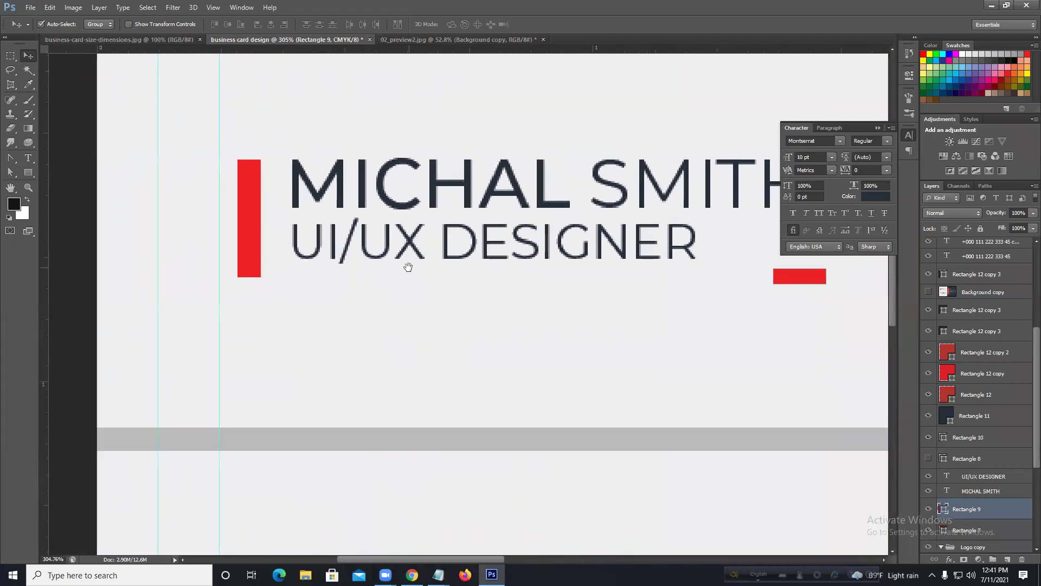
left_click(929, 458)
scroll(406, 297, "down", 2)
scroll(407, 301, "down", 1)
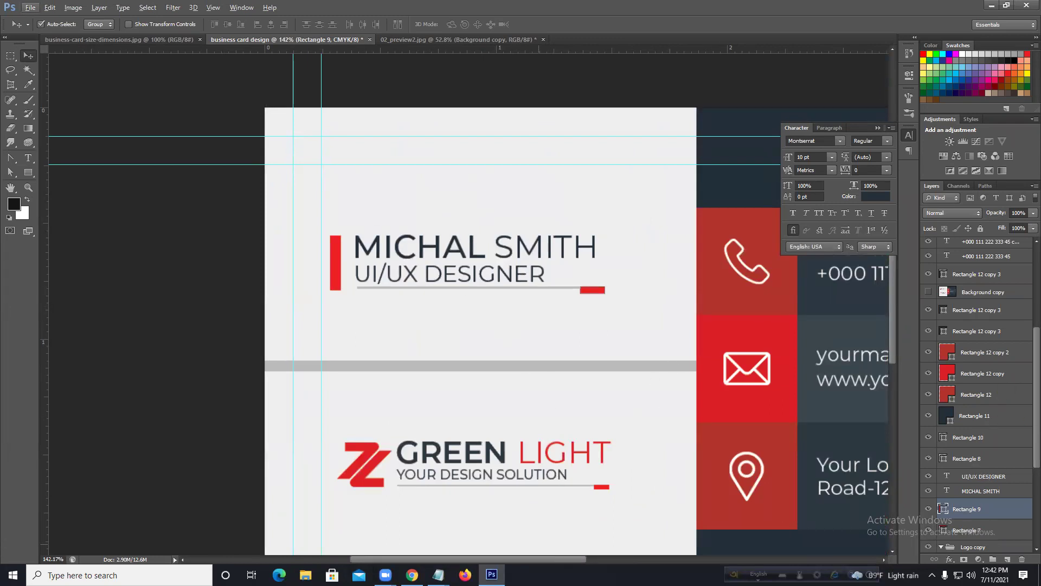
left_click(311, 250)
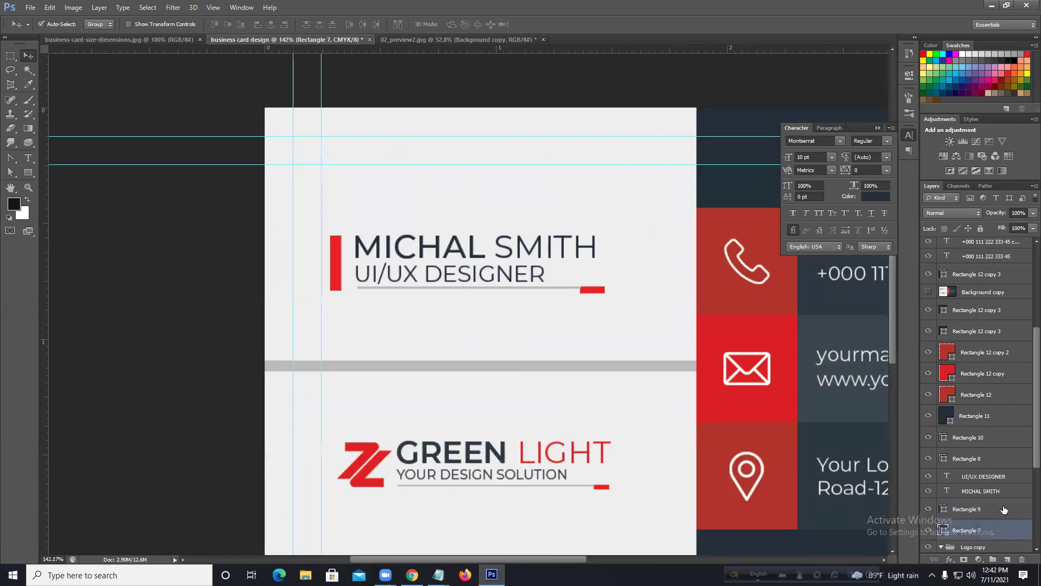
scroll(861, 451, "down", 1)
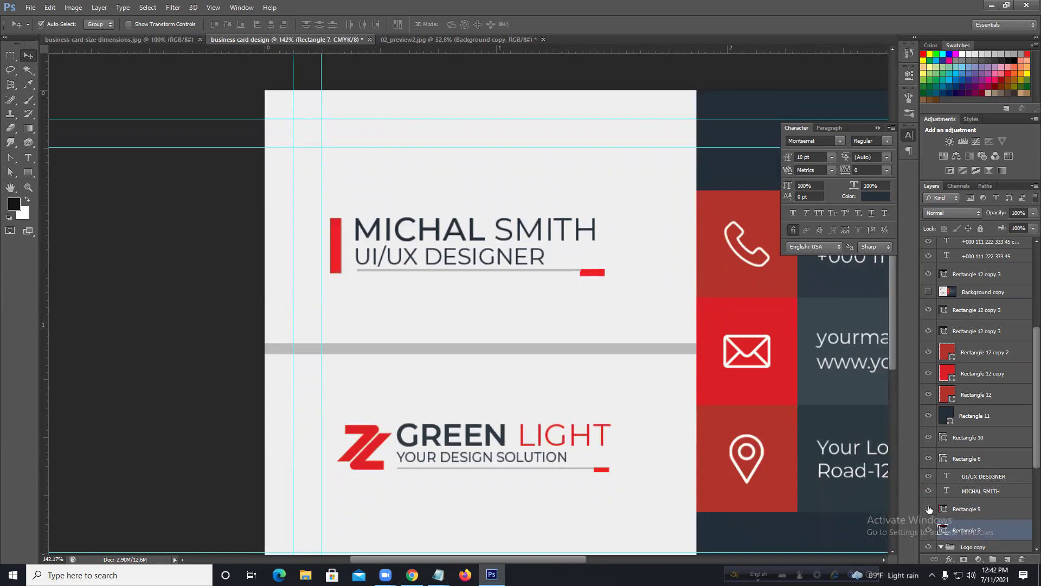
Step: Group Rectangle 9, UI/UX DESIGNER and Rectangle 8 as 'Name & Designation'
left_click(983, 505, "ctrl")
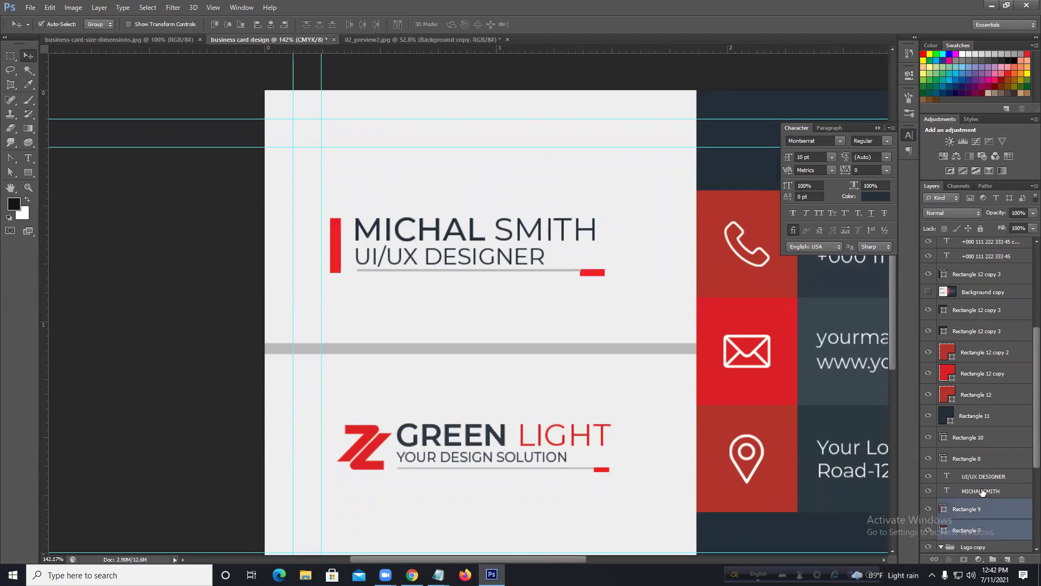
left_click(978, 475, "ctrl")
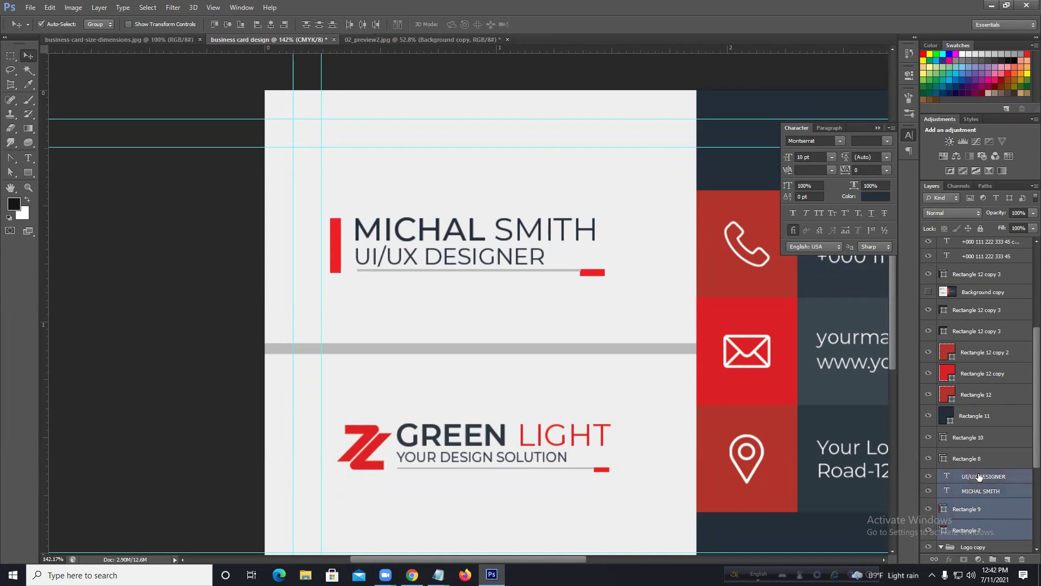
left_click(929, 459)
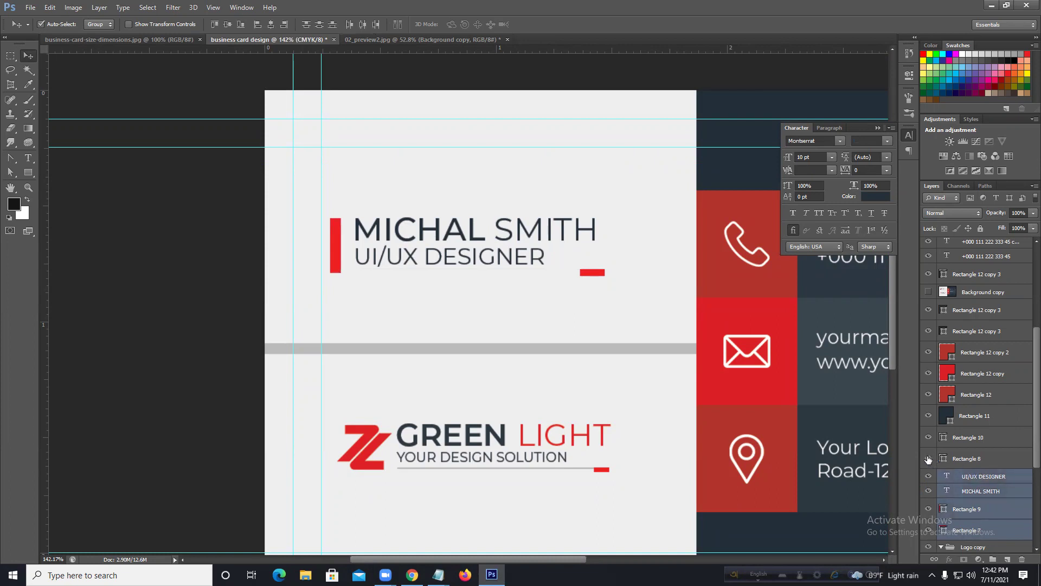
left_click(972, 460, "ctrl")
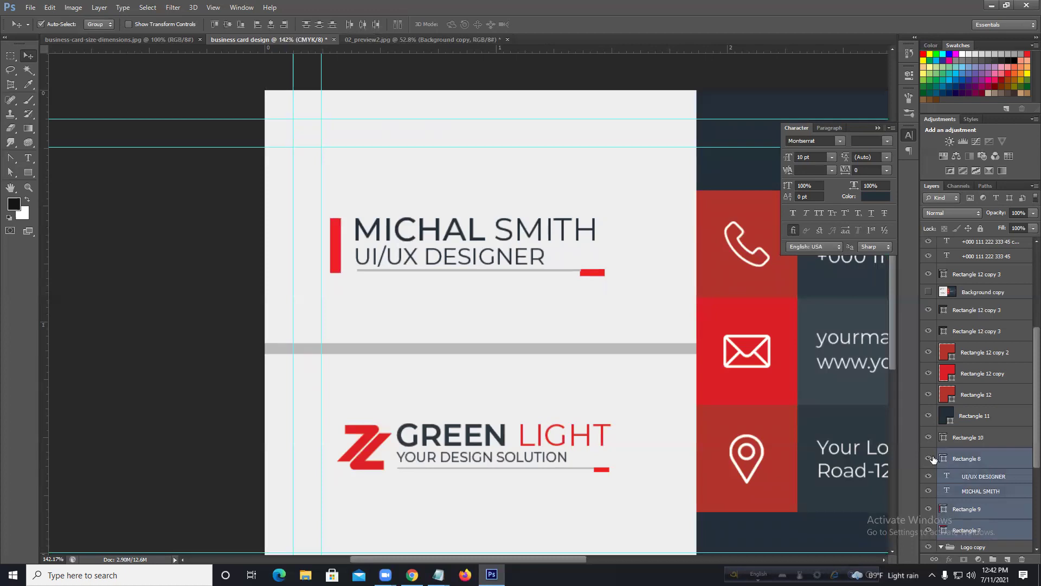
key("ctrl+g")
double_click(970, 456)
type("Name & Designb")
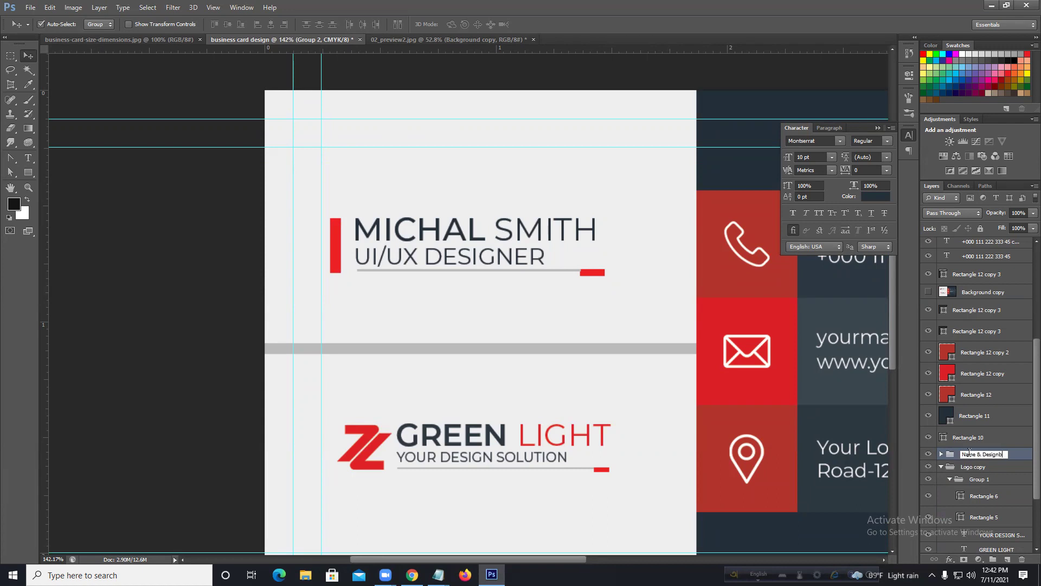
type("nation")
key("Return")
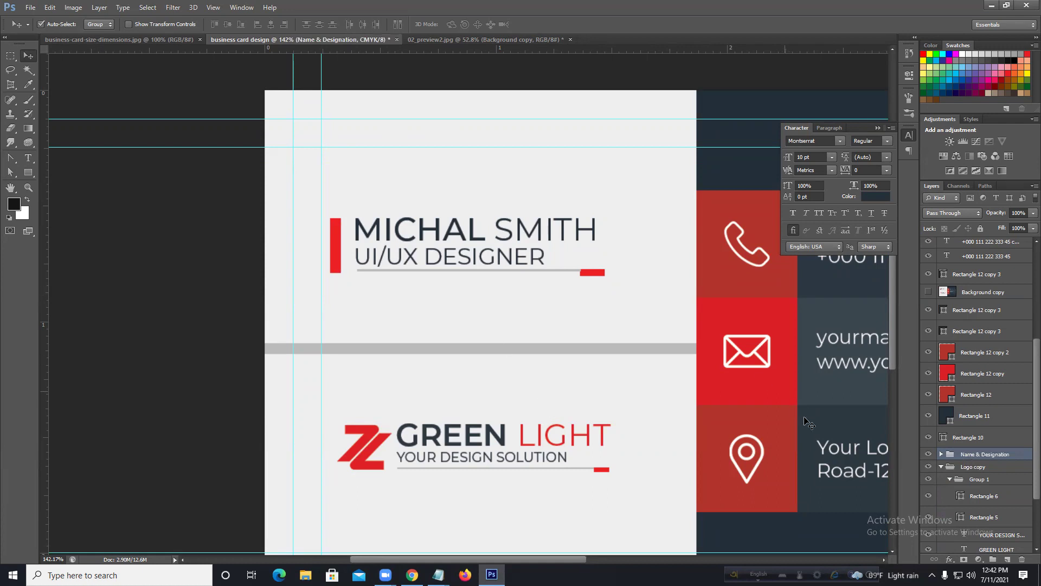
Step: Rename the 'Logo copy' group to 'Logo'
left_click(942, 466)
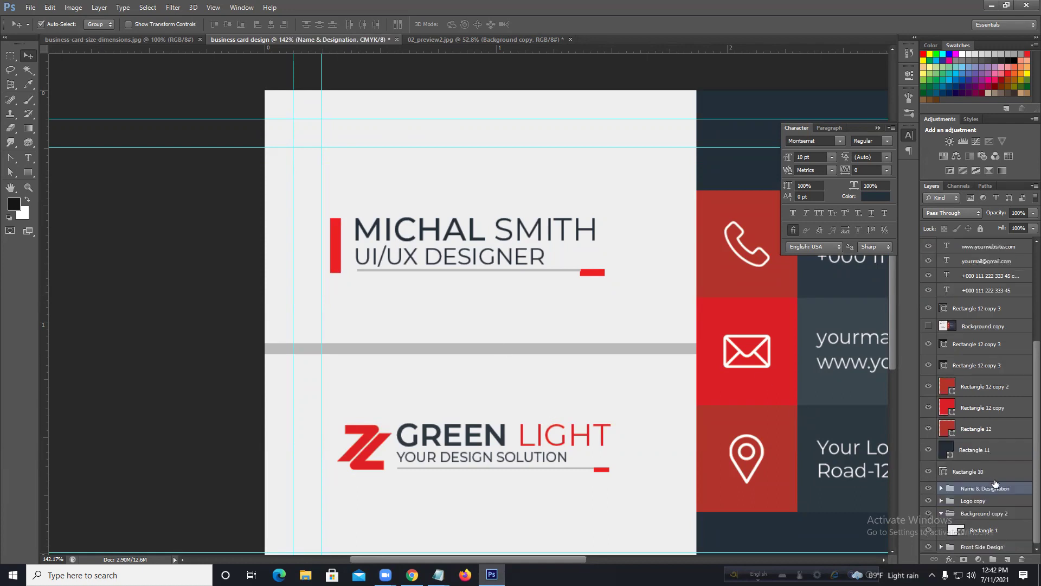
double_click(977, 501)
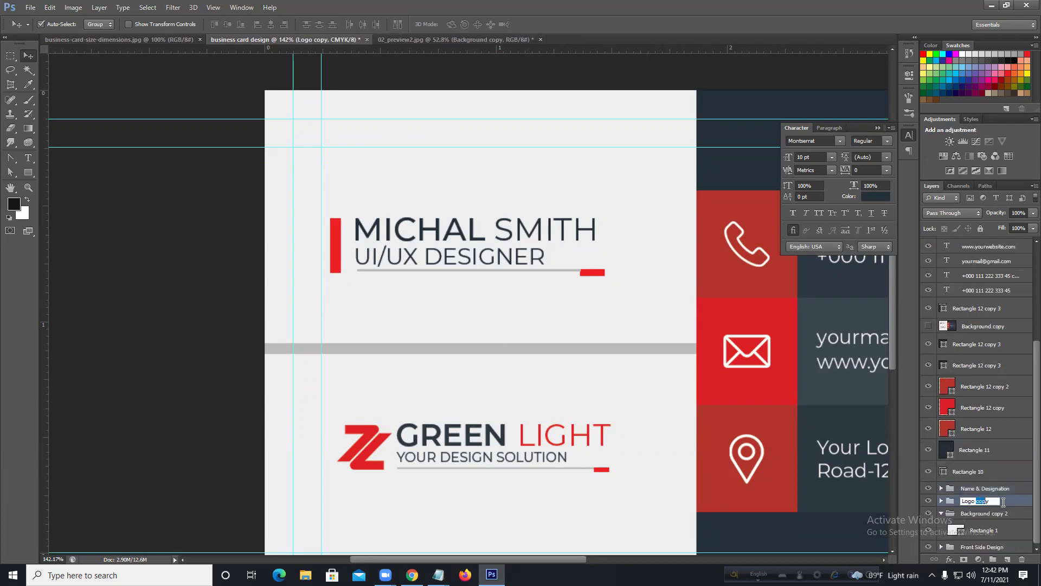
key("BackSpace")
key("Return")
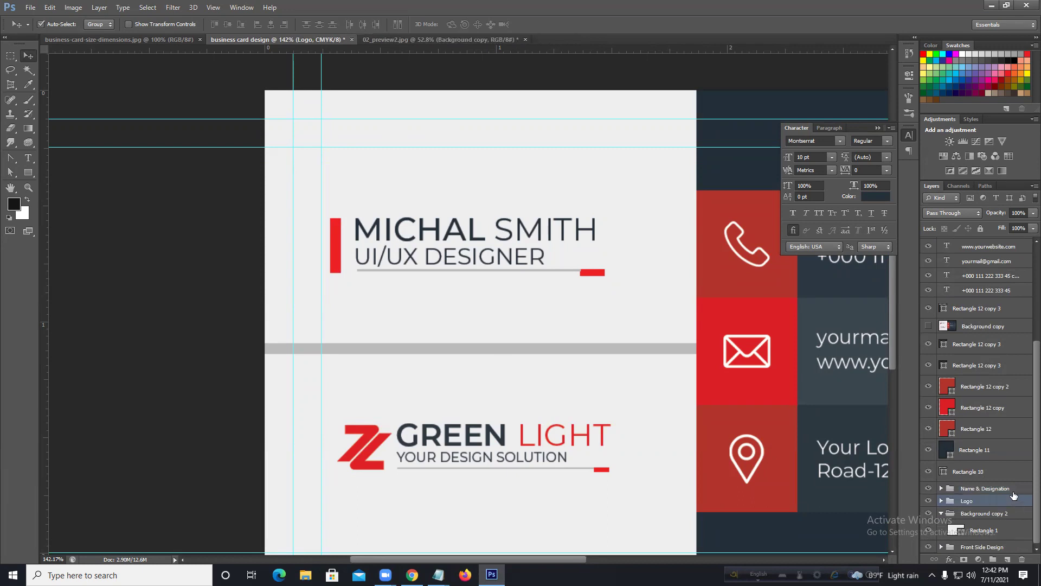
Step: Left-align the Name & Designation and Logo groups, nudged two pixels right
left_click(975, 488)
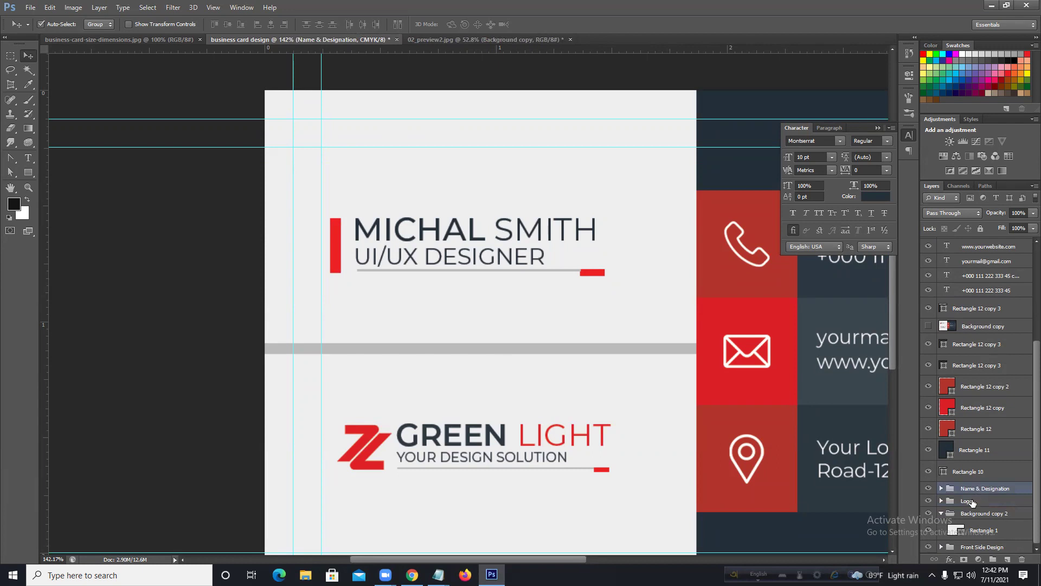
left_click(971, 501, "shift")
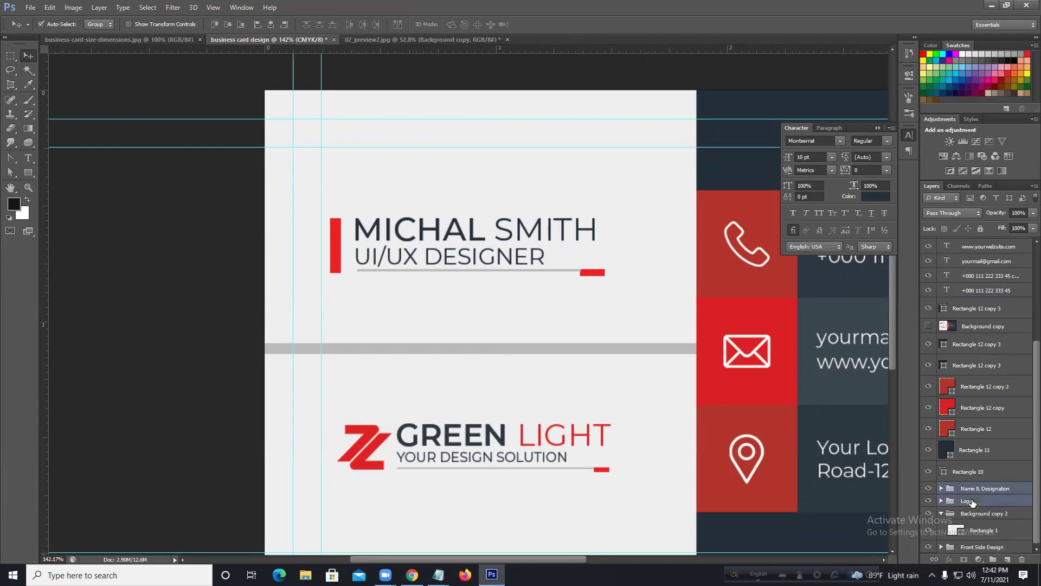
left_click(259, 26)
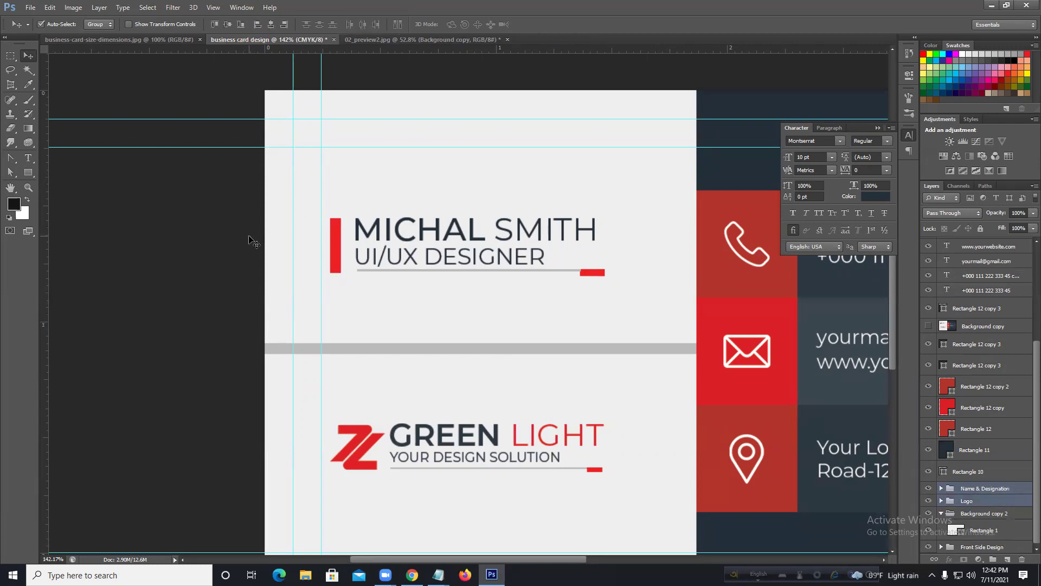
key("Right")
key("Right")
key("Right")
key("Right")
key("Right")
key("Right")
key("Right")
key("Right")
key("Right")
key("Right")
key("Right")
key("Right")
key("Right")
key("Right")
key("Right")
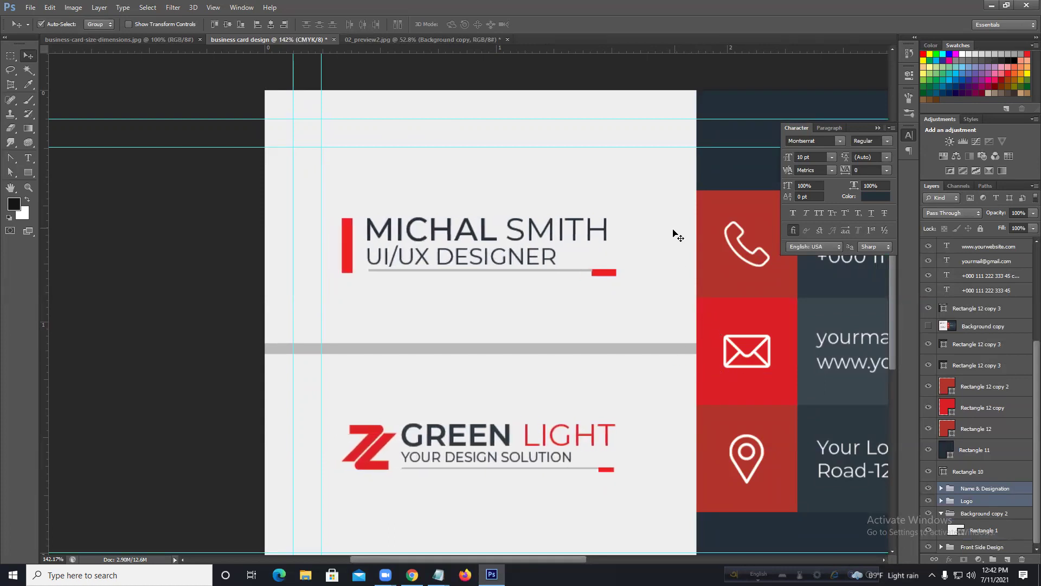
key("Right")
key("Right")
Step: Group the contact detail text layers into a group named 'cont Info'
scroll(523, 353, "down", 3)
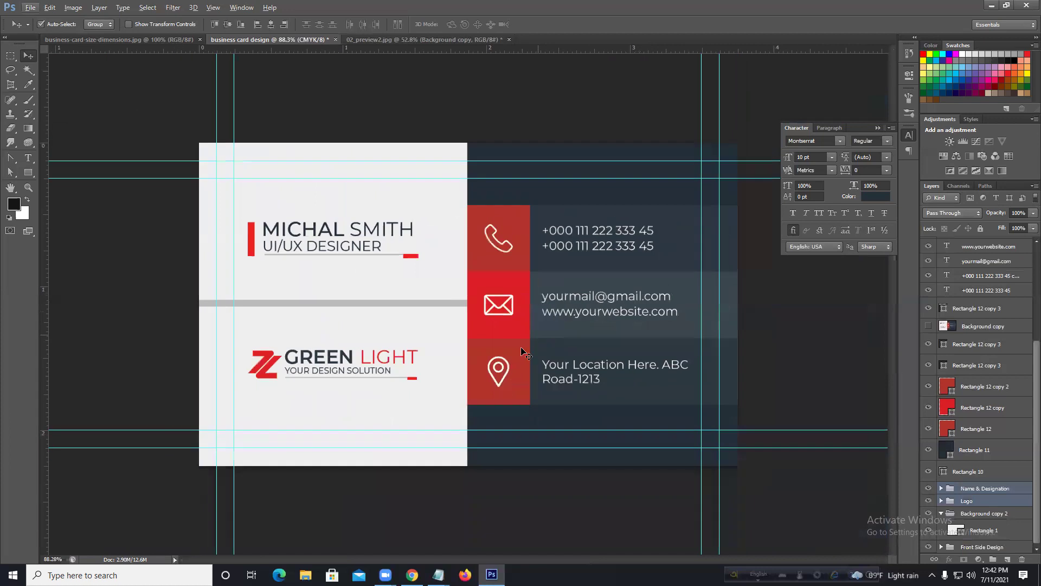
scroll(754, 309, "up", 3)
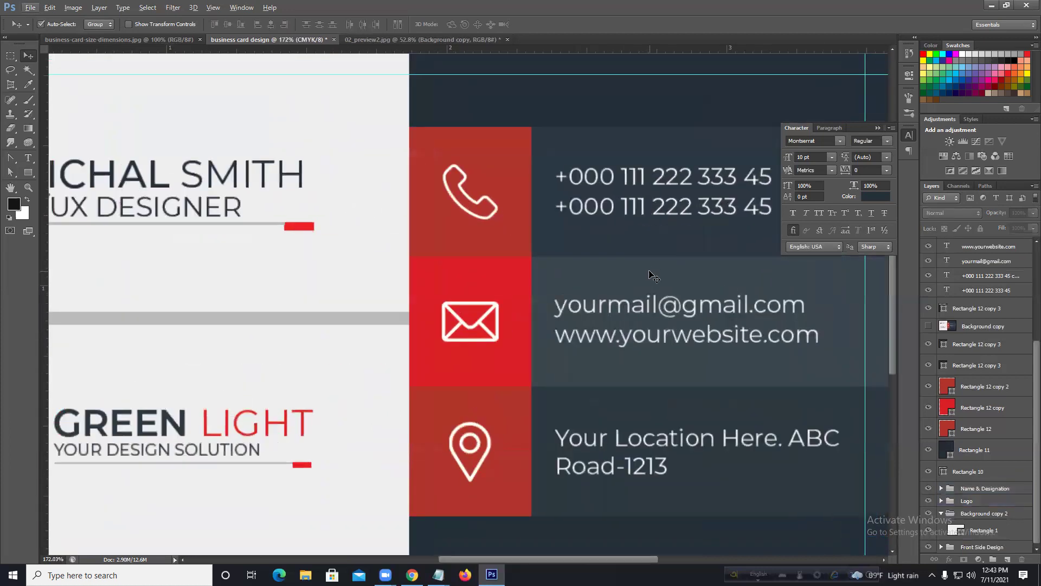
scroll(653, 277, "right", 3)
scroll(597, 288, "up", 1)
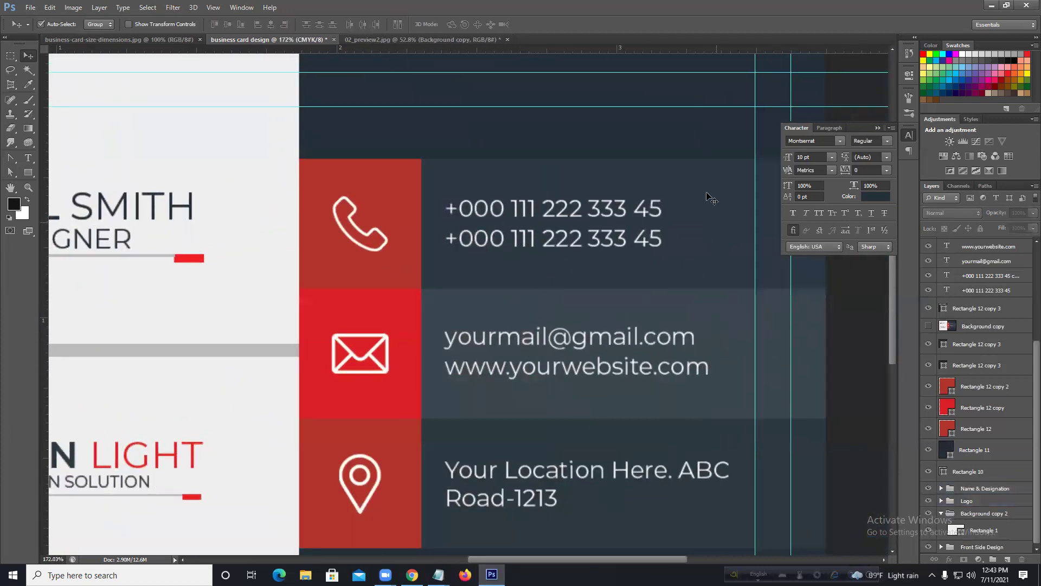
scroll(981, 309, "up", 3)
scroll(980, 309, "up", 1)
left_click(996, 375)
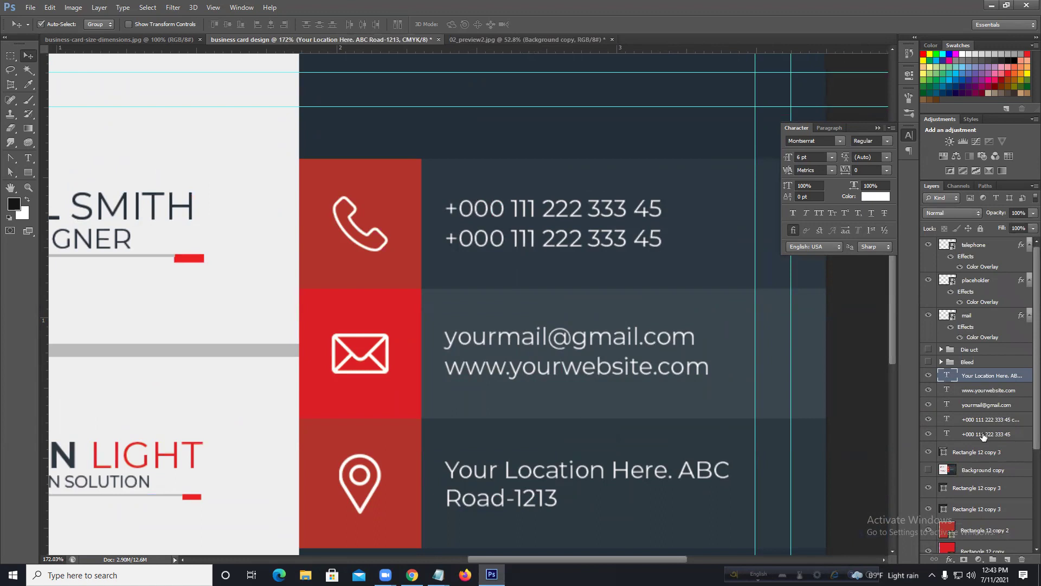
left_click(983, 436, "shift")
left_click(985, 377)
left_click(996, 435, "shift")
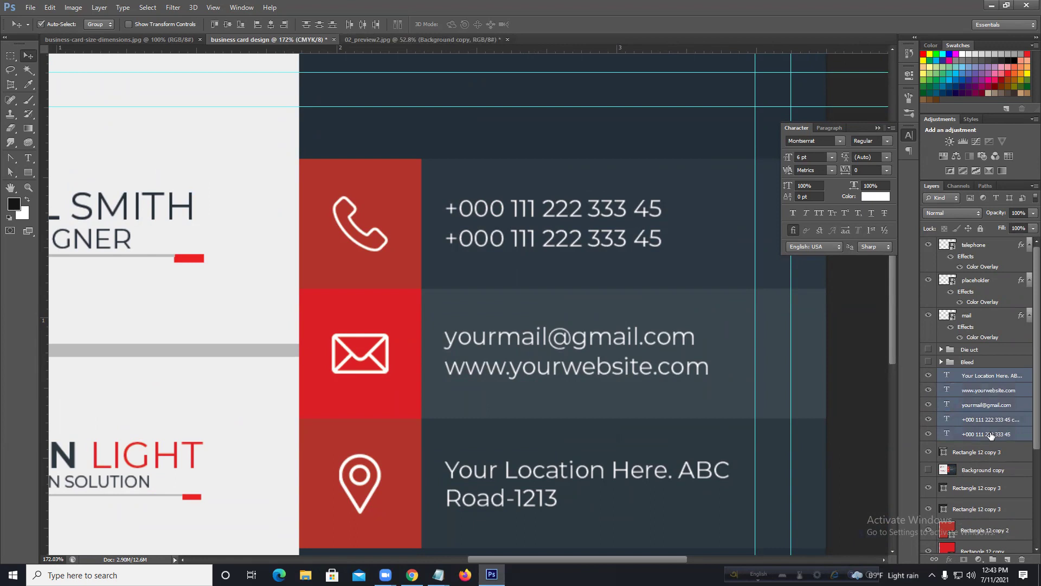
key("ctrl+g")
double_click(968, 374)
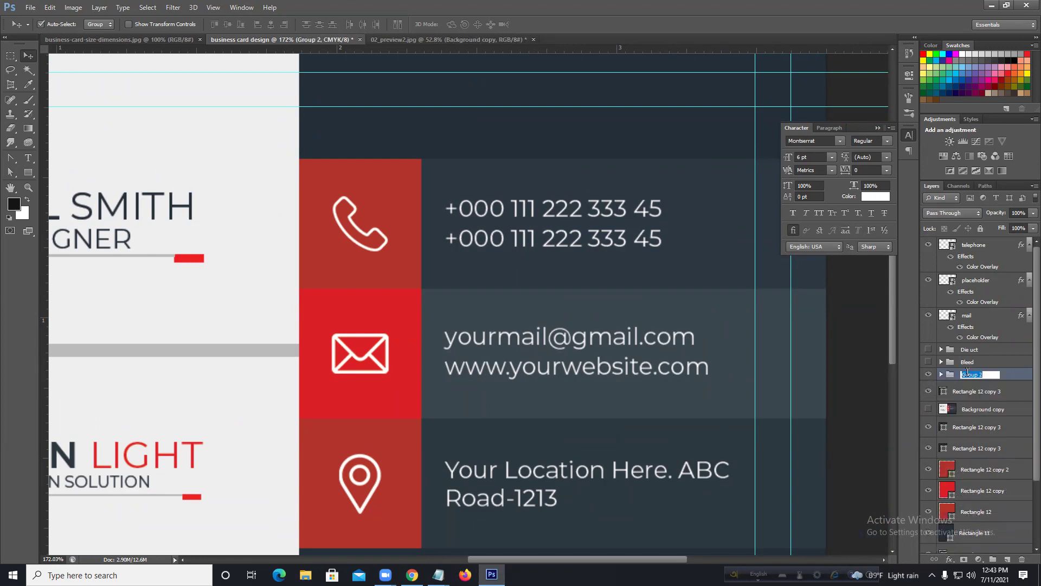
type("cont Info")
key("Return")
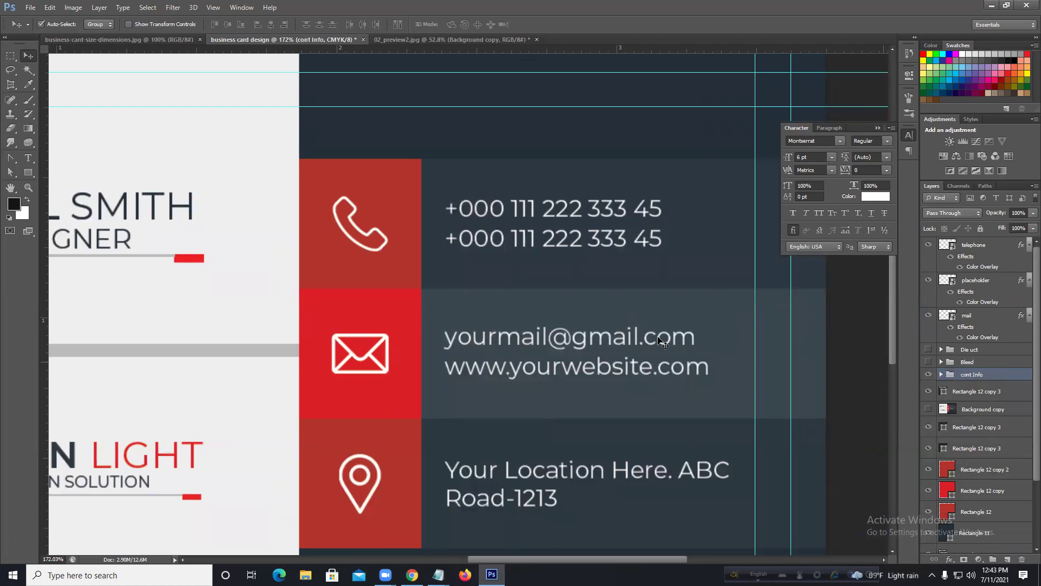
Step: Group the telephone, placeholder and mail layers as 'Icon'
left_click(964, 318)
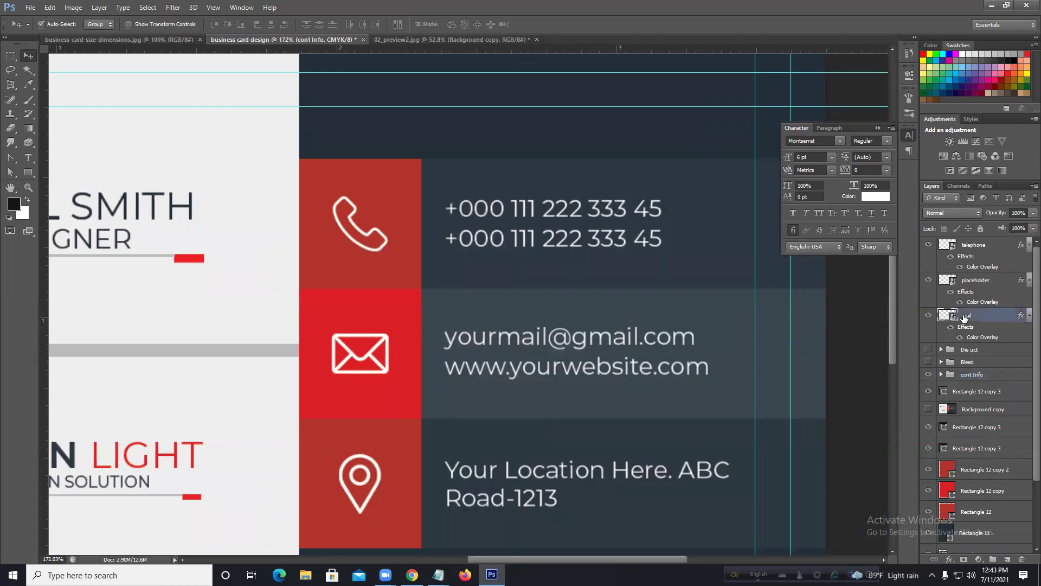
left_click(972, 282, "shift")
left_click(971, 245, "shift")
left_click(970, 315)
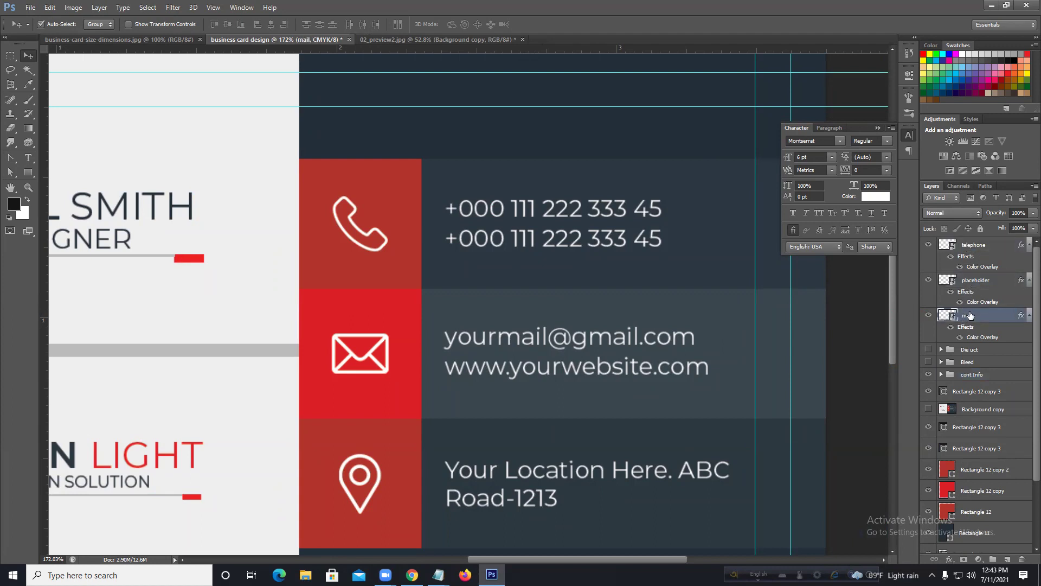
left_click(988, 246, "shift")
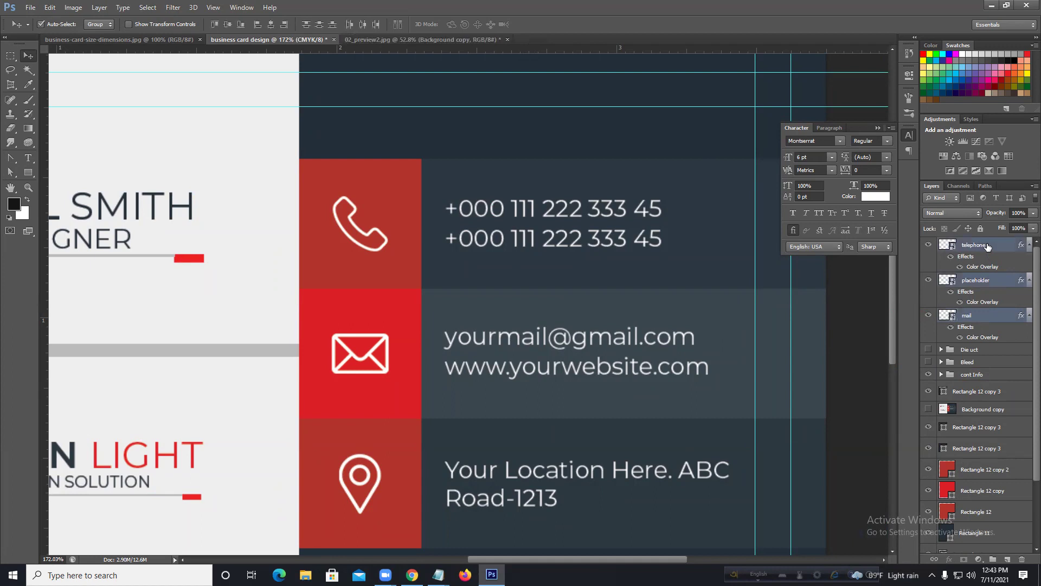
key("ctrl+g")
double_click(970, 244)
type("B")
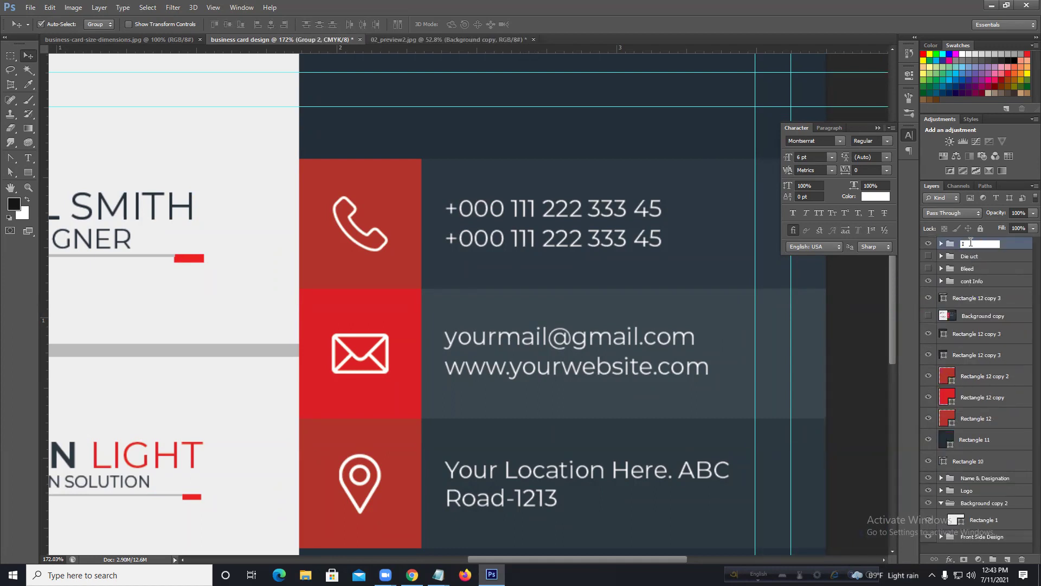
key("Return")
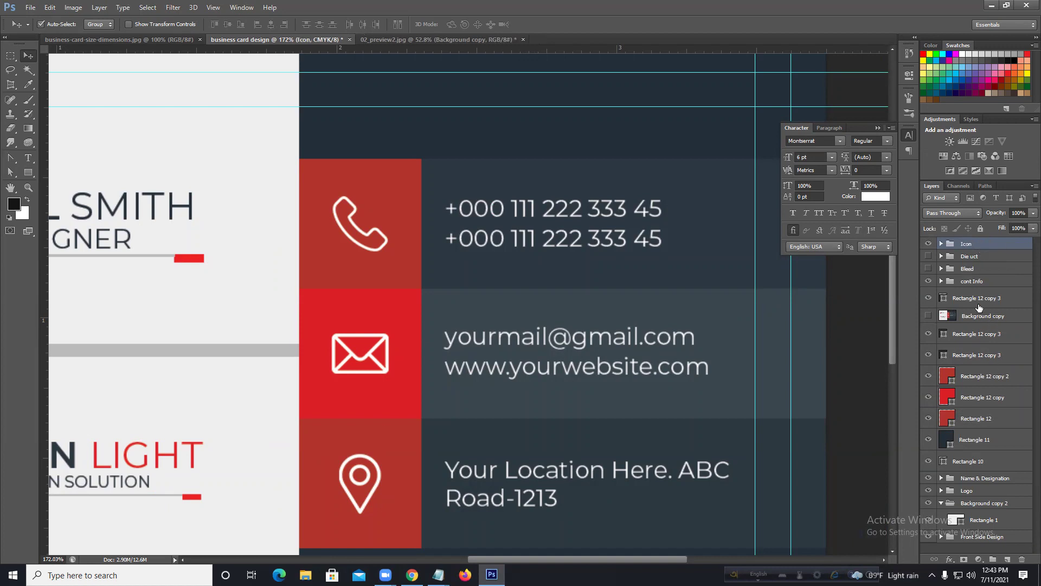
Step: Group Icon with cont Info as 'Cont Info & Icon' and fit the card on screen
left_click(976, 282, "ctrl")
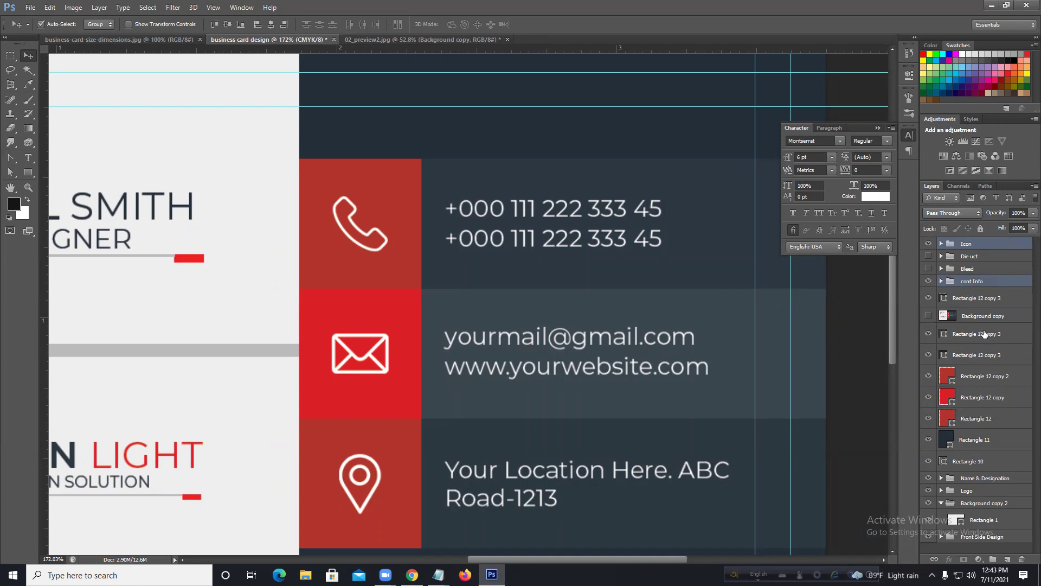
key("ctrl+g")
double_click(969, 244)
type("Info & I")
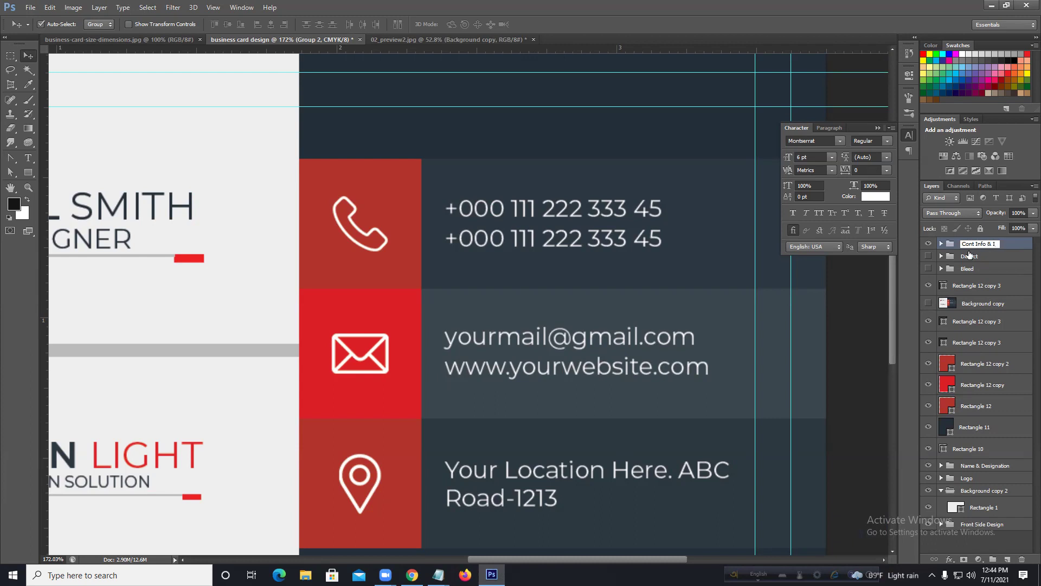
key("Return")
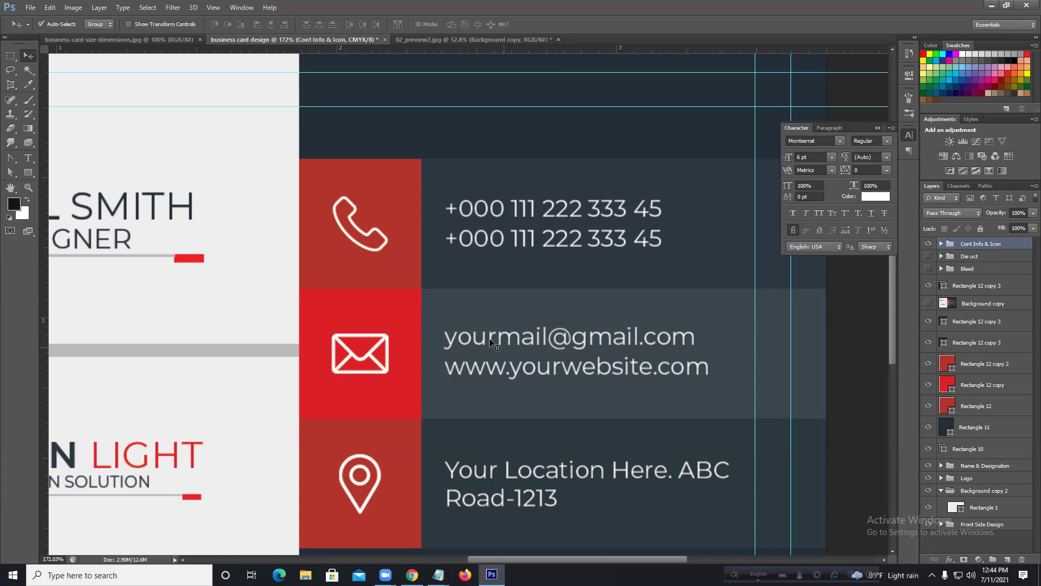
key("ctrl+0")
scroll(484, 337, "down", 2)
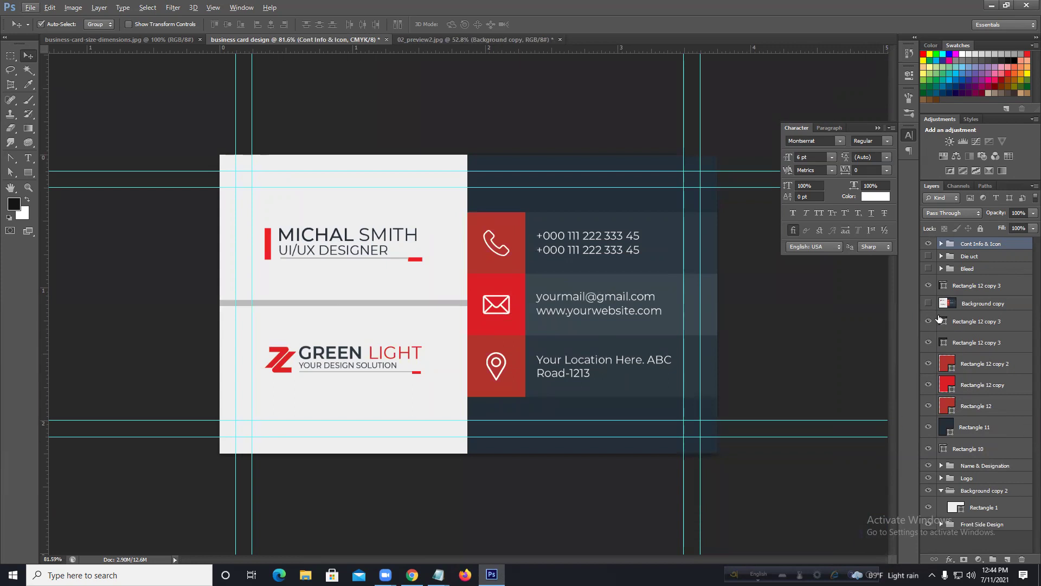
Step: Delete the unused Background copy layer
left_click(927, 303)
left_click(927, 303)
left_click(990, 307)
key("Delete")
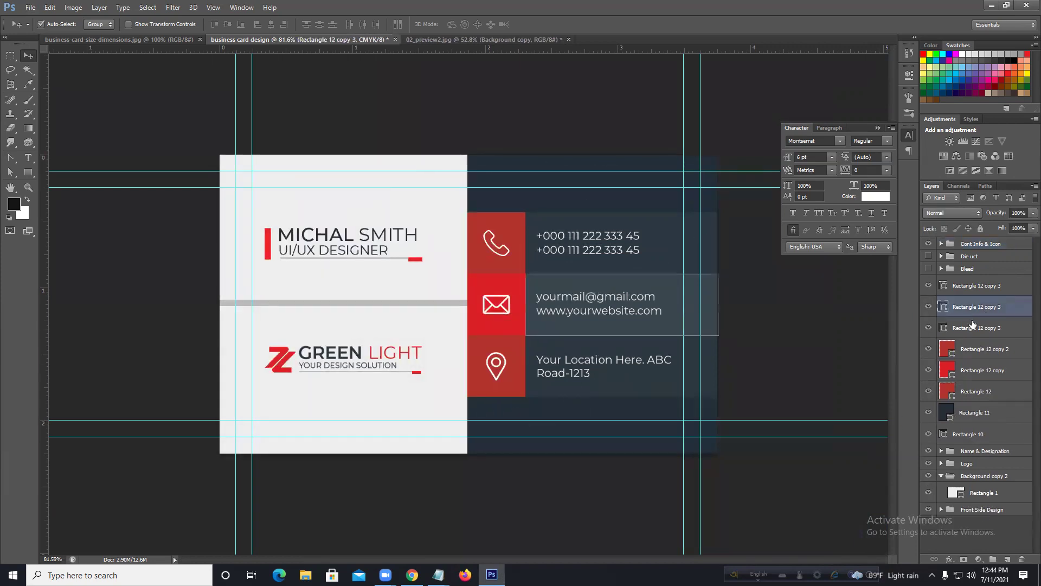
Step: Align the grey band (Rectangle 10) with Background copy 2
left_click(960, 434)
left_click(927, 434)
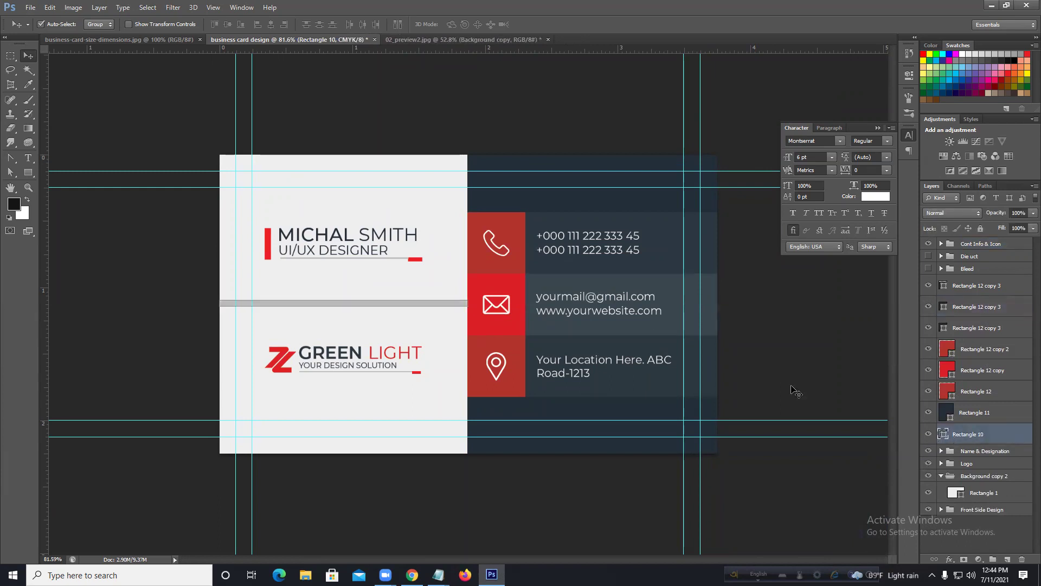
scroll(449, 313, "up", 3)
scroll(449, 309, "up", 2)
scroll(434, 307, "down", 2)
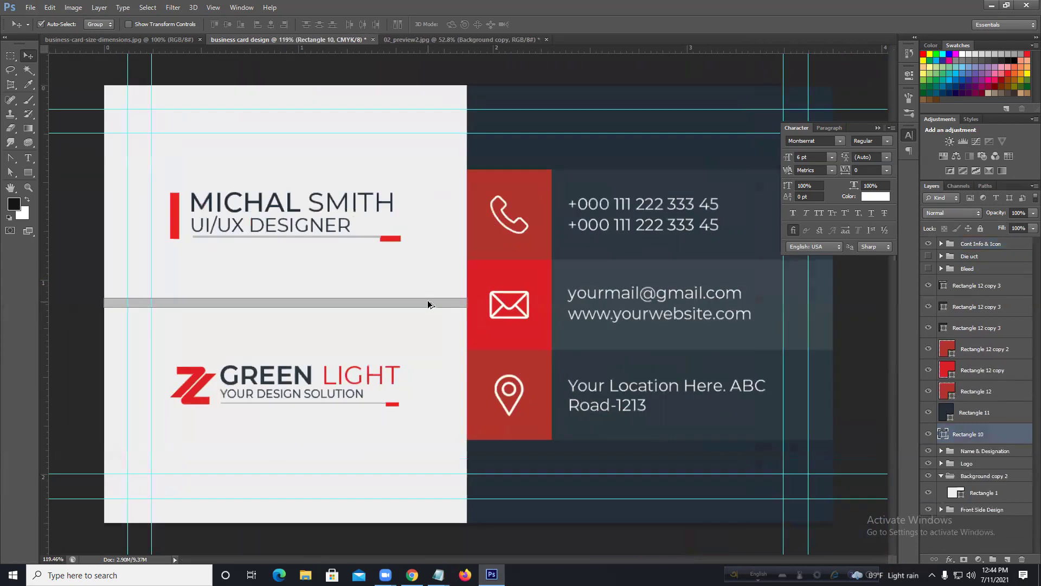
scroll(431, 306, "down", 1)
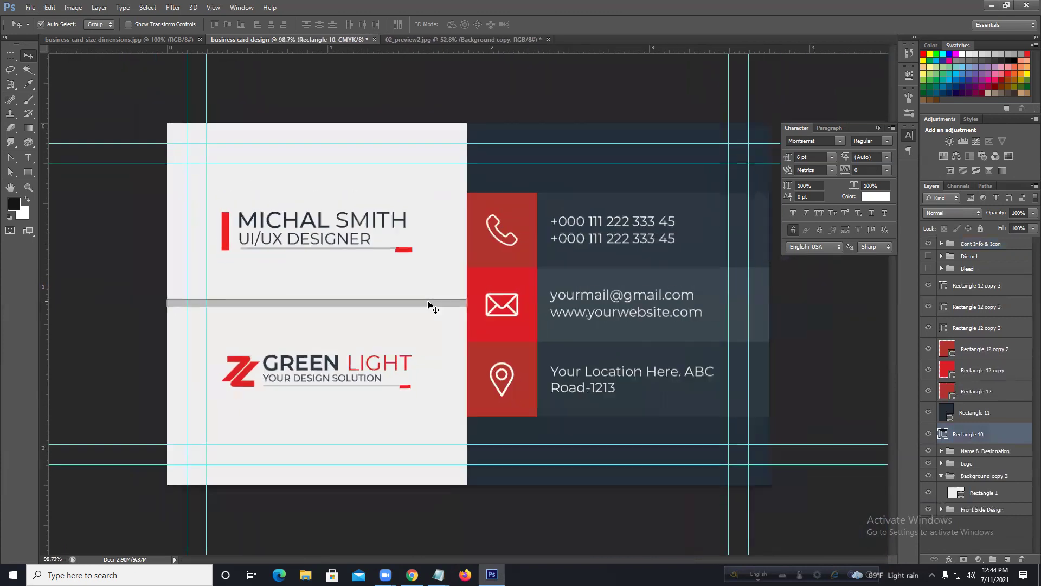
left_click(986, 476)
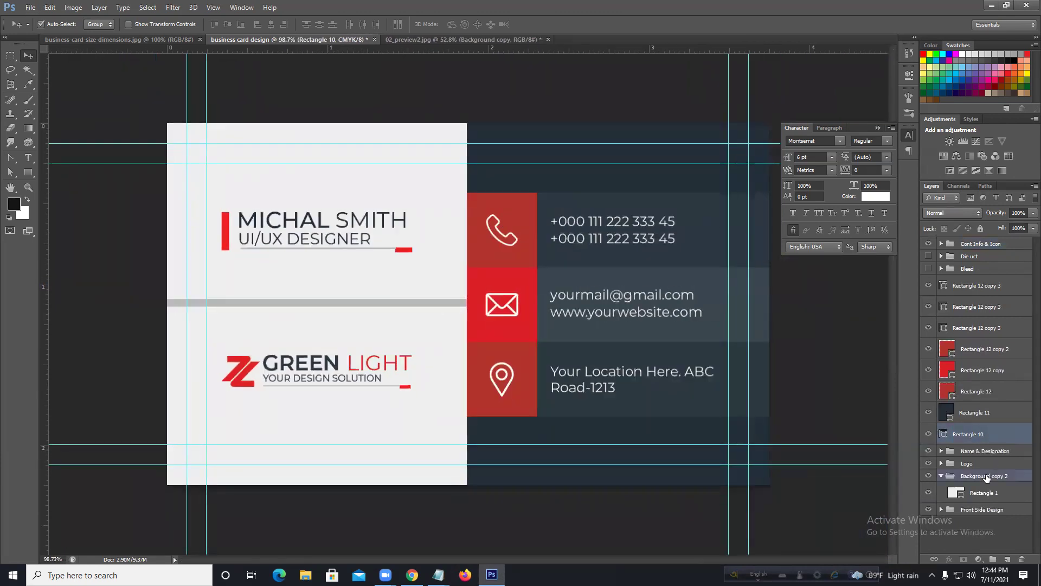
left_click(234, 30)
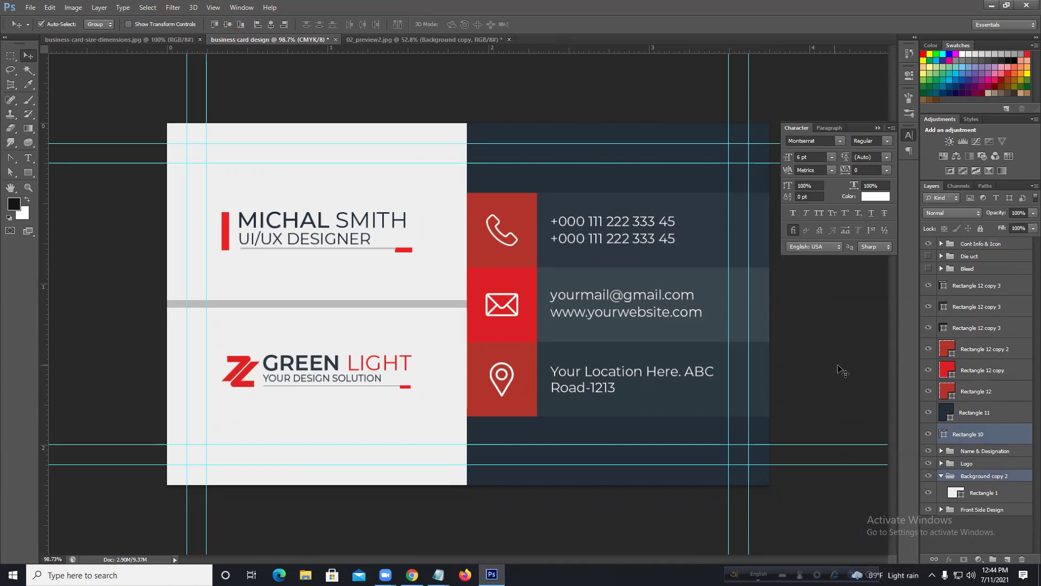
Step: Rename the Background copy 2 layer to Background
left_click(982, 477)
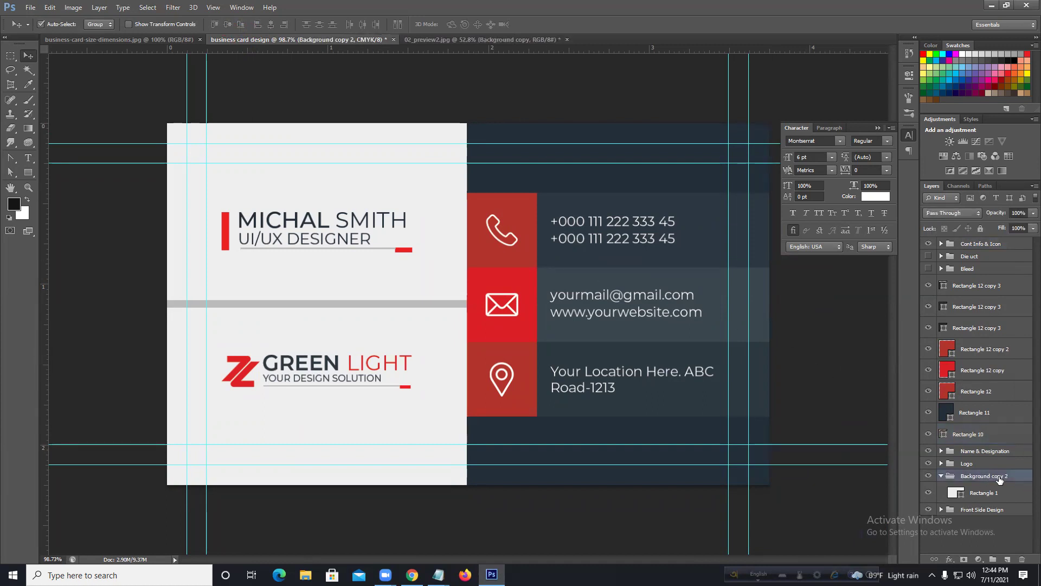
double_click(993, 476)
left_click_drag(993, 476, 1029, 481)
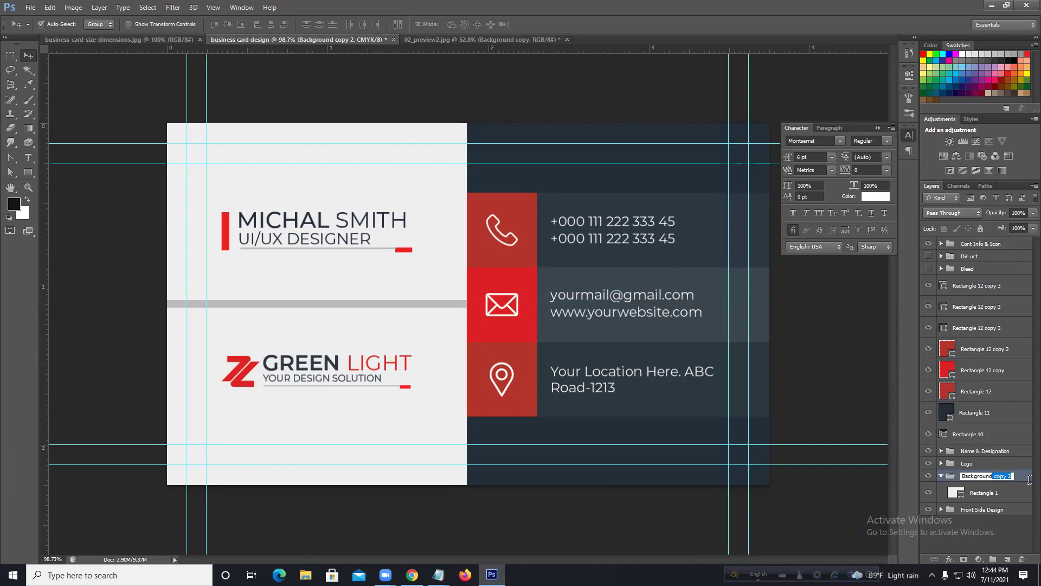
key("BackSpace")
key("Return")
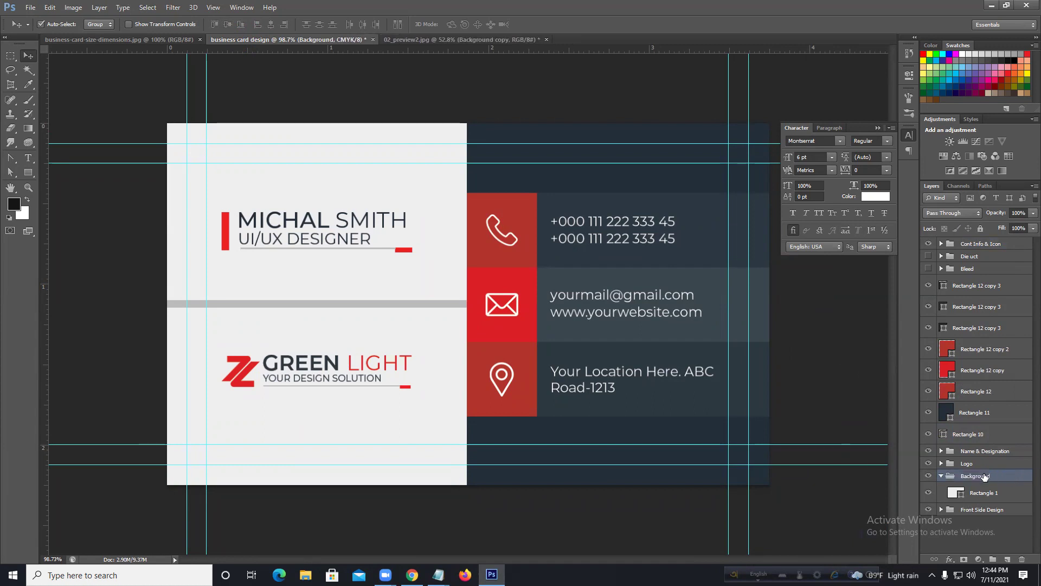
Step: Group all rectangle layers down to Rectangle 10 into a group named Shapes
left_click(957, 436)
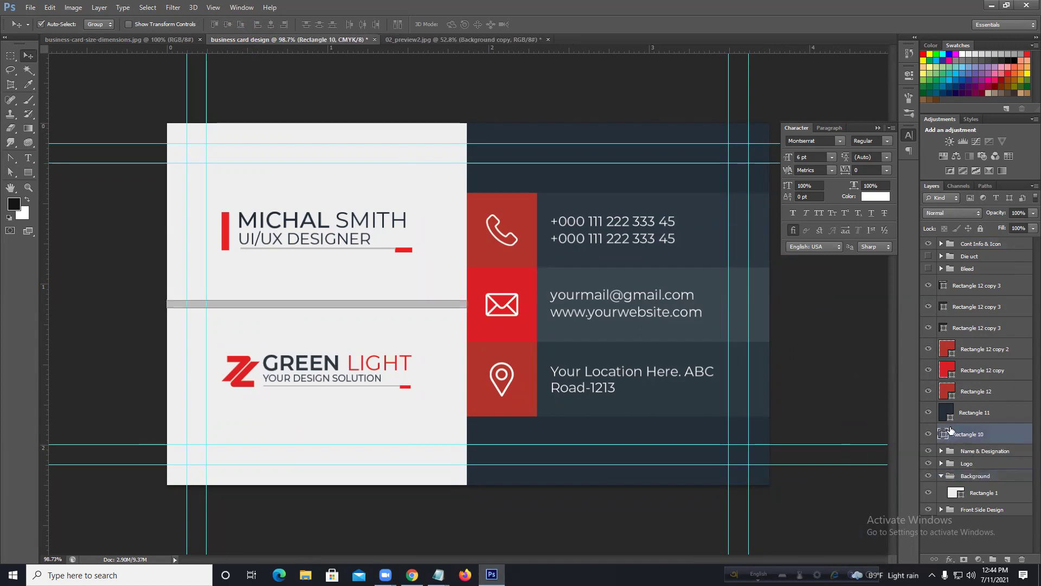
left_click(973, 288, "shift")
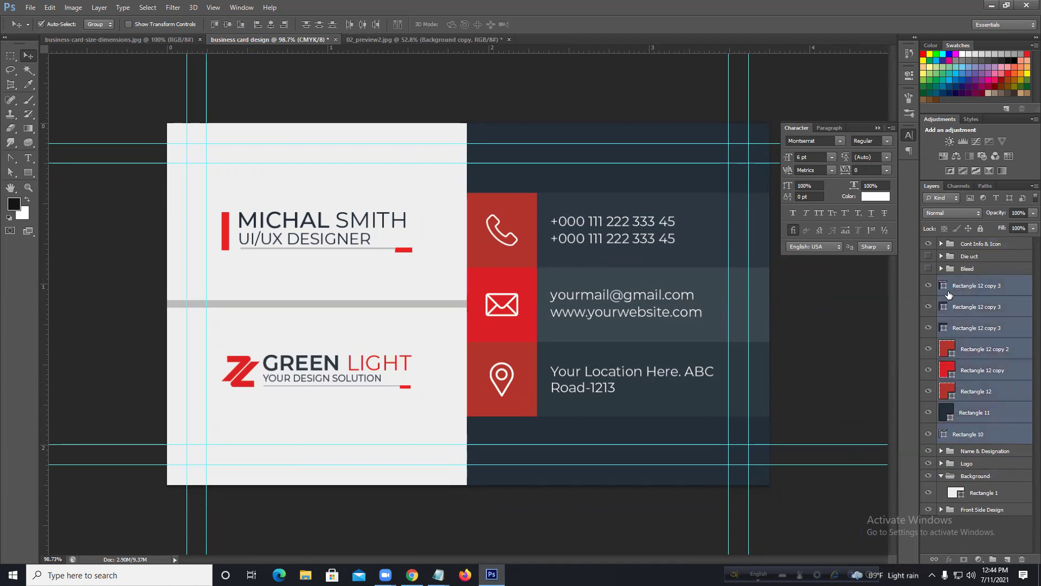
key("ctrl+g")
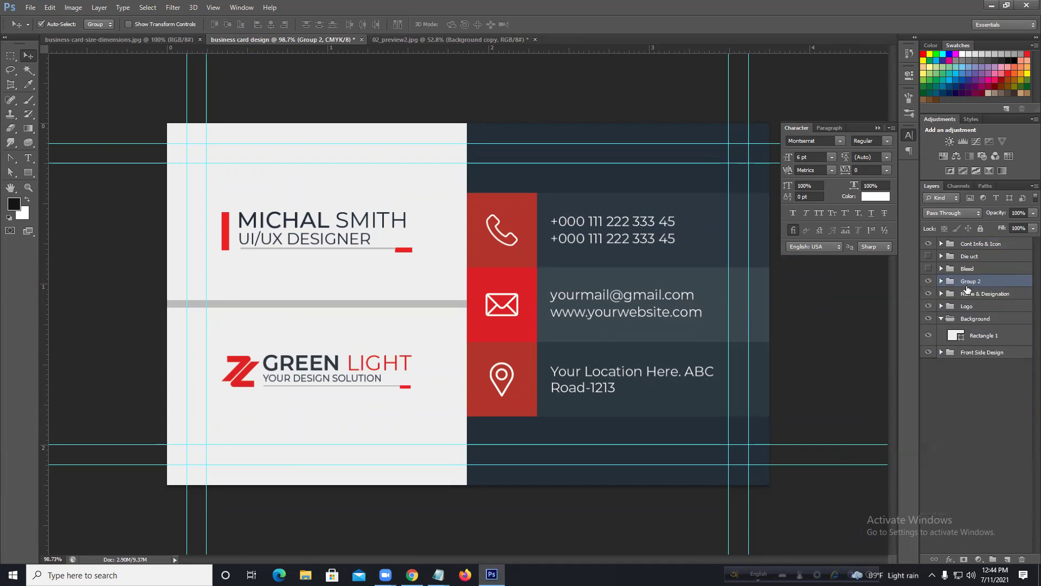
type("s")
key("Return")
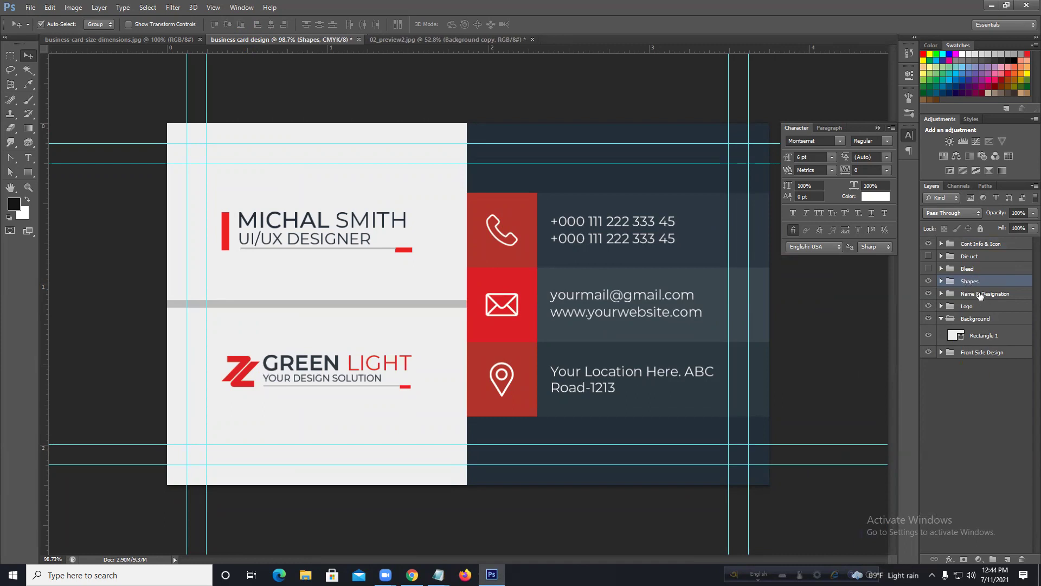
Step: Move the Shapes group just above Background in the layer stack
left_click(941, 318)
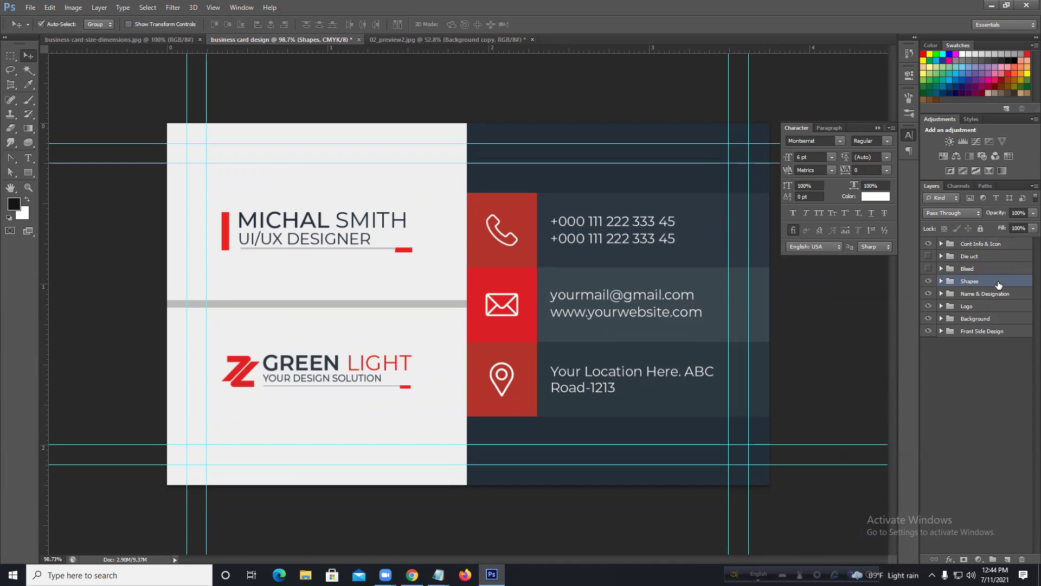
mouse_move(996, 282)
left_mouse_down()
mouse_move(986, 313)
mouse_move(990, 284)
mouse_move(980, 307)
left_mouse_up()
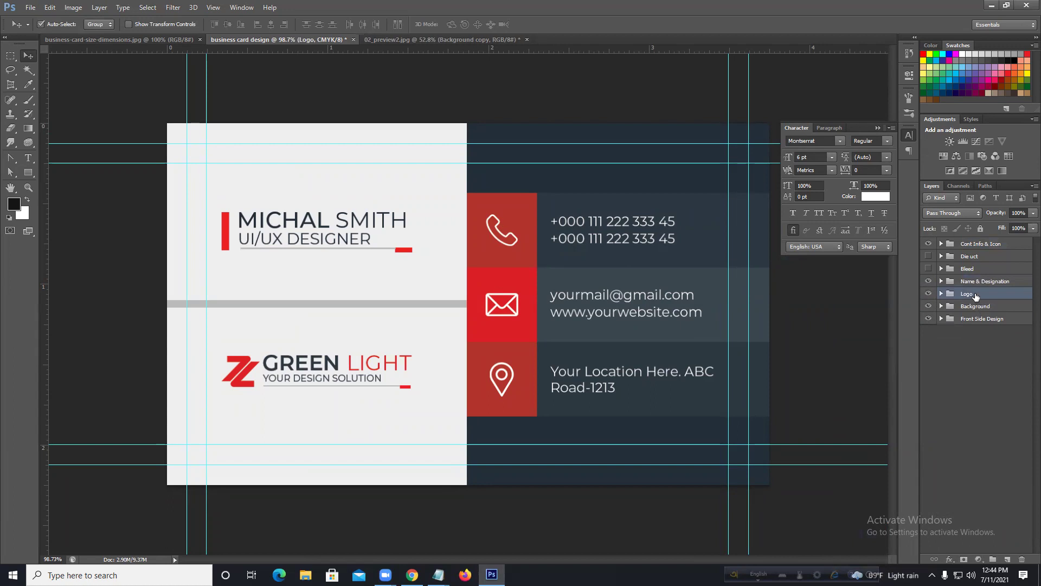
left_click(942, 294)
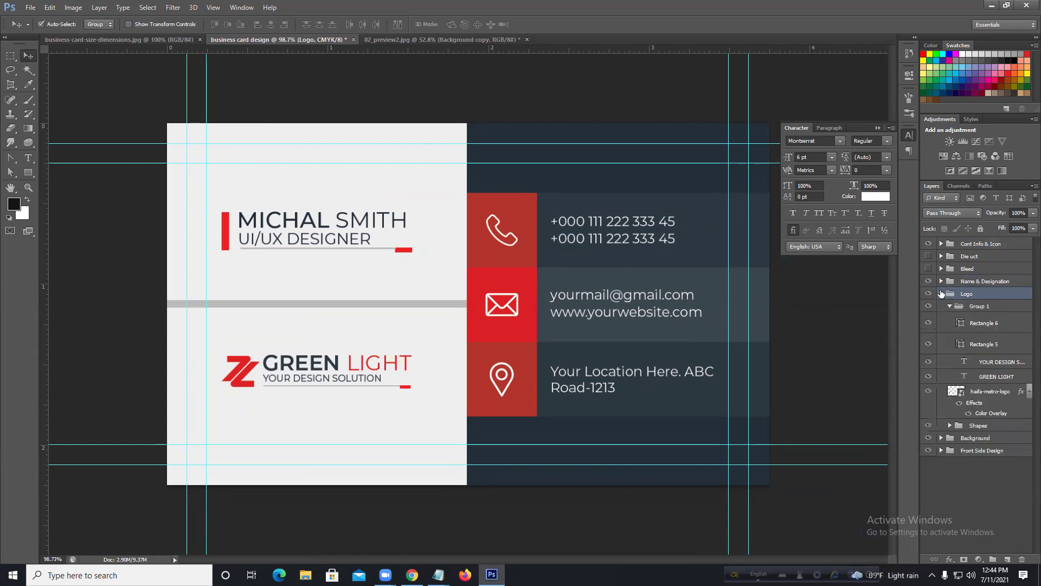
left_click(941, 293)
key("ctrl+z")
left_click_drag(977, 283, 973, 314)
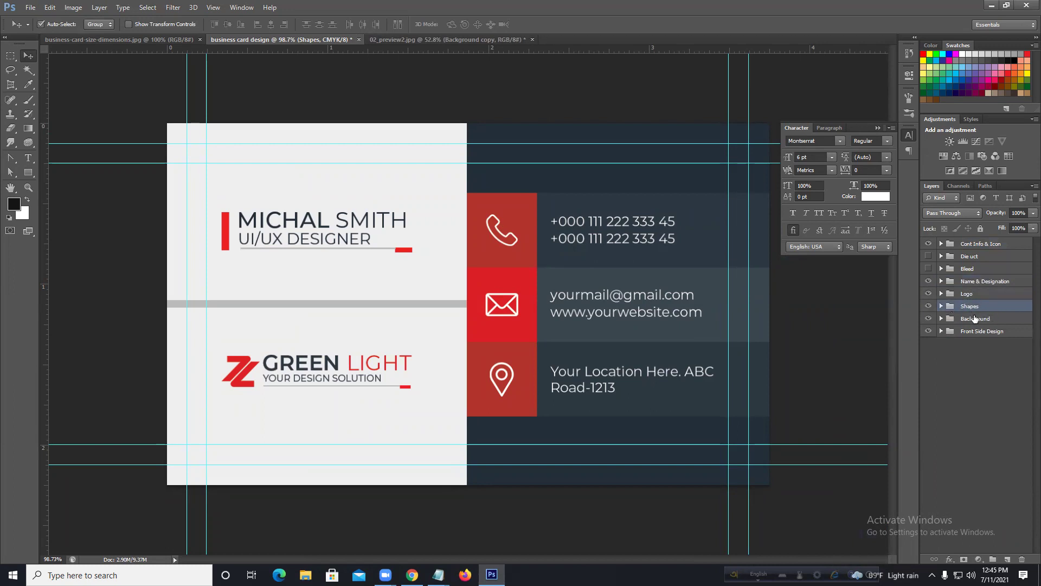
Step: Move Logo above Name & Designation and Cont Info & Icon above Shapes, then select Logo
left_click(970, 296)
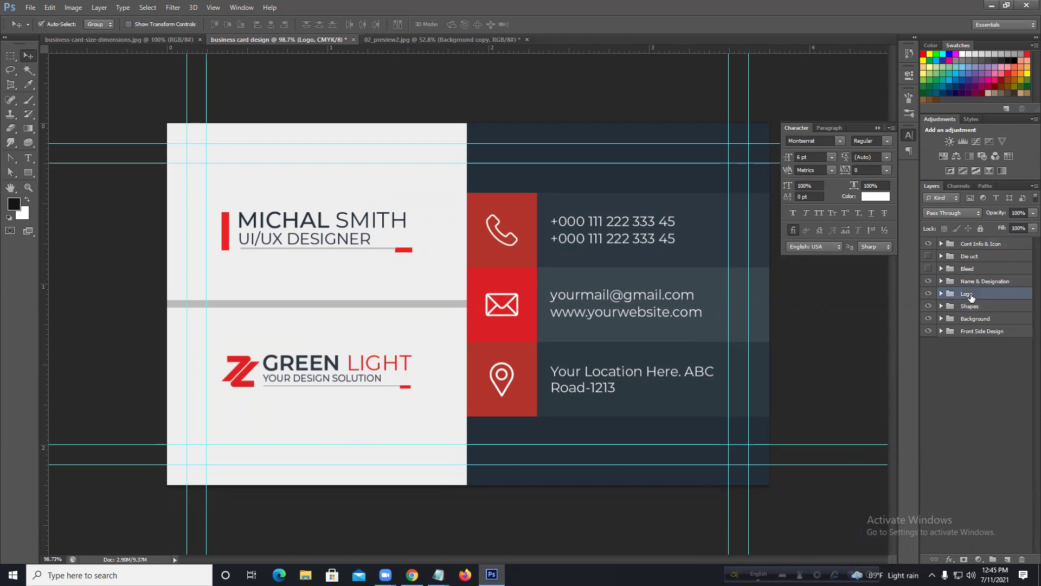
left_click_drag(970, 294, 938, 280)
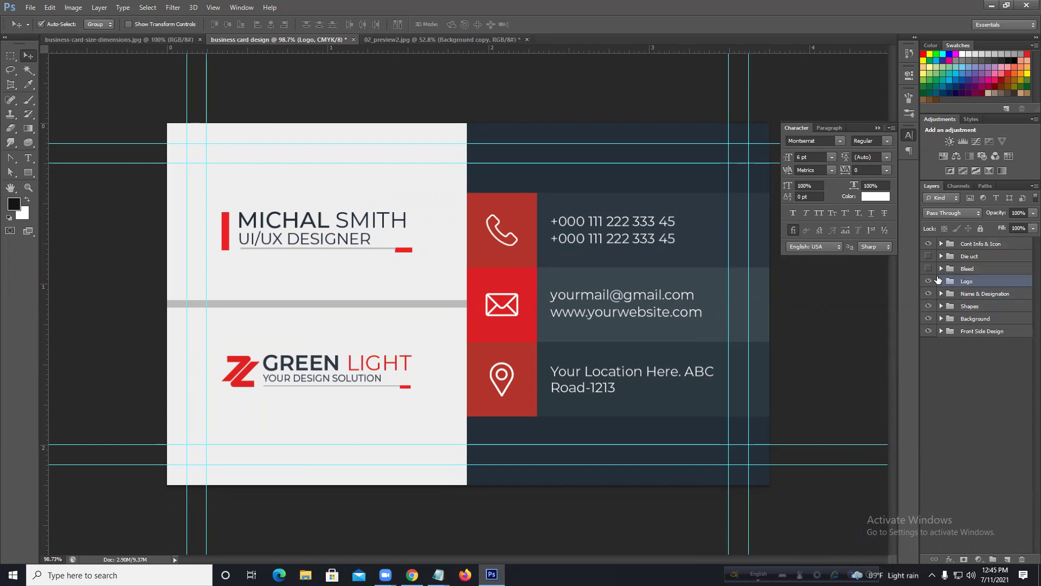
left_click_drag(977, 245, 969, 296)
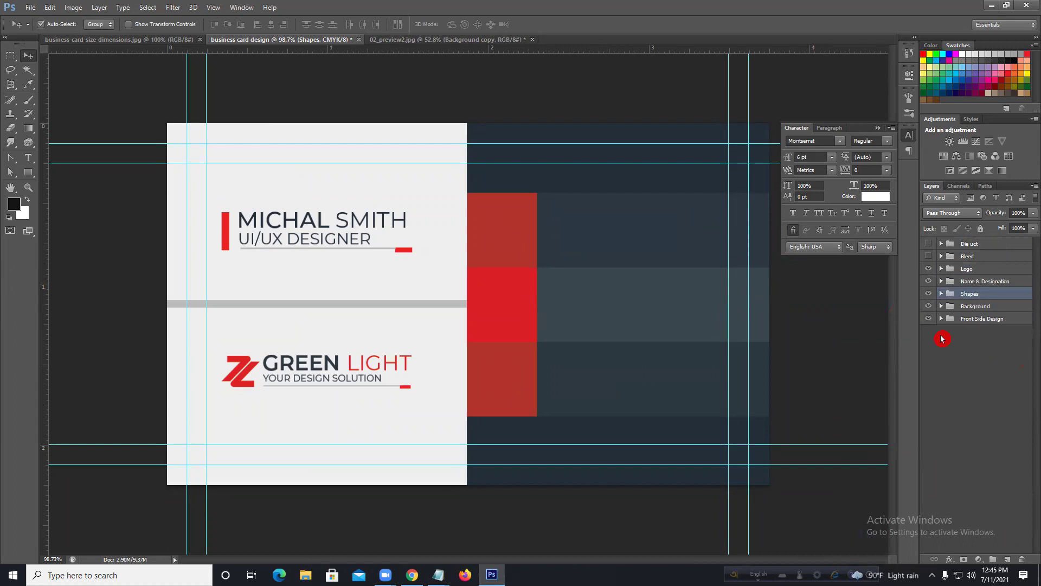
key("ctrl+z")
mouse_move(985, 244)
left_mouse_down()
mouse_move(988, 299)
mouse_move(945, 297)
left_mouse_up()
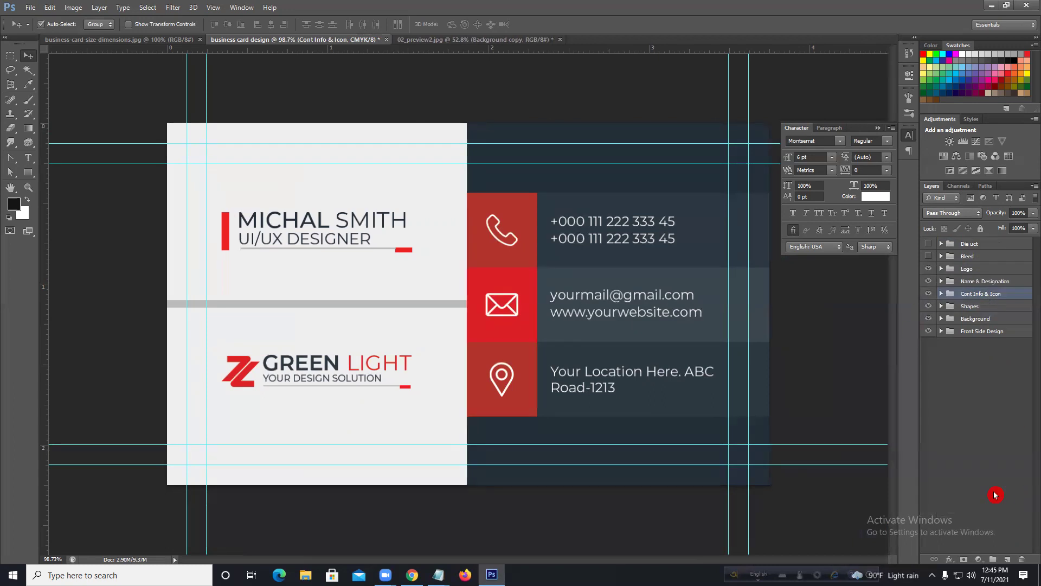
left_click(996, 374)
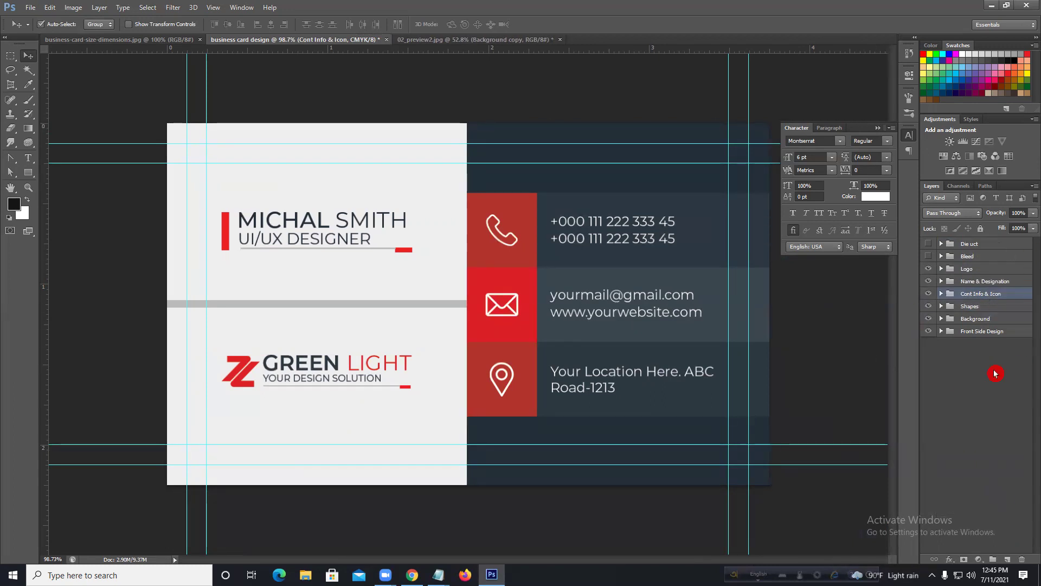
left_click(974, 269)
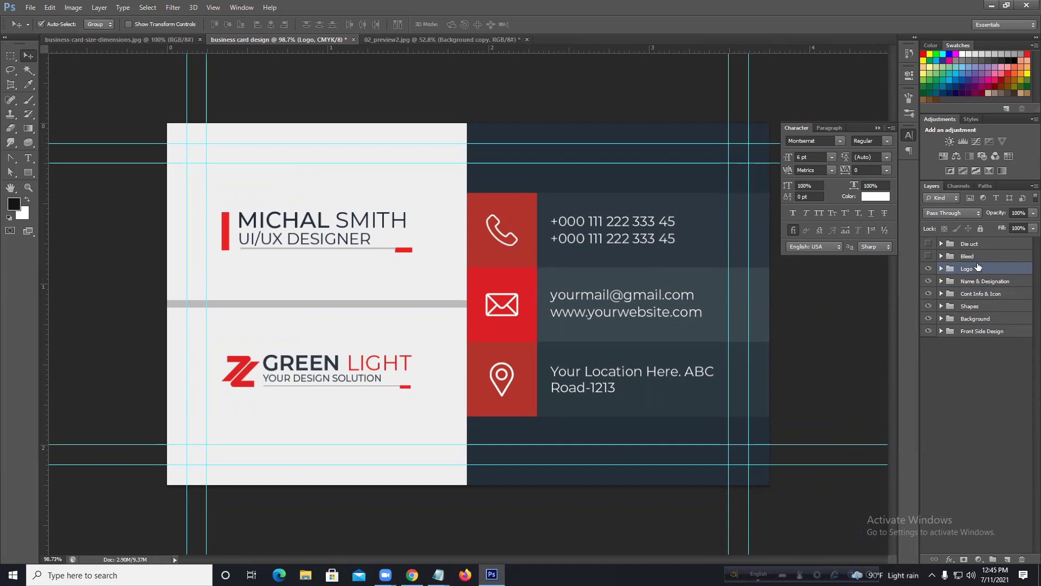
Step: Group Logo through Background as 'Back Side Design' and place it below Front Side Design
left_click(985, 319, "shift")
key("ctrl+g")
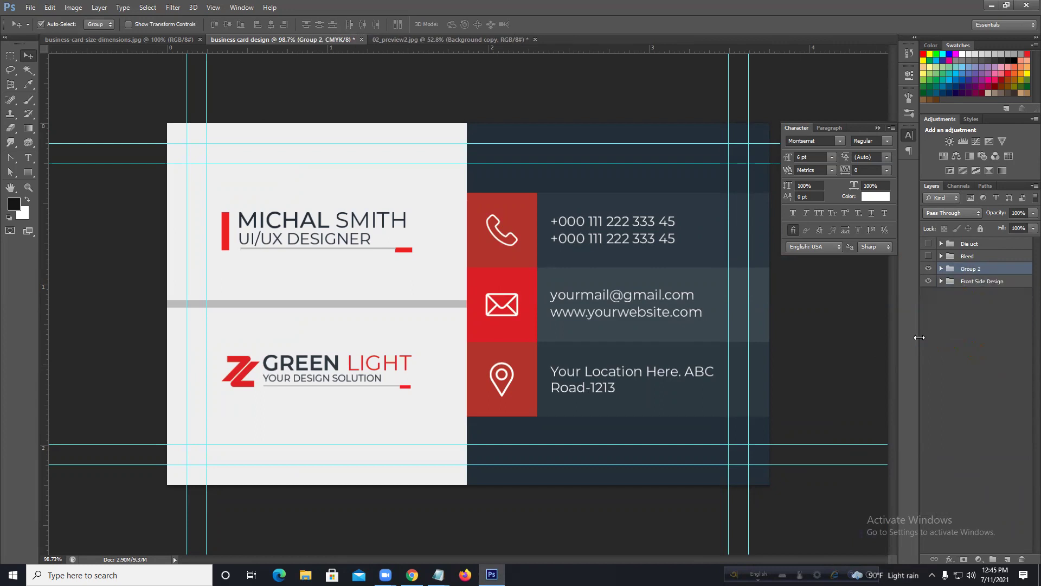
double_click(970, 268)
type("Back Side Design")
key("Return")
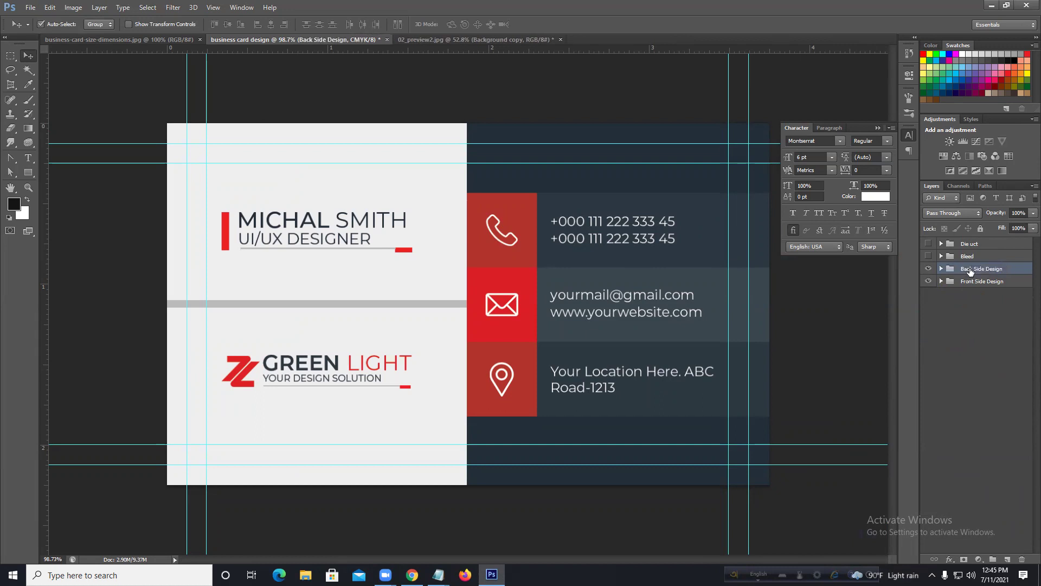
left_click_drag(1019, 269, 999, 292)
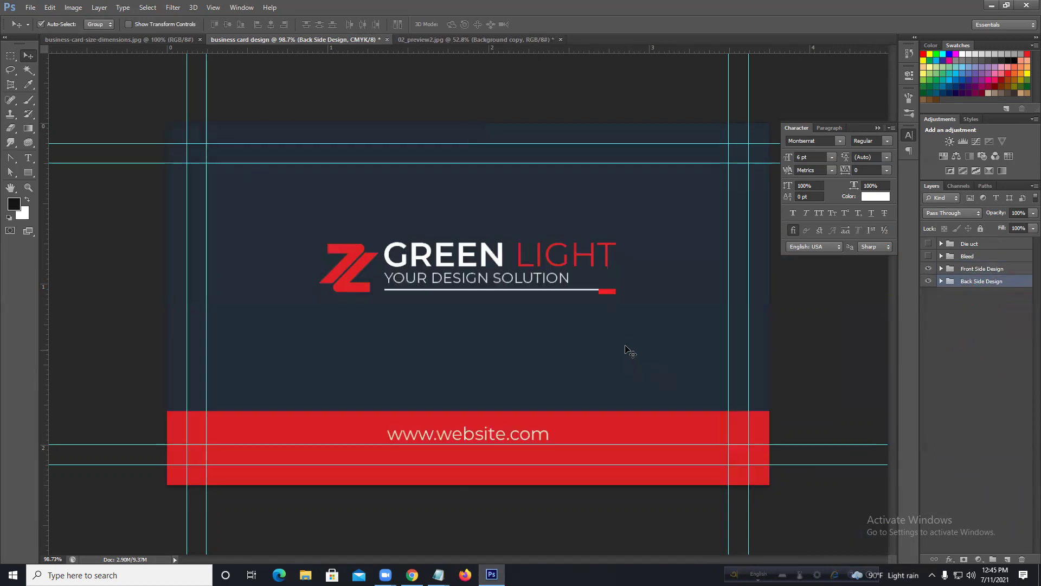
scroll(623, 347, "down", 2)
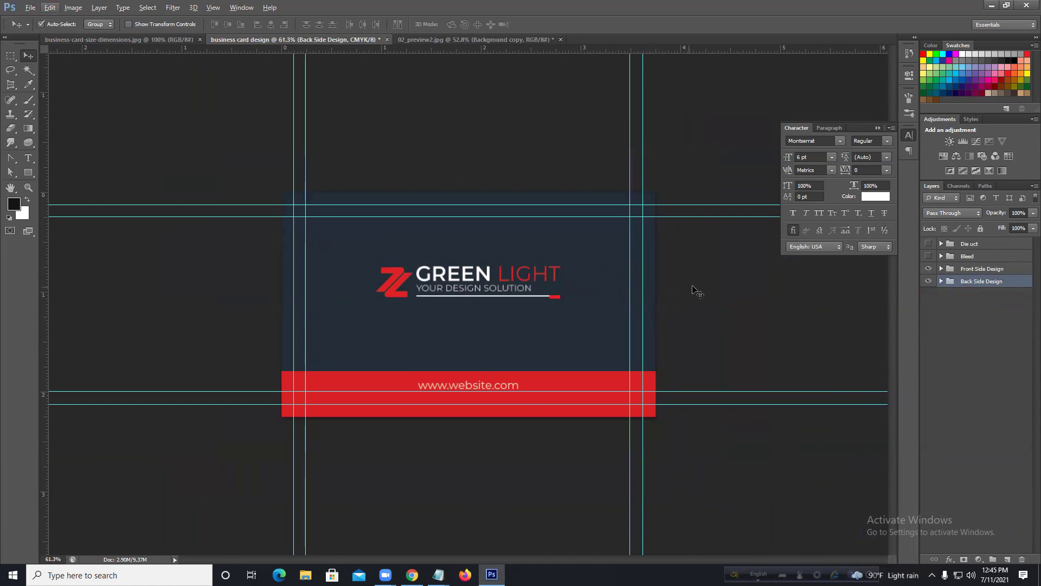
left_click(50, 121)
left_click(28, 8)
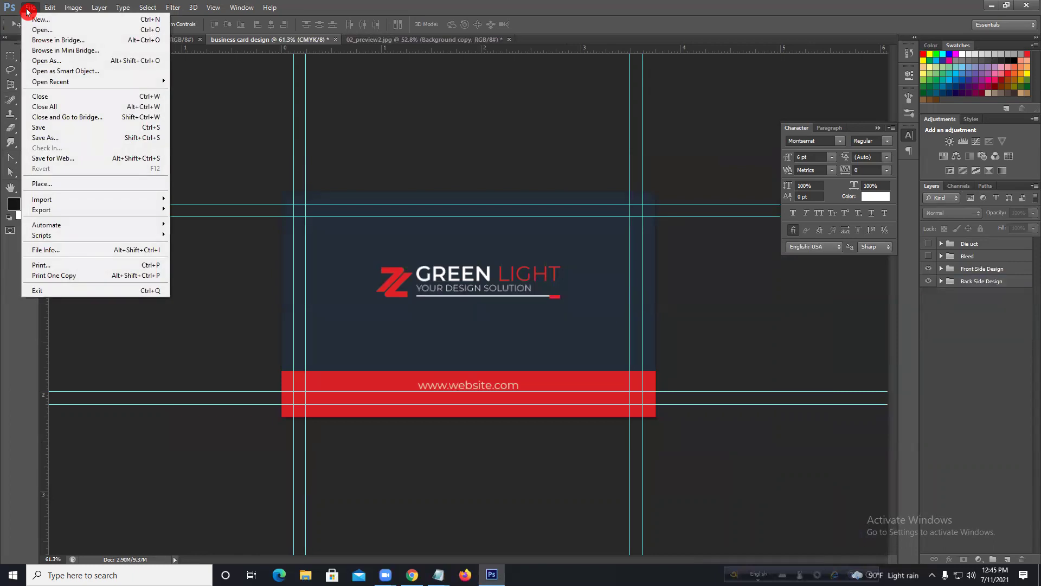
Step: Save the card as business card design.psd on the Desktop with maximum compatibility
left_click(65, 137)
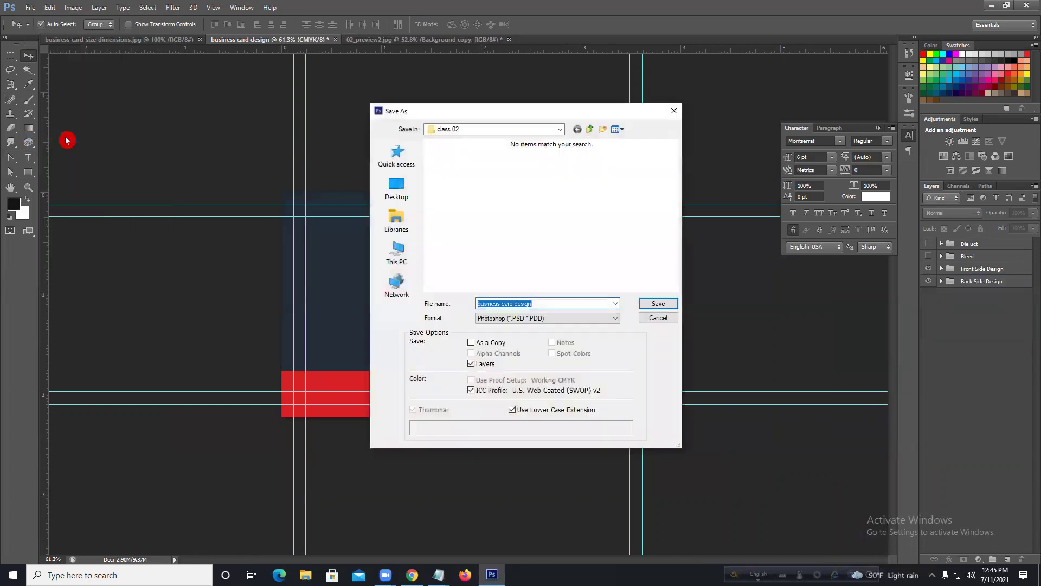
left_click(401, 187)
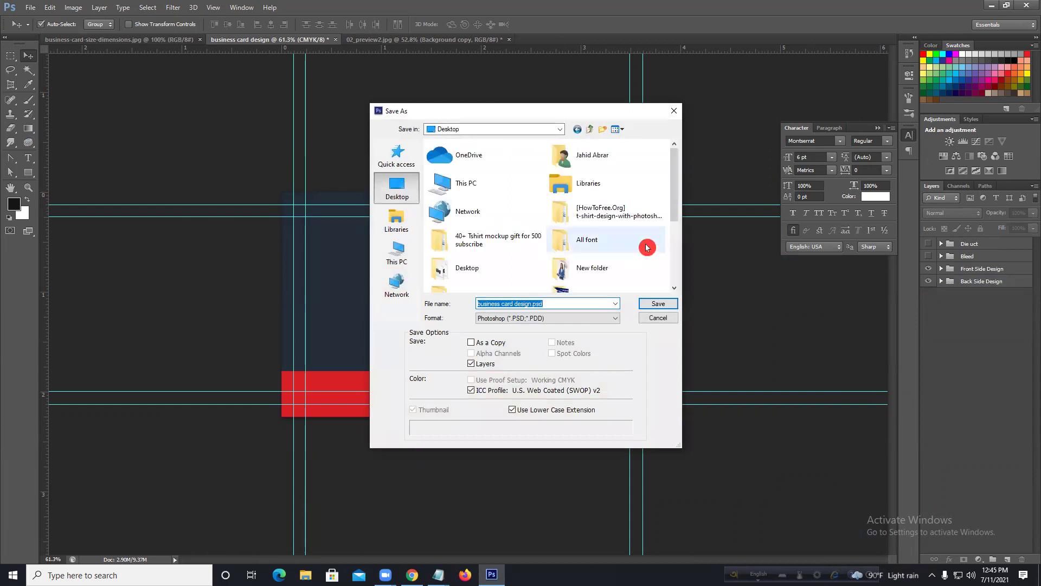
scroll(645, 249, "down", 3)
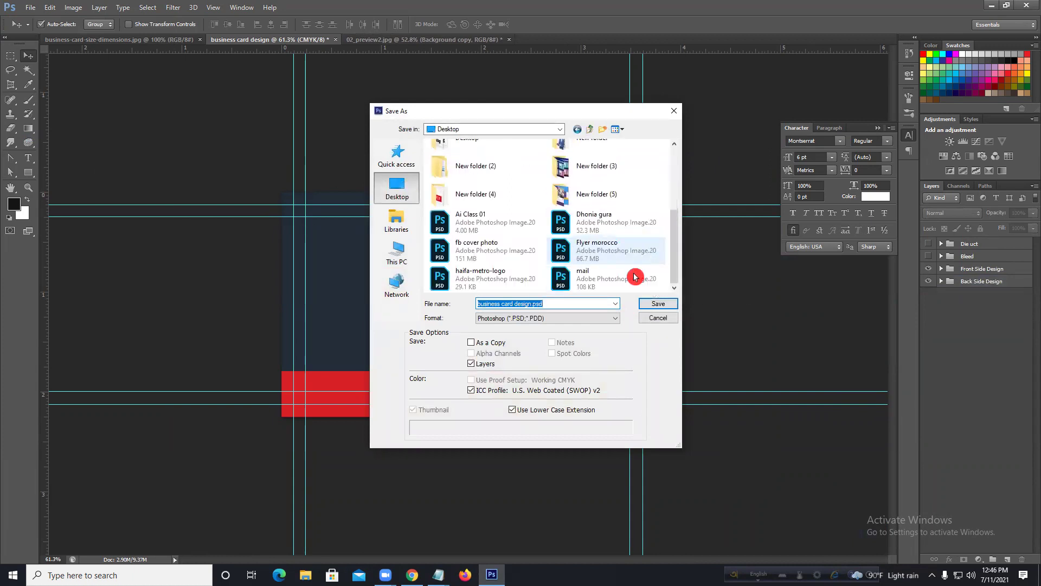
scroll(639, 265, "up", 3)
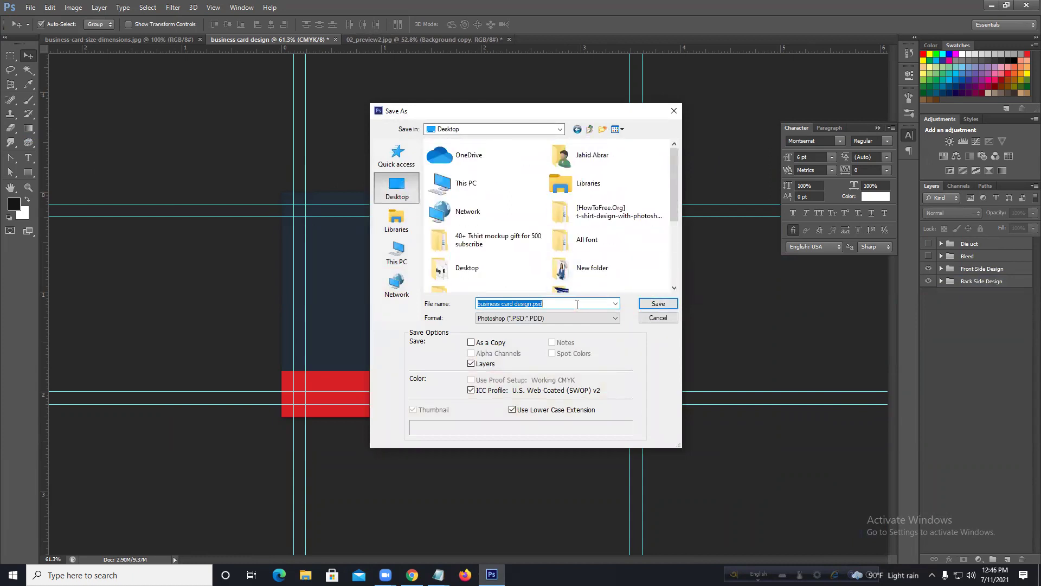
left_click(666, 304)
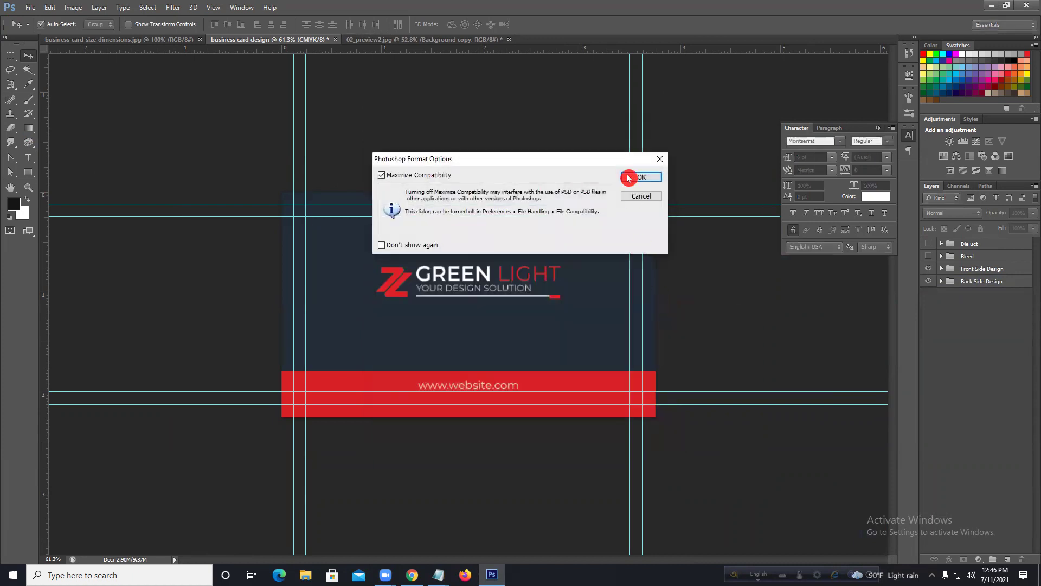
left_click(628, 178)
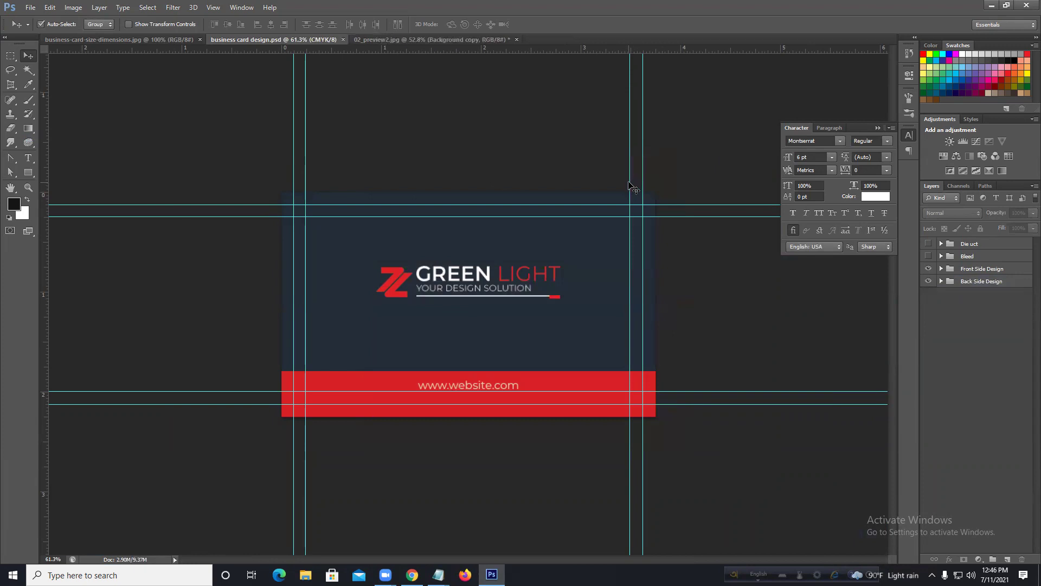
Step: Save a Photoshop EPS copy, business card design.eps, to the Desktop
left_click(105, 9)
left_click(30, 7)
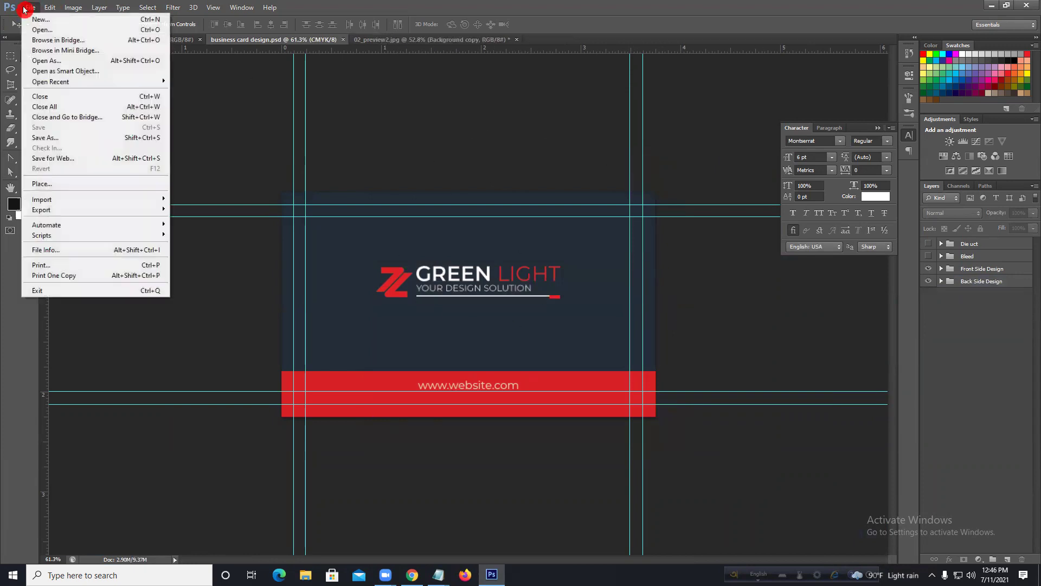
left_click(68, 137)
left_click(538, 318)
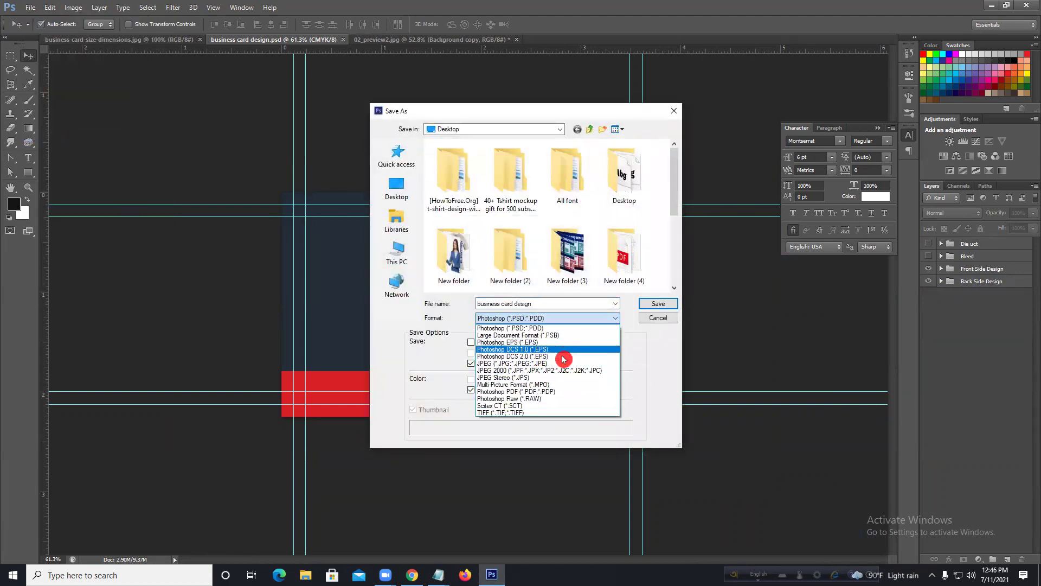
left_click(539, 343)
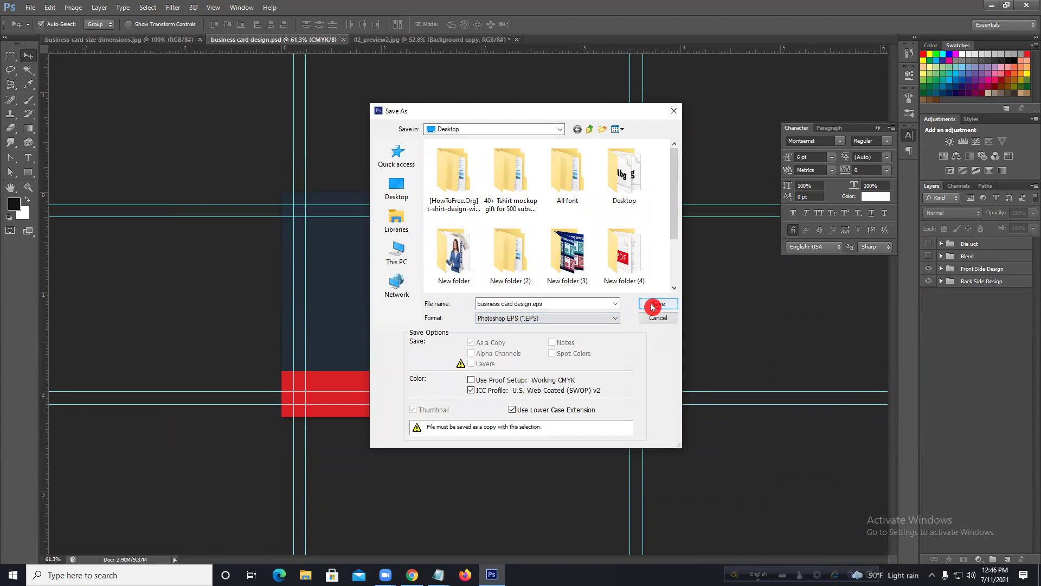
left_click(652, 305)
left_click(591, 161)
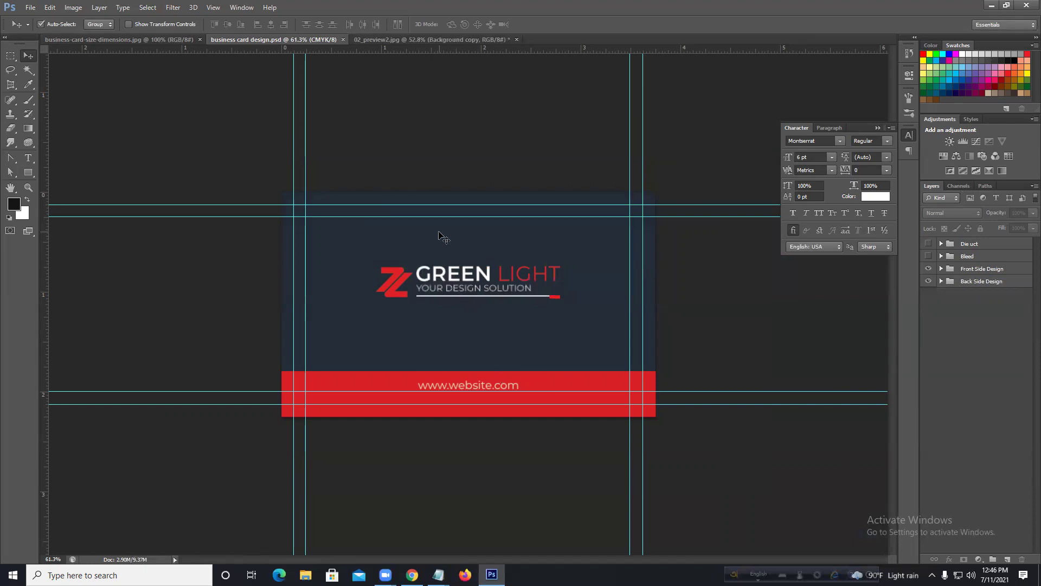
Step: Cancel an unneeded Save As and hide the Front Side Design group
left_click(30, 8)
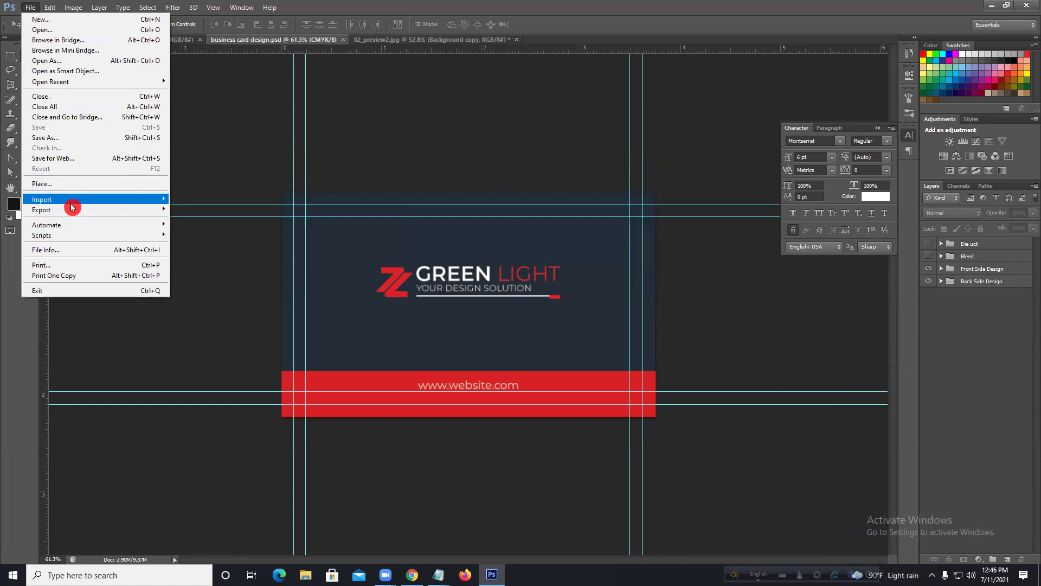
left_click(66, 139)
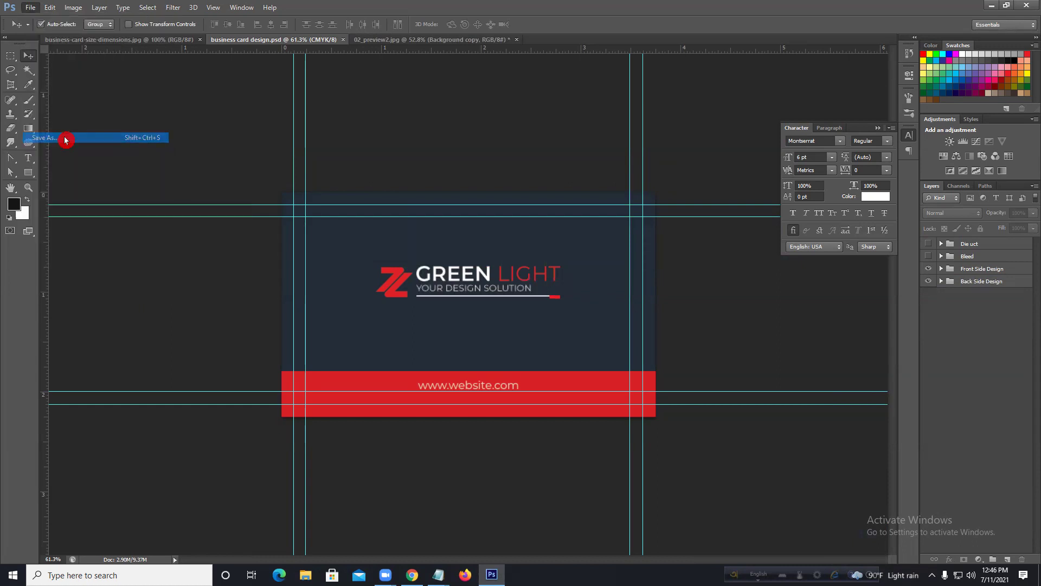
left_click(663, 318)
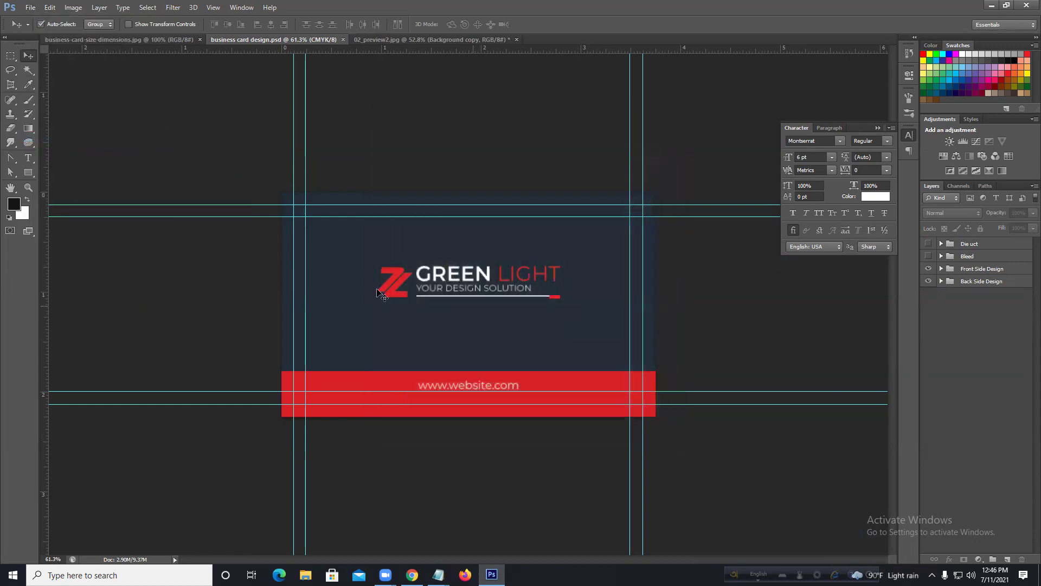
left_click(928, 268)
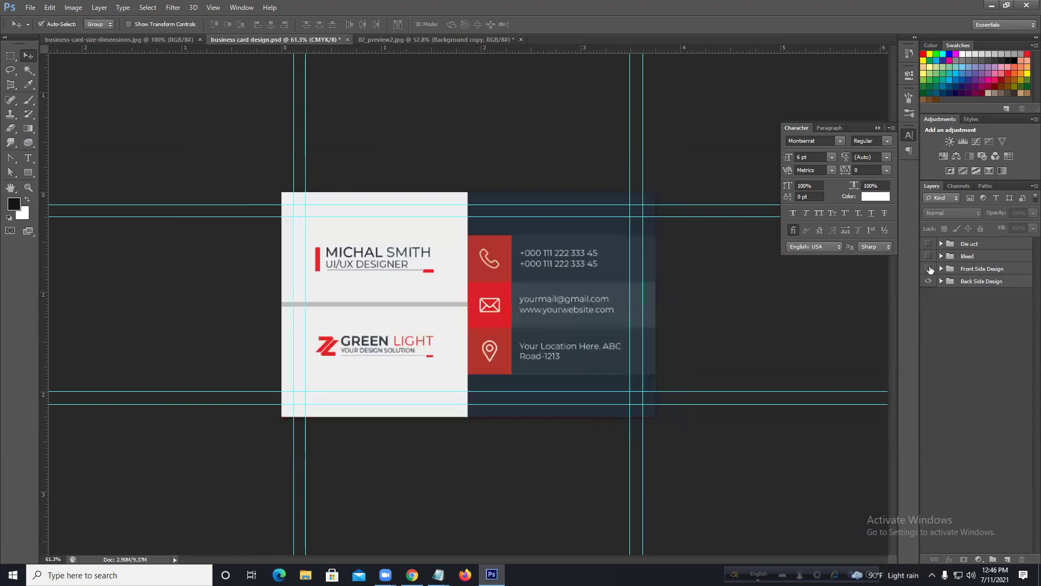
Step: Begin a Photoshop EPS Save As on the Desktop, editing the name business card design
left_click(37, 8)
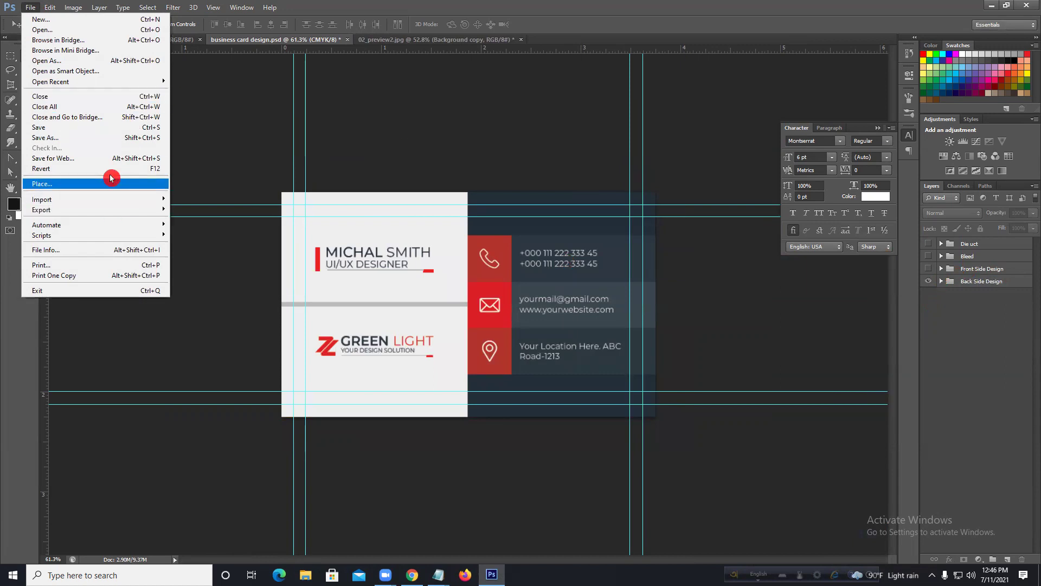
left_click(106, 138)
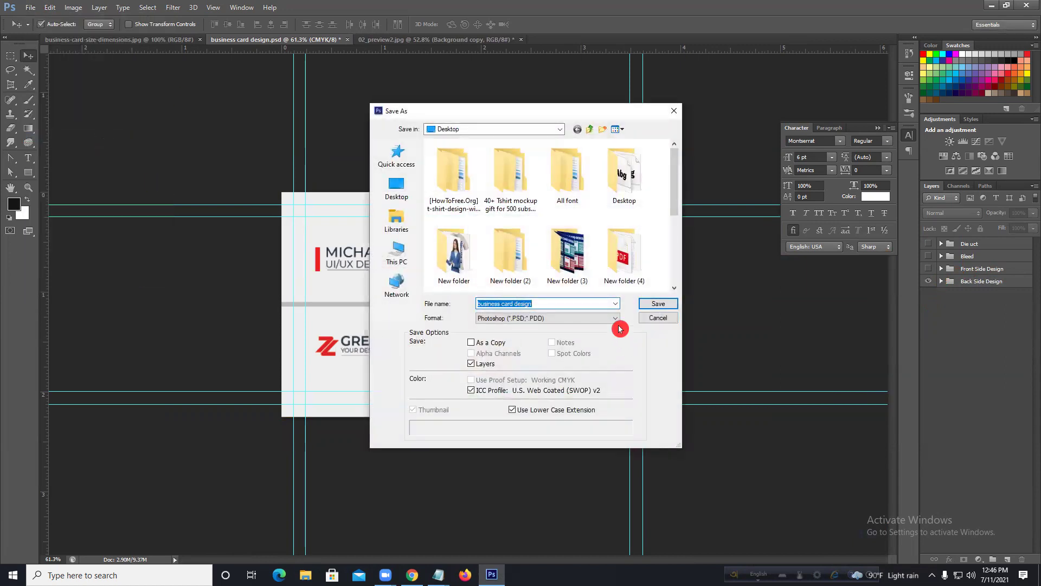
left_click(589, 318)
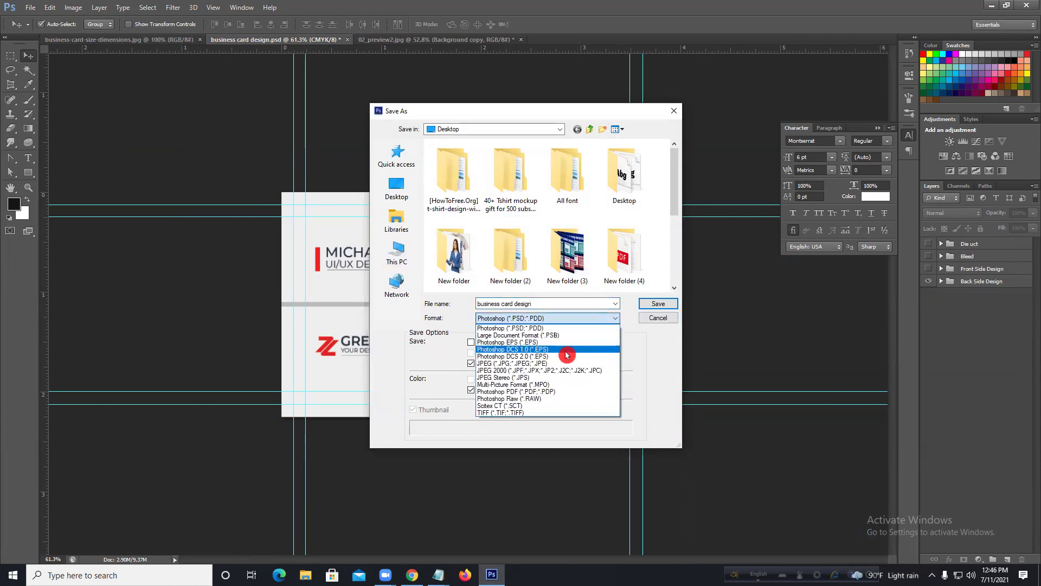
left_click(557, 345)
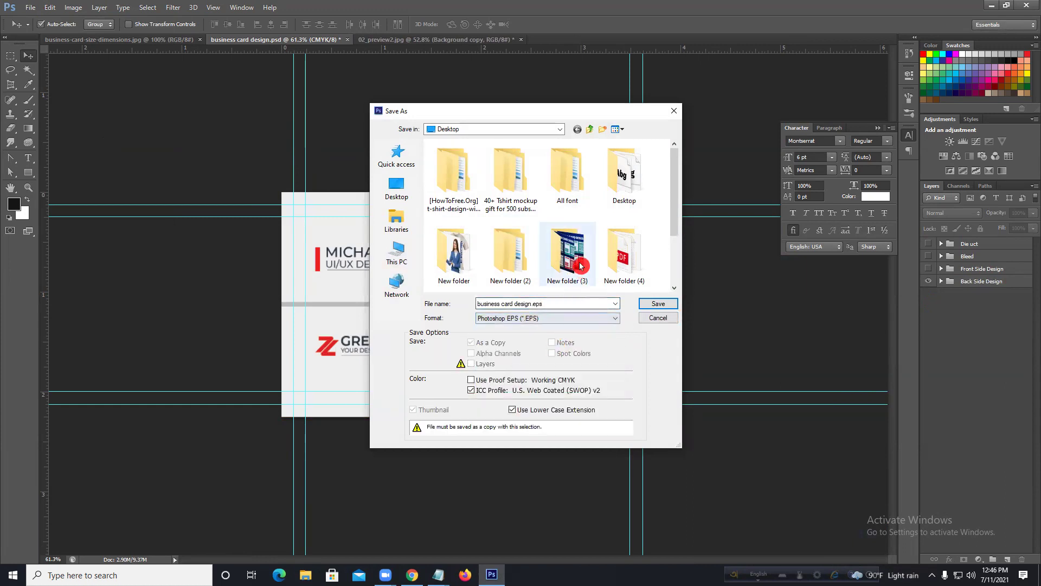
scroll(564, 254, "down", 2)
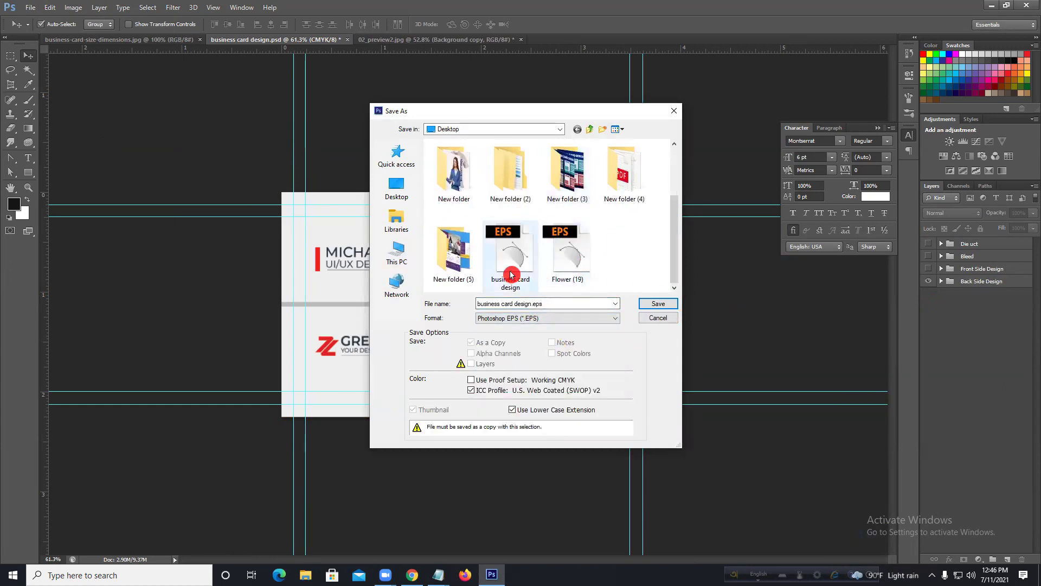
left_click(578, 303)
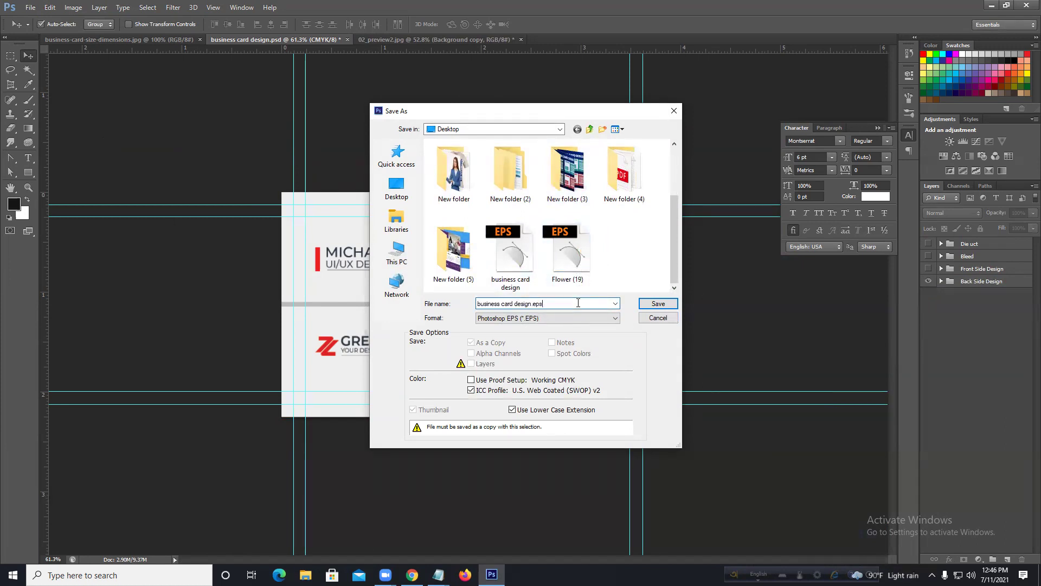
key("BackSpace")
key("BackSpace")
key("BackSpace")
type("m")
key("BackSpace")
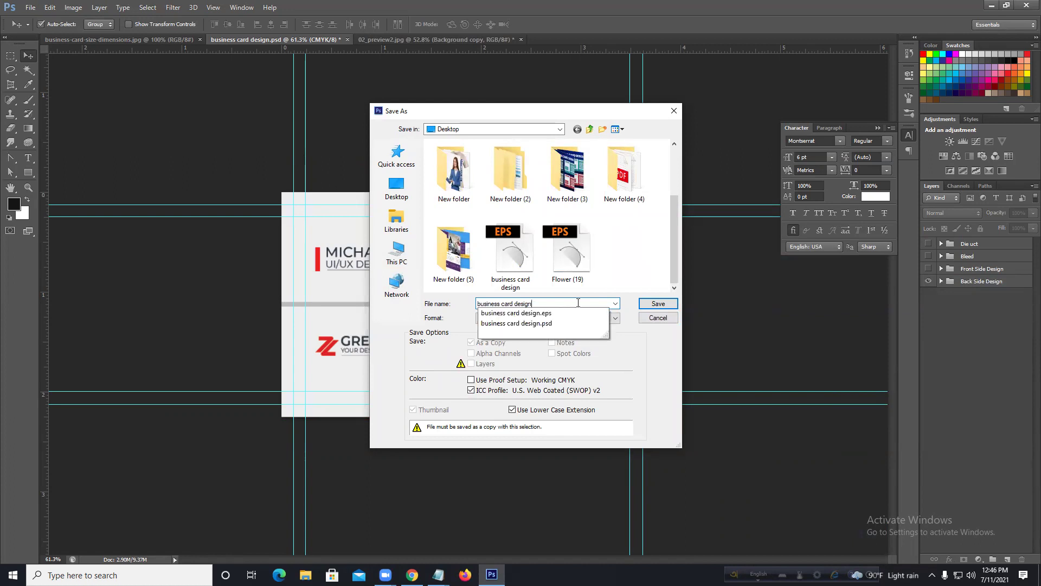
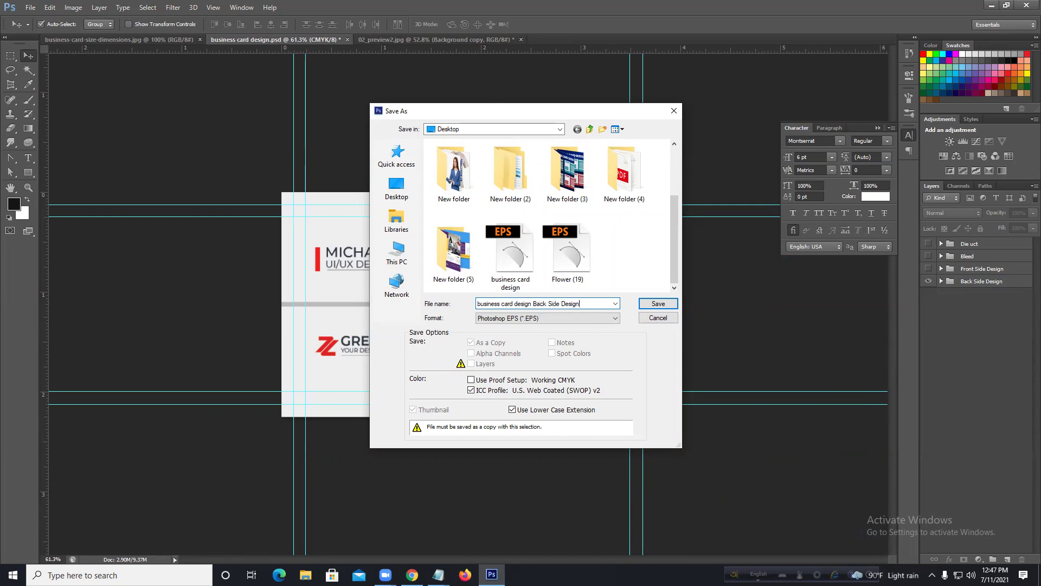
Step: Finish saving the back side as an EPS copy, then show the die-cut outline layer
key("Return")
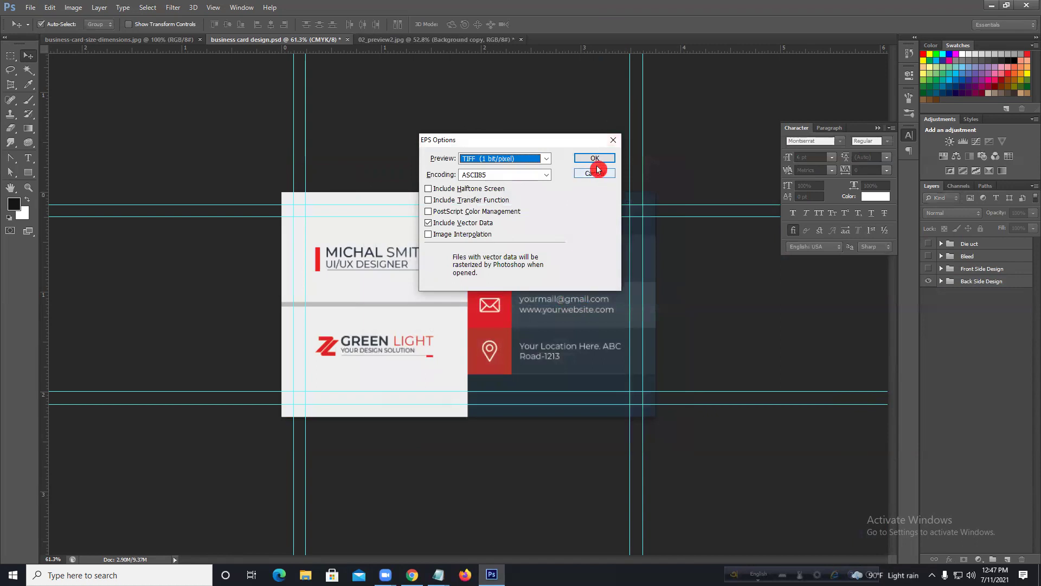
left_click(596, 158)
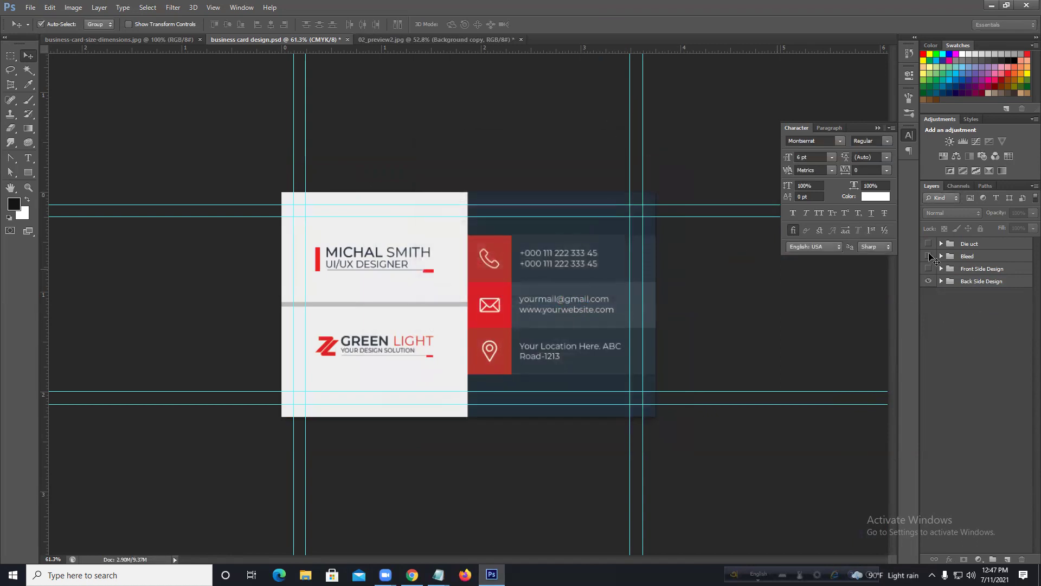
left_click(928, 244)
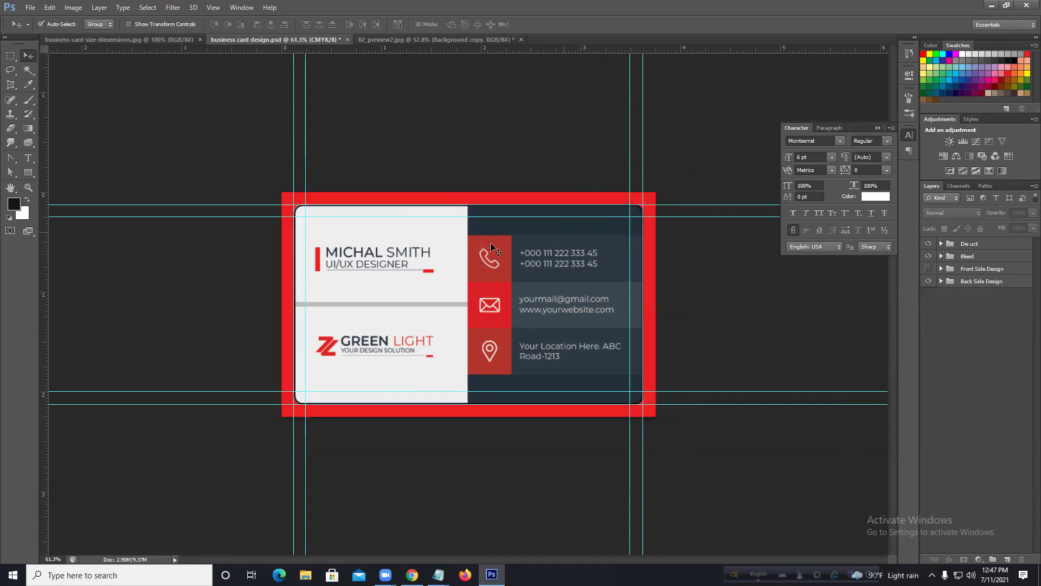
Step: Save the card as business card design.pdf in Photoshop PDF format with High Quality Print settings
left_click(35, 8)
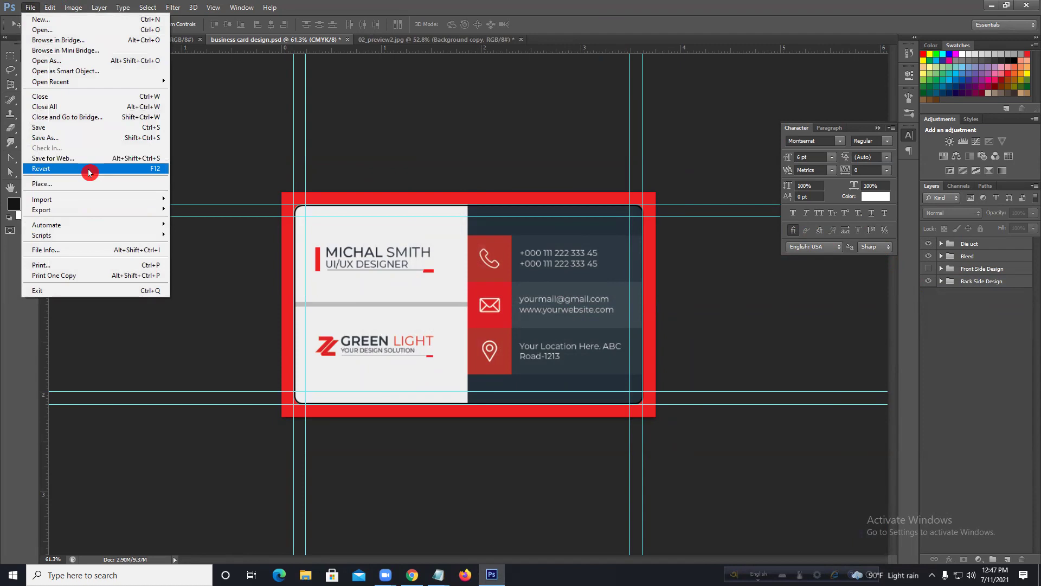
left_click(81, 138)
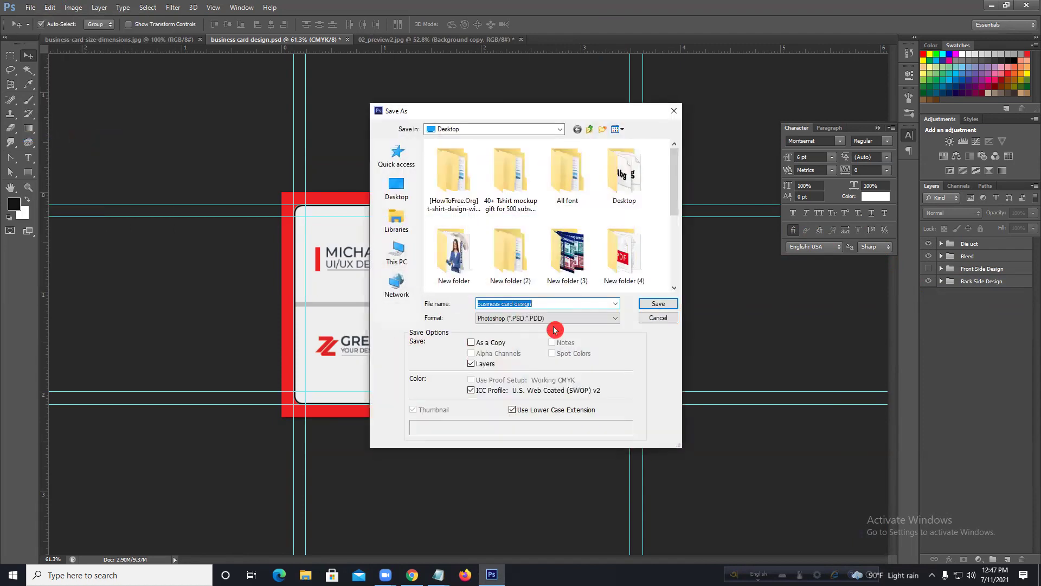
left_click(568, 318)
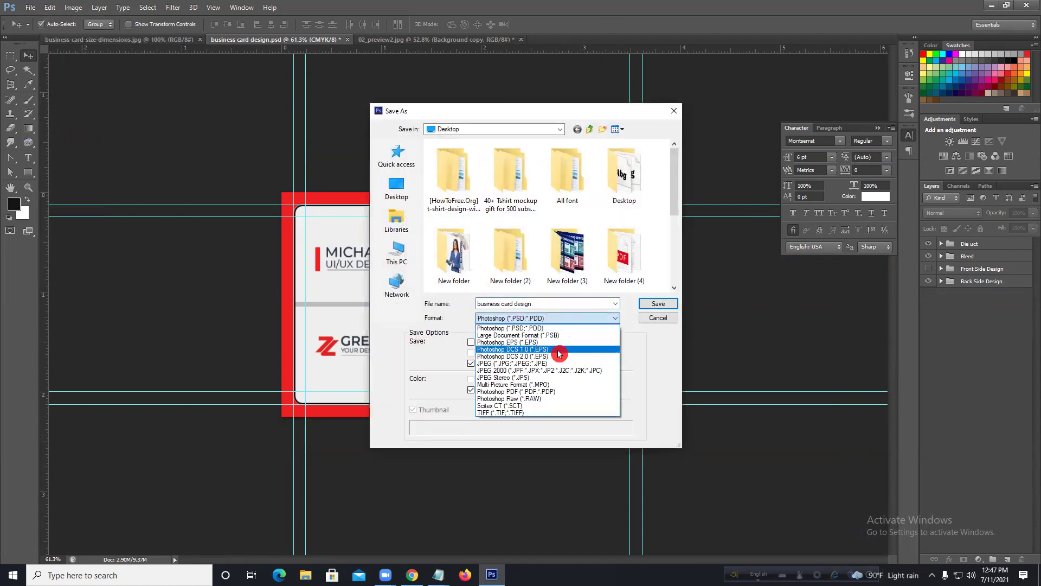
left_click(549, 391)
left_click(659, 304)
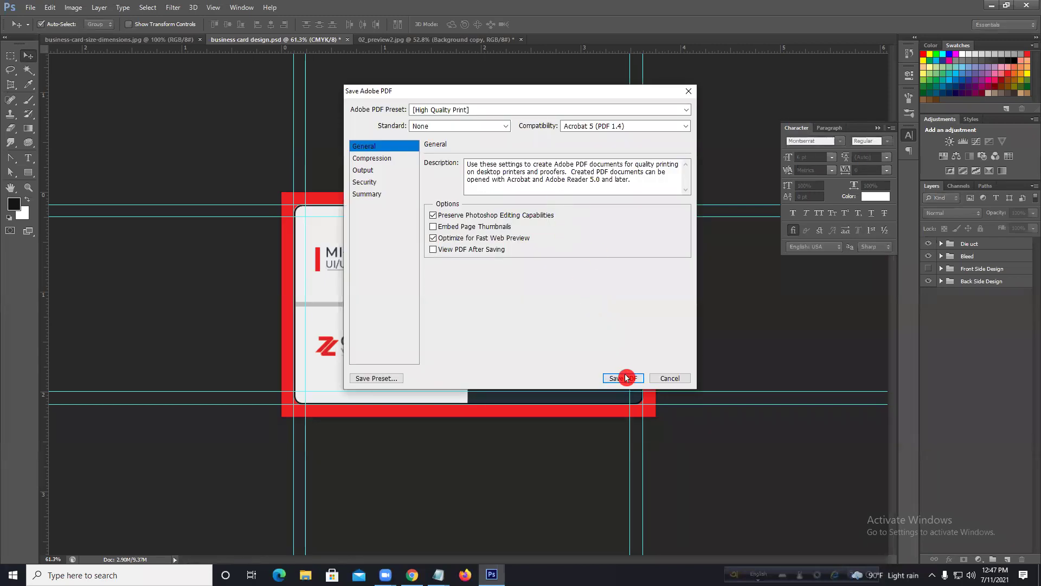
left_click(626, 378)
left_click(544, 241)
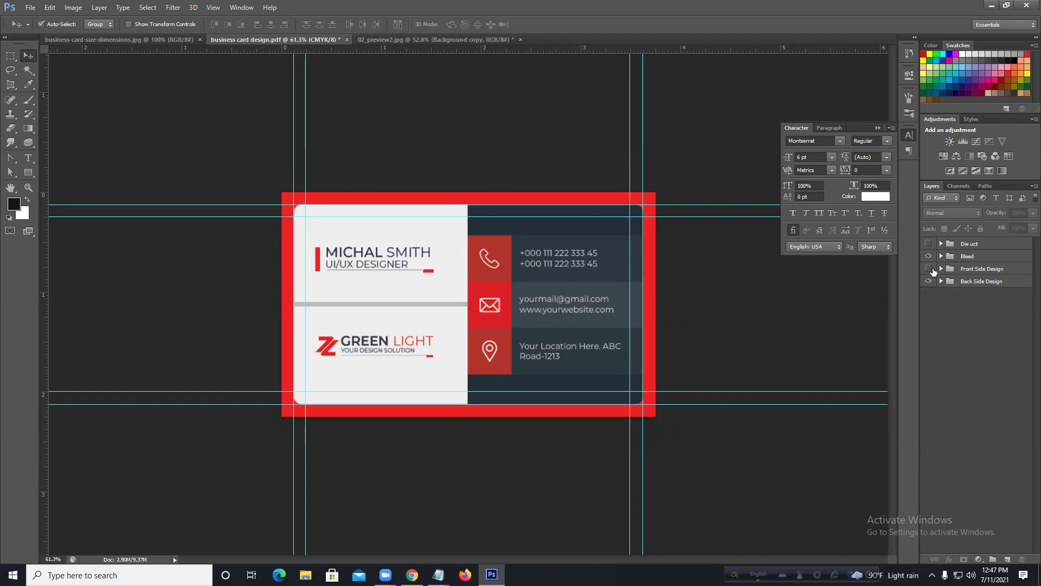
Step: Show the front side, hide the bleed border, and save a maximum-quality JPEG copy
left_click(929, 268)
left_click(928, 256)
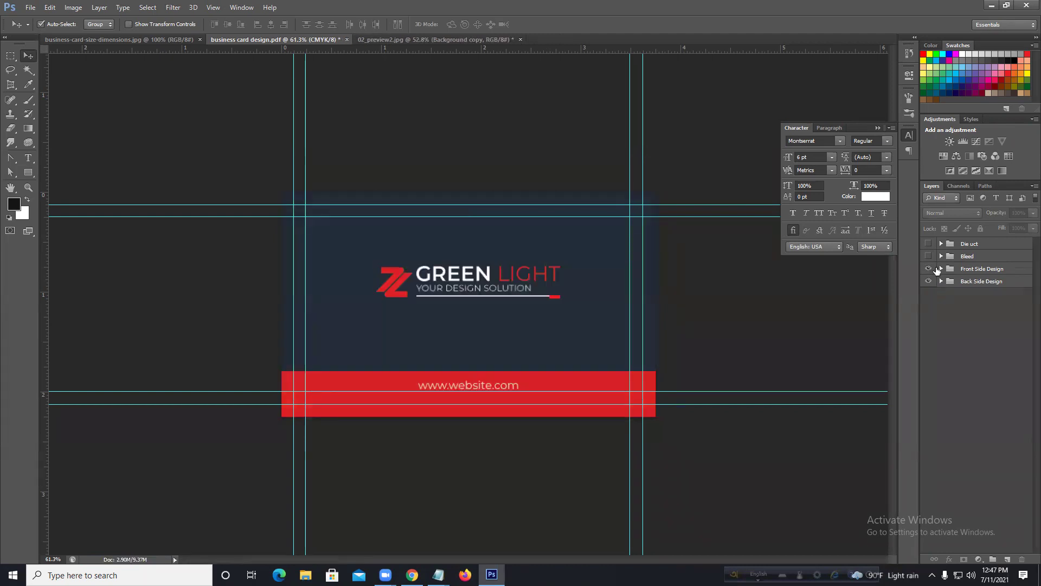
left_click(31, 7)
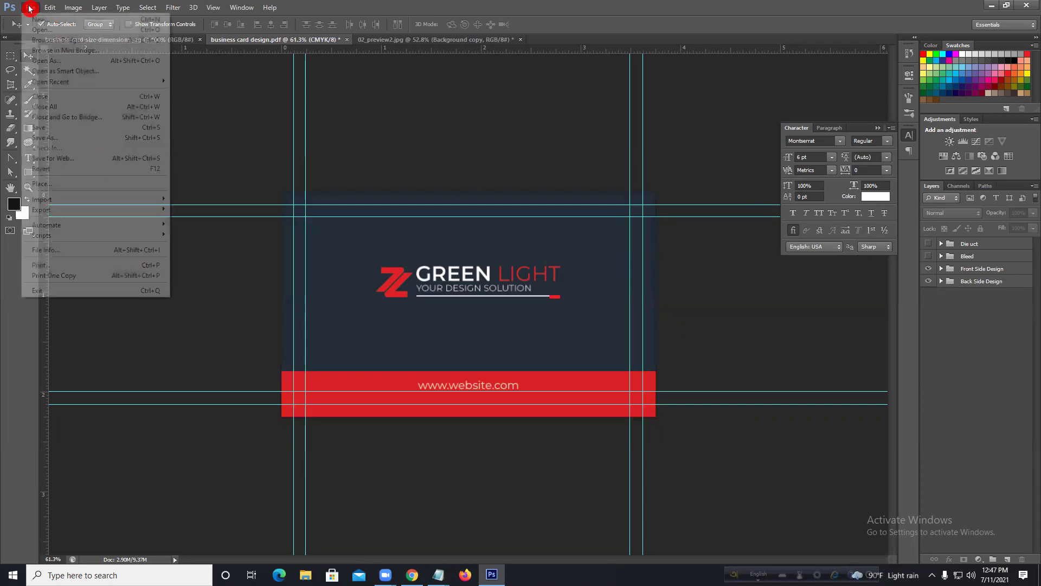
left_click(76, 138)
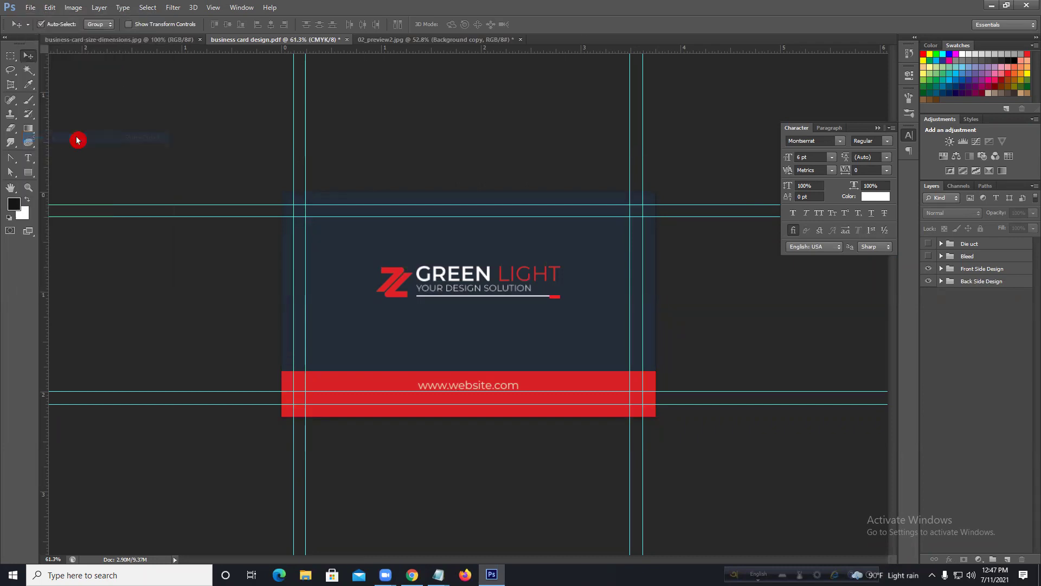
left_click(563, 324)
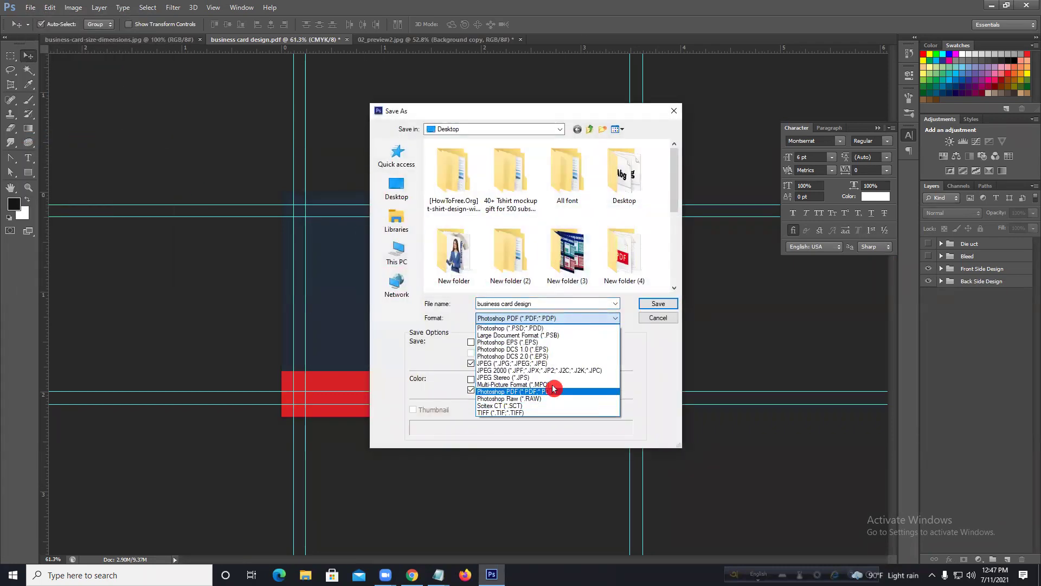
left_click(526, 348)
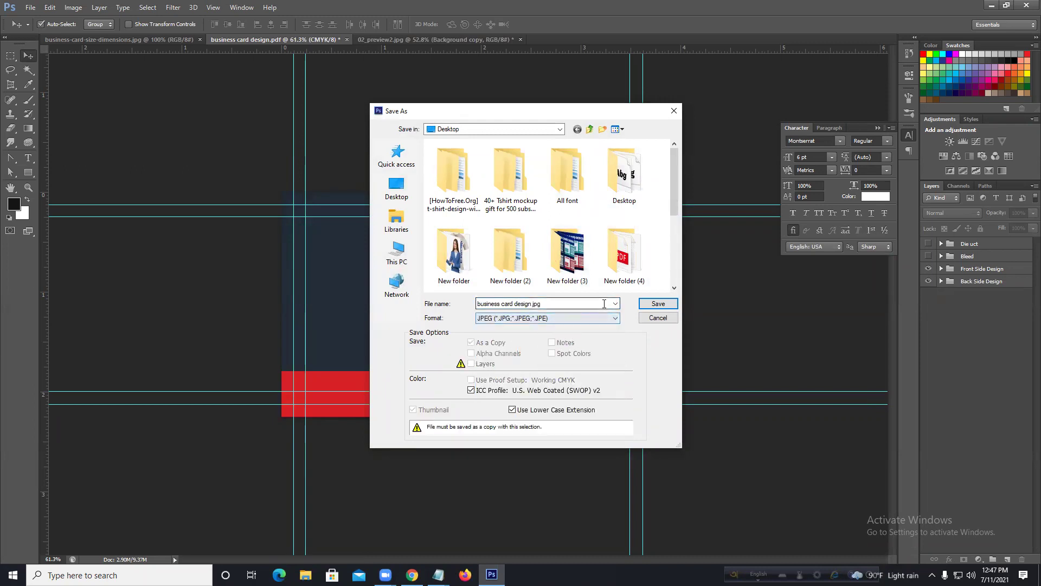
left_click(654, 306)
left_click(660, 308)
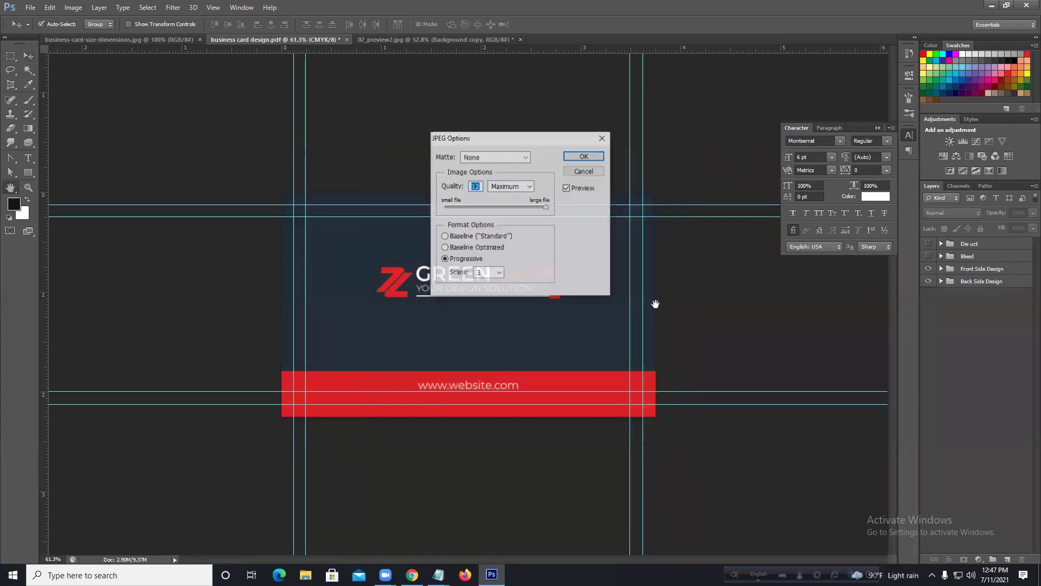
left_click(585, 159)
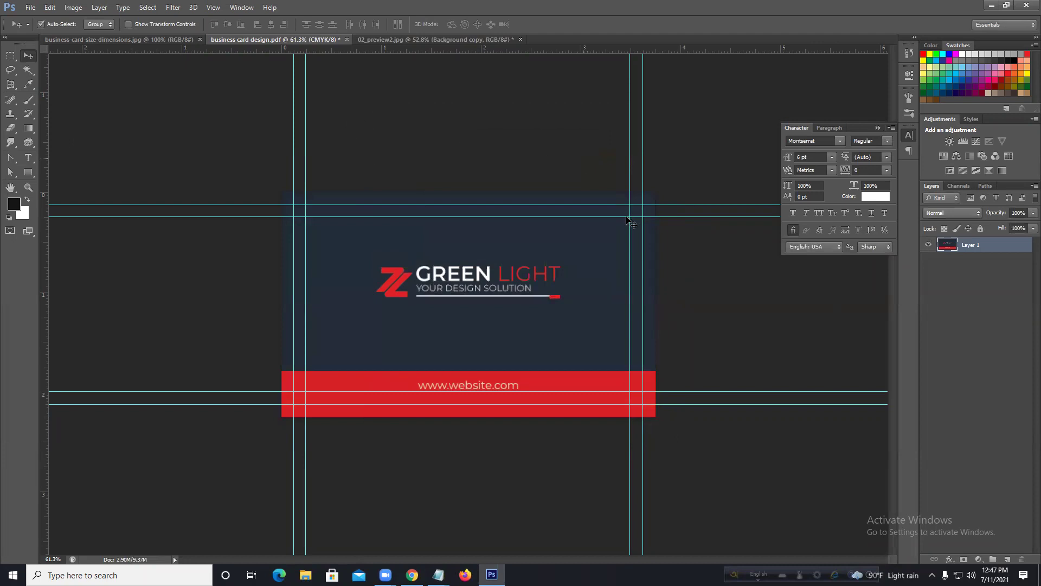
Step: Hide the front side and export the back design as a 1125×675 JPEG via Save for Web
left_click(927, 270)
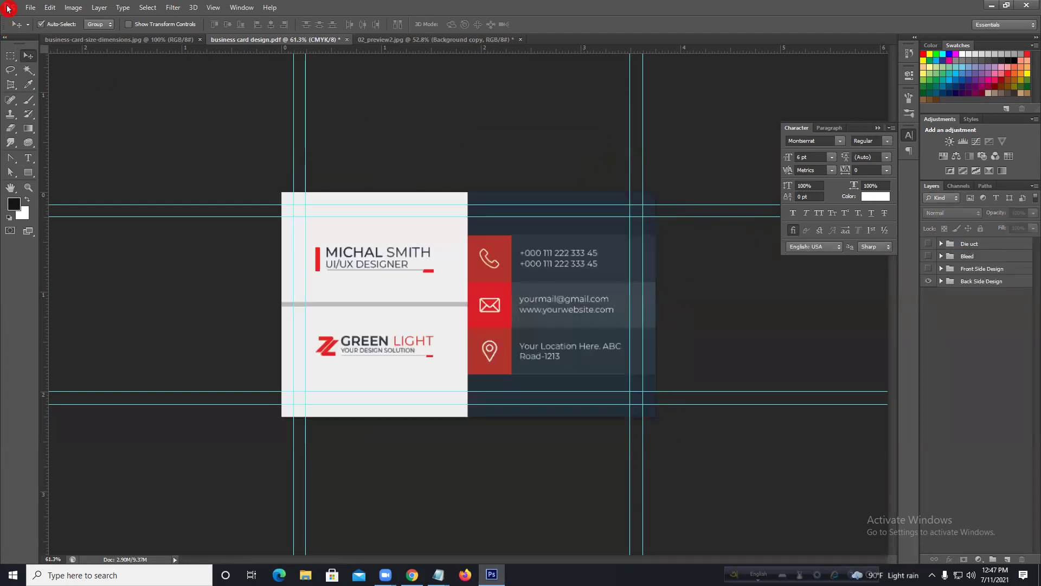
left_click(22, 11)
mouse_move(80, 199)
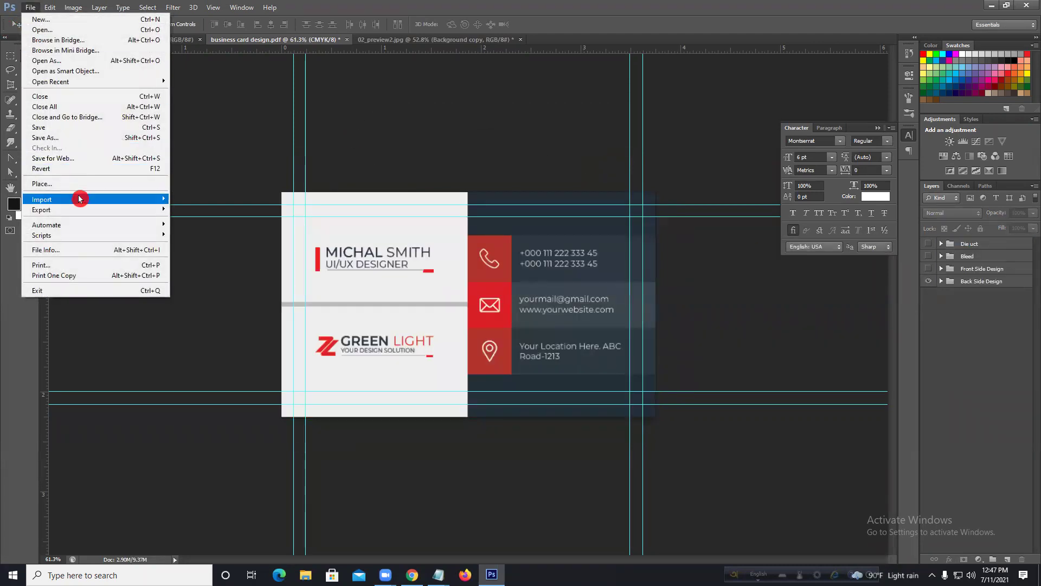
left_click(69, 162)
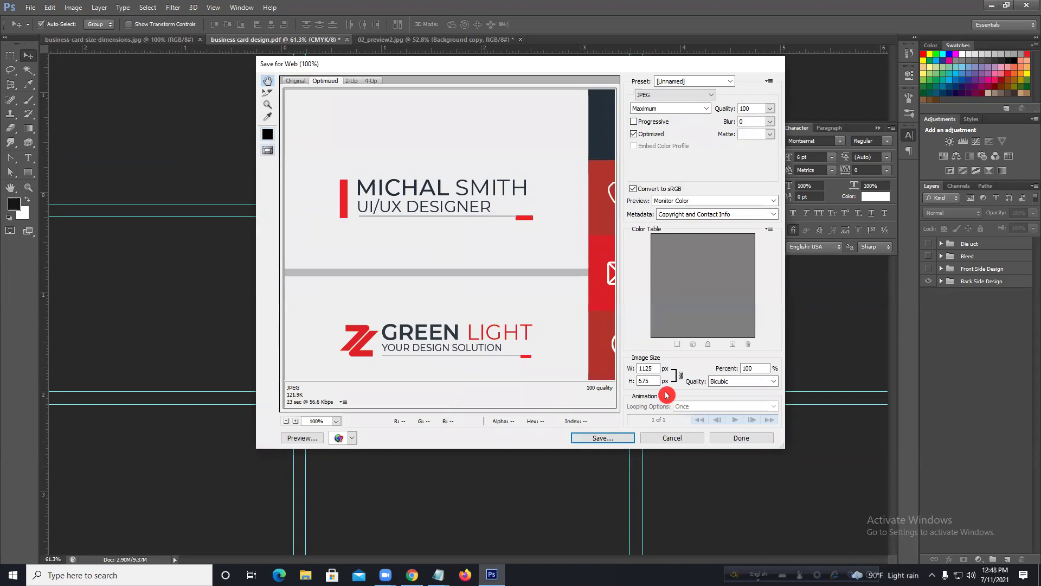
left_click_drag(570, 326, 290, 269)
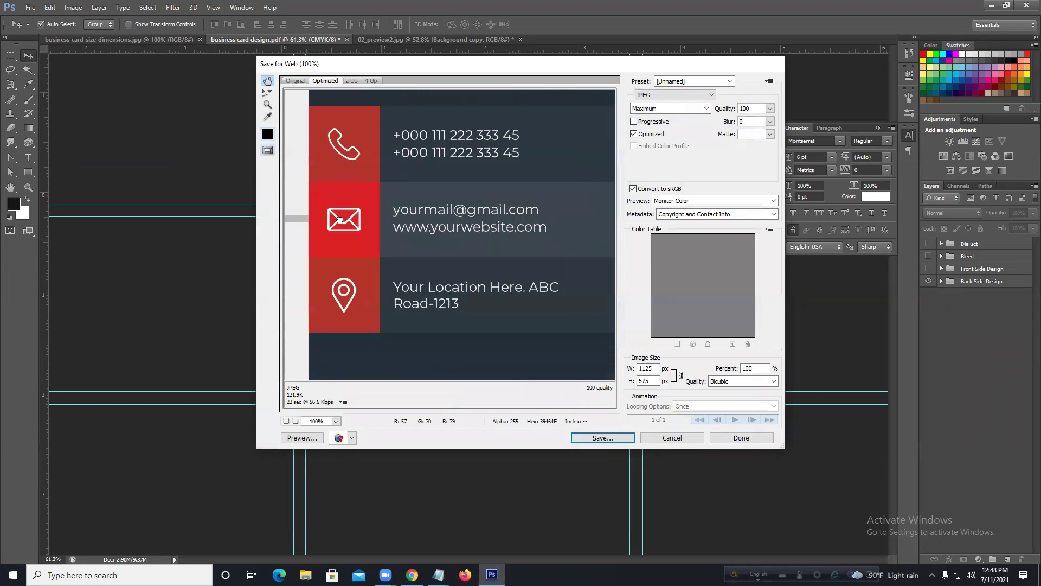
left_click(610, 437)
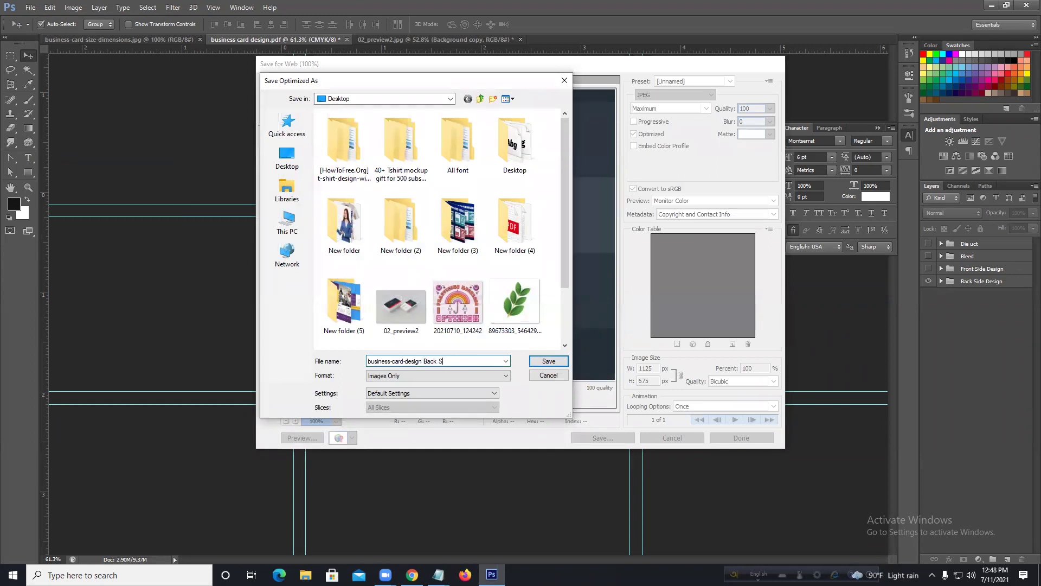
key("Return")
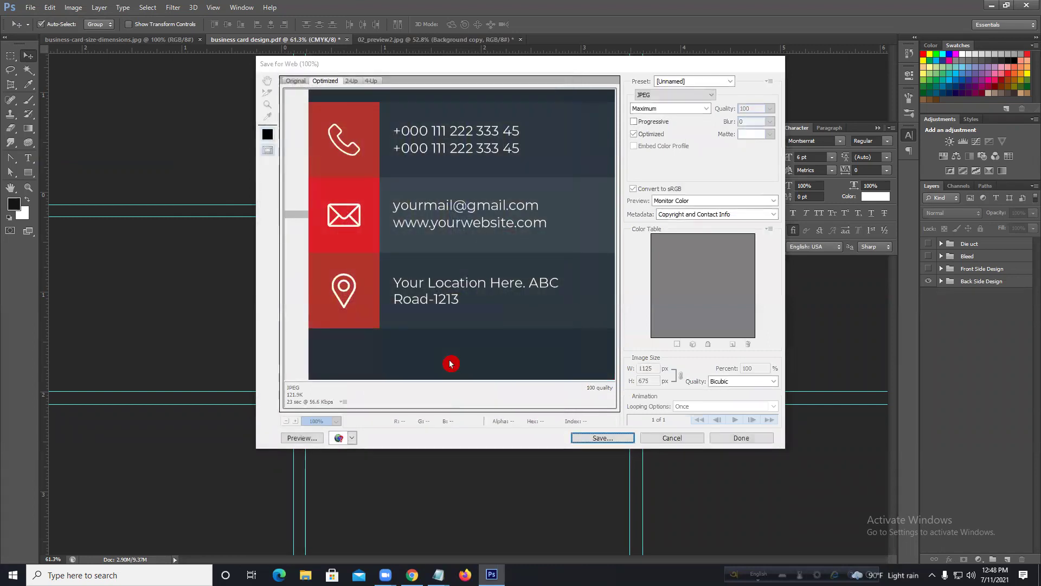
left_click(992, 5)
Step: Open business card design.pdf from the desktop in Edge and zoom in and out to inspect it
left_click(979, 7)
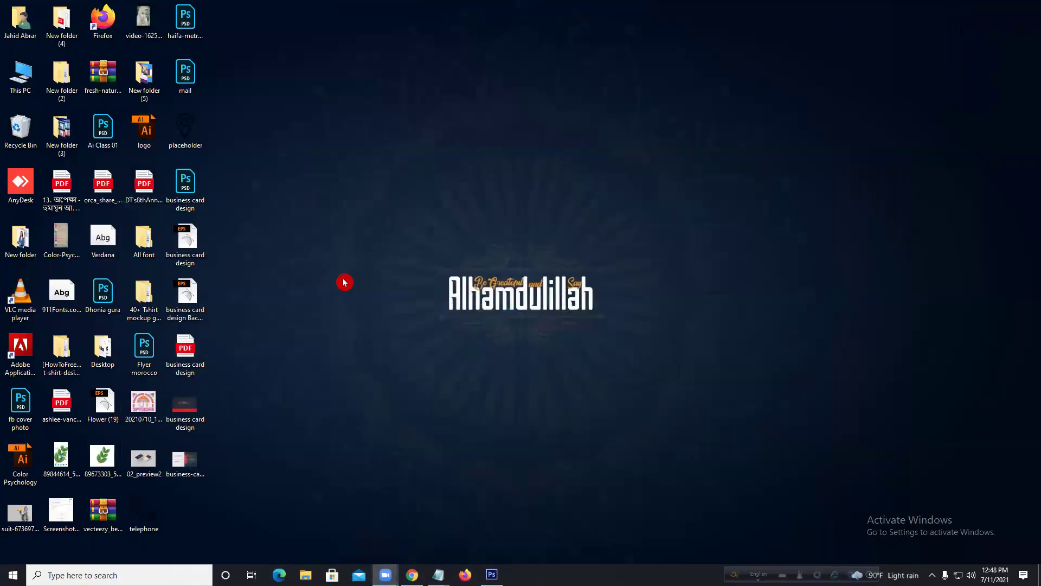
left_click_drag(185, 351, 597, 136)
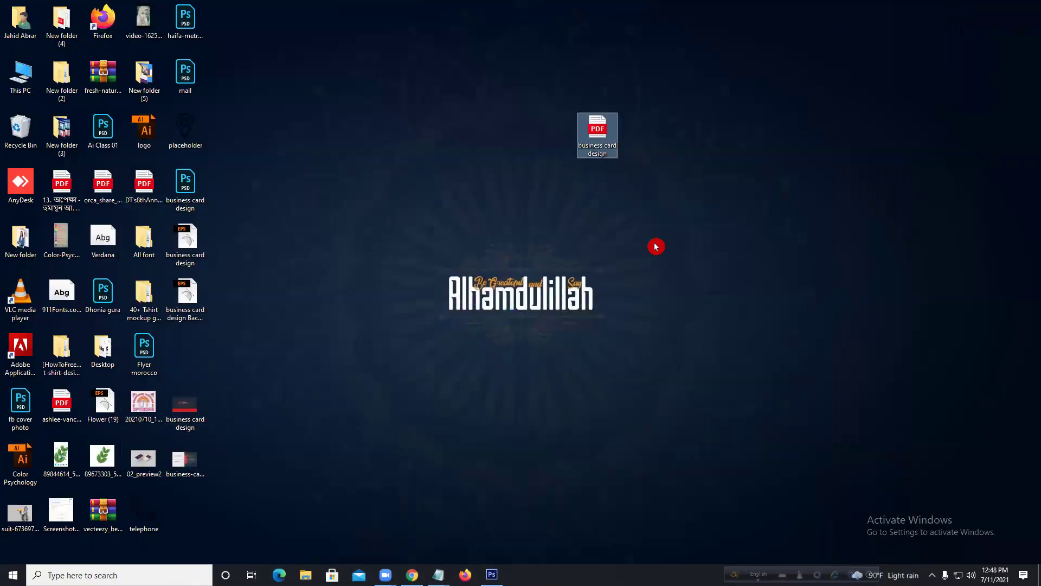
double_click(602, 133)
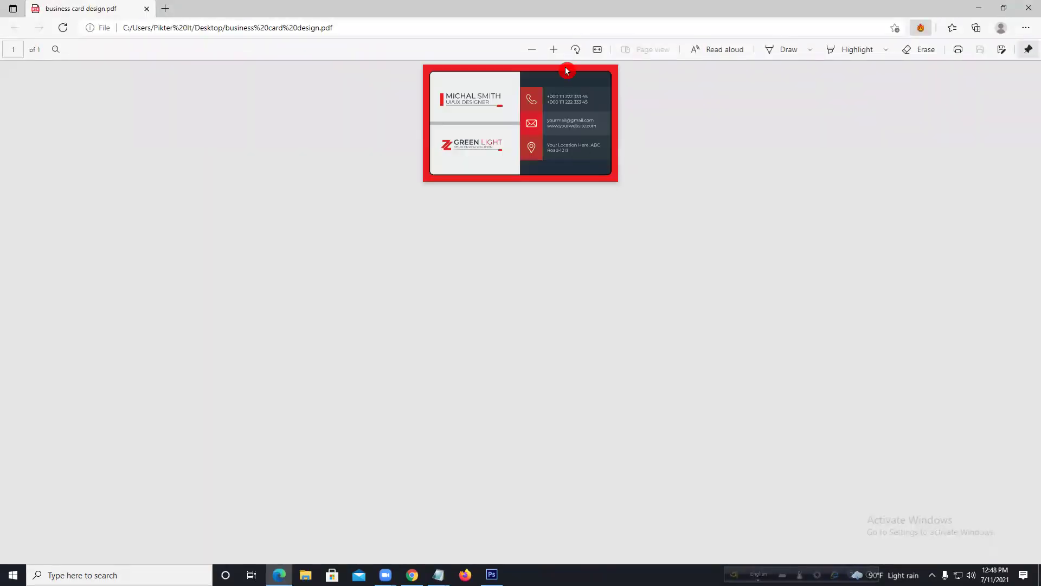
left_click(555, 51)
left_click(555, 51)
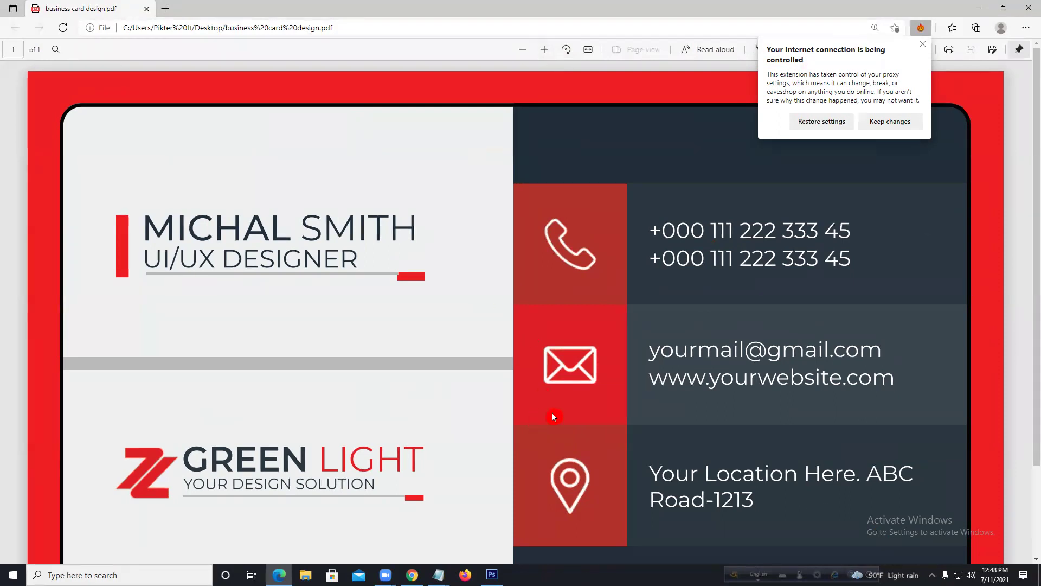
left_click(149, 303)
left_click(922, 45)
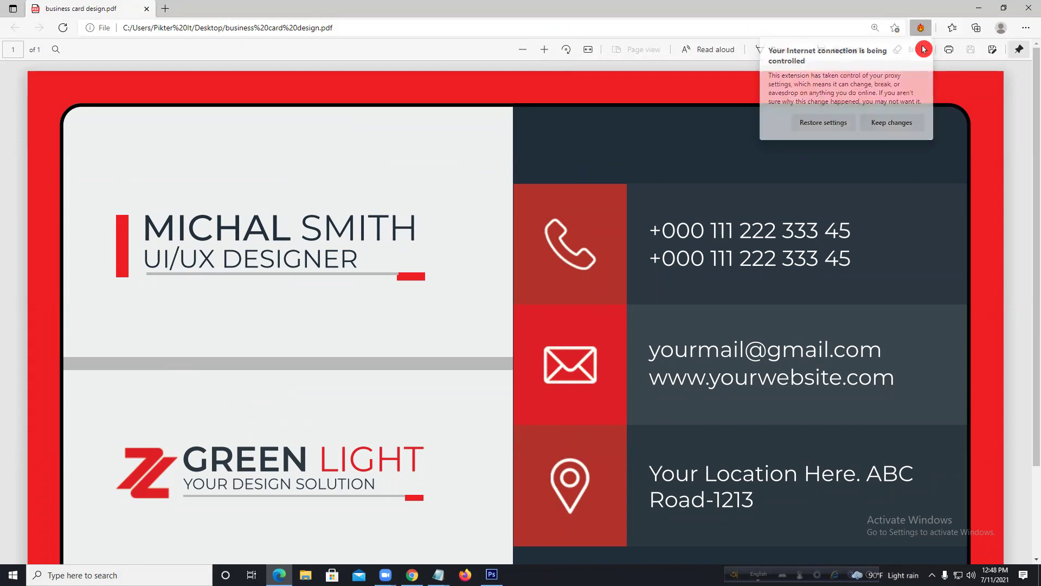
left_click(531, 52)
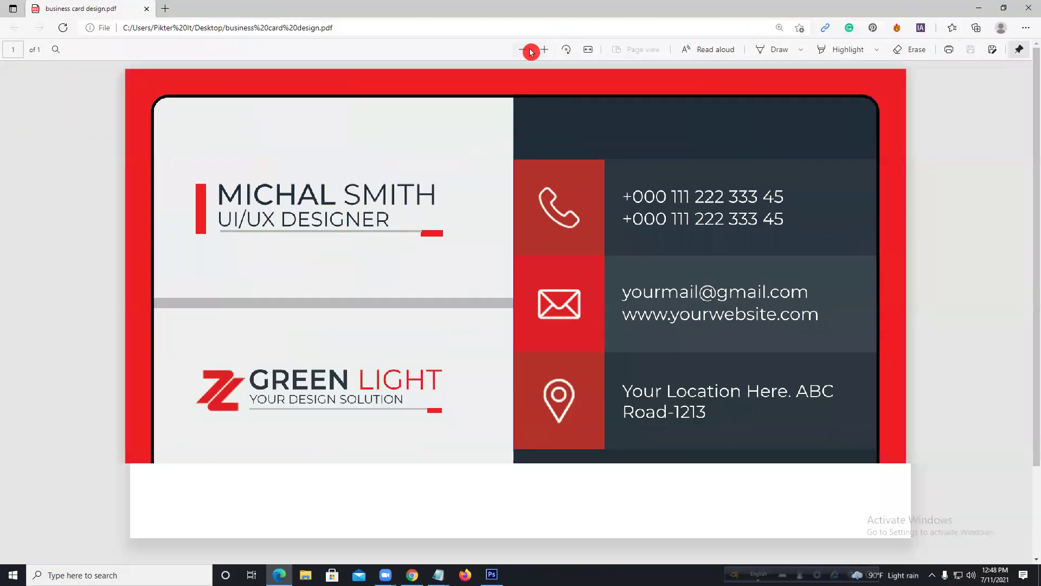
left_click(530, 52)
left_click(531, 52)
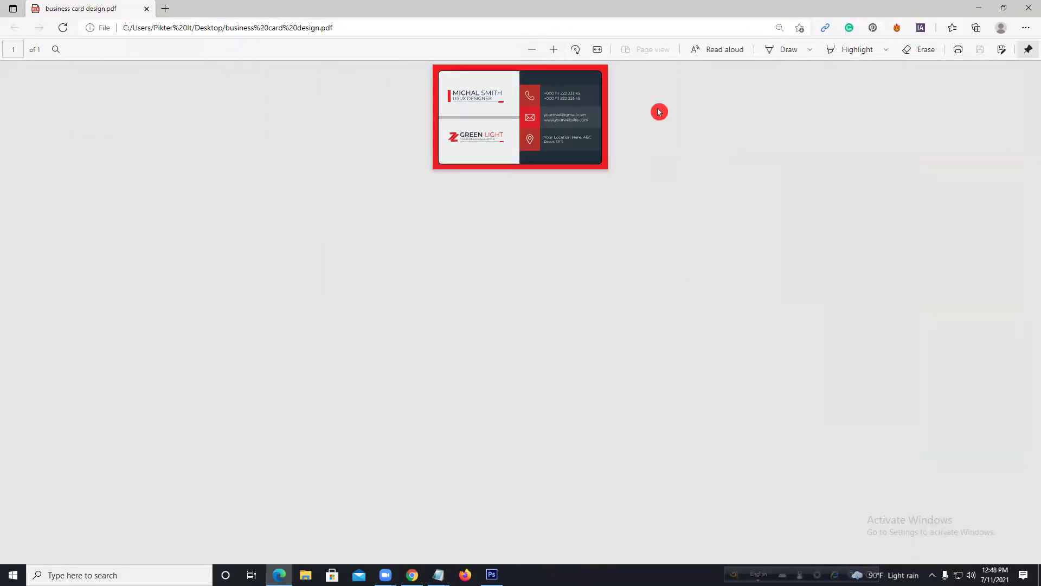
left_click(553, 49)
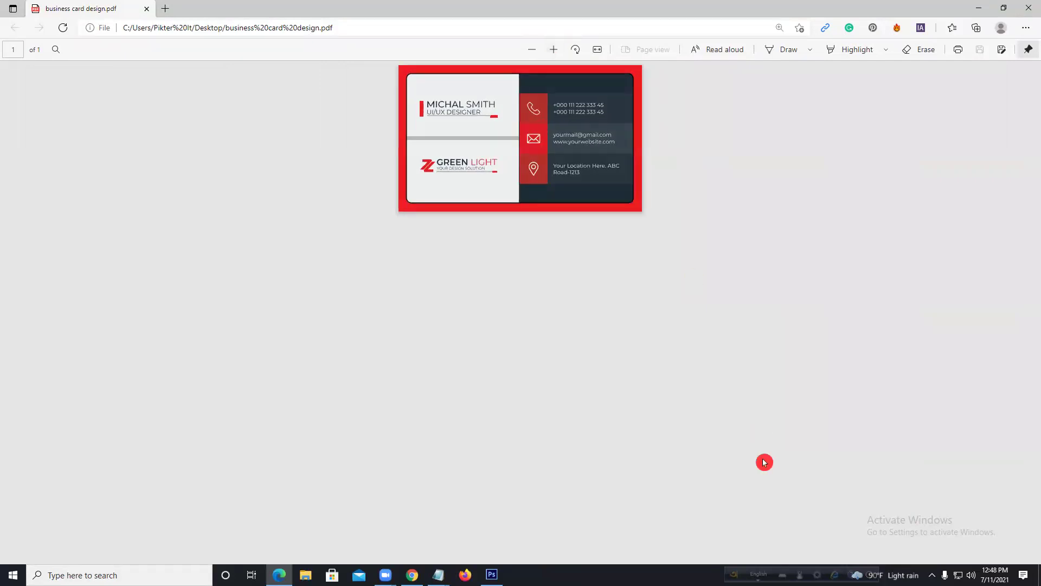
Step: Close Edge, return the PDF icon to the desktop icons, and refresh the desktop
left_click(1031, 9)
mouse_move(597, 130)
left_mouse_down()
mouse_move(271, 293)
mouse_move(198, 350)
left_mouse_up()
right_click(367, 20)
left_click(418, 53)
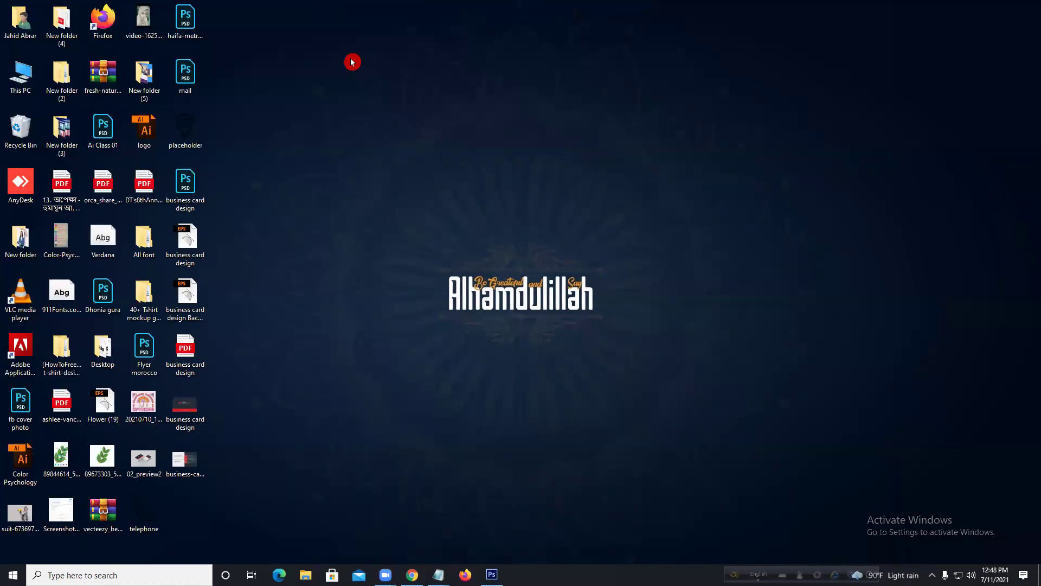
Step: Close 02_preview2.jpg in Photoshop without saving changes
key("alt+Tab")
left_click(373, 40)
left_click(525, 213)
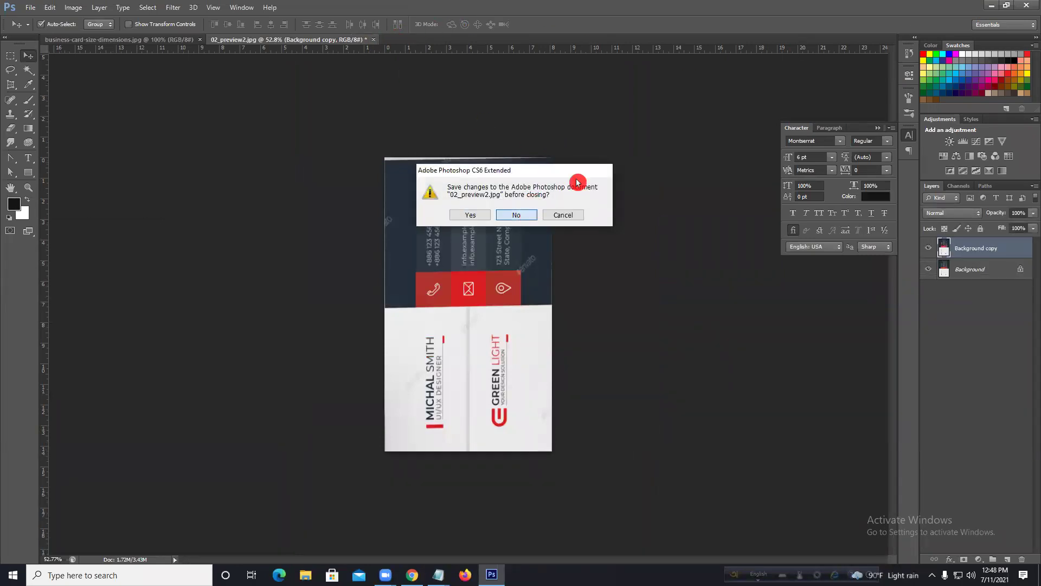
Step: Open business card design.psd in Photoshop by dragging it from the desktop
left_click(992, 5)
left_click_drag(186, 200, 488, 576)
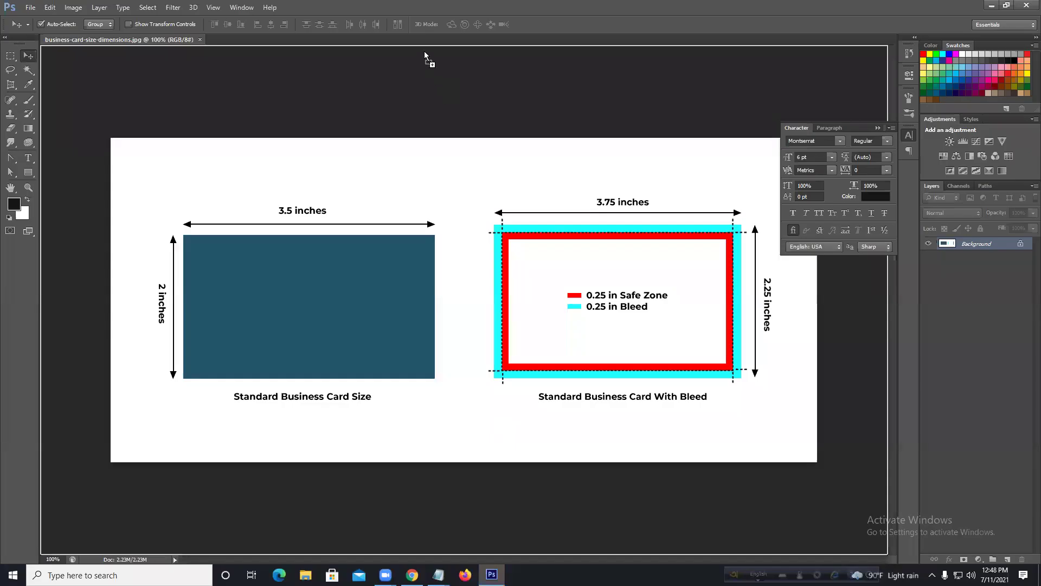
left_click_drag(491, 421, 419, 39)
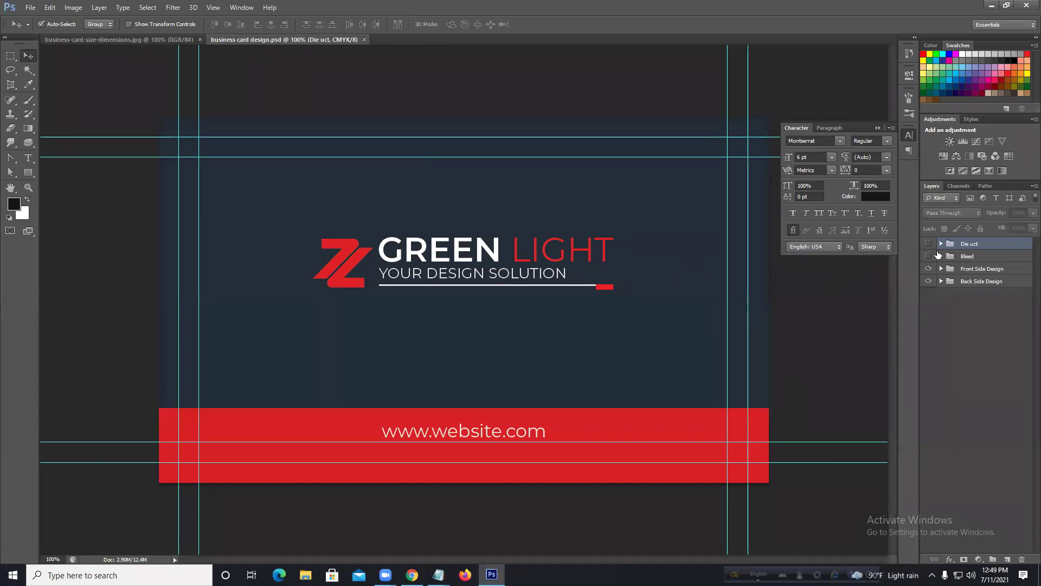
left_click(991, 5)
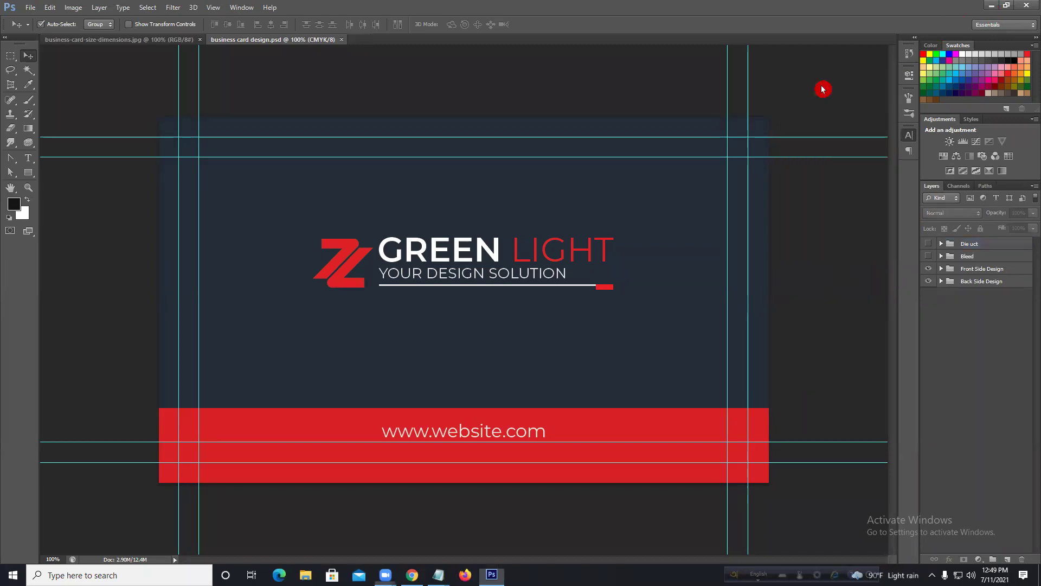
Step: Create New folder (6) on the desktop and move the business card files into it
right_click(556, 36)
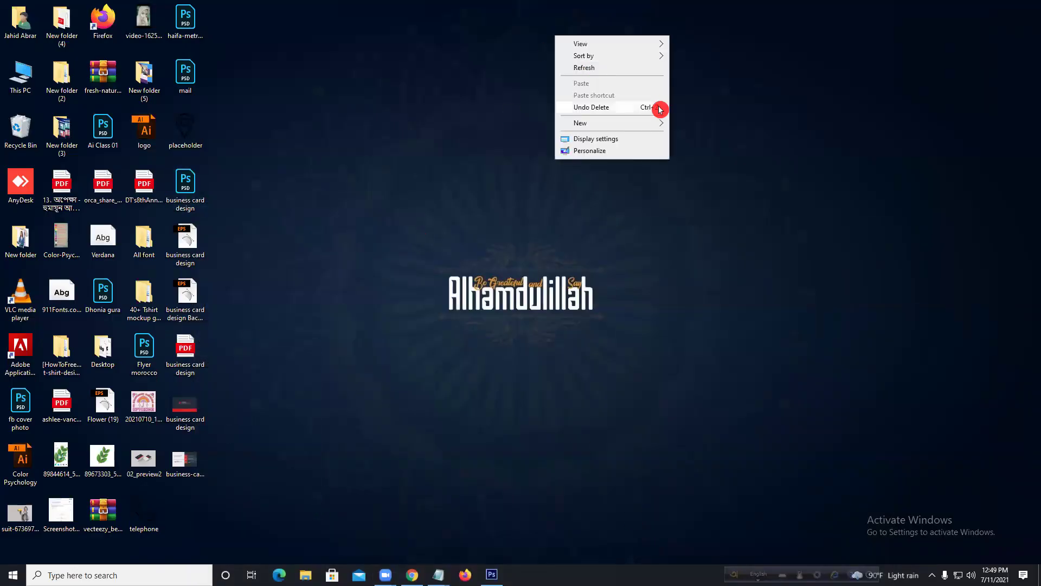
right_click(678, 13)
mouse_move(704, 99)
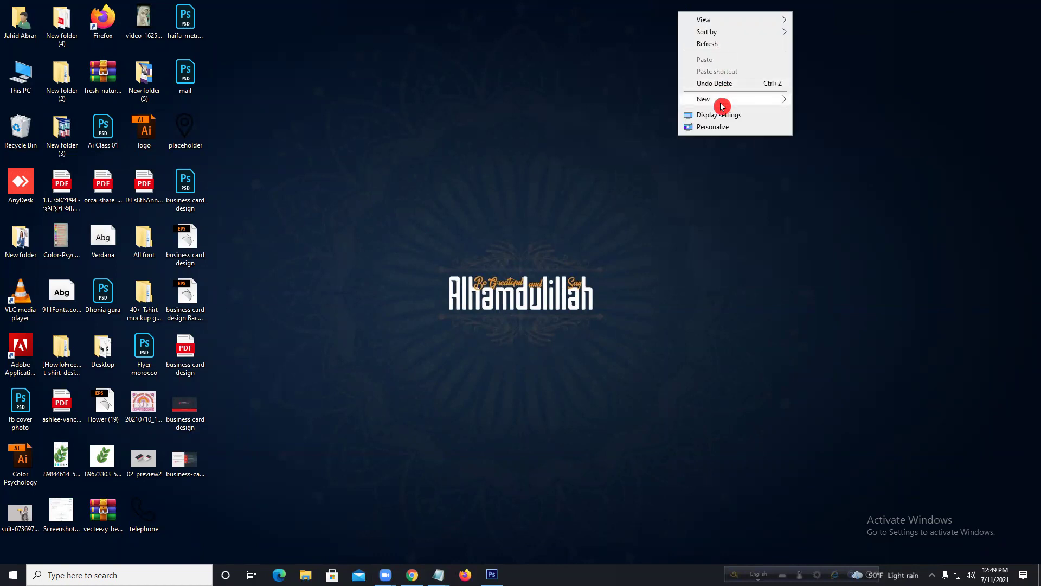
left_click(850, 102)
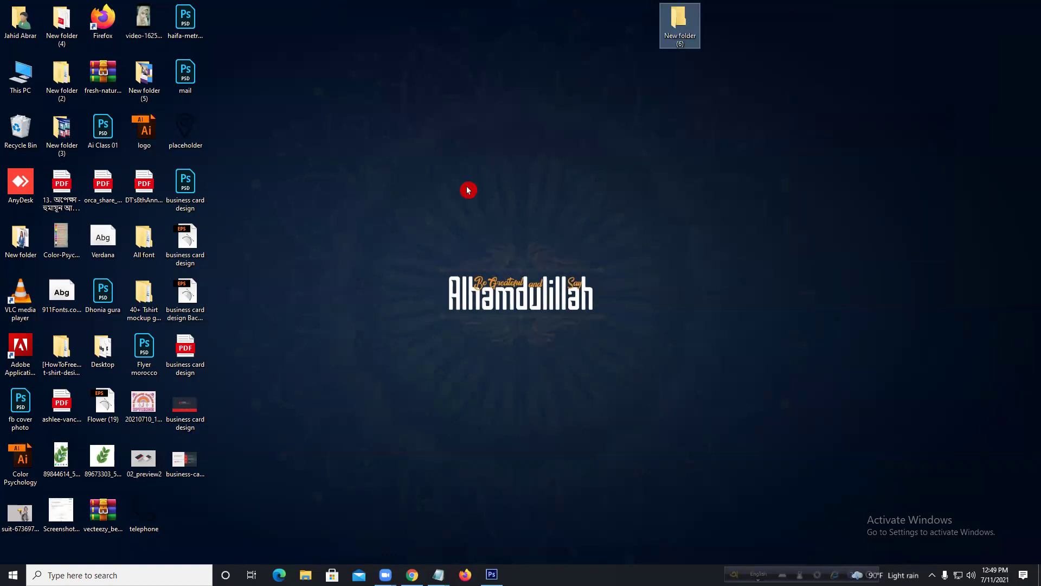
left_click_drag(681, 26, 393, 191)
mouse_move(278, 492)
left_mouse_down()
mouse_move(180, 182)
mouse_move(391, 184)
left_mouse_up()
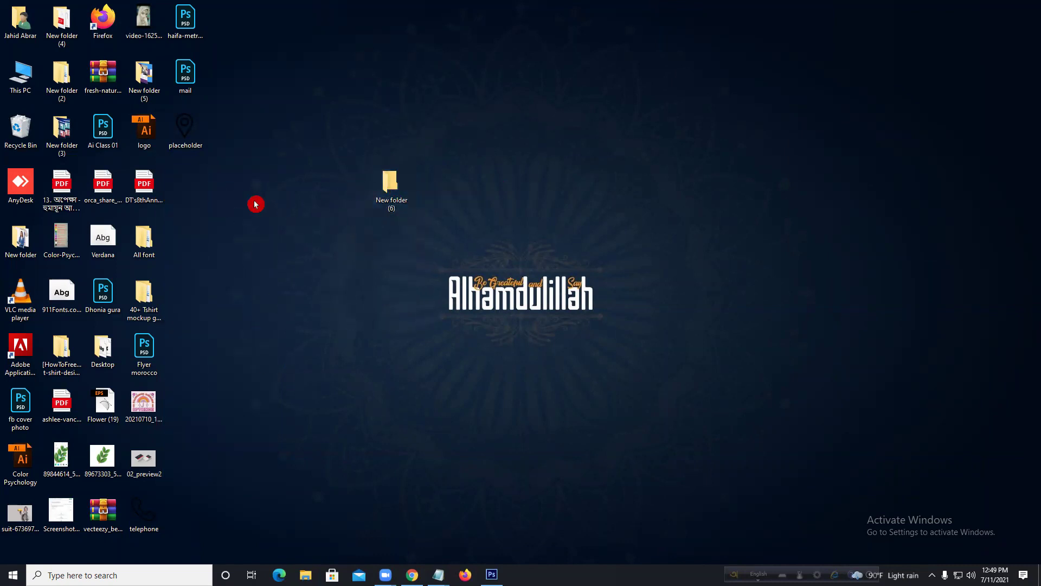
mouse_move(253, 158)
left_mouse_down()
mouse_move(163, 5)
mouse_move(390, 183)
left_mouse_up()
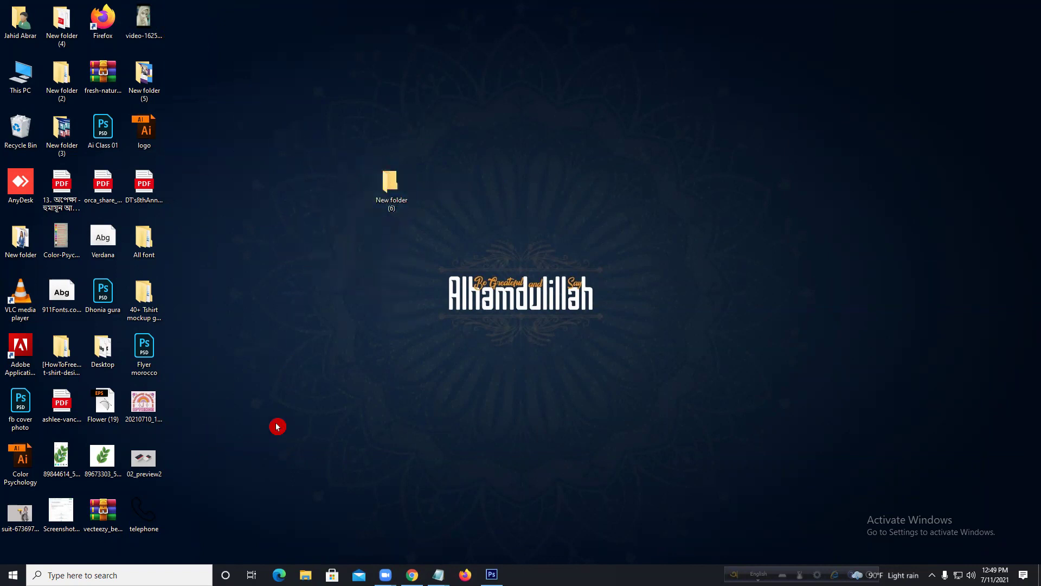
Step: Delete haifa-metro-logo, mail and placeholder from New folder (6)
double_click(398, 185)
mouse_move(667, 213)
left_mouse_down()
mouse_move(554, 61)
mouse_move(475, 68)
left_mouse_up()
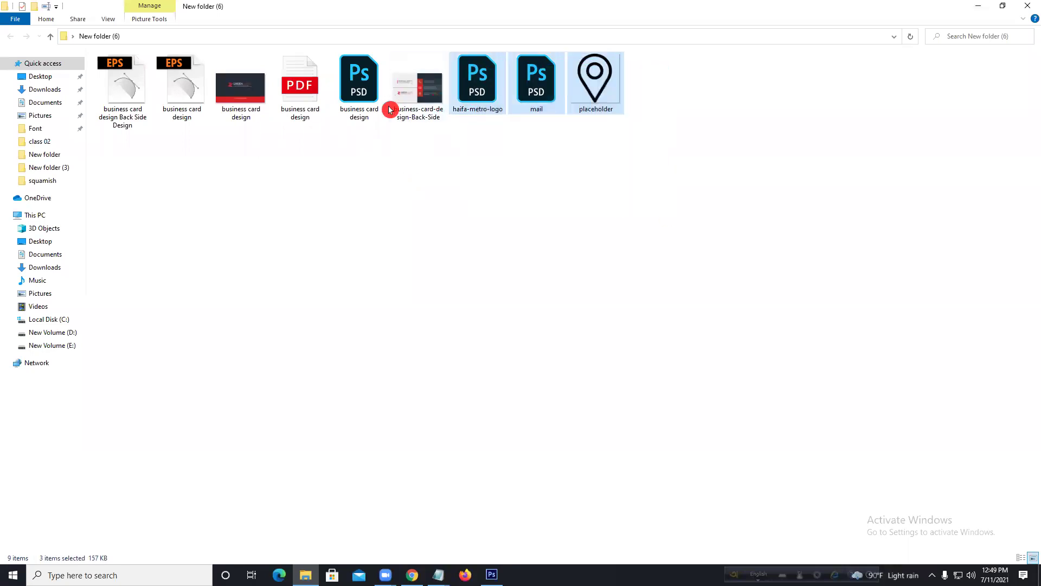
left_click_drag(629, 162, 476, 69)
right_click(478, 90)
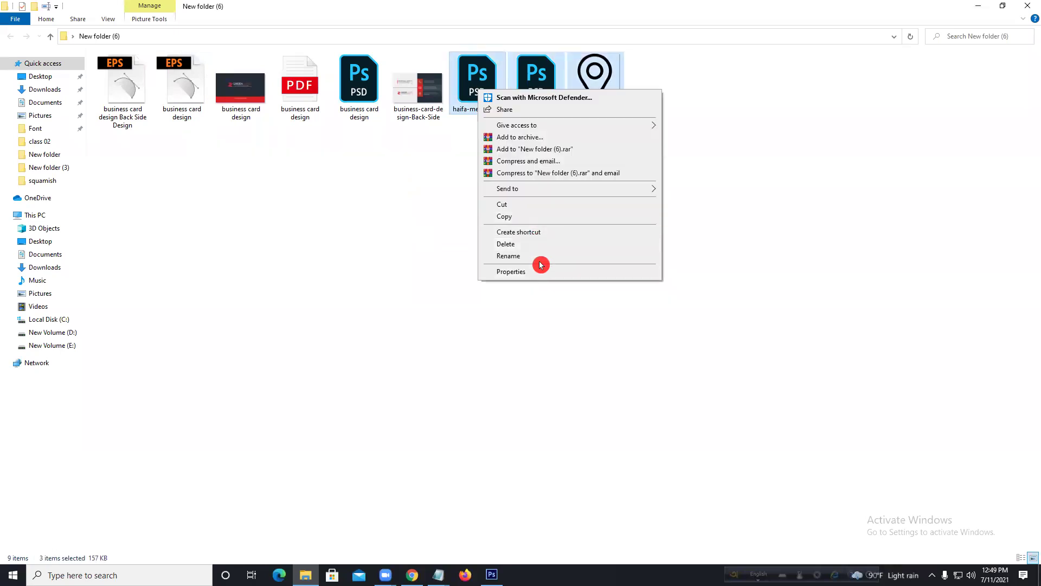
left_click(514, 245)
Step: Add a New Text Document with its default name to the folder
right_click(570, 38)
left_click(543, 107)
right_click(543, 107)
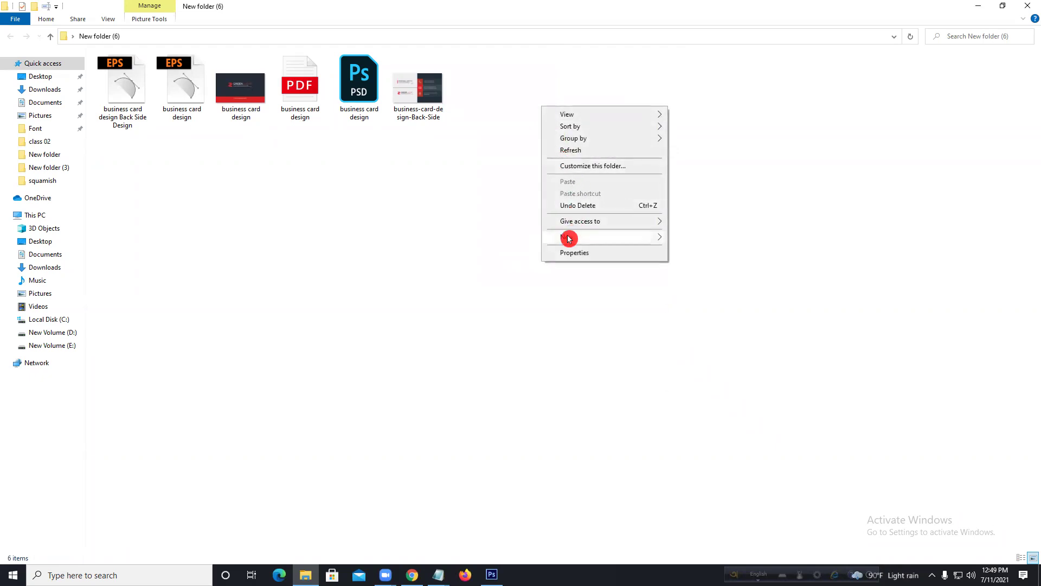
mouse_move(602, 237)
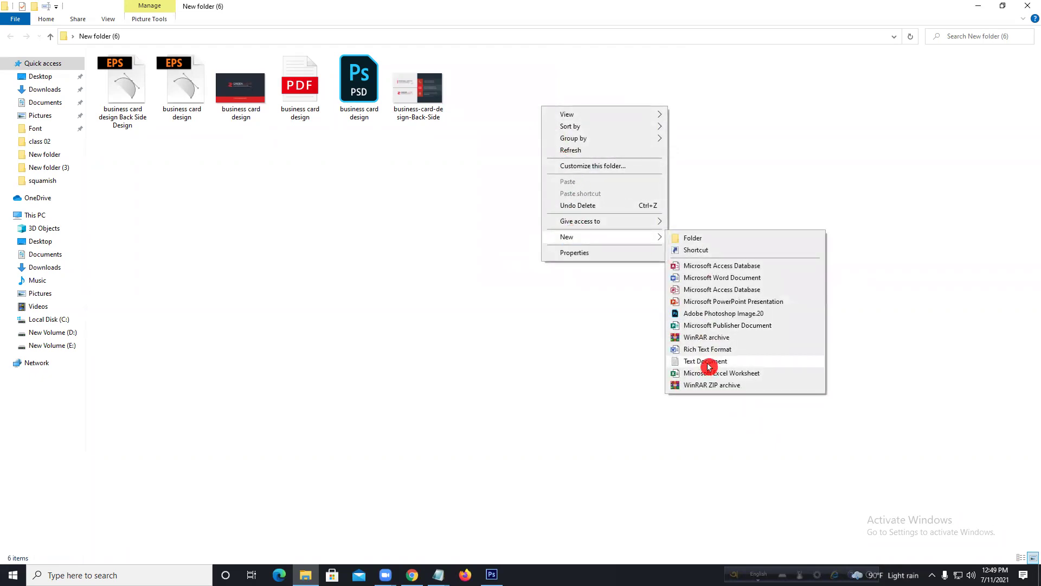
left_click(704, 361)
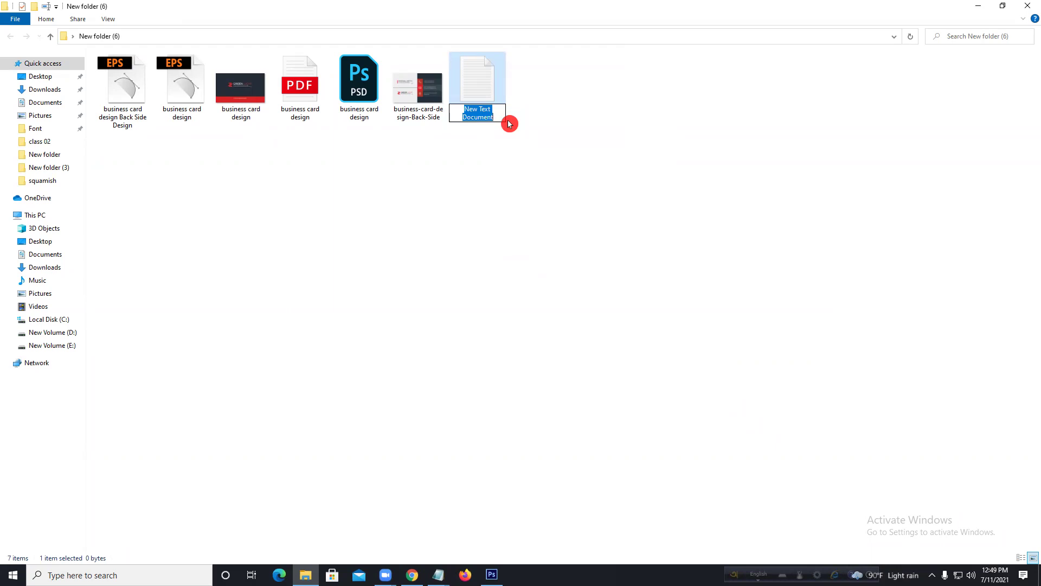
key("Return")
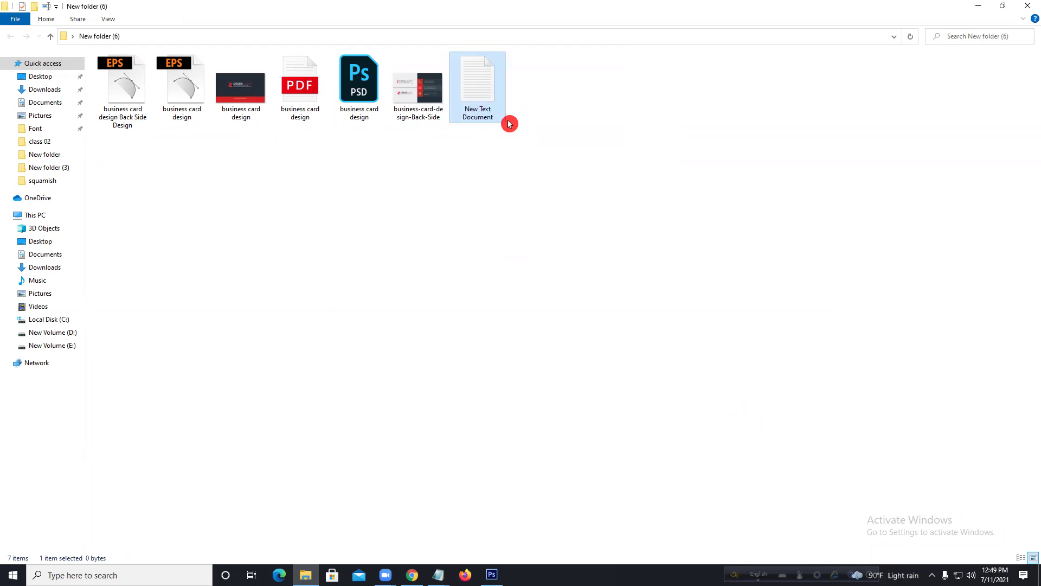
Step: Review the Business Card product page in the browser, then minimize it
left_click(412, 575)
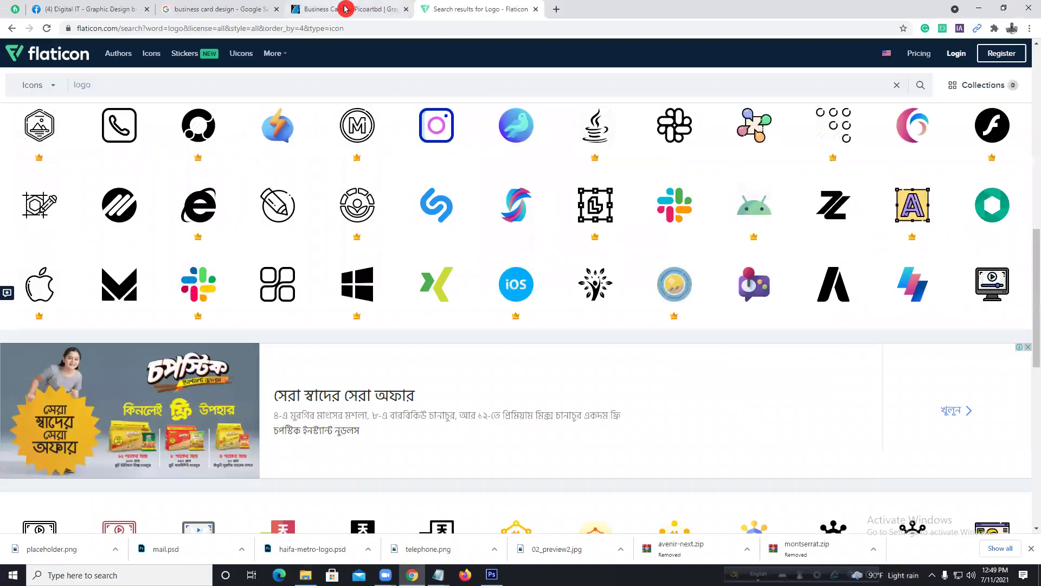
key("ctrl+shift+Tab")
scroll(843, 261, "down", 2)
scroll(843, 261, "down", 5)
scroll(844, 262, "down", 5)
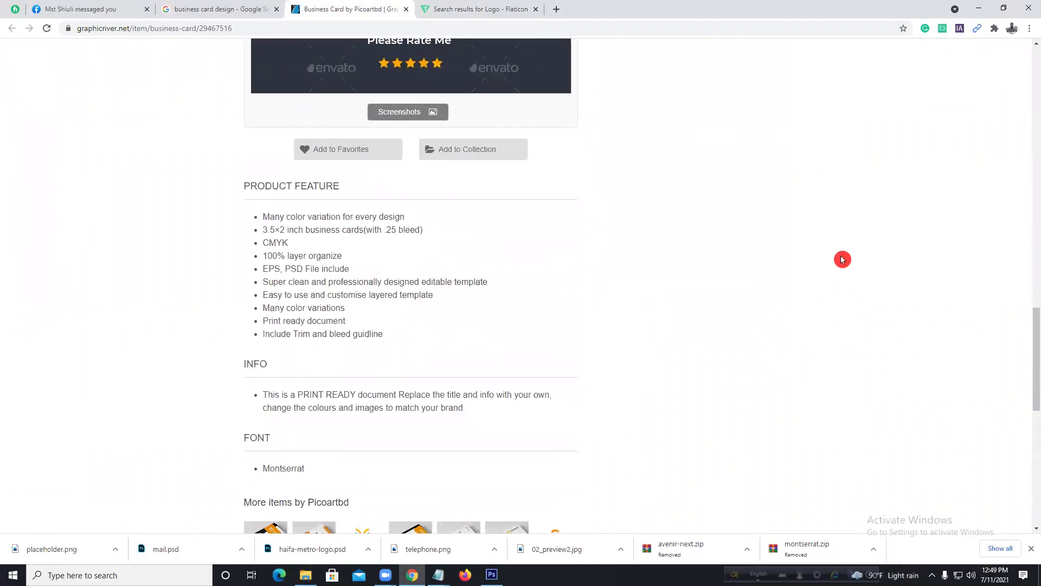
scroll(843, 261, "down", 5)
scroll(842, 259, "up", 3)
scroll(842, 259, "up", 2)
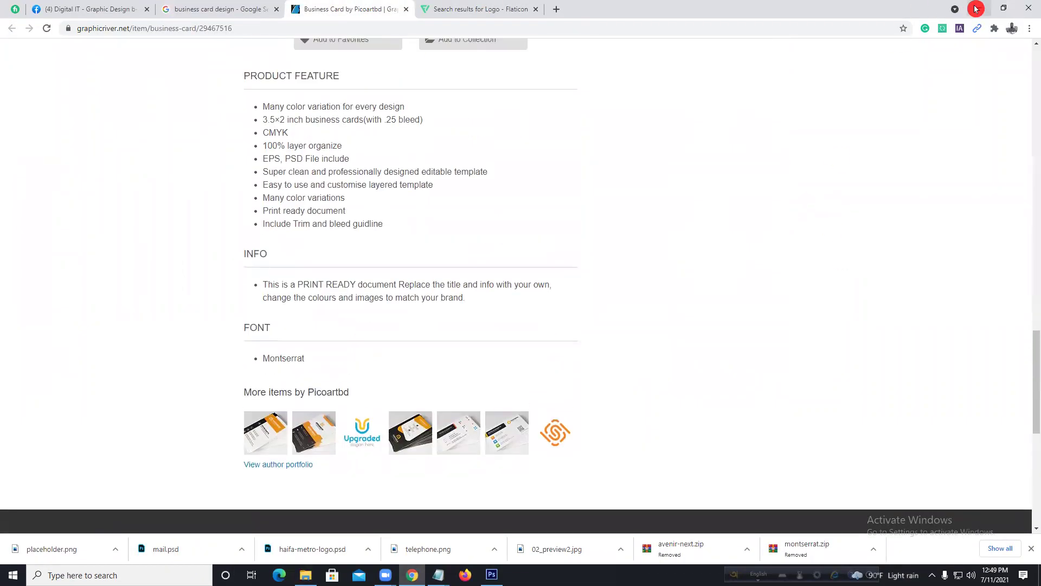
left_click(979, 8)
Step: Open New Text Document in Notepad, then close Notepad
double_click(484, 91)
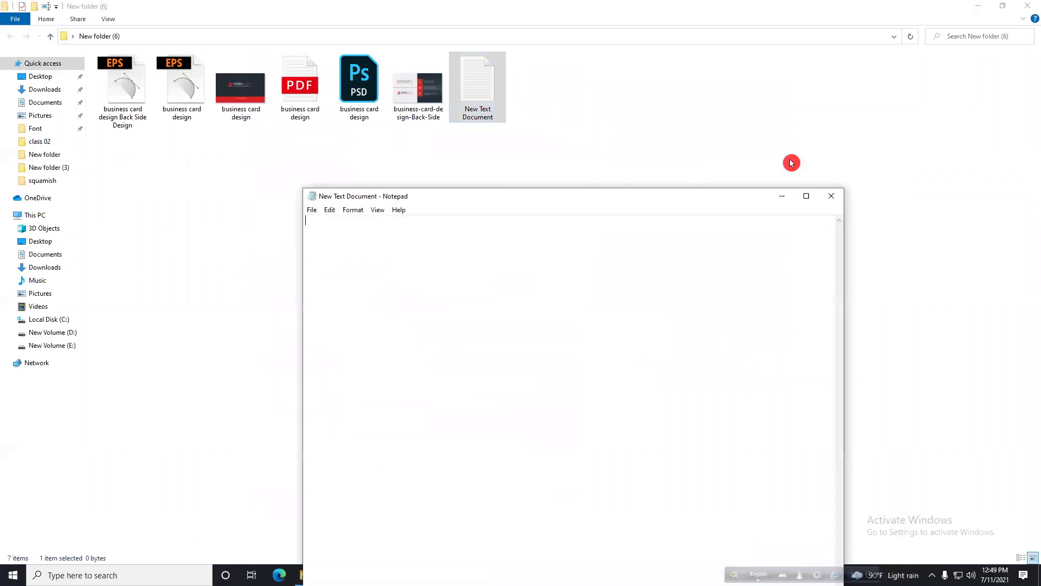
left_click(790, 161)
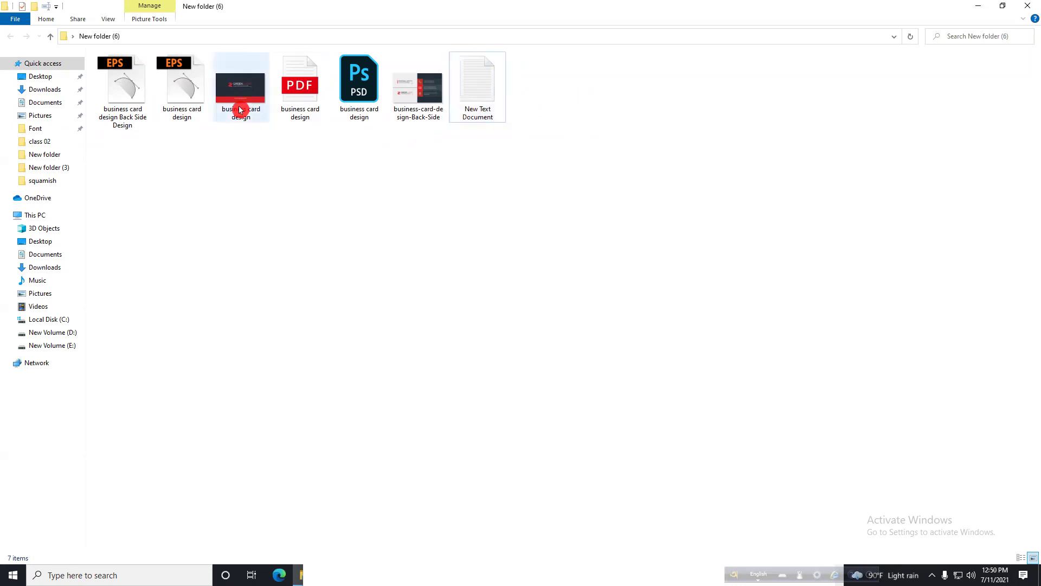
left_click_drag(185, 94, 230, 209)
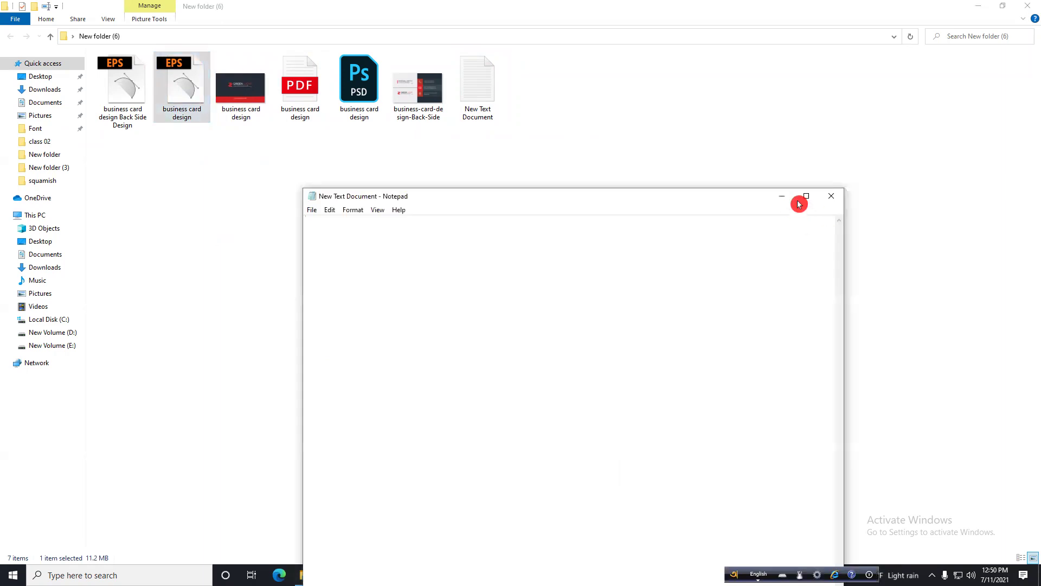
left_click(835, 192)
mouse_move(190, 121)
left_mouse_down()
mouse_move(524, 567)
mouse_move(452, 38)
mouse_move(489, 106)
left_mouse_up()
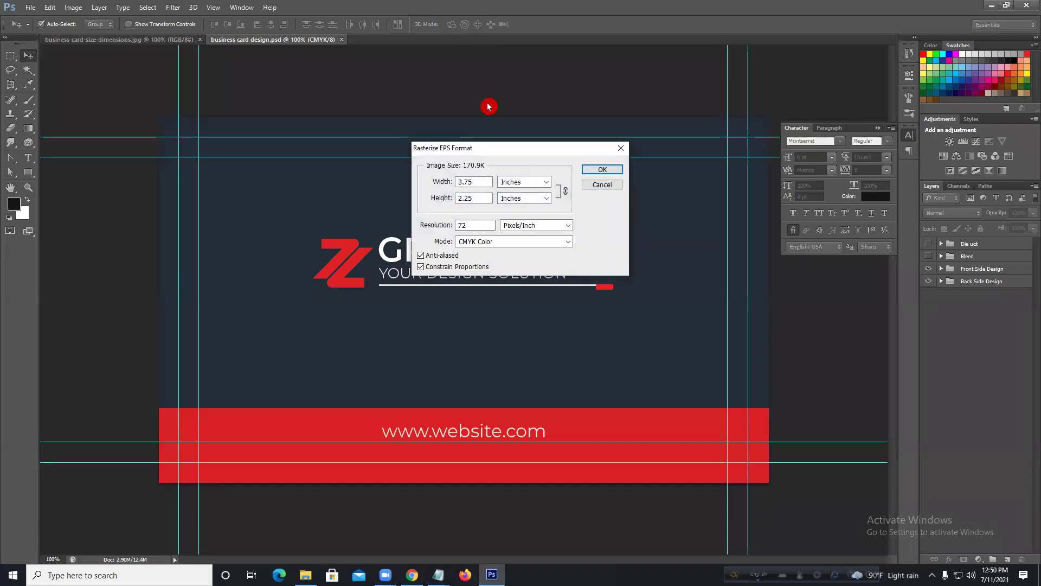
left_click(598, 167)
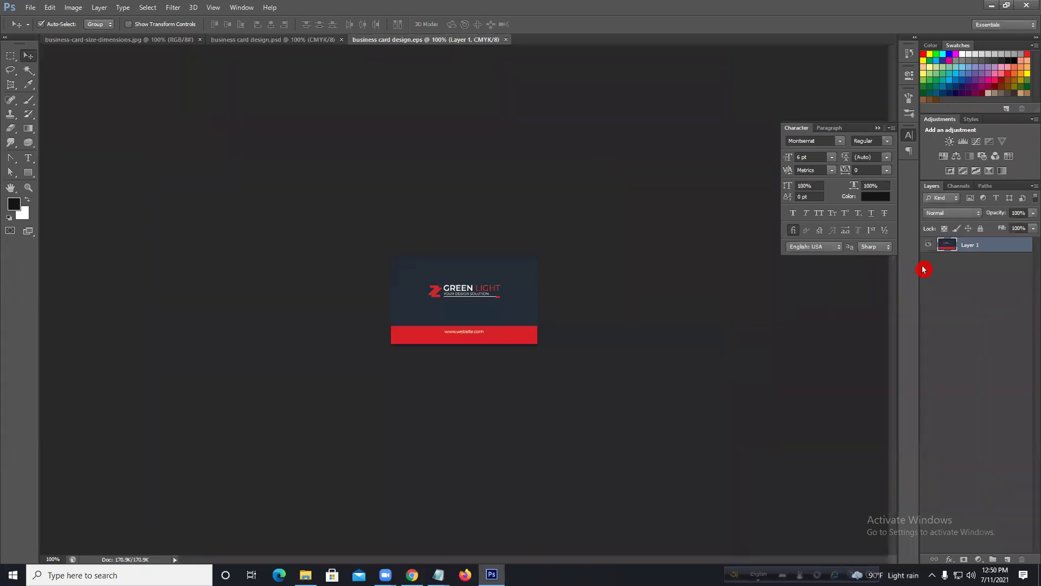
left_click(928, 243)
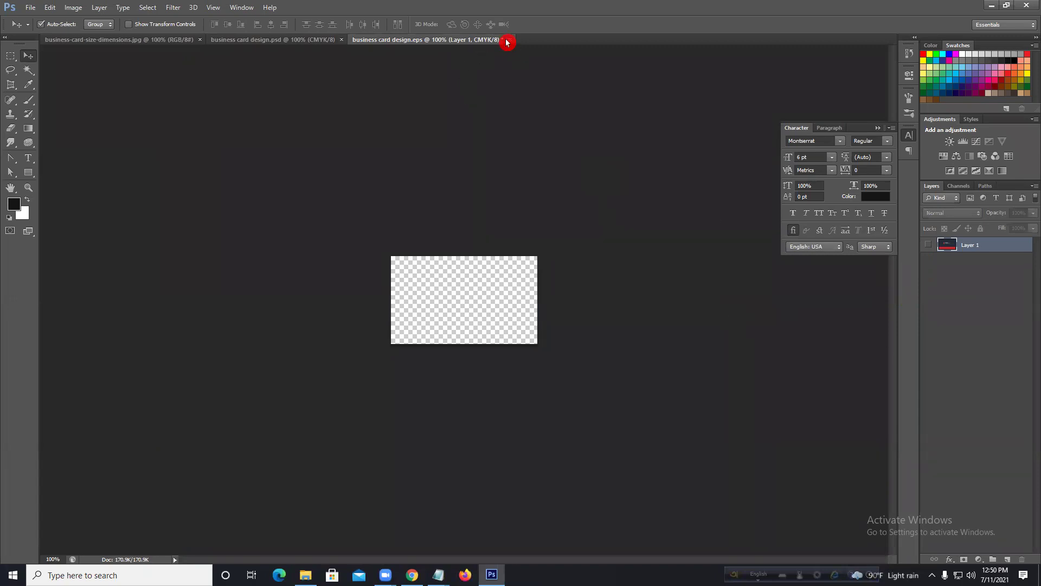
left_click(514, 214)
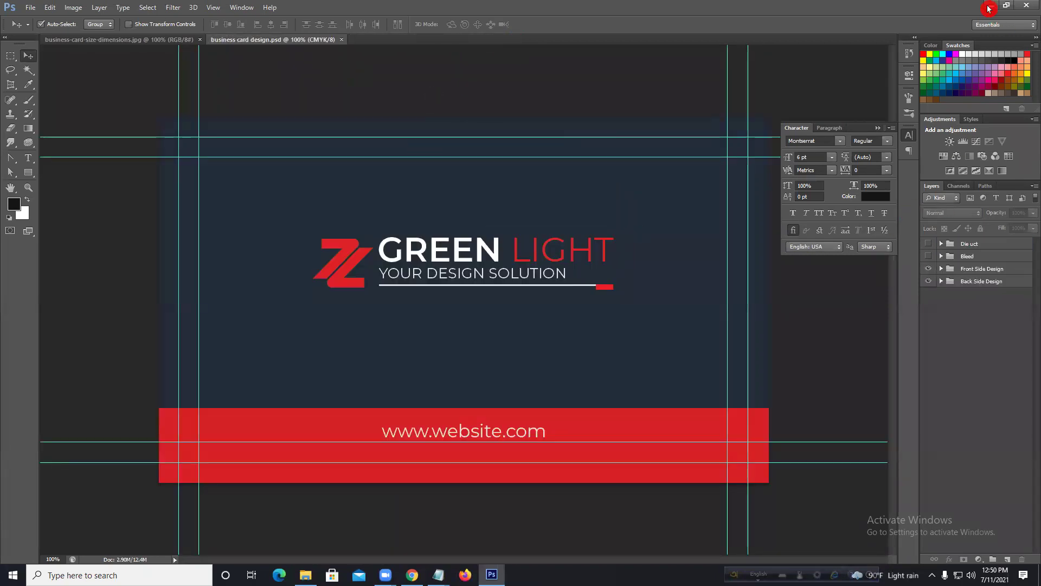
left_click(988, 8)
Step: Refresh the New folder (6) contents and close the folder window
right_click(734, 43)
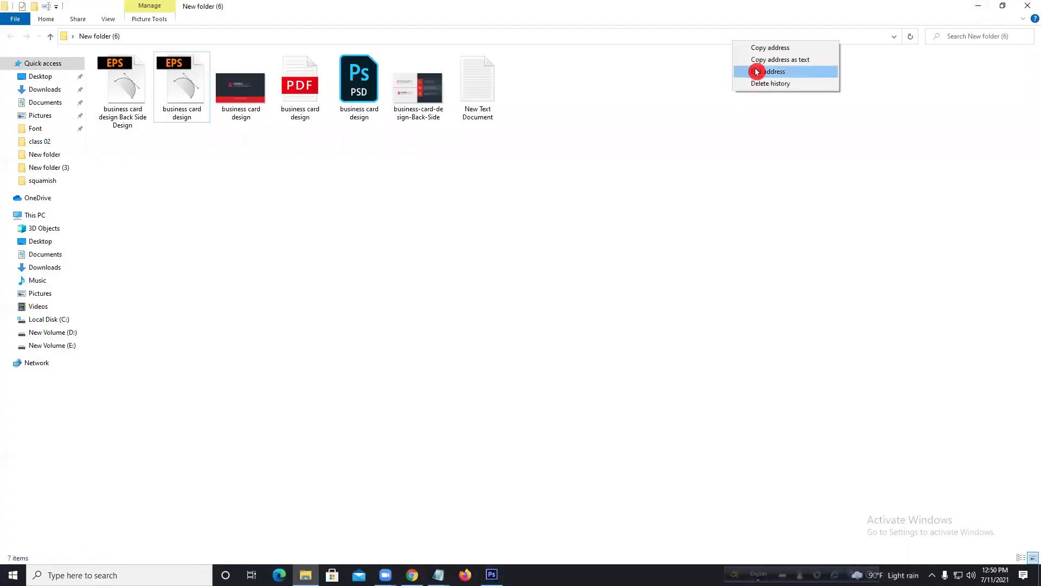
right_click(667, 104)
left_click(697, 145)
right_click(697, 152)
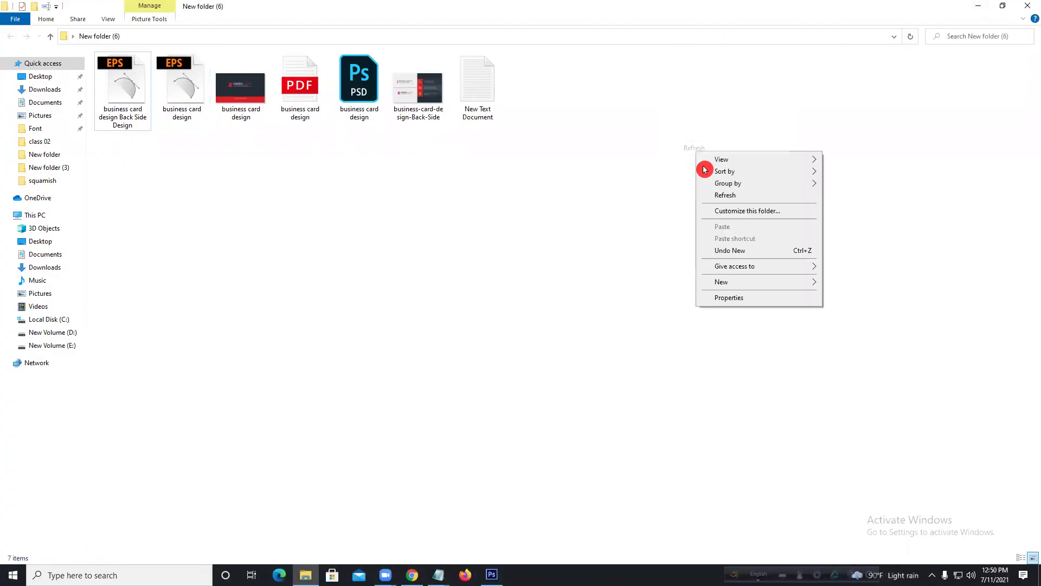
left_click(722, 196)
right_click(719, 196)
left_click(753, 241)
left_click(1027, 6)
Step: Compress New folder (6) into a zip archive named Business card design
left_click_drag(401, 191, 751, 103)
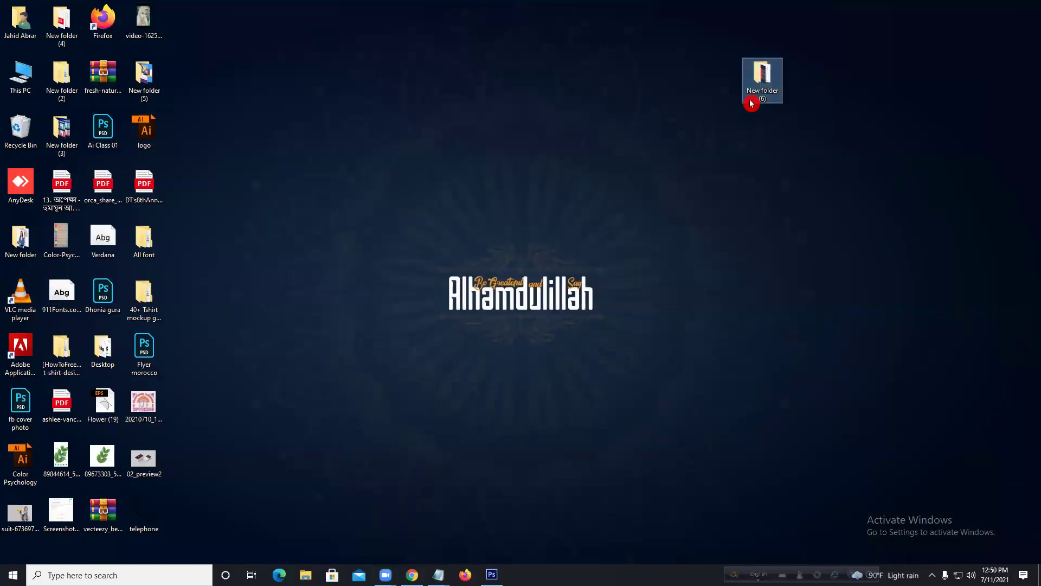
right_click(751, 103)
right_click(759, 71)
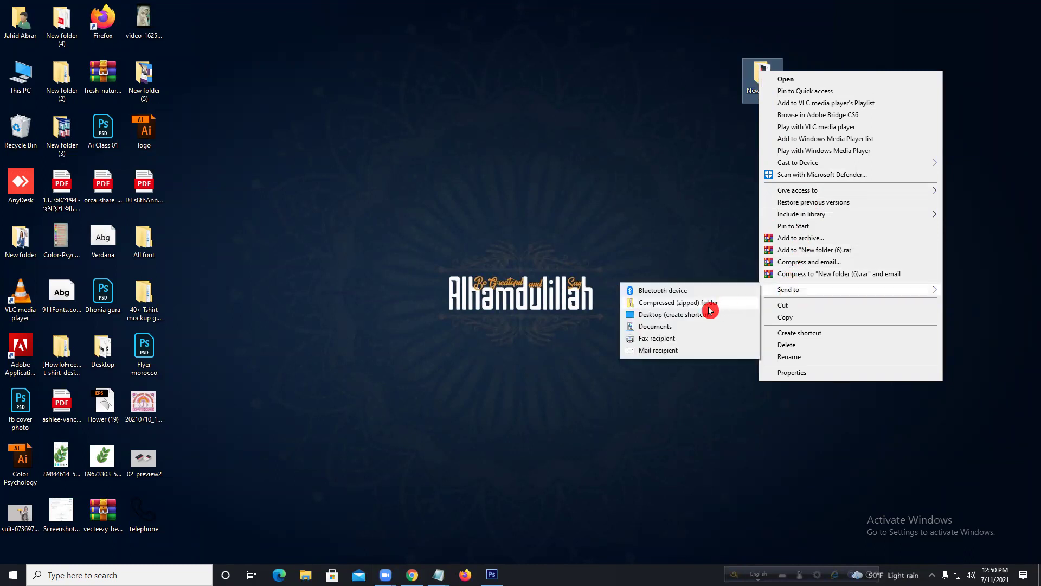
mouse_move(846, 290)
left_click(706, 305)
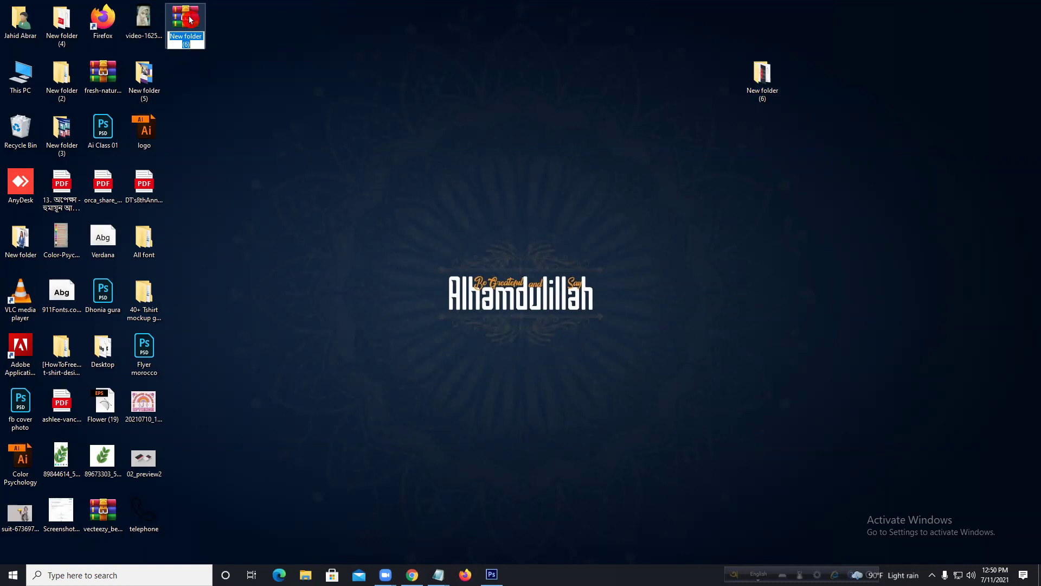
type("Busines")
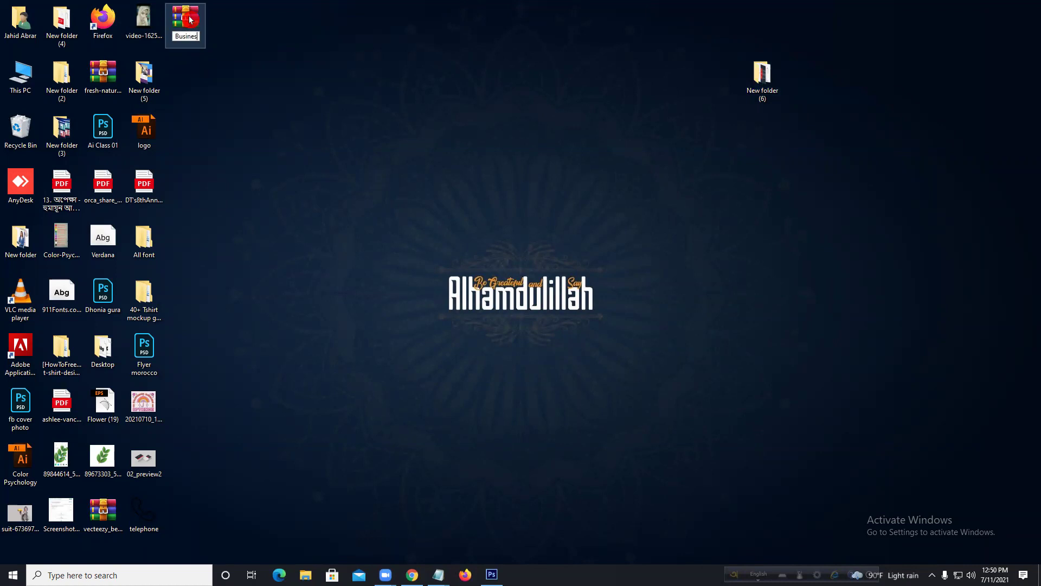
type(" design")
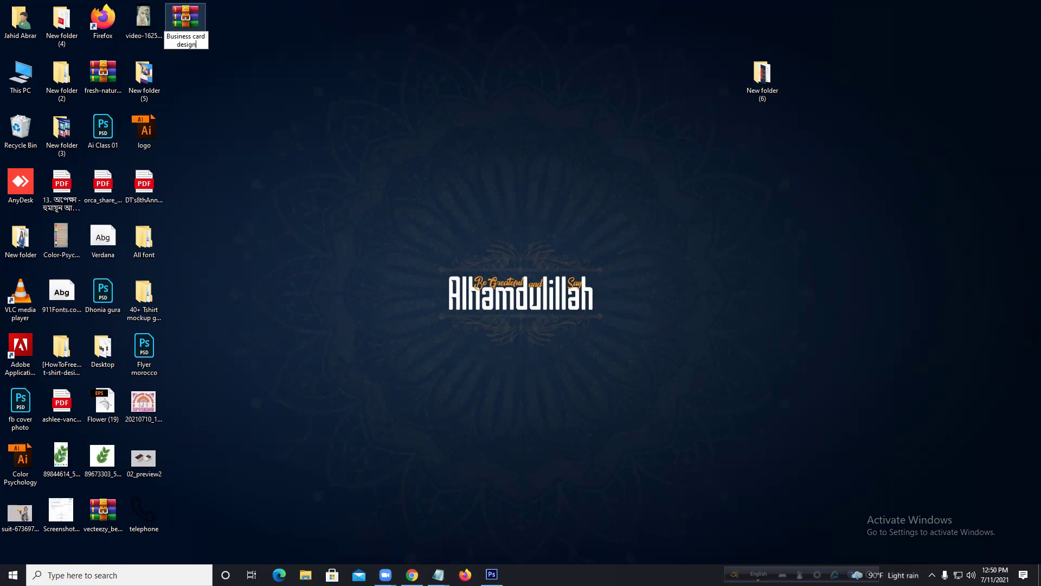
key("Return")
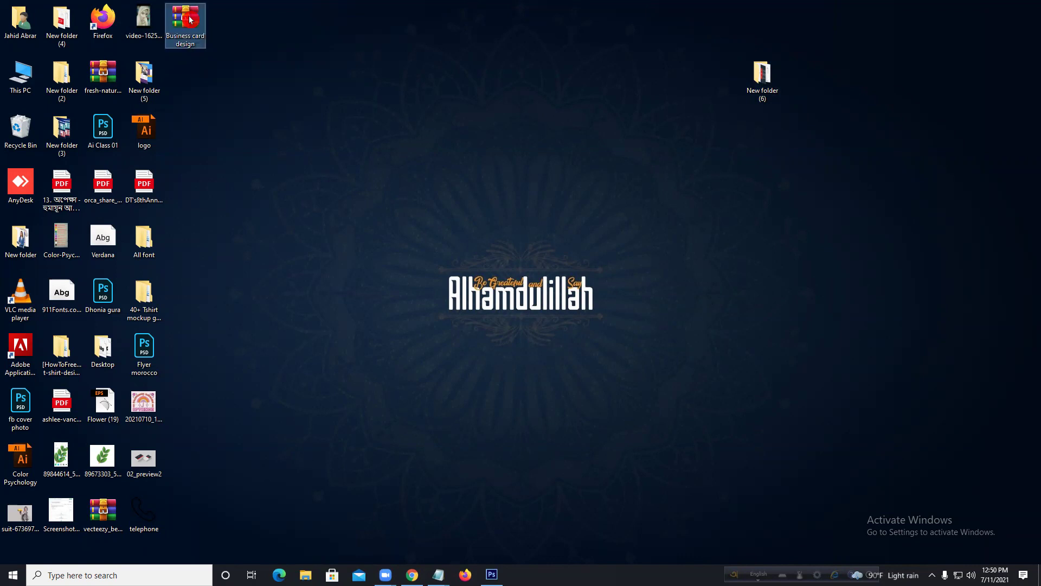
Step: Place the Business card design archive and New folder (6) together near the desktop's top centre
mouse_move(190, 20)
left_mouse_down()
mouse_move(643, 295)
mouse_move(567, 159)
mouse_move(553, 170)
left_mouse_up()
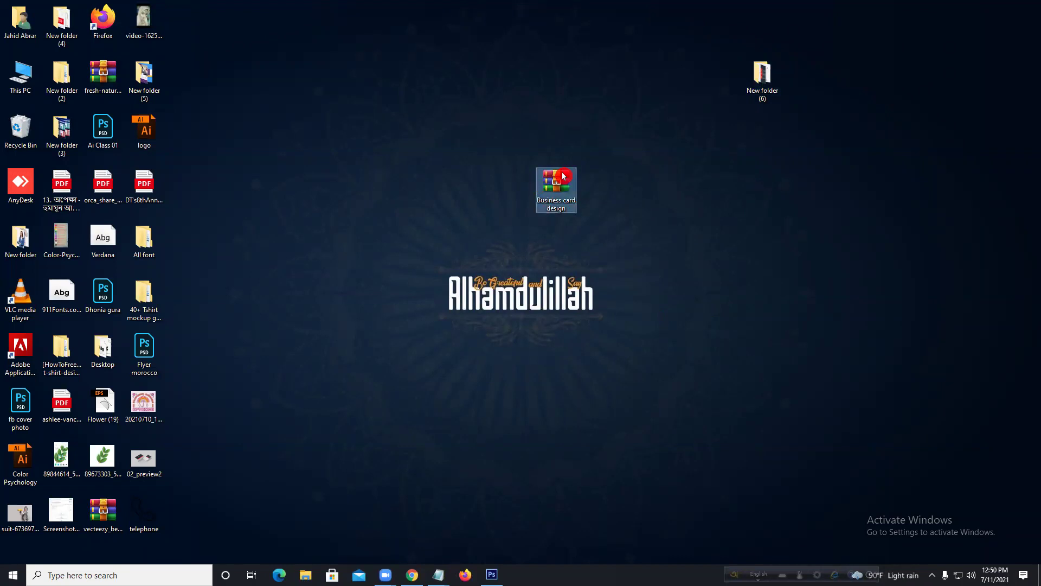
double_click(759, 95)
mouse_move(639, 213)
left_mouse_down()
mouse_move(180, 56)
mouse_move(135, 56)
left_mouse_up()
left_click(730, 209)
left_click(1027, 5)
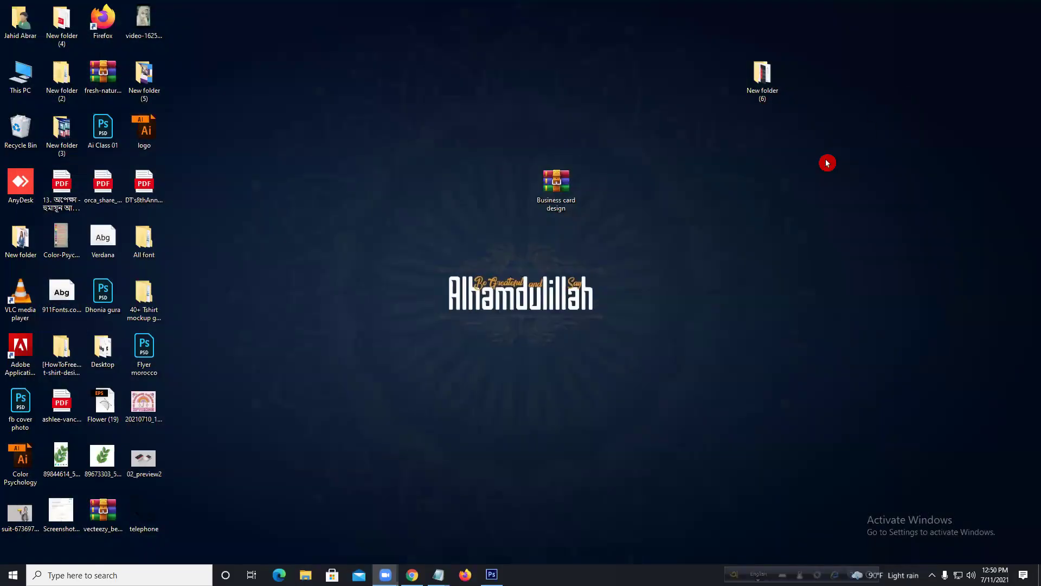
left_click_drag(770, 82, 566, 86)
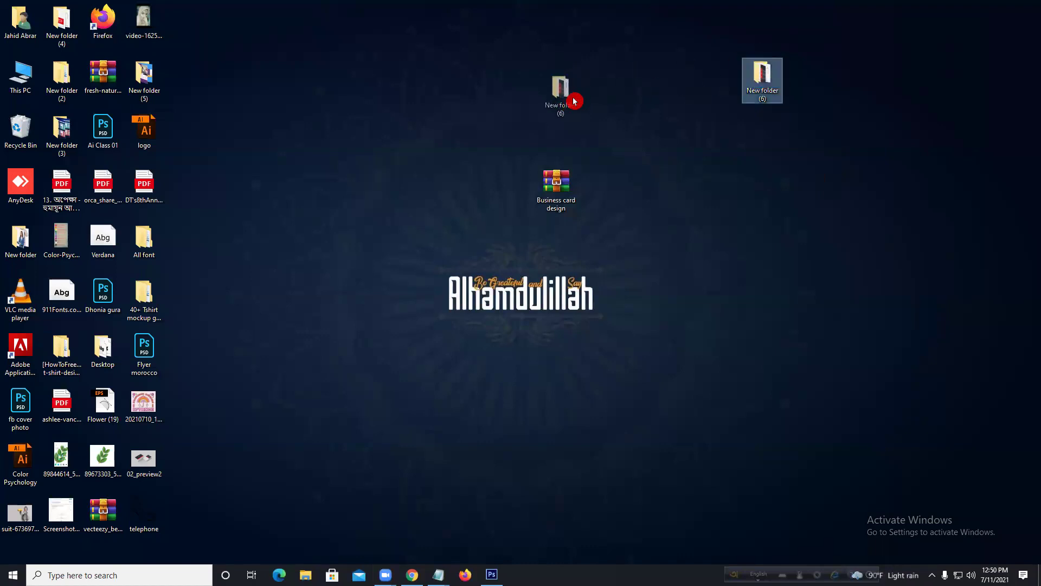
left_click_drag(502, 19, 760, 297)
left_click(556, 79)
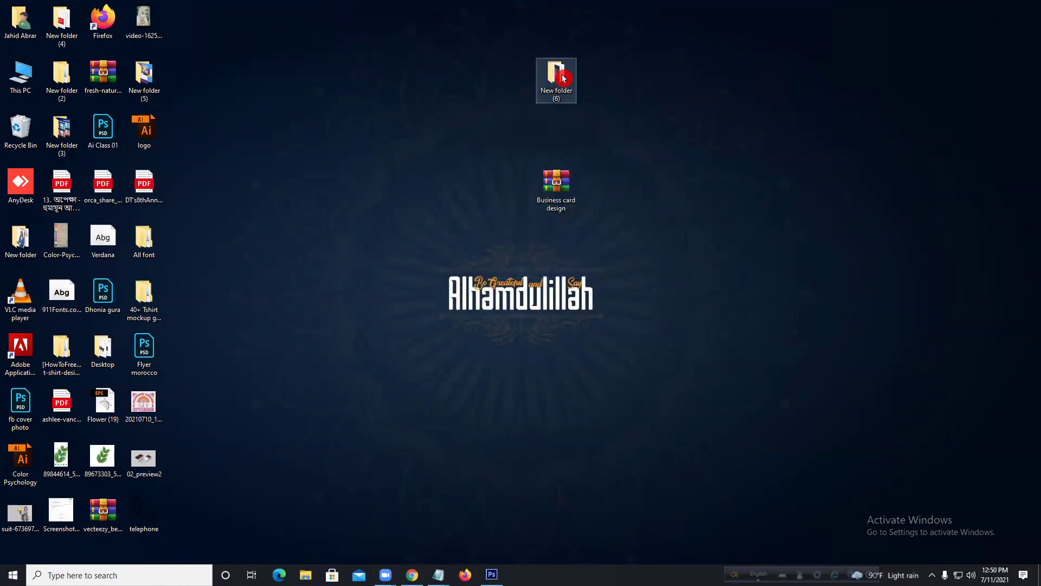
left_click(412, 574)
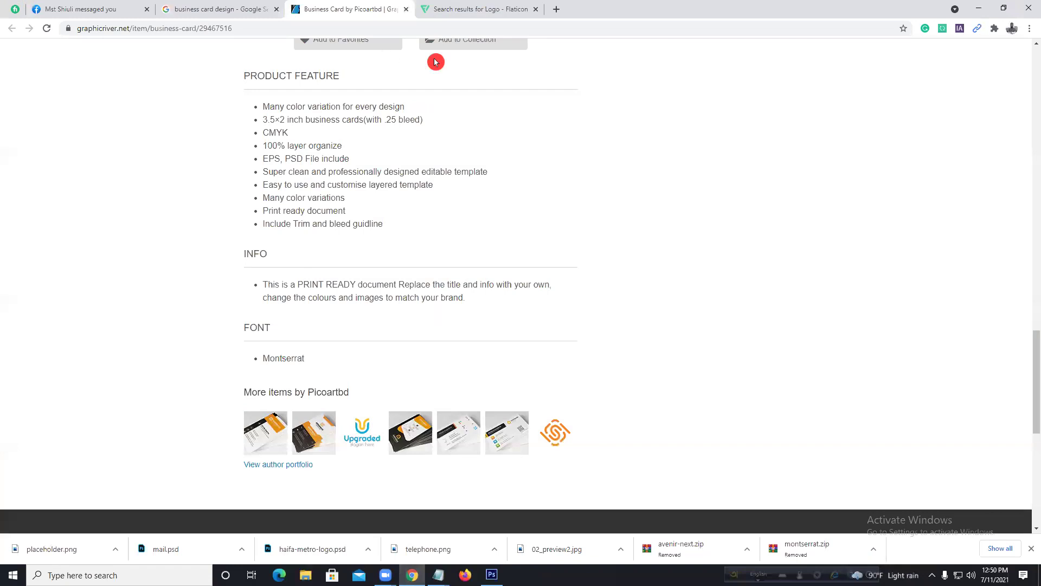
Step: Open a new Chrome tab and switch to the other Google account
left_click(558, 8)
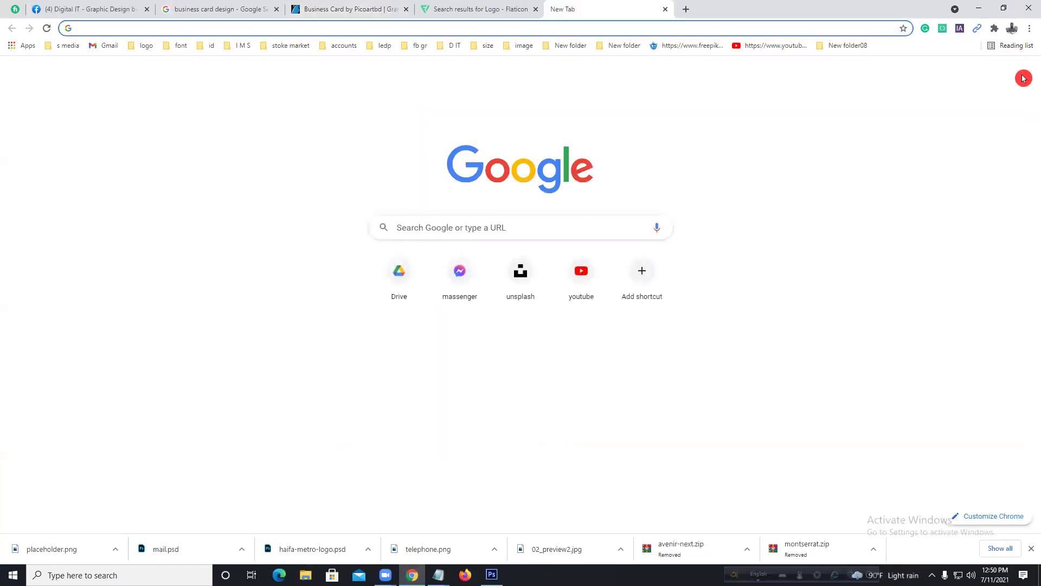
left_click(1020, 74)
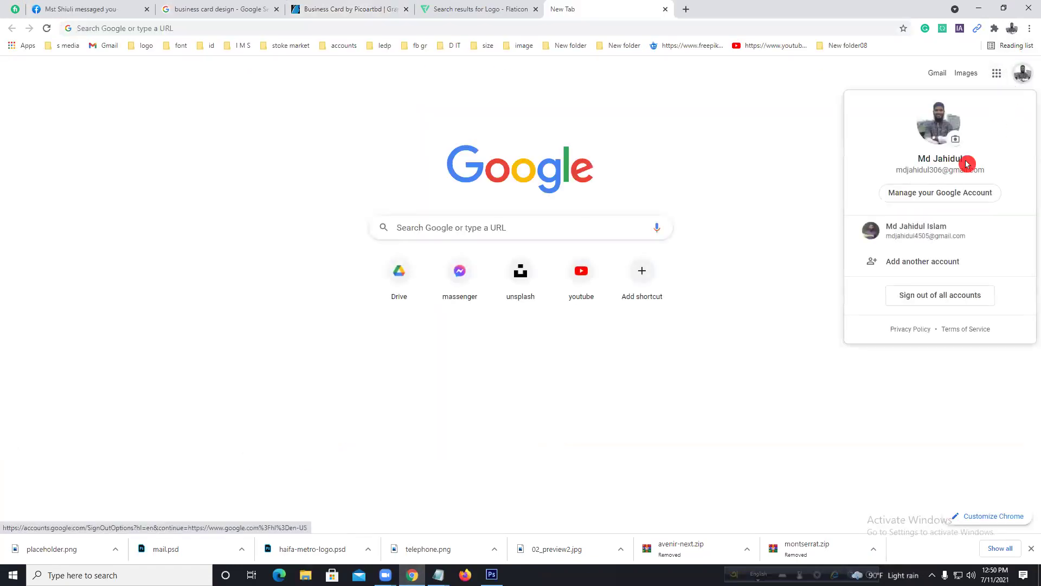
left_click(912, 227)
left_click(1022, 54)
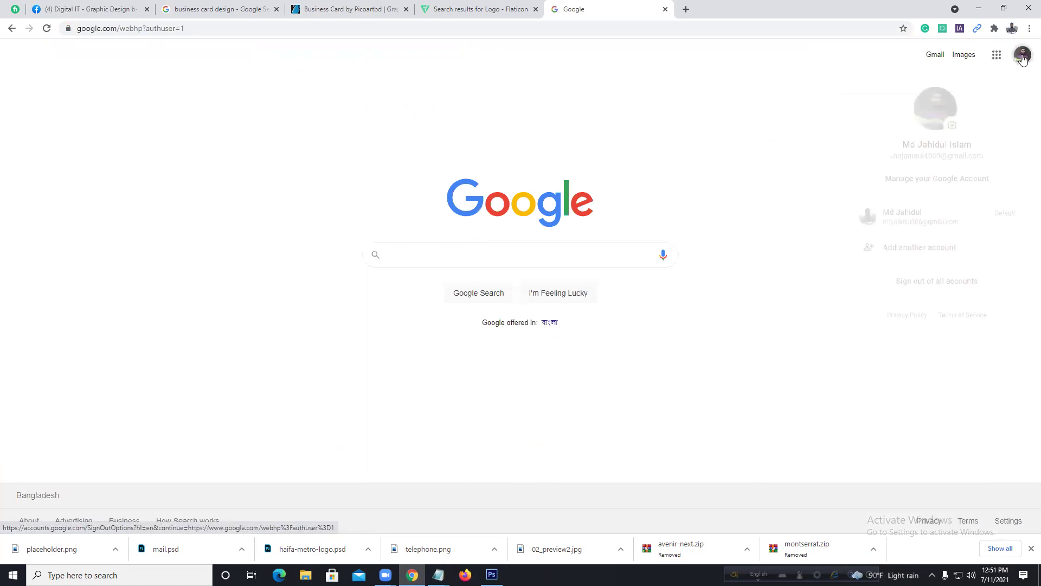
left_click(916, 216)
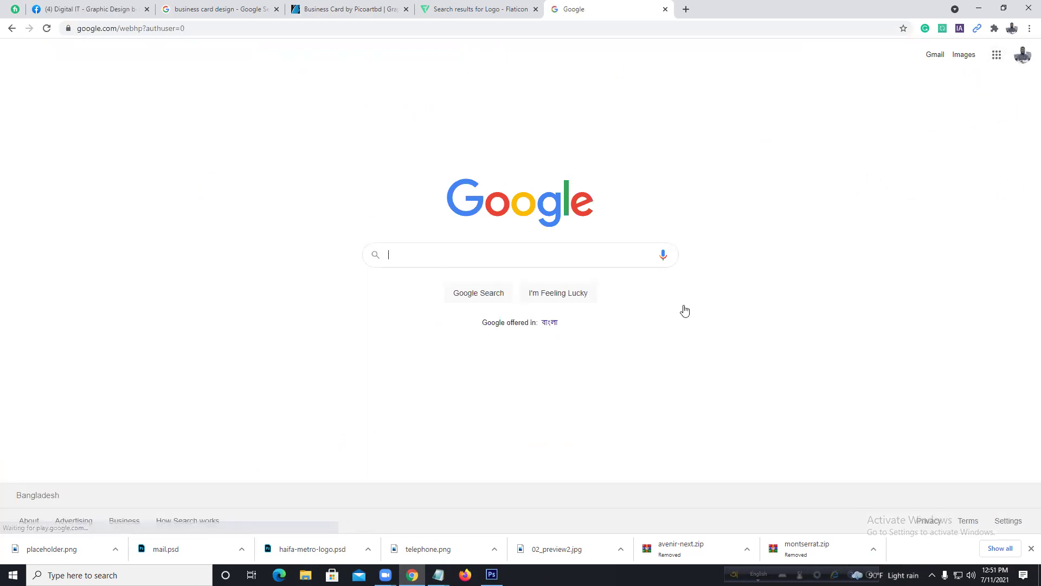
Step: Go to that account's Google Drive from the Google apps grid
left_click(987, 62)
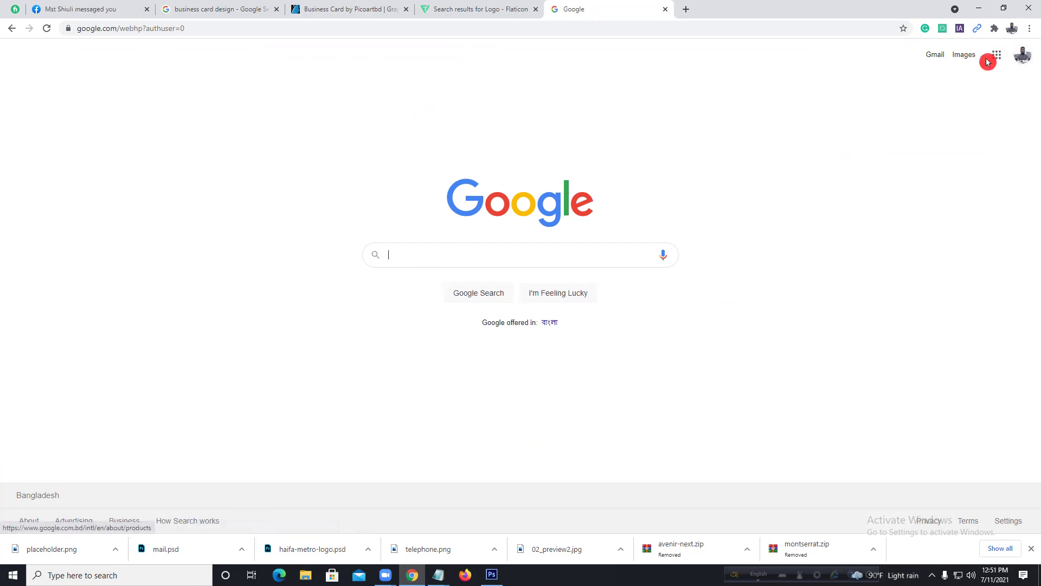
left_click(827, 121)
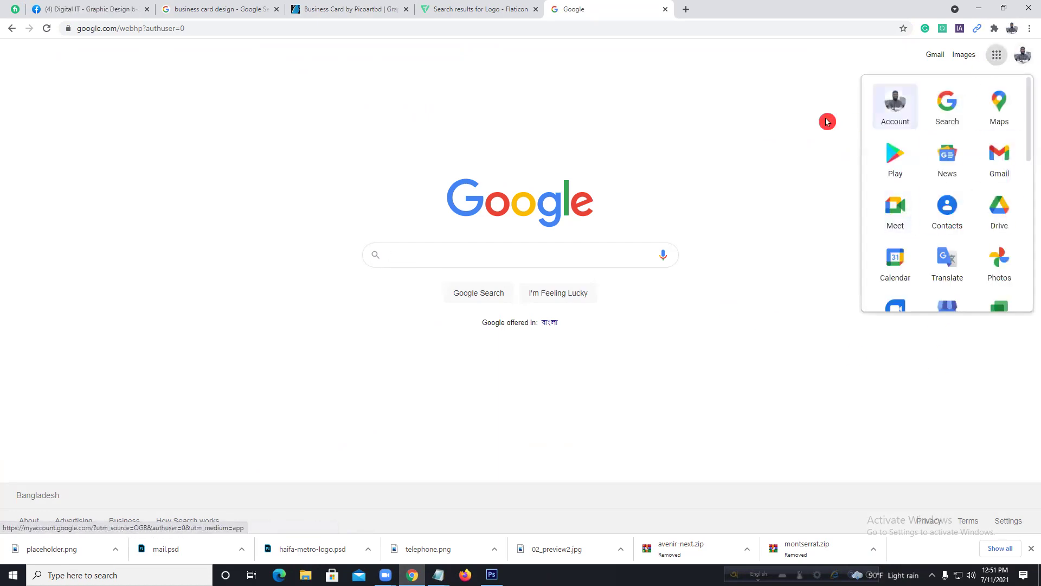
left_click(1006, 70)
left_click(997, 55)
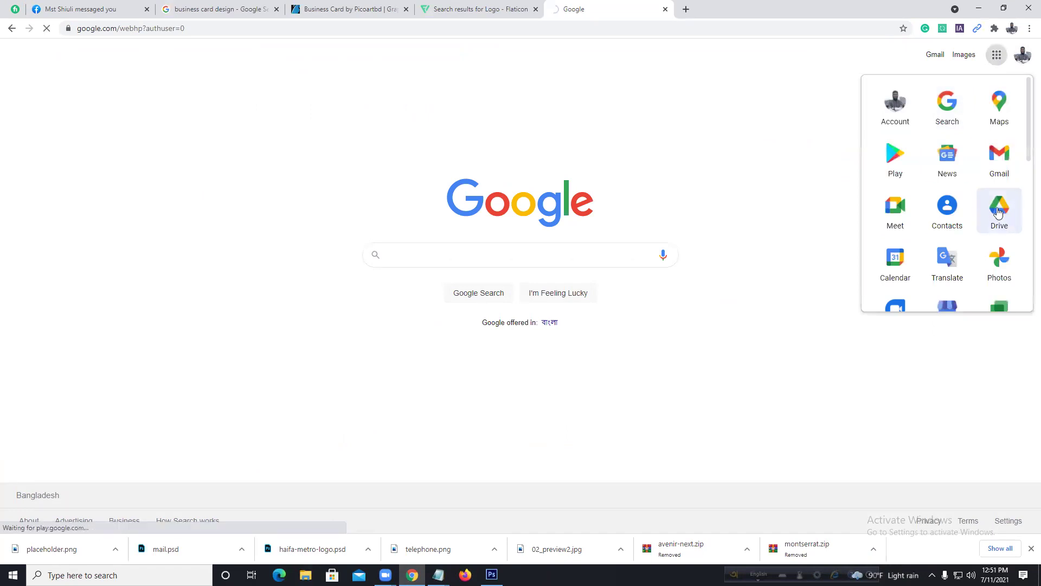
left_click(987, 209)
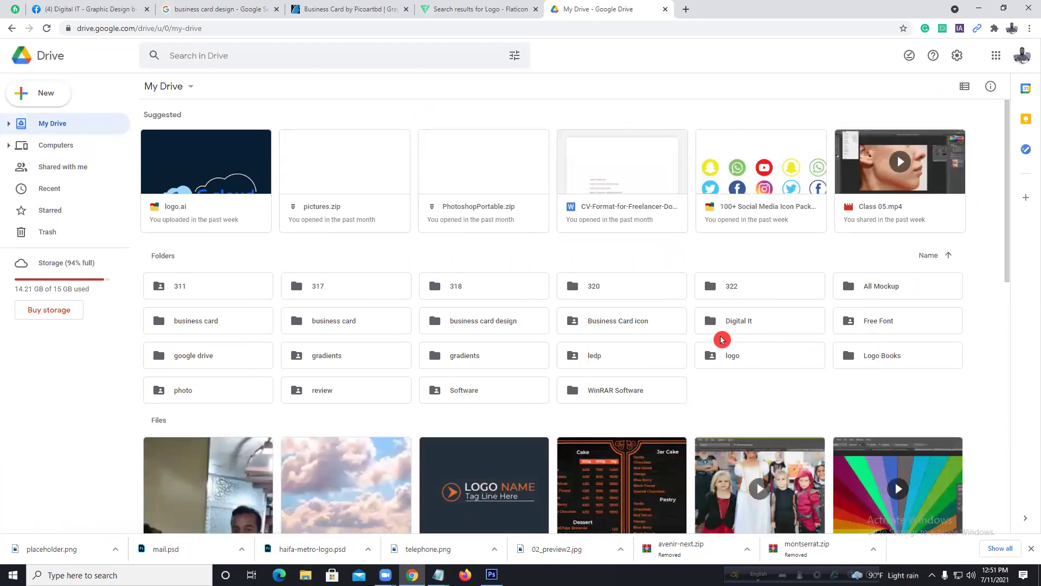
Step: Copy the Free Font folder's viewer share link via Get link, then go to the Facebook tab
right_click(876, 321)
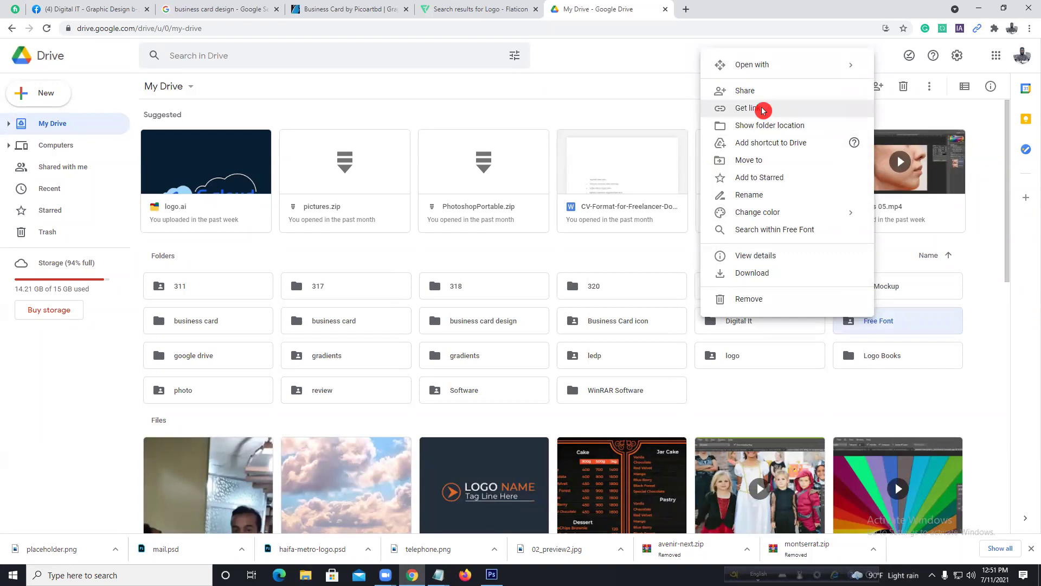
left_click(759, 108)
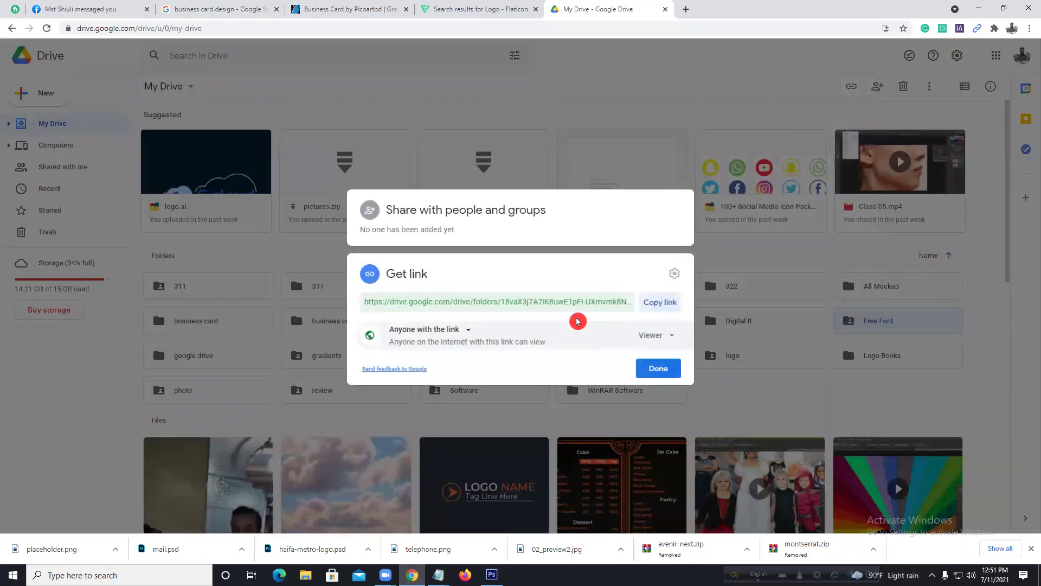
left_click(659, 302)
left_click(658, 368)
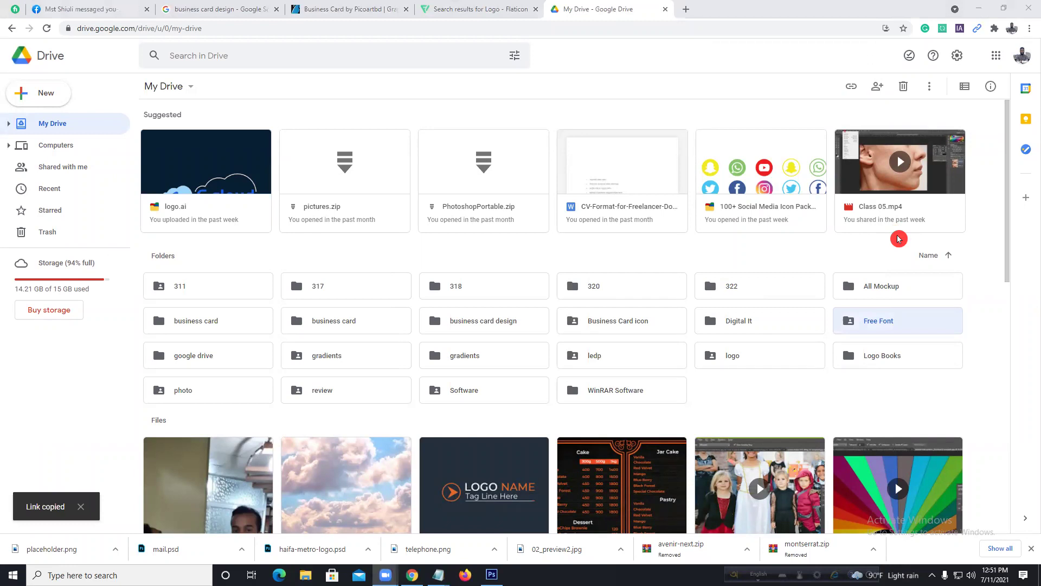
left_click(139, 10)
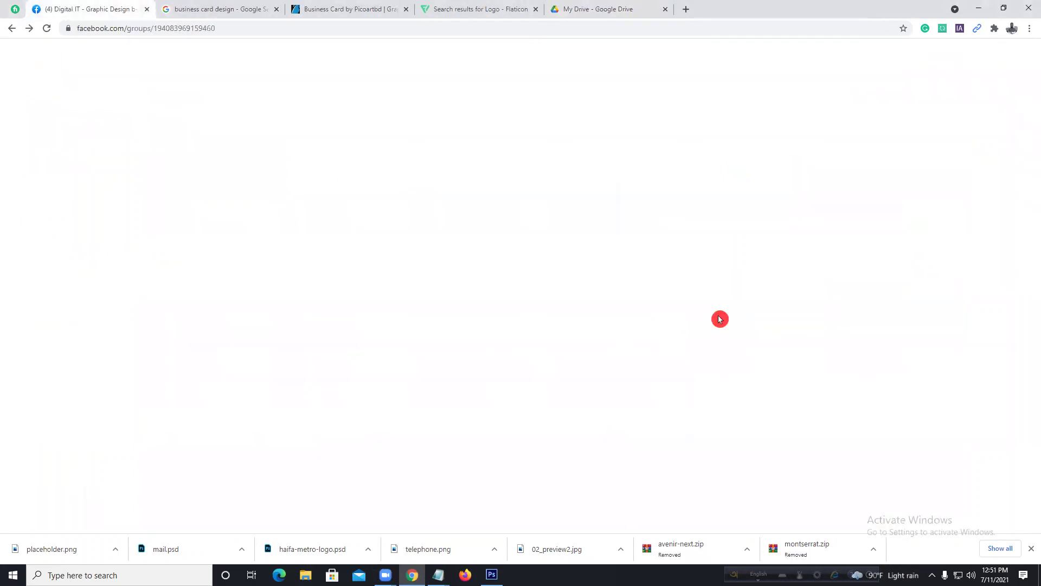
Step: Close the chat windows and post the pasted Free Font Drive link in the group
left_click(792, 300)
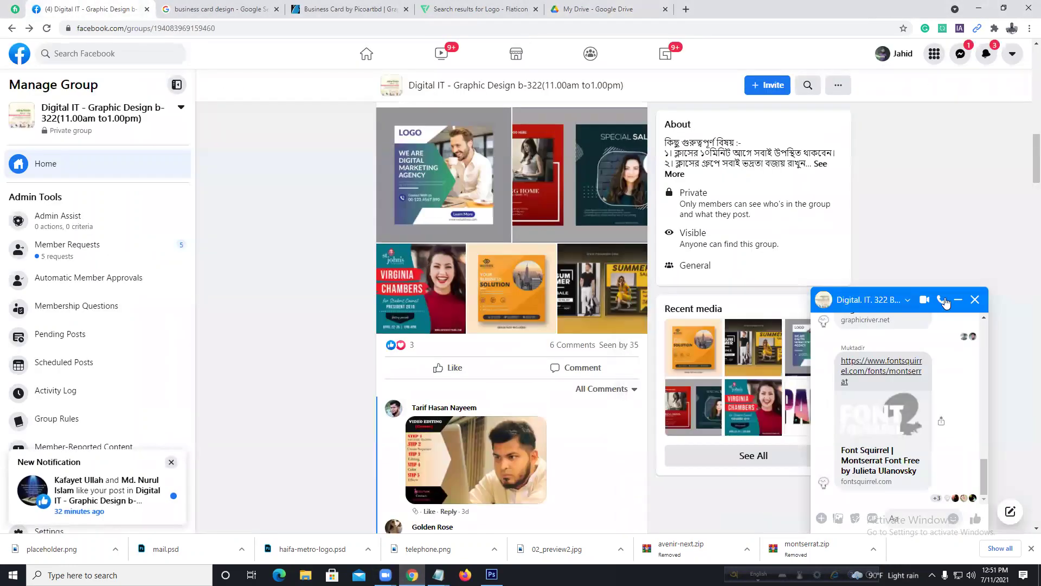
left_click(982, 299)
scroll(483, 230, "up", 10)
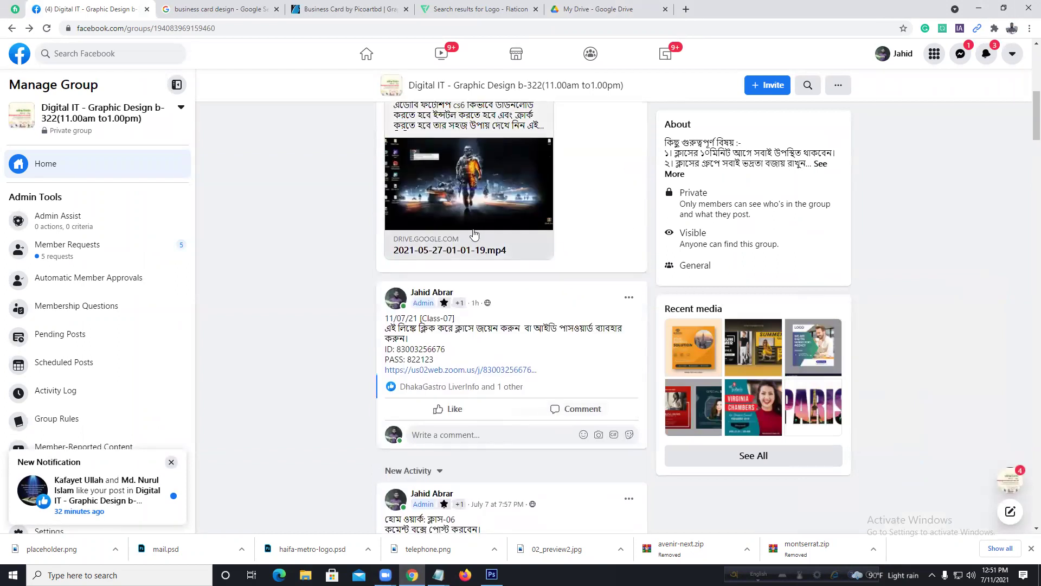
scroll(483, 230, "up", 3)
left_click(484, 304)
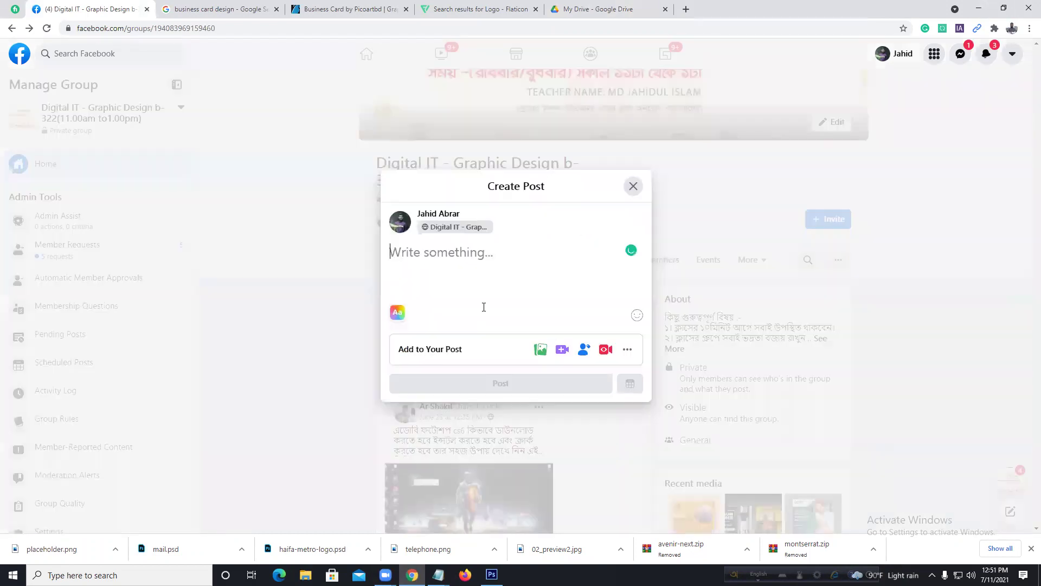
key("ctrl+v")
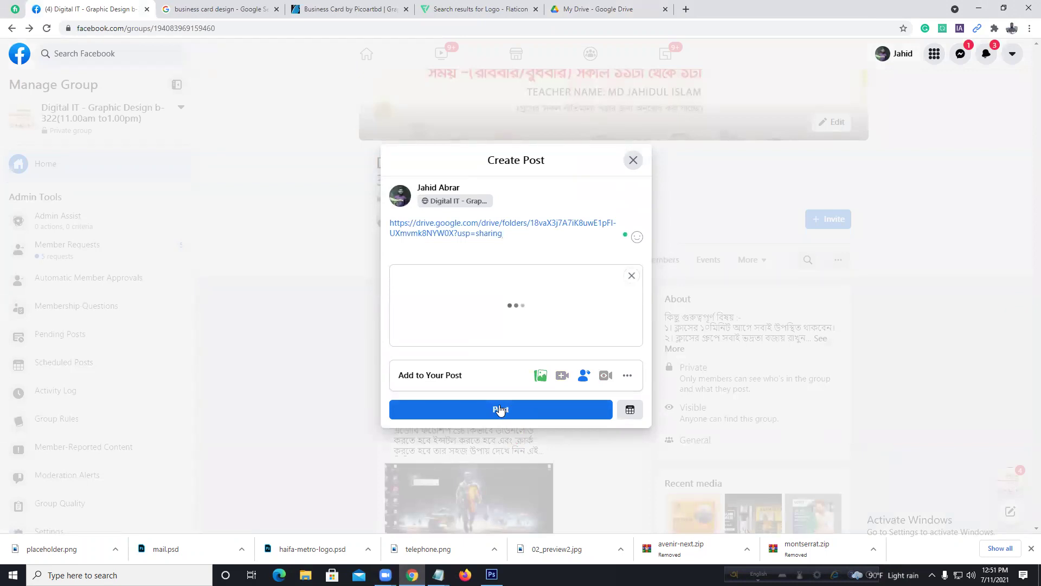
left_click(499, 412)
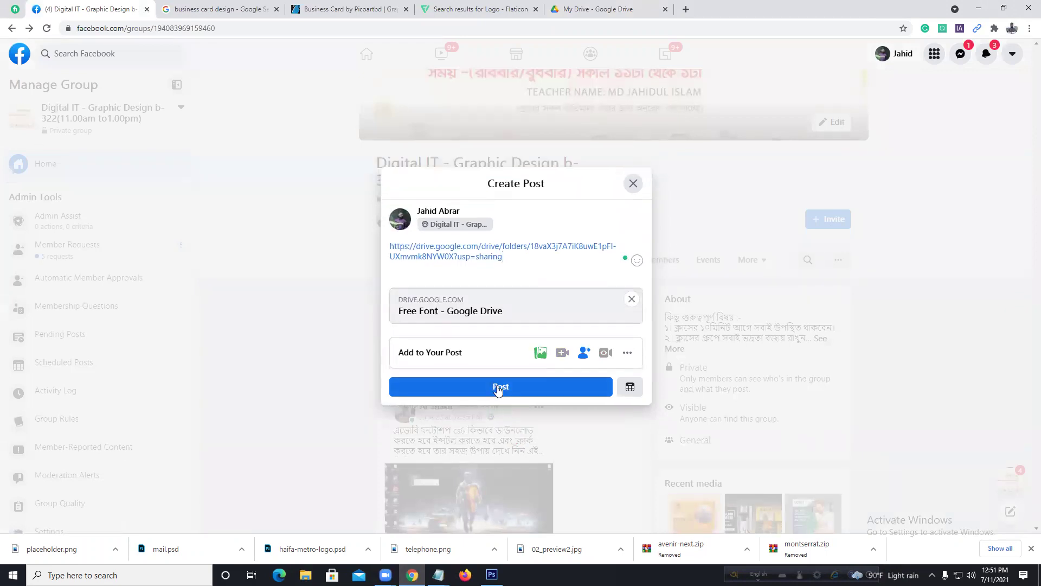
left_click(497, 388)
left_click(575, 9)
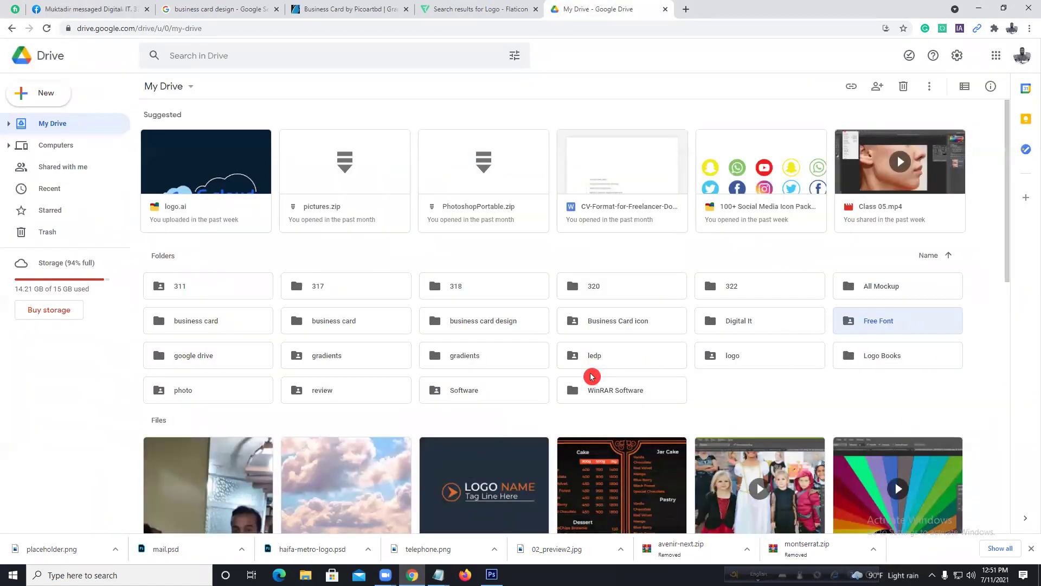
Step: Copy the Business Card icon folder's viewer link via Get link, then go to the Facebook tab
left_click(596, 323)
right_click(597, 323)
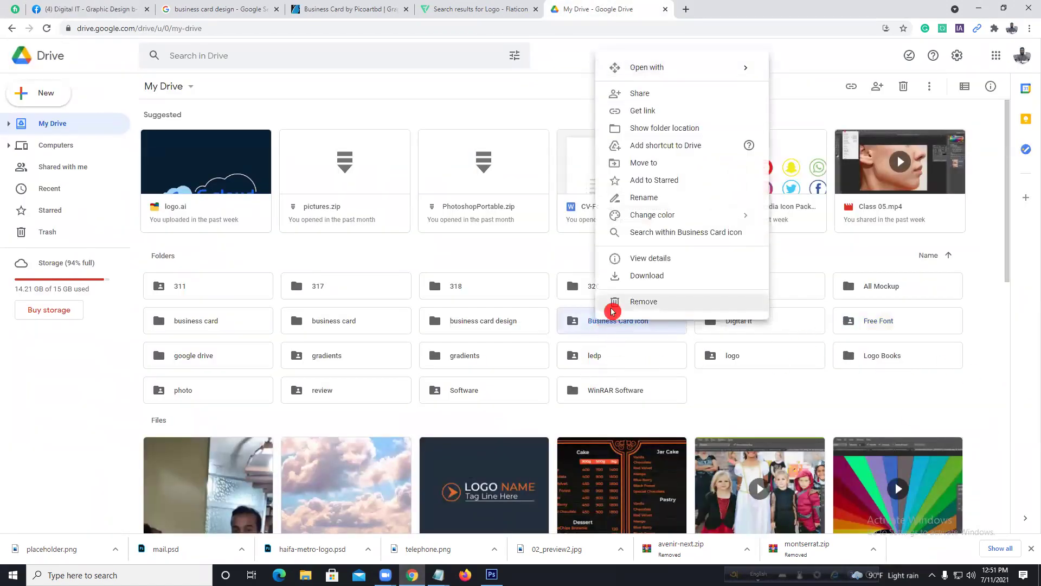
left_click(649, 110)
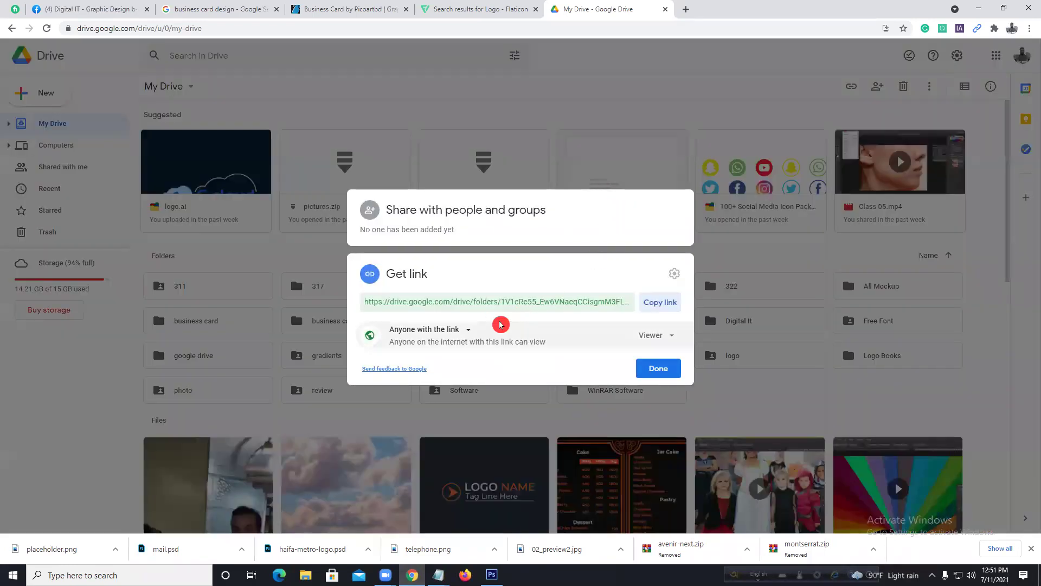
left_click(654, 307)
left_click(658, 368)
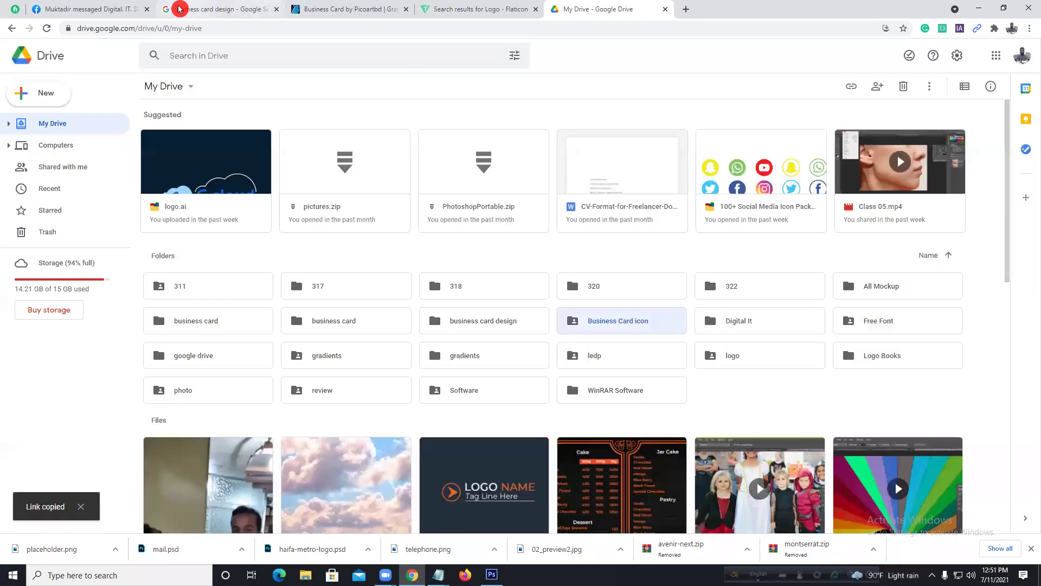
left_click(111, 9)
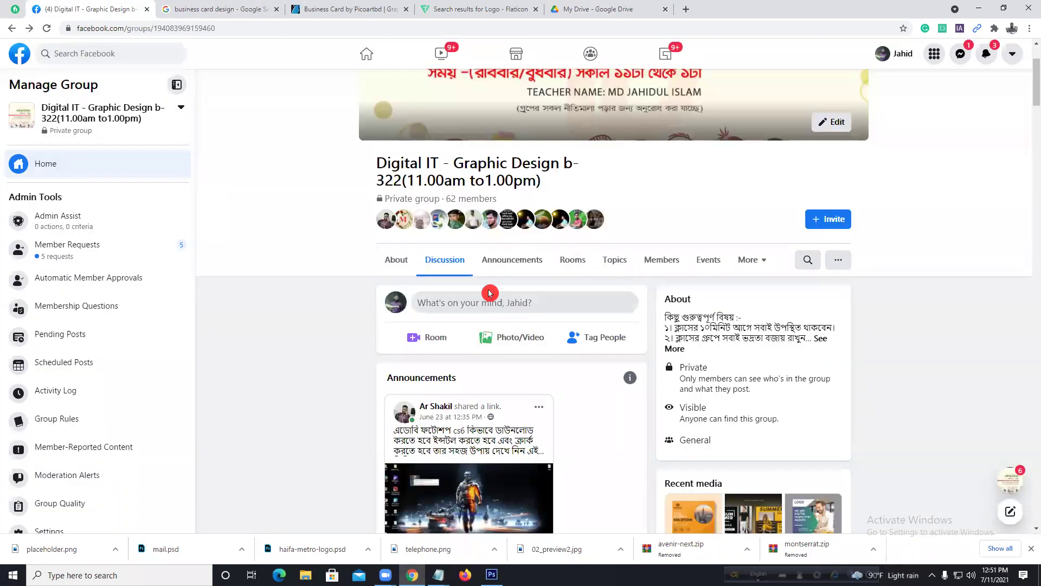
Step: Publish a group post containing the Business Card icon folder's Google Drive link
left_click(486, 298)
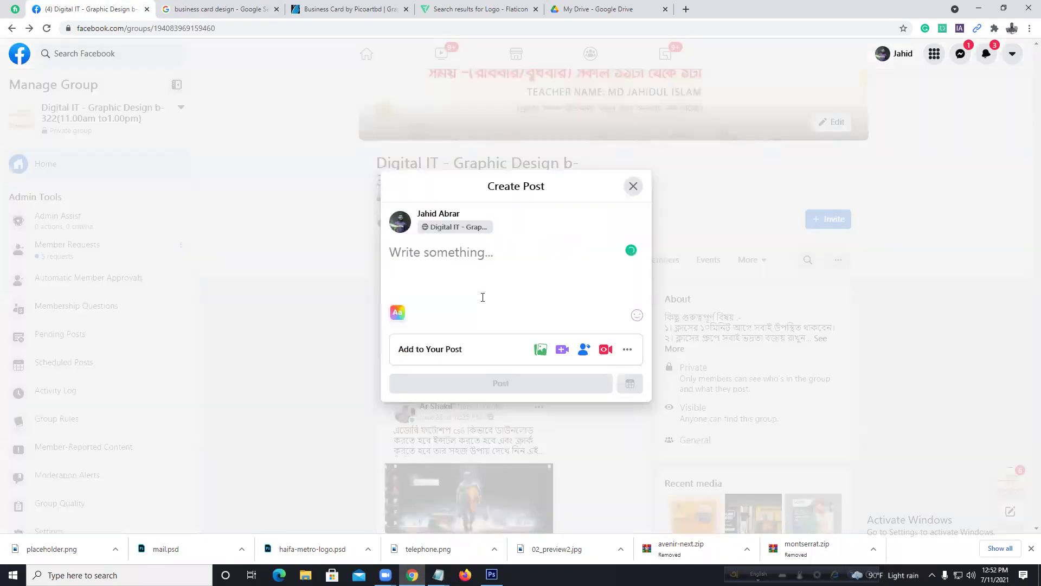
key("ctrl+v")
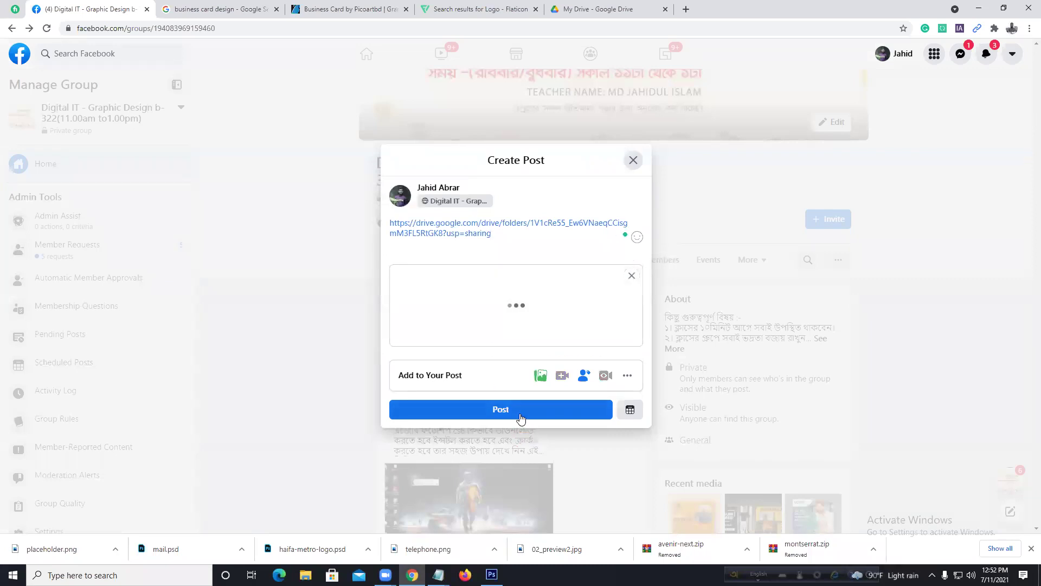
left_click(515, 415)
left_click(560, 9)
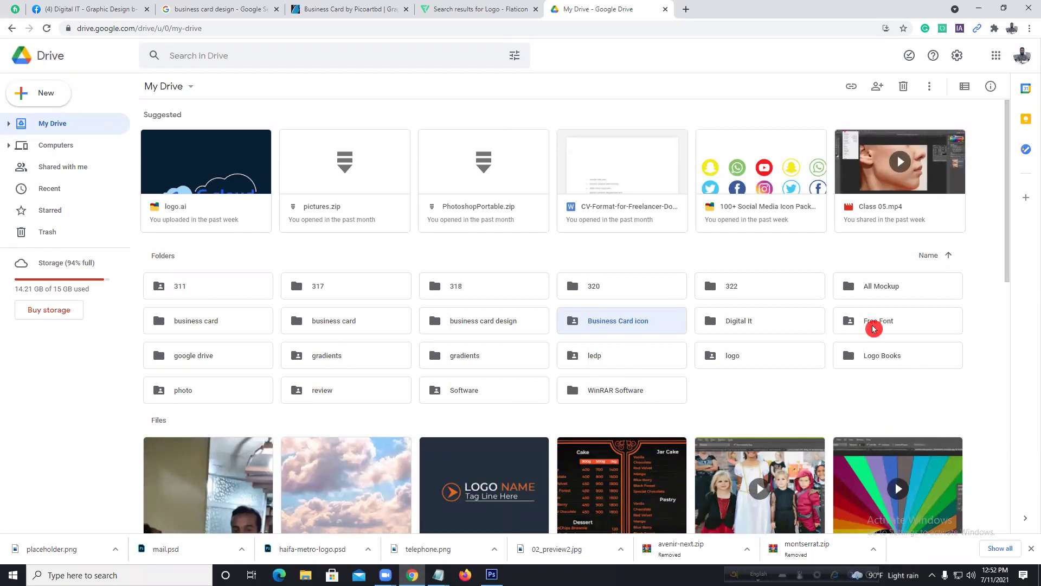
Step: Add the All Mockup folder to Starred
right_click(880, 282)
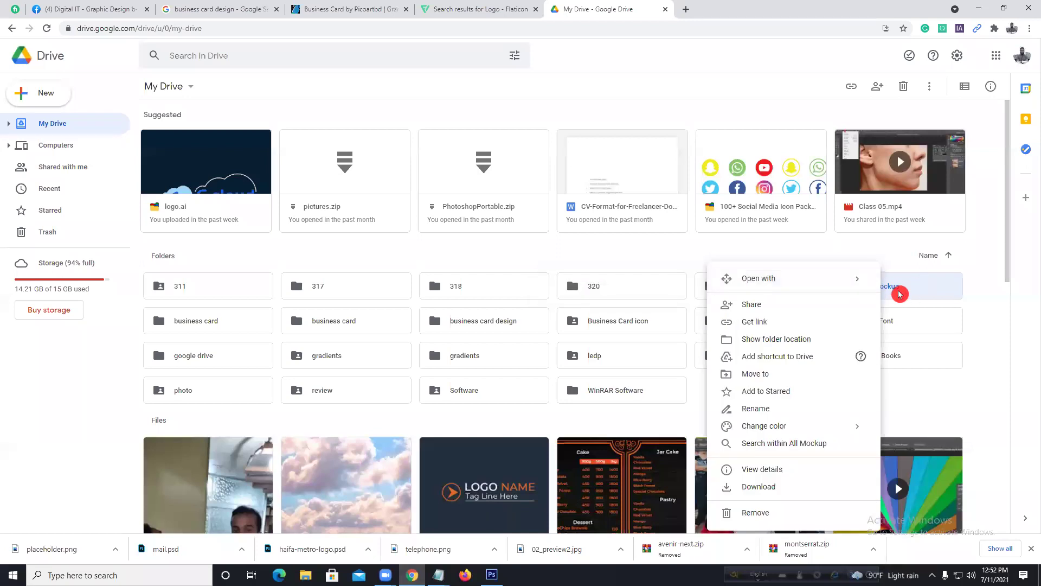
left_click(908, 286)
double_click(911, 287)
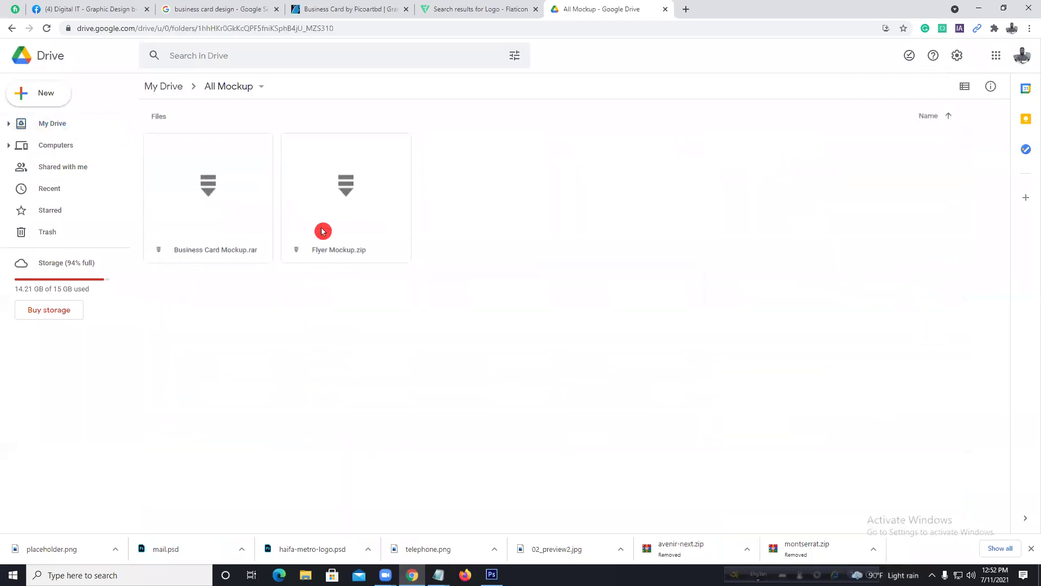
left_click(178, 87)
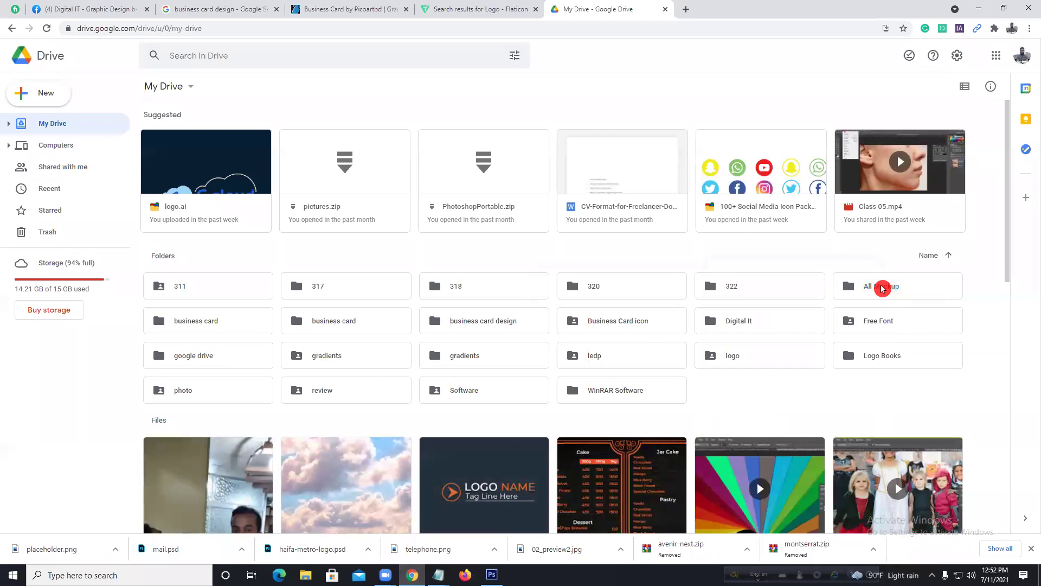
right_click(880, 287)
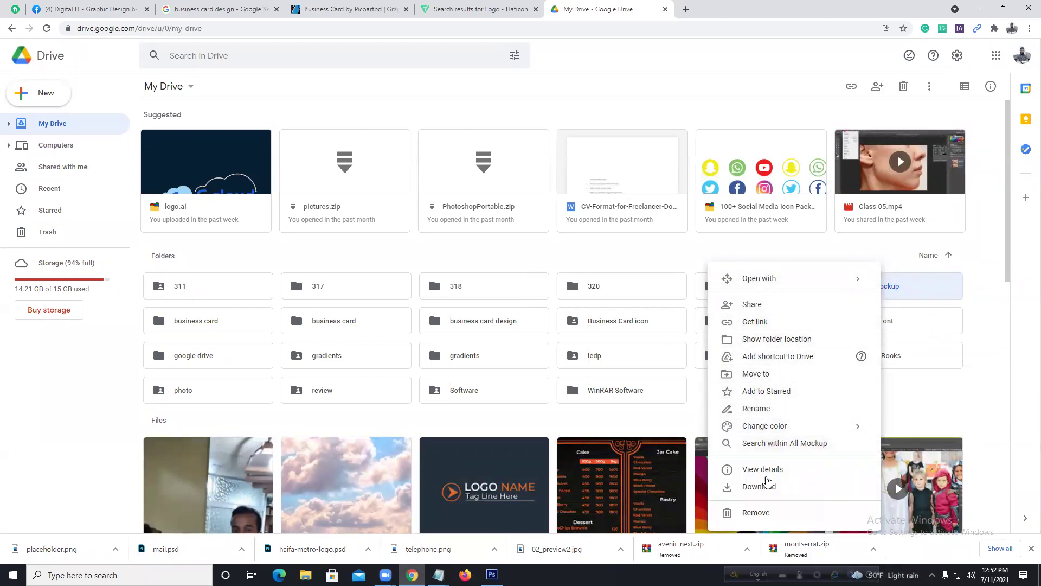
left_click(763, 400)
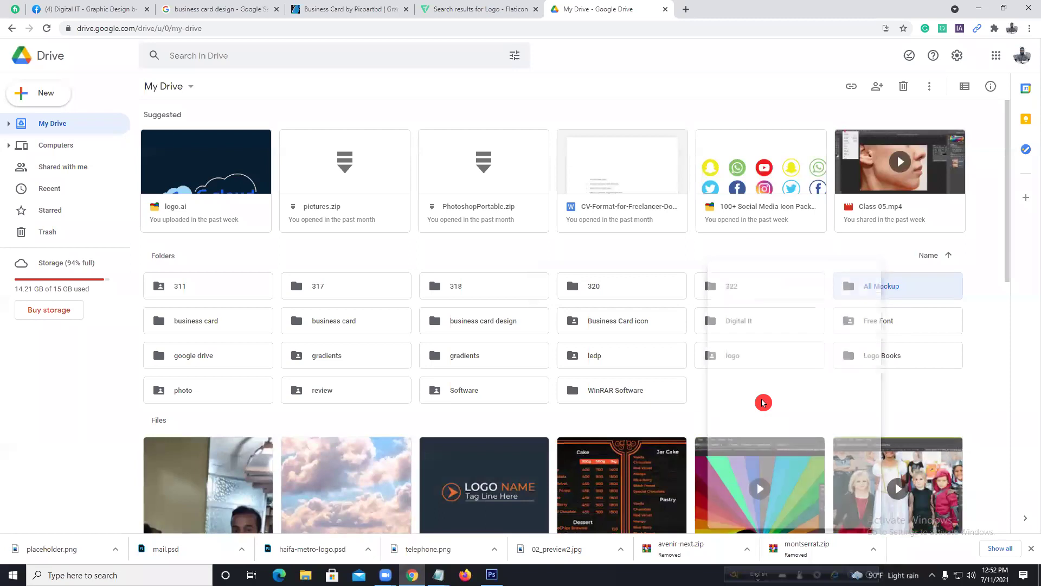
Step: Rename the All Mockup folder to 'Mockups'
right_click(881, 289)
left_click(783, 412)
left_click_drag(442, 284, 402, 286)
key("BackSpace")
type("s")
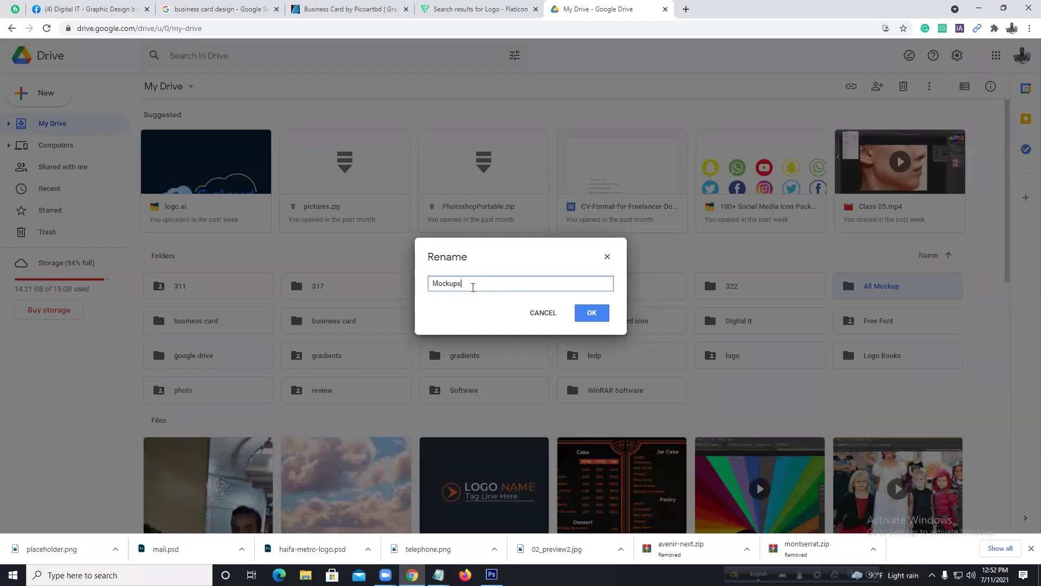
left_click(591, 313)
left_click(690, 317)
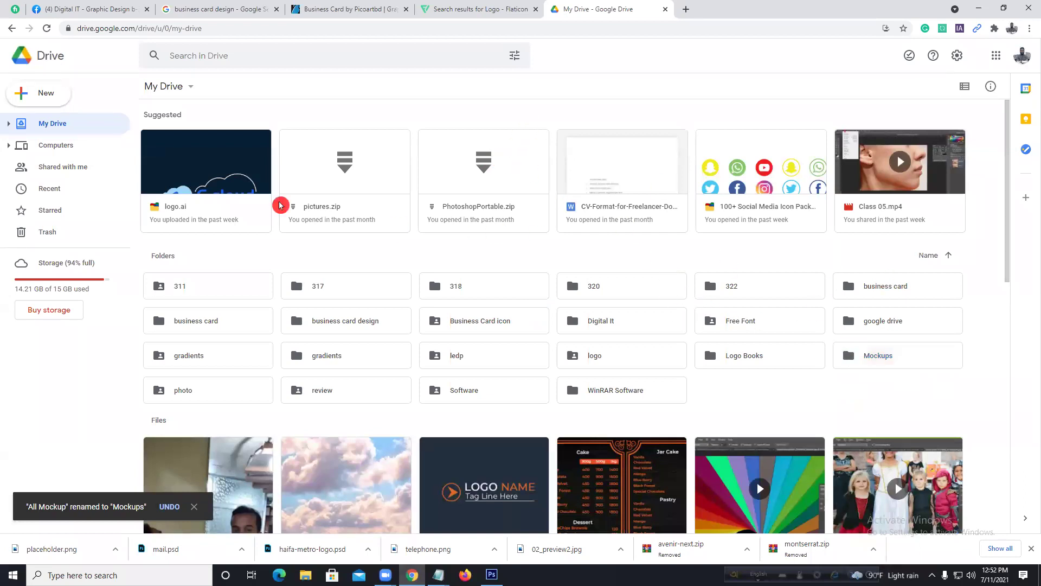
left_click(32, 96)
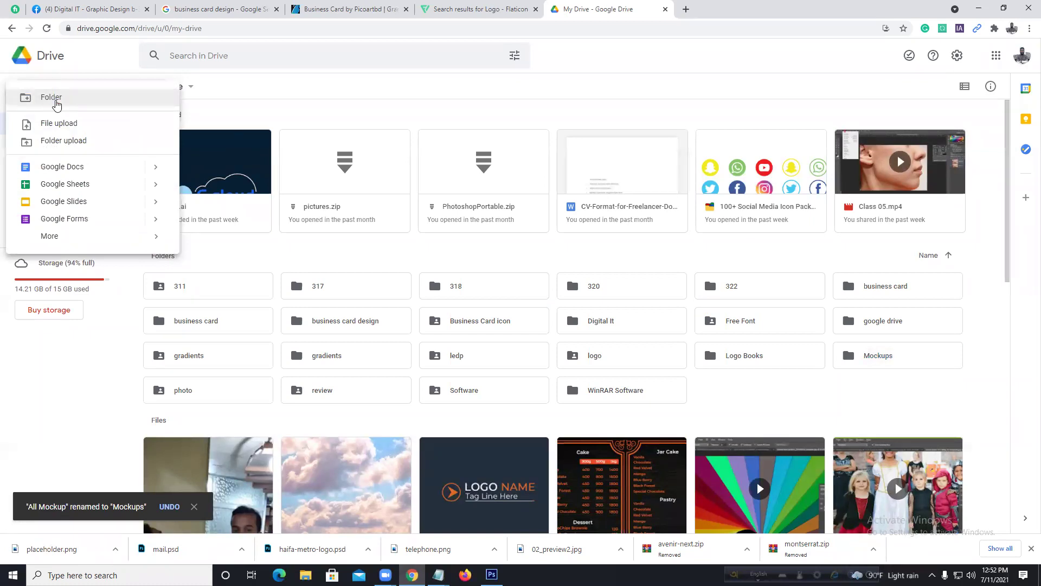
Step: Make a new My Drive folder called 'DIGITAL IT' and open the empty folder
left_click(98, 64)
left_click(51, 97)
left_click(70, 103)
type("DI")
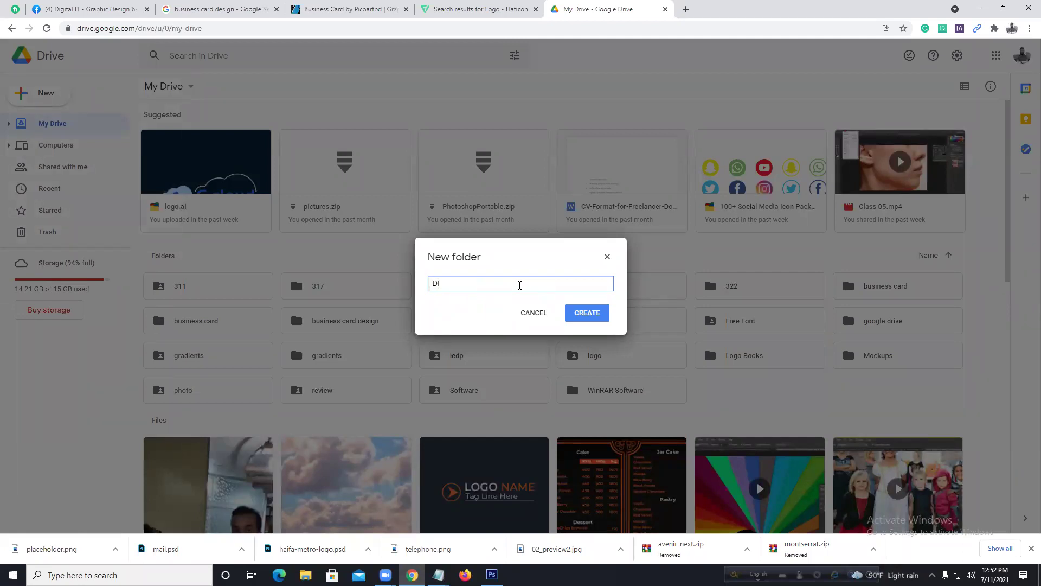
key("BackSpace")
key("BackSpace")
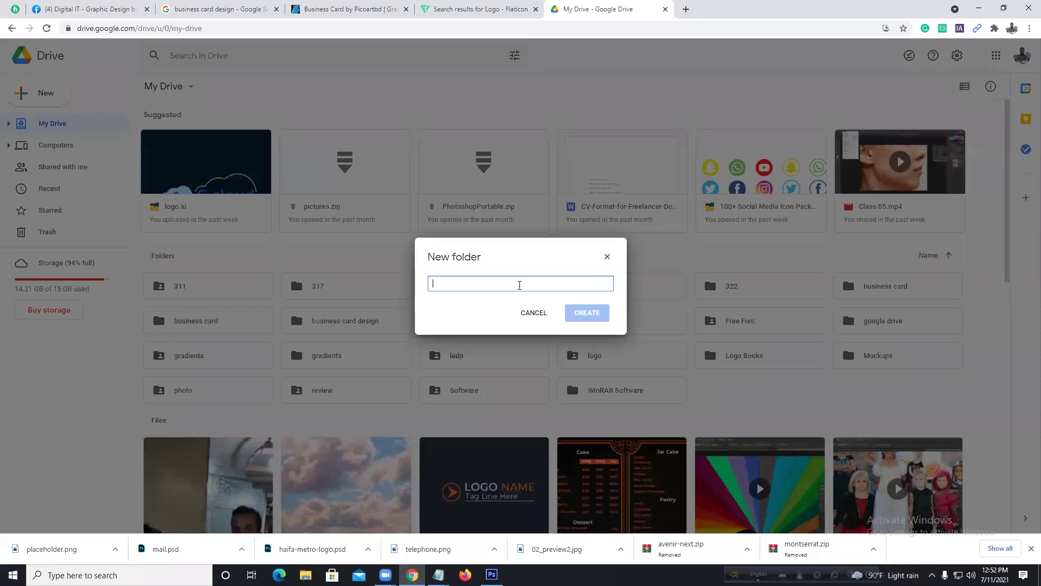
type("B")
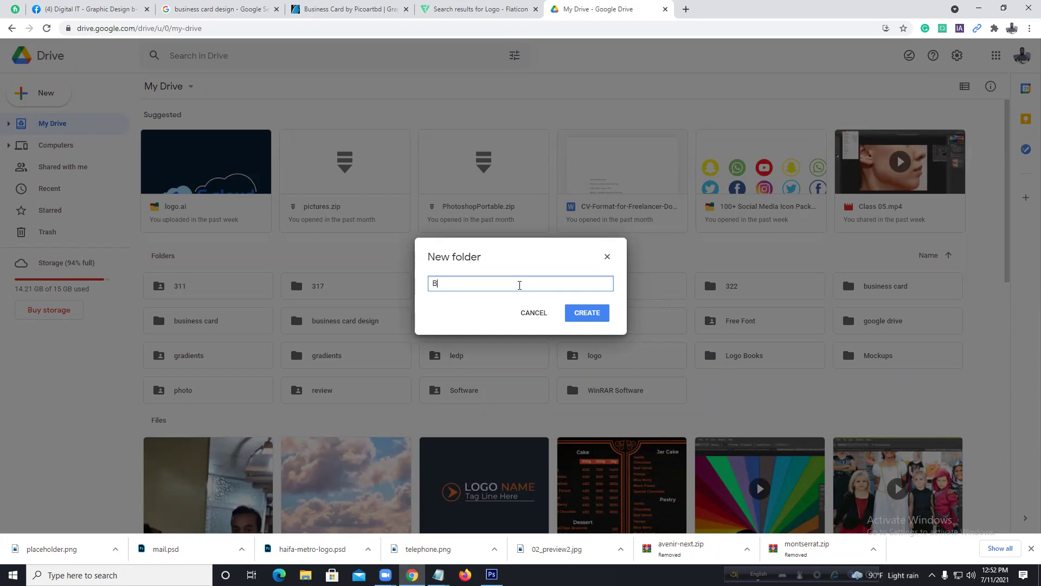
key("BackSpace")
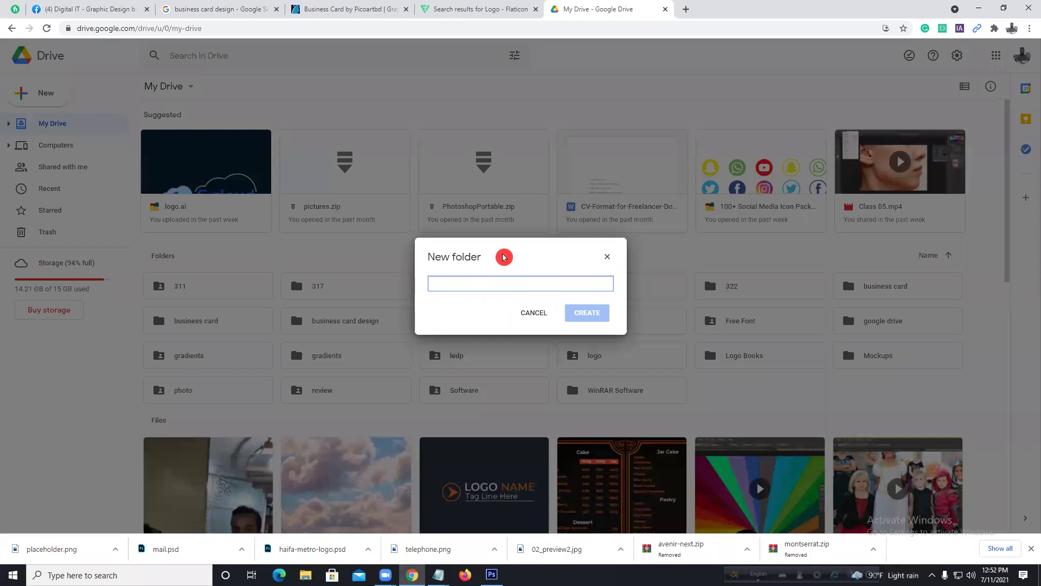
type("DIGITAL IT")
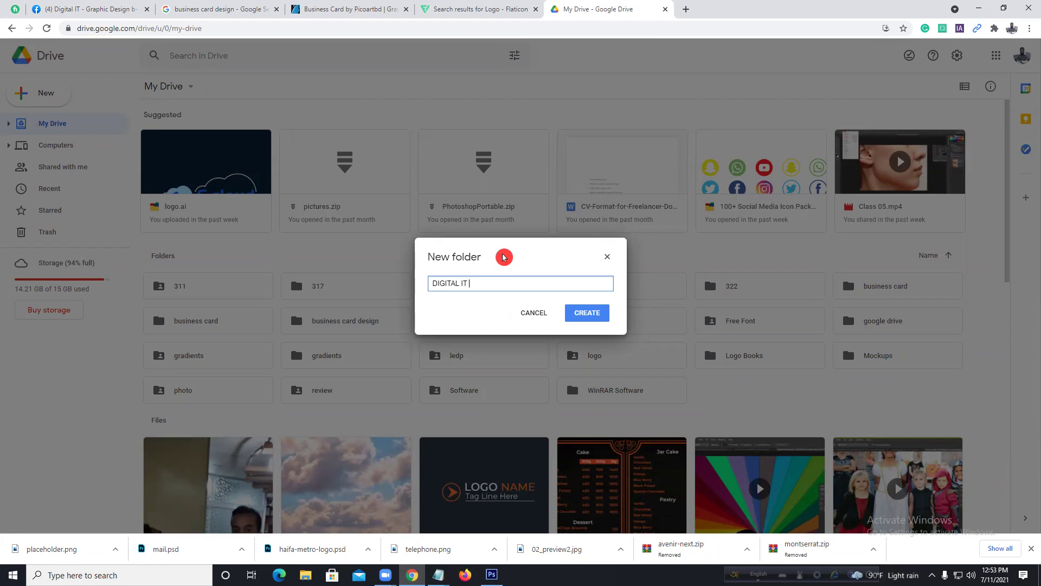
key("Return")
scroll(725, 377, "down", 1)
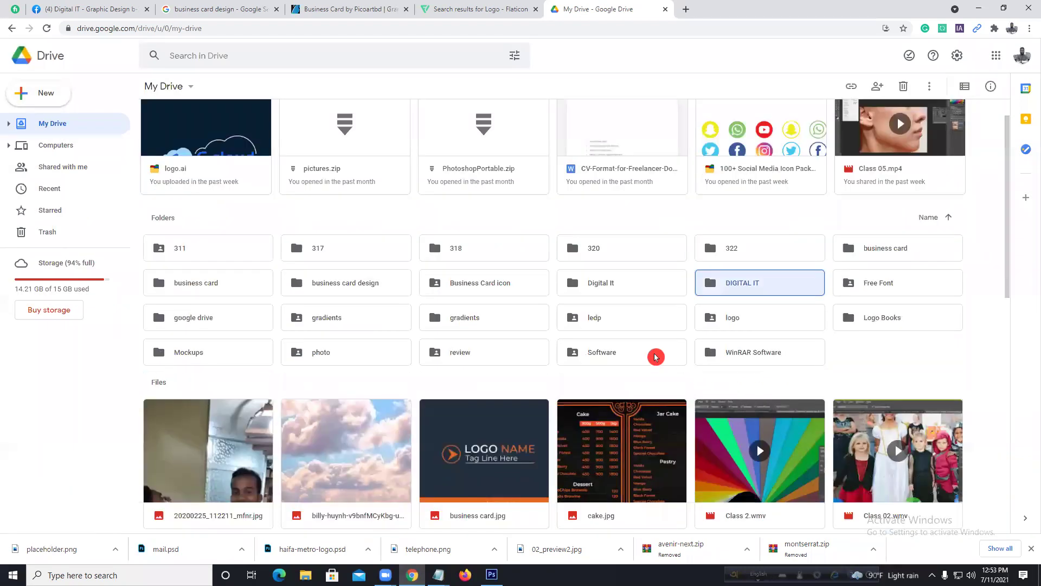
double_click(748, 285)
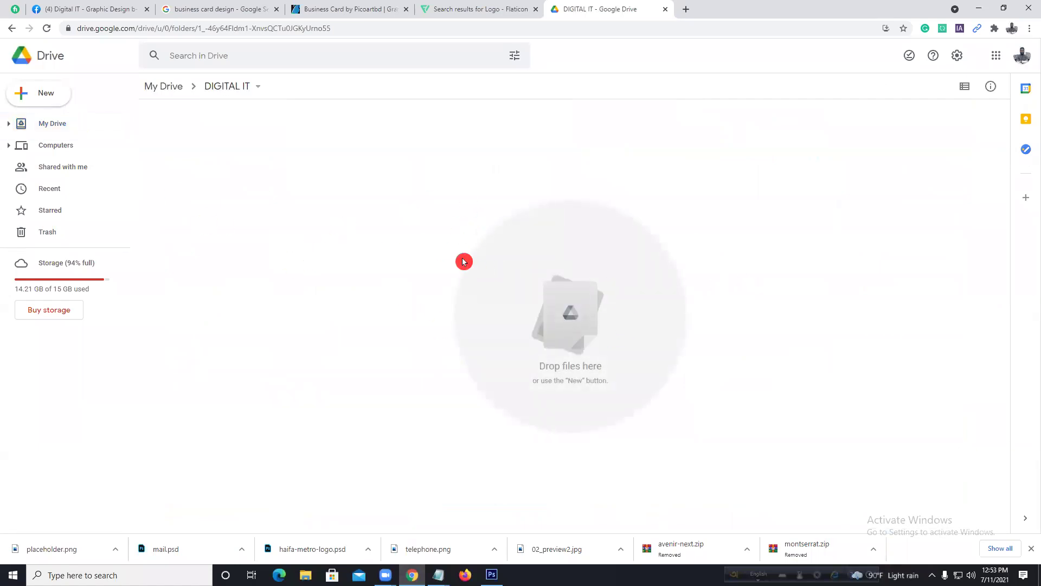
Step: Upload business card design.psd from the desktop's New folder (6) into DIGITAL IT
left_click(52, 103)
left_click(67, 125)
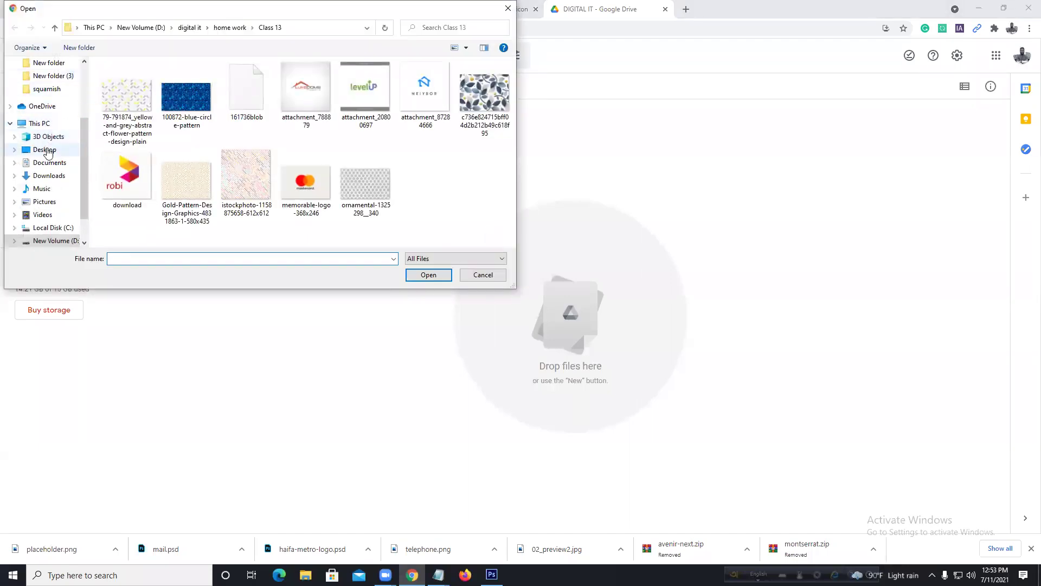
left_click(52, 150)
scroll(281, 201, "down", 3)
scroll(390, 207, "up", 3)
double_click(242, 176)
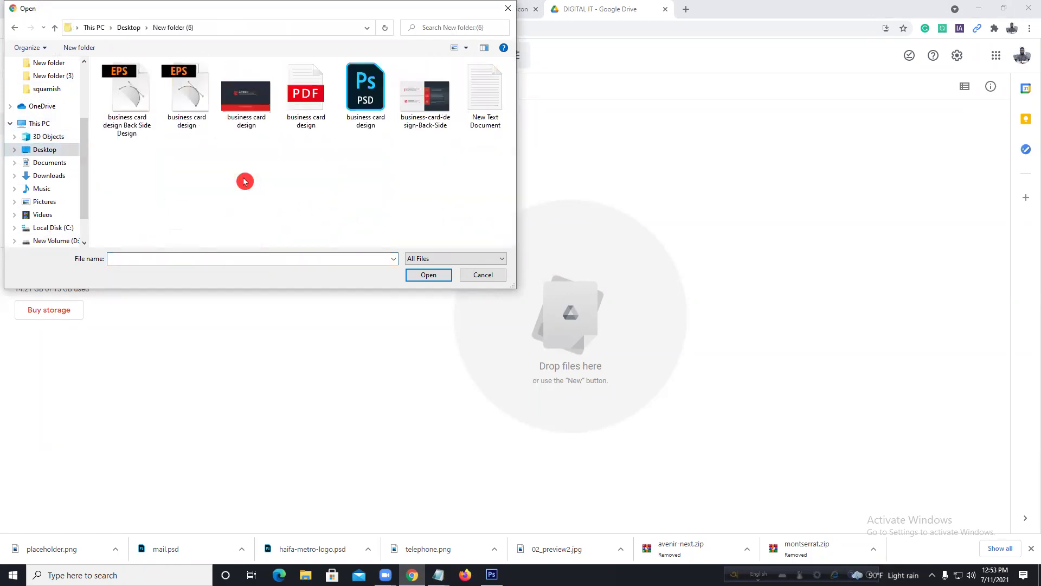
left_click(365, 90)
left_click(425, 275)
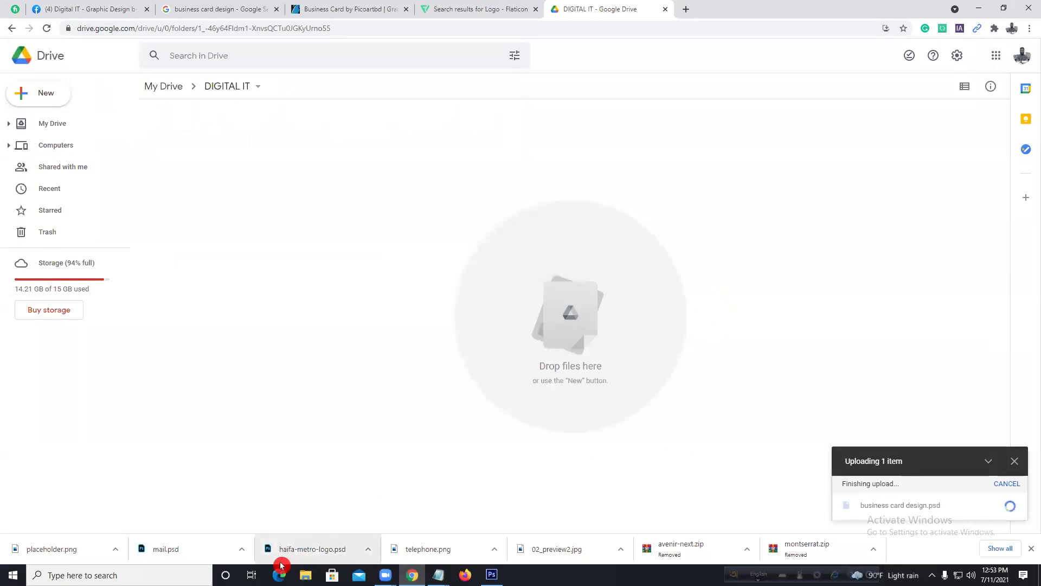
left_click(305, 575)
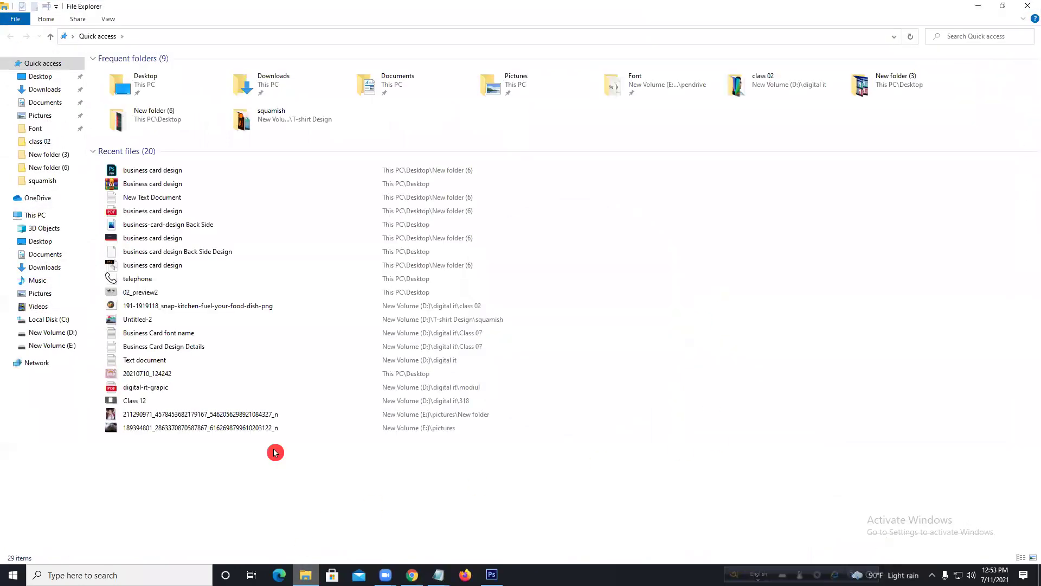
Step: Drag business card design.pdf from New folder (6) into the DIGITAL IT Drive folder
double_click(181, 119)
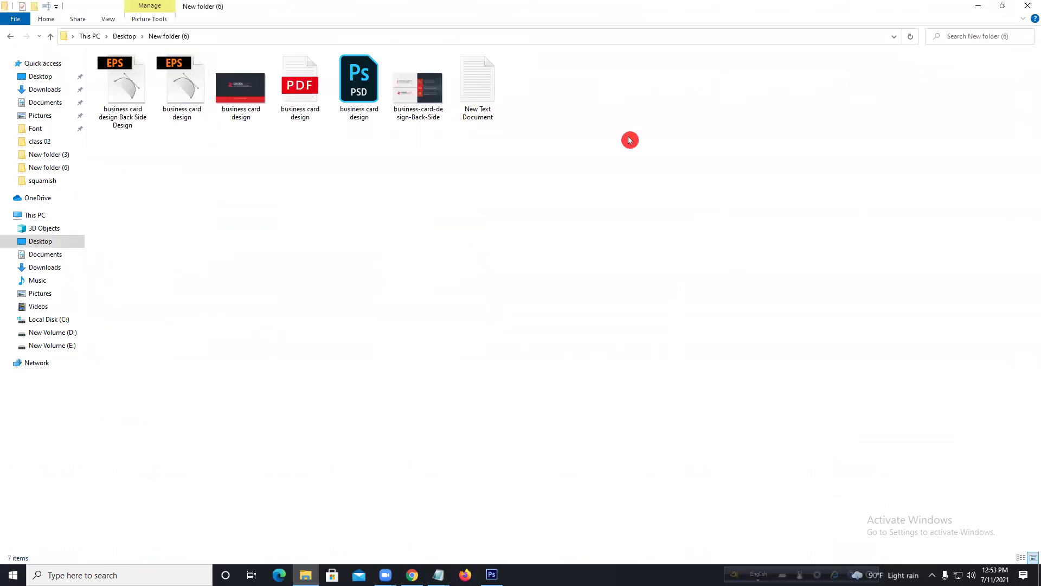
mouse_move(300, 97)
left_mouse_down()
mouse_move(411, 574)
mouse_move(564, 249)
left_mouse_up()
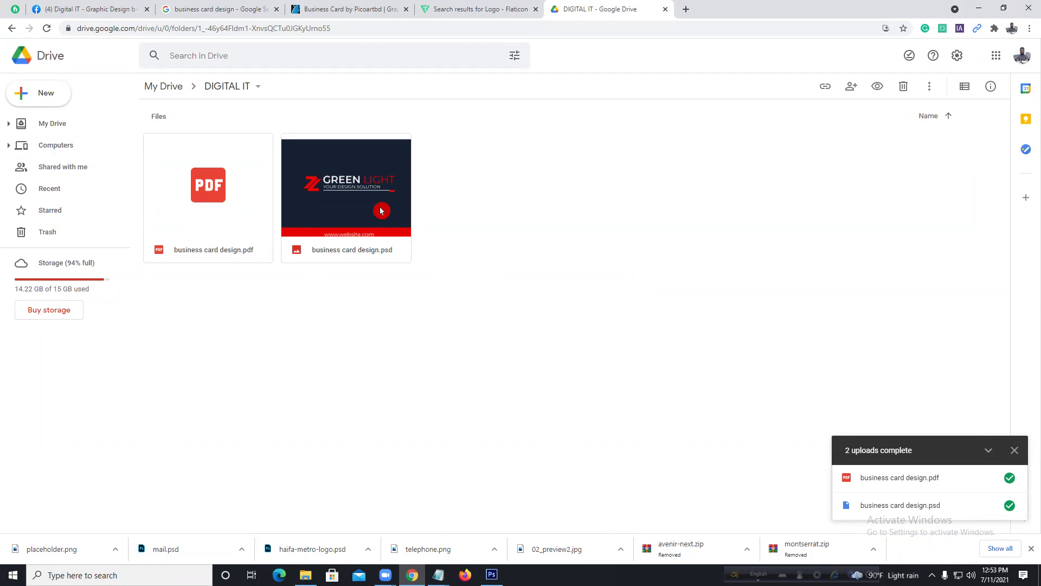
Step: Set business card design.psd to 'Anyone with the link' can view and copy its link
right_click(347, 169)
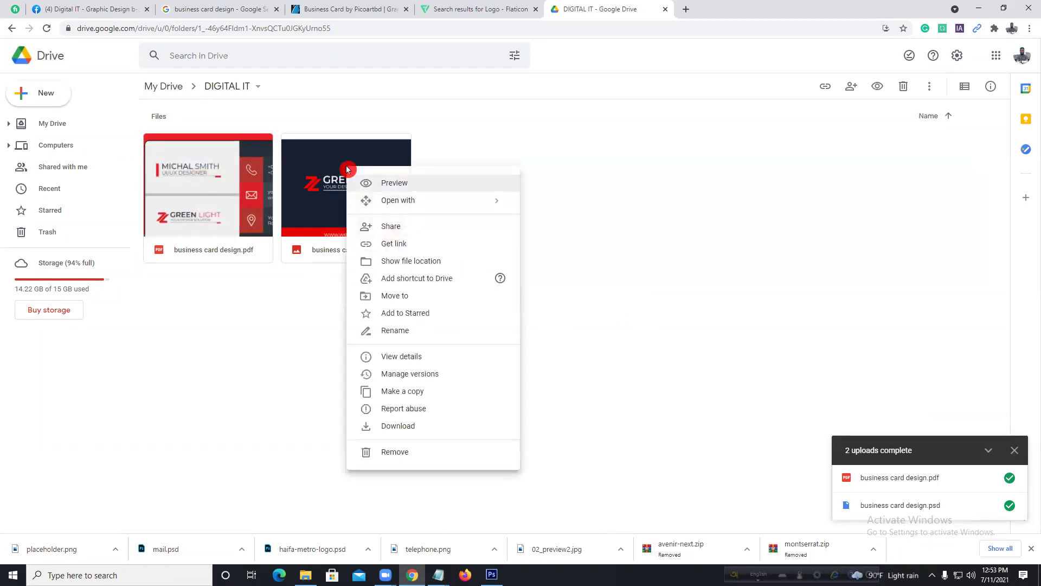
left_click(613, 172)
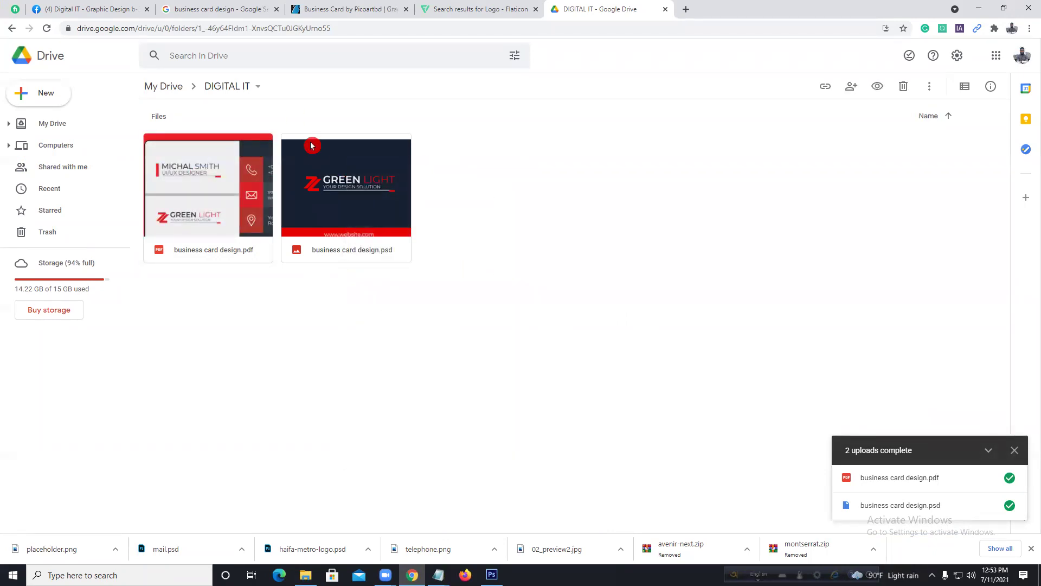
left_click(304, 28)
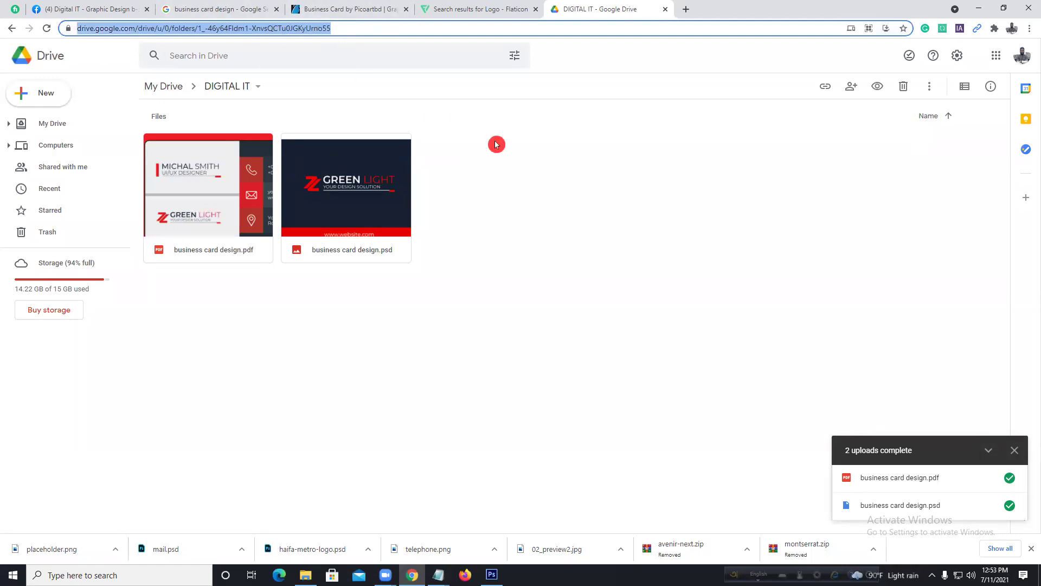
left_click(544, 156)
right_click(348, 168)
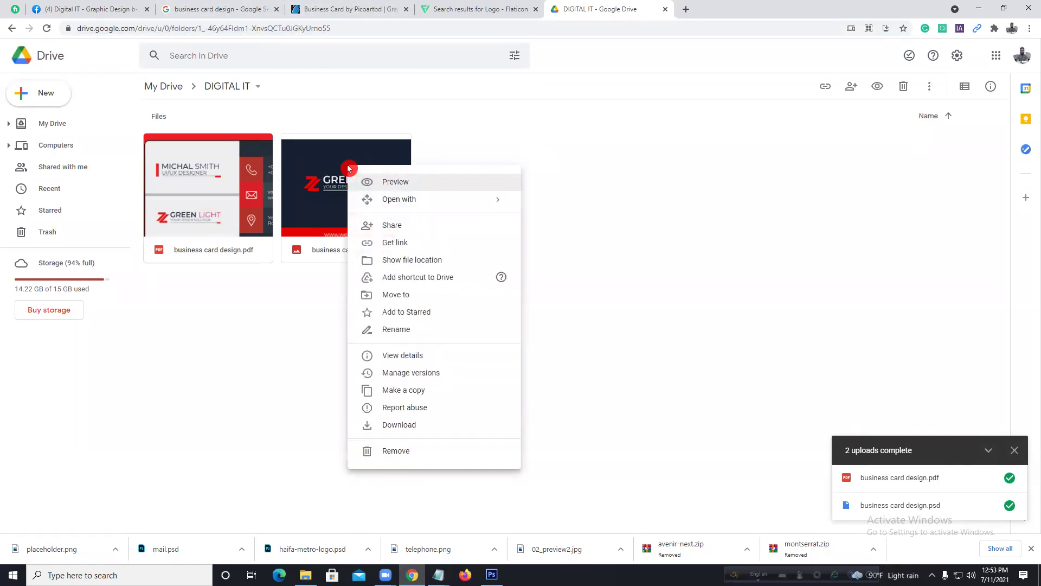
left_click(382, 242)
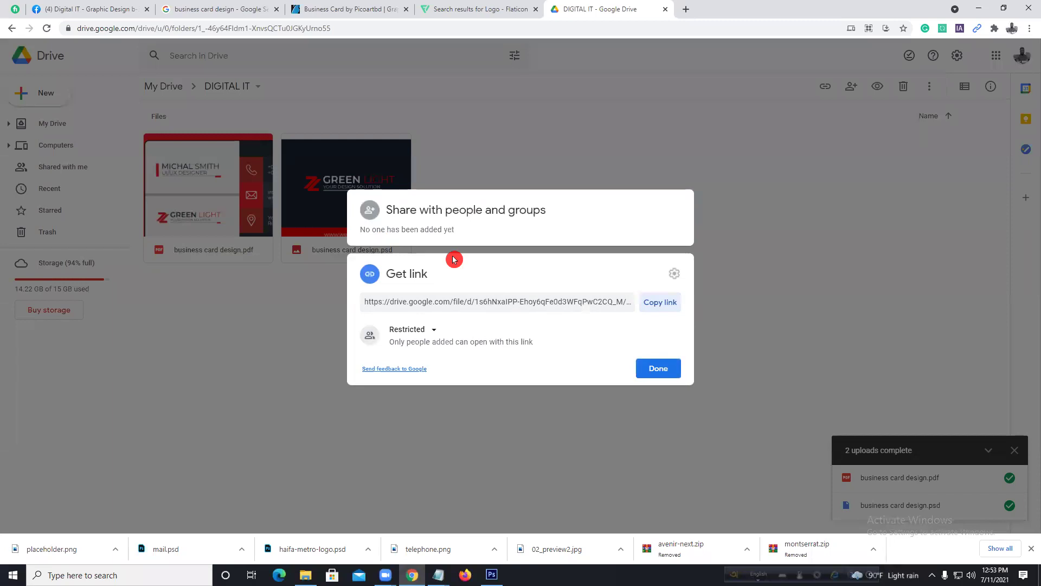
left_click(662, 305)
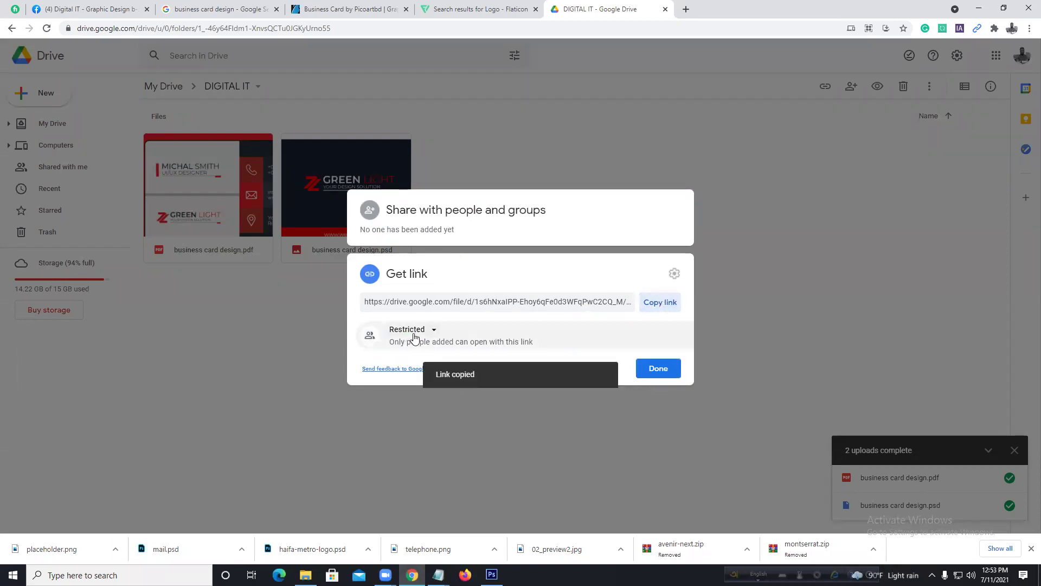
left_click(432, 332)
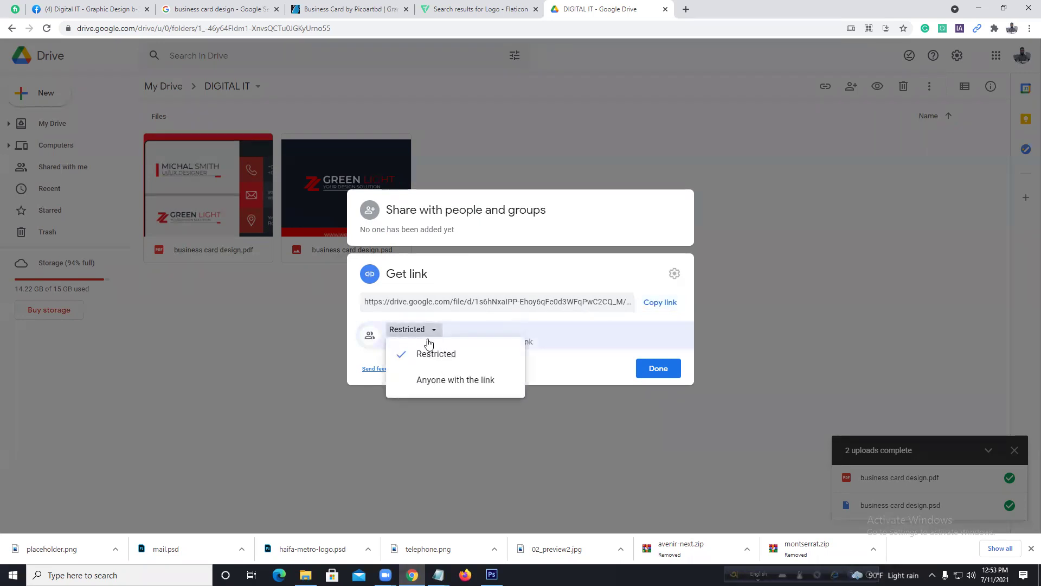
left_click(431, 380)
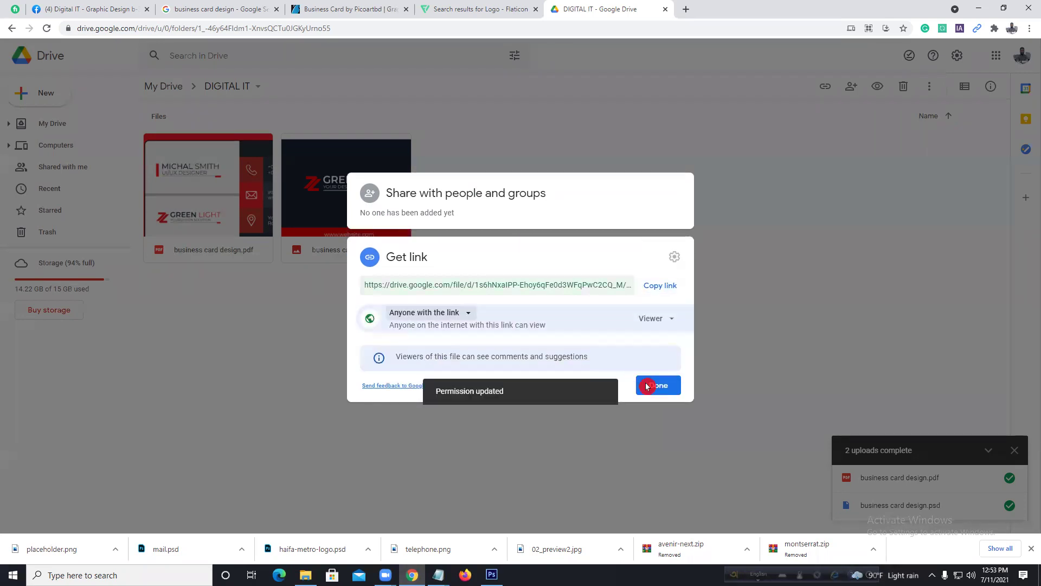
left_click(660, 390)
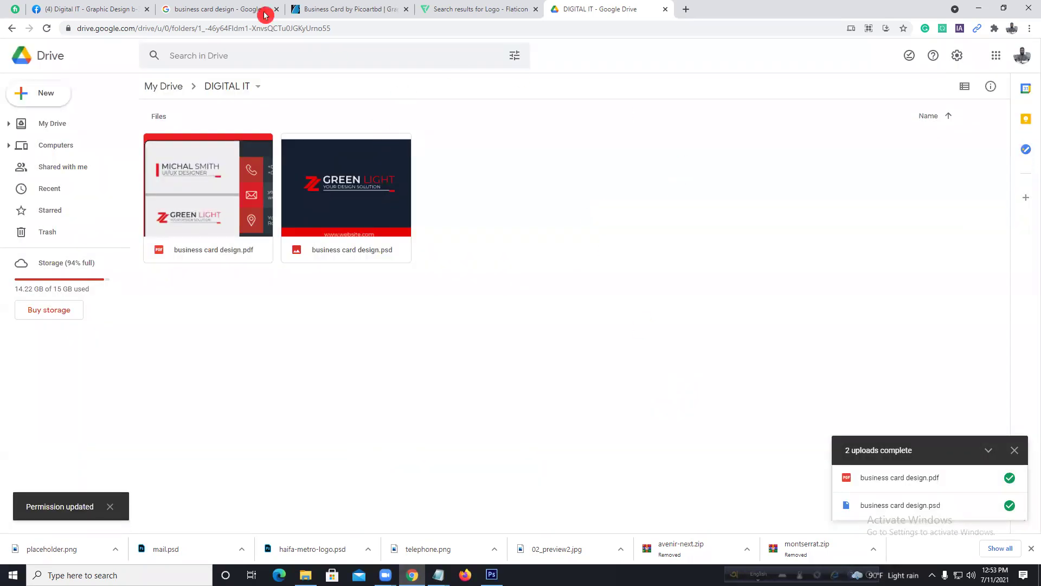
left_click(119, 9)
Step: Paste the Drive link into a new post draft, discard it, and view the newest post
left_click(492, 298)
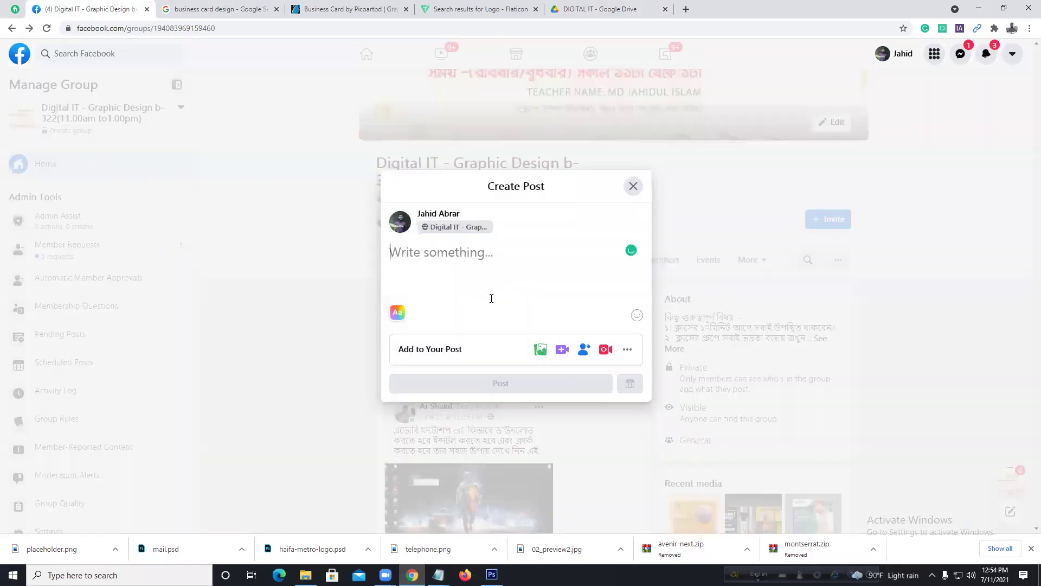
right_click(463, 255)
left_click(507, 341)
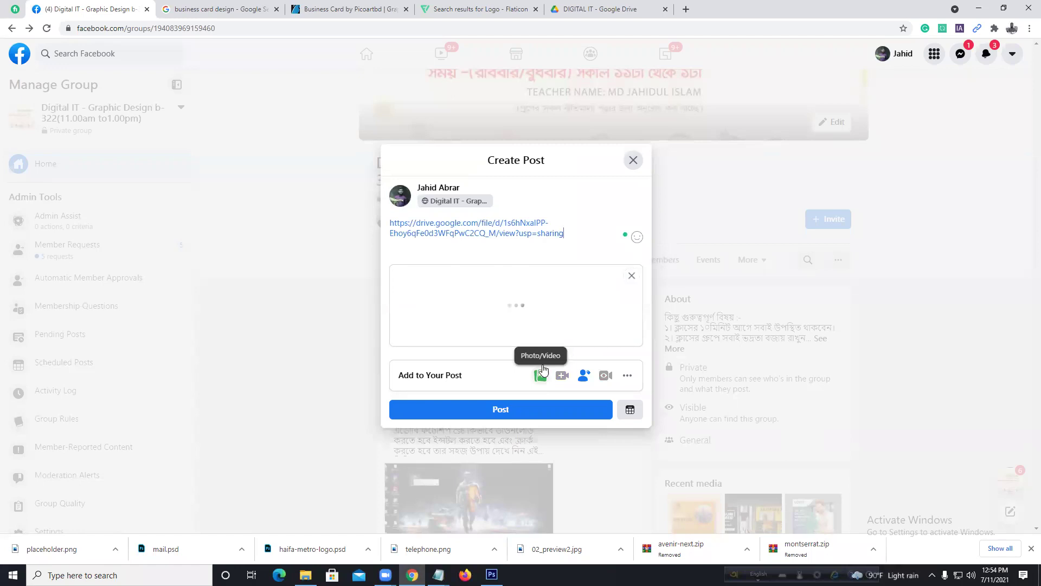
left_click(633, 160)
scroll(553, 364, "down", 8)
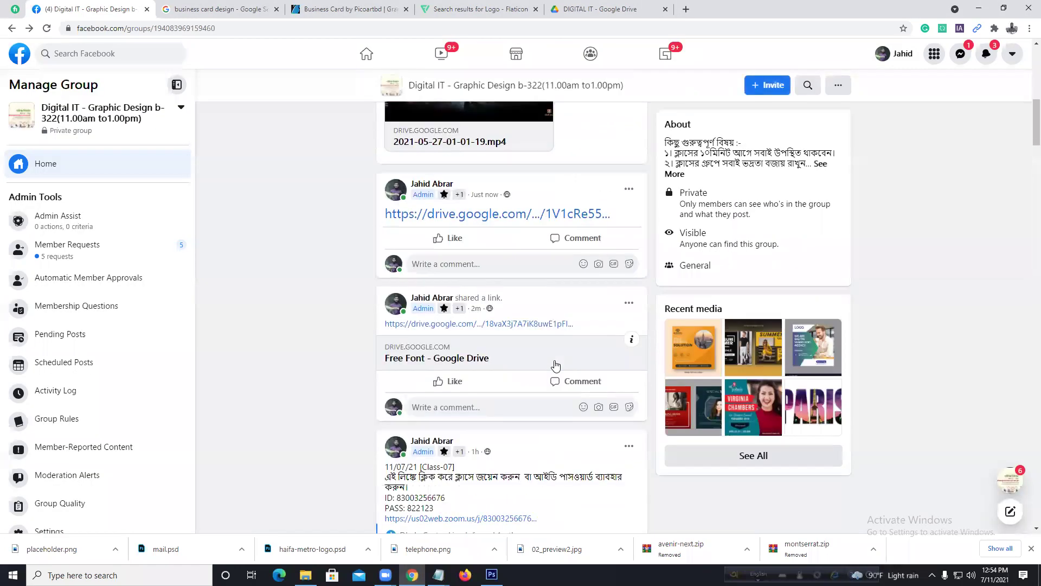
scroll(553, 358, "down", 7)
scroll(551, 351, "up", 4)
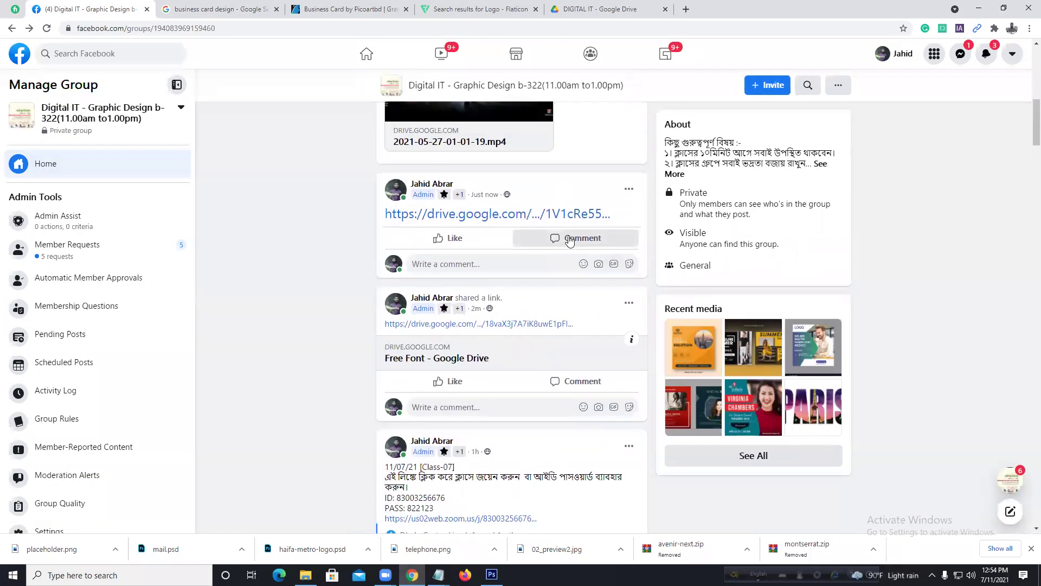
Step: Comment the Drive link under the group's newest post
left_click(470, 264)
left_click(529, 345)
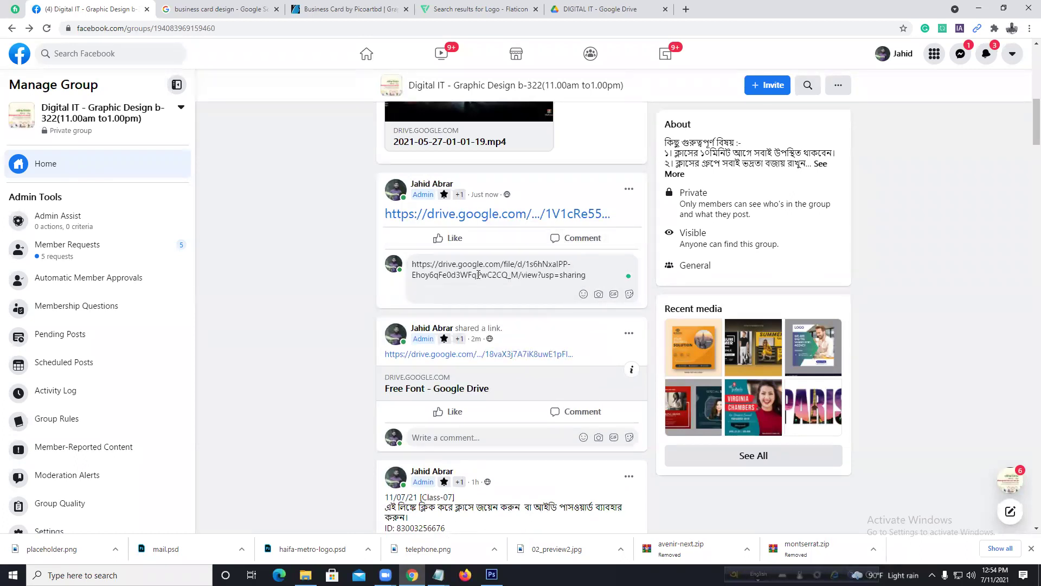
key("Return")
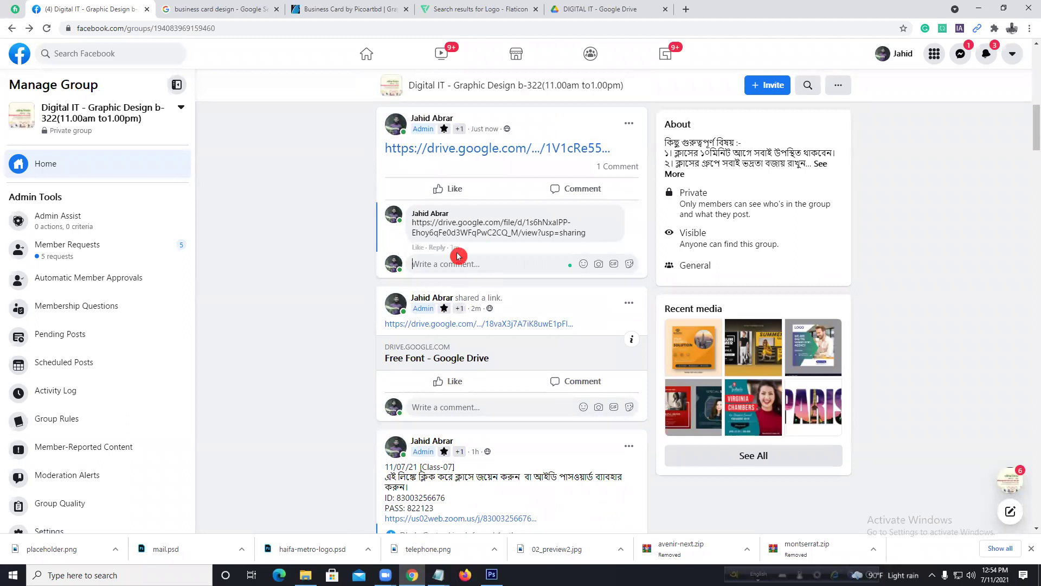
Step: Post the business card design front image as a comment
left_click(273, 212)
left_click(599, 264)
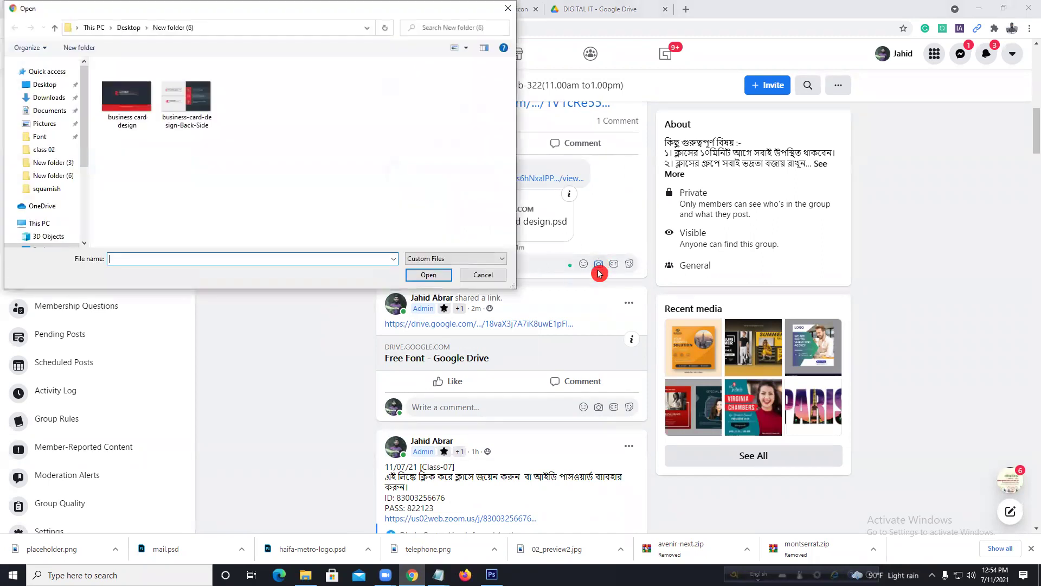
left_click(152, 109)
left_click(176, 97)
left_click(132, 98)
left_click(437, 274)
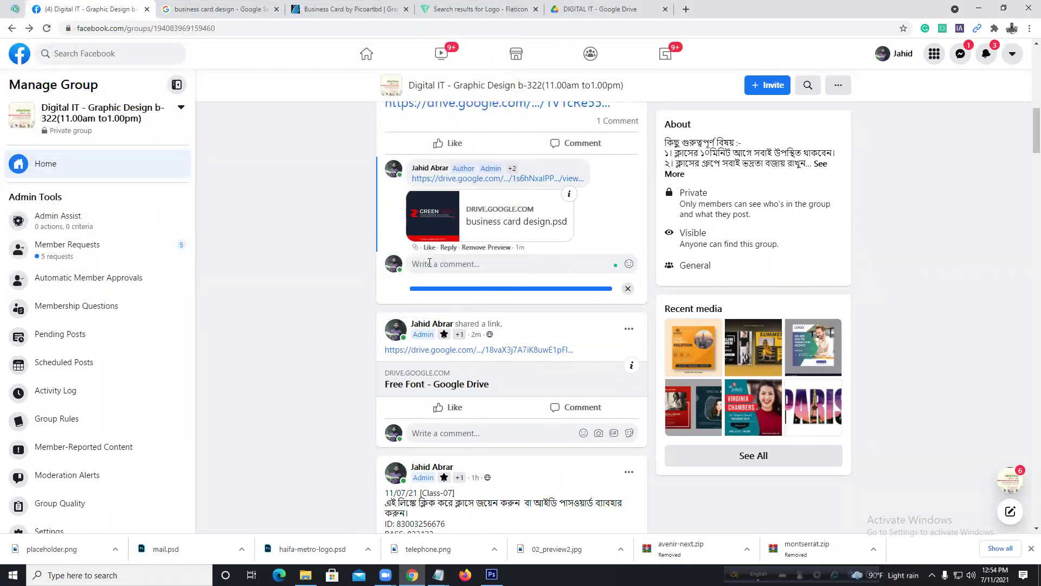
key("Return")
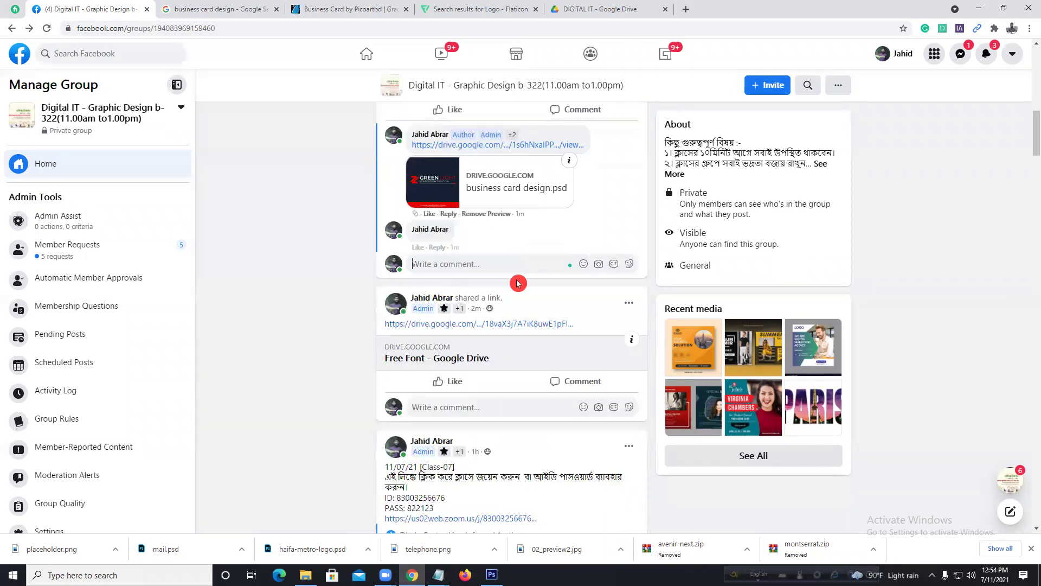
Step: Comment the business-card-design-Back-Side image below the front image comment
left_click(599, 264)
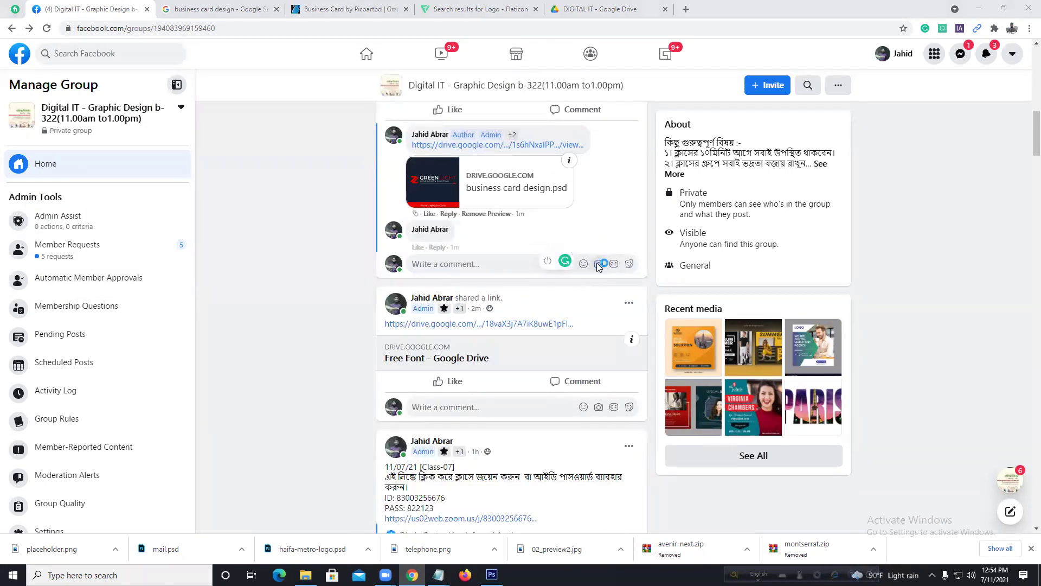
left_click(146, 97)
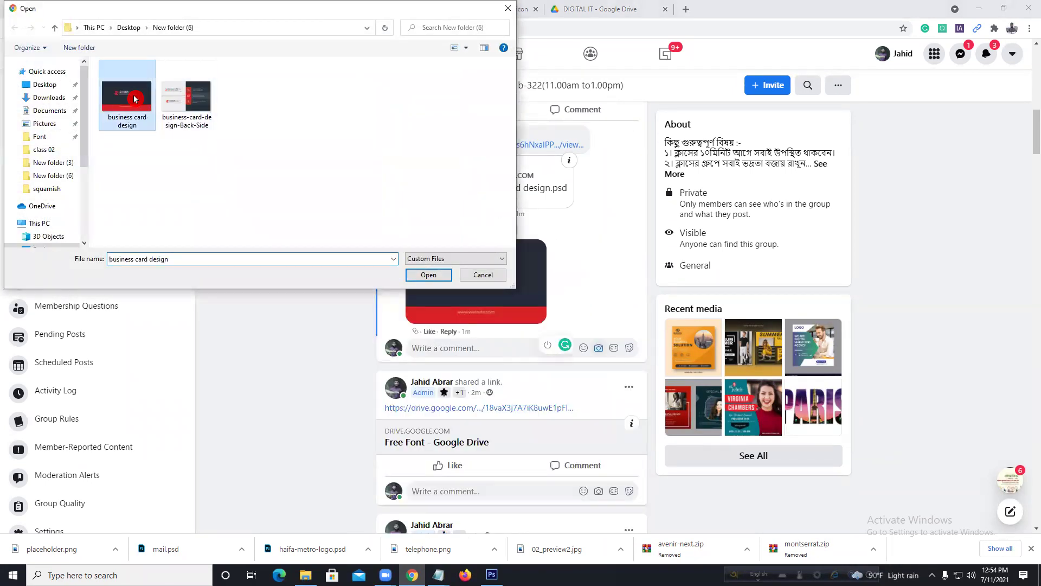
left_click(199, 104)
left_click(426, 277)
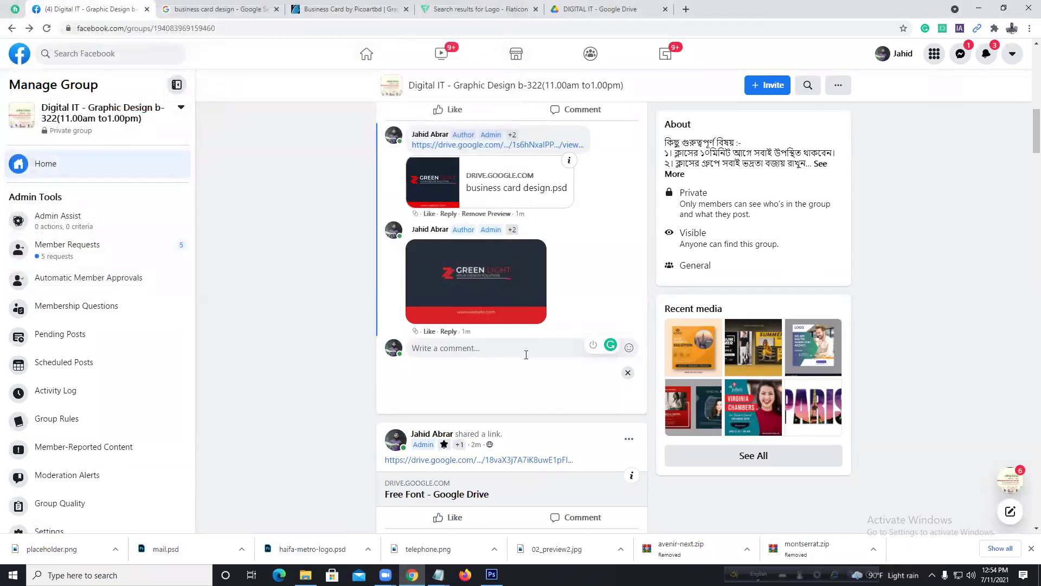
key("Return")
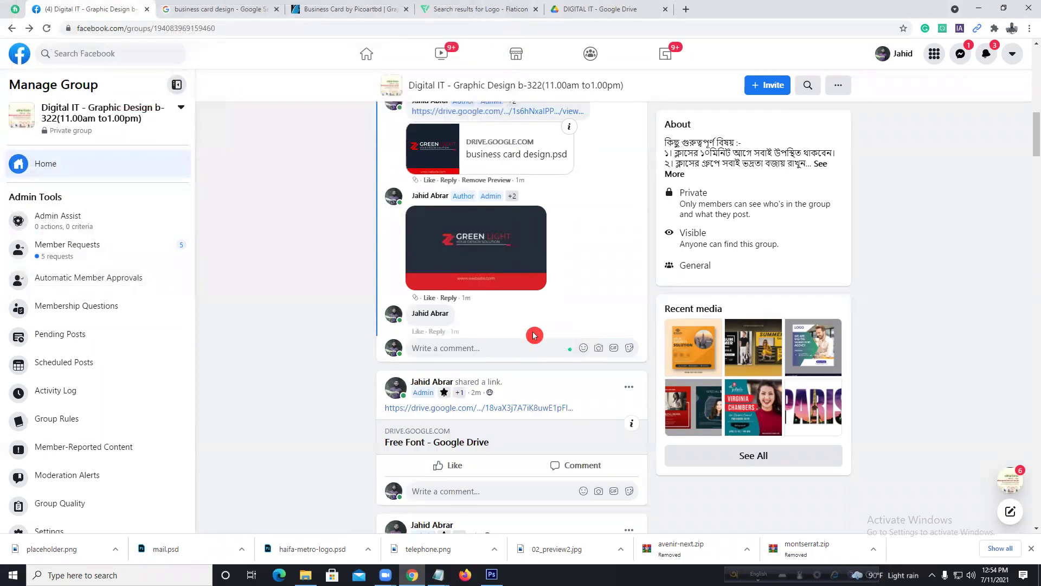
scroll(533, 306, "up", 3)
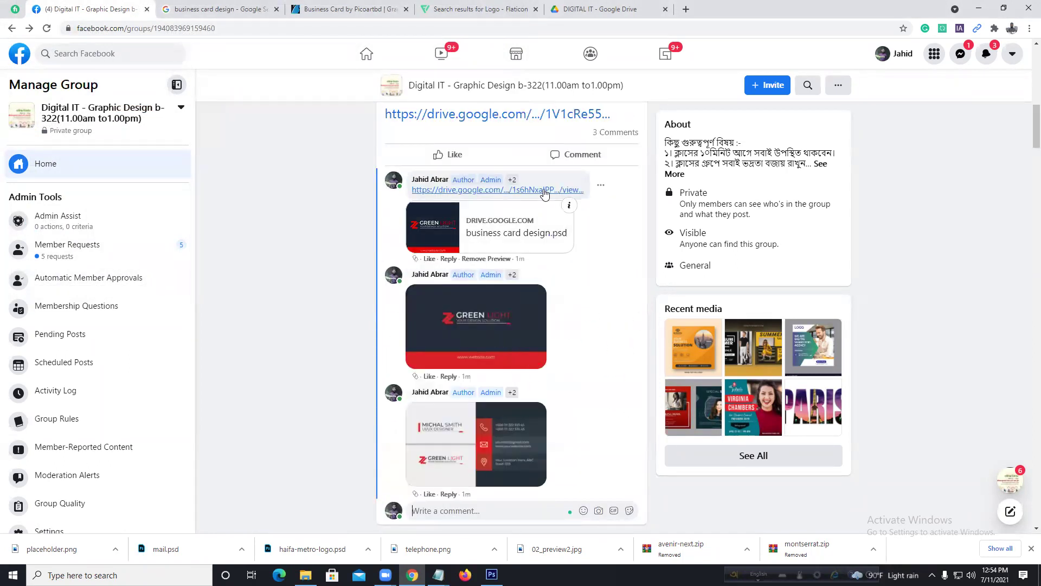
Step: Delete the front card image comment
left_click(600, 187)
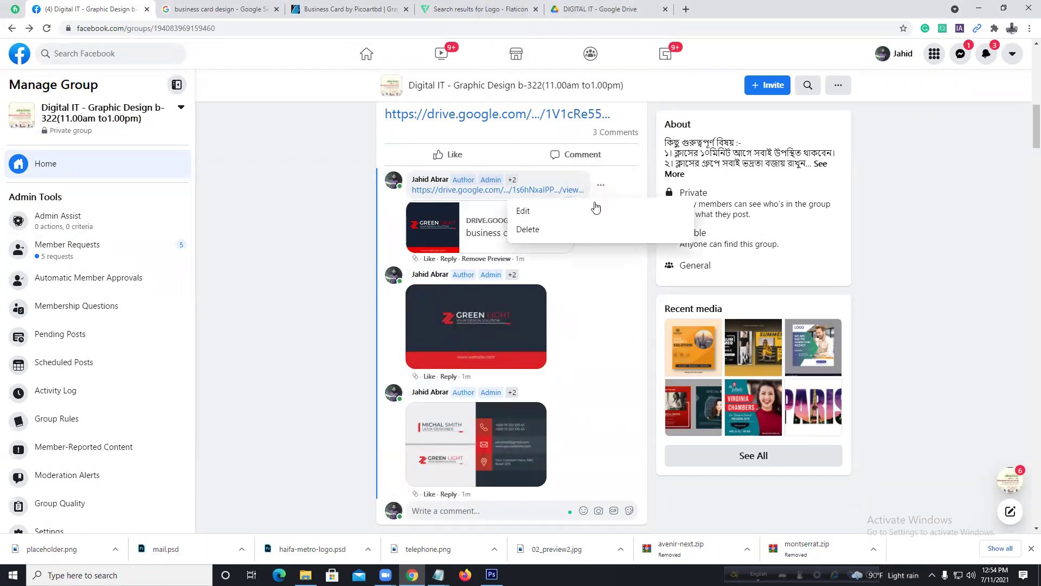
left_click(559, 214)
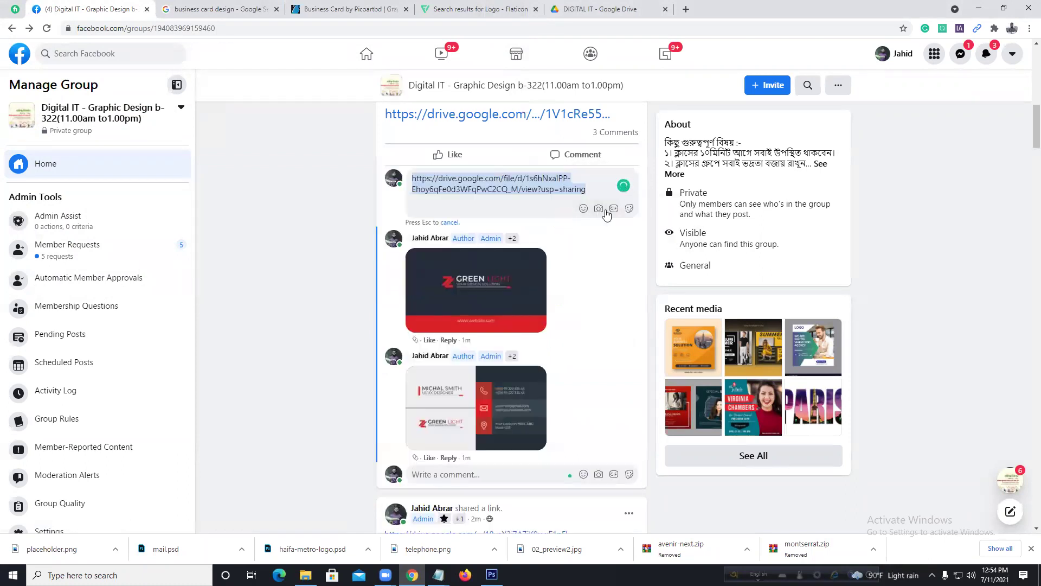
left_click_drag(594, 184, 336, 191)
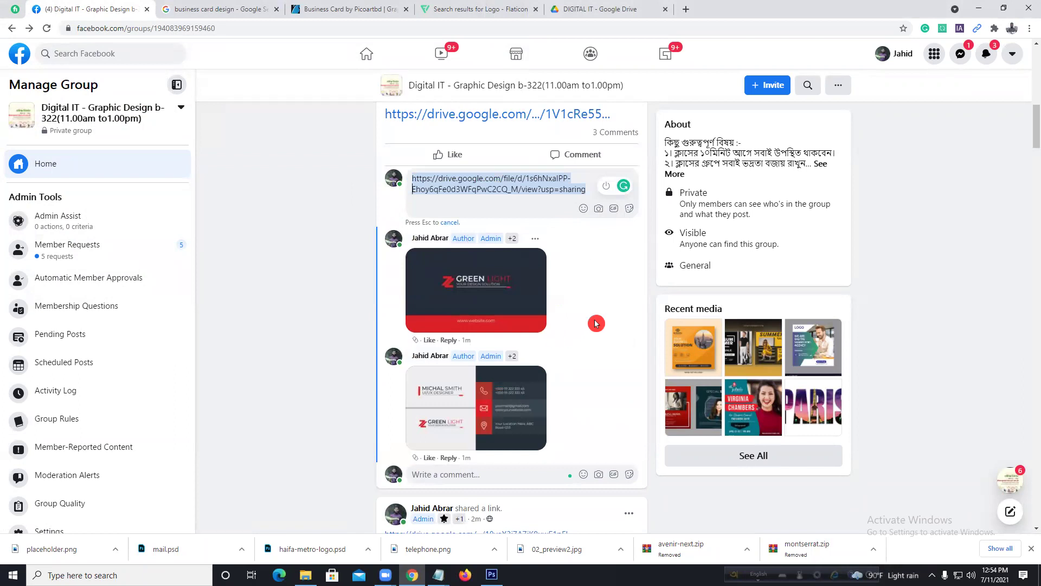
left_click(535, 239)
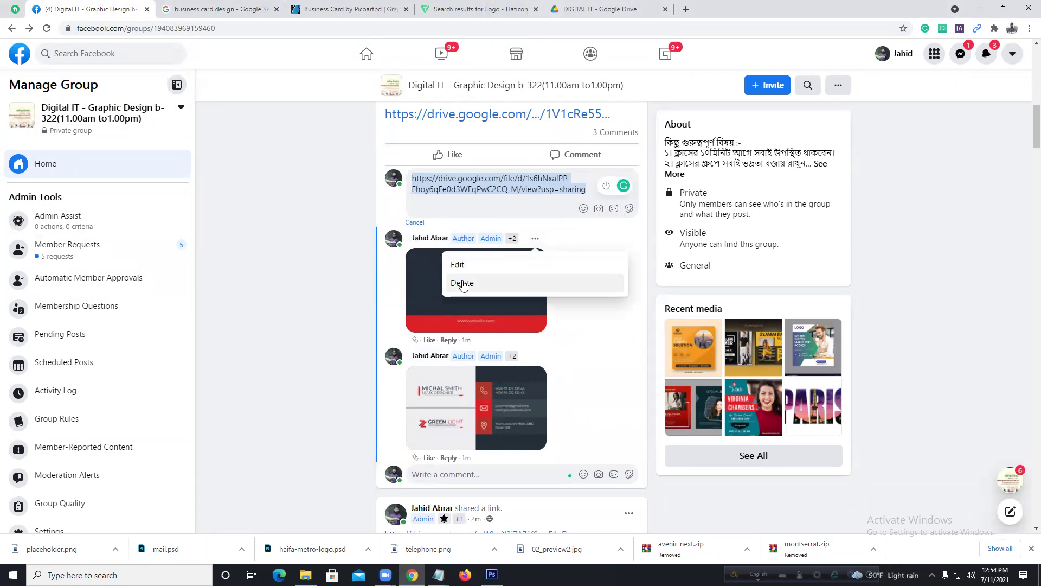
left_click(462, 283)
left_click(636, 309)
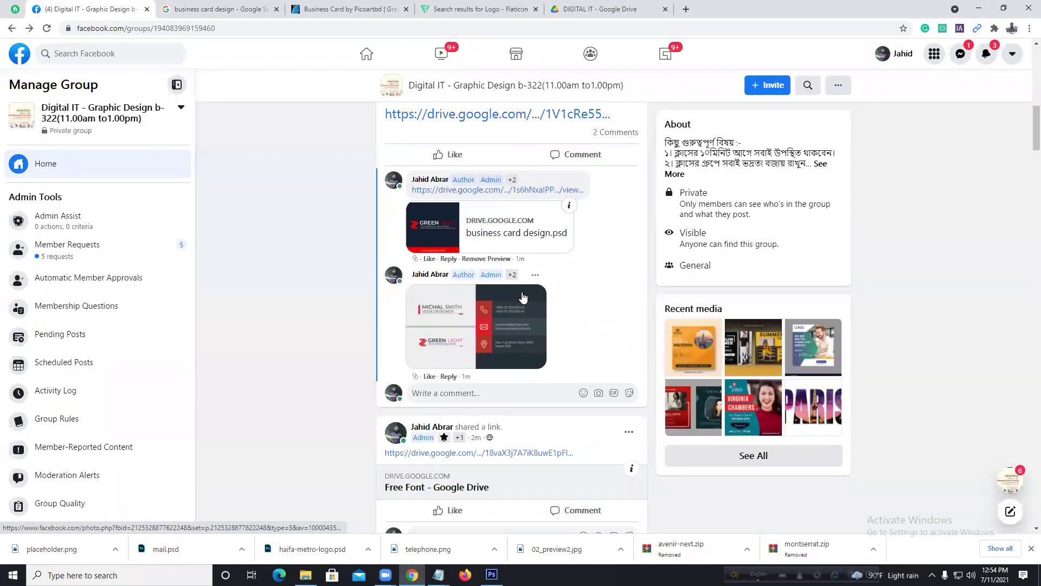
Step: Delete the back-side card image comment
left_click(535, 274)
key("Escape")
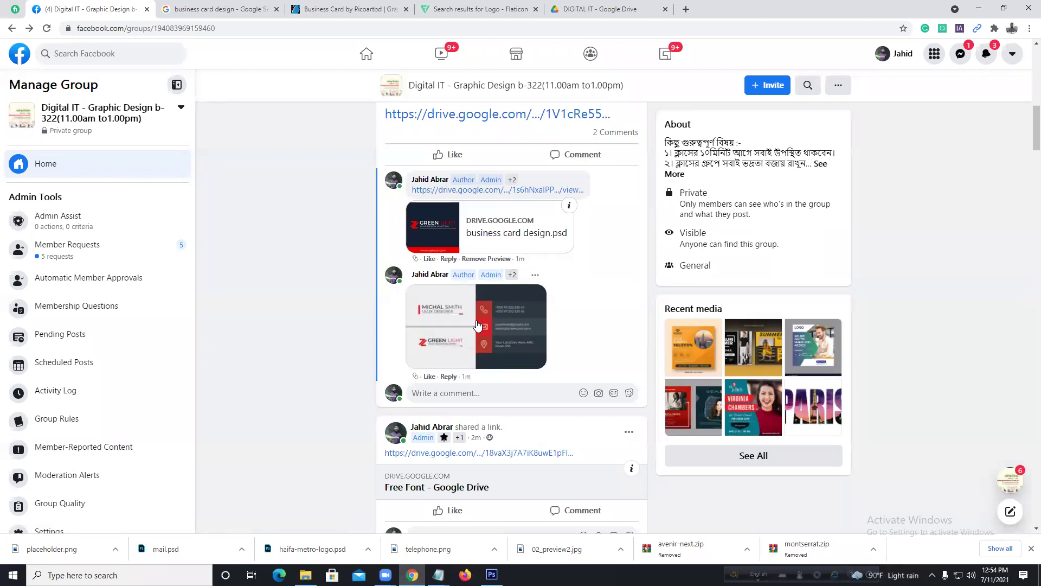
left_click(536, 277)
left_click(465, 320)
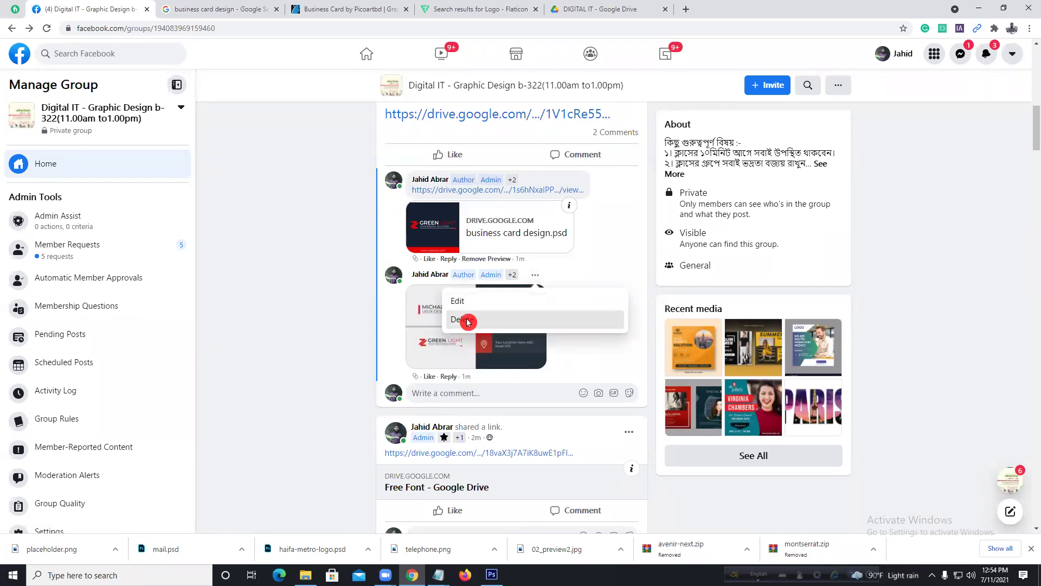
left_click(617, 313)
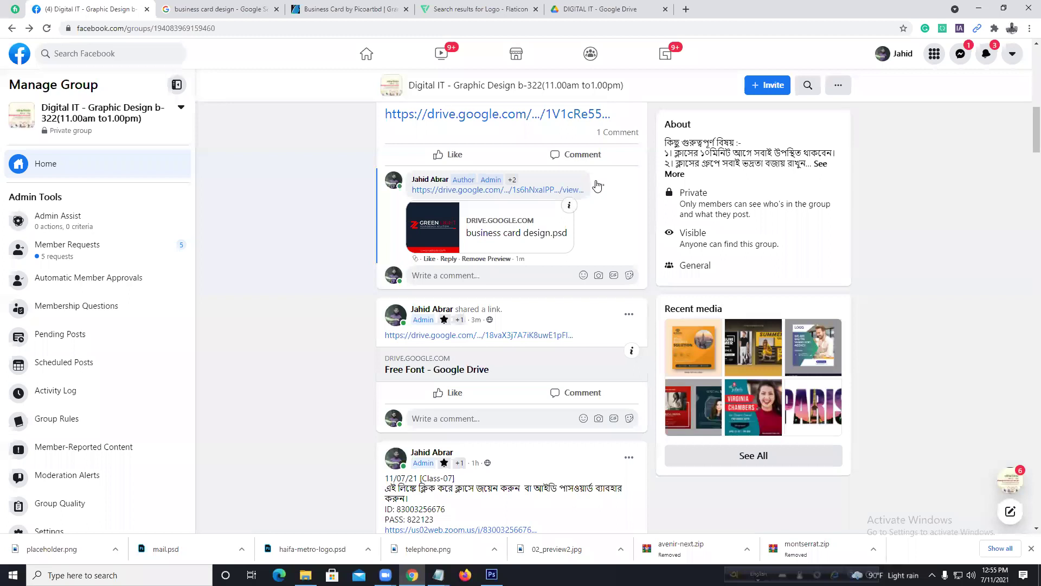
Step: Delete the Drive link comment
left_click(602, 186)
key("Escape")
left_click(601, 185)
left_click(525, 228)
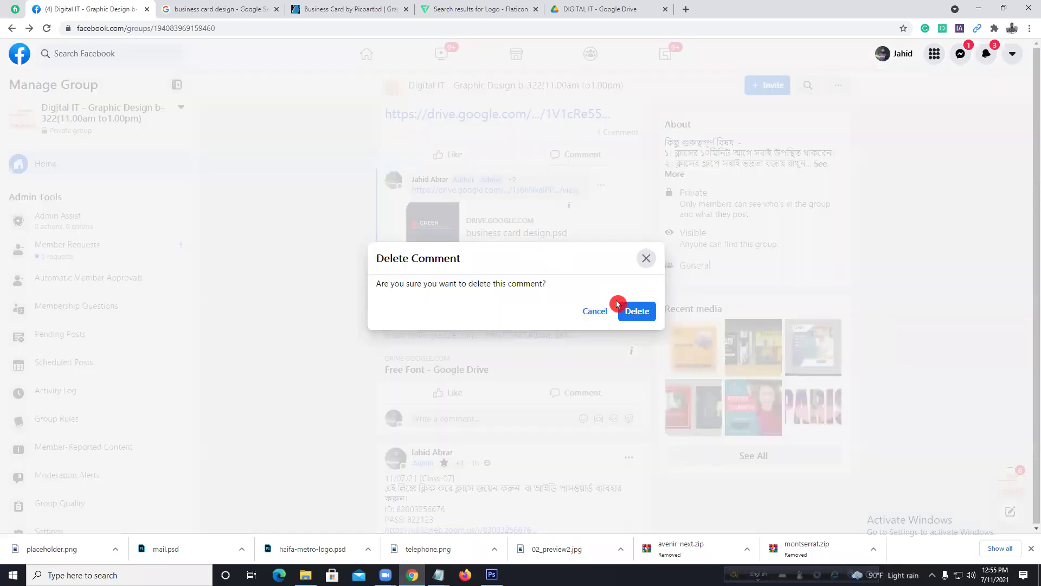
left_click(632, 312)
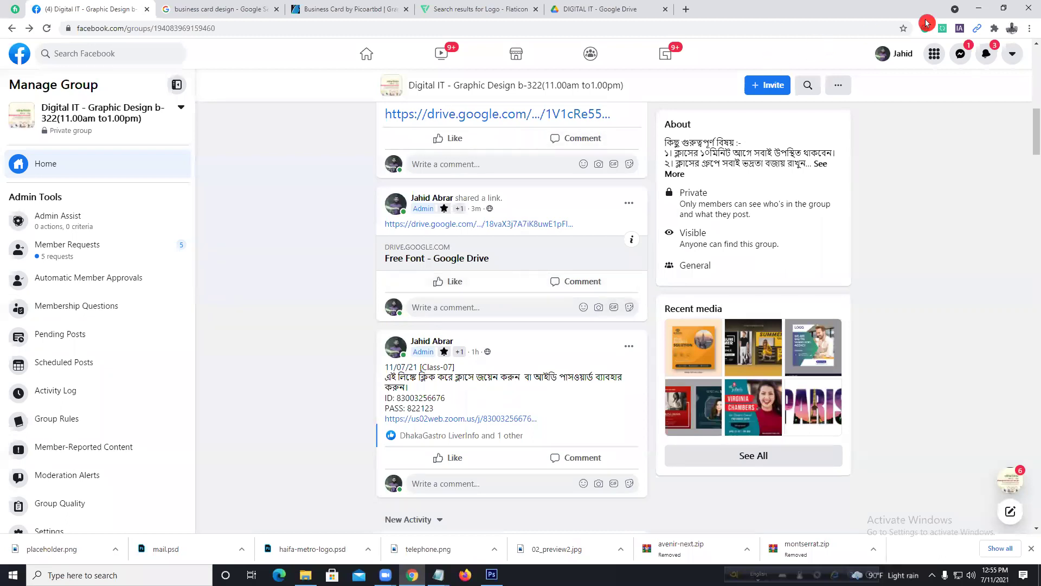
Step: Move New folder (6) and the business card design archive to the Recycle Bin and empty it
left_click(978, 9)
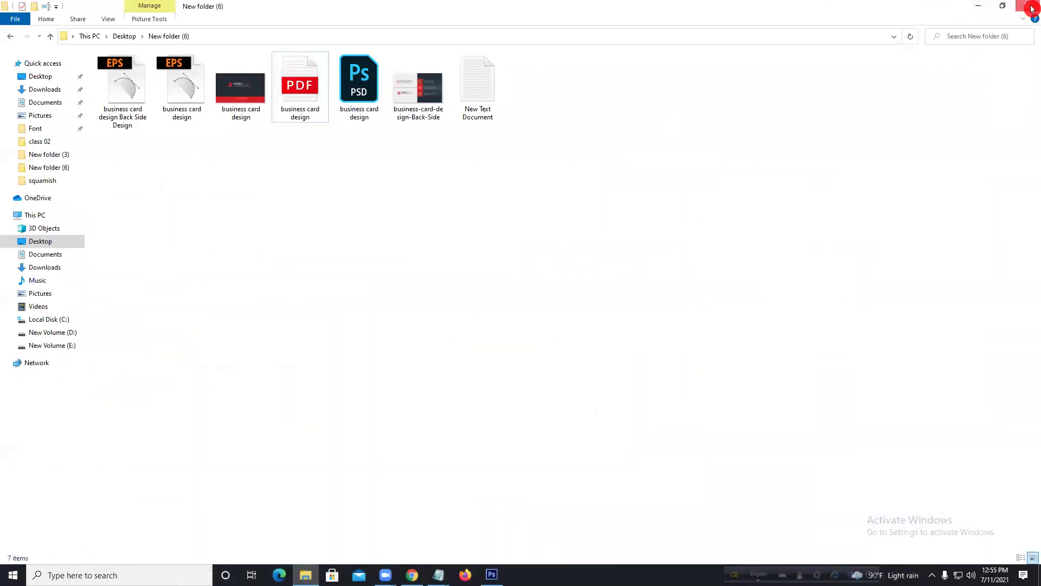
key("super+d")
mouse_move(651, 337)
left_mouse_down()
mouse_move(534, 60)
mouse_move(22, 122)
left_mouse_up()
right_click(22, 122)
left_click(38, 137)
left_click(566, 295)
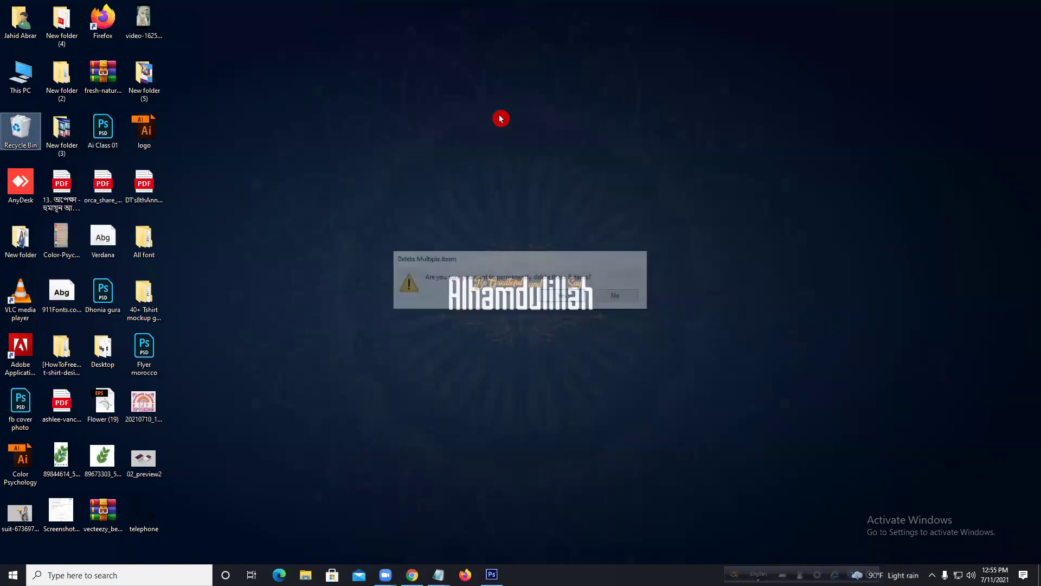
Step: Refresh the desktop from its right-click menu, twice
right_click(487, 44)
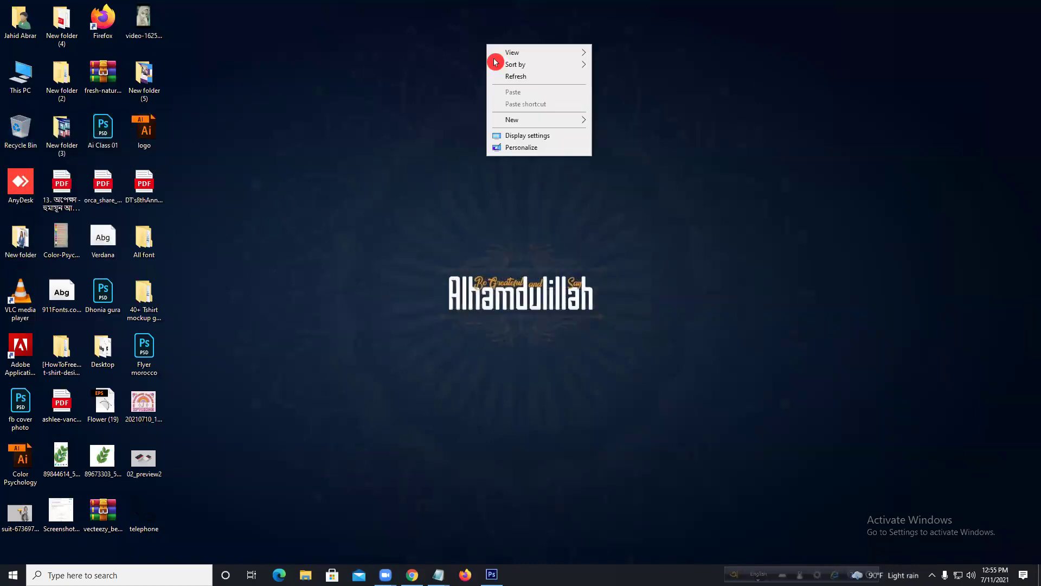
right_click(568, 143)
left_click(588, 174)
right_click(586, 172)
right_click(622, 213)
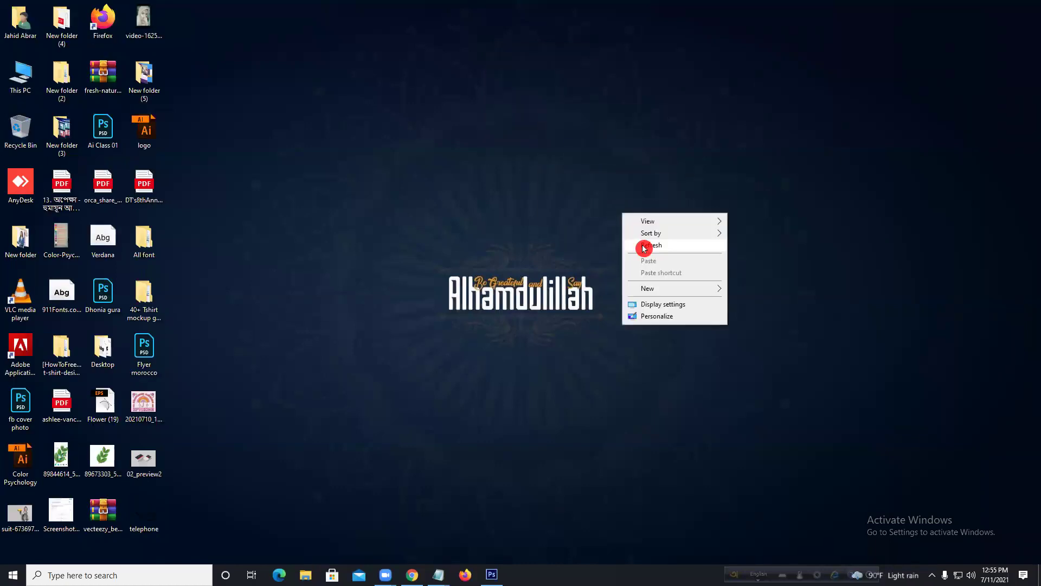
left_click(644, 247)
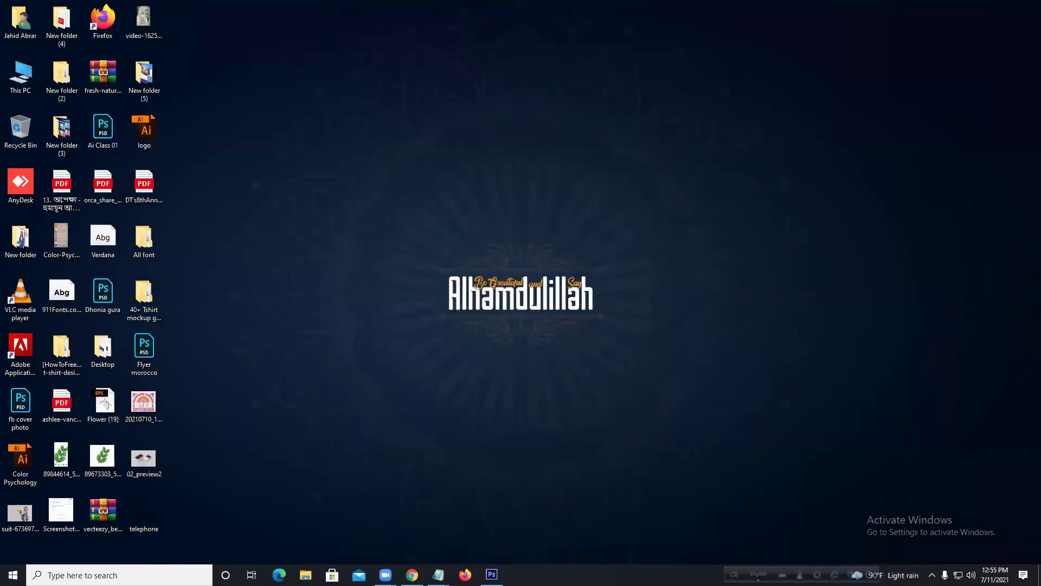
Step: Create a new blank document from the U.S. Paper Letter preset
left_click(491, 574)
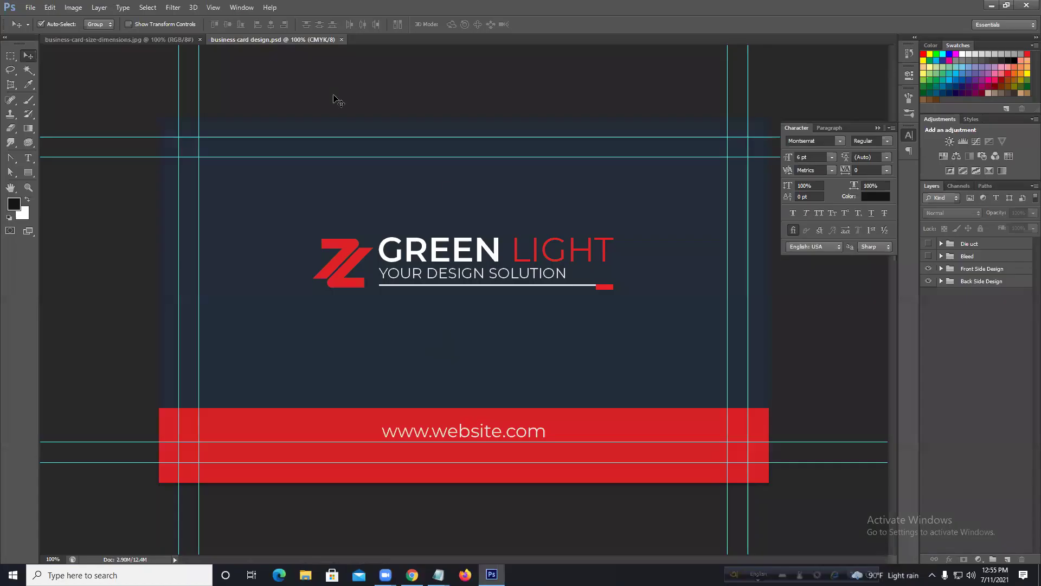
left_click(37, 9)
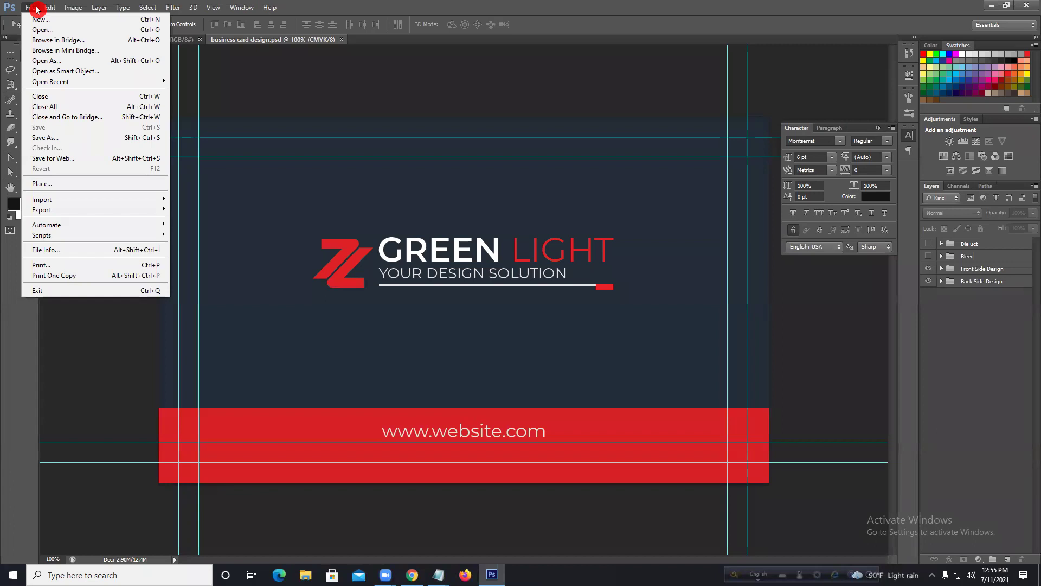
left_click(41, 19)
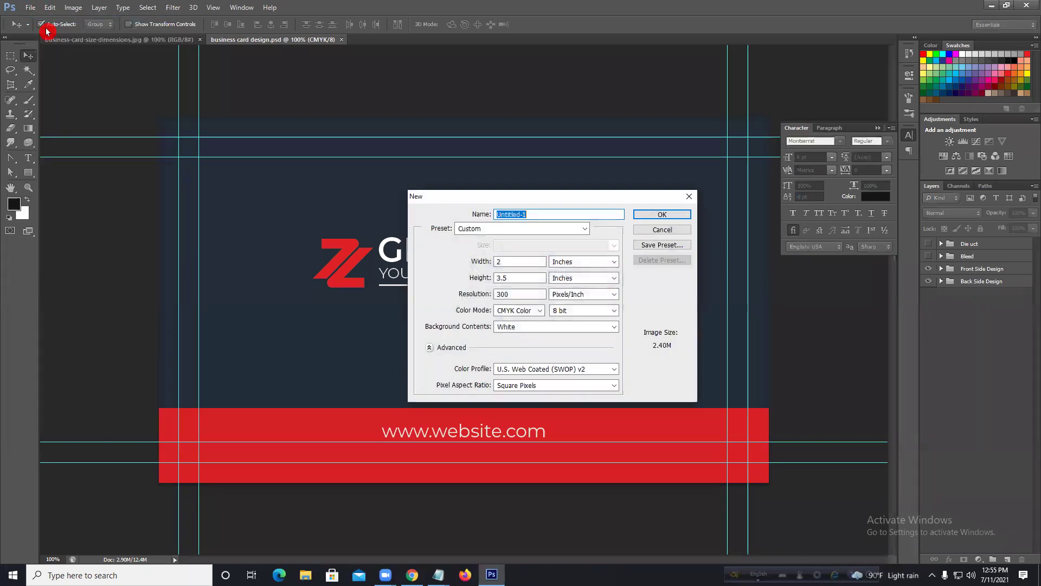
left_click(524, 233)
left_click(510, 267)
left_click(657, 218)
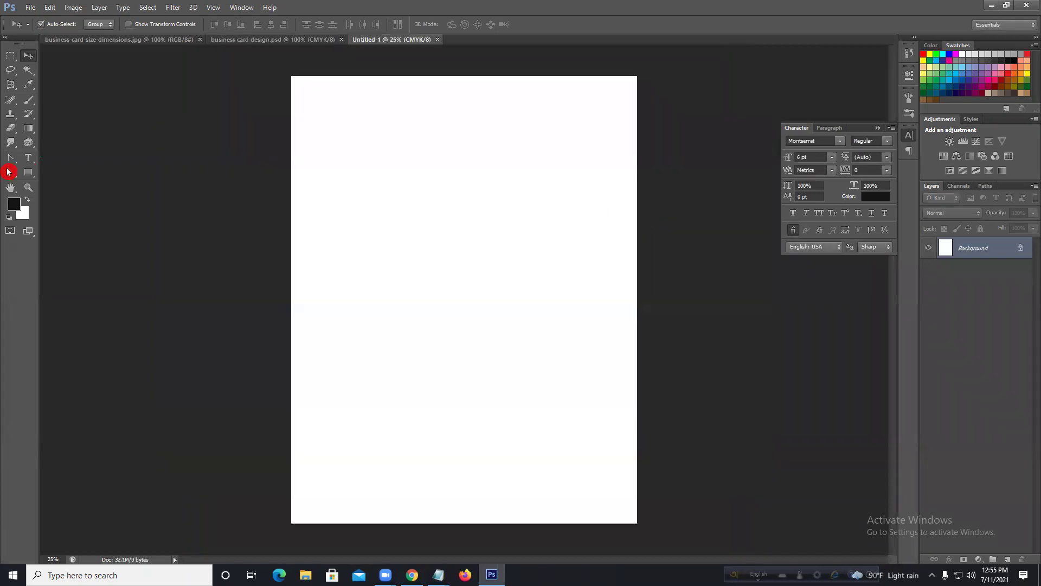
Step: Adjust the new page's top edge with the Crop tool and commit the crop
left_click_drag(13, 86, 47, 83)
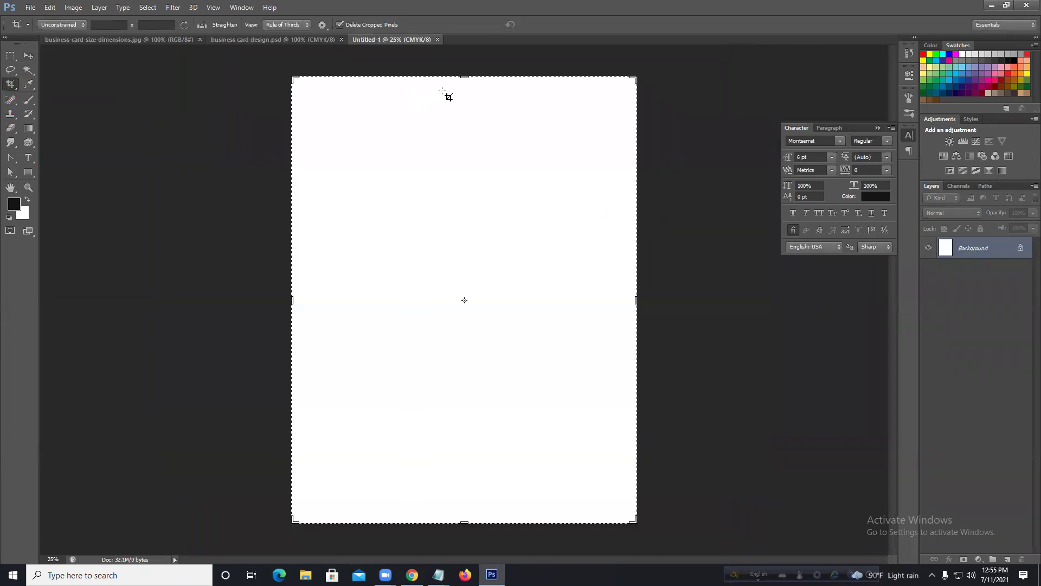
left_click_drag(464, 74, 467, 101)
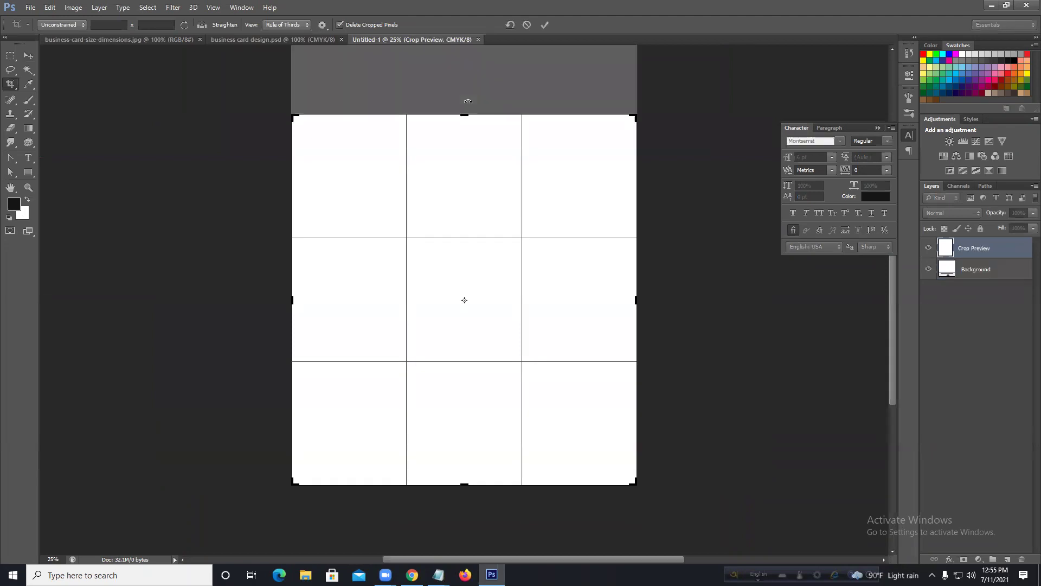
left_click_drag(467, 115, 502, 56)
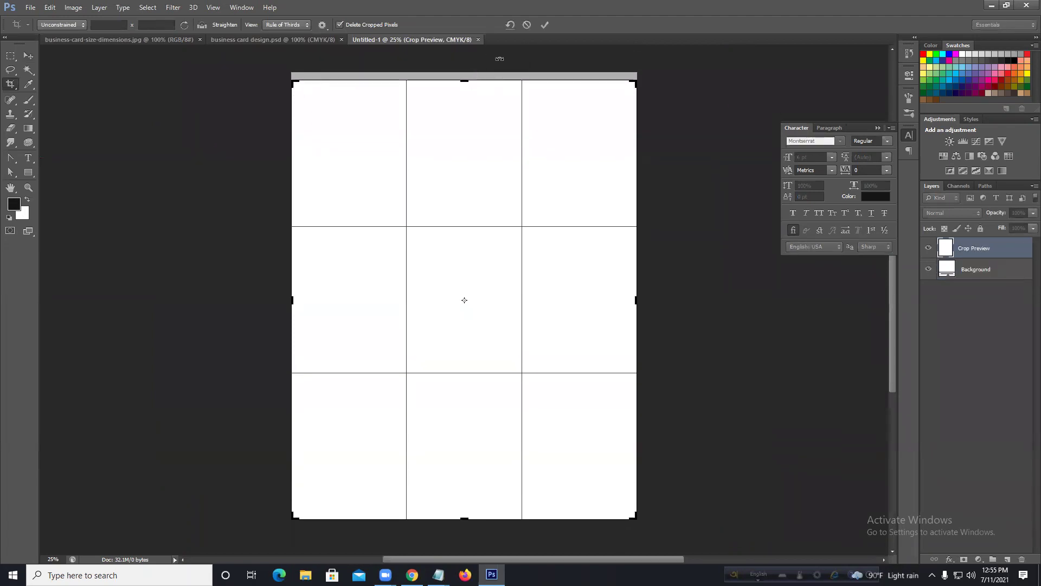
left_click(543, 27)
Step: Cancel a File > Place attempt and return to the business card design.psd document
left_click(31, 8)
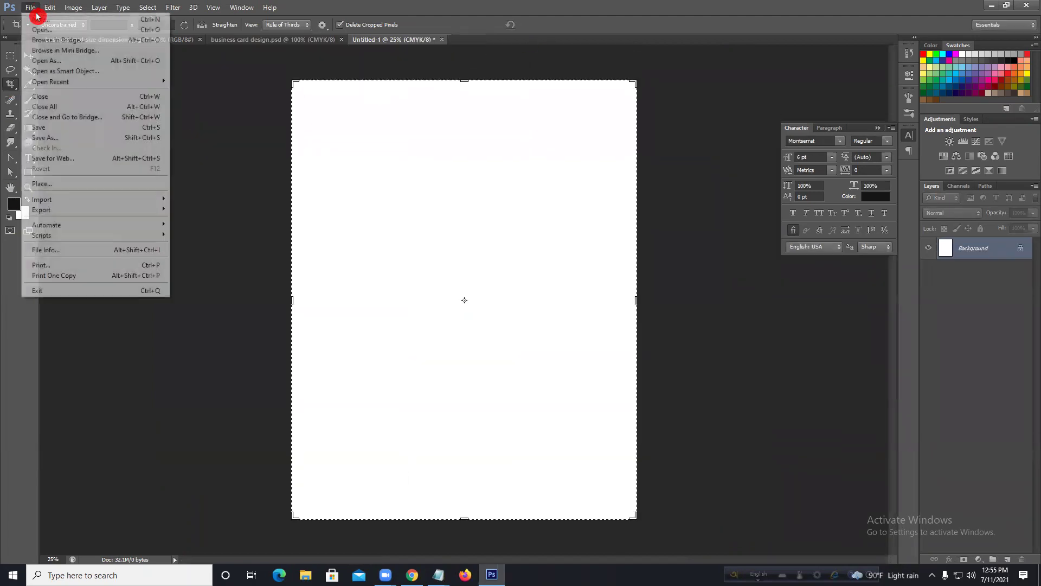
left_click(75, 185)
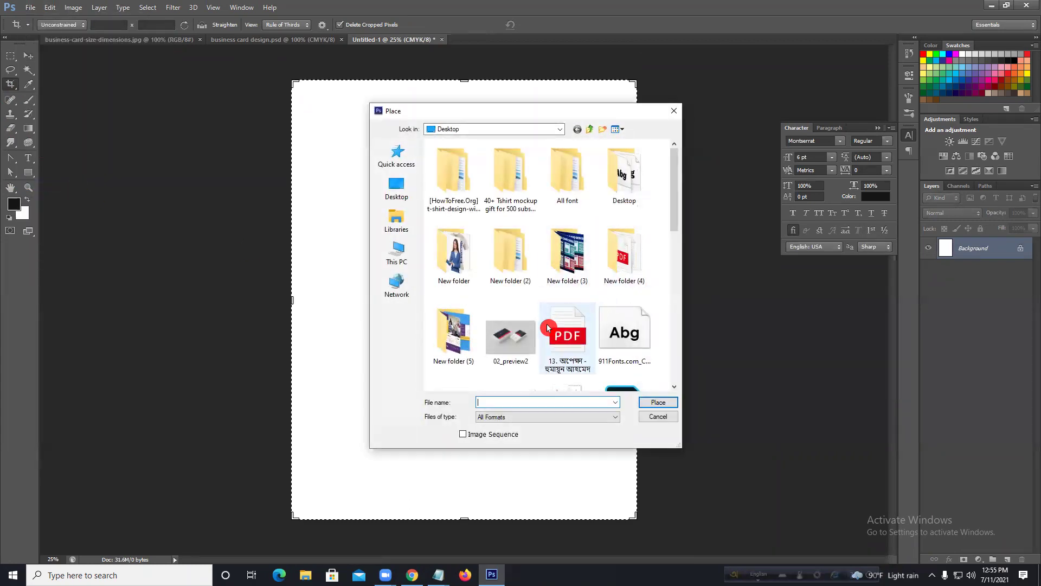
scroll(585, 325, "down", 5)
scroll(618, 317, "down", 3)
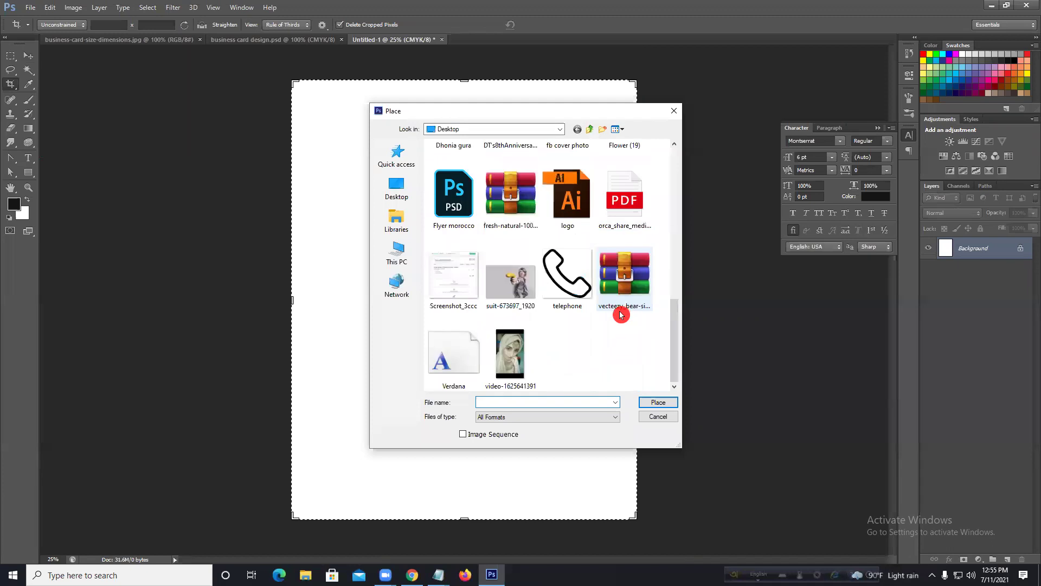
scroll(620, 326, "up", 5)
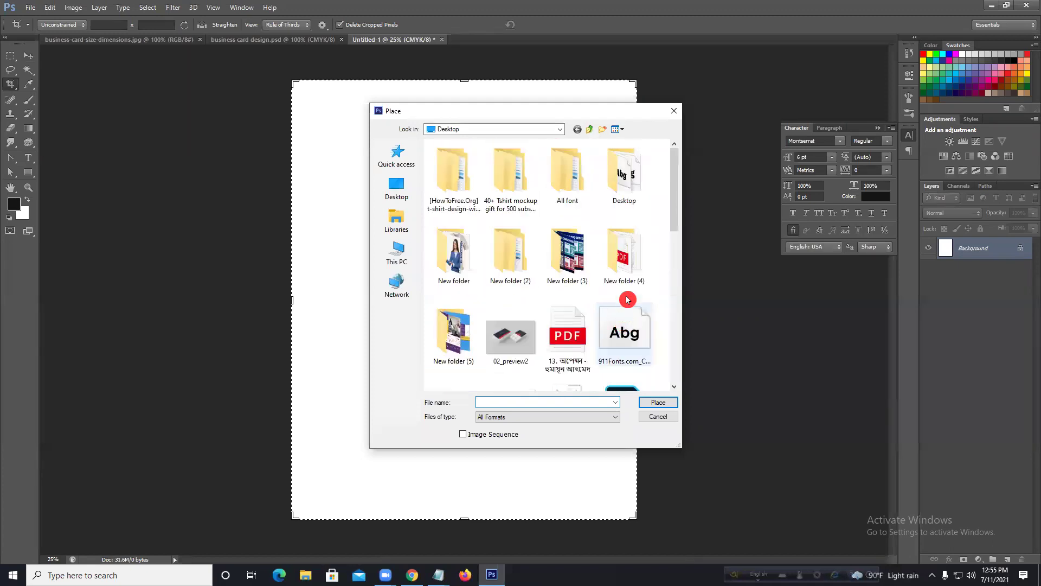
left_click(674, 110)
left_click(28, 55)
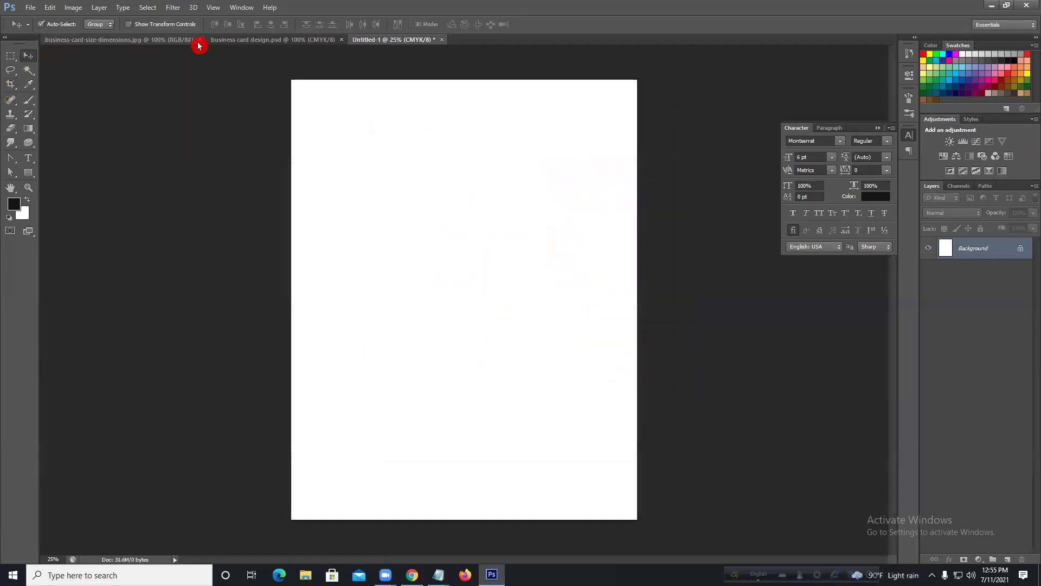
left_click(237, 41)
left_click(31, 9)
mouse_move(41, 210)
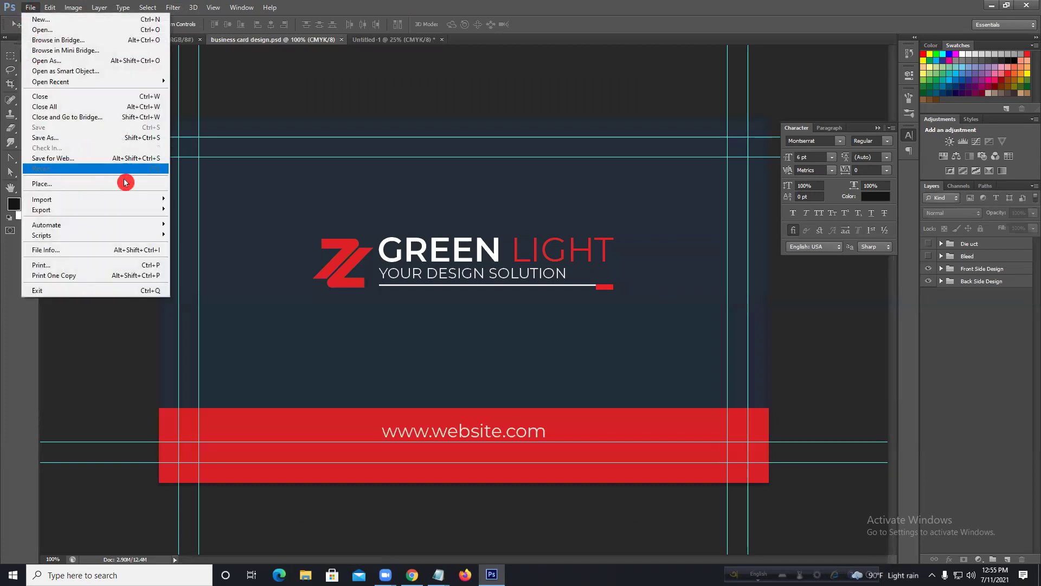
Step: Save the front design as a JPEG at Maximum quality
left_click(80, 137)
left_click(560, 318)
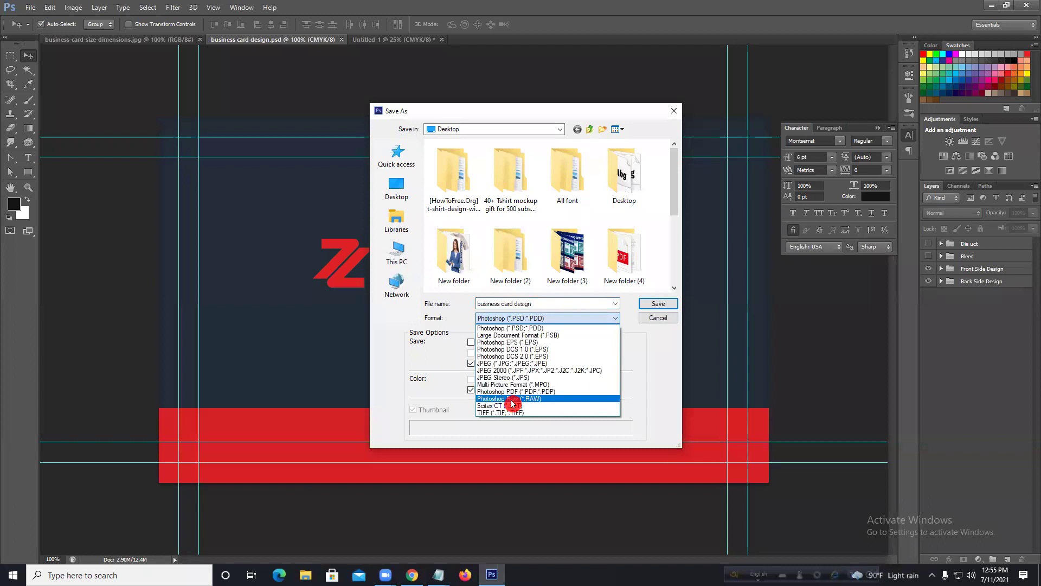
left_click(566, 393)
left_click(523, 318)
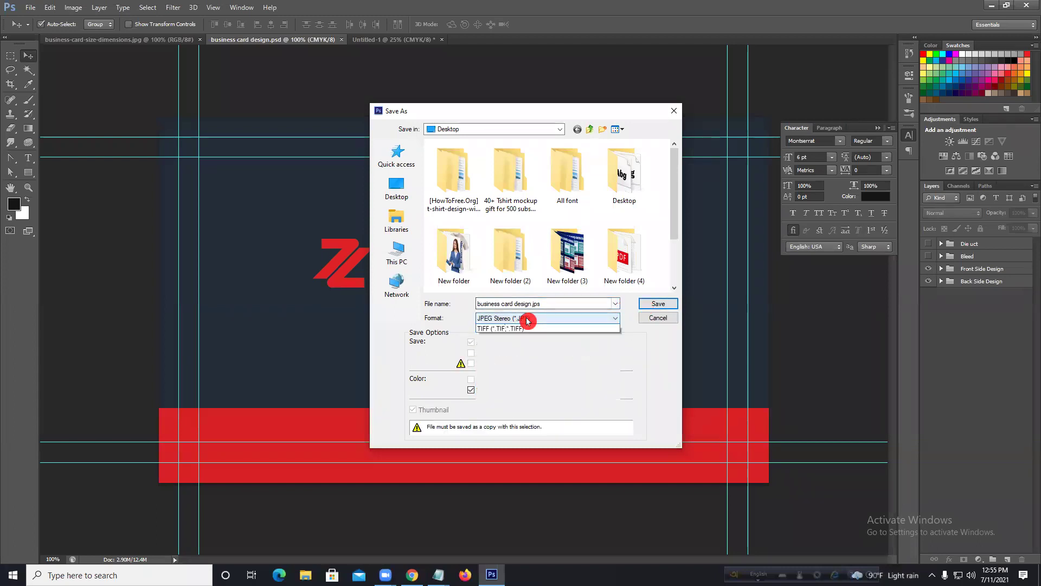
left_click(527, 368)
left_click(657, 304)
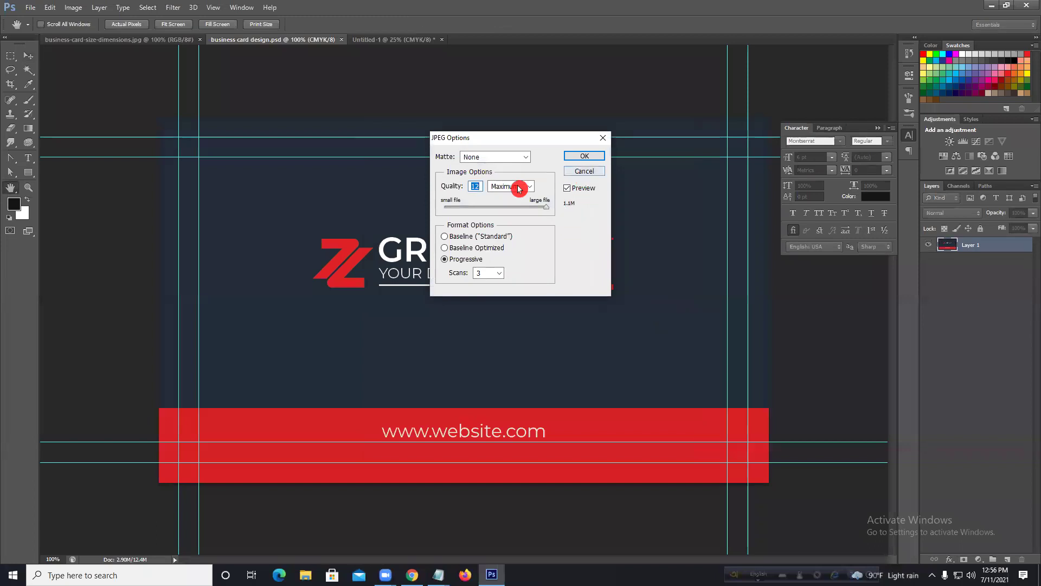
left_click(579, 161)
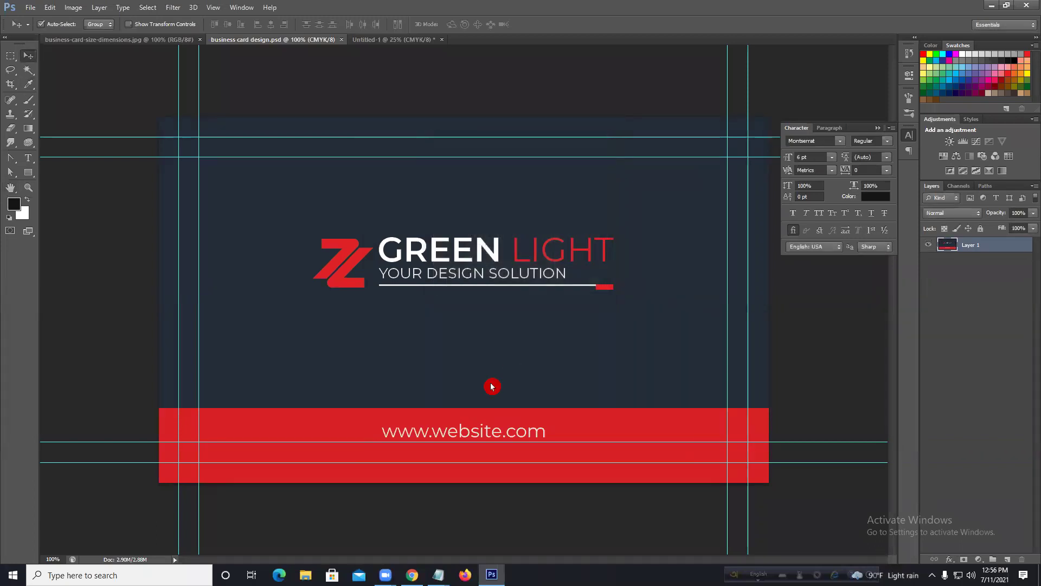
Step: Hide the Front Side Design group and save the back side as a separately named JPEG
key("ctrl+z")
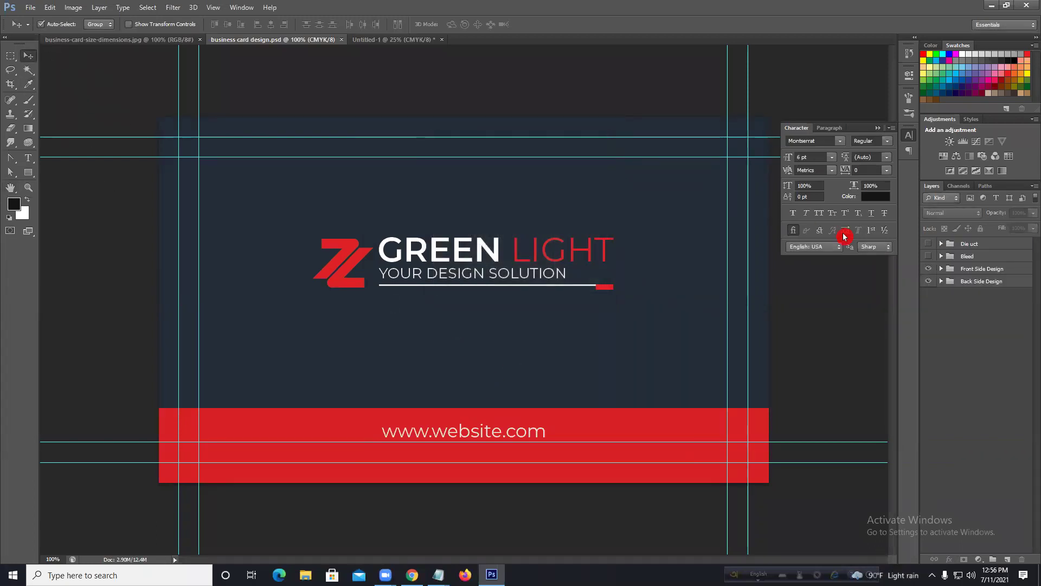
left_click(930, 269)
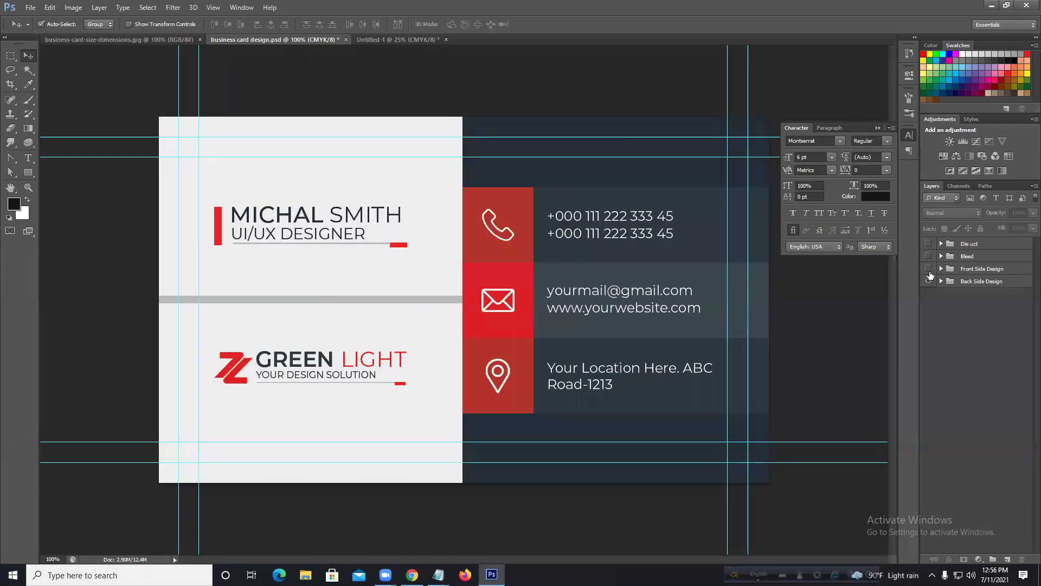
left_click(31, 7)
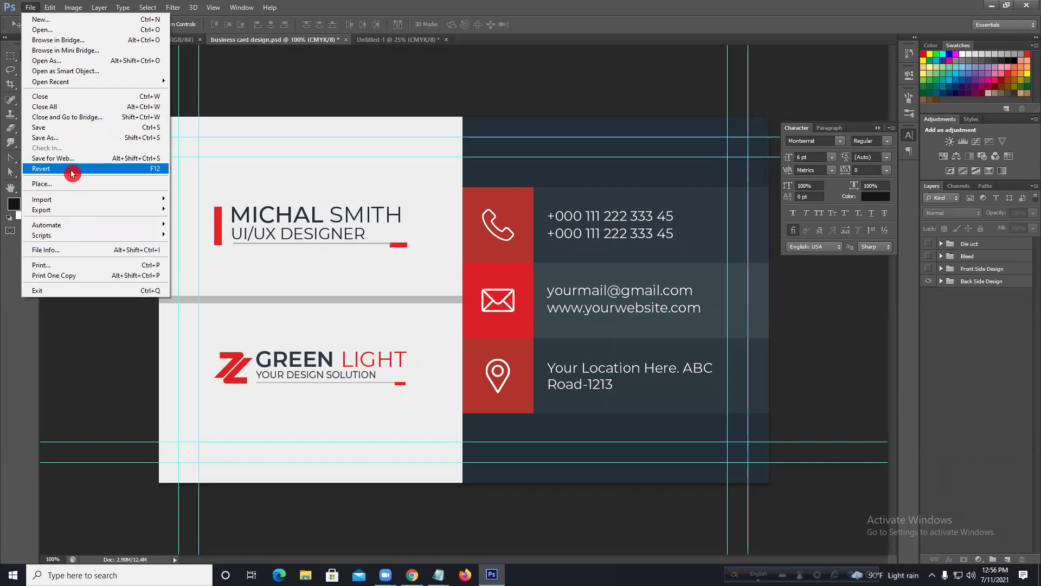
left_click(62, 137)
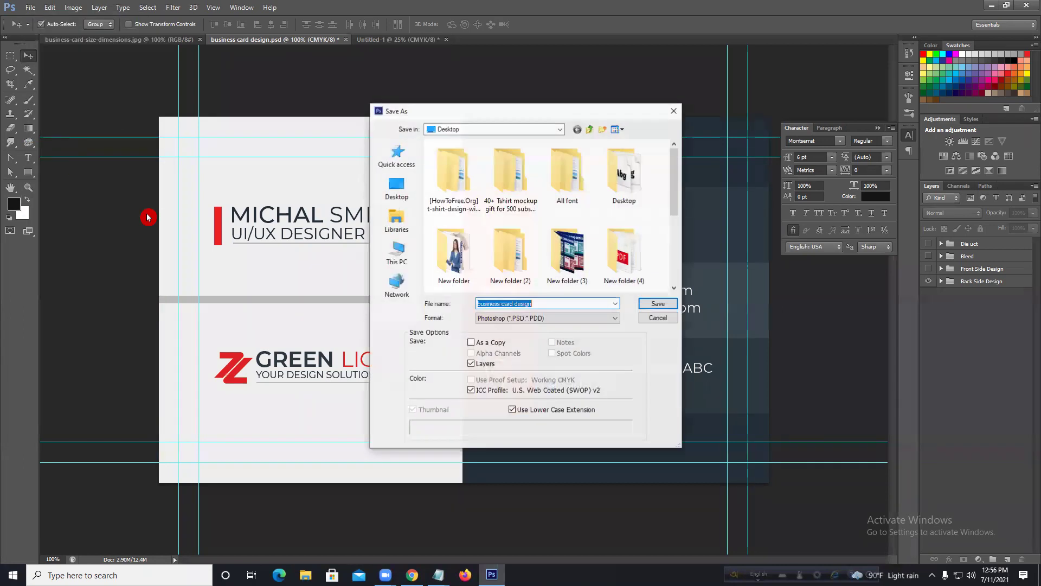
left_click(558, 323)
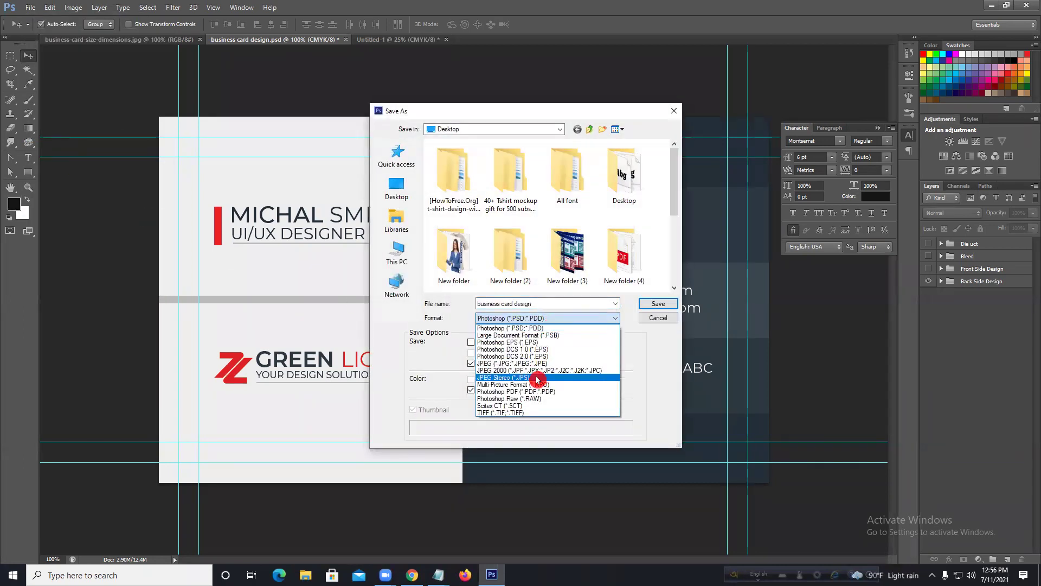
left_click(534, 375)
left_click(536, 320)
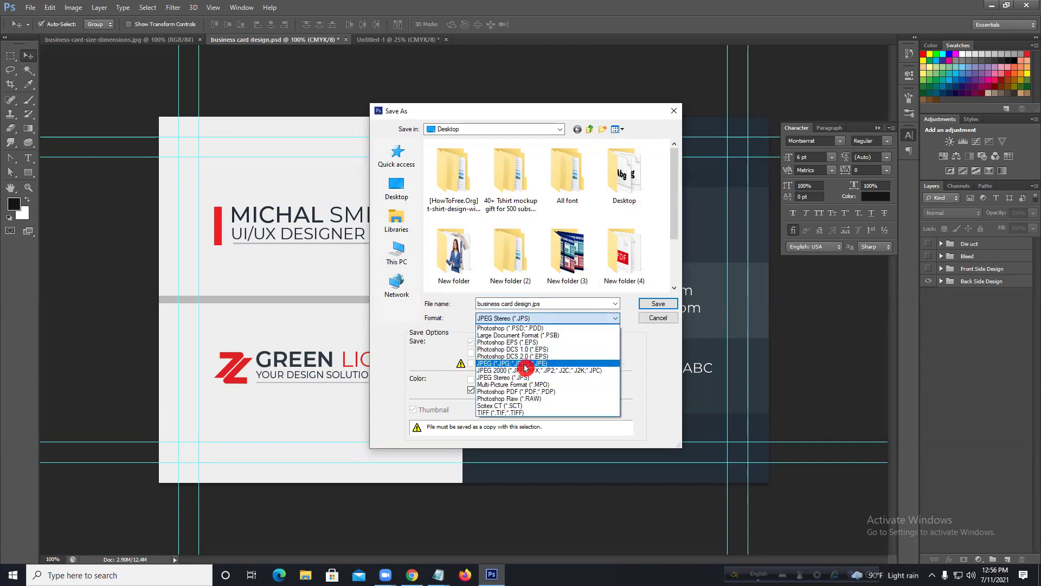
left_click(527, 372)
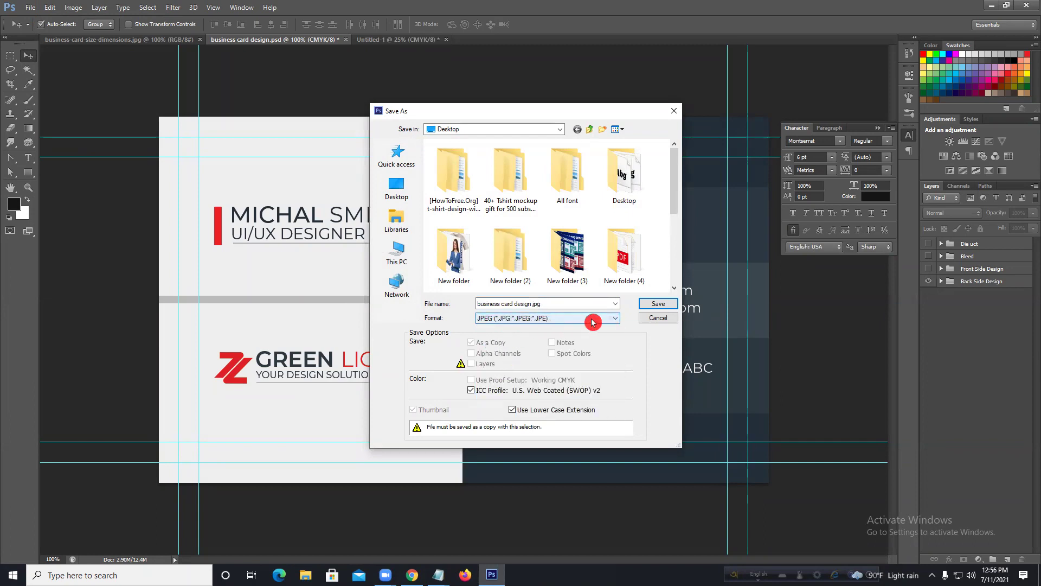
double_click(564, 304)
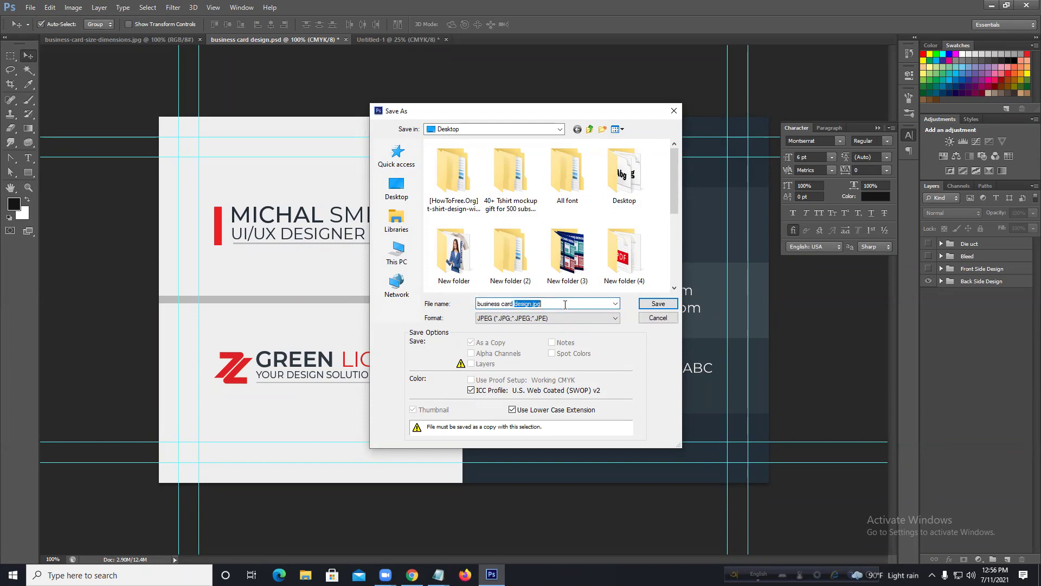
type("ad")
left_click(651, 303)
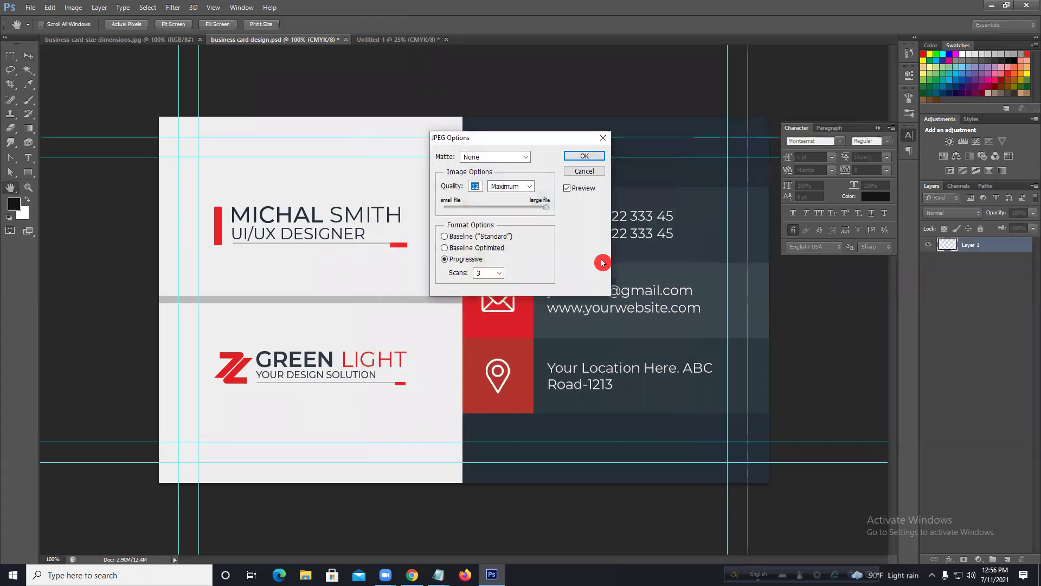
left_click(585, 158)
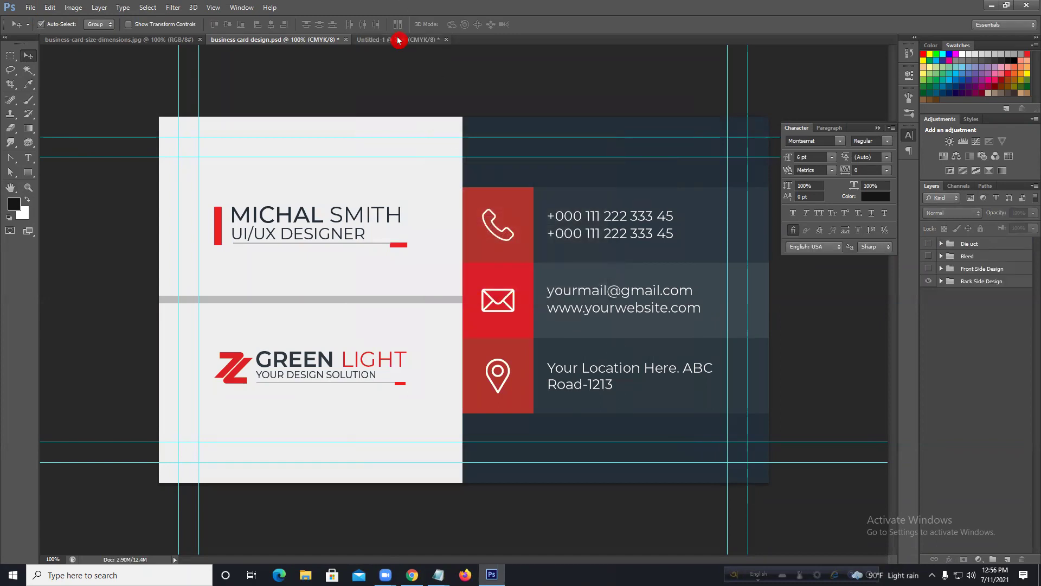
Step: Place the 'business card design' front image onto the Untitled-1 page
left_click(396, 39)
left_click(24, 8)
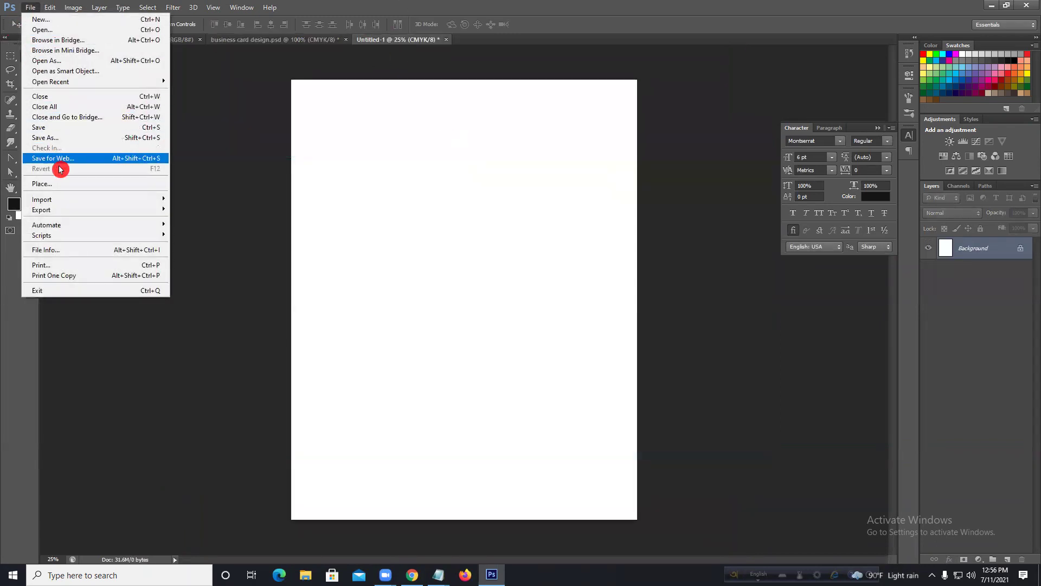
left_click(61, 185)
mouse_move(671, 172)
left_mouse_down()
mouse_move(671, 288)
mouse_move(672, 272)
left_mouse_up()
left_click(624, 203)
left_click(657, 401)
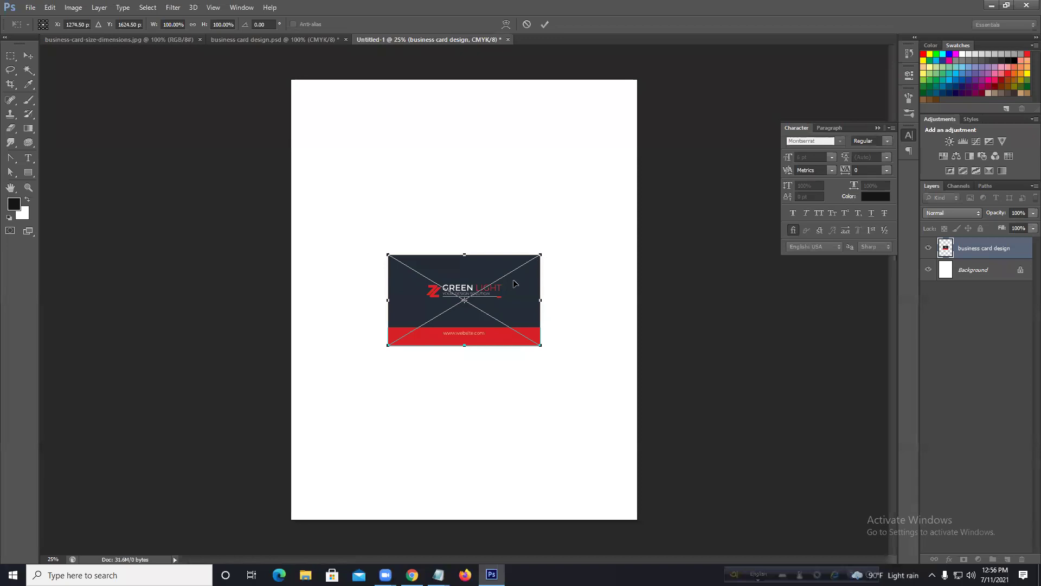
left_click(545, 25)
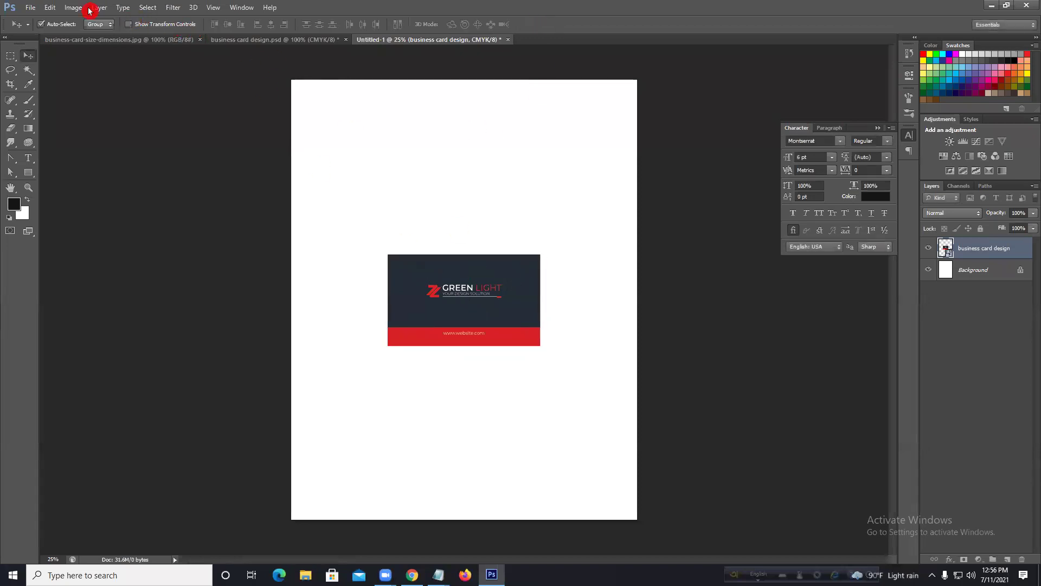
Step: Place the 'business card aa' back image below the front card and select both layers
left_click(37, 8)
mouse_move(43, 200)
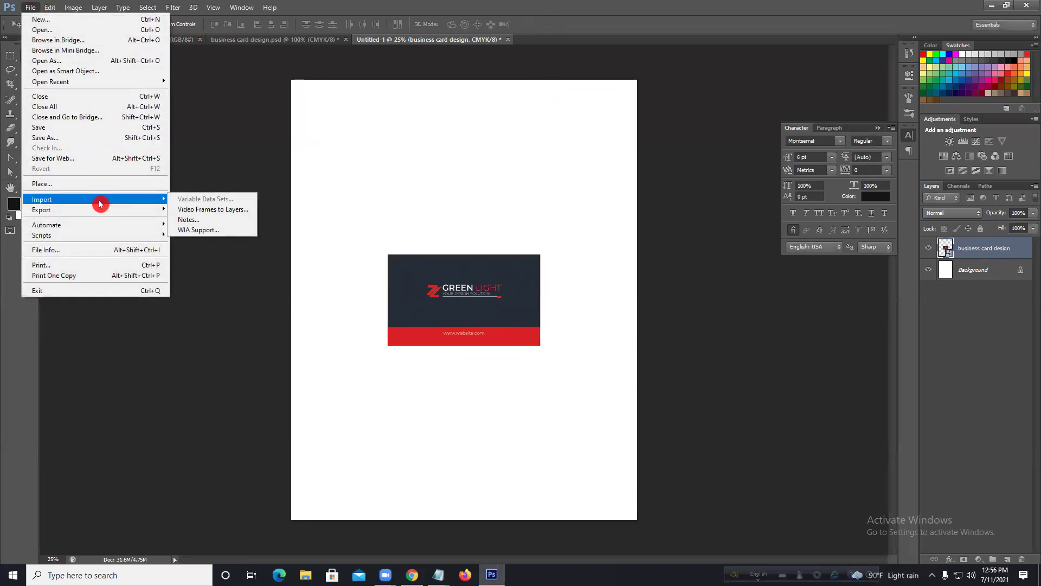
left_click(91, 184)
scroll(596, 325, "down", 2)
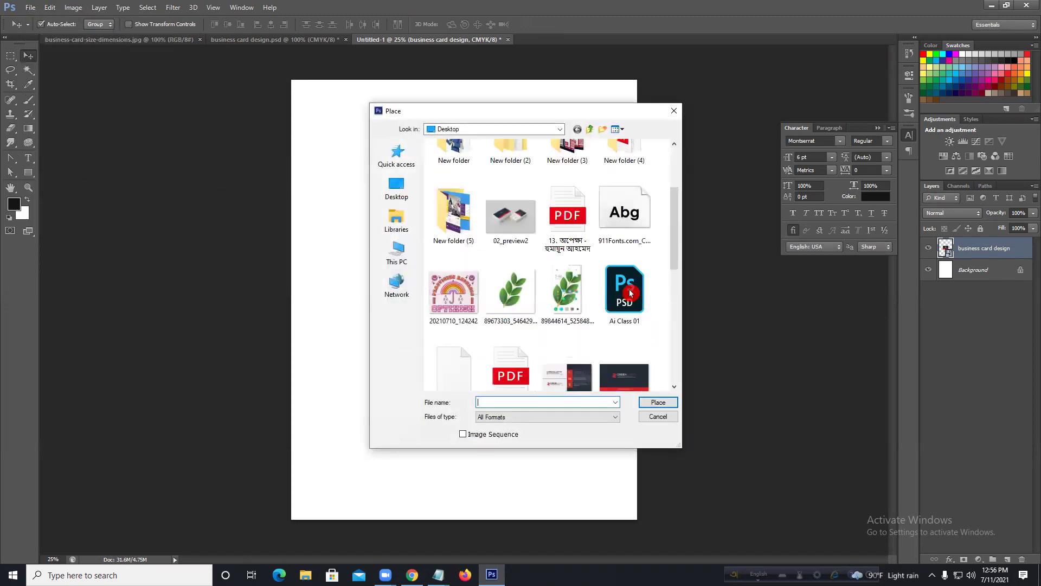
left_click(596, 374)
left_click(658, 402)
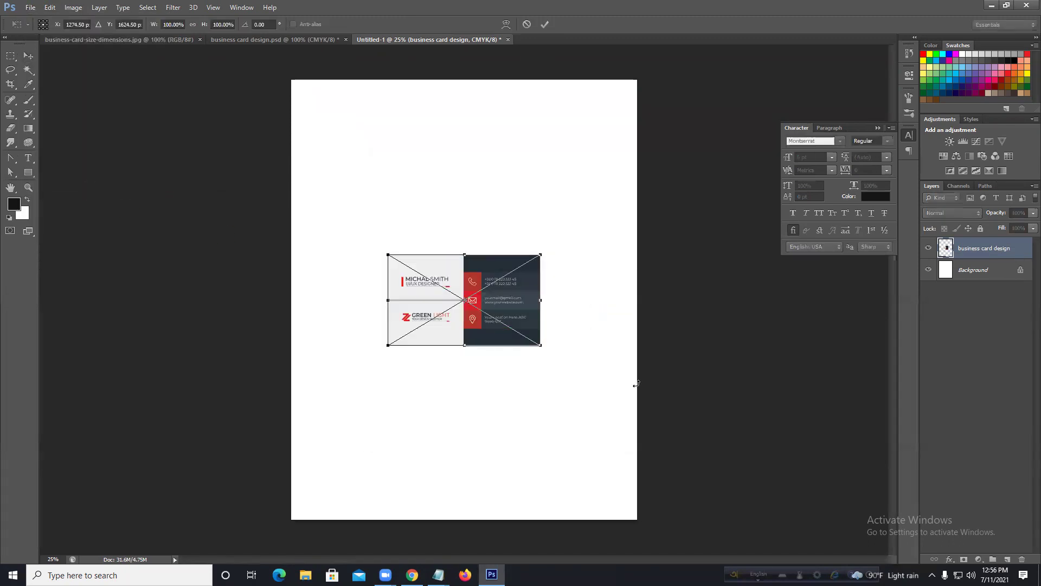
left_click_drag(496, 291, 504, 395)
left_click(547, 25)
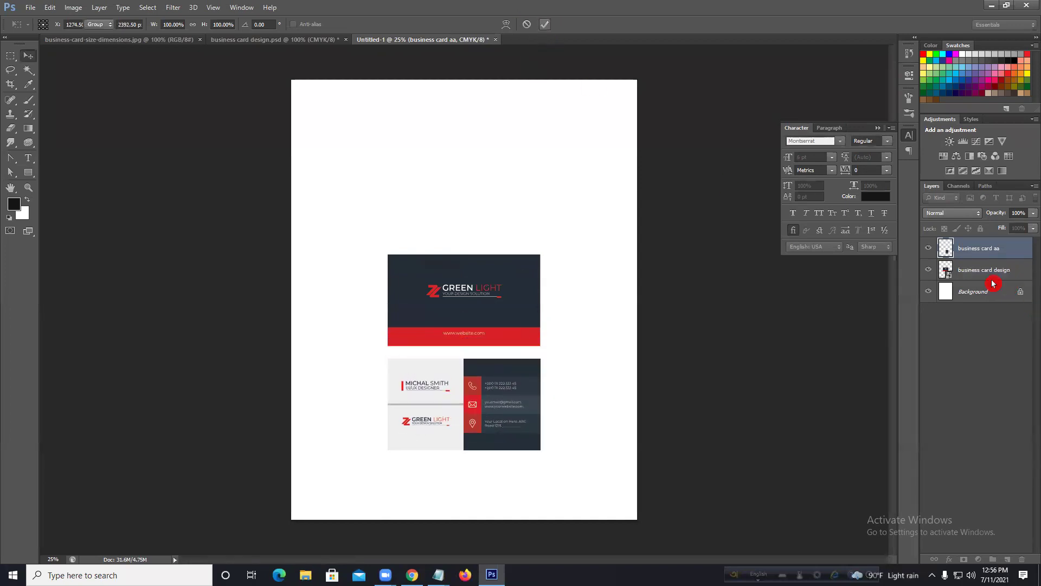
left_click(981, 272, "shift")
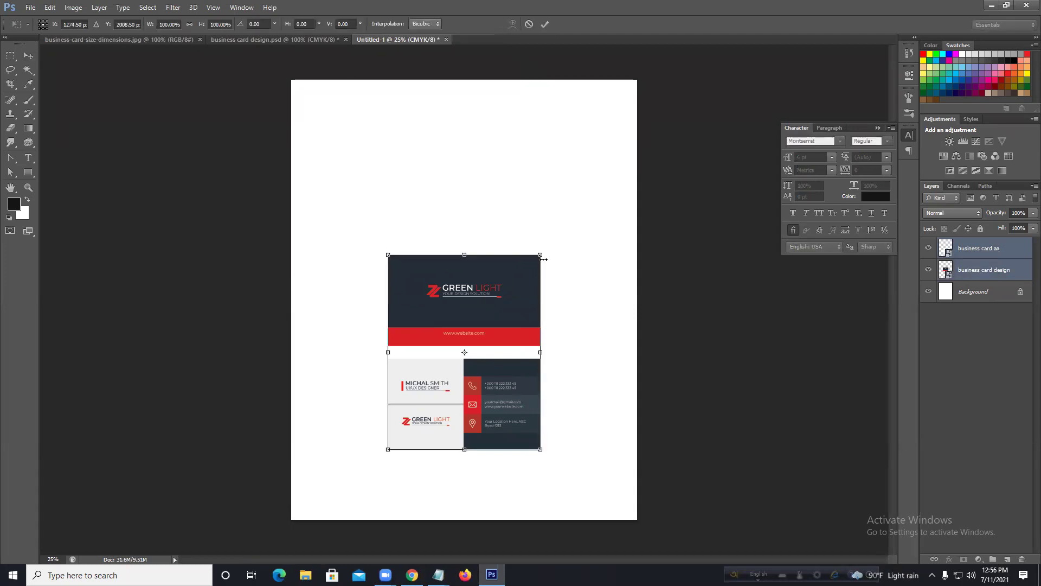
Step: Scale both cards to about 160% and move them up on the page
left_click_drag(539, 254, 610, 217)
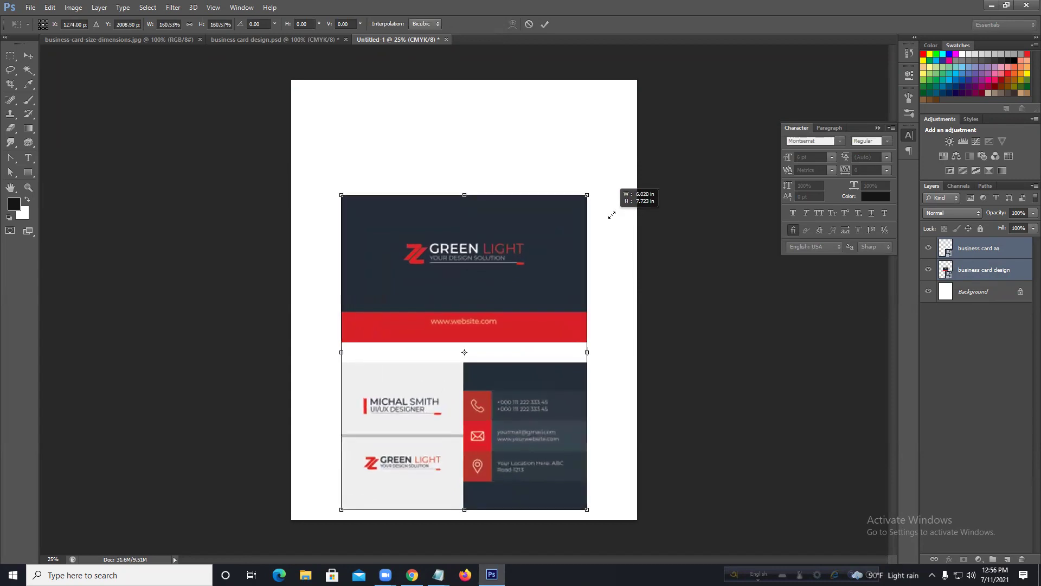
left_click_drag(526, 286, 526, 260)
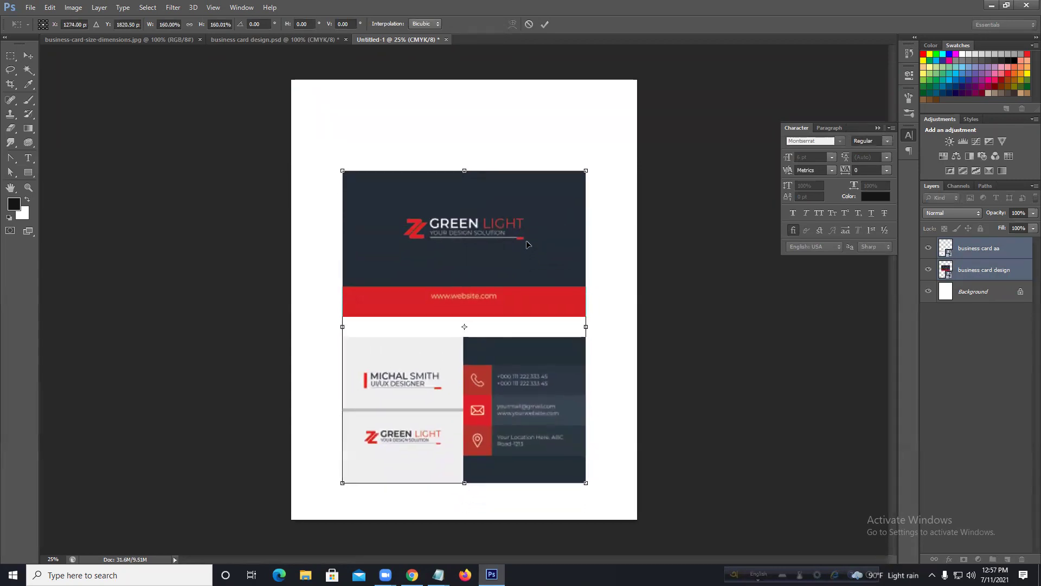
left_click(545, 24)
scroll(455, 330, "up", 2)
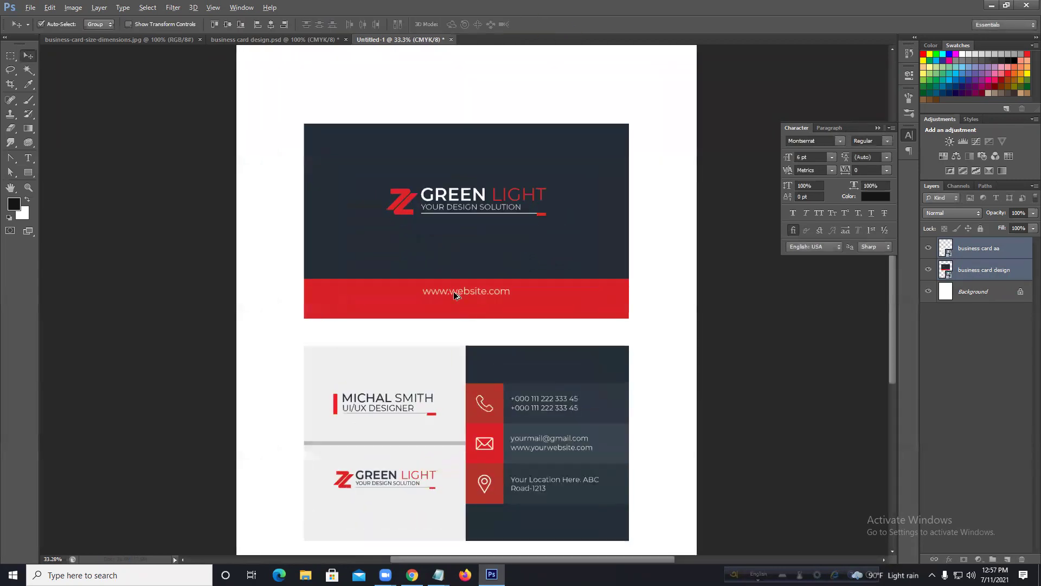
scroll(456, 285, "up", 2)
scroll(504, 309, "up", 2)
scroll(546, 274, "down", 4)
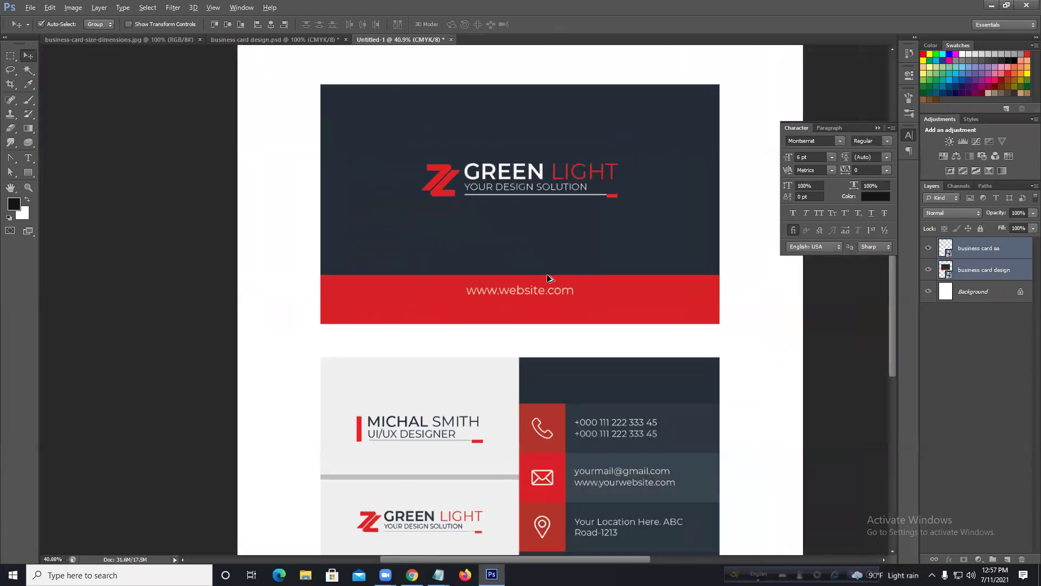
scroll(687, 329, "down", 2)
scroll(686, 324, "right", 1)
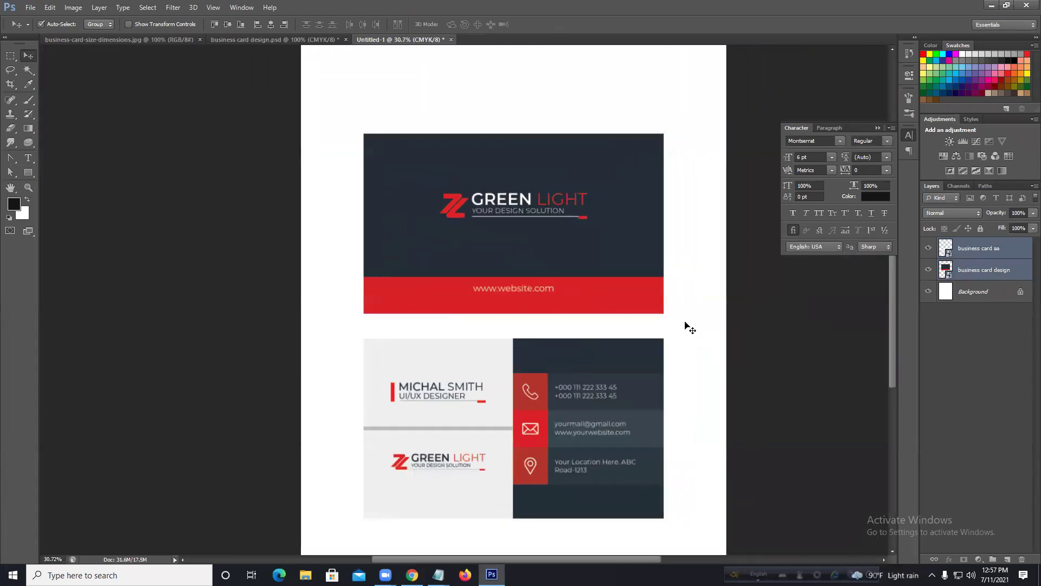
Step: Shift both cards up toward the page centre with the Move tool
left_click(985, 293, "shift")
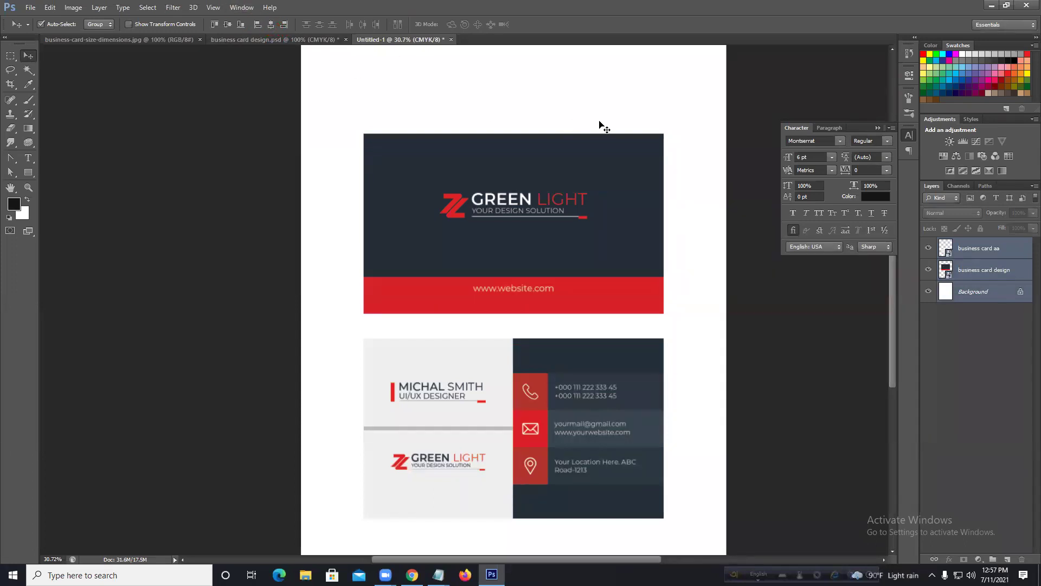
scroll(596, 103, "down", 1)
scroll(278, 145, "down", 1)
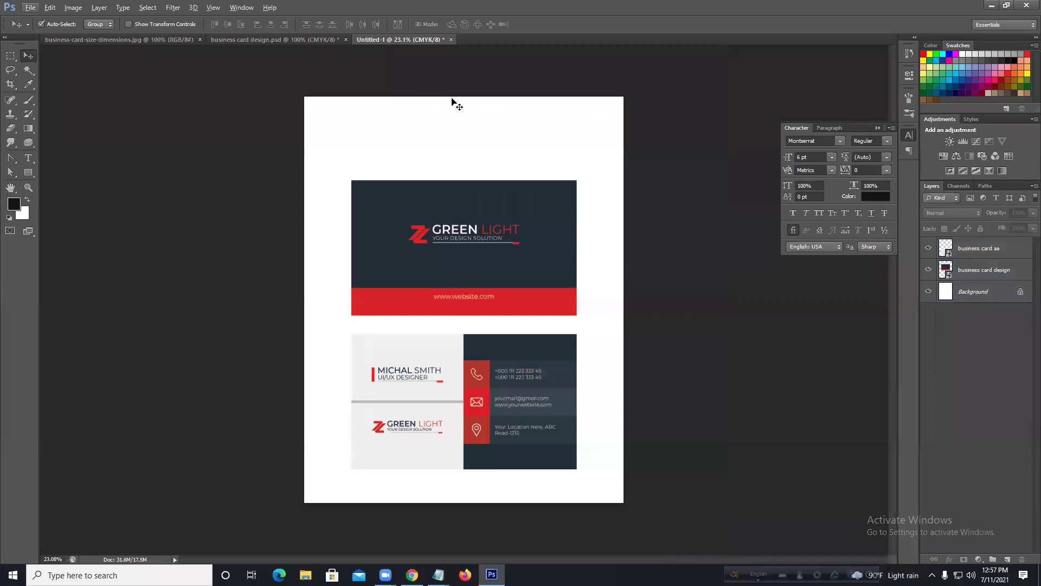
left_click_drag(530, 193, 471, 249)
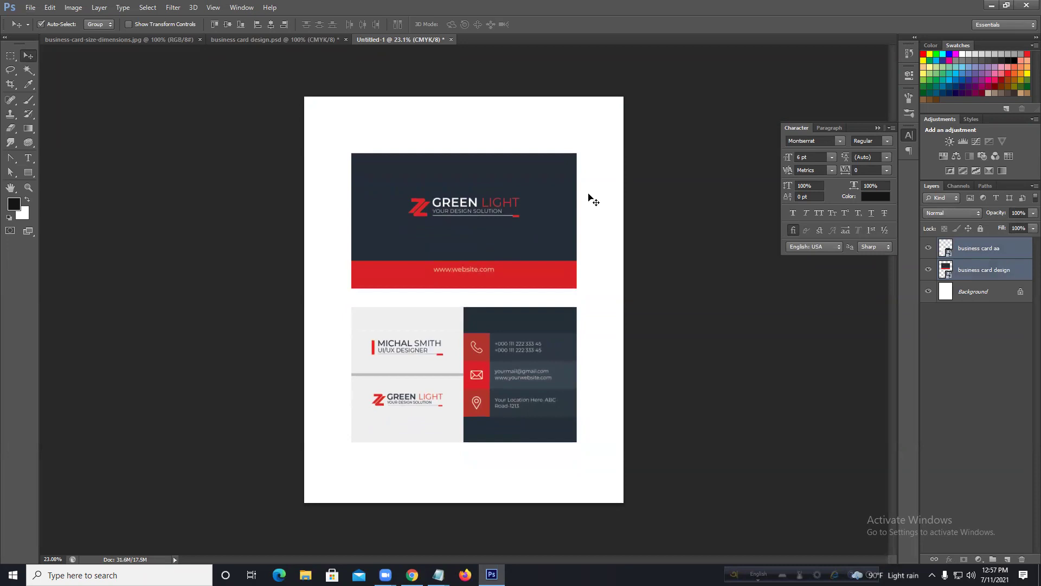
scroll(494, 237, "up", 1)
left_click_drag(462, 115, 567, 324)
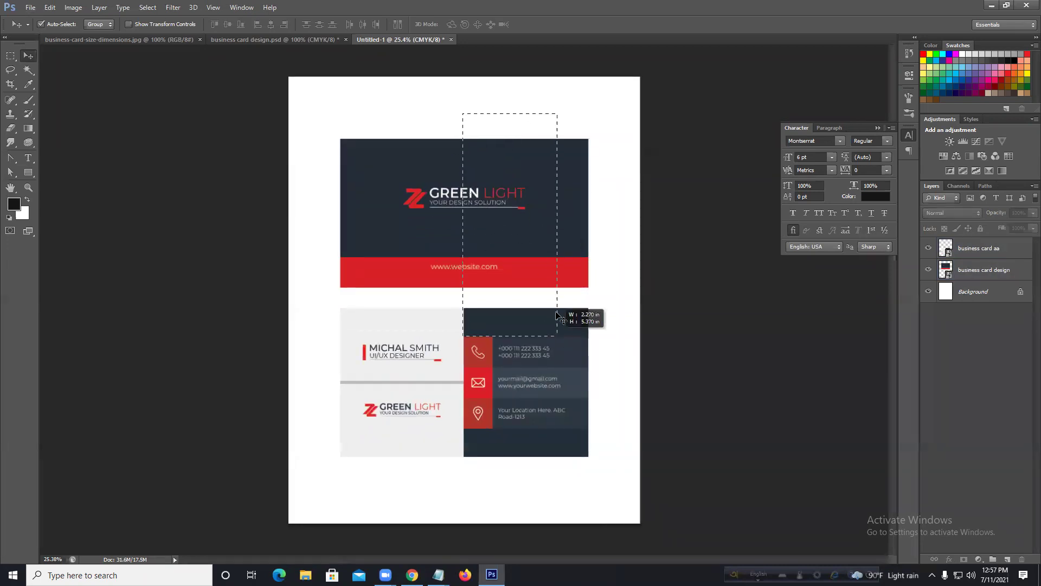
Step: Give the front card a drop shadow with distance 20 and spread 28
double_click(1007, 270)
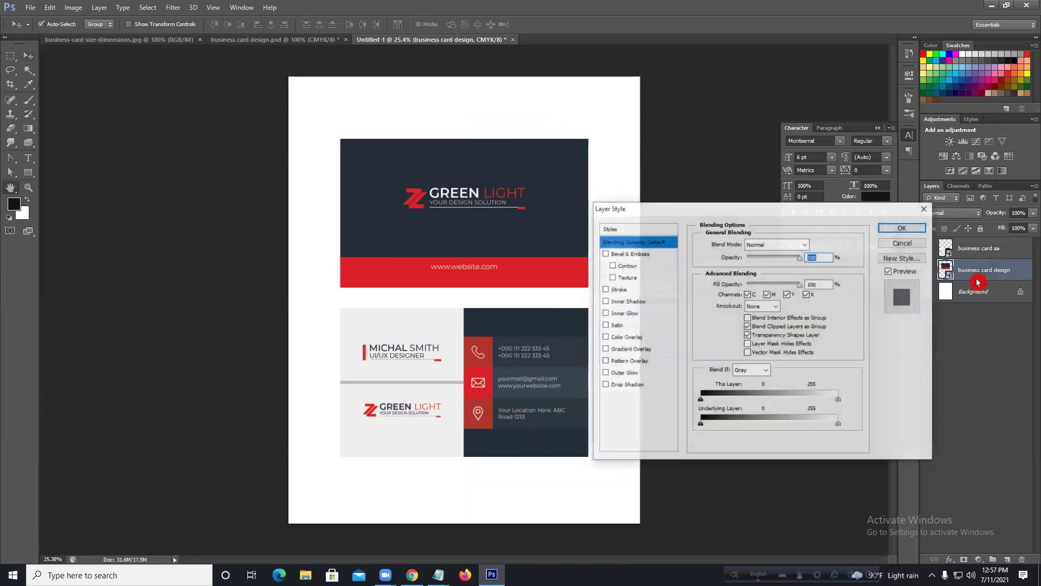
left_click(633, 385)
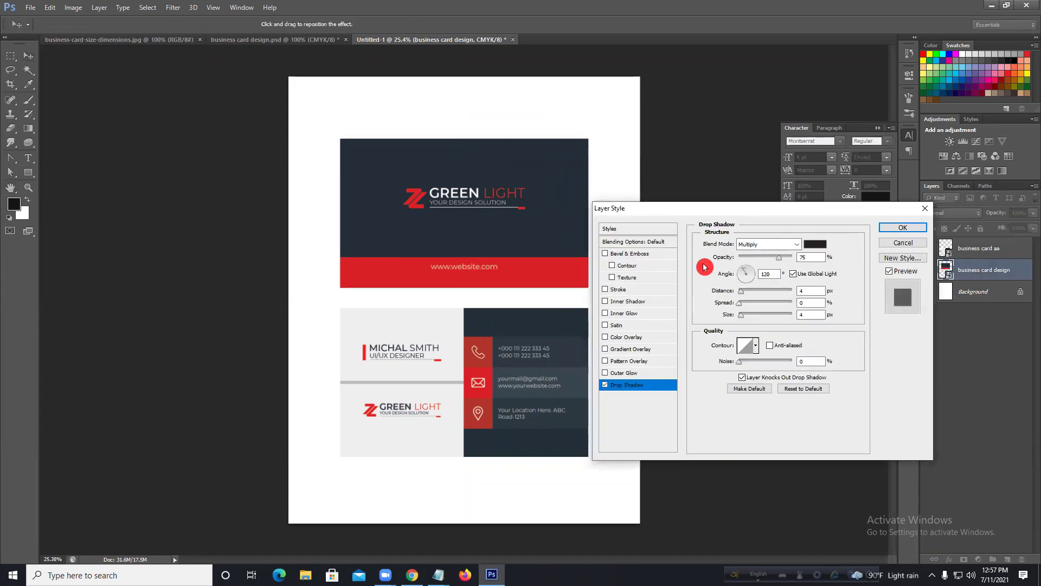
left_click_drag(743, 293, 753, 316)
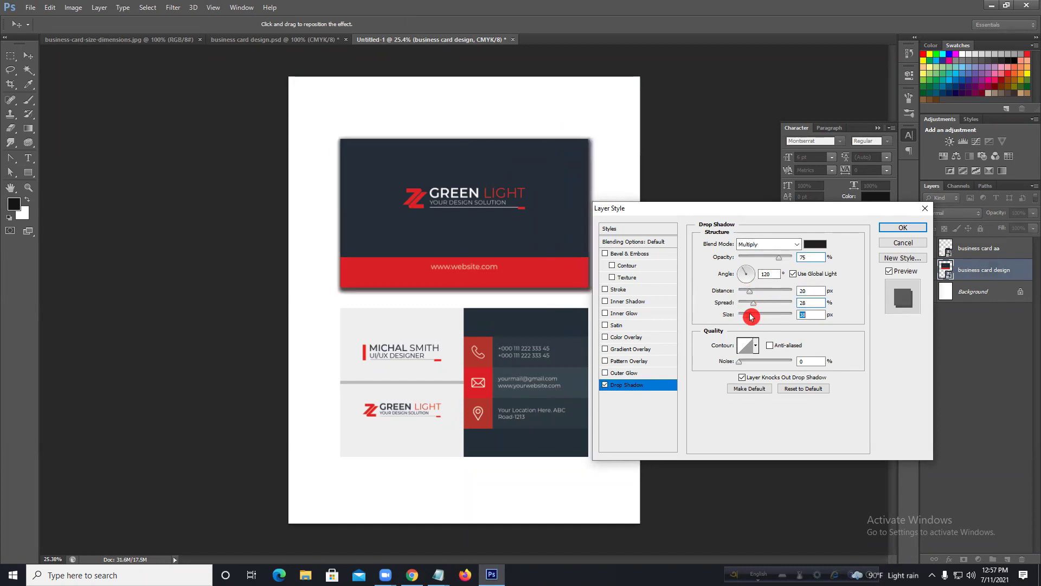
left_click(902, 227)
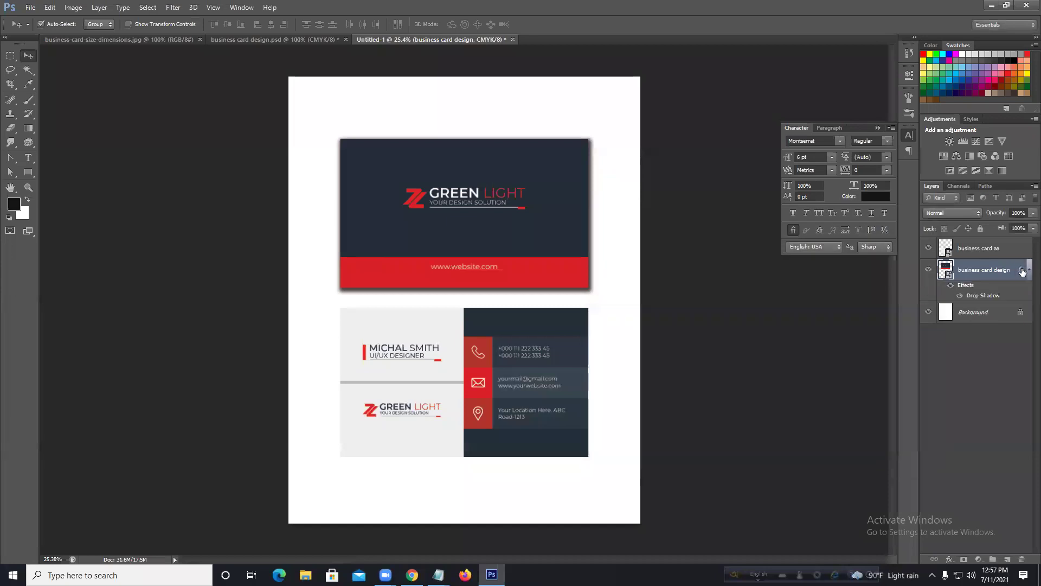
Step: Copy the front card's layer style and paste it onto the 'business card aa' layer
right_click(1024, 271)
left_click(1004, 271)
right_click(1005, 267)
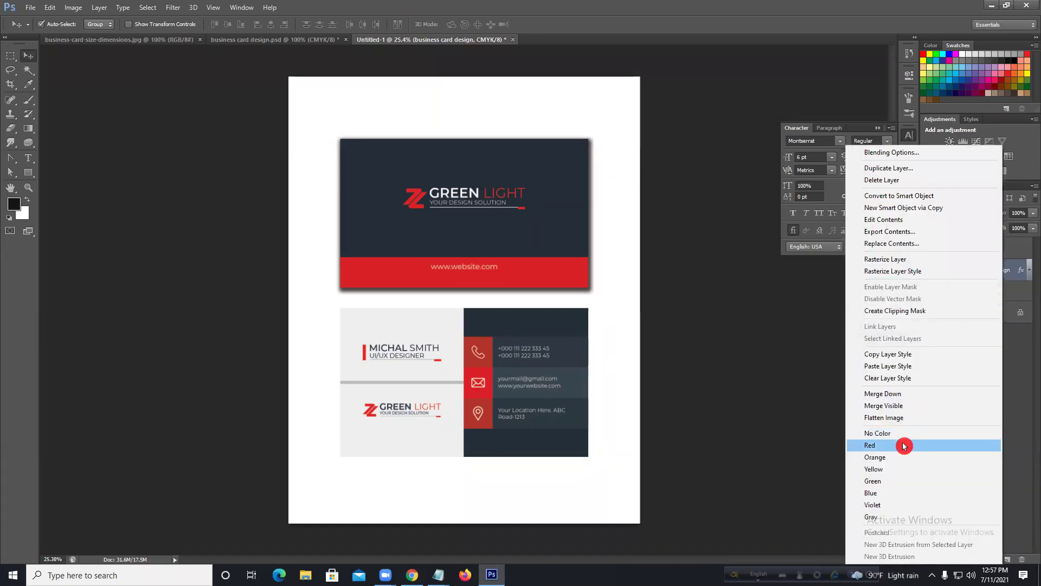
left_click(889, 354)
left_click(994, 249)
right_click(994, 245)
left_click(953, 367)
left_click(729, 379)
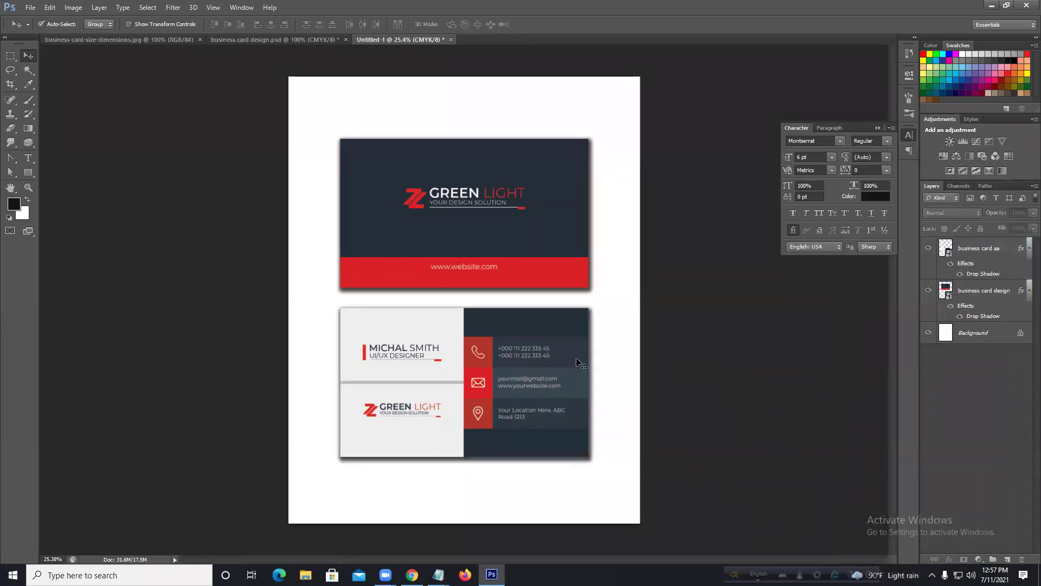
scroll(576, 360, "down", 1)
Step: Add a Solid Color fill layer above the white background, trying blue and magenta hues
left_click(986, 333)
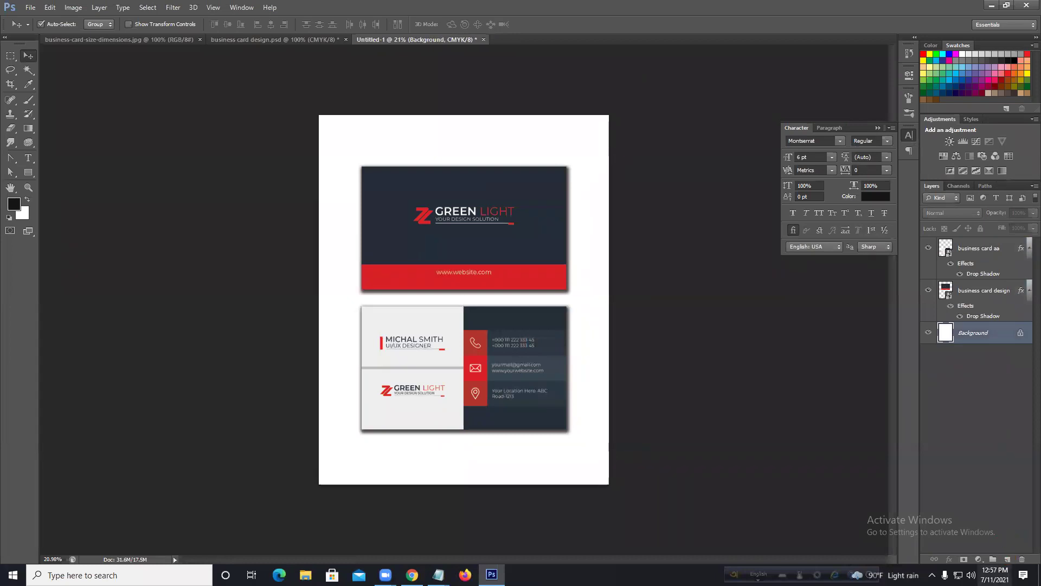
left_click(979, 559)
left_click(967, 324)
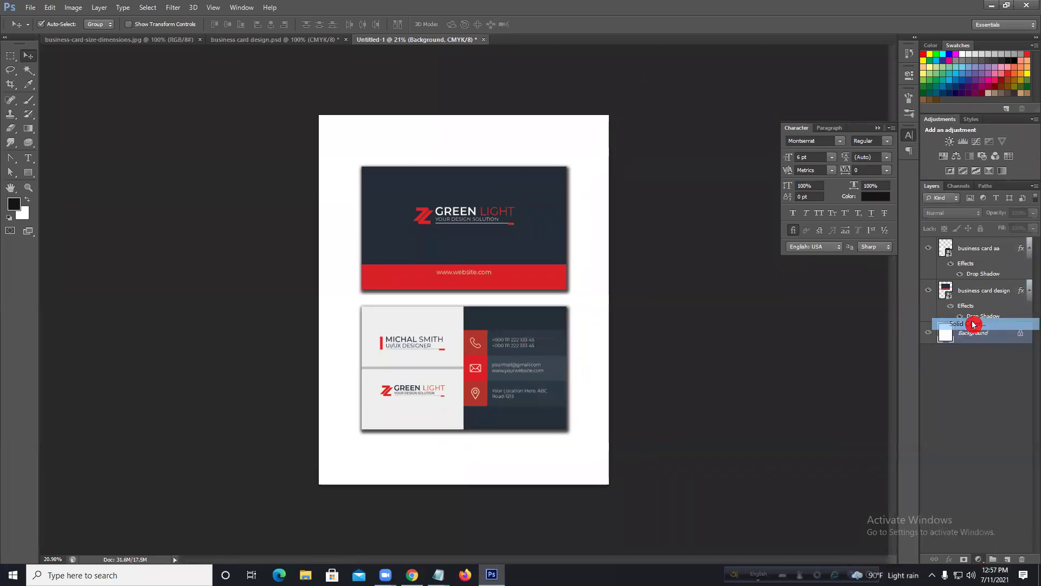
left_click(794, 441)
left_click_drag(849, 466, 849, 481)
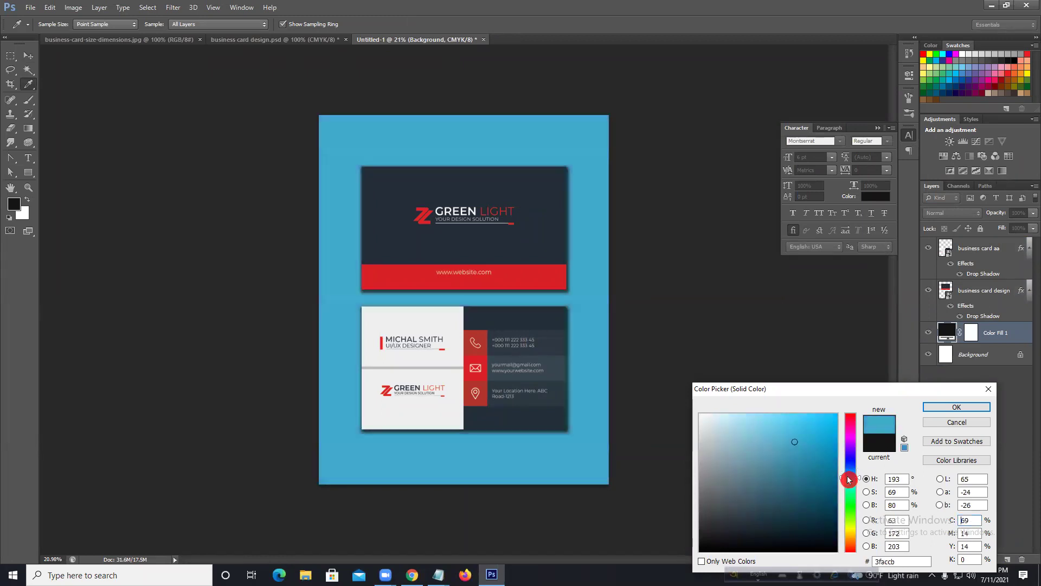
left_click(797, 416)
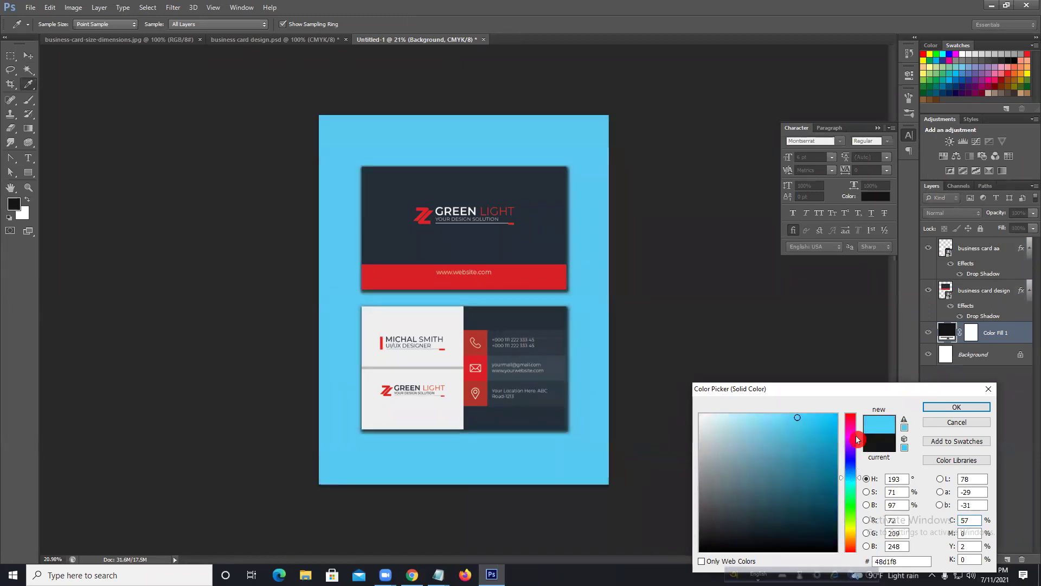
left_click(849, 423)
left_click(806, 459)
left_click(798, 453)
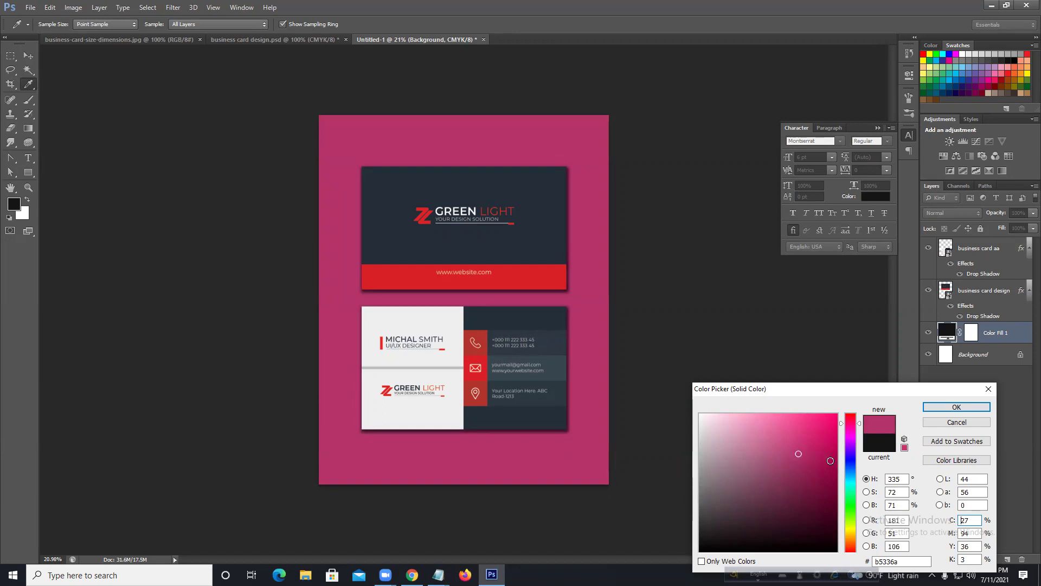
Step: Settle the fill colour on light blue #7bc2ff after trying teal and orange
left_click(851, 493)
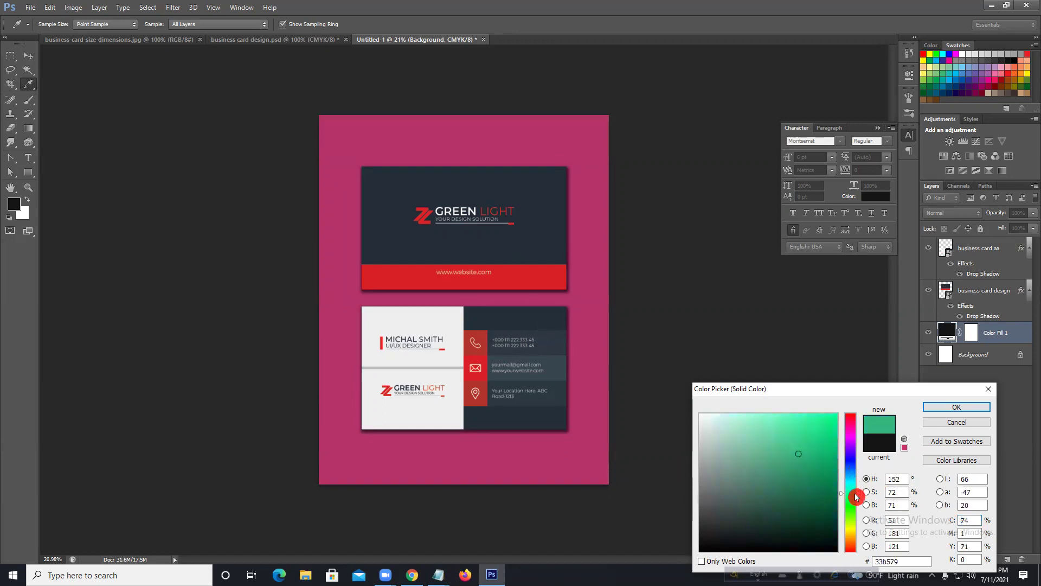
left_click(817, 442)
left_click_drag(851, 491, 852, 484)
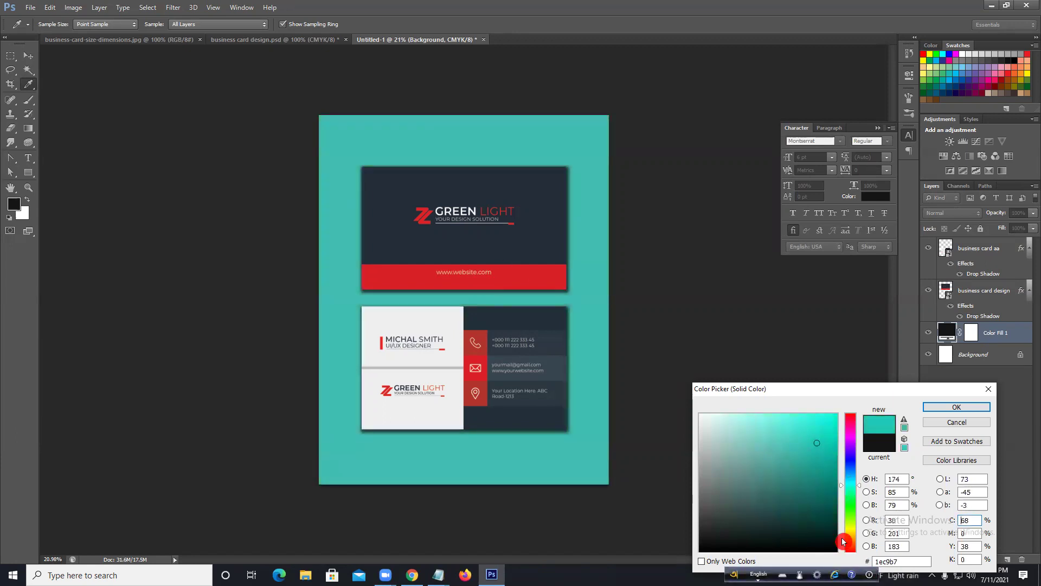
left_click_drag(858, 533, 858, 542)
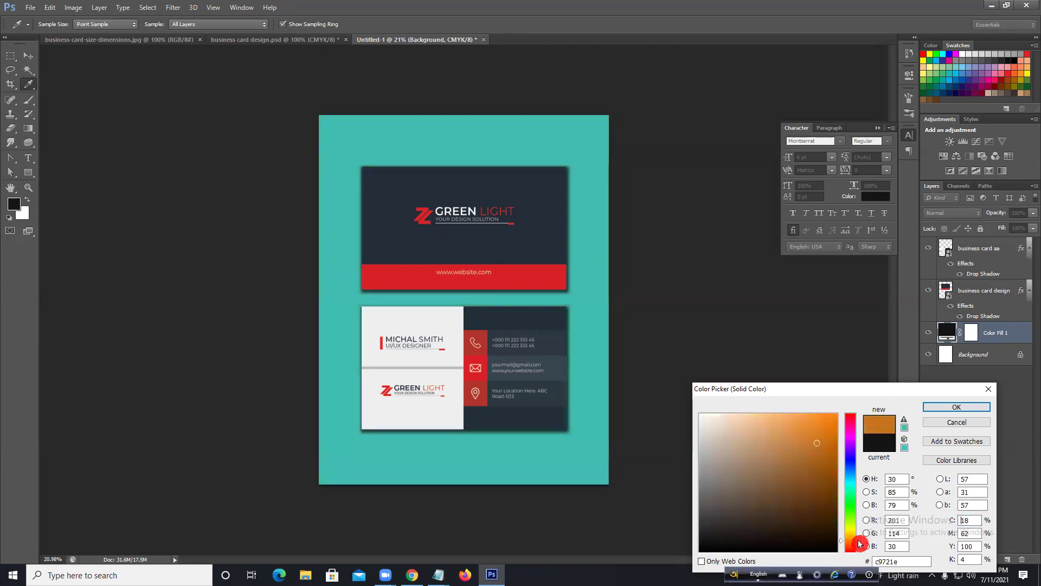
left_click_drag(825, 435, 825, 419)
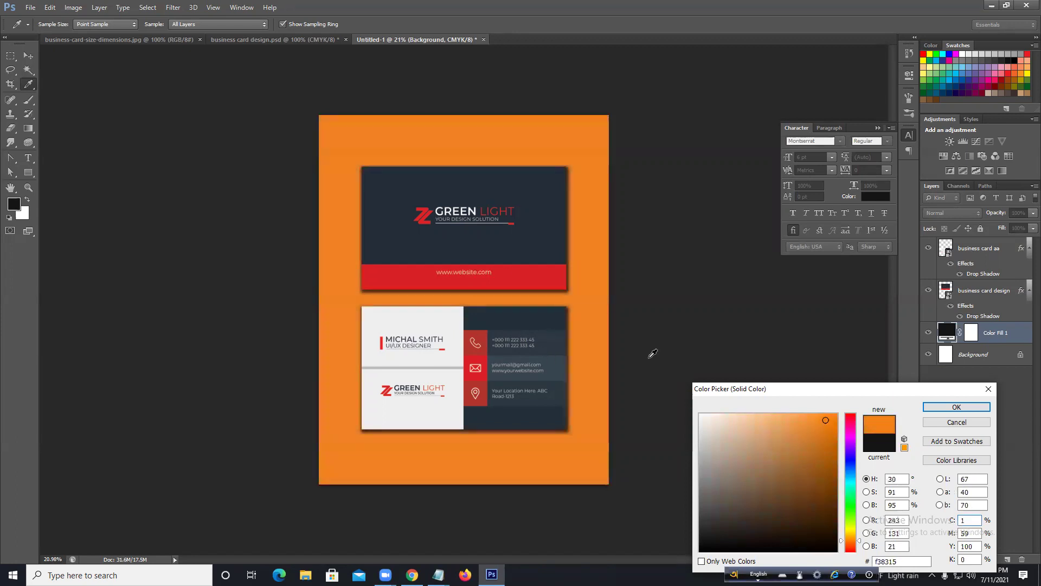
left_click_drag(851, 457, 852, 472)
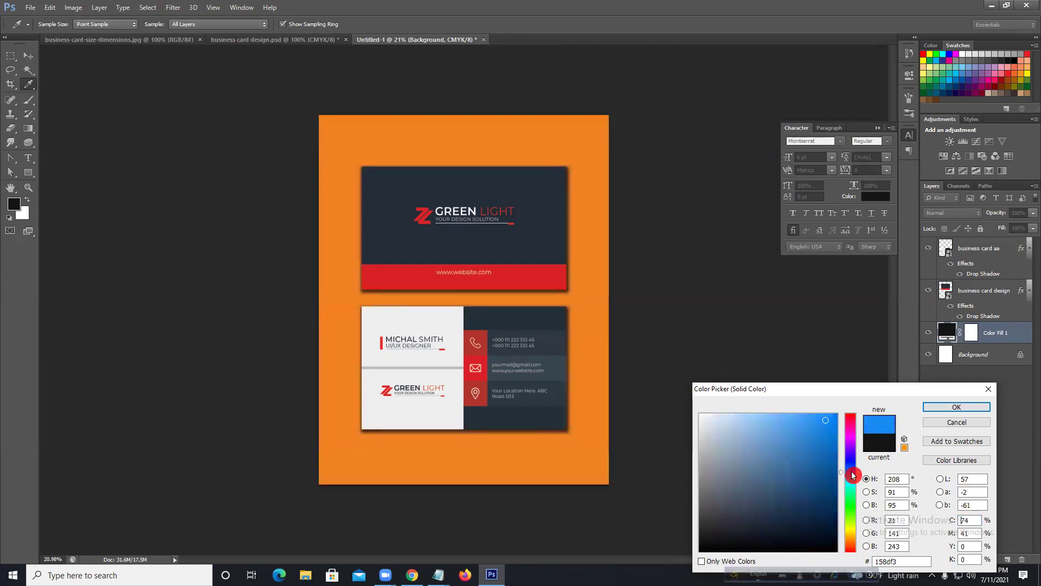
mouse_move(805, 424)
left_mouse_down()
mouse_move(798, 413)
mouse_move(771, 413)
left_mouse_up()
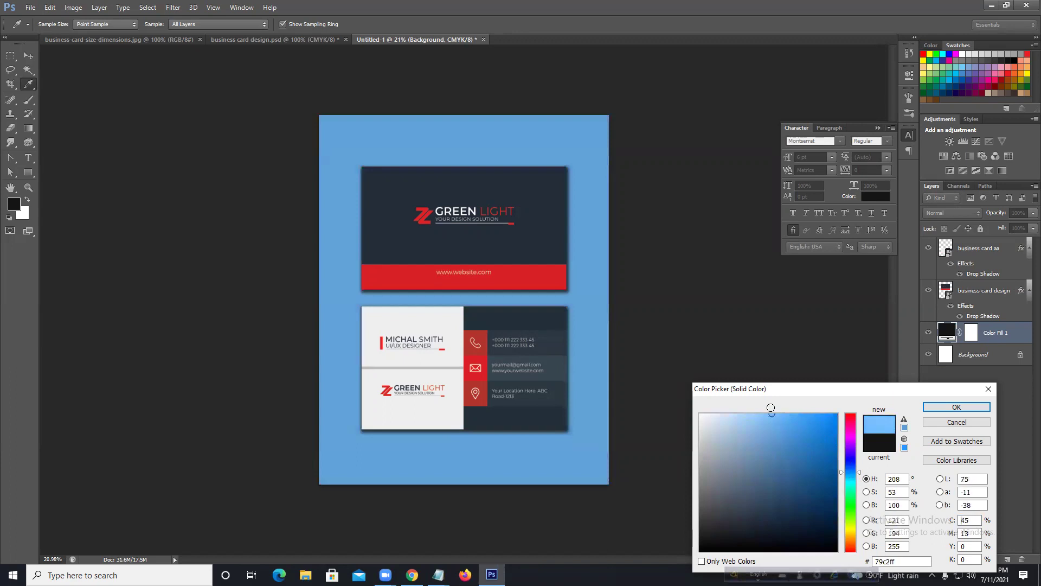
left_click(952, 410)
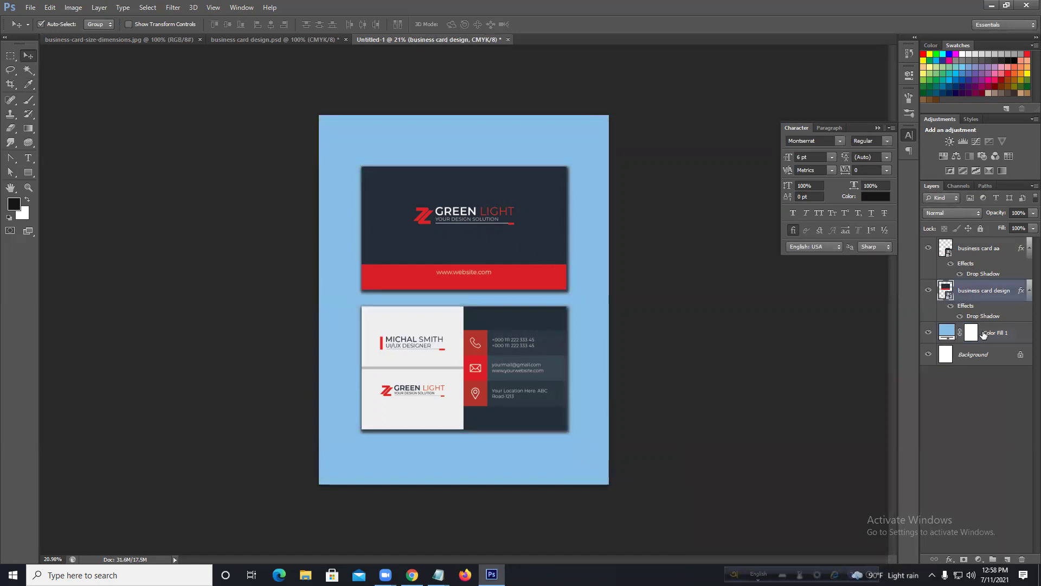
Step: Widen the canvas on both sides with the Crop tool into a near-square
left_click(35, 11)
left_click(442, 111)
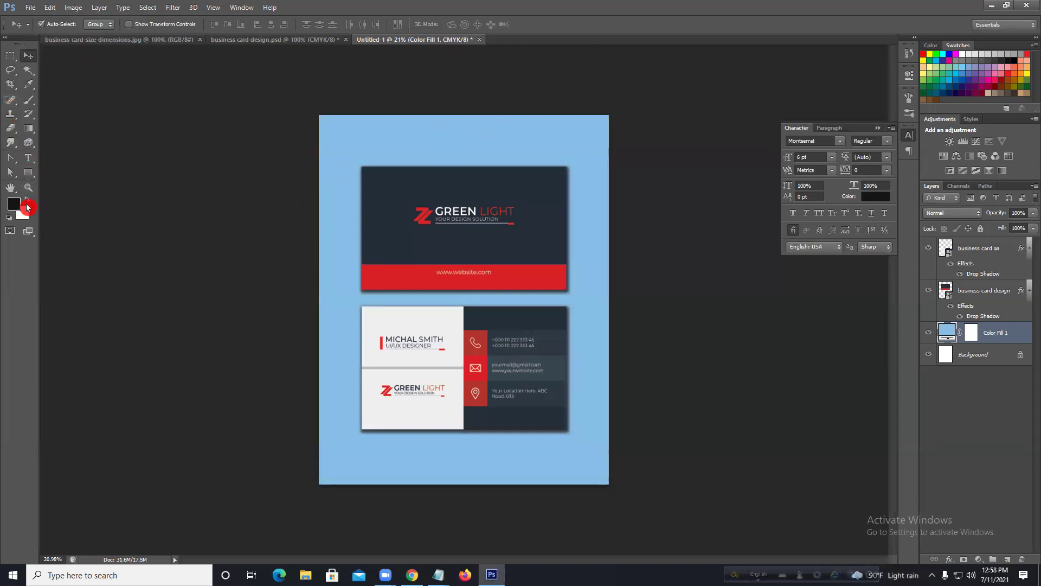
left_click(10, 83)
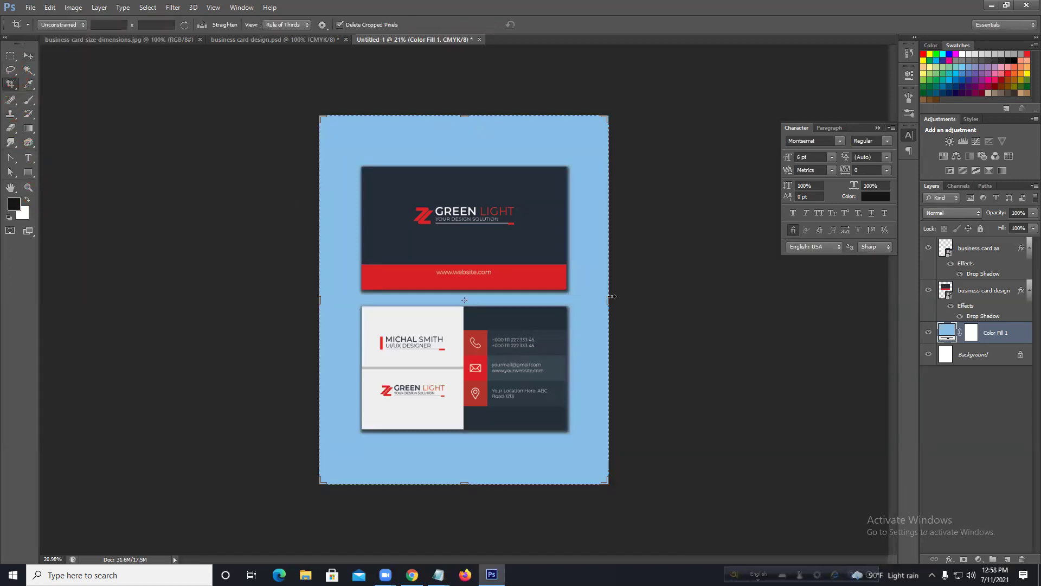
left_click_drag(610, 299, 656, 299)
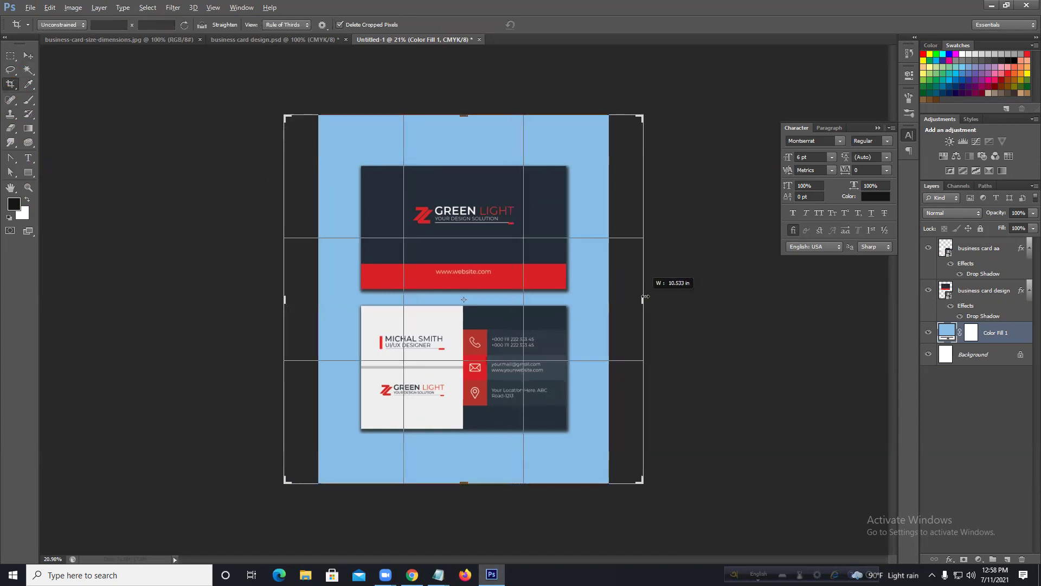
left_click(546, 26)
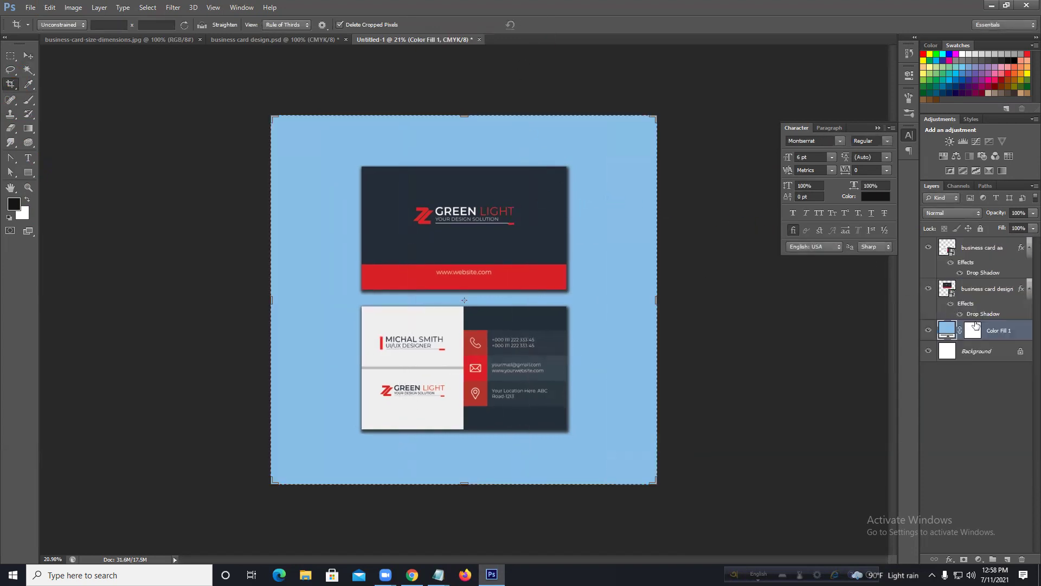
Step: Spread the two cards further apart and delete the Color Fill 1 layer
left_click(28, 55)
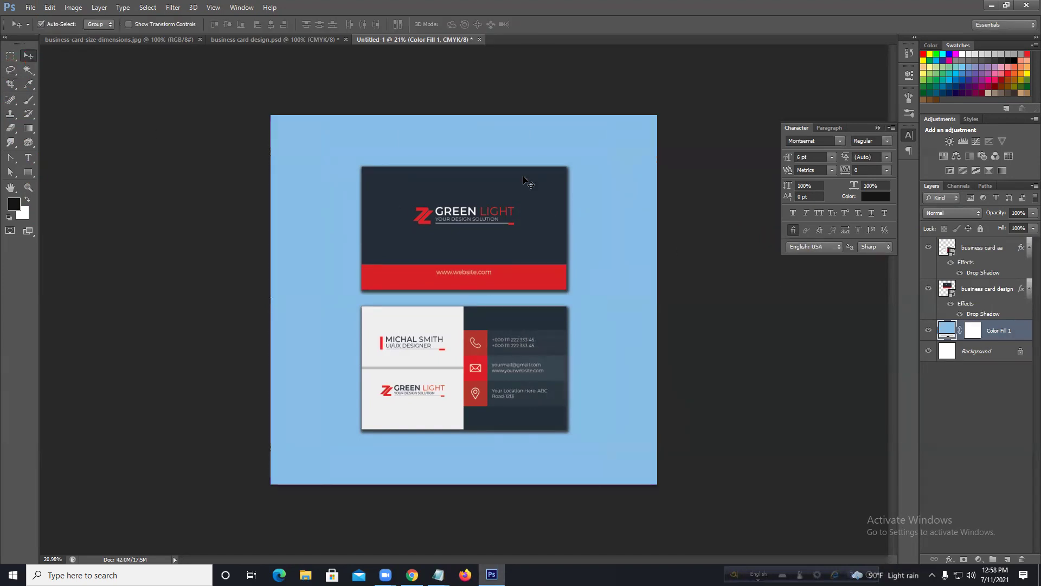
left_click_drag(474, 340, 474, 351)
left_click_drag(477, 275, 477, 262)
left_click(983, 340)
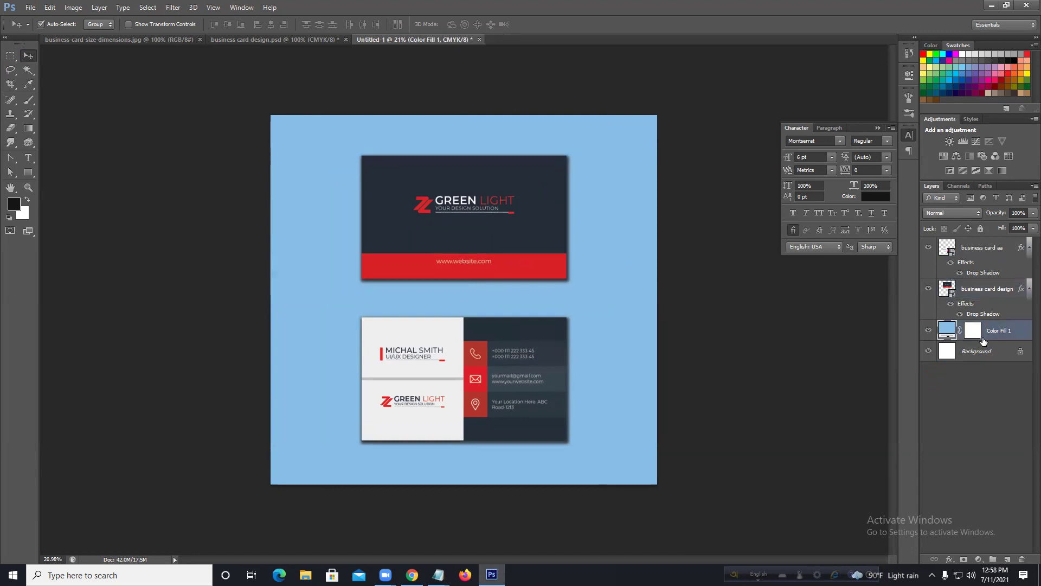
key("Delete")
Step: Draw a full-canvas red rectangle, delete its top-right corner, and move it behind both cards
left_click_drag(476, 261, 476, 270)
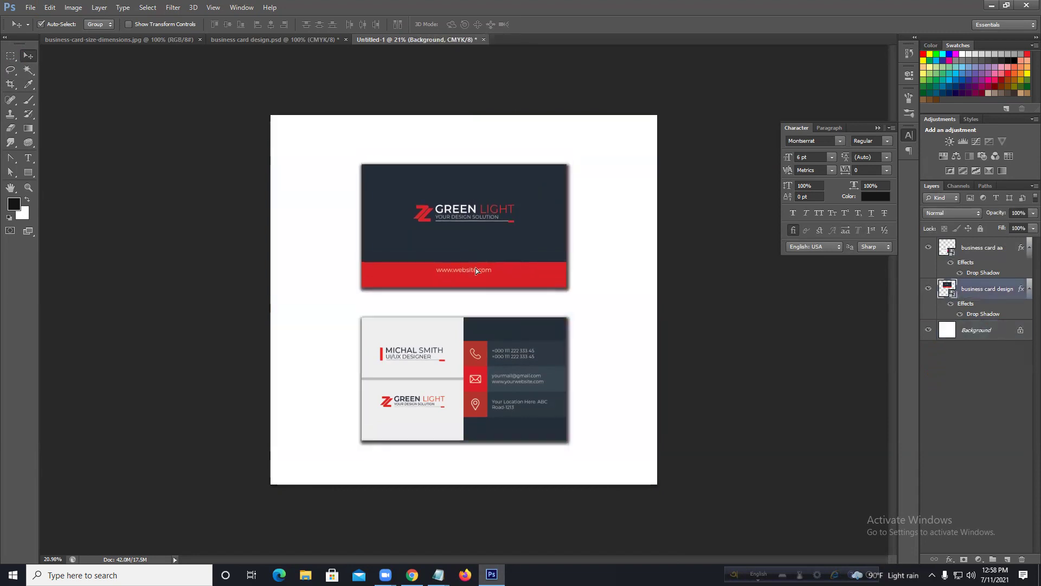
left_click(28, 173)
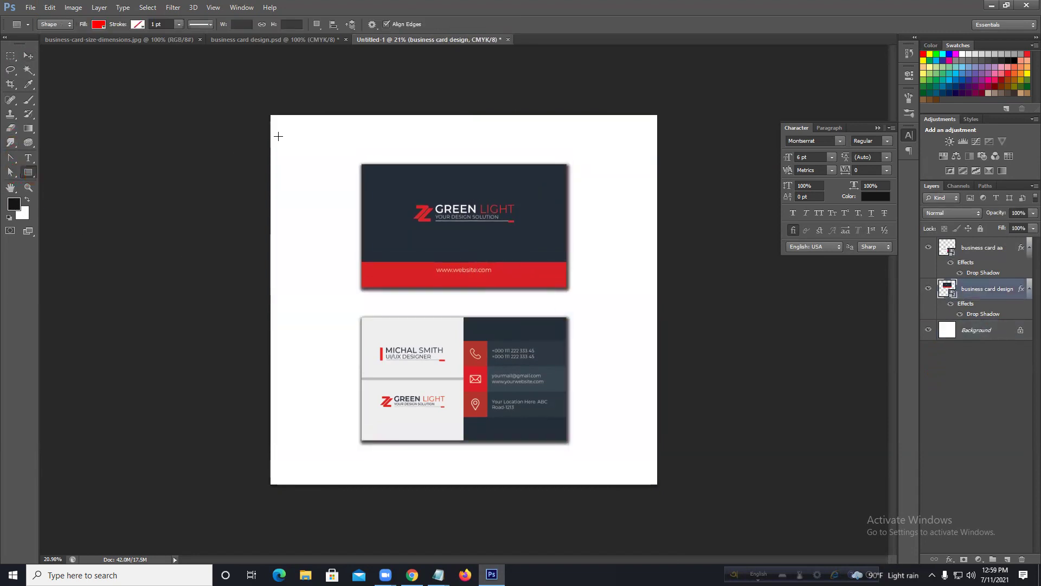
mouse_move(271, 115)
left_mouse_down()
mouse_move(622, 487)
mouse_move(658, 483)
left_mouse_up()
left_click(10, 172)
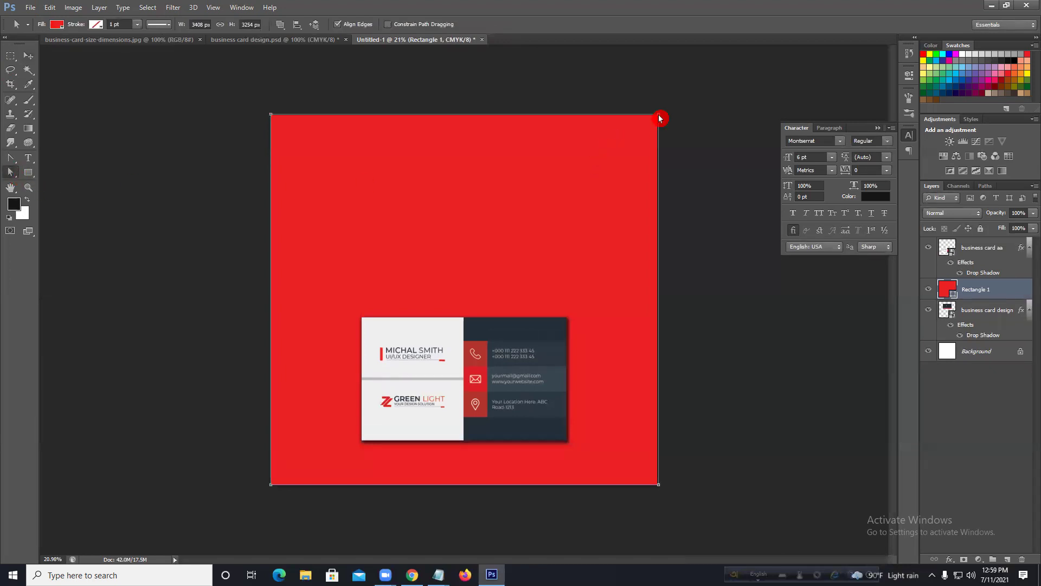
key("Delete")
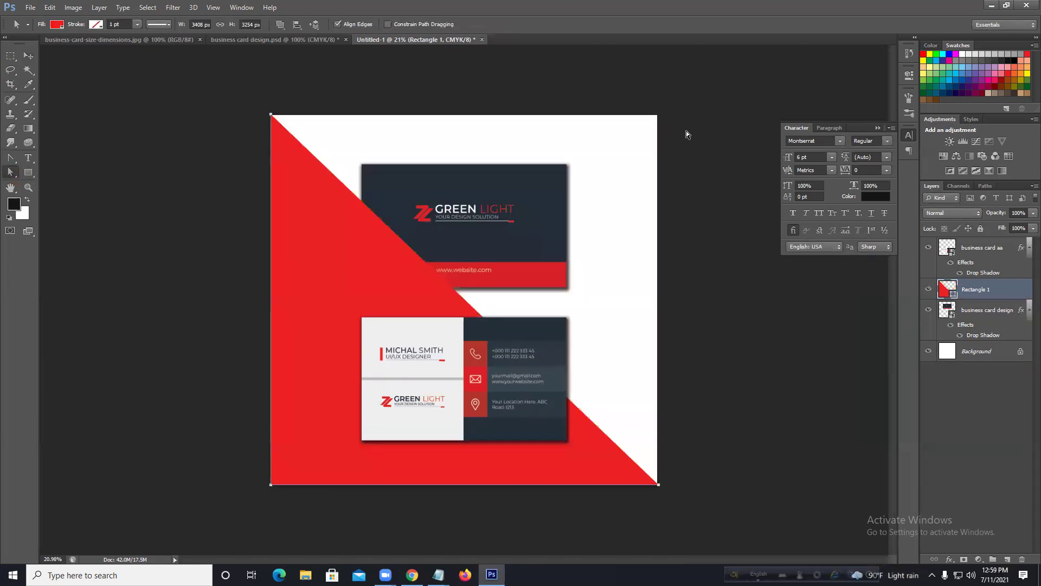
left_click(24, 60)
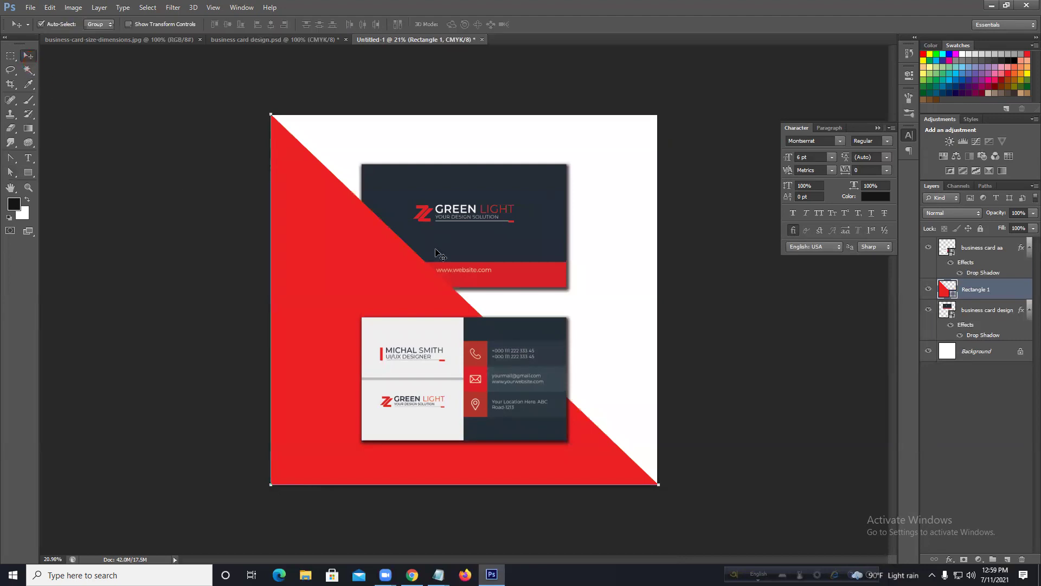
left_click_drag(1001, 291, 976, 341)
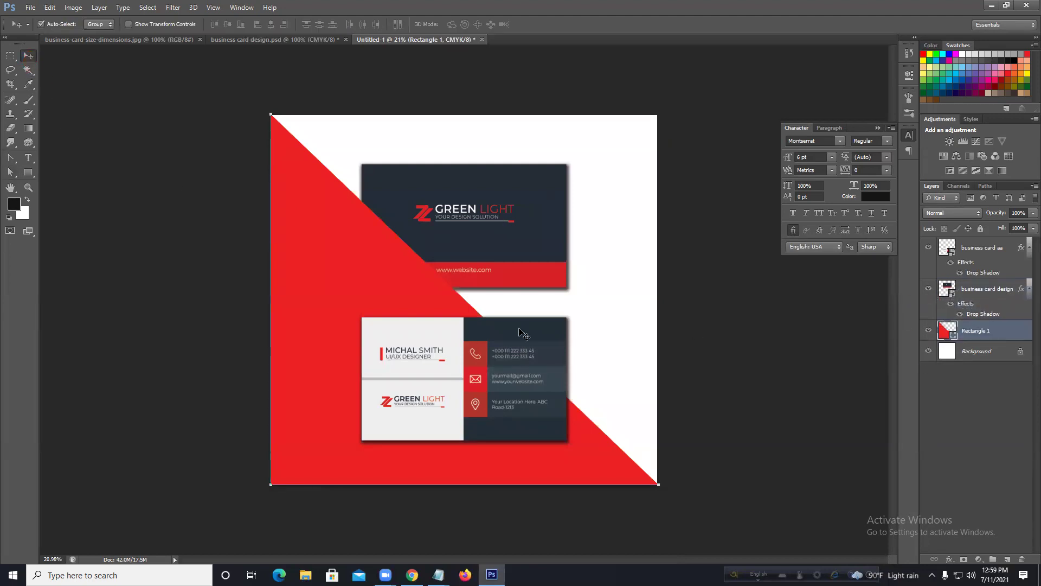
left_click(997, 375)
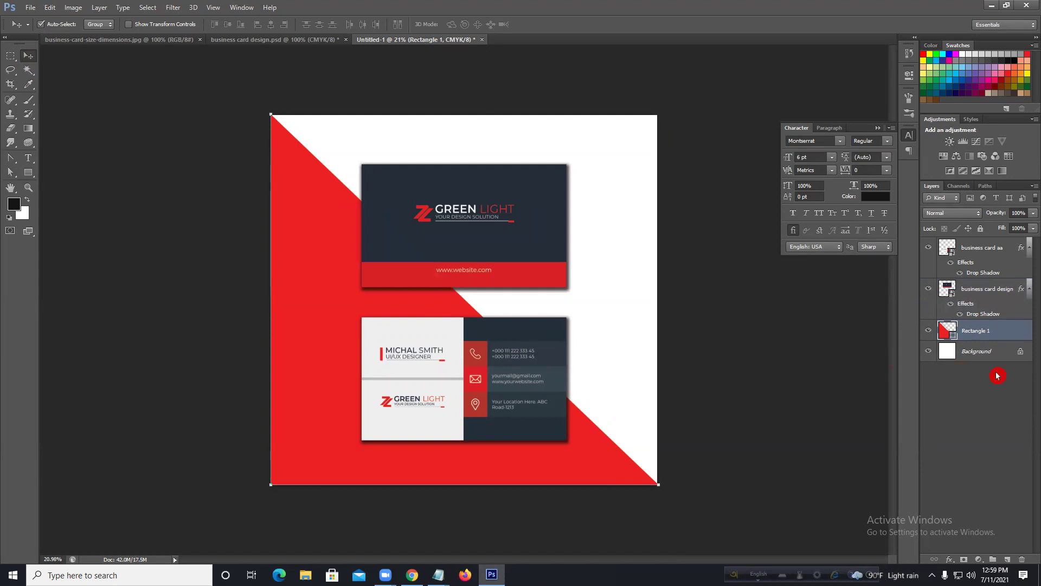
Step: Recolour the Rectangle 1 triangle to medium blue #5a8cb7
double_click(952, 337)
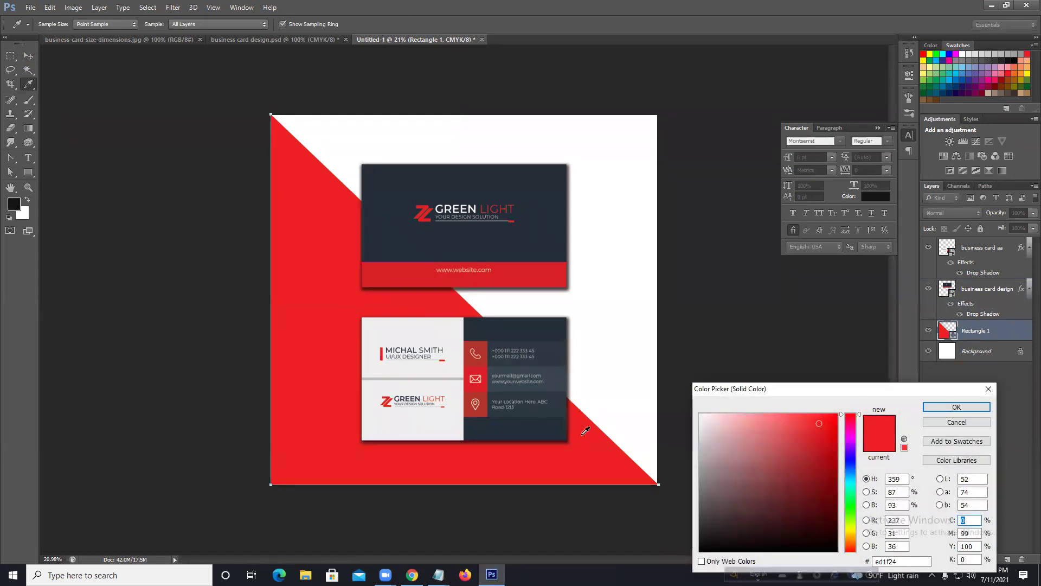
left_click(553, 431)
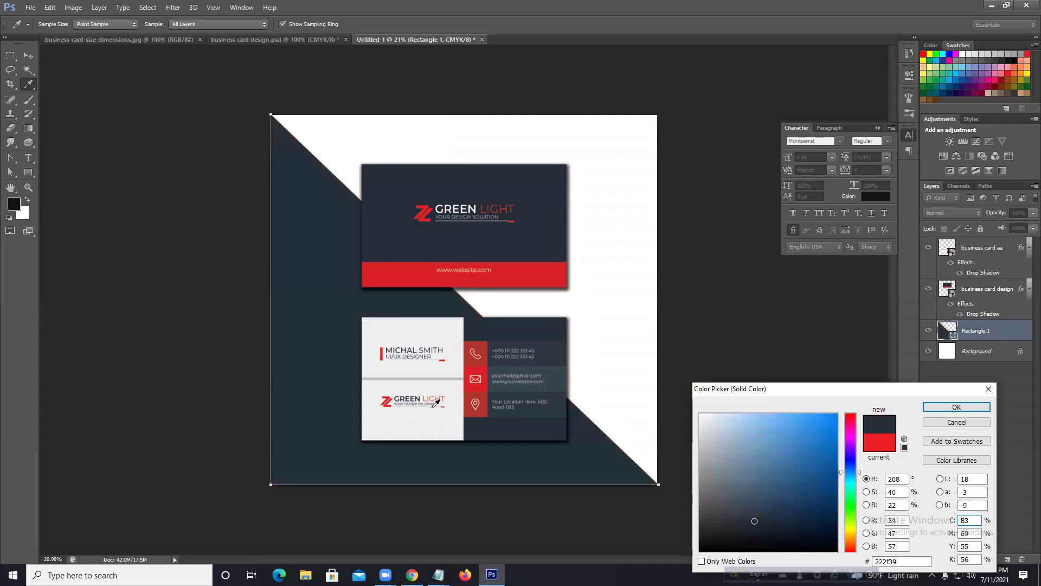
left_click(745, 469)
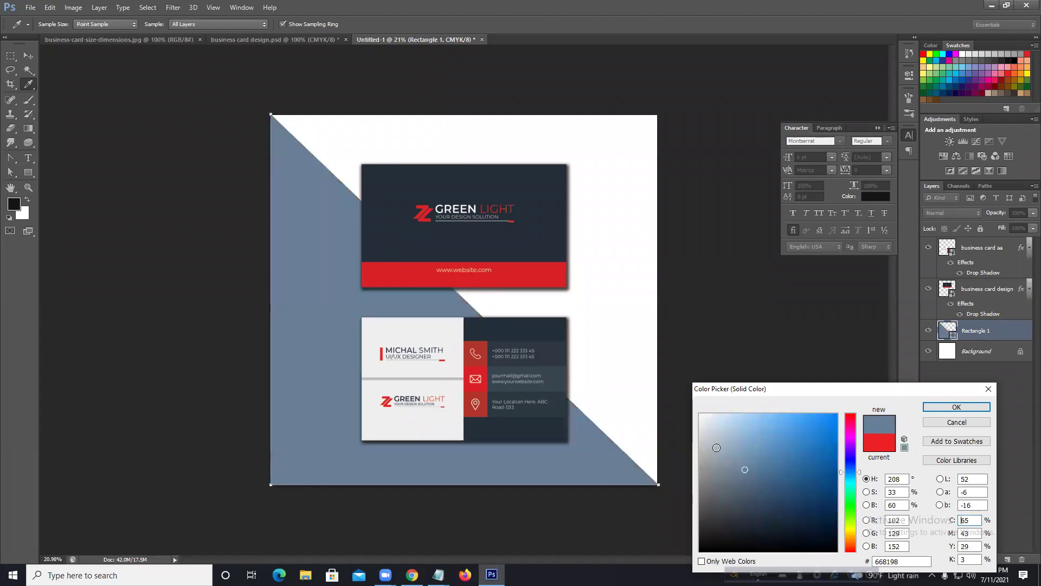
left_click_drag(765, 471, 769, 452)
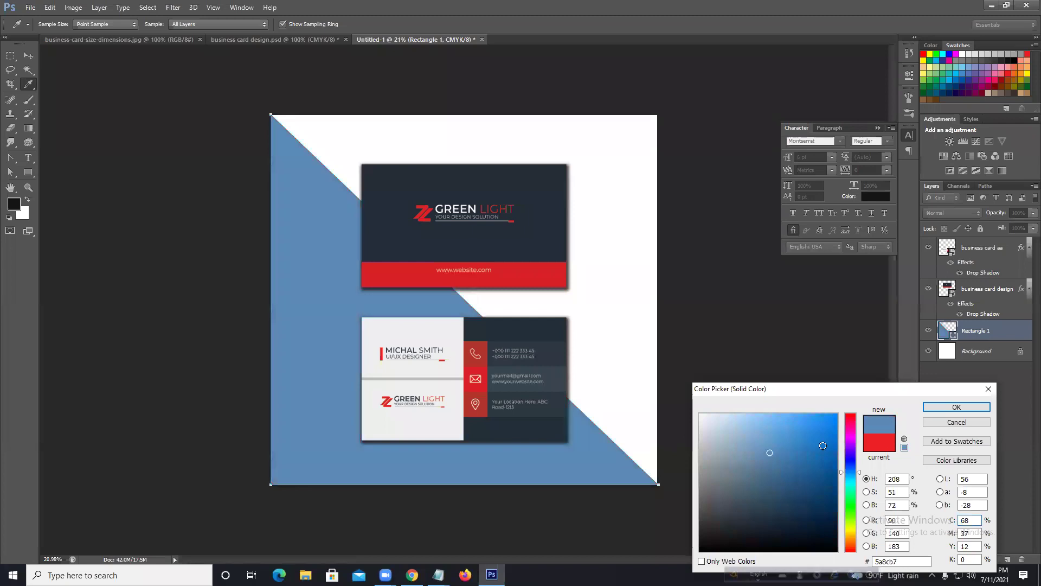
left_click(954, 408)
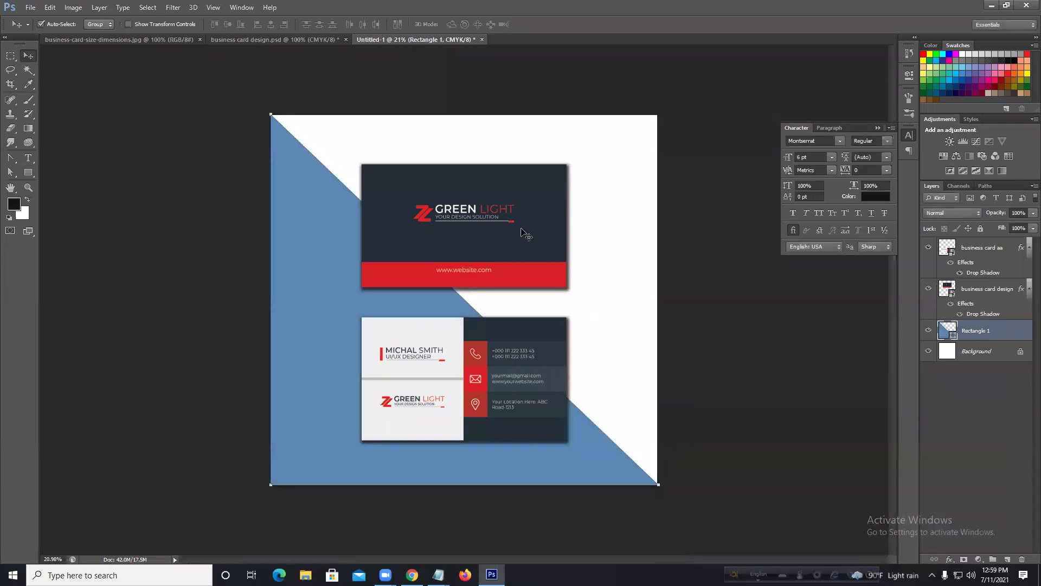
left_click(694, 227)
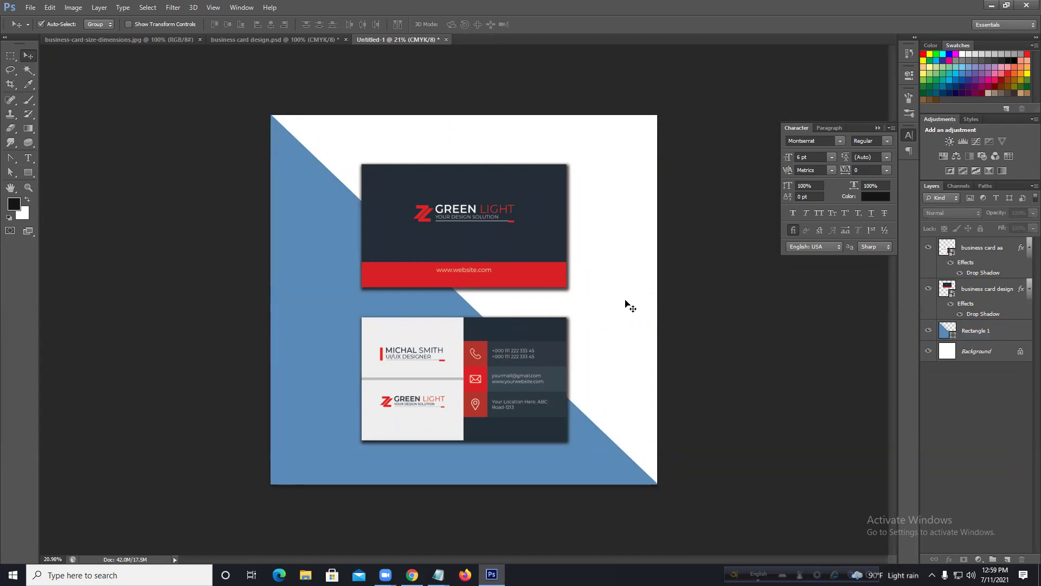
Step: Cancel a new-document dialog and switch to the Facebook group in Chrome
left_click(31, 8)
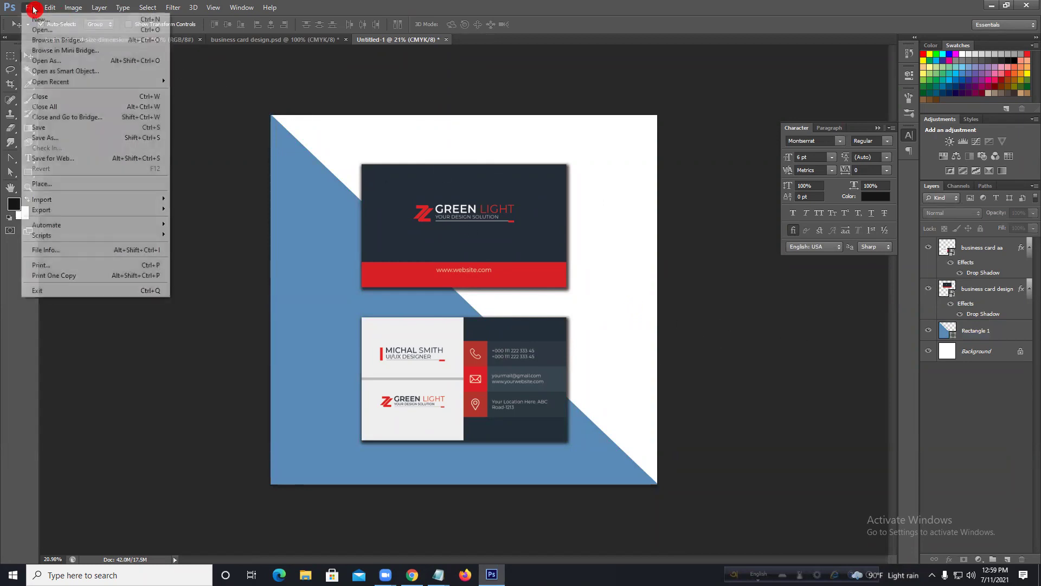
left_click(39, 20)
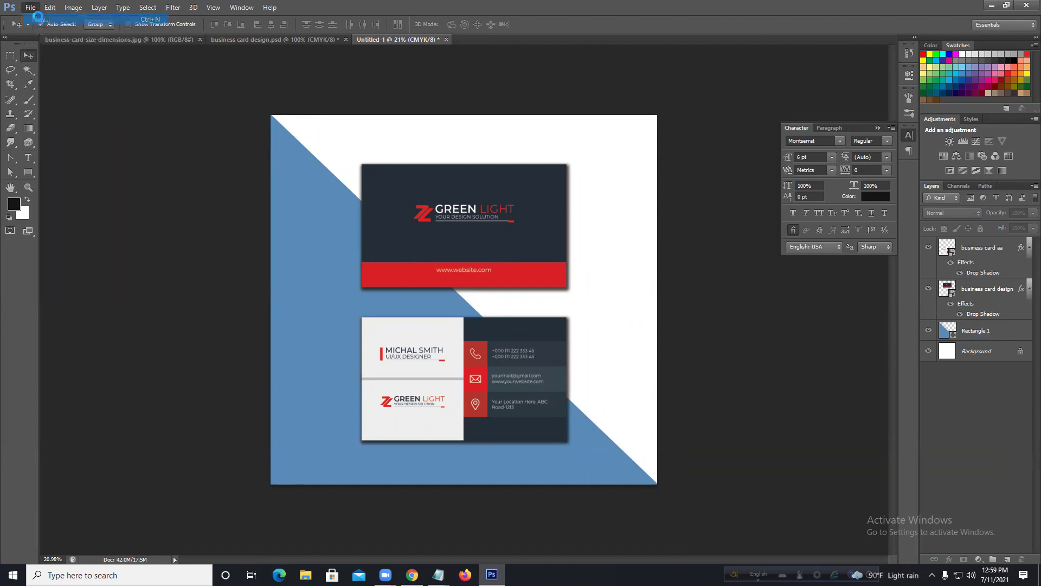
left_click(648, 231)
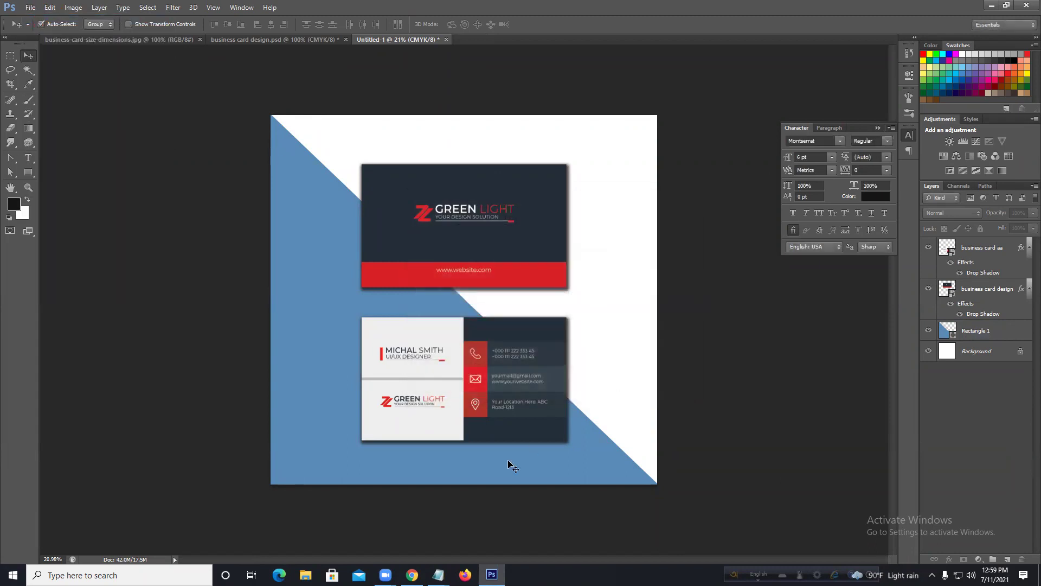
left_click(412, 575)
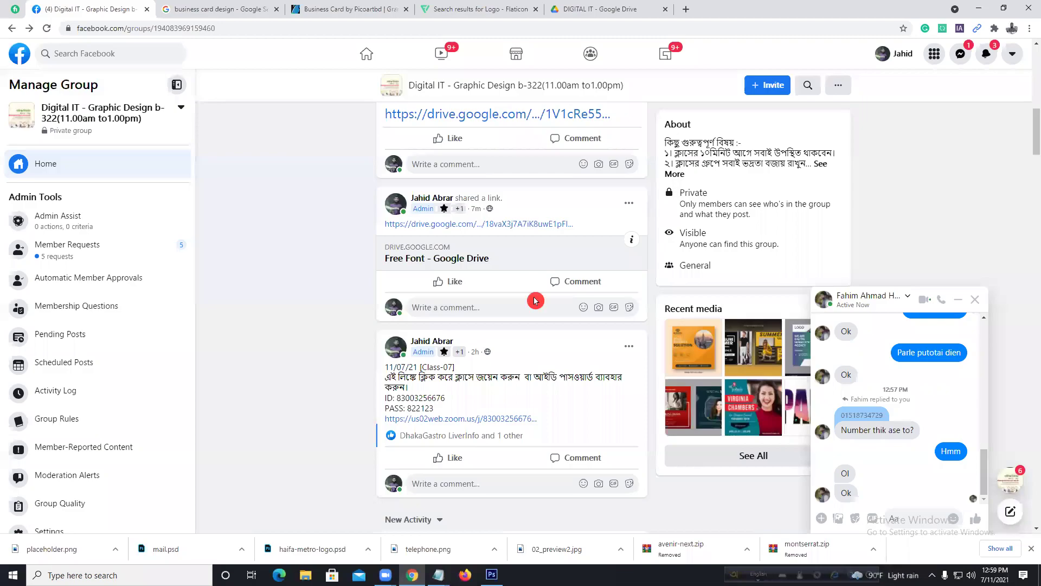
Step: Open freepik.com in a new Chrome tab and search for 'business card mockup'
left_click(974, 299)
left_click(688, 8)
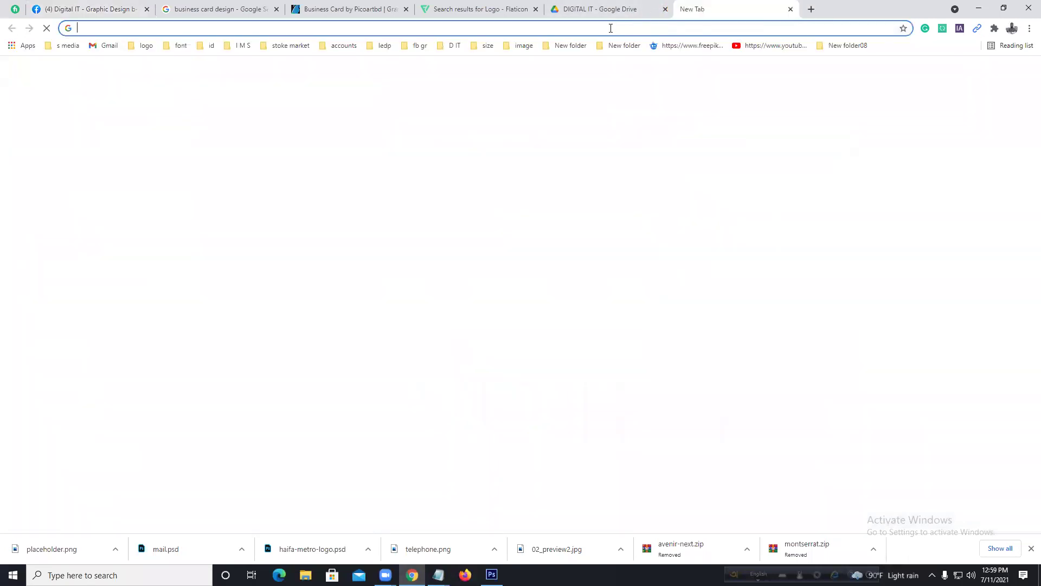
type("fre")
key("Return")
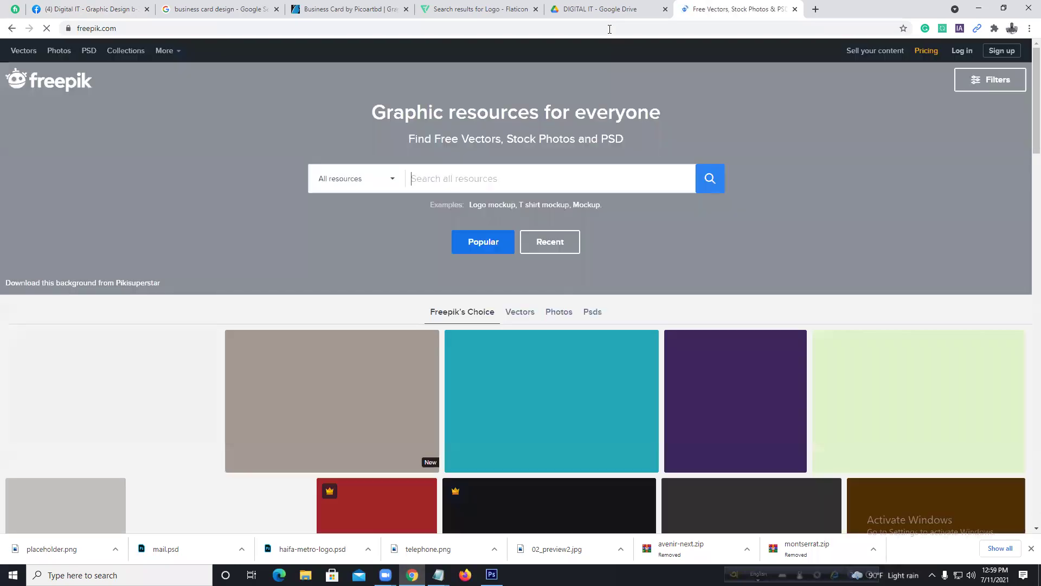
type("business")
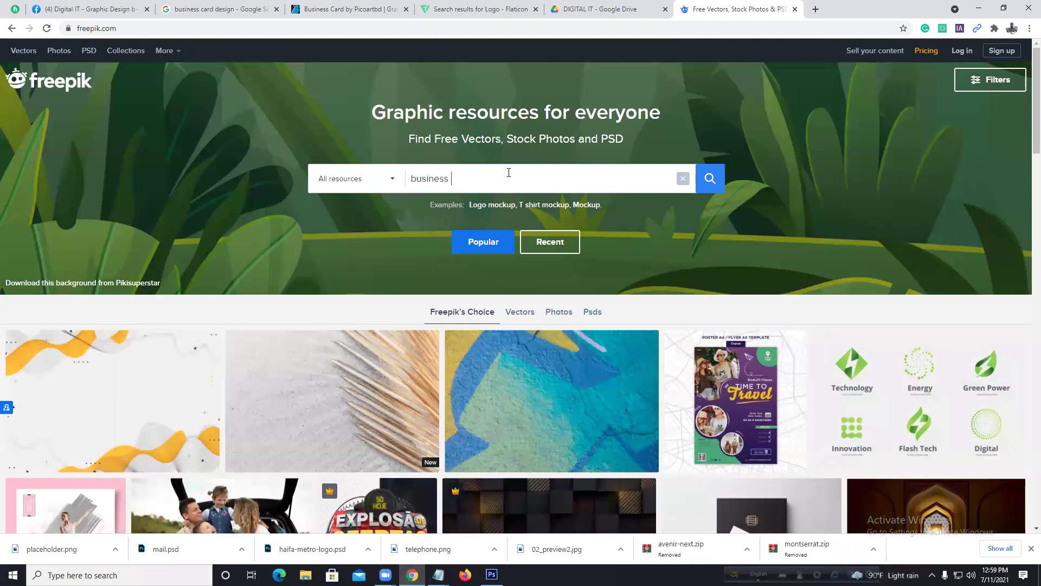
type("ard")
left_click(397, 227)
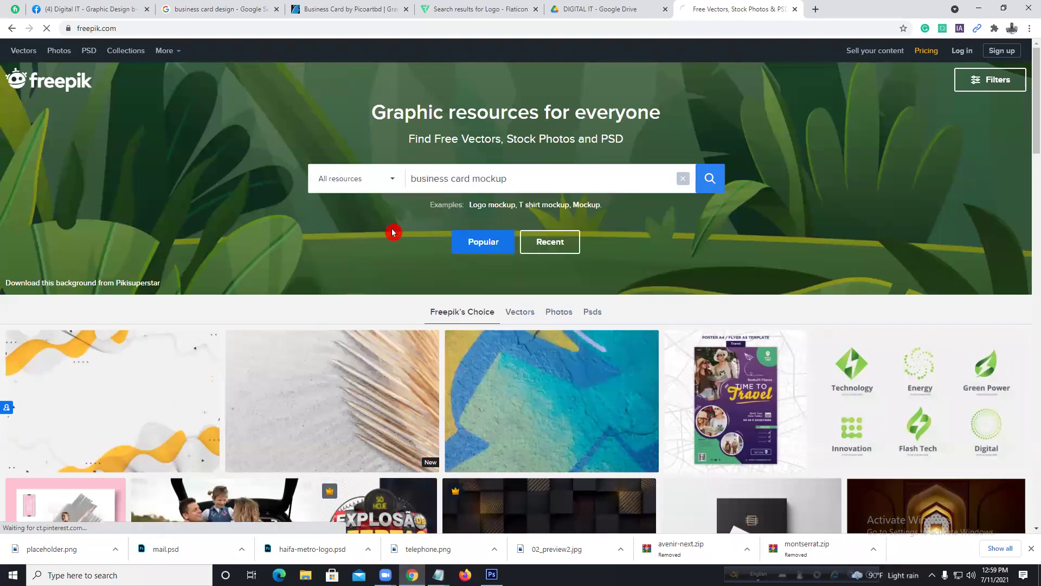
Step: Run the business card mockup search and filter the results to PSD files only
left_click(720, 178)
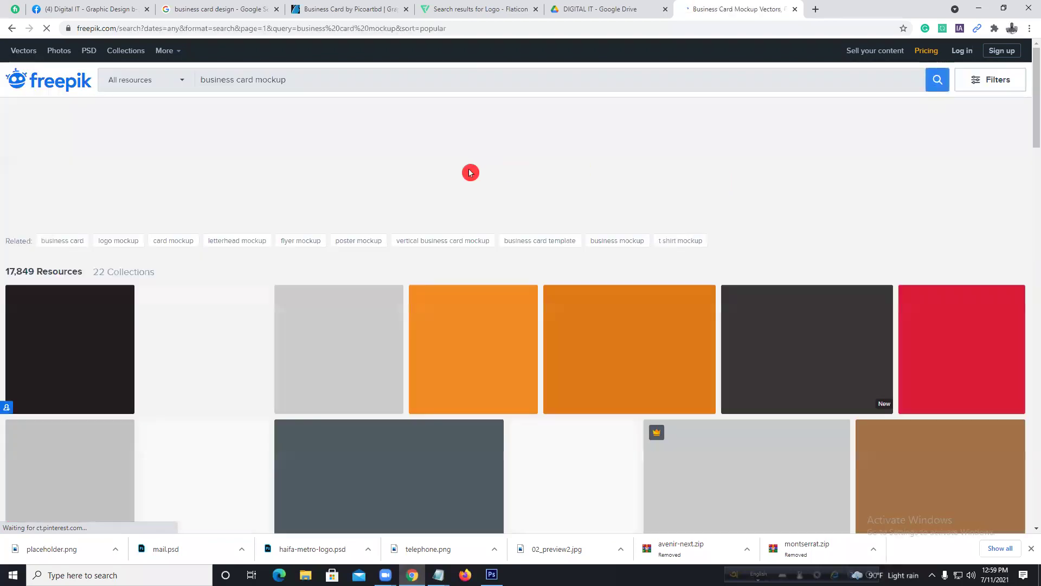
scroll(815, 273, "down", 3)
scroll(815, 273, "up", 3)
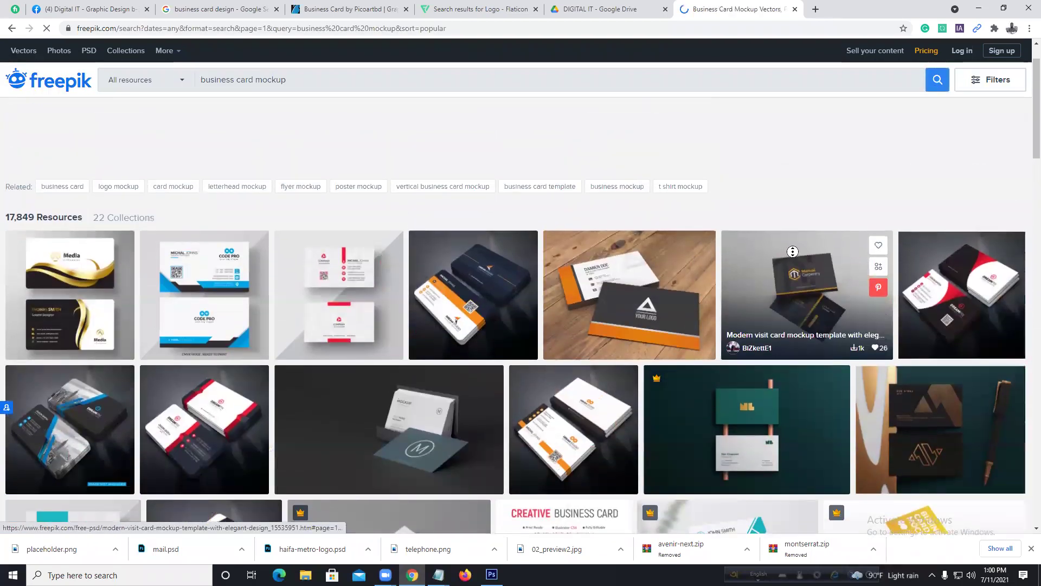
left_click(976, 87)
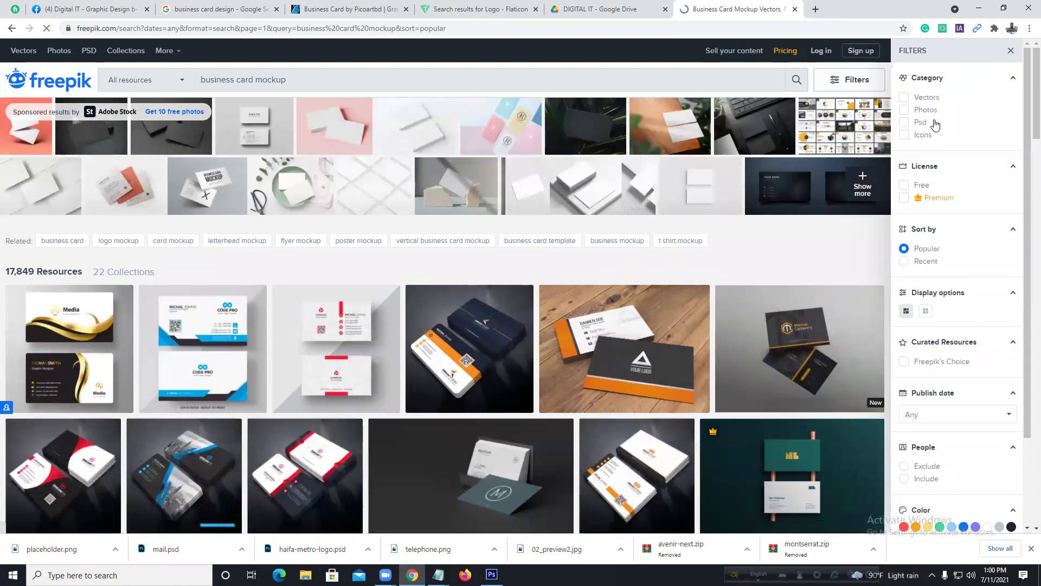
left_click(918, 125)
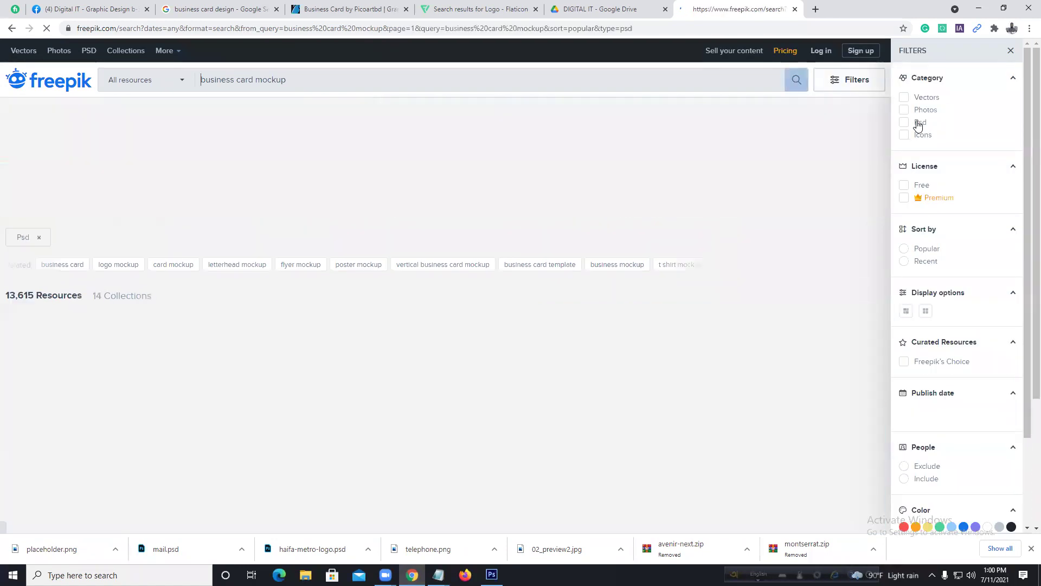
Step: Browse the PSD results to locate the Realistic business card mockup
scroll(701, 280, "down", 4)
scroll(701, 281, "down", 2)
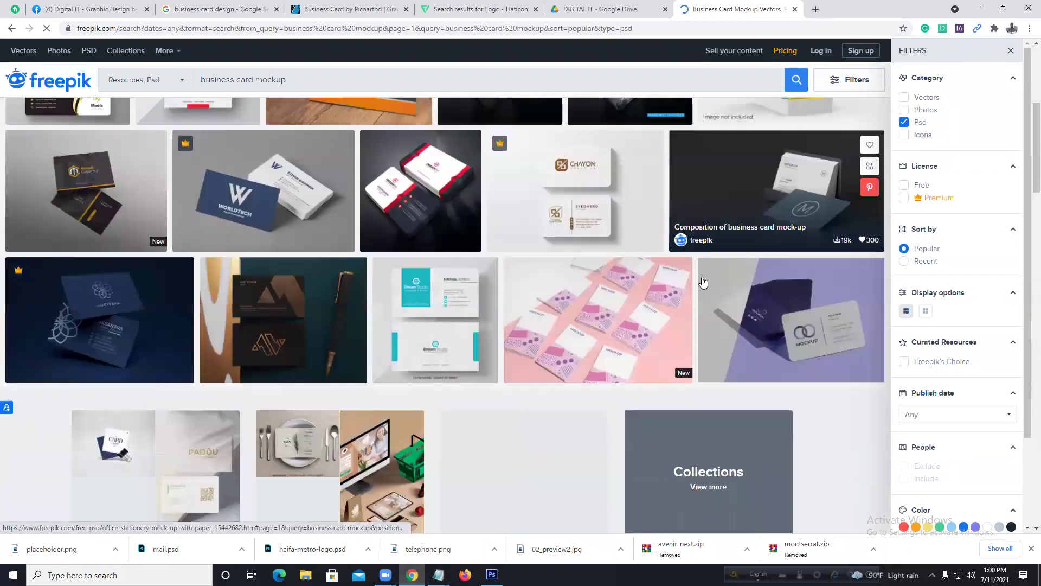
scroll(446, 238, "down", 3)
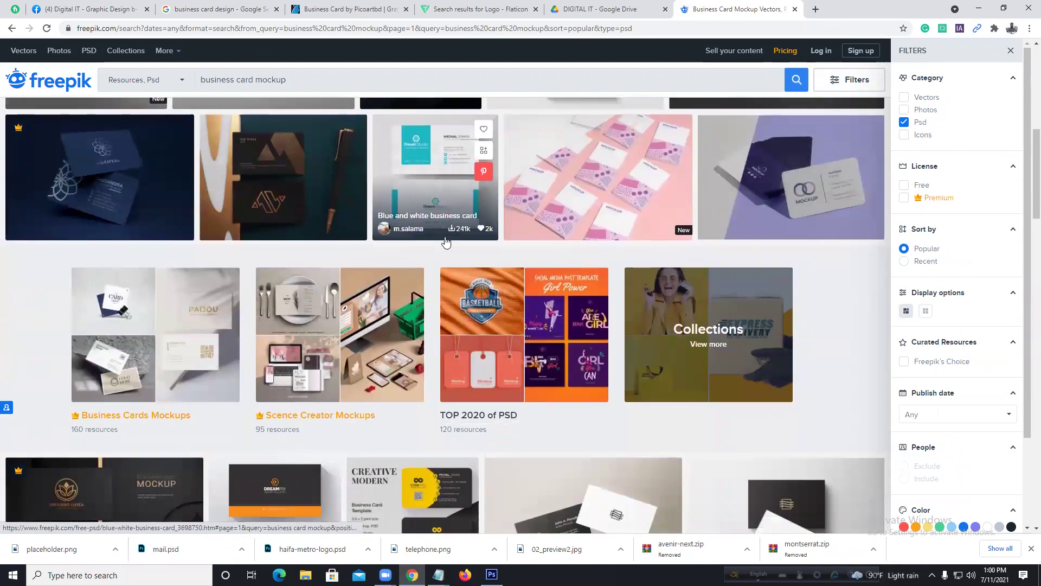
scroll(446, 243, "down", 5)
scroll(445, 242, "down", 1)
scroll(442, 240, "down", 2)
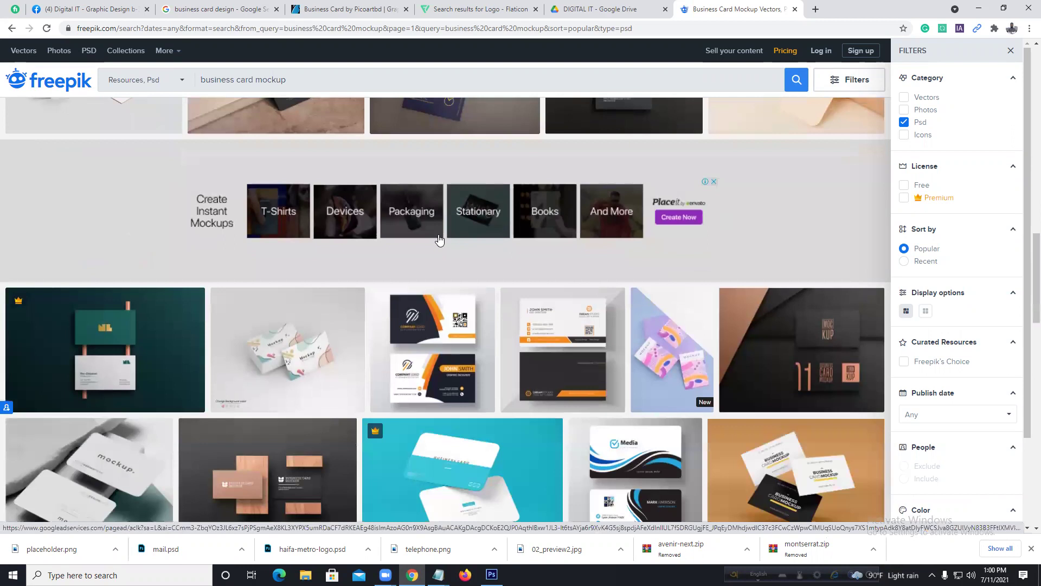
scroll(437, 239, "down", 1)
scroll(437, 239, "down", 3)
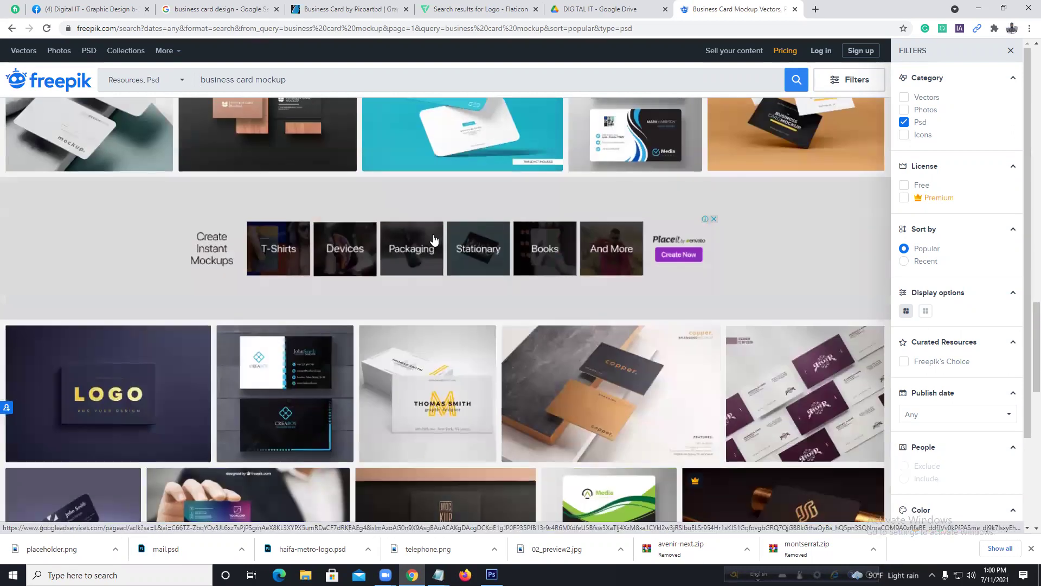
scroll(434, 239, "down", 3)
scroll(433, 239, "down", 2)
mouse_move(427, 392)
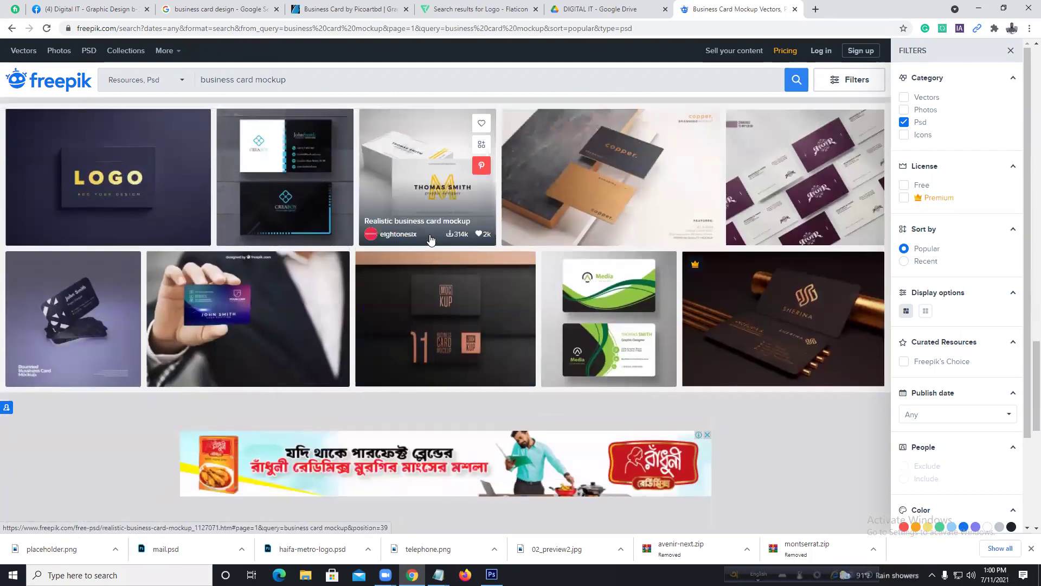
scroll(435, 185, "down", 4)
scroll(435, 185, "down", 2)
scroll(435, 187, "up", 2)
left_click(436, 186)
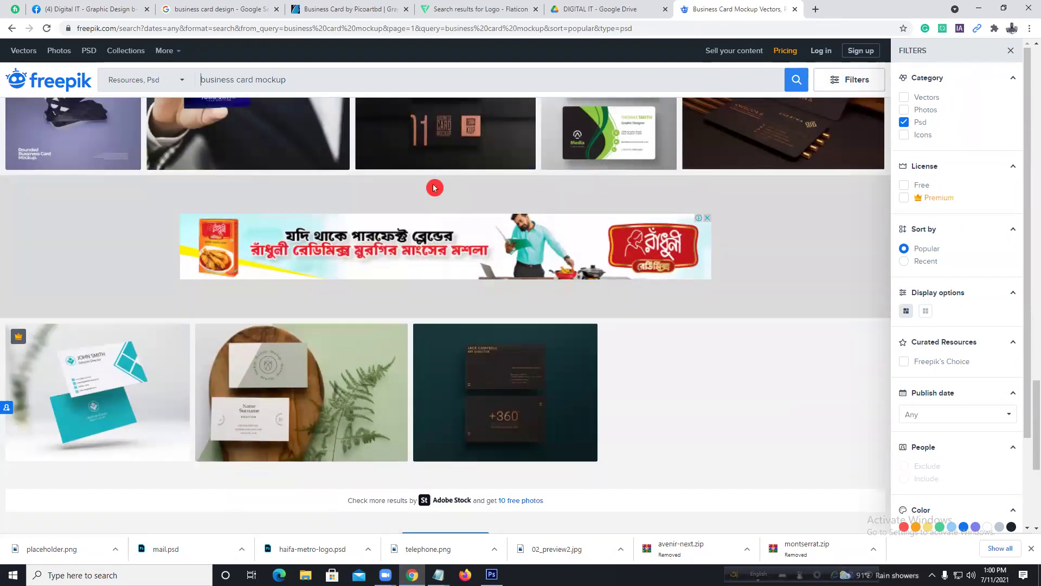
scroll(435, 188, "up", 2)
scroll(435, 187, "up", 1)
scroll(450, 271, "up", 2)
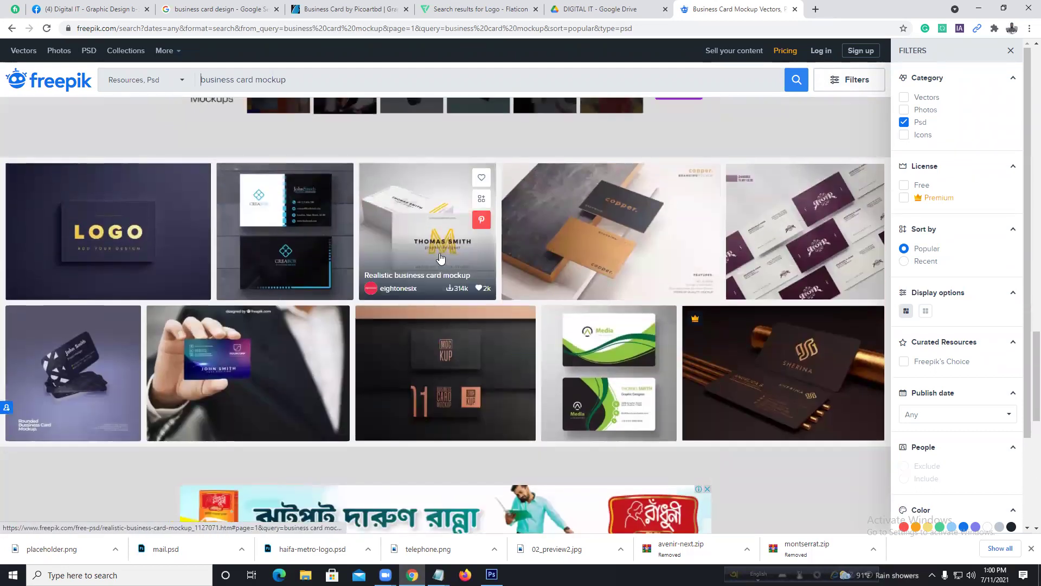
Step: Save the free Realistic business card mockup zip to the Desktop, then minimize Chrome
left_click(441, 255)
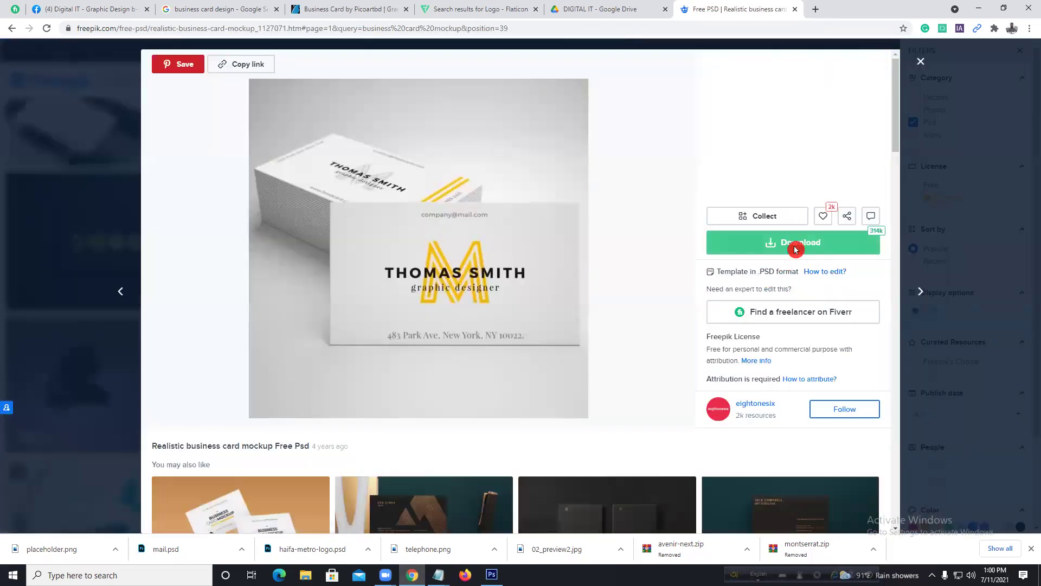
left_click(795, 244)
left_click(788, 362)
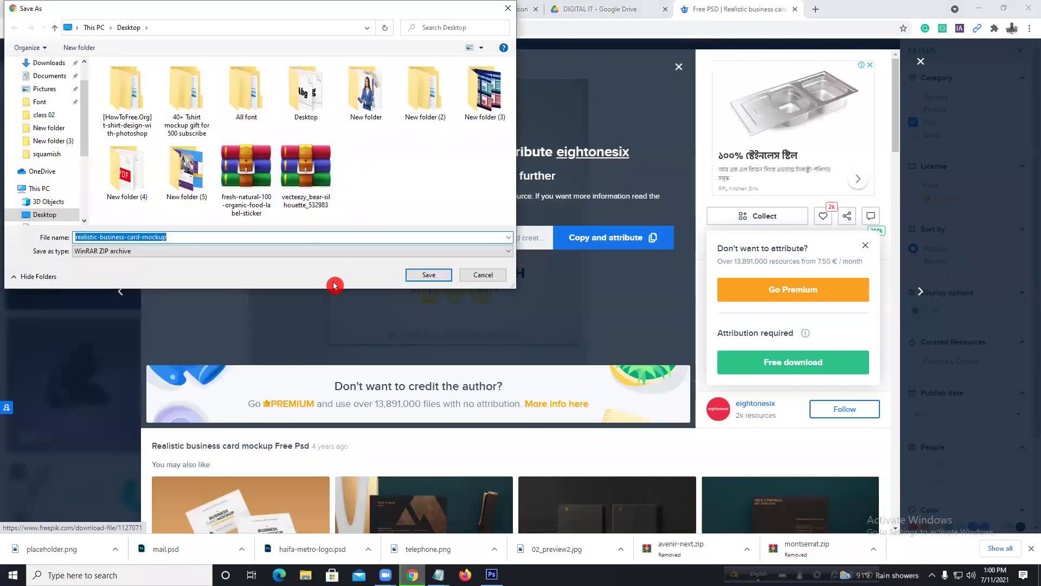
left_click(430, 275)
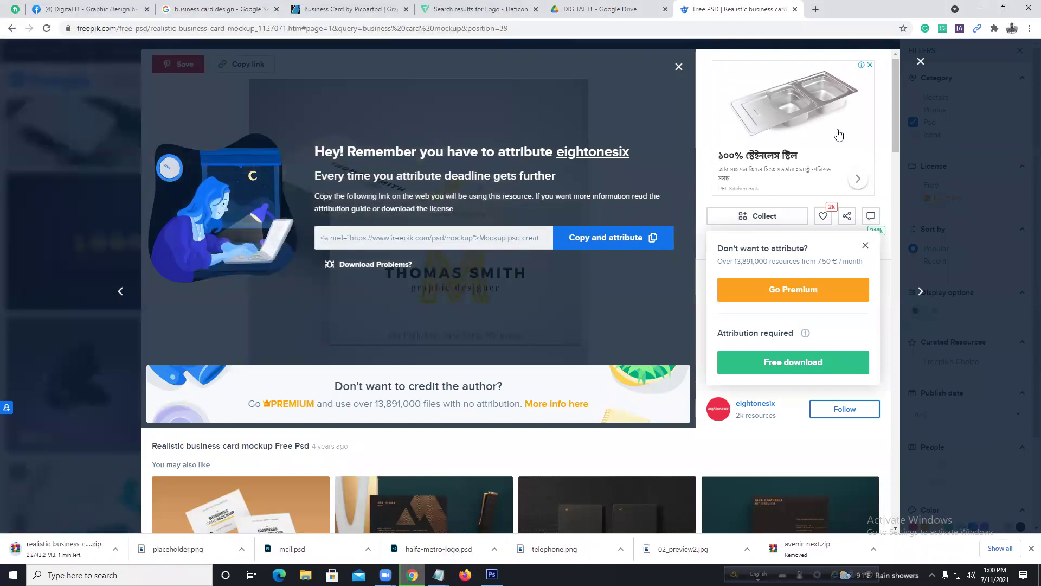
left_click(921, 61)
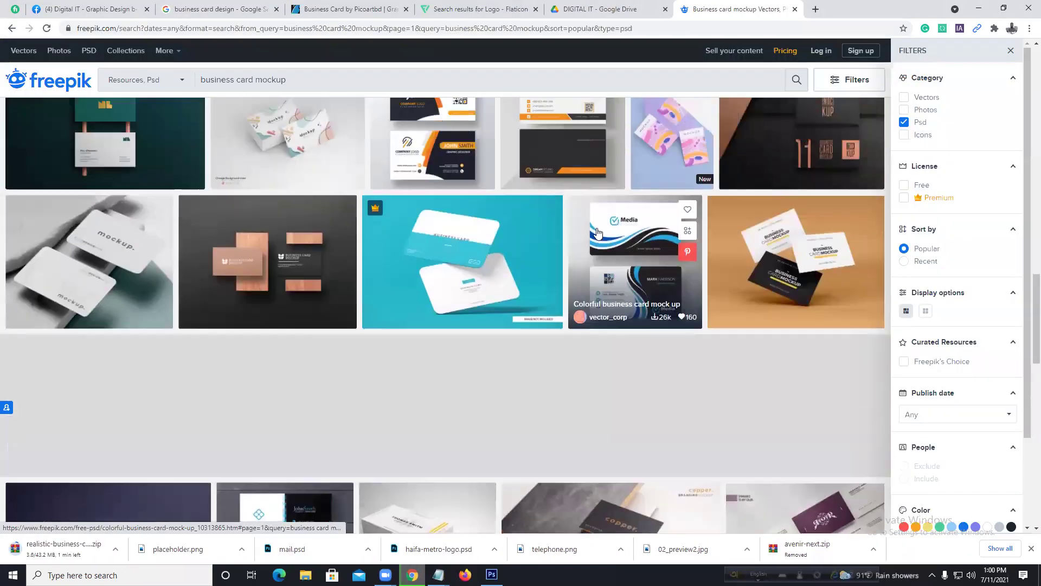
left_click(979, 9)
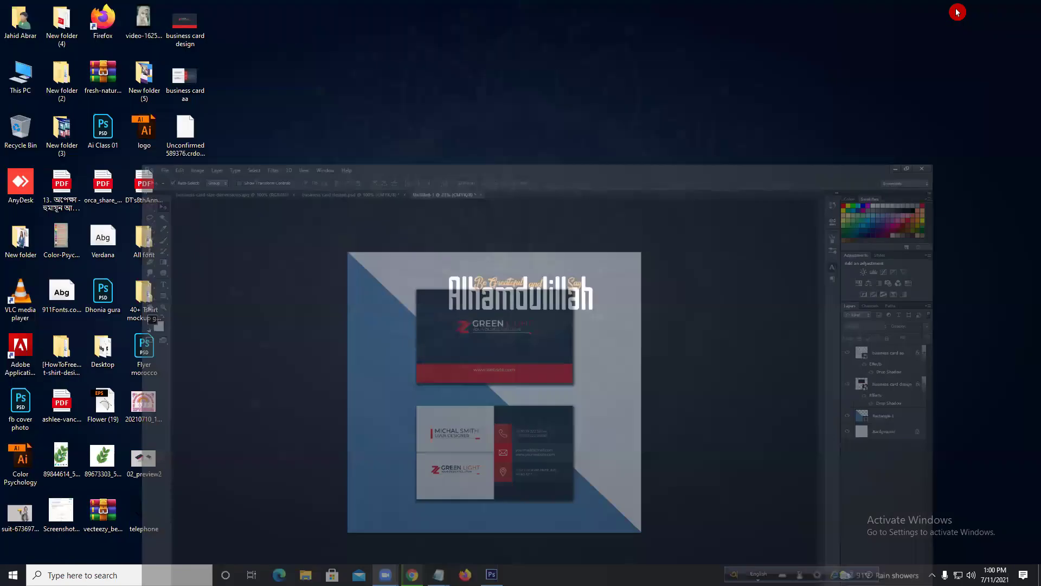
Step: Refresh the desktop twice from its context menu
right_click(414, 93)
left_click(462, 125)
right_click(462, 126)
left_click(506, 155)
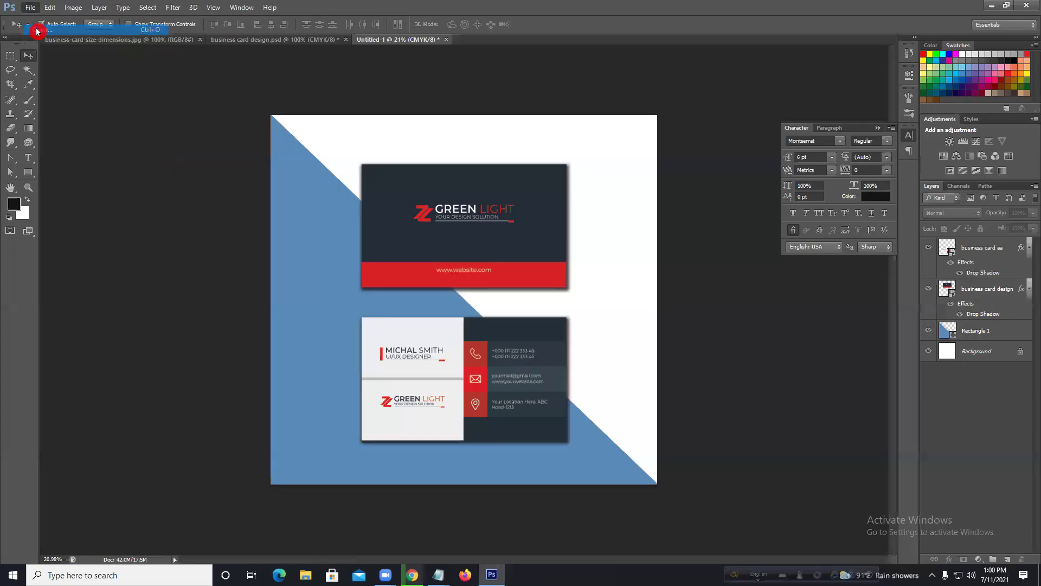
Step: Open 8.psd from the E: drive's mockup > business card mockup folder
key("ctrl+o")
left_click(412, 262)
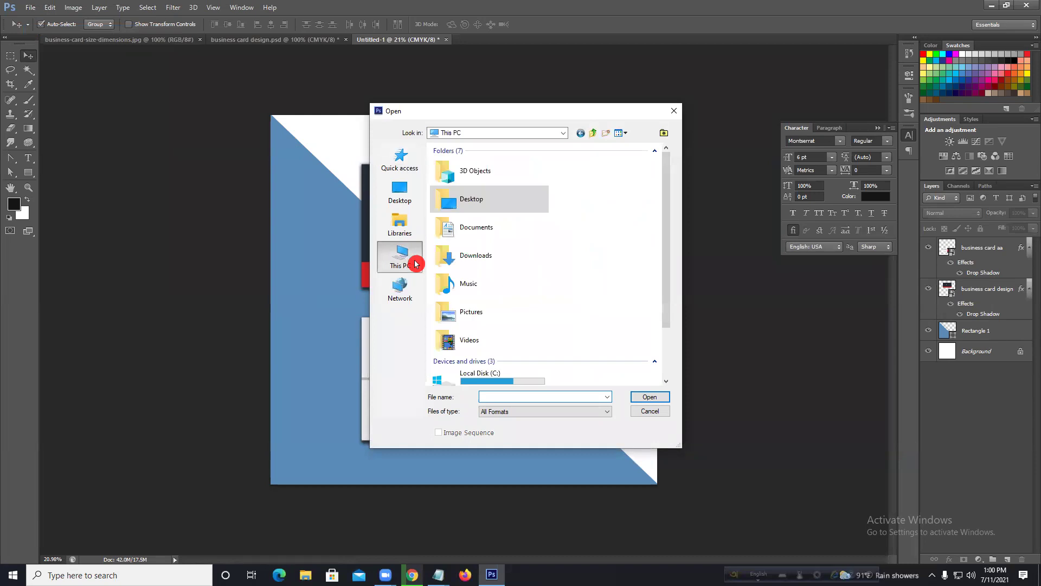
scroll(542, 306, "down", 2)
left_click(485, 376)
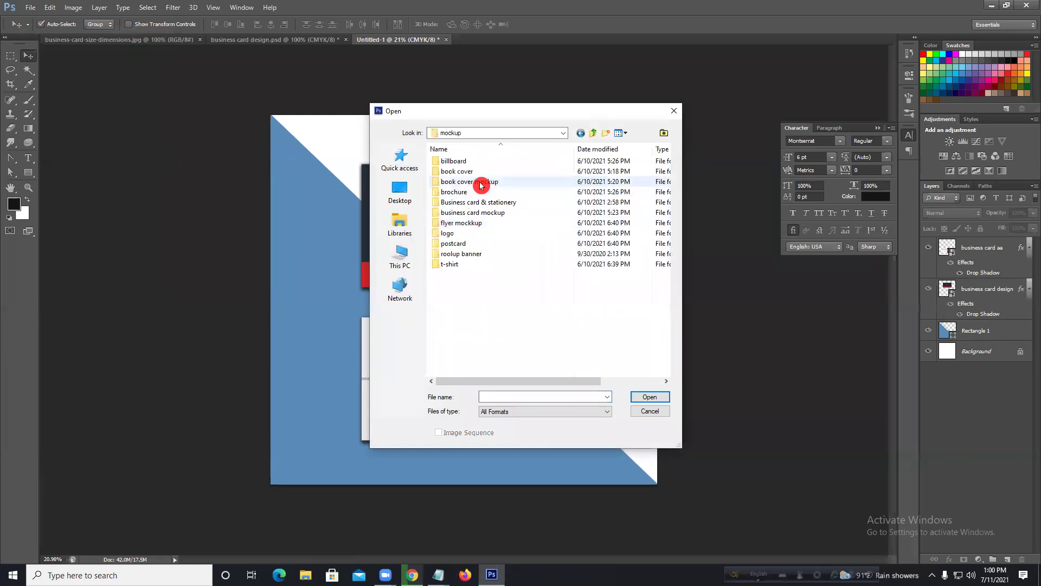
double_click(471, 204)
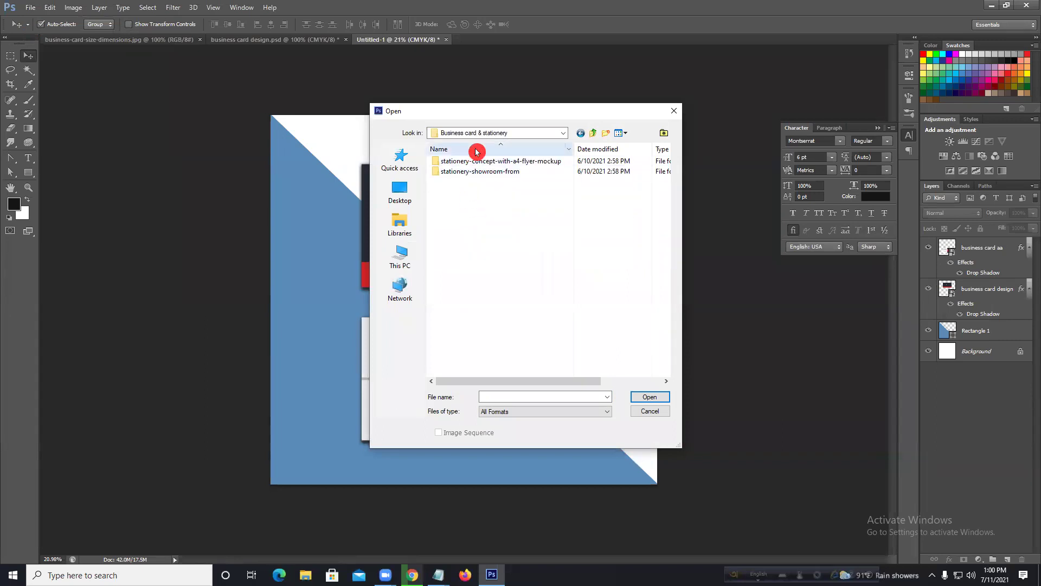
left_click(564, 134)
left_click(496, 293)
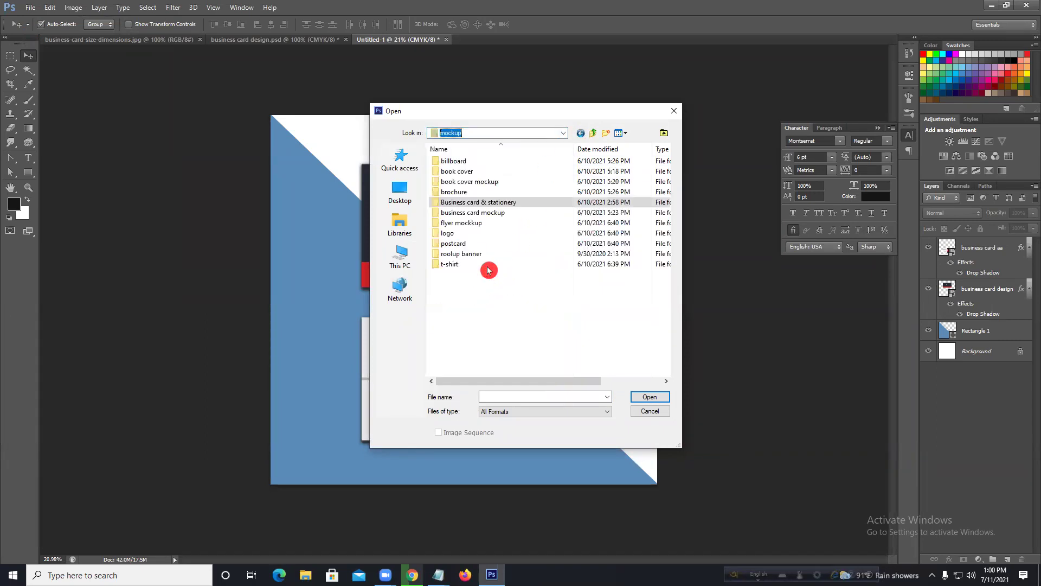
double_click(509, 213)
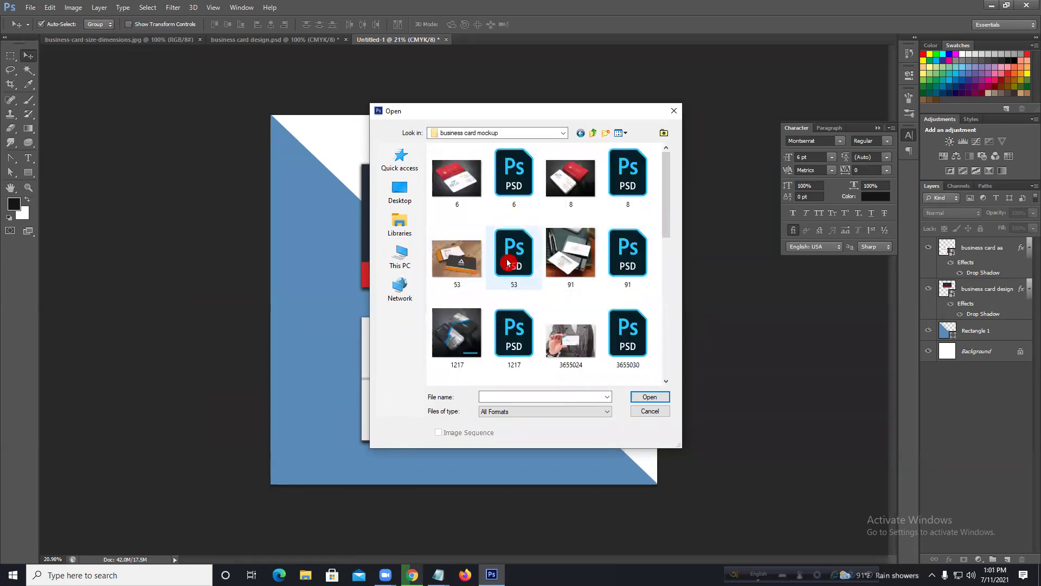
left_click(507, 262)
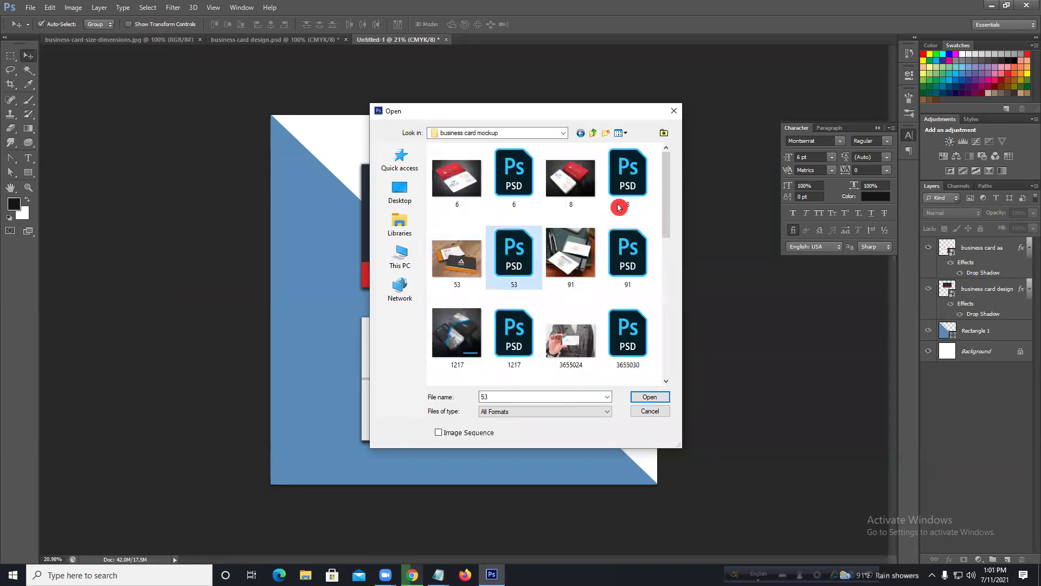
left_click(623, 185)
left_click(650, 397)
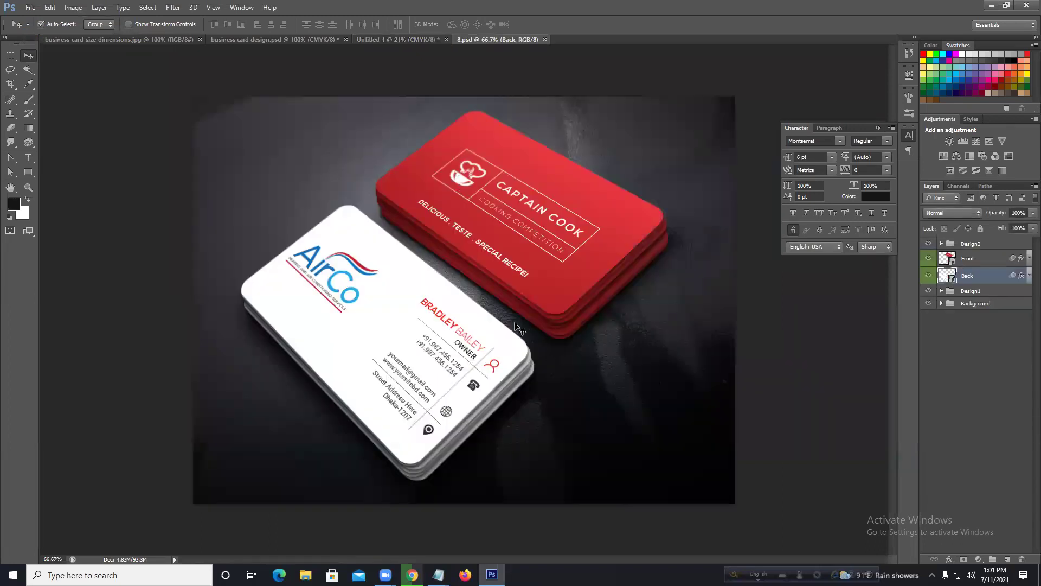
Step: Enter the Front card's smart object contents in the Design2 group
left_click(438, 333)
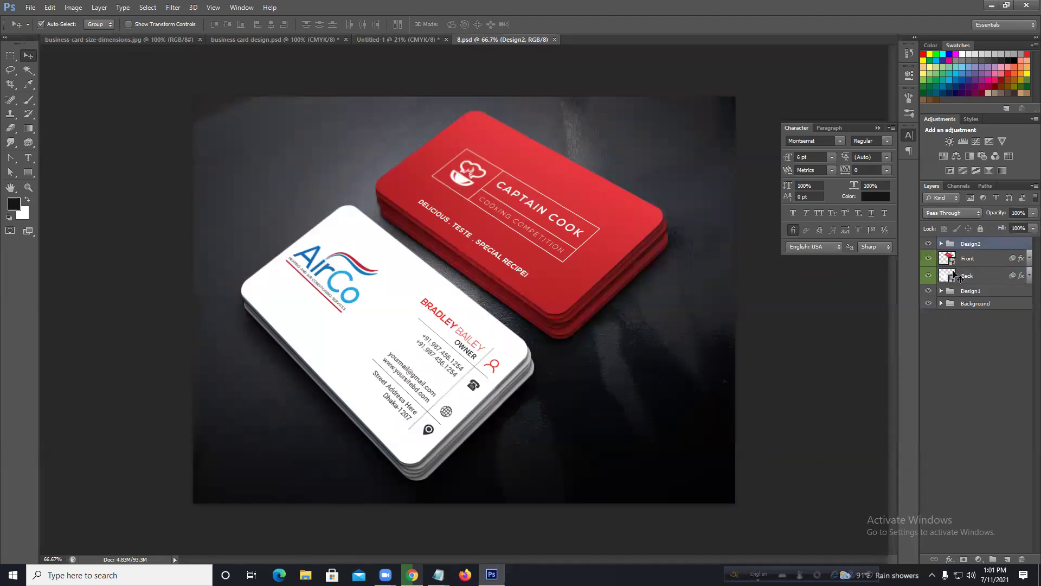
double_click(948, 258)
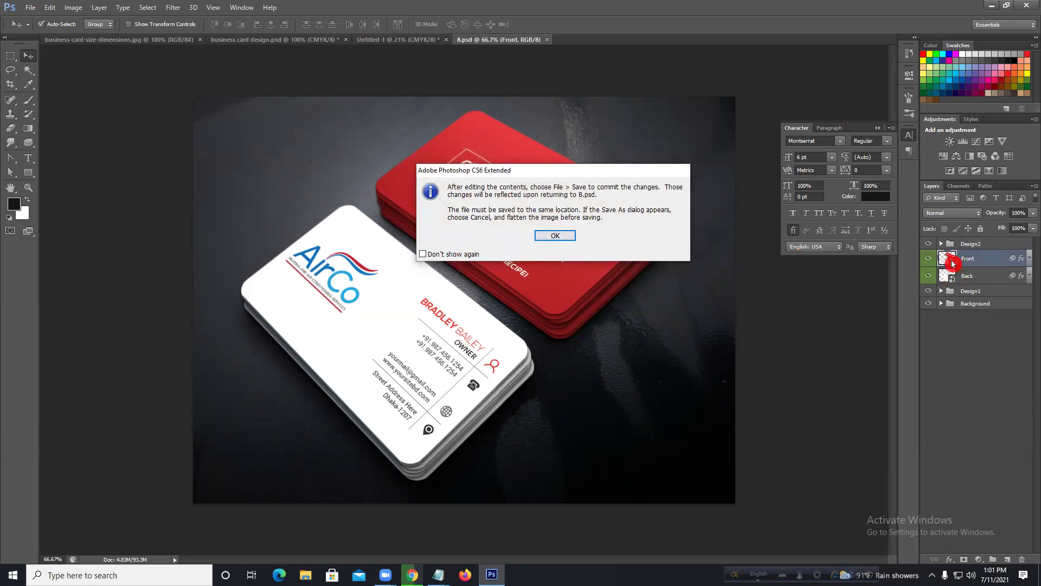
left_click(548, 235)
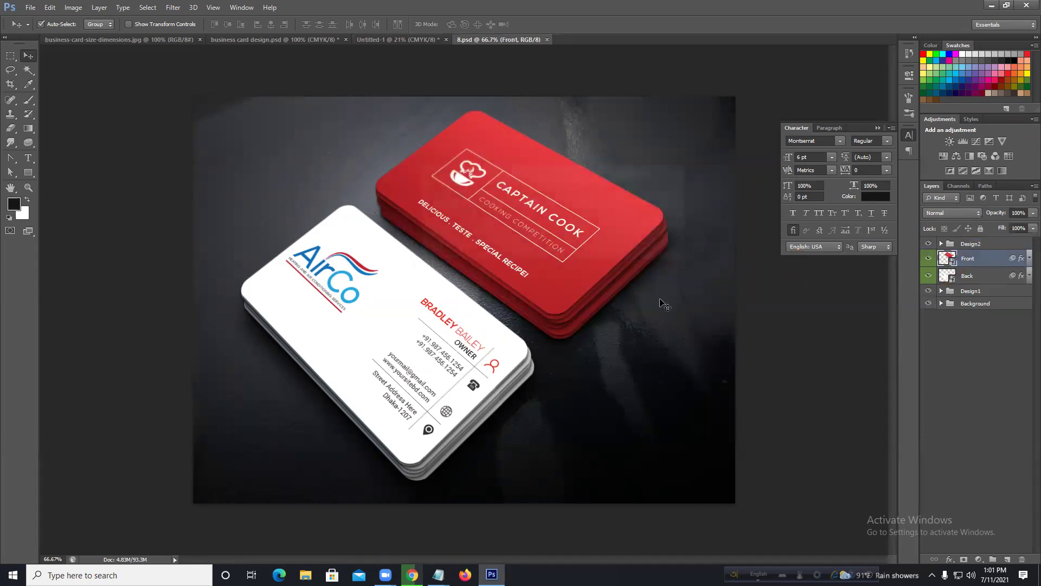
Step: Place the Desktop's 'business card design' file and enlarge it to fill the card
left_click(31, 9)
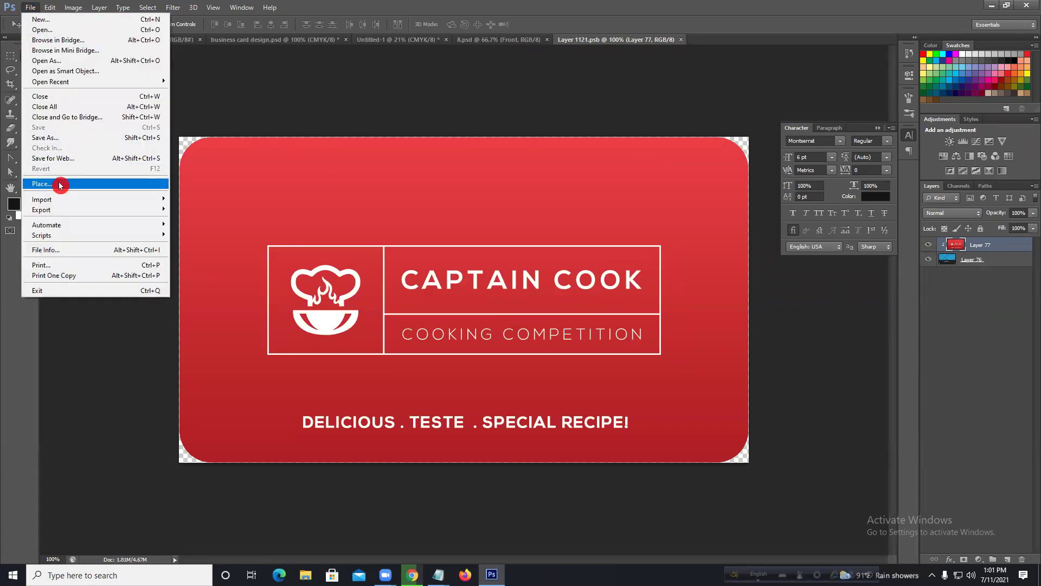
left_click(59, 183)
left_click(396, 187)
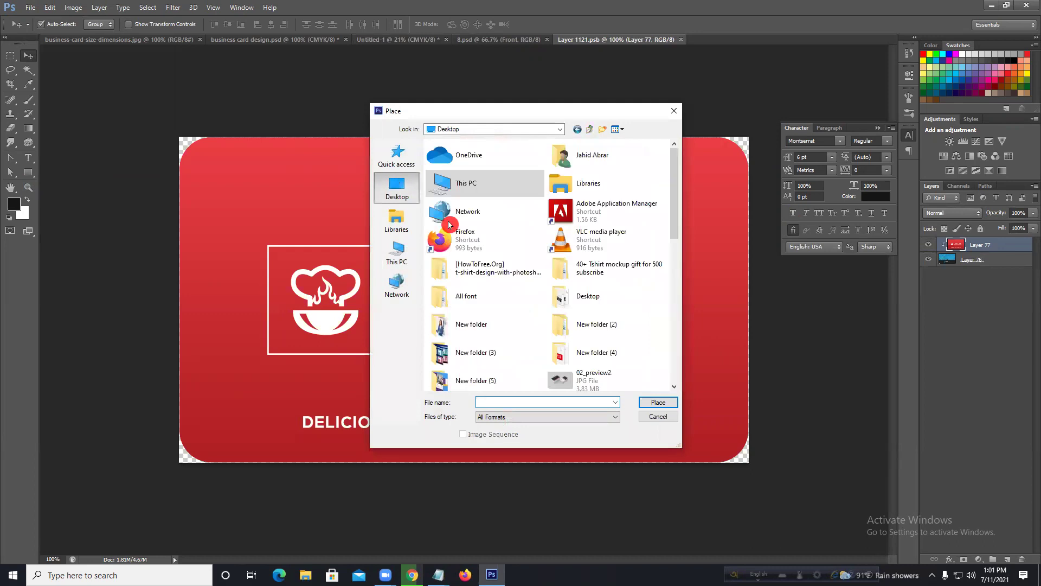
scroll(585, 284, "down", 5)
scroll(588, 304, "down", 2)
scroll(588, 314, "down", 1, "ctrl")
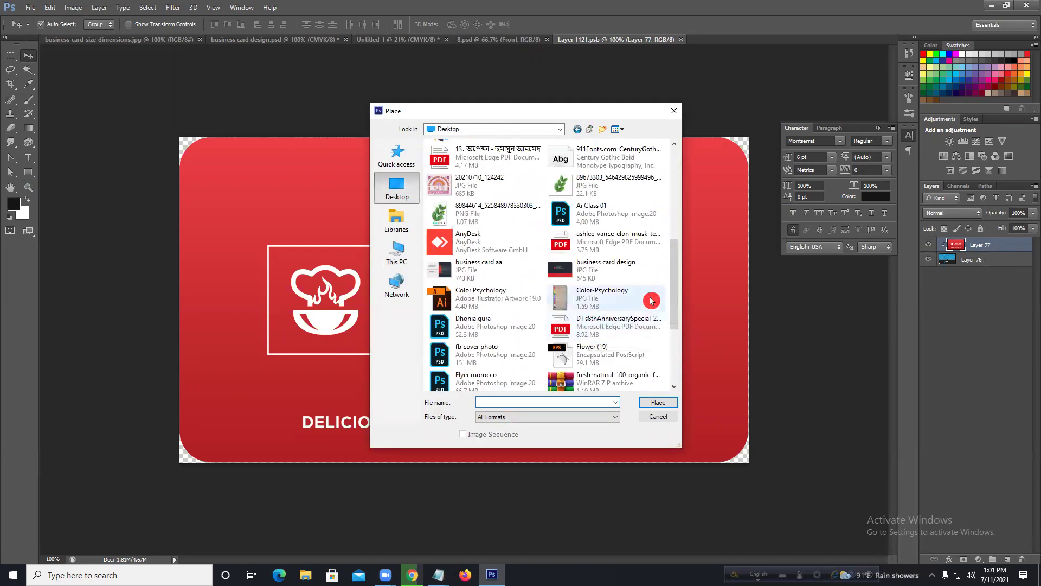
left_click(464, 270)
left_click(600, 268)
left_click(643, 401)
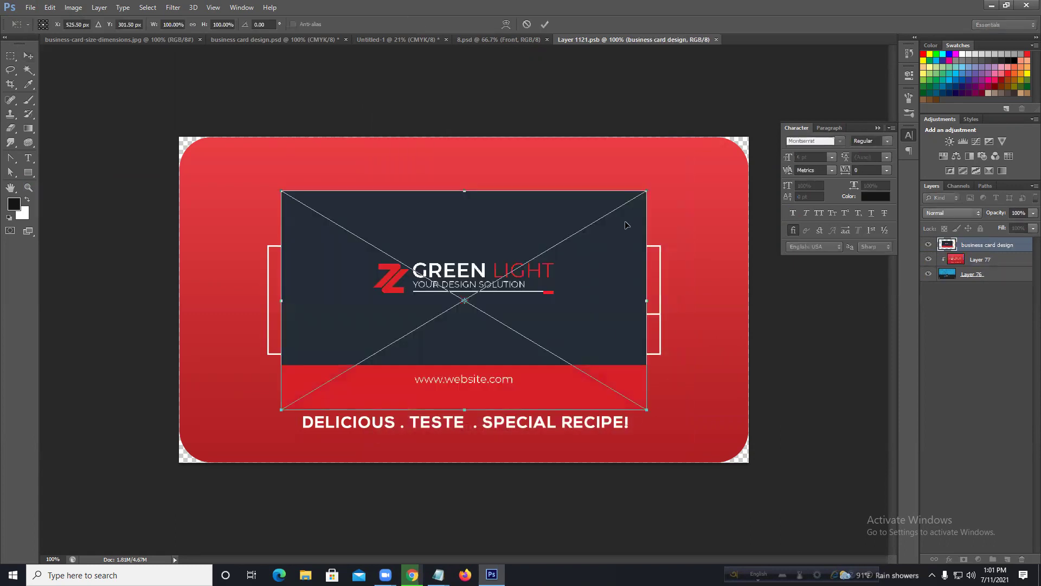
mouse_move(645, 193)
left_mouse_down()
mouse_move(751, 140)
mouse_move(743, 146)
left_mouse_up()
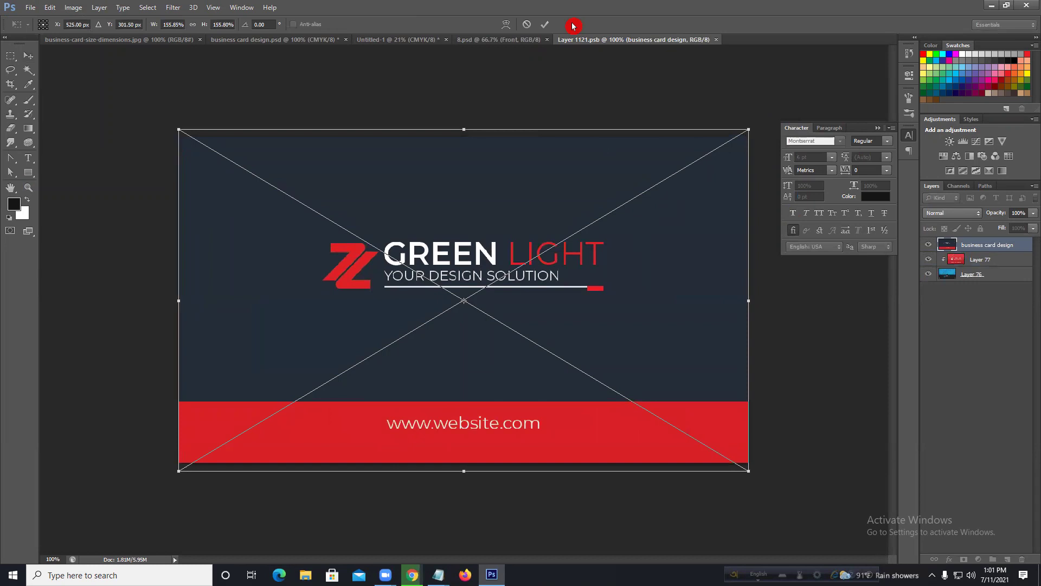
left_click(547, 25)
Step: Release Layer 77's clipping mask to inspect the card, then clip it back to Layer 76
left_click(928, 245)
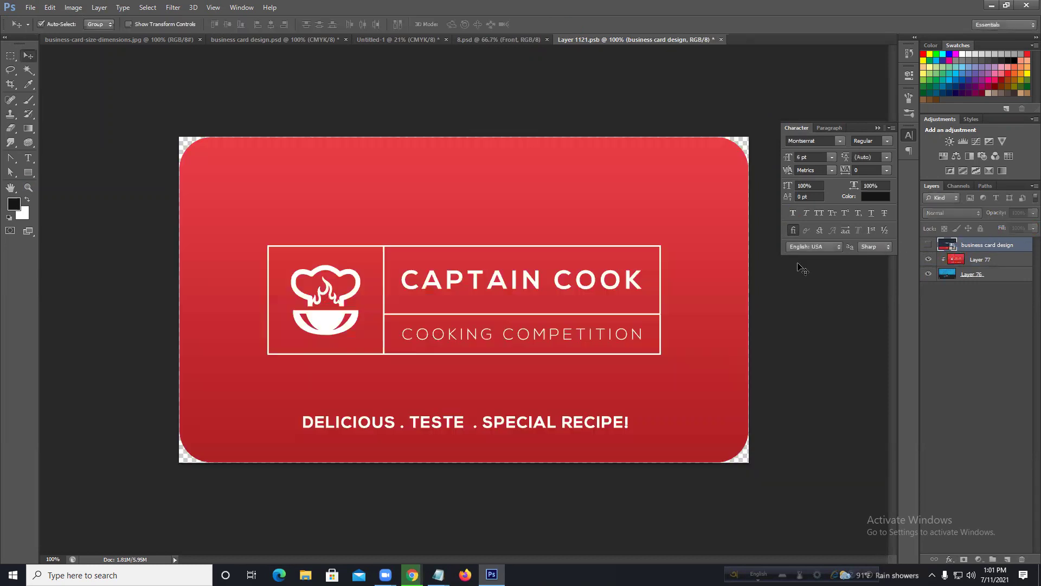
left_click(963, 260)
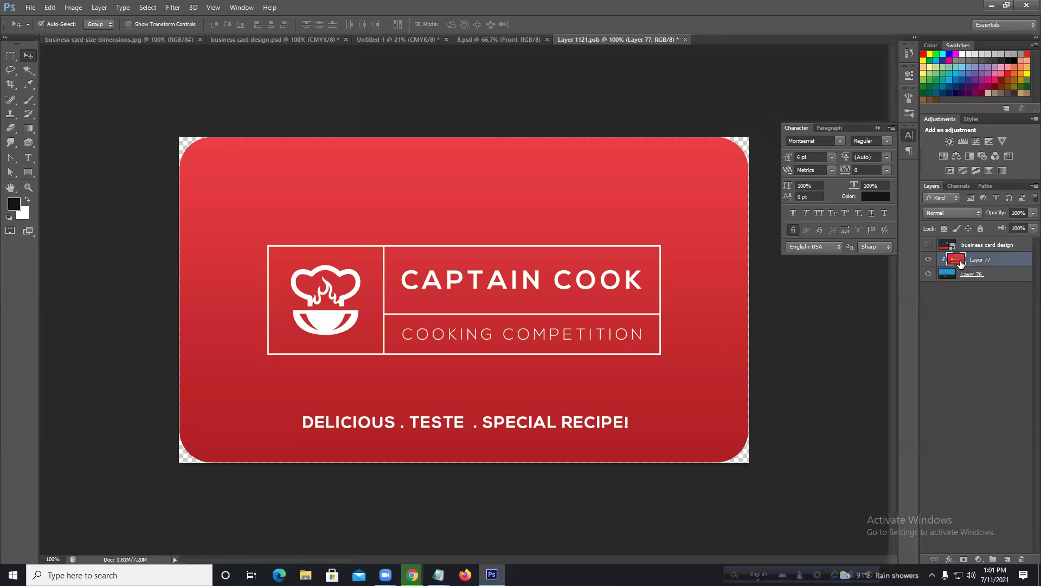
right_click(999, 264)
left_click(940, 278)
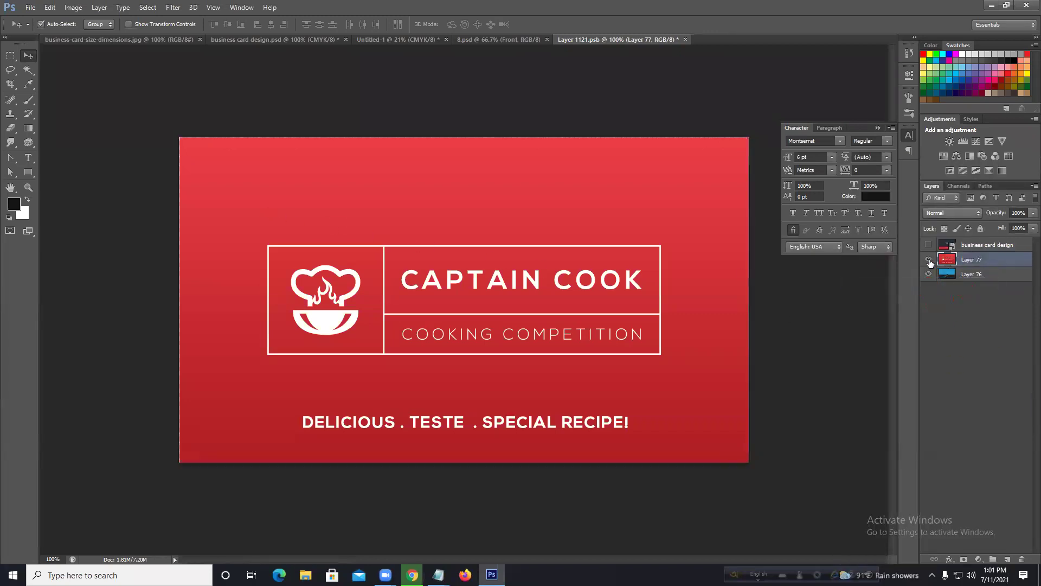
left_click(928, 260)
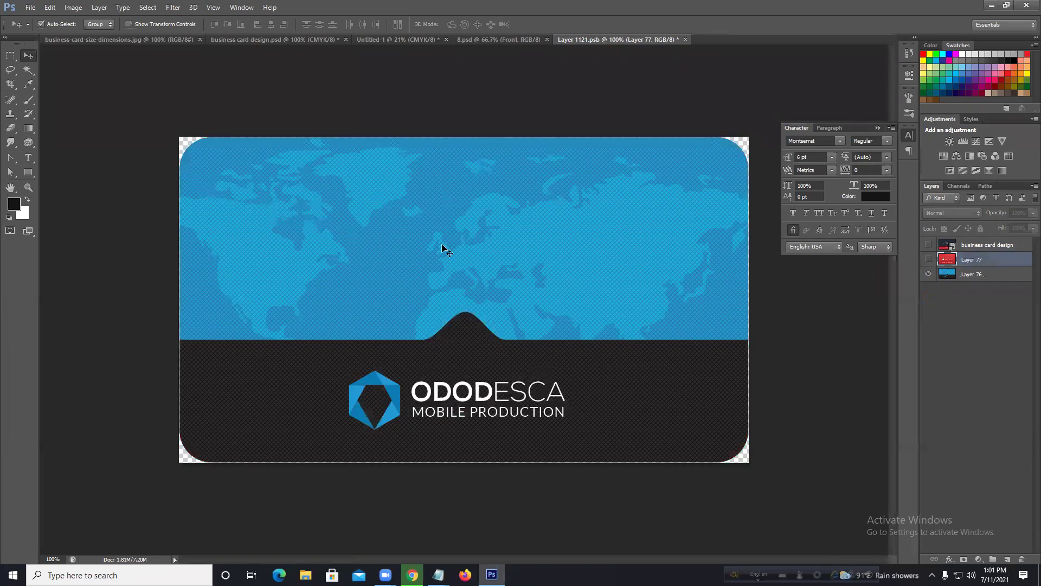
left_click(928, 260)
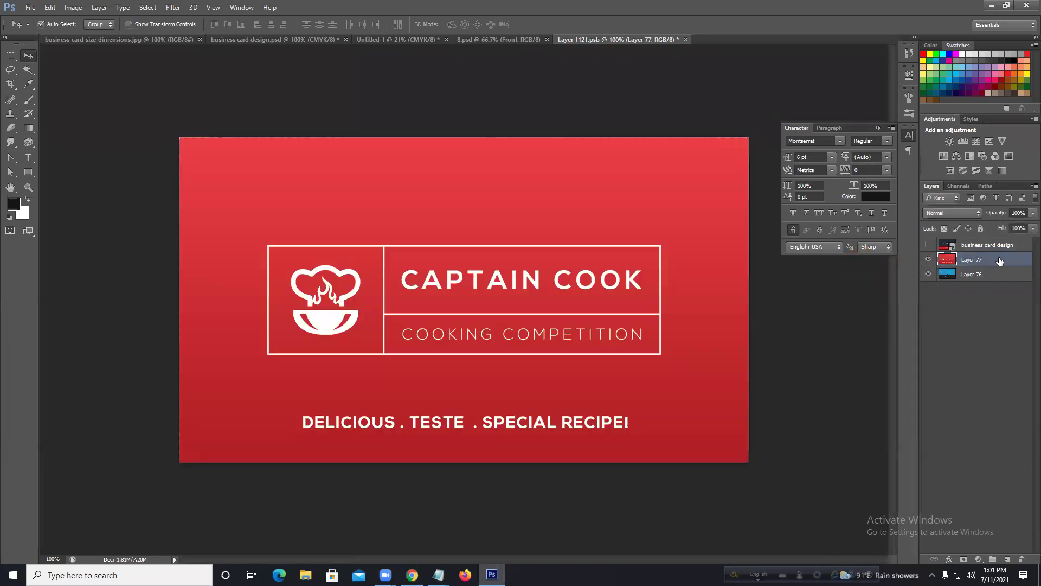
right_click(995, 260)
left_click(926, 282)
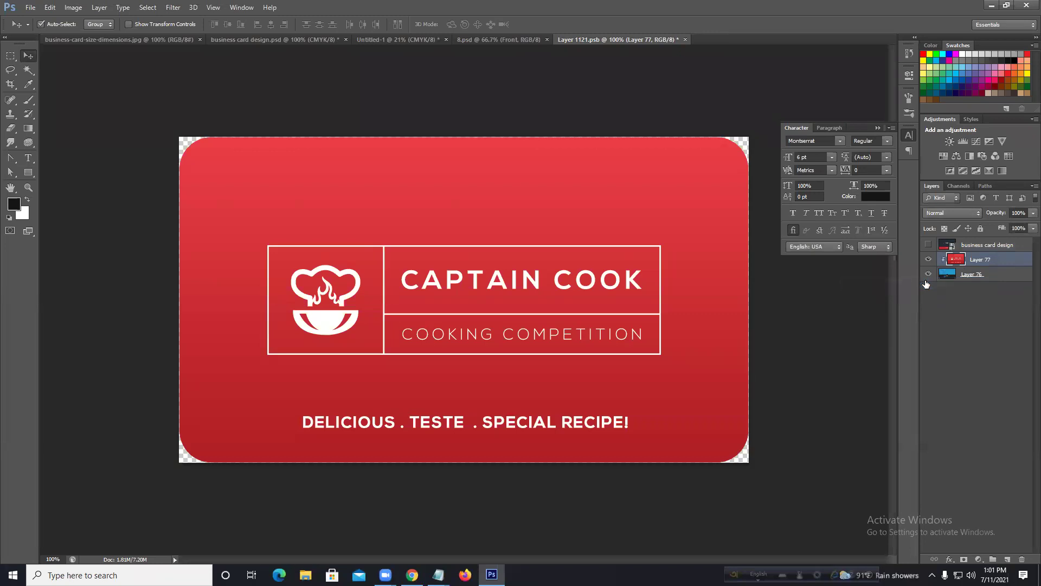
Step: Clip the Green Light design to the rounded card, save, and close the contents
left_click(979, 247)
left_click(929, 244)
right_click(996, 251)
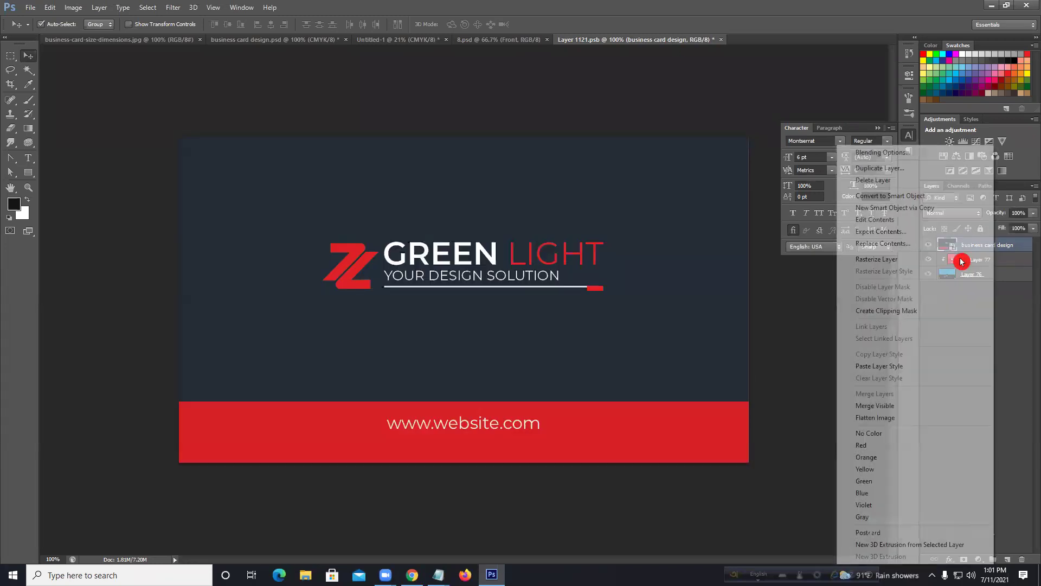
left_click(878, 314)
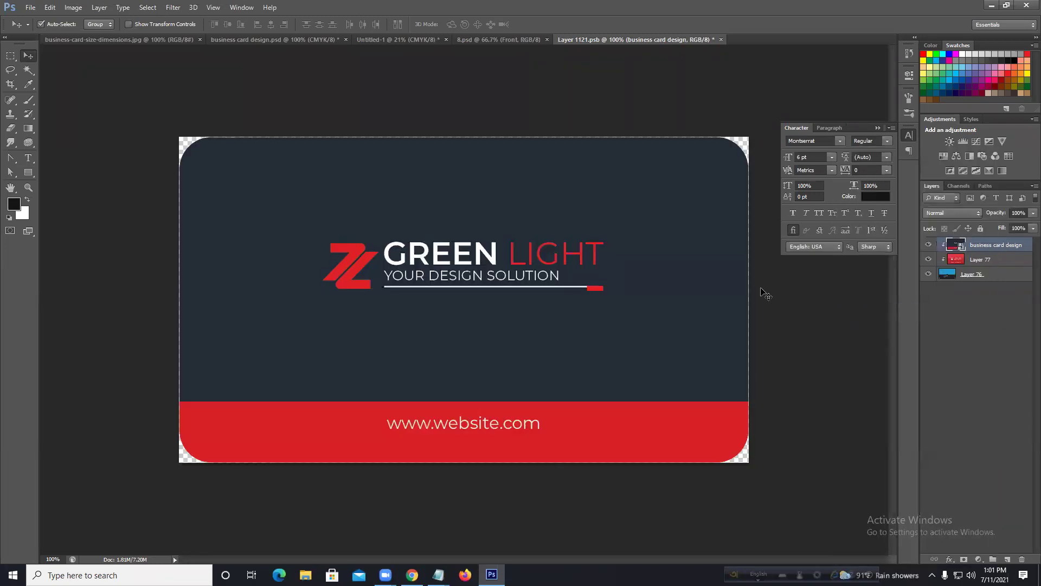
key("ctrl+s")
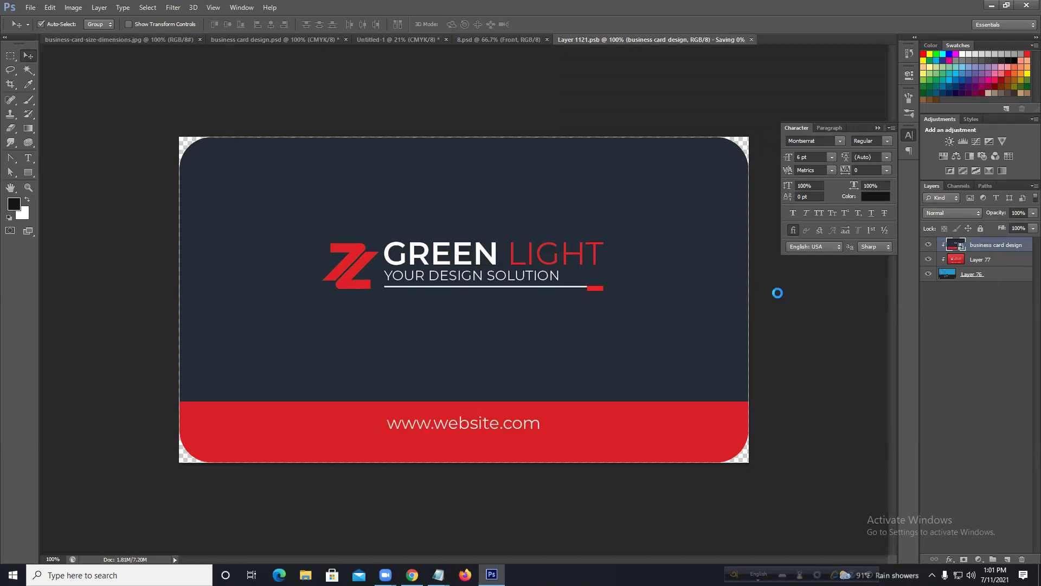
left_click(720, 43)
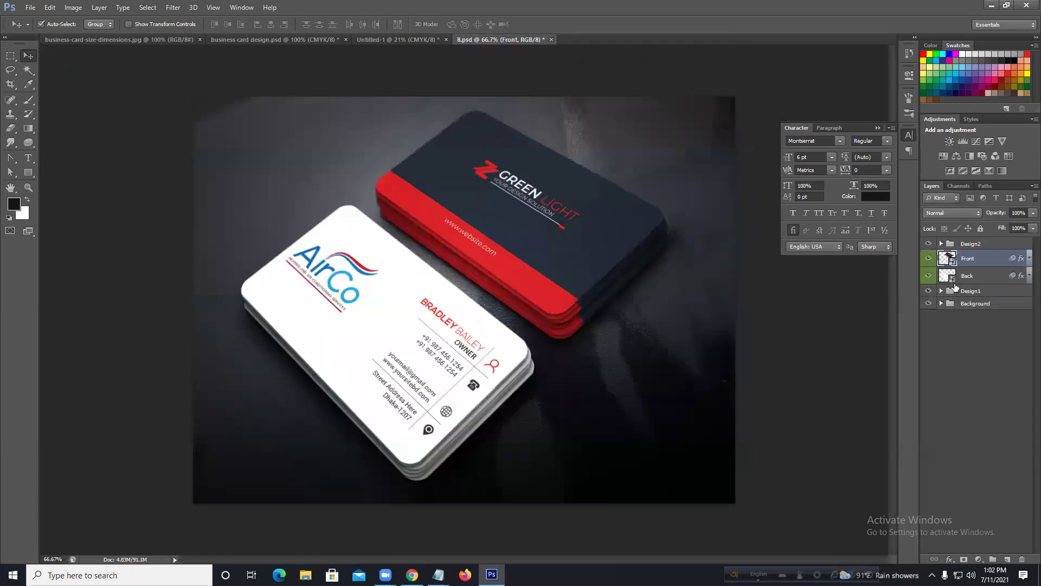
Step: In the Back smart object, place 'business card aa' and enlarge it to fill the card
double_click(953, 285)
left_click(564, 235)
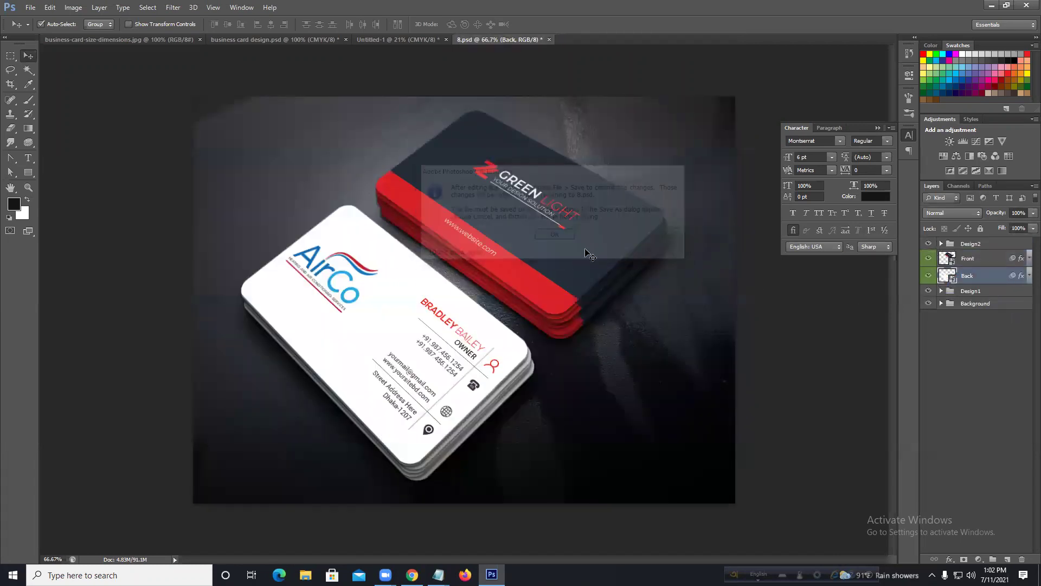
left_click(26, 8)
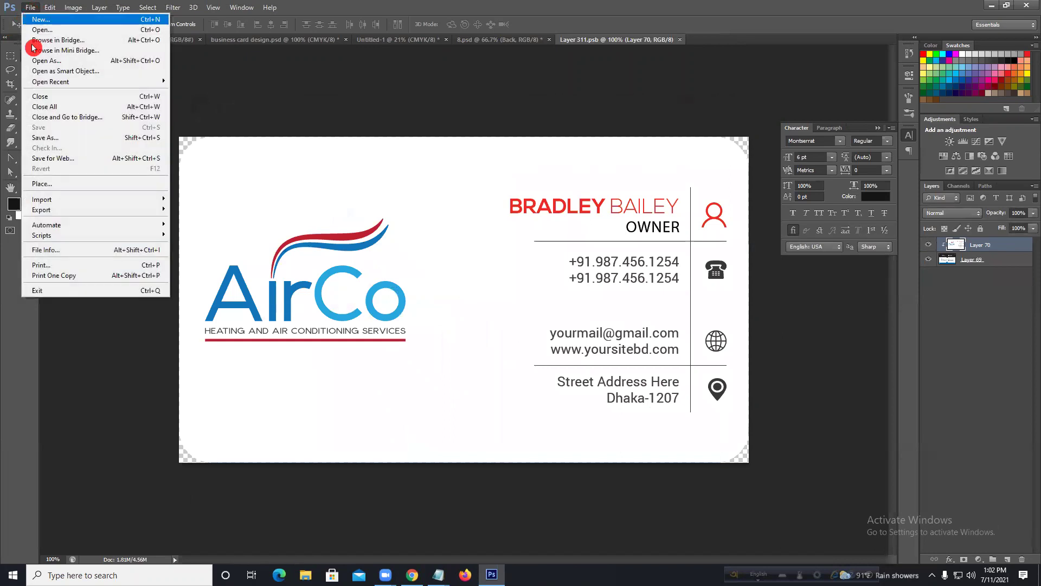
left_click(74, 187)
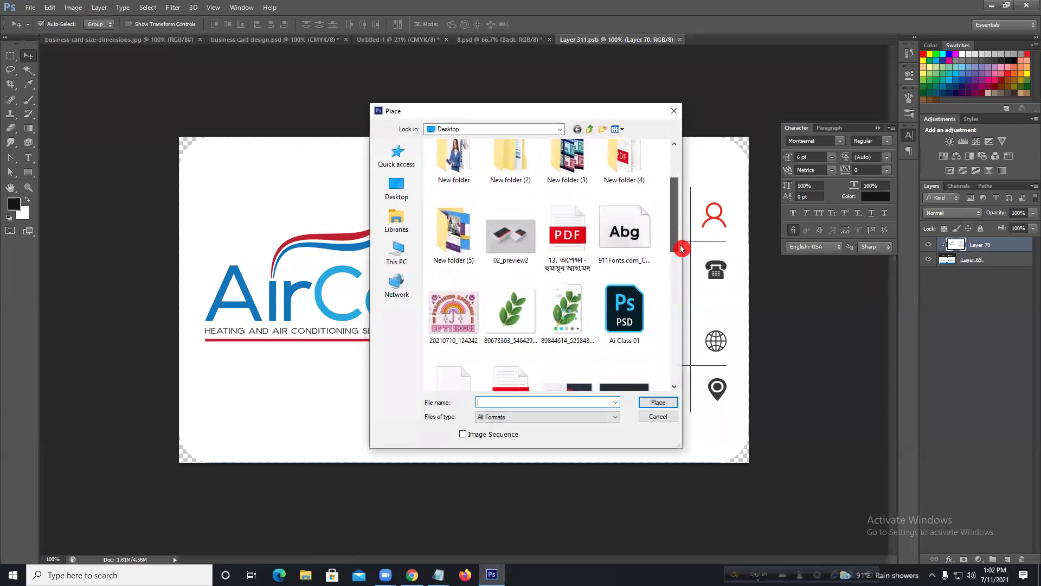
left_click_drag(674, 213, 675, 257)
left_click(567, 345)
left_click(660, 404)
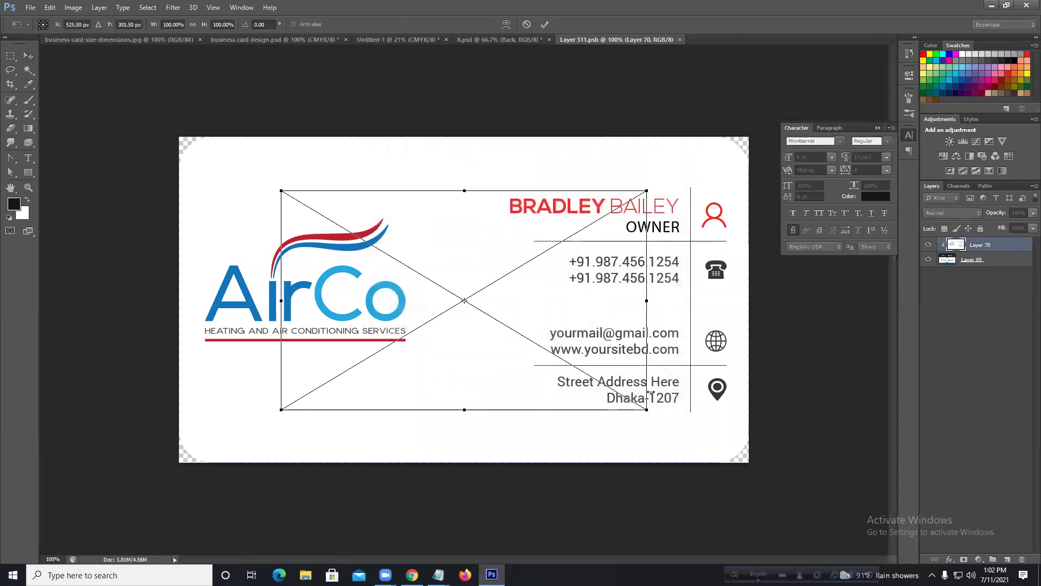
left_click_drag(647, 191, 751, 128)
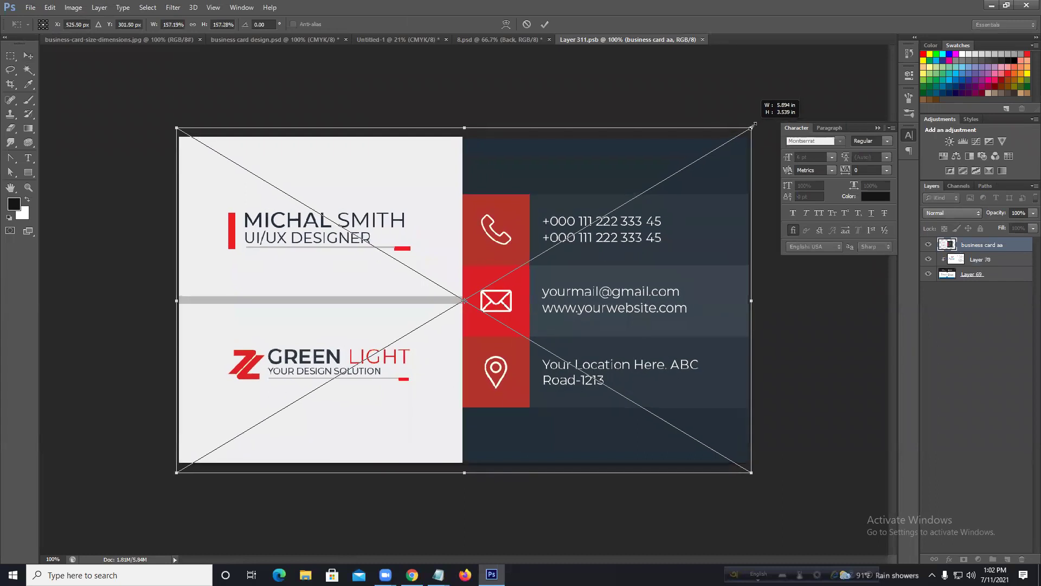
left_click(545, 23)
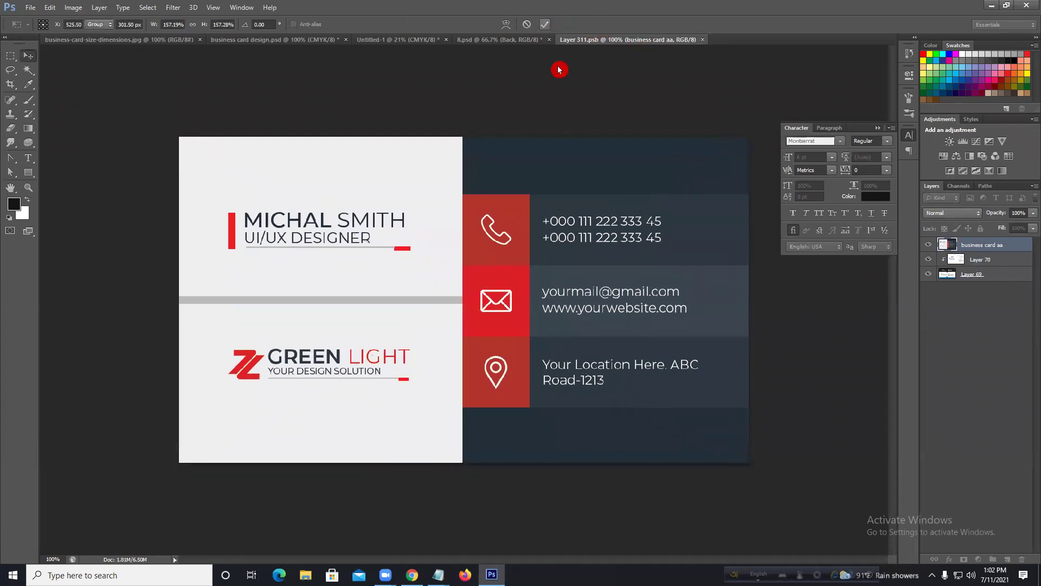
Step: Clip the back design to the rounded card and close, saving the changes
right_click(982, 245)
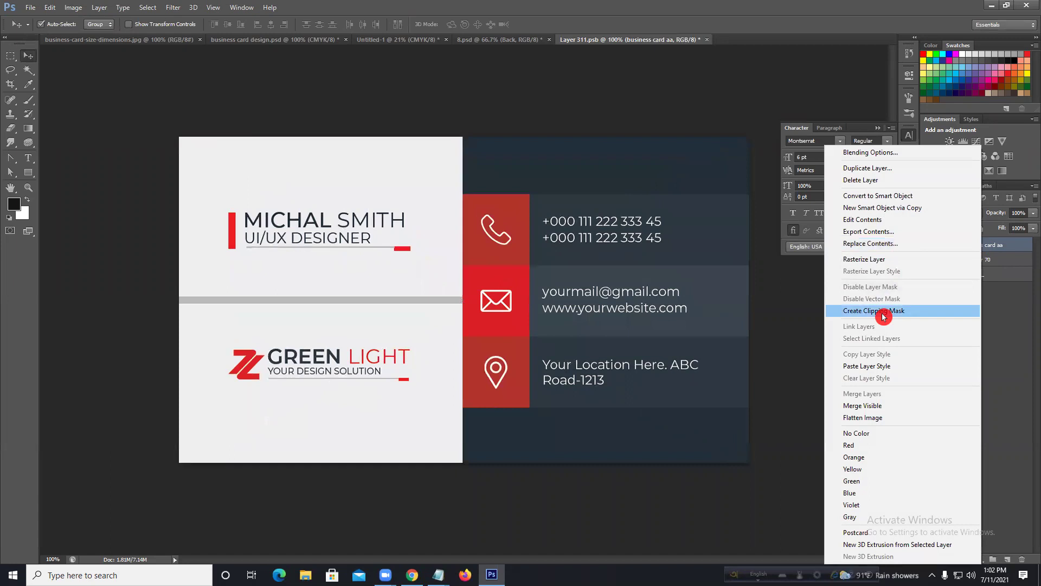
left_click(882, 312)
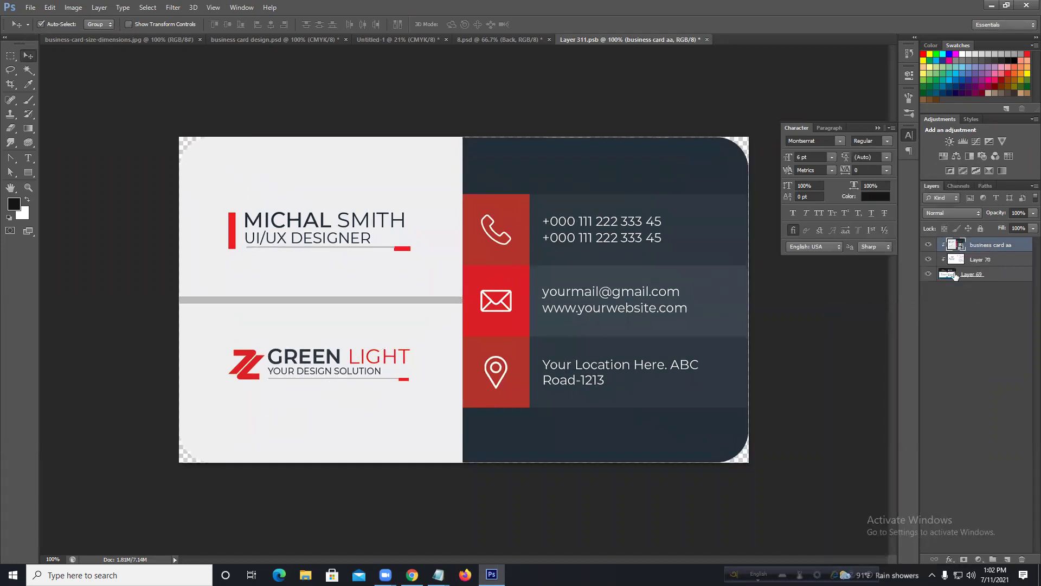
left_click(708, 39)
left_click(467, 213)
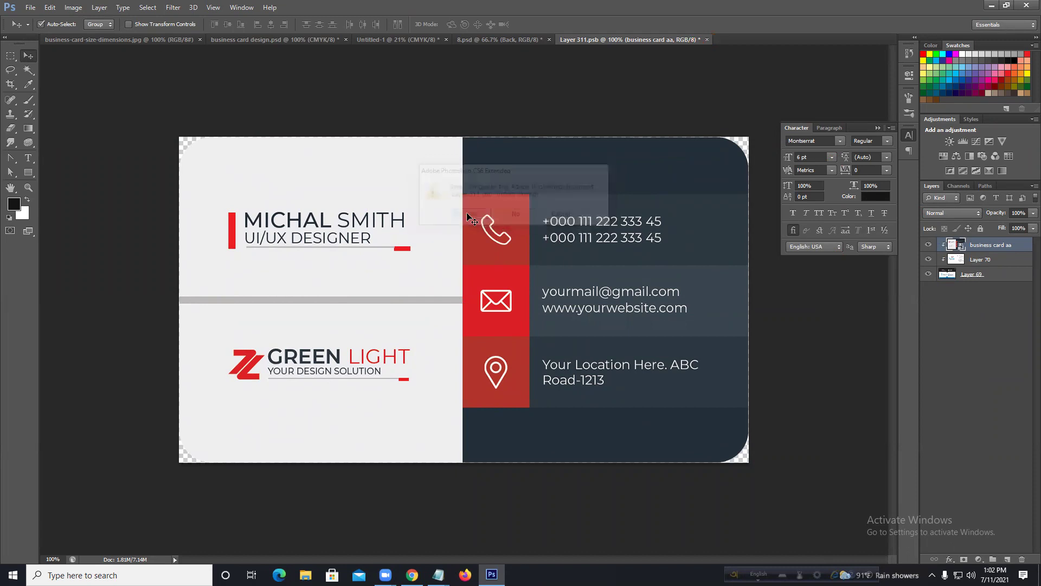
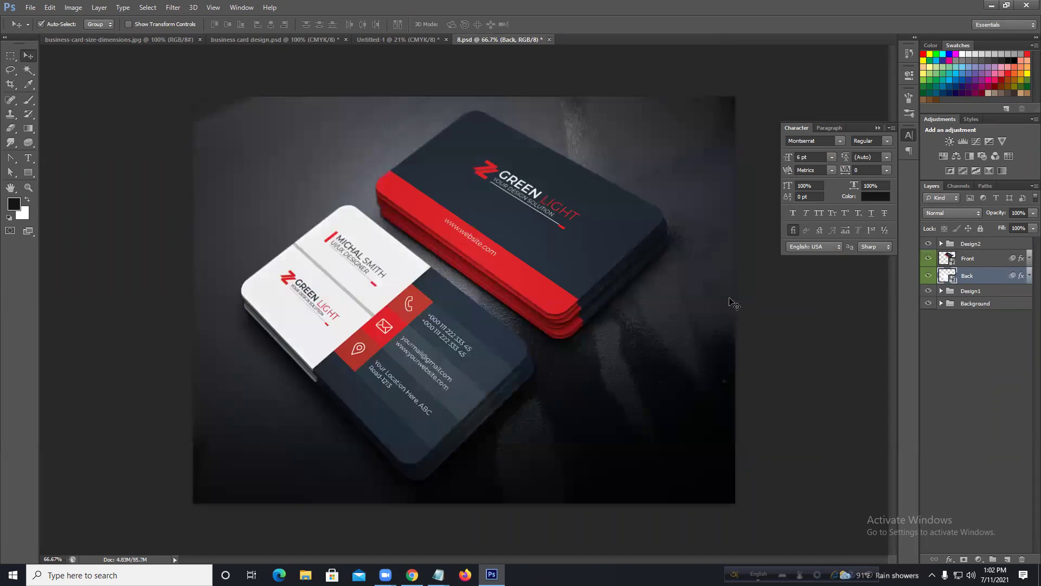
Step: Deselect the Back layer and select the Design2 group in the Layers panel
left_click(733, 337)
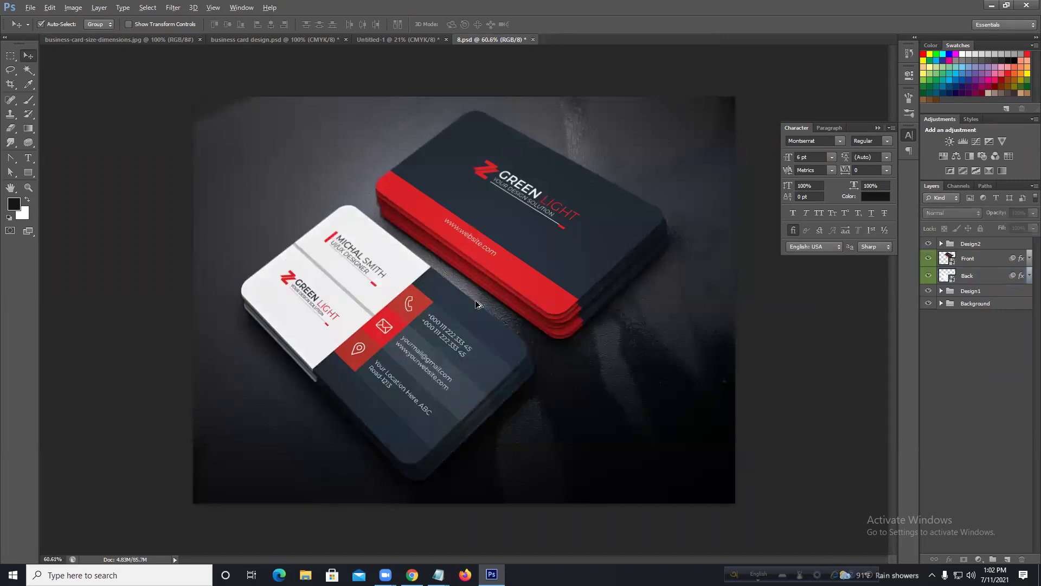
scroll(484, 233, "up", 5)
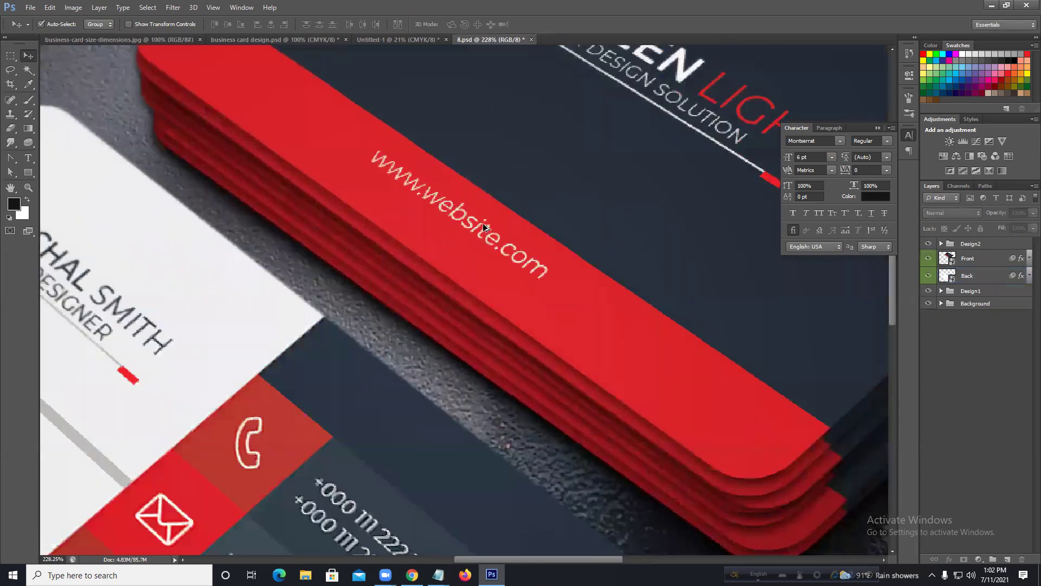
scroll(484, 227, "down", 2)
scroll(461, 308, "down", 2)
scroll(439, 333, "down", 1)
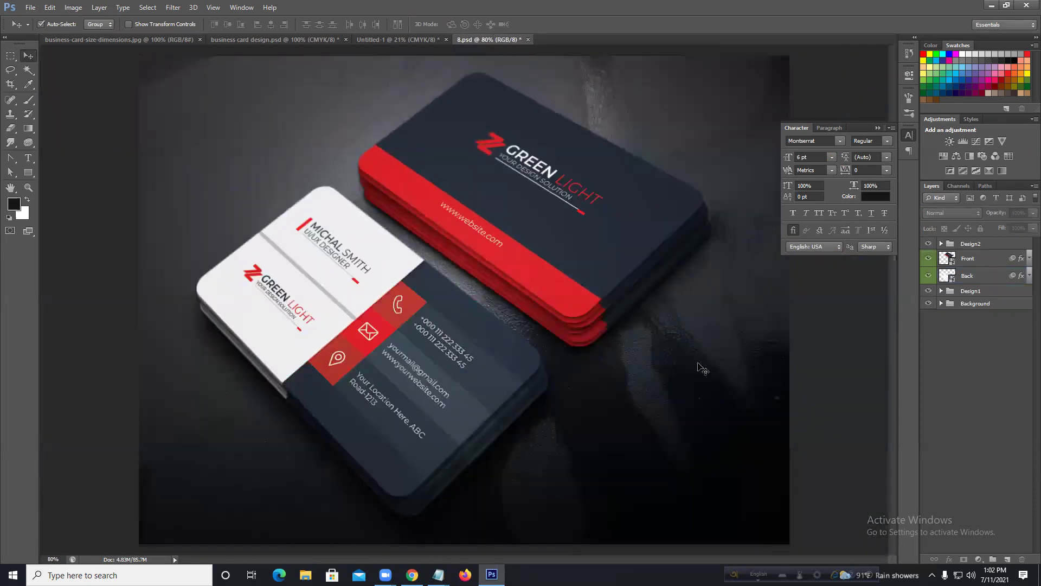
left_click(715, 350)
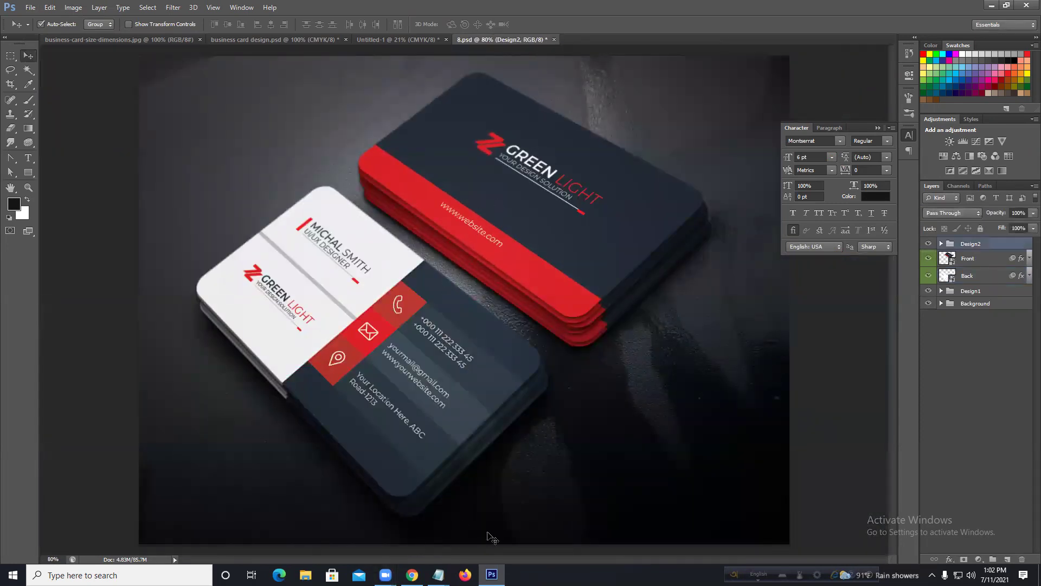
Step: Open 1544.psd from the realistic-business-card-mockup.zip archive on the desktop
left_click(990, 5)
left_click(983, 9)
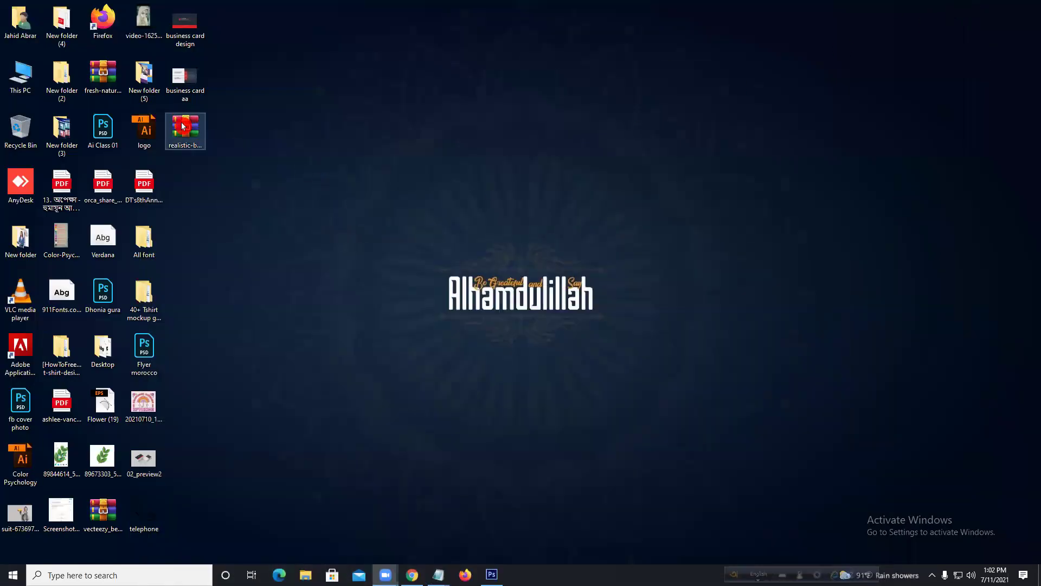
right_click(182, 126)
left_click(228, 109)
double_click(186, 126)
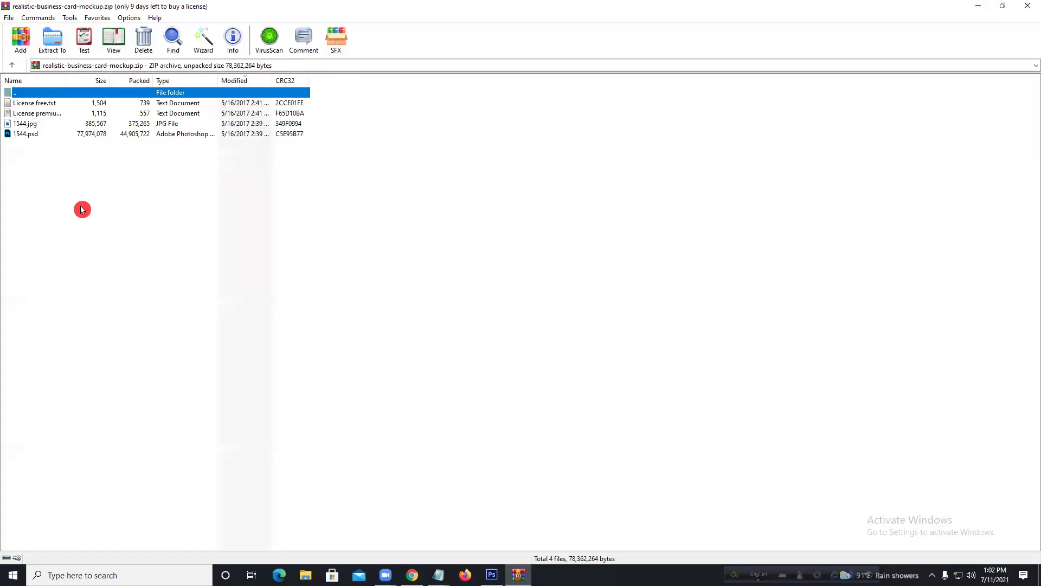
double_click(51, 134)
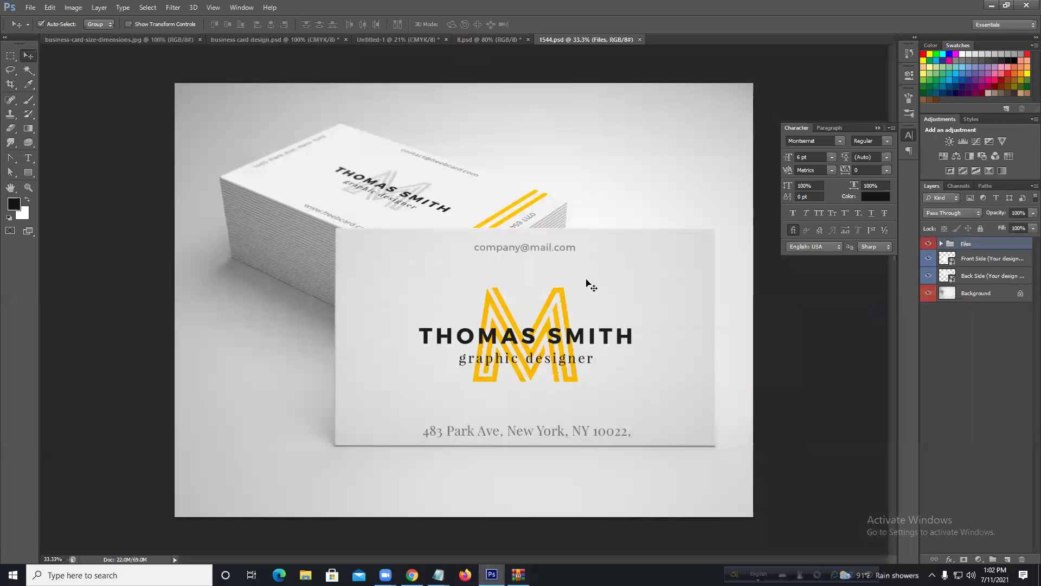
Step: Open the Front Side smart object, dismissing the notices without updating text layers
double_click(952, 260)
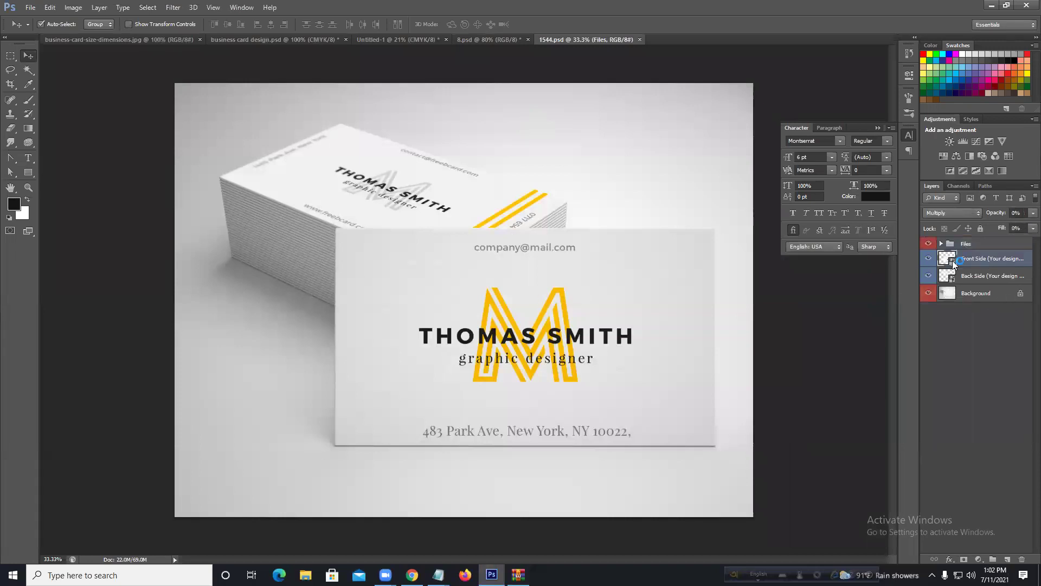
left_click(557, 235)
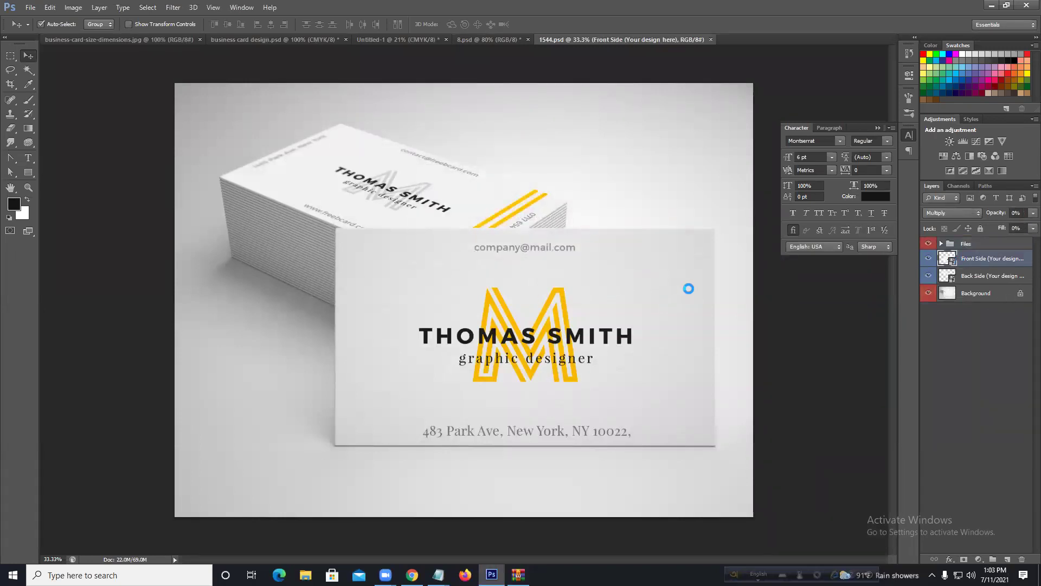
left_click(522, 226)
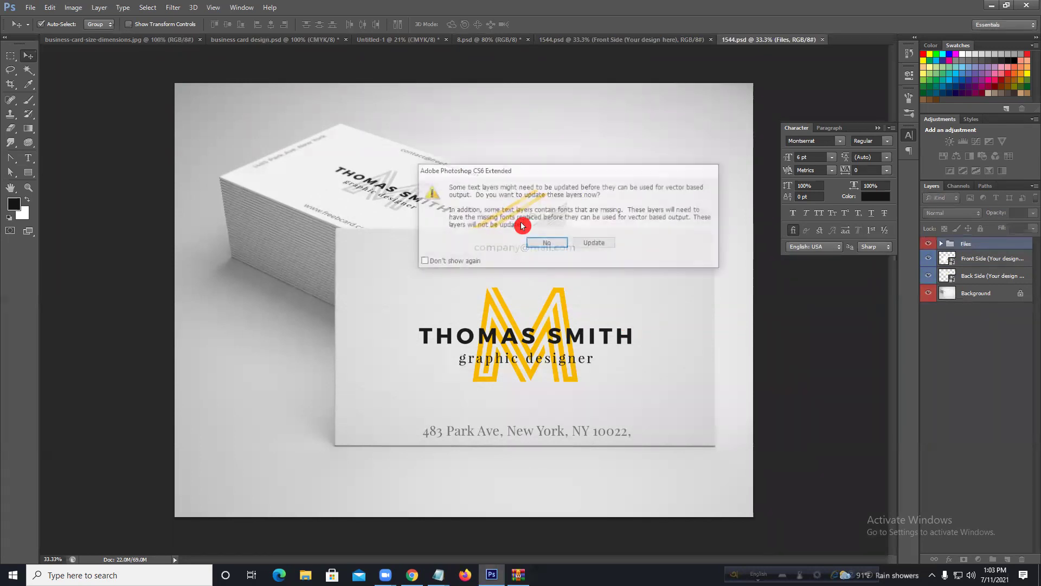
left_click(548, 242)
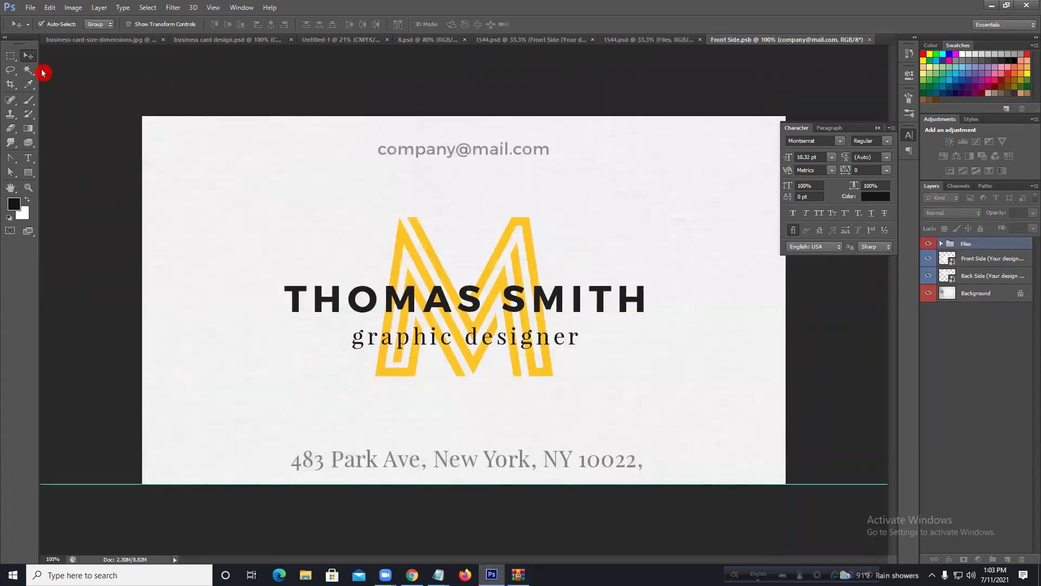
Step: Place the business card aa image and scale it up to about 135%
left_click(25, 8)
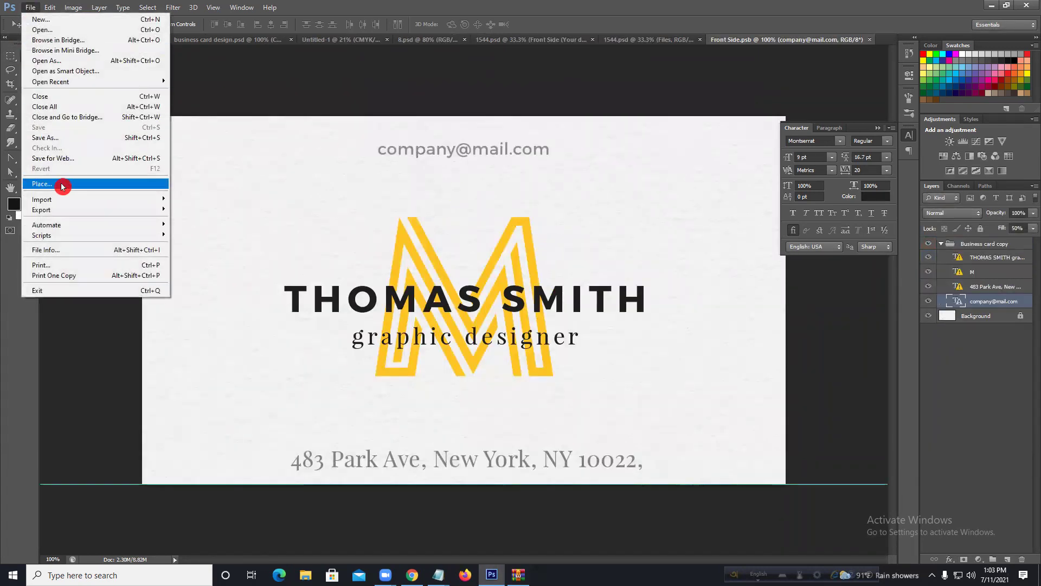
left_click(63, 184)
left_click_drag(674, 212, 678, 256)
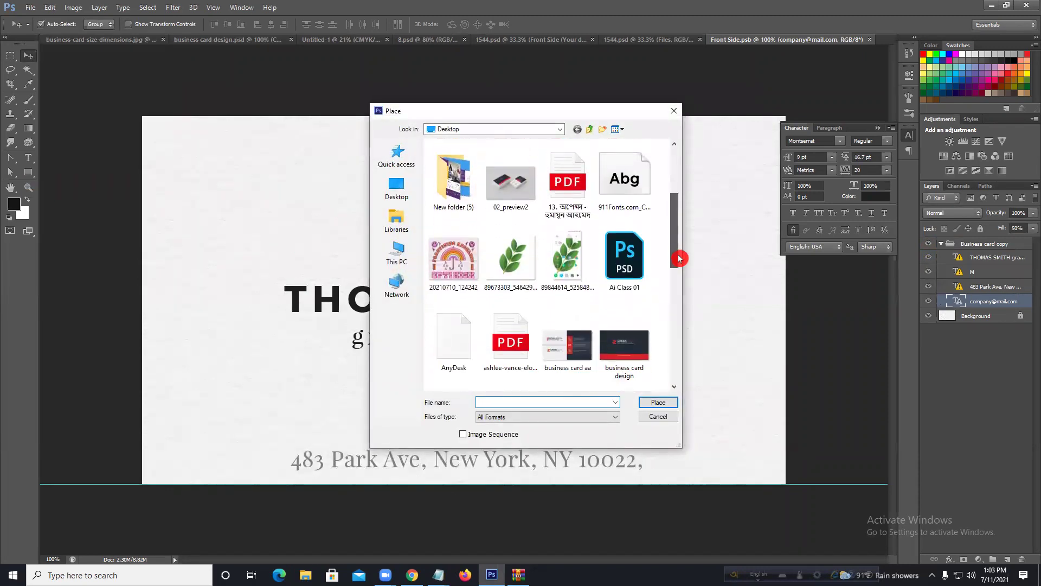
left_click(567, 333)
left_click(615, 349)
left_click(569, 339)
left_click(657, 401)
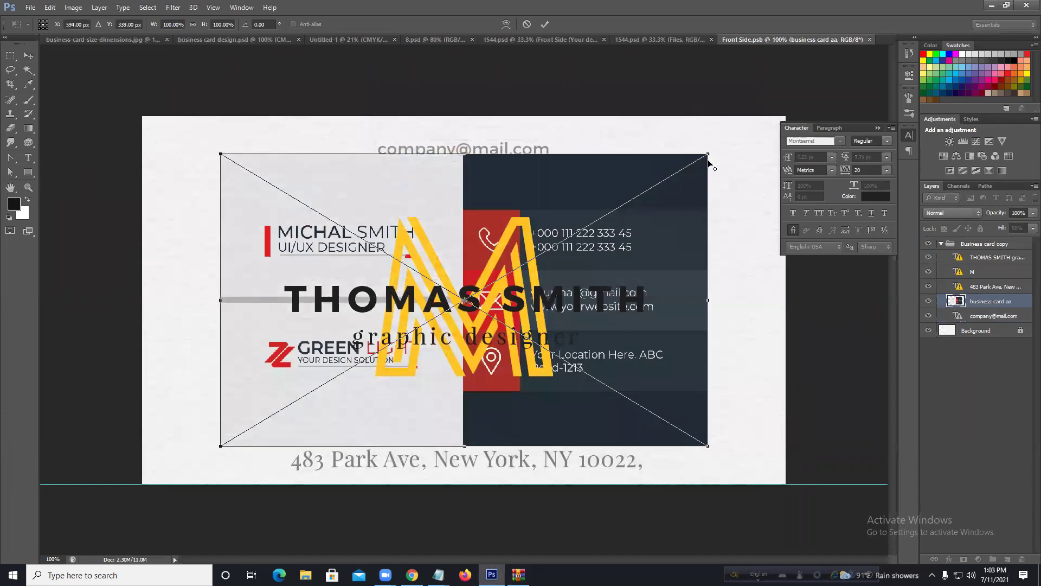
left_click_drag(708, 157, 789, 105)
left_click(544, 24)
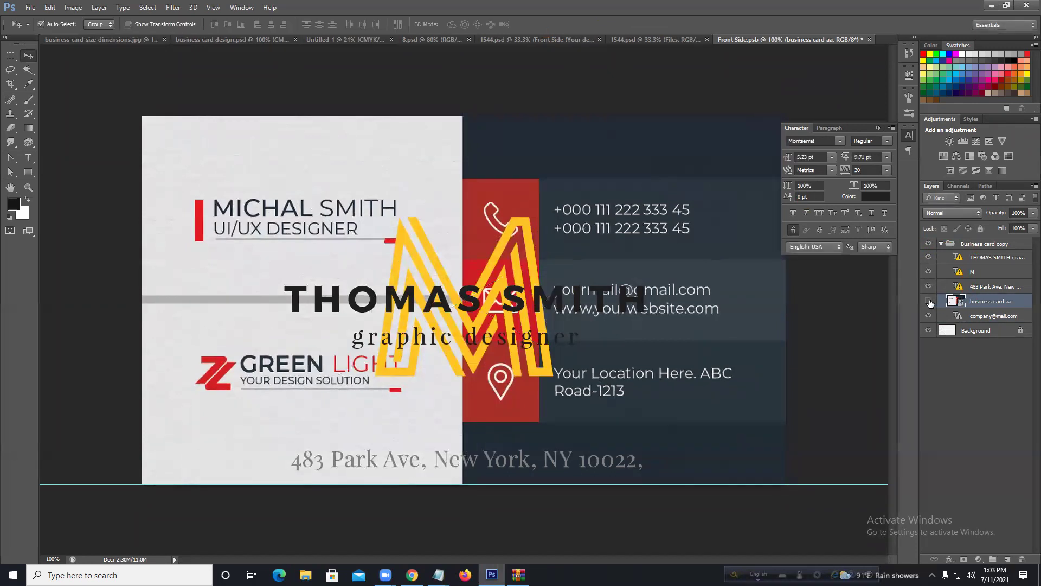
Step: Bring the business card aa layer to the top, save, and close the smart object
left_click(929, 301)
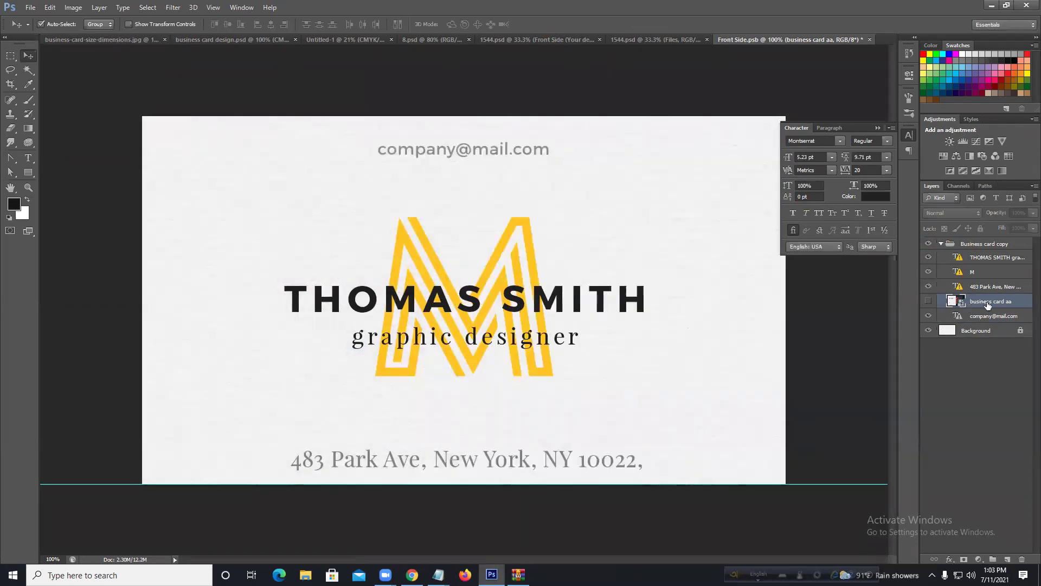
left_click(928, 301)
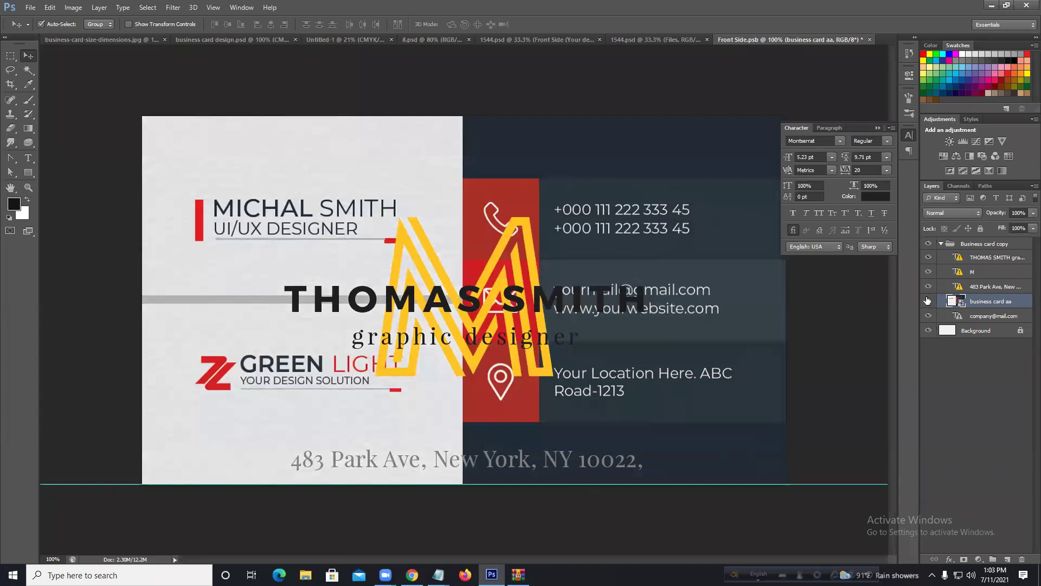
key("ctrl+shift+bracketright")
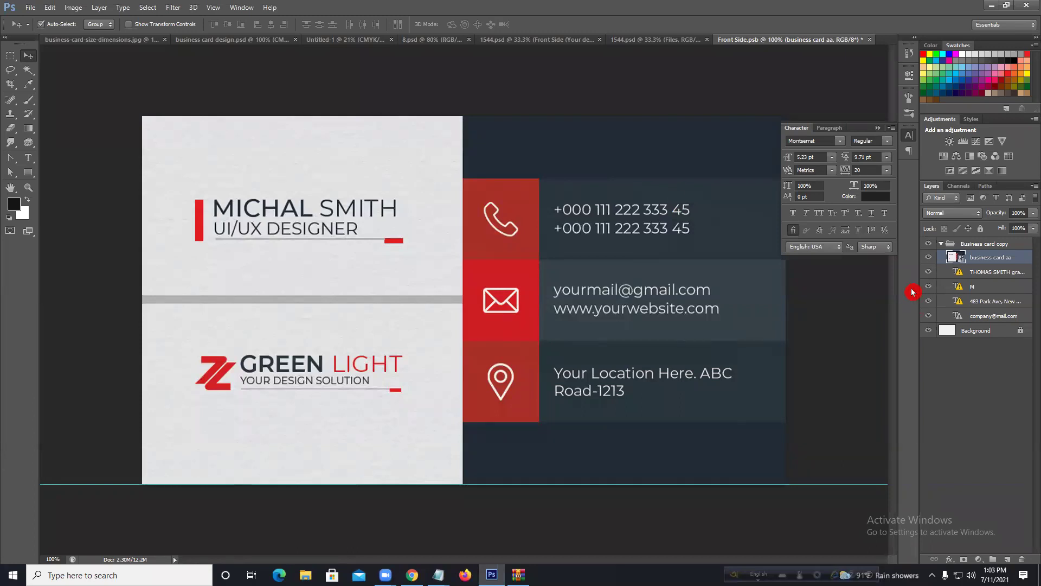
key("ctrl+s")
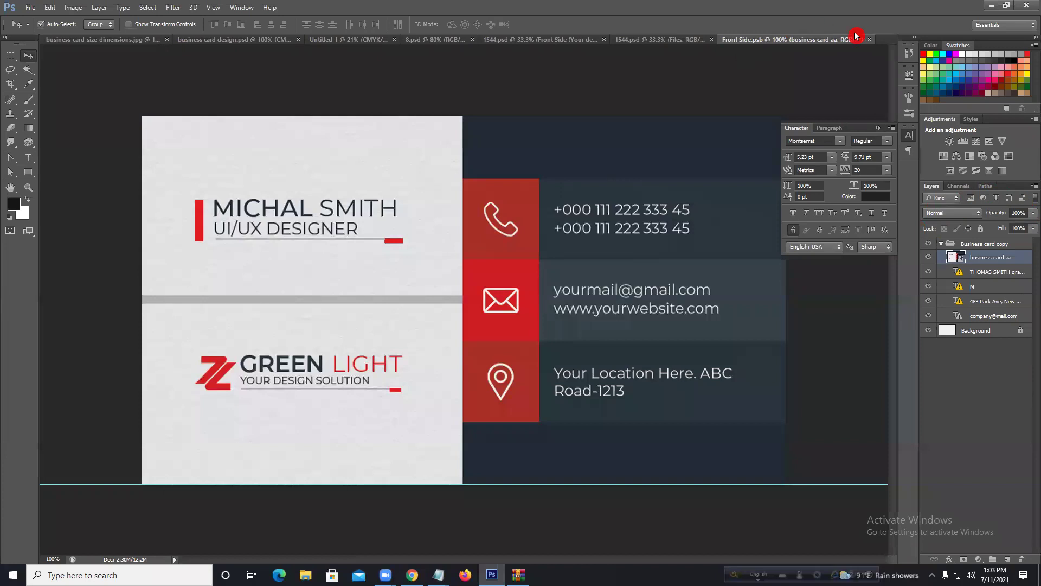
left_click(868, 41)
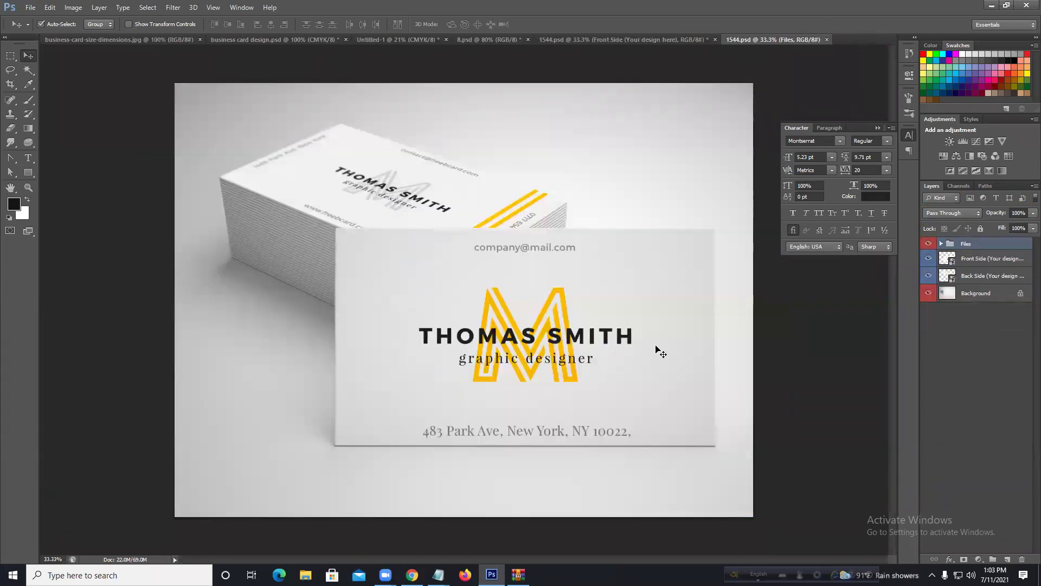
Step: Open the Front Side smart object again and select the Business card copy group
left_click(776, 336)
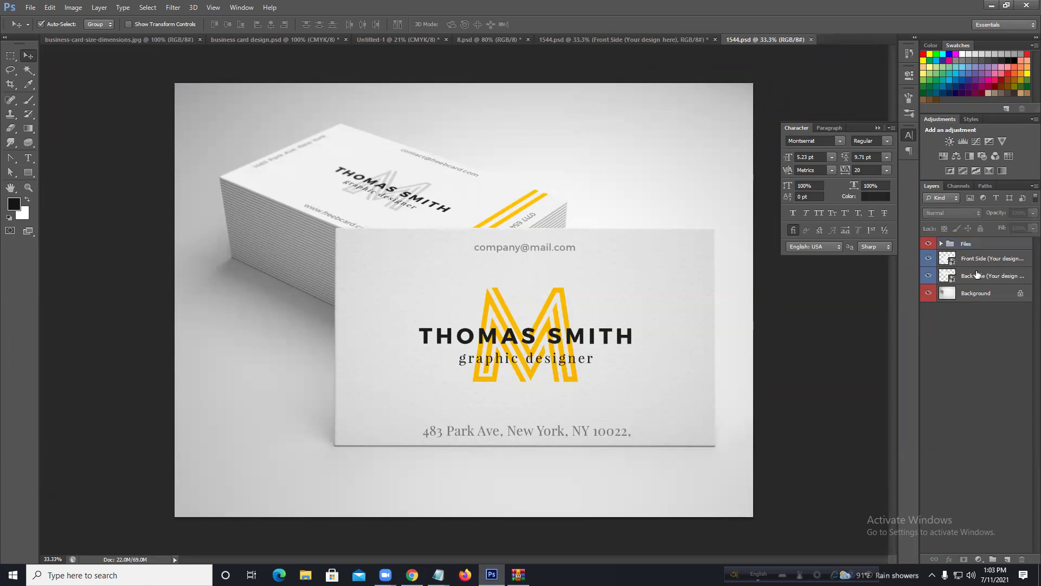
double_click(950, 261)
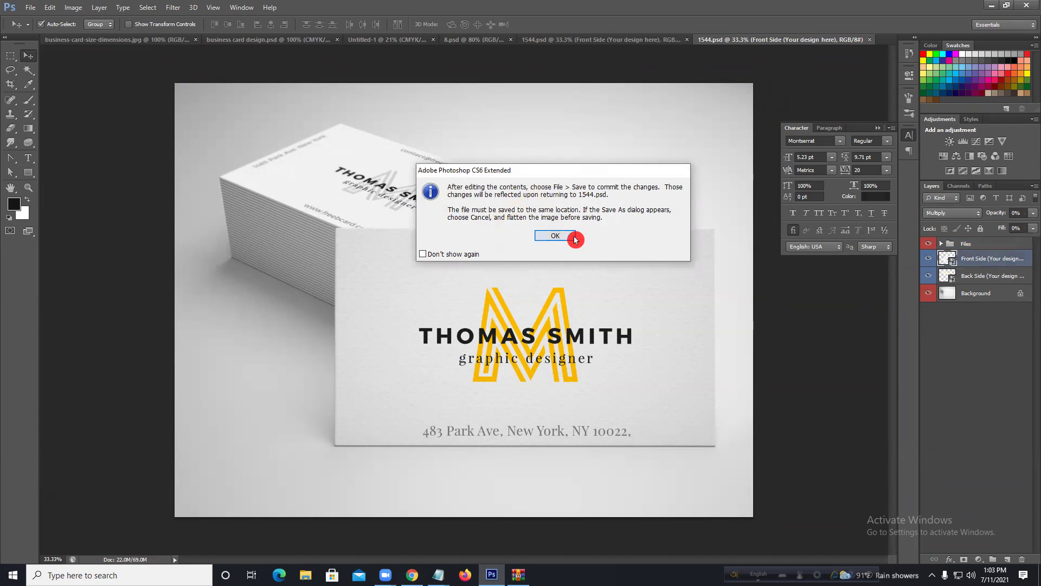
left_click(531, 220)
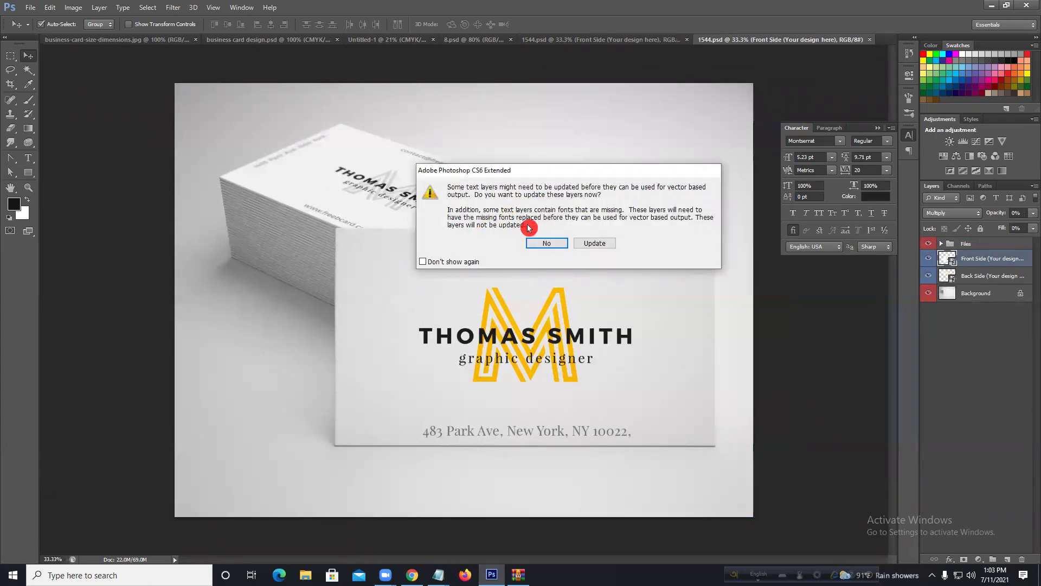
left_click(544, 243)
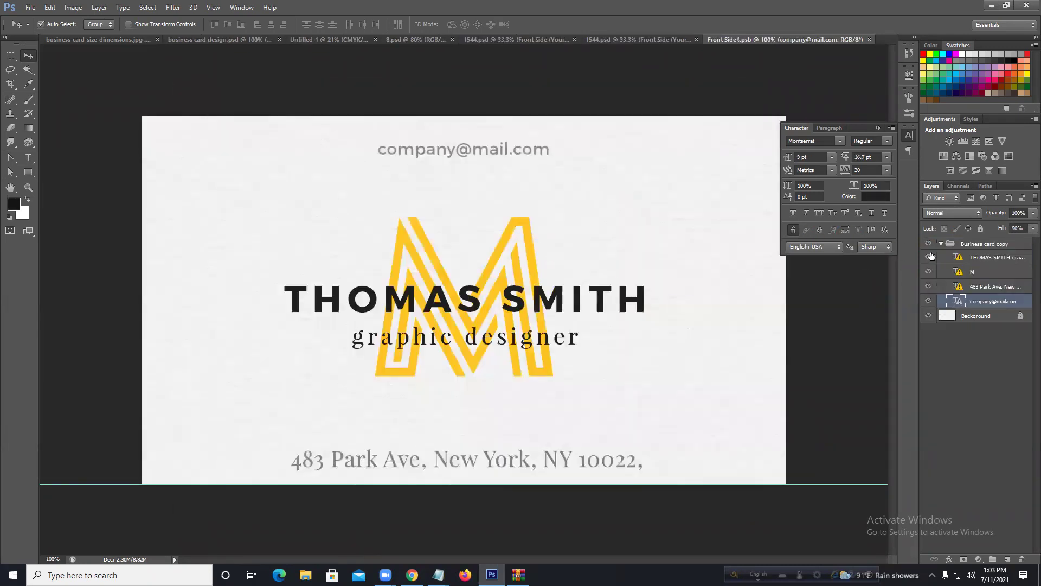
left_click(941, 244)
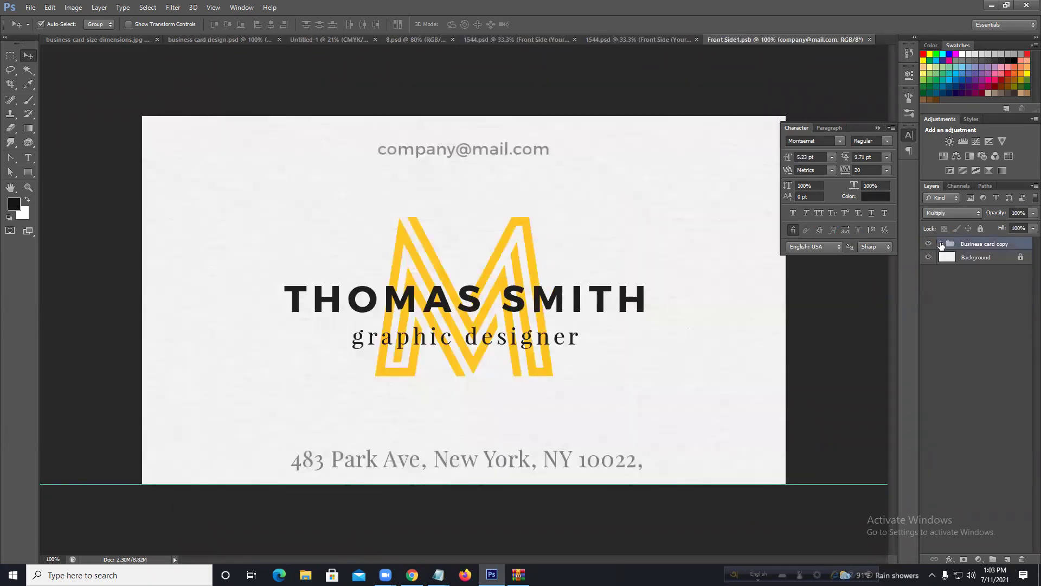
Step: Place business card aa scaled to about 134%, save, and return to 1544.psd
left_click(27, 8)
left_click(76, 186)
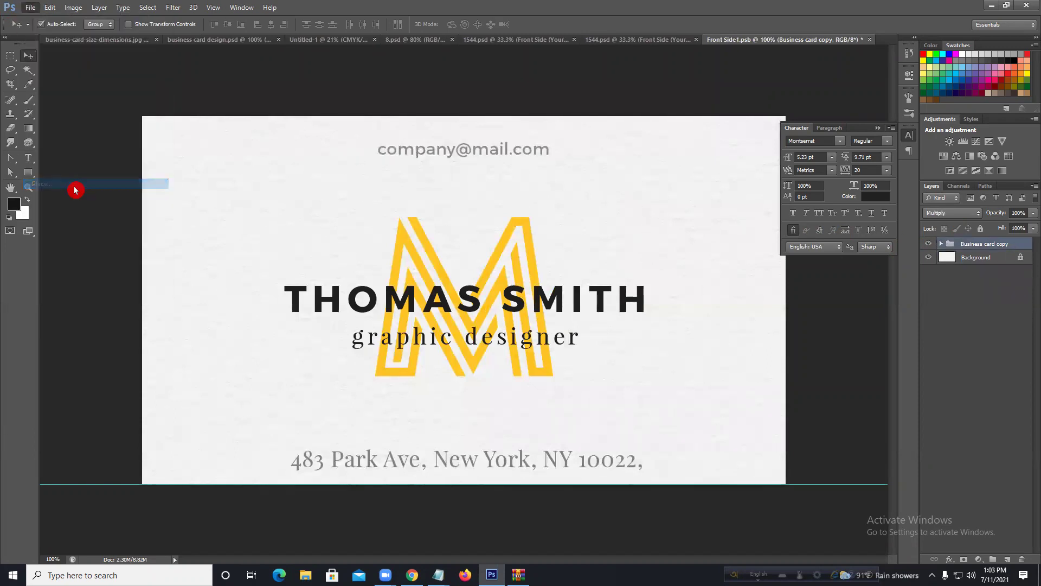
scroll(526, 322, "down", 5)
left_click(592, 278)
left_click(658, 404)
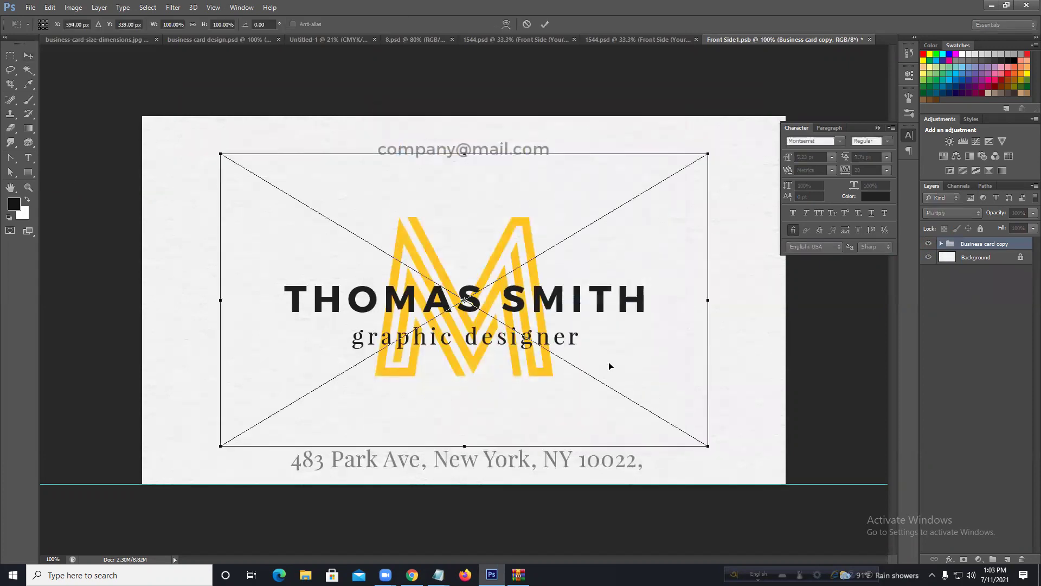
mouse_move(709, 161)
left_mouse_down()
mouse_move(795, 97)
mouse_move(786, 107)
left_mouse_up()
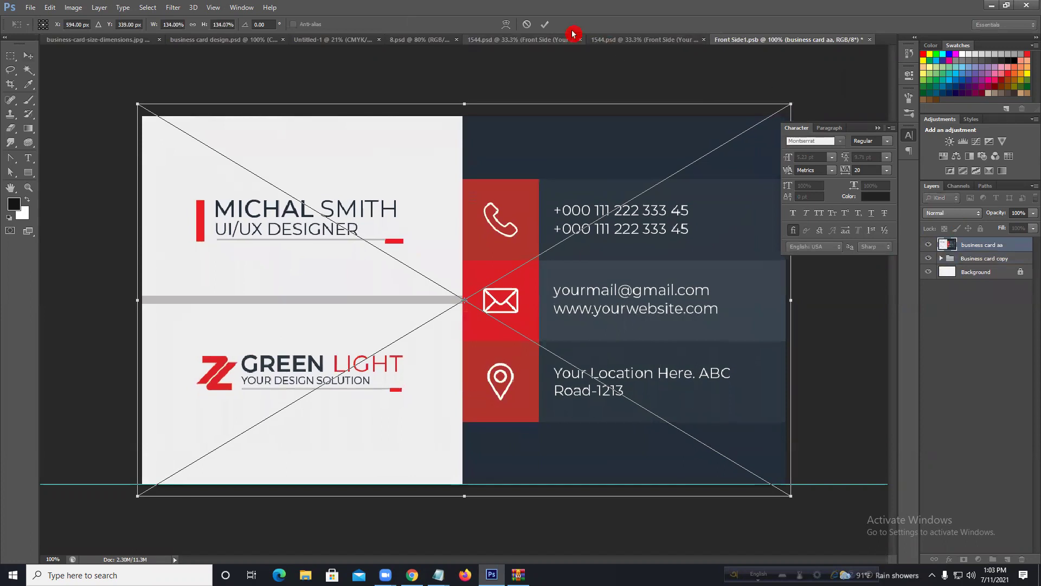
left_click(544, 24)
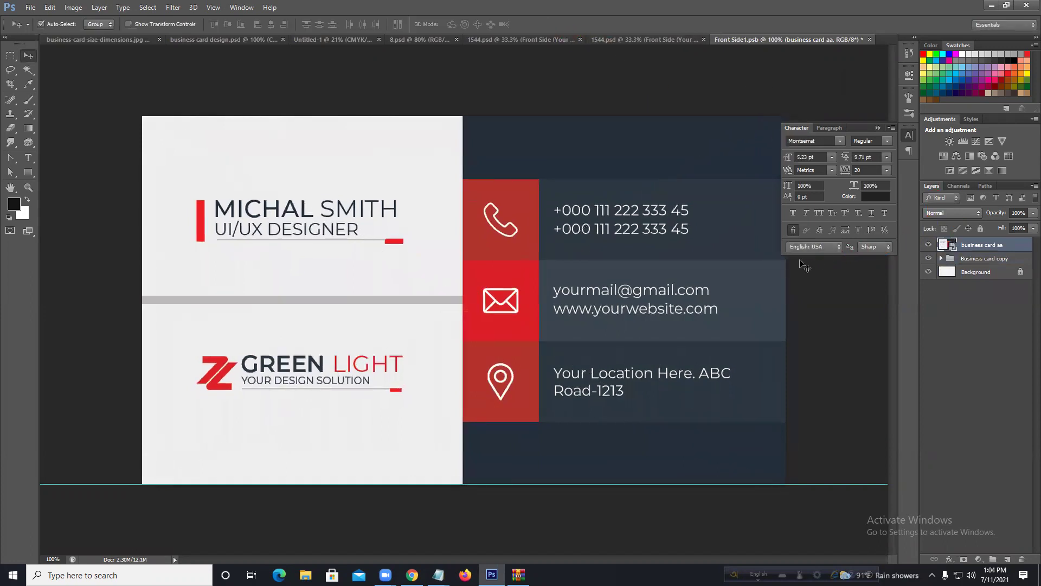
key("ctrl+s")
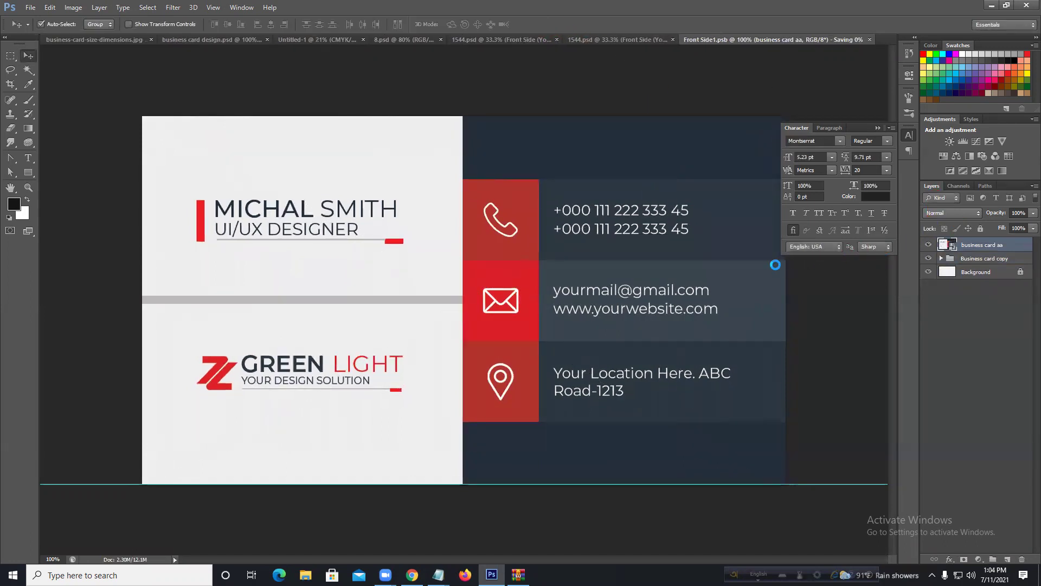
left_click(618, 40)
Step: Open the Back Side smart object, dismissing the notices without updating text layers
left_click(421, 206)
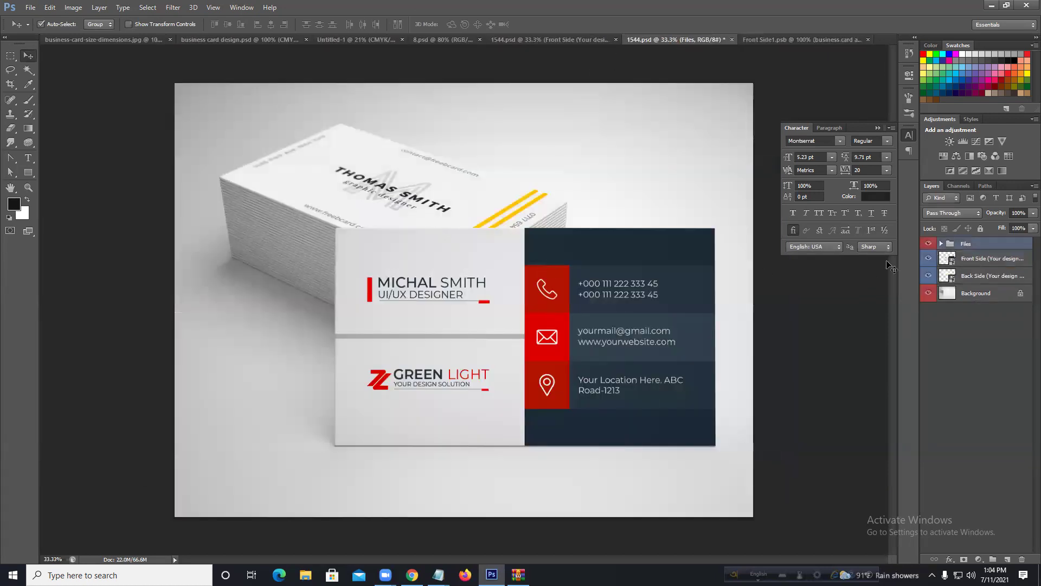
double_click(953, 280)
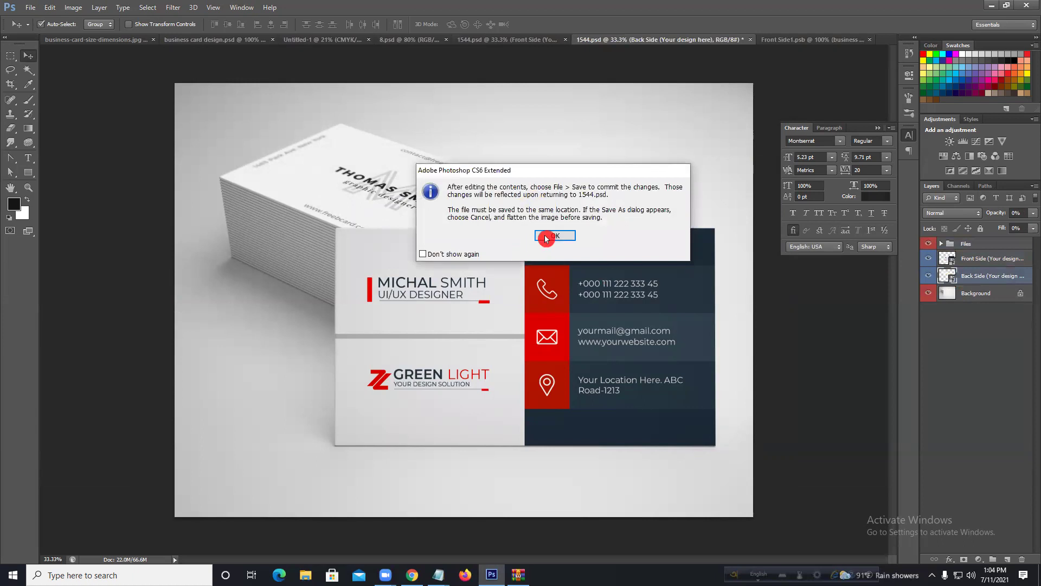
left_click(545, 234)
left_click(534, 221)
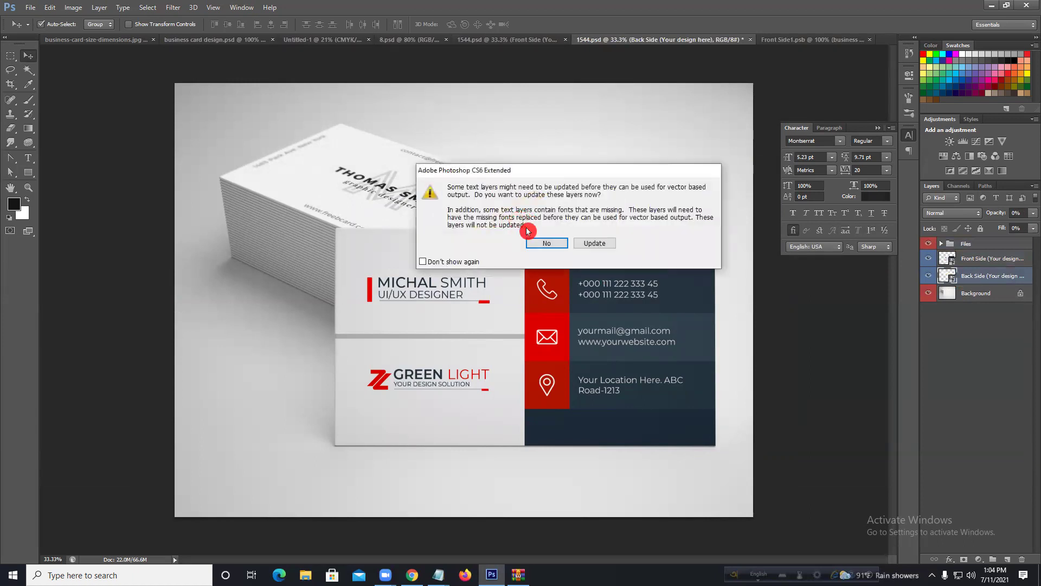
left_click(558, 242)
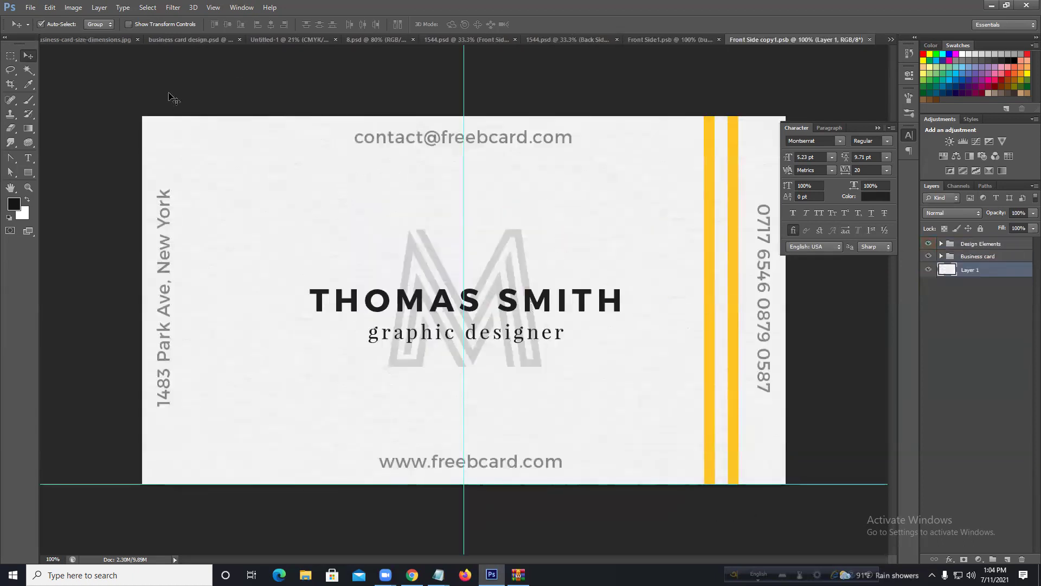
Step: Place the business card design image scaled to about 135% and save the back side
left_click(30, 7)
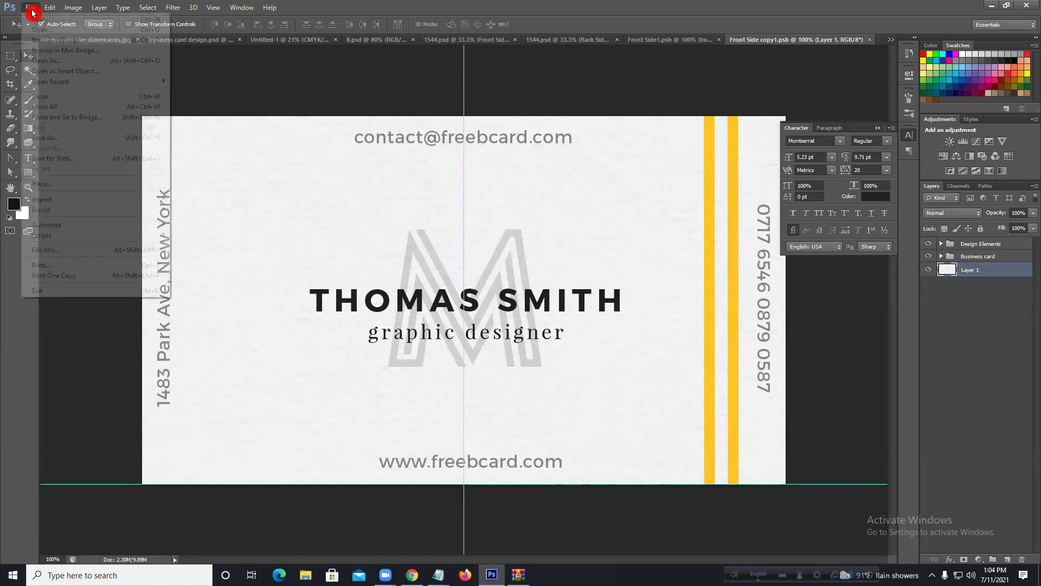
left_click(72, 184)
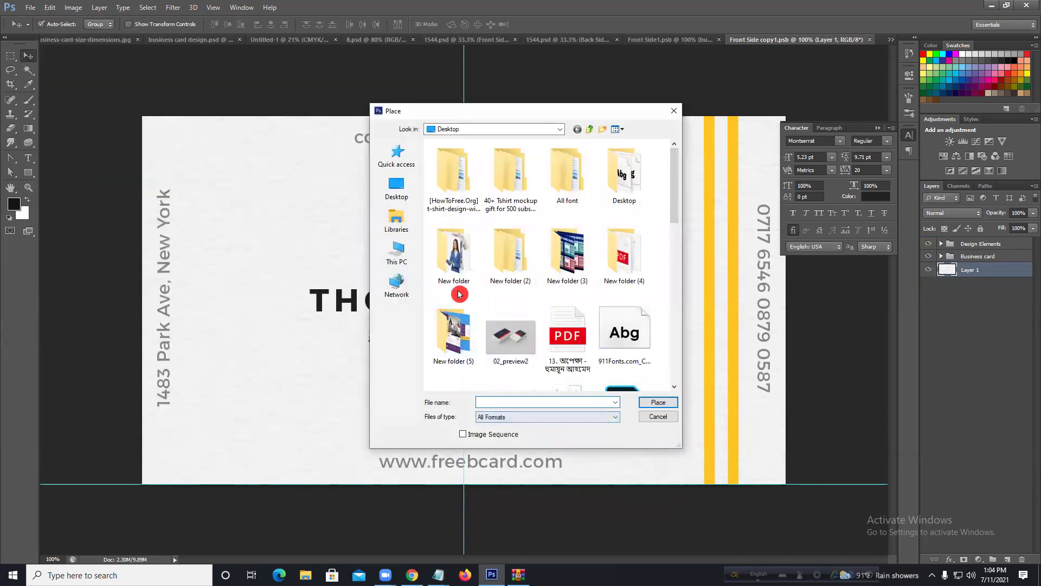
left_click_drag(674, 225, 672, 255)
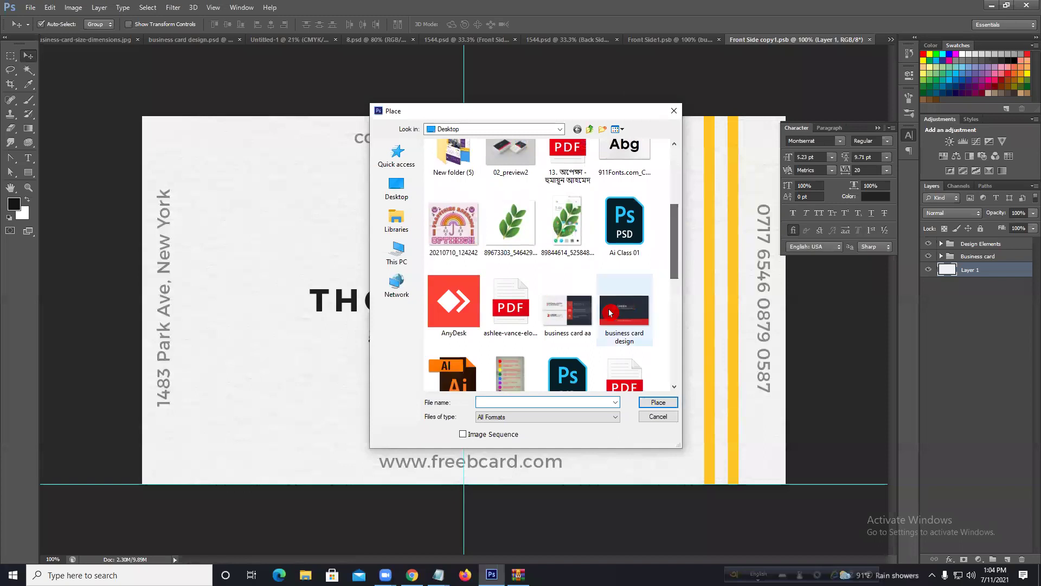
left_click(567, 304)
left_click(611, 320)
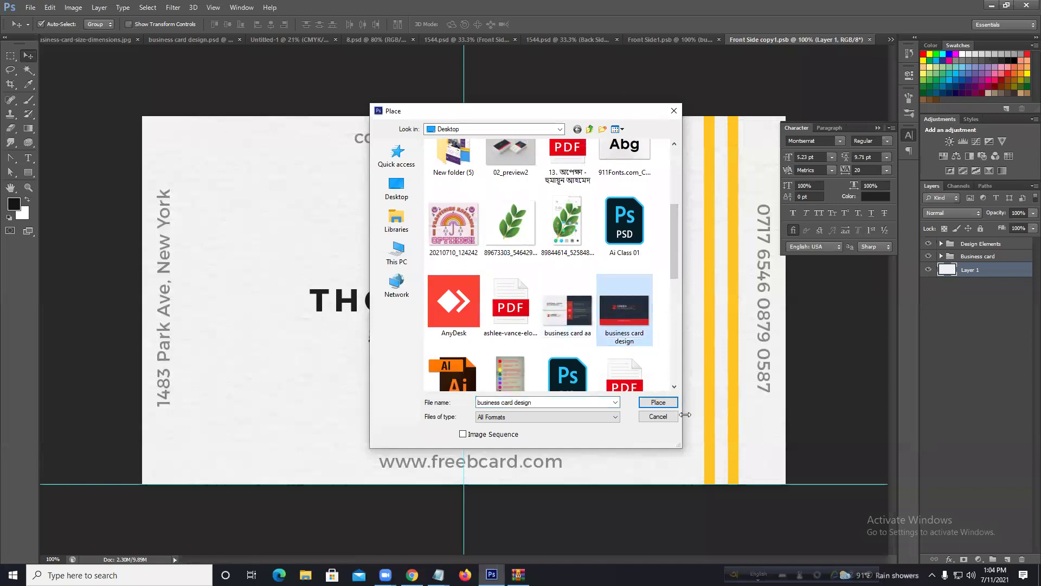
left_click(674, 404)
mouse_move(707, 156)
left_mouse_down()
mouse_move(798, 108)
mouse_move(791, 112)
left_mouse_up()
left_click(544, 24)
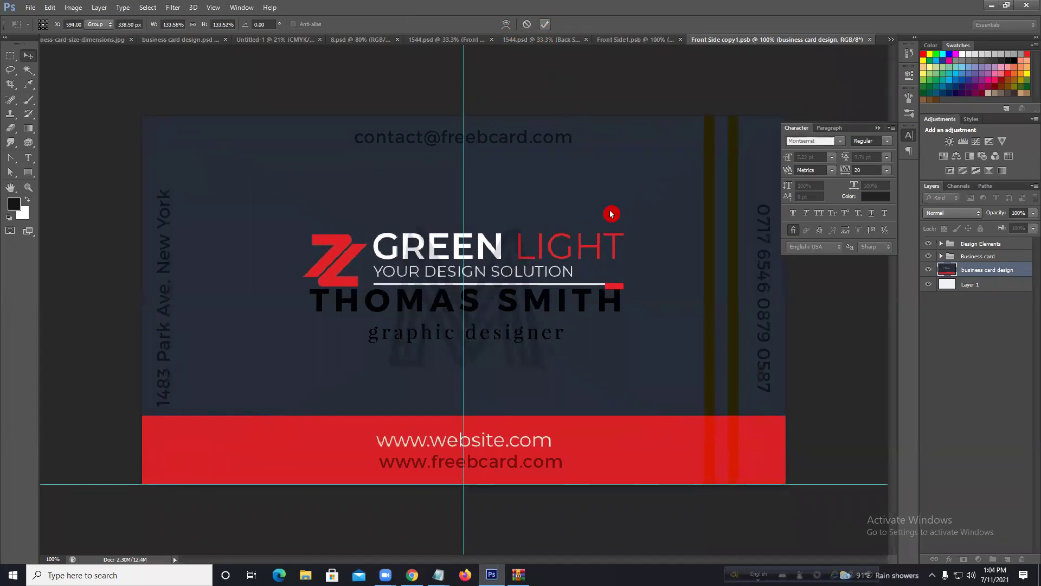
double_click(611, 213)
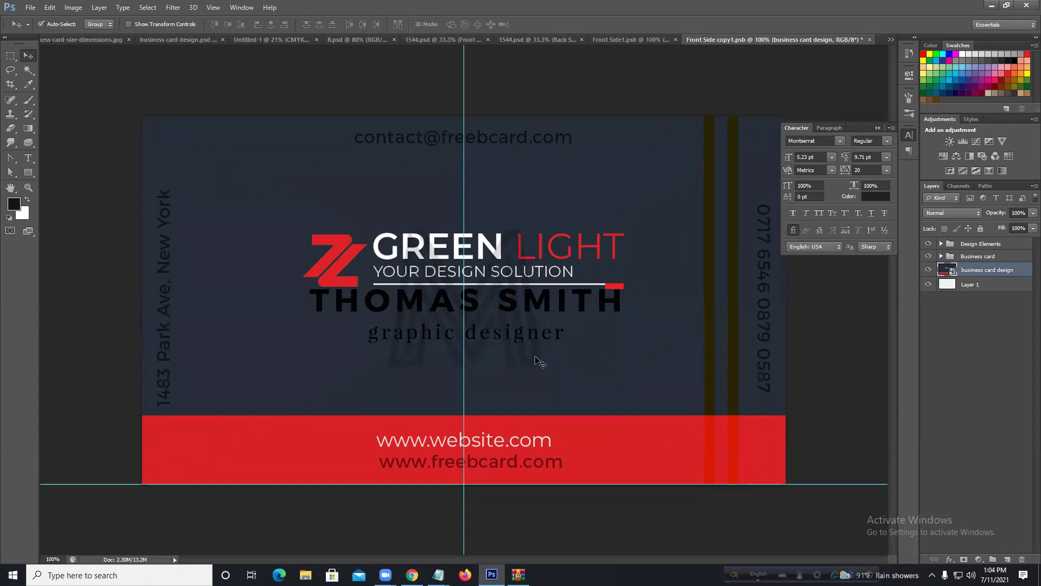
key("ctrl+s")
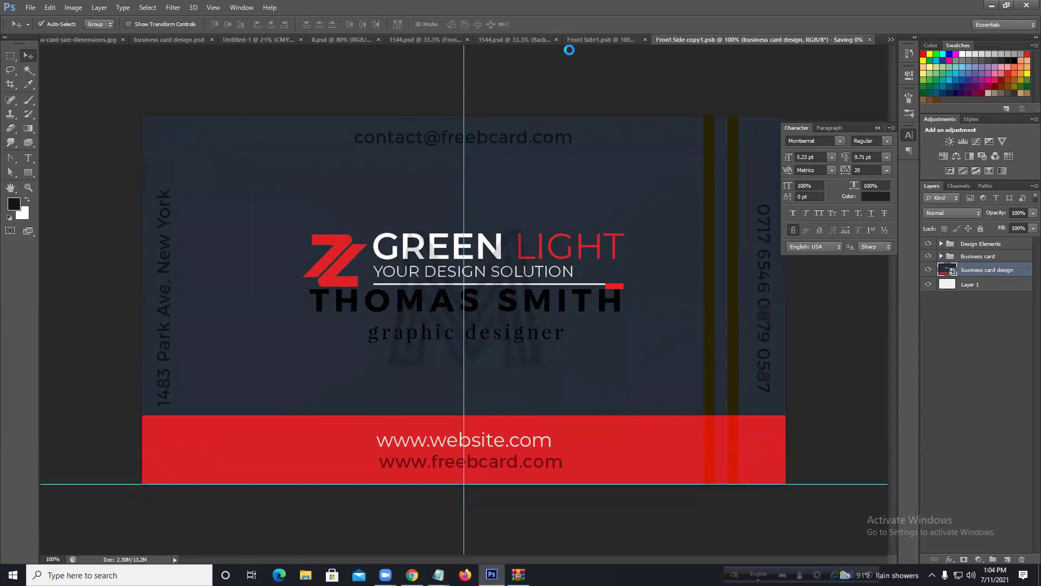
Step: Check the 1544.psd mockup for leftover sample text
left_click(519, 42)
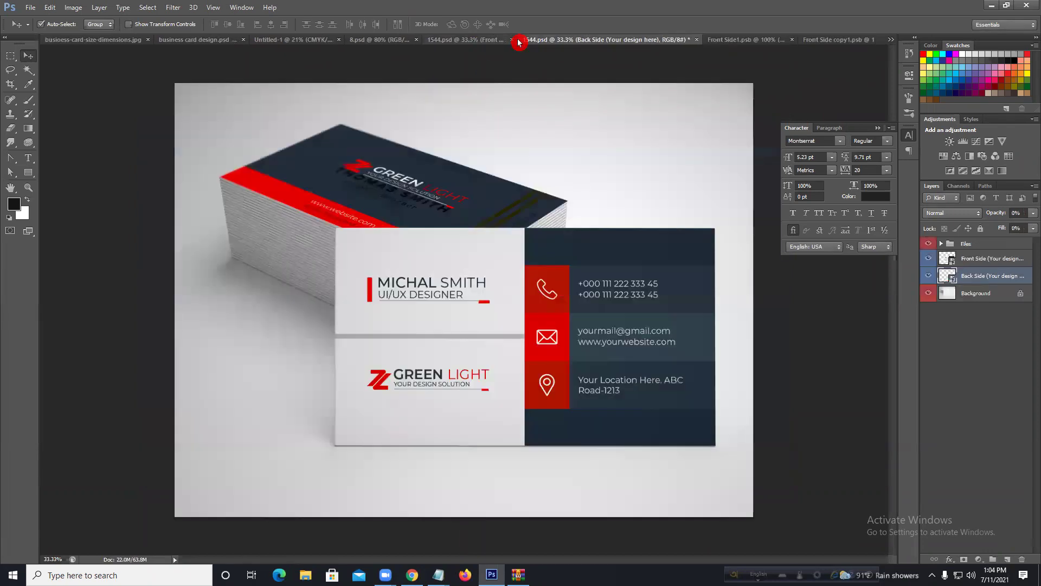
scroll(386, 165, "up", 3)
scroll(395, 168, "up", 2)
scroll(395, 168, "up", 1)
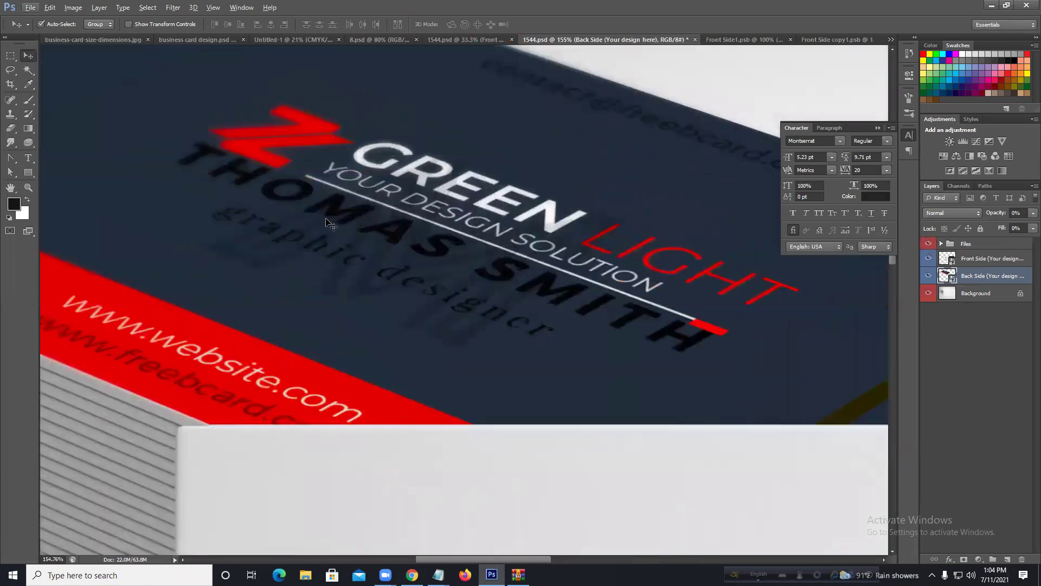
scroll(239, 349, "down", 3)
scroll(238, 349, "down", 2)
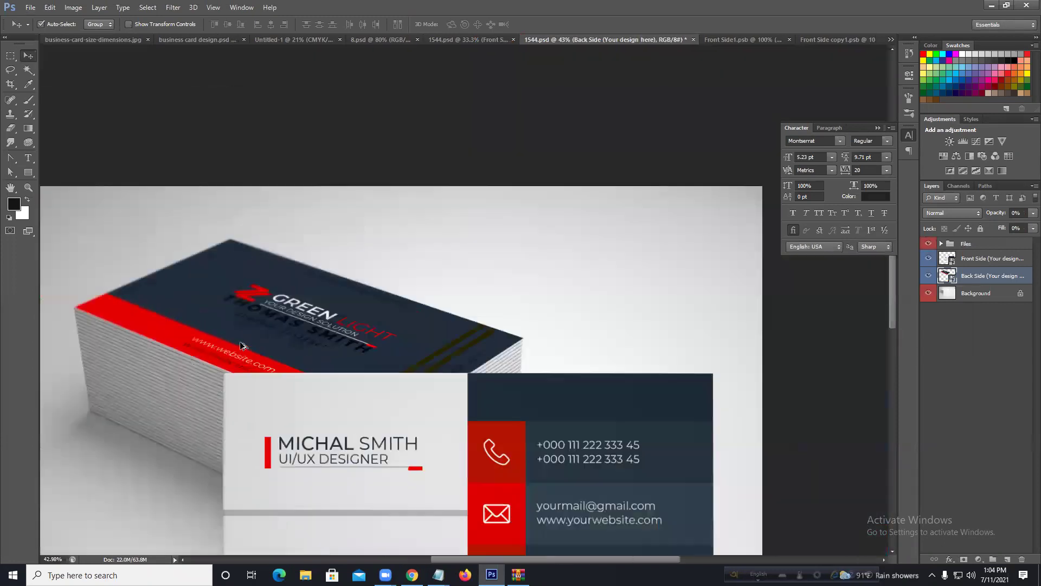
Step: Hide the old Business card text group in Front Side copy1 and save
left_click(843, 41)
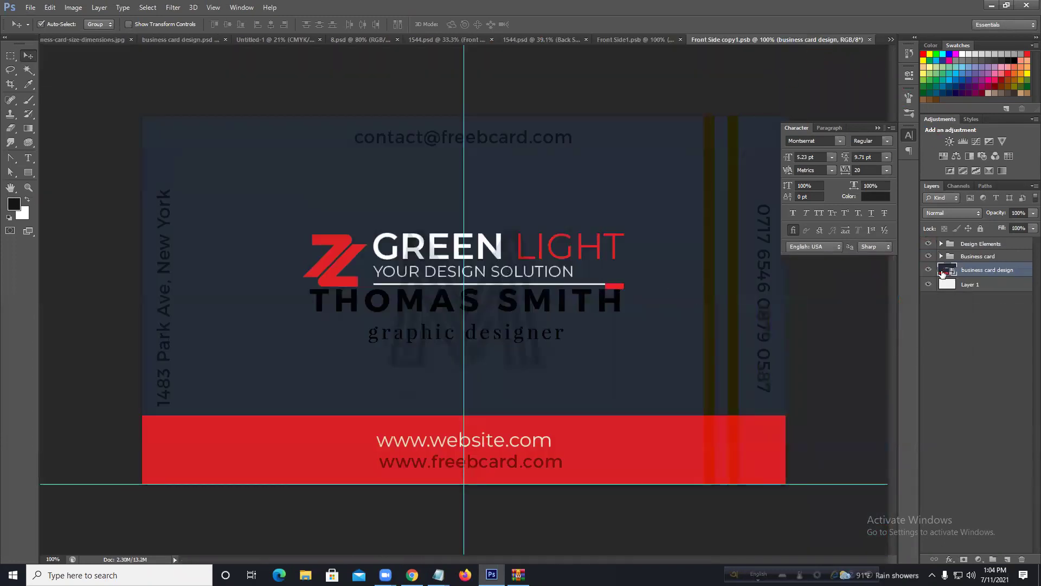
left_click(928, 257)
key("ctrl+s")
Step: Zoom into the 1544.psd mockup to confirm only the Green Light design shows
left_click(518, 45)
scroll(326, 163, "up", 2)
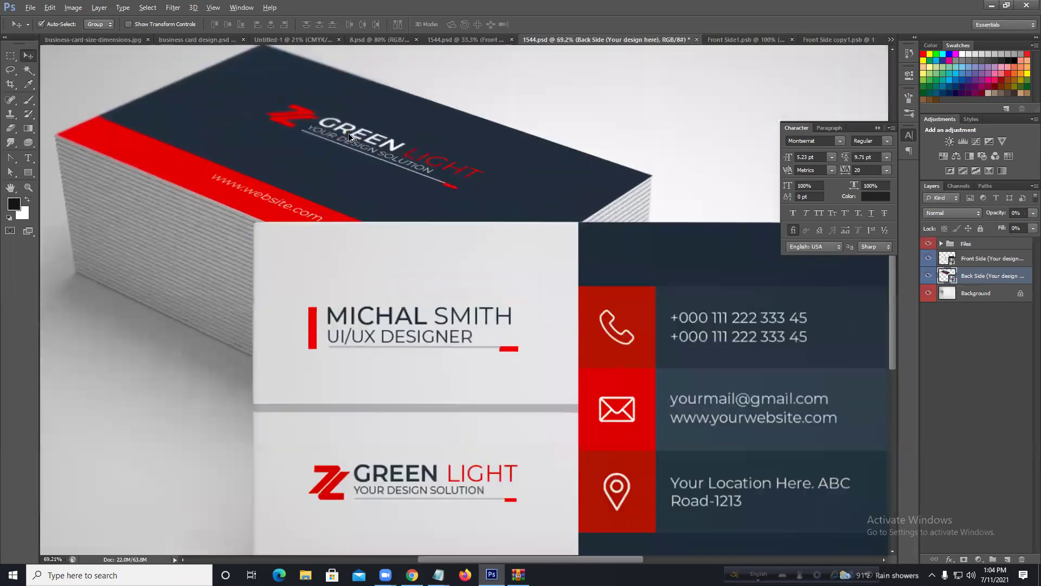
scroll(320, 154, "up", 2)
scroll(314, 146, "up", 2)
scroll(318, 149, "down", 1)
scroll(326, 152, "down", 2)
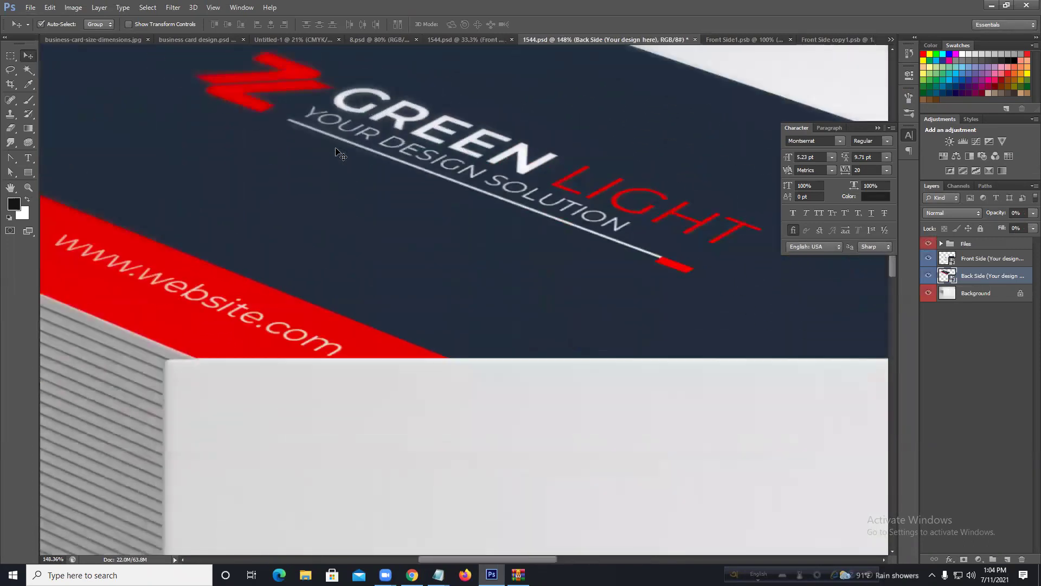
scroll(331, 151, "down", 2)
scroll(336, 151, "down", 1)
scroll(336, 152, "down", 1)
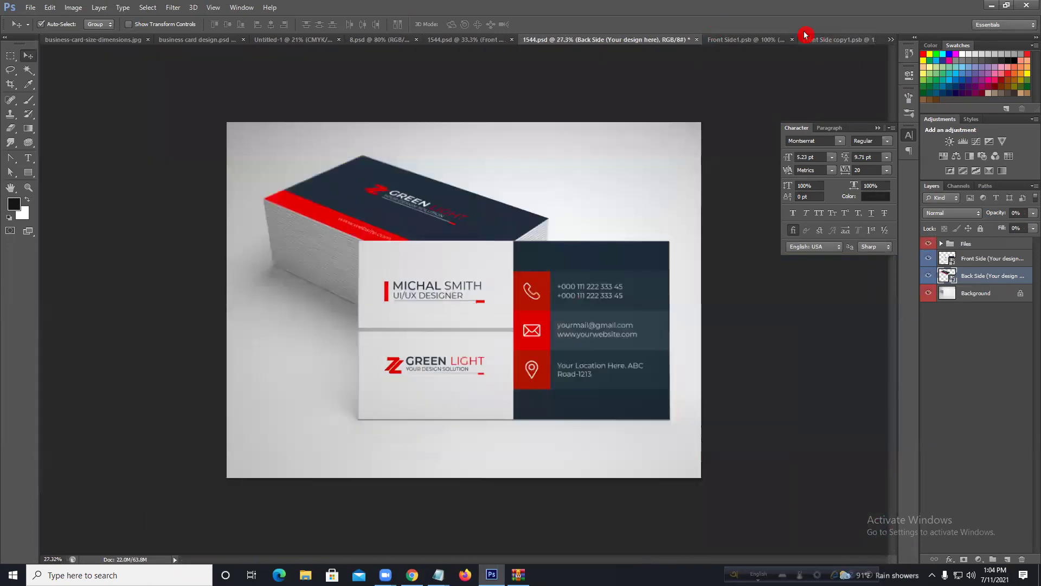
Step: Close the smart object documents, including Front Side copy1 and Front Side1, without saving
left_click(697, 40)
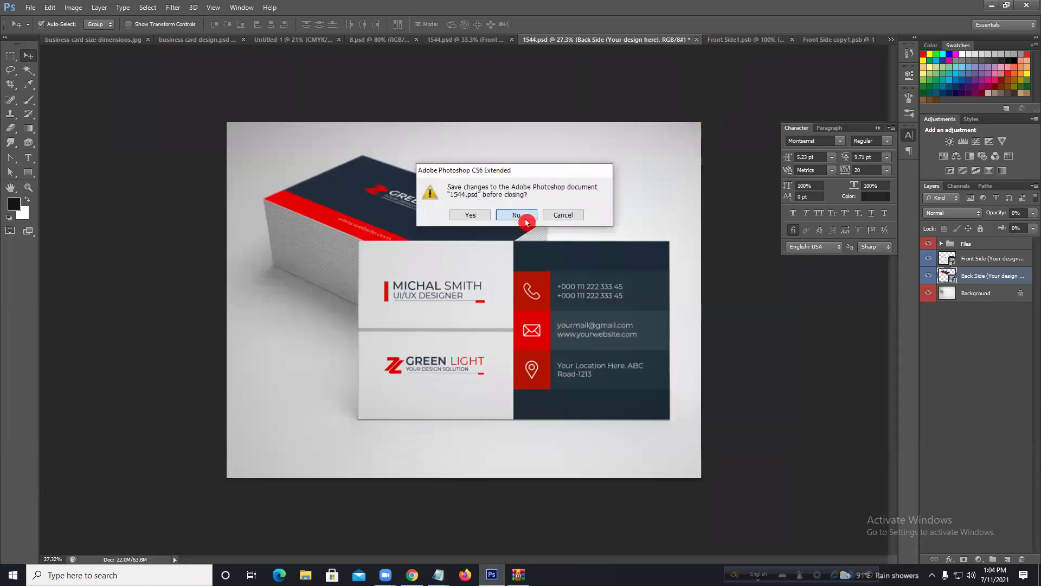
left_click(524, 215)
left_click(869, 39)
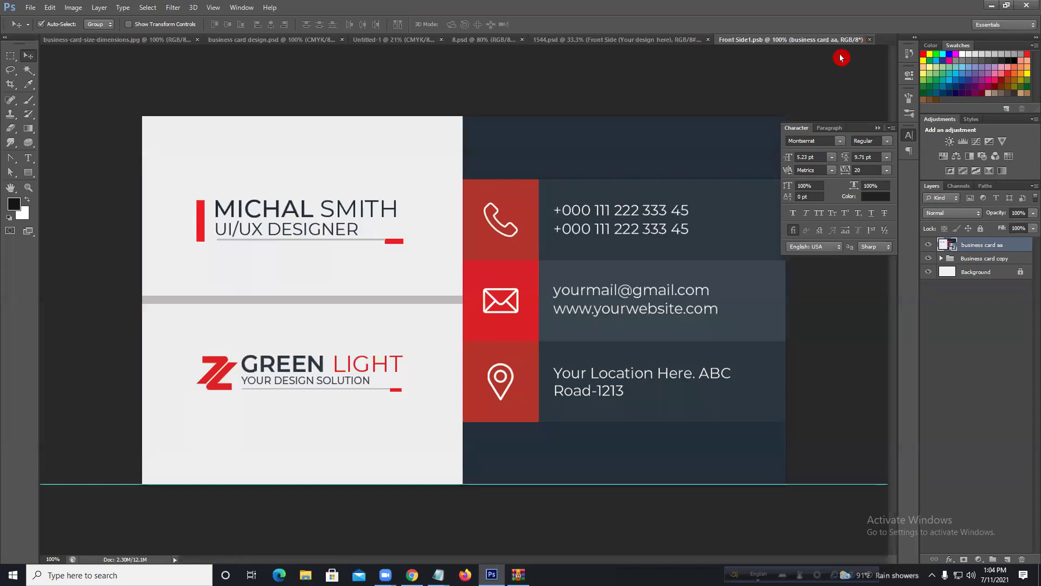
key("ctrl+w")
Step: Close 1544.psd, 8.psd, Untitled-1, business card design.psd and the dimensions JPG unsaved, then quit Photoshop
left_click(715, 39)
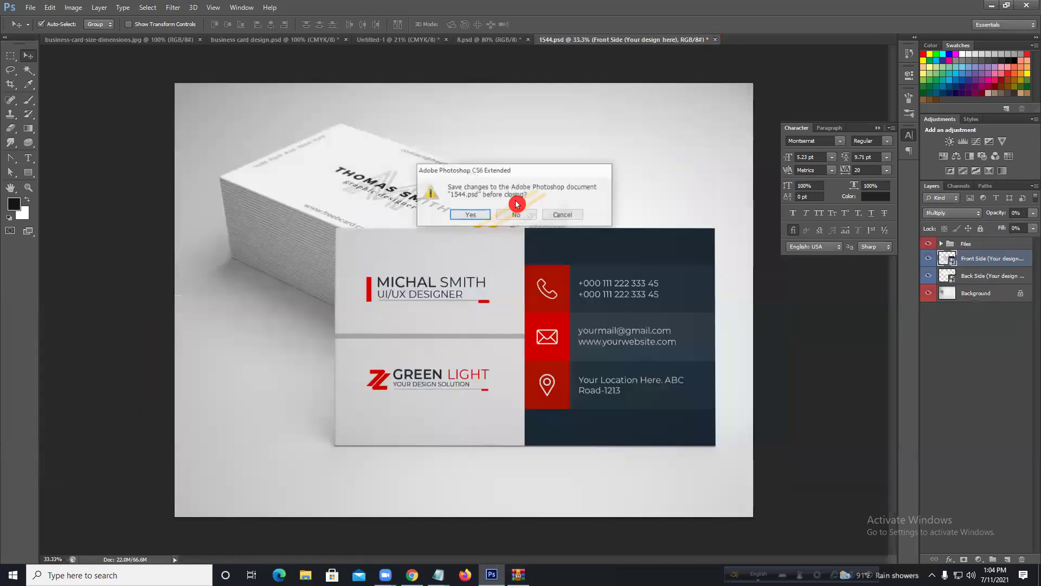
left_click(520, 215)
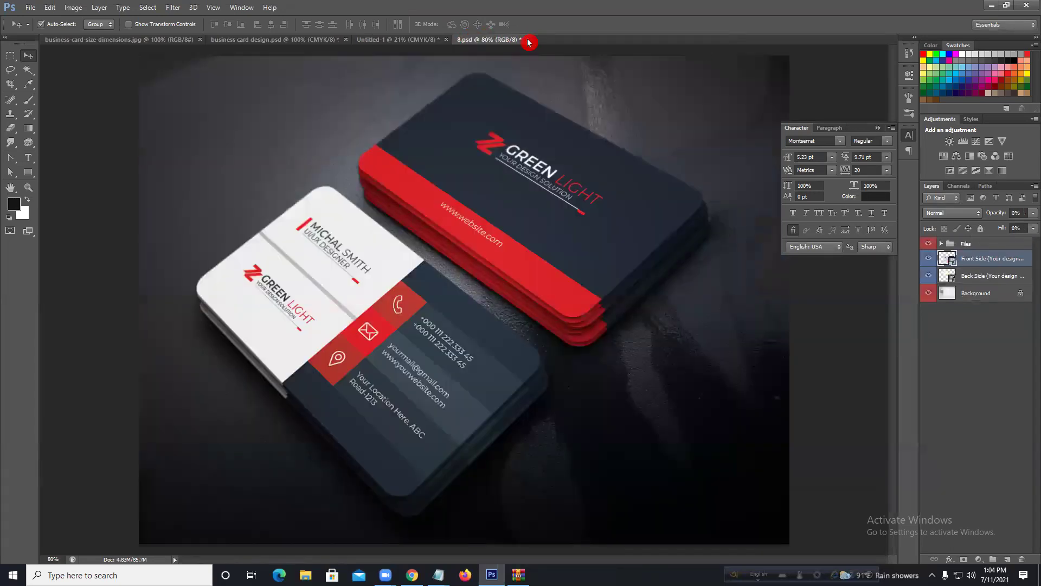
left_click(529, 40)
left_click(520, 214)
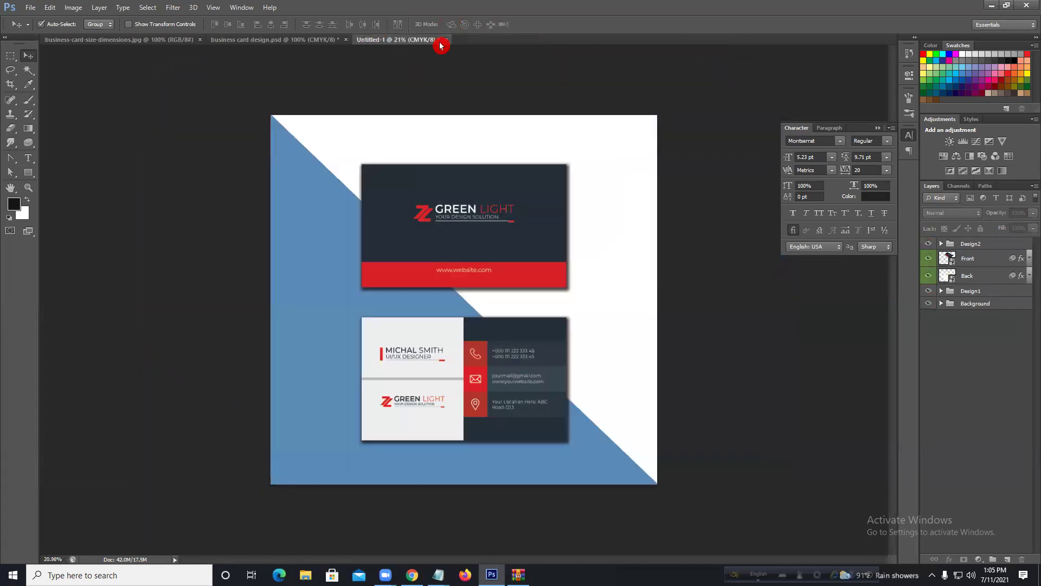
left_click(444, 40)
left_click(518, 214)
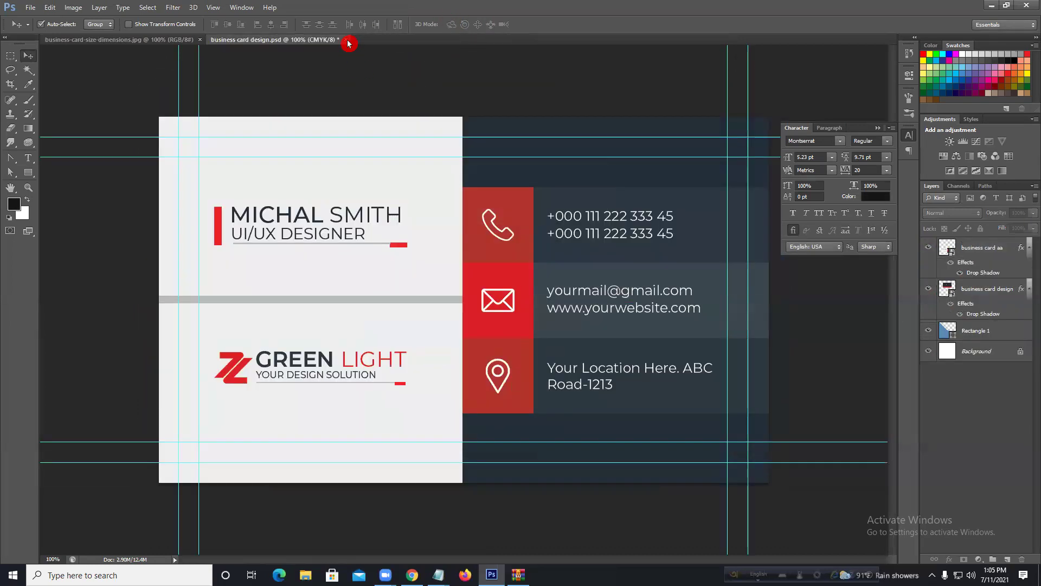
left_click(521, 214)
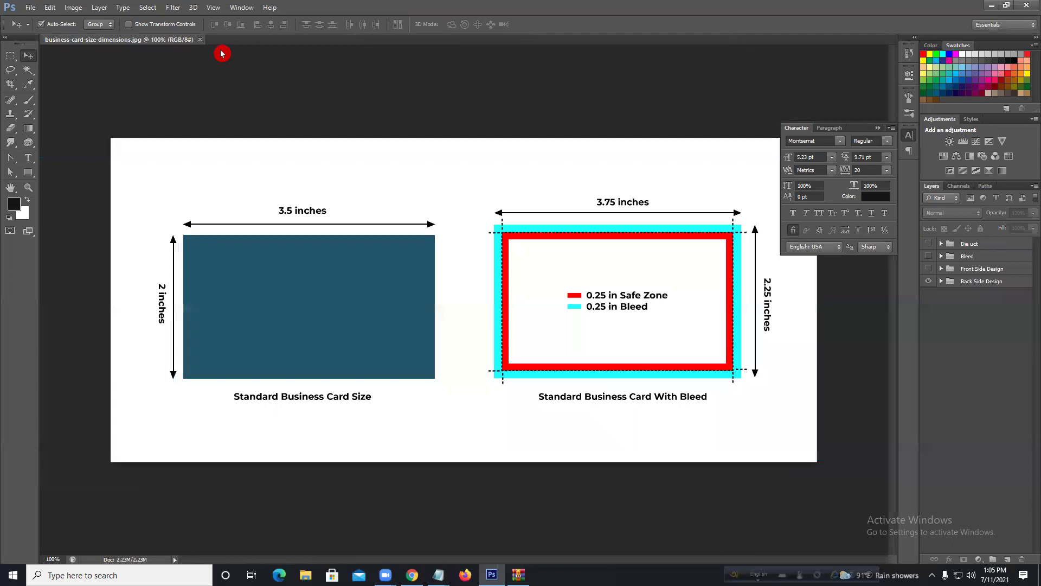
key("ctrl+w")
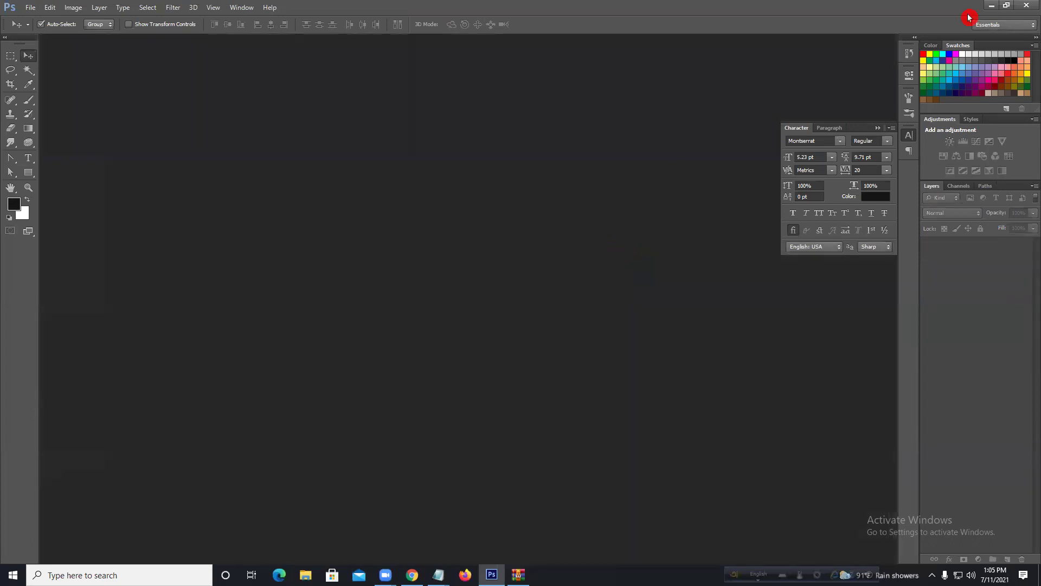
left_click(1030, 9)
Step: Close WinRAR, refresh the desktop, and restore Chrome showing the Freepik business card mockup results
left_click(1031, 9)
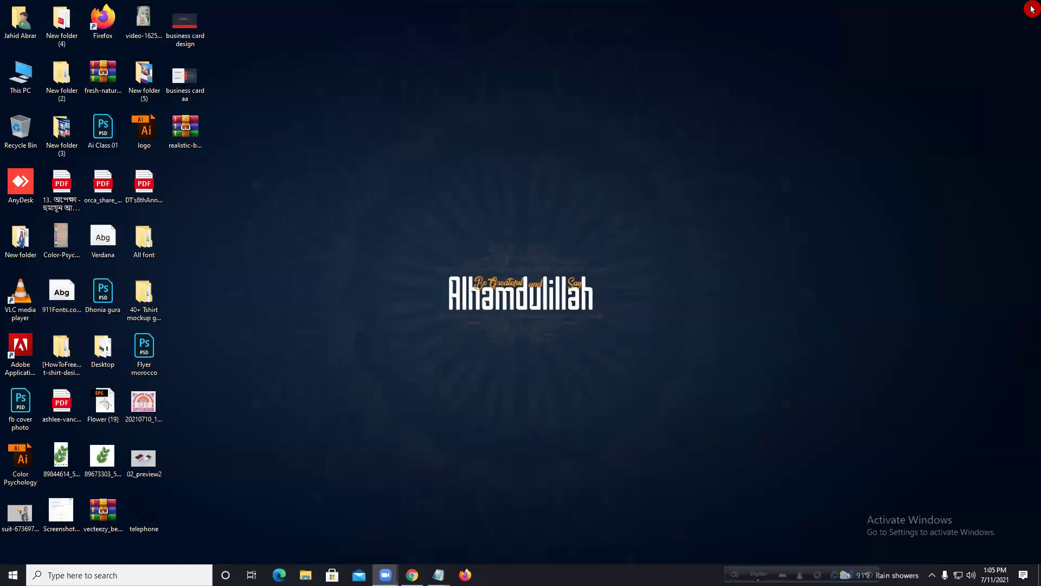
right_click(528, 39)
right_click(597, 68)
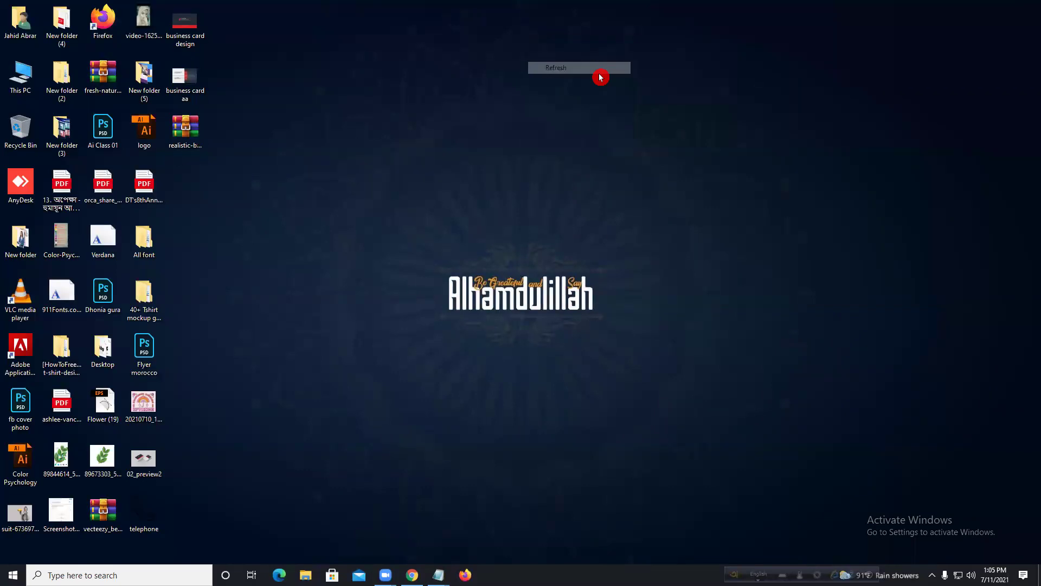
left_click(620, 101)
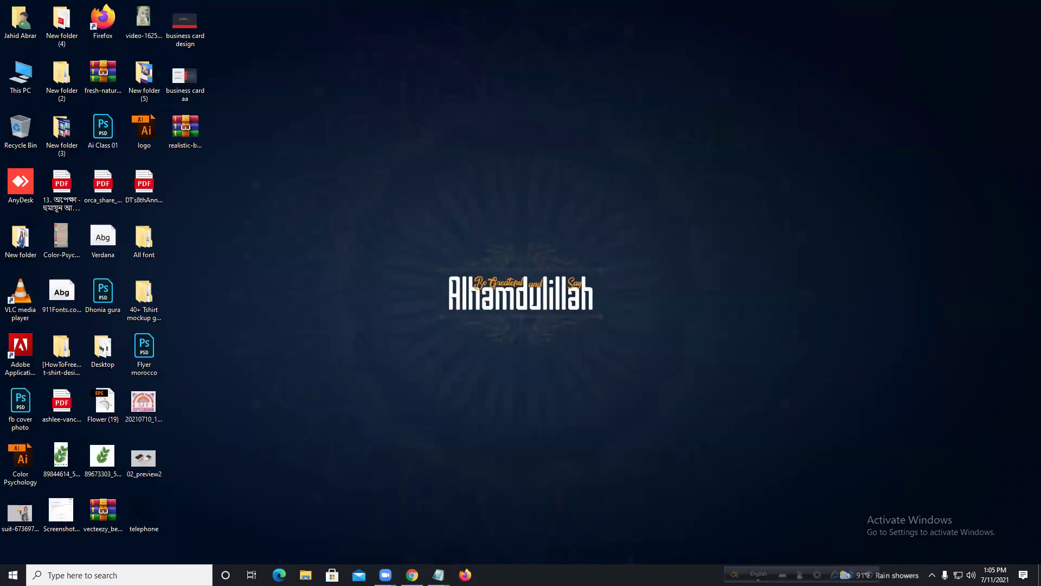
left_click(412, 575)
mouse_move(432, 276)
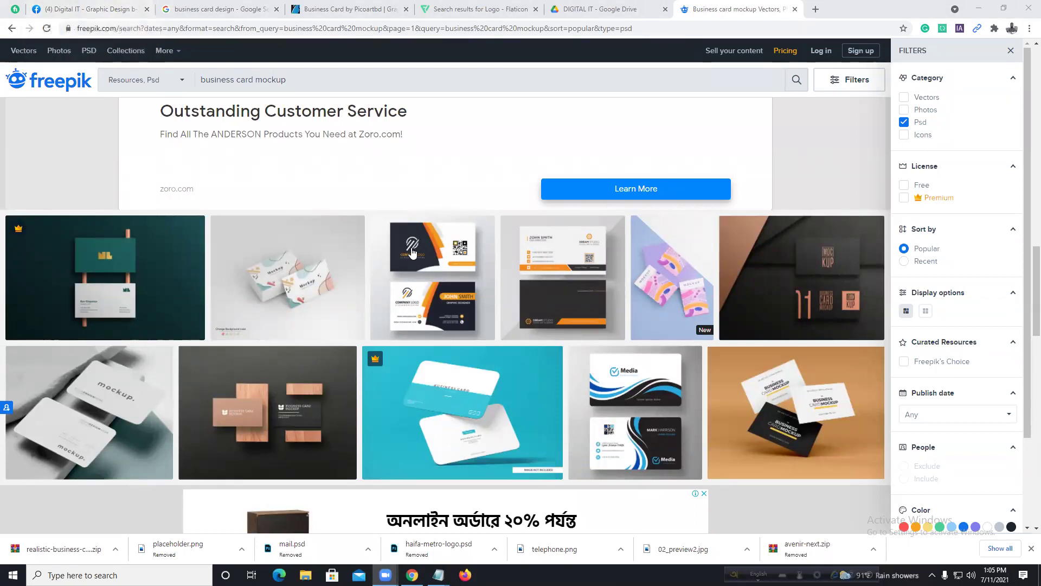
Step: In the Digital IT group, open the red and teal 'Working Home' / 'Special Sale 25% off' poster full-size
left_click(160, 8)
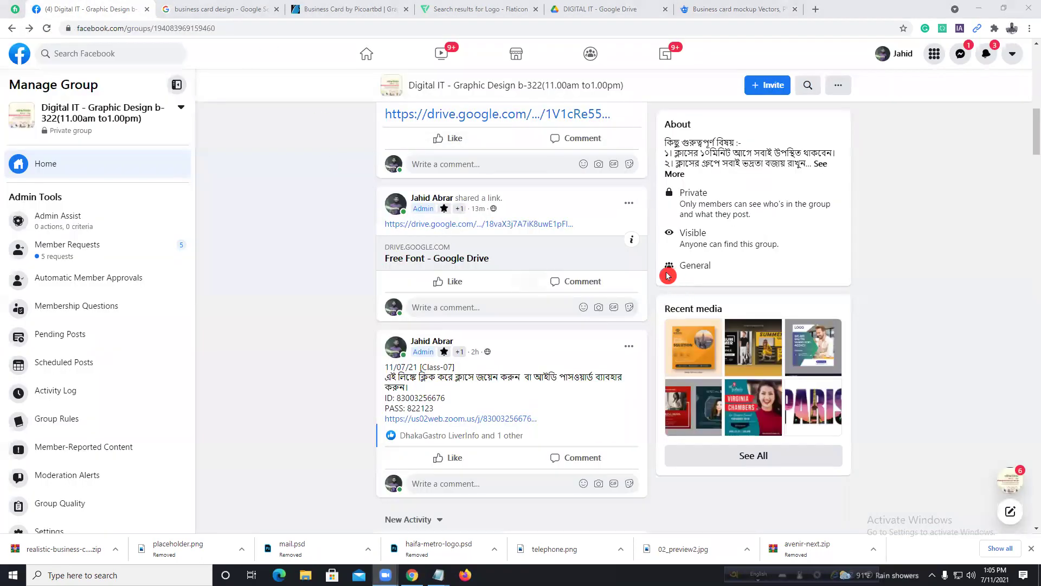
scroll(662, 272, "down", 5)
scroll(662, 272, "down", 7)
scroll(663, 271, "down", 2)
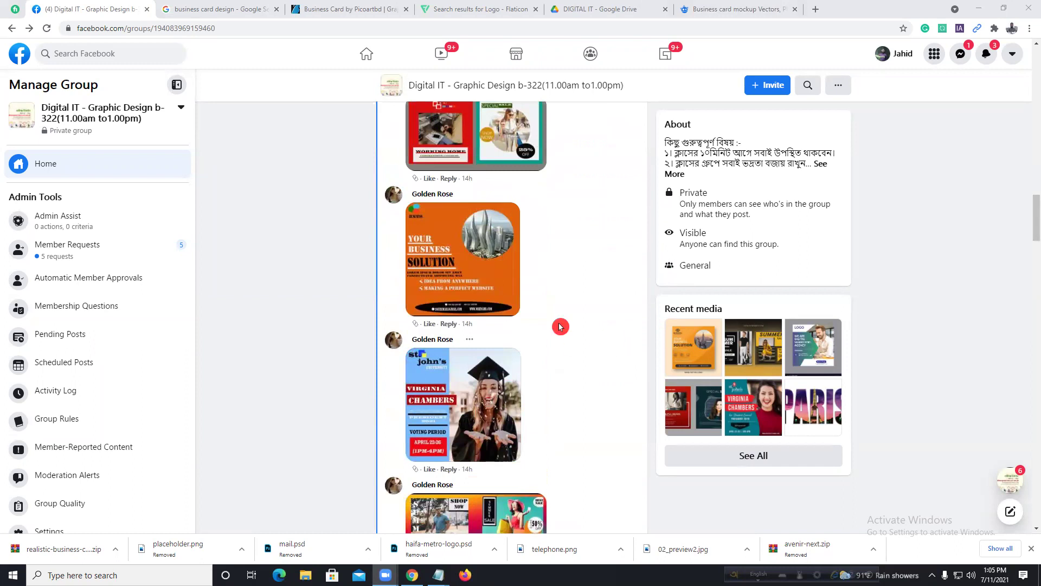
scroll(530, 326, "up", 3)
scroll(542, 342, "up", 2)
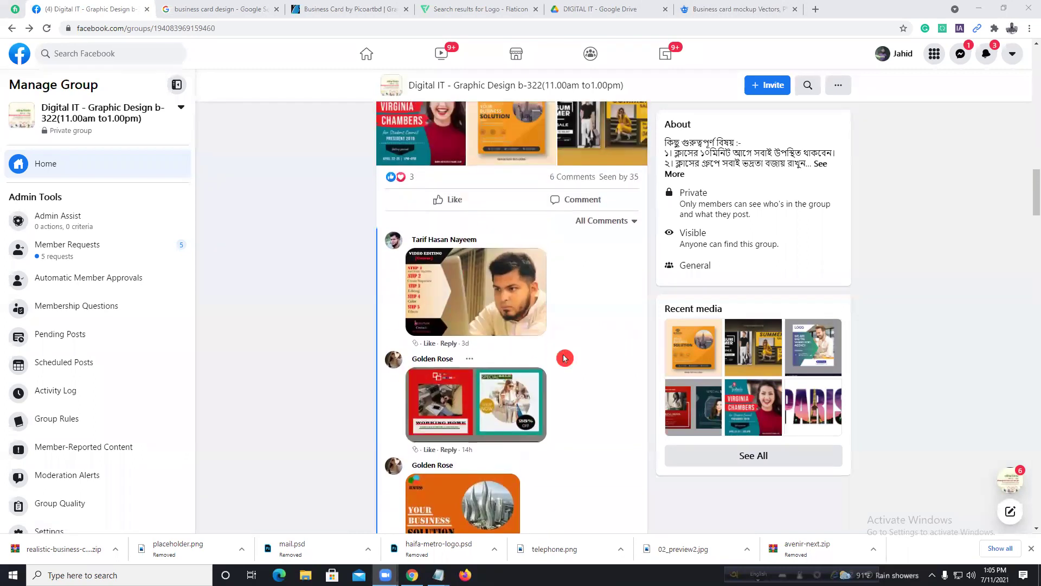
scroll(520, 314, "down", 3)
left_click(476, 271)
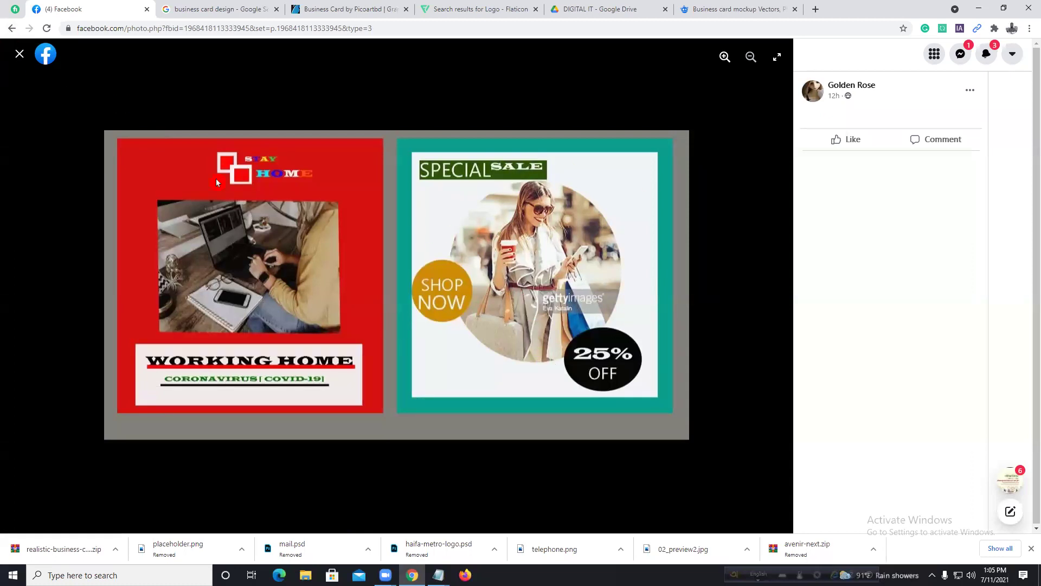
left_click(20, 54)
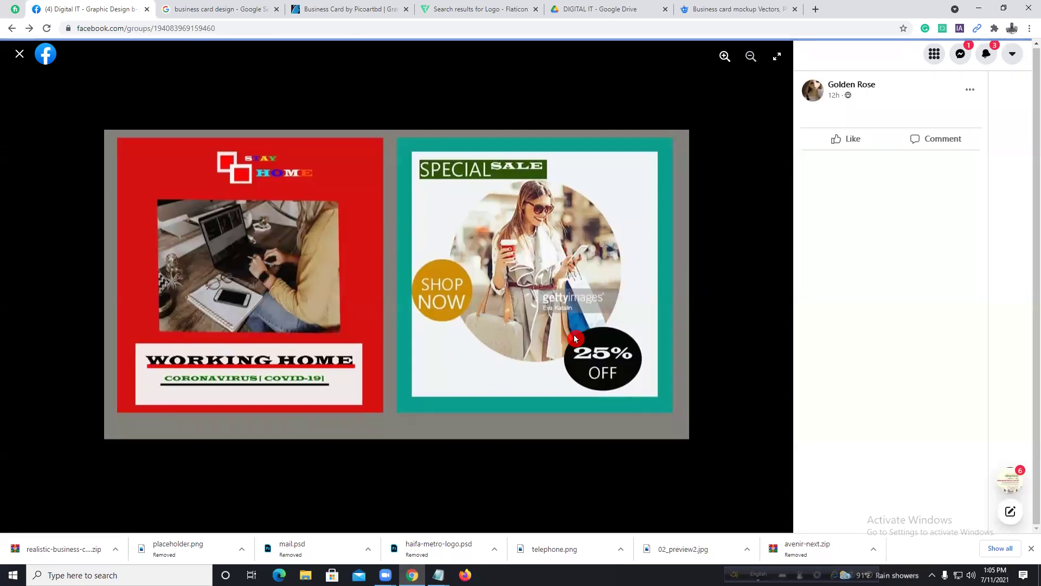
left_click(307, 9)
scroll(493, 232, "up", 3)
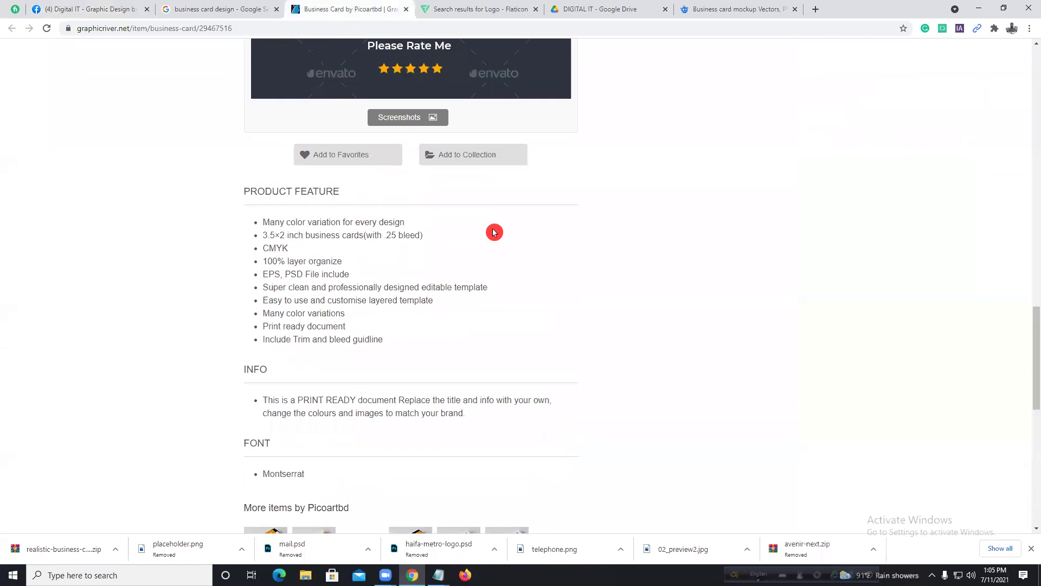
scroll(493, 232, "up", 3)
scroll(493, 232, "up", 2)
scroll(643, 288, "up", 1)
scroll(644, 288, "up", 2)
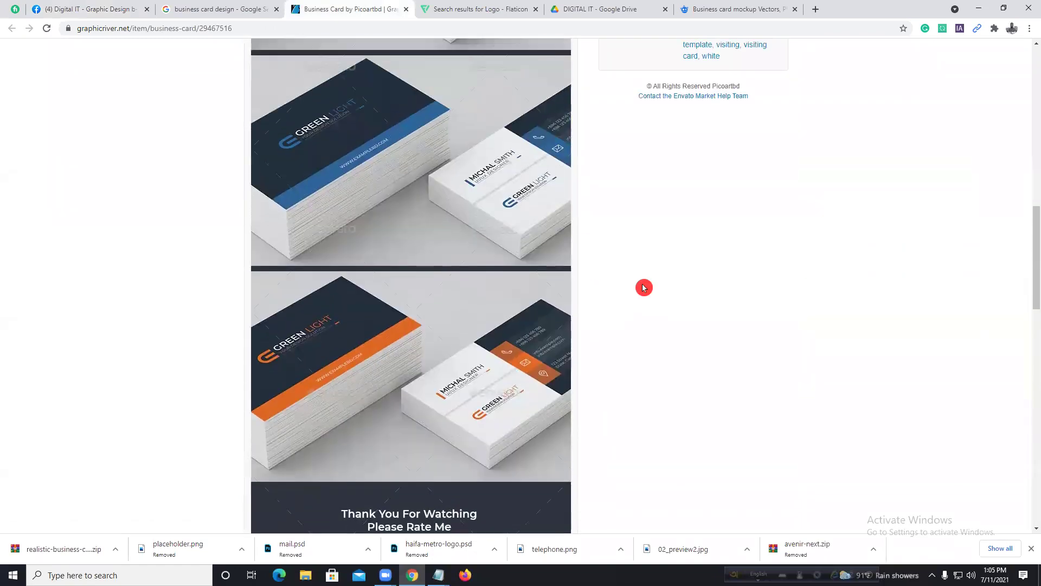
scroll(644, 287, "up", 1)
scroll(643, 287, "up", 1)
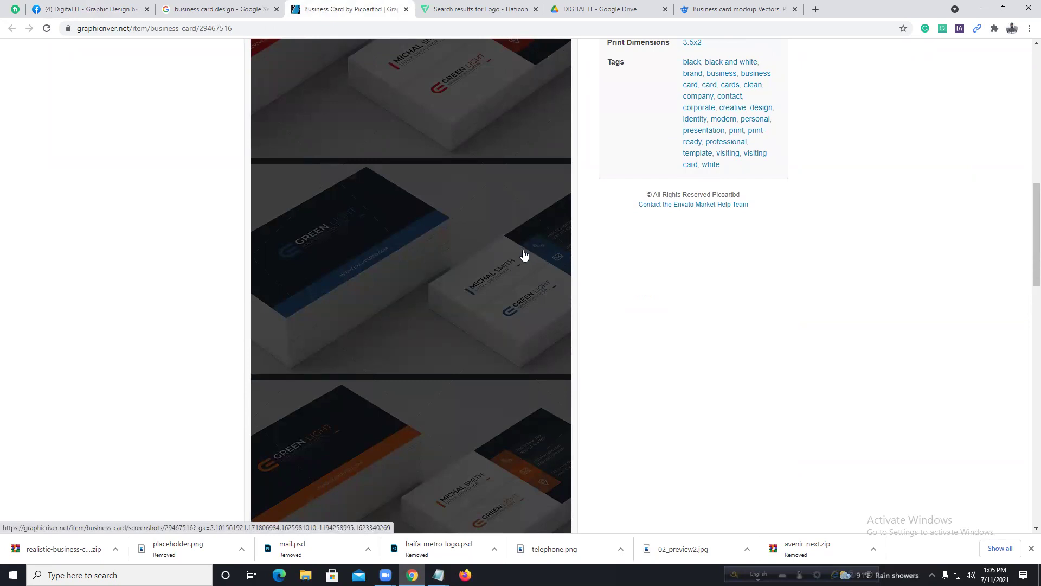
left_click(156, 244)
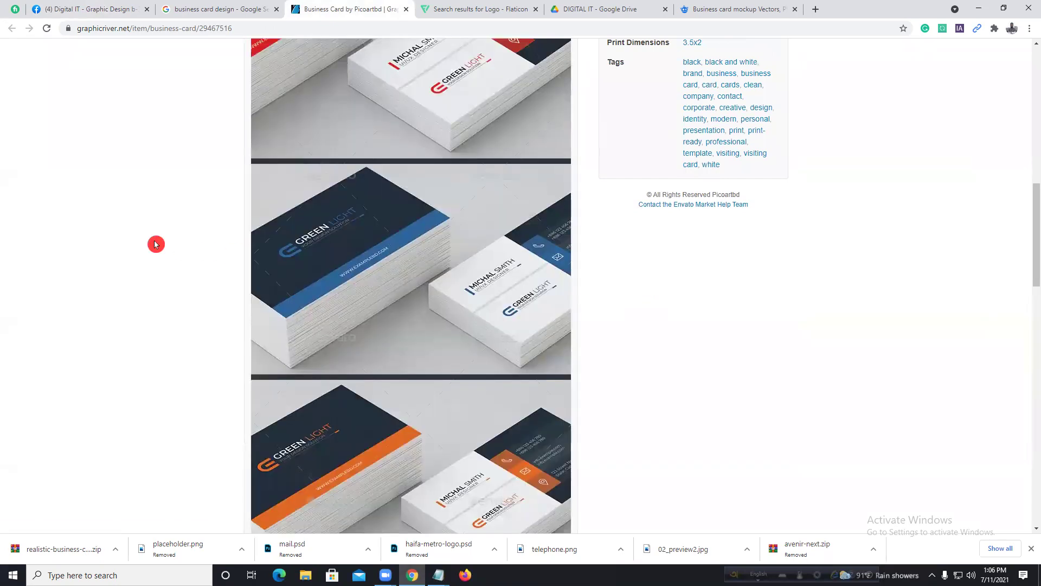
scroll(423, 316, "up", 1)
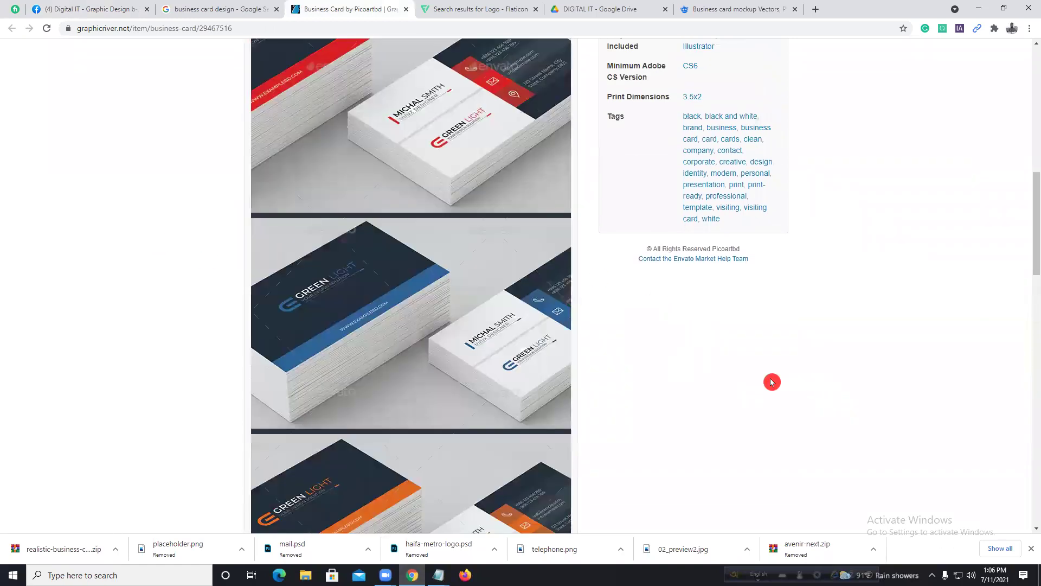
scroll(764, 382, "down", 1)
scroll(761, 379, "down", 2)
scroll(705, 374, "down", 2)
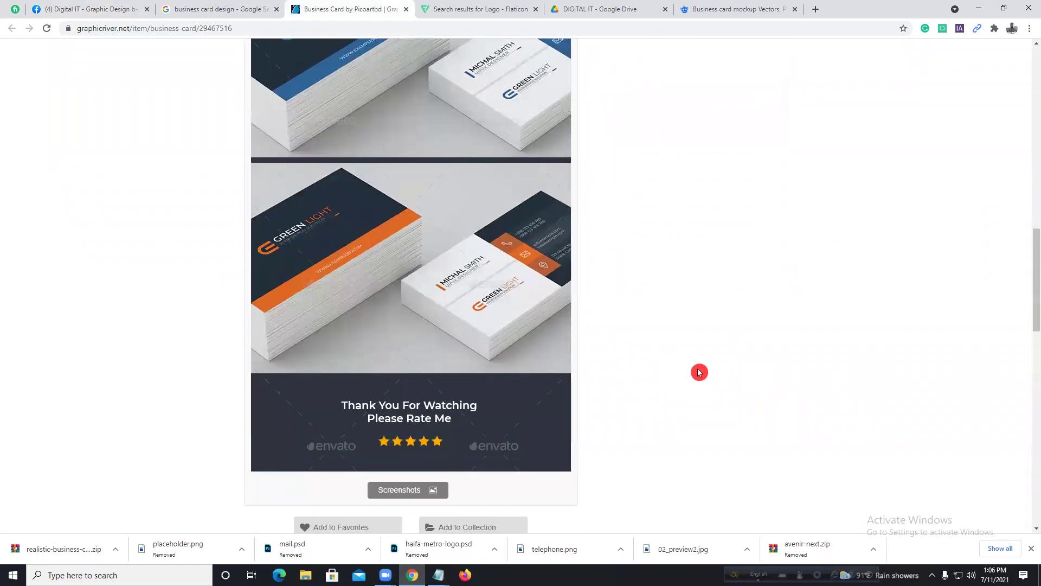
scroll(418, 325, "up", 3)
left_click(677, 330)
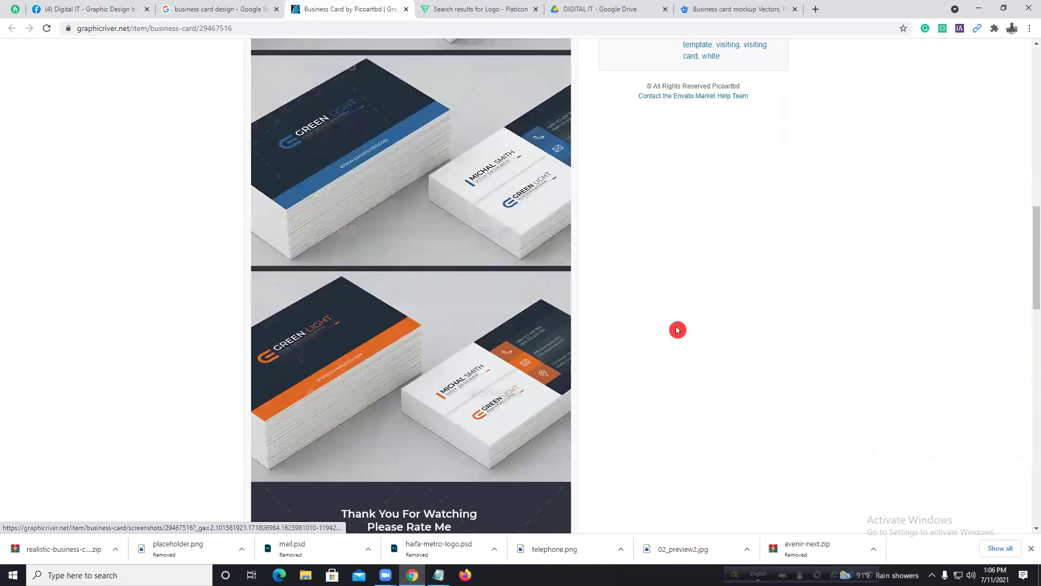
scroll(676, 328, "up", 1)
scroll(676, 328, "up", 1)
scroll(651, 314, "up", 2)
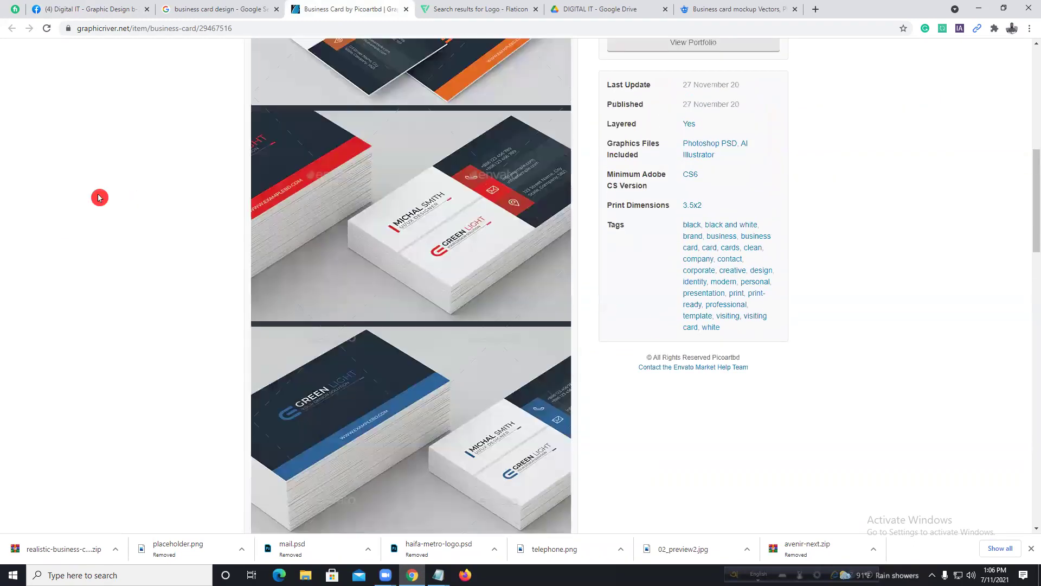
left_click(92, 9)
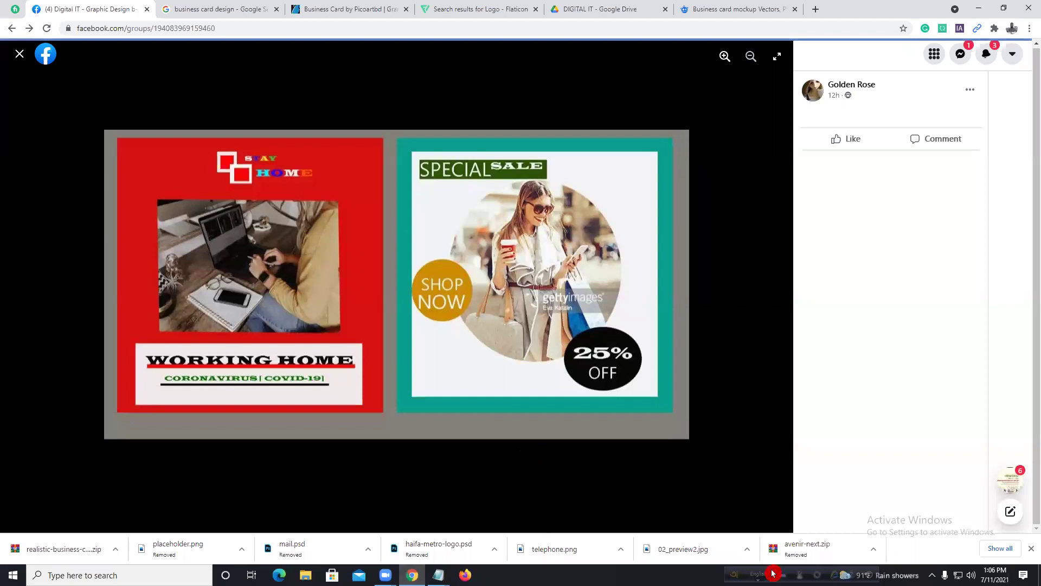
Step: Close Chrome's downloads bar at the bottom of the window
left_click(1031, 548)
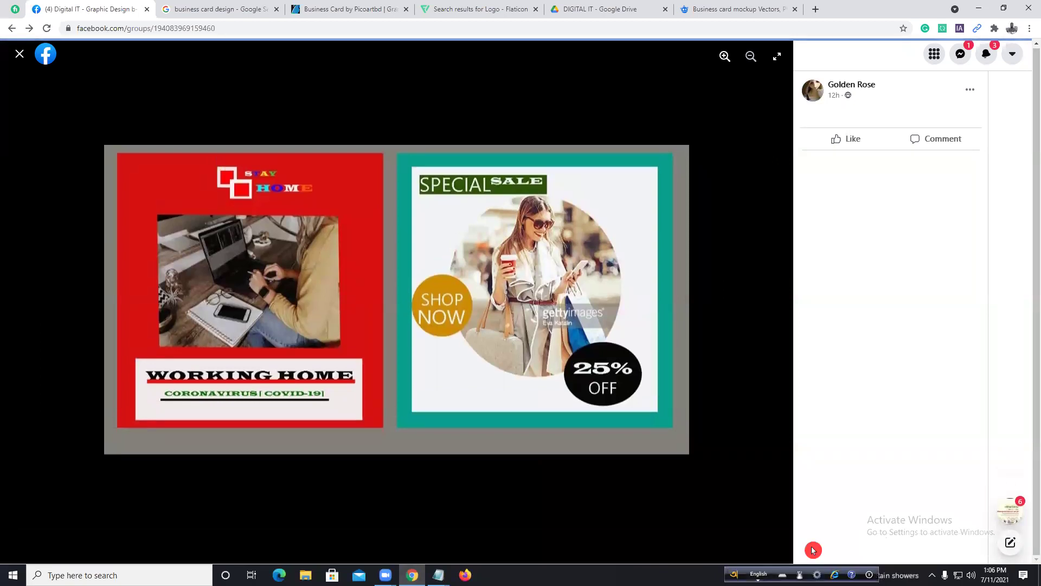